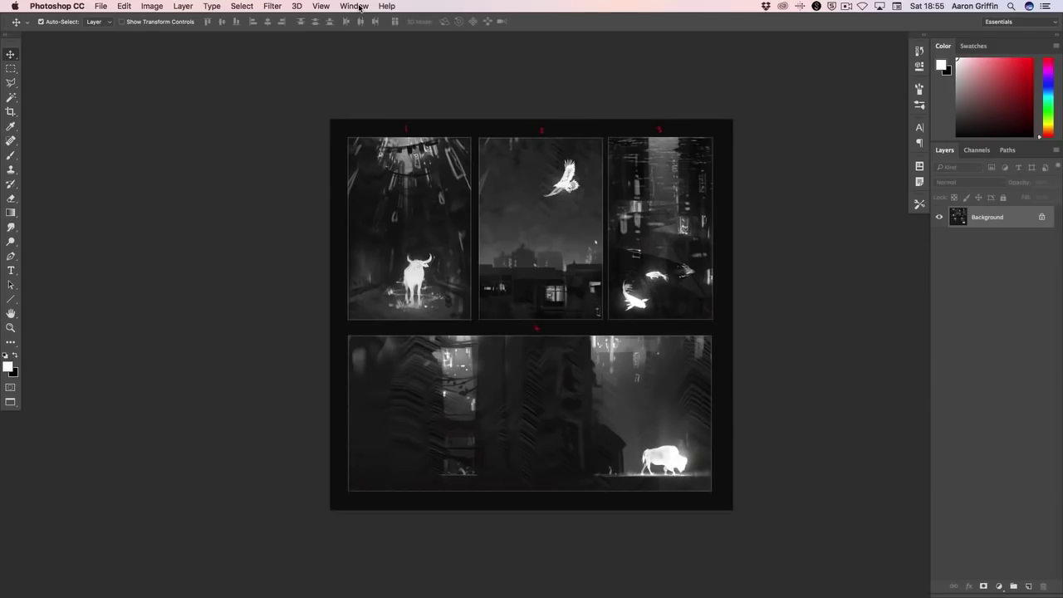
- Open Imagine-FX-Neon-City.jpg in a second window with Window > Arrange > New Window
left_click(360, 8)
mouse_move(363, 19)
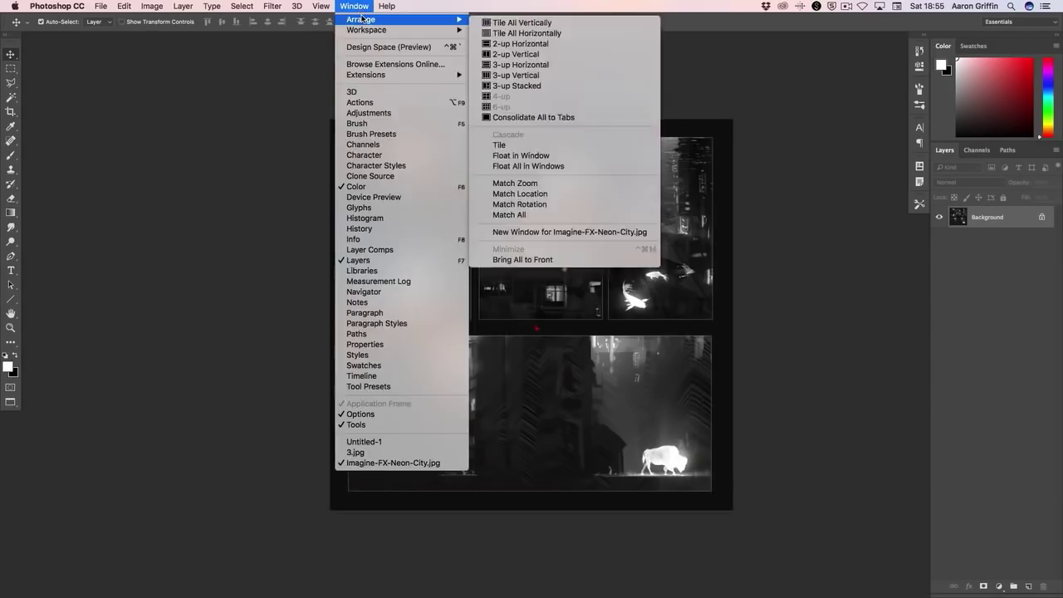
left_click(612, 234)
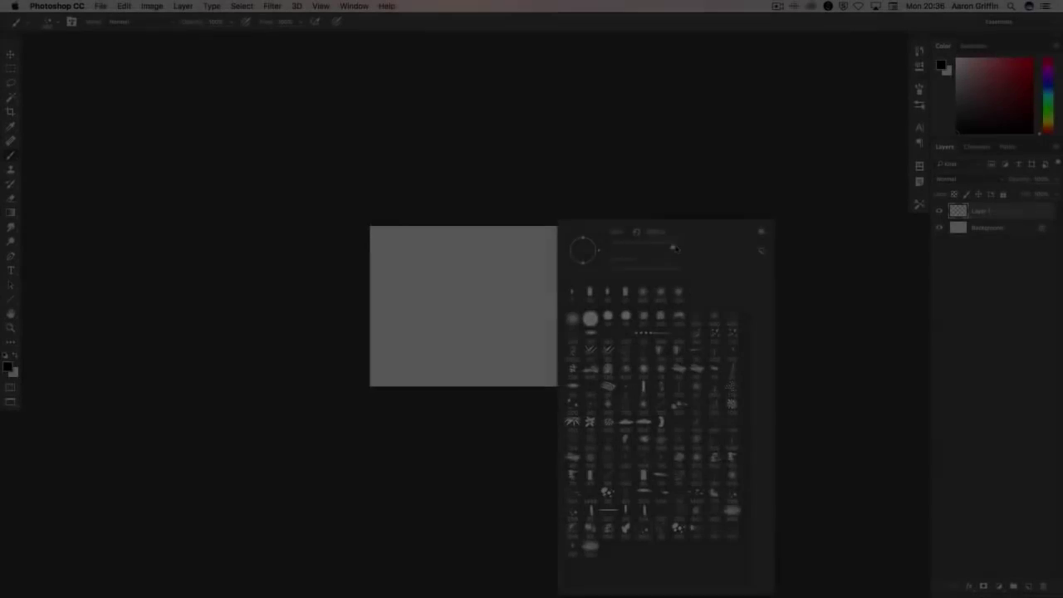
- Paint dark textured vertical strokes across the canvas, enlarging the brush to 1000
key("Escape")
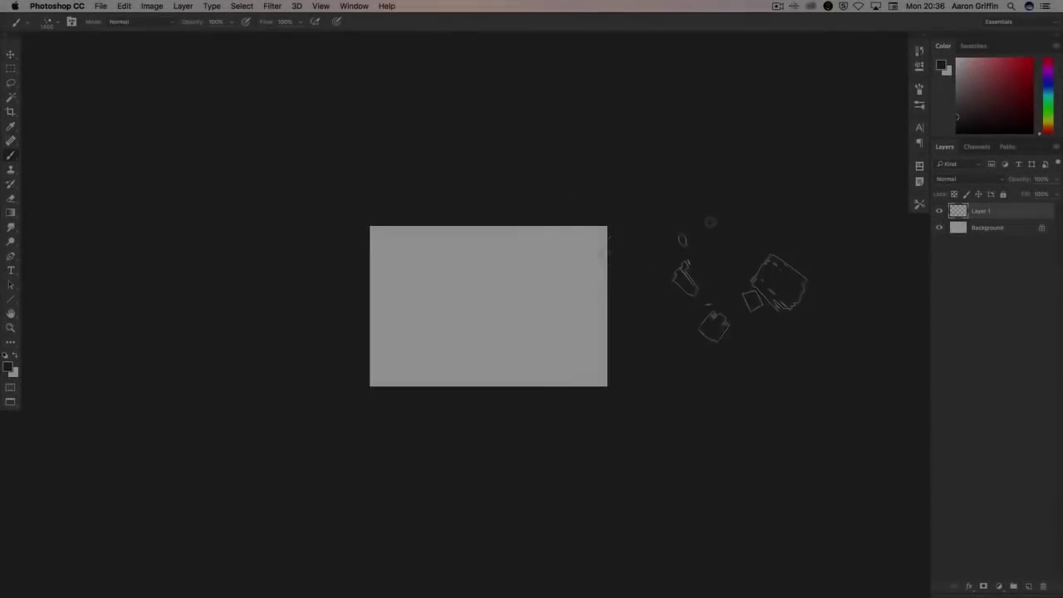
left_click(615, 224)
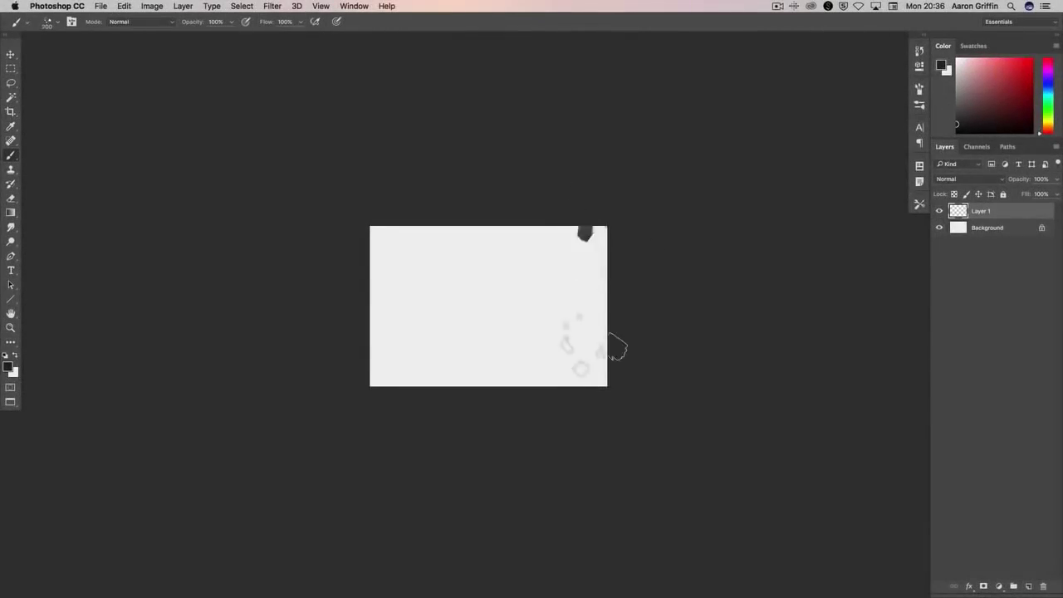
mouse_move(617, 348)
left_mouse_down()
mouse_move(568, 140)
mouse_move(528, 538)
mouse_move(484, 131)
mouse_move(426, 117)
mouse_move(385, 565)
mouse_move(540, 195)
mouse_move(452, 451)
mouse_move(591, 397)
left_mouse_up()
key("bracketright")
key("bracketright")
key("bracketright")
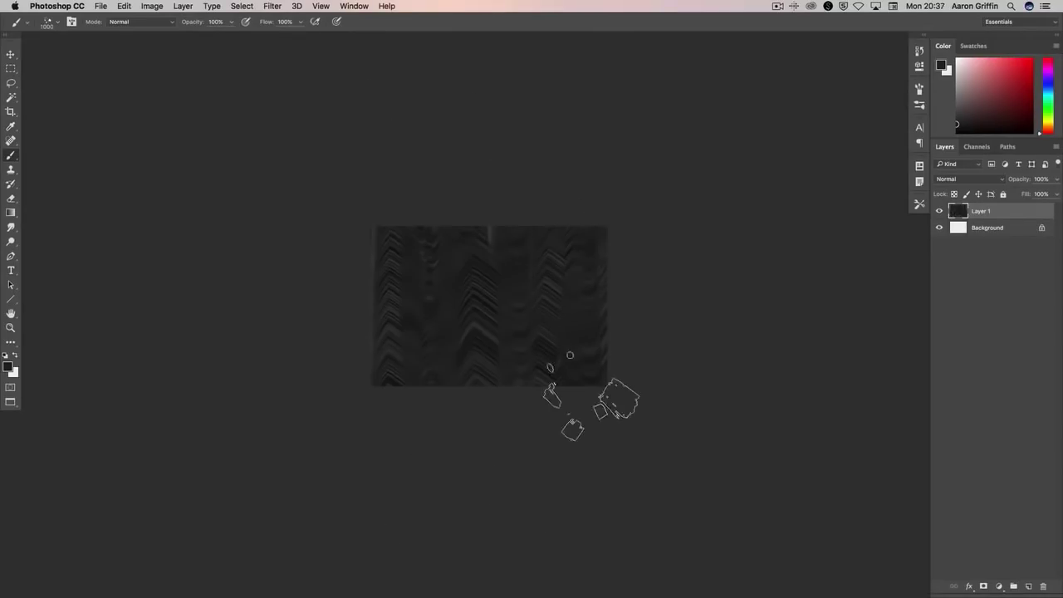
key("g")
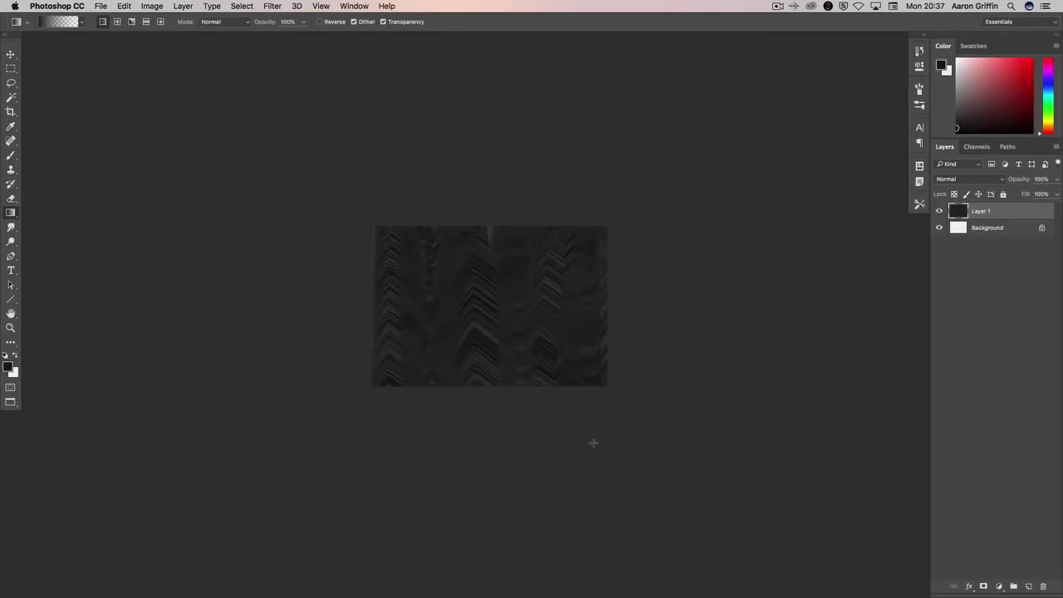
key("b")
- Brush a soft white glow across the top of the canvas
right_click(370, 296)
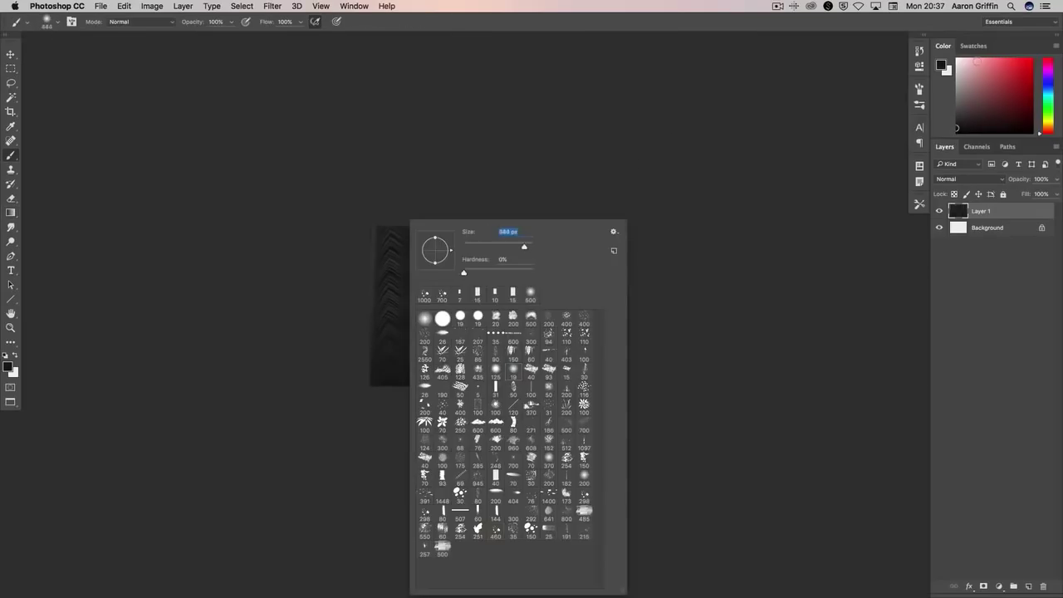
key("Escape")
key("x")
key("bracketright")
key("bracketright")
key("bracketright")
key("bracketright")
mouse_move(418, 159)
left_mouse_down()
mouse_move(458, 254)
mouse_move(496, 165)
mouse_move(583, 349)
mouse_move(587, 456)
mouse_move(576, 329)
mouse_move(453, 283)
mouse_move(488, 225)
mouse_move(526, 332)
mouse_move(552, 355)
mouse_move(472, 372)
mouse_move(548, 335)
left_mouse_up()
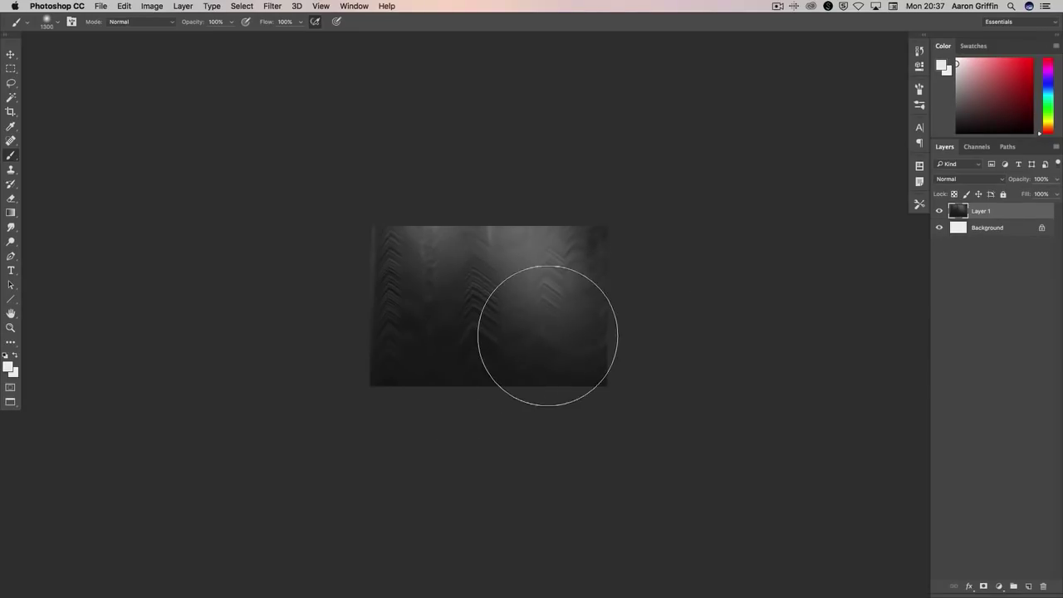
- Merge Layer 1 into the Background, select the 460 scattered brush and restore black
right_click(985, 211)
left_click(921, 442)
right_click(586, 429)
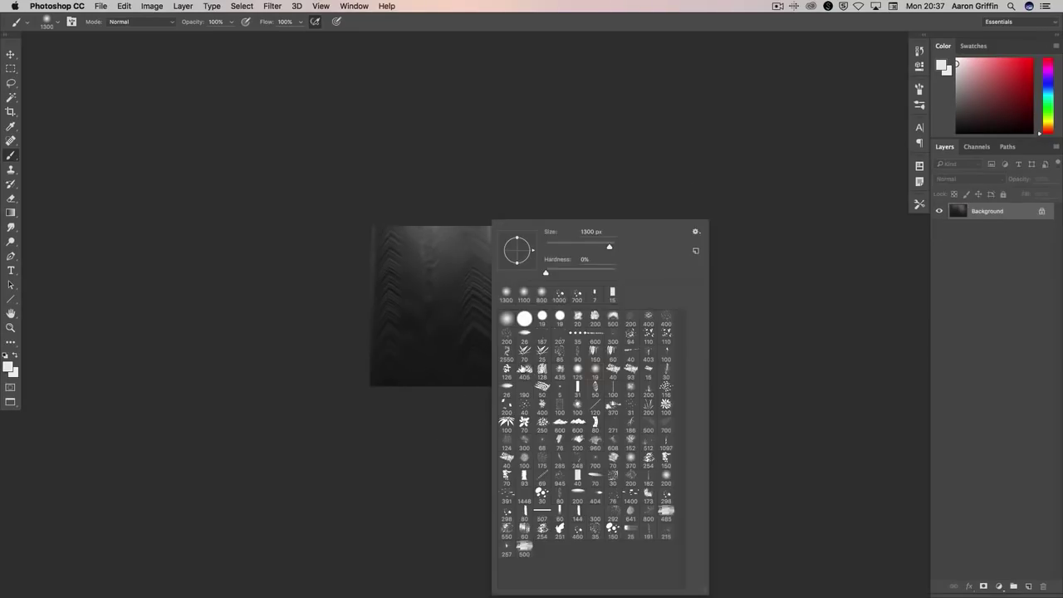
left_click(577, 529)
key("x")
key("Escape")
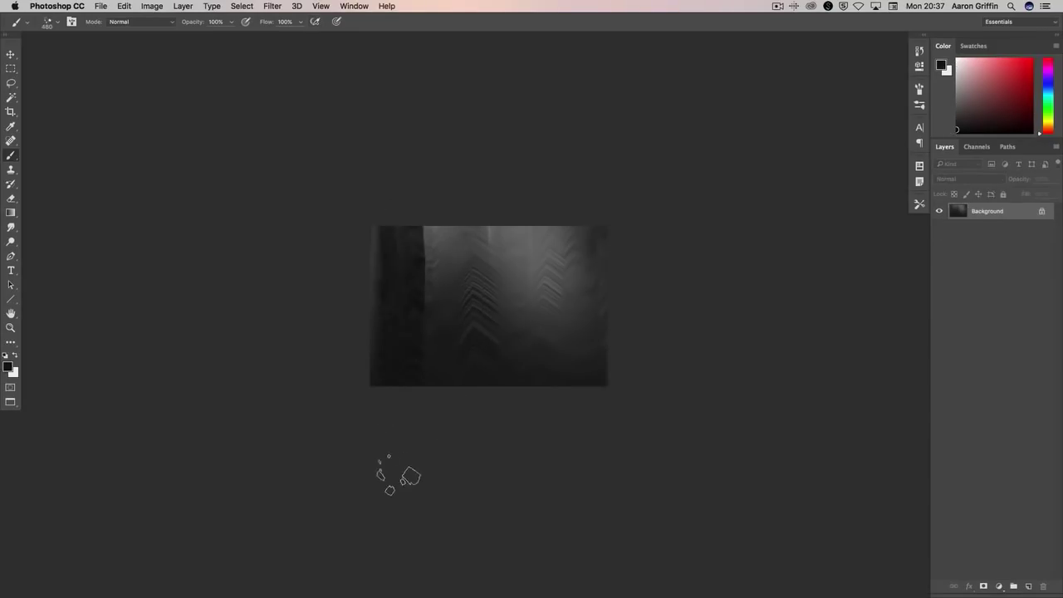
- Paint black vertical bands down the middle, then light grey strokes at the upper right
mouse_move(398, 476)
left_mouse_down()
mouse_move(482, 213)
mouse_move(490, 486)
mouse_move(486, 142)
mouse_move(500, 170)
mouse_move(499, 480)
mouse_move(486, 442)
mouse_move(526, 208)
mouse_move(503, 486)
left_mouse_up()
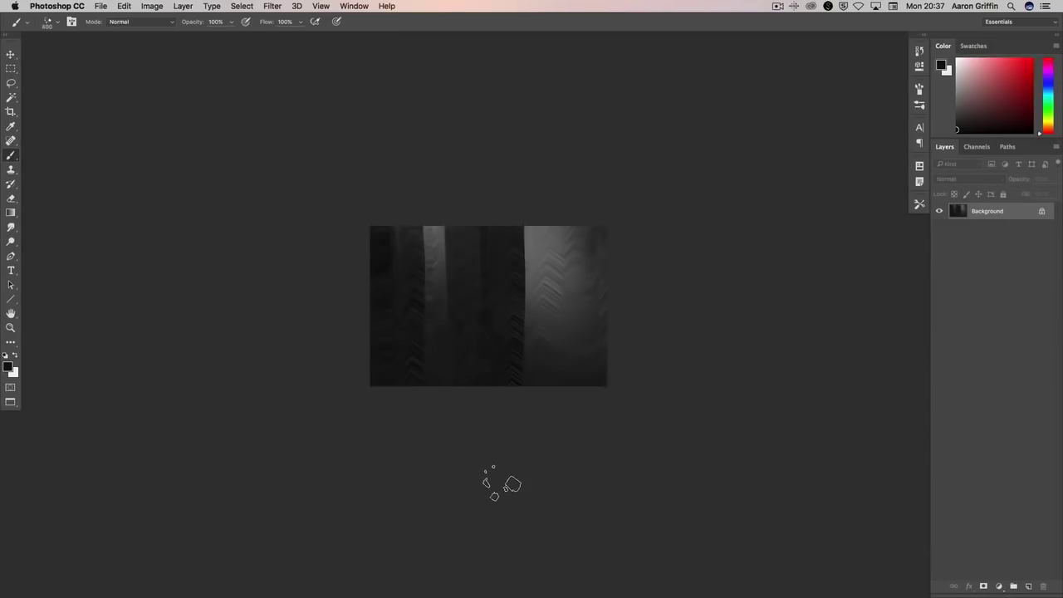
left_click(532, 362)
left_click(565, 346, "alt")
scroll(581, 341, "right", 3)
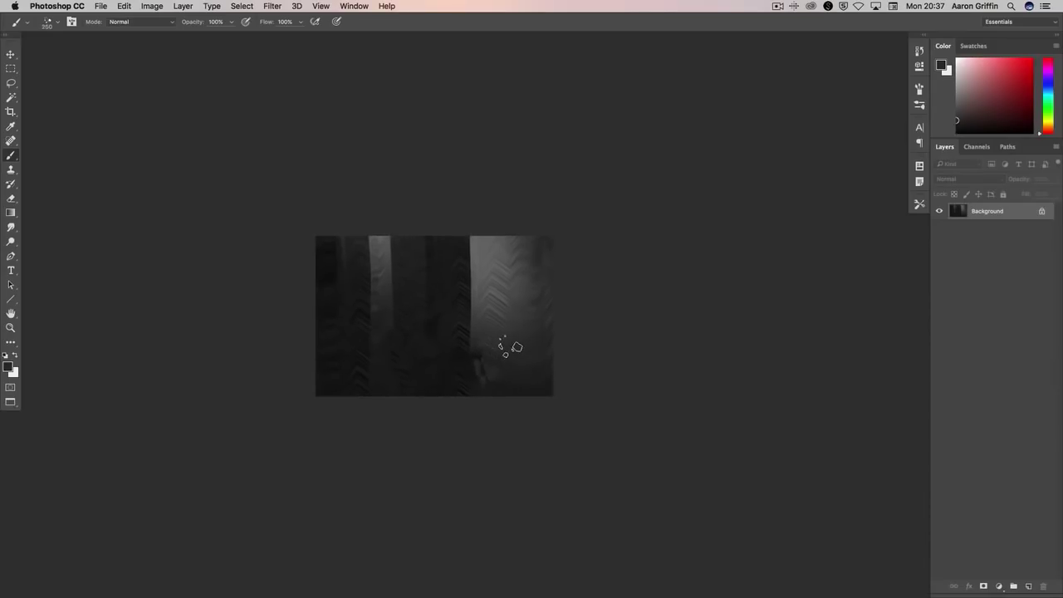
right_click(502, 356)
left_click_drag(623, 244, 577, 247)
key("Return")
key("bracketright")
key("bracketright")
key("bracketright")
key("bracketright")
key("bracketright")
key("bracketright")
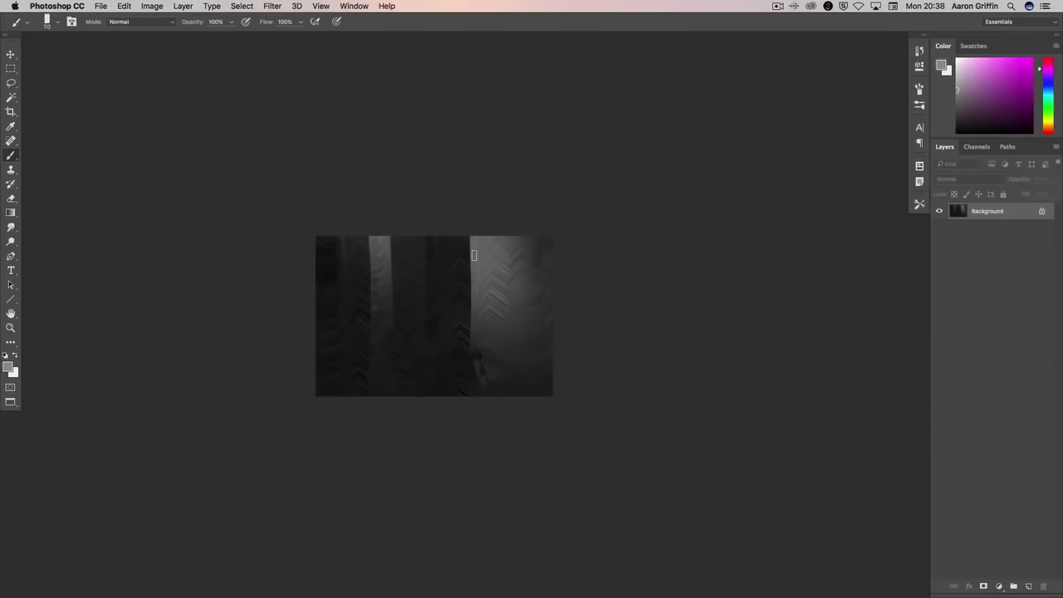
mouse_move(477, 264)
left_mouse_down()
mouse_move(504, 238)
mouse_move(513, 274)
left_mouse_up()
- Set up the 460 scattered brush at 300 px with 30% then 80% opacity
right_click(536, 237)
left_click(610, 294)
key("Return")
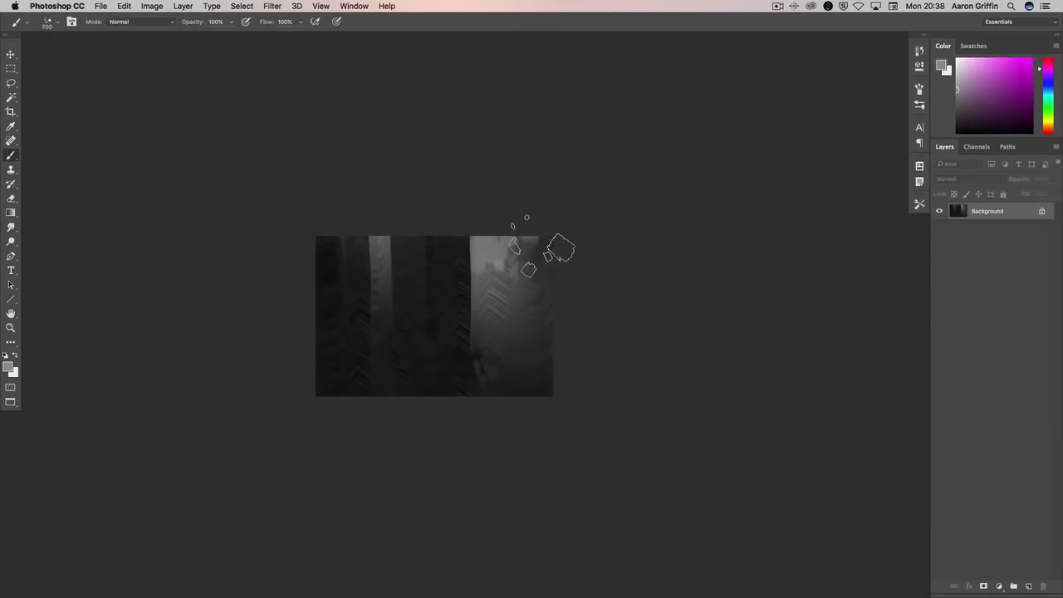
key("bracketright")
key("bracketright")
key("bracketright")
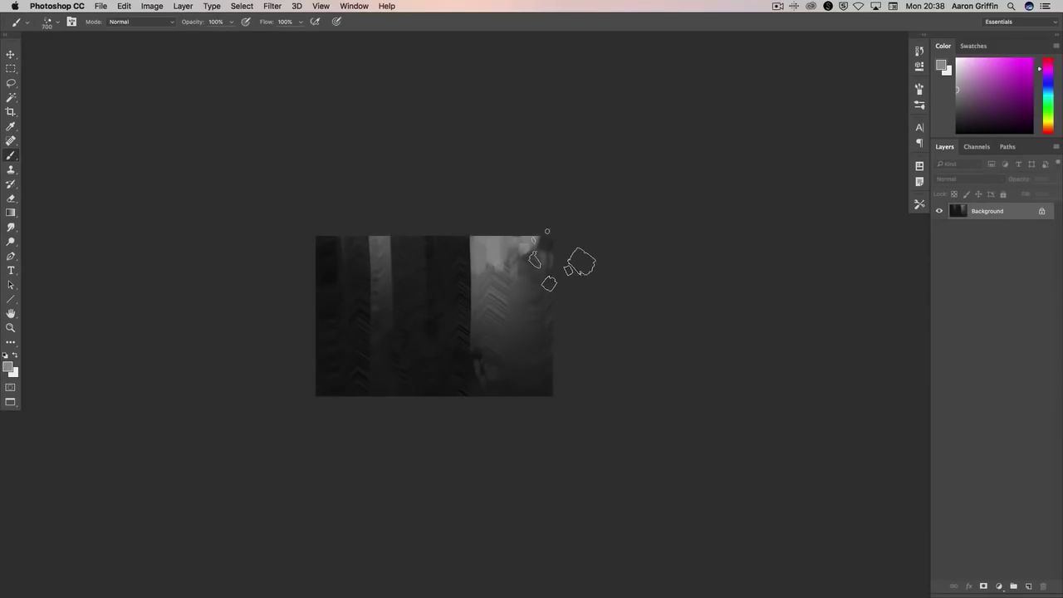
key("bracketleft")
key("bracketleft")
key("bracketleft")
key("bracketleft")
key("3")
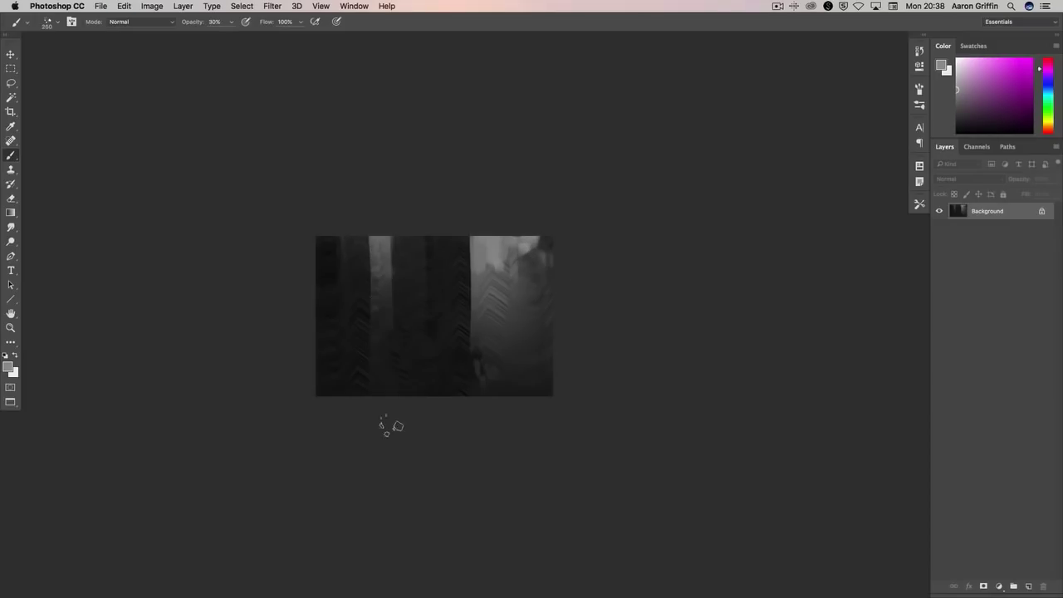
key("8")
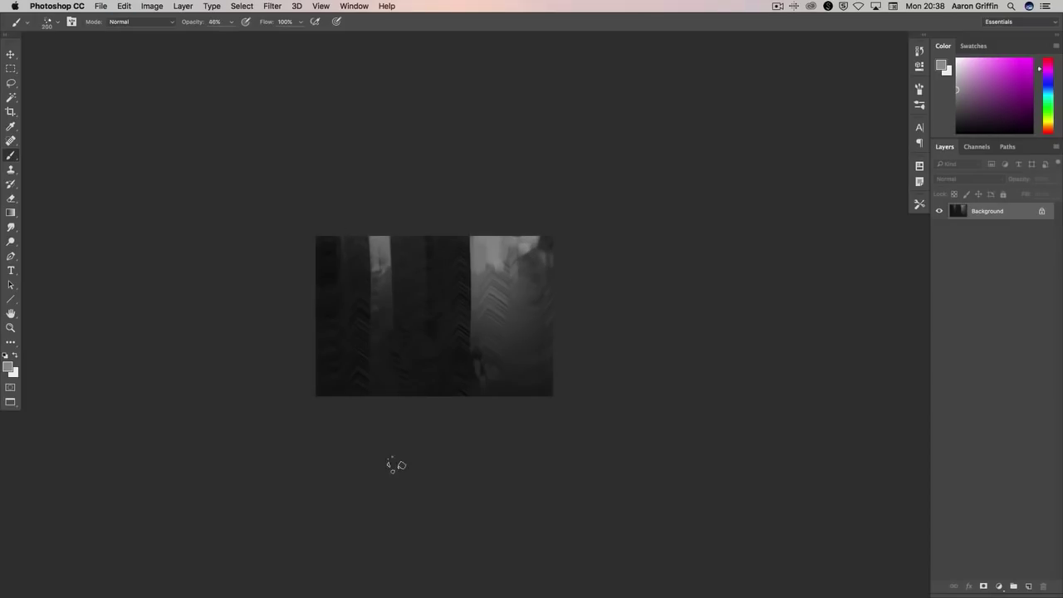
- Select the tall light strip and dodge it on Midtones with an 800 brush, then deselect
left_click(11, 68)
left_click_drag(367, 236, 394, 380)
key("o")
key("alt+shift+m")
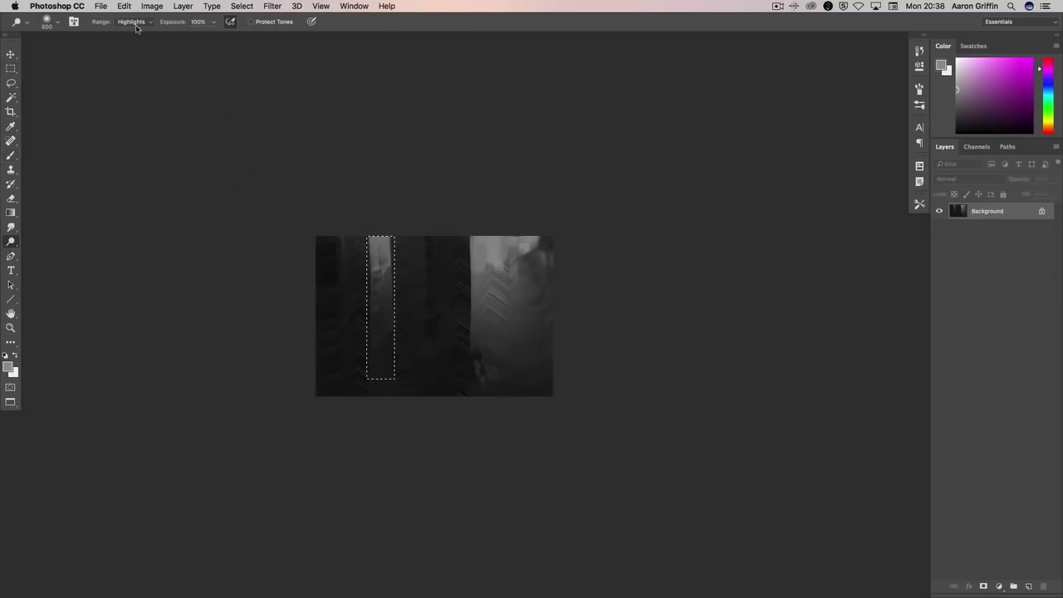
key("bracketright")
key("bracketright")
key("bracketright")
key("bracketright")
key("bracketright")
key("bracketright")
key("bracketright")
key("ctrl+d")
- Paint a bright streak along the bottom with a shaped brush preset
key("b")
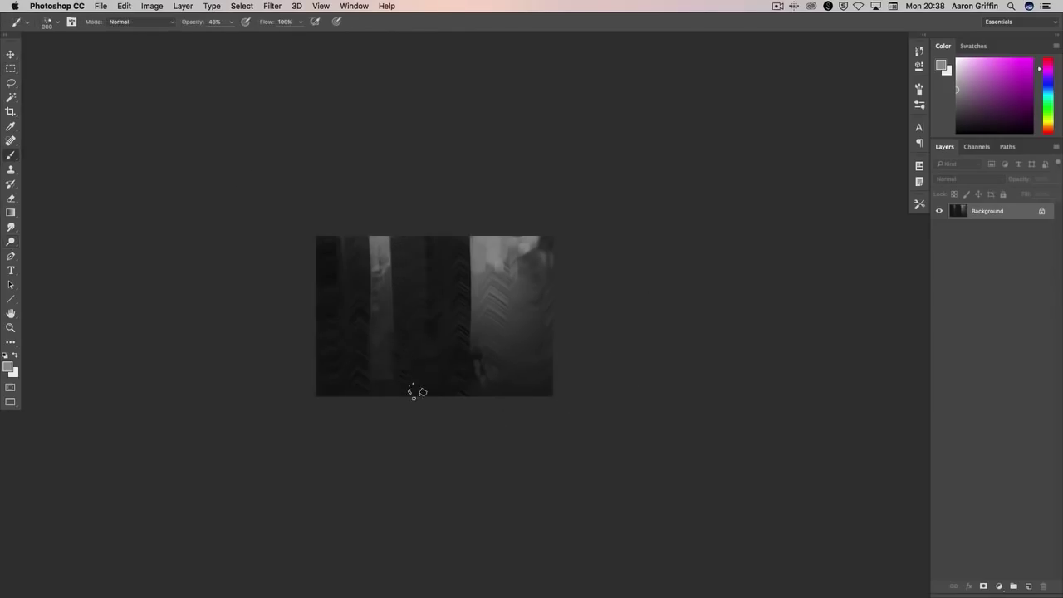
right_click(410, 387)
double_click(515, 480)
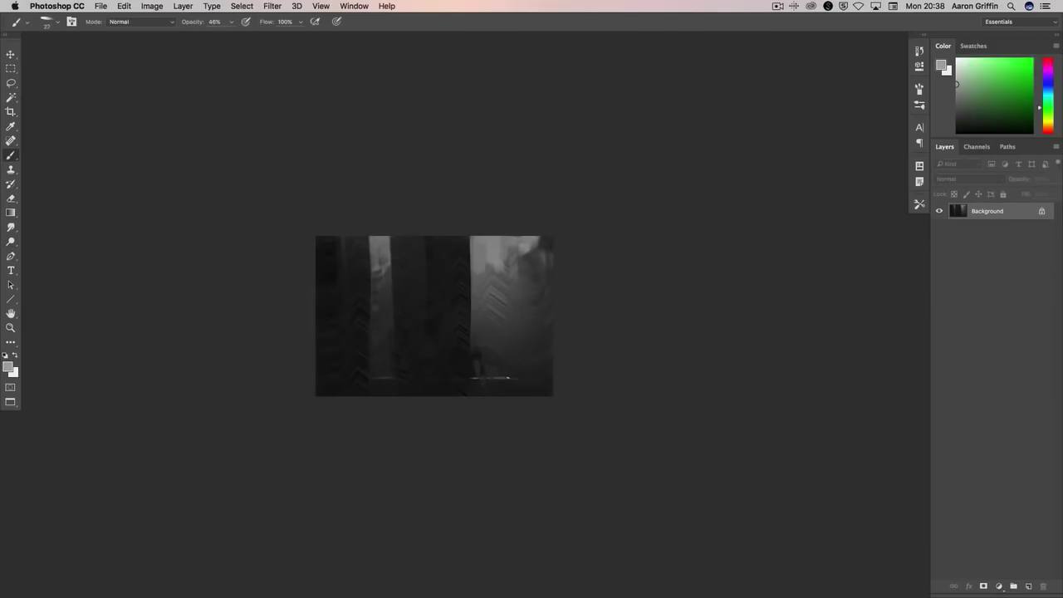
left_click_drag(508, 378, 532, 378)
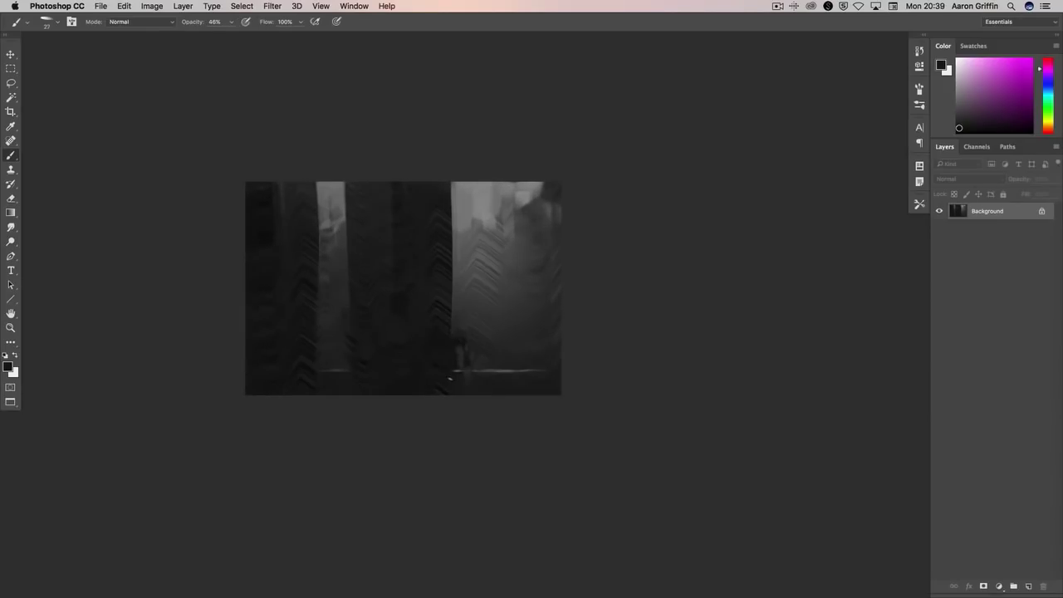
- Dab small light accents on the pillars with canvas-sampled colours and a 35 px brush
left_click(456, 293, "alt")
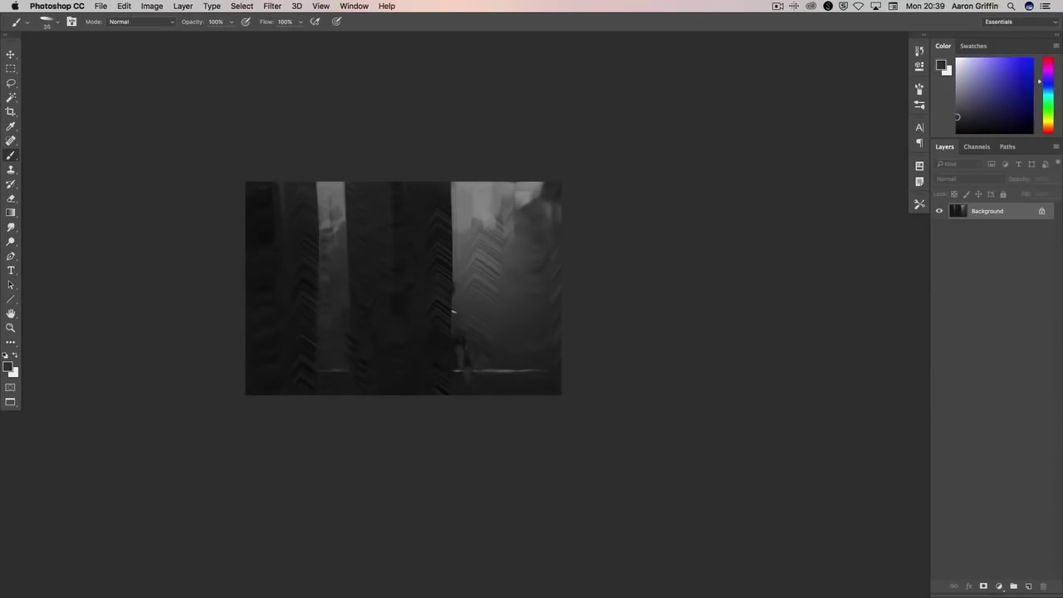
right_click(450, 247)
double_click(499, 292)
left_click(446, 339, "alt")
left_click(451, 248, "alt")
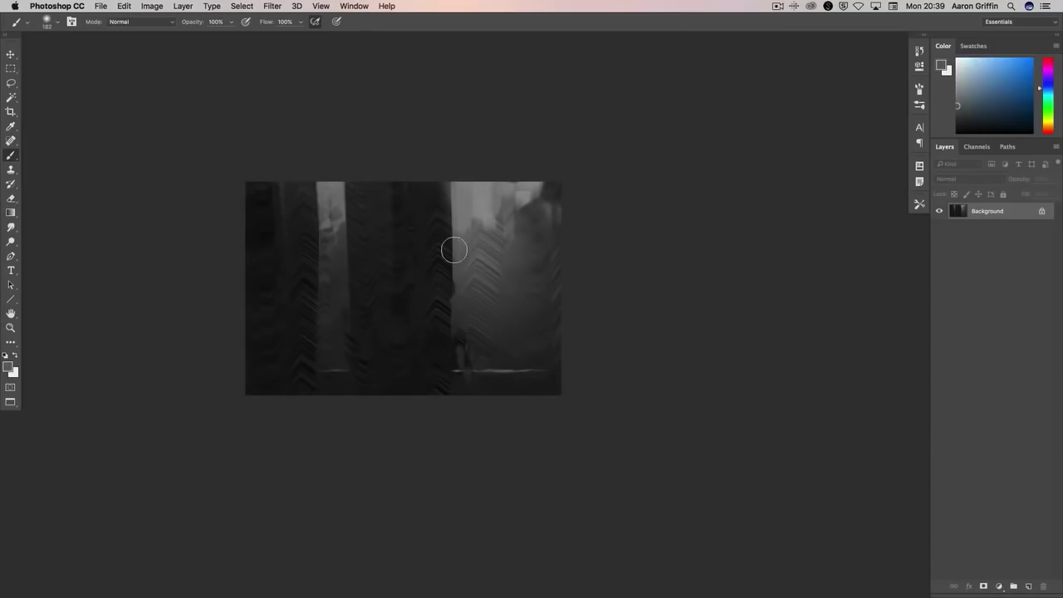
left_click(319, 190, "alt")
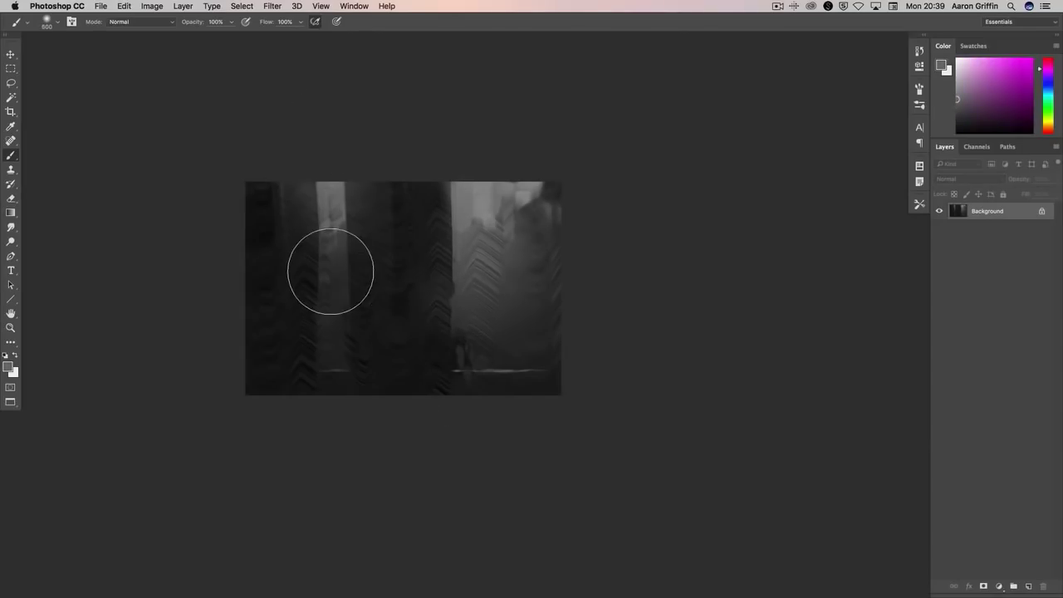
right_click(464, 297)
left_click(485, 292)
left_click(454, 240, "alt")
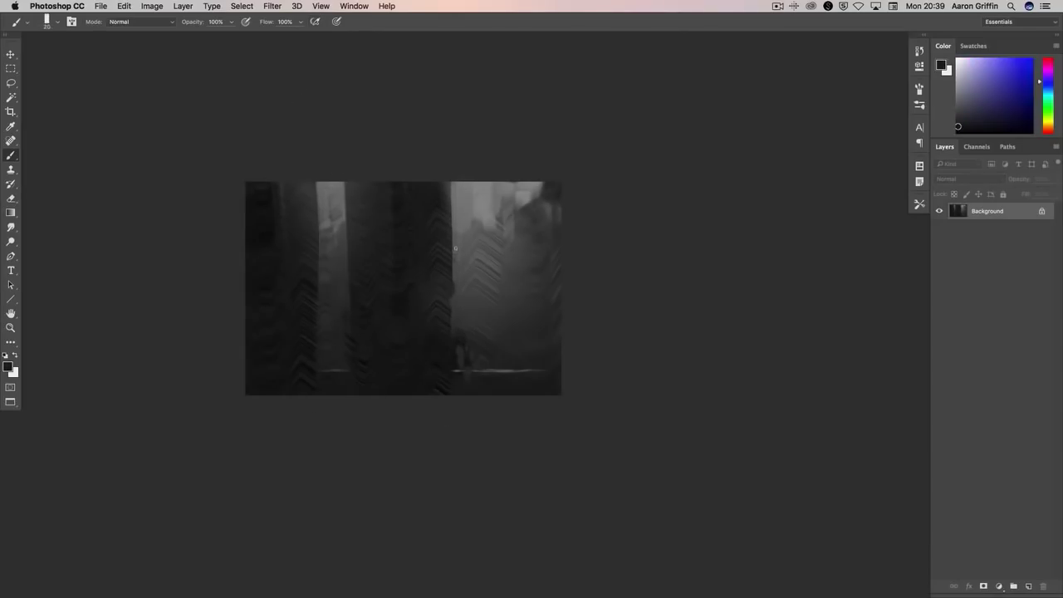
left_click(454, 241, "alt")
left_click(454, 261, "alt")
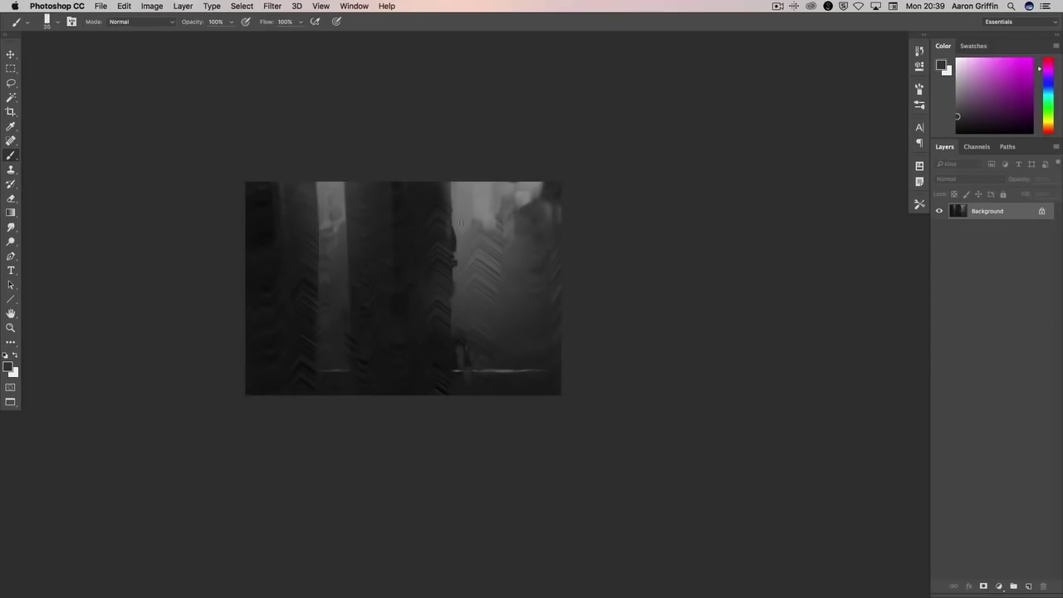
left_click(267, 202, "alt")
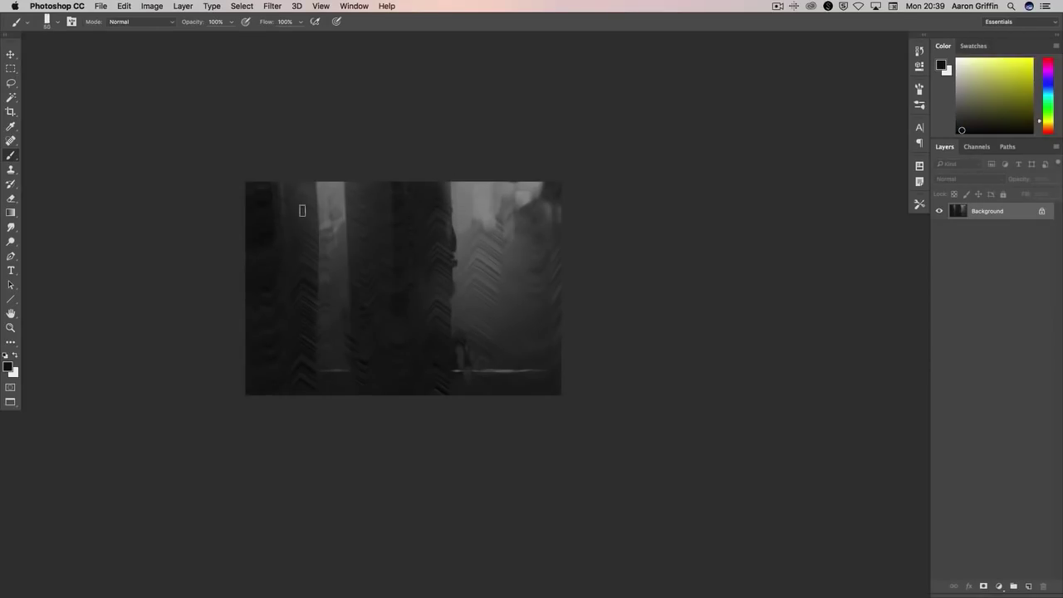
- Add more small window lights near the building edge, resizing the brush down to about 20
key("bracketright")
key("bracketright")
key("bracketright")
key("bracketright")
key("bracketright")
key("bracketright")
key("bracketright")
key("bracketright")
key("bracketleft")
key("bracketleft")
key("bracketleft")
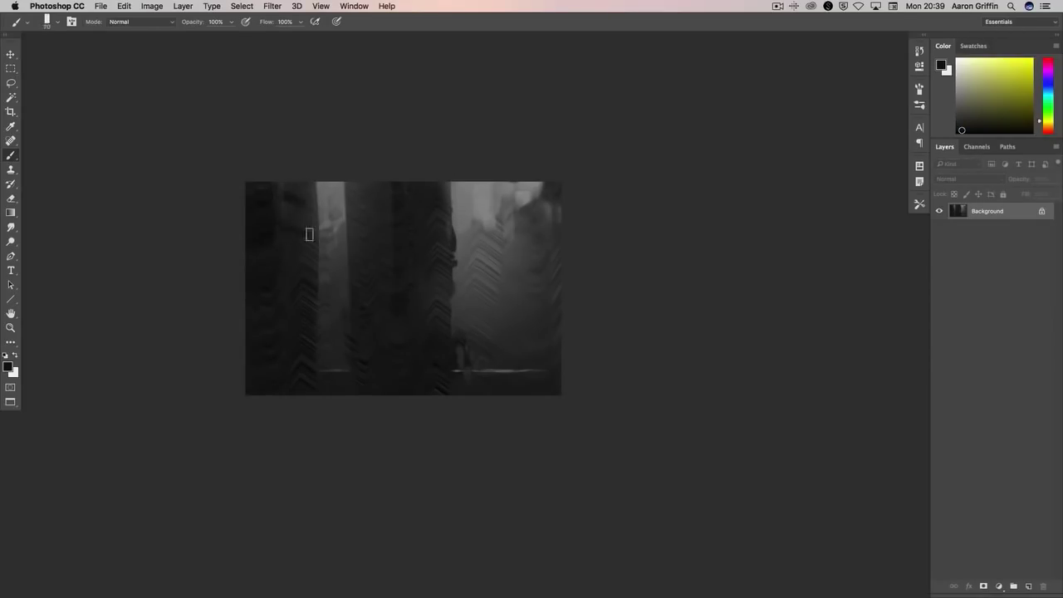
key("bracketleft")
key("bracketleft")
key("bracketleft")
key("bracketleft")
left_click(441, 337, "alt")
key("bracketleft")
left_click(463, 351, "alt")
left_click(456, 368, "alt")
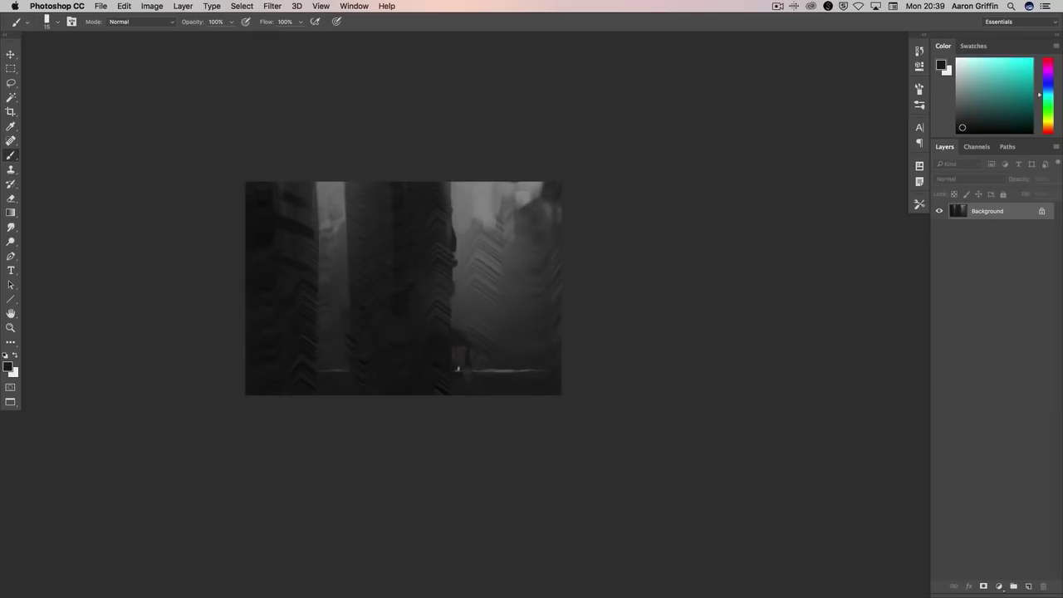
left_click(469, 366, "alt")
key("bracketright")
- Dodge the highlights to brighten the glowing ground line at lower right and left
left_click_drag(11, 241, 46, 241)
left_click(46, 252)
left_click(133, 21)
left_click(133, 33)
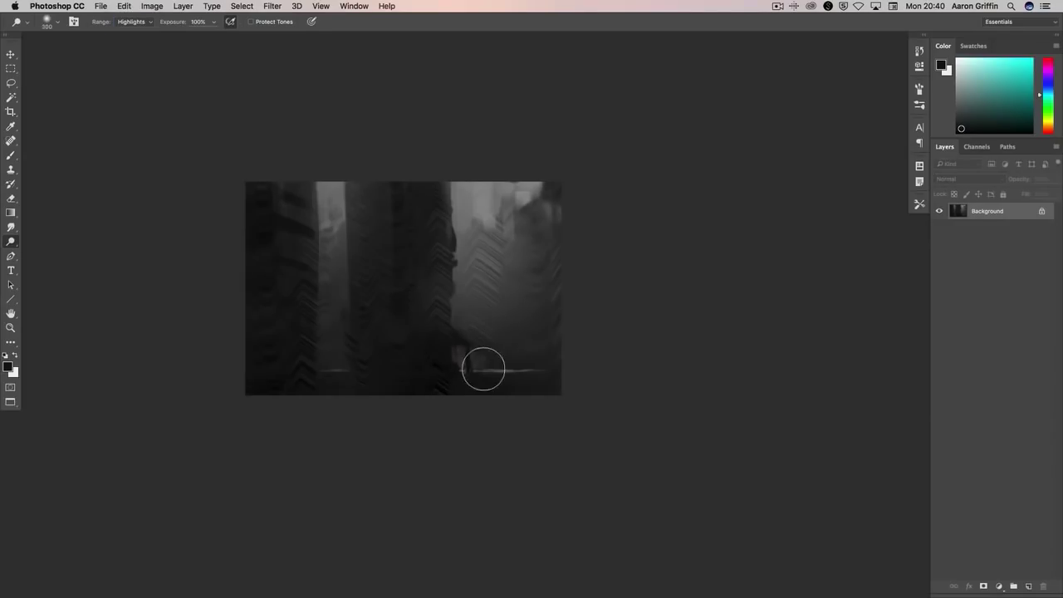
left_click_drag(484, 369, 548, 370)
key("bracketleft")
key("bracketleft")
key("bracketleft")
key("bracketleft")
key("bracketleft")
key("bracketleft")
key("bracketleft")
key("bracketleft")
key("bracketleft")
key("bracketleft")
key("bracketleft")
key("bracketleft")
key("bracketleft")
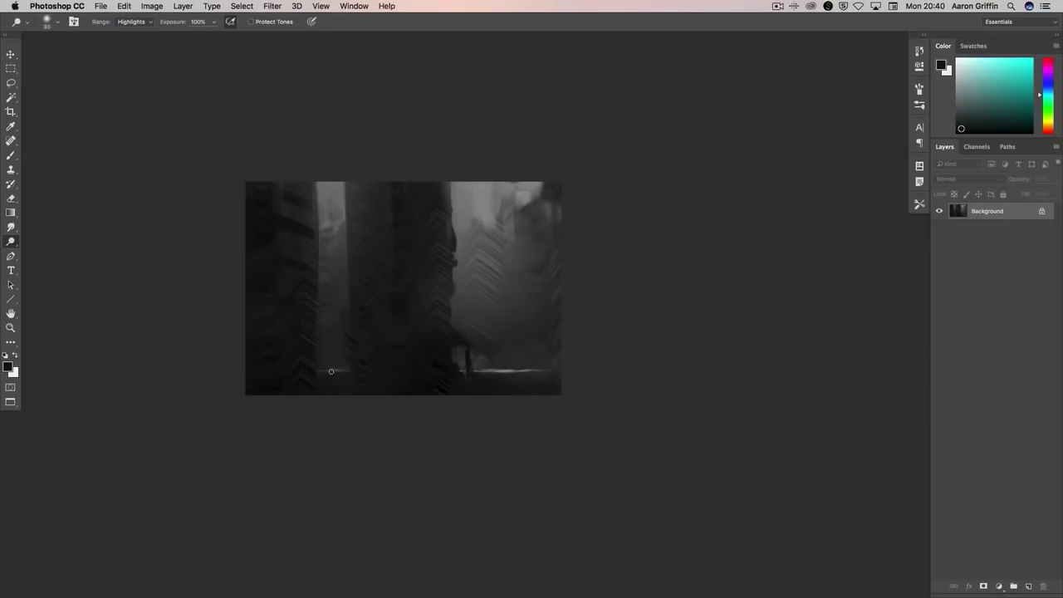
left_click_drag(330, 371, 347, 370)
- Paint a thin light grey accent between the towers
key("b")
left_click(454, 196, "alt")
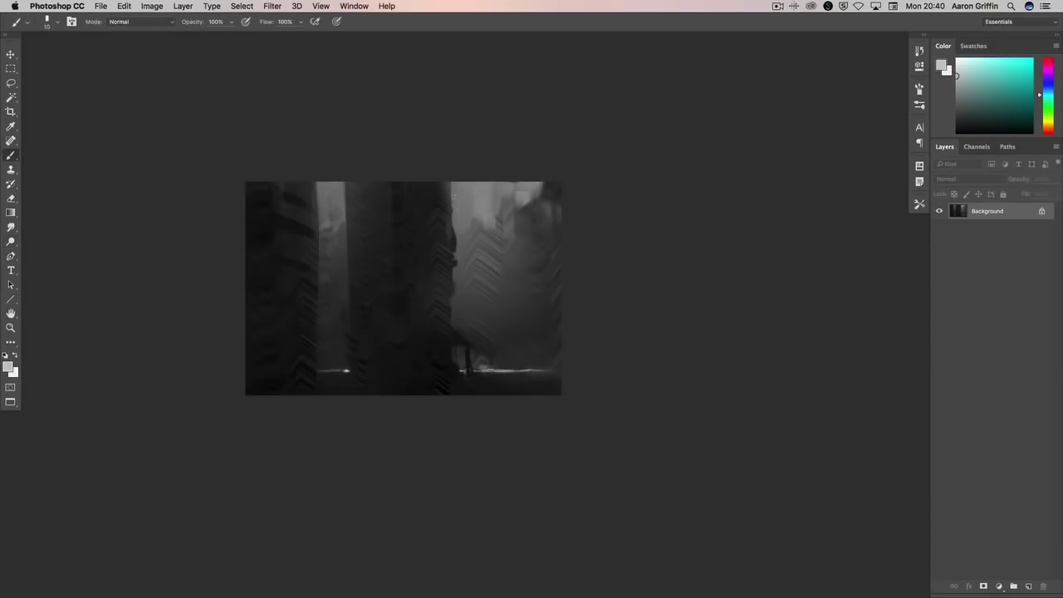
left_click_drag(453, 182, 454, 202)
key("bracketright")
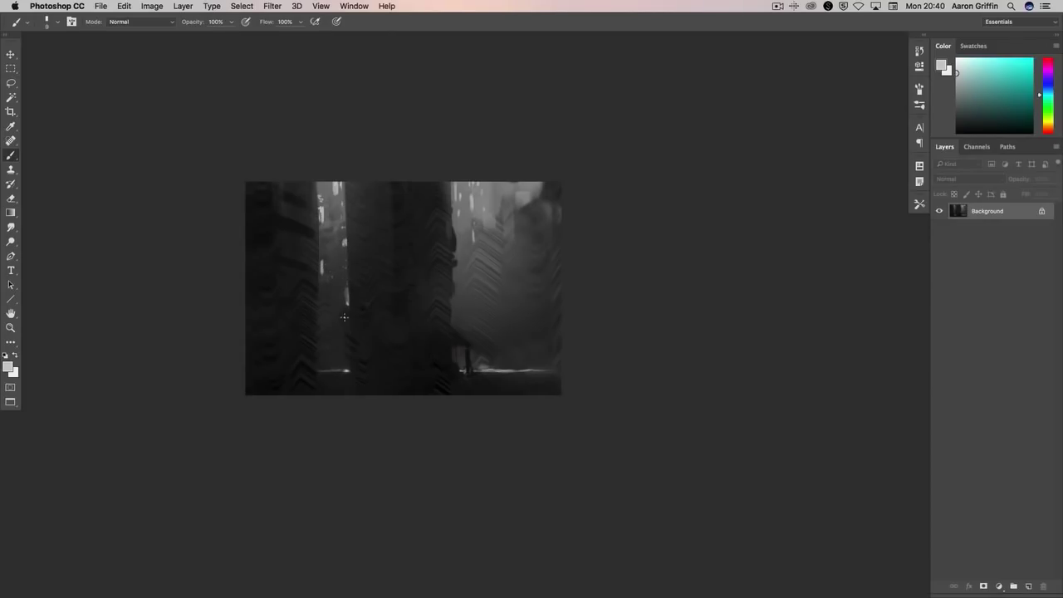
scroll(452, 300, "down", 2)
scroll(452, 300, "right", 3)
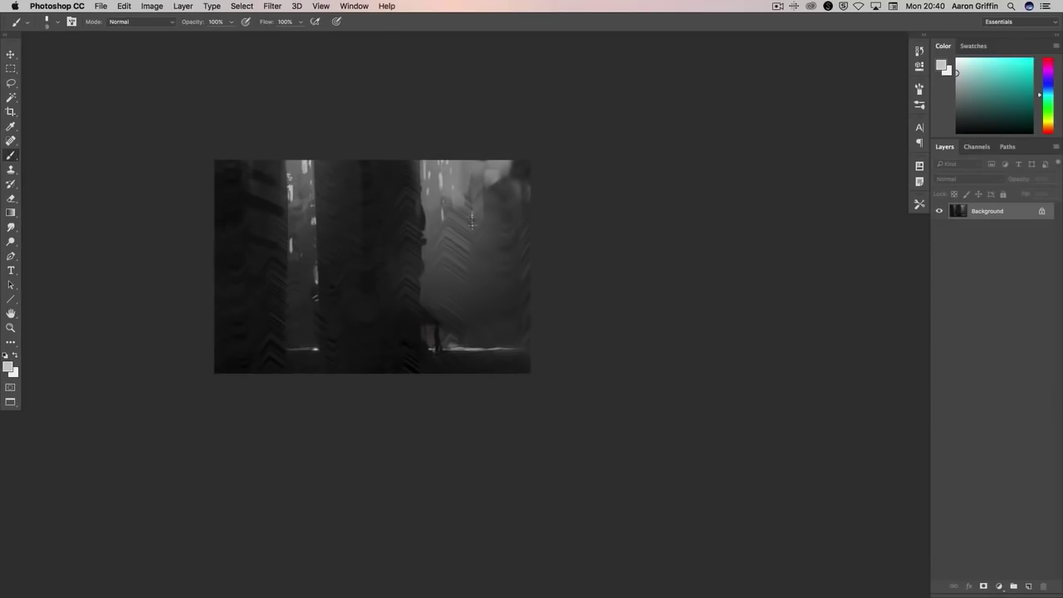
scroll(540, 328, "down", 2)
scroll(540, 328, "right", 5)
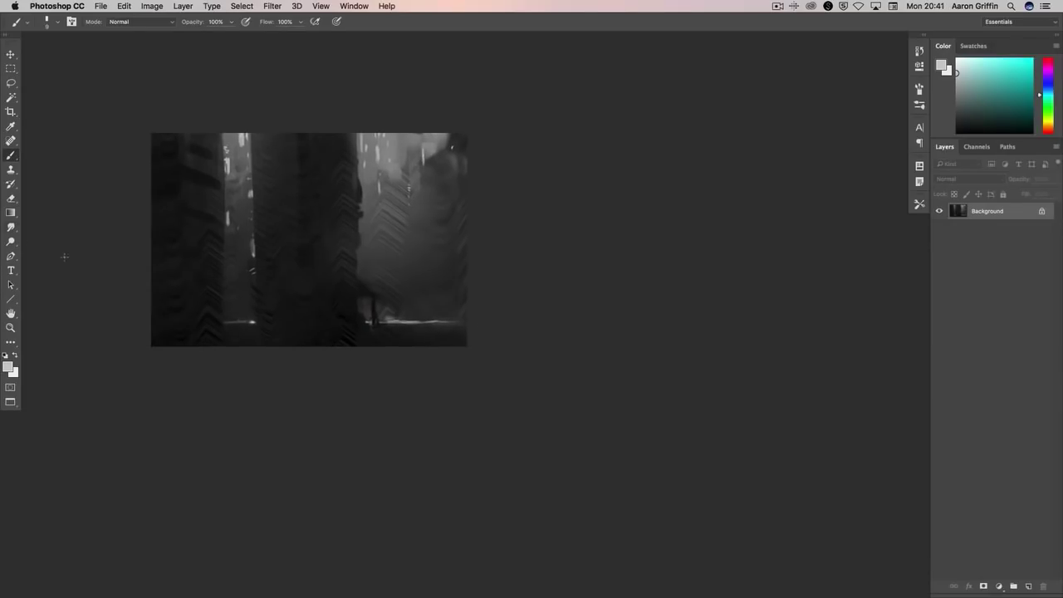
left_click(11, 240)
scroll(453, 325, "right", 2)
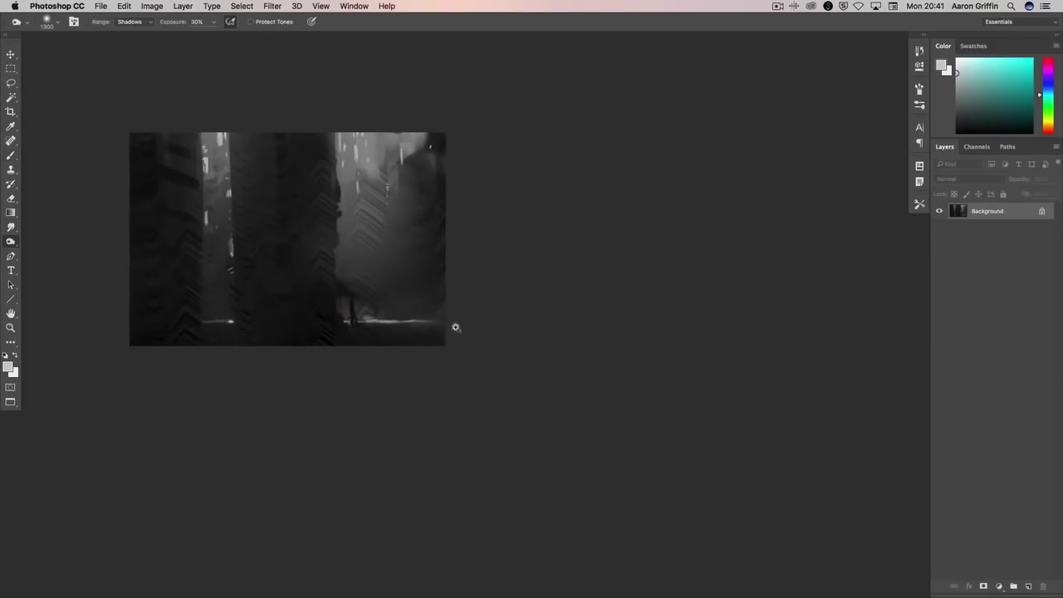
key("b")
scroll(407, 302, "up", 5)
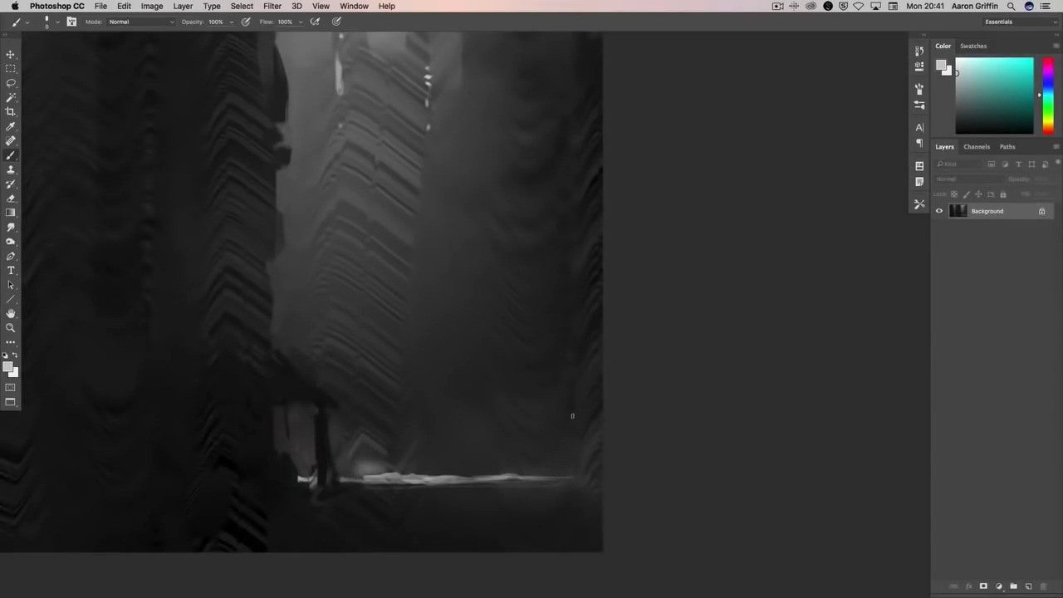
- Add a new empty layer above the background and choose a darker sketching grey
left_click(1029, 587)
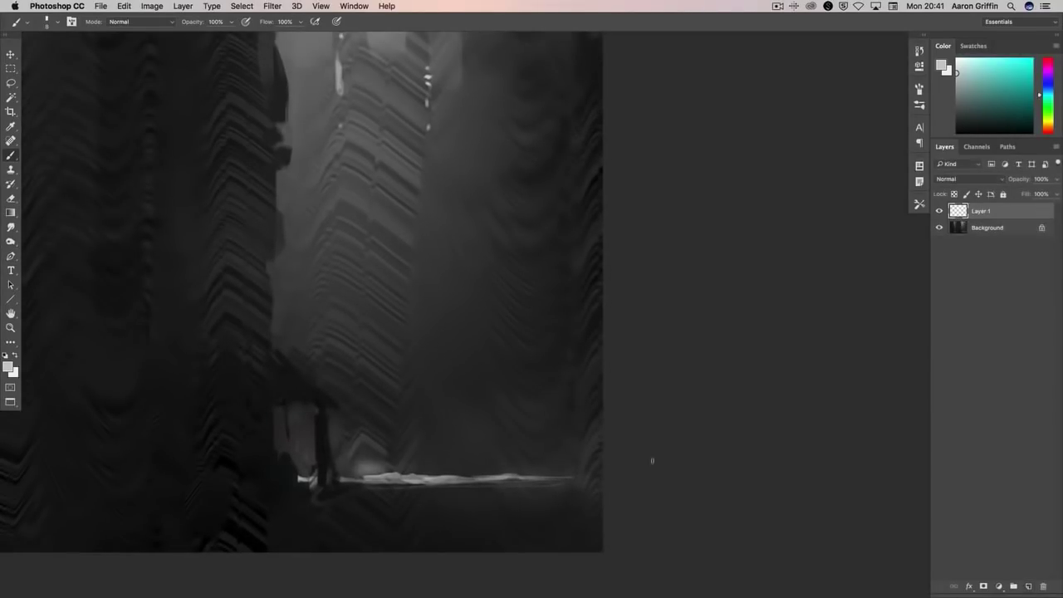
scroll(465, 325, "up", 3)
scroll(474, 235, "down", 3)
scroll(348, 323, "right", 2)
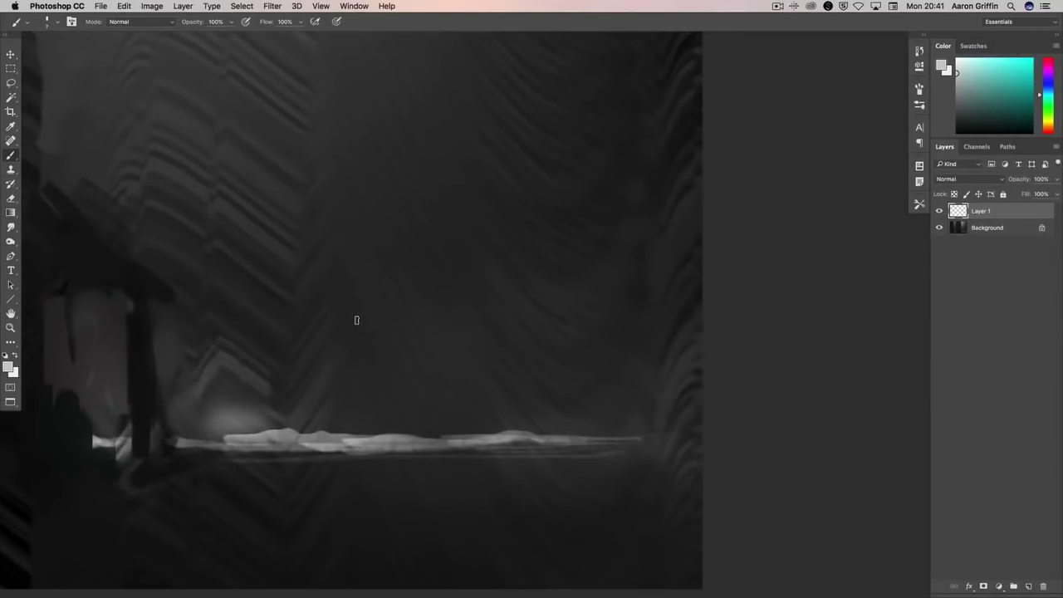
left_click(371, 323, "alt")
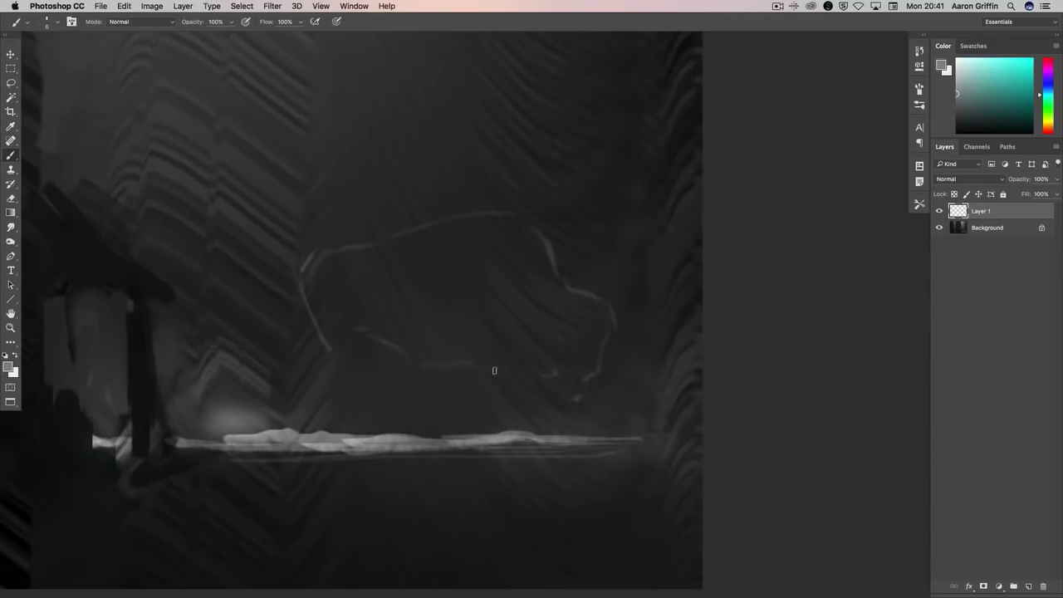
- Sketch the bison's back, belly, legs, head and hindquarters, undoing one stray leg stroke
mouse_move(528, 368)
left_mouse_down()
mouse_move(532, 415)
mouse_move(550, 441)
left_mouse_up()
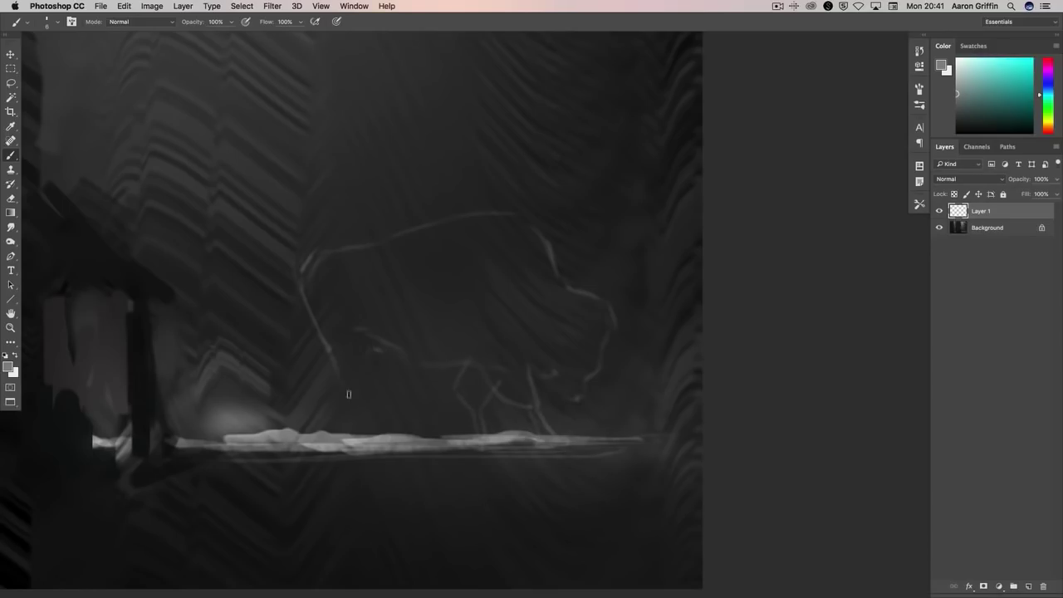
mouse_move(340, 378)
left_mouse_down()
mouse_move(353, 422)
mouse_move(370, 435)
left_mouse_up()
left_click_drag(613, 312, 603, 302)
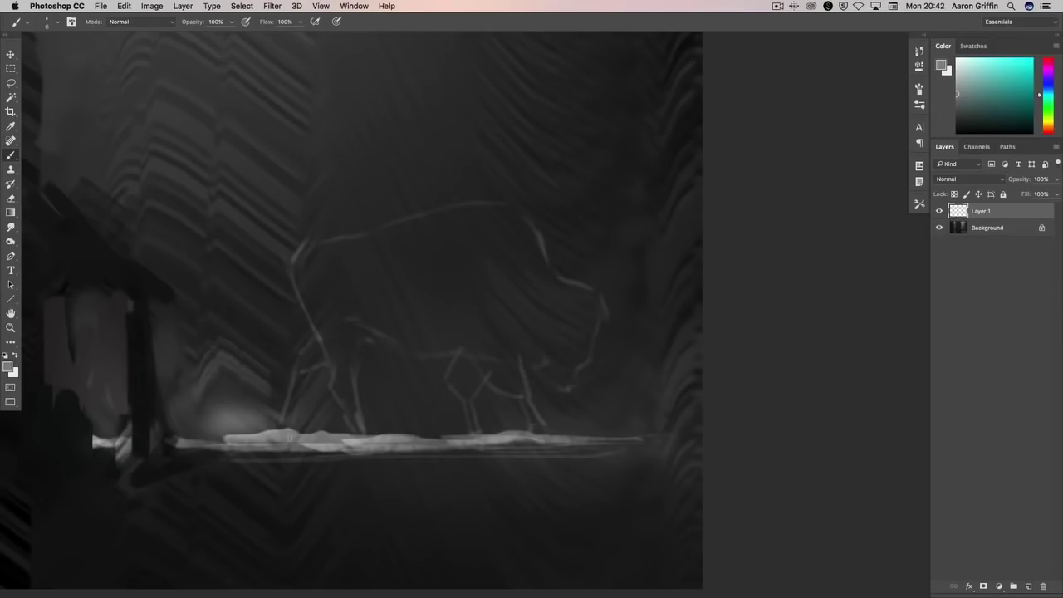
scroll(605, 308, "right", 3)
mouse_move(470, 372)
left_mouse_down()
mouse_move(542, 371)
mouse_move(558, 304)
mouse_move(503, 282)
left_mouse_up()
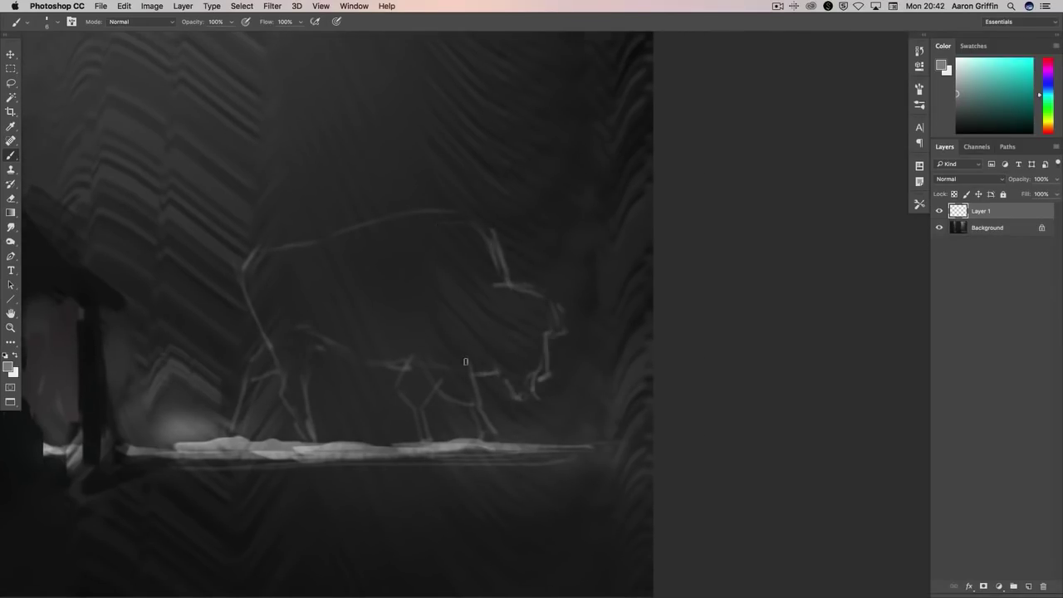
scroll(482, 443, "left", 3)
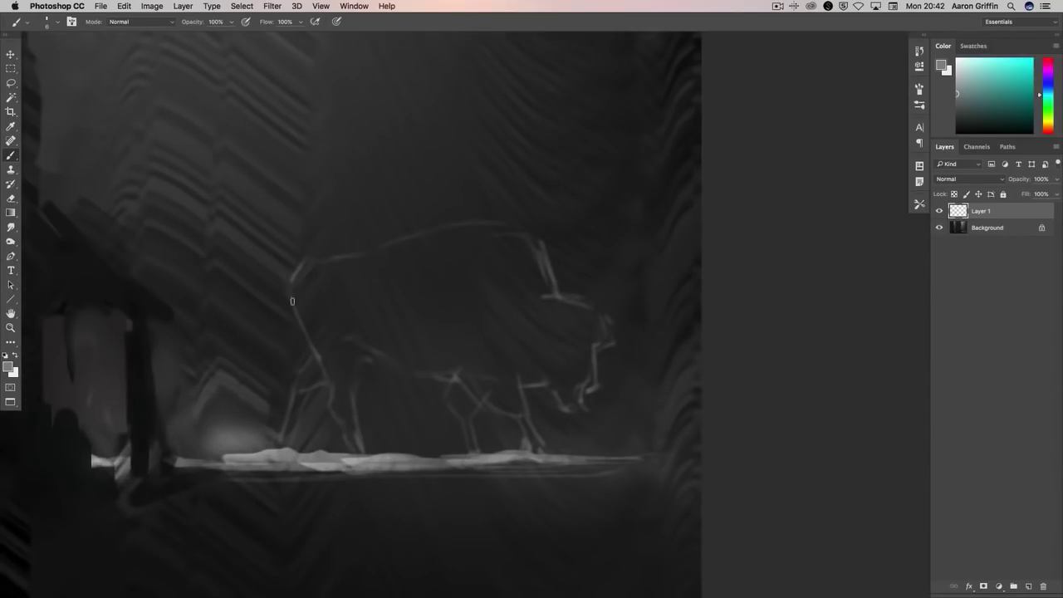
left_click_drag(286, 298, 272, 342)
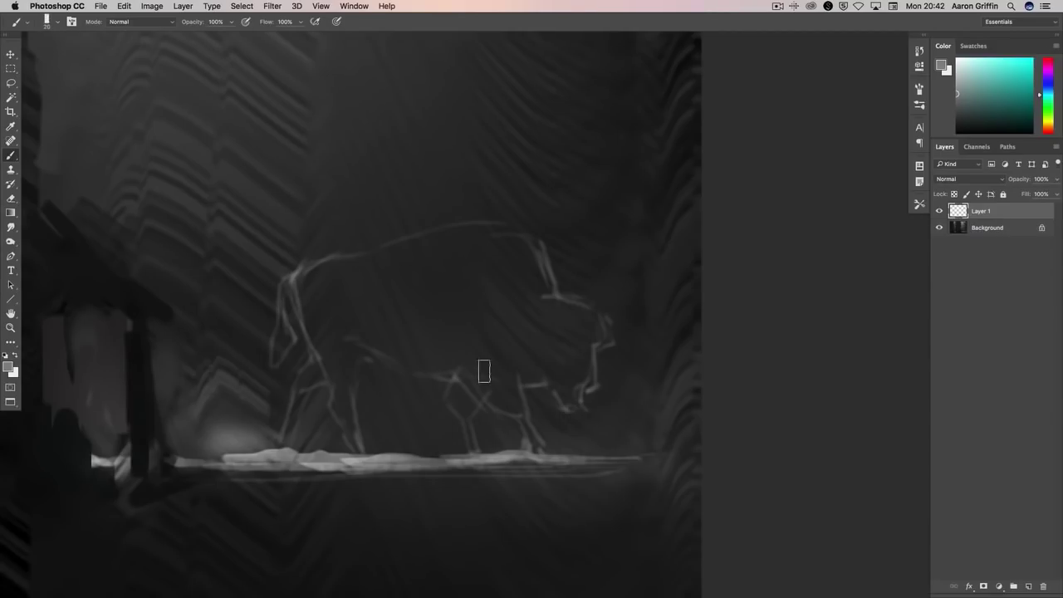
mouse_move(462, 391)
left_mouse_down()
mouse_move(471, 453)
mouse_move(456, 382)
mouse_move(501, 366)
mouse_move(534, 449)
mouse_move(481, 374)
mouse_move(550, 373)
mouse_move(578, 397)
mouse_move(602, 327)
mouse_move(529, 240)
mouse_move(425, 236)
mouse_move(307, 307)
mouse_move(329, 374)
mouse_move(301, 388)
mouse_move(336, 378)
mouse_move(324, 352)
mouse_move(335, 395)
mouse_move(365, 350)
mouse_move(346, 420)
mouse_move(358, 338)
mouse_move(327, 350)
mouse_move(315, 273)
mouse_move(394, 360)
mouse_move(449, 373)
left_mouse_up()
key("ctrl+z")
key("bracketleft")
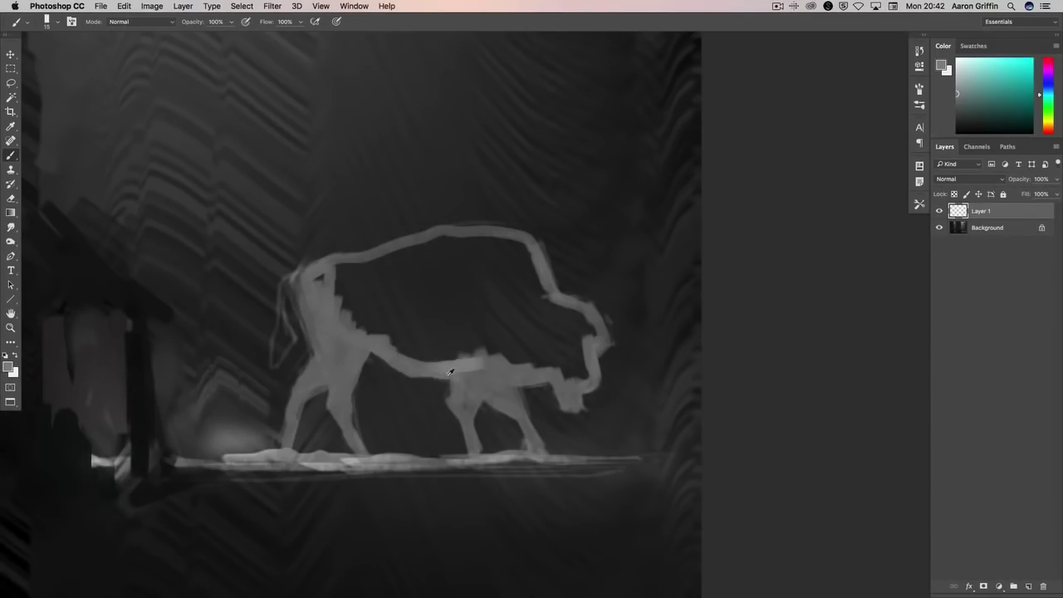
- Fill the bison's body, hump and head with sampled light grey
left_click(450, 373, "alt")
left_click(452, 341, "alt")
left_click(331, 299, "alt")
mouse_move(331, 299)
left_mouse_down()
mouse_move(404, 272)
mouse_move(467, 352)
mouse_move(523, 338)
mouse_move(554, 314)
mouse_move(543, 323)
mouse_move(418, 247)
mouse_move(473, 303)
mouse_move(599, 247)
left_mouse_up()
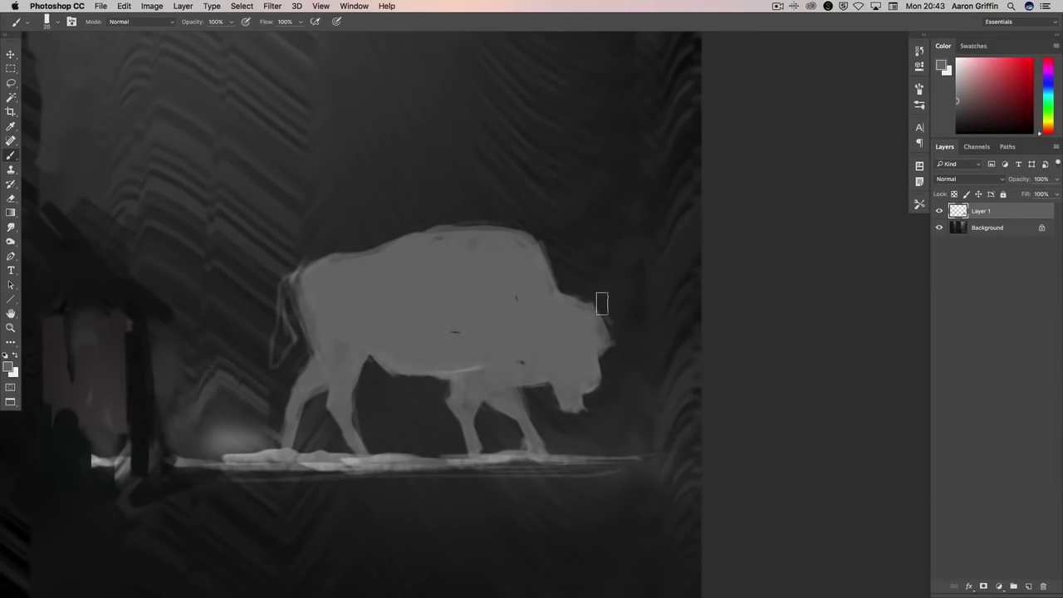
left_click_drag(540, 269, 565, 293)
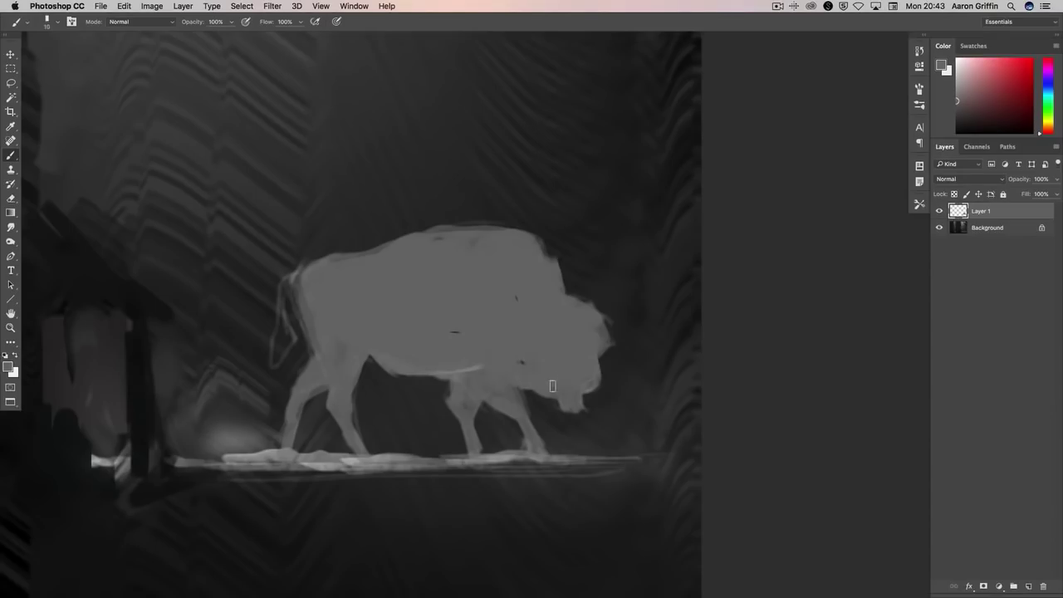
left_click(610, 382, "alt")
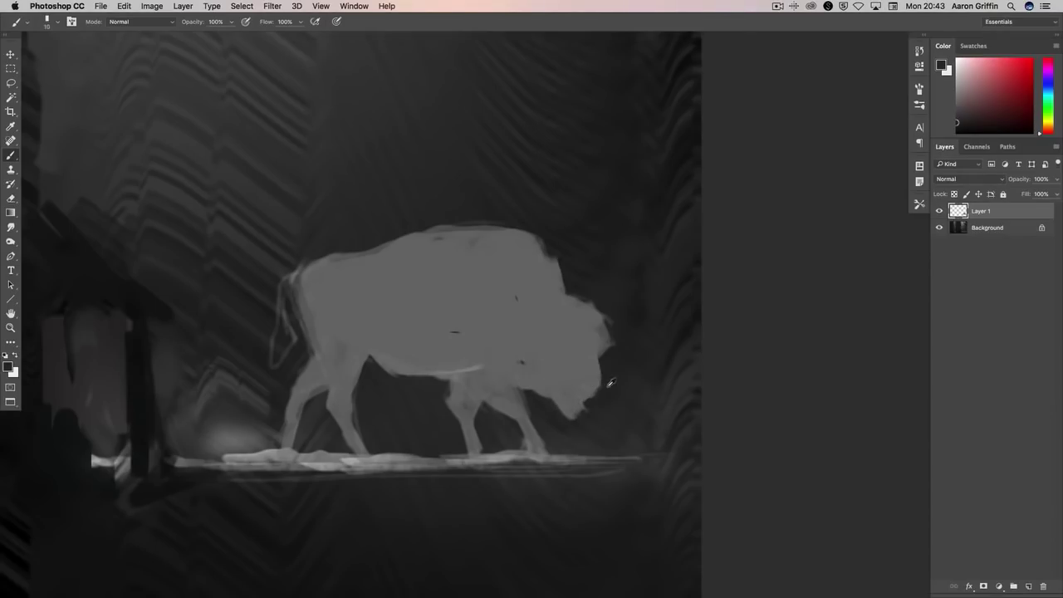
left_click(596, 339, "alt")
left_click_drag(614, 349, 581, 407)
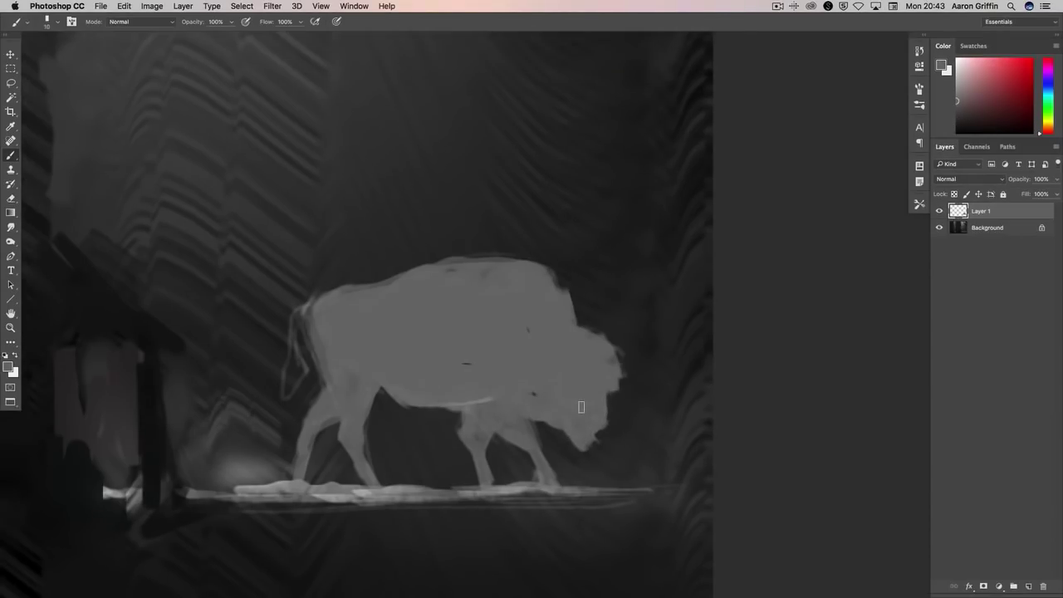
- Scale the bison down to about 74% and shift it down and right
key("ctrl+t")
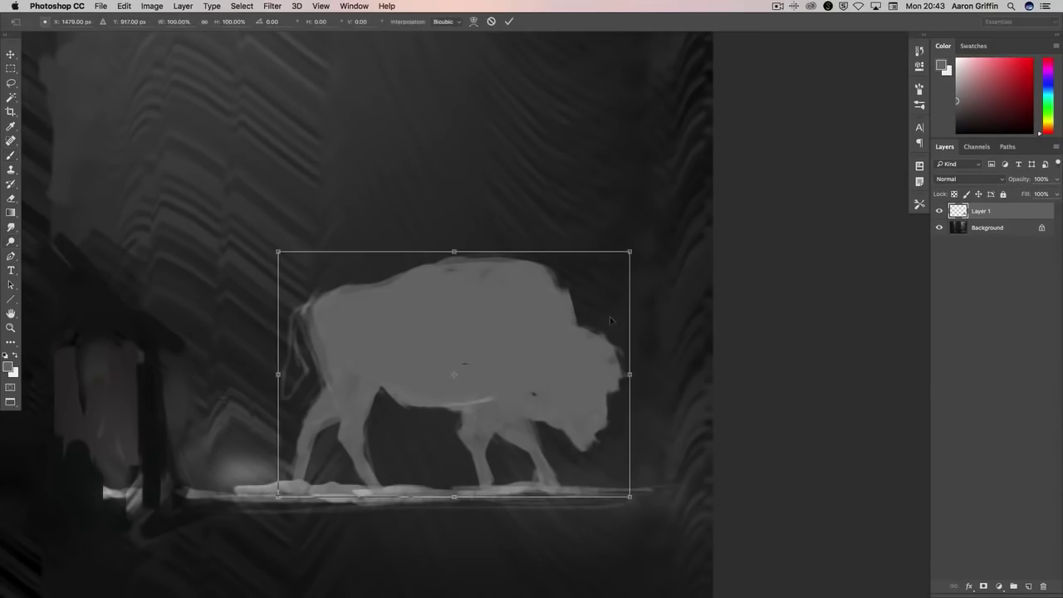
left_click_drag(277, 250, 315, 277)
left_click_drag(574, 350, 580, 369)
left_click_drag(323, 291, 335, 311)
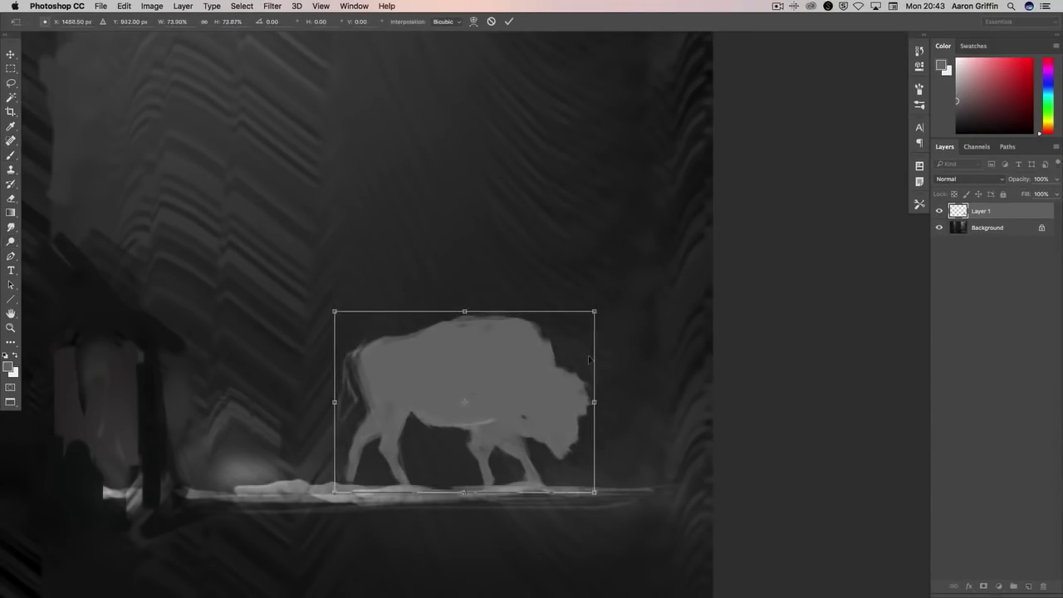
key("Return")
- Dodge the bison's head, body, legs, tail and belly so the shoulder glows white
key("o")
mouse_move(577, 391)
left_mouse_down()
mouse_move(556, 406)
mouse_move(594, 306)
mouse_move(440, 274)
left_mouse_up()
key("bracketleft")
key("bracketleft")
key("bracketleft")
key("bracketleft")
key("bracketleft")
key("bracketleft")
mouse_move(507, 440)
left_mouse_down()
mouse_move(532, 507)
mouse_move(477, 513)
left_mouse_up()
mouse_move(335, 356)
left_mouse_down()
mouse_move(425, 460)
mouse_move(573, 416)
mouse_move(485, 451)
mouse_move(481, 430)
mouse_move(518, 446)
mouse_move(514, 437)
mouse_move(533, 476)
left_mouse_up()
key("b")
left_click(480, 430, "alt")
left_click(503, 436, "alt")
- Paint light grey over the bison's legs, belly and head, then pick up near-white from its body
left_click_drag(485, 465, 493, 490)
left_click_drag(521, 432, 553, 432)
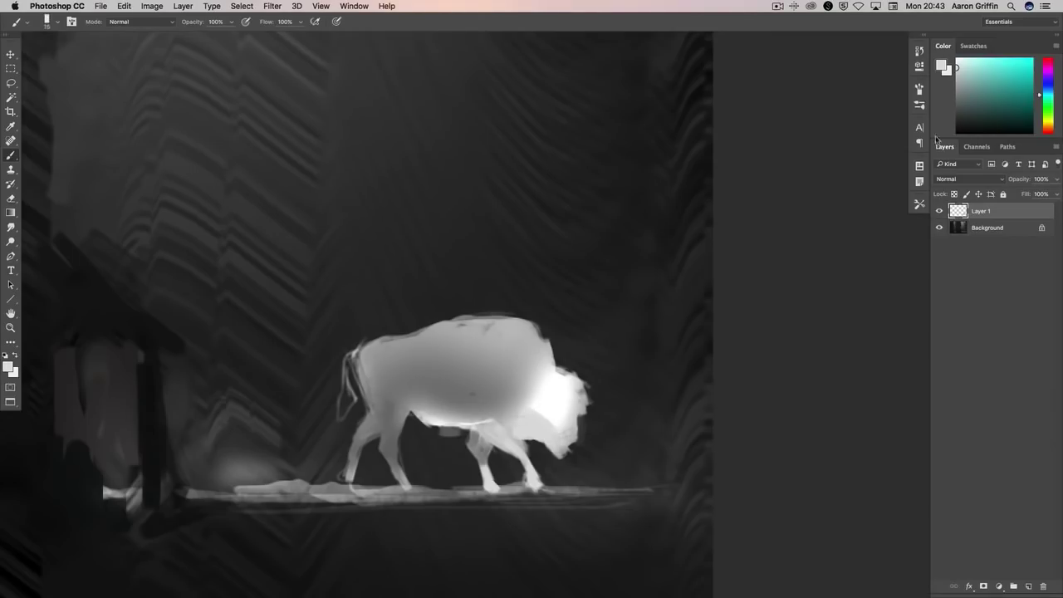
left_click(554, 429, "alt")
left_click(547, 424, "alt")
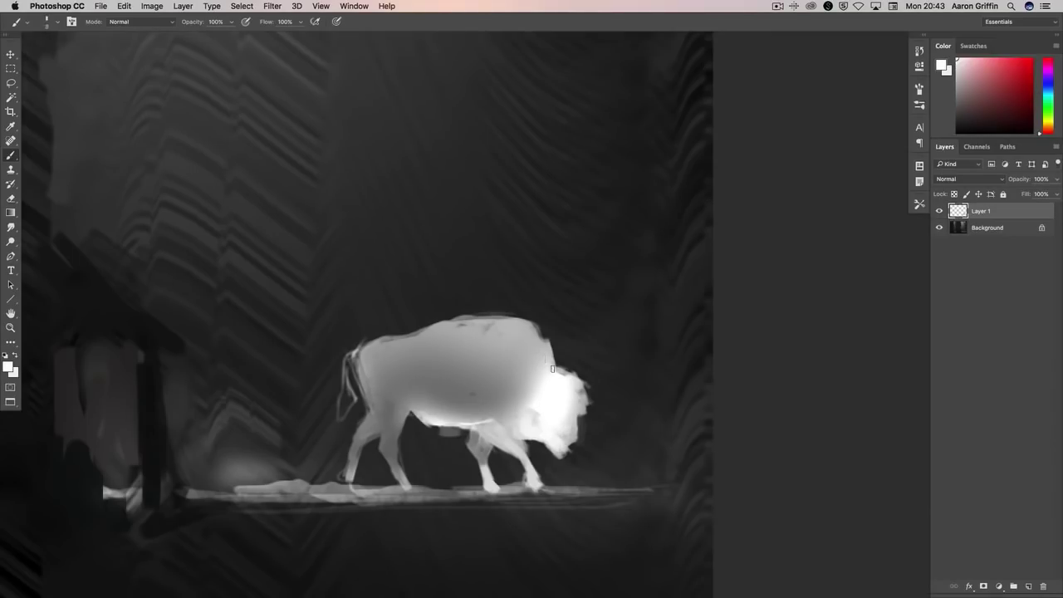
key("bracketright")
key("bracketright")
key("bracketright")
- Cover the bison's body, shoulder, hind leg and haunch with near-white strokes
mouse_move(531, 324)
left_mouse_down()
mouse_move(547, 361)
mouse_move(510, 347)
mouse_move(504, 408)
left_mouse_up()
left_click_drag(466, 332, 422, 393)
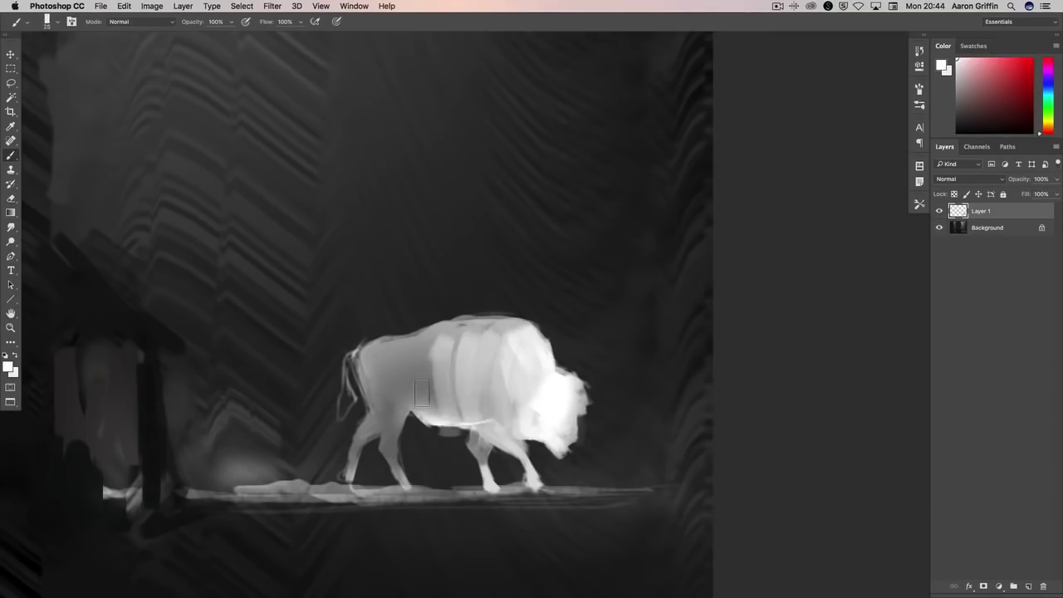
left_click_drag(499, 391, 487, 415)
mouse_move(506, 357)
left_mouse_down()
mouse_move(491, 404)
mouse_move(532, 416)
left_mouse_up()
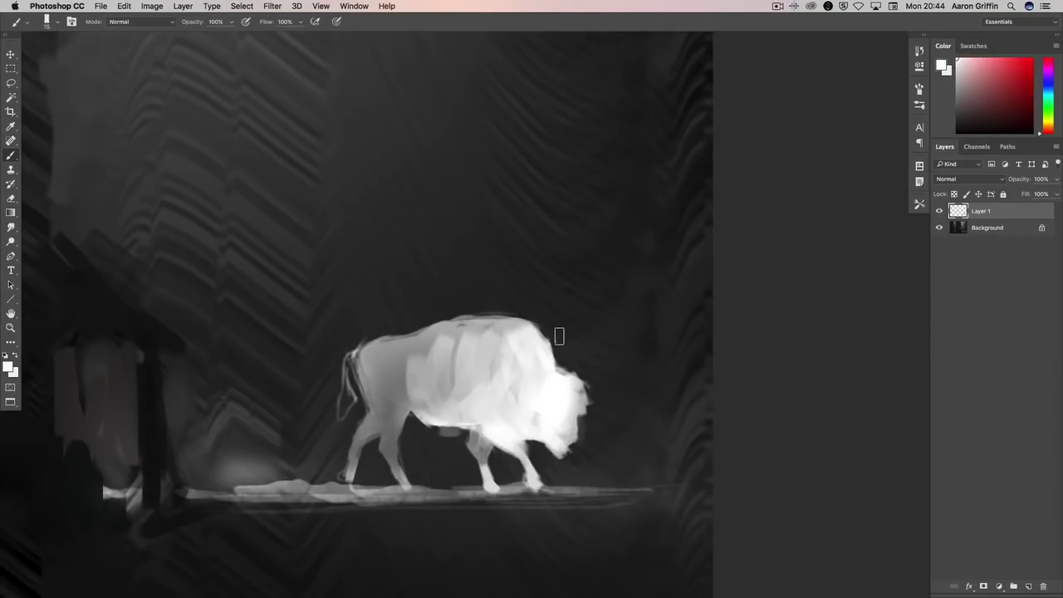
left_click(555, 404, "alt")
mouse_move(378, 409)
left_mouse_down()
mouse_move(390, 453)
mouse_move(395, 412)
mouse_move(399, 490)
mouse_move(356, 436)
mouse_move(397, 347)
mouse_move(347, 403)
mouse_move(387, 351)
mouse_move(374, 366)
mouse_move(446, 327)
mouse_move(480, 324)
left_mouse_up()
left_click(368, 430, "alt")
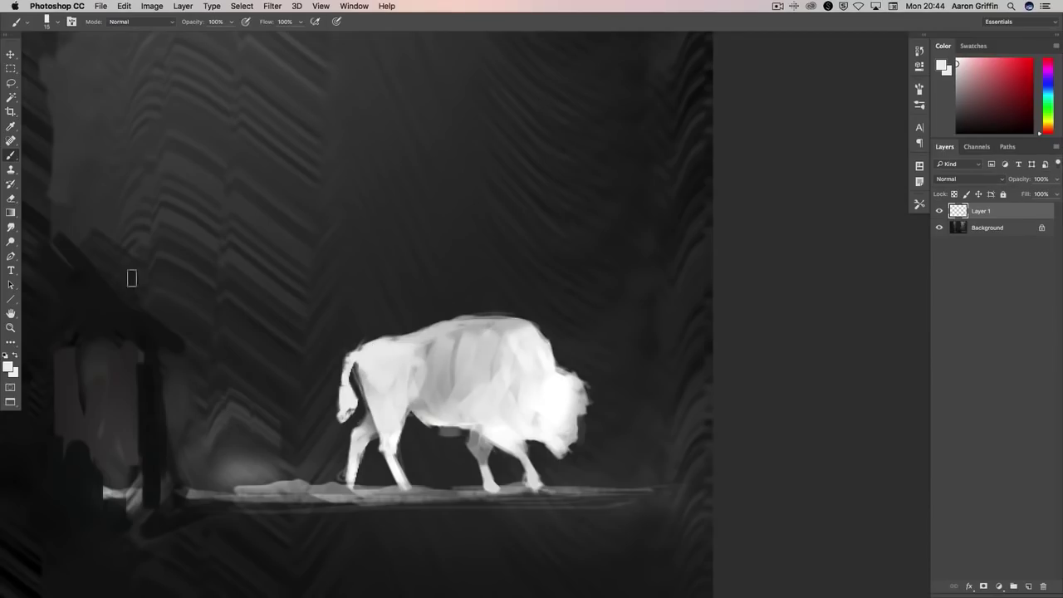
- Smudge the top edge of the bison's back to soften it
left_click(11, 227)
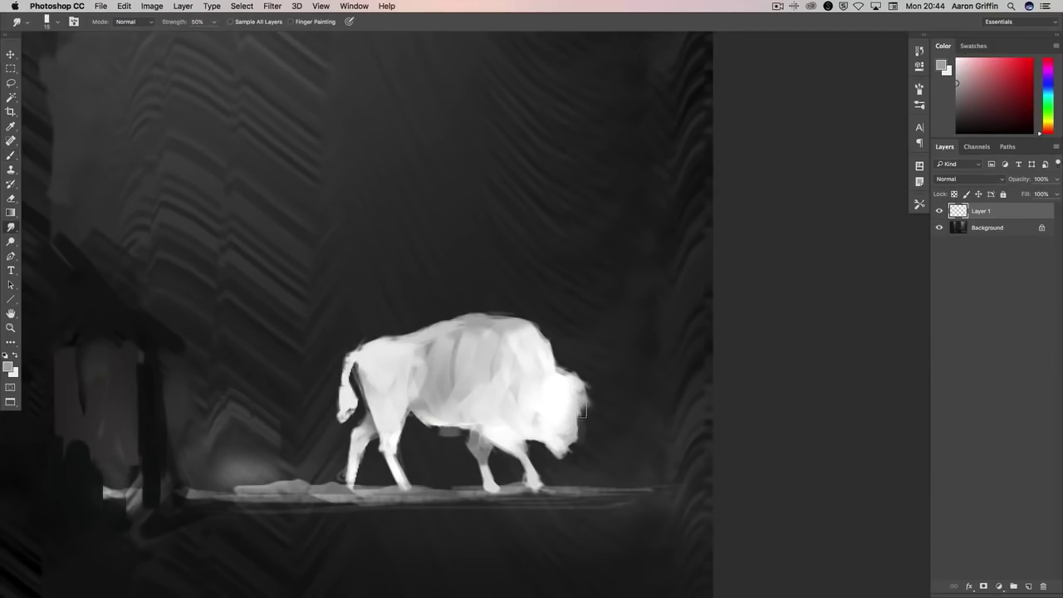
left_click_drag(427, 322, 519, 319)
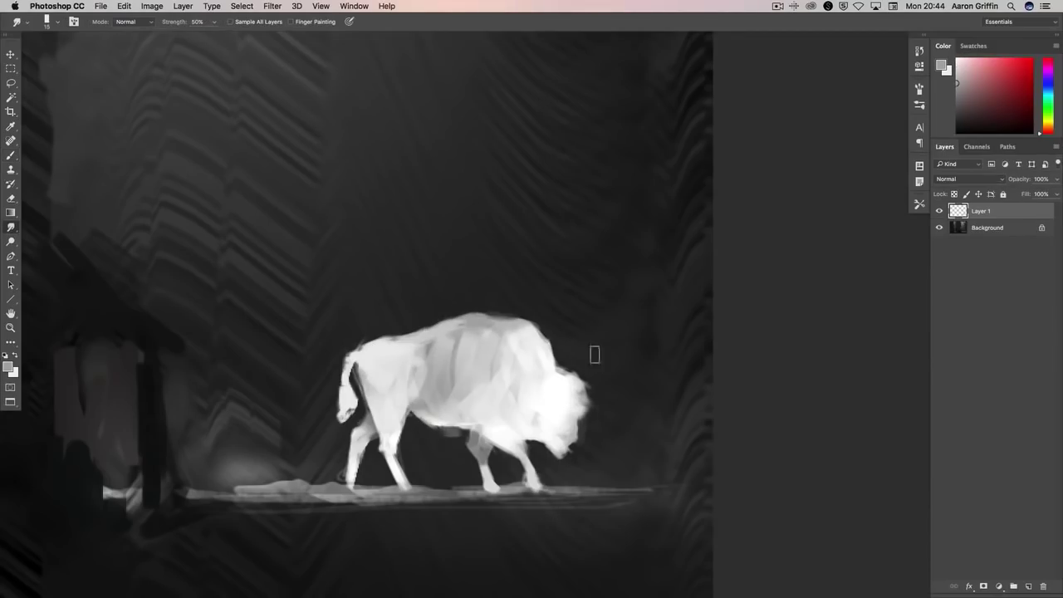
key("b")
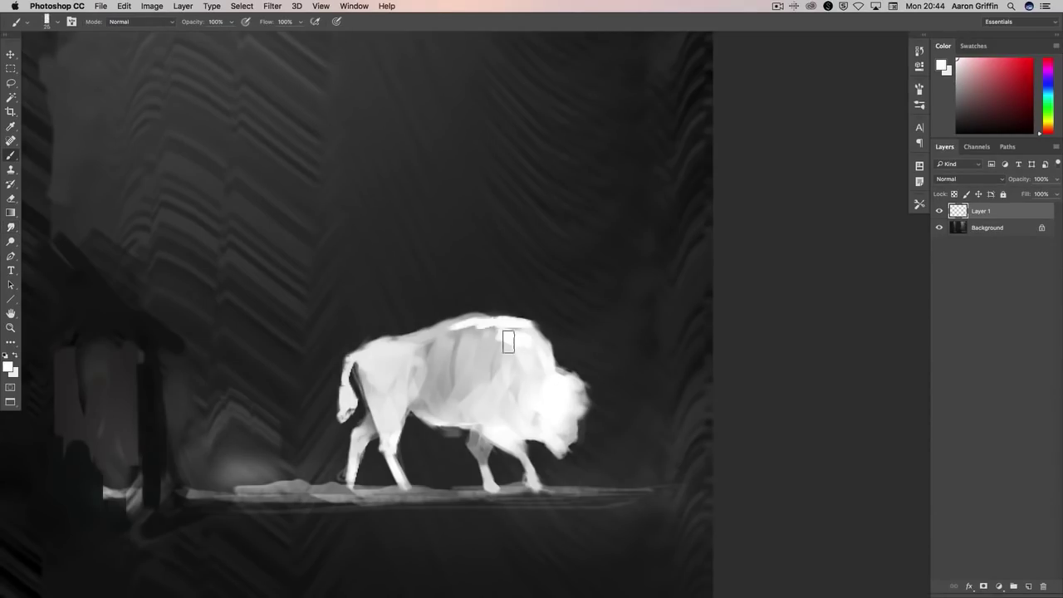
left_click_drag(505, 338, 508, 334)
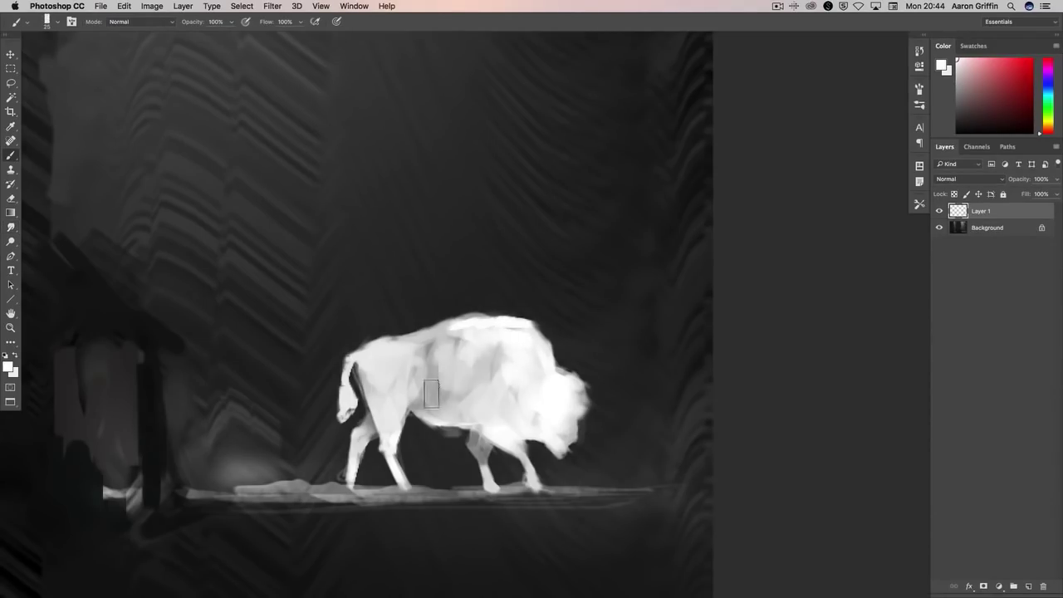
- Trim the outline of the bison's hump with the Eraser at size 15
key("e")
key("bracketleft")
key("bracketleft")
key("bracketleft")
key("bracketleft")
key("bracketleft")
key("bracketleft")
key("bracketleft")
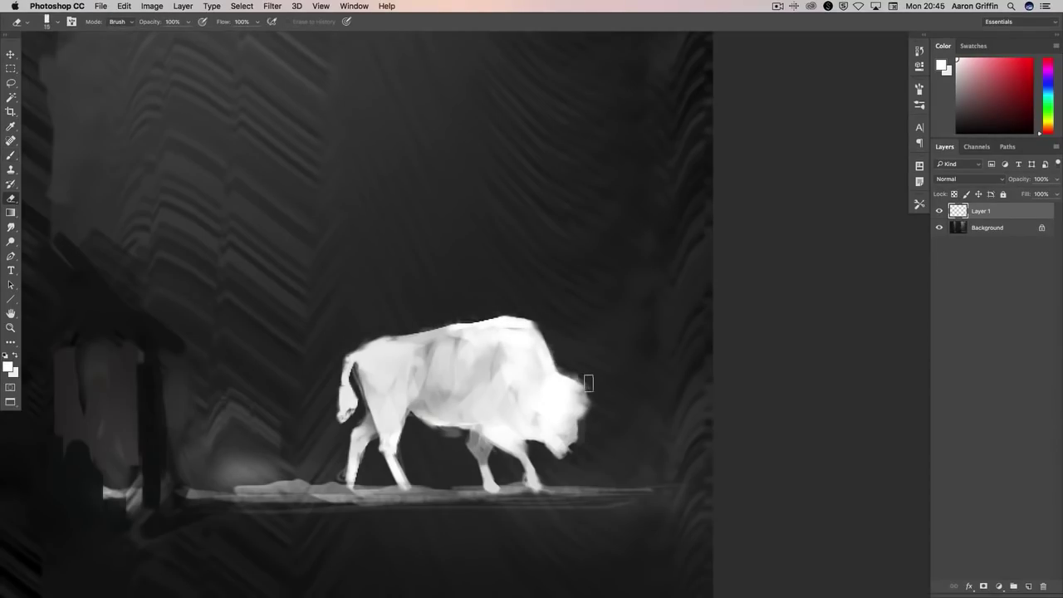
scroll(586, 383, "right", 3)
left_click(511, 343, "alt")
key("Return")
mouse_move(495, 332)
left_mouse_down()
mouse_move(454, 316)
mouse_move(499, 329)
left_mouse_up()
- Paint bright strokes along the ground line beneath the bison
key("b")
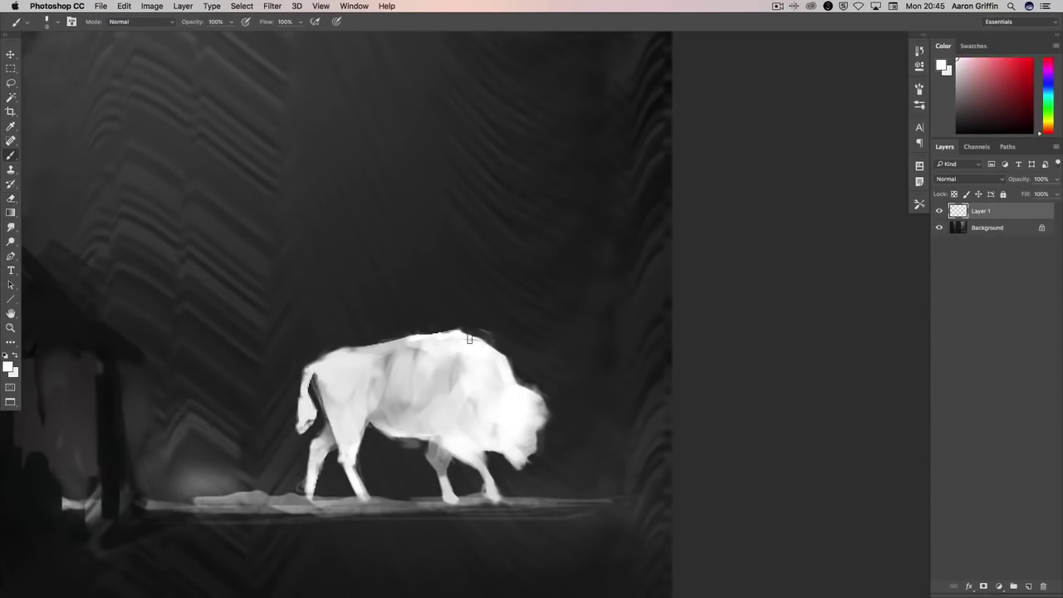
scroll(606, 399, "down", 3)
scroll(515, 449, "up", 1)
left_click_drag(582, 486, 358, 490)
- Paint a soft glow over the bison's head and side with a 200 px soft brush
key("super+0")
right_click(582, 447)
left_click(684, 317)
key("Return")
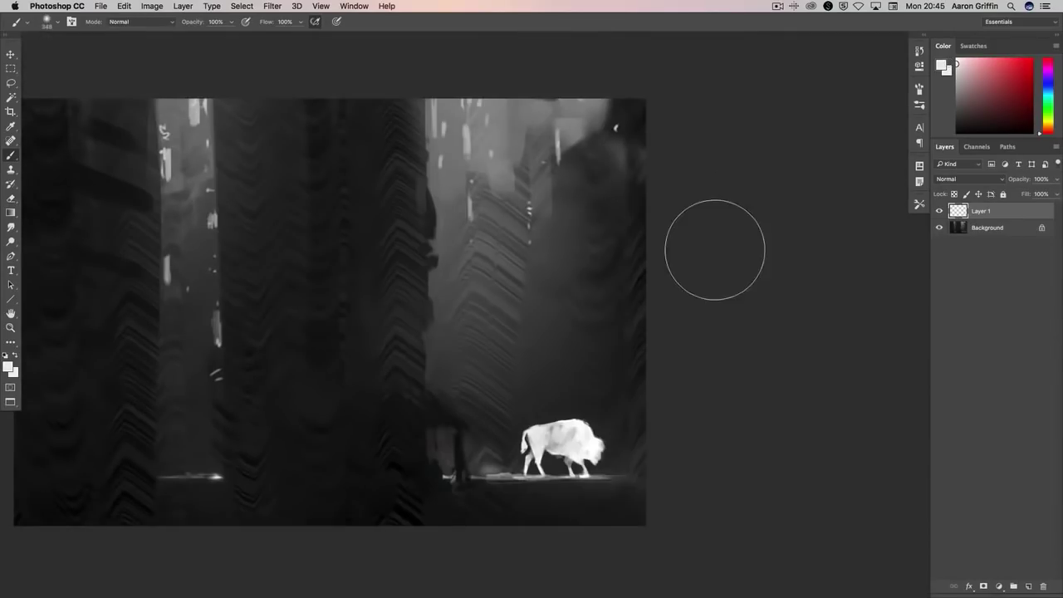
mouse_move(581, 452)
left_mouse_down()
mouse_move(593, 468)
mouse_move(573, 448)
left_mouse_up()
key("bracketleft")
key("bracketleft")
key("bracketleft")
key("bracketleft")
key("bracketleft")
key("bracketleft")
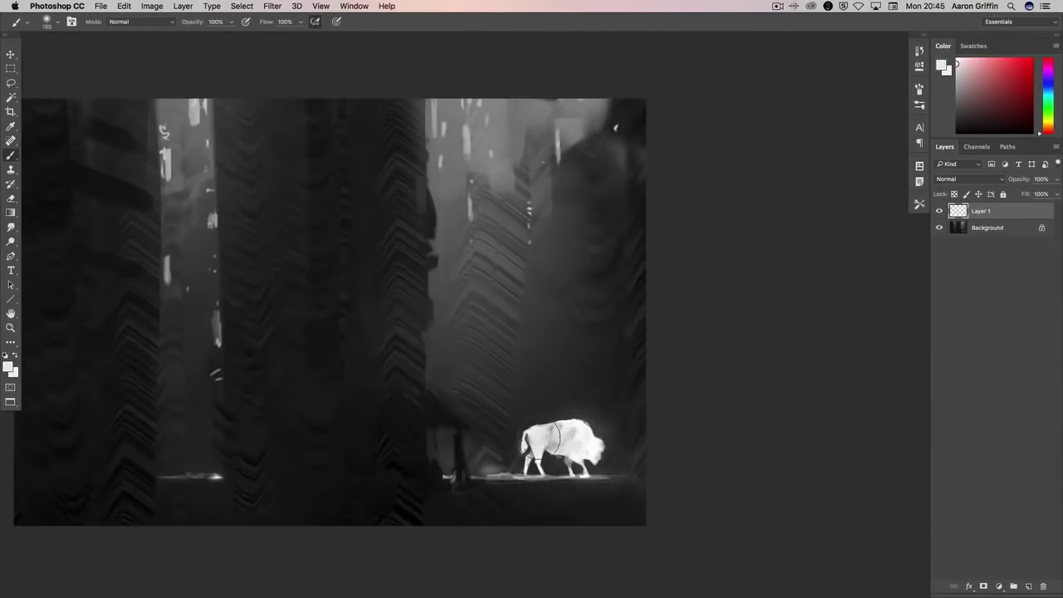
key("bracketright")
key("bracketright")
key("bracketright")
key("bracketright")
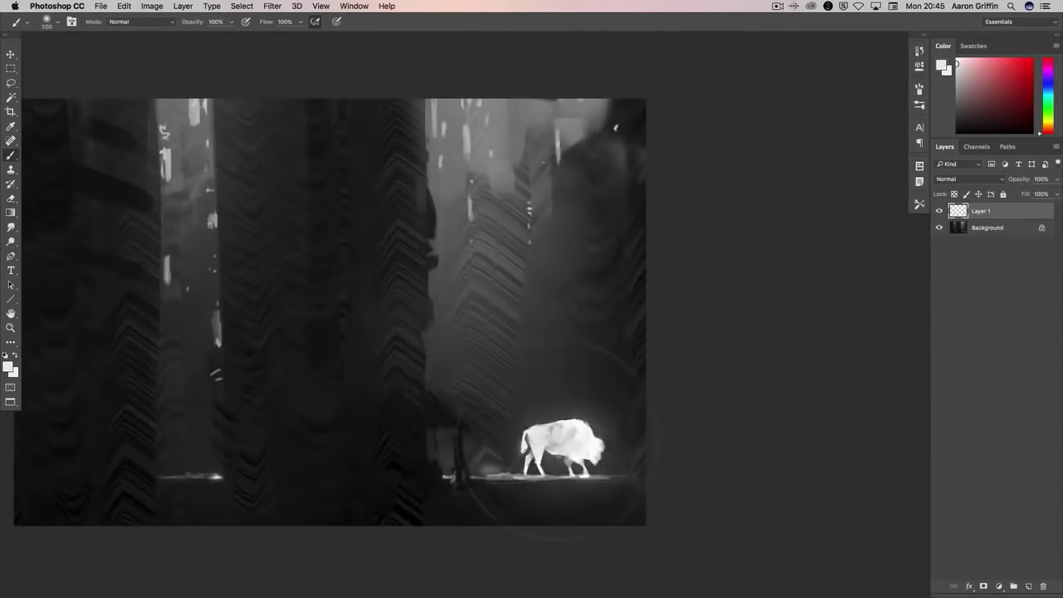
key("bracketleft")
key("bracketleft")
key("bracketleft")
key("bracketleft")
key("bracketleft")
key("bracketleft")
right_click(451, 448)
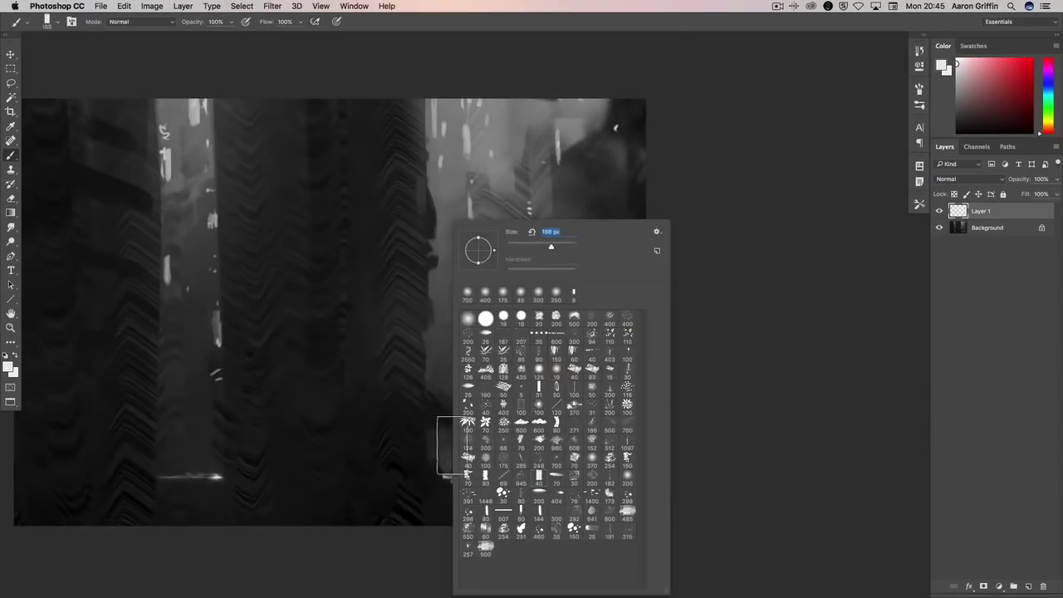
key("Escape")
- Merge the bison's Layer 1 down into the Background
key("o")
right_click(989, 211)
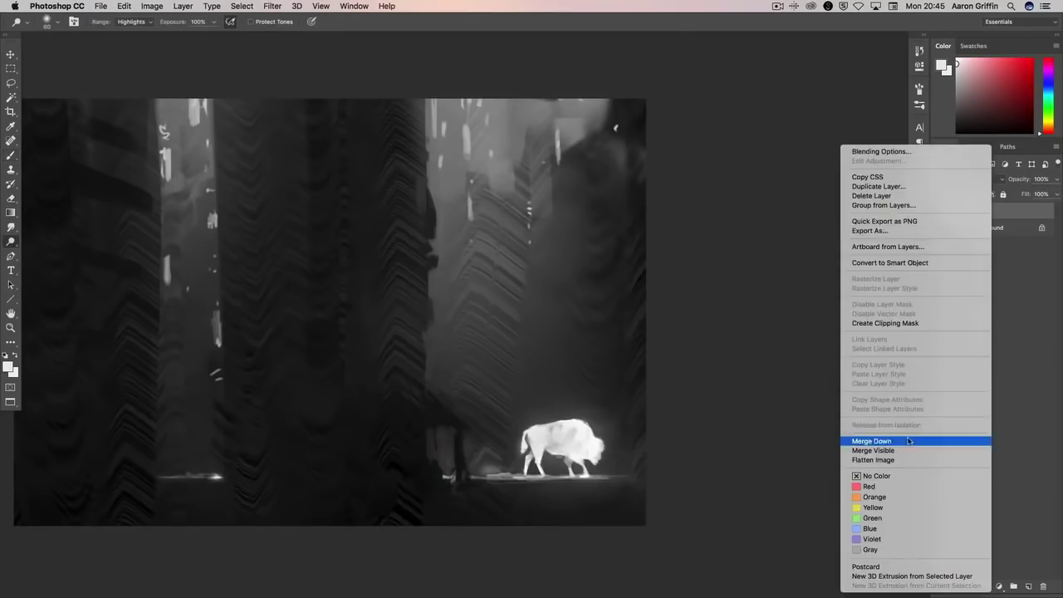
left_click(909, 440)
- Dodge the haze above and around the bison with an 800 px brush
key("bracketright")
key("bracketright")
key("bracketright")
key("bracketright")
key("bracketright")
key("bracketright")
key("bracketright")
key("bracketright")
key("bracketright")
key("bracketright")
key("bracketright")
key("bracketright")
key("bracketright")
key("bracketright")
key("bracketright")
left_click(504, 442)
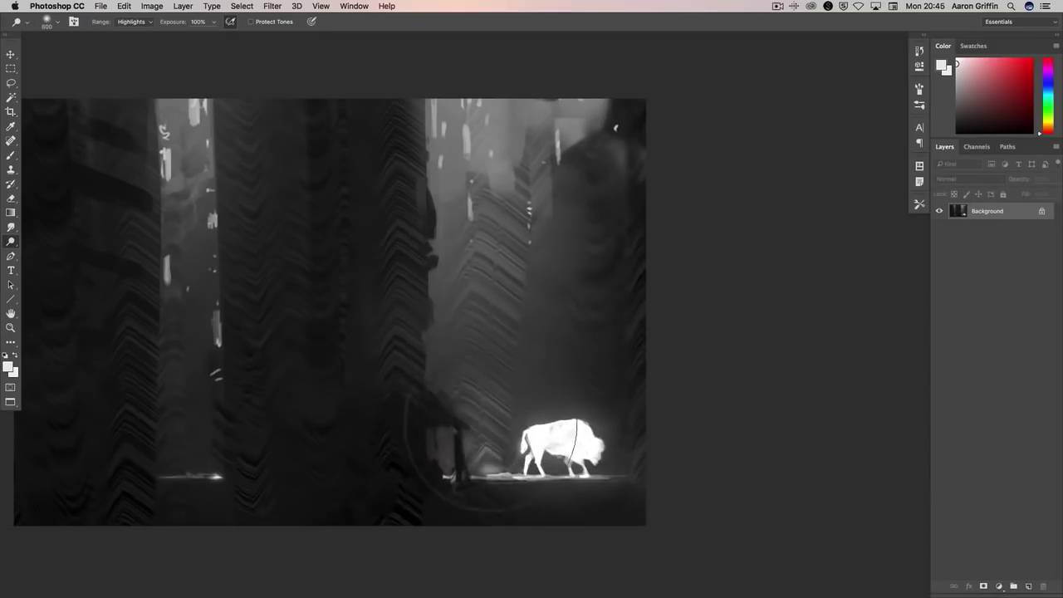
left_click(492, 427)
key("b")
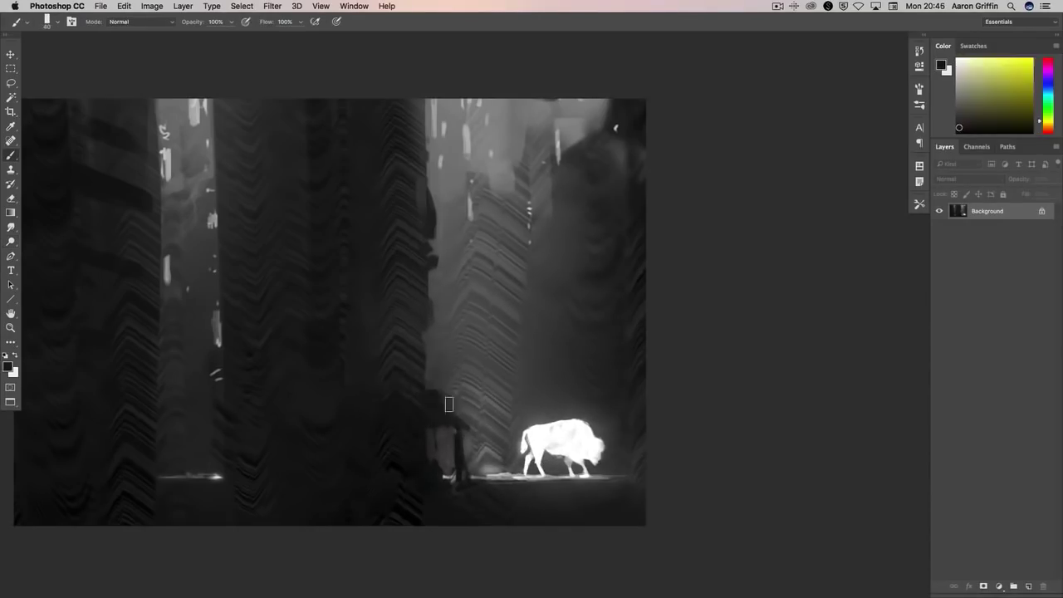
left_click(440, 384, "alt")
- Sample a dark tone from the canvas and load a 150 px textured brush
left_click(402, 388, "alt")
left_click(447, 440, "alt")
scroll(535, 386, "down", 3)
scroll(535, 387, "right", 3)
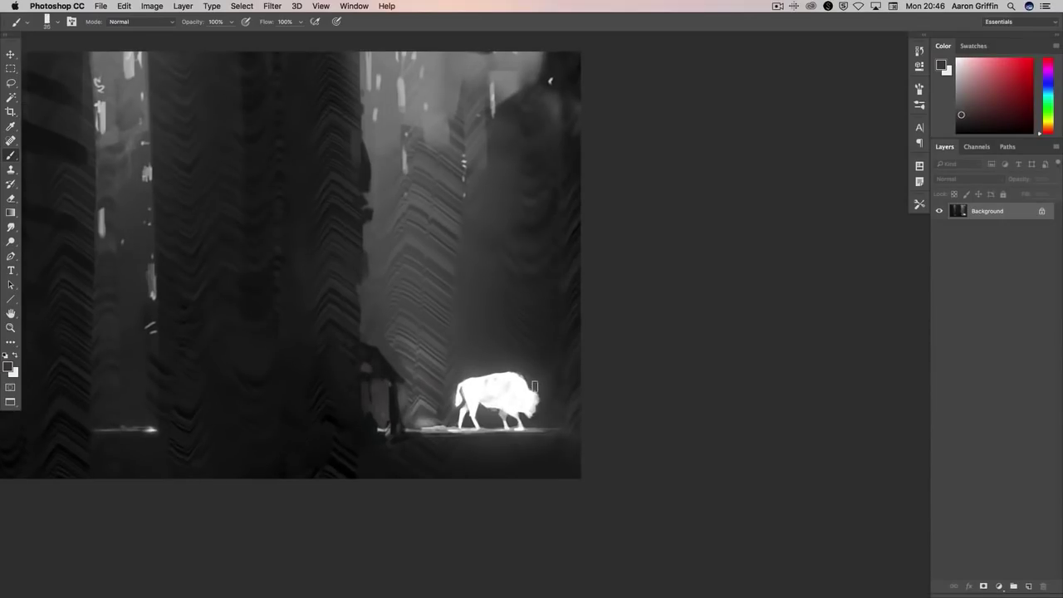
right_click(535, 386)
double_click(566, 507)
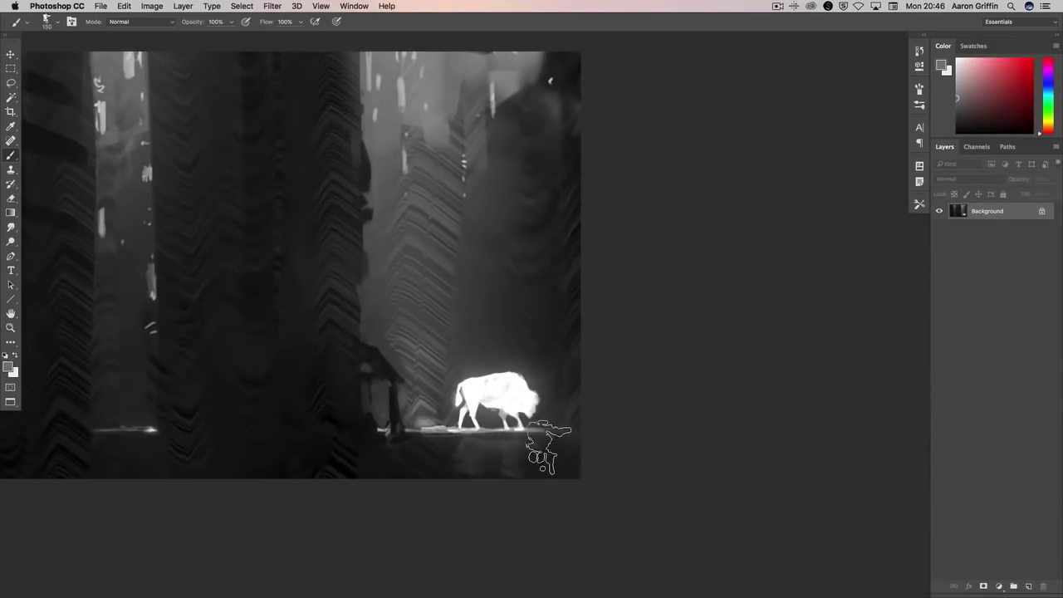
- Paint light reflection streaks in a lassoed strip under the bison, then deselect
key("l")
mouse_move(449, 445)
left_mouse_down()
mouse_move(515, 447)
mouse_move(515, 467)
mouse_move(554, 472)
mouse_move(507, 462)
left_mouse_up()
key("b")
key("ctrl+d")
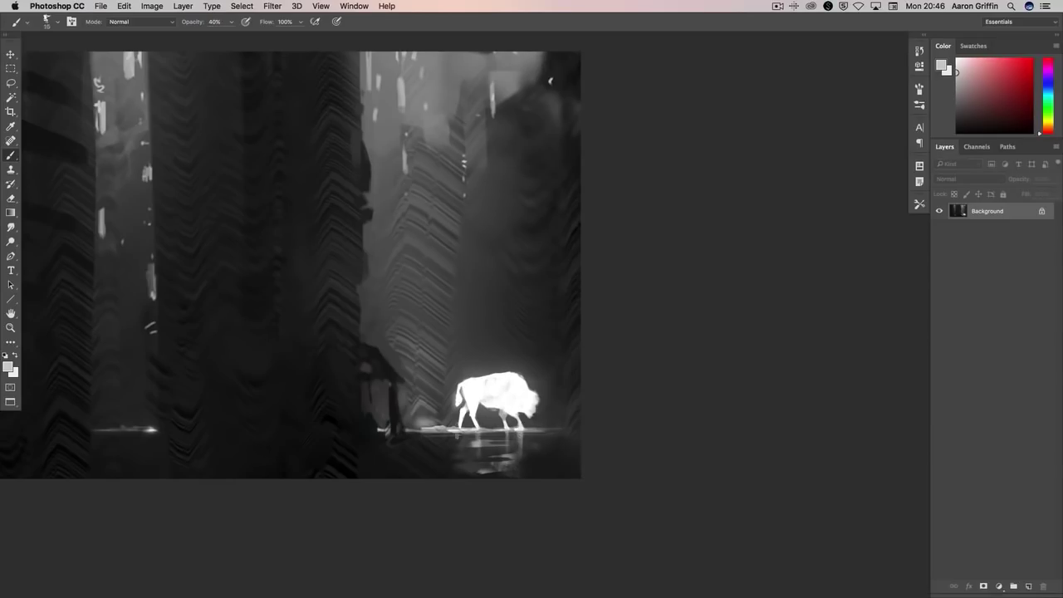
- Brighten the reflection streak along the water line beneath the bison
right_click(513, 435)
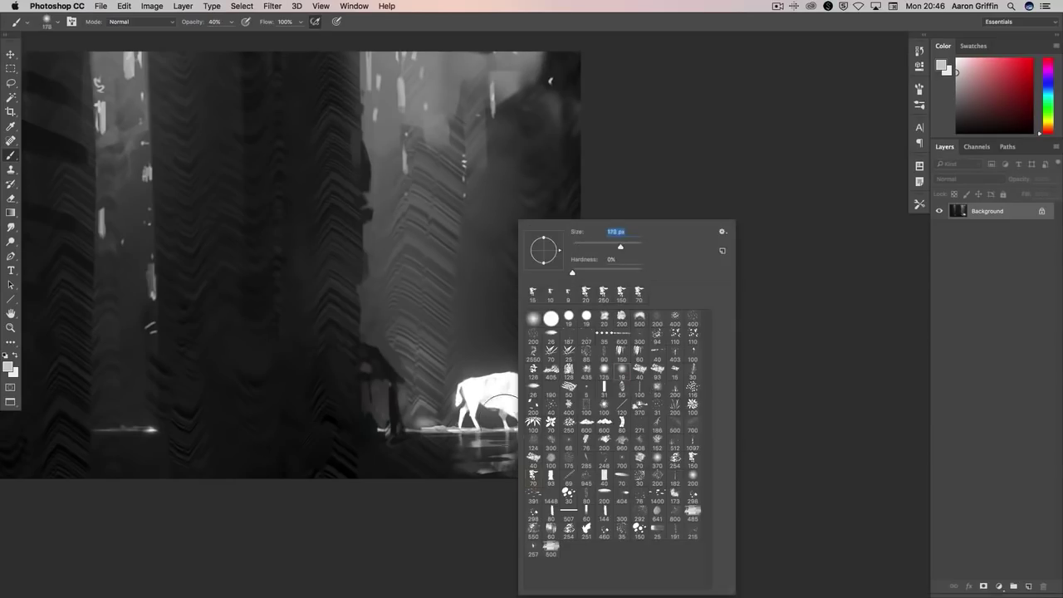
key("Return")
left_click_drag(481, 430, 550, 430)
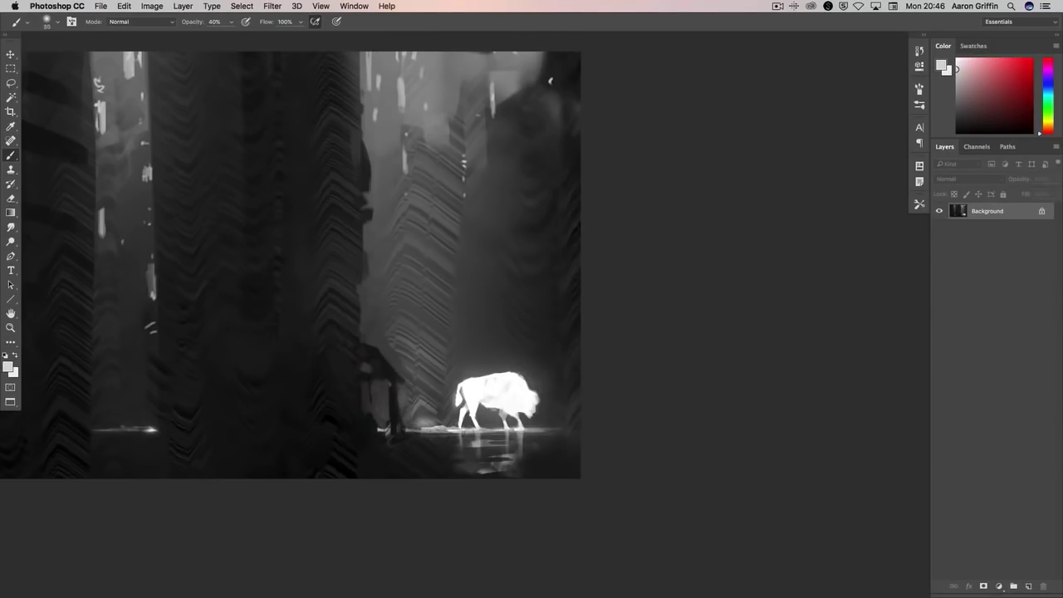
key("ctrl+minus")
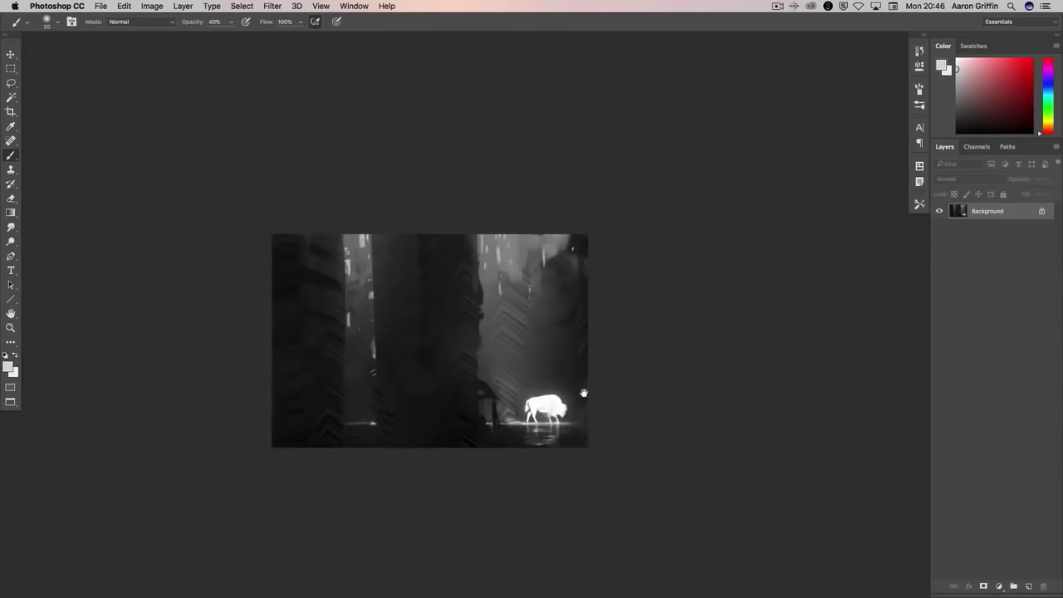
- Dodge the top right of the image and the sky gap at top centre
key("o")
left_click_drag(479, 239, 499, 264)
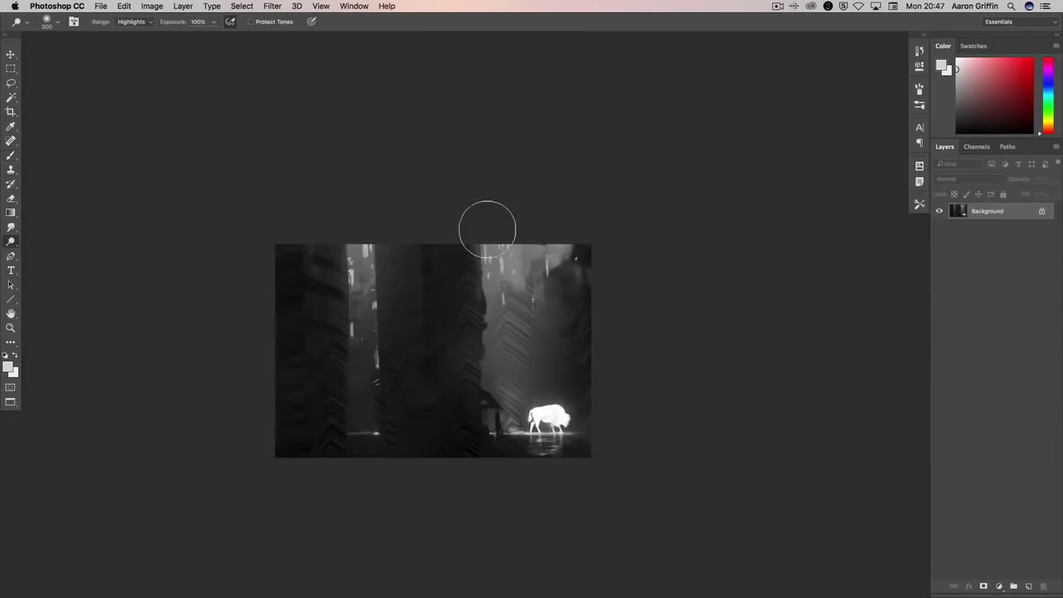
left_click_drag(358, 227, 358, 281)
- Switch to a different brush at full opacity and sample light and dark greys from the canvas
key("b")
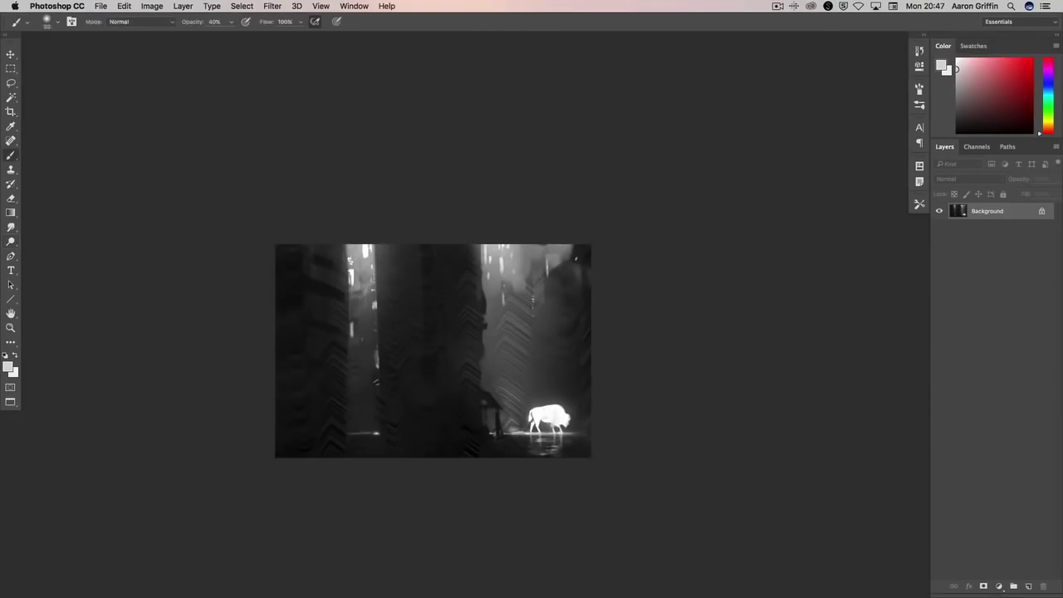
right_click(352, 221)
left_click(459, 477)
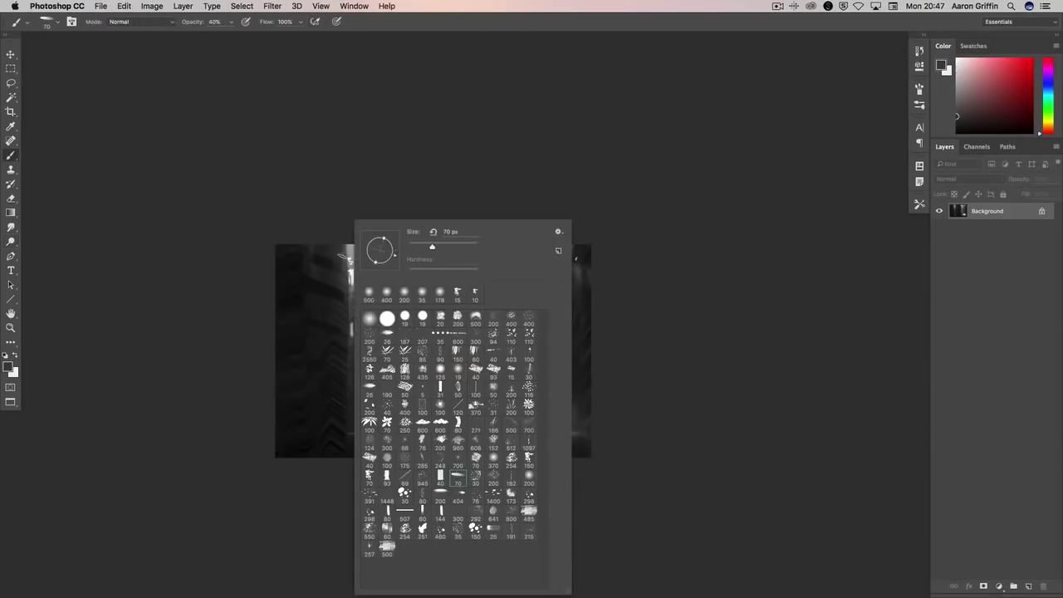
key("Return")
key("0")
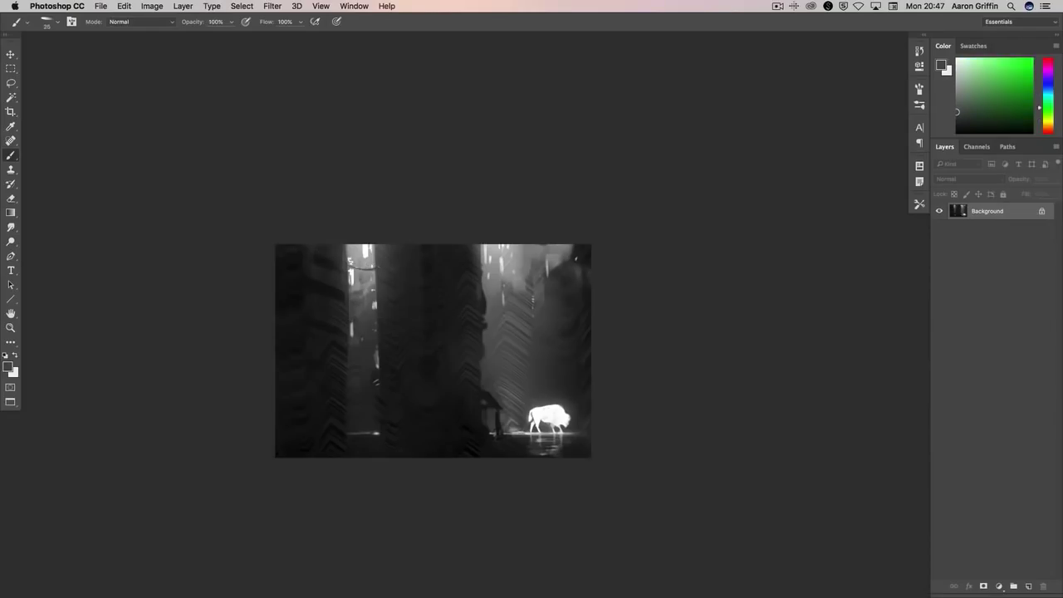
left_click_drag(393, 292, 397, 292)
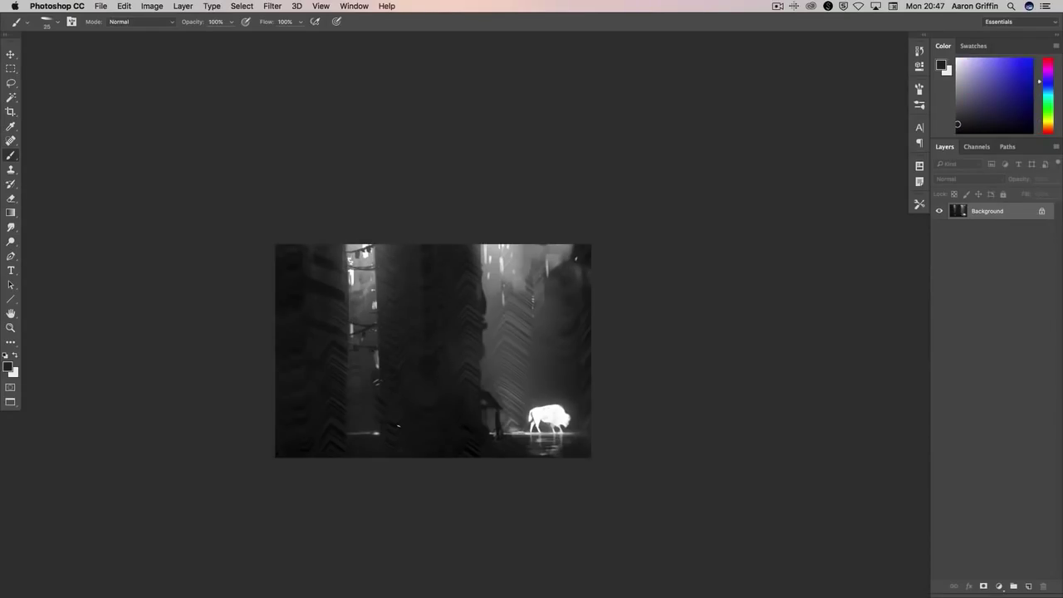
left_click_drag(376, 383, 374, 430)
left_click(376, 431, "alt")
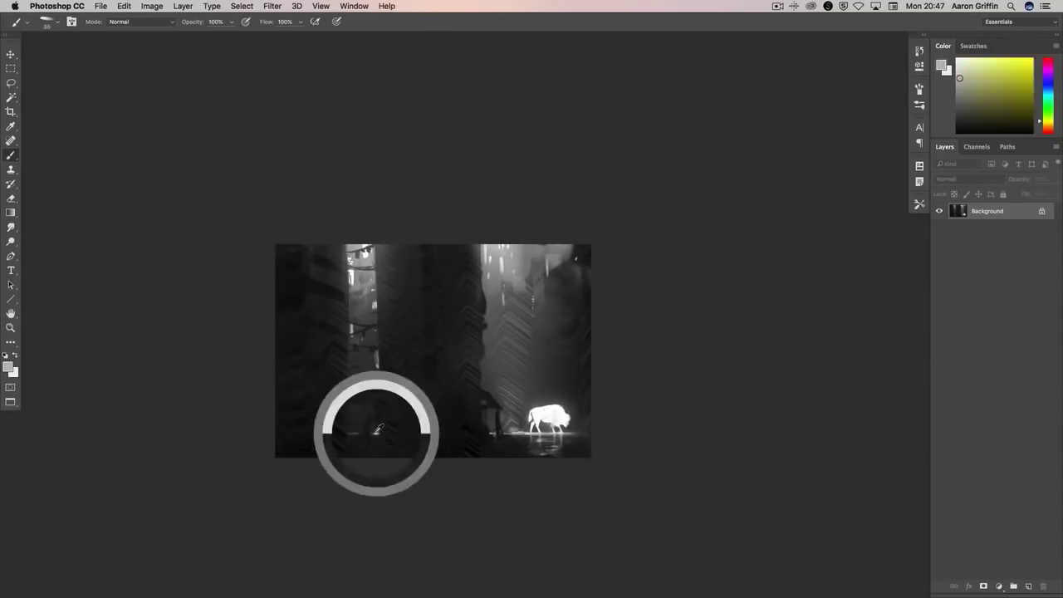
left_click(381, 424, "alt")
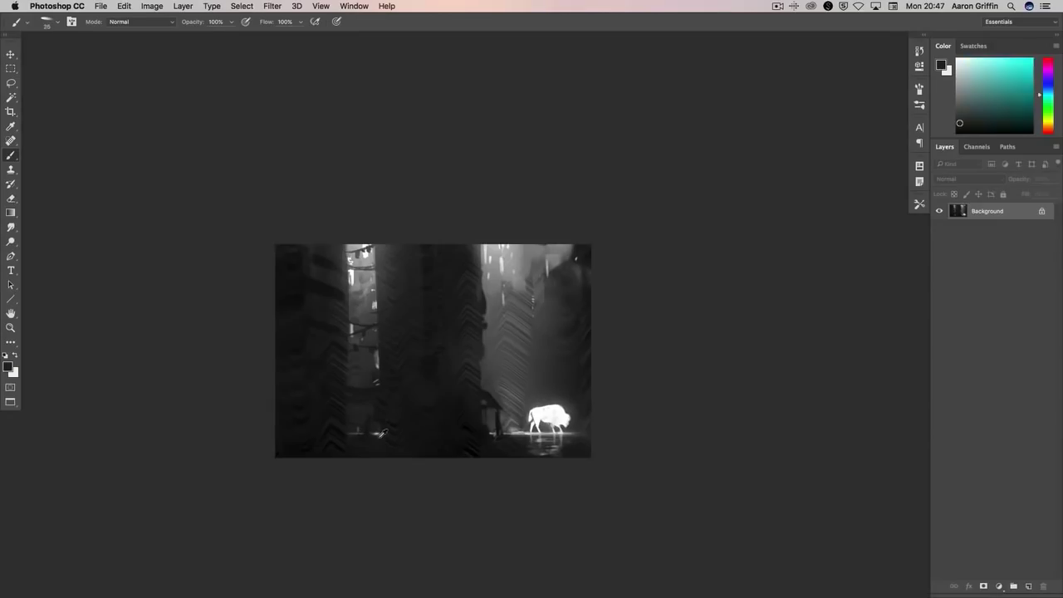
left_click(383, 433, "alt")
left_click(384, 428, "alt")
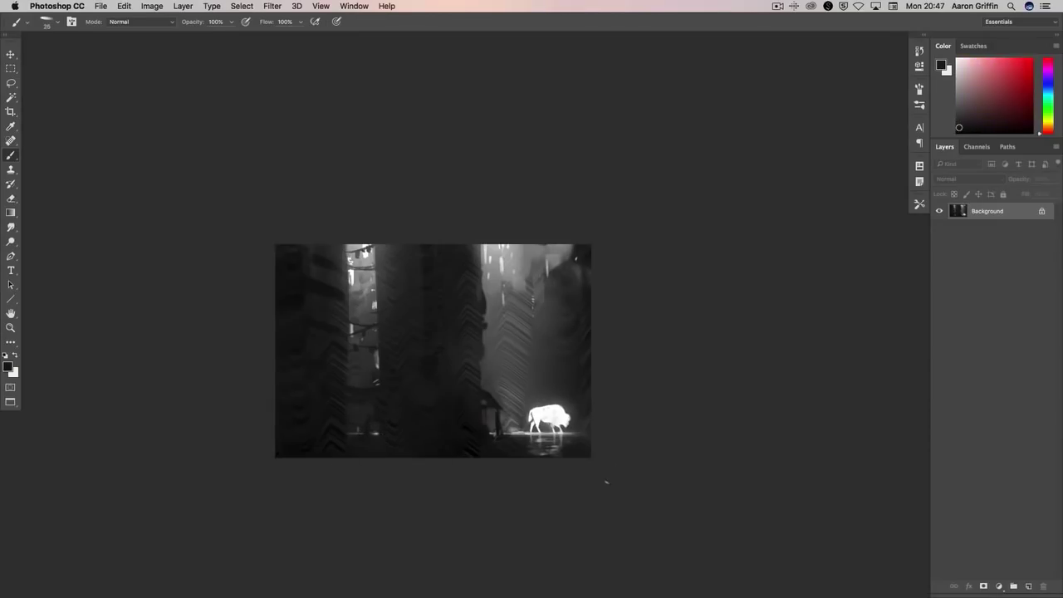
- Load a scatter brush at 114 px and sample a new paint colour
right_click(437, 349)
double_click(524, 532)
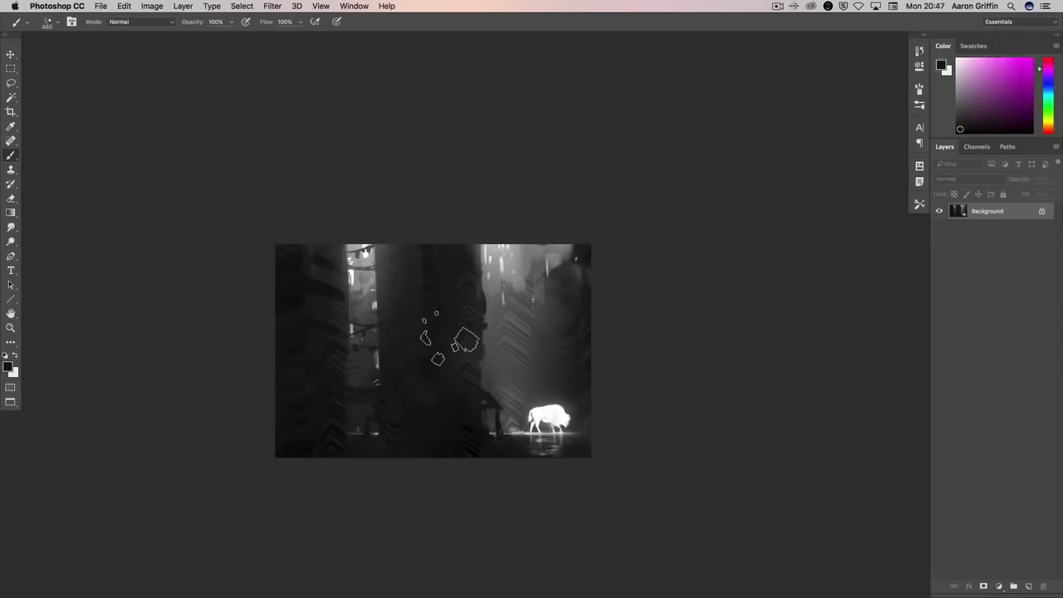
scroll(440, 332, "right", 3)
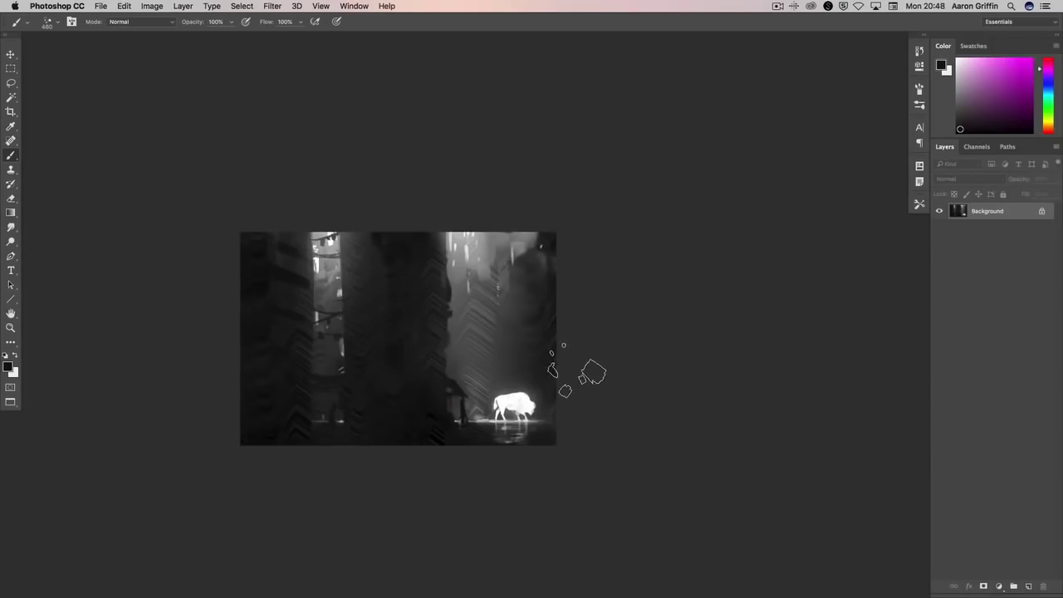
left_click(546, 338, "alt")
right_click(507, 262)
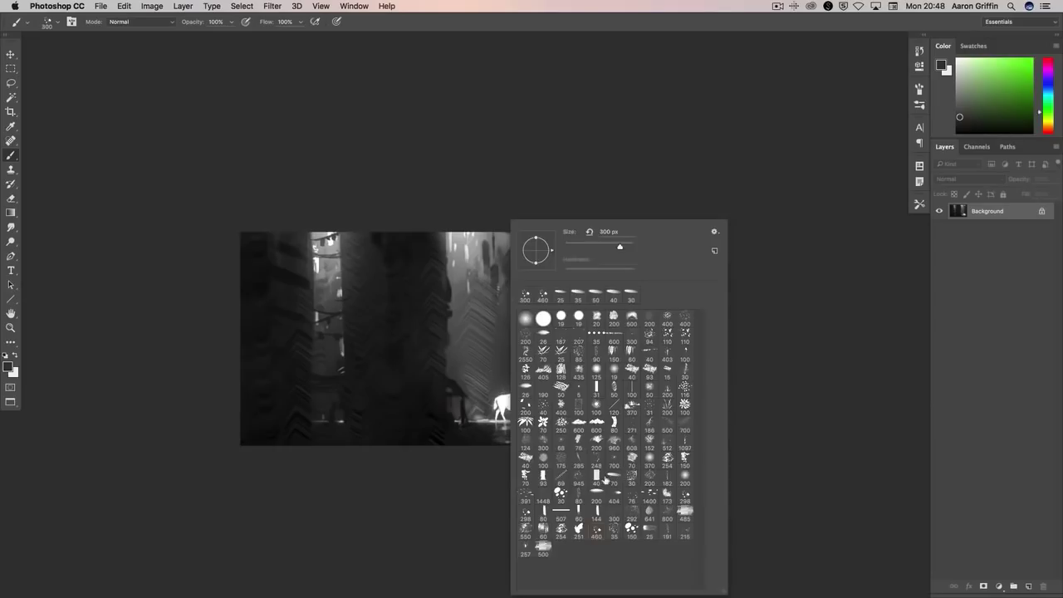
double_click(600, 478)
left_click(498, 295, "alt")
scroll(499, 390, "left", 3)
scroll(499, 391, "down", 1)
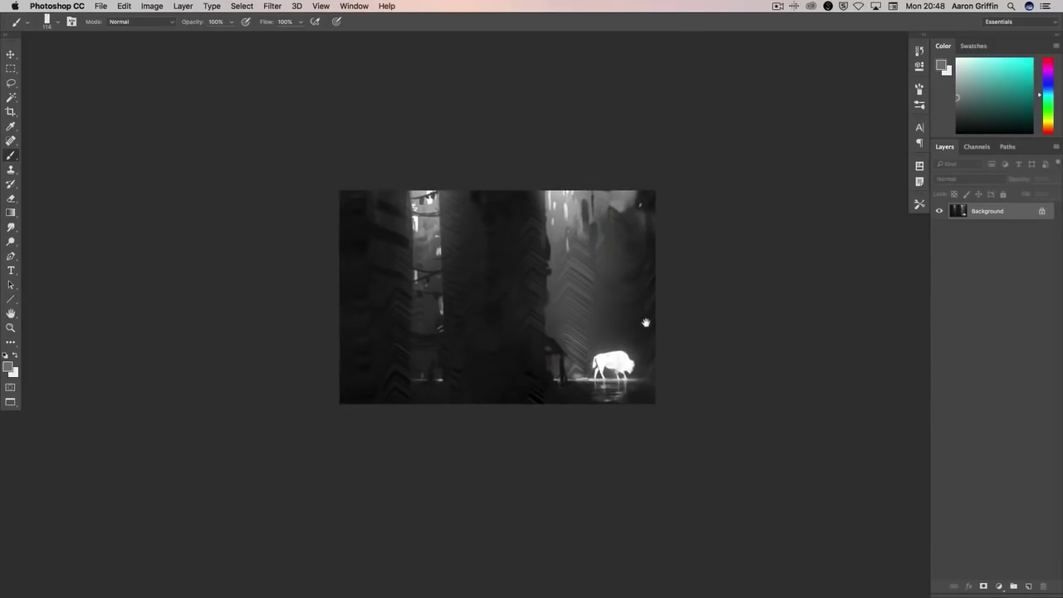
- Sample dark tones from the canvas and the bright tone of the glowing bison
key("o")
key("b")
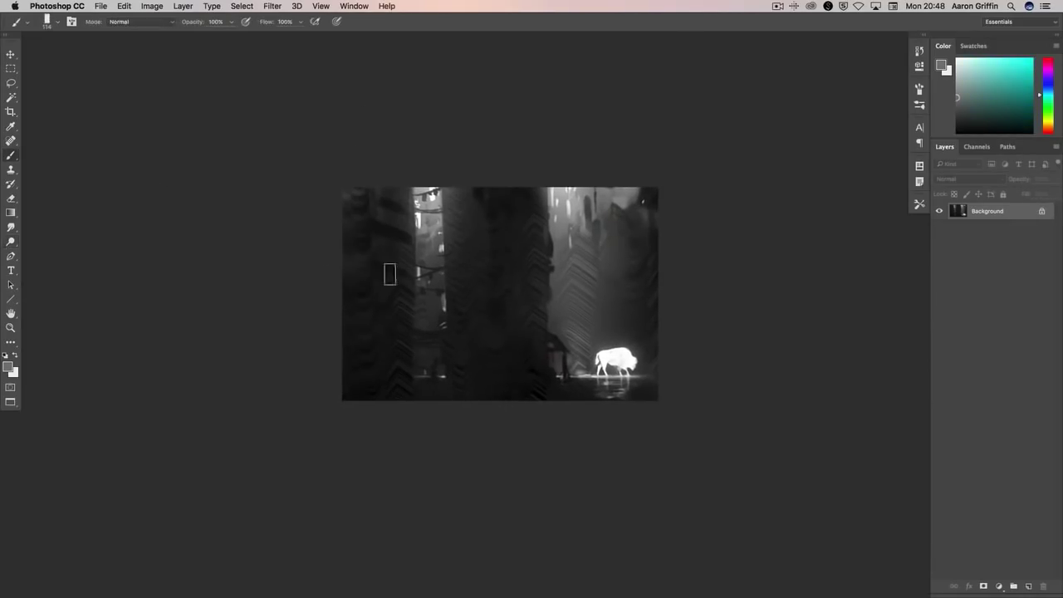
left_click(389, 274, "alt")
left_click(531, 294, "alt")
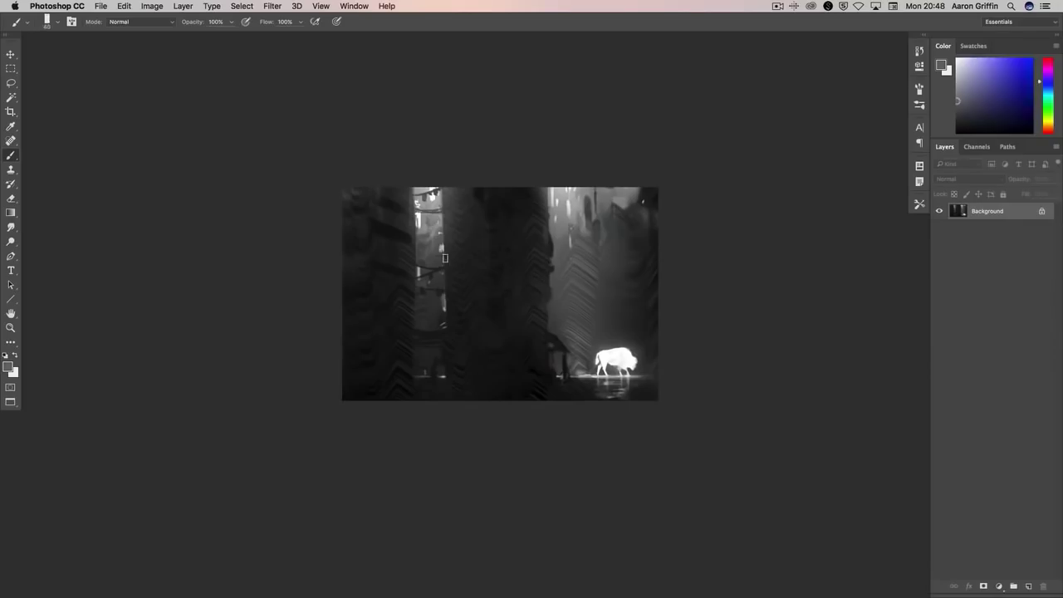
left_click(447, 259, "alt")
left_click(544, 281, "alt")
scroll(657, 301, "right", 2)
scroll(657, 301, "down", 2)
scroll(657, 301, "right", 1)
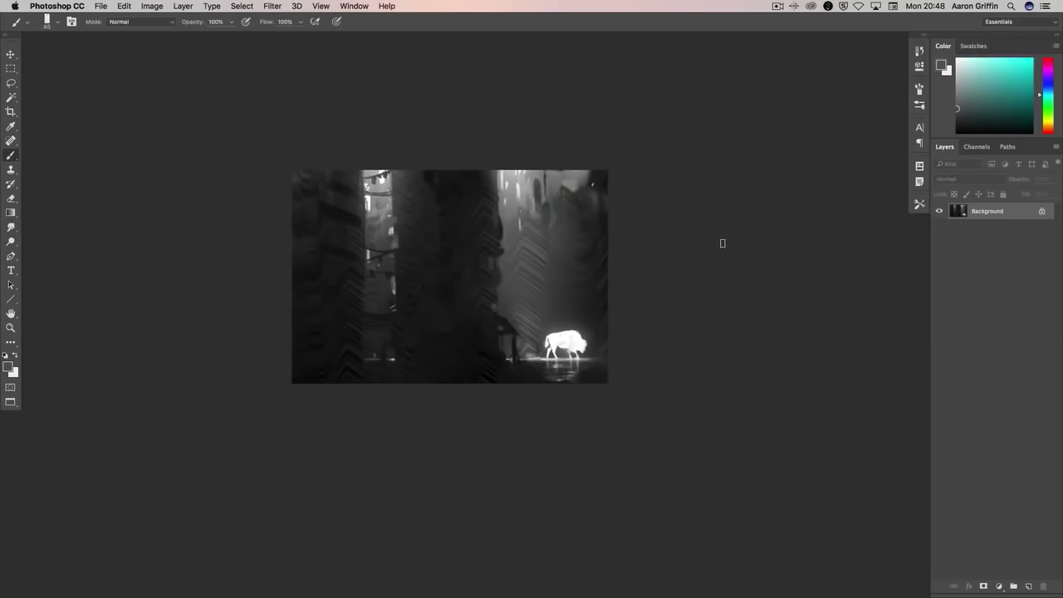
left_click(584, 356, "alt")
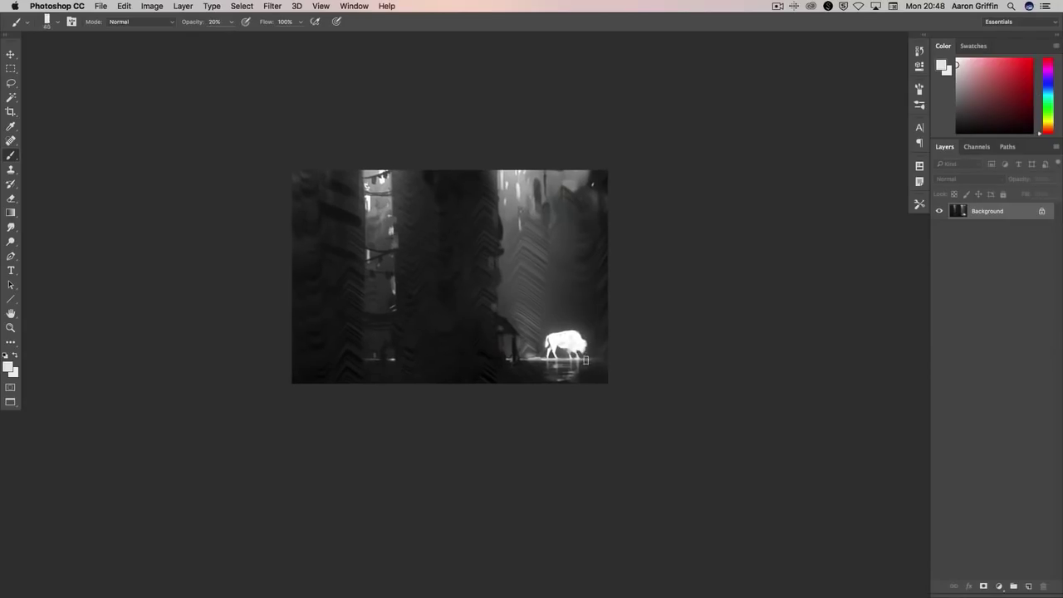
- Set the brush to 125 px and swap to white as the paint colour
scroll(620, 315, "right", 2)
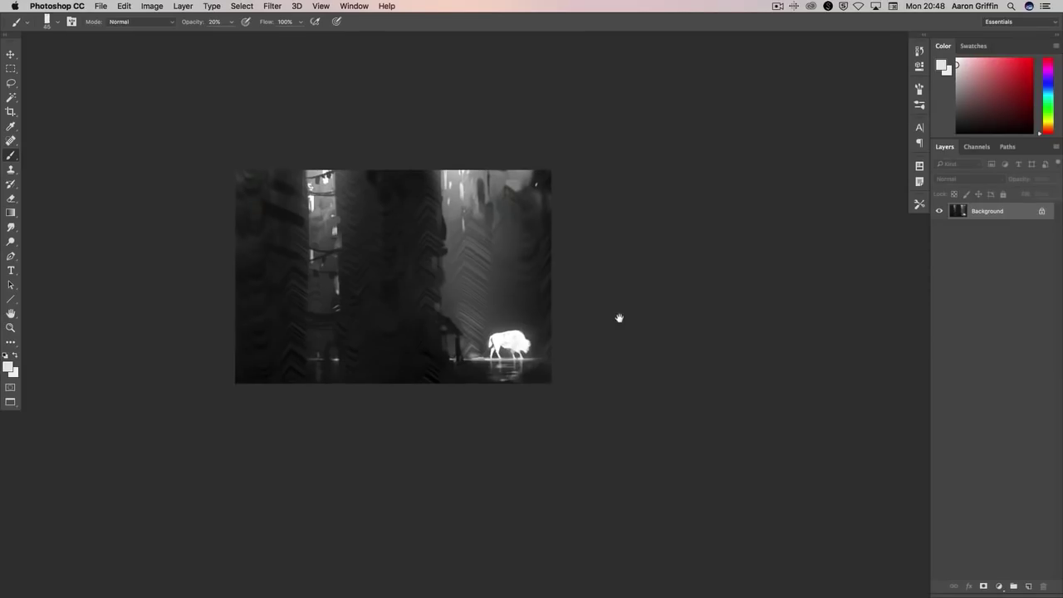
right_click(573, 326)
left_click_drag(540, 245, 585, 245)
key("Return")
key("bracketleft")
key("bracketleft")
key("bracketleft")
key("bracketleft")
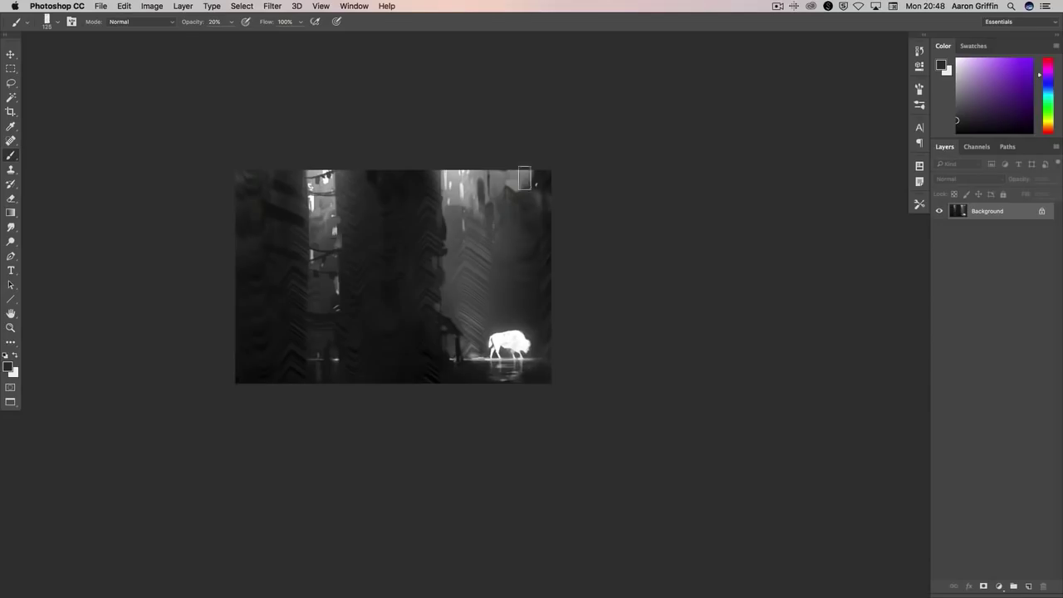
key("x")
key("x")
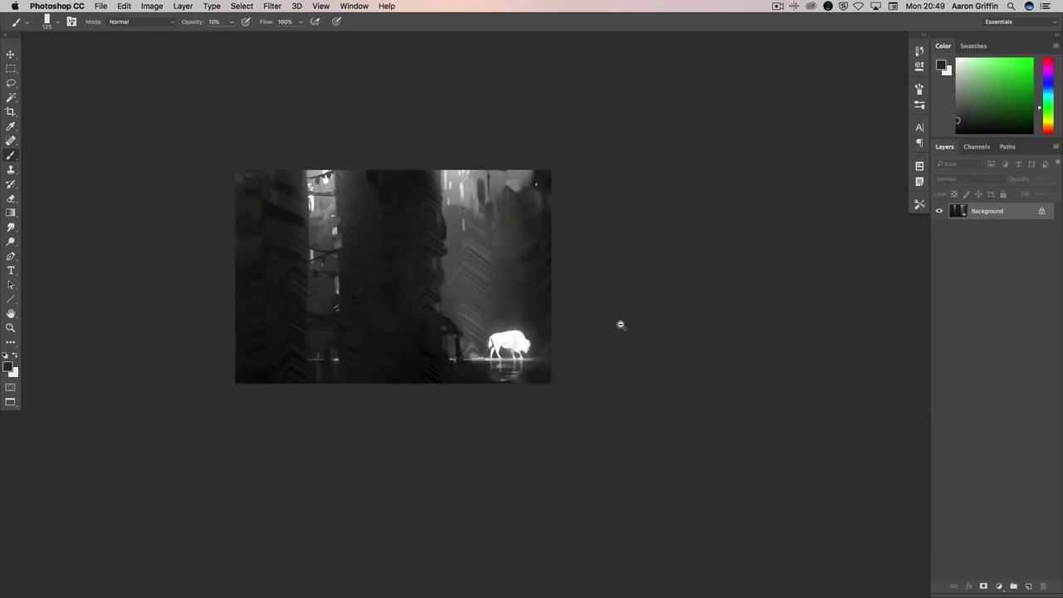
- Restore full brush opacity and sample dark tones from the upper left of the painting
scroll(620, 324, "down", 3)
scroll(641, 311, "up", 3)
key("0")
left_click(344, 232, "alt")
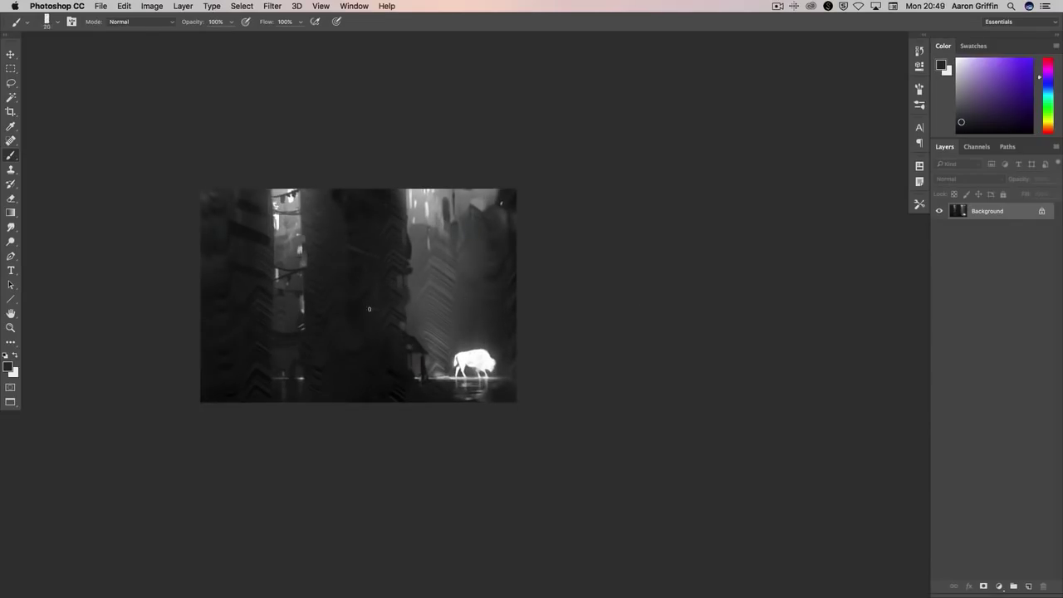
left_click(342, 258, "alt")
left_click(358, 301, "alt")
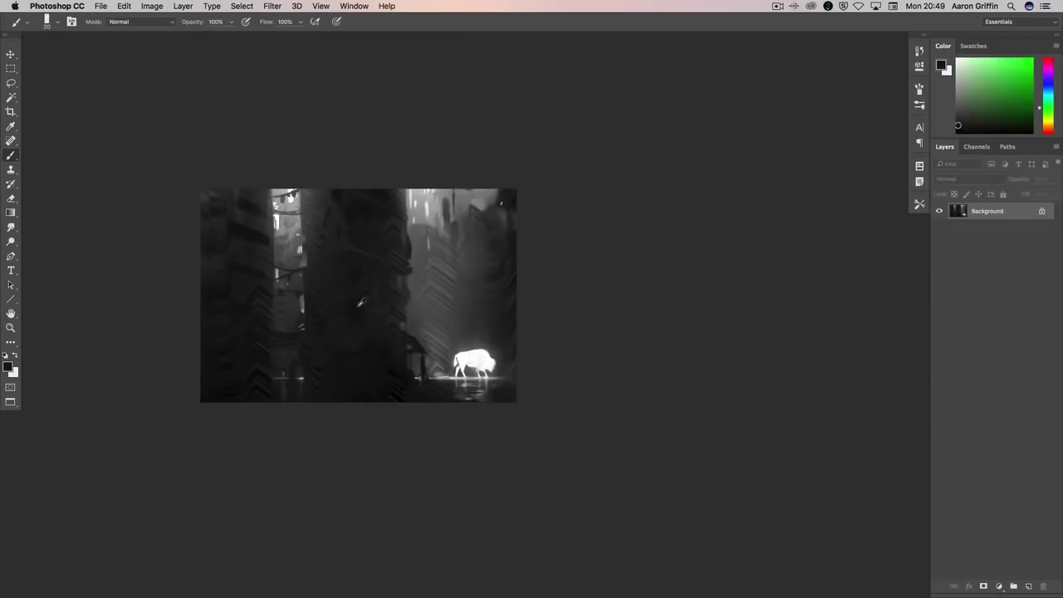
left_click(358, 302, "alt")
scroll(511, 356, "down", 1)
scroll(511, 355, "up", 3)
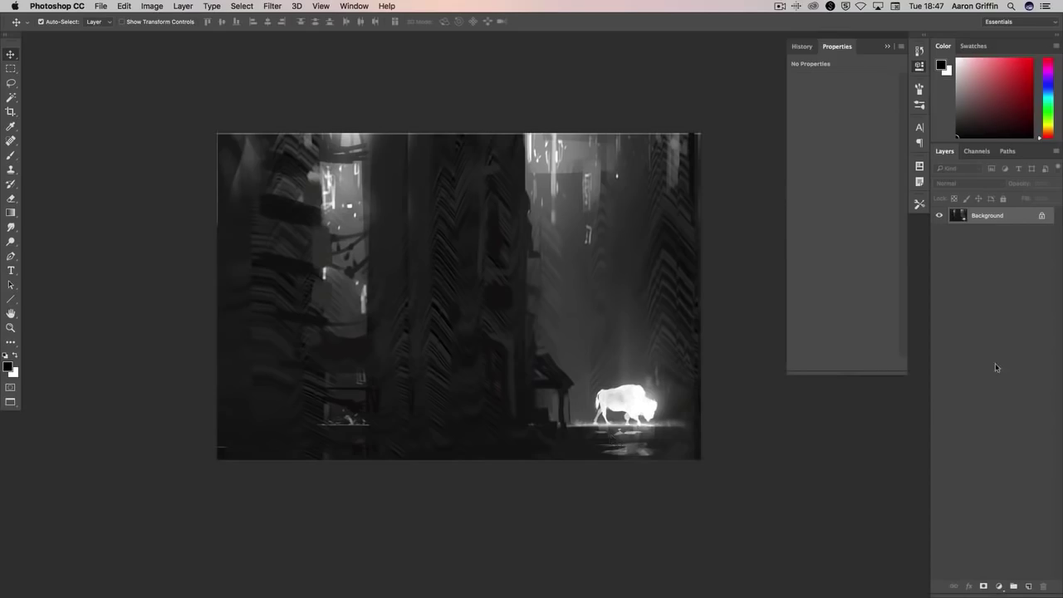
- Add a Gradient Map adjustment layer with a blue preset gradient
left_click(999, 587)
left_click(1005, 559)
left_click(839, 85)
left_click(711, 354)
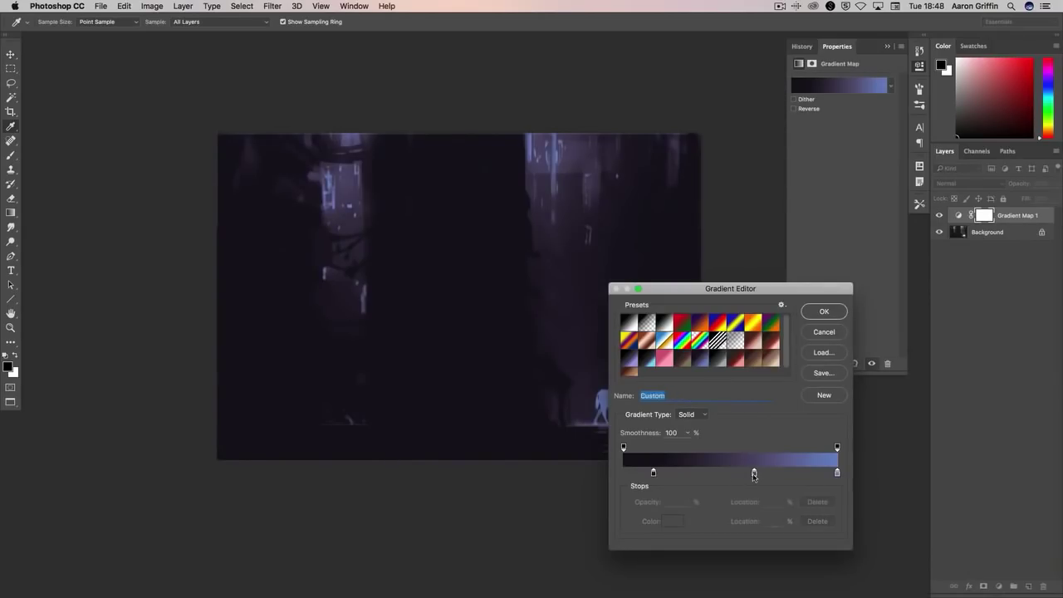
- Reposition the gradient stops: middle toward centre, dark stop to 5%, right stop to 85%
left_click_drag(753, 473, 729, 472)
left_click_drag(654, 473, 633, 476)
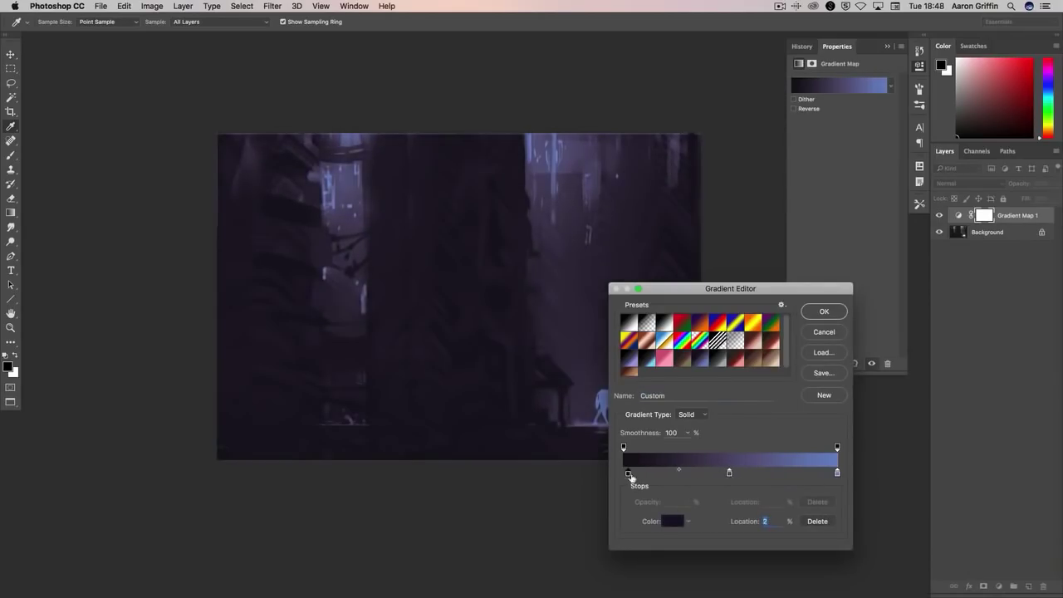
left_click(833, 474)
left_click_drag(828, 476, 799, 476)
left_click(675, 521)
left_click(810, 278)
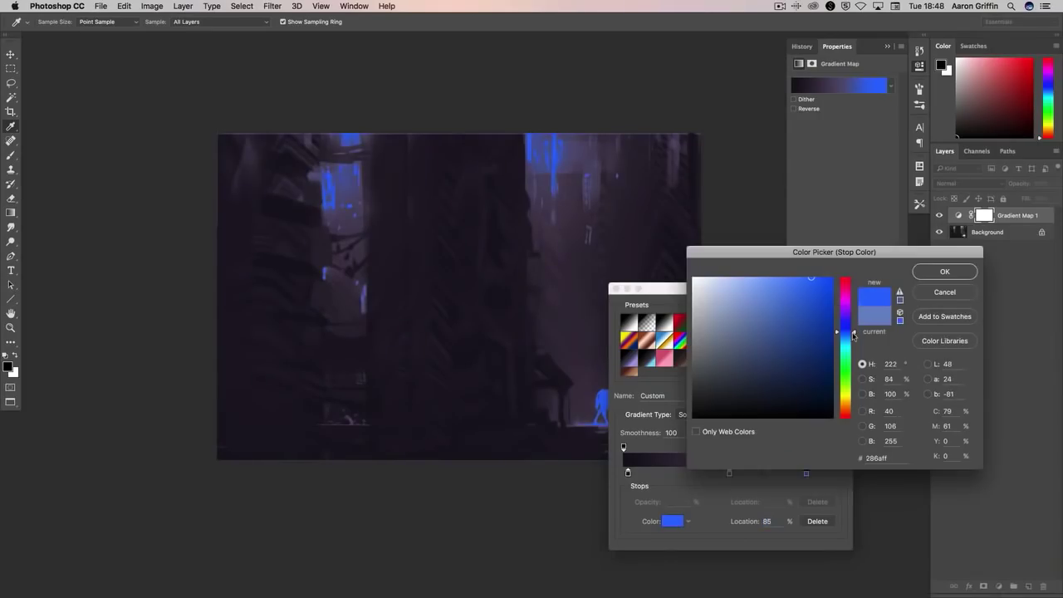
left_click(939, 296)
- Add a light cyan-blue end stop, move the 85% stop to 80%, and accept the gradient
double_click(837, 475)
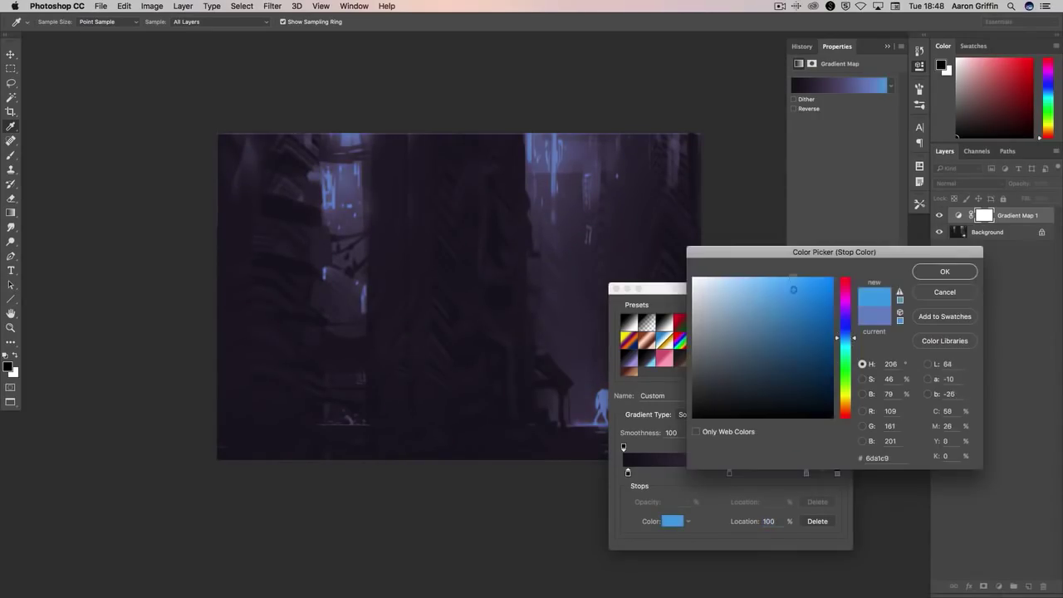
key("Return")
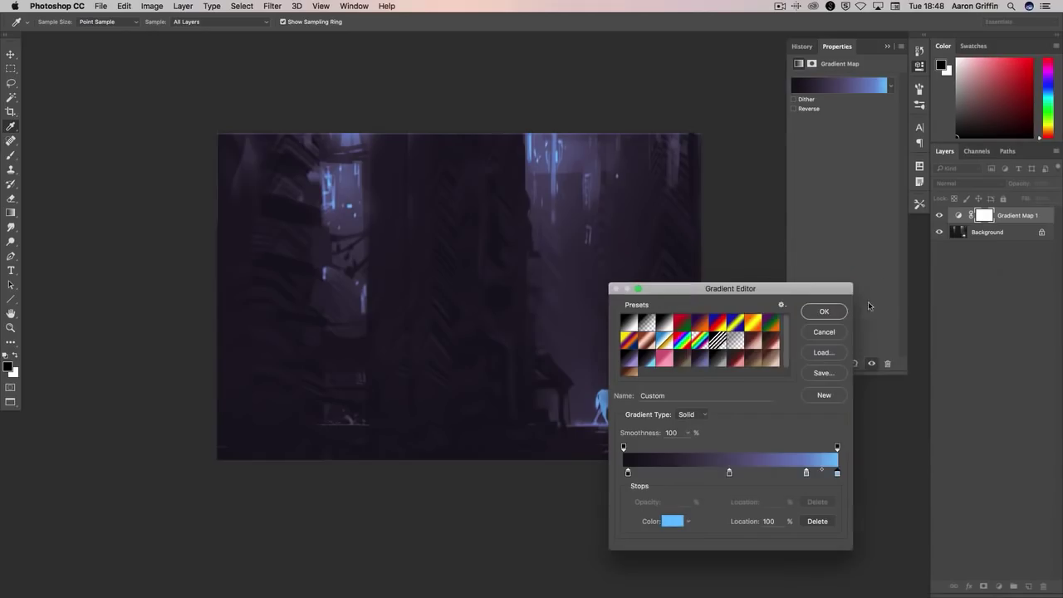
left_click_drag(806, 473, 795, 473)
double_click(837, 472)
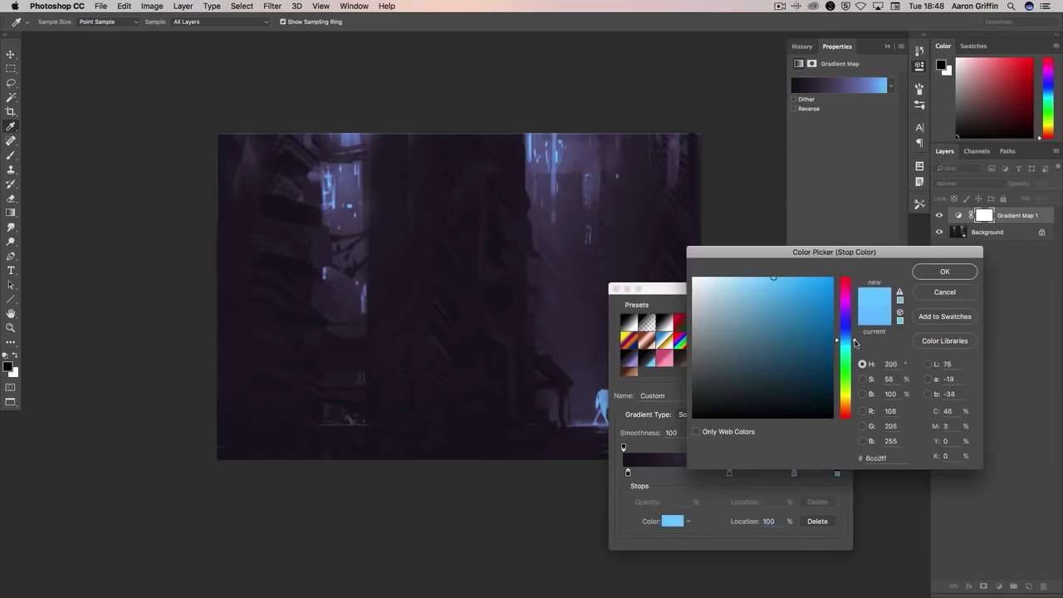
left_click(769, 276)
key("Return")
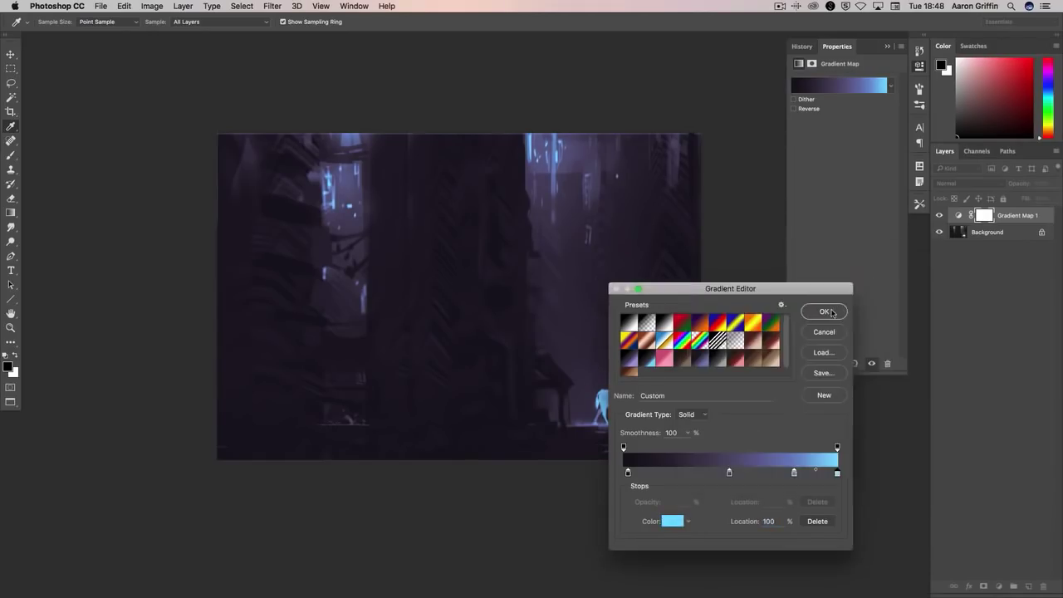
key("Return")
left_click(940, 216)
left_click(940, 216)
- Add a new layer in Color blend mode and load a pink scatter brush
left_click(1031, 586)
key("b")
right_click(625, 221)
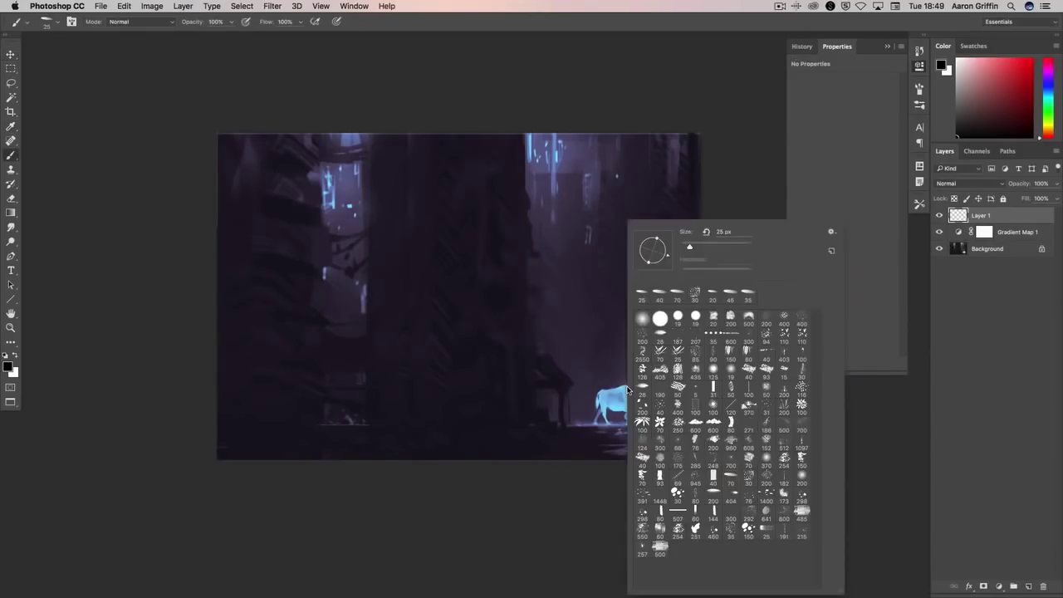
left_click(970, 183)
left_click(963, 422)
left_click(1052, 72)
left_click(1007, 60)
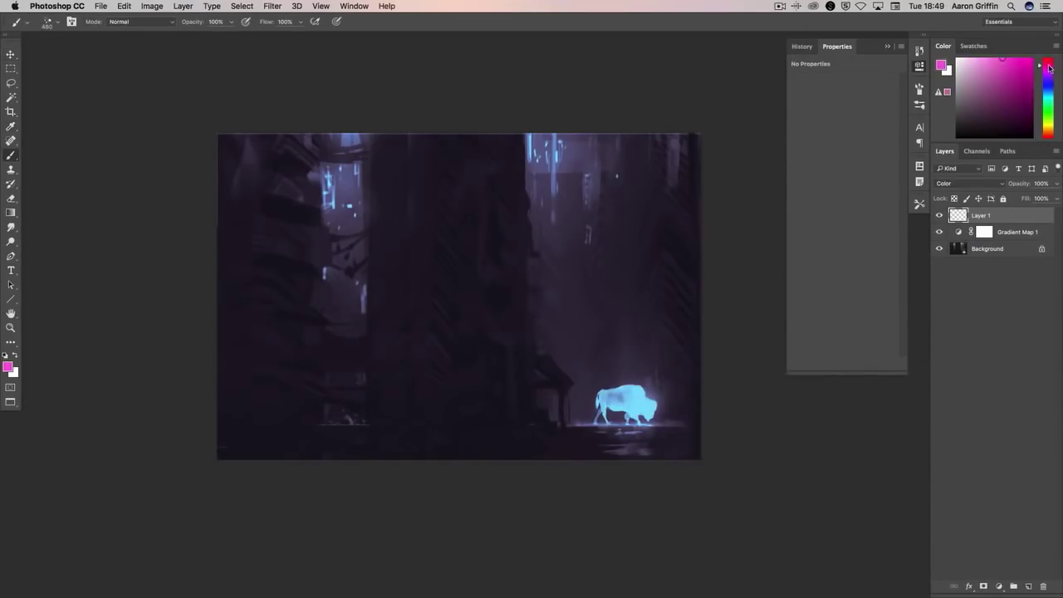
- Paint magenta-pink over the top-right gap and down the left column, partly at 20% opacity
left_click_drag(581, 138, 554, 229)
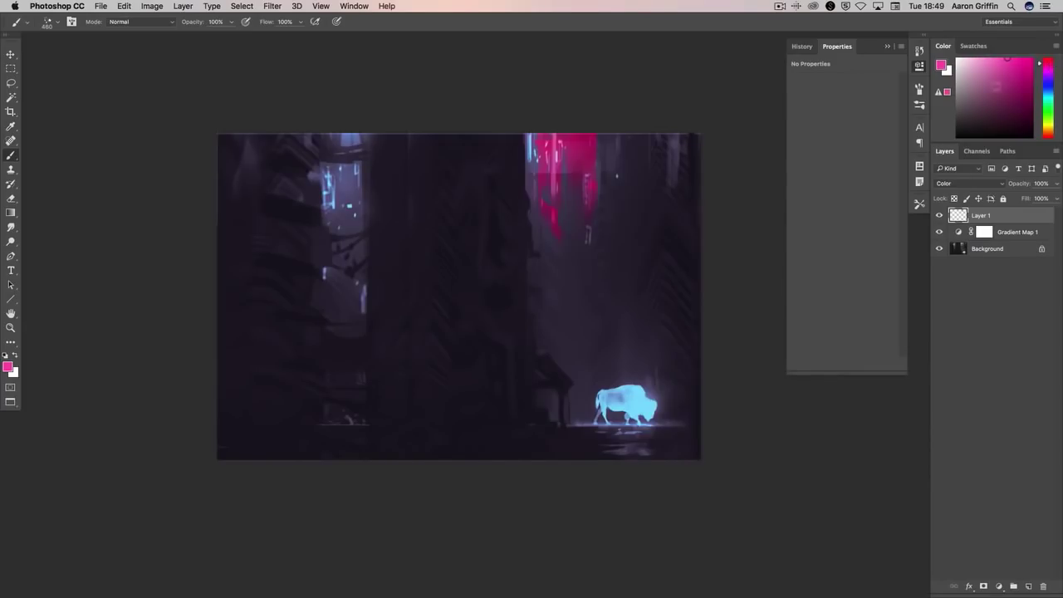
mouse_move(554, 151)
left_mouse_down()
mouse_move(582, 131)
mouse_move(612, 162)
left_mouse_up()
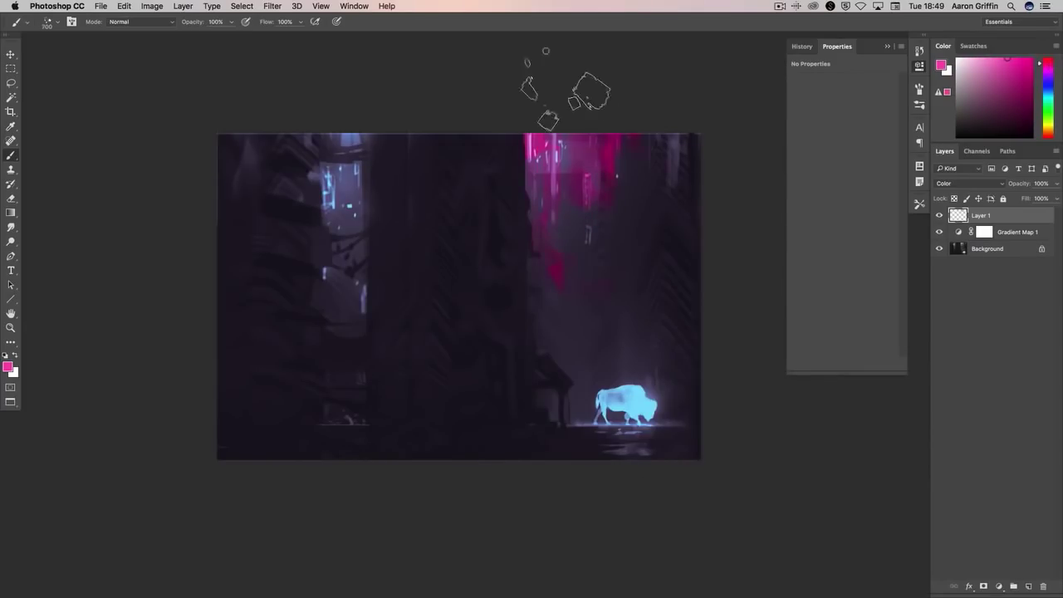
left_click_drag(365, 117, 357, 216)
key("2")
left_click_drag(386, 274, 344, 142)
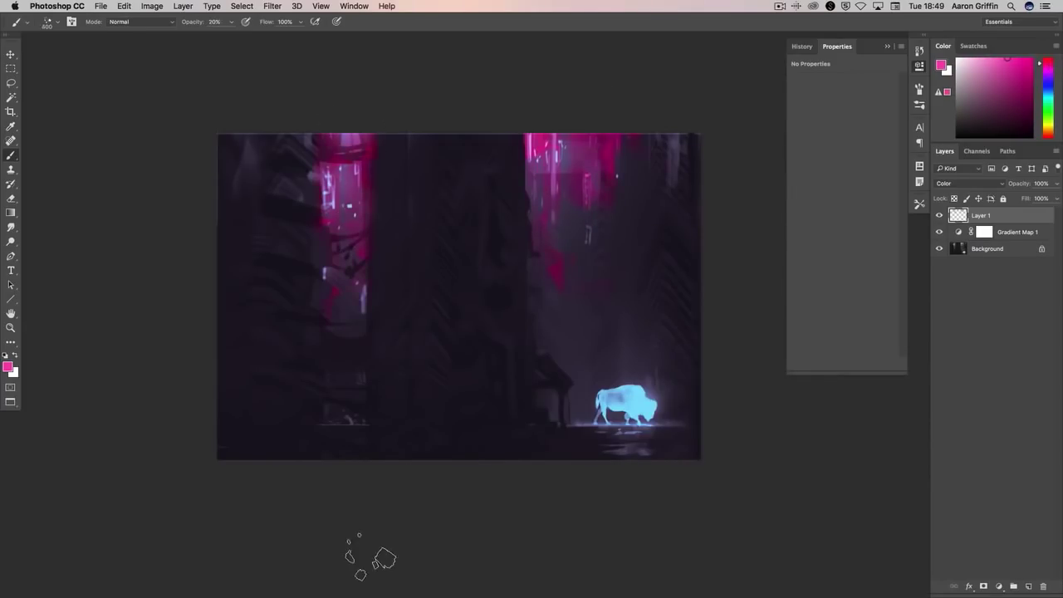
key("0")
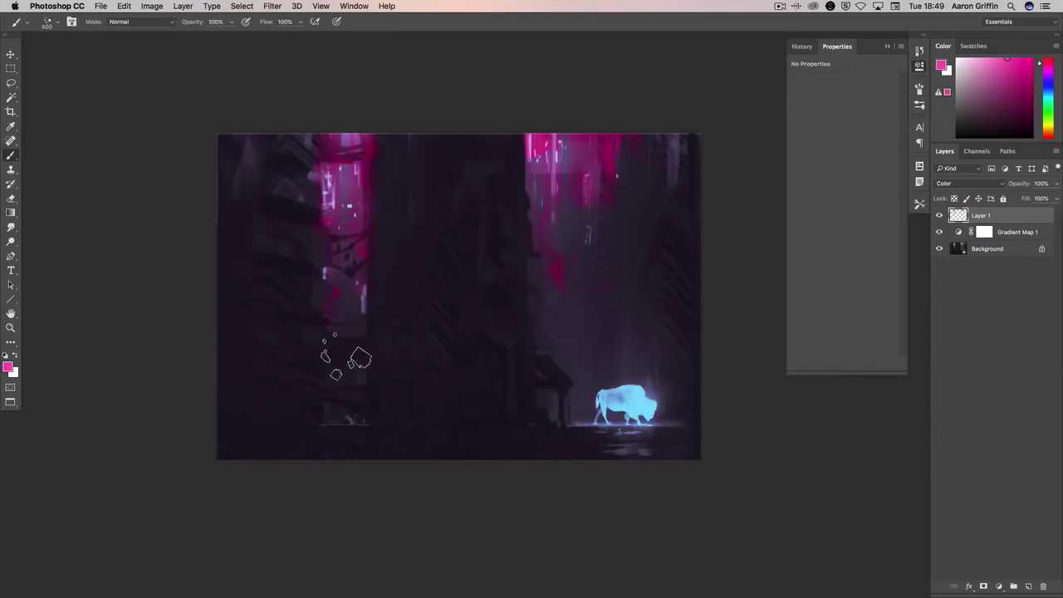
key("e")
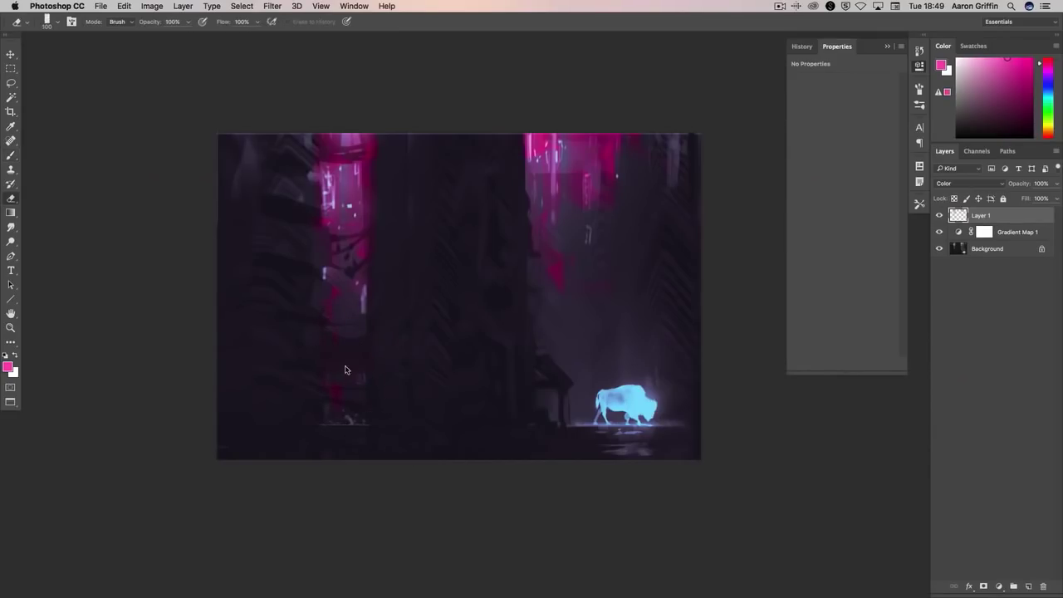
right_click(346, 370)
key("Escape")
- Dab blue lights into the pink upper-right area
key("b")
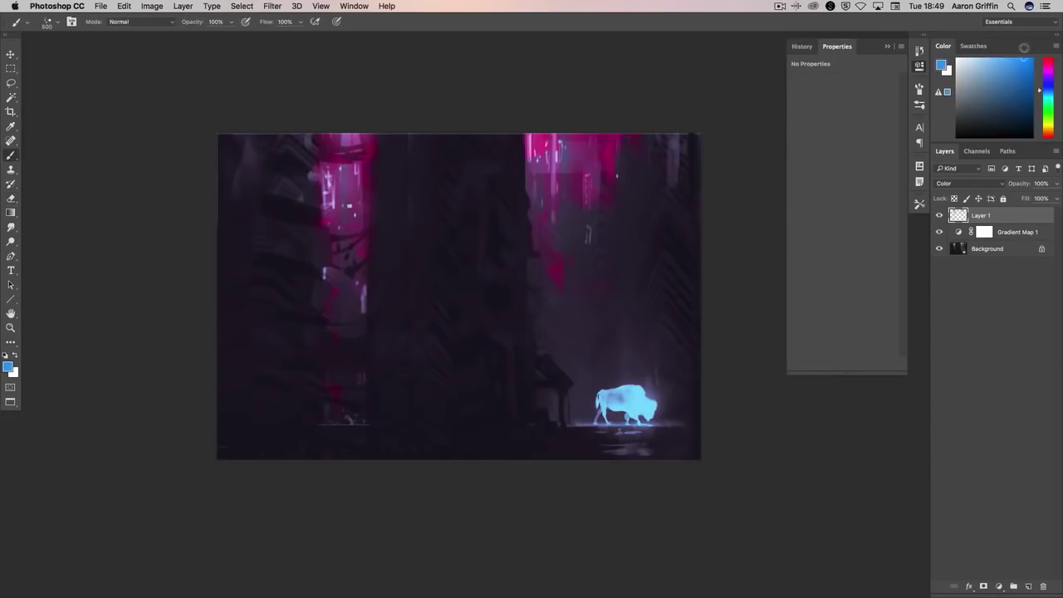
left_click(582, 200)
left_click(547, 175)
left_click(602, 197)
- Add a Hard Light Layer 2 and dab blue into the right and left pink columns
left_click(1030, 587)
left_click(968, 183)
left_click(964, 324)
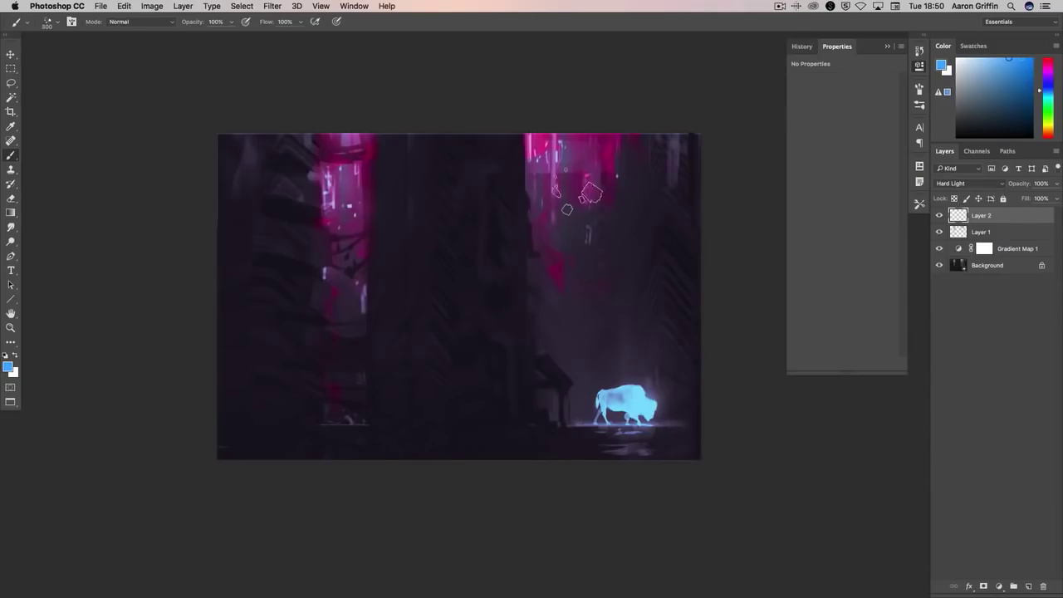
left_click(613, 143)
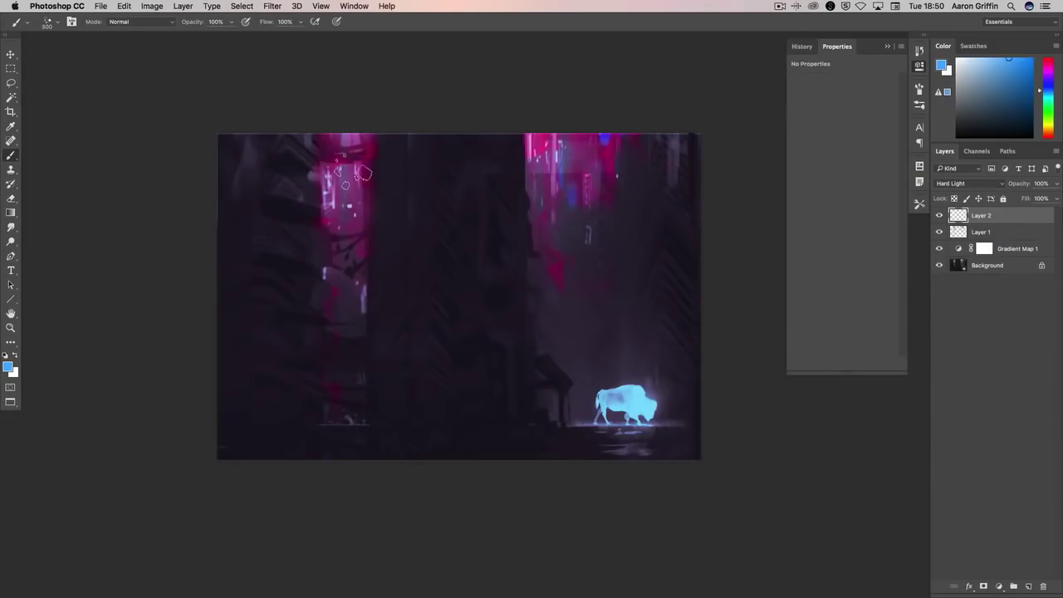
left_click(347, 194)
left_click(328, 177)
left_click(357, 152)
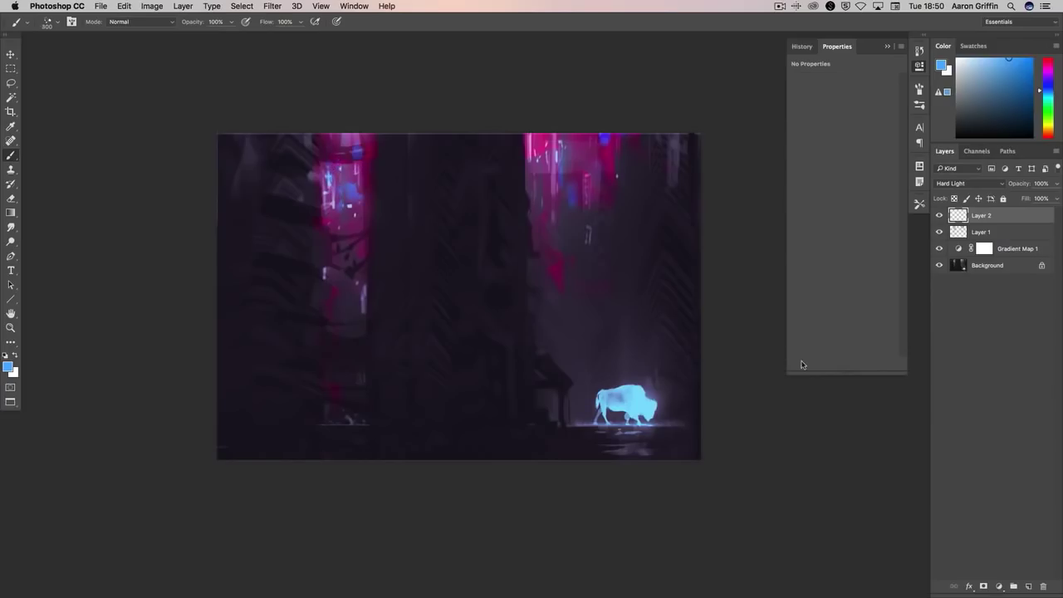
- Paint a large soft cyan glow left of the bison, then enlarge the brush to 1100
right_click(571, 340)
double_click(693, 374)
left_click(625, 401, "alt")
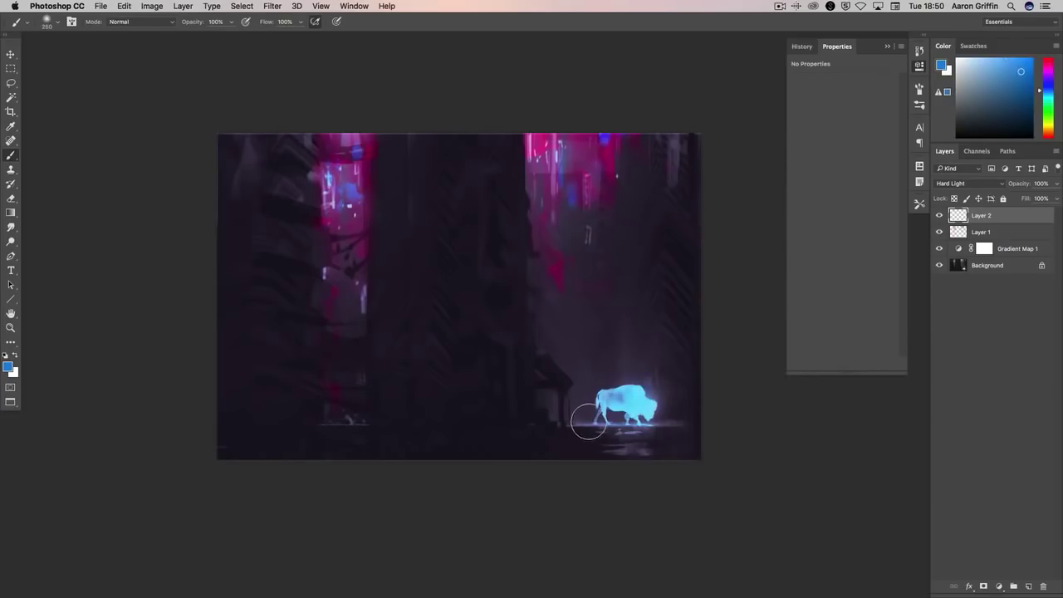
left_click(1050, 97)
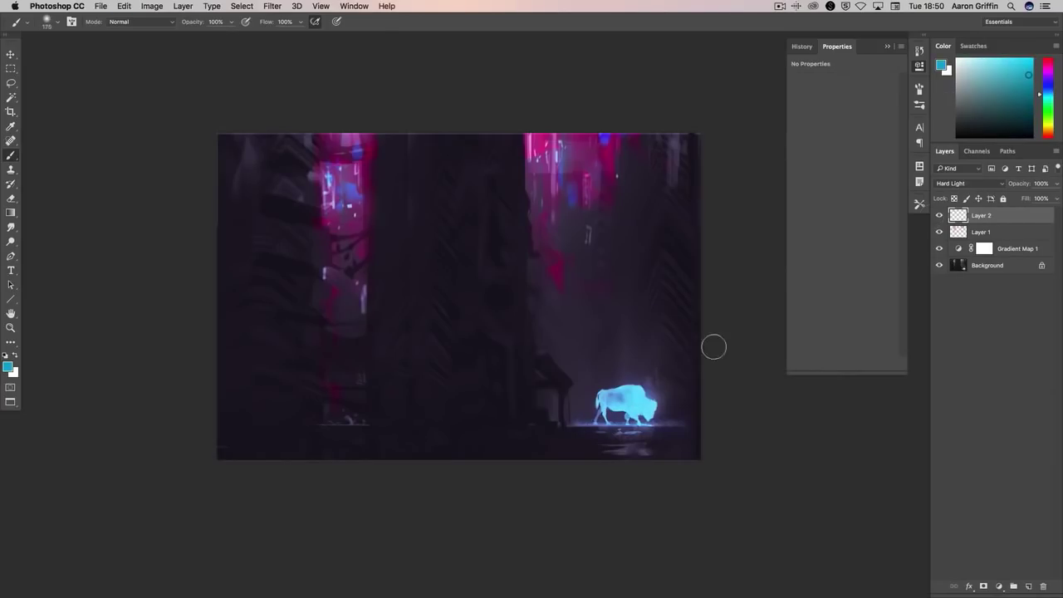
key("bracketright")
key("bracketright")
key("bracketright")
key("bracketleft")
key("bracketleft")
key("bracketleft")
key("bracketleft")
left_click_drag(576, 380, 549, 408)
key("bracketright")
key("bracketright")
key("bracketright")
key("bracketright")
key("bracketright")
key("alt+bracketleft")
key("bracketright")
key("bracketright")
key("bracketright")
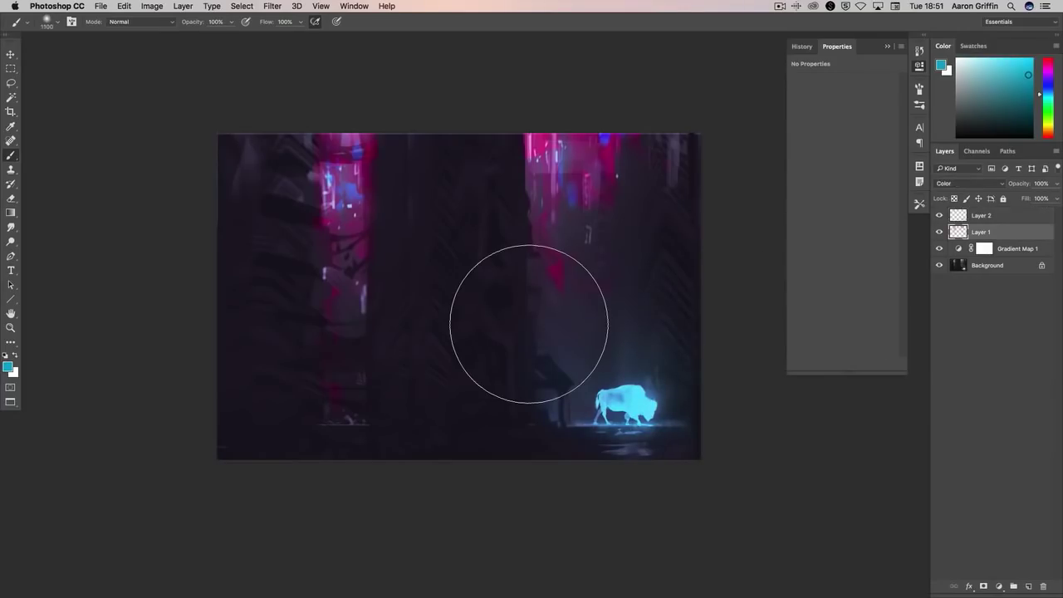
- Sample magenta, return to Layer 2 and choose a lavender-purple paint colour
left_click(585, 267, "alt")
key("bracketleft")
key("bracketleft")
key("bracketleft")
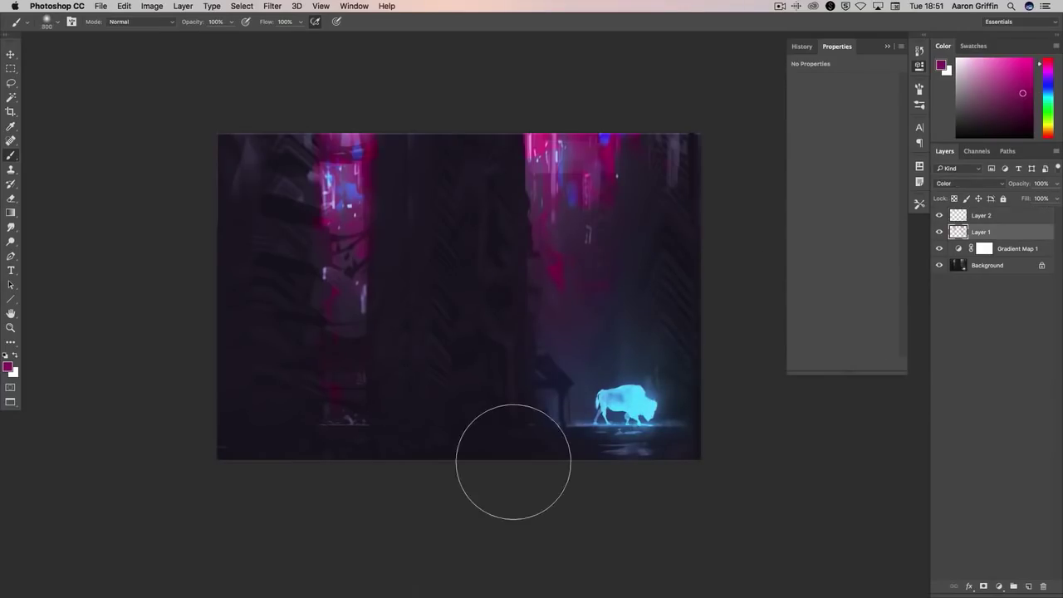
key("alt+bracketright")
left_click(979, 83)
left_click_drag(1040, 88, 1040, 77)
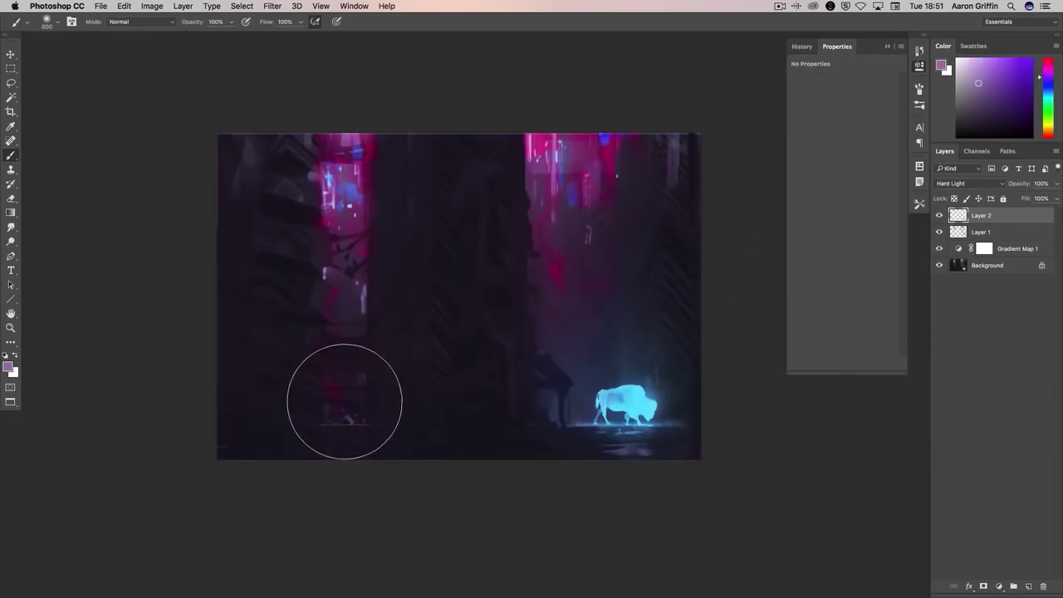
left_click(550, 355, "alt")
left_click(551, 355, "alt")
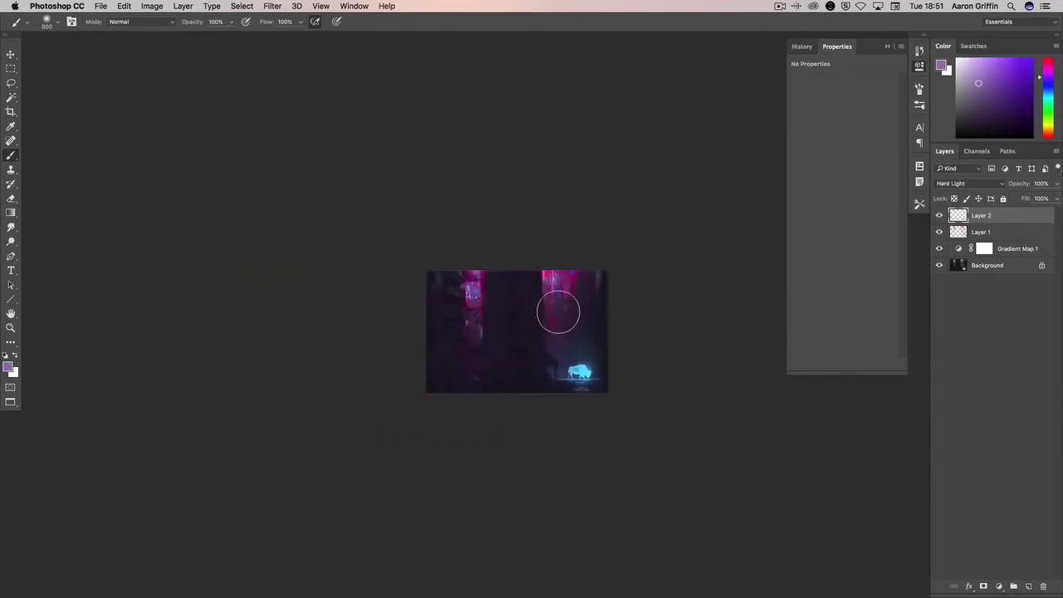
left_click(650, 304, "super")
left_click(618, 344, "super")
left_click_drag(532, 439, 596, 403)
key("o")
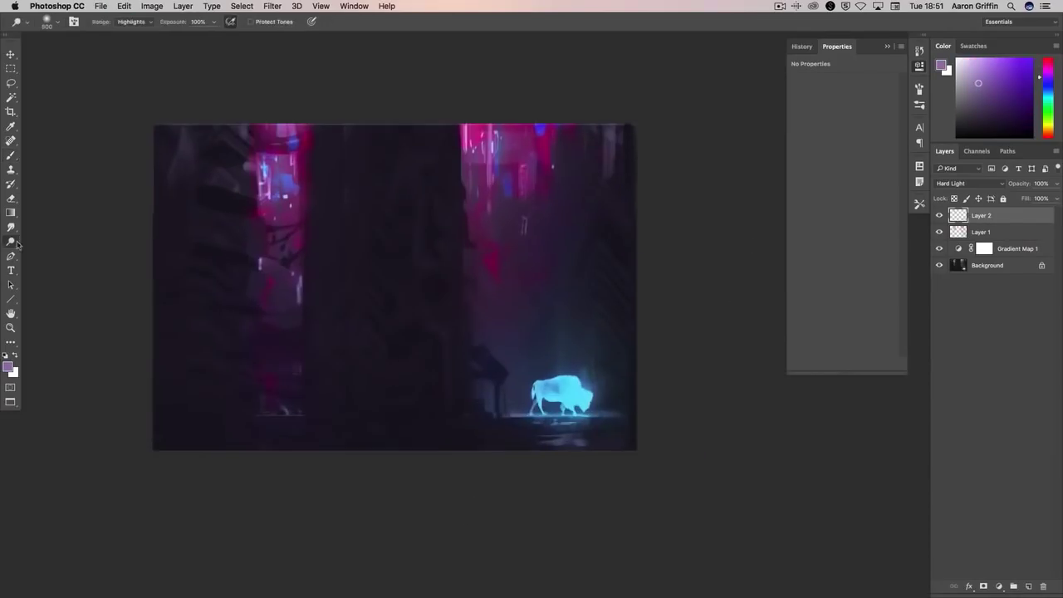
- Stamp visible layers into Layer 3, Magic Wand the bison and lasso in its left legs
key("super+alt+shift+e")
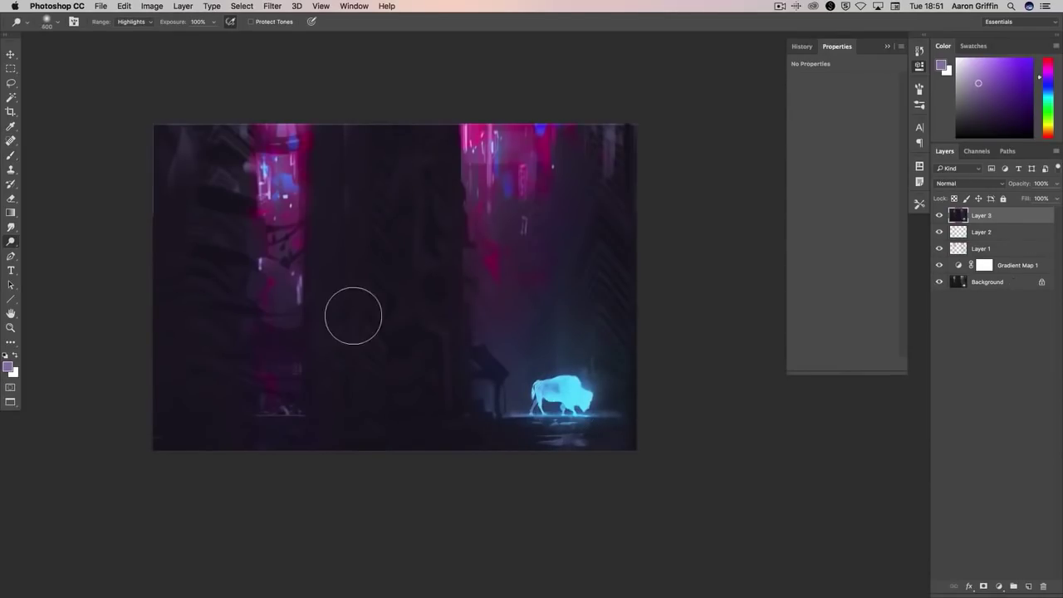
key("c")
key("w")
left_click(542, 409)
scroll(542, 409, "up", 3)
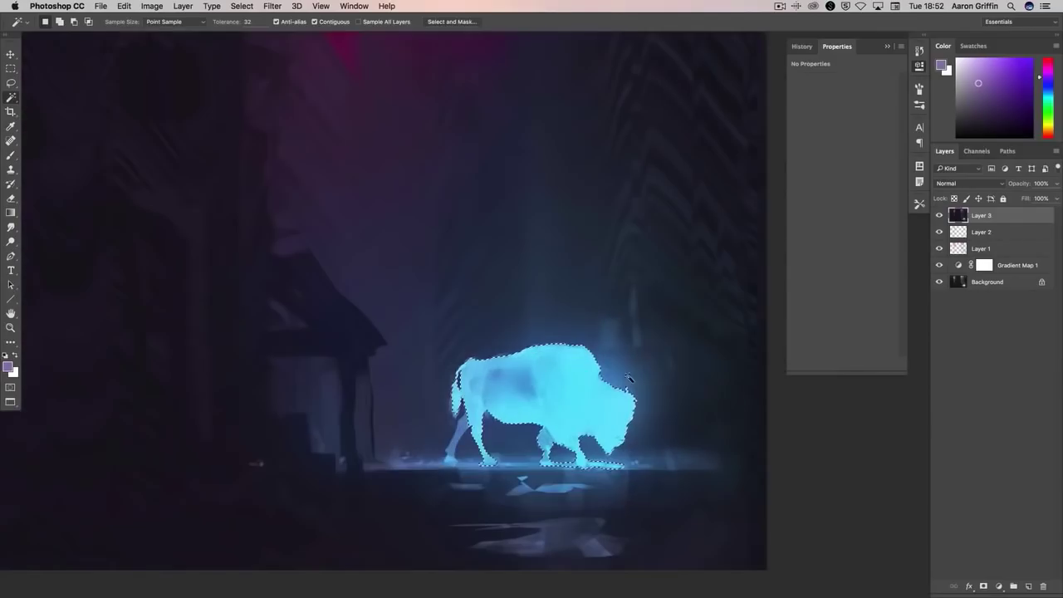
key("l")
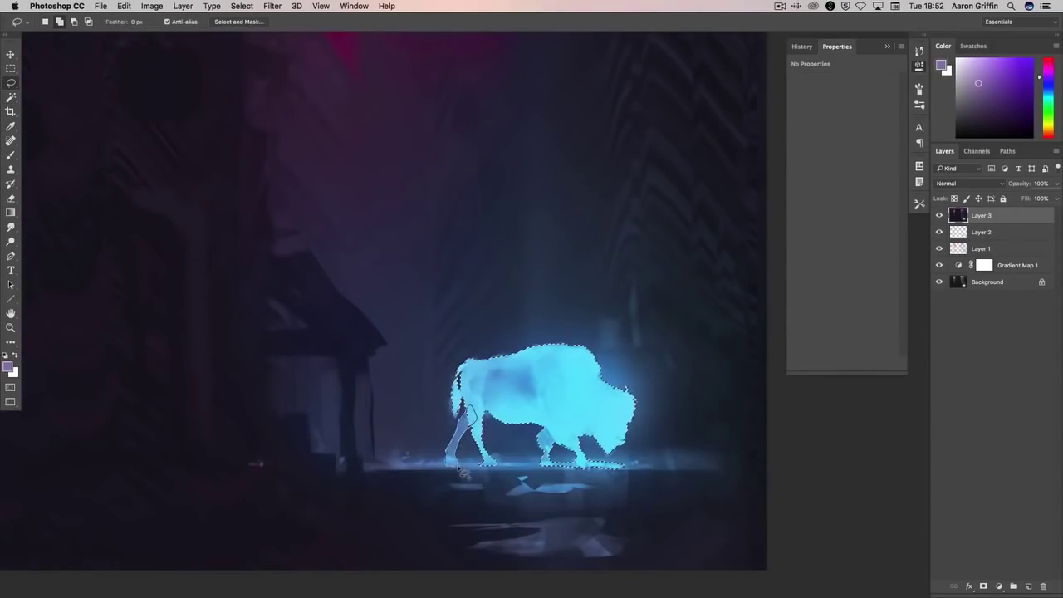
left_click_drag(462, 472, 465, 465)
- Dodge the bison's highlights with a resized brush after clearing the selection
key("o")
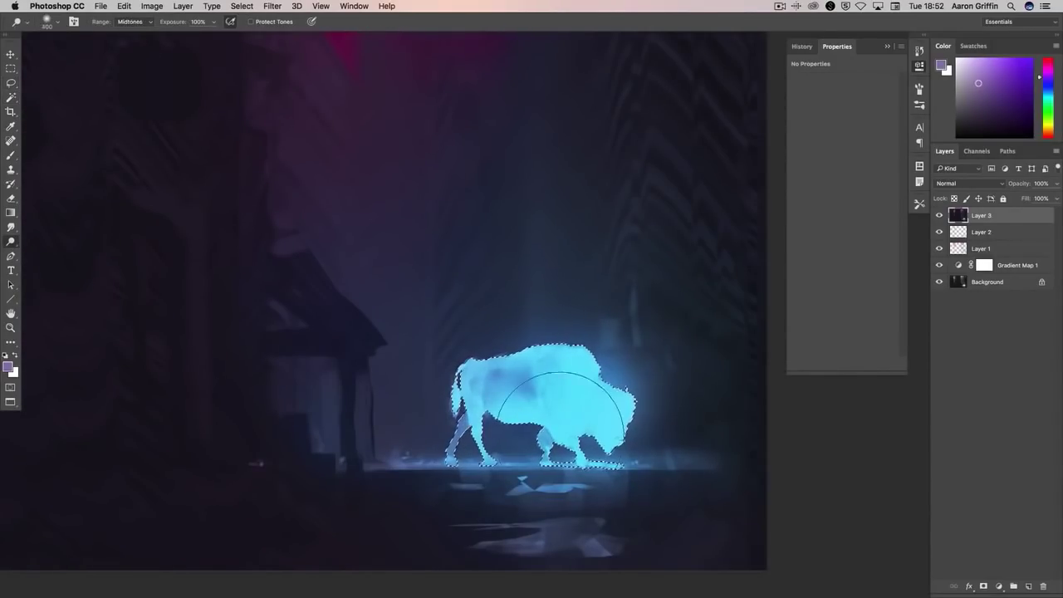
key("bracketleft")
key("bracketleft")
key("bracketleft")
key("bracketleft")
key("bracketleft")
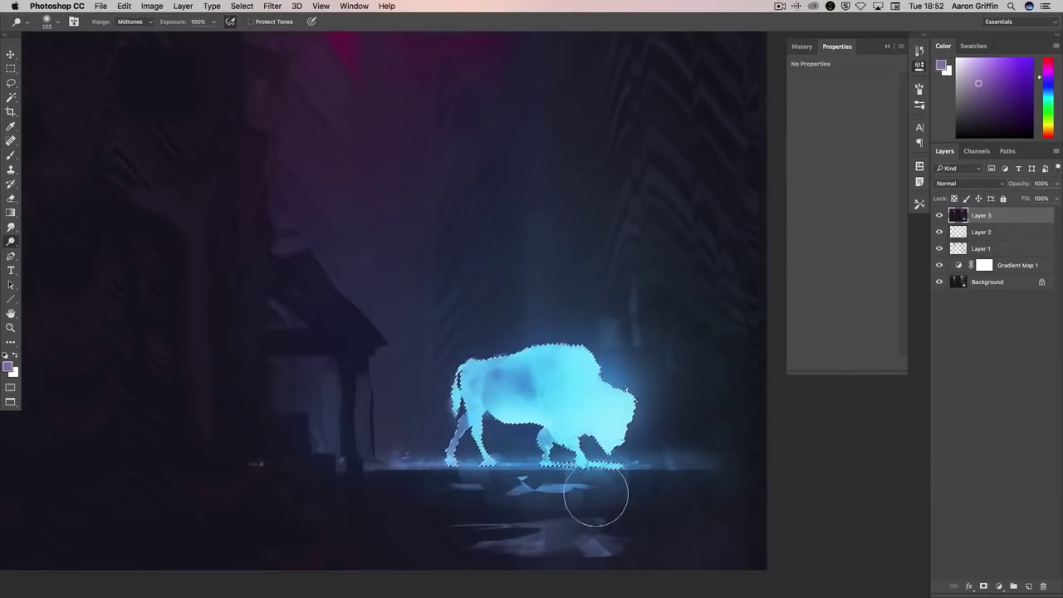
key("super+shift+i")
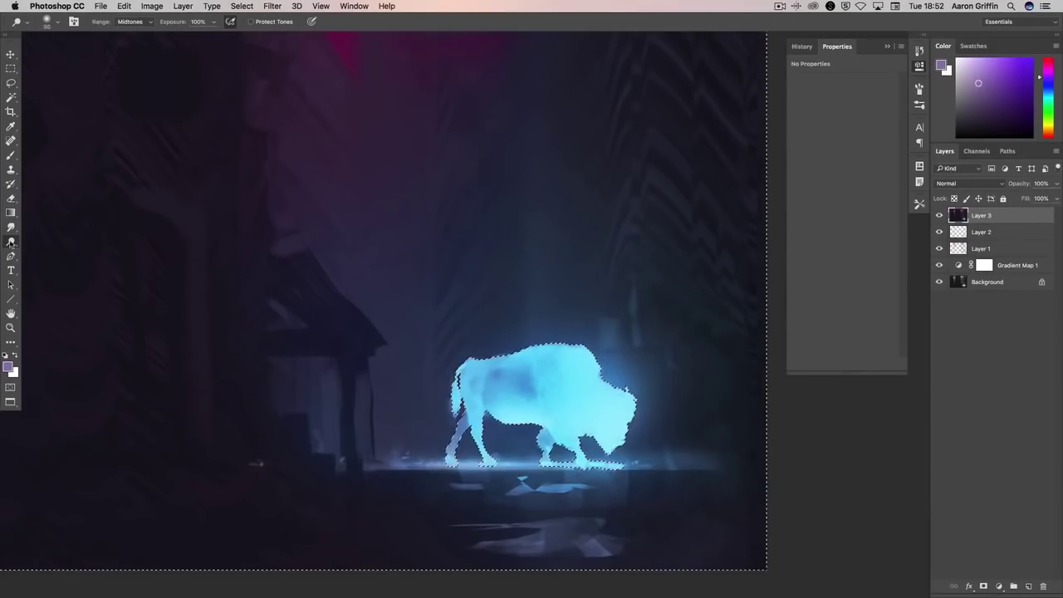
key("super+d")
key("alt+shift+h")
key("bracketright")
key("bracketright")
key("bracketright")
key("bracketright")
key("bracketright")
left_click_drag(605, 395, 629, 395)
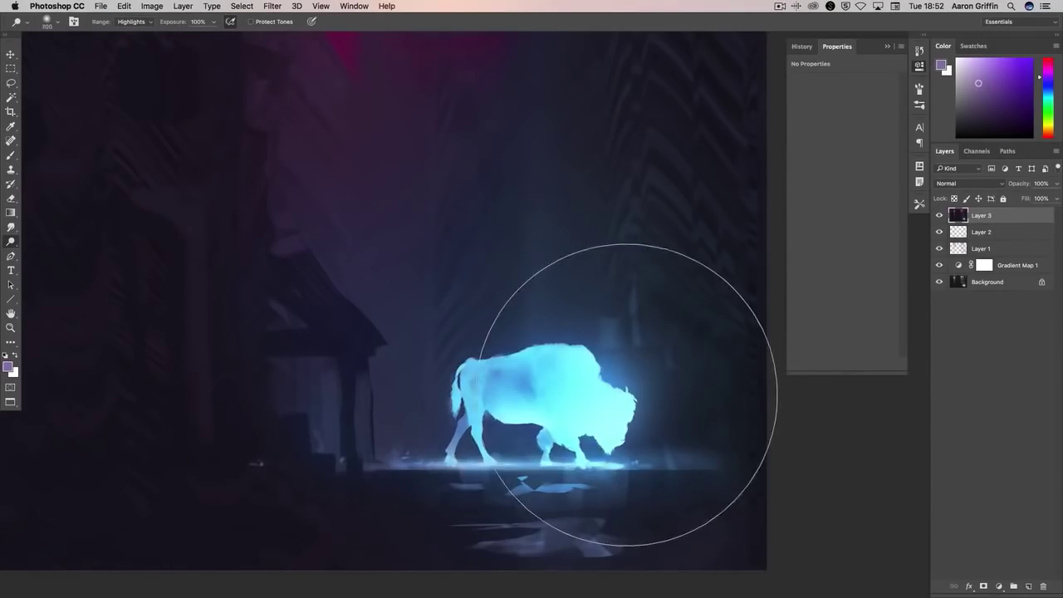
- Sample cyan from the bison as paint colour and set dodging to the shadows
key("b")
right_click(629, 380)
key("Return")
left_click(543, 415, "alt")
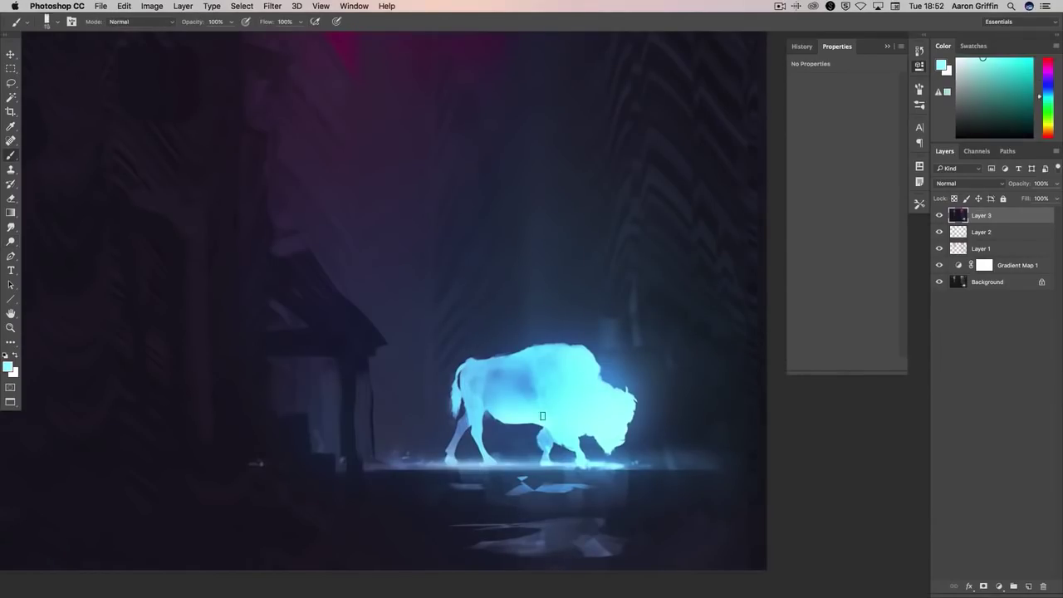
key("o")
key("alt+shift+s")
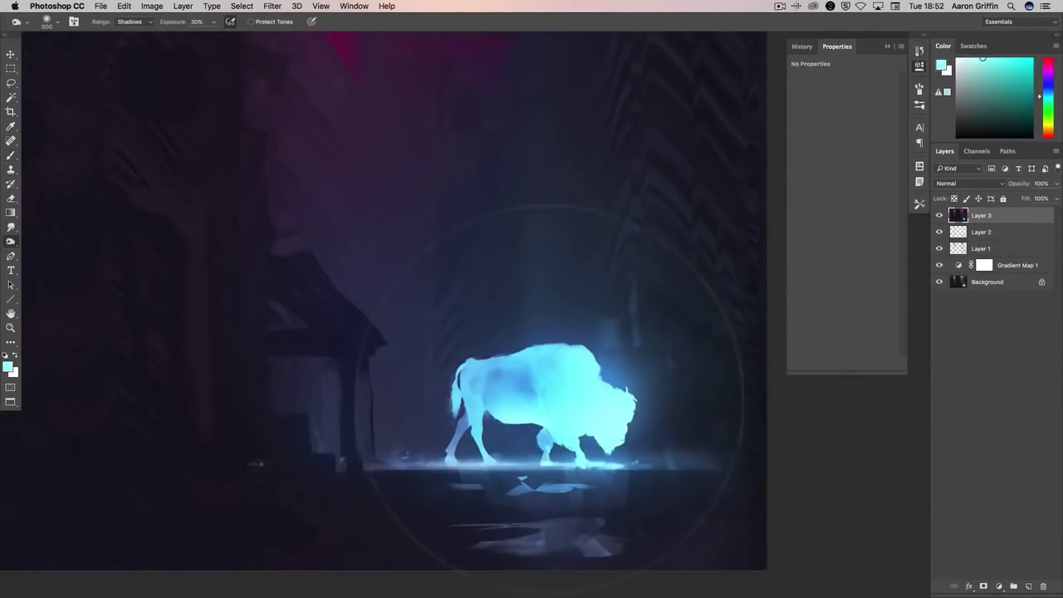
- Switch to a rectangular brush tip and size it for the bison's details and tail
key("b")
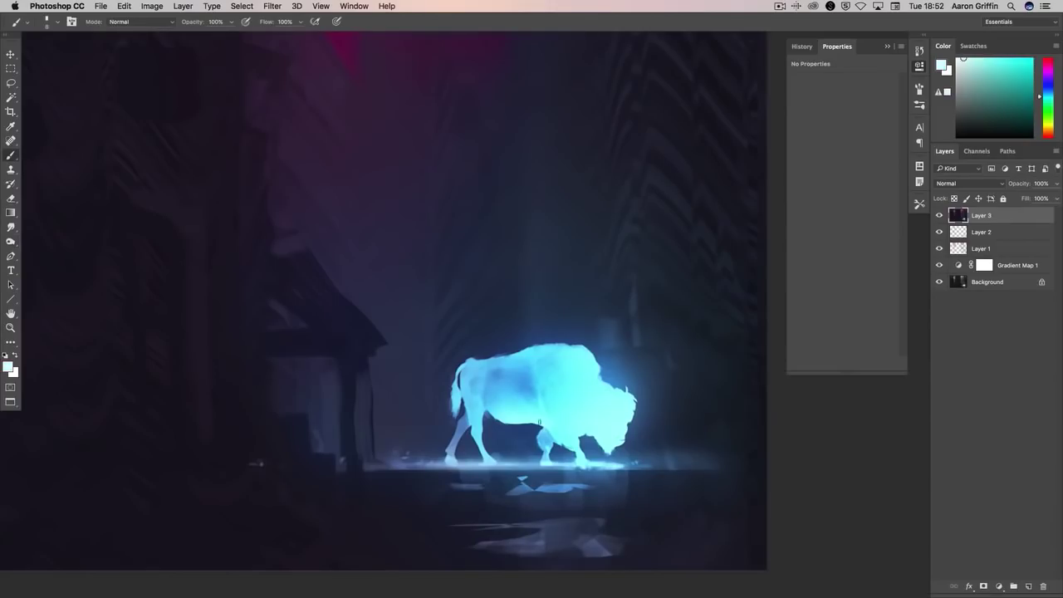
key("period")
key("bracketright")
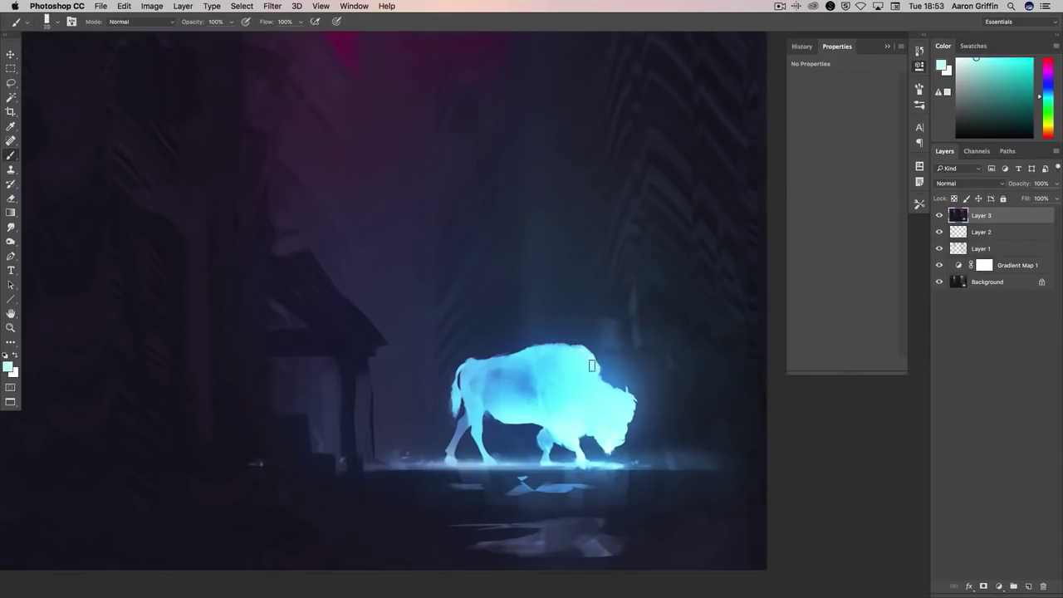
key("bracketleft")
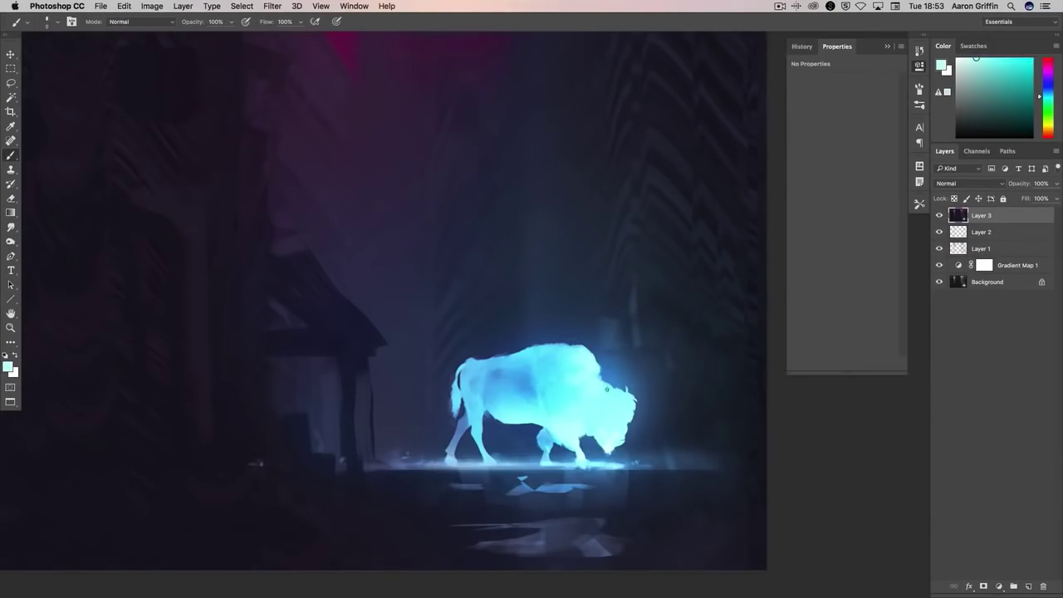
key("bracketright")
key("bracketleft")
key("bracketright")
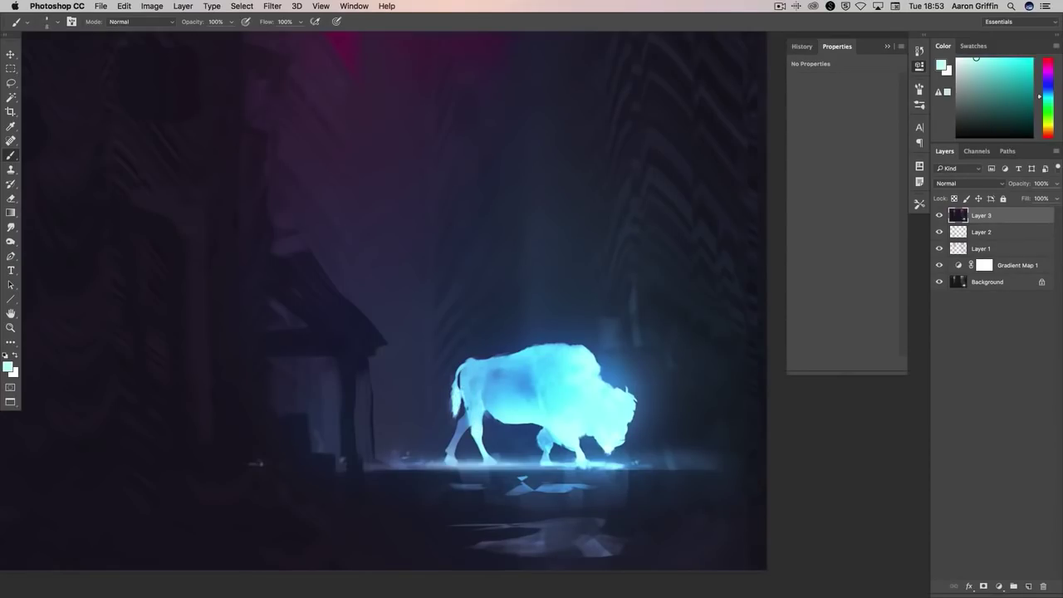
key("bracketright")
- Sample the bison's chest colour, stamp visible layers, and bring up Image Size
left_click(552, 352, "alt")
scroll(578, 356, "right", 4)
scroll(578, 356, "down", 2)
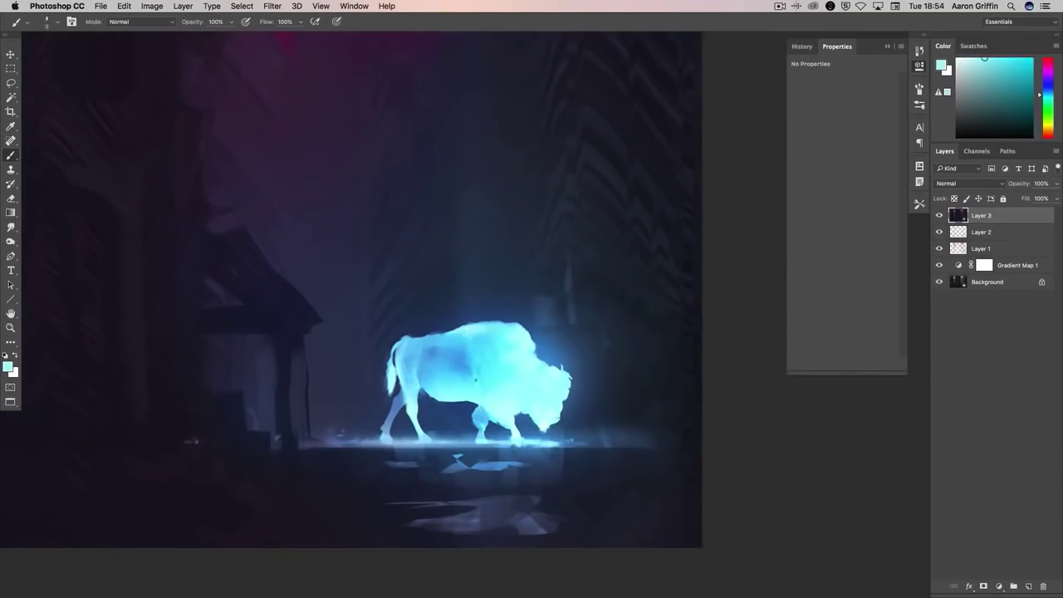
left_click(512, 405, "alt")
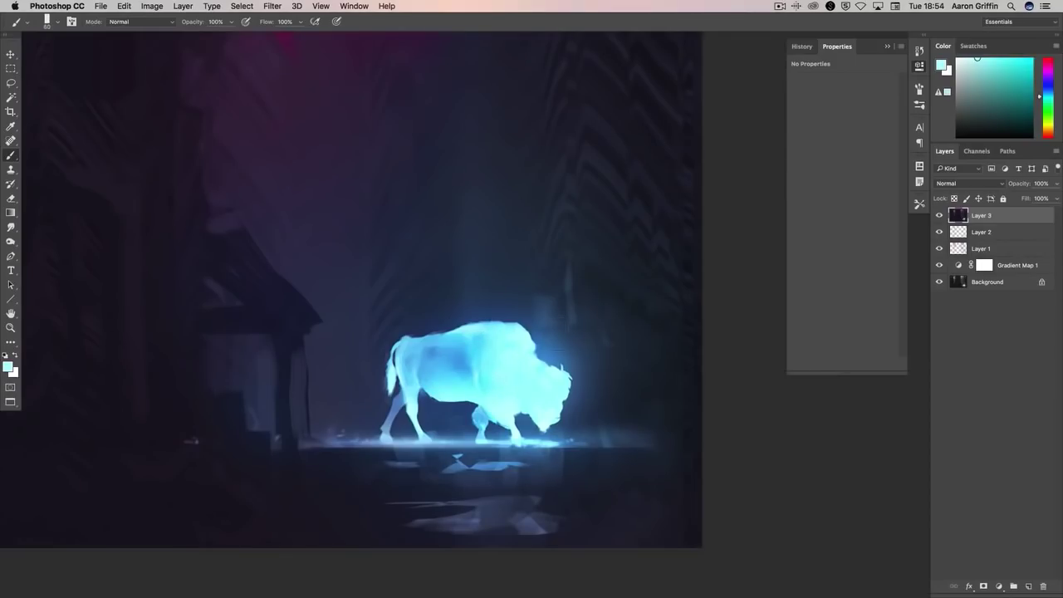
key("super+shift+e")
left_click(557, 389, "alt")
key("bracketright")
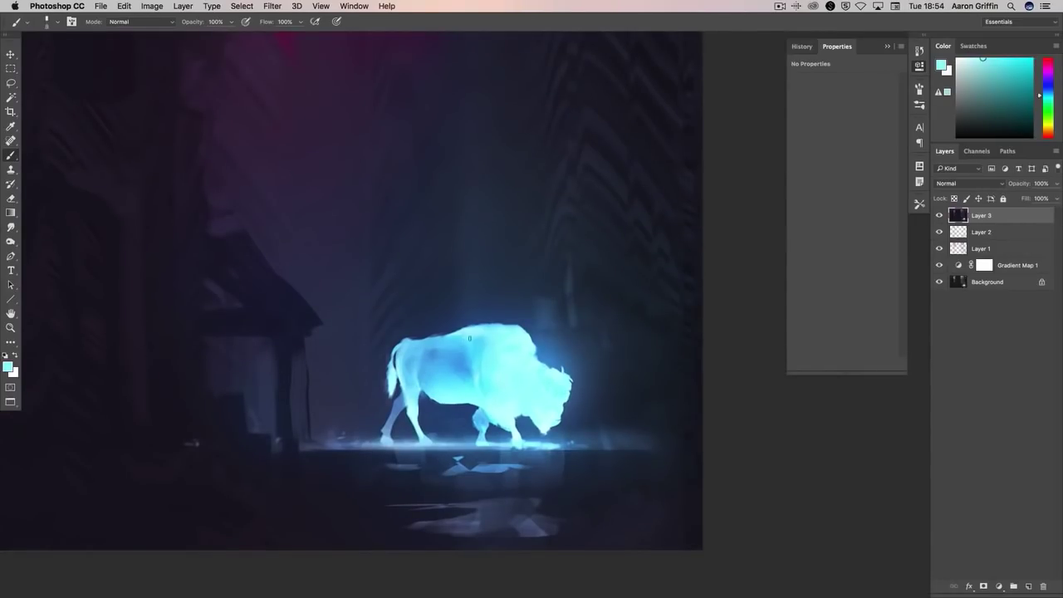
left_click(152, 6)
left_click(184, 88)
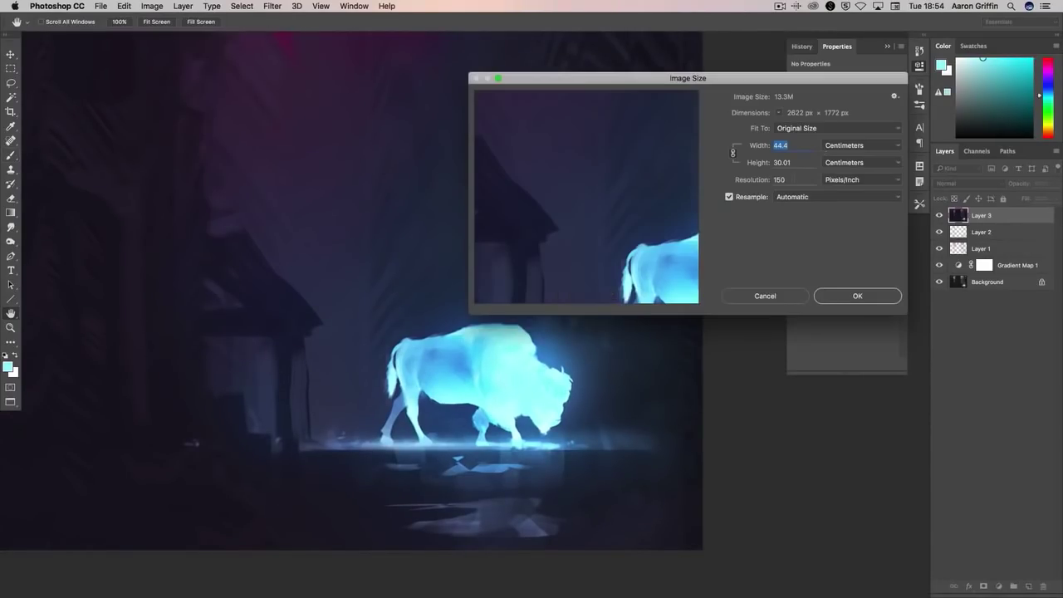
- Enter 75 as a new Image Size value, confirm, and recenter the painting
key("Tab")
key("Tab")
type("75")
key("Return")
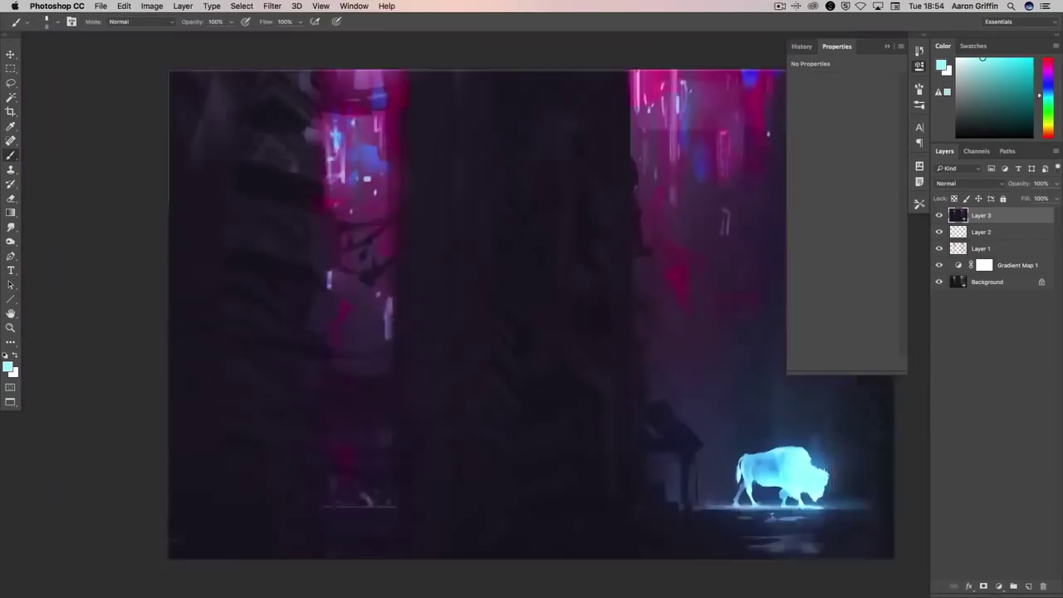
key("super+minus")
key("h")
left_click_drag(498, 332, 398, 332)
- Reopen Image Size, switch dimensions to millimeters, and apply the 300 ppi resize
left_click(152, 6)
left_click(184, 88)
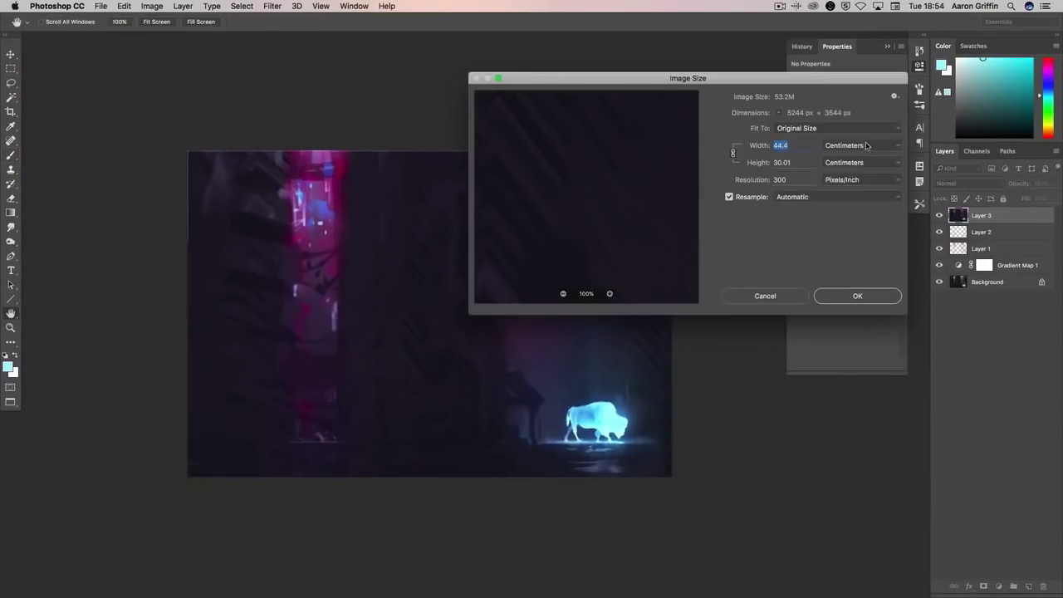
left_click(866, 145)
left_click(855, 160)
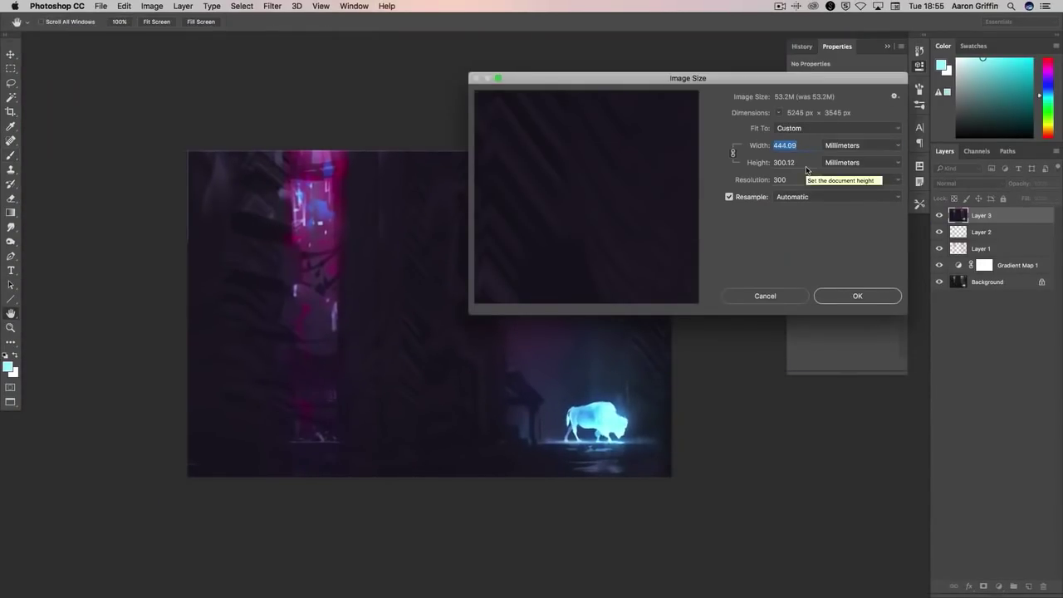
left_click(858, 296)
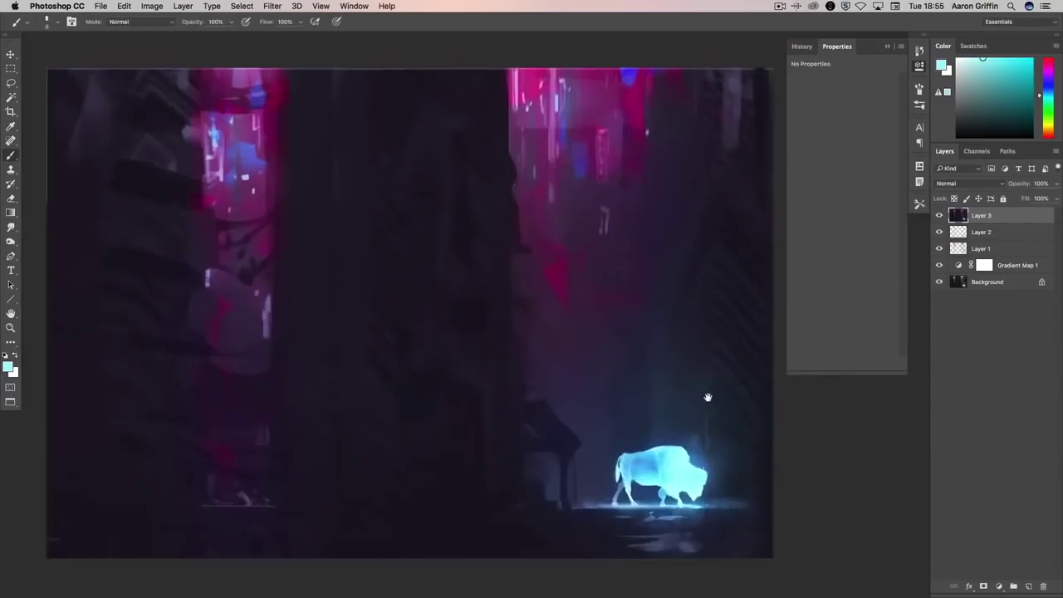
key("super+minus")
key("super+minus")
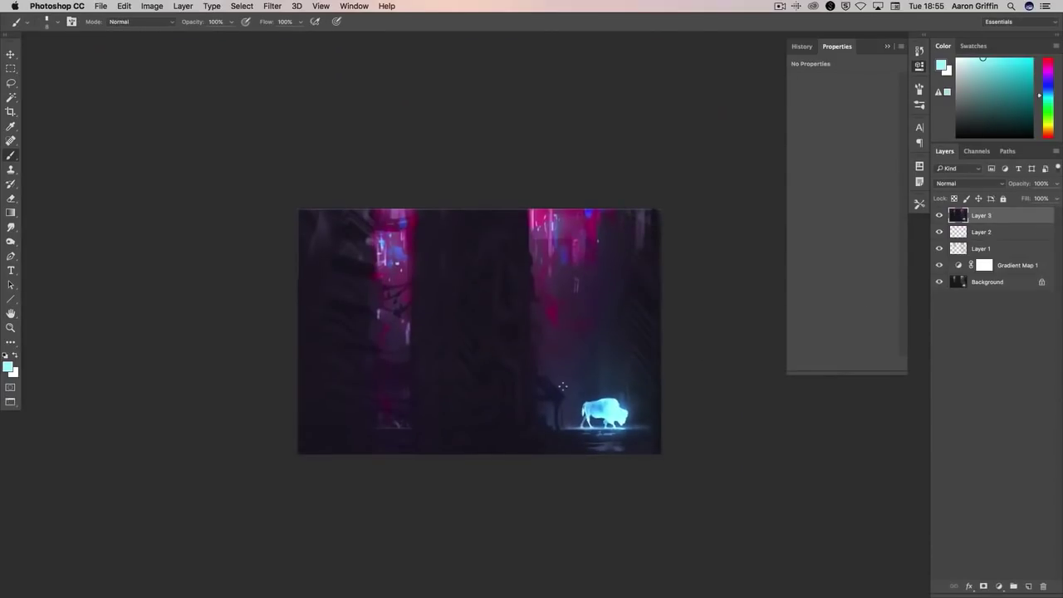
key("super+plus")
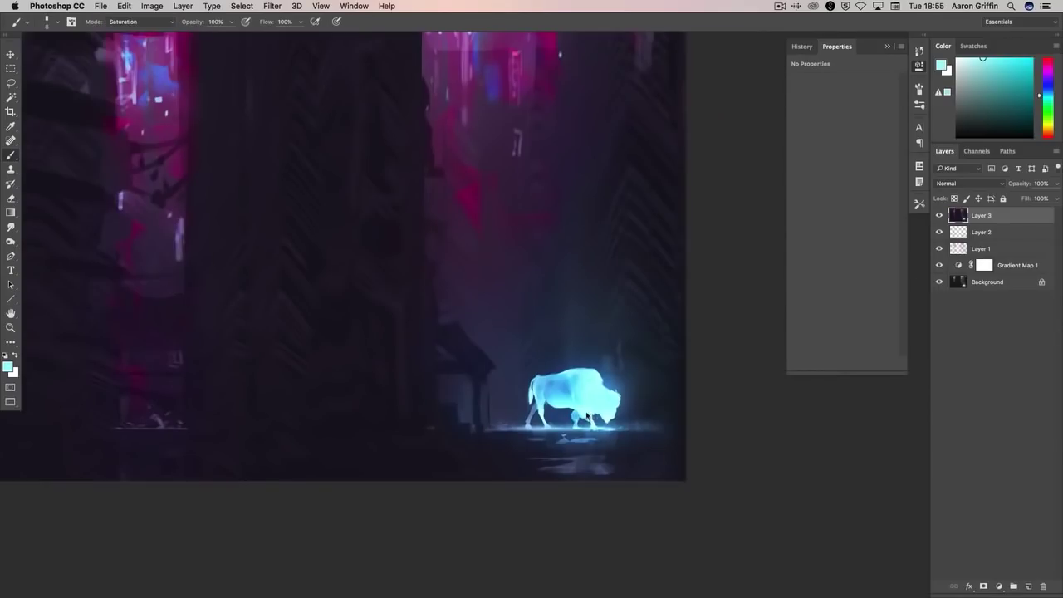
- Pick a blue paint colour and a tall rectangular brush tip at size 460
right_click(588, 415)
left_click(609, 411, "alt")
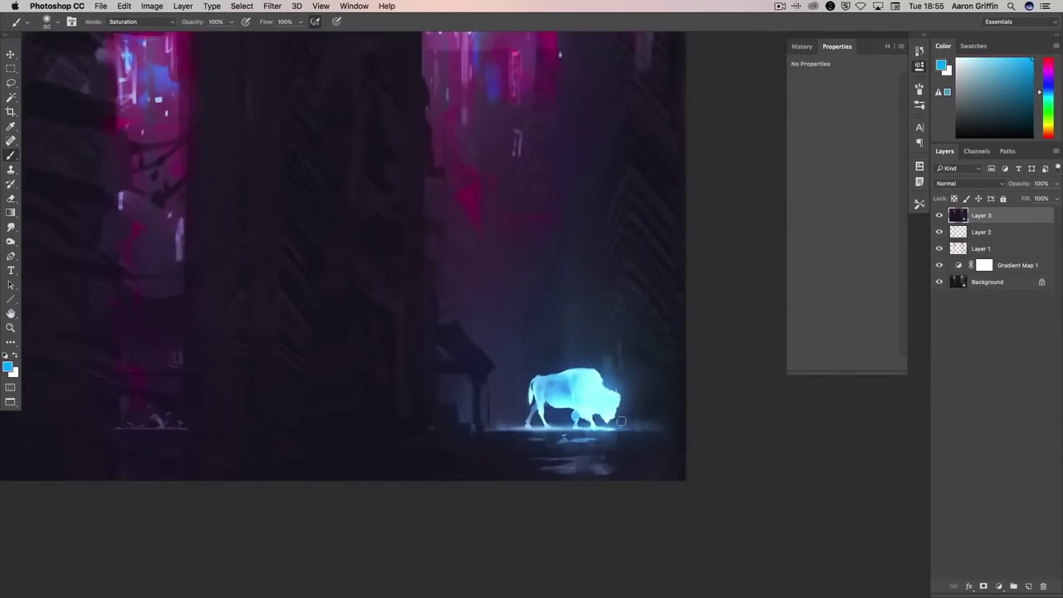
right_click(575, 378)
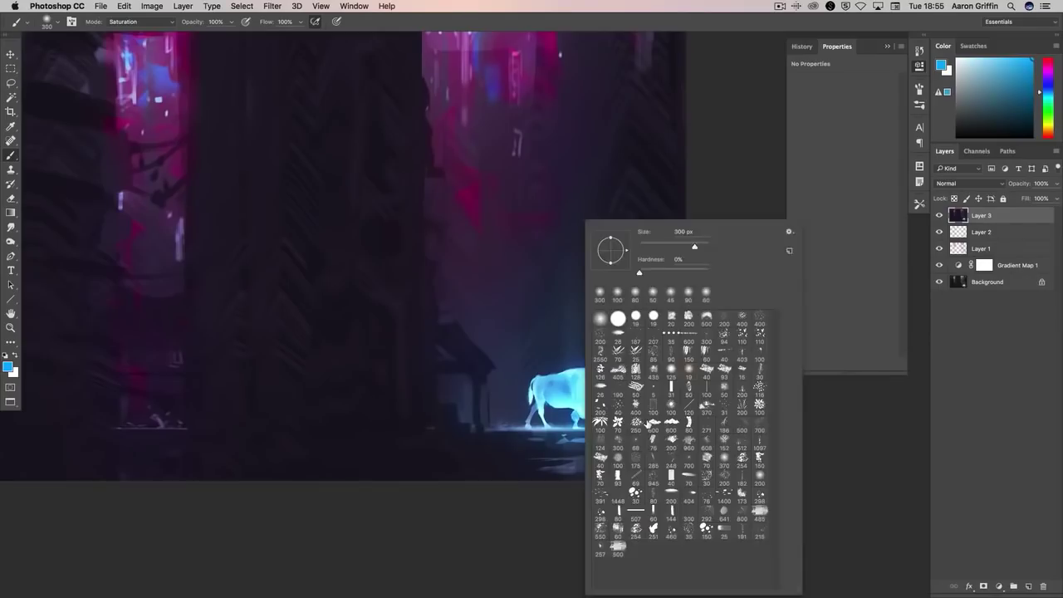
left_click_drag(640, 260, 665, 260)
key("Return")
right_click(575, 374)
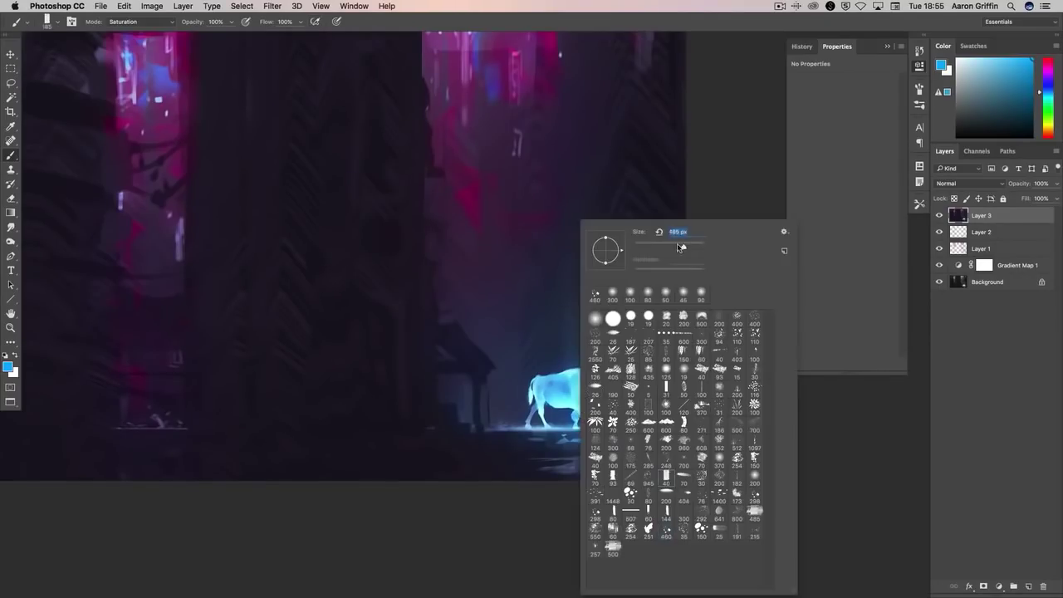
double_click(606, 465)
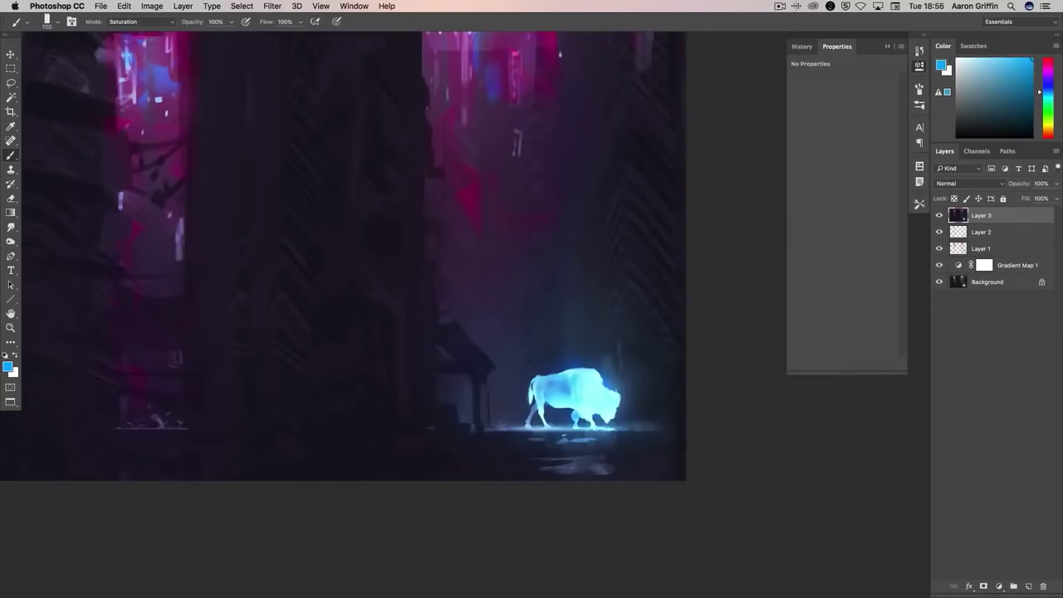
key("f")
- Set the brush mode to Color and shift the paint colour to cyan-green
left_click(124, 21)
left_click(124, 33)
left_click(1048, 100)
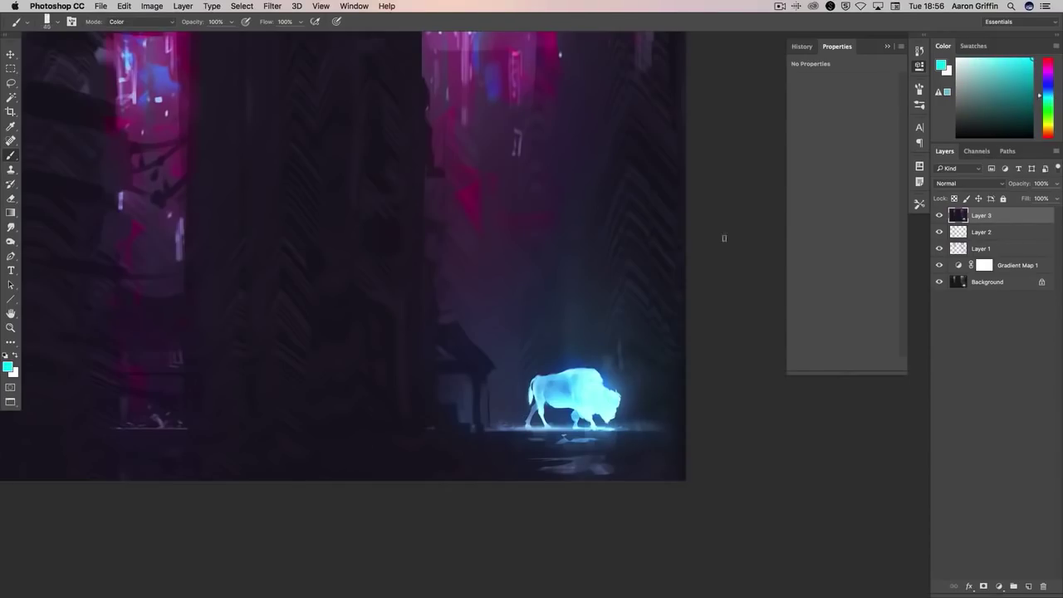
right_click(723, 239)
key("Return")
mouse_move(638, 425)
left_mouse_down()
mouse_move(660, 377)
mouse_move(696, 398)
mouse_move(641, 421)
left_mouse_up()
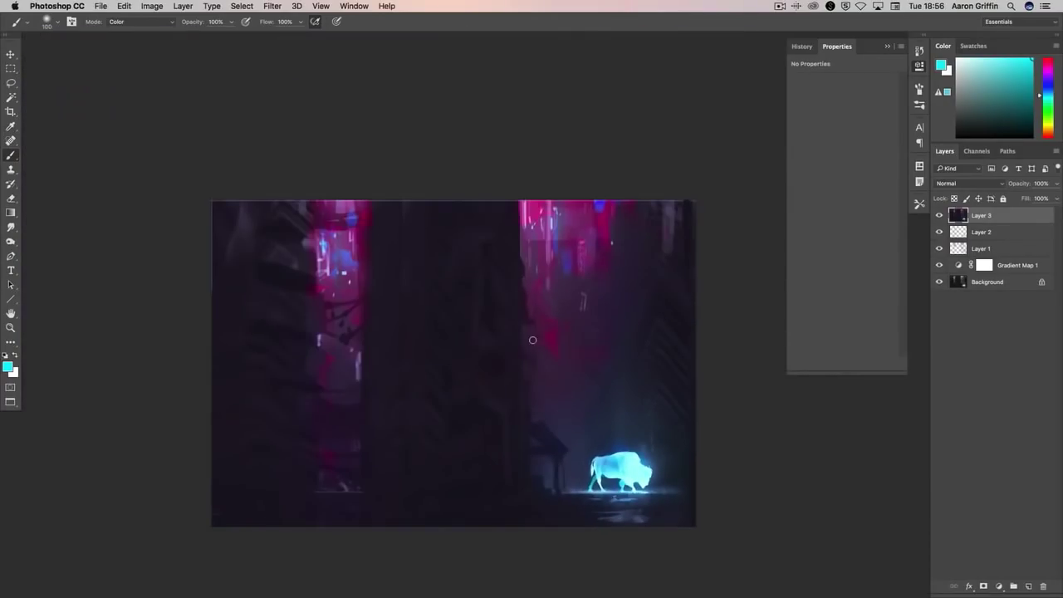
- Try a +12 blue Color Balance on the highlights, then cancel it
key("super+u")
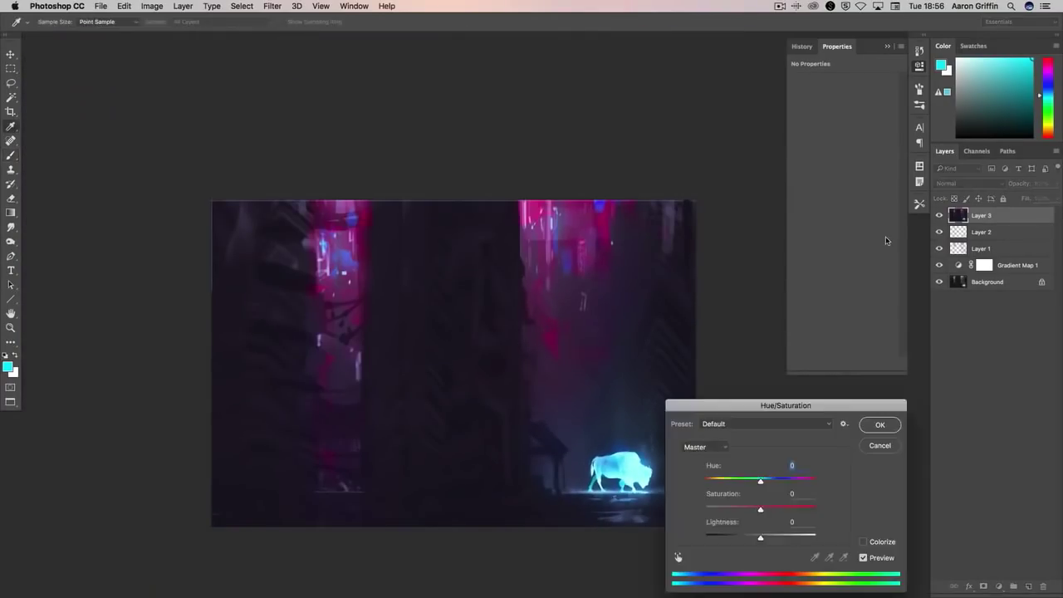
key("Escape")
key("super+b")
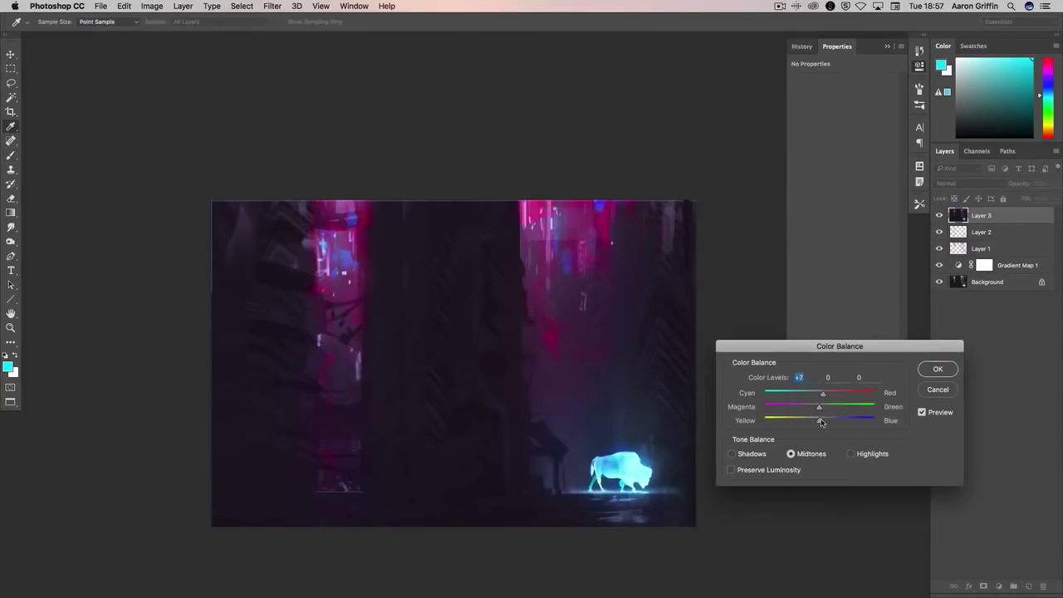
left_click(821, 421)
key("super+3")
left_click_drag(820, 421, 827, 421)
left_click(936, 391)
- Isolate the magenta tower lights via Select > Color Range, then apply Hue +11
left_click(242, 6)
left_click(249, 116)
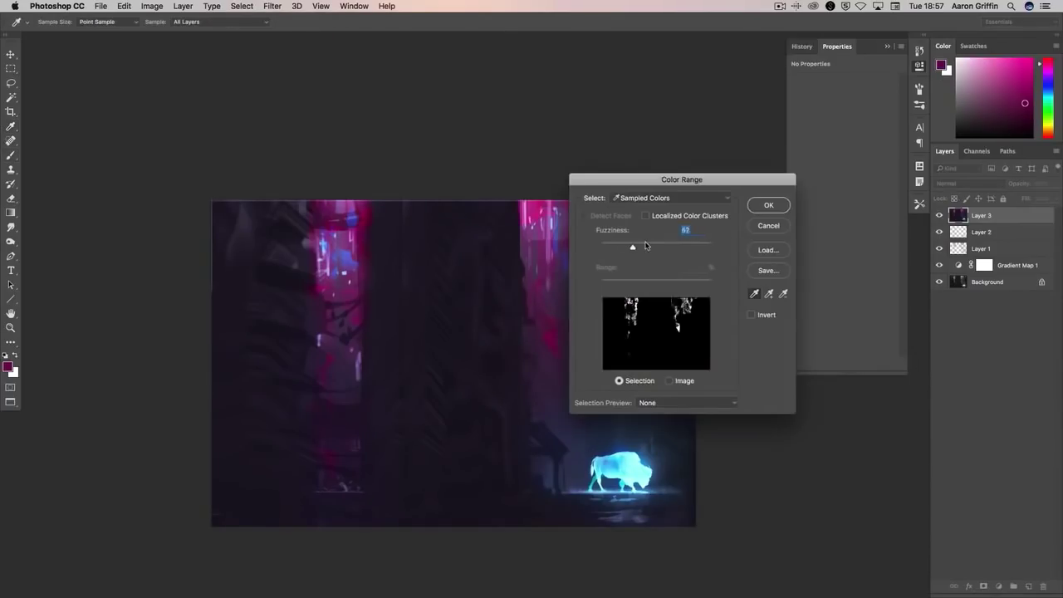
left_click(768, 204)
key("ctrl+u")
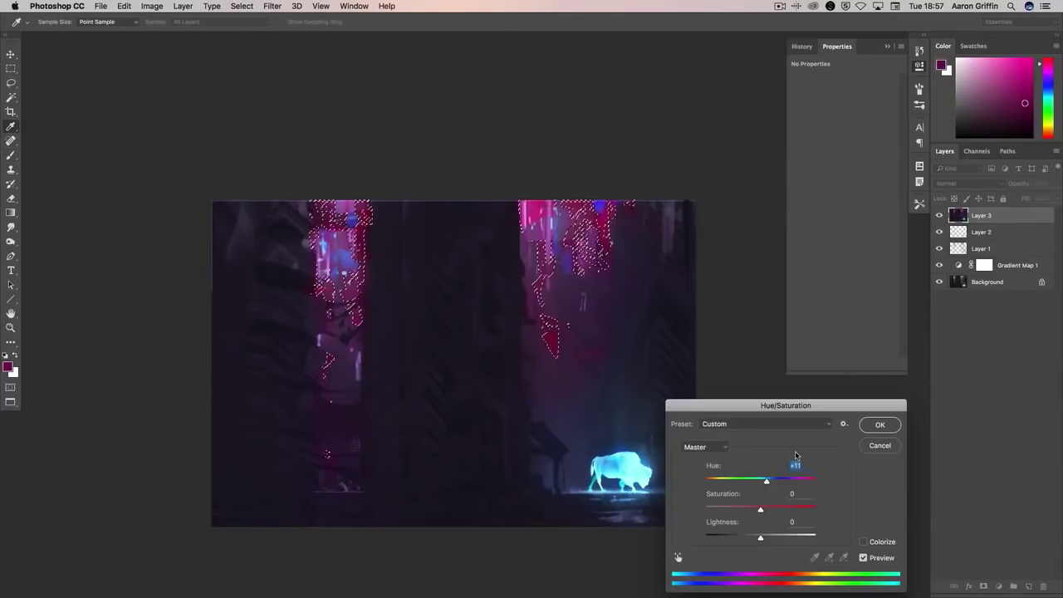
key("Return")
- Deselect, set a scatter brush back to Normal mode, and switch to Burn on Midtones
key("b")
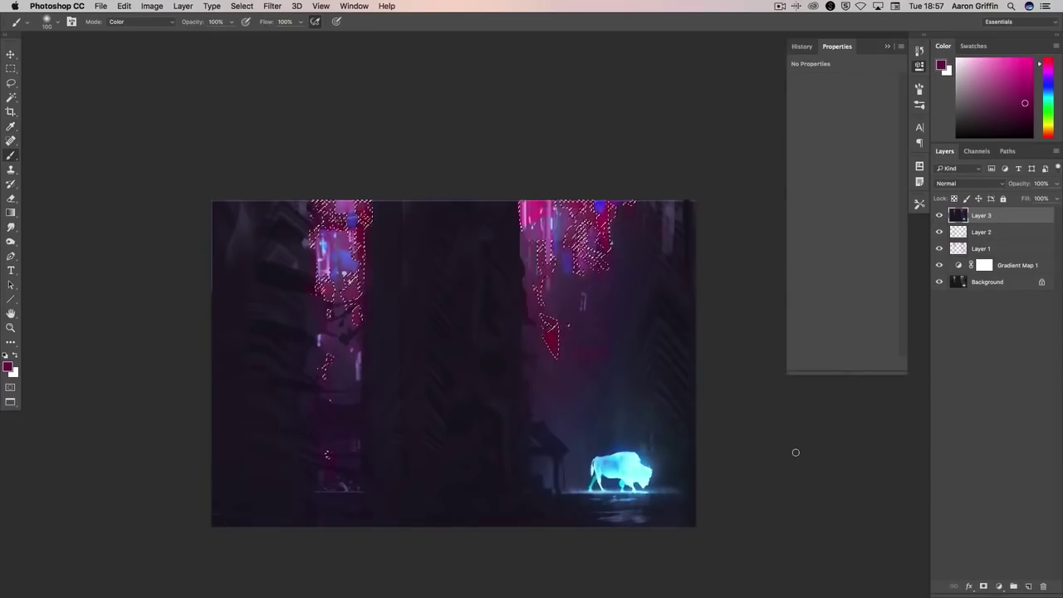
key("ctrl+d")
right_click(554, 336)
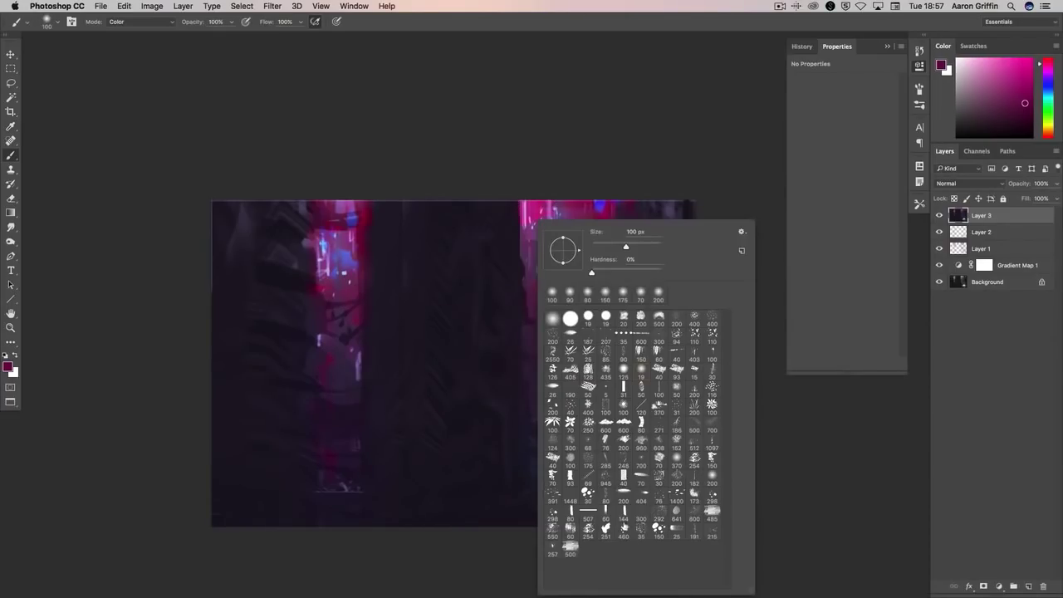
double_click(624, 529)
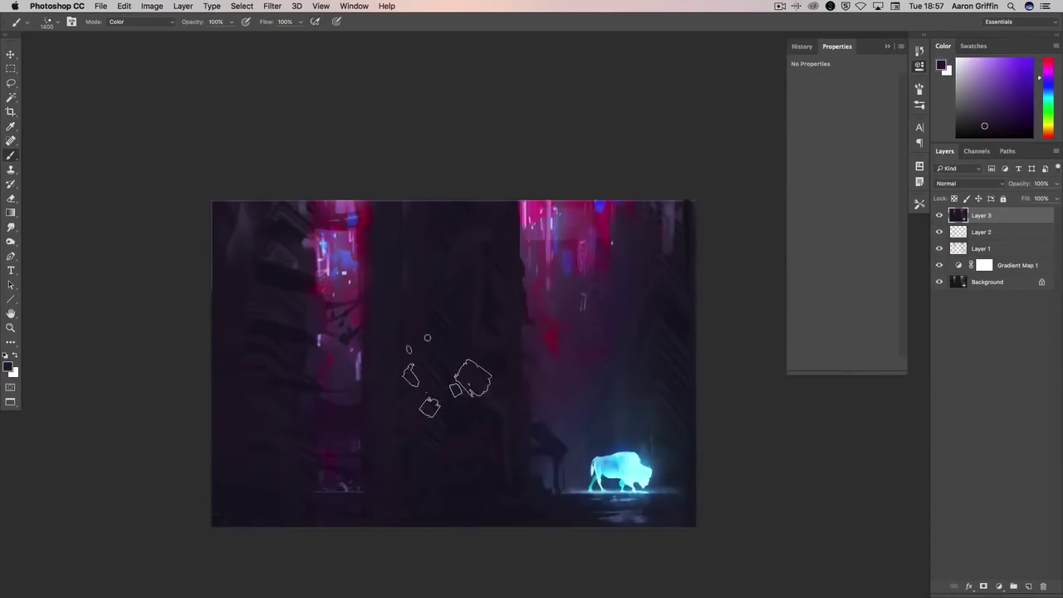
left_click(142, 22)
left_click(124, 26)
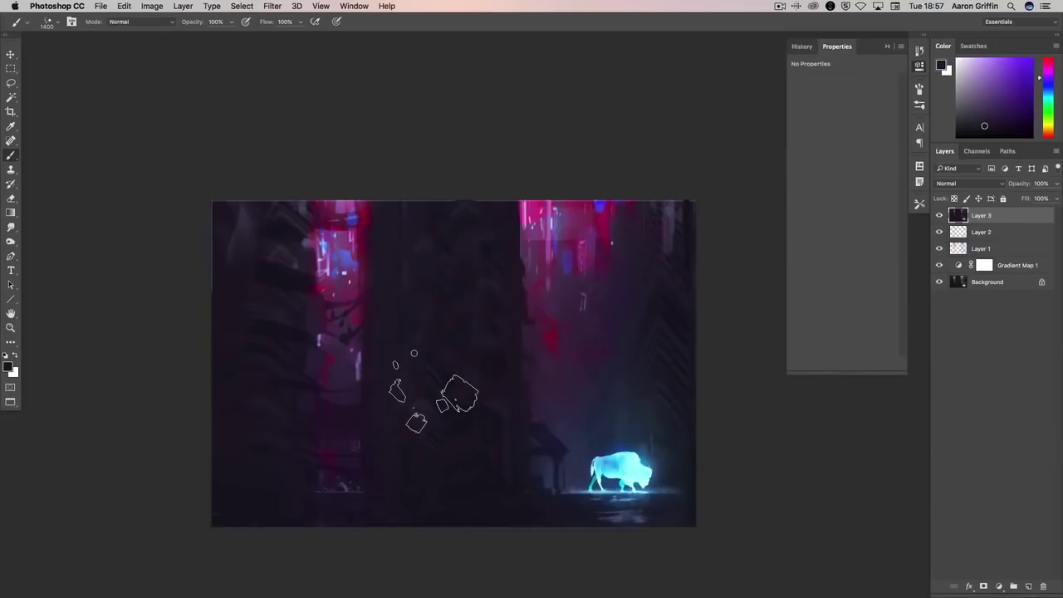
left_click(12, 242)
key("alt+shift+m")
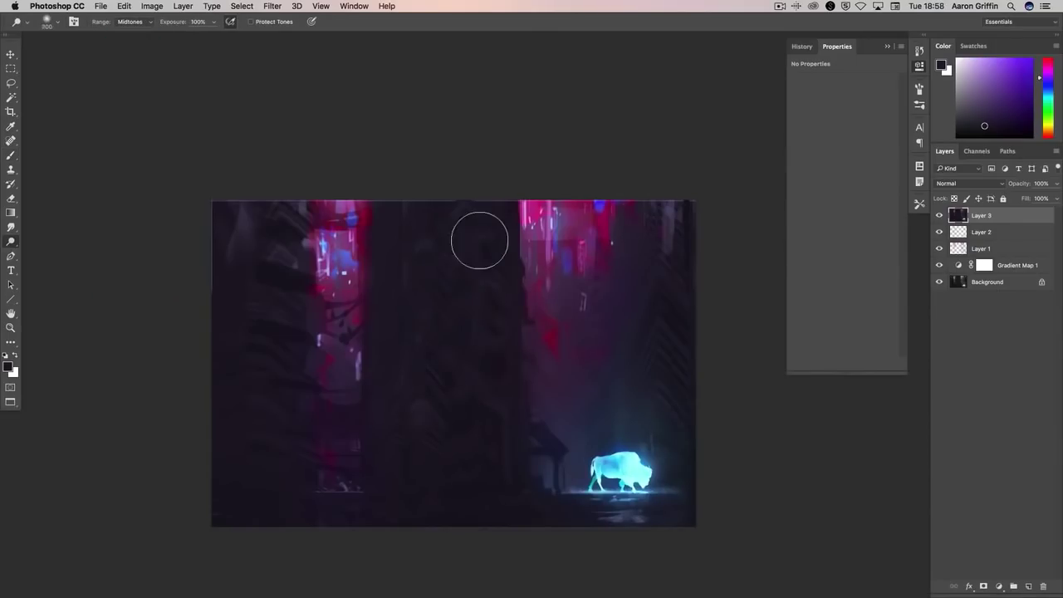
- Burn a vertical band of the central building darker with a large brush
key("bracketright")
key("bracketright")
key("bracketright")
key("bracketright")
key("bracketright")
key("bracketright")
key("bracketright")
key("bracketright")
key("bracketright")
key("bracketright")
key("bracketright")
key("bracketright")
key("bracketright")
key("bracketright")
key("bracketright")
key("bracketright")
key("b")
right_click(281, 226)
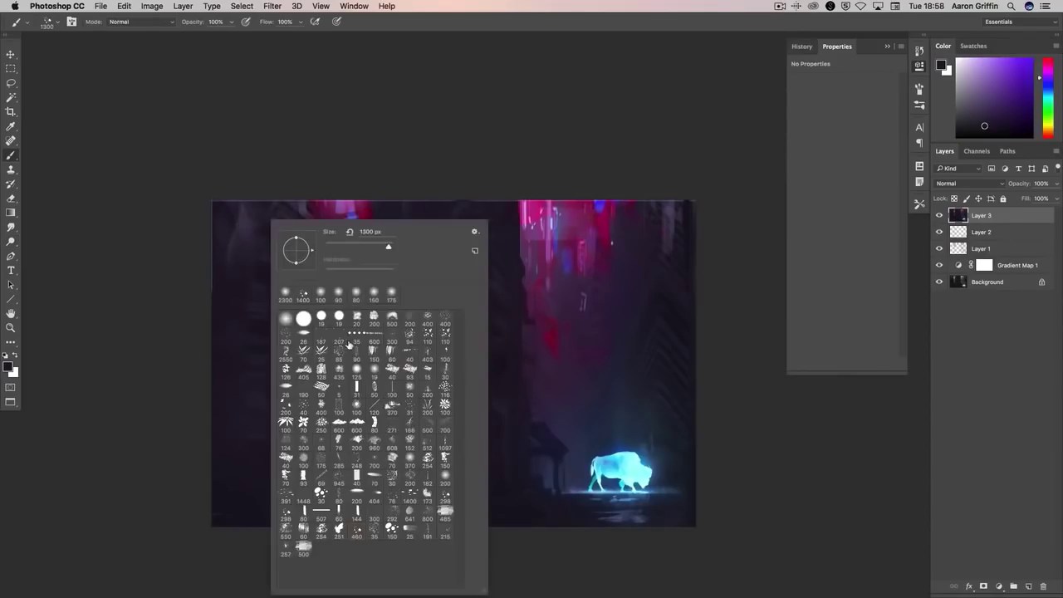
left_click(11, 241)
key("bracketright")
key("bracketright")
key("bracketright")
key("bracketright")
key("bracketright")
key("bracketright")
key("bracketright")
key("bracketright")
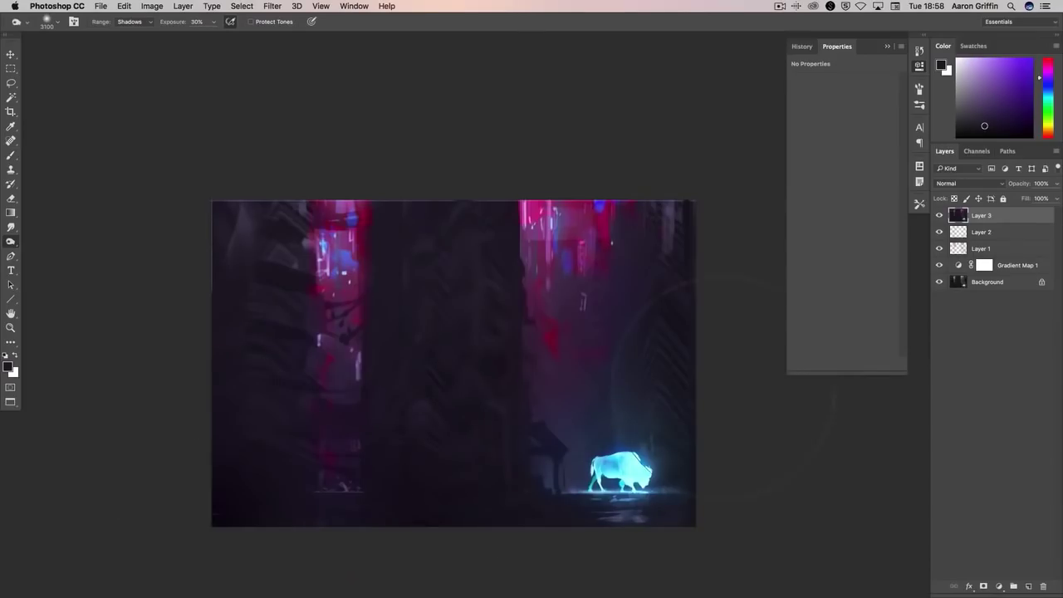
key("b")
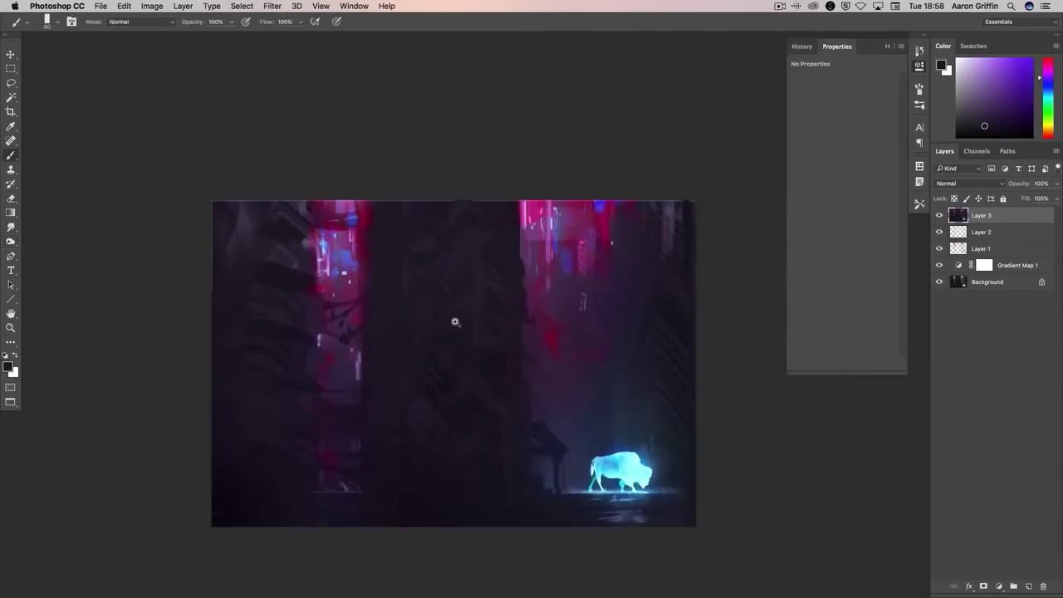
key("super+plus")
key("o")
key("bracketleft")
key("bracketleft")
key("bracketleft")
key("bracketleft")
key("bracketleft")
key("bracketleft")
key("bracketleft")
key("bracketleft")
key("bracketleft")
key("bracketleft")
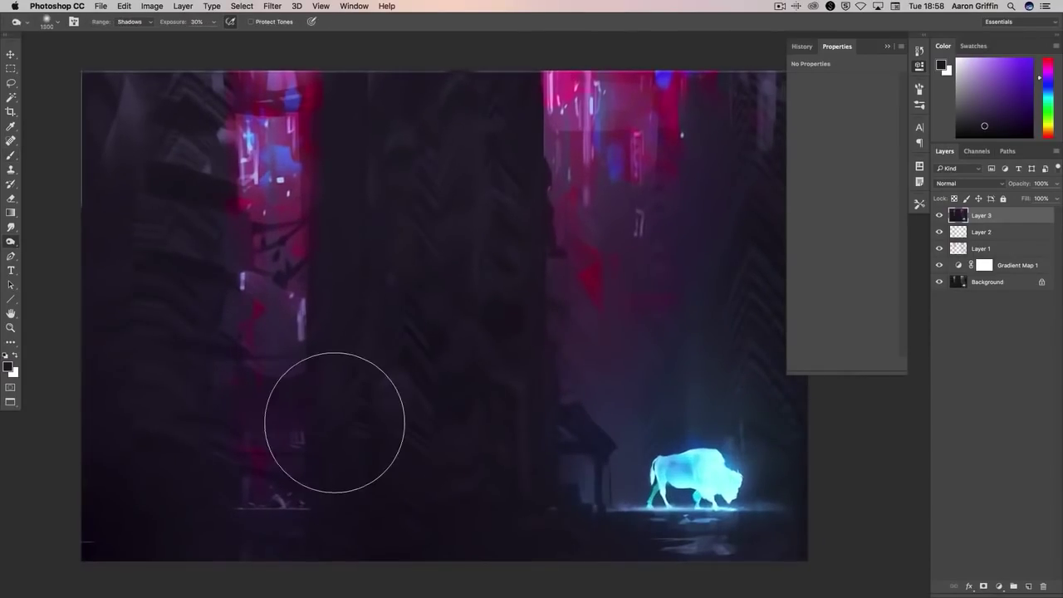
left_click_drag(333, 382, 351, 5)
key("super+minus")
key("bracketright")
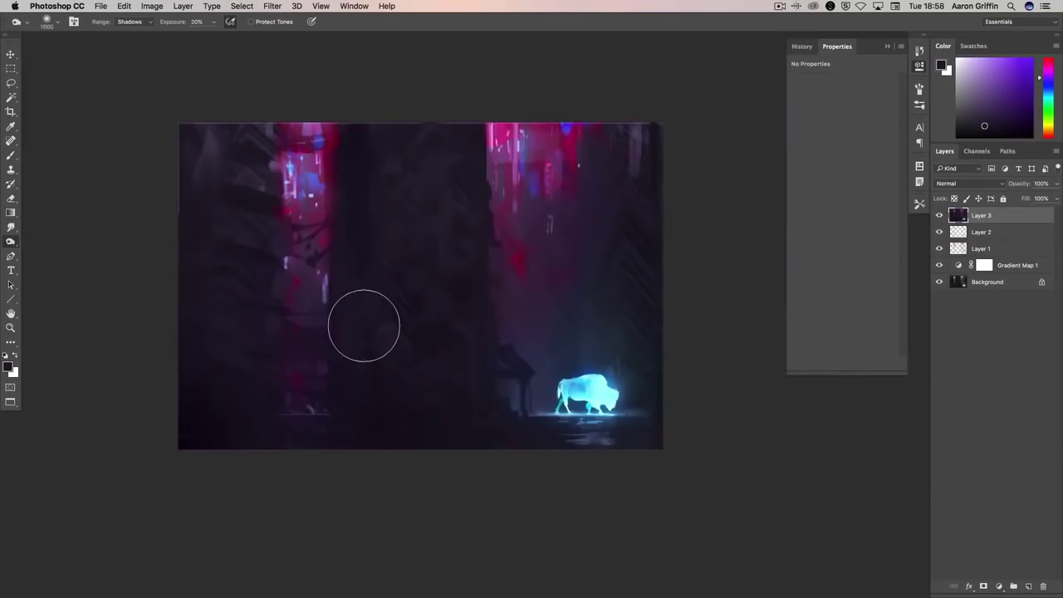
- Copy the left edge strip onto Layer 4 and stretch it upward with Free Transform
key("m")
mouse_move(180, 123)
left_mouse_down()
mouse_move(290, 378)
mouse_move(282, 449)
left_mouse_up()
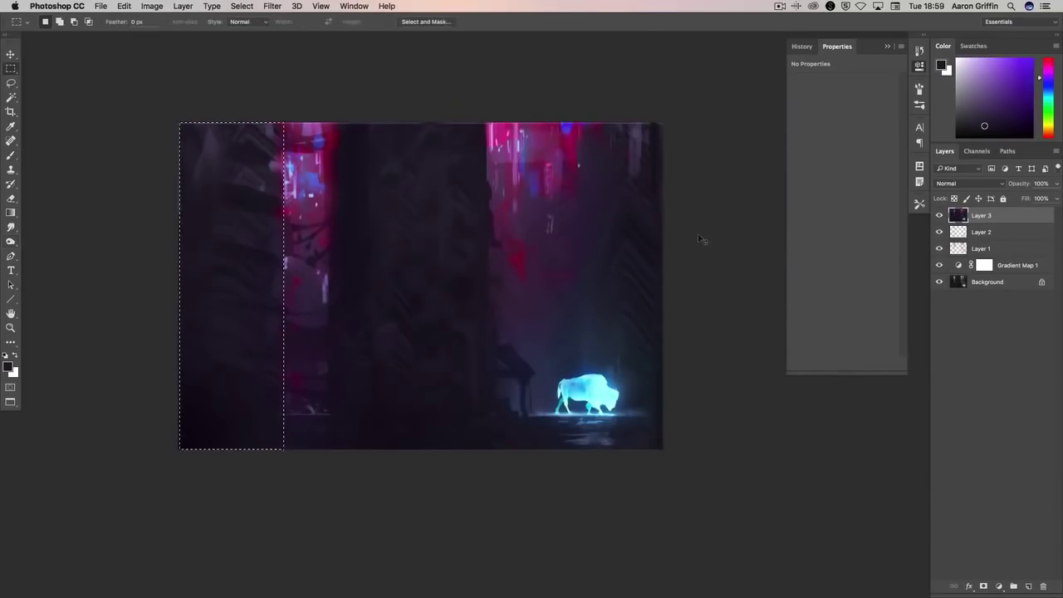
key("super+j")
key("super+t")
mouse_move(180, 123)
left_mouse_down()
mouse_move(181, 76)
mouse_move(179, 122)
left_mouse_up()
key("Return")
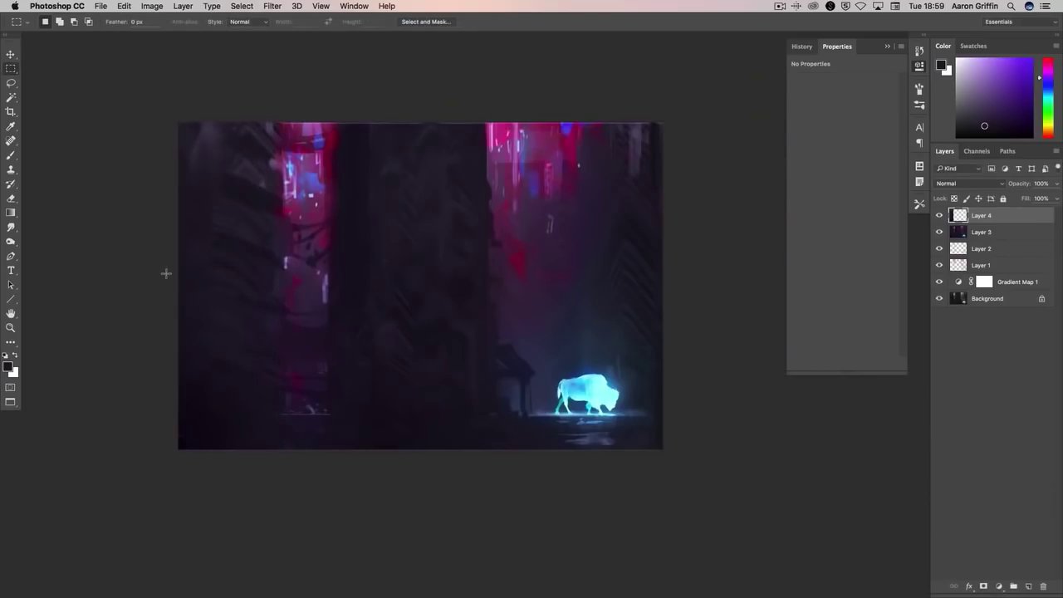
- Delete Layer 4, which holds the stretched strip
key("b")
scroll(466, 324, "down", 2)
scroll(465, 324, "right", 3)
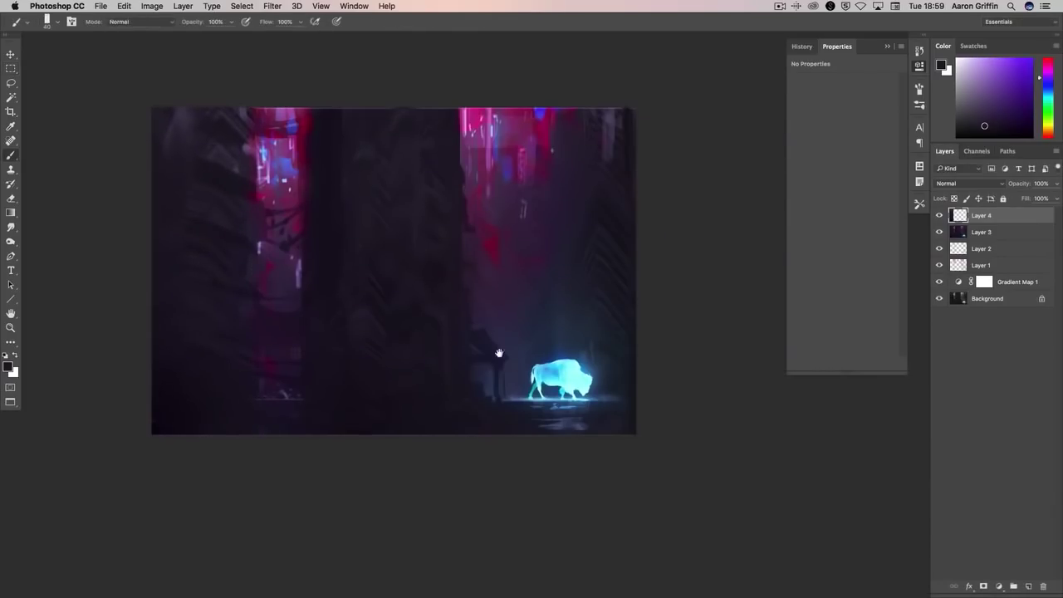
right_click(983, 282)
left_click(878, 194)
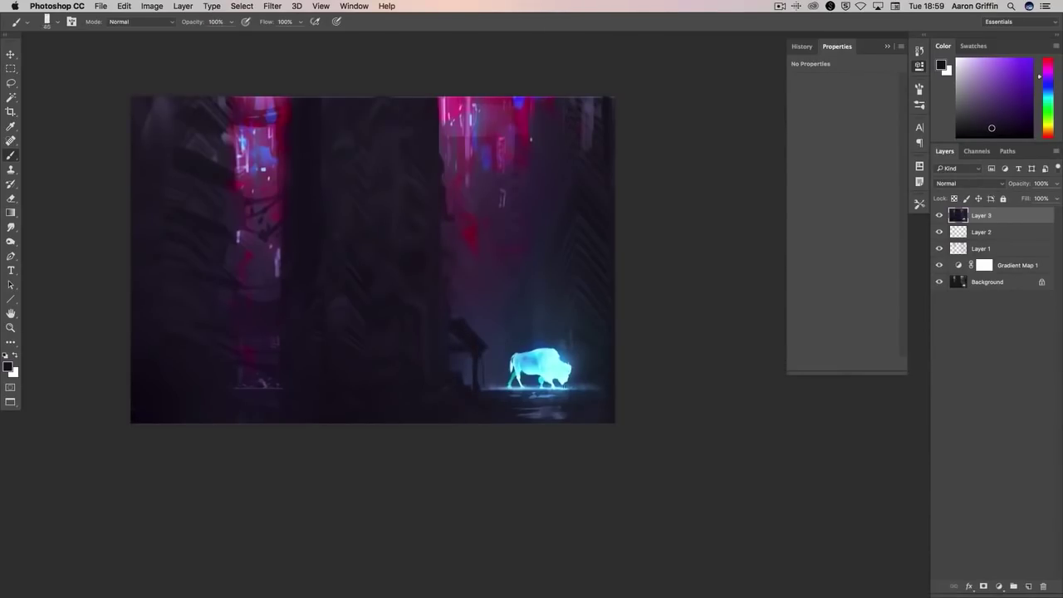
scroll(532, 297, "up", 2)
scroll(533, 296, "right", 1)
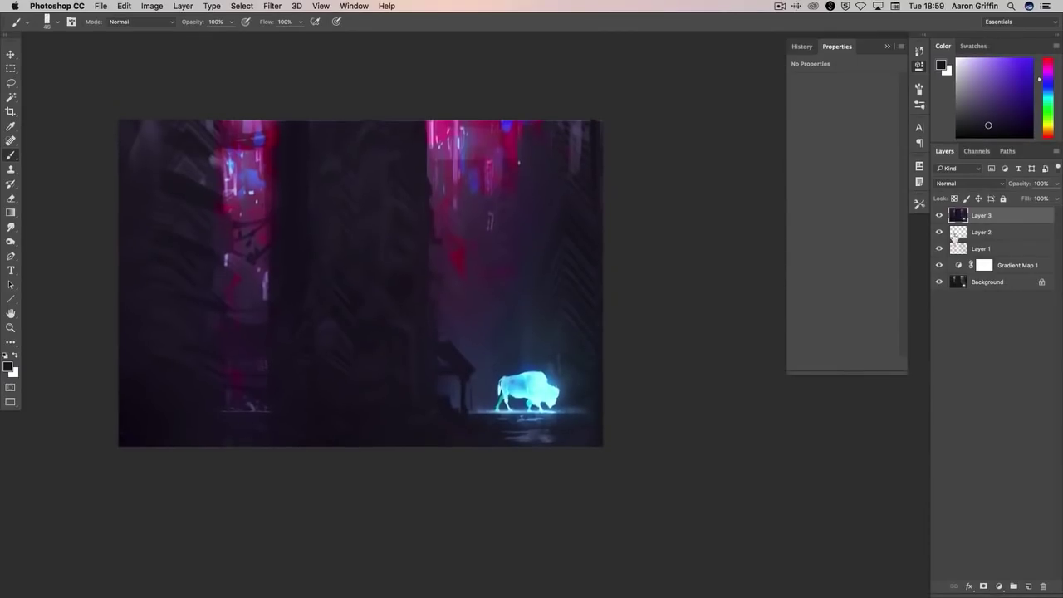
- Duplicate Layer 3 and set up a 105 px cyan brush in Color blend mode
key("ctrl+j")
scroll(424, 287, "up", 1)
scroll(340, 183, "down", 1)
scroll(340, 184, "right", 1)
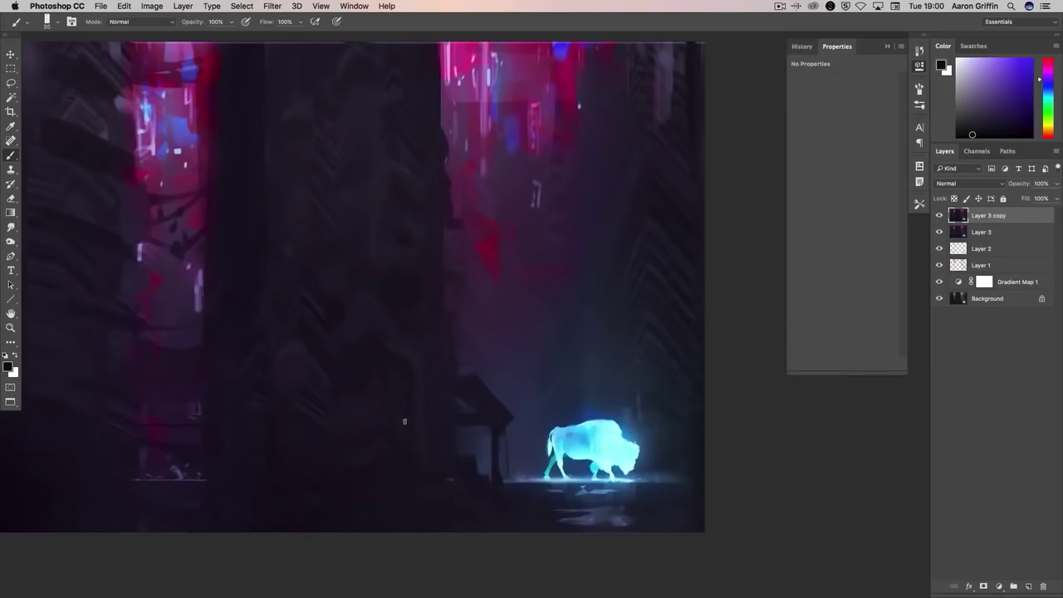
right_click(405, 421)
left_click(802, 291)
left_click(140, 21)
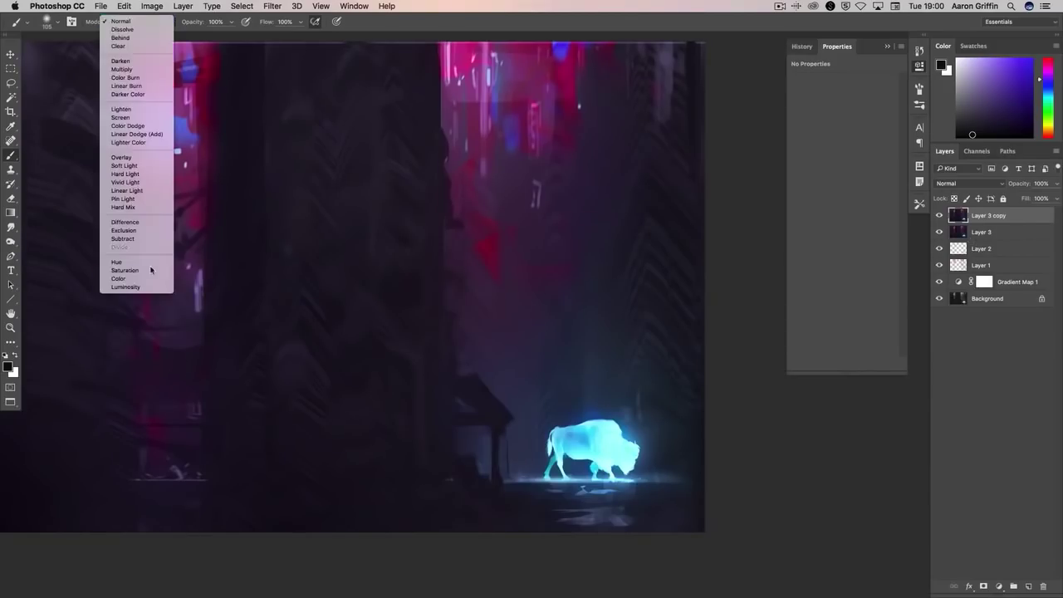
left_click(143, 274)
left_click(1048, 94)
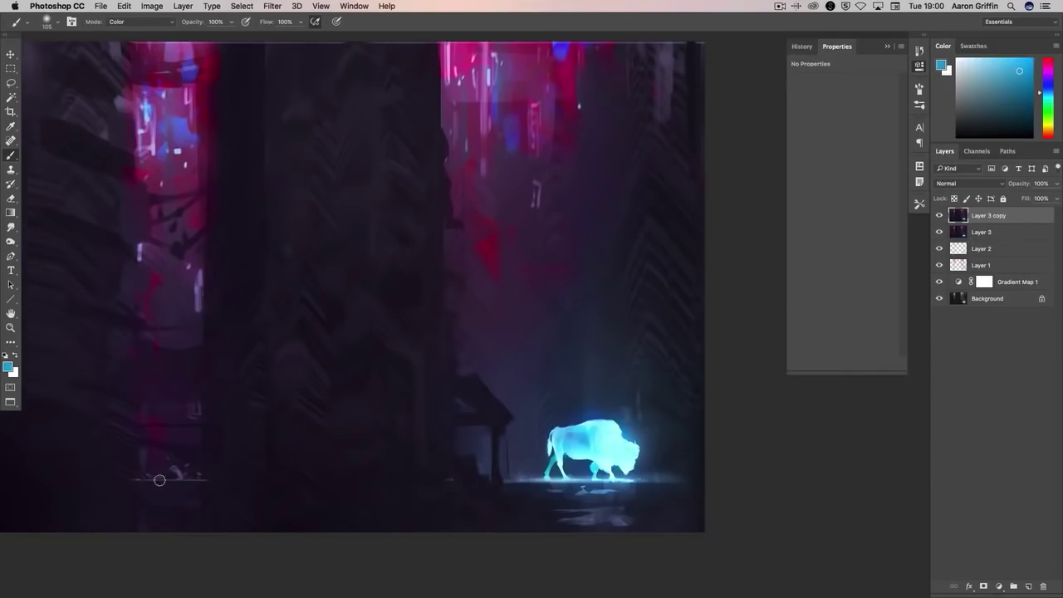
key("[")
key("]")
key("]")
key("]")
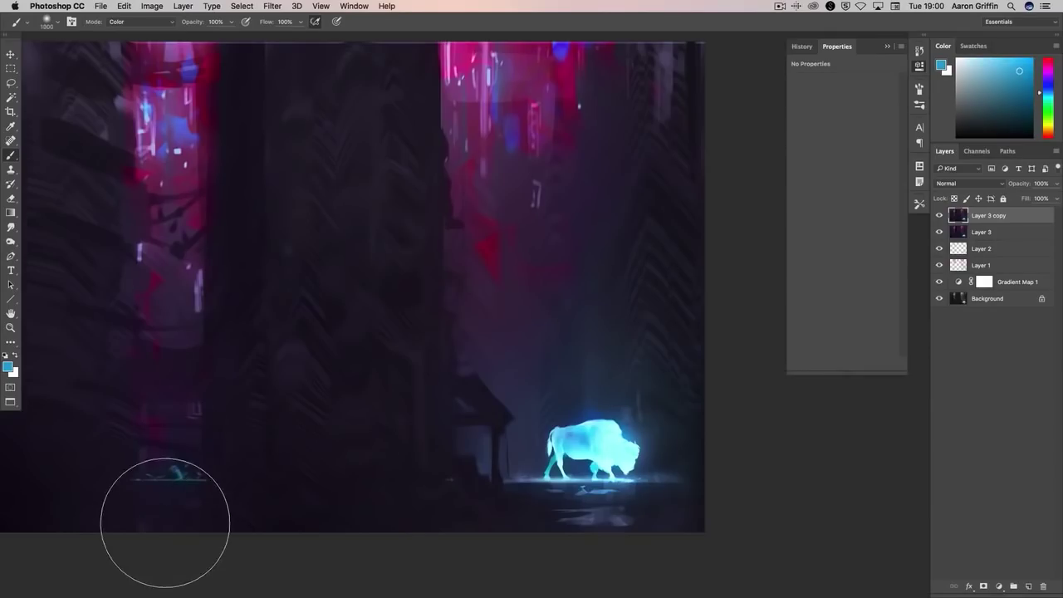
- Dodge the highlights with a 200 px brush to brighten both pink column tops
key("o")
left_click(137, 21)
left_click(135, 30)
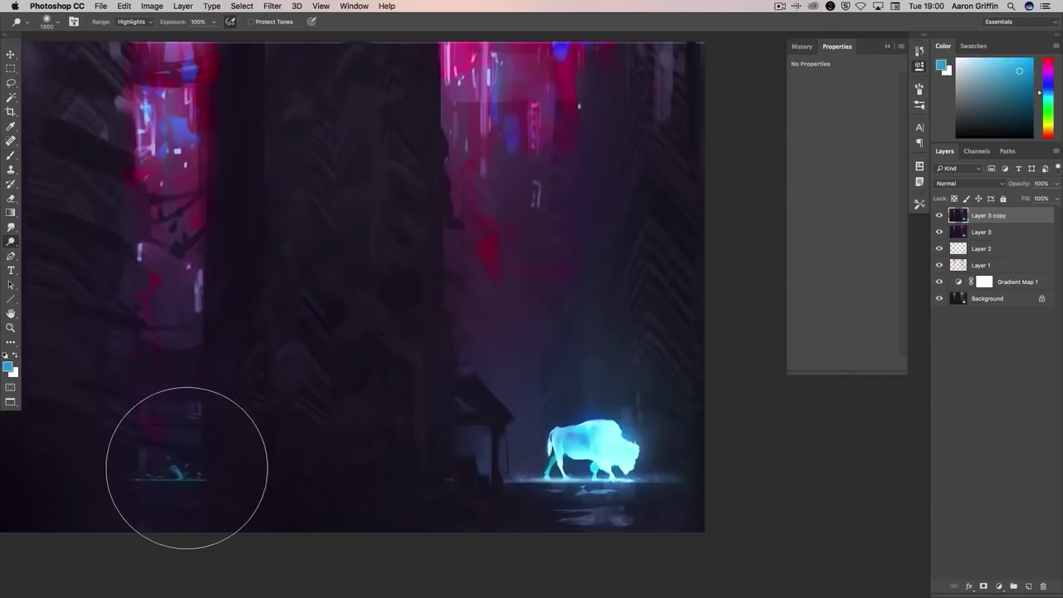
key("[")
key("[")
key("[")
key("[")
key("[")
key("[")
key("super+minus")
scroll(474, 390, "left", 5)
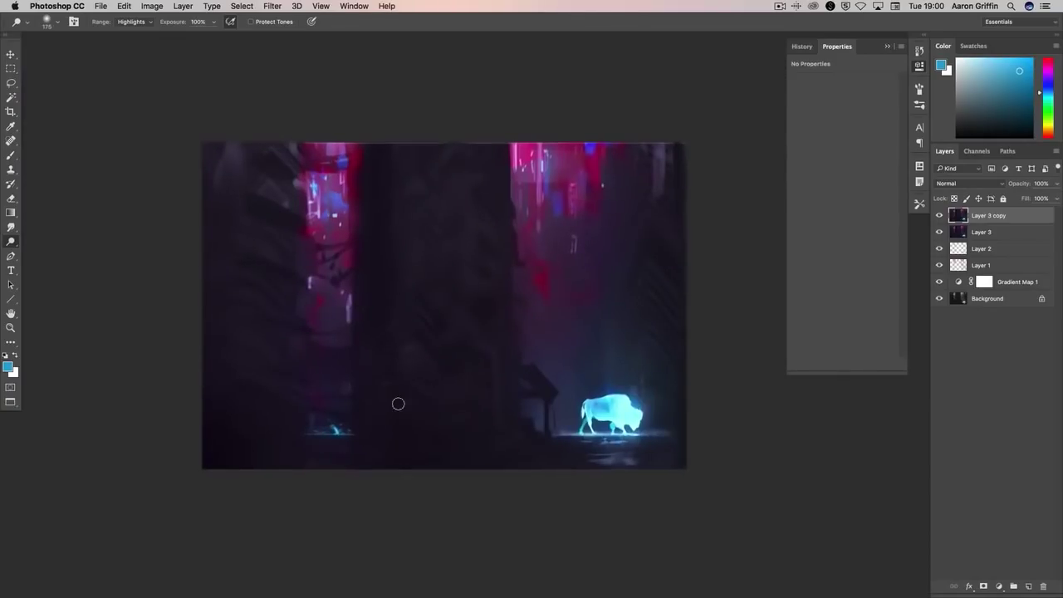
key("b")
left_click_drag(403, 355, 383, 371)
key("o")
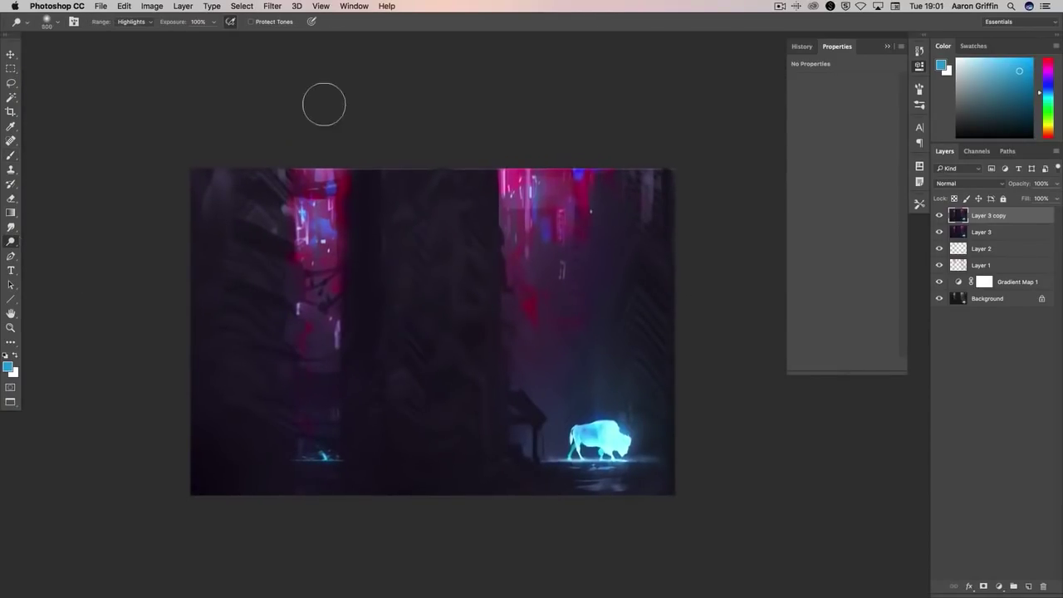
left_click_drag(321, 179, 321, 236)
left_click_drag(511, 176, 511, 215)
- Return to the Brush and pick a dark purple painting colour
key("b")
right_click(497, 221)
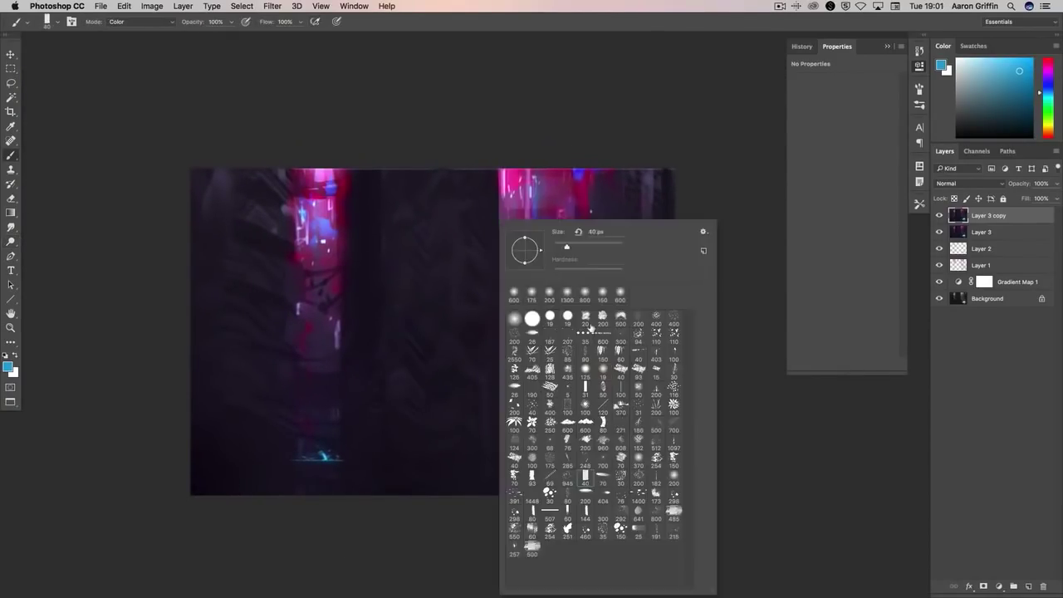
left_click(496, 194, "alt")
- Paint broad grey strokes over both central columns with a large textured brush
key("v")
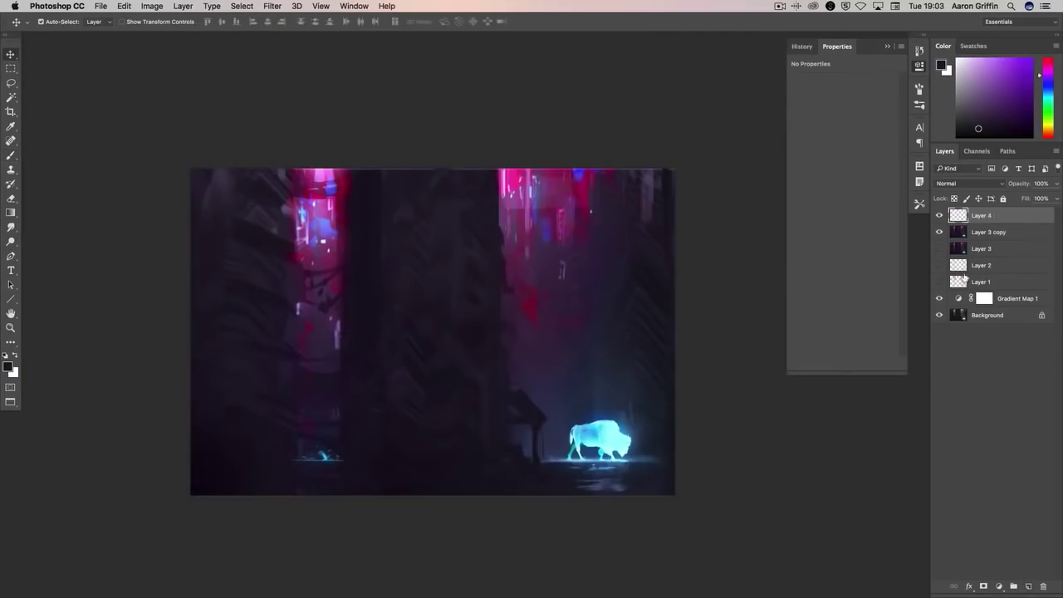
key("super+equal")
key("b")
right_click(488, 221)
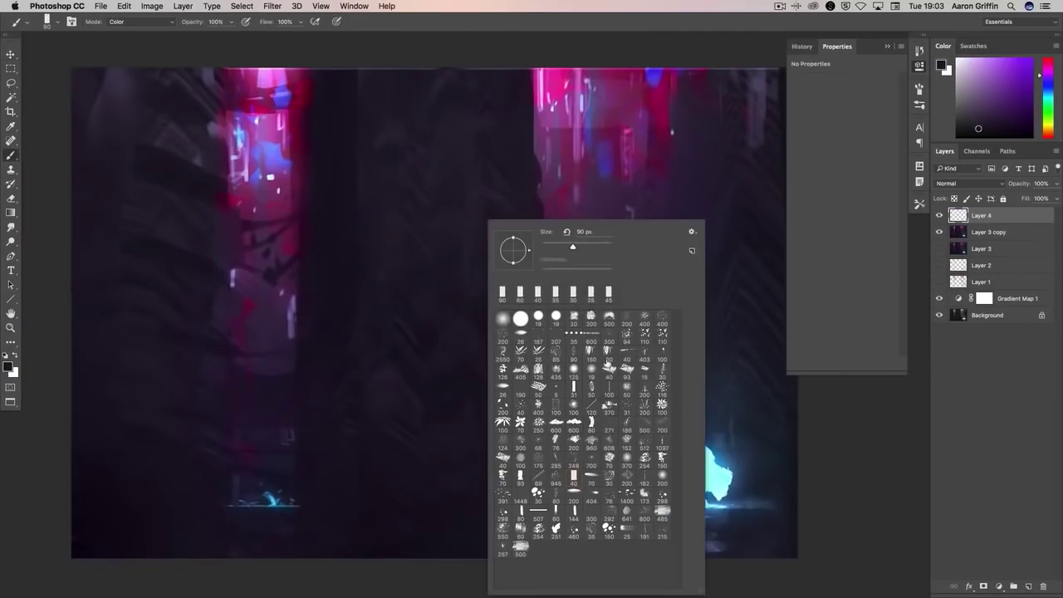
left_click(957, 88)
mouse_move(467, 200)
left_mouse_down()
mouse_move(467, 498)
mouse_move(443, 154)
mouse_move(573, 465)
left_mouse_up()
mouse_move(582, 162)
left_mouse_down()
mouse_move(531, 391)
mouse_move(383, 565)
mouse_move(581, 515)
left_mouse_up()
- Add a new layer with black strokes, merge it down, and stamp visible layers into Layer 5
left_click(1029, 586, "super")
key("d")
mouse_move(457, 249)
left_mouse_down()
mouse_move(565, 328)
mouse_move(598, 407)
mouse_move(582, 166)
left_mouse_up()
right_click(982, 216)
left_click(880, 441)
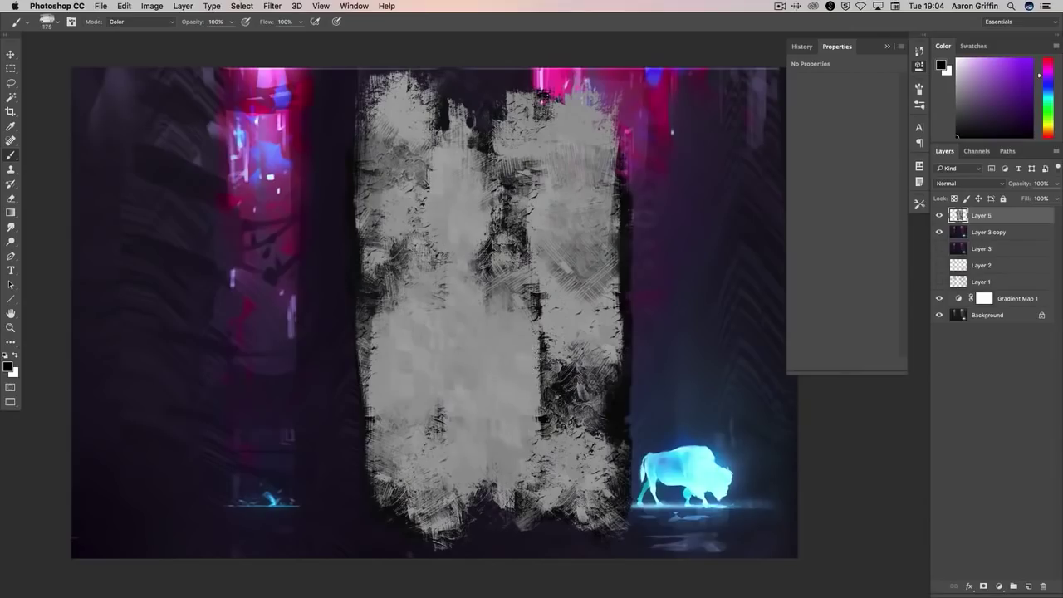
key("super+shift+e")
- Extend the grey building leftward in Normal mode and fill in the left grey column
left_click(525, 341, "alt")
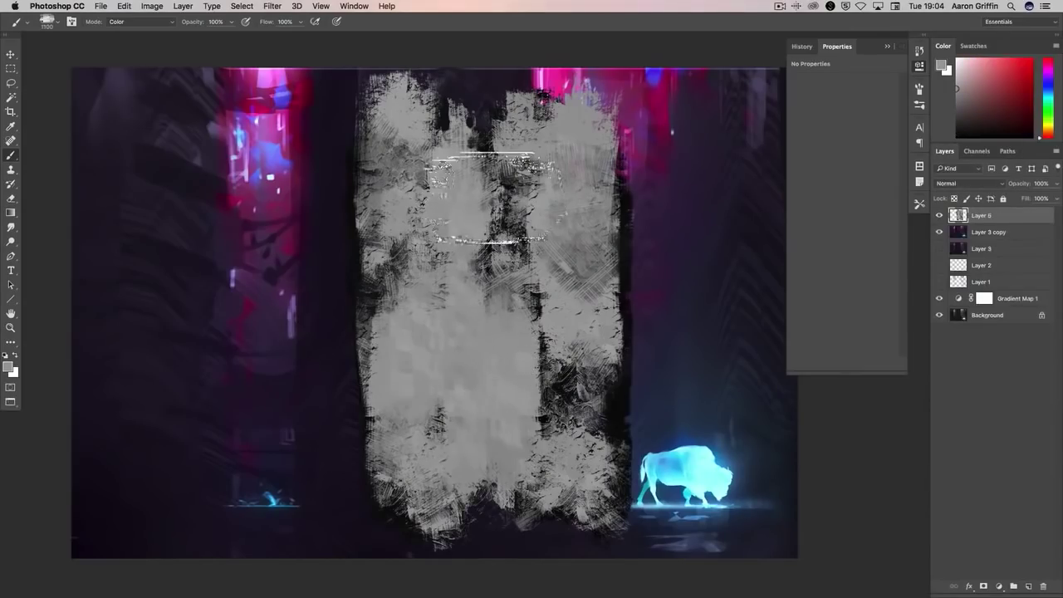
left_click(140, 21)
left_click(117, 31)
mouse_move(515, 378)
left_mouse_down()
mouse_move(432, 249)
mouse_move(340, 50)
left_mouse_up()
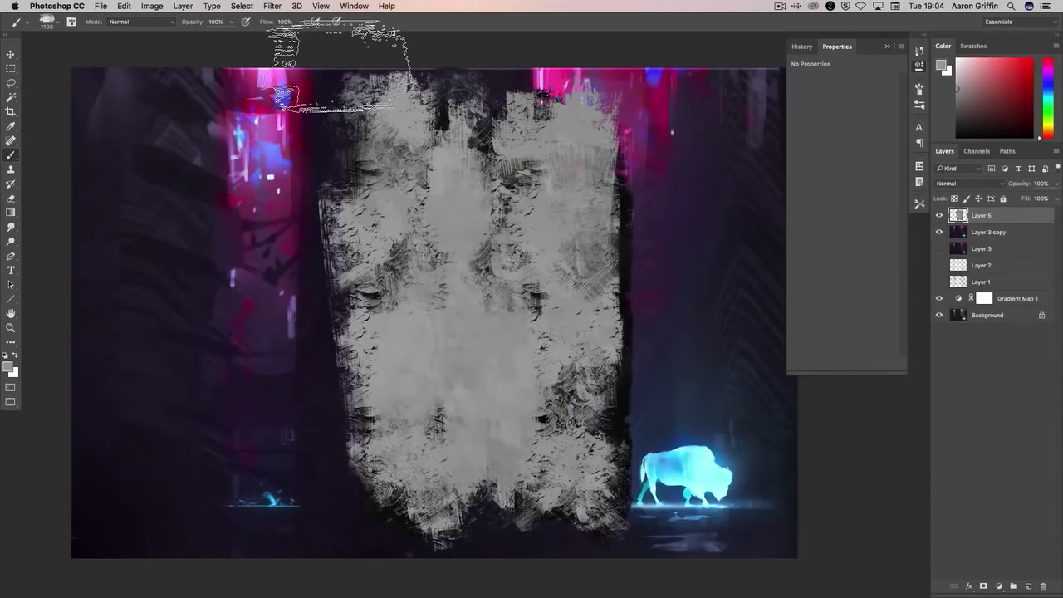
key("bracketleft")
key("bracketleft")
mouse_move(390, 216)
left_mouse_down()
mouse_move(382, 332)
mouse_move(382, 166)
left_mouse_up()
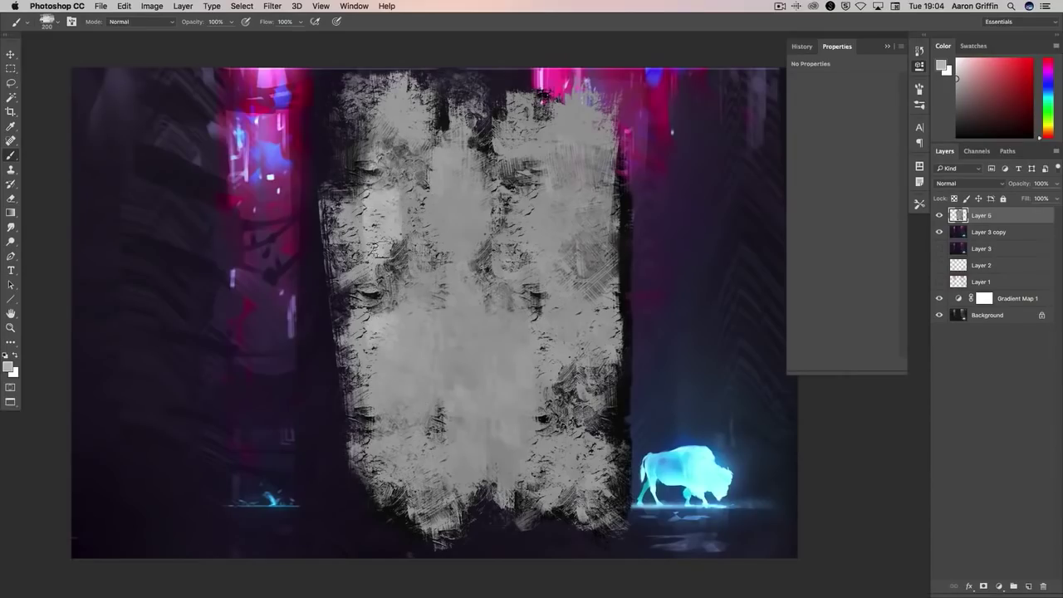
left_click(387, 274, "alt")
left_click_drag(387, 249, 374, 199)
key("l")
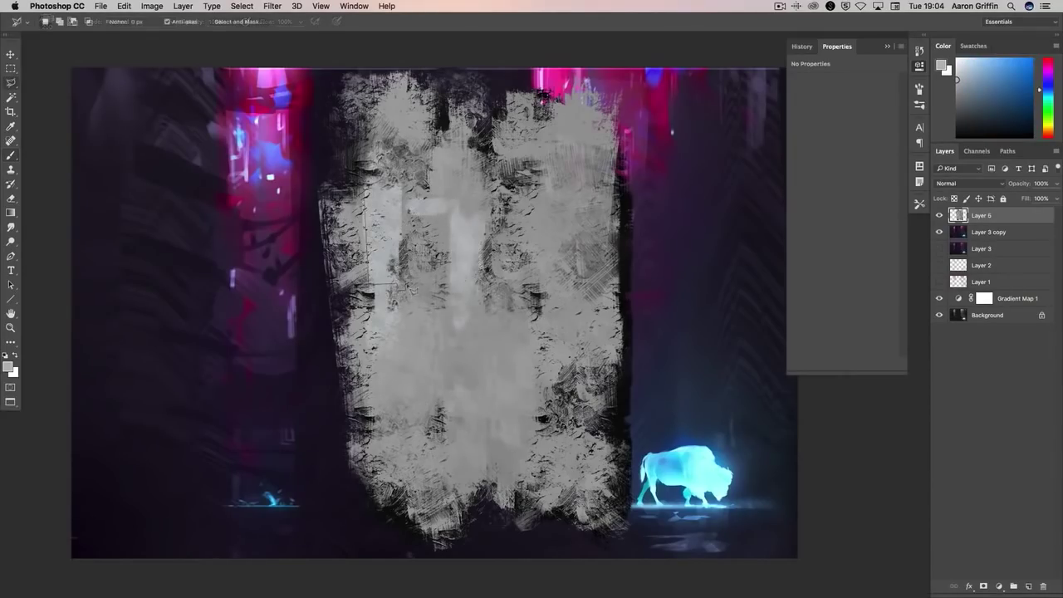
- Lasso a block shape, paint its inner edges black, then deselect
left_click_drag(463, 154, 339, 187)
key("b")
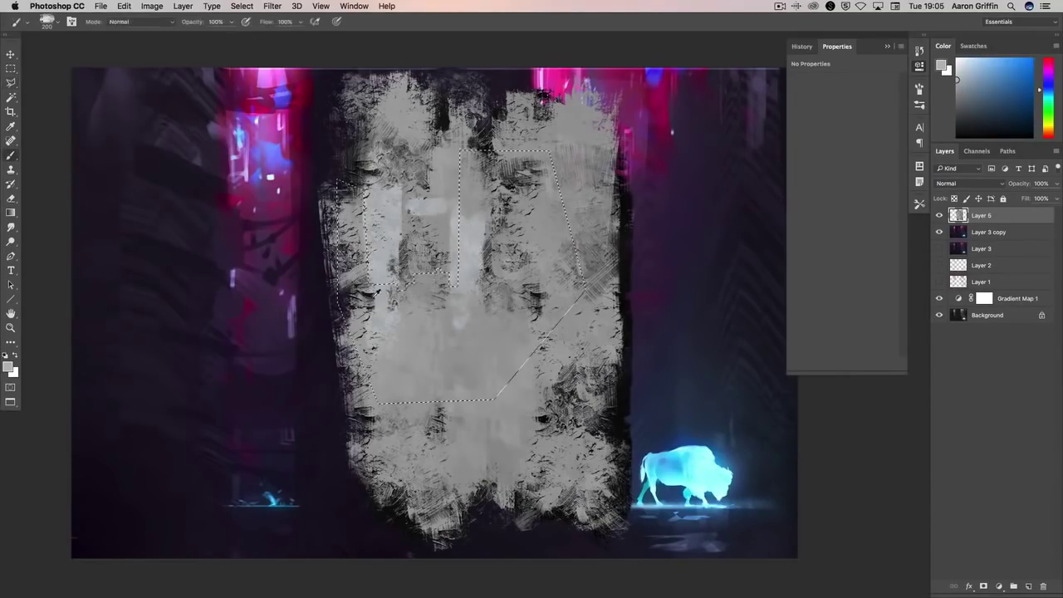
key("d")
mouse_move(449, 241)
left_mouse_down()
mouse_move(415, 282)
mouse_move(374, 216)
left_mouse_up()
left_click_drag(391, 266, 449, 316)
key("super+d")
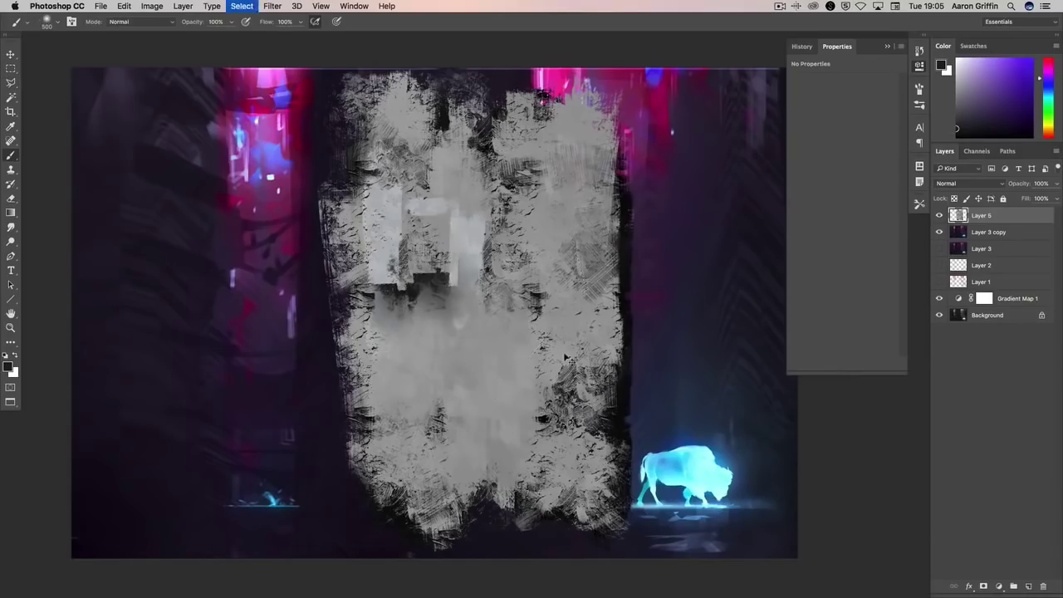
- Paint dark shading below the block, a dark window-box frame, and a vertical drip
key("bracketright")
key("bracketright")
left_click(440, 258, "alt")
left_click_drag(416, 241, 424, 291)
key("bracketleft")
key("bracketleft")
key("bracketleft")
key("bracketleft")
key("bracketleft")
key("bracketleft")
key("bracketleft")
key("bracketleft")
key("bracketleft")
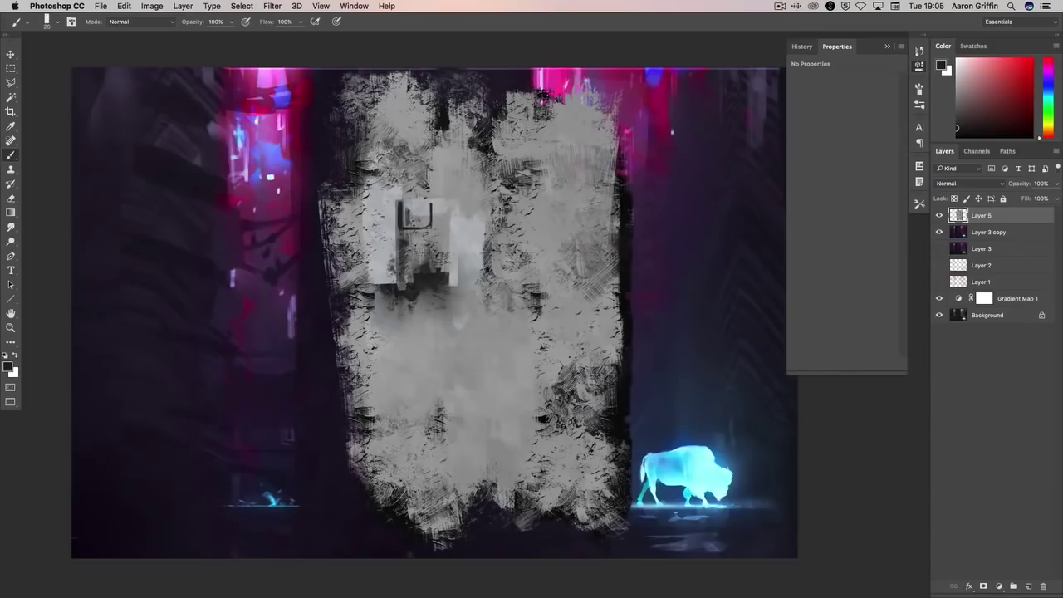
left_click(415, 216, "alt")
left_click(415, 216, "alt")
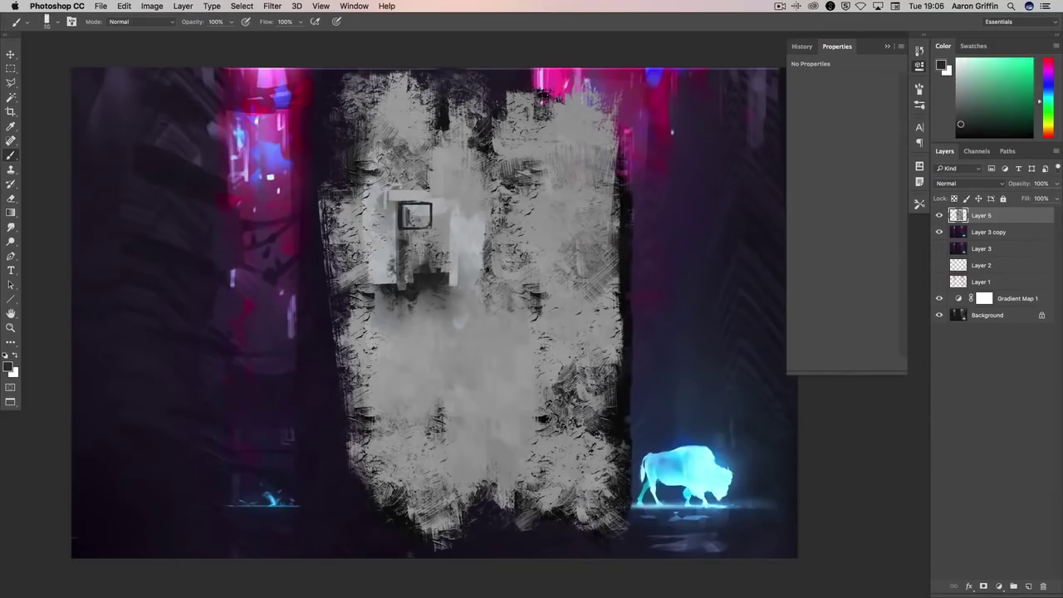
left_click(415, 216, "alt")
left_click_drag(415, 216, 408, 201)
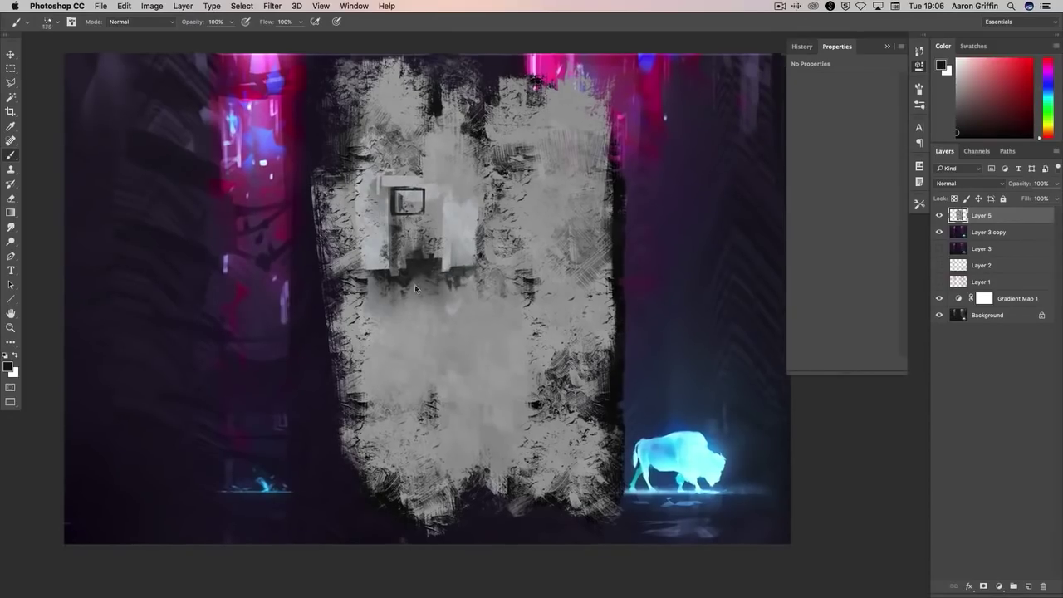
left_click_drag(416, 288, 393, 280)
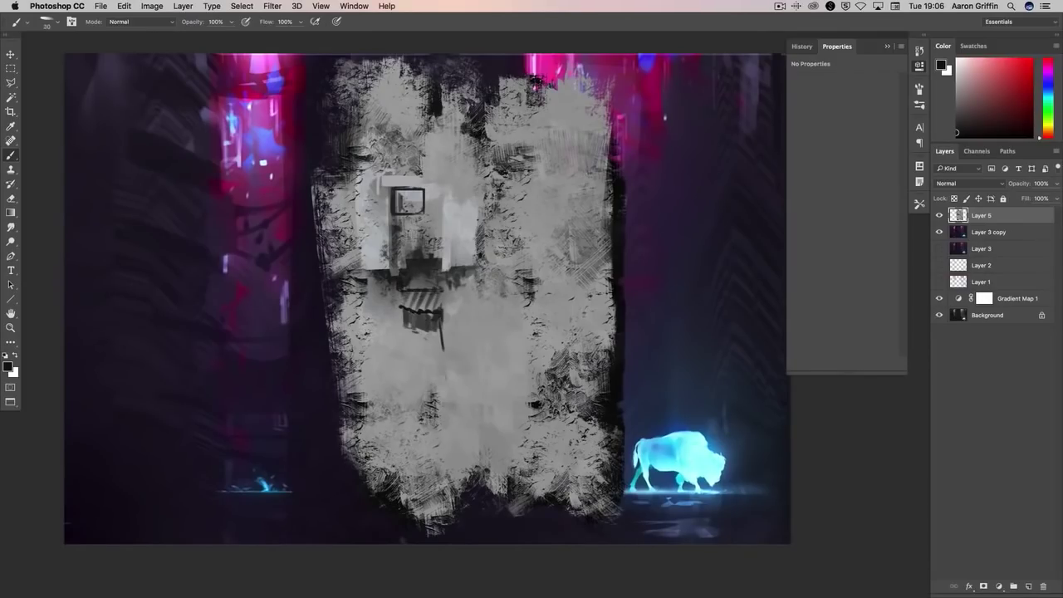
mouse_move(415, 404)
left_mouse_down()
mouse_move(432, 404)
mouse_move(432, 457)
left_mouse_up()
- Add dark strokes beside the striped awning and a light stroke above the window box
left_click(425, 329, "alt")
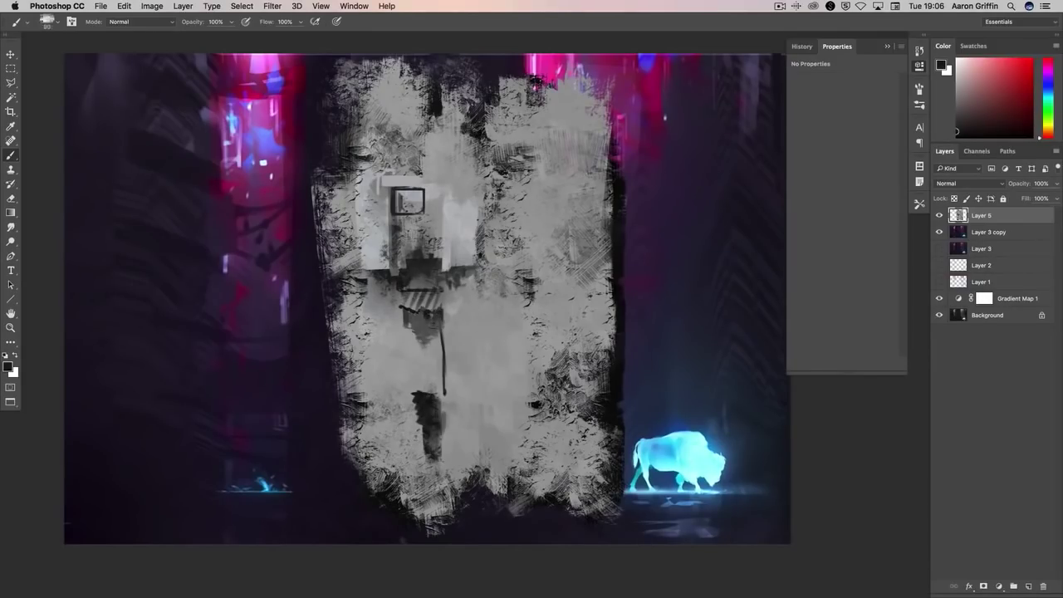
left_click(391, 331, "alt")
mouse_move(385, 274)
left_mouse_down()
mouse_move(391, 331)
mouse_move(431, 360)
left_mouse_up()
left_click(415, 357, "alt")
left_click(445, 356, "alt")
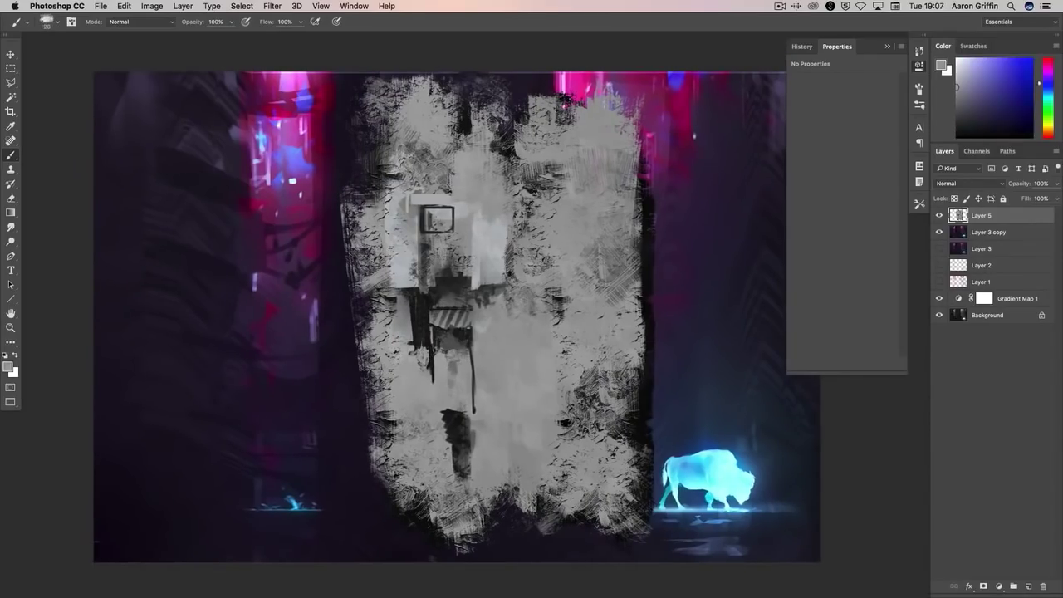
left_click(409, 186, "alt")
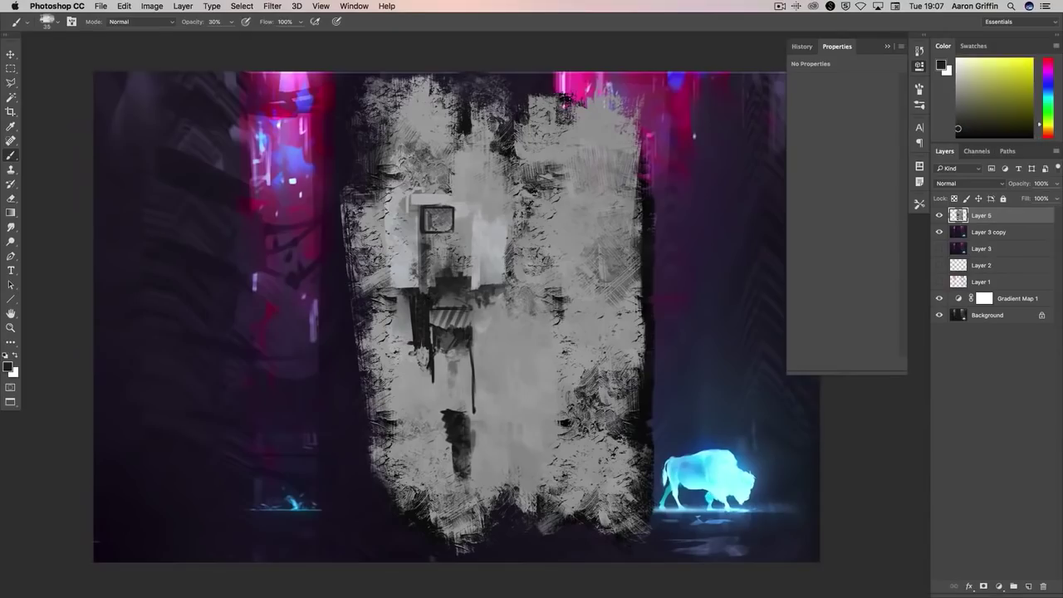
key("l")
key("b")
left_click(422, 304, "alt")
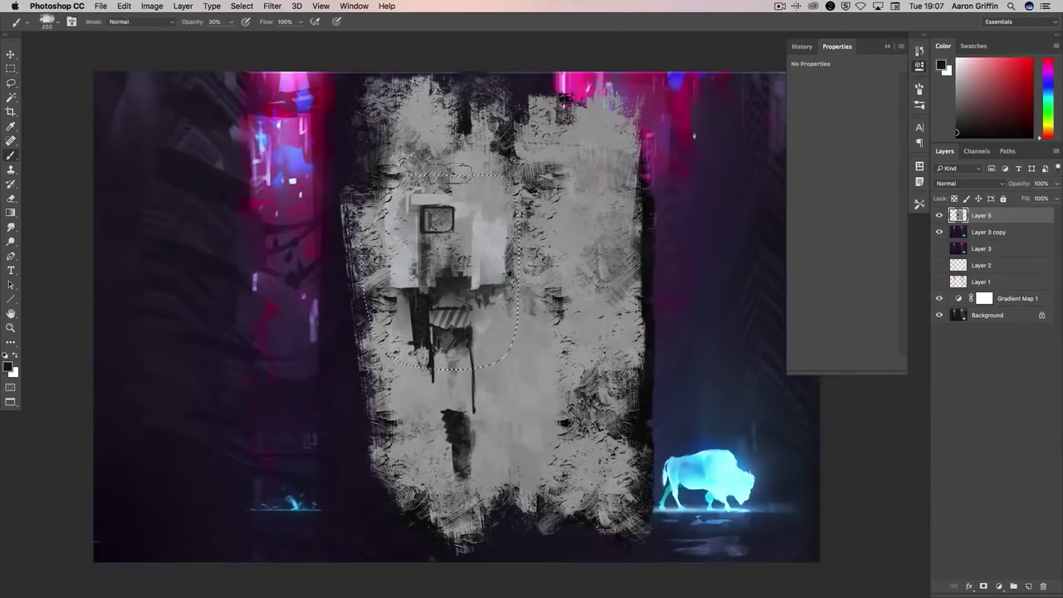
left_click_drag(440, 176, 491, 178)
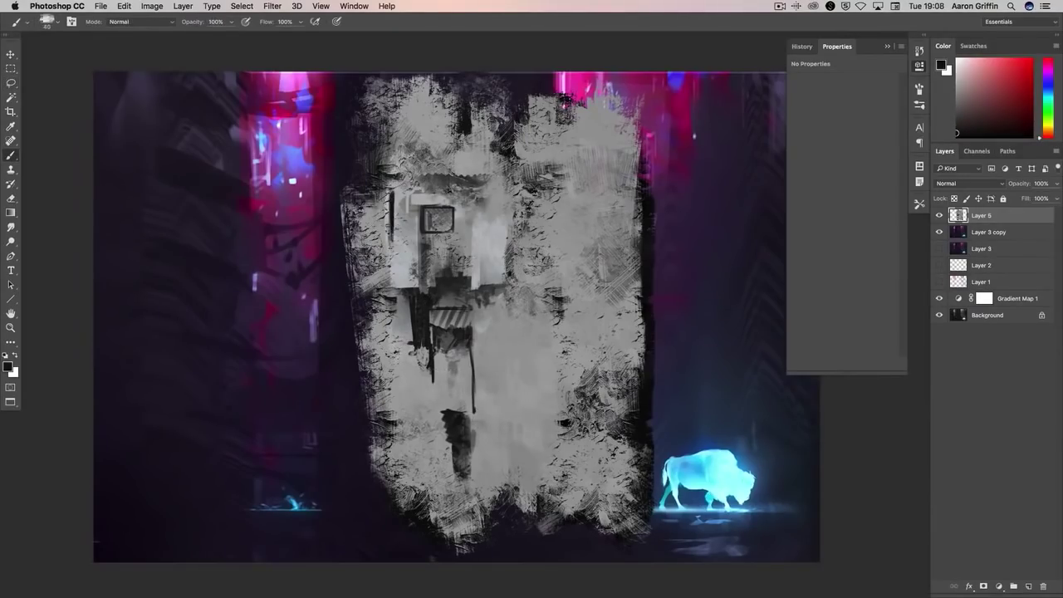
left_click(430, 318, "alt")
left_click_drag(489, 361, 455, 330)
- Paint dark grey strokes across the building's middle with a larger brush, then sample light grey
right_click(455, 330)
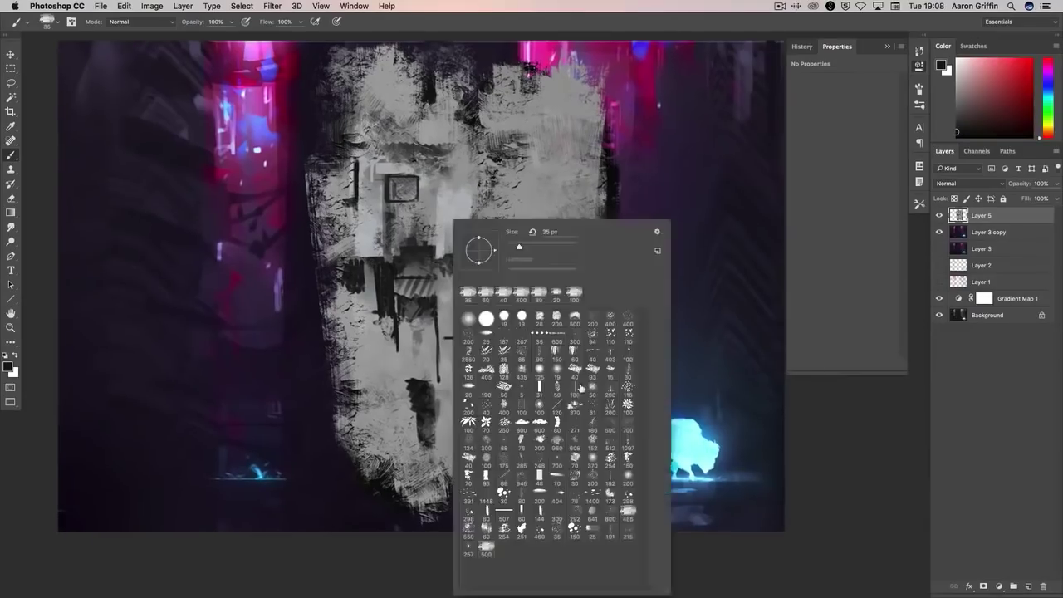
double_click(482, 307)
left_click_drag(457, 274, 462, 341)
left_click_drag(378, 287, 384, 382)
left_click_drag(457, 336, 465, 378)
left_click(496, 286, "alt")
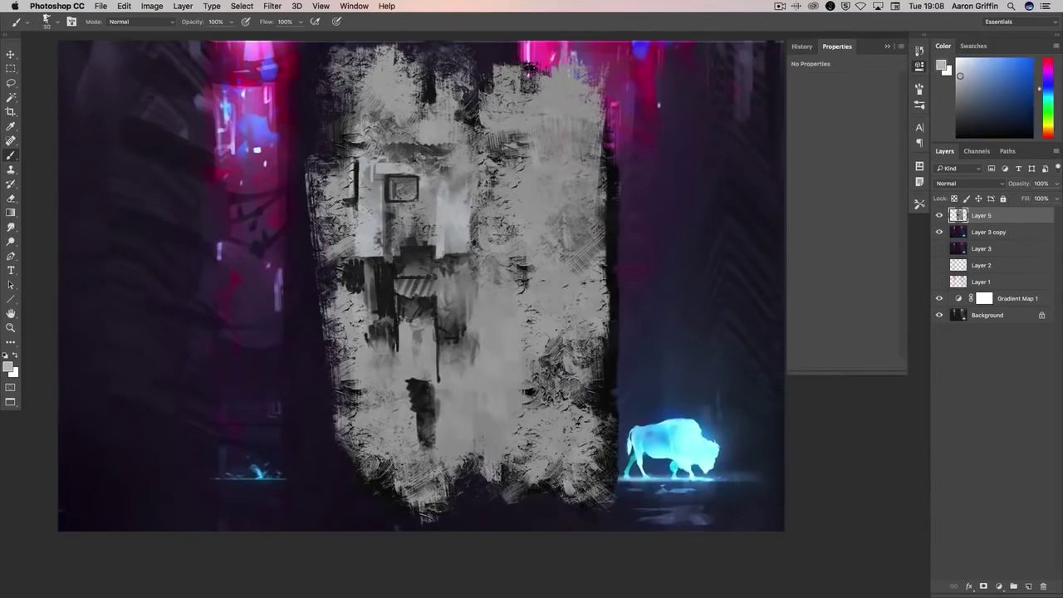
left_click(462, 199, "alt")
- Clone the left window-and-awning structure onto the building's right side and dab light paint over it
key("s")
left_click(379, 249, "alt")
mouse_move(531, 208)
left_mouse_down()
mouse_move(508, 248)
mouse_move(549, 245)
mouse_move(560, 197)
mouse_move(497, 218)
left_mouse_up()
key("b")
left_click(509, 247, "alt")
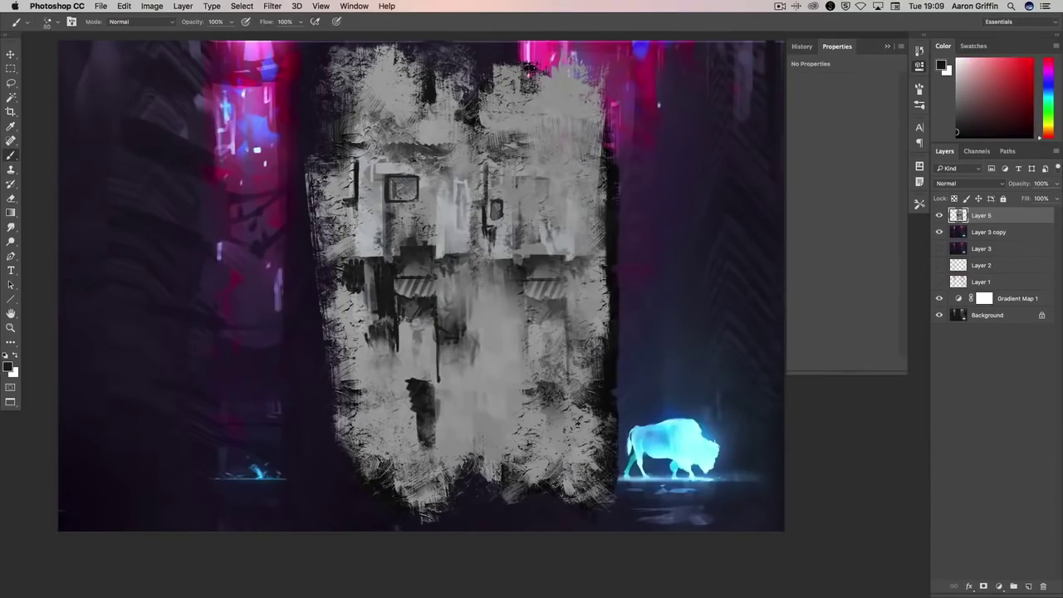
- Burn a selected strip down the building centre darker, then sample a light grey
key("m")
mouse_move(455, 148)
left_mouse_down()
mouse_move(484, 455)
mouse_move(457, 157)
left_mouse_up()
key("o")
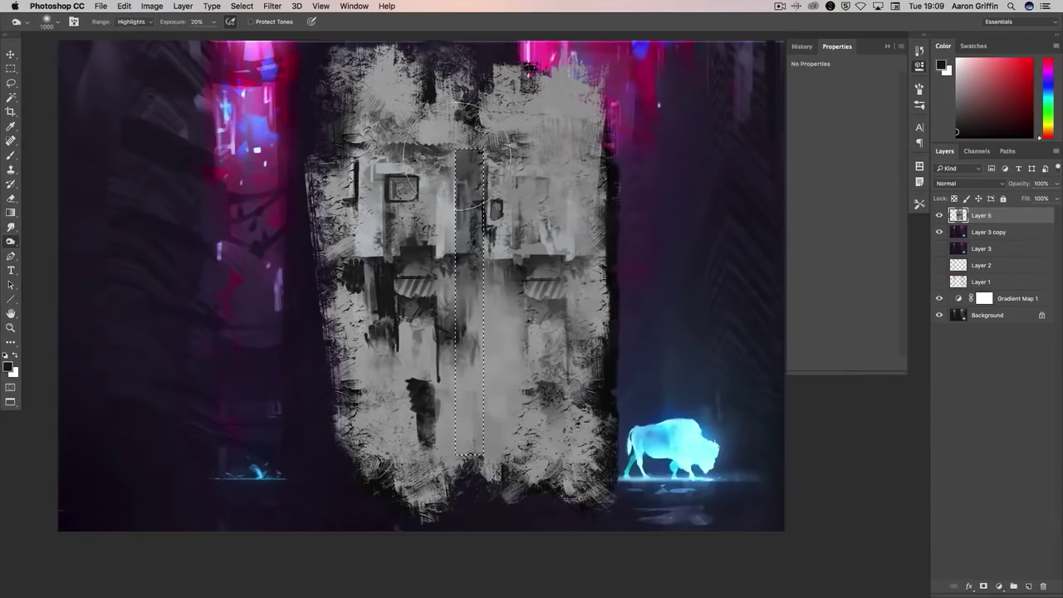
key("ctrl+d")
key("b")
left_click(568, 315, "alt")
- Paint a light vertical stroke down the building with a different brush
right_click(409, 157)
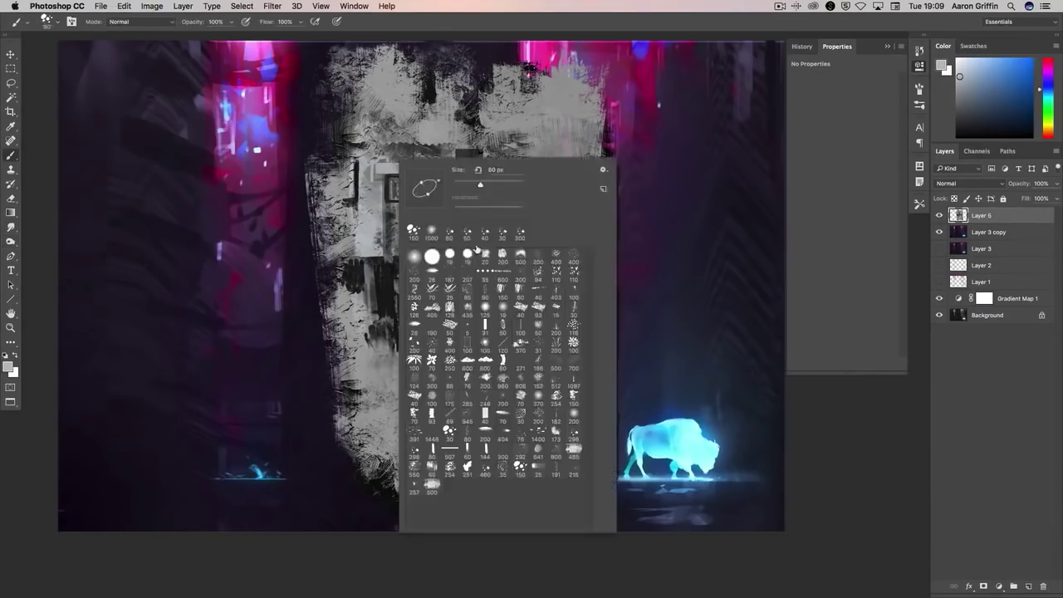
left_click(477, 250)
left_click_drag(477, 249, 442, 231)
left_click(432, 166, "alt")
right_click(429, 161)
left_click(448, 259)
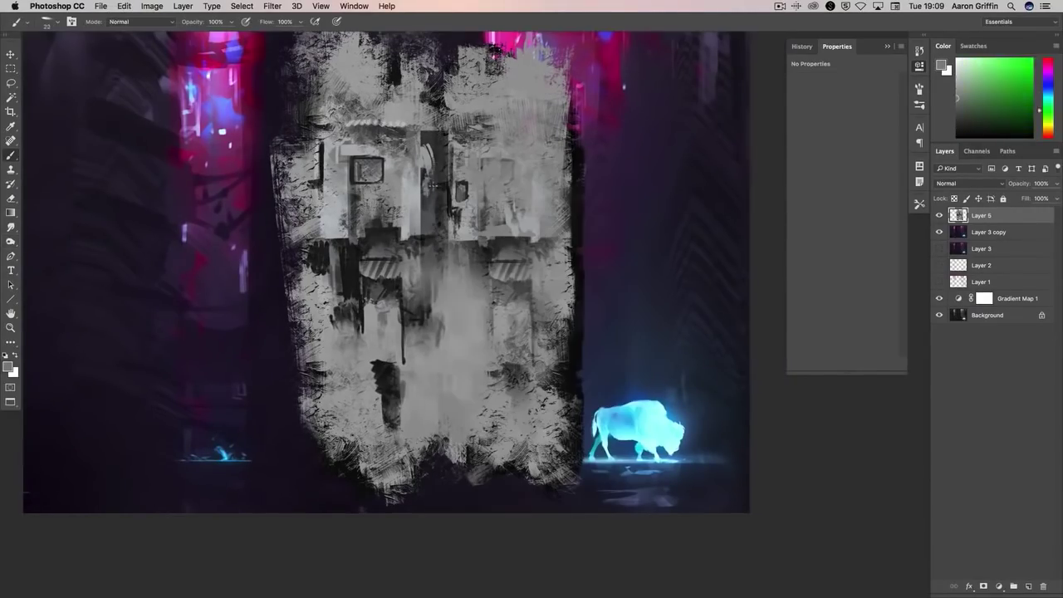
left_click_drag(427, 324, 426, 131)
- Select a small doorway area with the marquee and paint it black
key("m")
left_click_drag(453, 261, 484, 331)
key("b")
key("d")
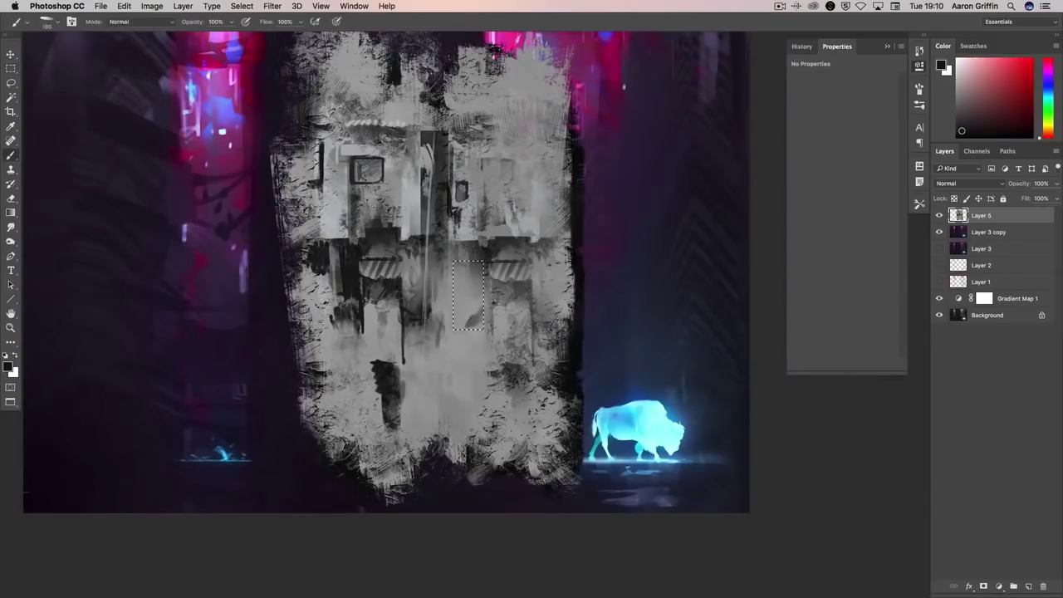
right_click(454, 217)
left_click(490, 299)
left_click_drag(461, 274, 475, 324)
right_click(465, 218)
left_click(503, 299)
key("ctrl+d")
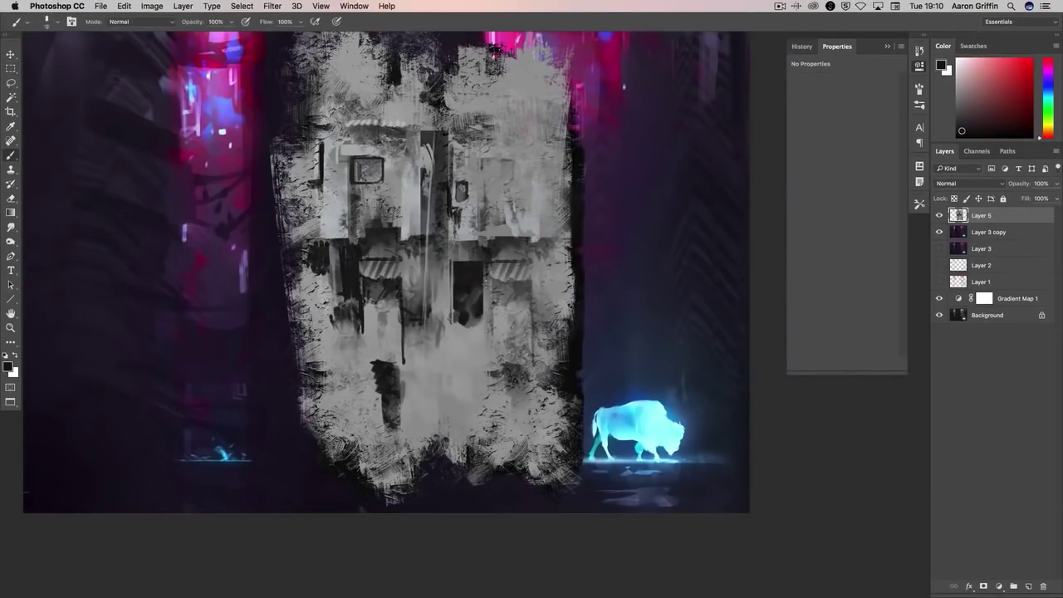
- Darken a lassoed area across the lower building with a brush
right_click(465, 218)
left_click(482, 311)
key("l")
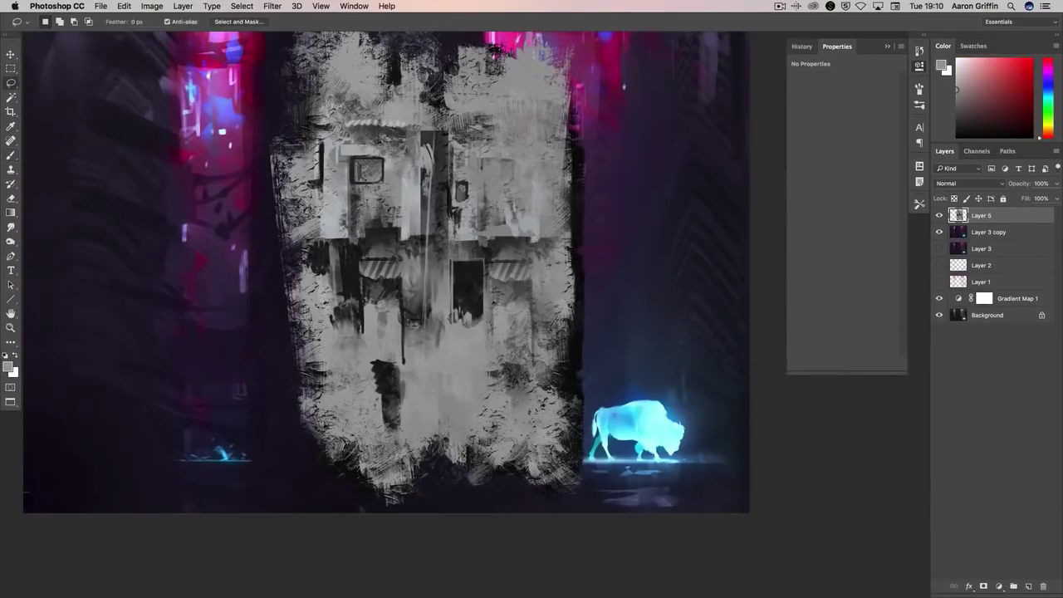
key("b")
right_click(522, 184)
left_click(539, 279)
left_click_drag(431, 333, 548, 307)
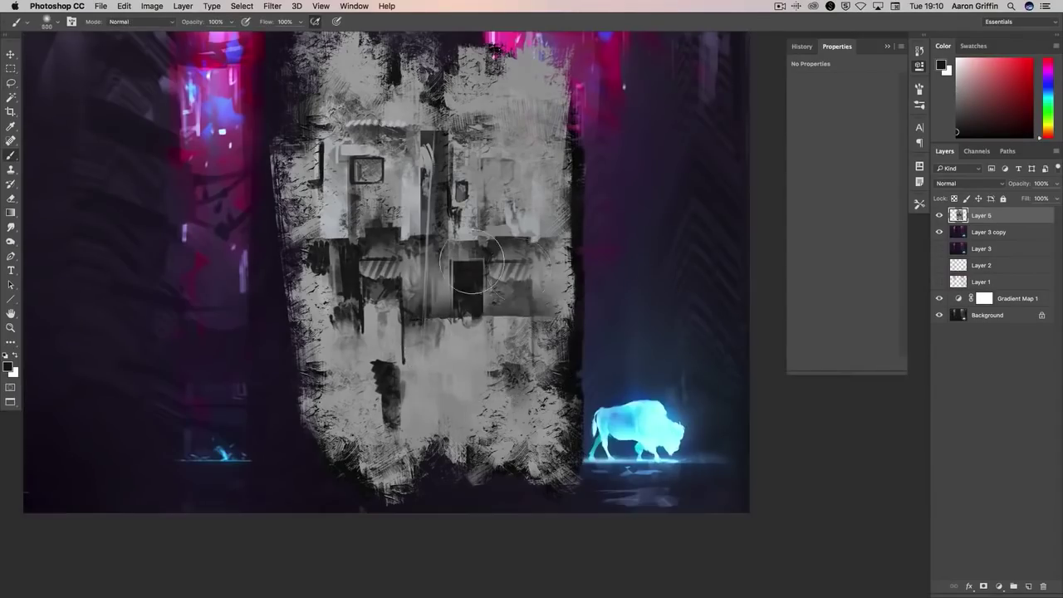
right_click(499, 218)
left_click(515, 311)
key("ctrl+d")
- Paint corrugated texture on the upper right block and brighten the upper building's highlights
left_click_drag(461, 143, 480, 241)
mouse_move(495, 146)
left_mouse_down()
mouse_move(496, 240)
mouse_move(528, 238)
left_mouse_up()
left_click_drag(498, 49, 516, 125)
left_click_drag(357, 83, 440, 141)
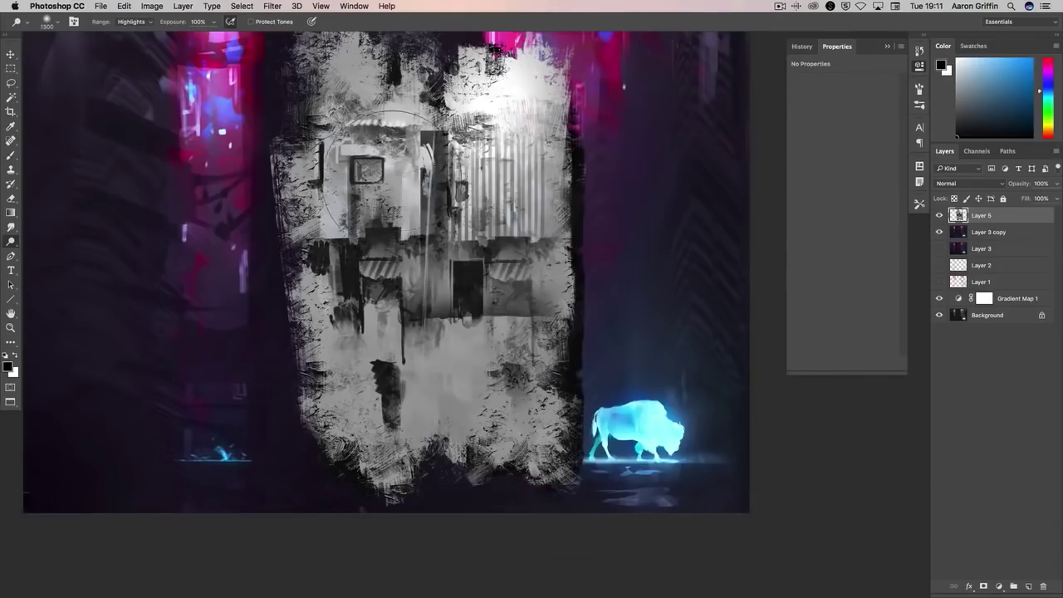
- Add a thin light vertical stroke on the lower building and a dark corrugated patch lower right
key("x")
left_click_drag(405, 279, 407, 334)
key("x")
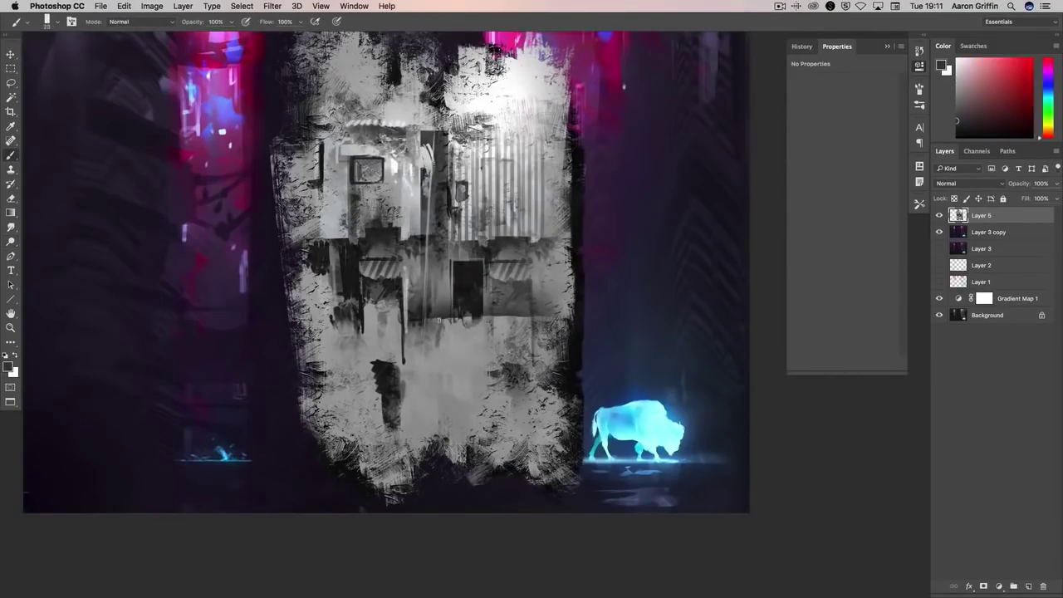
left_click(533, 369)
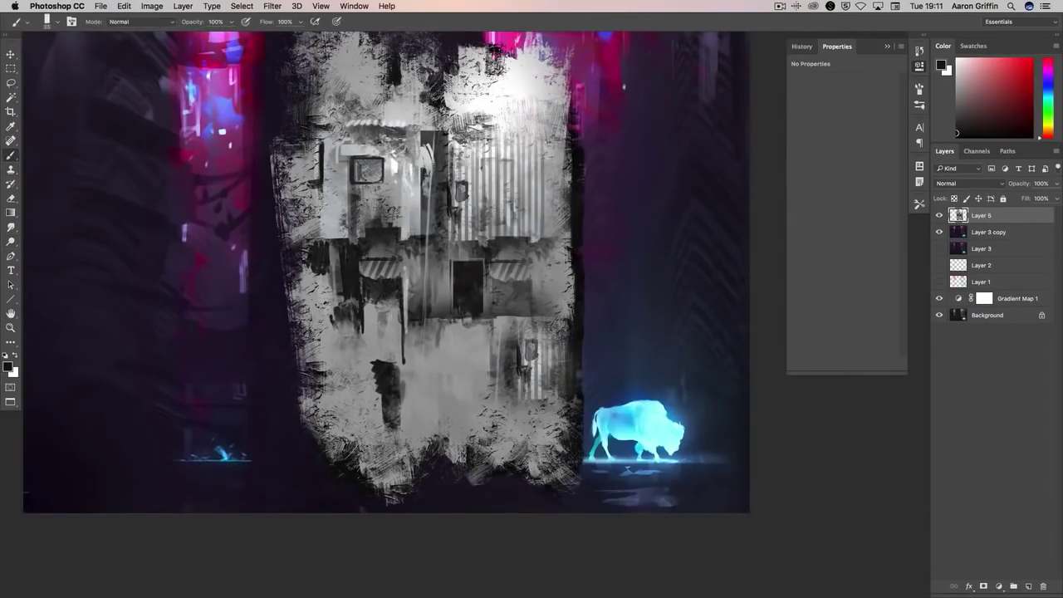
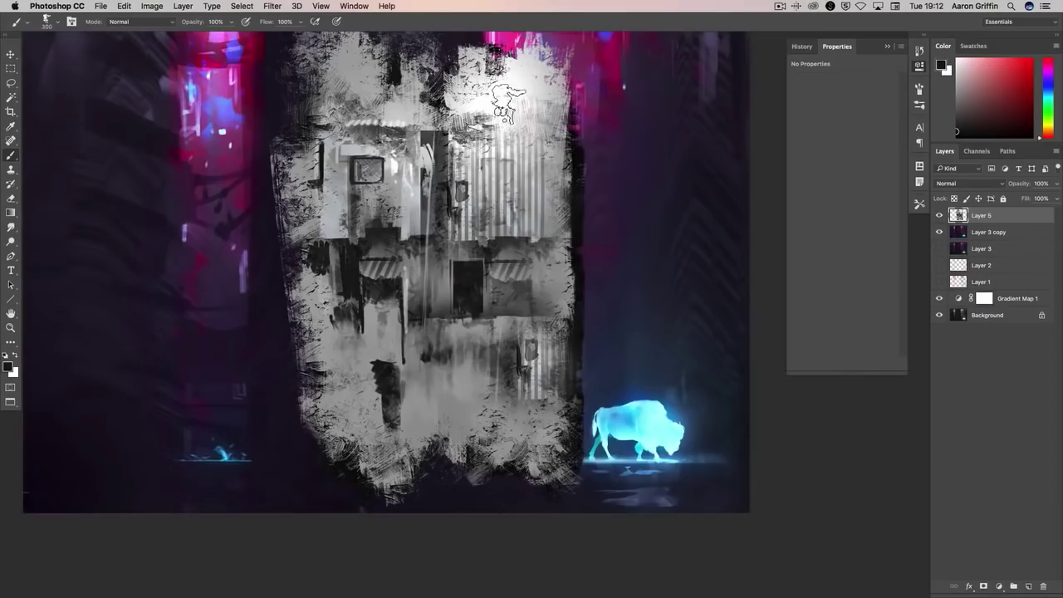
- Paint dark drips and strokes across the top of Layer 5 inside lasso selections
key("l")
key("b")
mouse_move(512, 141)
left_mouse_down()
mouse_move(544, 139)
mouse_move(477, 137)
mouse_move(550, 233)
left_mouse_up()
key("l")
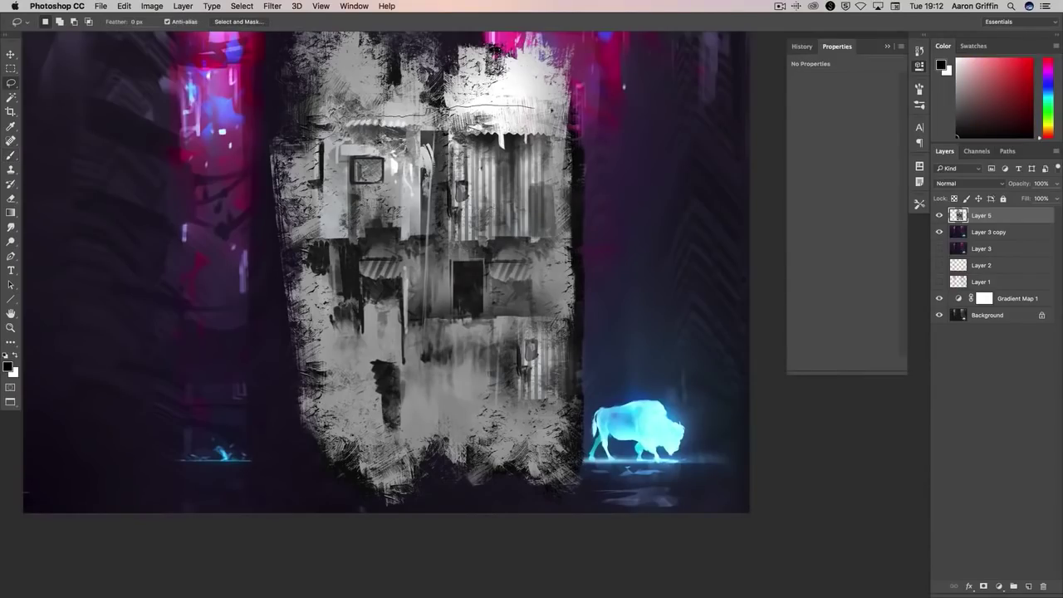
mouse_move(619, 100)
left_mouse_down()
mouse_move(282, 54)
mouse_move(618, 100)
left_mouse_up()
key("b")
mouse_move(490, 124)
left_mouse_down()
mouse_move(540, 92)
mouse_move(349, 108)
left_mouse_up()
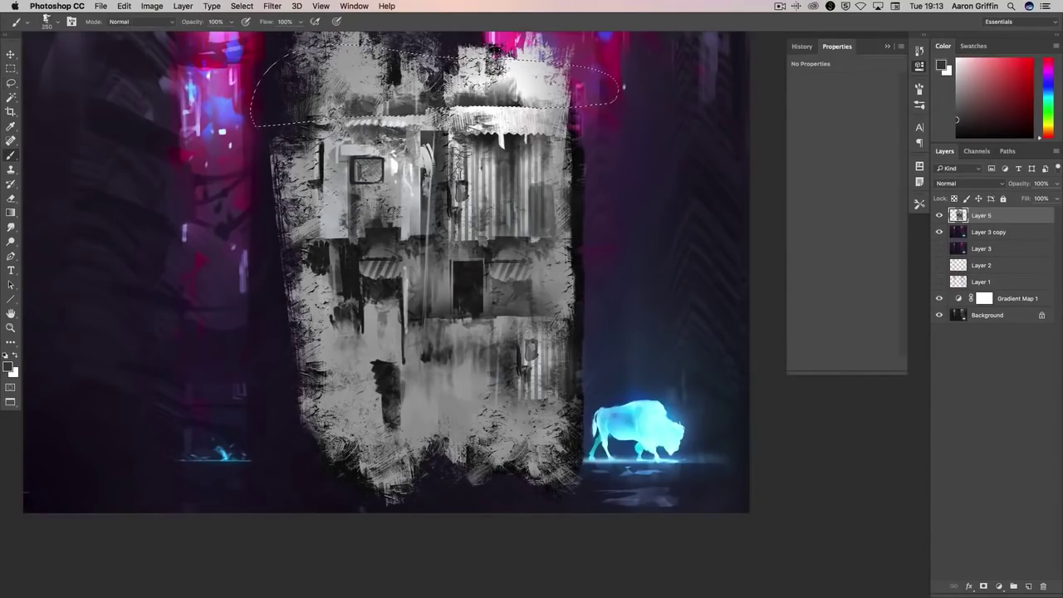
left_click_drag(565, 83, 299, 87)
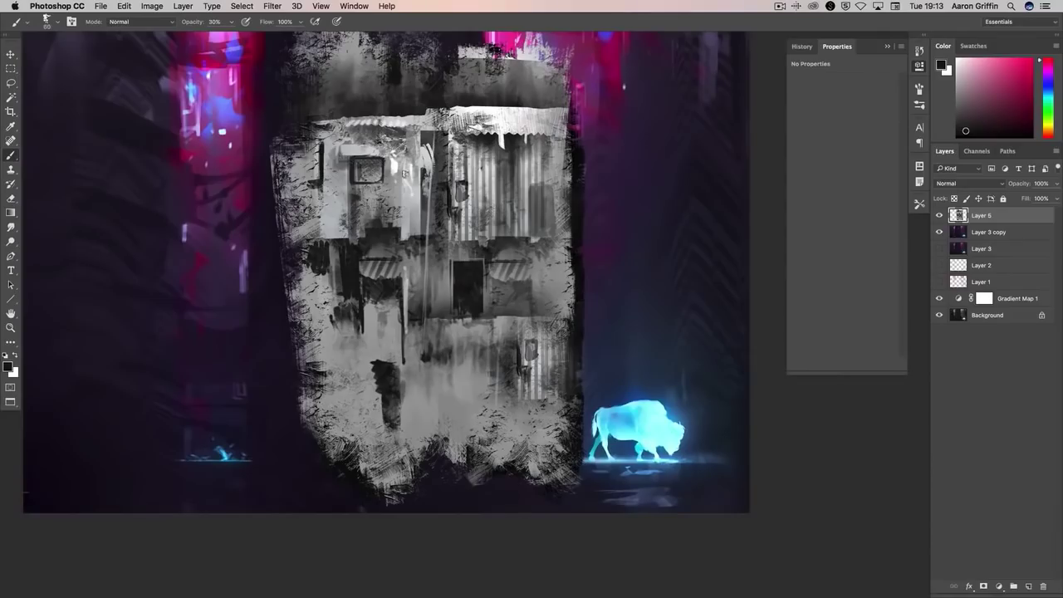
- Duplicate Layer 5 and set the copy's blend mode to Overlay
key("x")
key("ctrl+j")
left_click(968, 183)
- Hide Layer 5 and reshape the Overlay copy with a Perspective transform
left_click(963, 323)
key("ctrl+minus")
key("v")
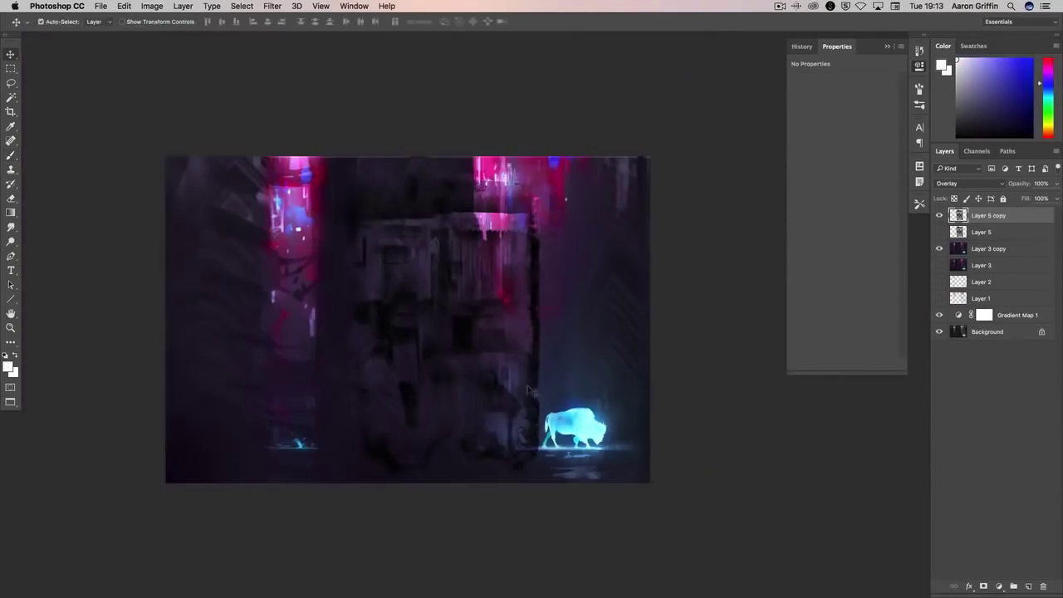
key("ctrl+t")
right_click(363, 268)
left_click(415, 328)
left_click_drag(308, 130, 308, 91)
left_click_drag(553, 318, 491, 352)
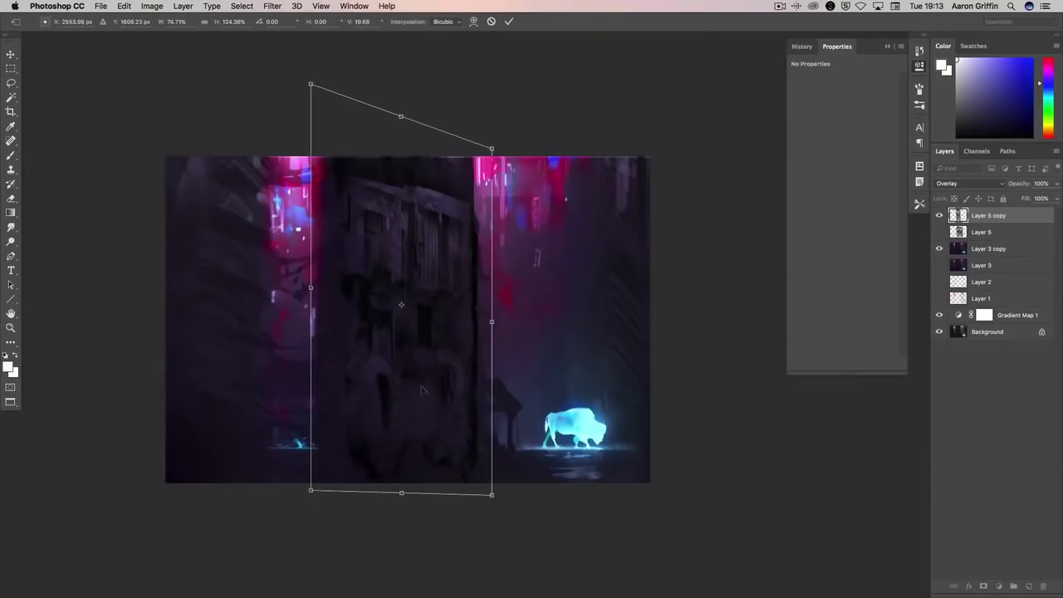
left_click_drag(490, 503, 485, 501)
left_click_drag(401, 500, 408, 395)
left_click_drag(493, 395, 502, 445)
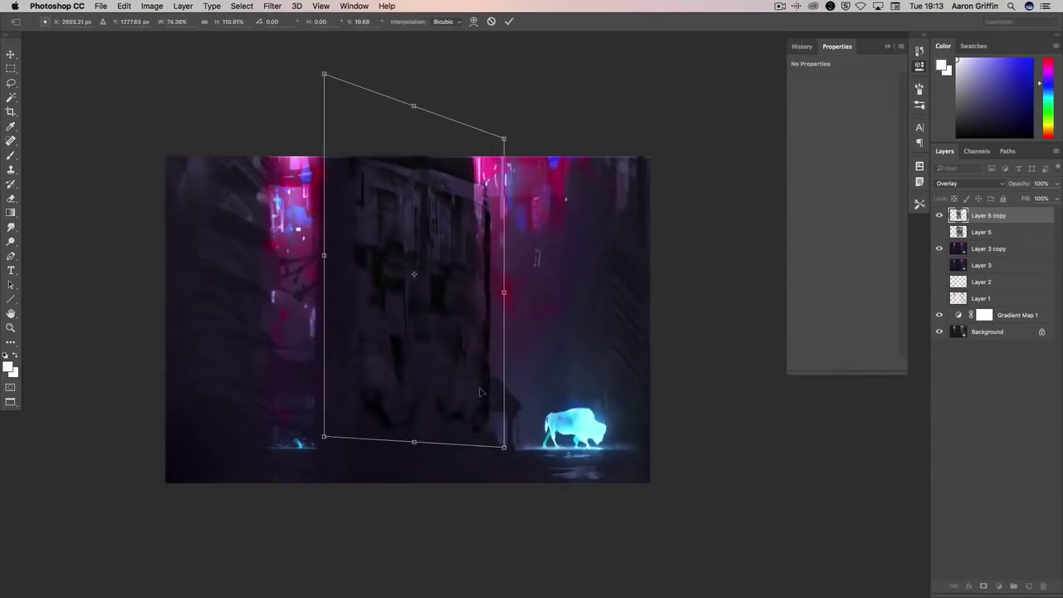
left_click_drag(469, 370, 466, 382)
key("Return")
- Set up the Eraser brush, then duplicate the overlay layer and move the copy left
key("o")
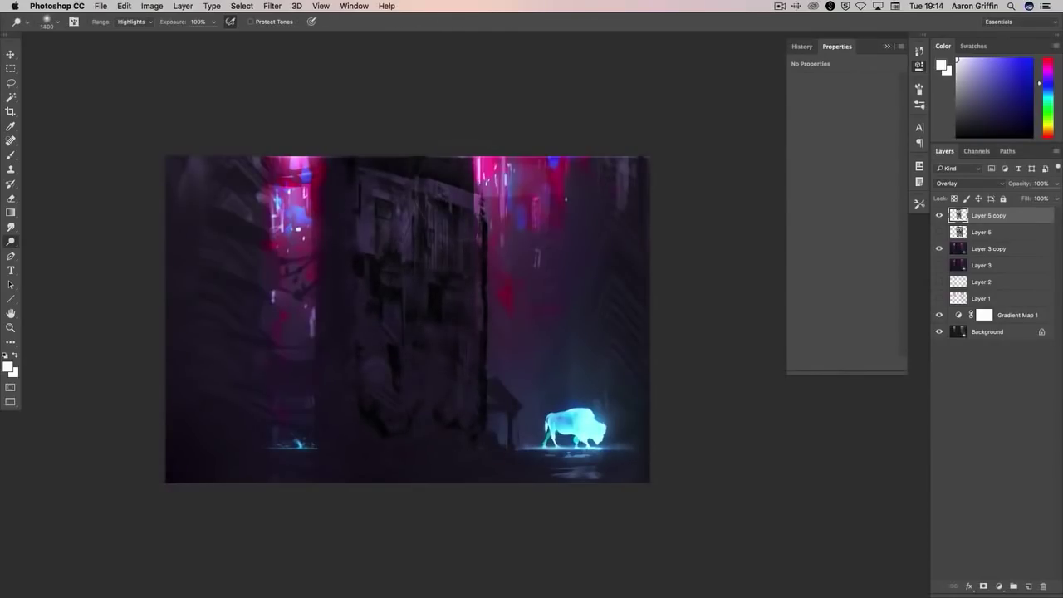
key("e")
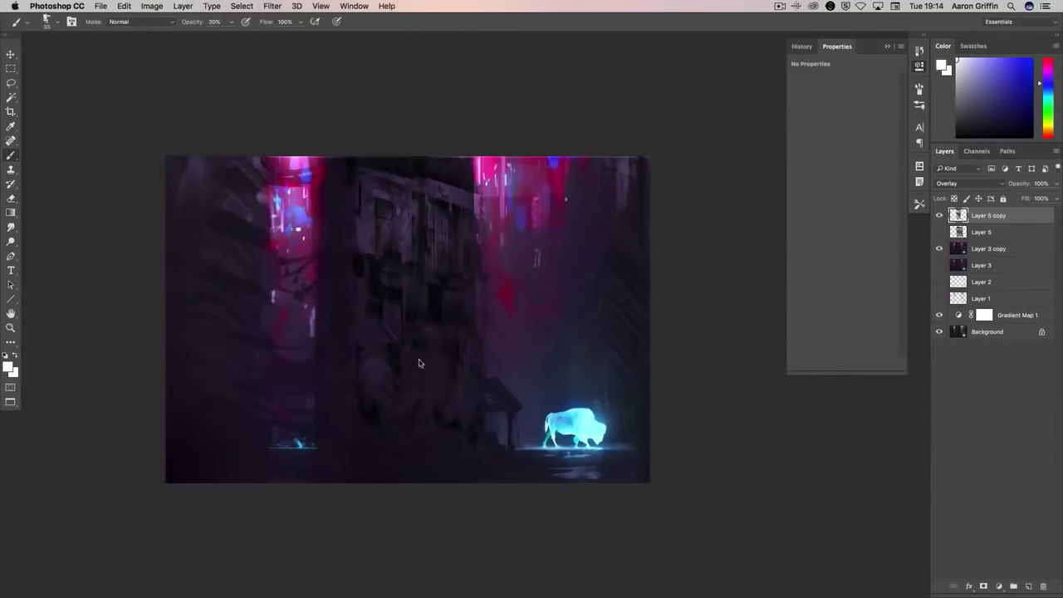
right_click(380, 265)
key("Escape")
key("x")
key("ctrl+j")
key("v")
left_click_drag(348, 283, 397, 295)
- Flip the copy horizontally and skew it onto the left building
key("ctrl+t")
right_click(397, 270)
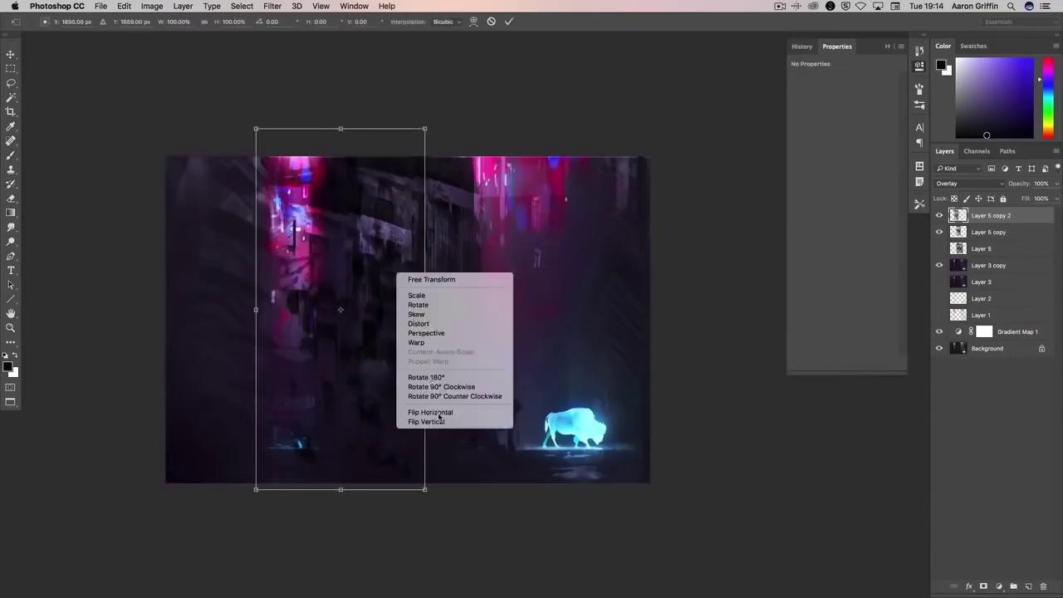
left_click(441, 408)
left_click_drag(423, 108, 385, 393)
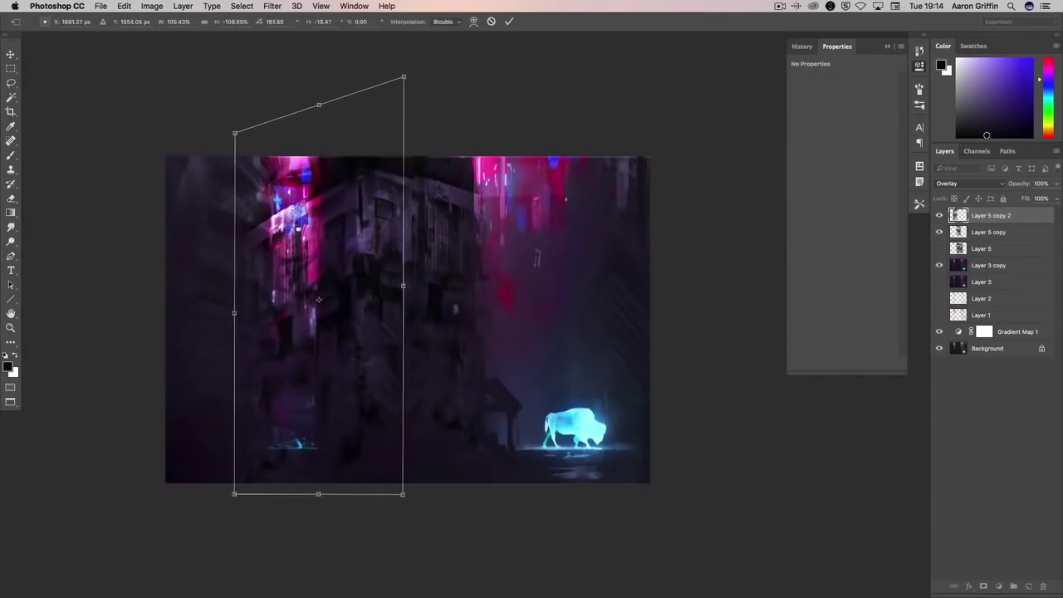
key("Return")
- Erase the copy's edges and merge both building overlay layers
key("e")
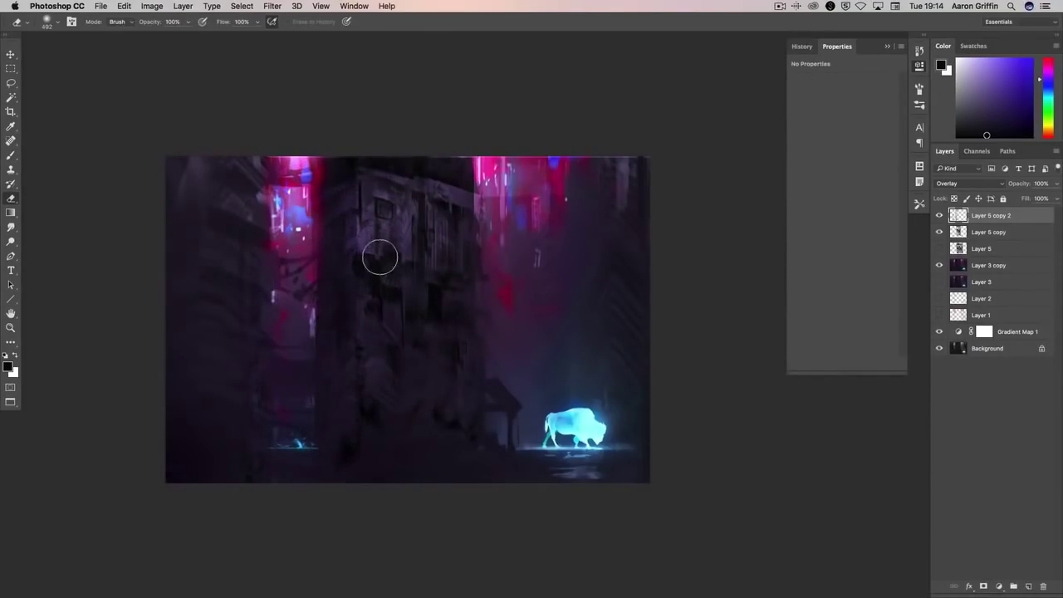
left_click(993, 236, "shift")
key("ctrl+e")
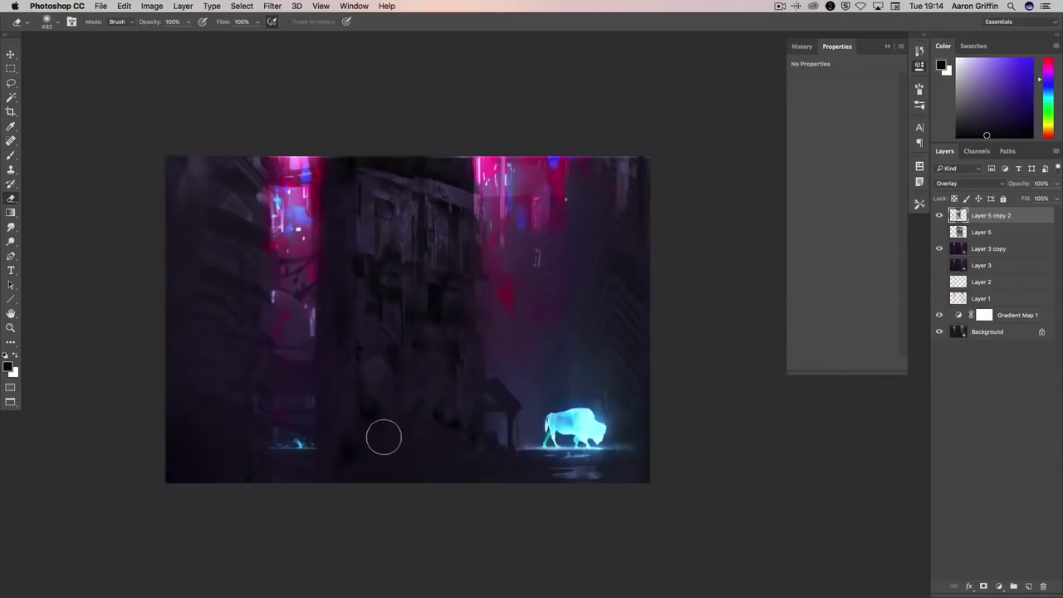
- Create a new layer, sample dark and pinkish purples, and choose a 300-pixel brush
key("b")
key("ctrl+shift+alt+n")
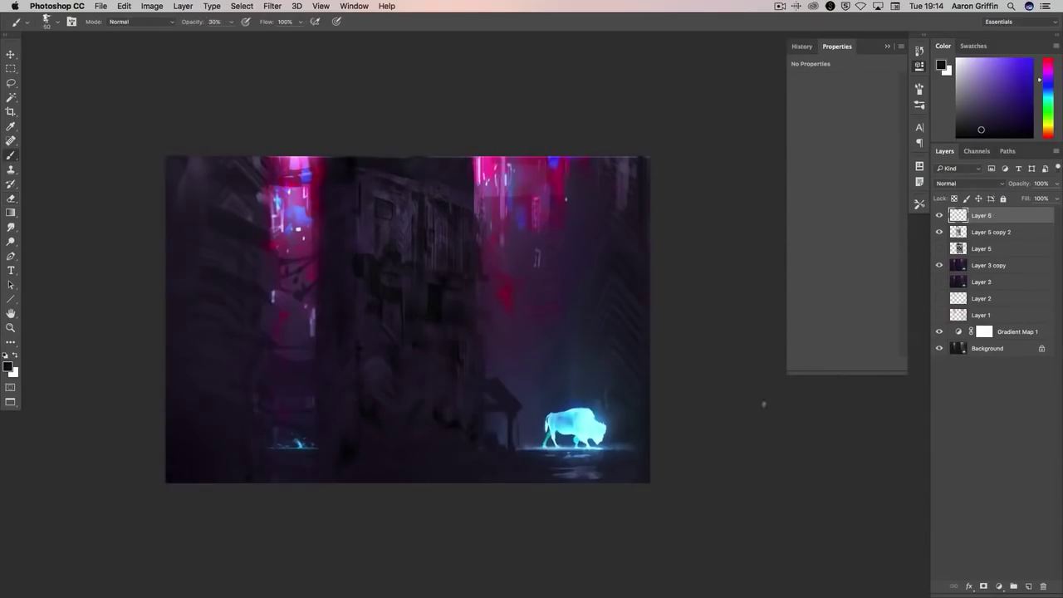
left_click(471, 223, "alt")
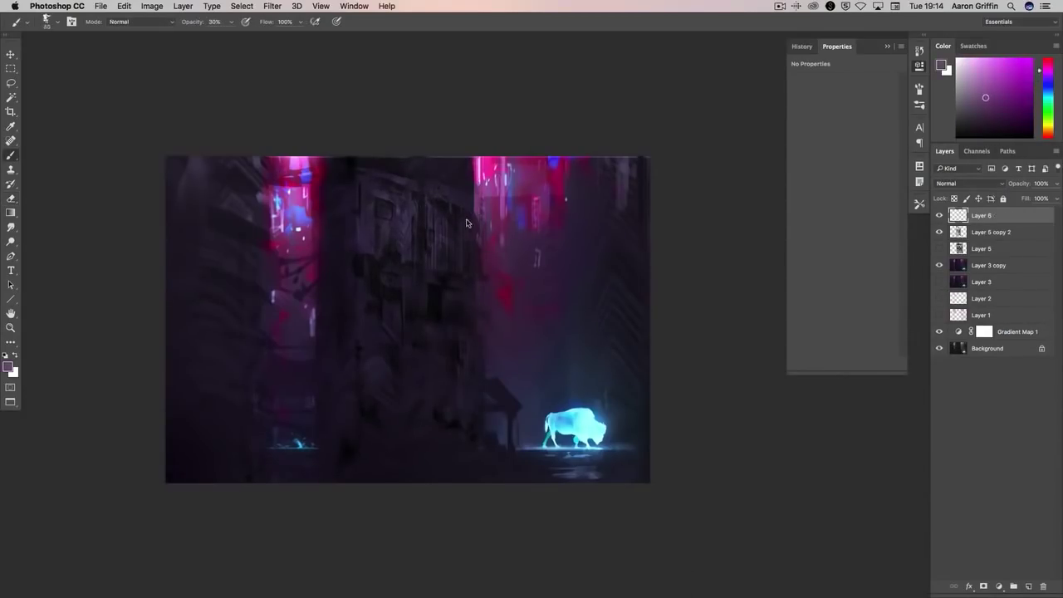
left_click(475, 221, "alt")
left_click(474, 212, "alt")
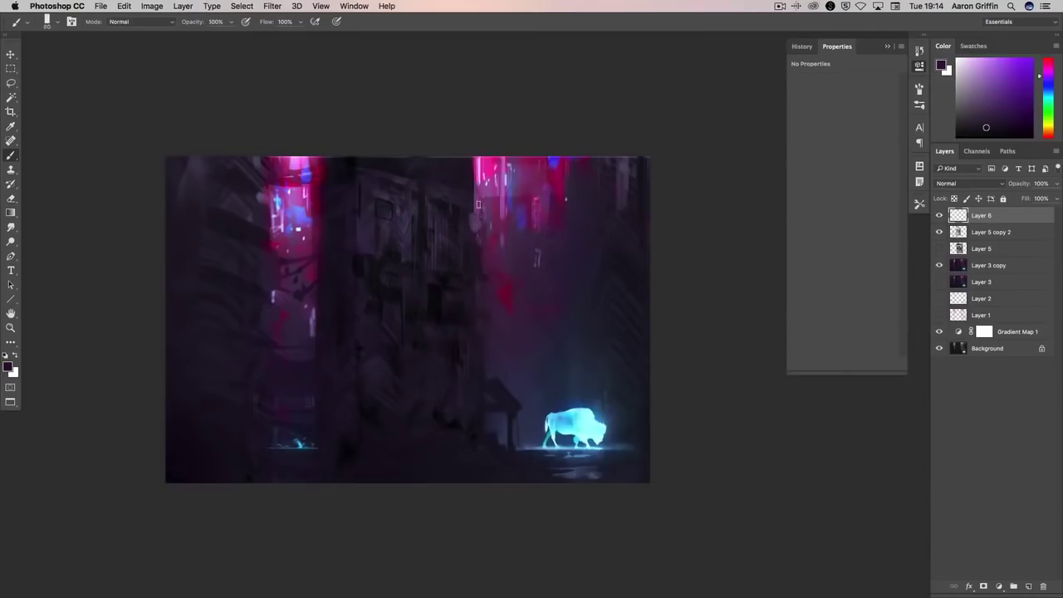
left_click(476, 207, "alt")
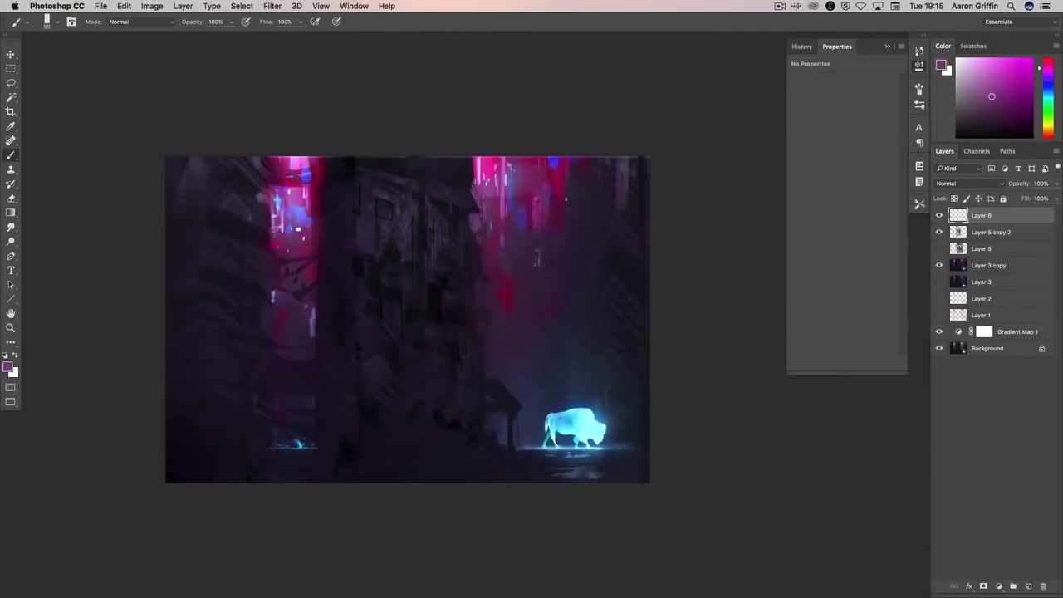
scroll(478, 179, "down", 1)
left_click(475, 157, "alt")
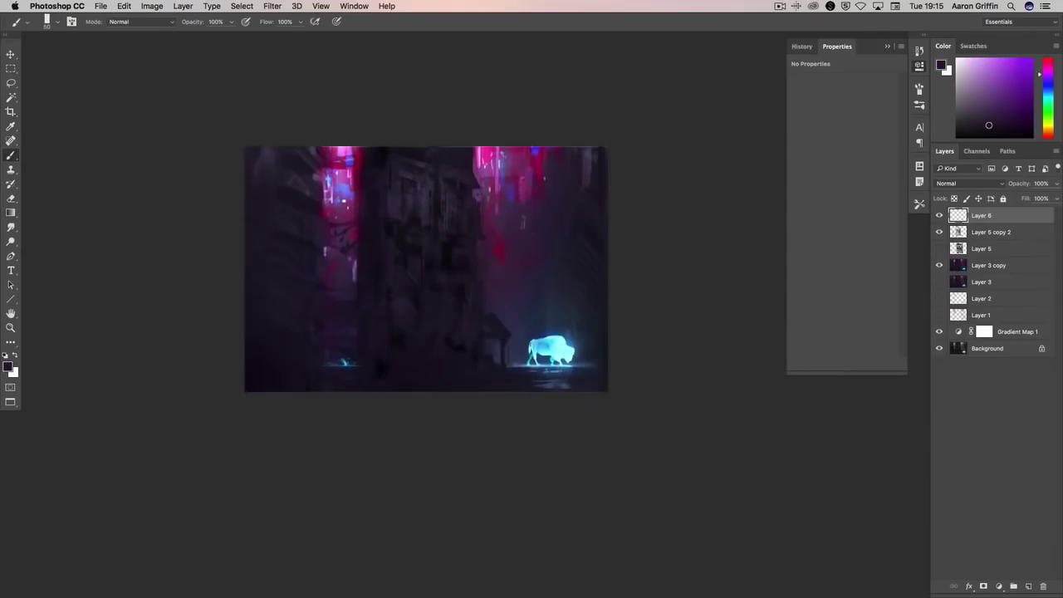
left_click(481, 196, "alt")
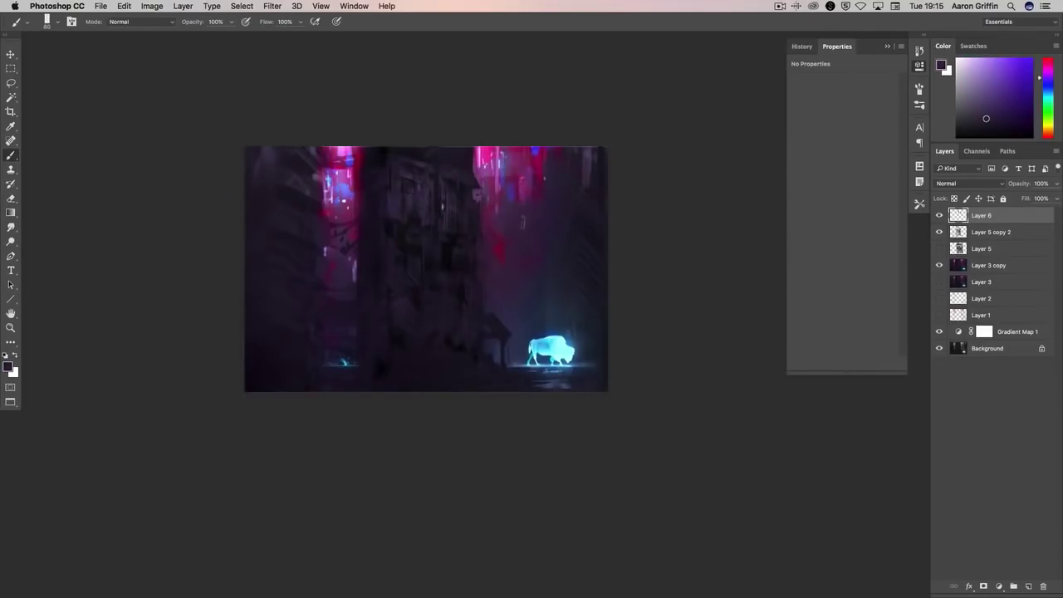
left_click(449, 246, "alt")
right_click(470, 311)
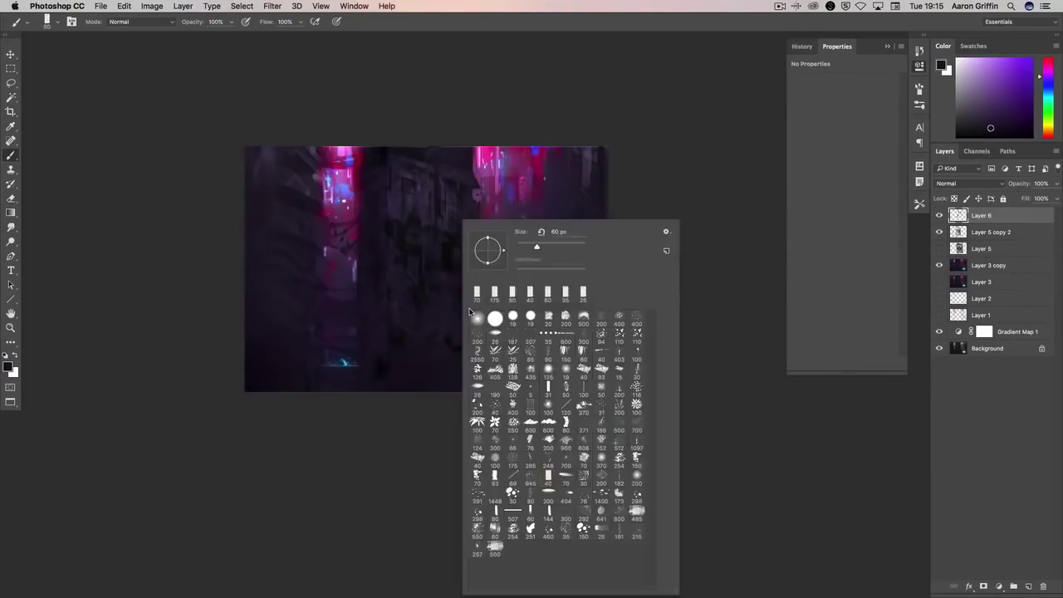
double_click(637, 355)
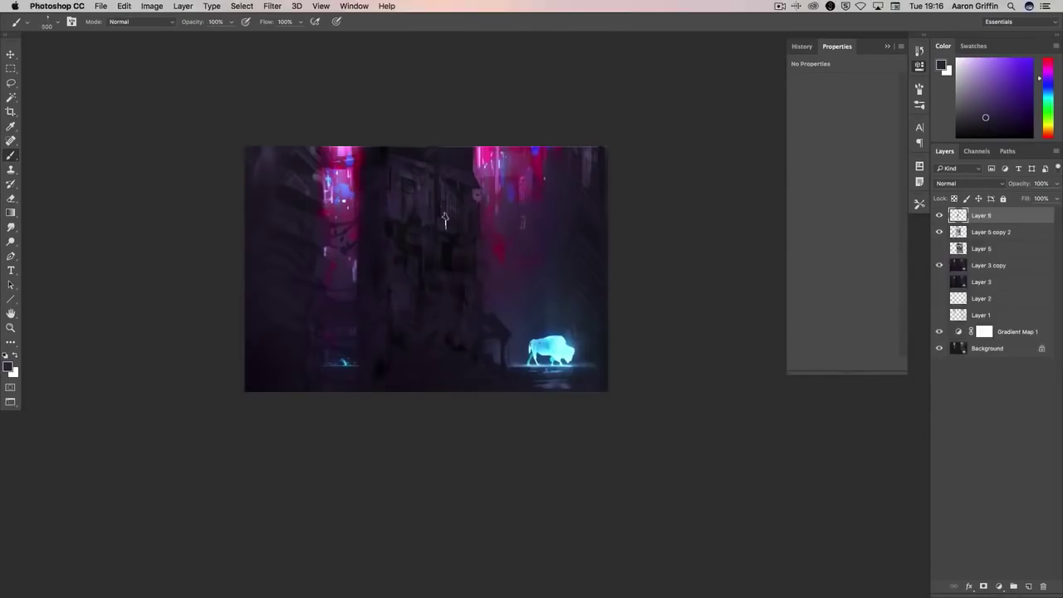
- Slant the top of the building overlay layers and nudge them slightly down
key("v")
left_click(454, 239, "shift")
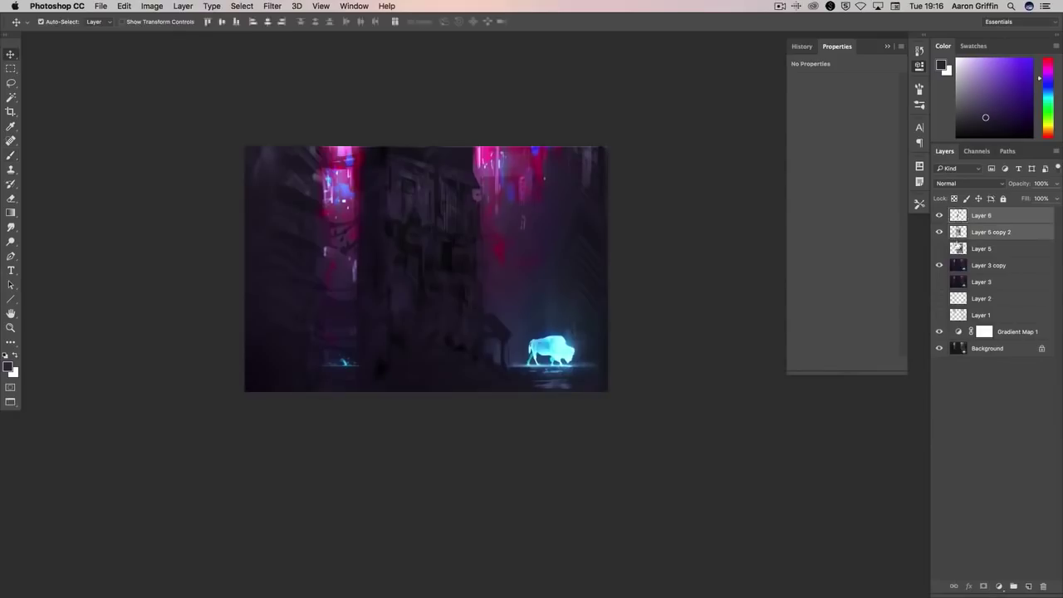
key("ctrl+t")
left_click_drag(392, 93, 400, 112)
left_click_drag(295, 120, 297, 101)
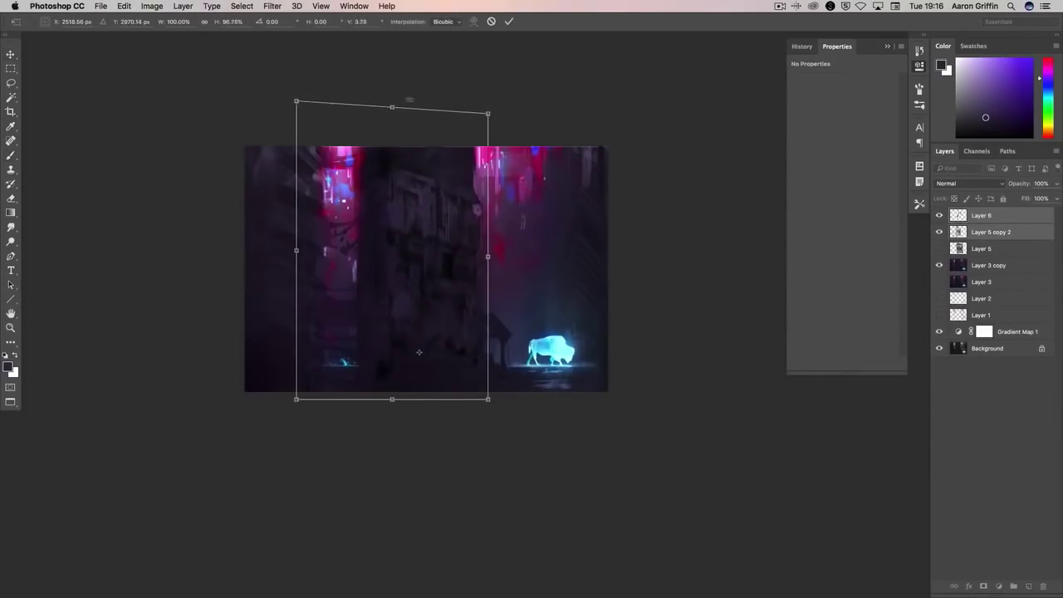
key("Return")
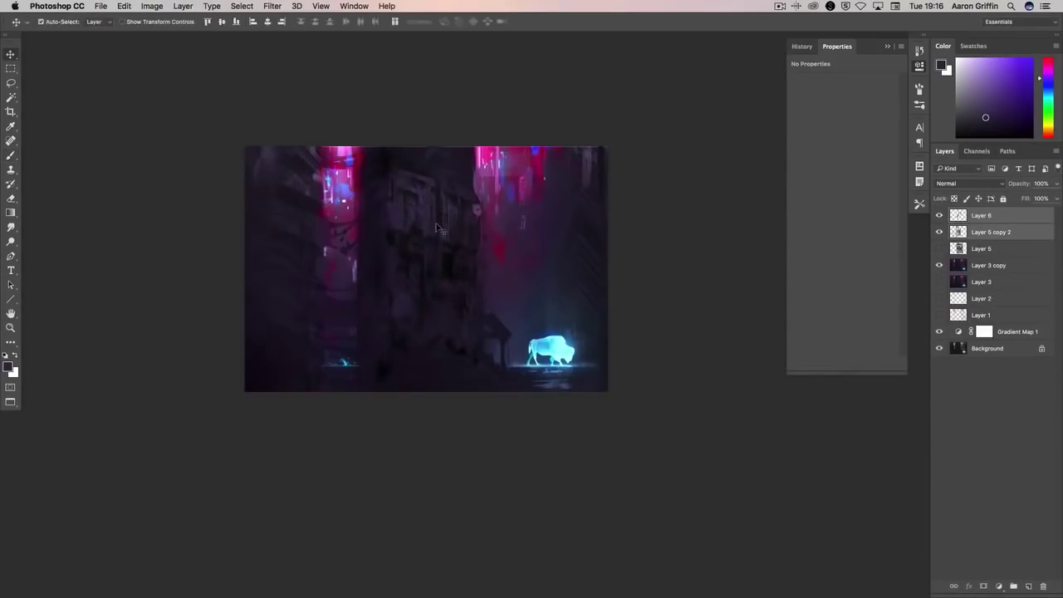
left_click_drag(430, 203, 435, 223)
- Switch to a different brush preset and sample dark, light purple and magenta tones
key("b")
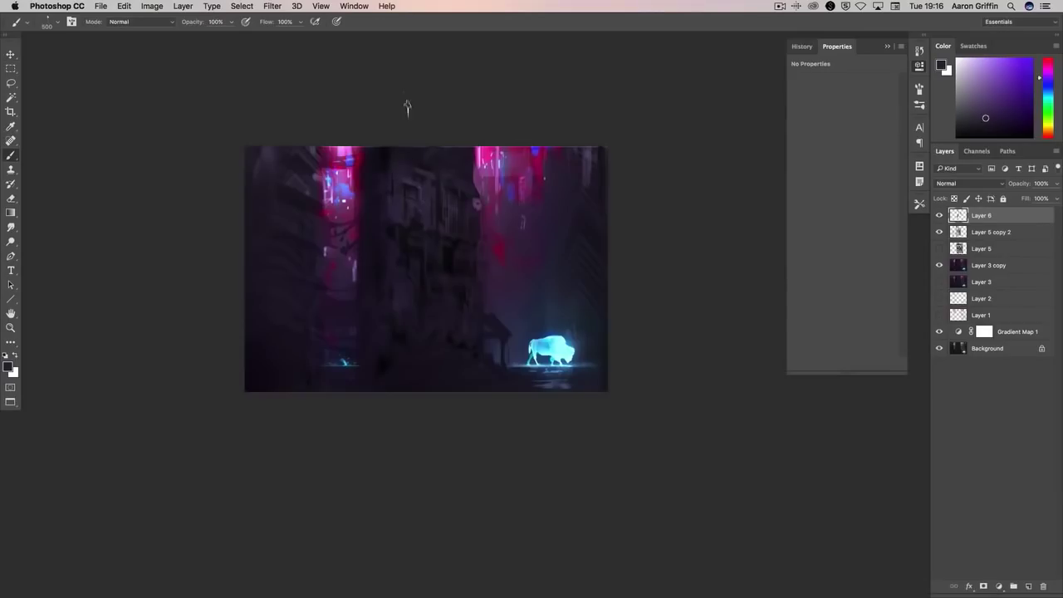
right_click(429, 170)
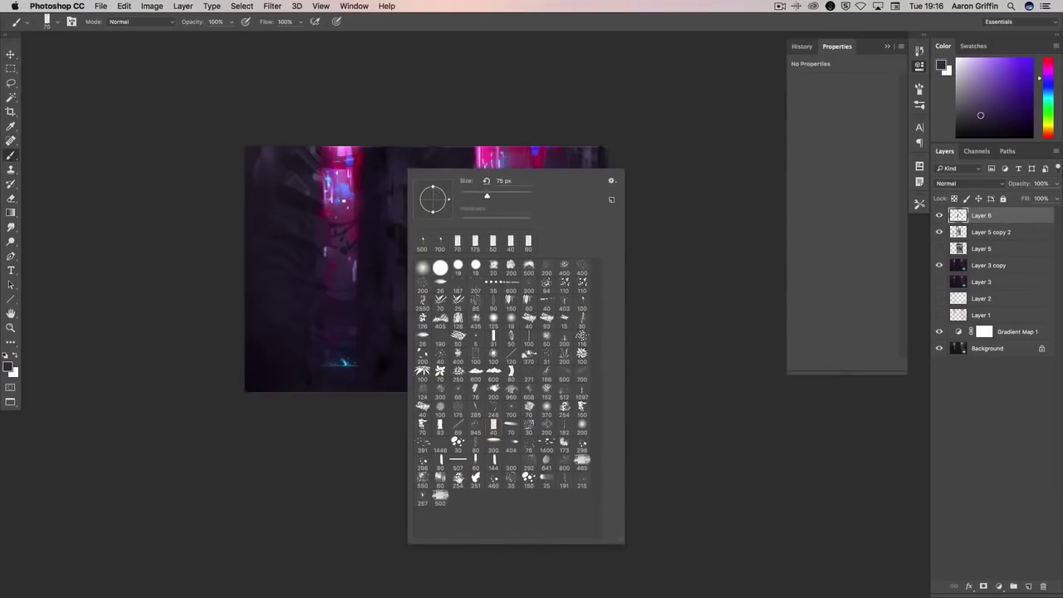
left_click(423, 428)
key("Return")
left_click(411, 155, "alt")
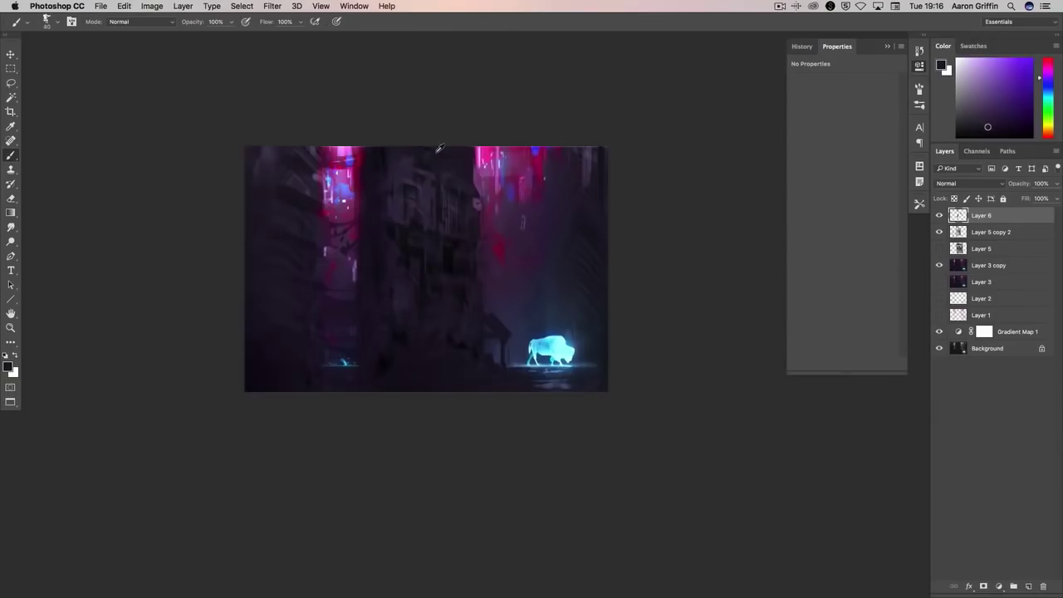
left_click(435, 150, "alt")
left_click(477, 167, "alt")
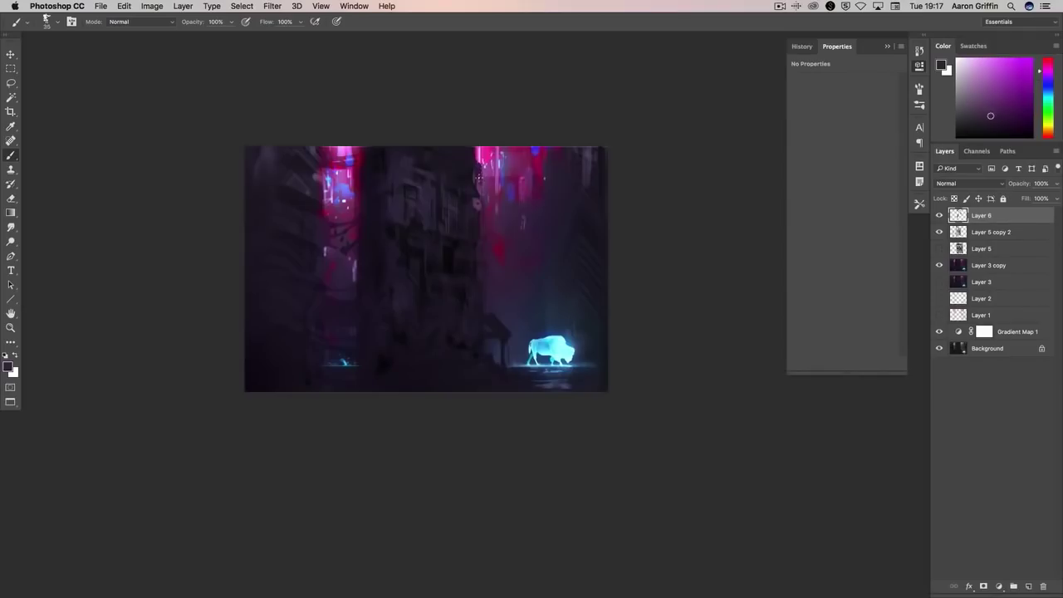
left_click(475, 161, "alt")
- Sample darker and lighter violets from the alley to paint with
left_click(382, 235, "alt")
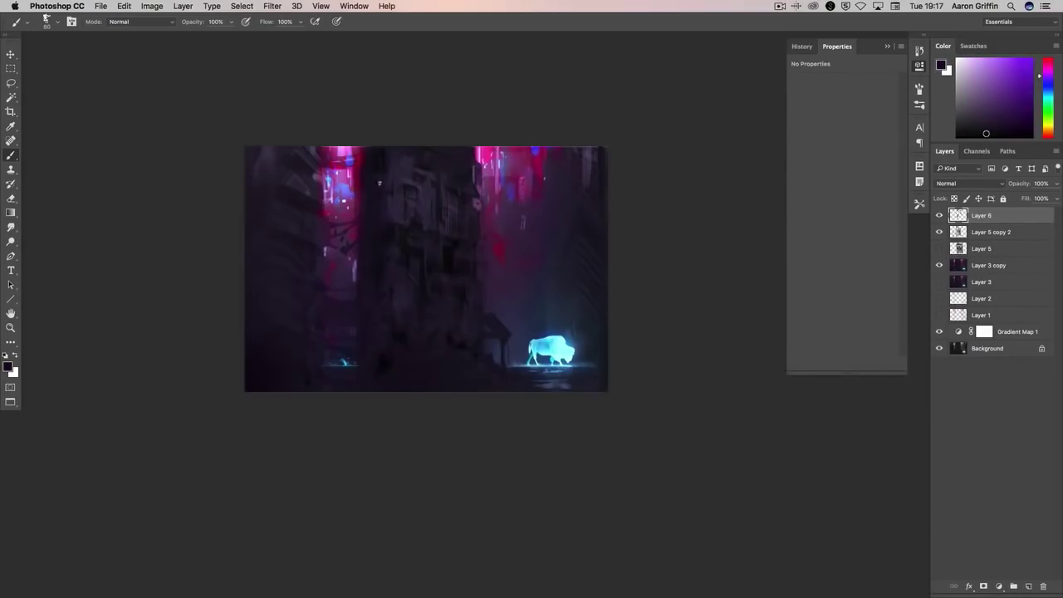
left_click(420, 222, "alt")
left_click(413, 205, "alt")
left_click(412, 204, "alt")
left_click(408, 309, "alt")
left_click(383, 256, "alt")
left_click(458, 276, "alt")
- Enlarge the brush, set its blending mode to Color, and show the colour dynamics settings
scroll(475, 280, "up", 2)
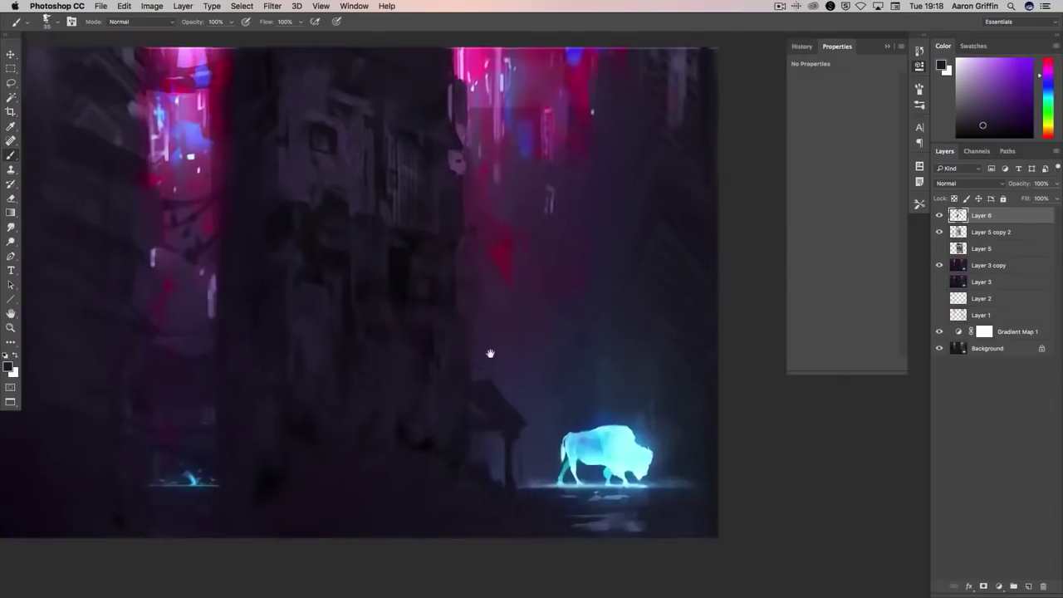
right_click(437, 221)
left_click(525, 530)
left_click(372, 225)
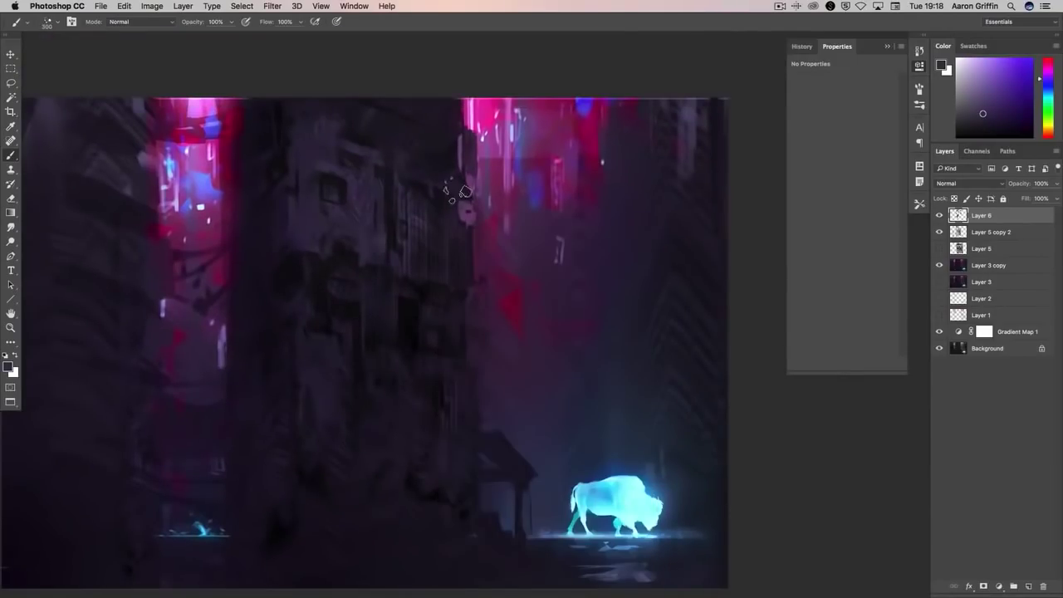
left_click(137, 22)
left_click(133, 279)
left_click(920, 171)
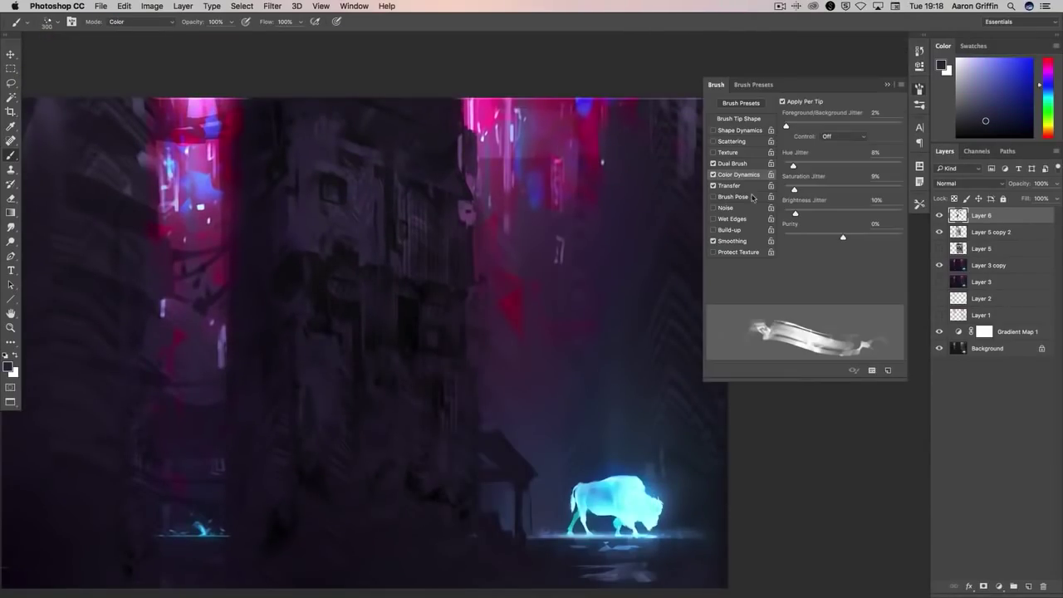
- Duplicate the Layer 3 copy, move it above Layer 5, and merge them into Layer 6
left_click(995, 265)
key("ctrl+j")
left_click_drag(993, 265, 986, 241)
right_click(986, 241)
left_click(880, 439)
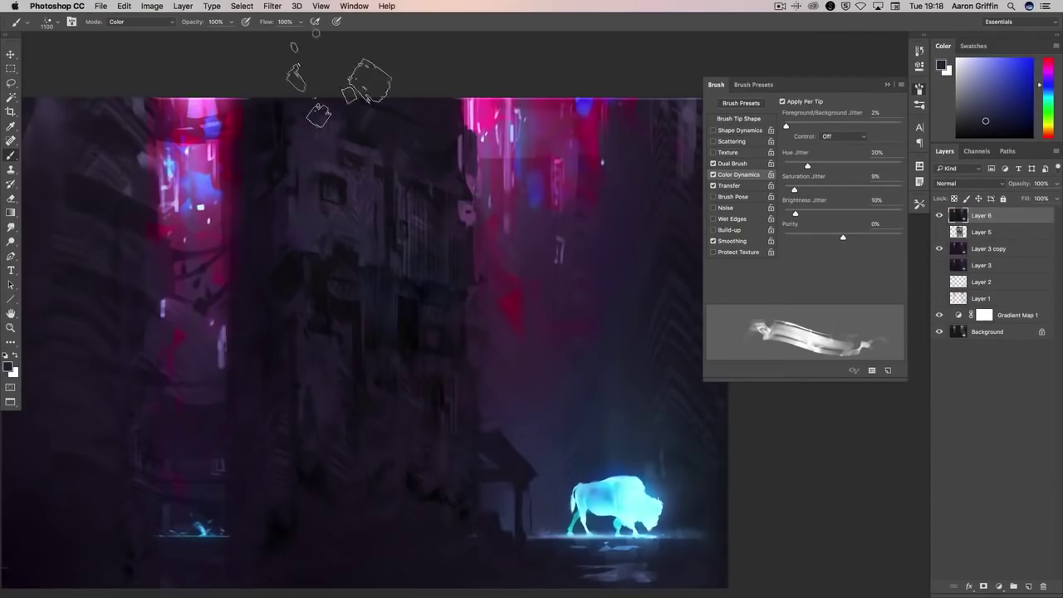
- Check the whole painting, then switch to a normal brush without colour dynamics
key("ctrl+minus")
key("ctrl+minus")
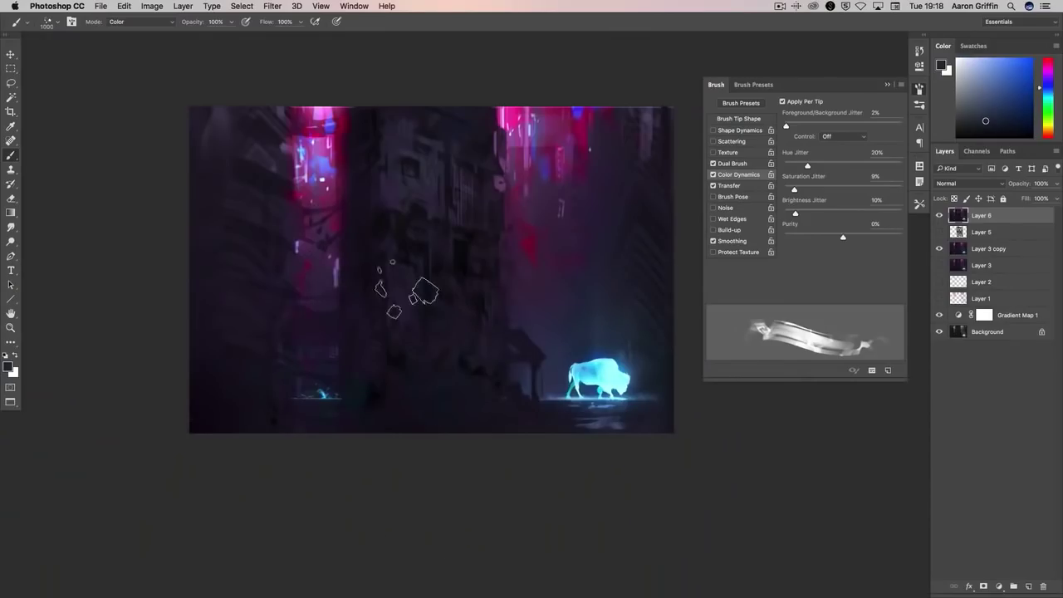
key("ctrl+plus")
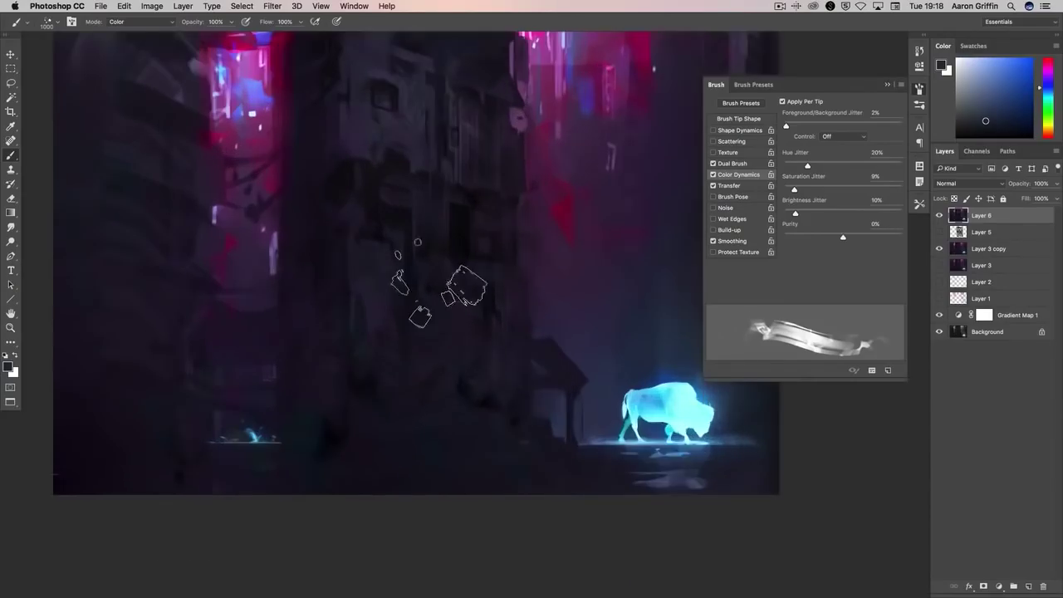
right_click(449, 294)
key("Return")
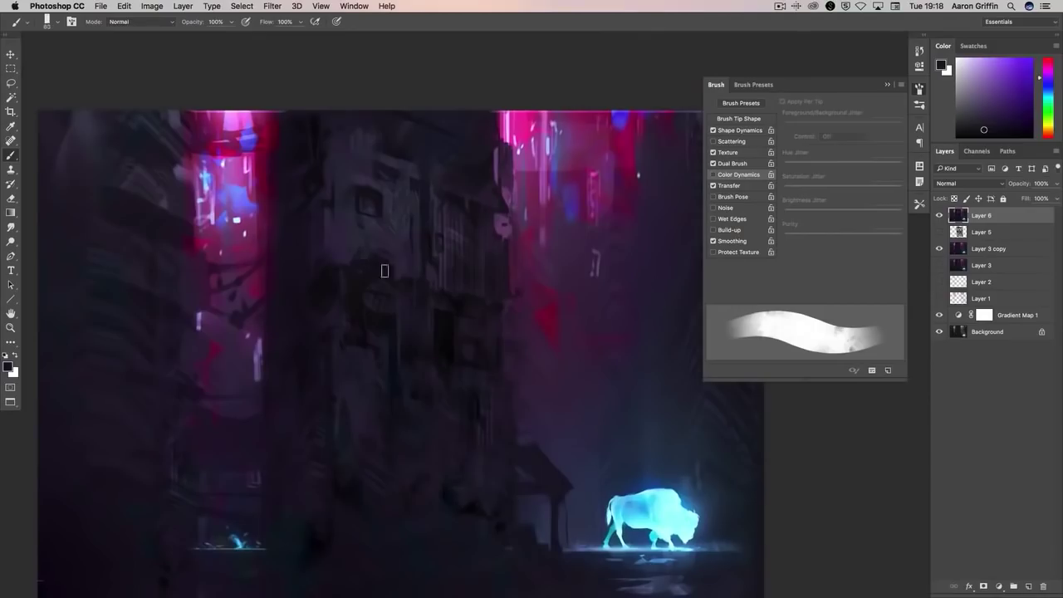
key("[")
key("[")
key("[")
key("[")
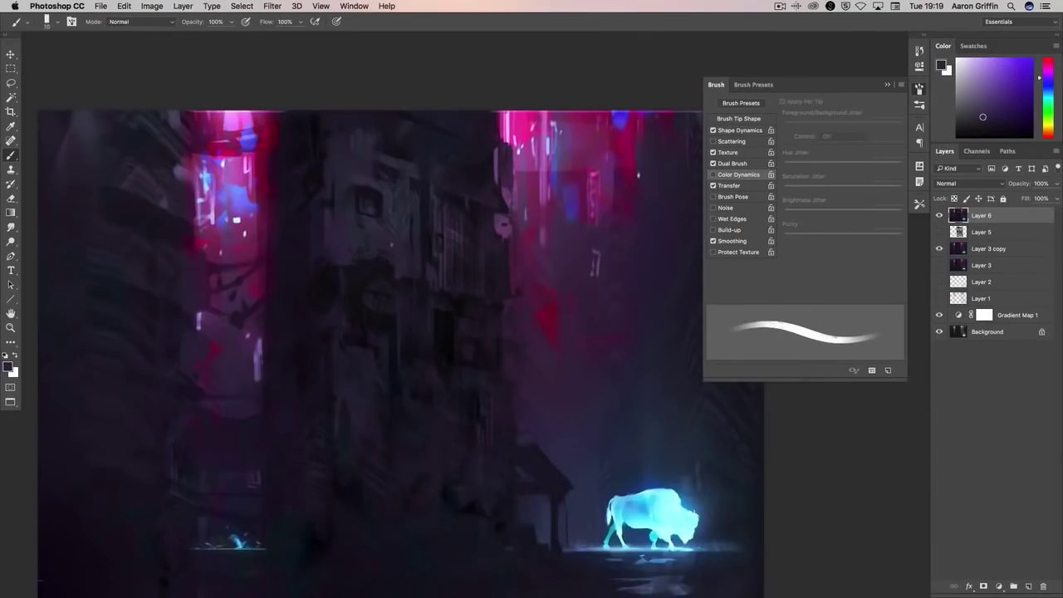
key("]")
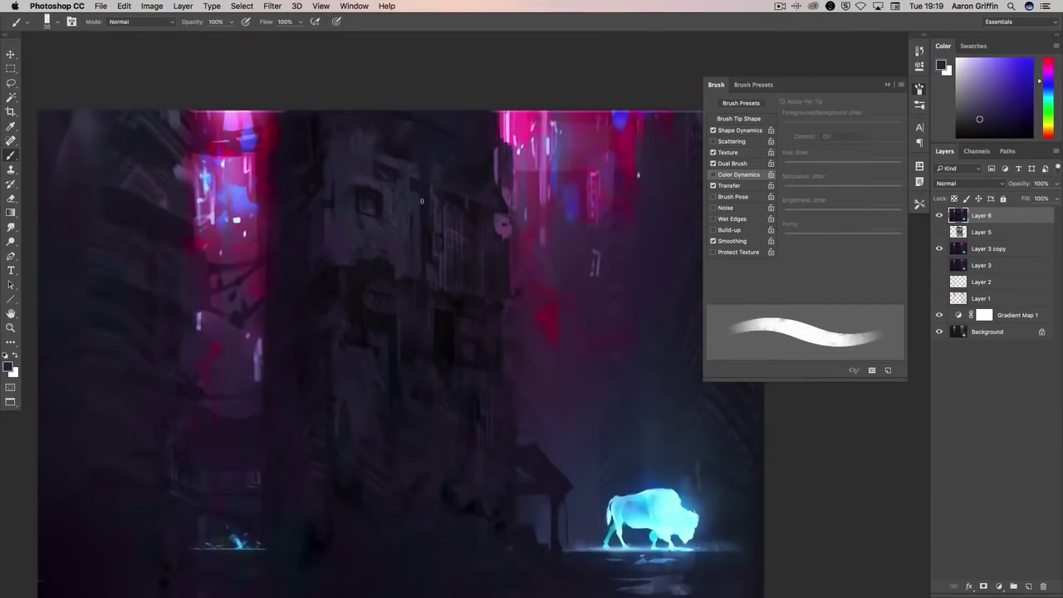
key("[")
key("]")
- Paint lighter strokes over the building's upper area and a dark stroke at its right edge
left_click(356, 198, "alt")
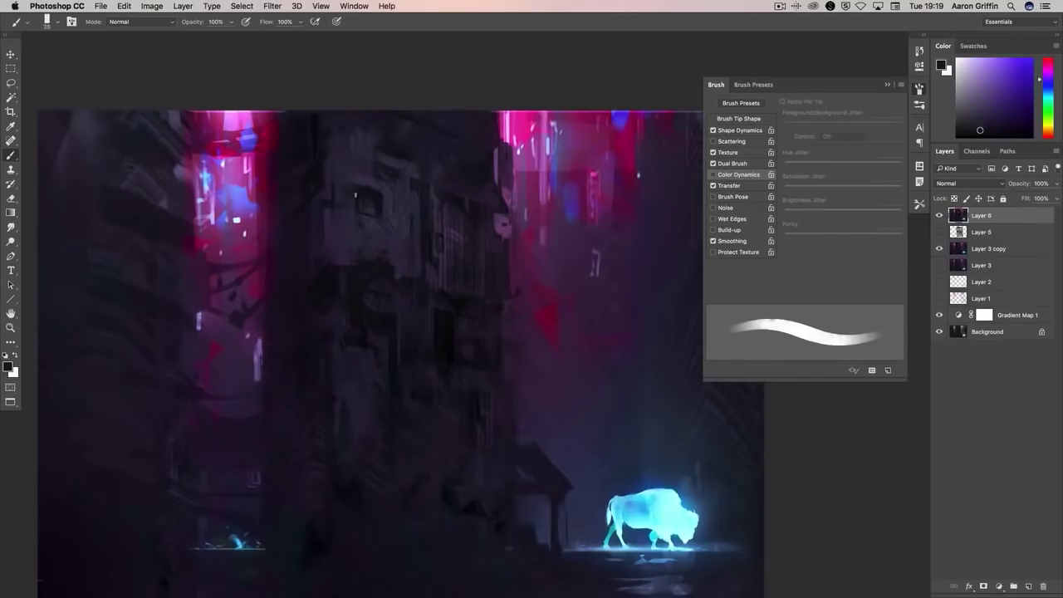
key("]")
left_click_drag(360, 208, 420, 201)
left_click(375, 186, "alt")
key("]")
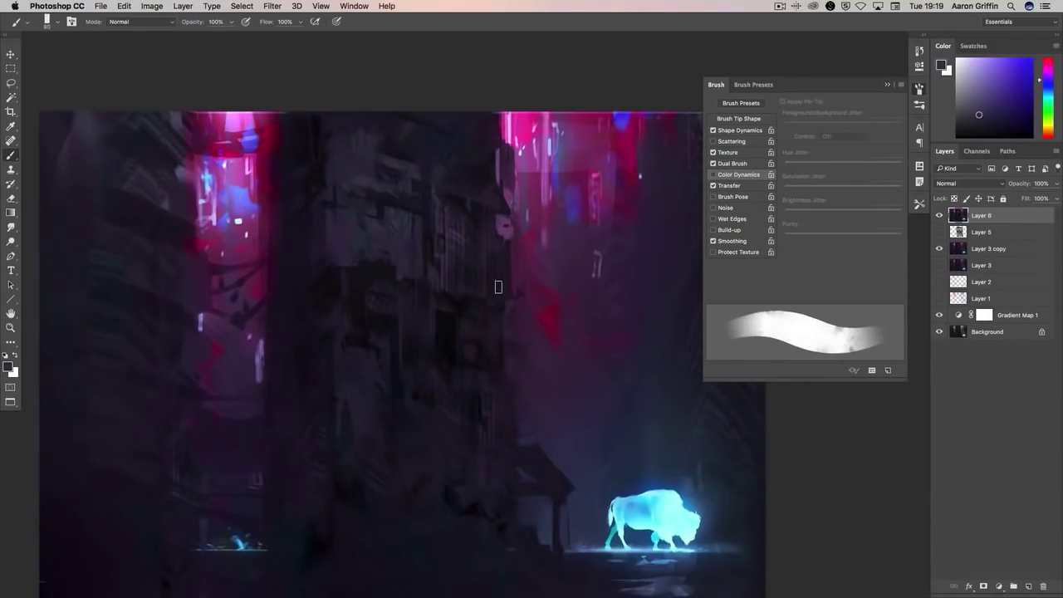
- Swap brush presets, settling on the flat textured brush at size 268
right_click(405, 182)
double_click(449, 459)
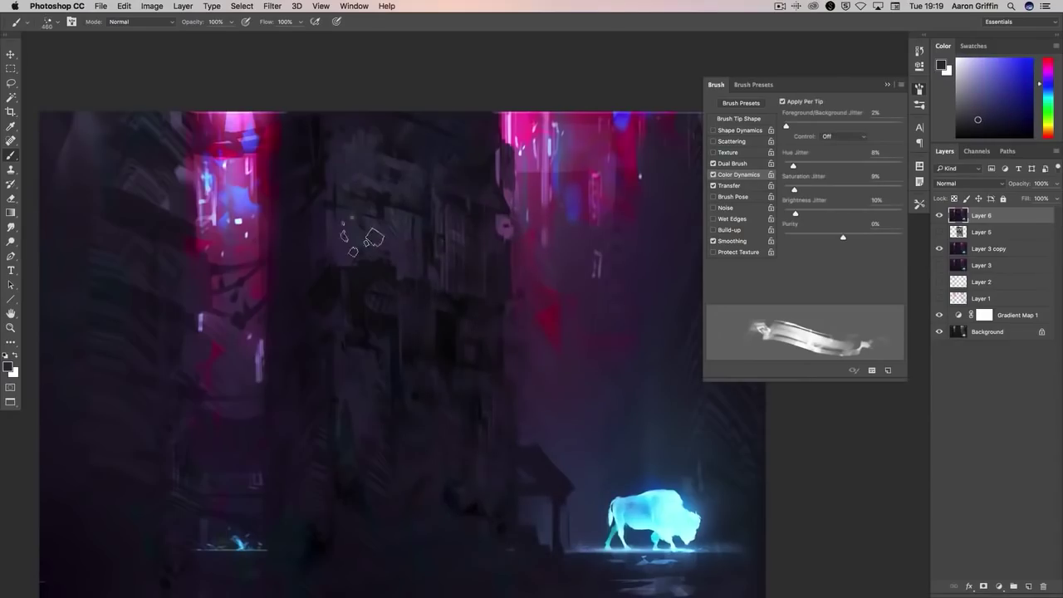
key("super+z")
right_click(274, 185)
double_click(365, 241)
- Sample several colours from the painting while shrinking the brush to 25
left_click(392, 126, "alt")
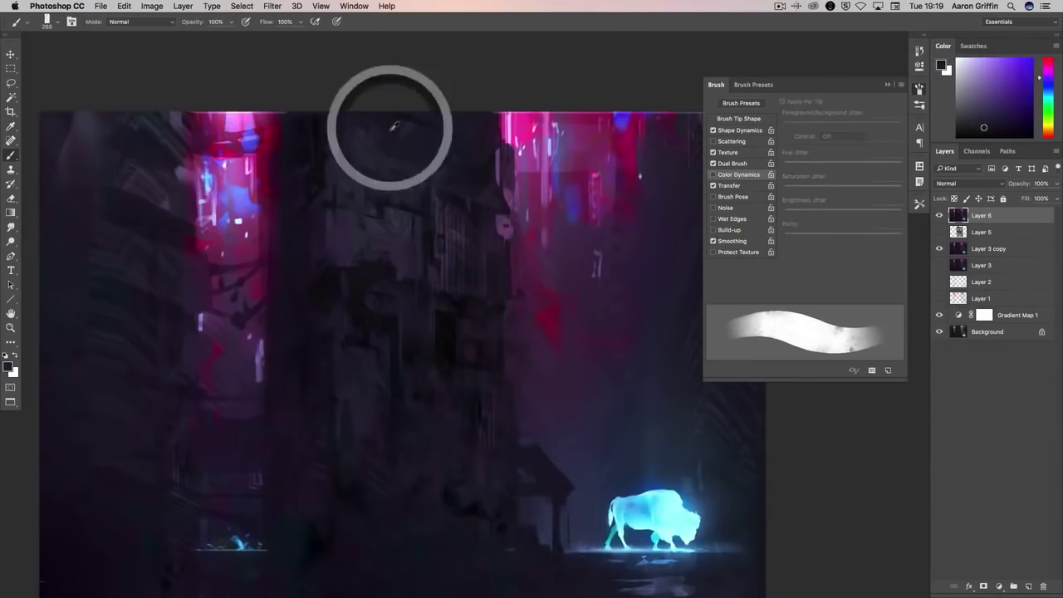
key("[")
key("[")
key("[")
key("[")
key("[")
key("[")
left_click(414, 197, "alt")
left_click(419, 167, "alt")
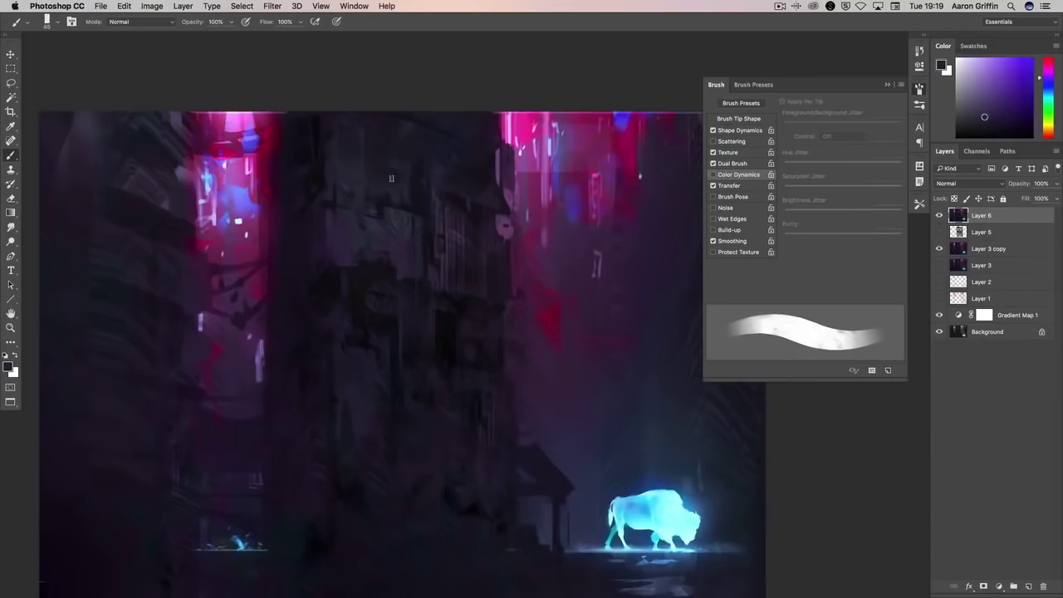
key("[")
left_click(421, 171, "alt")
left_click_drag(493, 195, 458, 223)
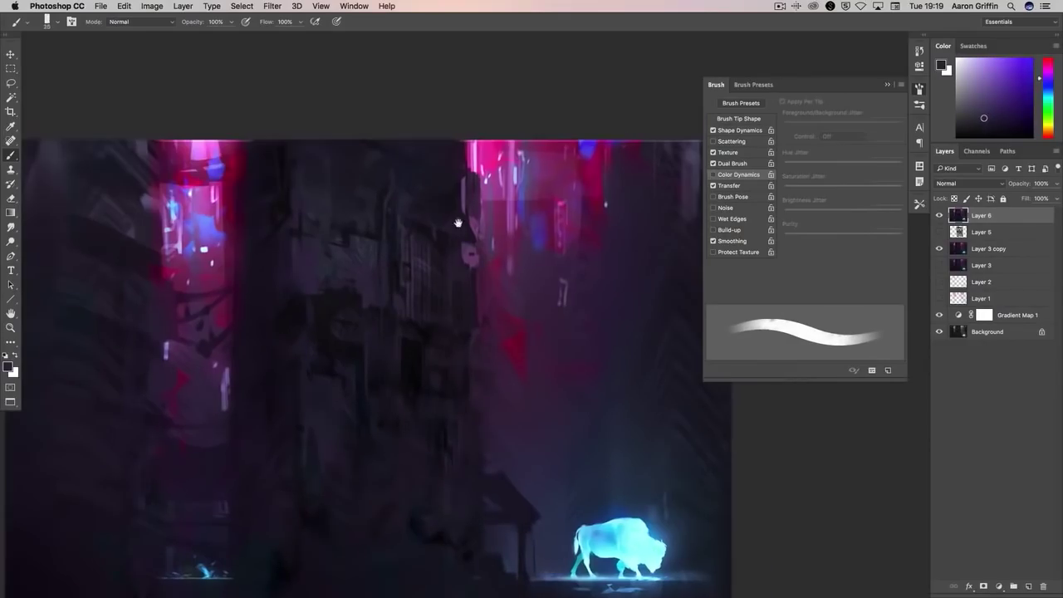
- Sample maroon and dark purple tones, adjusting the brush size between picks
scroll(478, 265, "down", 2)
key("]")
key("]")
key("]")
key("]")
key("]")
key("]")
left_click(480, 269, "alt")
key("[")
key("[")
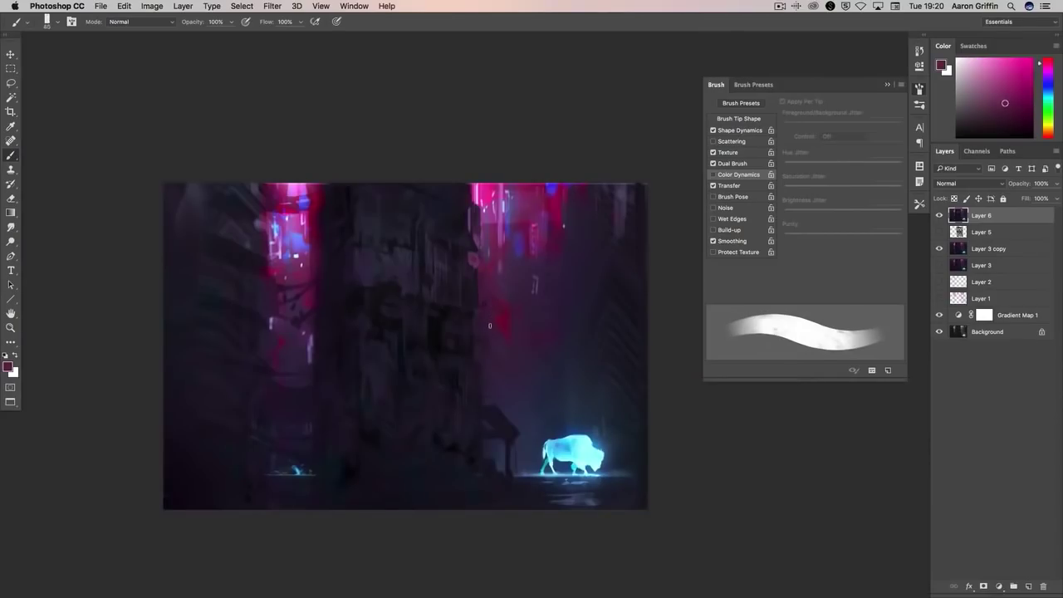
left_click(396, 294, "alt")
key("[")
left_click(467, 357, "alt")
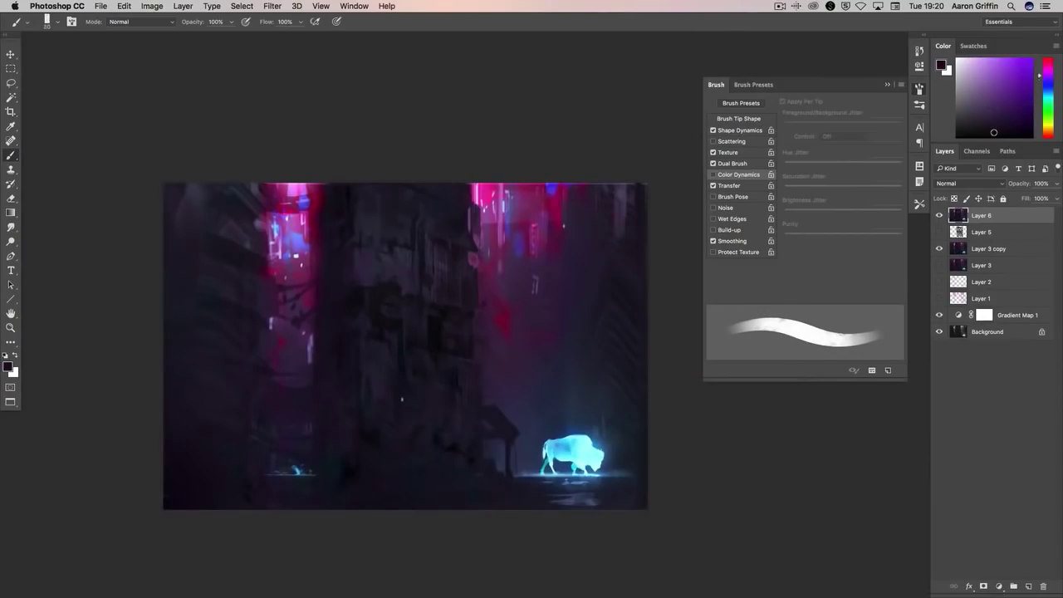
key("]")
key("]")
key("]")
key("]")
left_click(370, 379, "alt")
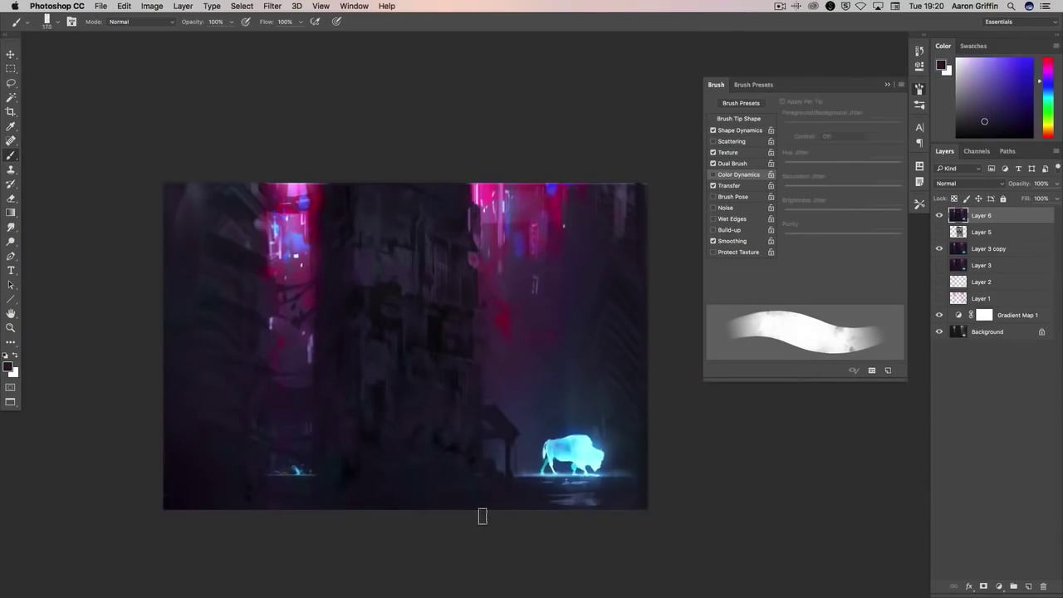
- Sample a darker colour and try a textured brush preset before switching to an untextured one
right_click(363, 375)
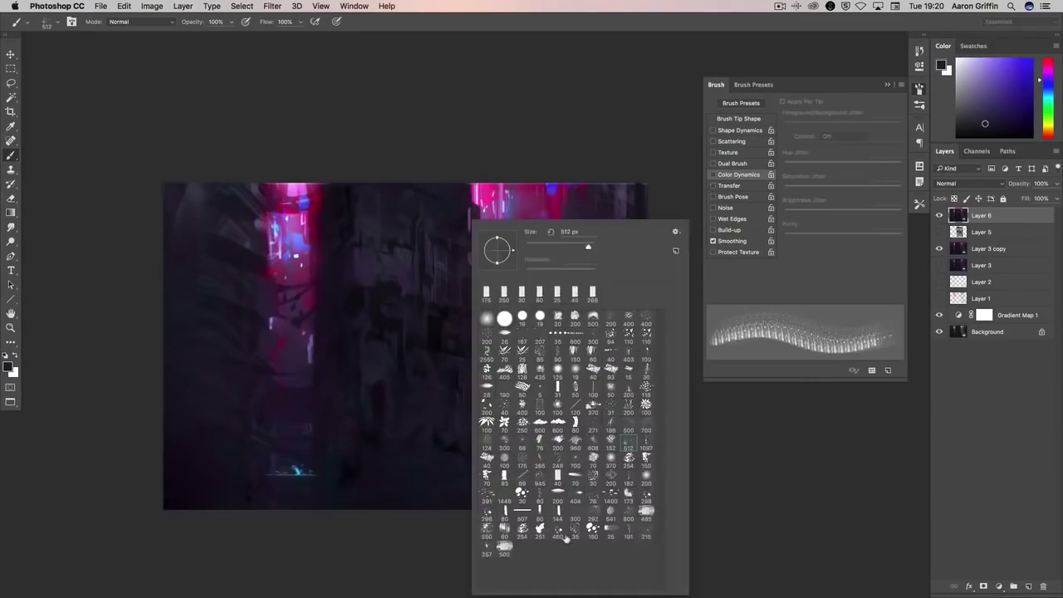
key("Return")
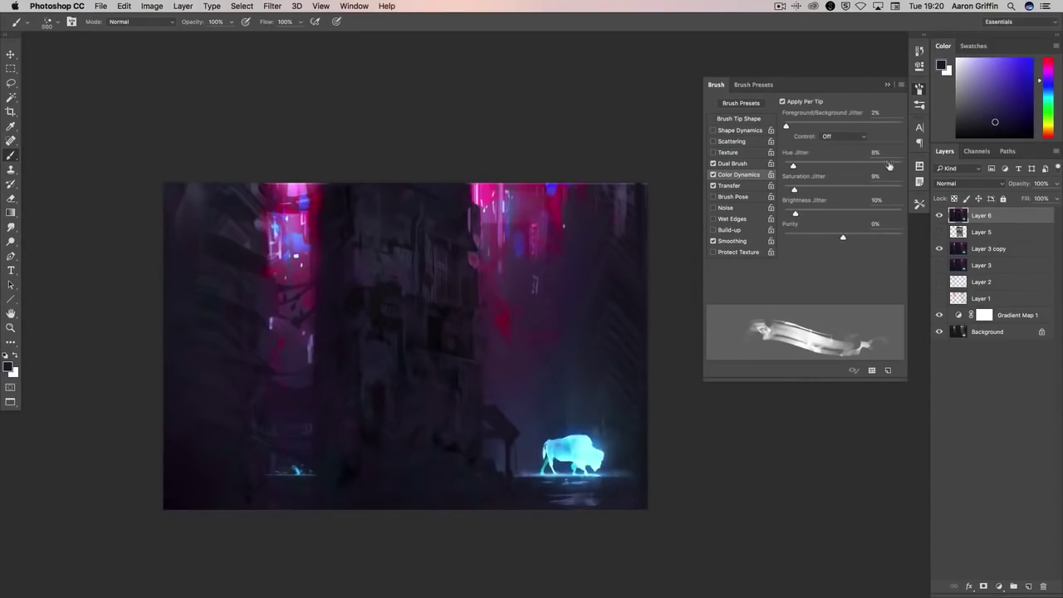
left_click(353, 465, "alt")
right_click(304, 348)
key("Return")
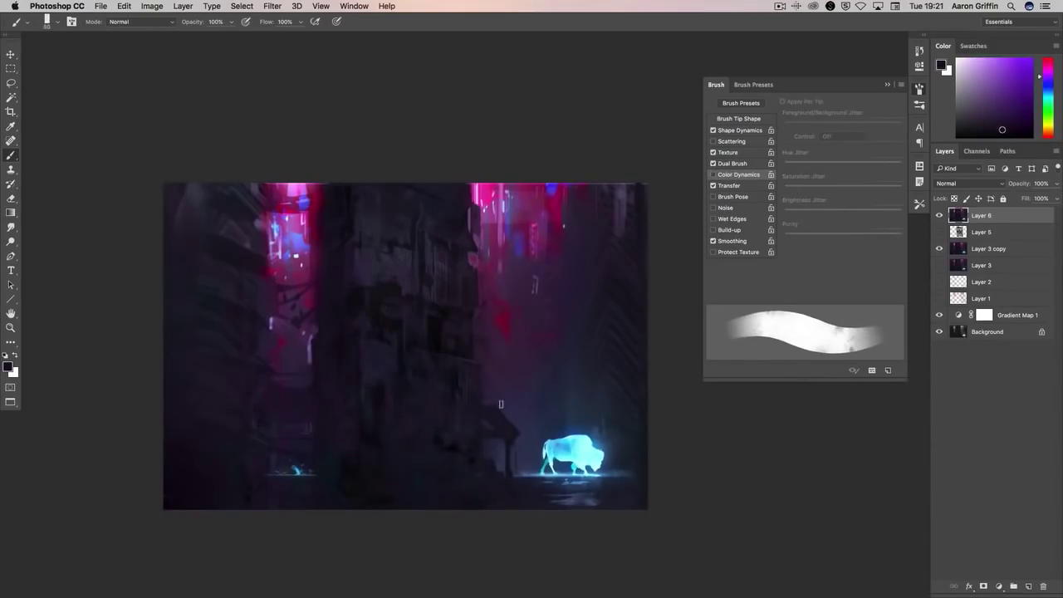
right_click(472, 442)
key("Return")
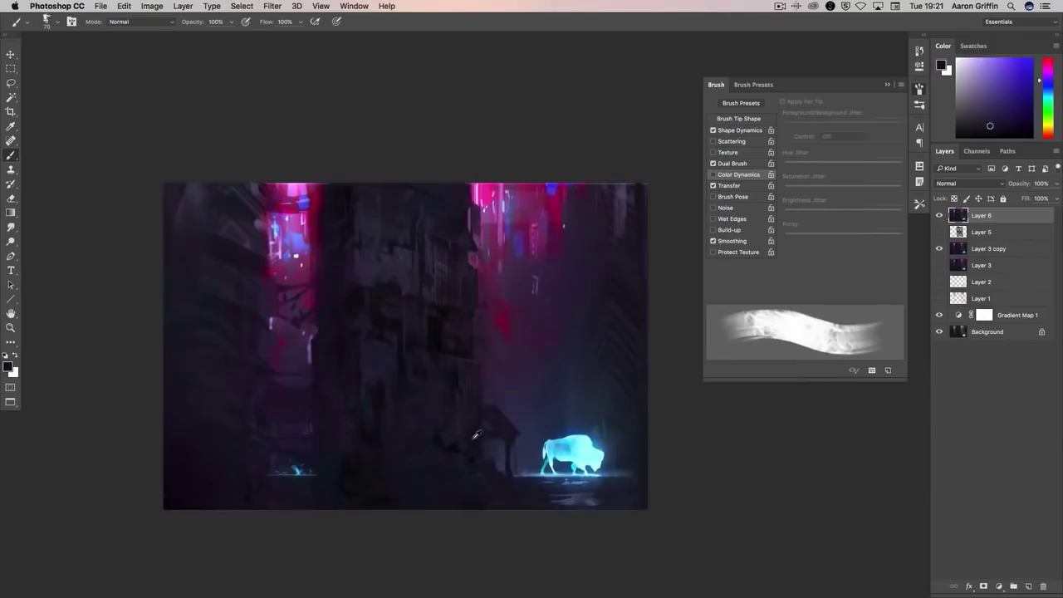
- Pick lighter purple and blue-violet colours and set the brush size to 40
left_click(441, 292, "alt")
left_click(454, 295, "alt")
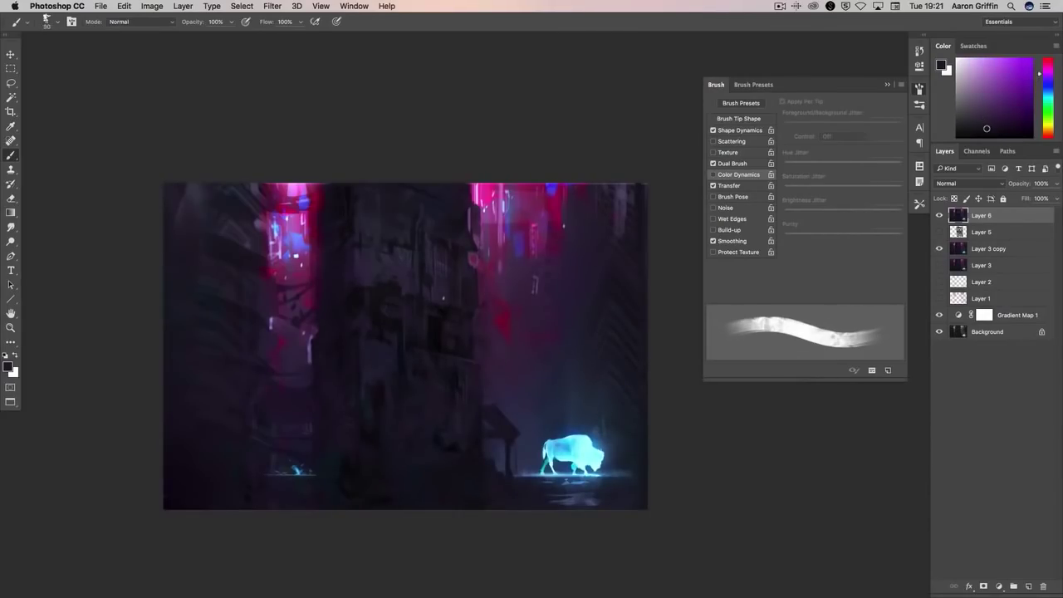
left_click_drag(495, 268, 492, 303)
left_click(454, 290, "alt")
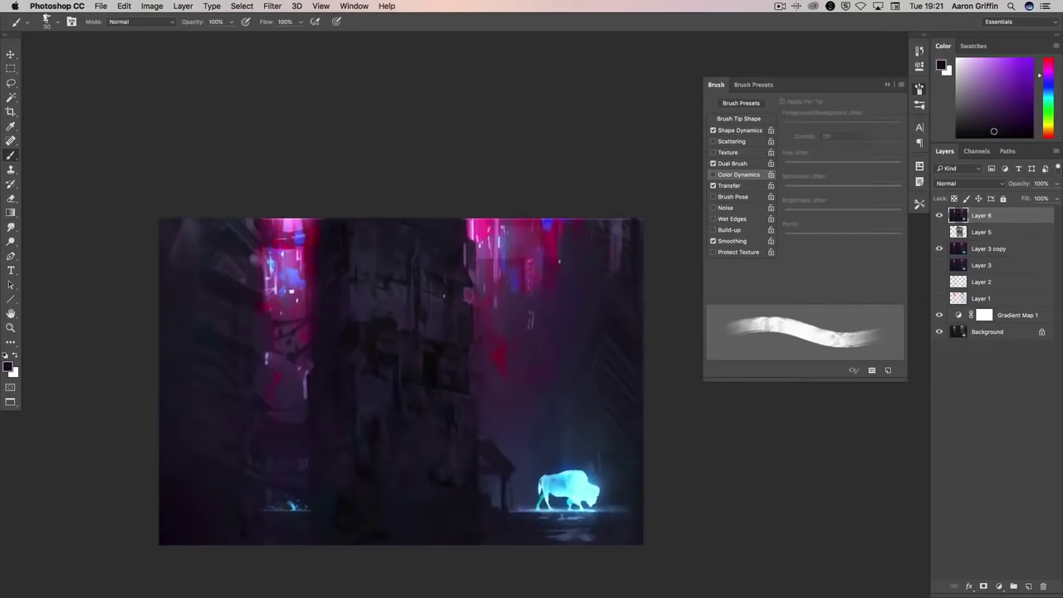
left_click(422, 274, "alt")
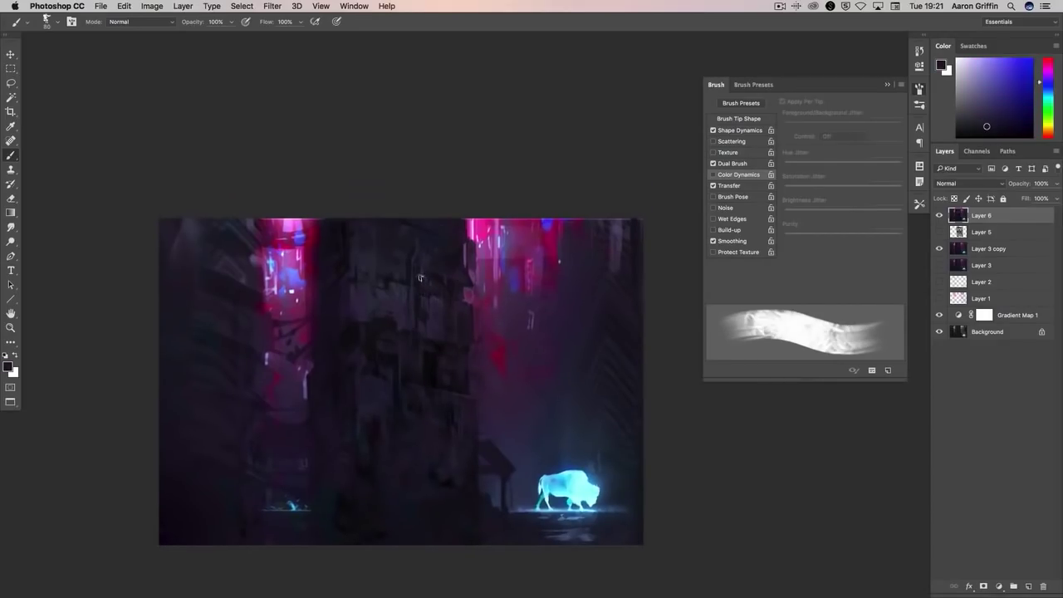
left_click(388, 245, "alt")
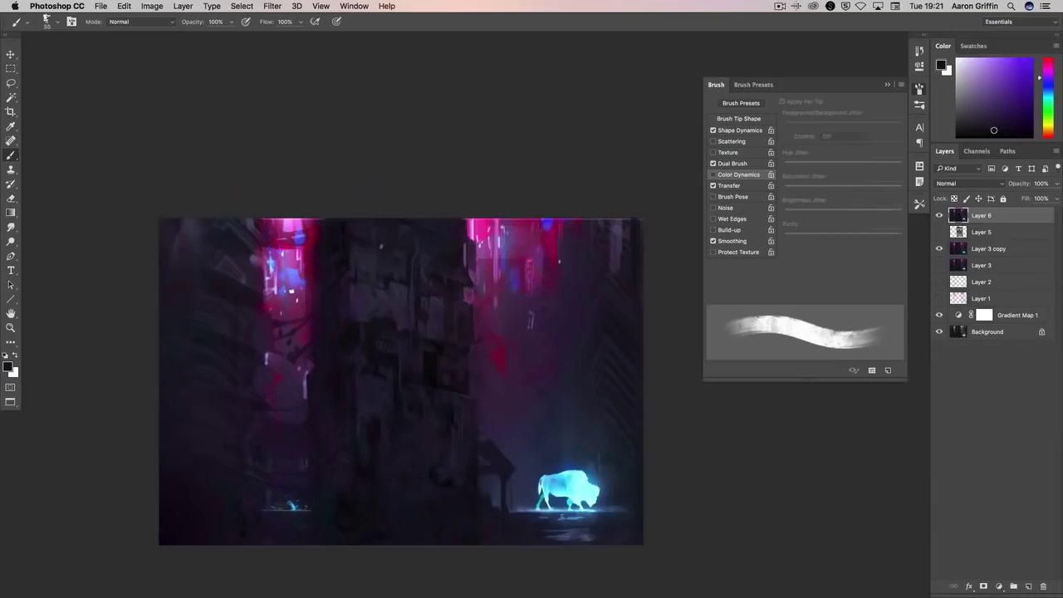
key("bracketright")
key("bracketright")
key("bracketright")
key("bracketright")
key("bracketright")
key("bracketright")
key("bracketright")
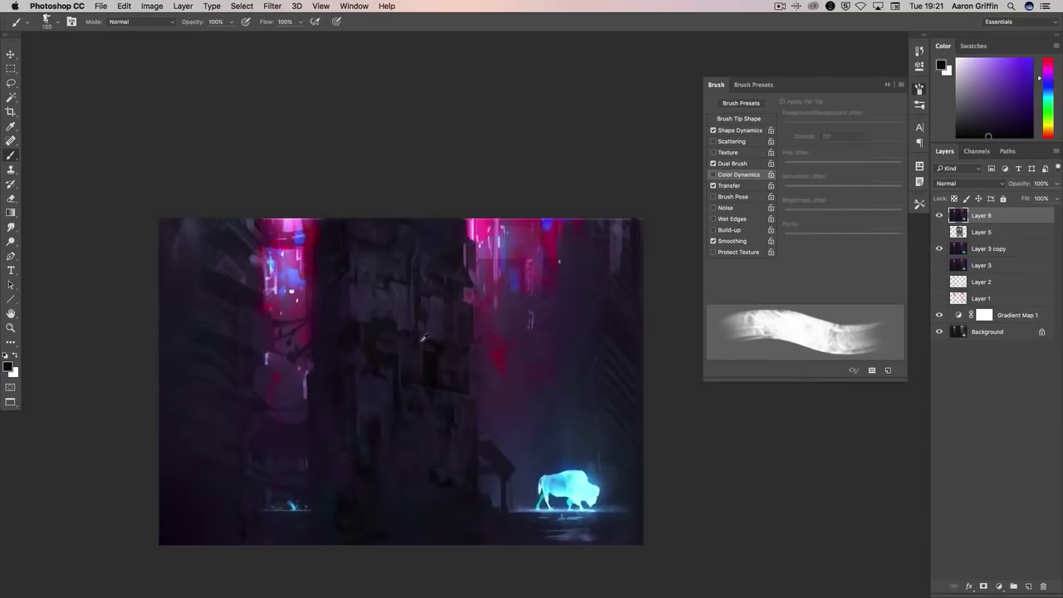
key("bracketleft")
key("bracketleft")
key("bracketleft")
key("bracketleft")
key("bracketleft")
key("bracketleft")
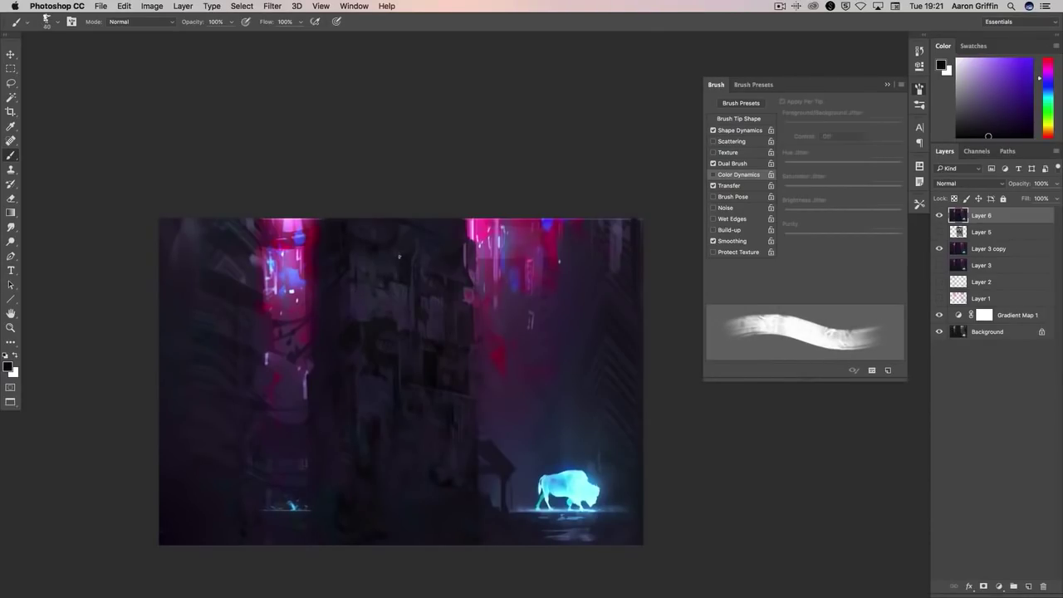
- Sample pinkish, darker and lighter tones, then flip the canvas horizontally
left_click(496, 352, "alt")
left_click_drag(453, 340, 447, 337)
left_click(466, 368, "alt")
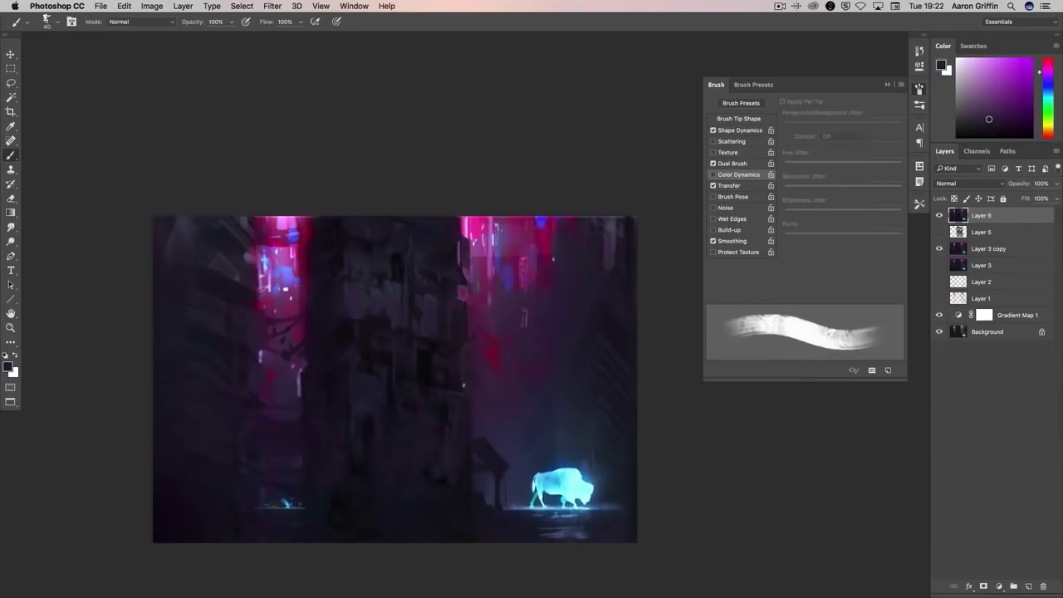
left_click(475, 442, "alt")
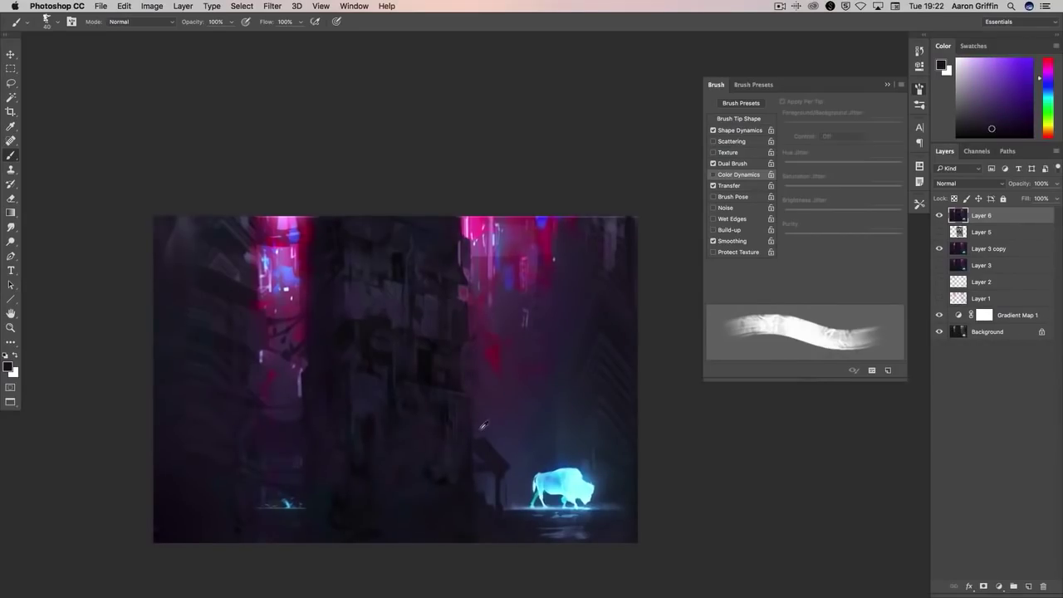
left_click(482, 428, "alt")
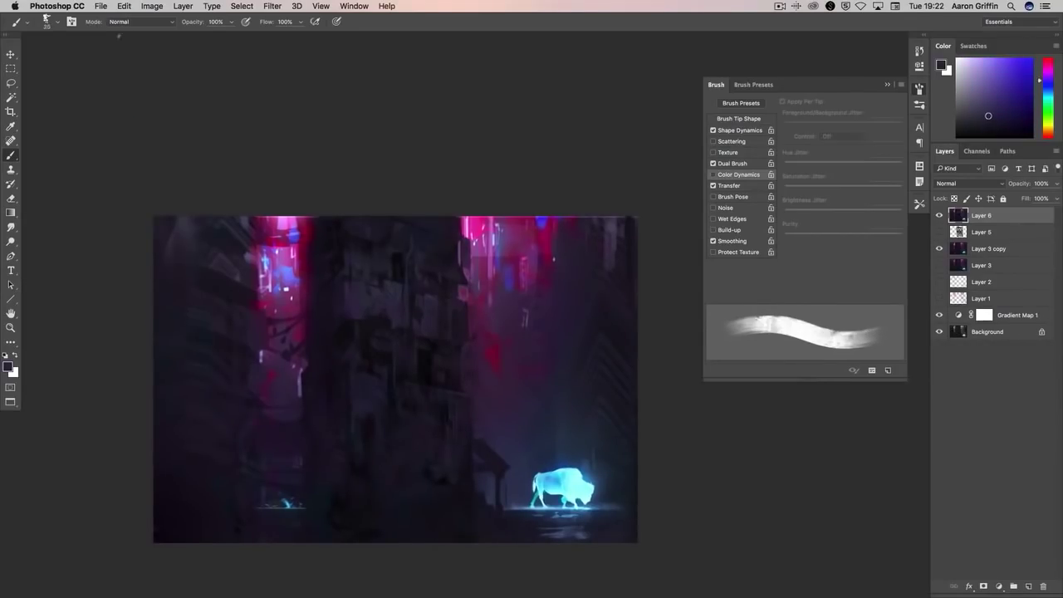
key("shift+h")
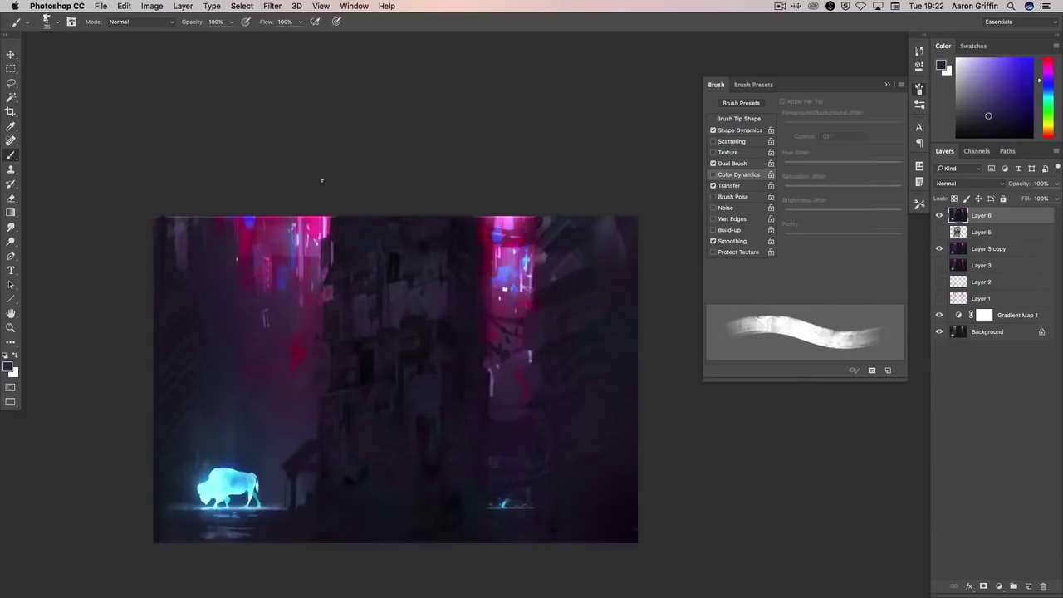
- Sample a more purple tone from the painting and enlarge the brush
left_click(434, 287, "alt")
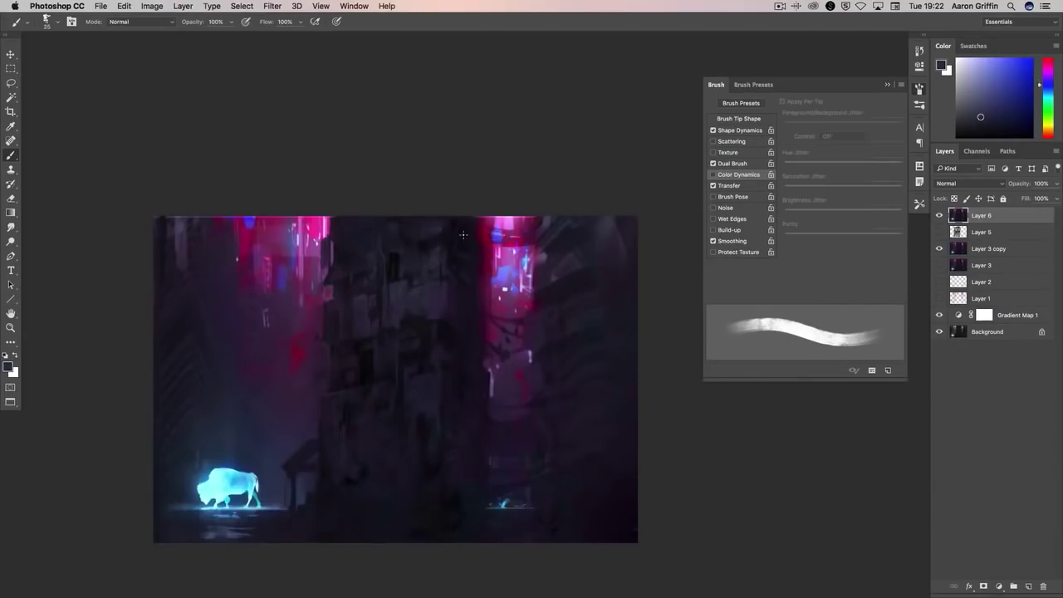
key("bracketright")
key("bracketright")
key("bracketright")
key("bracketright")
key("bracketright")
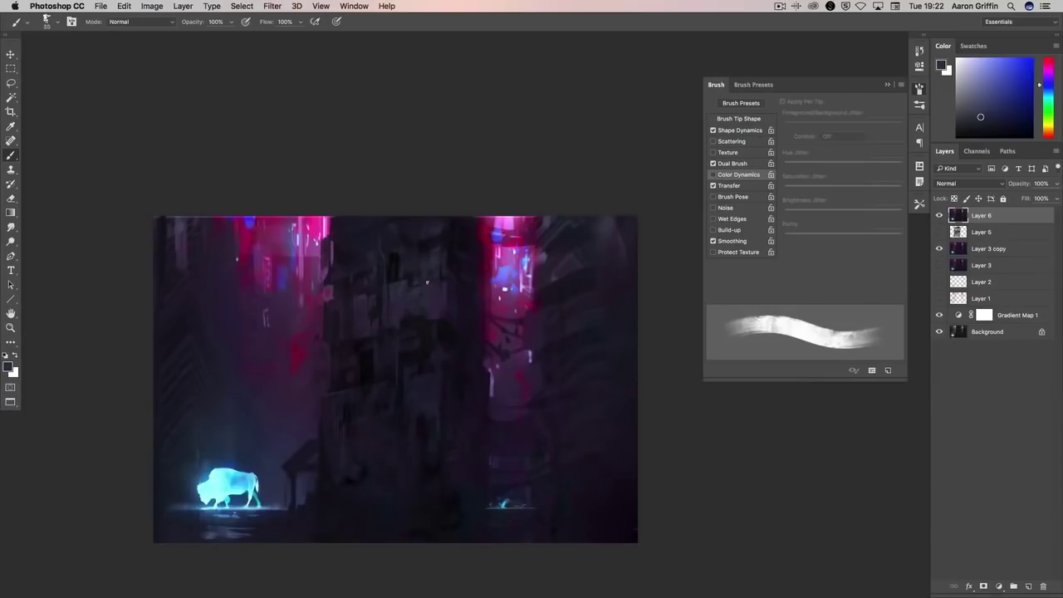
left_click(453, 324, "alt")
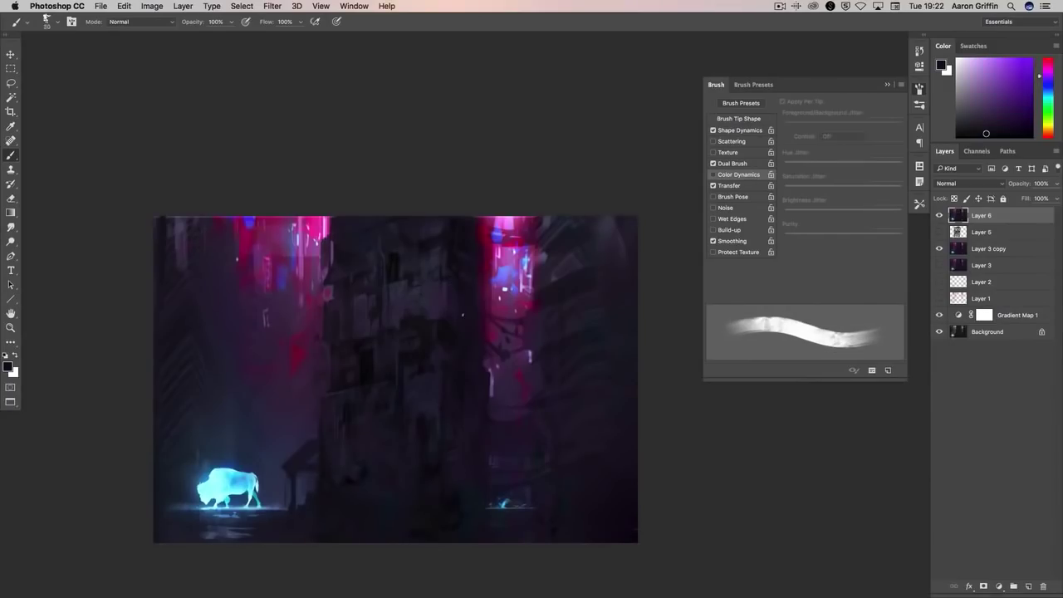
key("bracketright")
key("bracketright")
- Try the Smudge tool with a scattered-lines brush and bring the upper alley buildings into view
right_click(520, 385)
right_click(11, 226)
left_click(46, 244)
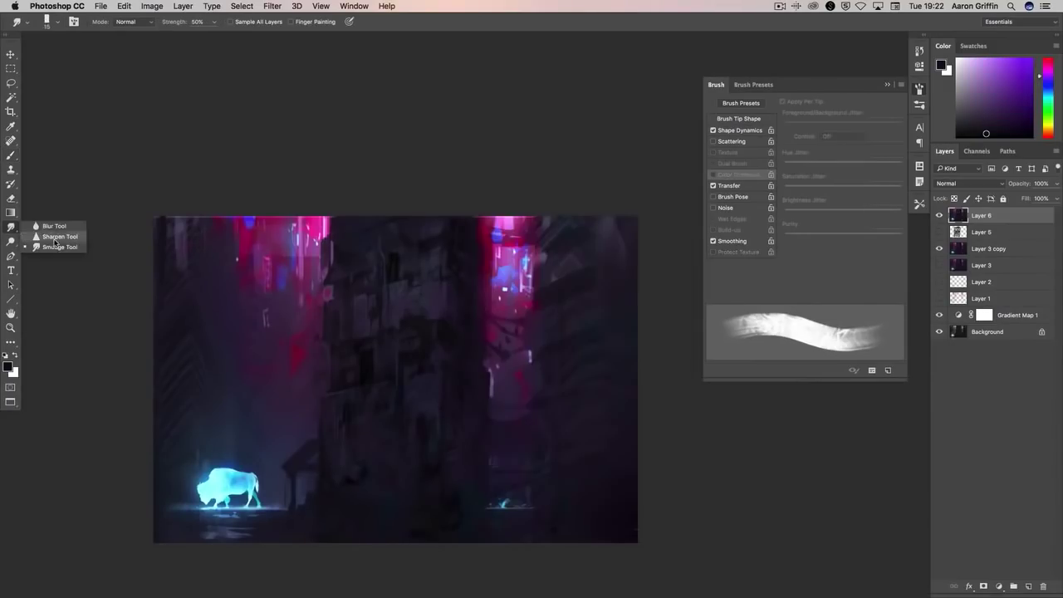
right_click(473, 384)
double_click(534, 408)
scroll(419, 415, "up", 2)
scroll(528, 504, "down", 5)
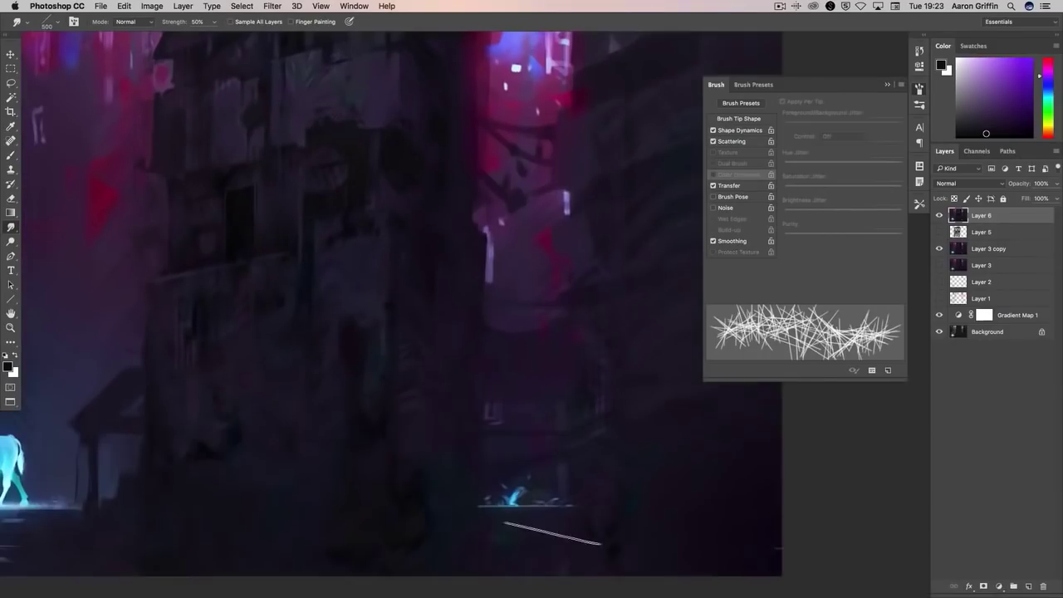
left_click_drag(490, 200, 558, 434)
scroll(374, 316, "left", 5)
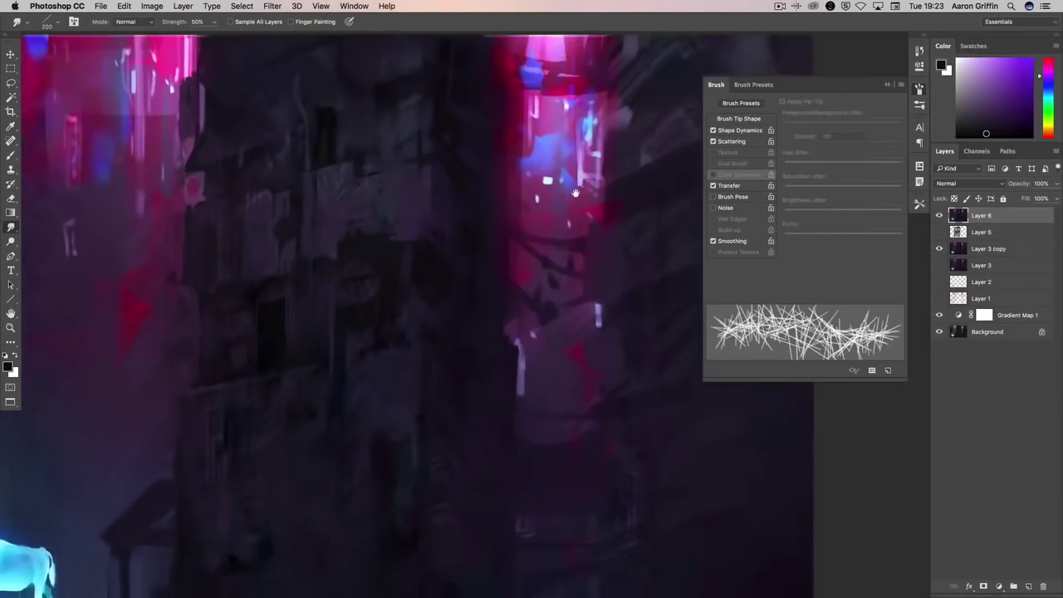
- Return to the Brush and paint a dark vertical stroke along the left building
key("b")
key("bracketleft")
left_click(266, 178, "alt")
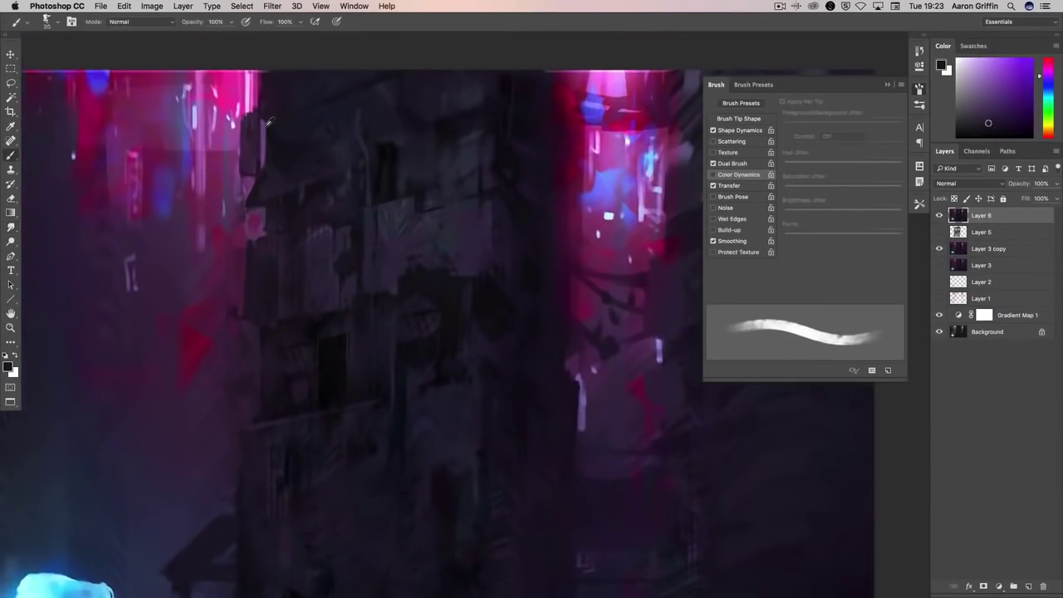
left_click(268, 122, "alt")
left_click_drag(249, 106, 246, 163)
- Sample dark red, dark blue and purple tones from around the painting
scroll(249, 116, "left", 3)
left_click(329, 308, "alt")
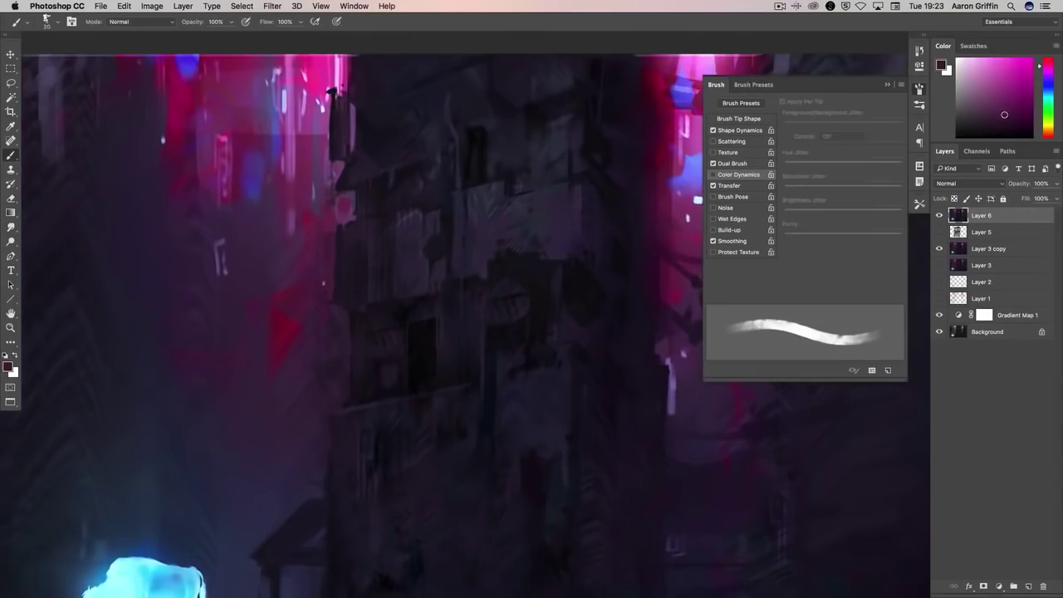
scroll(333, 308, "down", 2)
scroll(357, 310, "down", 5)
left_click(356, 310, "alt")
scroll(357, 310, "down", 5)
scroll(357, 310, "left", 3)
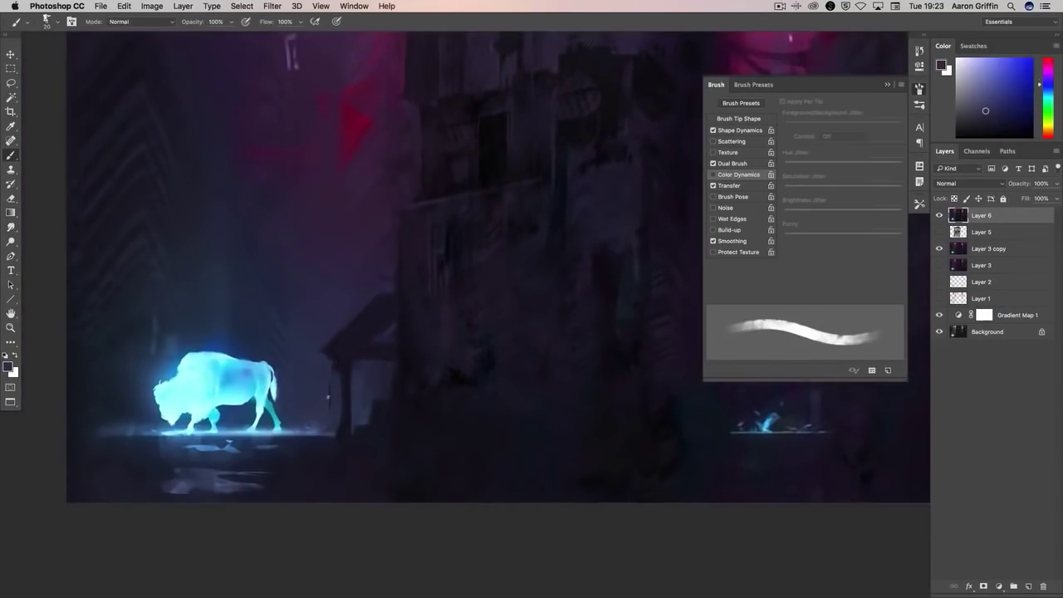
scroll(433, 322, "left", 3)
scroll(432, 323, "down", 2)
left_click(524, 424, "alt")
scroll(524, 425, "up", 4)
scroll(524, 424, "right", 2)
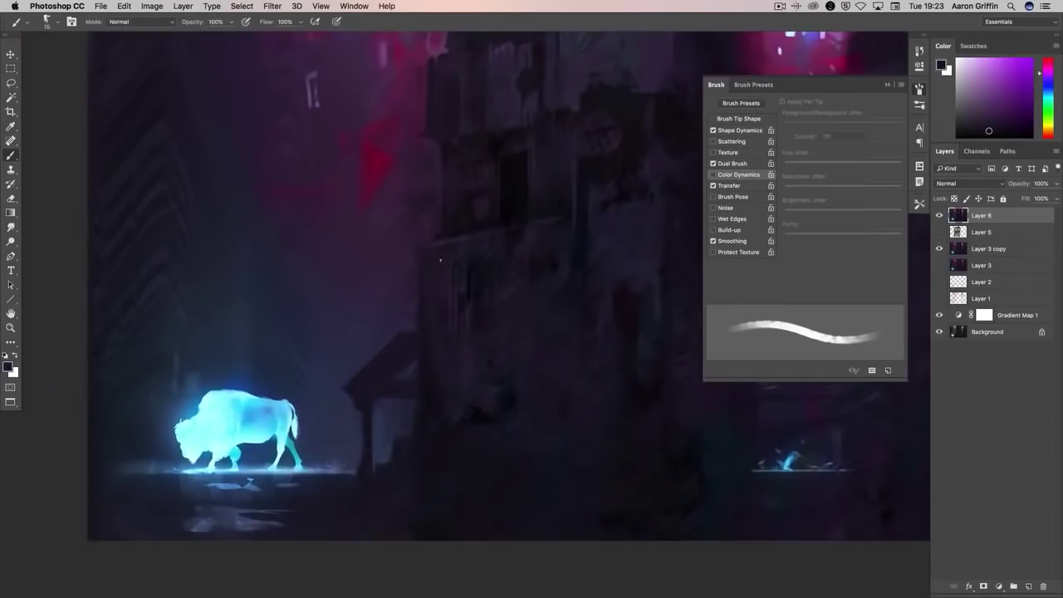
scroll(498, 357, "right", 2)
scroll(473, 378, "down", 1)
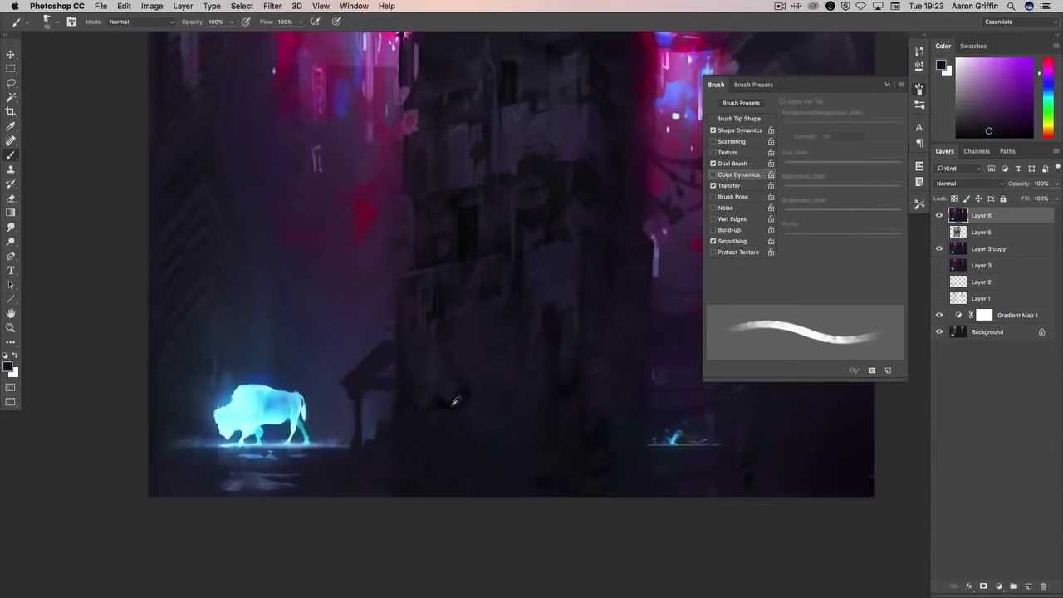
- Sample several more colours, resizing the brush back and forth between picks
left_click(456, 401, "alt")
key("bracketright")
key("bracketright")
key("bracketleft")
key("bracketleft")
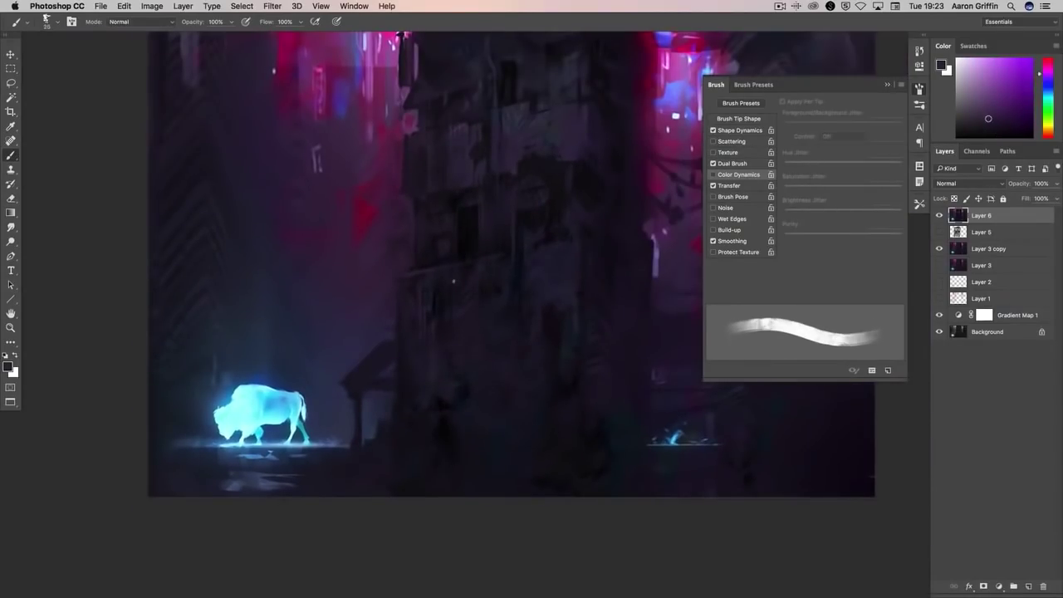
scroll(449, 411, "up", 3)
scroll(449, 411, "right", 2)
left_click(462, 405, "alt")
key("bracketright")
left_click(456, 356, "alt")
key("bracketleft")
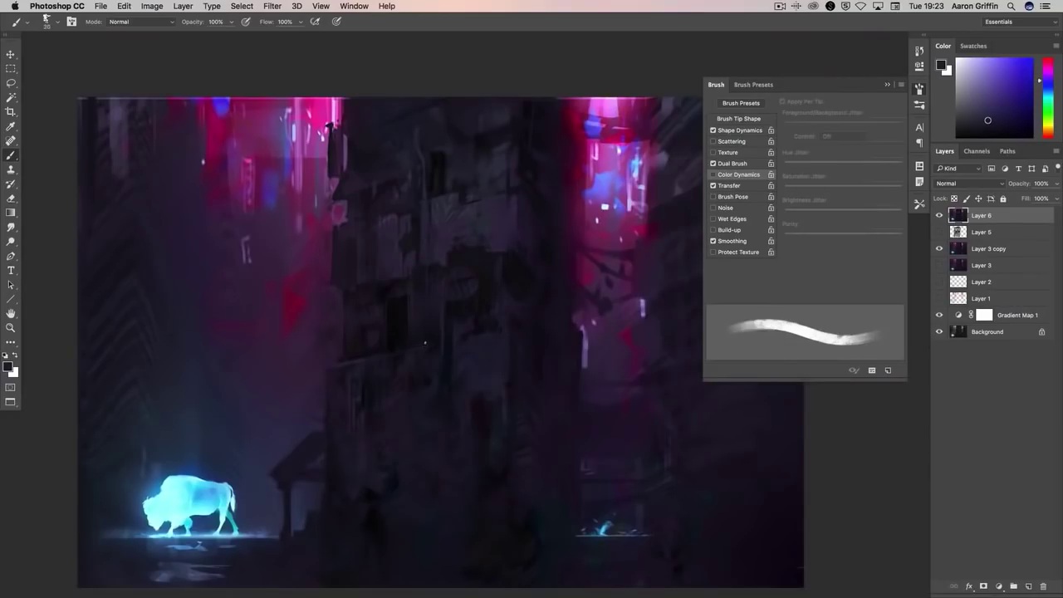
key("bracketright")
key("bracketright")
- Sample further colours toward the bottom of the painting and fine-tune the brush size
left_click(422, 481, "alt")
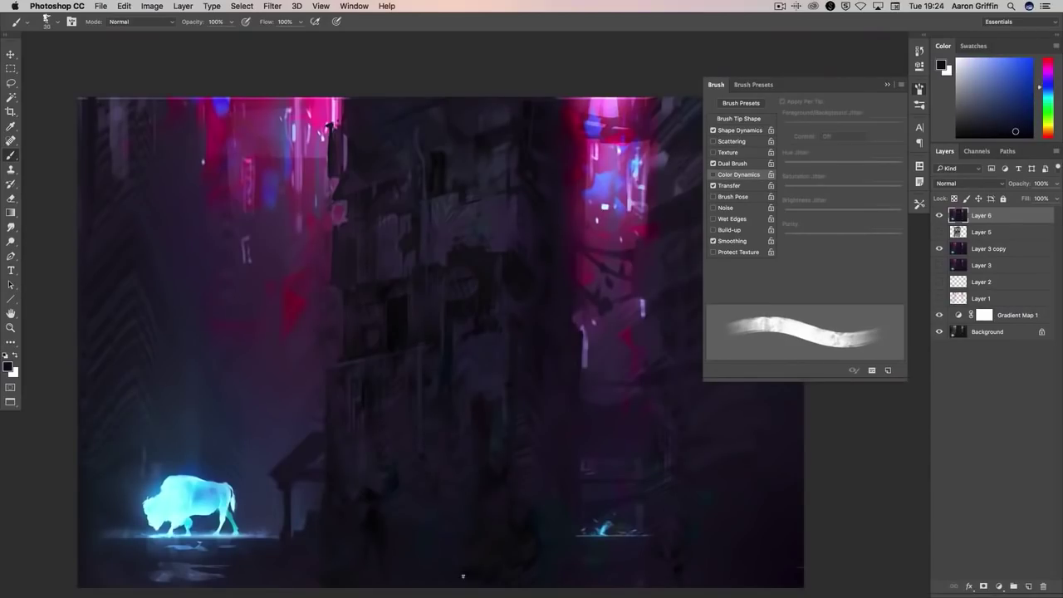
left_click(422, 441, "alt")
key("bracketleft")
left_click(433, 441, "alt")
key("bracketright")
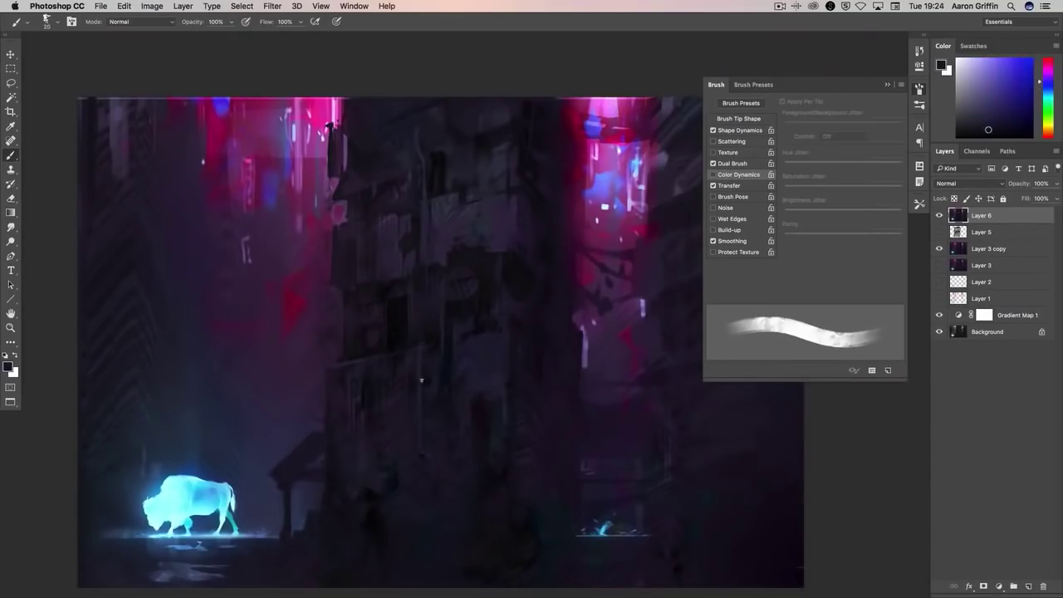
key("bracketright")
key("bracketleft")
key("bracketleft")
key("bracketright")
left_click(438, 544, "alt")
key("bracketright")
key("bracketright")
key("bracketright")
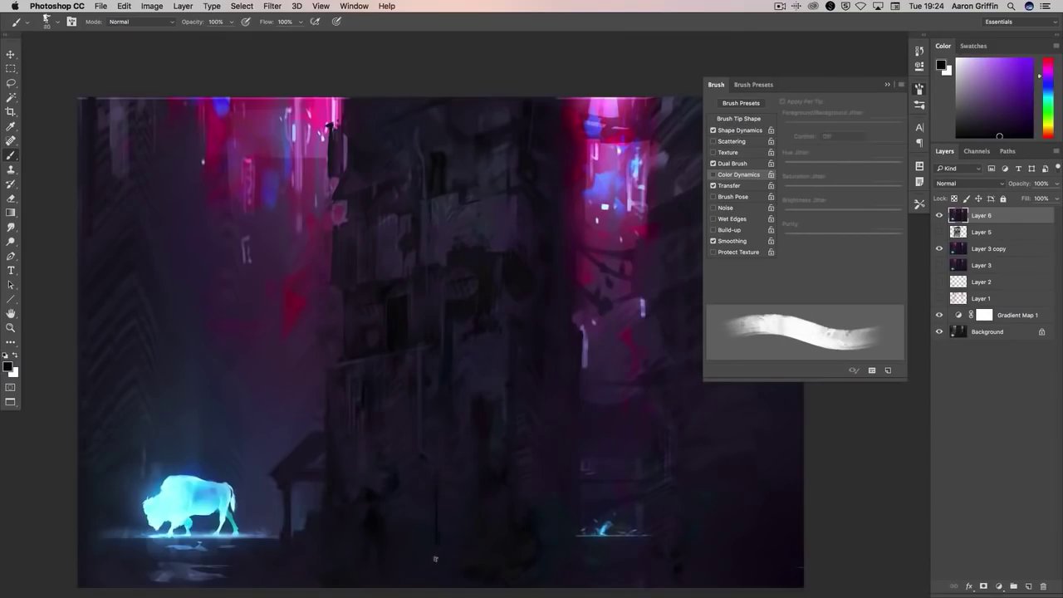
key("bracketleft")
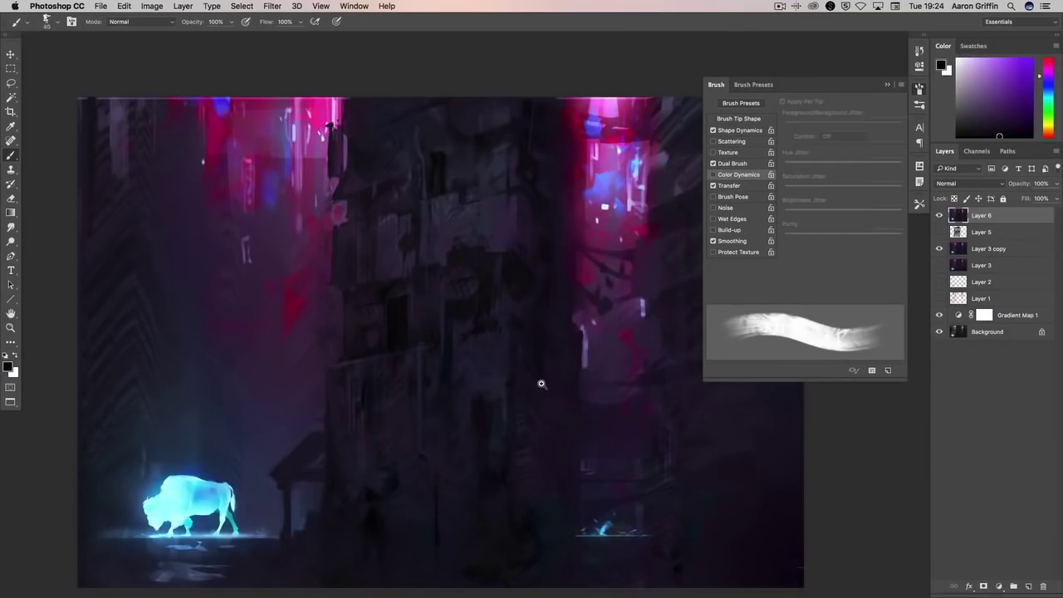
left_click_drag(542, 384, 514, 388)
right_click(369, 231)
- Choose a large colour-varying brush with a blue colour at 70% opacity
left_click(380, 308)
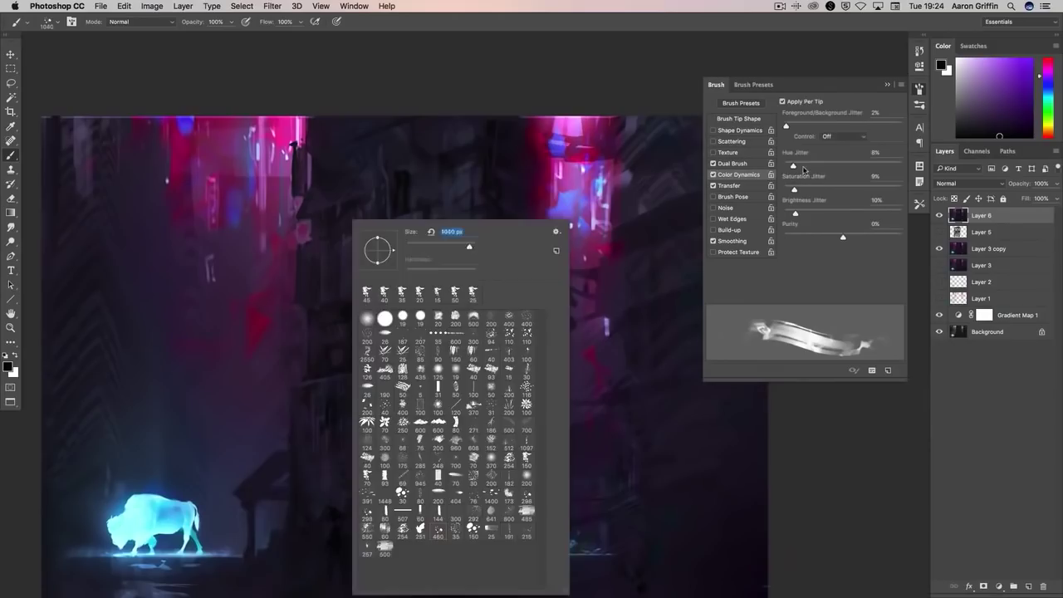
key("Return")
left_click(496, 195, "alt")
key("7")
- Set the brush blend mode to Color, try light blue, then sample a dark magenta
left_click(141, 21)
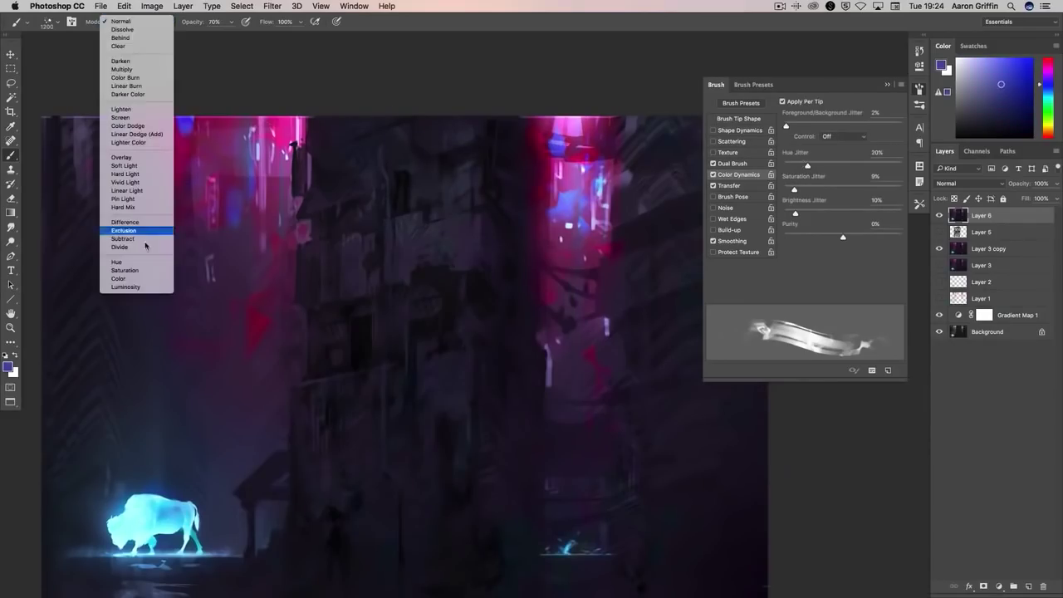
left_click(133, 280)
left_click(571, 202, "alt")
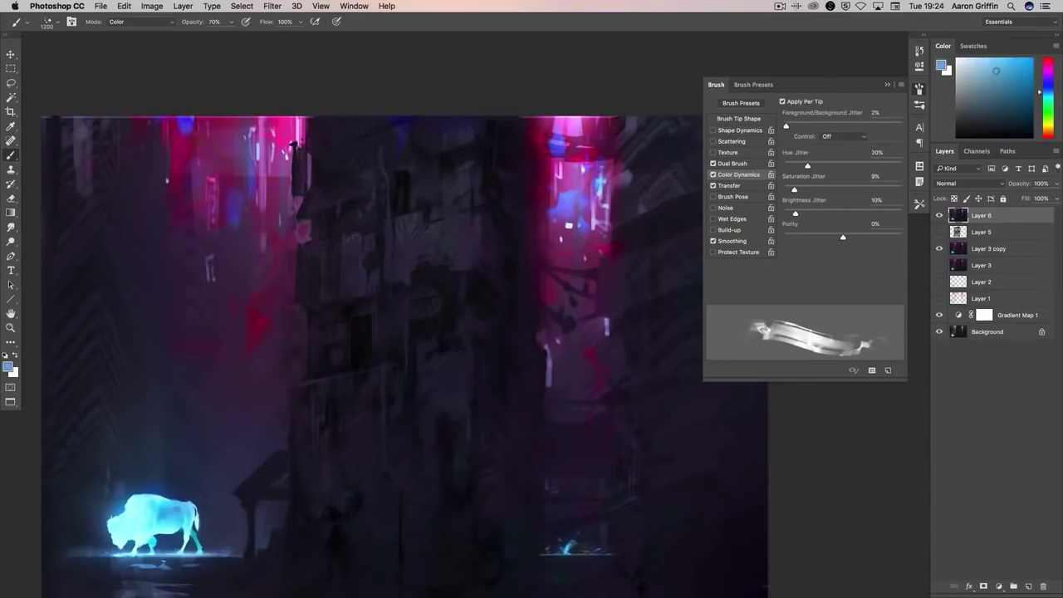
scroll(506, 208, "left", 5)
scroll(507, 208, "up", 2)
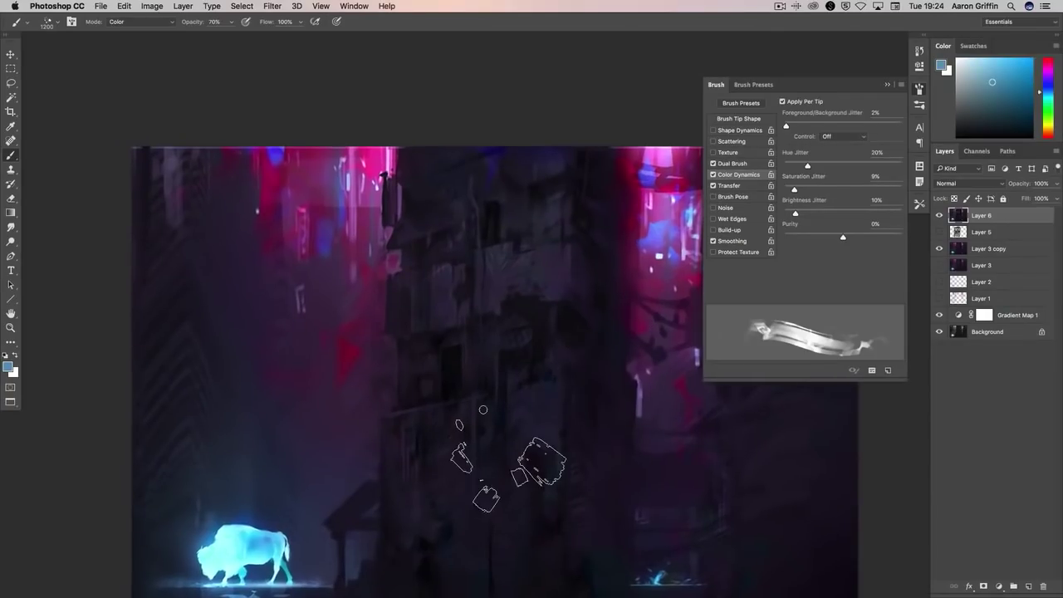
left_click(490, 212, "alt")
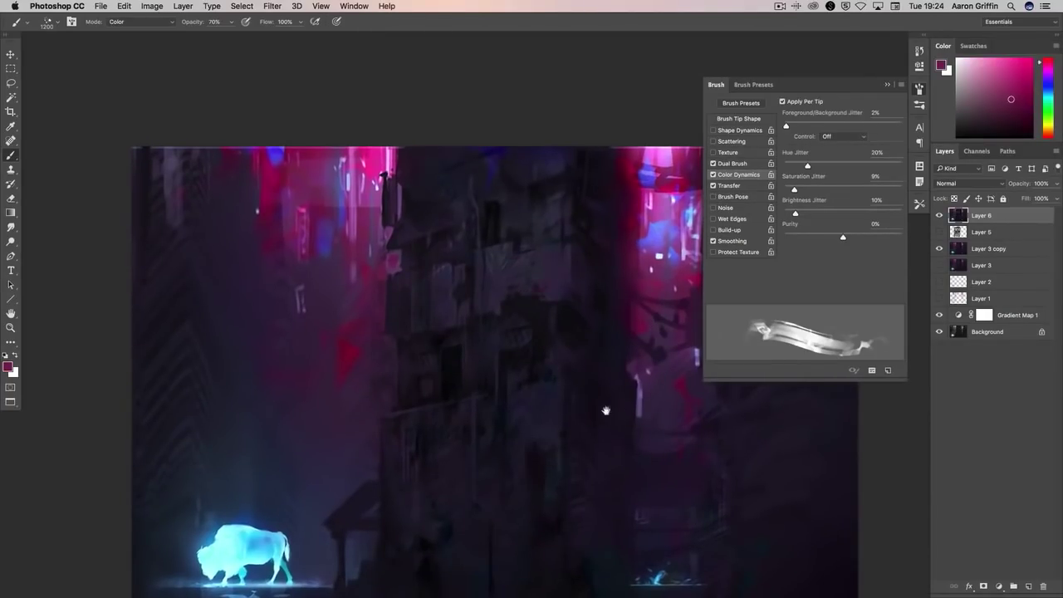
- Flip the painting horizontally again from the Image menu
scroll(605, 408, "down", 3)
scroll(605, 407, "right", 1)
left_click(153, 6)
left_click(299, 161)
- Choose a new brush preset, pick a dark purple and enlarge the brush
right_click(382, 222)
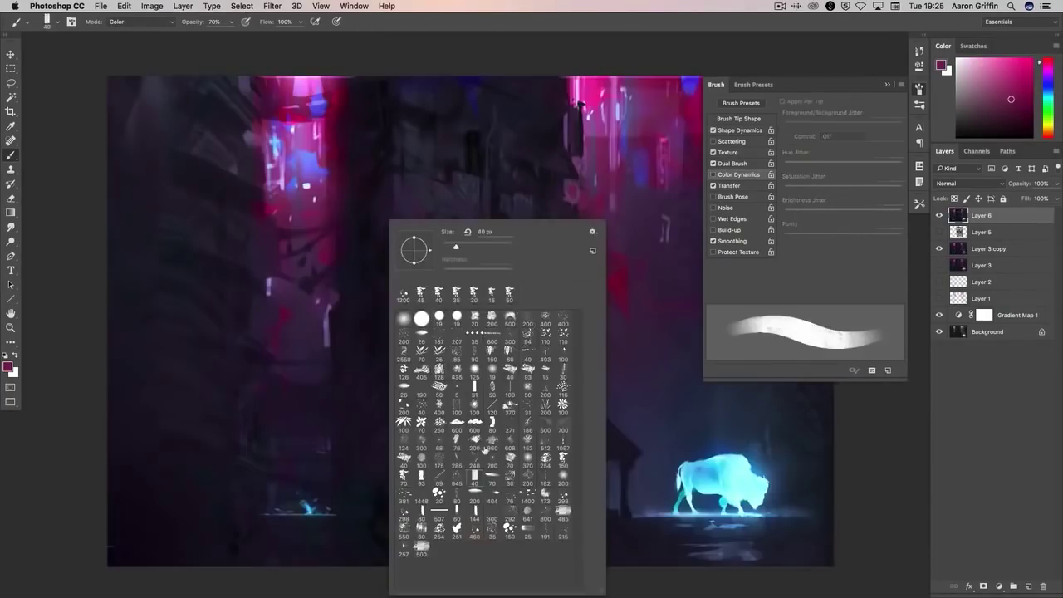
double_click(432, 348)
key("super+minus")
key("super+minus")
key("super+minus")
key("super+equal")
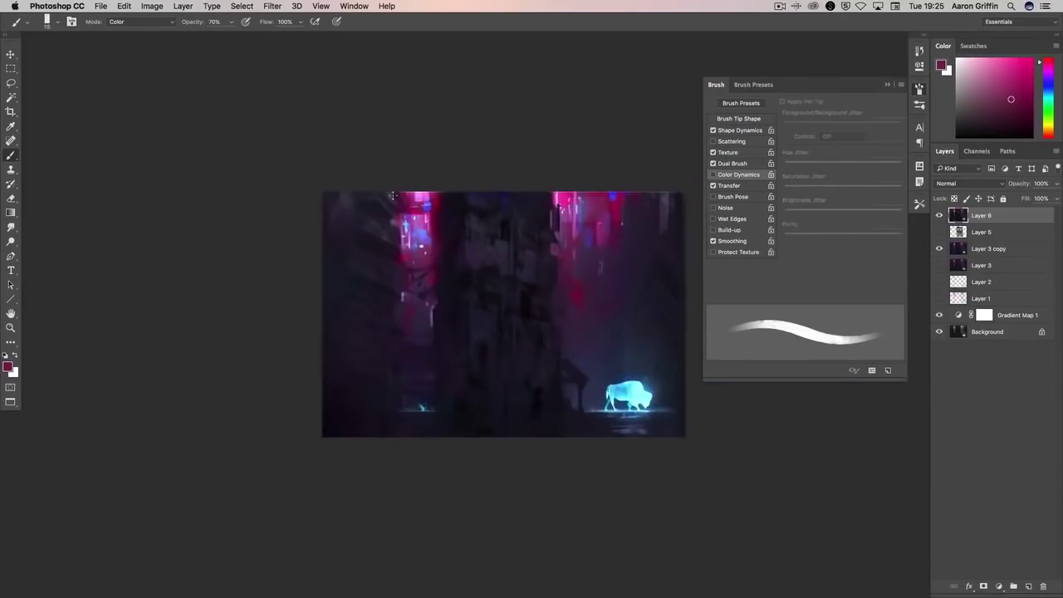
left_click(495, 276, "alt")
key("bracketright")
key("bracketright")
key("bracketright")
- Return the brush to Normal mode, shrink it and pick a lighter colour
left_click(138, 23)
left_click(133, 25)
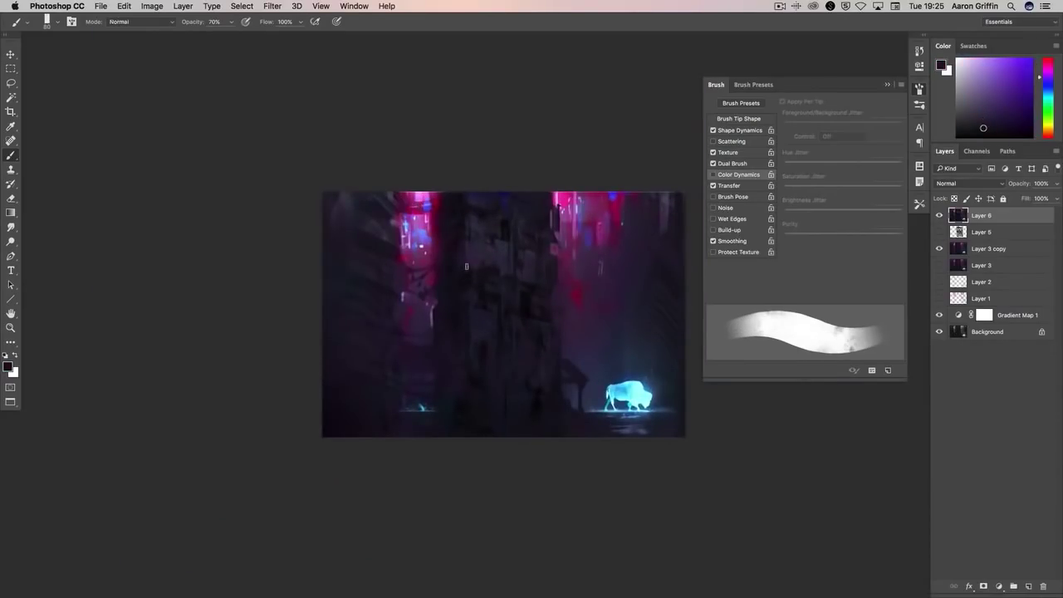
key("bracketleft")
key("bracketleft")
key("bracketleft")
left_click(491, 243, "alt")
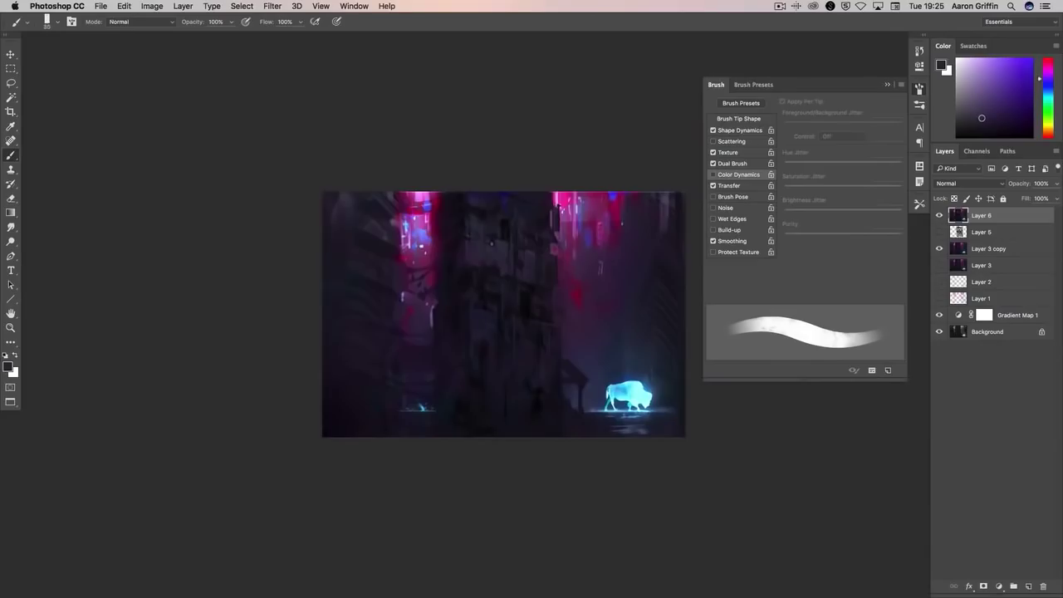
- Switch to an untextured brush, resize it and sample a pinkish purple
right_click(463, 372)
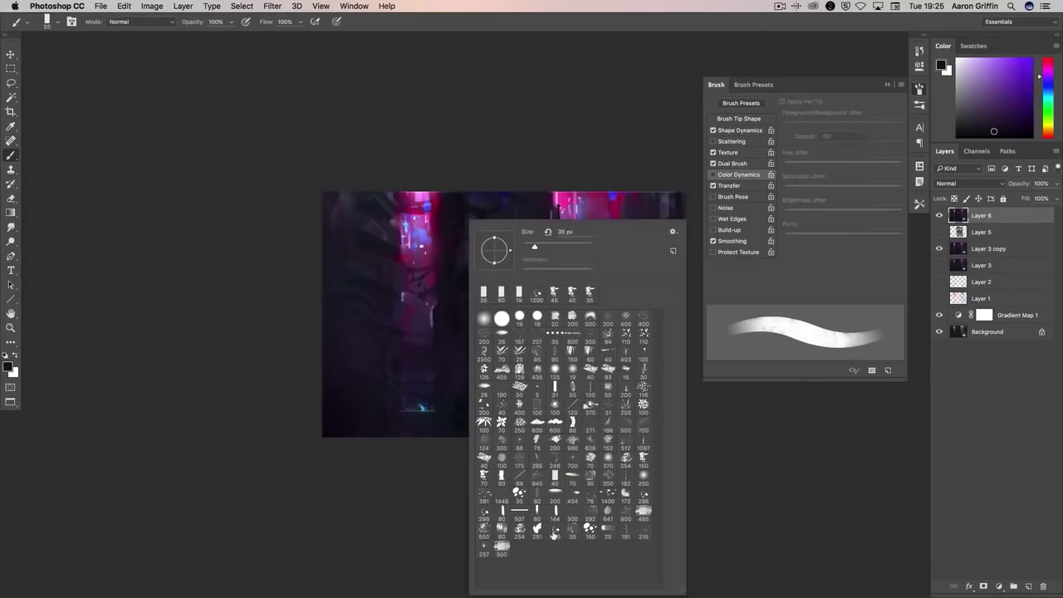
left_click(487, 480)
left_click(455, 366)
key("bracketright")
key("bracketright")
key("bracketright")
key("bracketright")
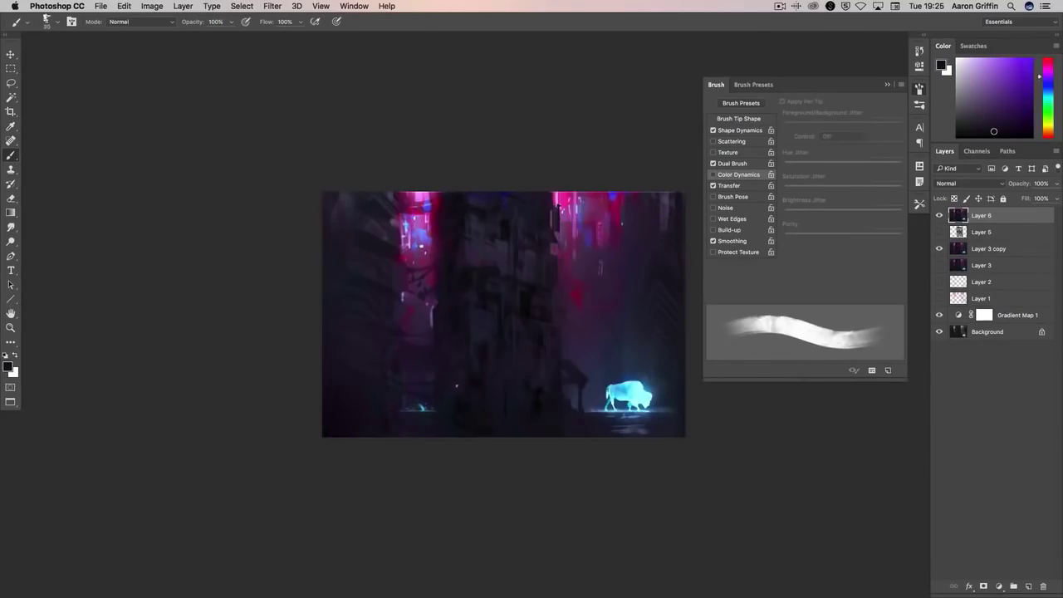
key("bracketleft")
key("bracketleft")
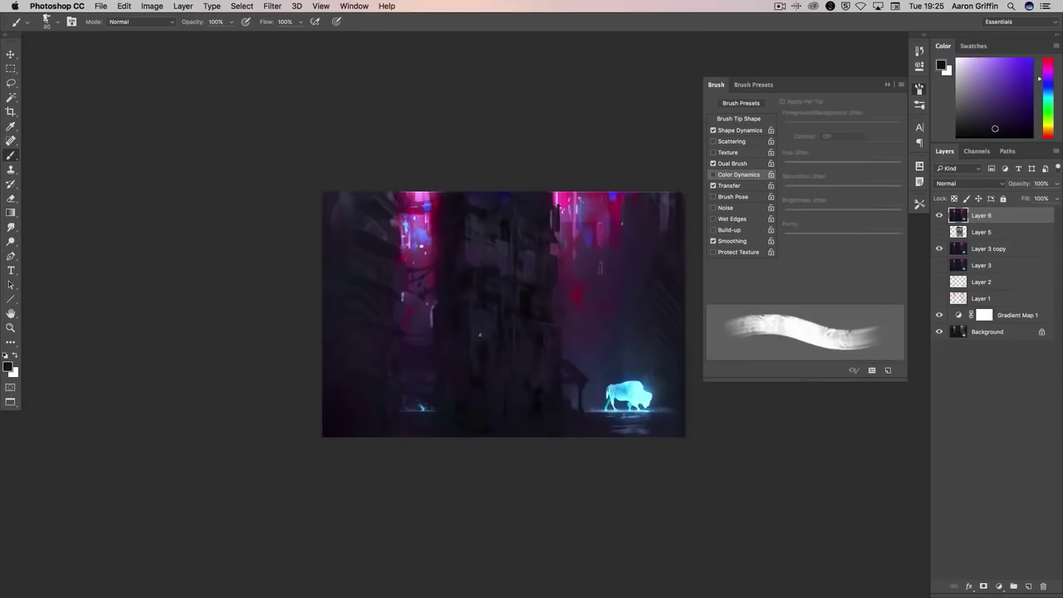
key("bracketright")
left_click(476, 365, "alt")
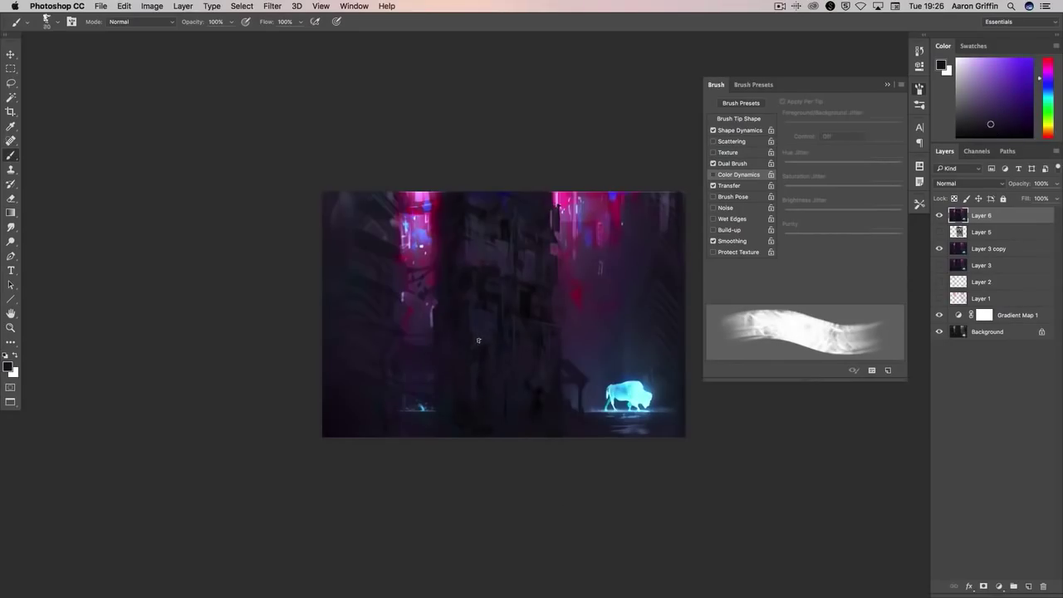
- Choose a colour-varying brush preset and sample a new colour
right_click(485, 333)
double_click(497, 424)
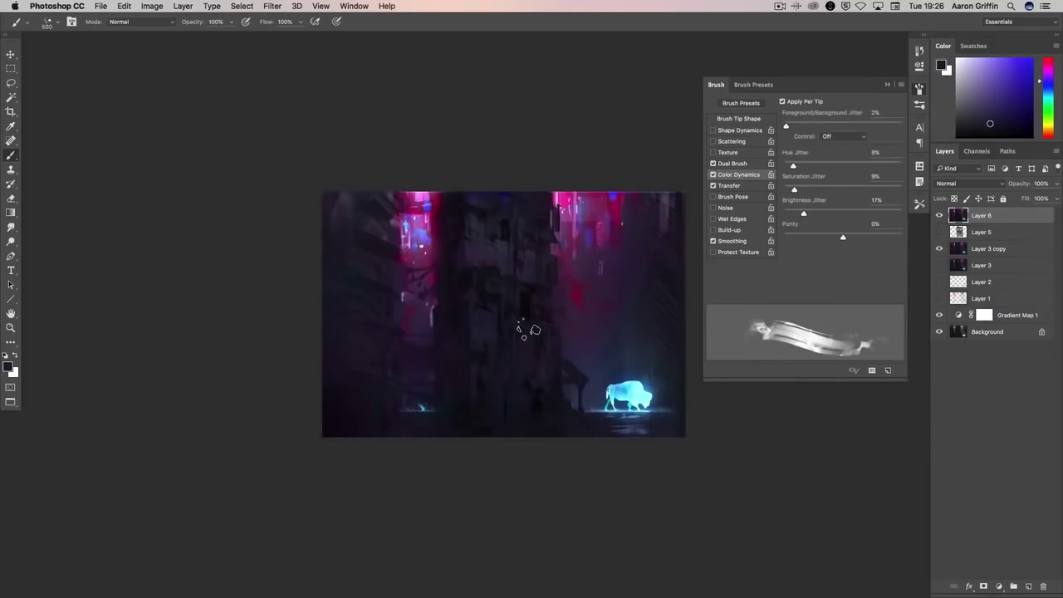
left_click(491, 249, "alt")
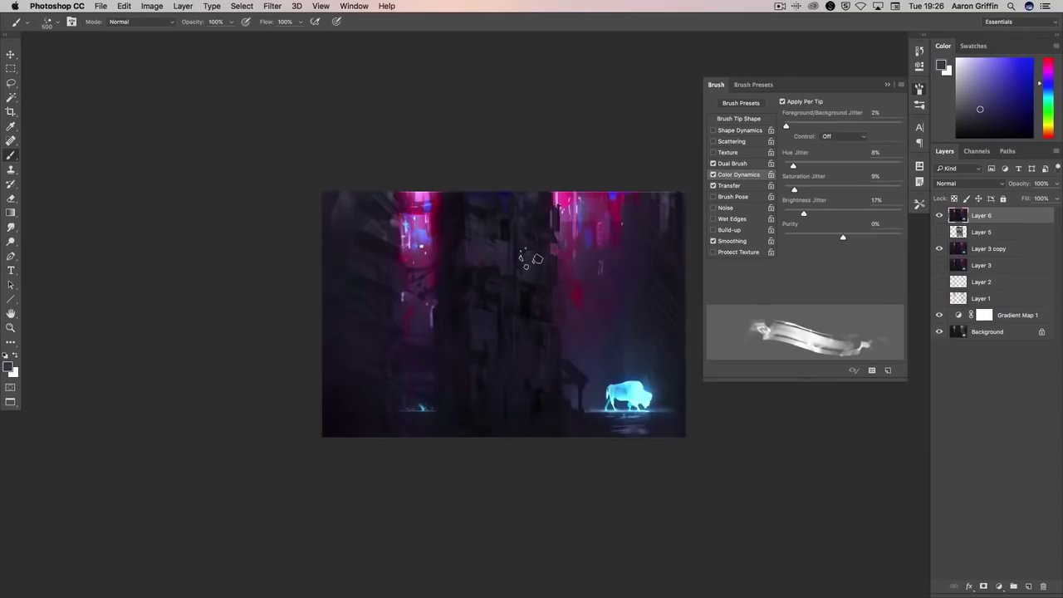
- Pick a textured brush, set dark blue, then sample a dark violet from the painting
right_click(452, 324)
double_click(465, 395)
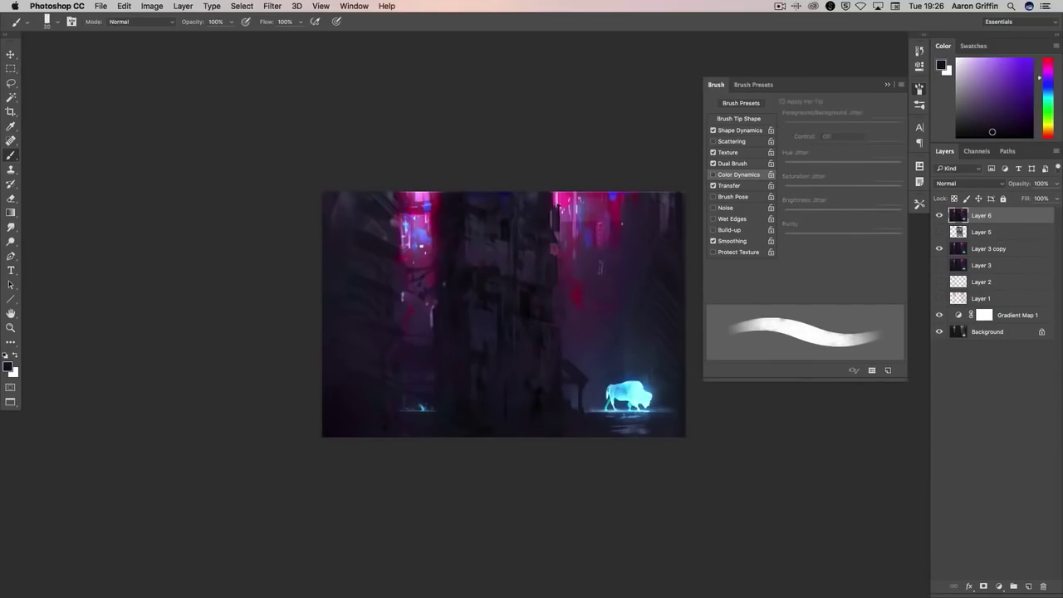
left_click(445, 246, "alt")
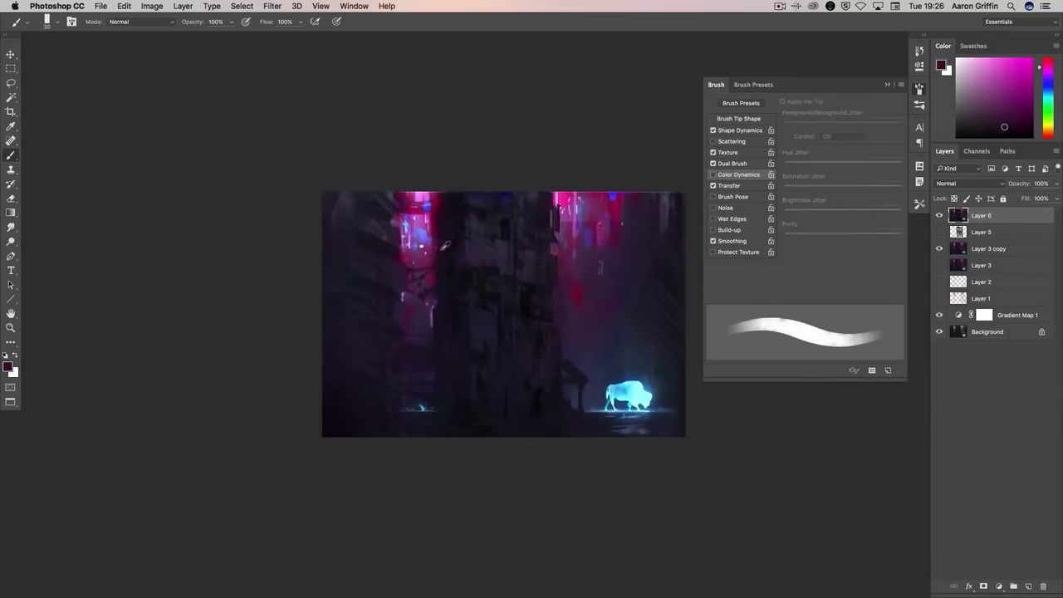
left_click(433, 392, "alt")
left_click(436, 406, "alt")
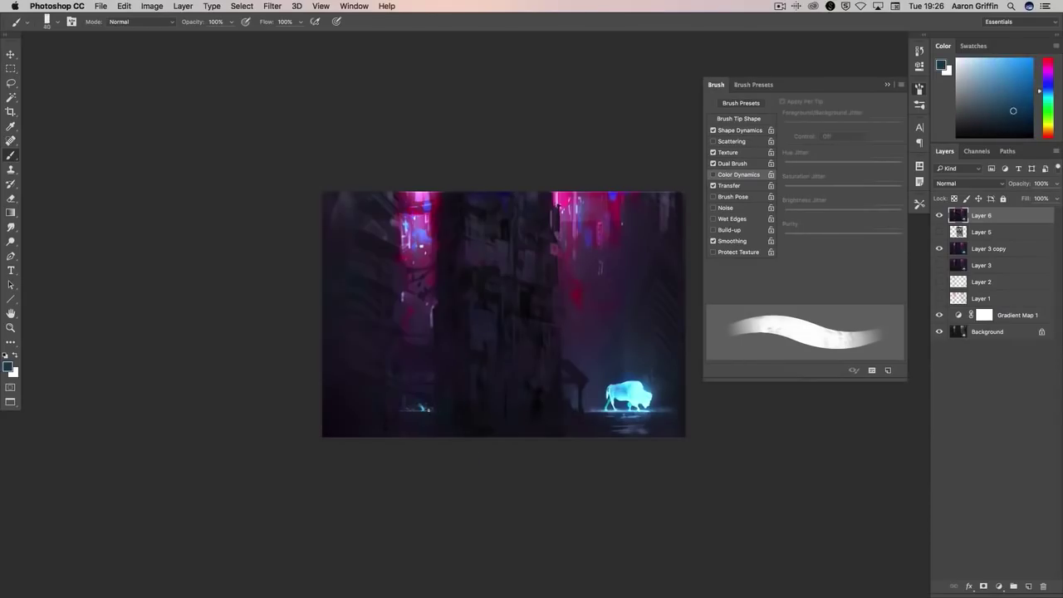
key("super+plus")
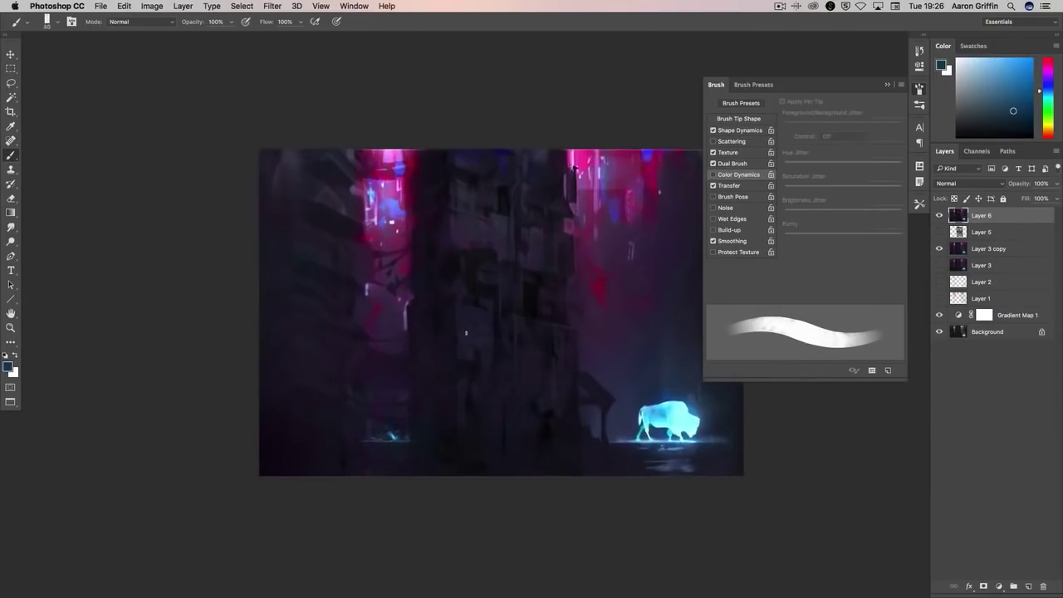
left_click(454, 304, "alt")
- Enlarge the brush to about 70 and sample colours near the upper buildings, then shrink it
scroll(461, 353, "up", 2)
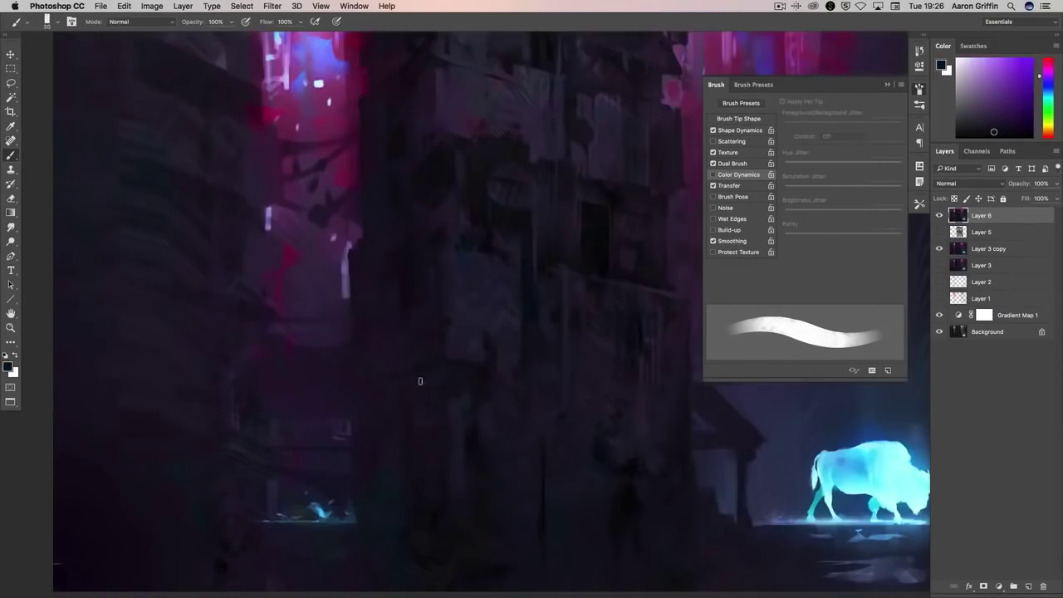
key("bracketright")
key("bracketright")
key("bracketright")
left_click(407, 378, "alt")
scroll(426, 322, "up", 1)
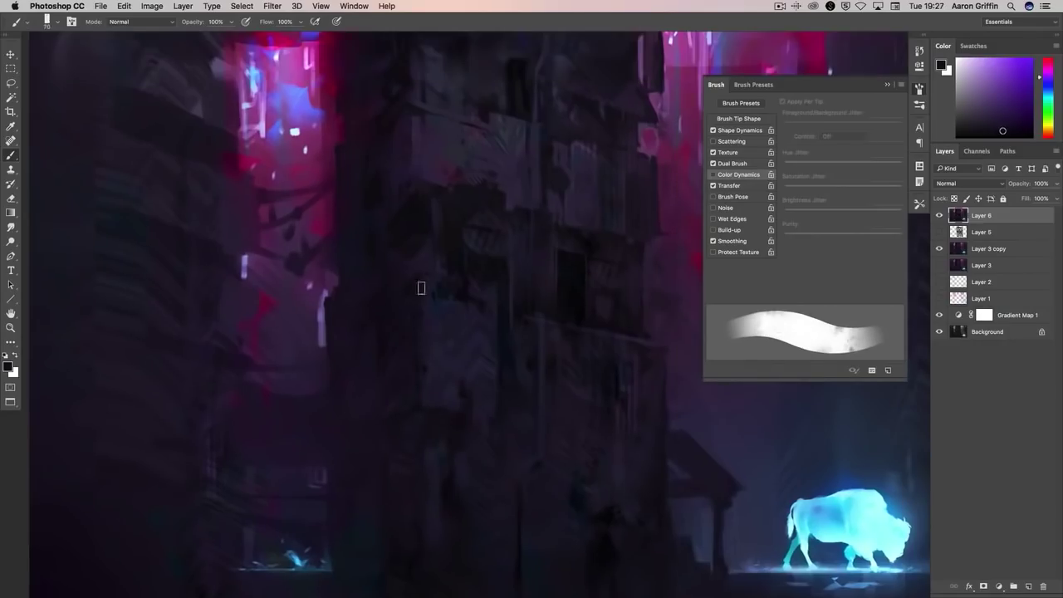
mouse_move(653, 357)
left_mouse_down()
mouse_move(562, 339)
mouse_move(572, 377)
left_mouse_up()
left_click(565, 341, "alt")
key("bracketleft")
key("bracketleft")
key("bracketleft")
key("bracketleft")
- Rework the central tower with Smudge, Dodge, then Burn on Shadows at 20%, then return to the Brush
key("r")
mouse_move(615, 336)
left_mouse_down()
mouse_move(563, 361)
mouse_move(559, 417)
left_mouse_up()
left_click(11, 241)
left_click(46, 238)
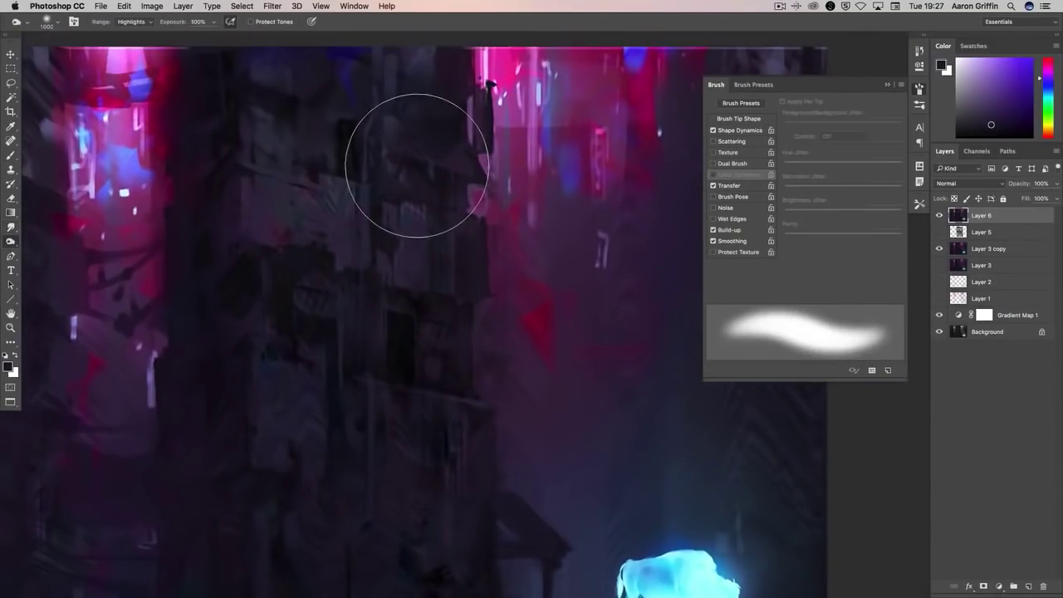
key("shift+o")
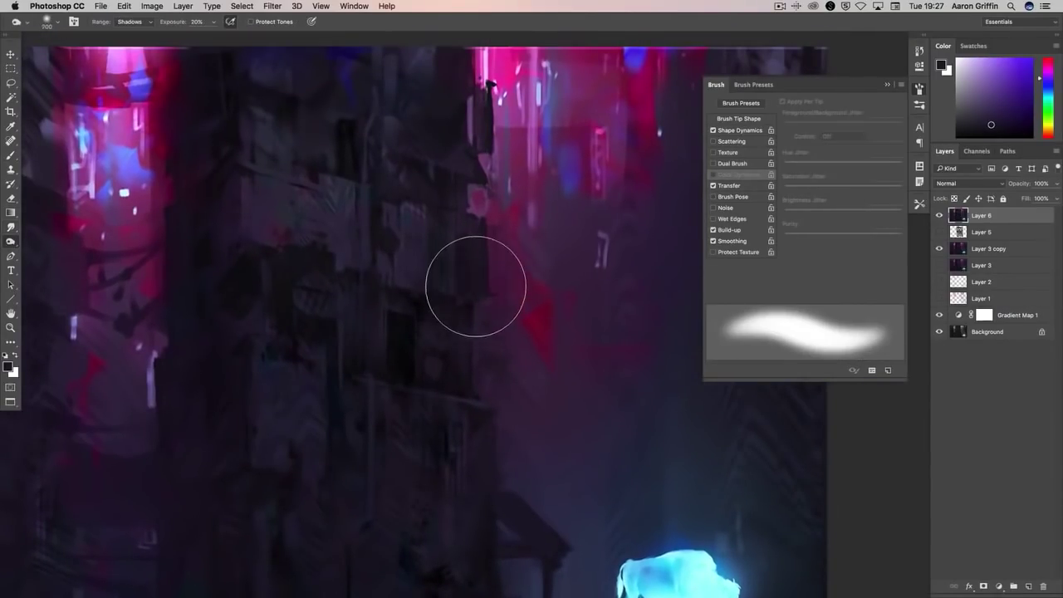
key("super+0")
key("b")
key("super+plus")
- Resize the brush and sample a lighter, then a darker violet
key("bracketright")
key("bracketright")
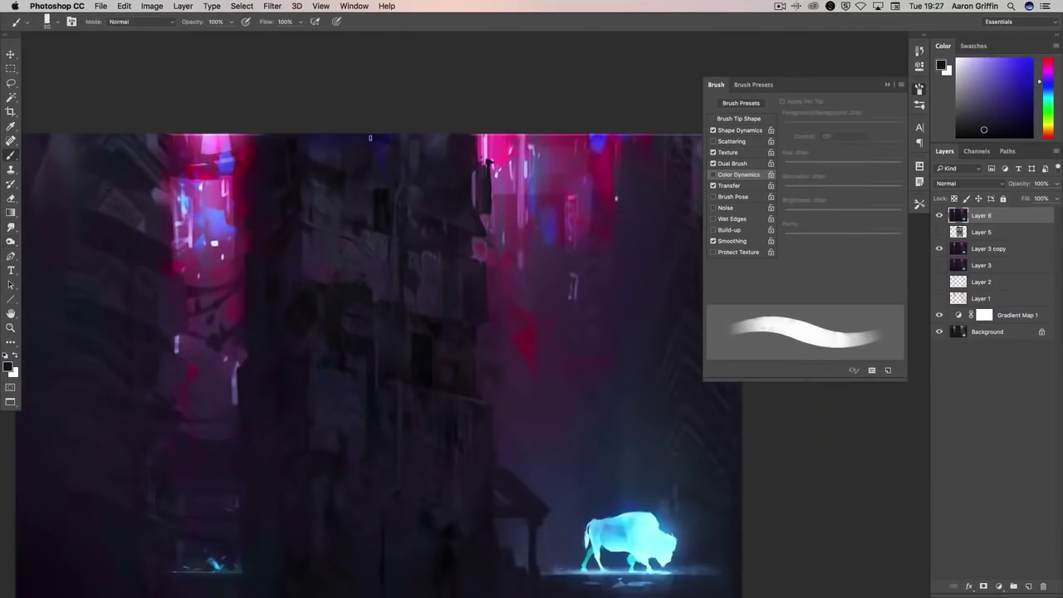
key("bracketleft")
key("bracketleft")
key("bracketright")
left_click(469, 143, "alt")
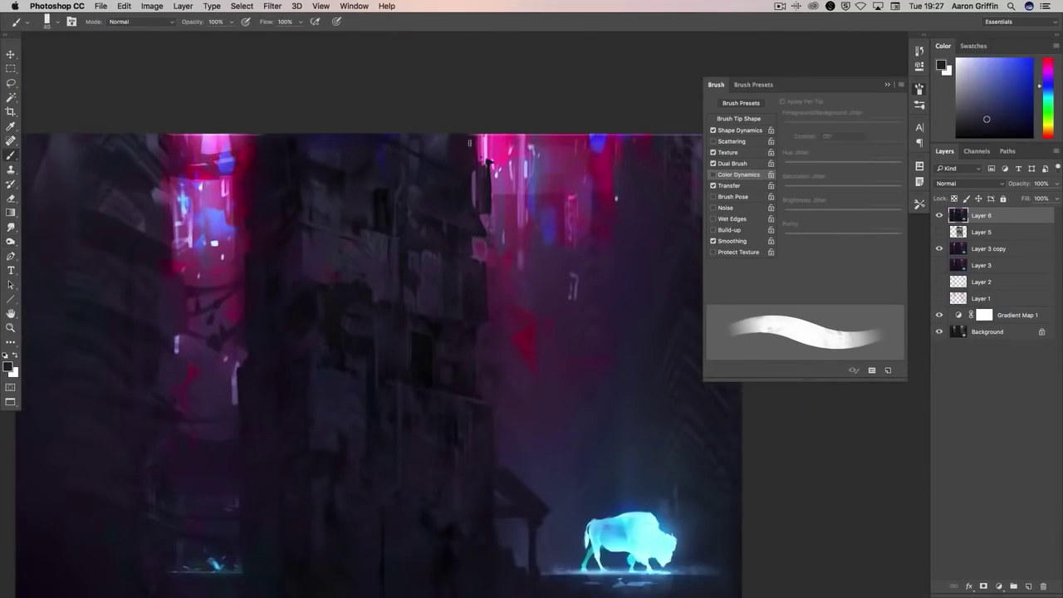
key("bracketright")
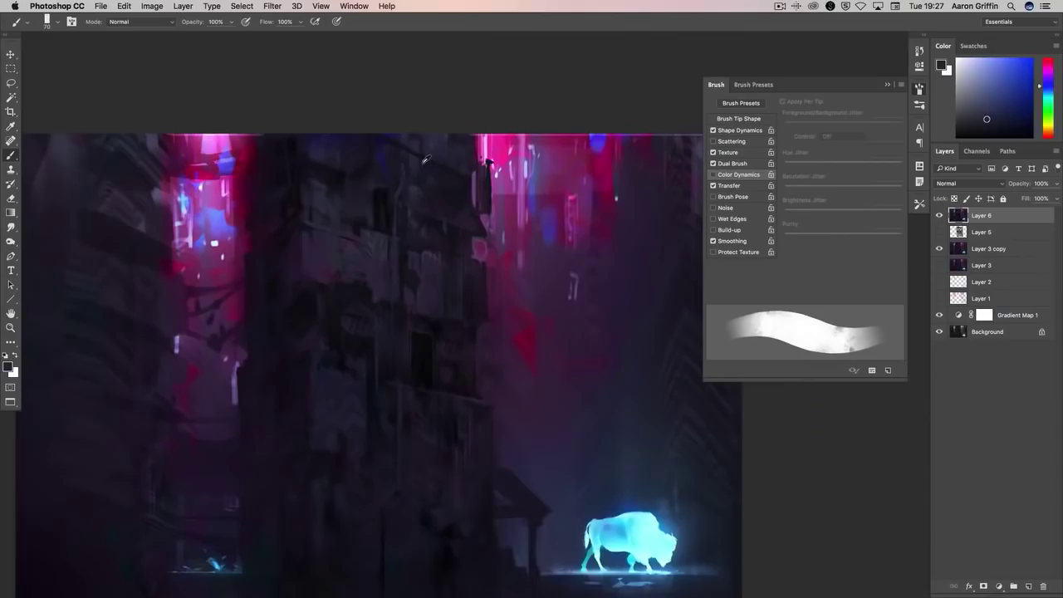
left_click(425, 157, "alt")
- Switch to an untextured brush preset, resize it and sample a new colour
right_click(393, 148)
double_click(431, 374)
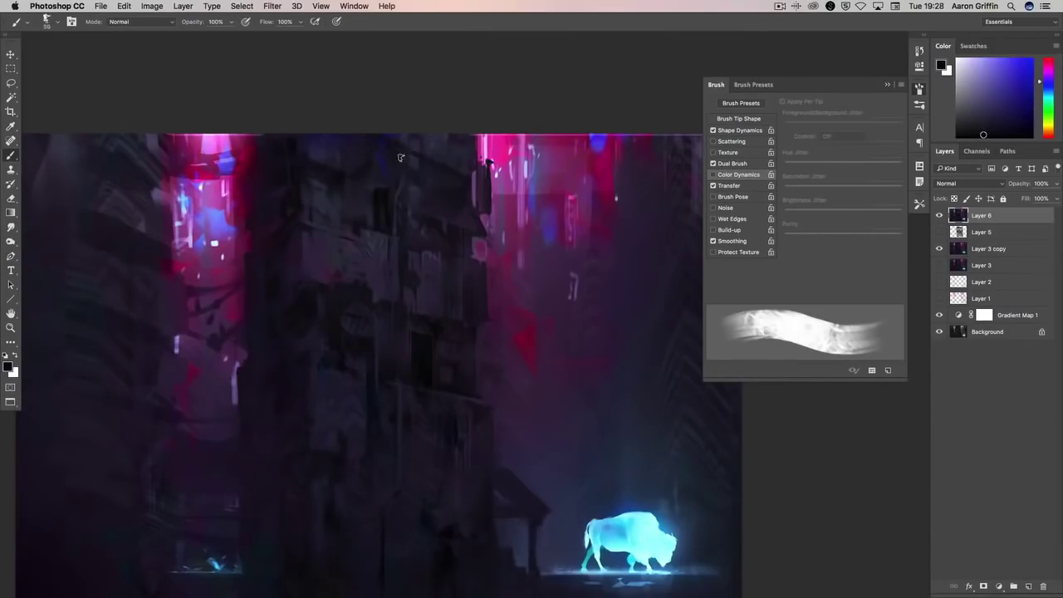
key("bracketright")
key("bracketleft")
left_click(442, 151, "alt")
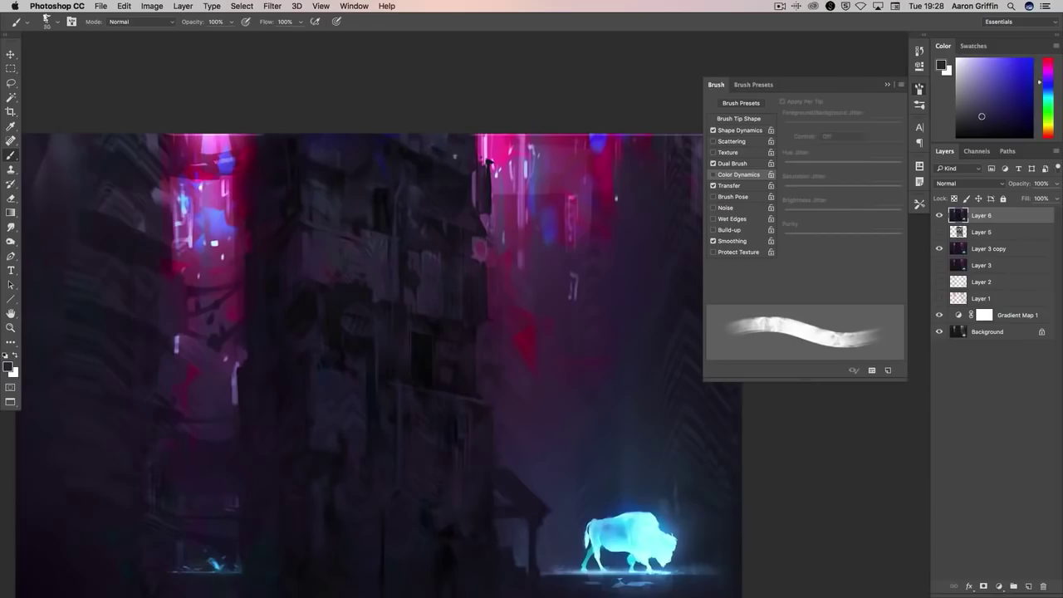
- Sample purple, dark red and lighter pink from the neon glow around the windows
scroll(442, 152, "down", 1)
left_click(492, 218, "alt")
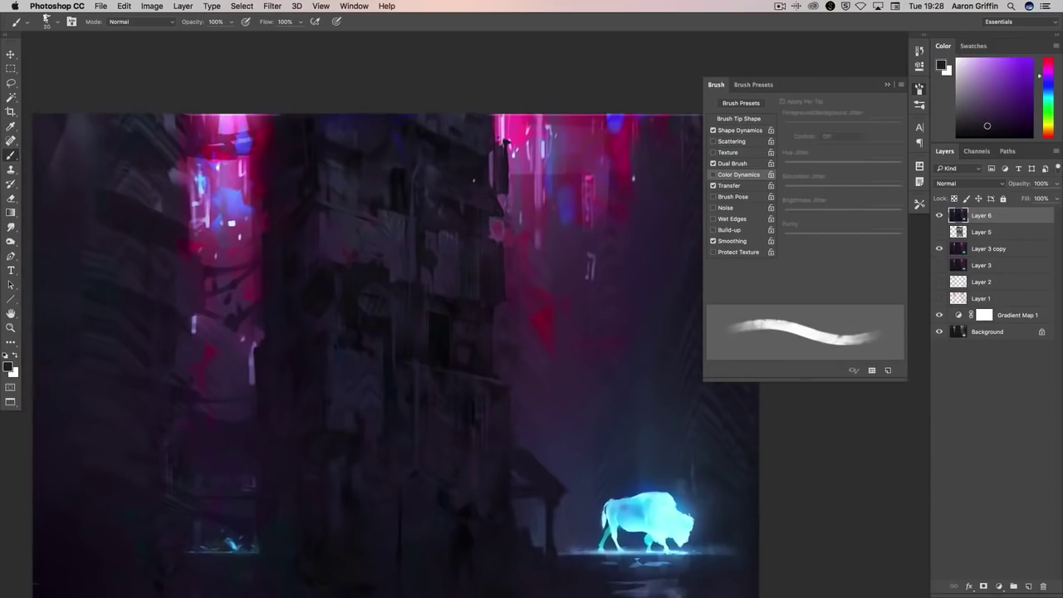
scroll(555, 334, "up", 2)
left_click(359, 264, "alt")
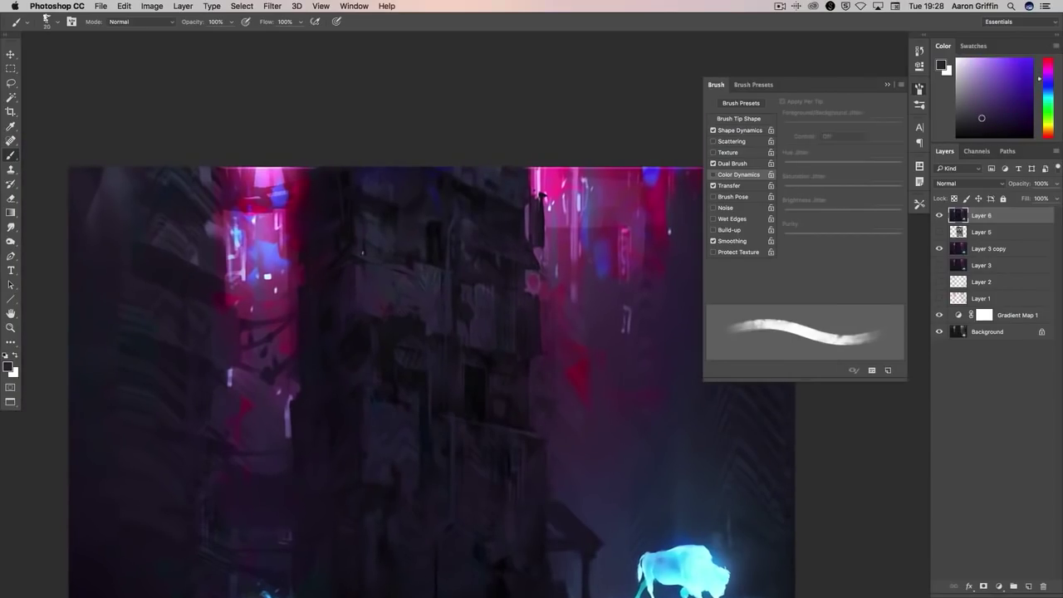
left_click(336, 264, "alt")
scroll(294, 243, "down", 1)
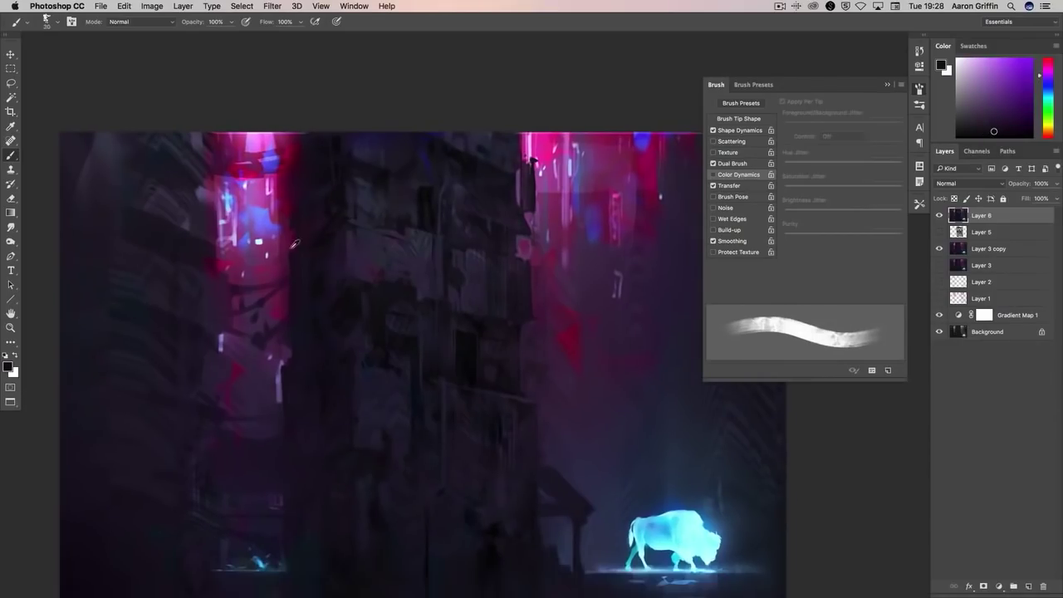
left_click(295, 270, "alt")
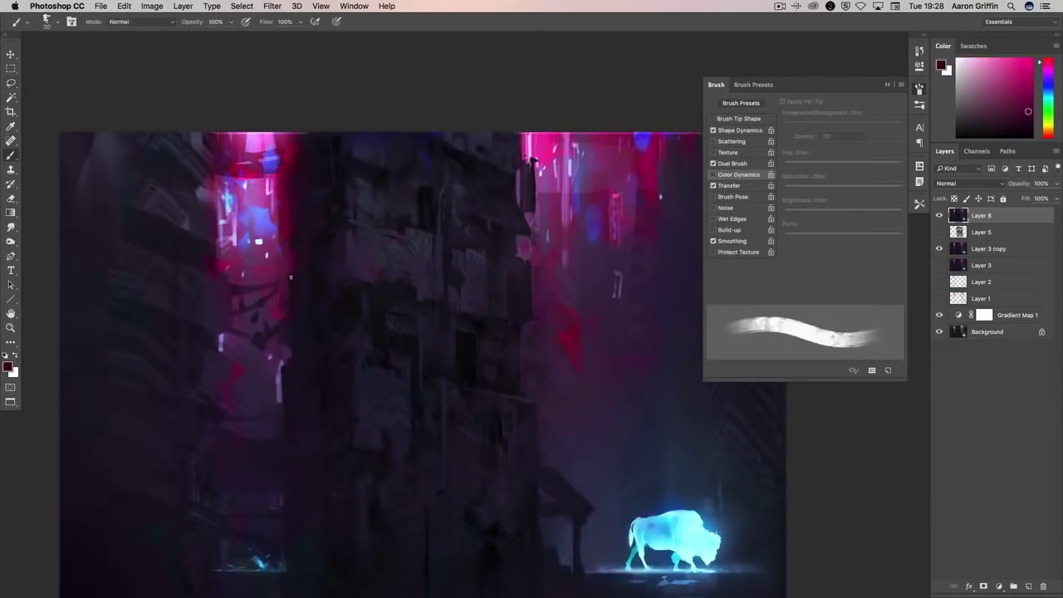
left_click(295, 272, "alt")
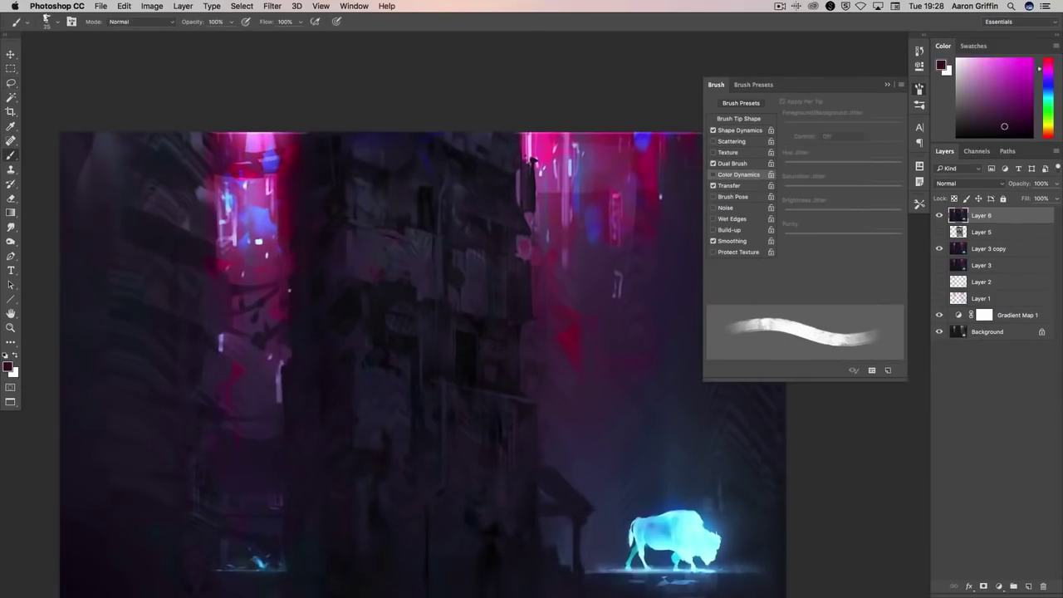
- Sample further violets from the building walls
scroll(374, 340, "down", 1)
left_click(293, 216, "alt")
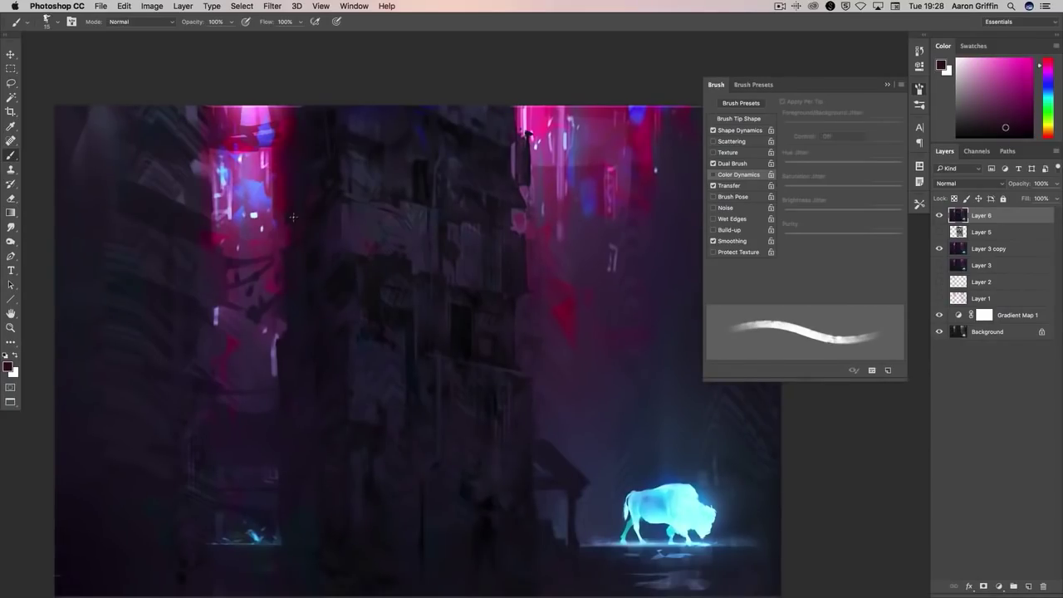
left_click(303, 238, "alt")
scroll(411, 264, "down", 2)
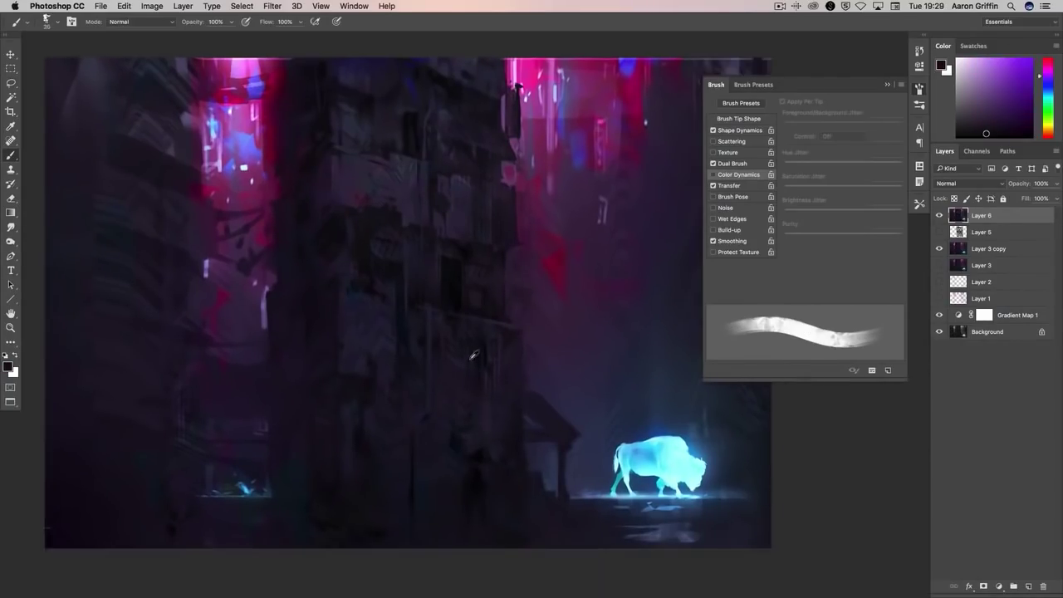
scroll(411, 265, "down", 1)
left_click(324, 245, "alt")
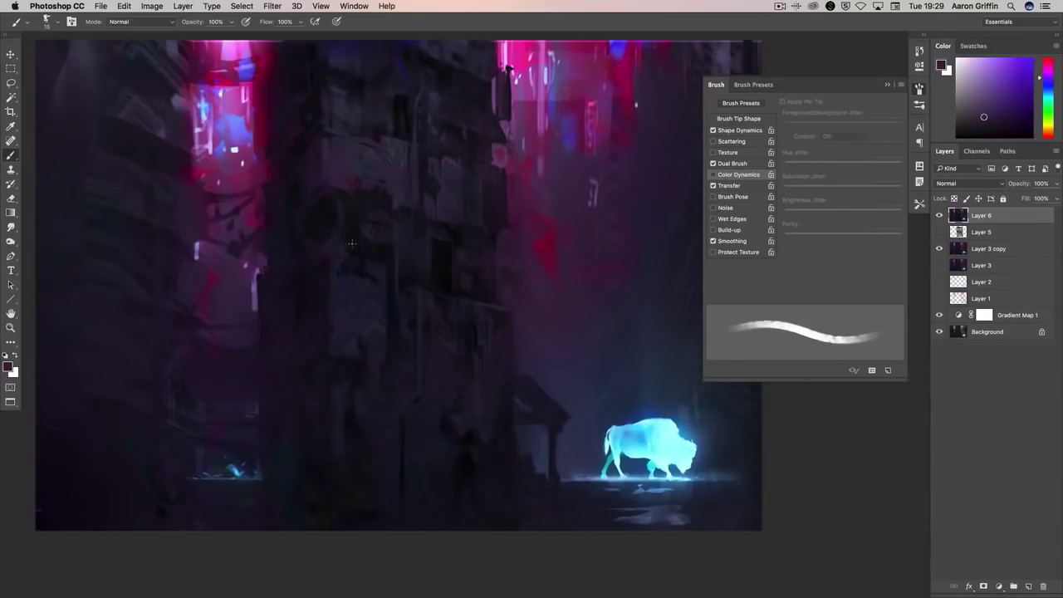
left_click(268, 270, "alt")
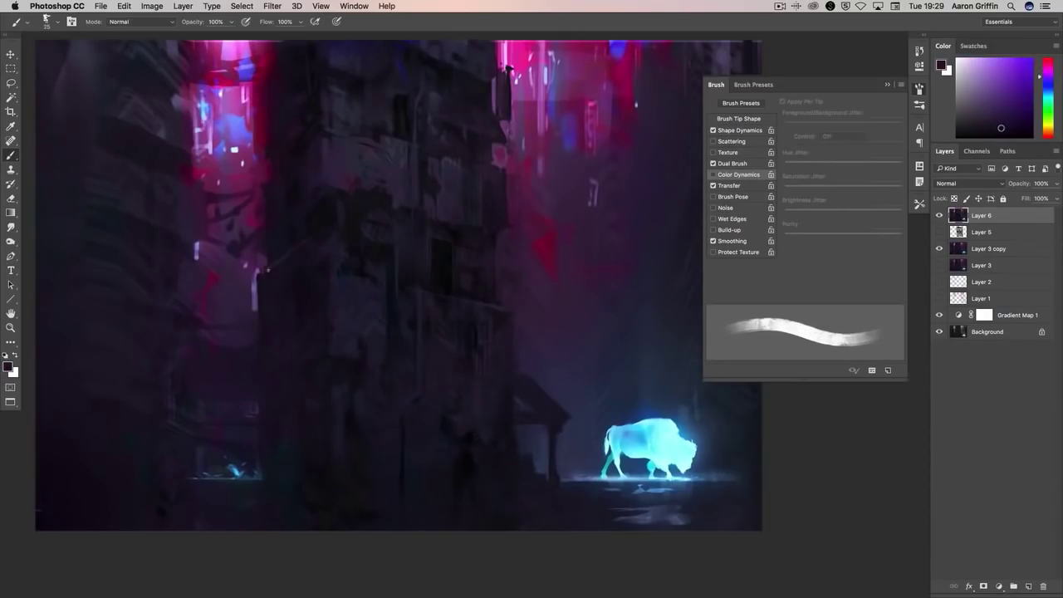
- Move toward the bison and alley floor, turn on Color Dynamics and enlarge the brush
mouse_move(428, 382)
left_mouse_down()
mouse_move(422, 363)
mouse_move(482, 423)
left_mouse_up()
left_click(280, 196, "alt")
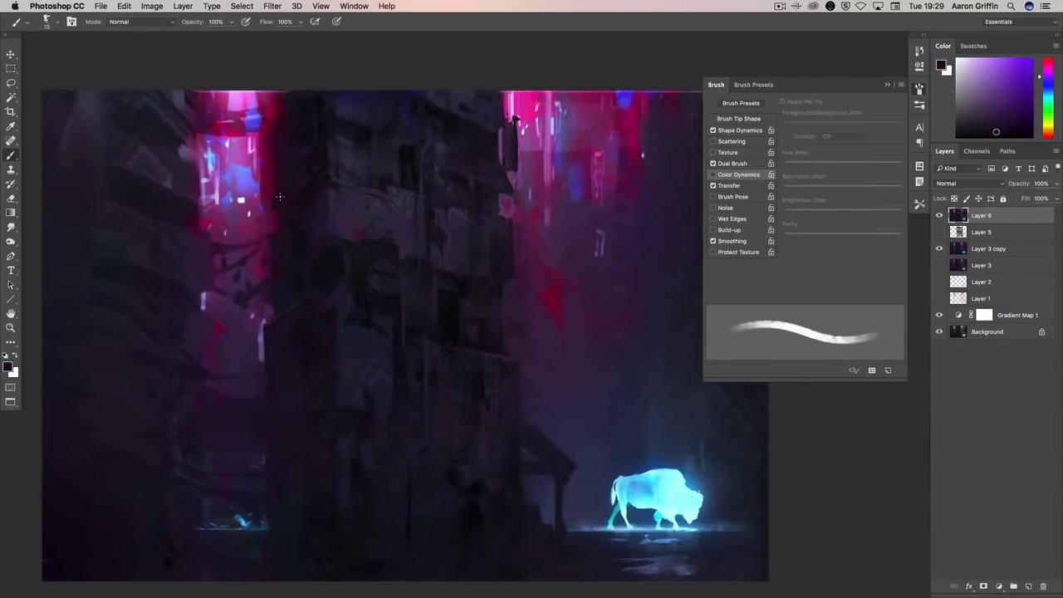
left_click_drag(401, 393, 451, 285)
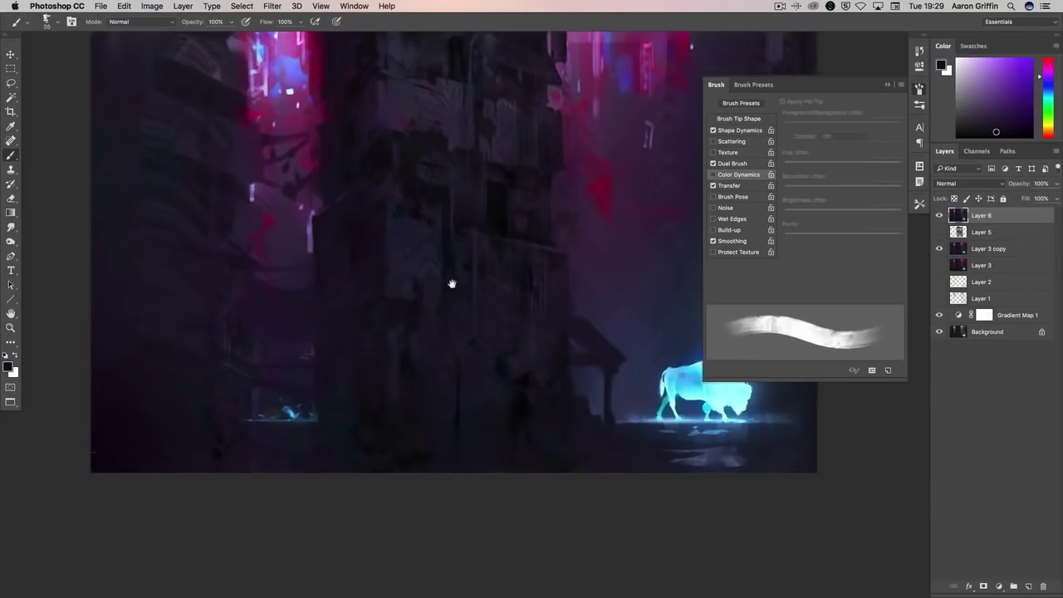
left_click(428, 275, "alt")
key("bracketright")
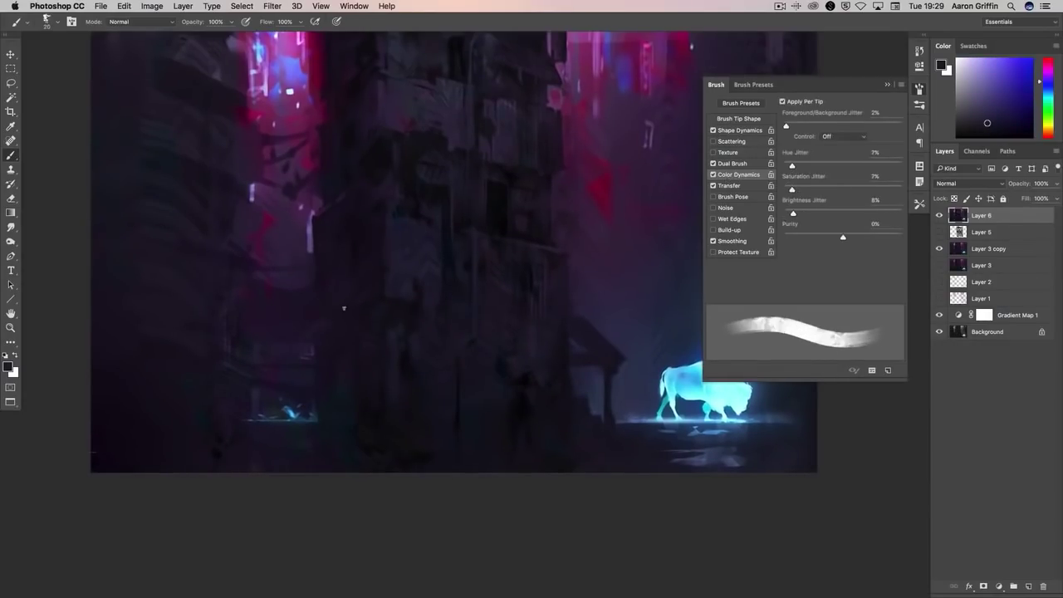
left_click(334, 322, "alt")
key("bracketright")
key("bracketright")
key("bracketright")
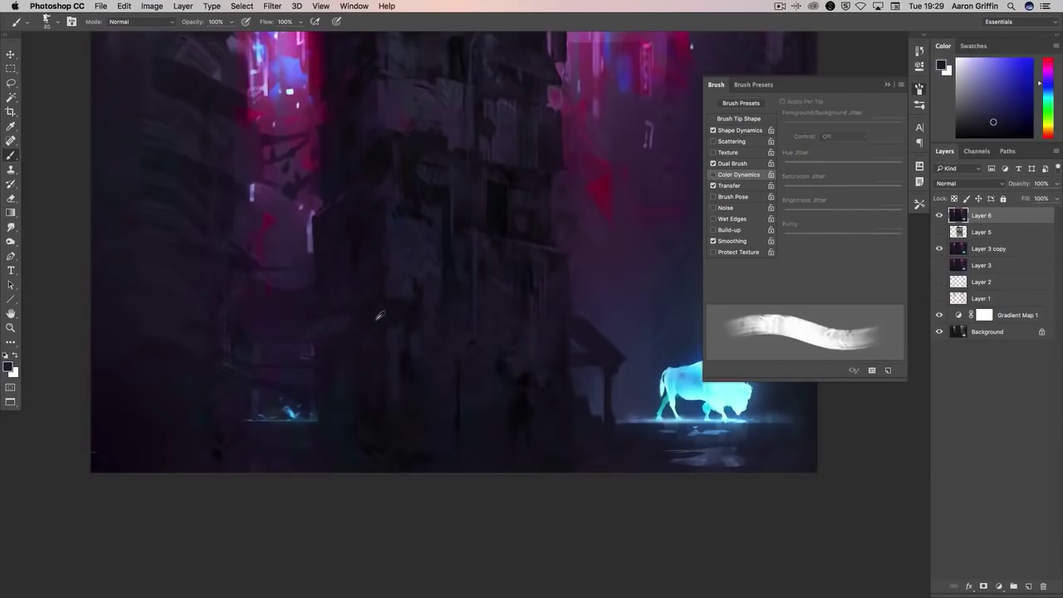
- Turn off Color Dynamics, resize the brush larger and sample a colour
left_click(321, 321, "alt")
key("bracketleft")
key("bracketleft")
key("bracketleft")
key("bracketright")
key("bracketright")
key("bracketright")
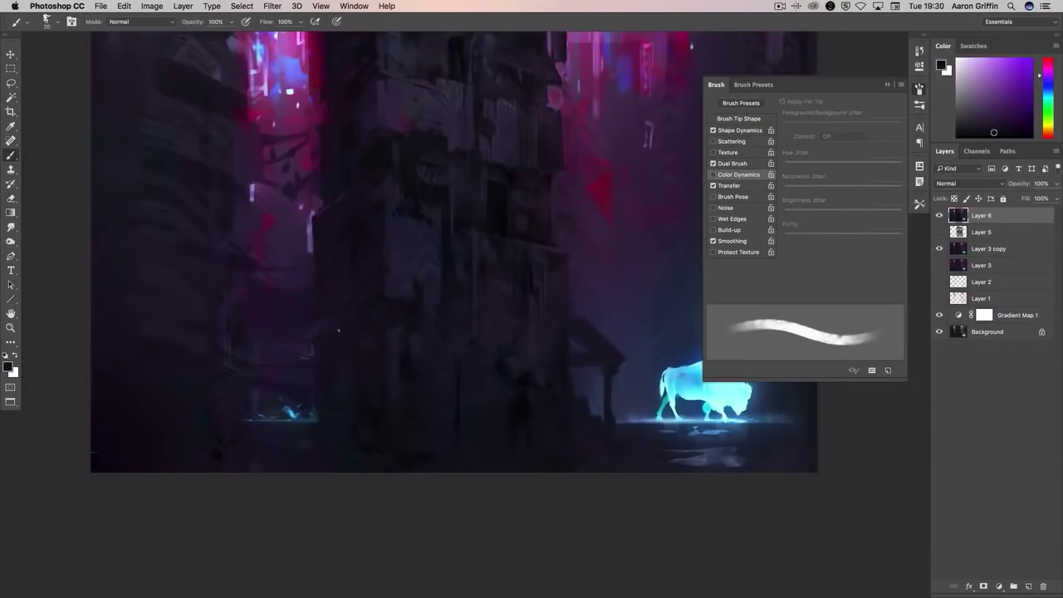
left_click(345, 326, "alt")
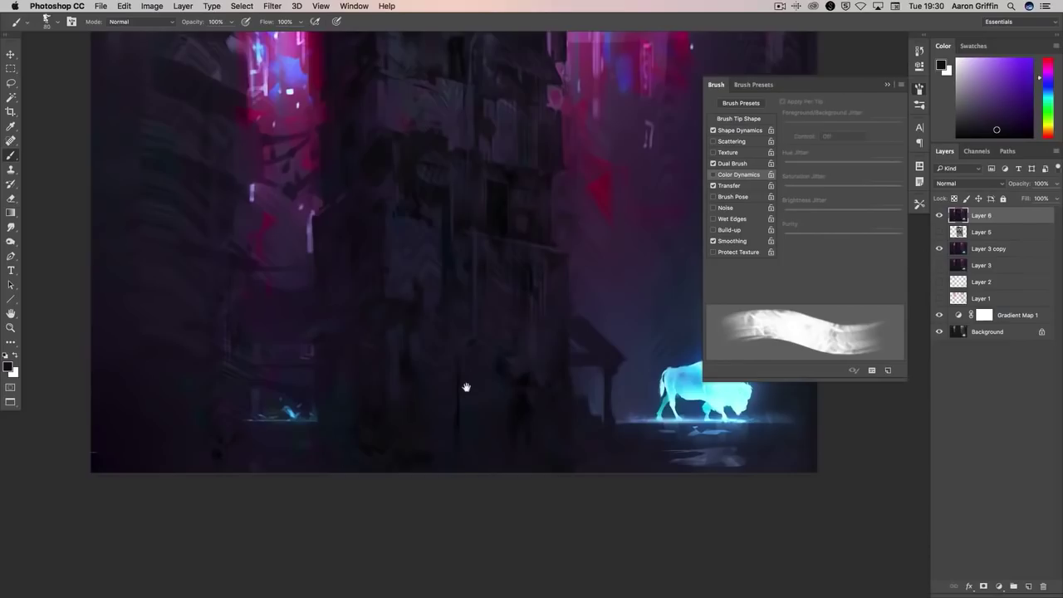
left_click_drag(466, 387, 526, 359)
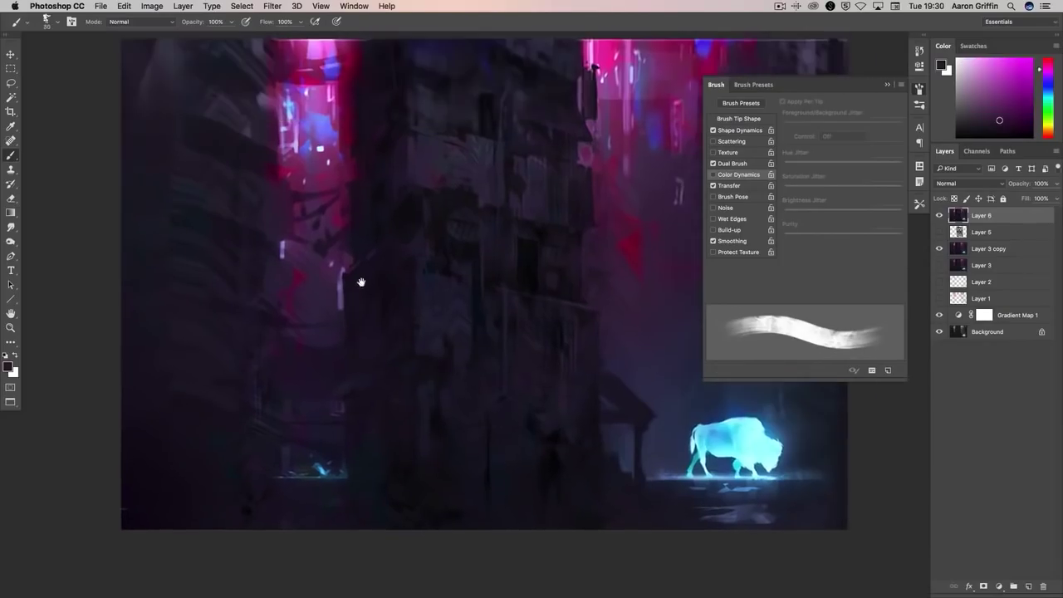
- Choose a thin brush from the brush presets
right_click(361, 278)
left_click(370, 287)
key("Return")
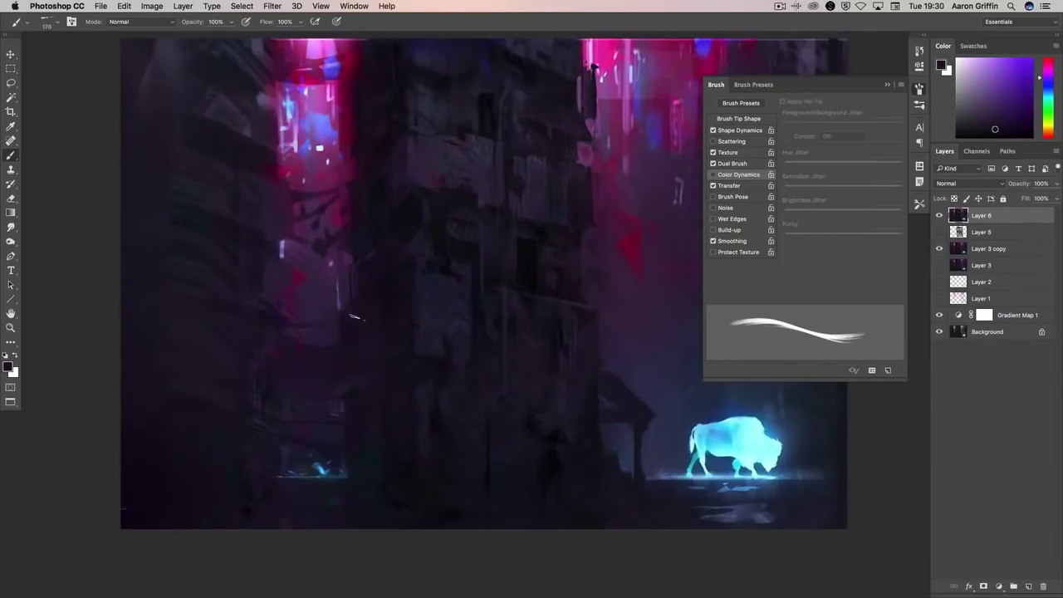
scroll(349, 333, "right", 5)
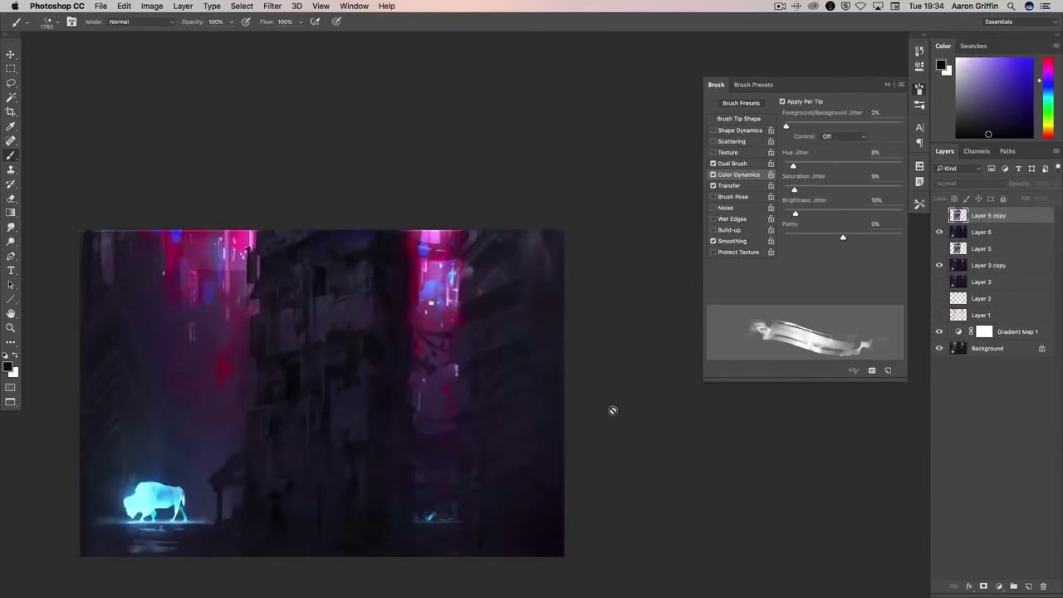
- Paste the greyscale building image as a layer in Overlay mode and apply Levels
key("v")
key("ctrl+v")
left_click(959, 182)
left_click(950, 303)
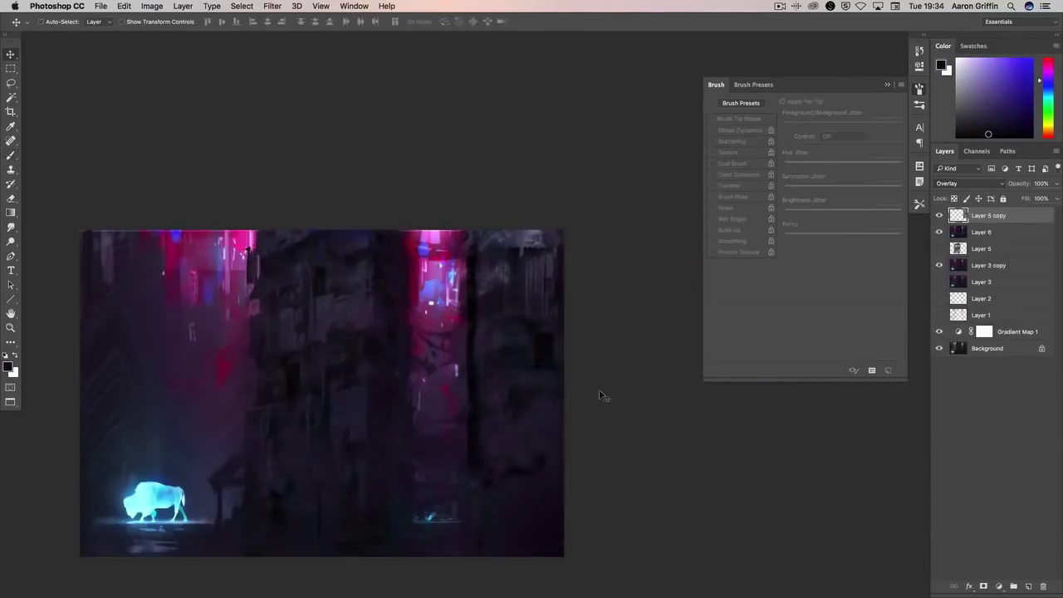
key("ctrl+l")
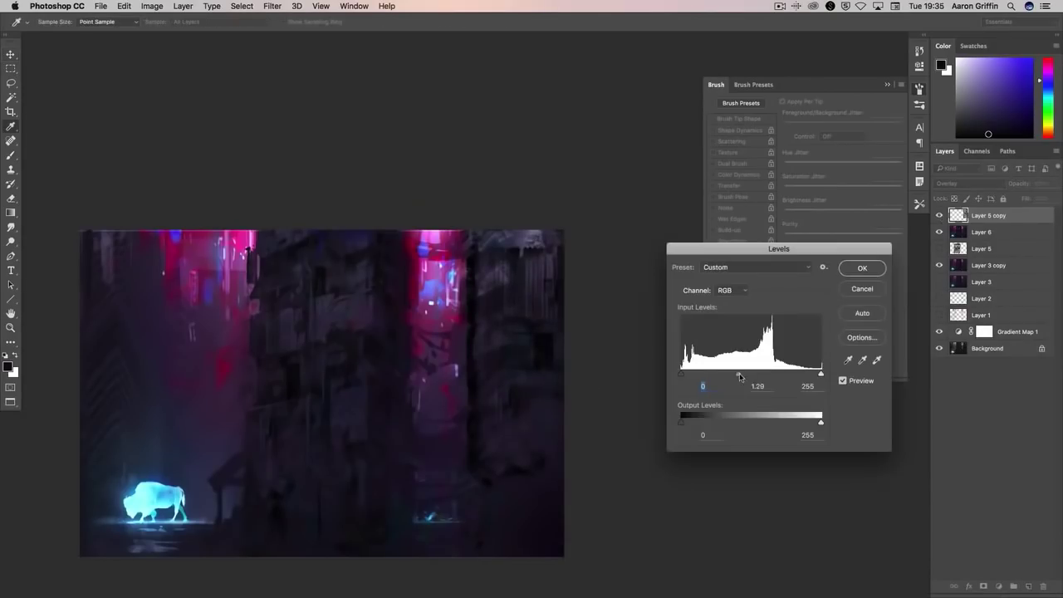
left_click(861, 290)
- On a new layer, paint dark soft shading on the right with a 1000 brush
key("b")
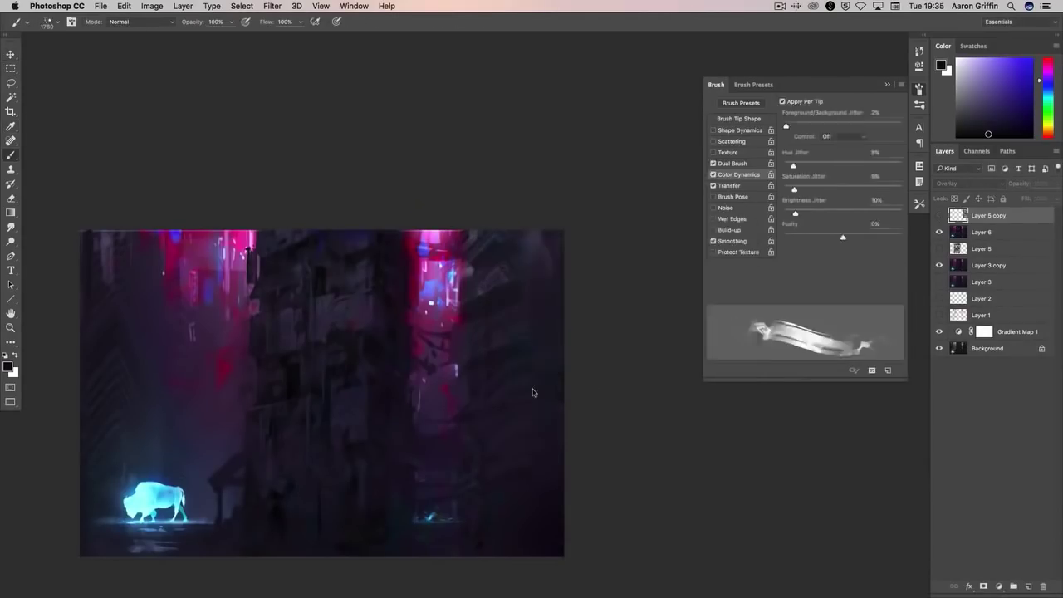
left_click(1030, 586)
key("bracketright")
key("bracketright")
key("bracketright")
key("bracketright")
key("bracketright")
left_click(517, 261, "alt")
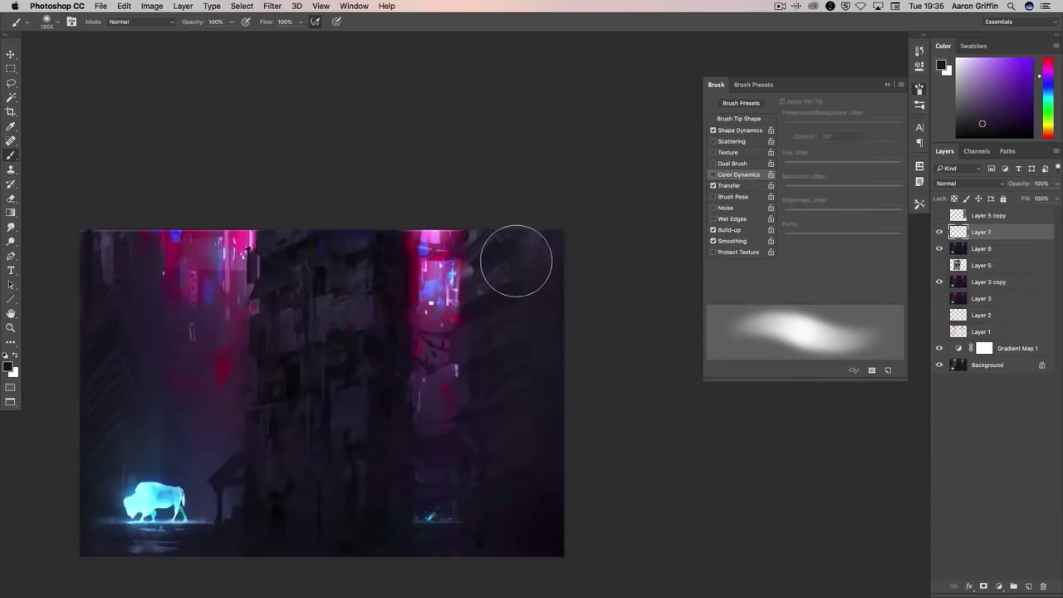
left_click_drag(498, 199, 520, 396)
- Move and stretch the building texture taller with Free Transform
key("ctrl+t")
key("Escape")
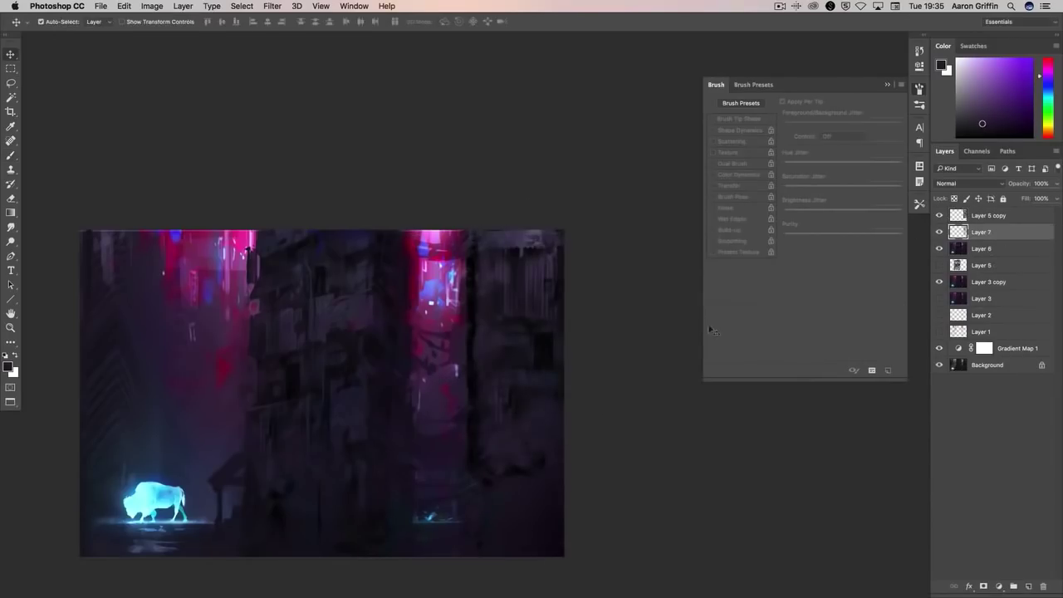
key("alt+bracketright")
key("ctrl+t")
left_click_drag(603, 421, 503, 405)
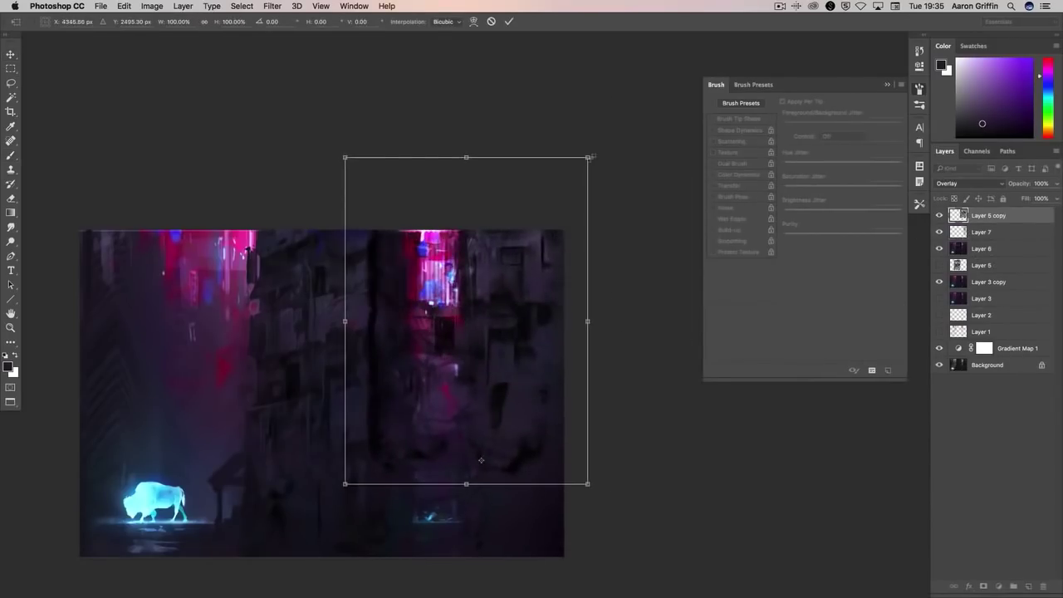
left_click_drag(466, 157, 460, 57)
left_click_drag(572, 344, 570, 428)
key("Return")
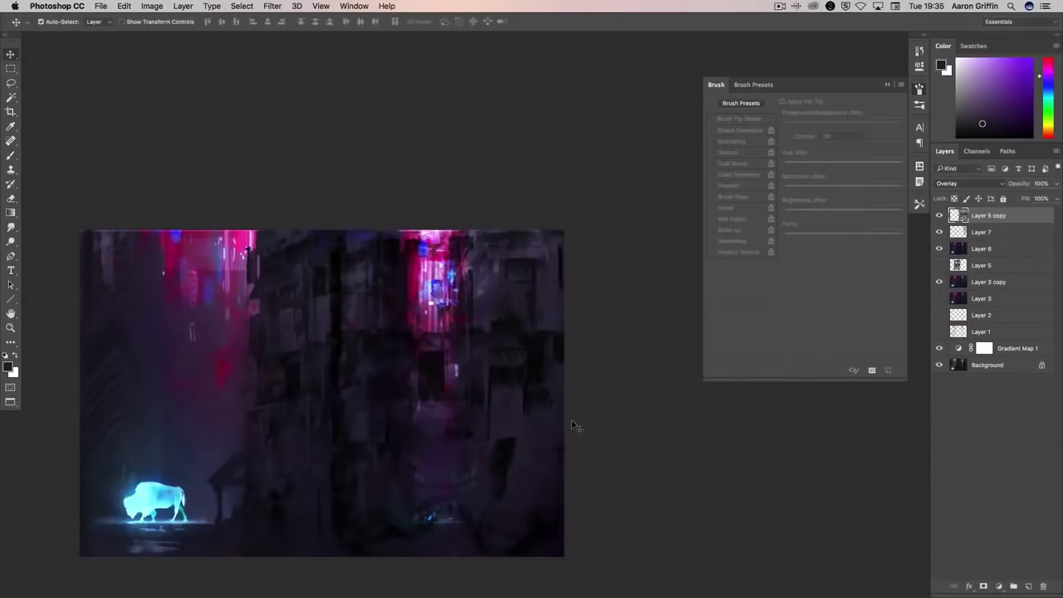
- Select the lower part of the texture and slant its top upward with a transform
key("m")
left_click_drag(112, 333, 454, 446)
mouse_move(161, 212)
left_mouse_down()
mouse_move(465, 570)
mouse_move(504, 536)
left_mouse_up()
key("ctrl+t")
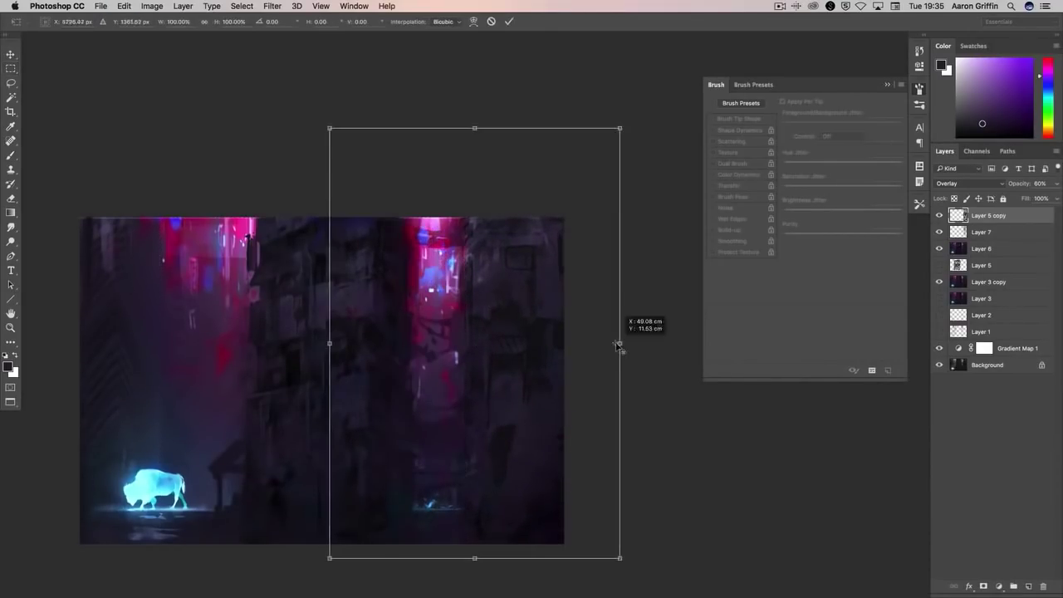
left_click_drag(328, 125, 330, 59)
scroll(563, 408, "down", 1)
scroll(563, 409, "down", 2)
scroll(562, 409, "right", 2)
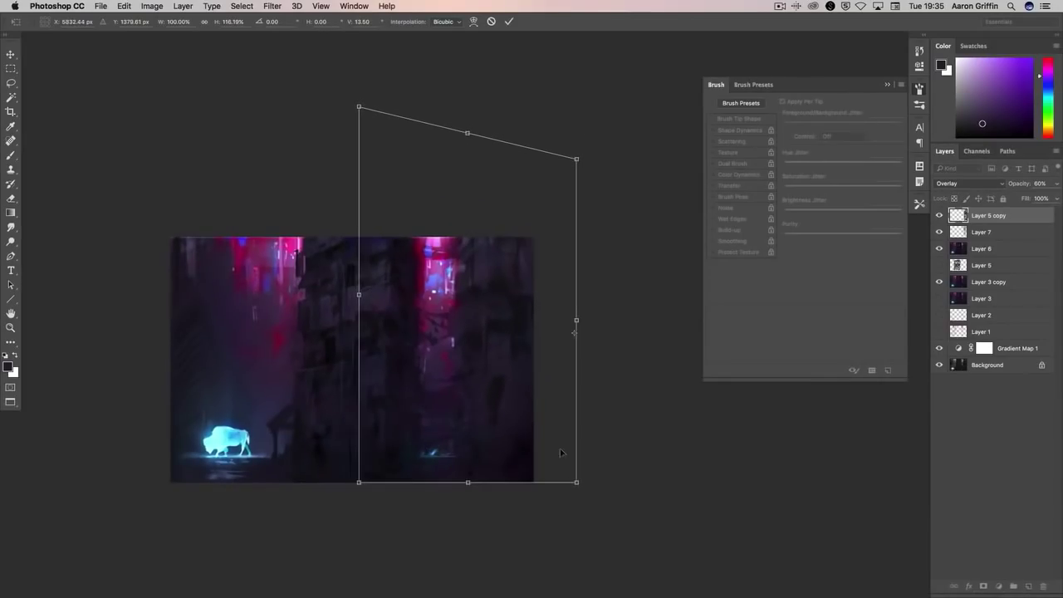
key("Return")
- Return to the Brush tool and choose a new brush from the preset picker
key("b")
scroll(548, 326, "up", 2)
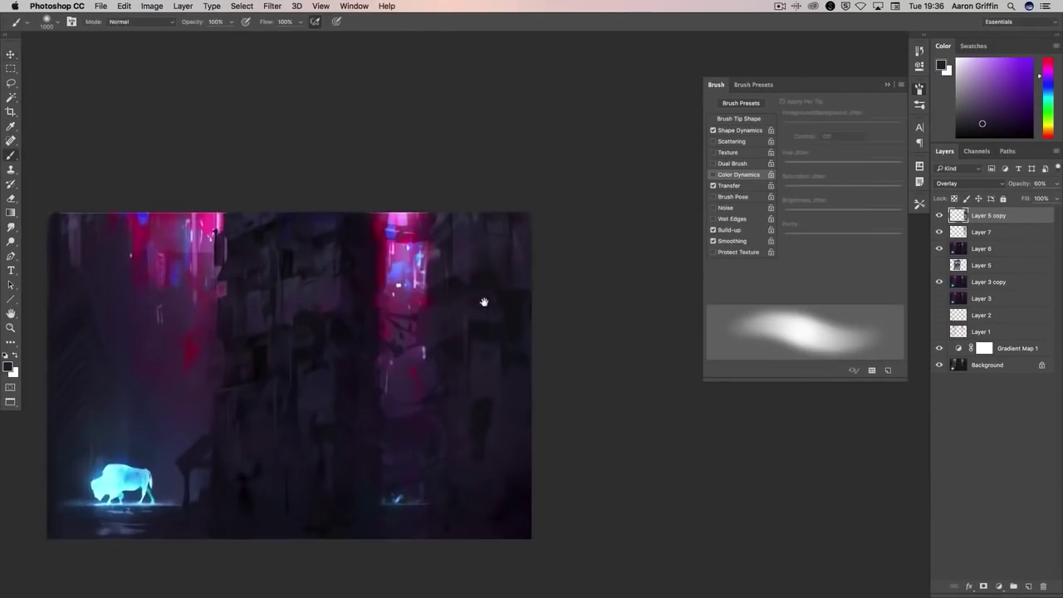
right_click(419, 224)
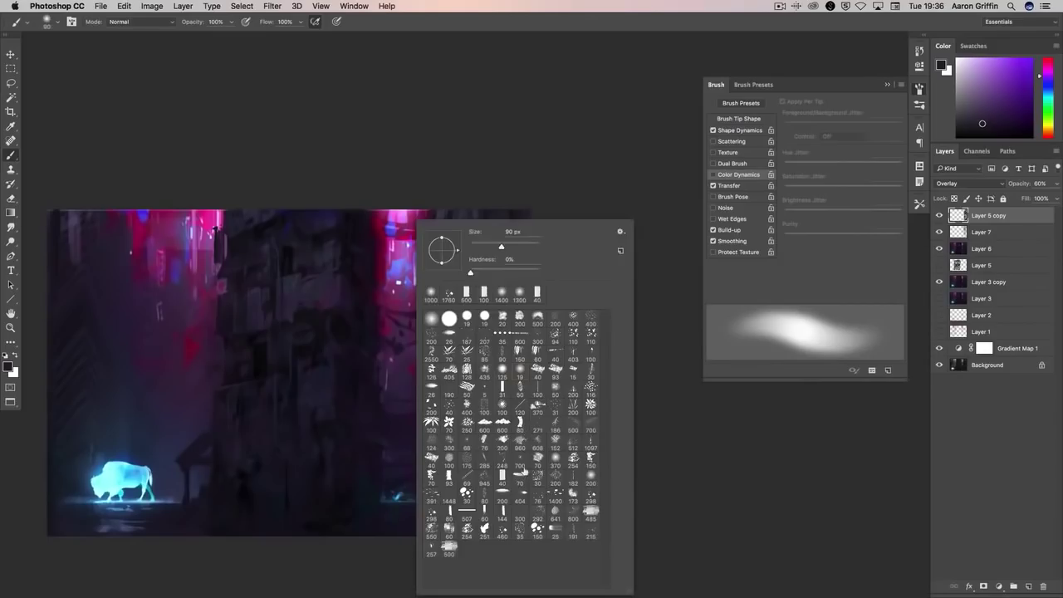
left_click(538, 295)
key("Return")
- Create Layer 8 and sample dark blue, crimson and pinkish colours with a wider brush
key("ctrl+alt+shift+n")
left_click(471, 208, "alt")
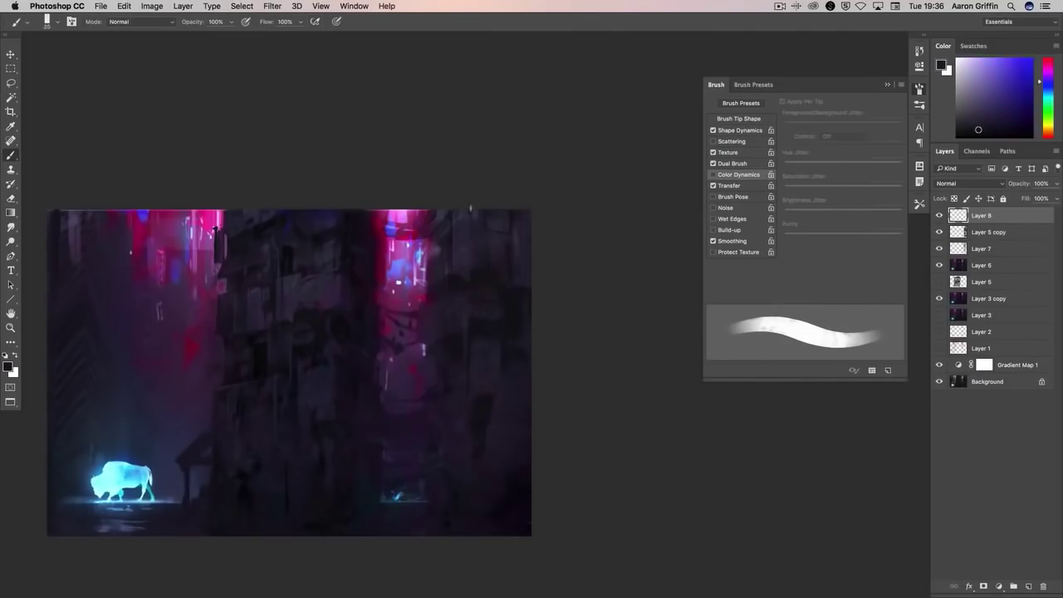
left_click(425, 293, "alt")
key("bracketright")
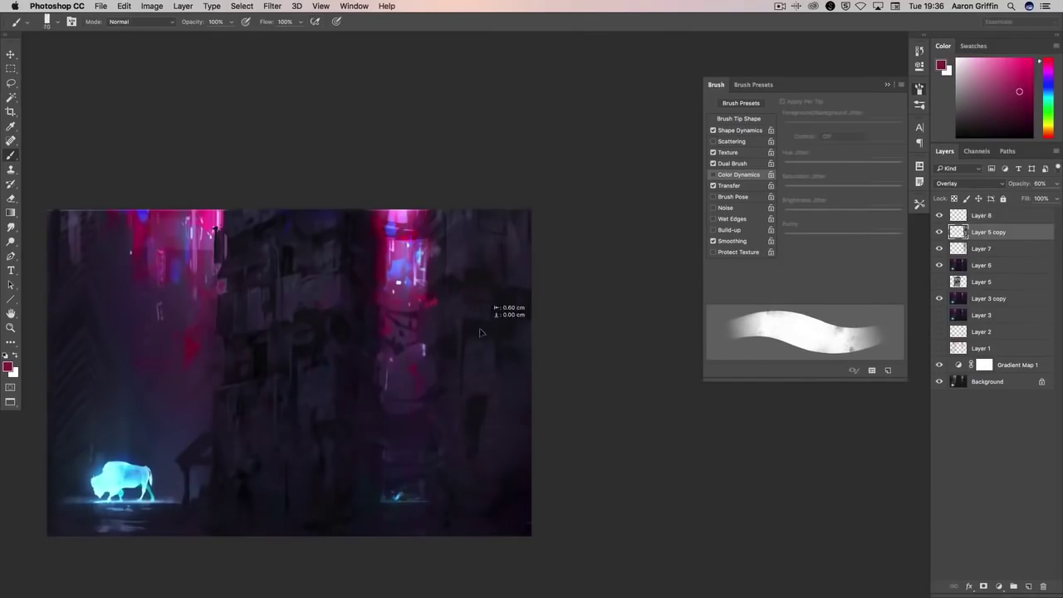
left_click(429, 295, "alt")
left_click(434, 299, "alt")
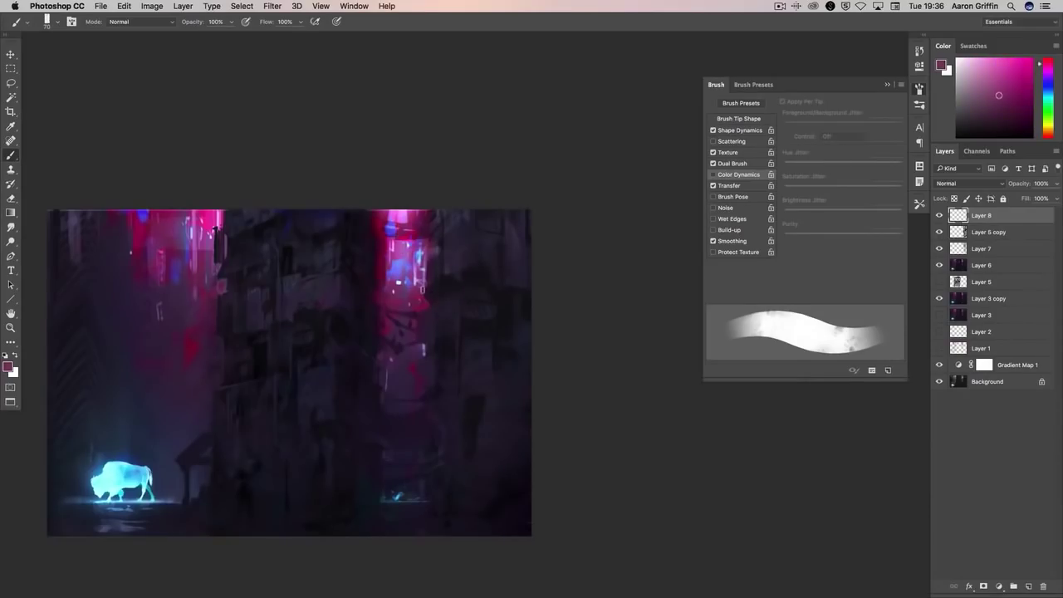
- Paint small light marks on the buildings, resampling nearby colours and a darker tone
left_click(436, 324, "alt")
left_click(426, 342, "alt")
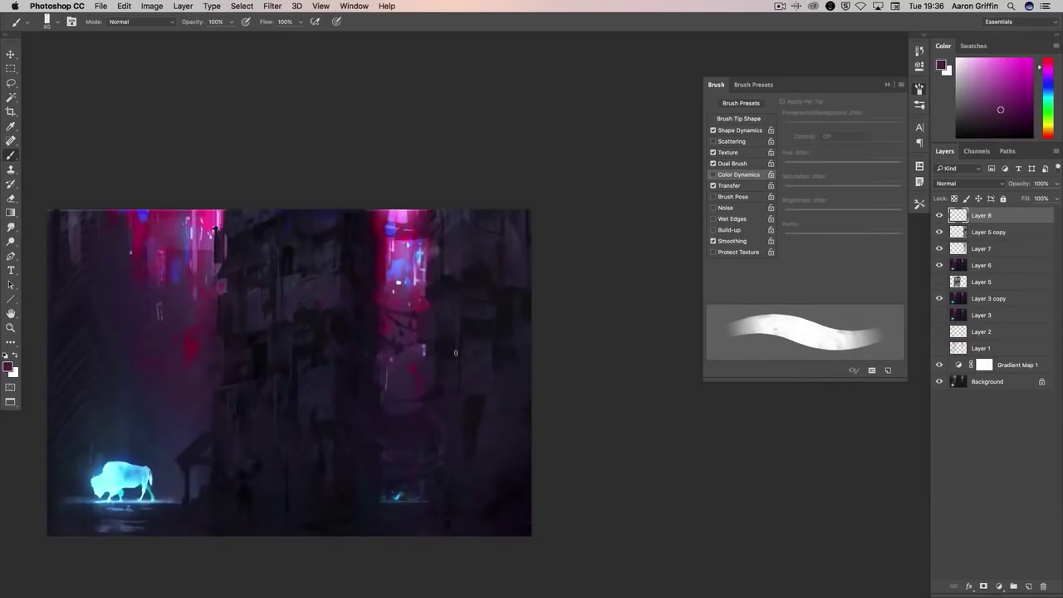
left_click(414, 330, "alt")
left_click(428, 318, "alt")
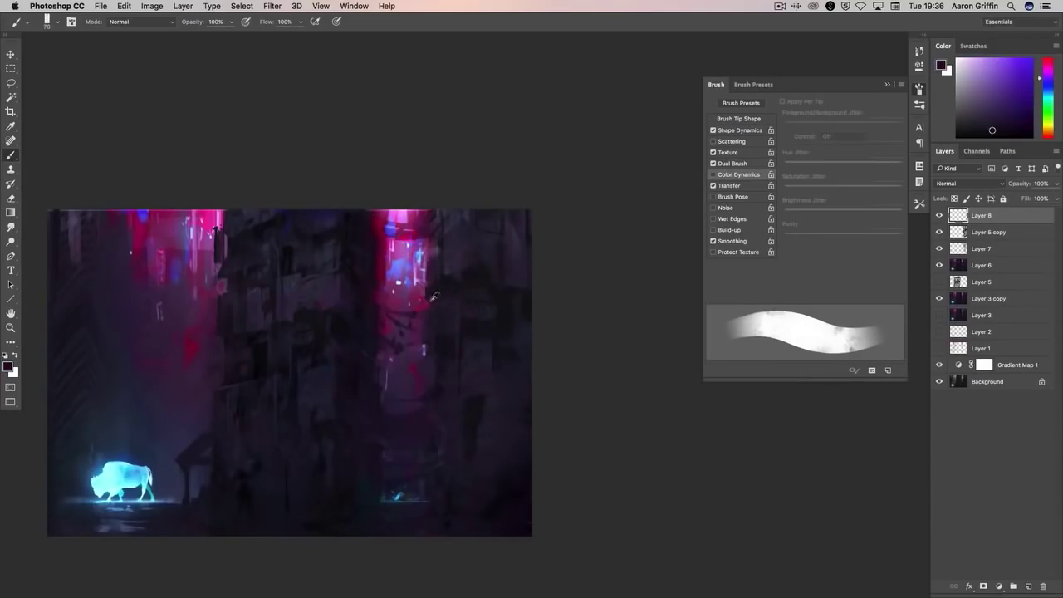
left_click(433, 299, "alt")
left_click(430, 305, "alt")
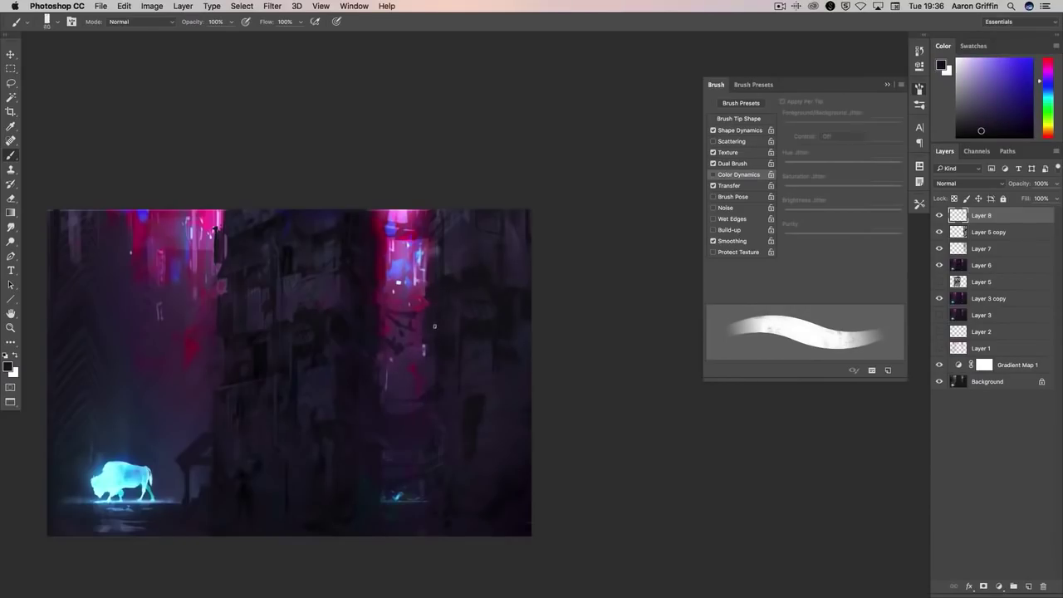
left_click(445, 391, "alt")
- Switch to a soft airbrush enlarged to 1200, then to a textured sketch brush
right_click(444, 391)
left_click(540, 292)
key("Return")
key("bracketright")
key("bracketright")
key("bracketright")
key("bracketright")
key("bracketright")
key("bracketright")
key("bracketright")
key("bracketright")
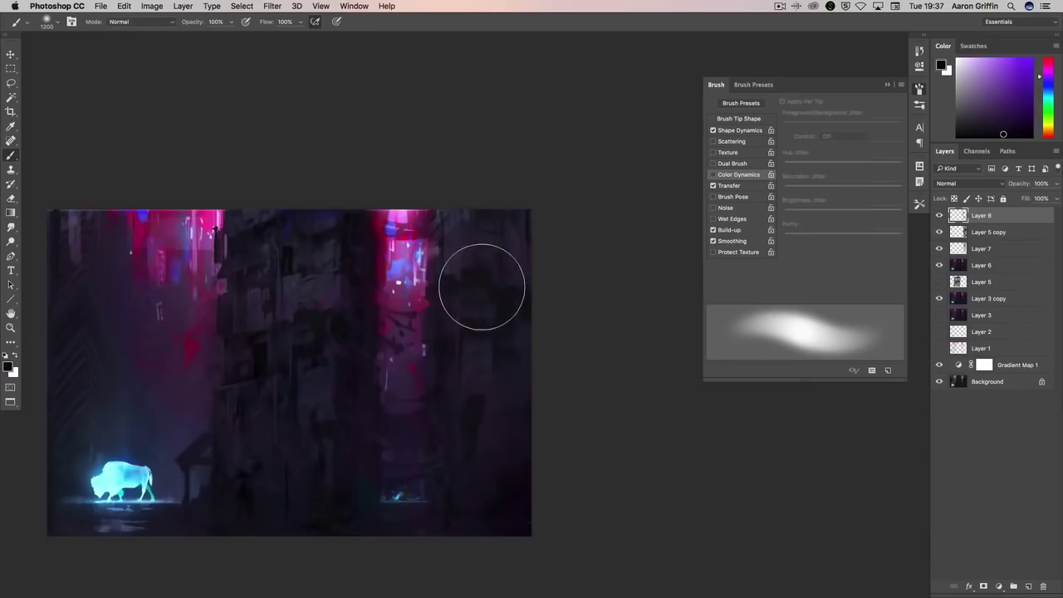
right_click(440, 221)
left_click(466, 274)
key("Return")
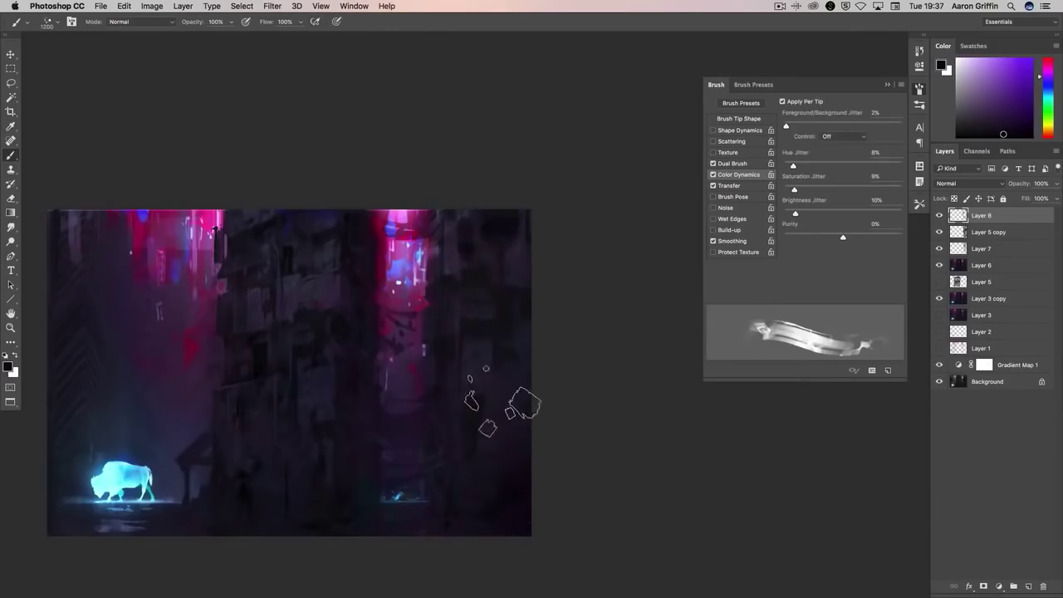
- Choose a textured size 40 brush, enlarge it to 60 and sample a painting colour
right_click(457, 212)
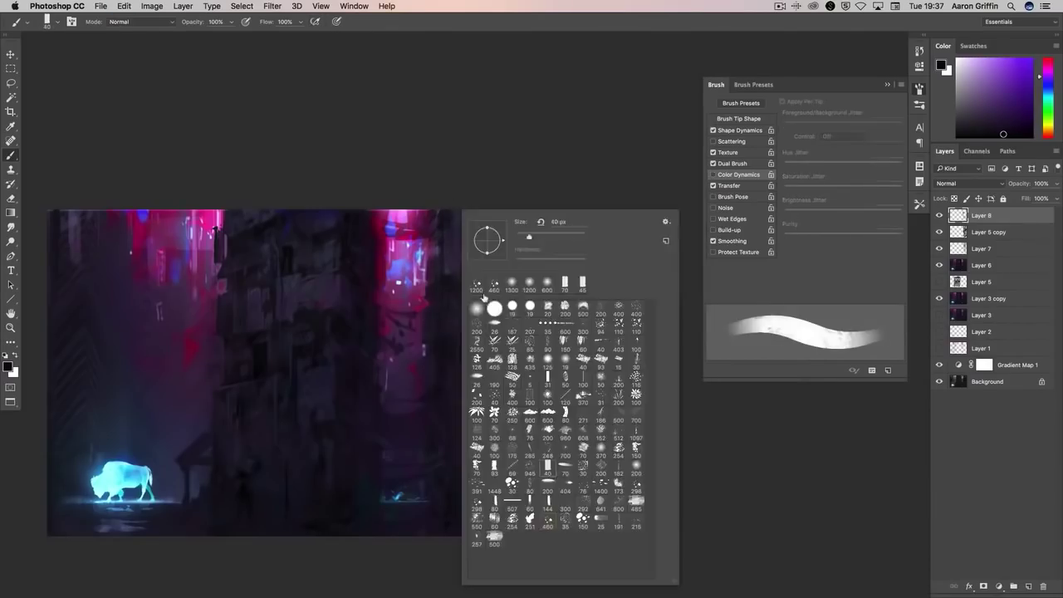
left_click(482, 274)
key("Return")
key("bracketright")
key("bracketright")
left_click(462, 312, "alt")
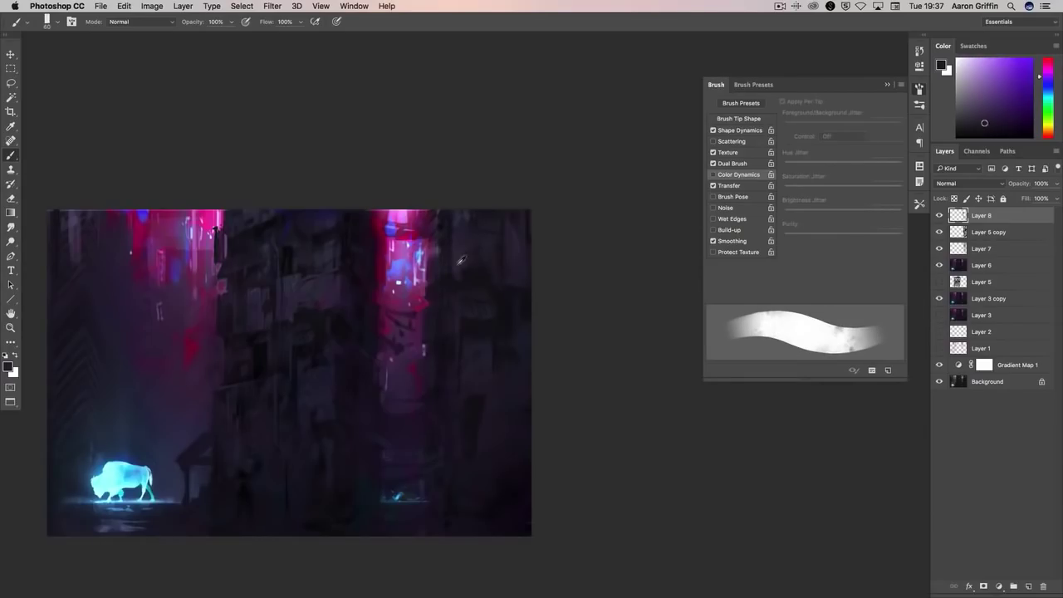
left_click(488, 316, "alt")
- Flip the canvas horizontally and bring the mirrored painting back into view
left_click(152, 5)
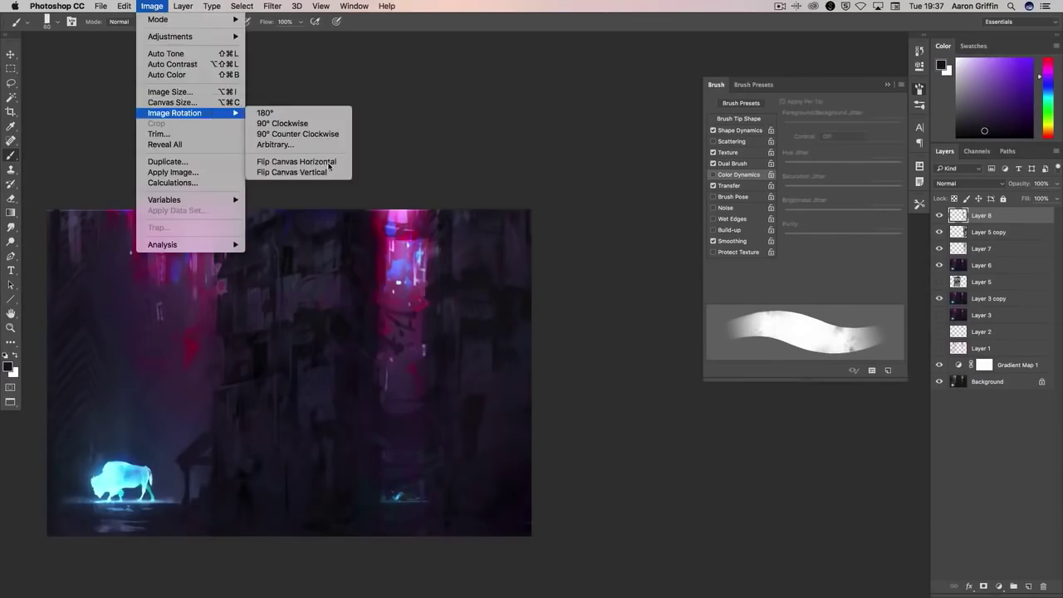
left_click(291, 159)
left_click_drag(432, 395, 573, 382)
- Paint the left building with sampled blue, purple and darker colours at brush size 40
key("bracketleft")
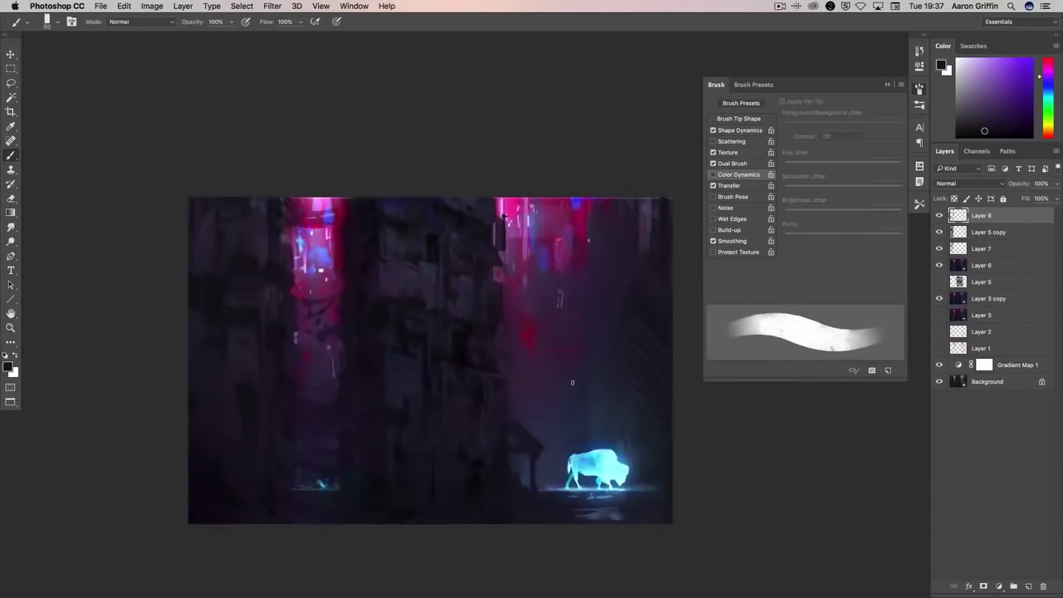
left_click(236, 318, "alt")
left_click(250, 238, "alt")
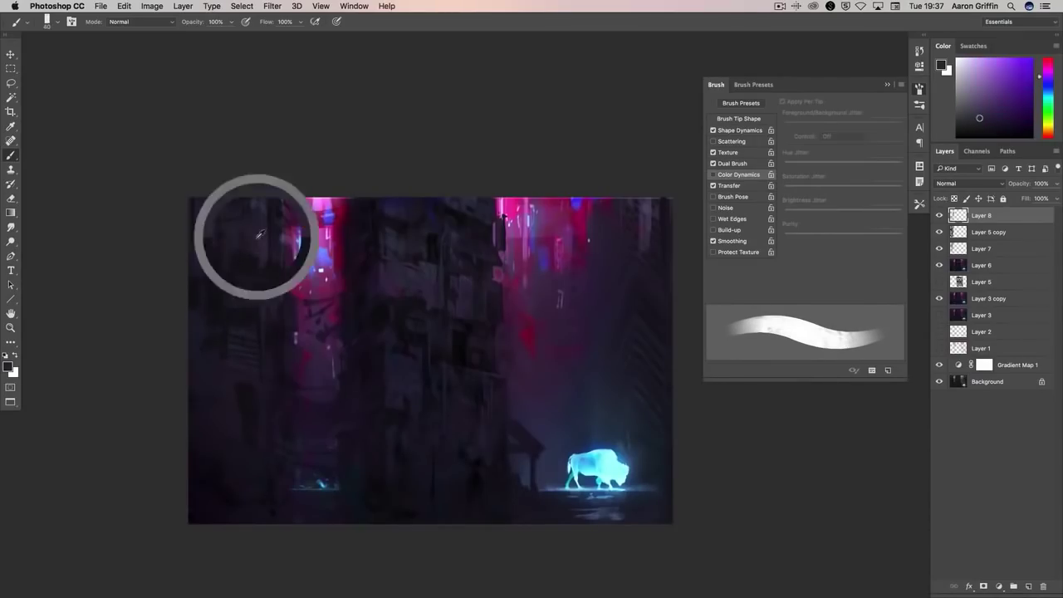
key("bracketleft")
key("bracketleft")
key("bracketleft")
key("bracketleft")
key("bracketleft")
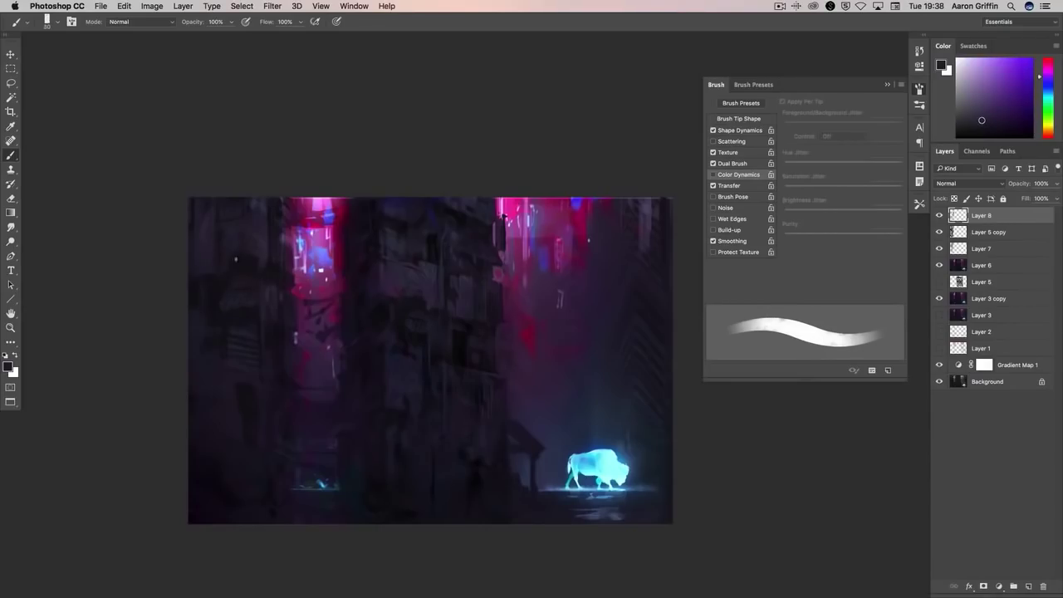
key("bracketright")
left_click(247, 391, "alt")
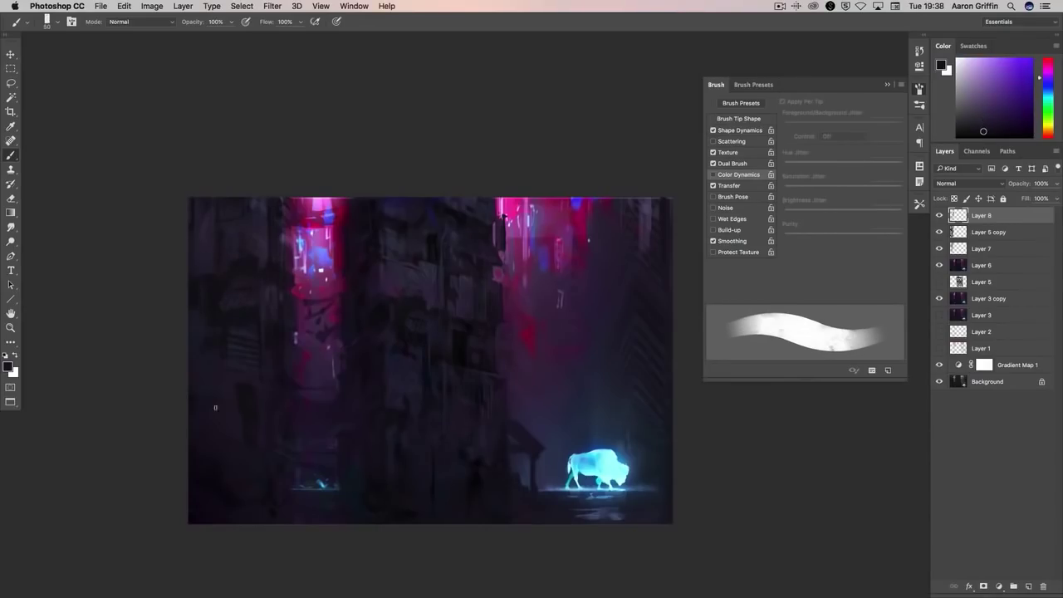
key("bracketleft")
key("bracketright")
key("bracketright")
key("bracketright")
left_click(222, 493, "alt")
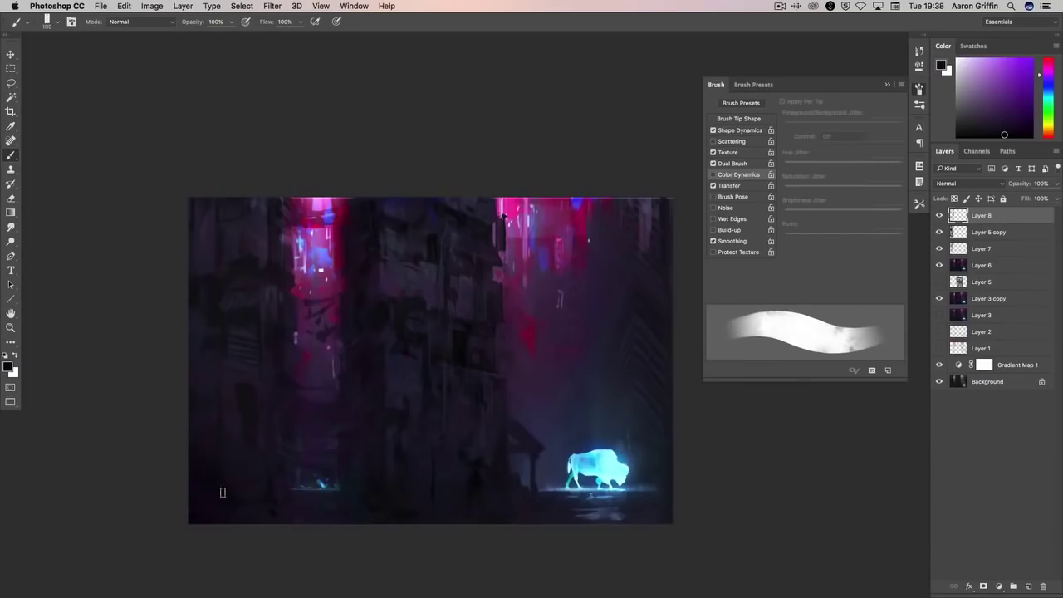
- Switch to a scattered brush tip, then another tip, and paint at size 30
right_click(212, 429)
left_click(253, 332)
left_click(190, 439)
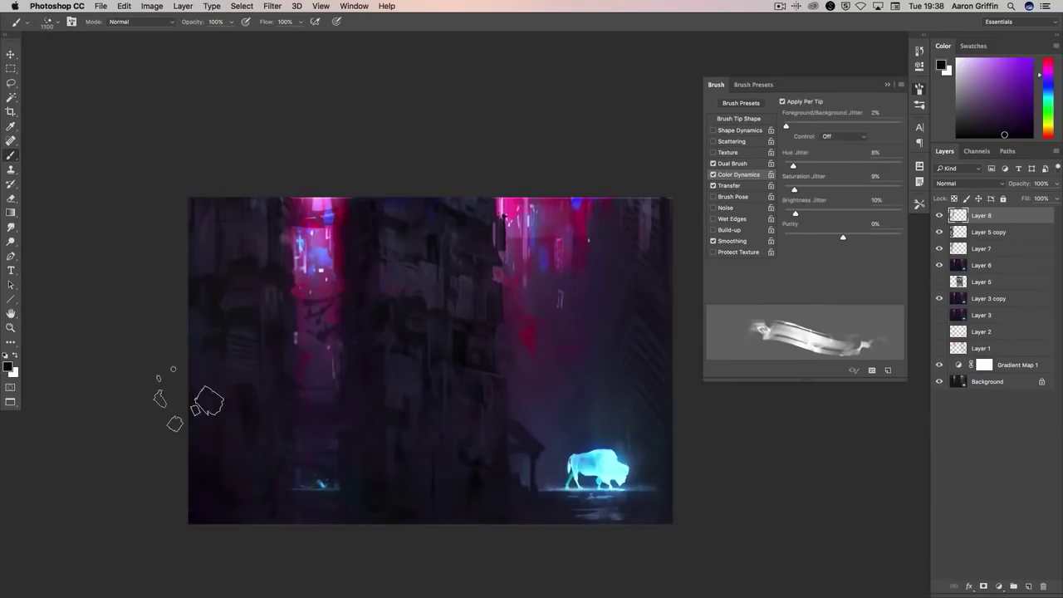
right_click(221, 375)
left_click(266, 332)
left_click(225, 373)
left_click(216, 341, "alt")
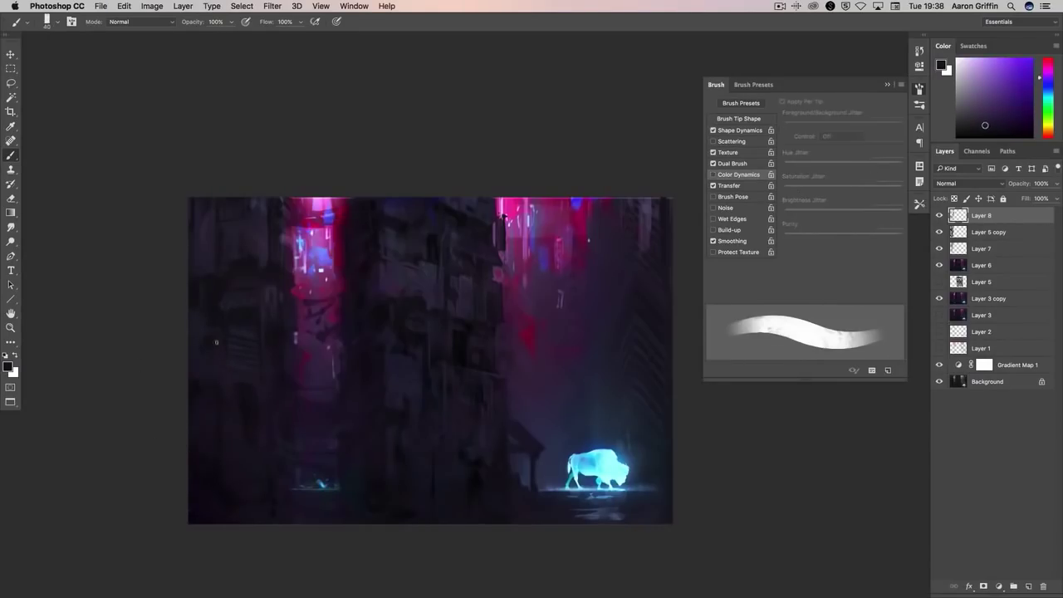
key("bracketleft")
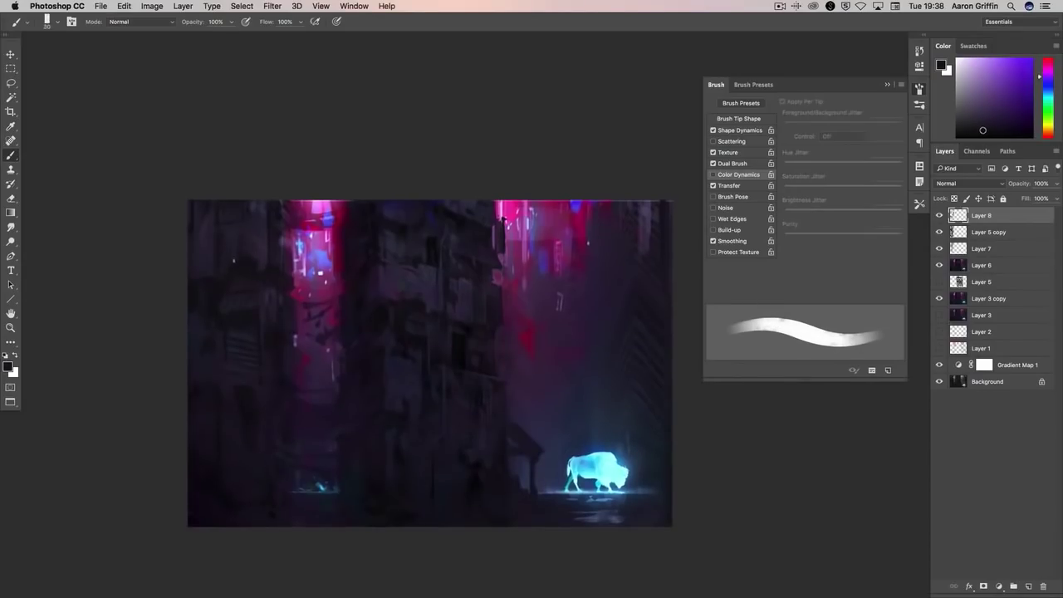
- Add light specks and dark strokes to the facade, alternating brush sizes 30 and 40
left_click(247, 247, "alt")
key("bracketright")
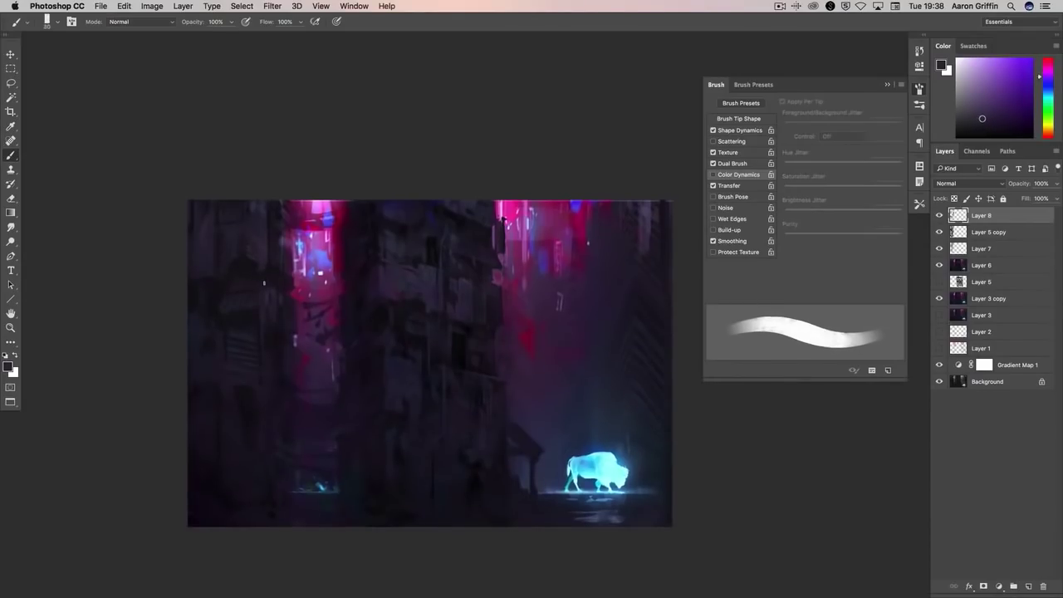
left_click(218, 389, "alt")
key("bracketleft")
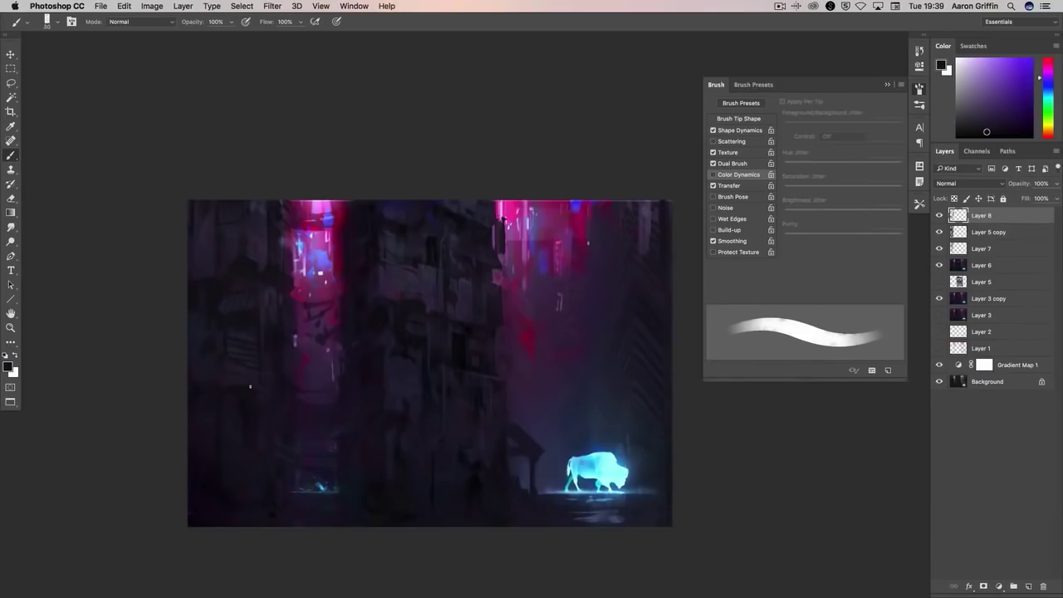
key("bracketright")
left_click(230, 404, "alt")
key("bracketleft")
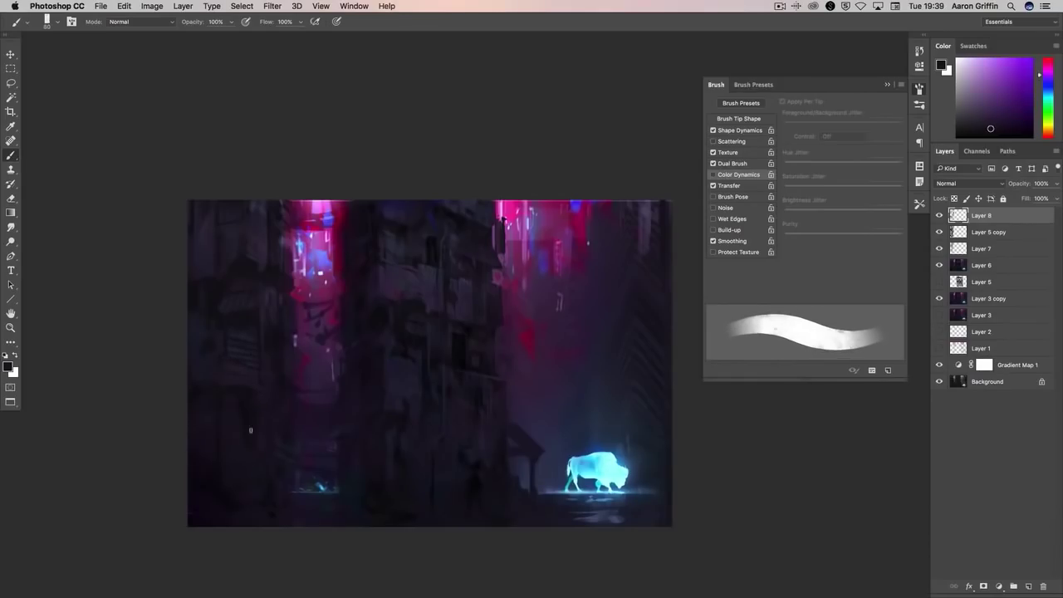
mouse_move(596, 451)
left_mouse_down()
mouse_move(584, 453)
mouse_move(586, 420)
left_mouse_up()
- Briefly try the Spot Healing tool, then return to the brush and pick a painting tip
scroll(584, 404, "up", 2)
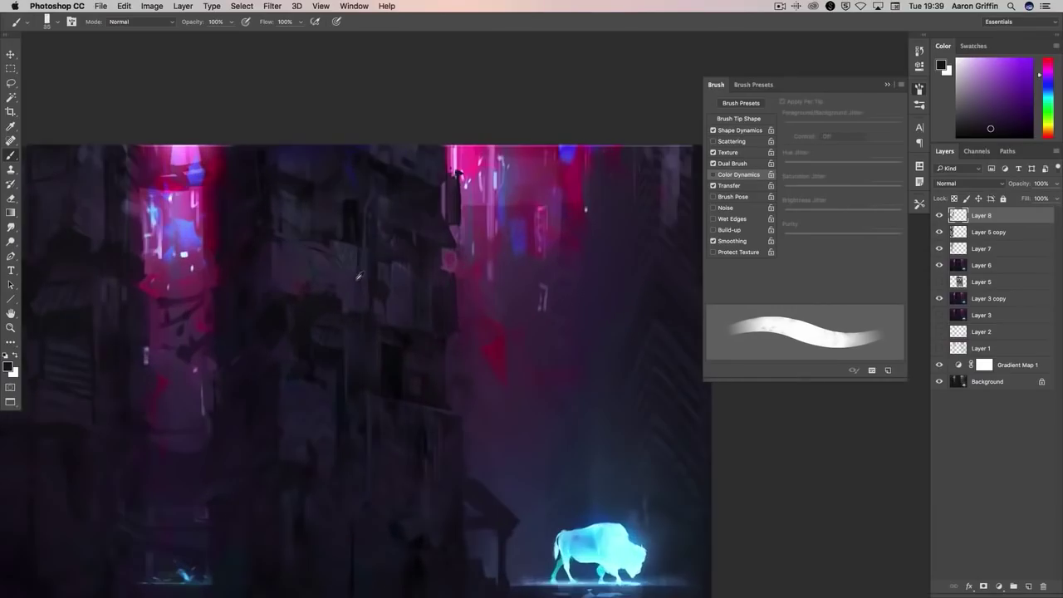
scroll(565, 346, "down", 5)
scroll(550, 333, "up", 3)
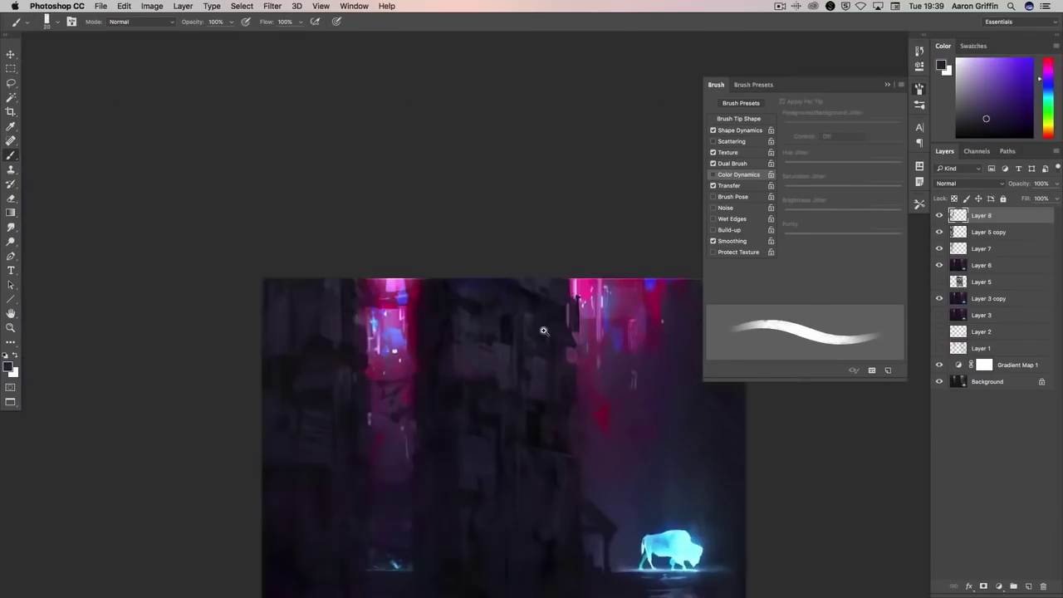
scroll(544, 332, "down", 1)
left_click(11, 141)
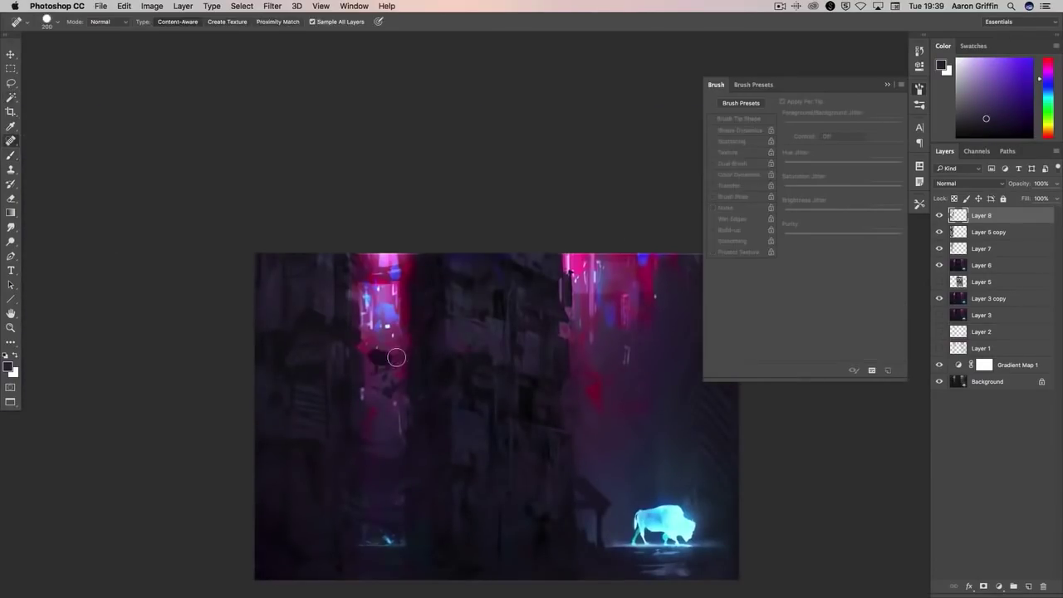
key("b")
right_click(409, 333)
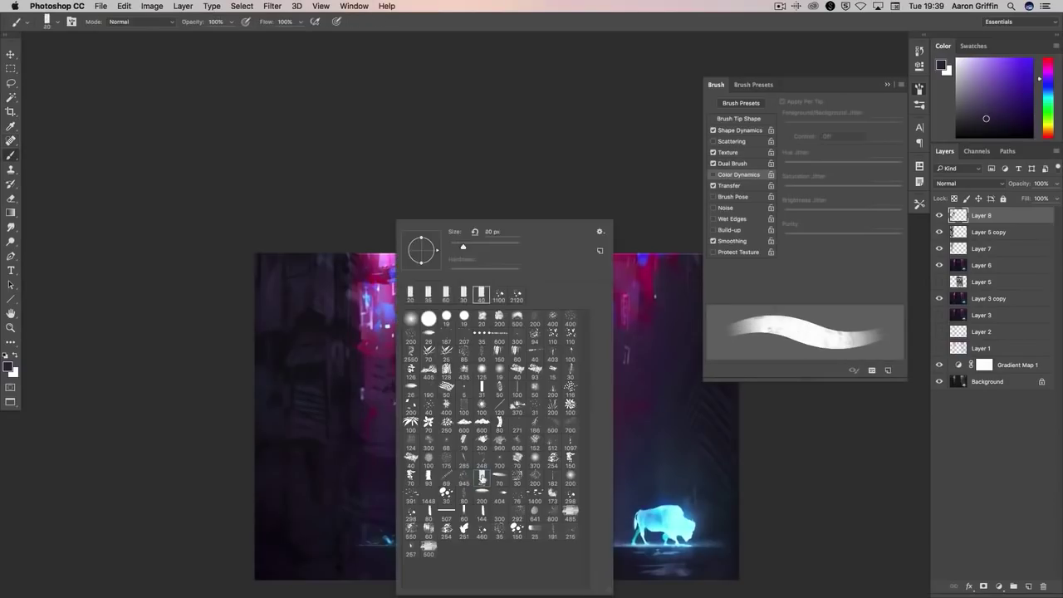
left_click(373, 283, "alt")
- Turn on Color Dynamics and paint with sampled neon pinks, very dark purple and dark red
left_click(398, 266, "alt")
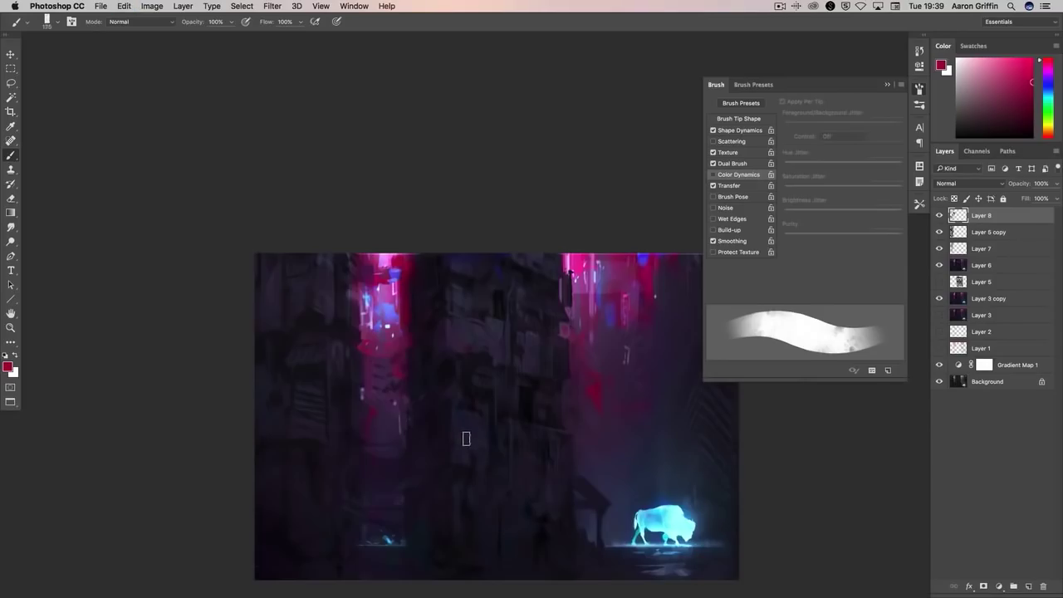
scroll(418, 294, "up", 1)
left_click(399, 353, "alt")
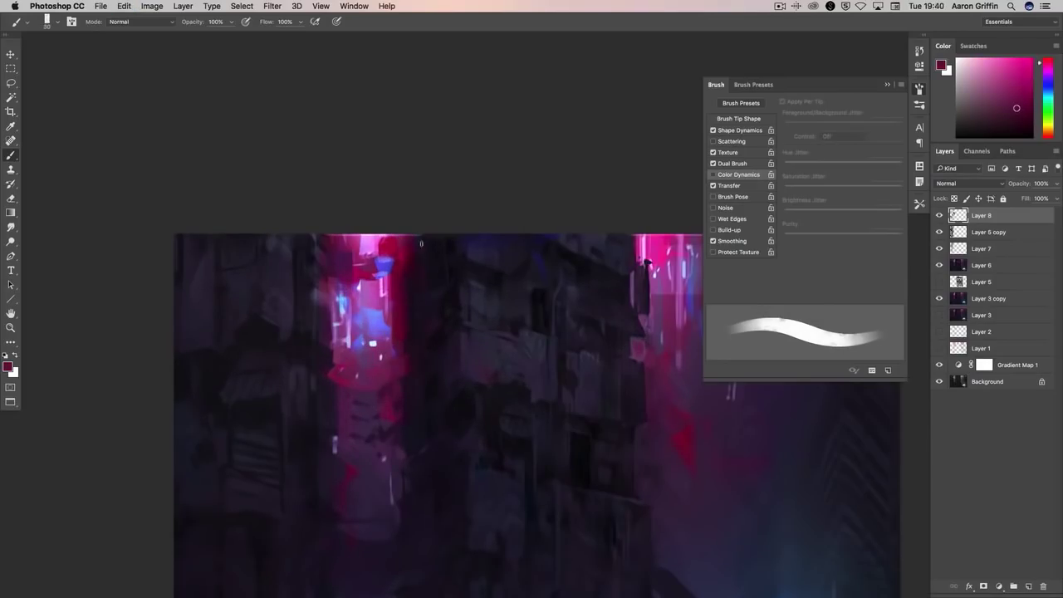
left_click(713, 174)
left_click(427, 269, "alt")
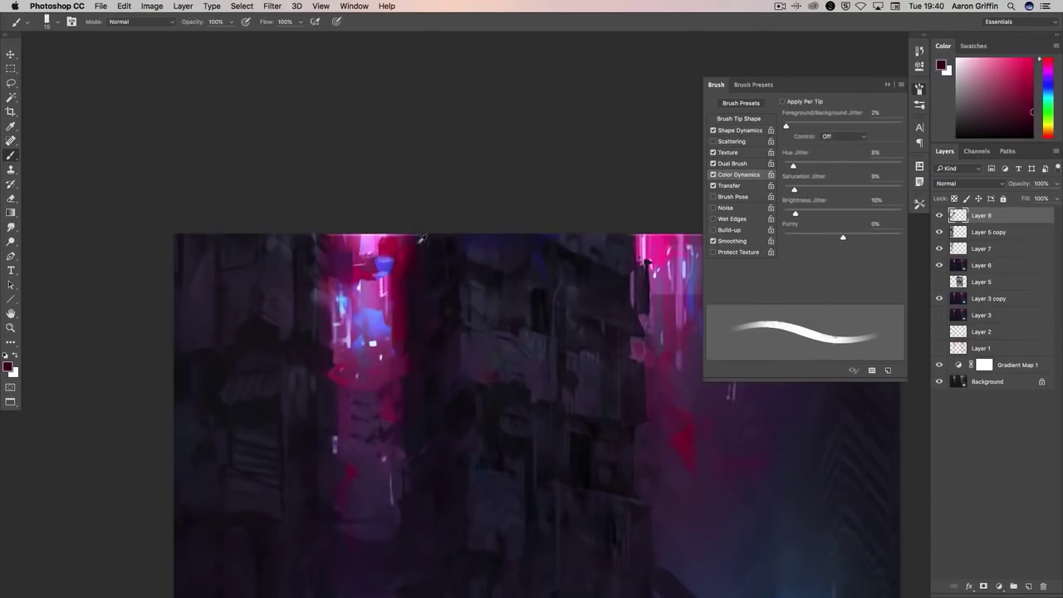
left_click(425, 291, "alt")
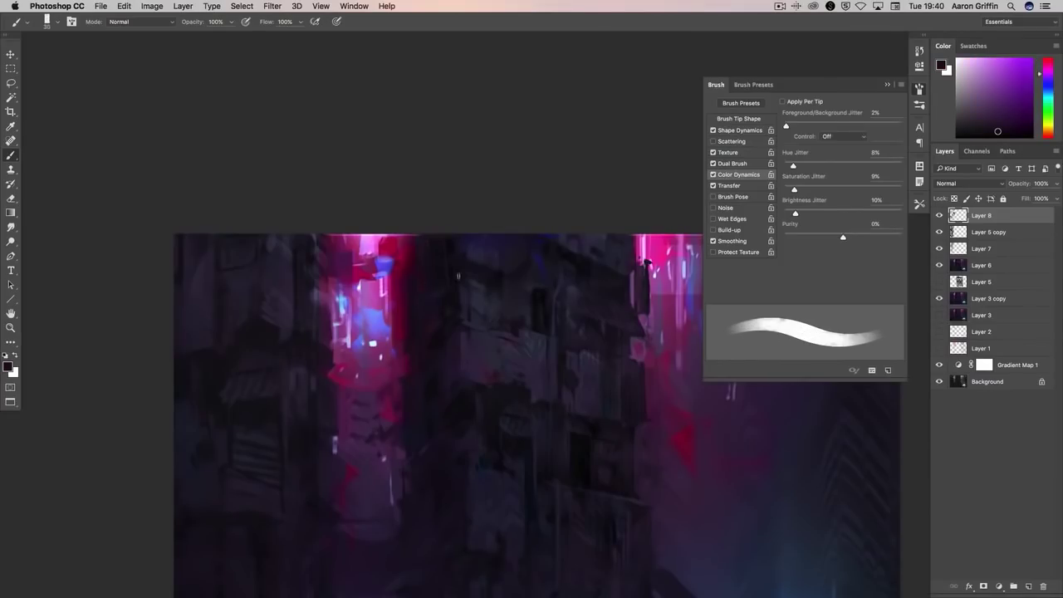
left_click_drag(458, 276, 442, 228)
left_click(441, 228, "alt")
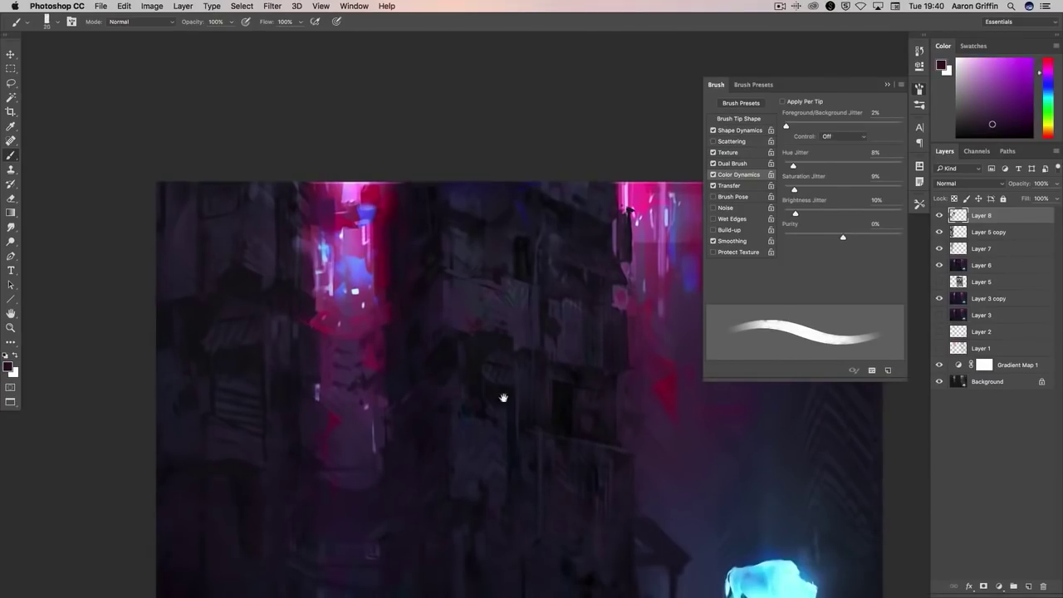
- Enlarge the brush and merge Layers 8, 5 copy, 7 and 6 into one layer
left_click_drag(503, 398, 384, 343)
left_click(383, 342, "alt")
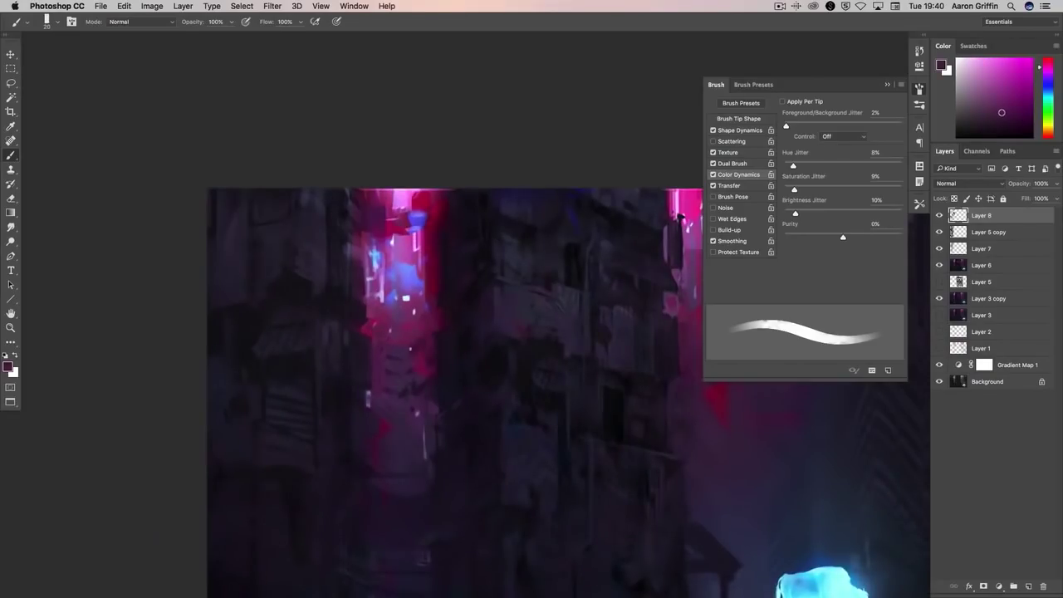
scroll(600, 441, "down", 3)
scroll(601, 441, "right", 4)
key("bracketright")
key("bracketright")
key("bracketright")
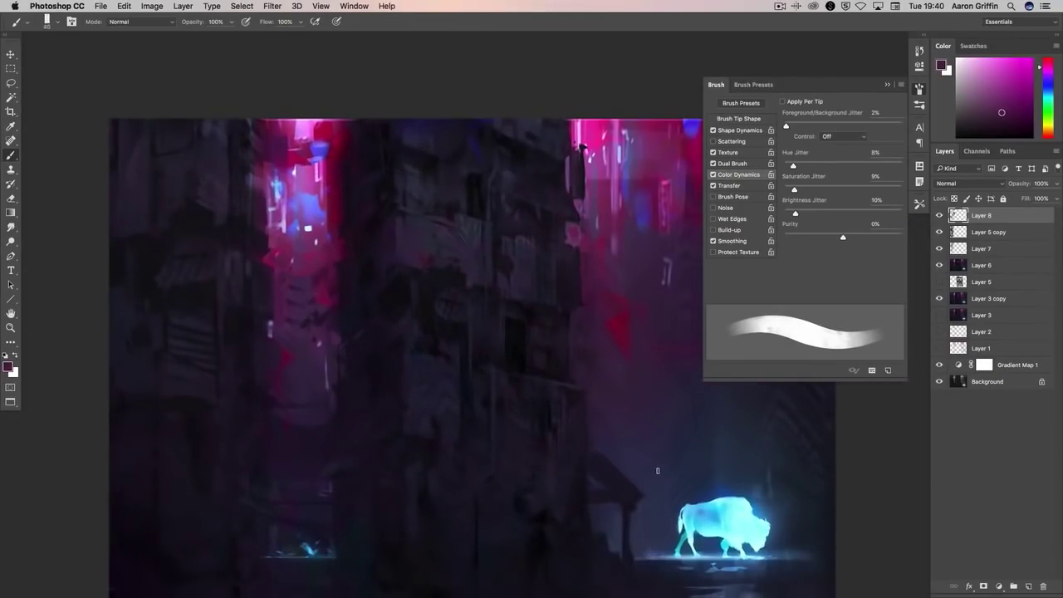
right_click(997, 263)
left_click(946, 238)
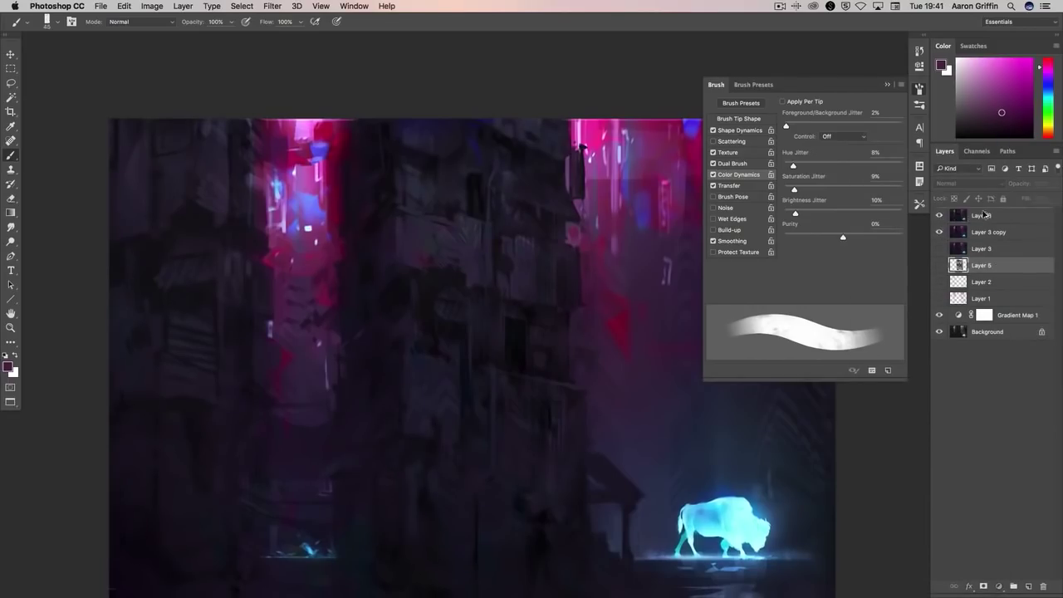
- Select the top layer, go full screen, zoom into the buildings and undo a trial texture stroke
left_click(984, 215)
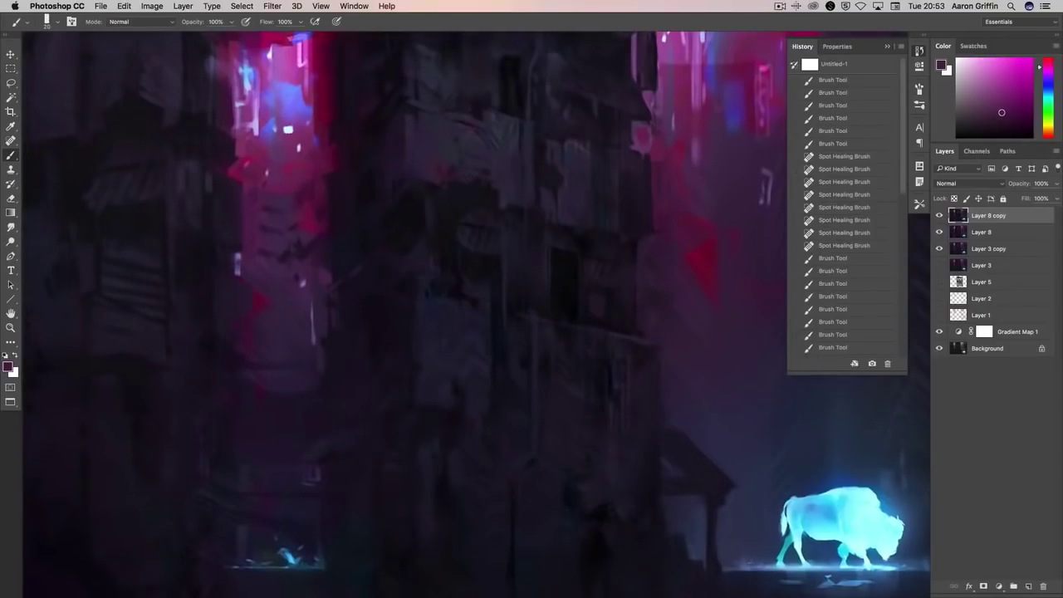
key("f")
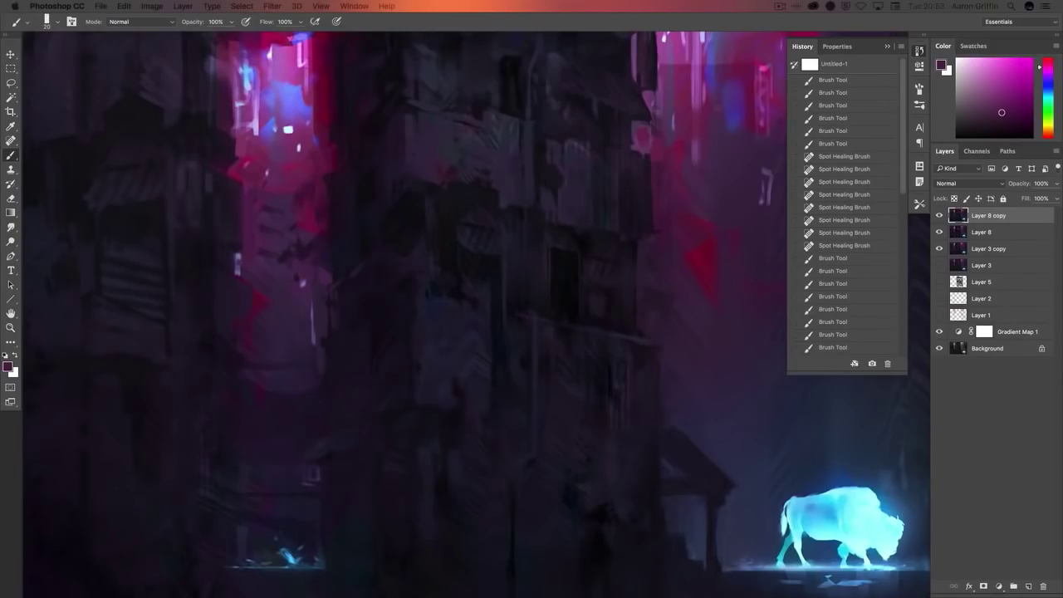
key("super+plus")
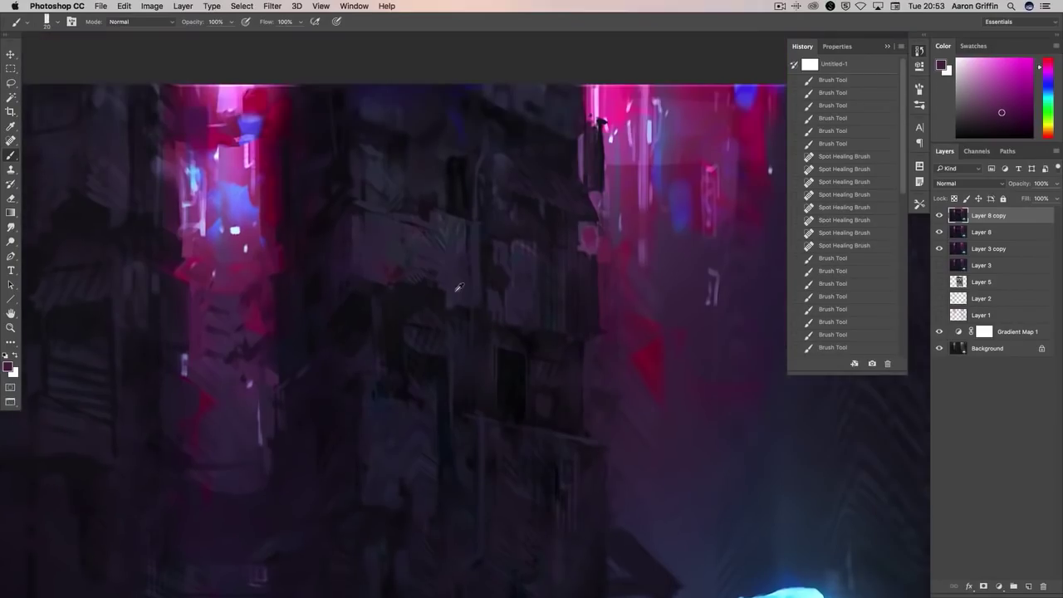
right_click(426, 281)
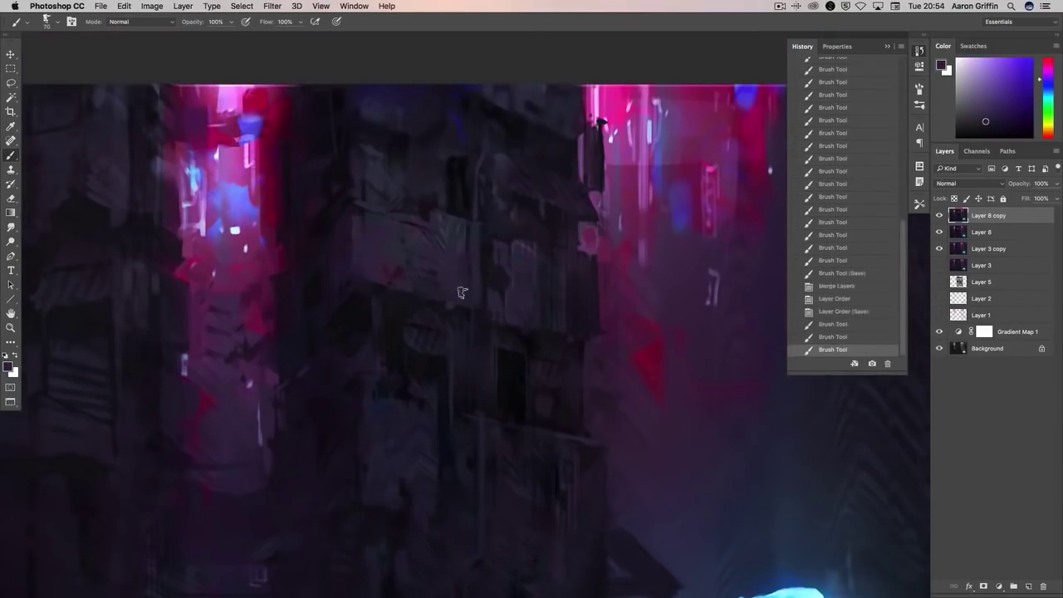
mouse_move(450, 275)
left_mouse_down()
mouse_move(444, 304)
mouse_move(553, 342)
left_mouse_up()
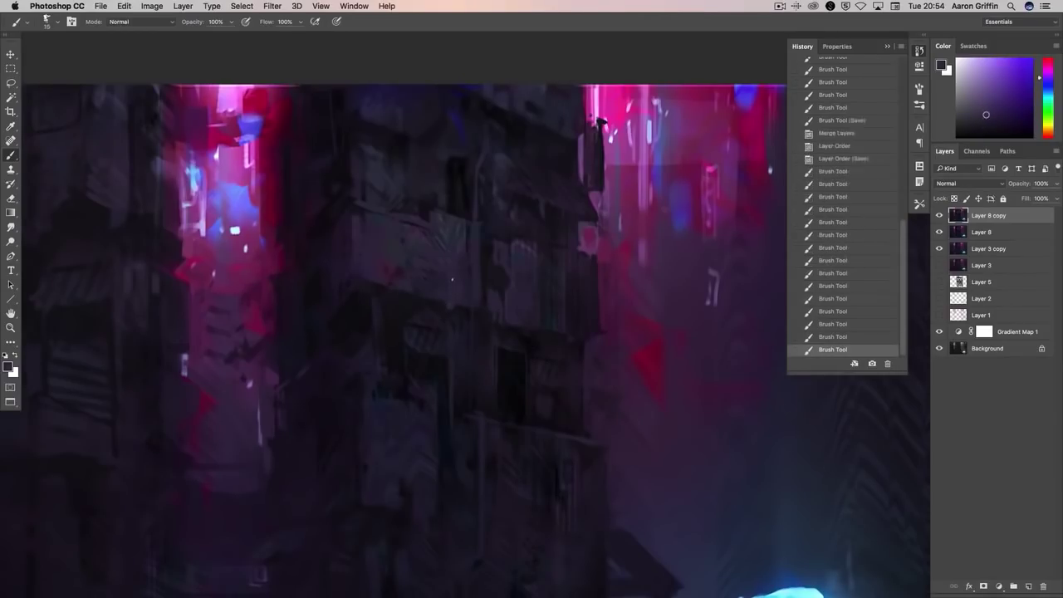
key("super+alt+z")
key("super+alt+z")
key("super+alt+z")
key("super+alt+z")
key("super+alt+z")
key("super+alt+z")
key("super+alt+z")
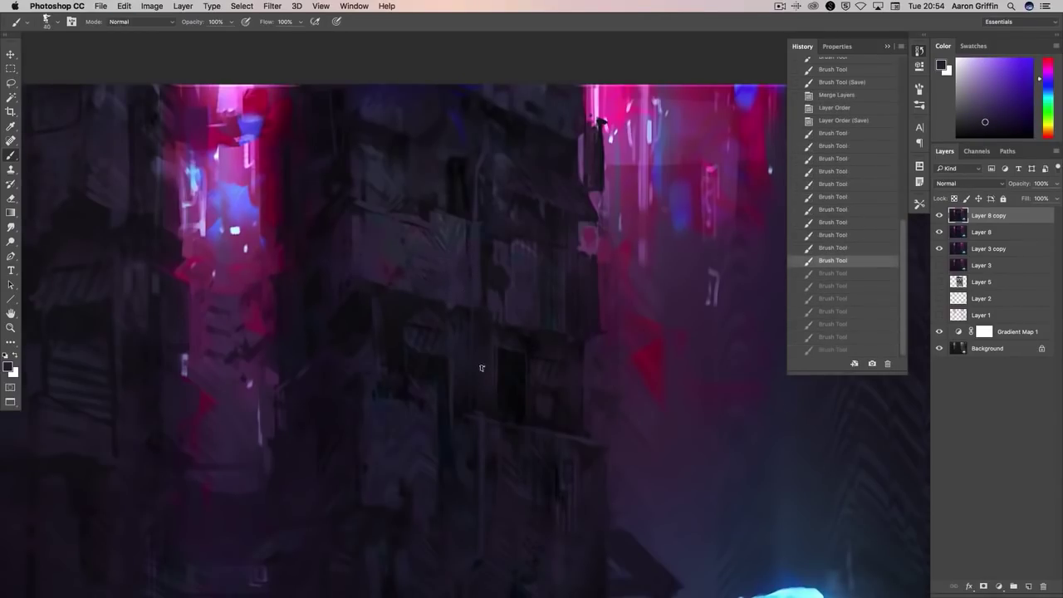
- Paint faint strokes and small dabs across the central building's facade with a smaller brush
left_click_drag(462, 273, 472, 243)
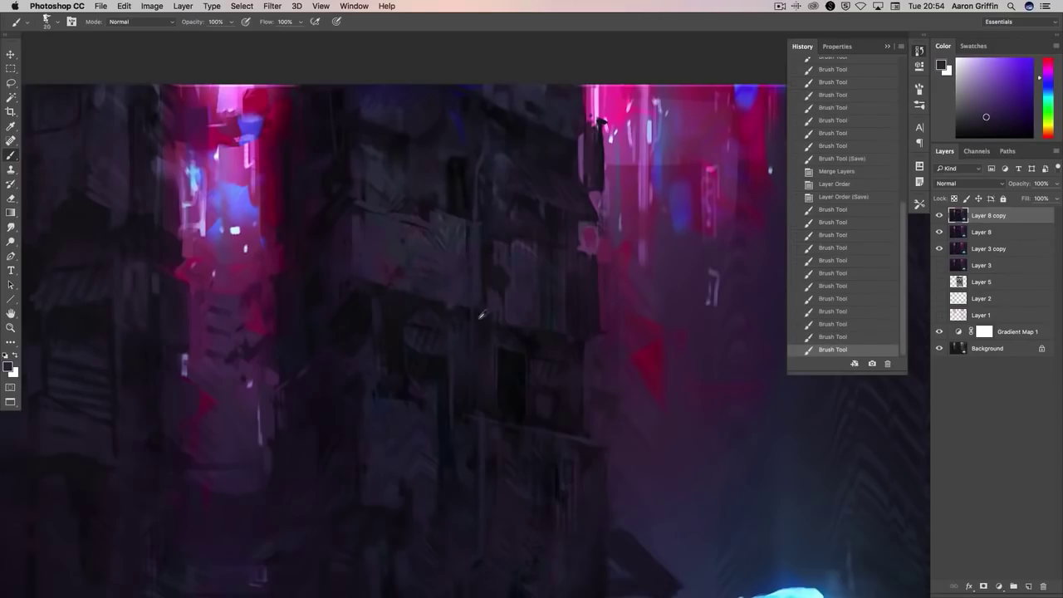
left_click_drag(476, 382, 466, 305)
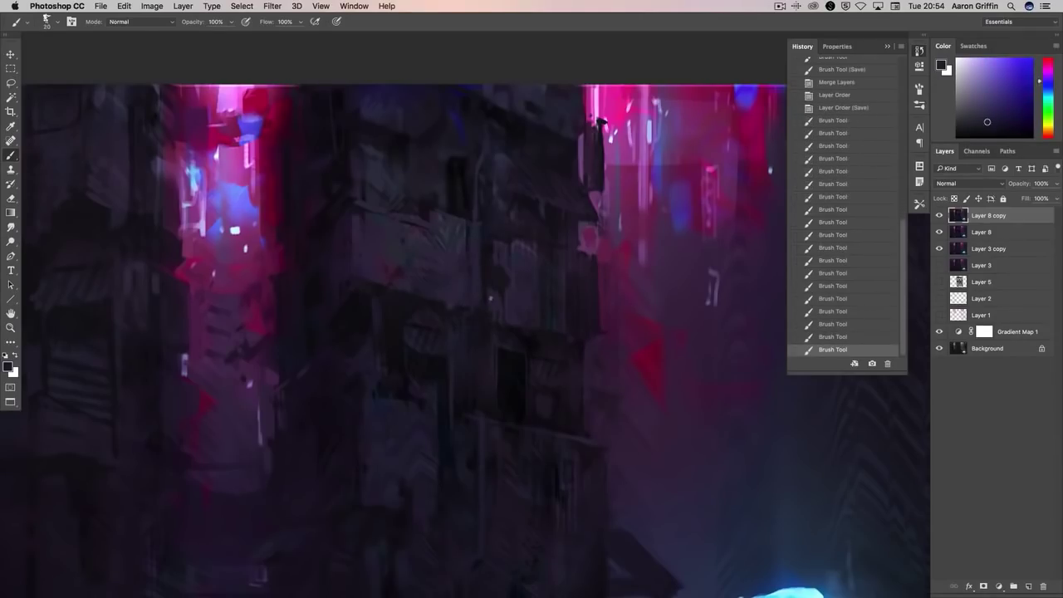
left_click(461, 389, "alt")
key("bracketleft")
left_click(467, 355)
left_click(463, 359)
left_click(462, 362, "alt")
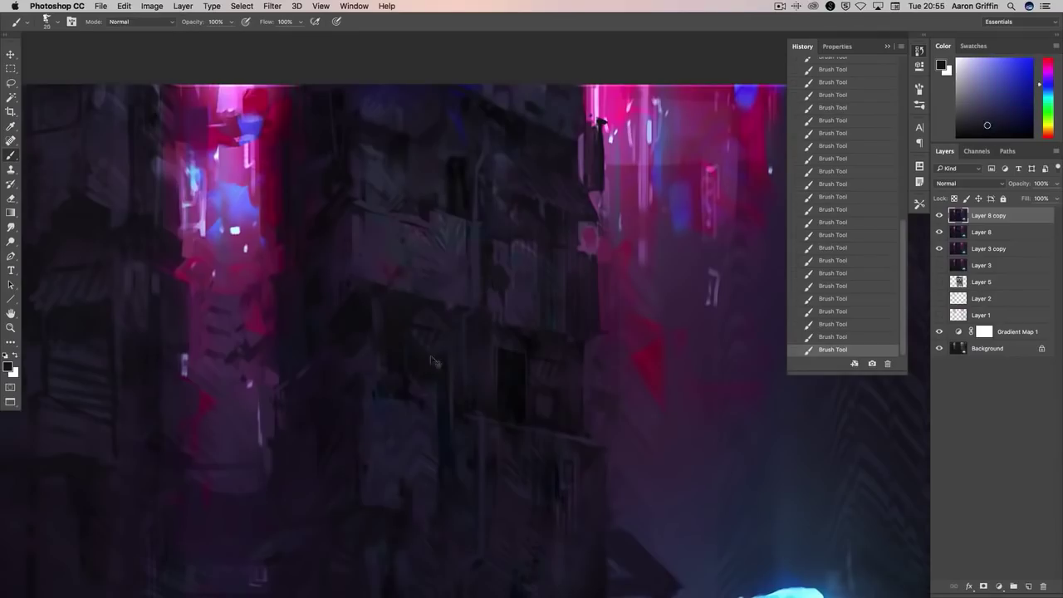
- Continue repainting the building with colours sampled from its facade and surroundings
left_click(420, 329, "alt")
left_click_drag(413, 372, 529, 332)
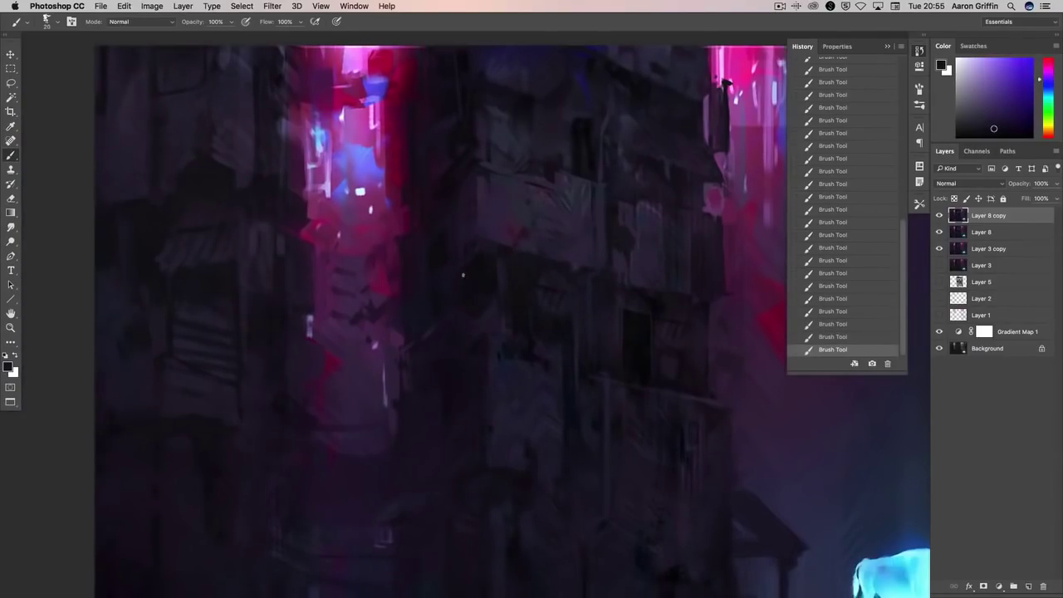
scroll(592, 337, "up", 2)
left_click(479, 266, "alt")
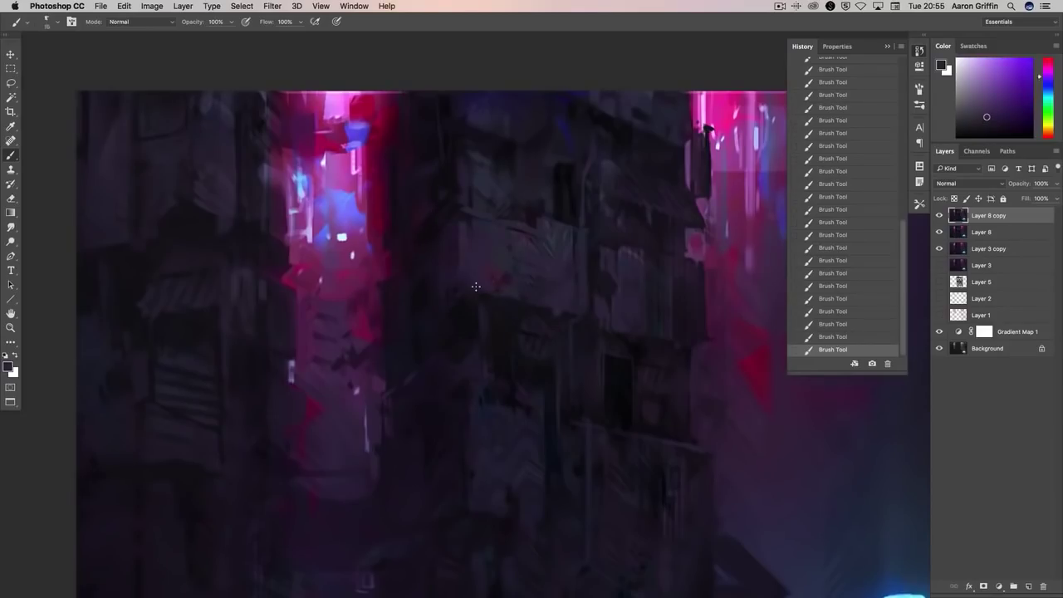
scroll(617, 308, "up", 1)
scroll(615, 316, "right", 3)
left_click(604, 353, "alt")
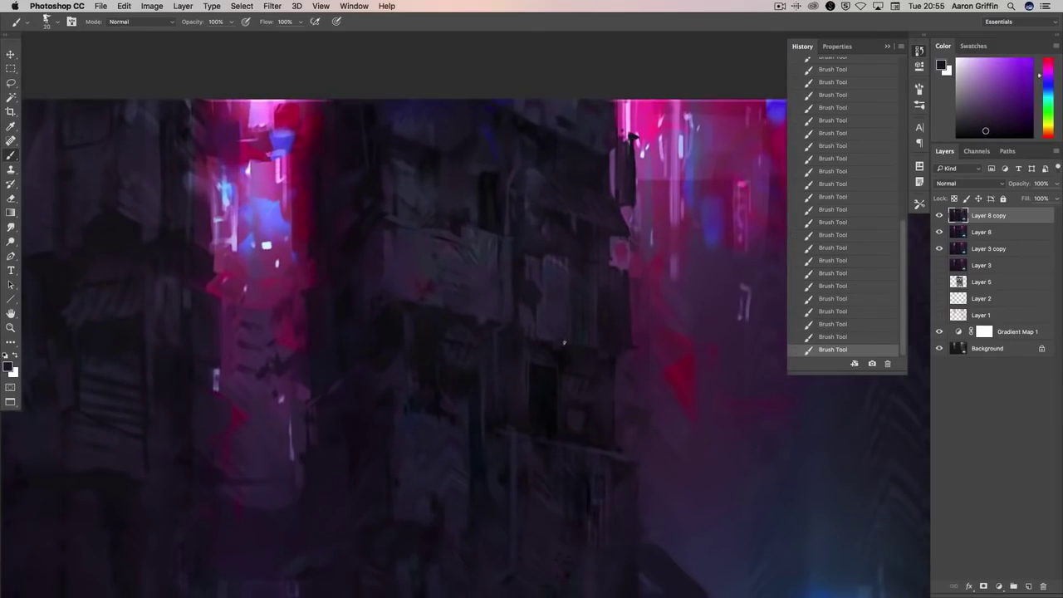
left_click(556, 338, "alt")
left_click_drag(666, 282, 649, 302)
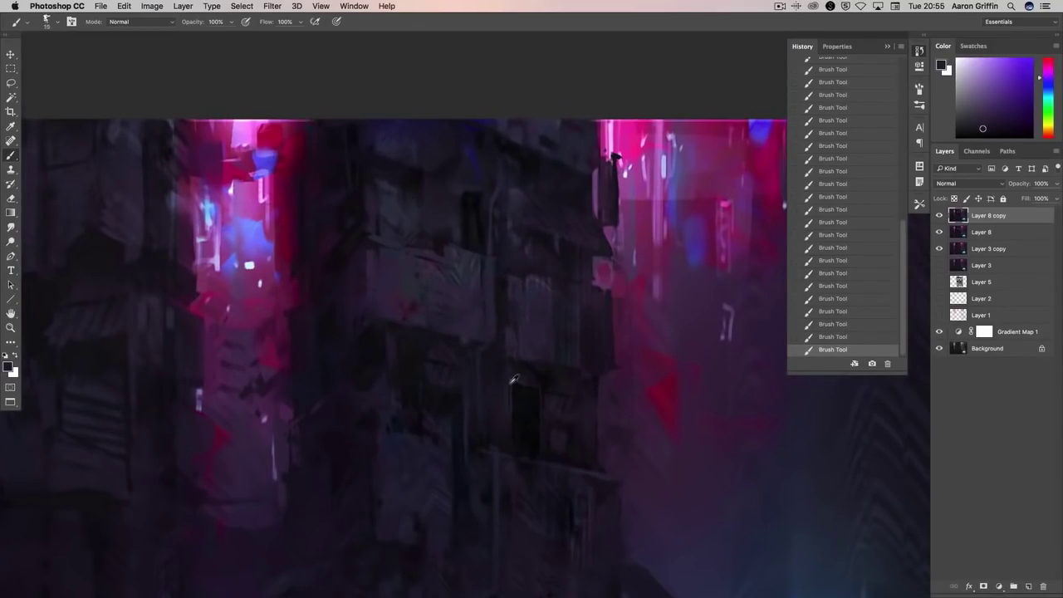
- Work dark magenta, darker purple and light-adjacent magenta tones into the tower facade
left_click(611, 375, "alt")
left_click(611, 292, "alt")
scroll(613, 295, "up", 5)
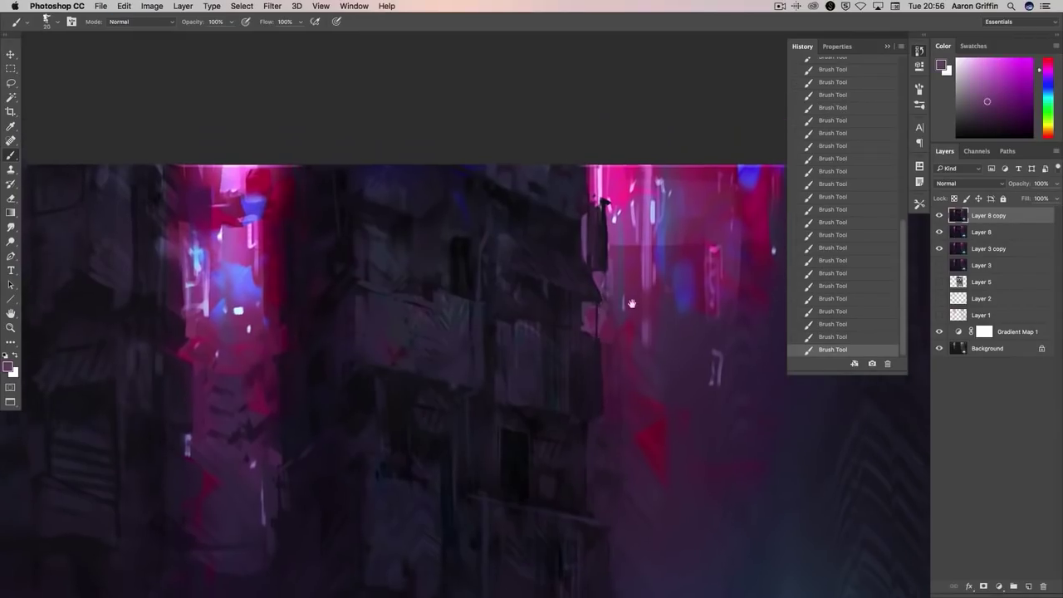
left_click(570, 235, "alt")
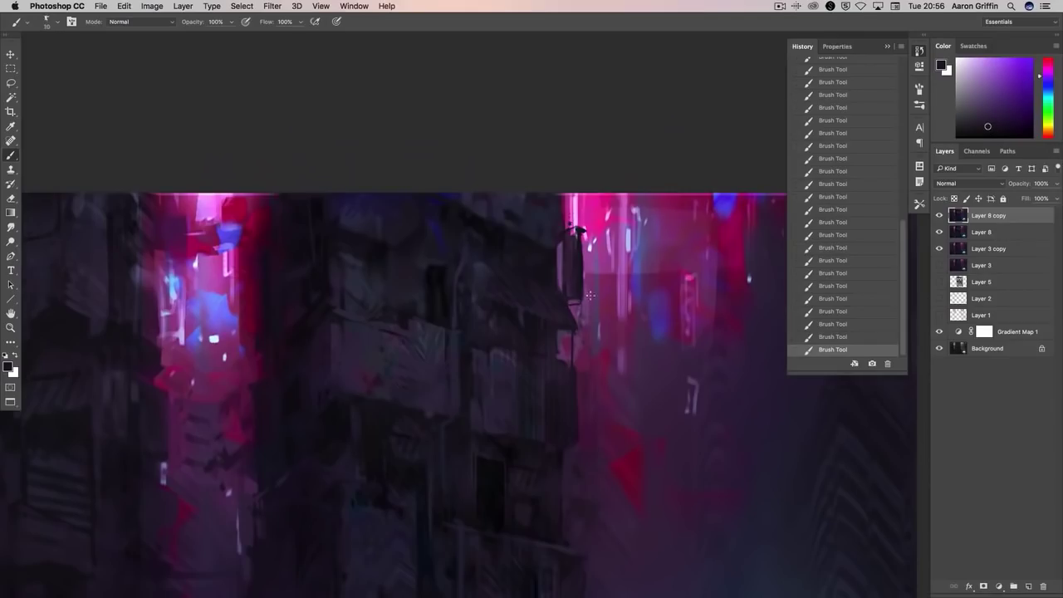
left_click(570, 230, "alt")
left_click(596, 260, "alt")
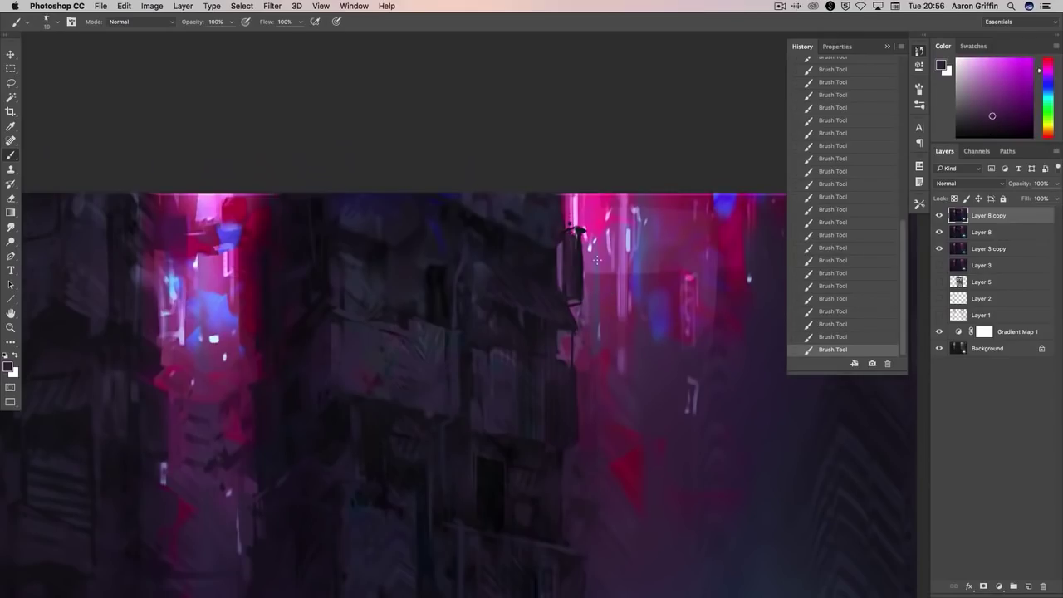
left_click(571, 242, "alt")
left_click(565, 244, "alt")
- Add blue-violet and dark navy strokes to the building with an enlarged brush
scroll(565, 244, "right", 1)
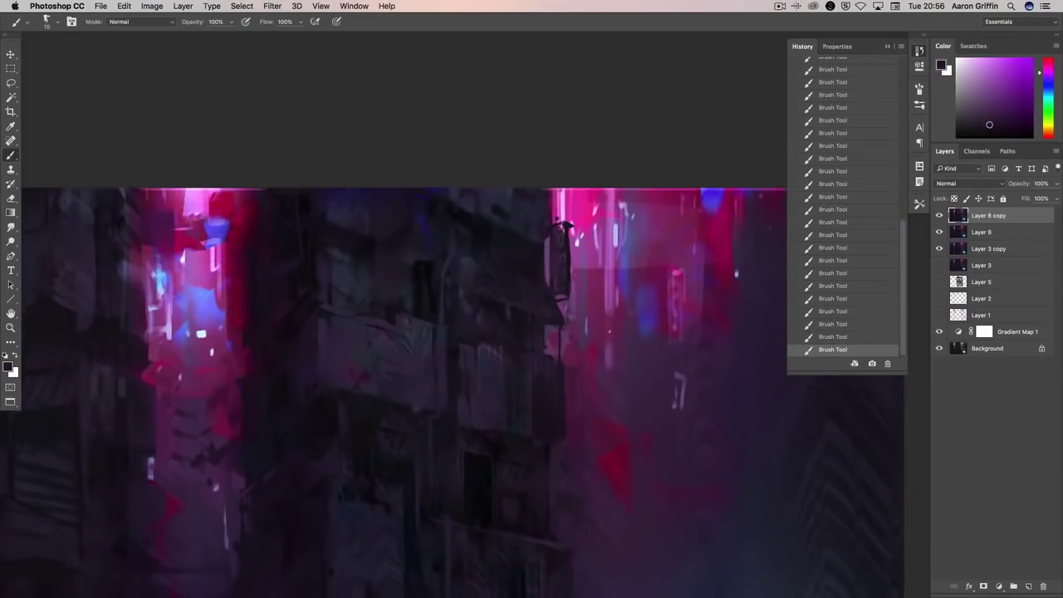
left_click(572, 287, "alt")
left_click(565, 253, "alt")
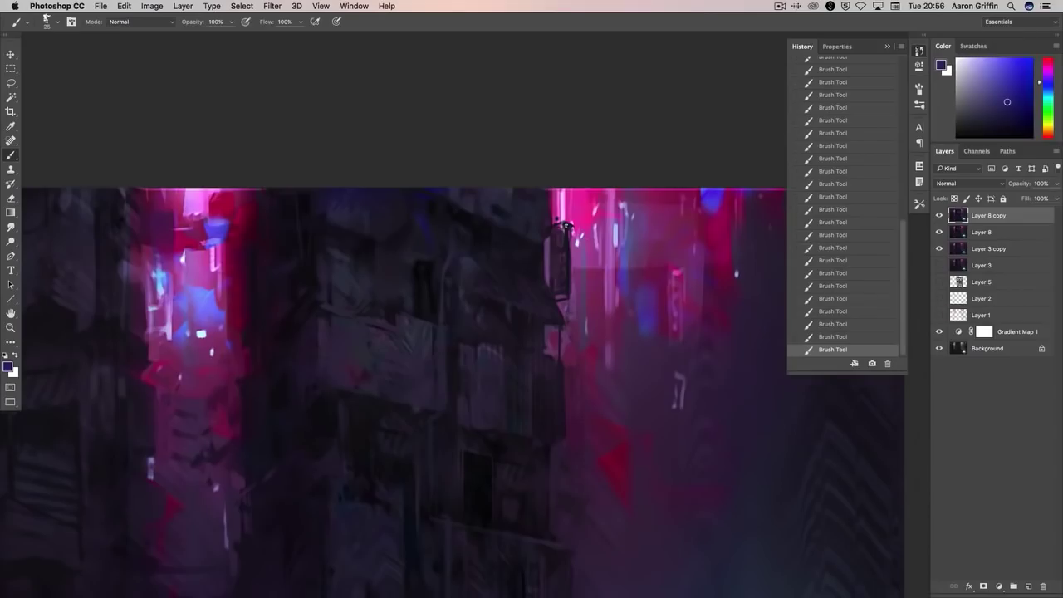
left_click(701, 200, "alt")
left_click(573, 231, "alt")
scroll(615, 273, "down", 5)
key("bracketright")
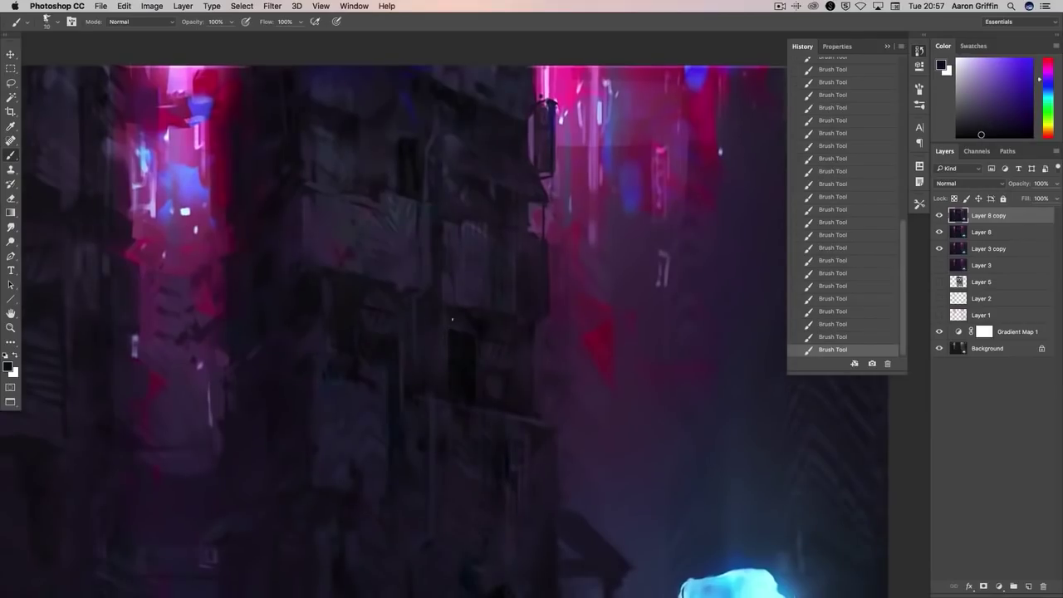
scroll(452, 318, "up", 2)
scroll(511, 328, "down", 1)
left_click(503, 348, "alt")
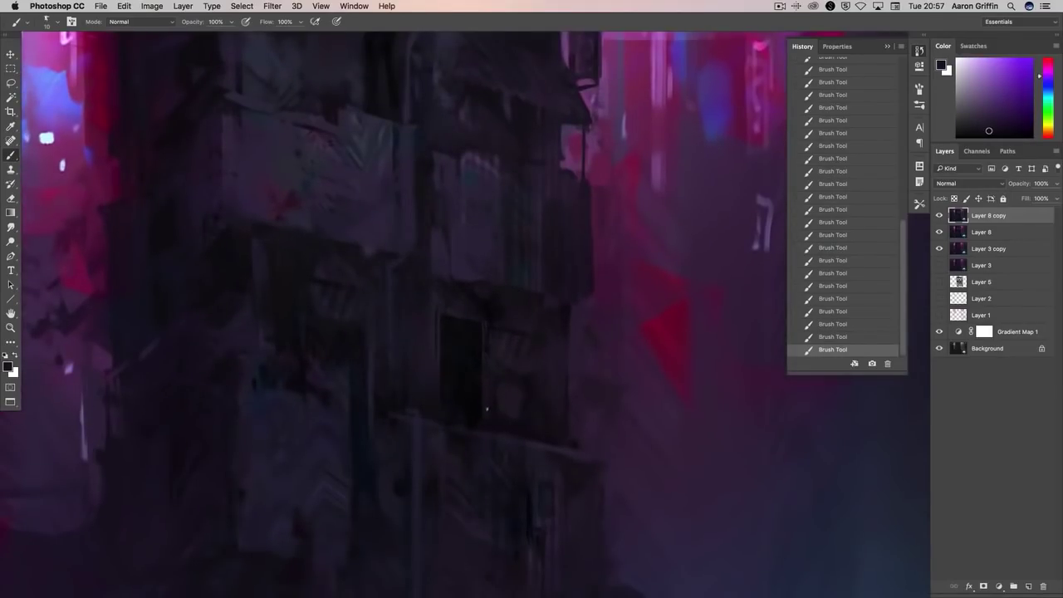
left_click_drag(636, 465, 620, 419)
left_click(414, 354, "alt")
- With a large custom brush, paint dark ground blue over the old reflection under the bison
scroll(413, 313, "down", 3)
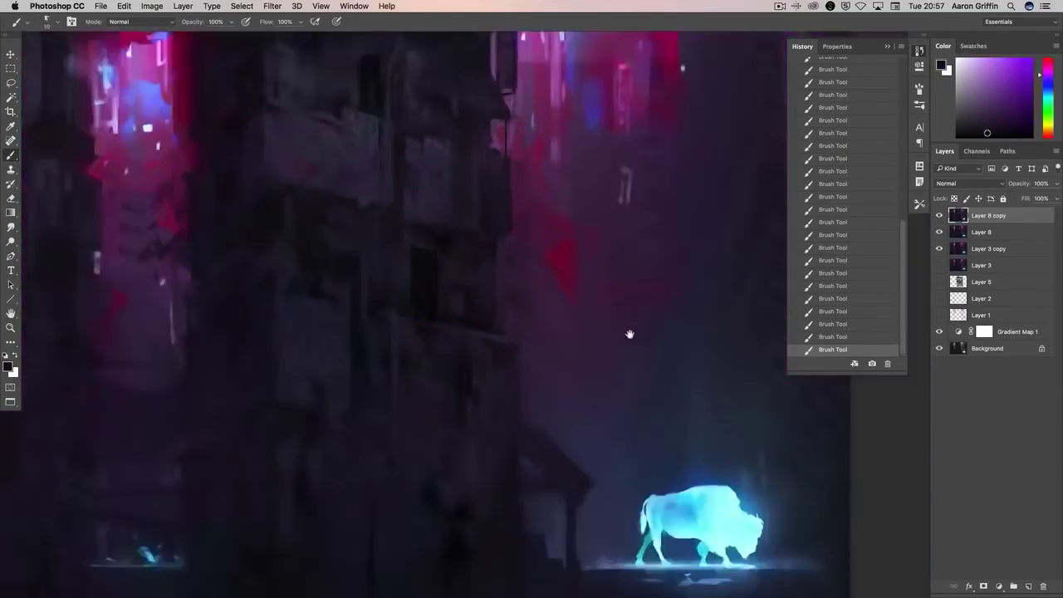
right_click(416, 461)
double_click(574, 351)
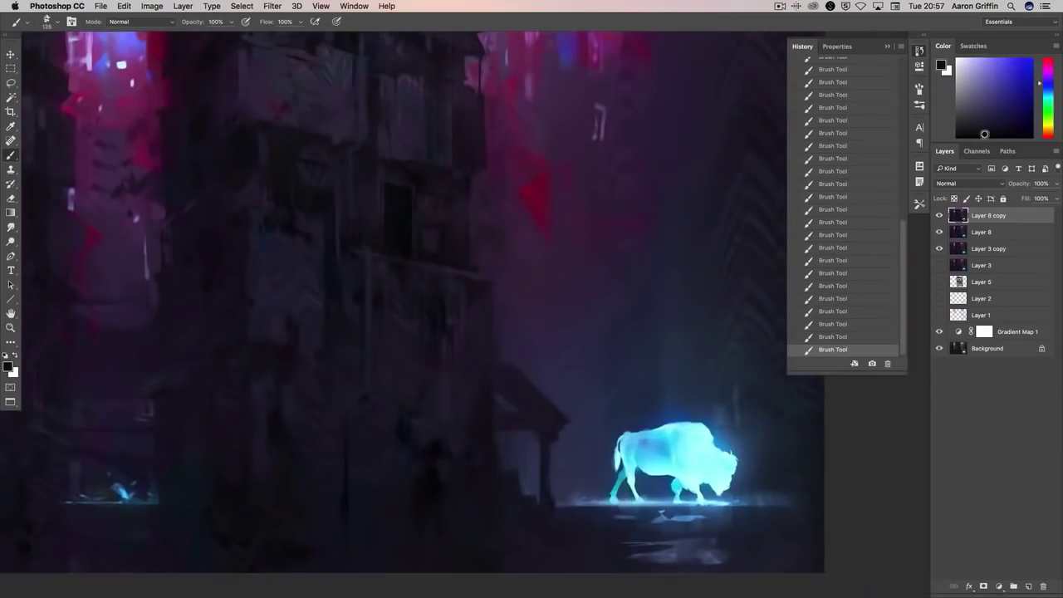
mouse_move(515, 470)
left_mouse_down()
mouse_move(586, 392)
mouse_move(585, 349)
left_mouse_up()
scroll(585, 348, "down", 3)
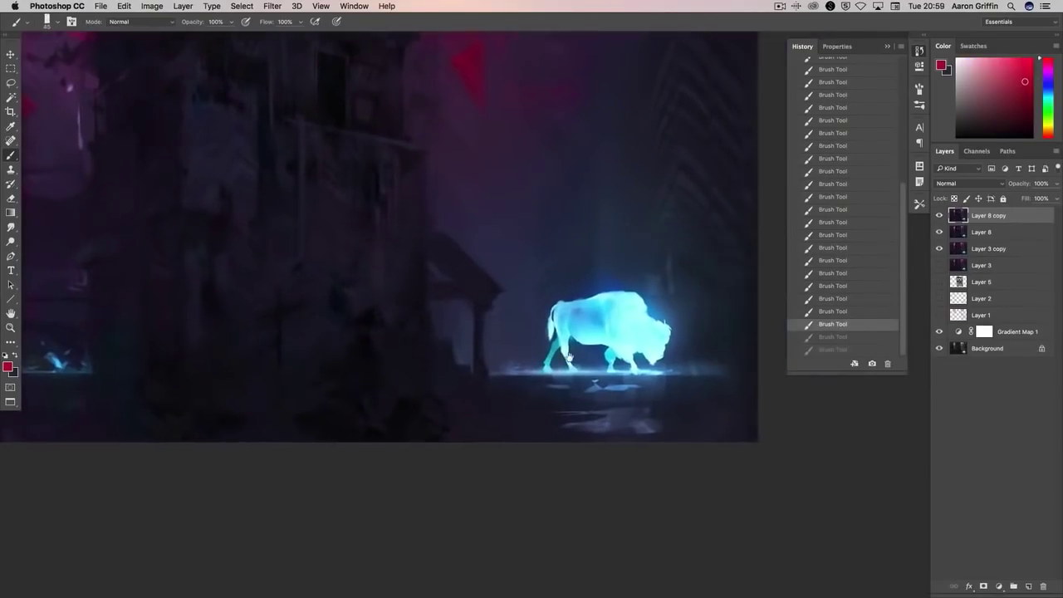
left_click(619, 373, "alt")
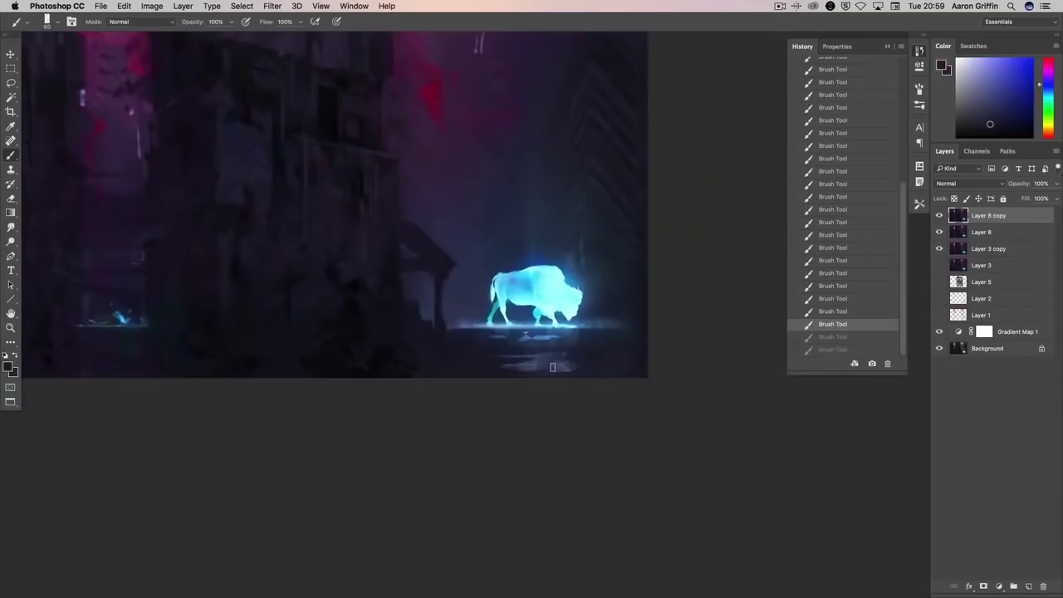
left_click_drag(509, 357, 579, 355)
- Add new Layer 9 and paint a blue stroke on it with the 128 px brush
right_click(742, 411)
left_click(568, 373)
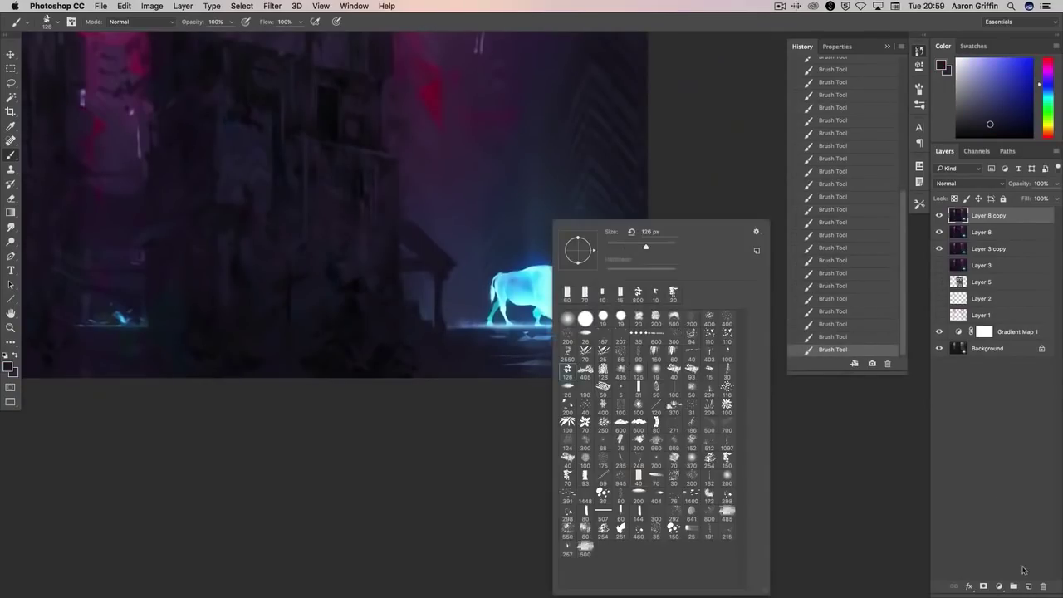
key("ctrl+shift+alt+n")
left_click(548, 291, "alt")
mouse_move(498, 208)
left_mouse_down()
mouse_move(531, 199)
mouse_move(515, 233)
left_mouse_up()
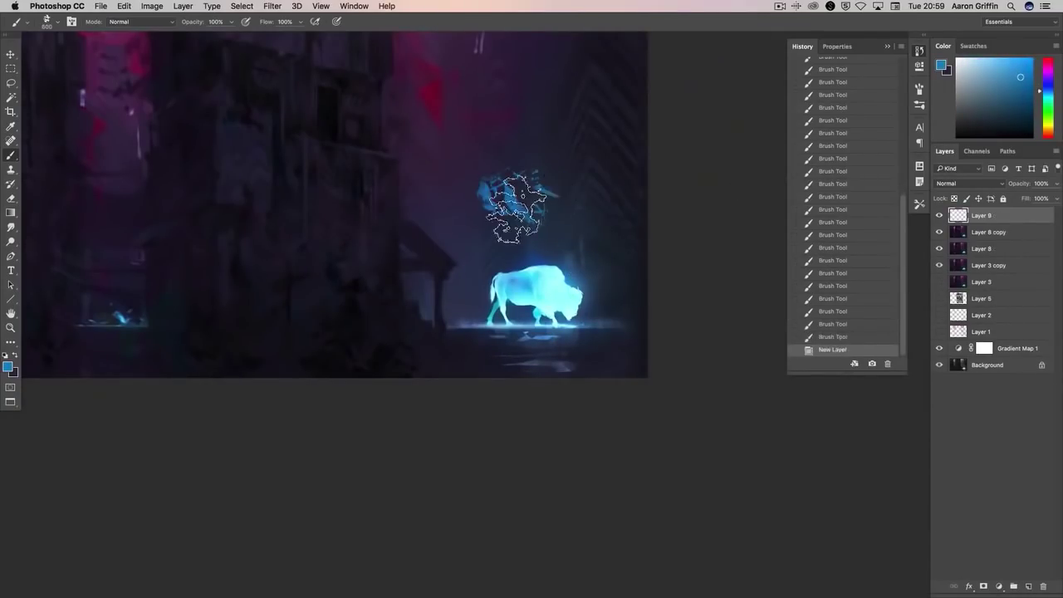
- Enlarge the blue stroke and perspective-transform it into a flat trapezoid on the ground beneath the bison
key("v")
key("ctrl+t")
key("Return")
key("ctrl+t")
mouse_move(557, 163)
left_mouse_down()
mouse_move(632, 152)
mouse_move(598, 145)
left_mouse_up()
right_click(589, 182)
left_click(615, 230)
mouse_move(665, 249)
left_mouse_down()
mouse_move(698, 251)
mouse_move(789, 418)
left_mouse_up()
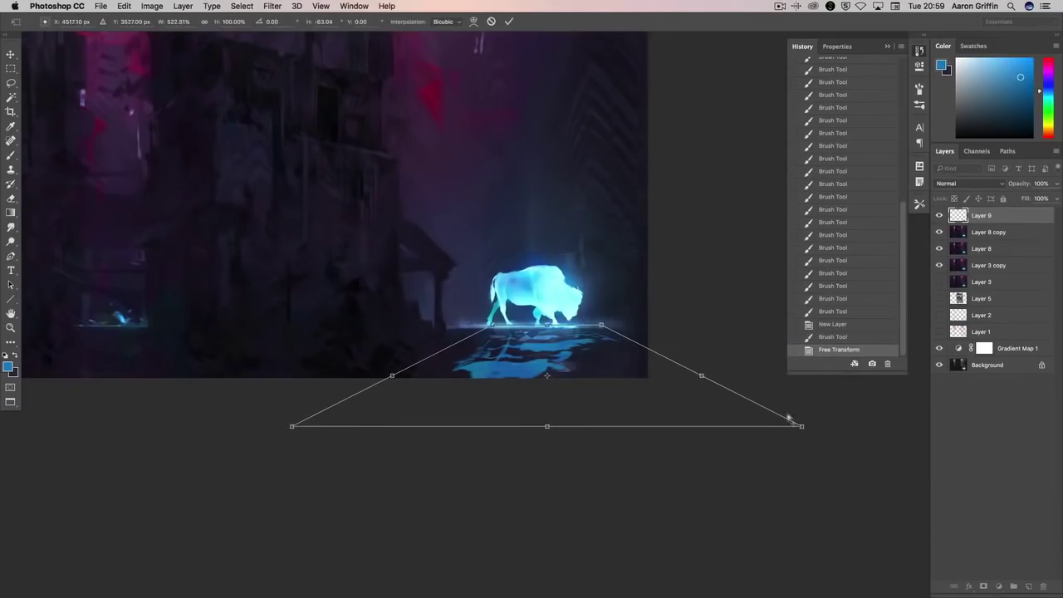
left_click_drag(547, 430, 549, 387)
left_click_drag(674, 359, 706, 353)
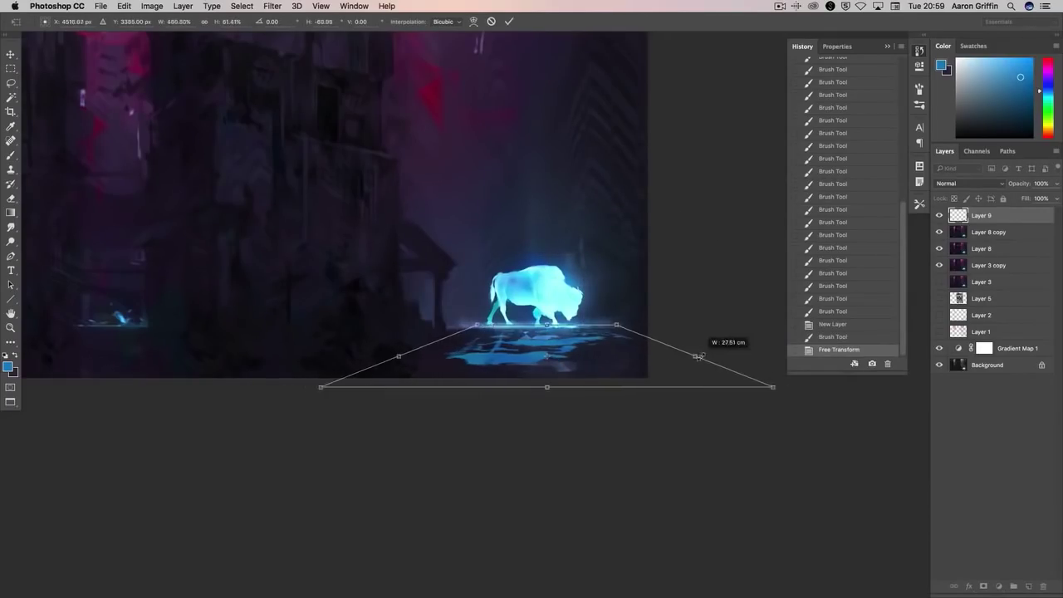
key("Return")
- Erase the edges of the blue reflection to trim its shape
key("e")
left_click_drag(639, 337, 573, 349)
mouse_move(448, 349)
left_mouse_down()
mouse_move(430, 346)
mouse_move(498, 353)
left_mouse_up()
mouse_move(581, 337)
left_mouse_down()
mouse_move(627, 336)
mouse_move(602, 362)
mouse_move(523, 373)
mouse_move(564, 378)
left_mouse_up()
key("v")
key("e")
left_click_drag(573, 365, 531, 369)
- Dodge the reflection under the bison to brighten it
key("o")
left_click_drag(511, 332, 557, 340)
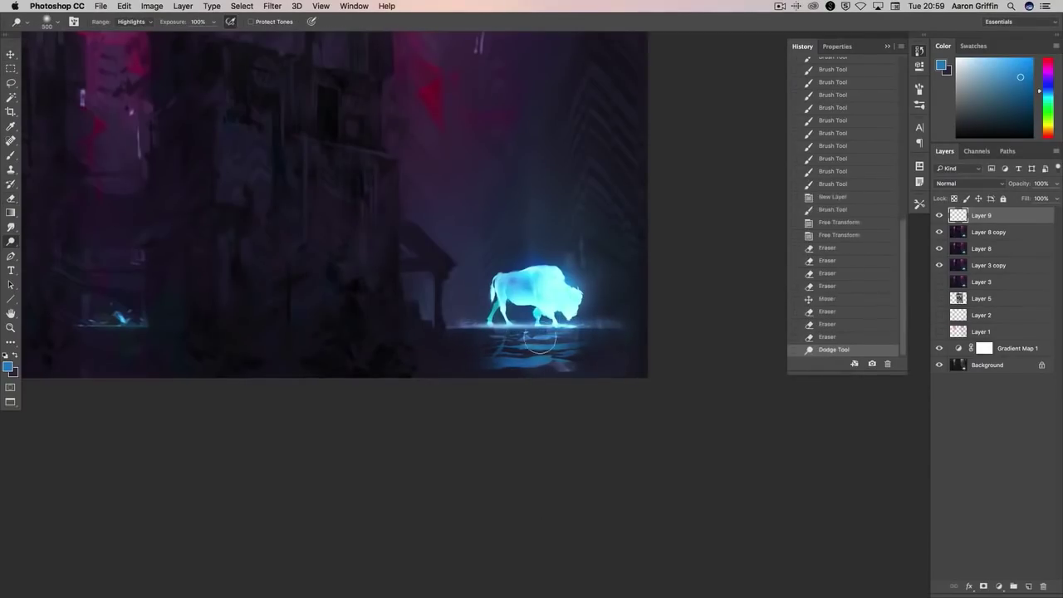
left_click_drag(523, 374, 573, 349)
- Paint into the reflection with a 125 px brush and sample dark ground blue
key("b")
right_click(553, 469)
double_click(566, 512)
mouse_move(532, 357)
left_mouse_down()
mouse_move(491, 340)
mouse_move(536, 375)
mouse_move(509, 376)
mouse_move(593, 366)
mouse_move(568, 374)
mouse_move(578, 358)
mouse_move(558, 355)
mouse_move(594, 353)
mouse_move(540, 349)
left_mouse_up()
left_click(495, 341, "alt")
- Repaint the reflection under the bison with sampled colours and a 35 px brush
left_click(494, 340, "alt")
left_click(504, 378, "alt")
key("super+z")
left_click(602, 352, "alt")
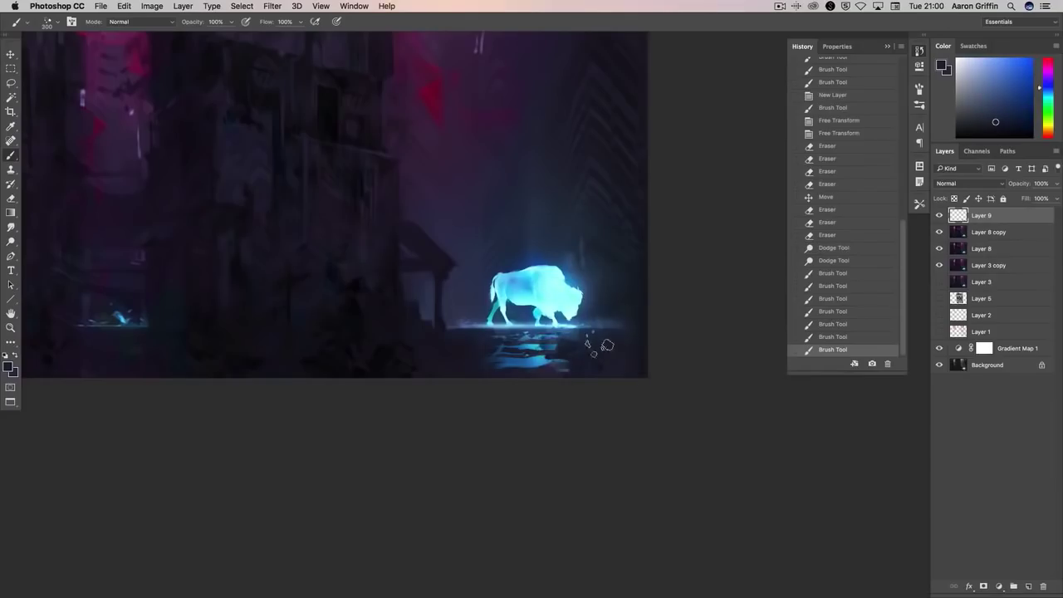
right_click(565, 349)
double_click(686, 410)
left_click(506, 359, "alt")
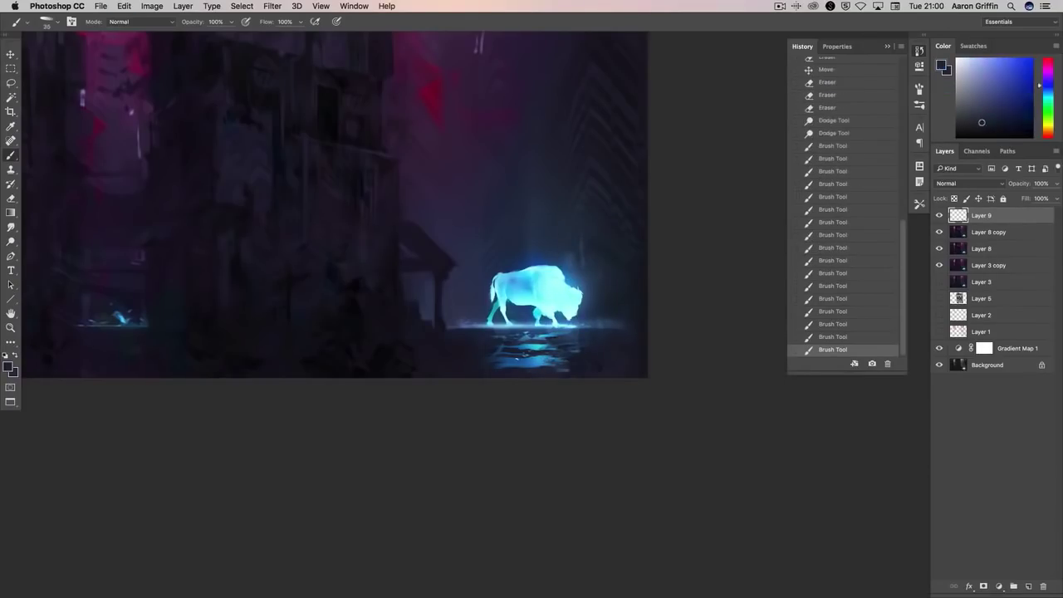
mouse_move(515, 353)
left_mouse_down()
mouse_move(489, 349)
mouse_move(549, 359)
left_mouse_up()
left_click(488, 350, "alt")
left_click(524, 355, "alt")
- Touch up the reflection with cyan from the bison's glow and darker ground blues
left_click(531, 358, "alt")
left_click(536, 349, "alt")
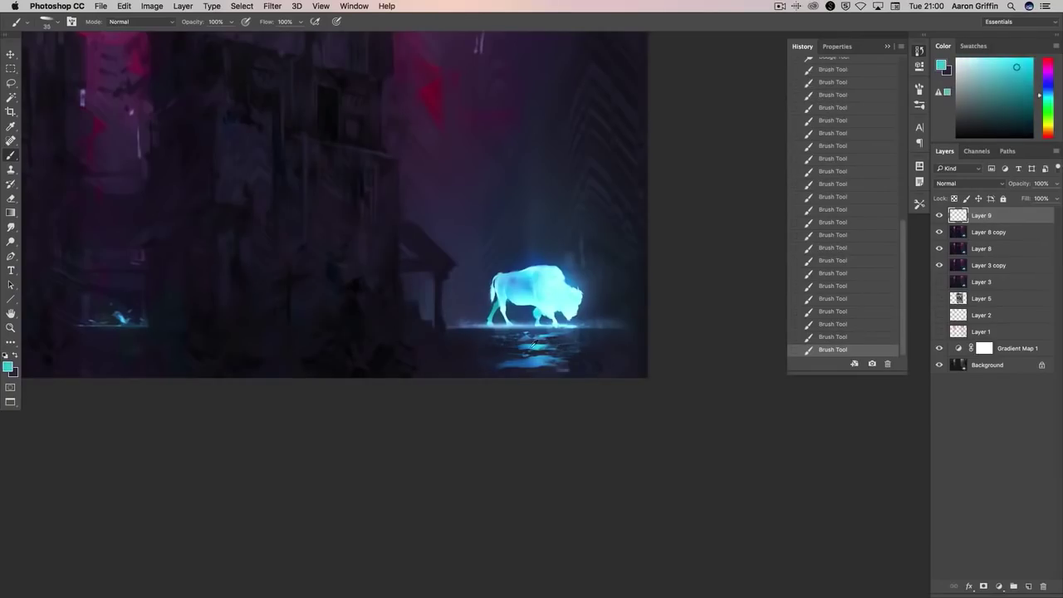
left_click(534, 342, "alt")
left_click(550, 359, "alt")
left_click_drag(544, 362, 573, 345)
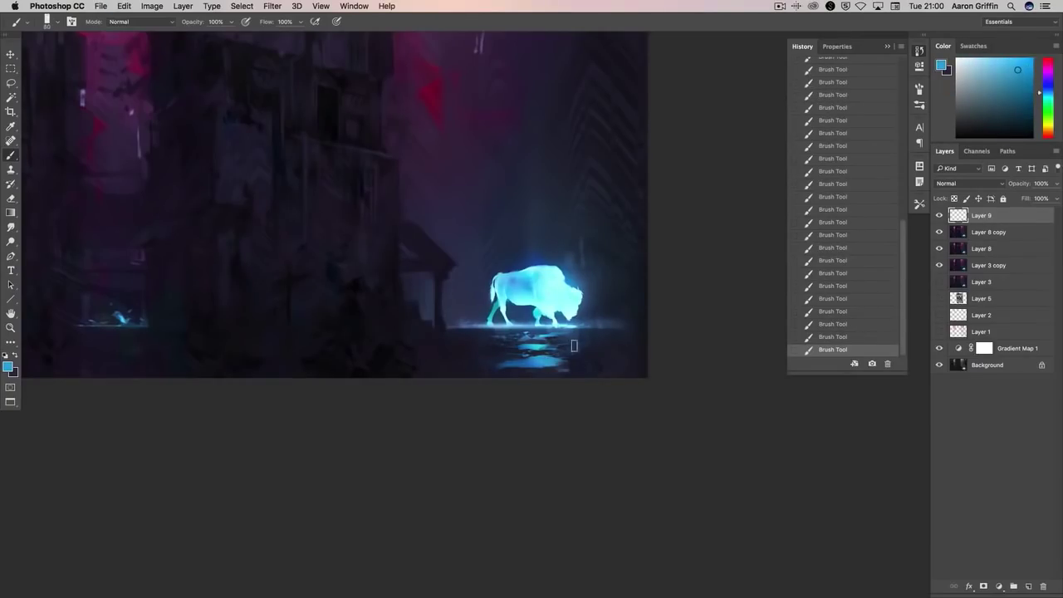
left_click(528, 355, "alt")
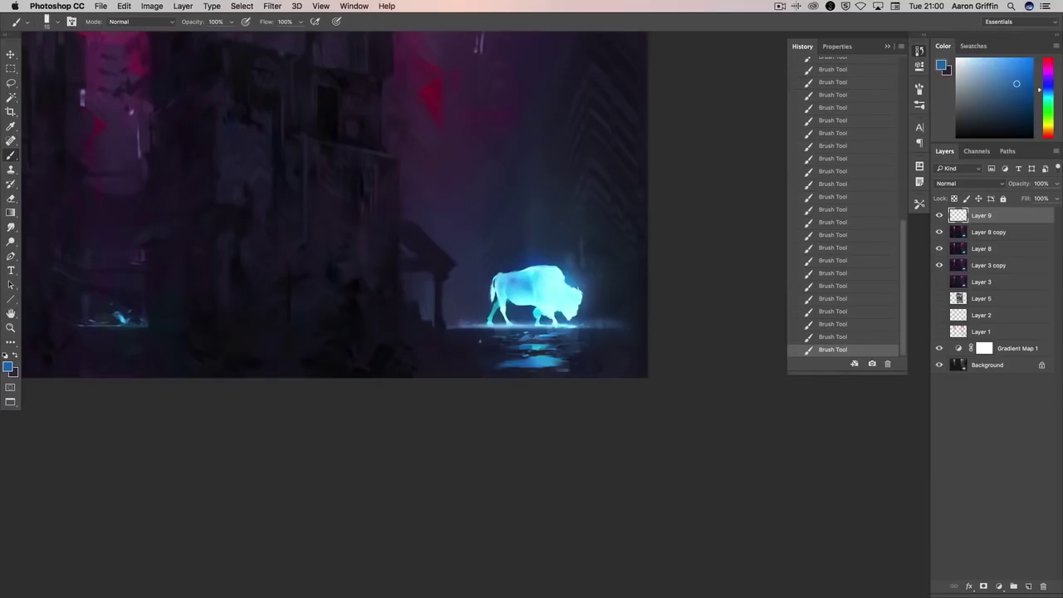
left_click_drag(558, 348, 536, 348)
left_click(574, 349, "alt")
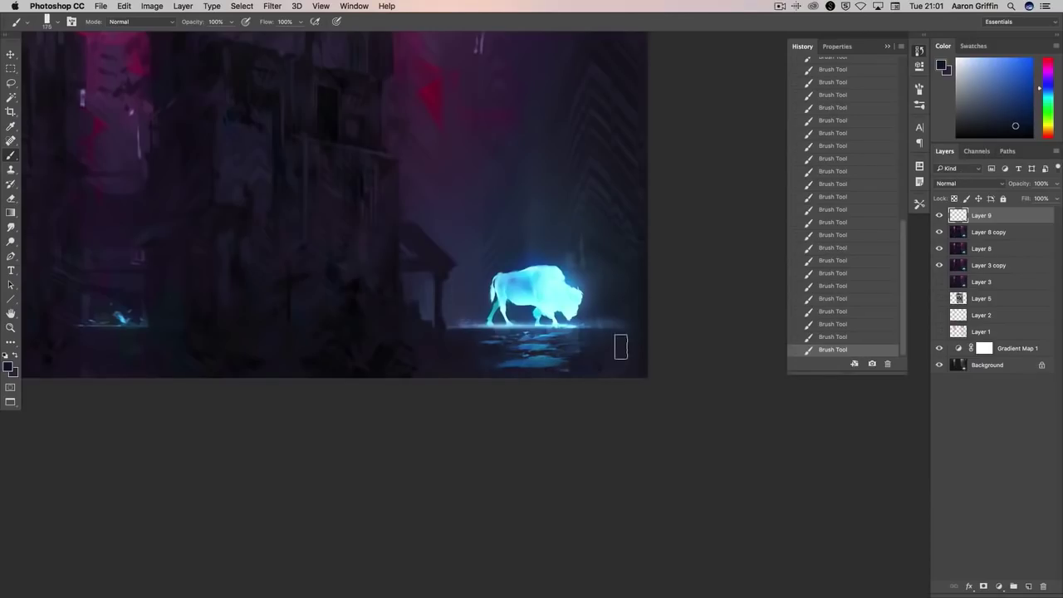
- Dodge the highlights of the bison's reflection brighter, then add a new empty layer
key("o")
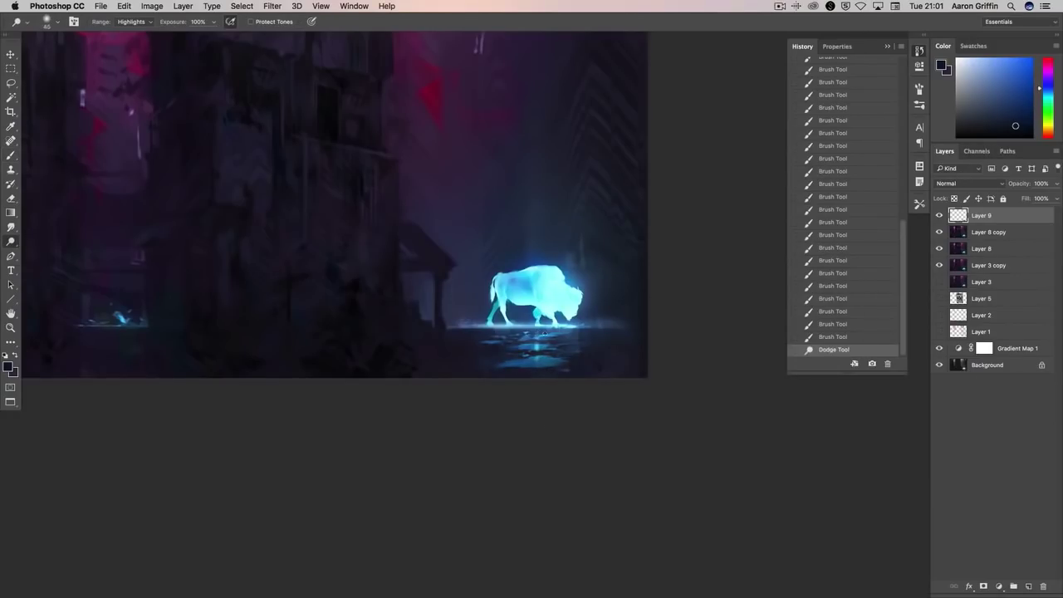
mouse_move(532, 349)
left_mouse_down()
mouse_move(490, 349)
mouse_move(515, 360)
left_mouse_up()
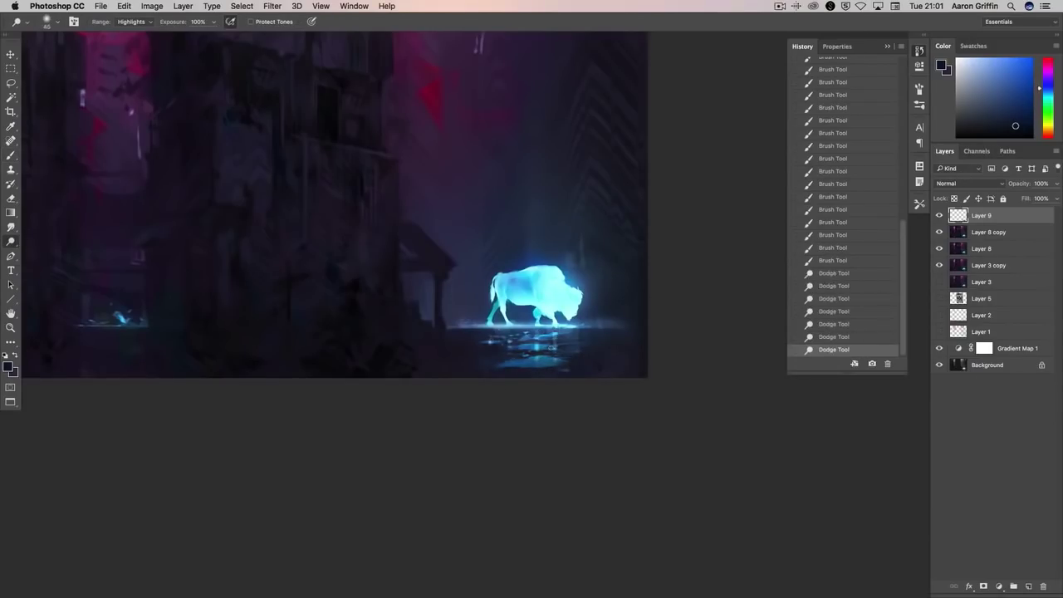
key("b")
left_click(1028, 586)
- Pick a light blue colour and set the new layer's blend mode to Screen
right_click(537, 221)
left_click(536, 287, "alt")
left_click(968, 183)
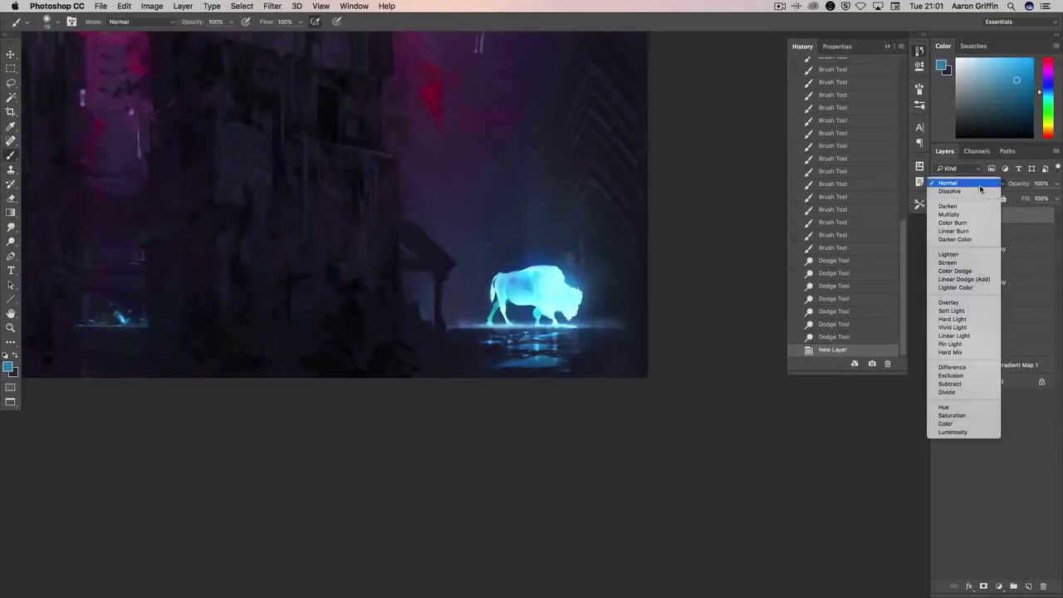
left_click(969, 262)
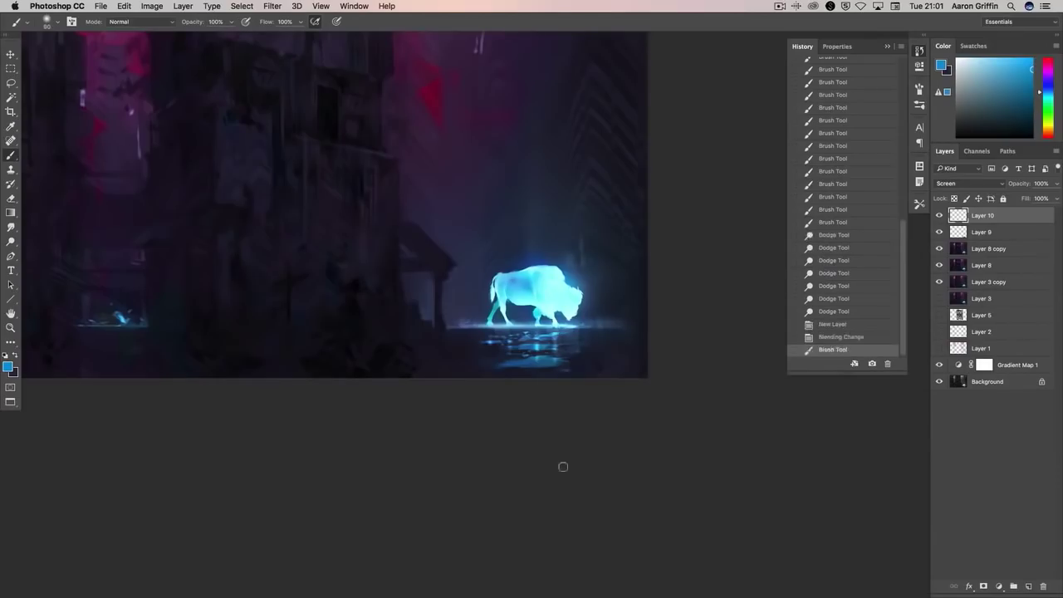
- Dab light blue glow around the bison and onto its reflection
left_click(555, 346)
left_click(537, 348)
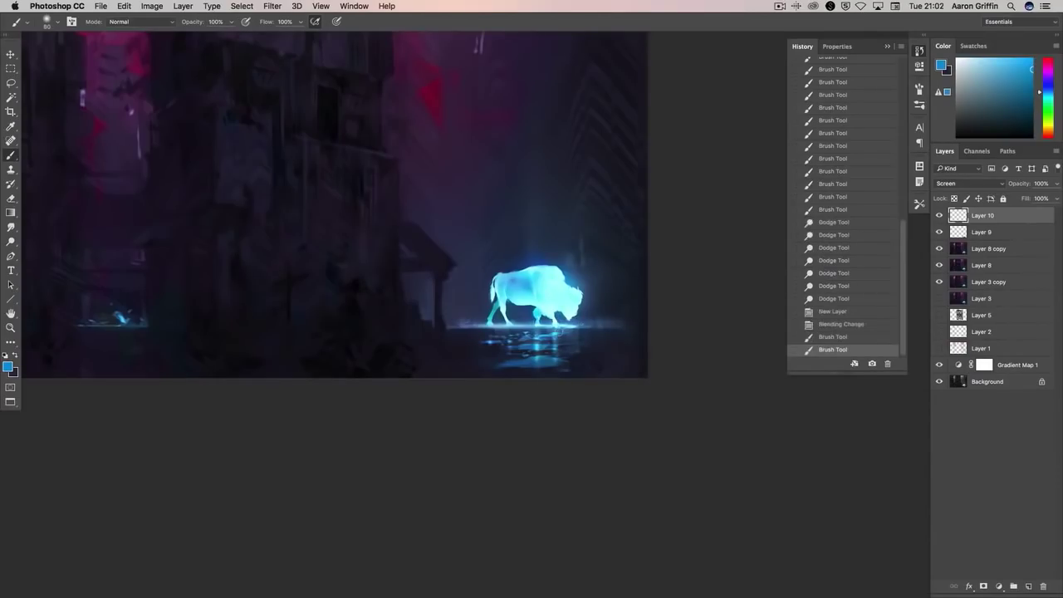
left_click(538, 332)
left_click(558, 333)
left_click(510, 339)
left_click(489, 321)
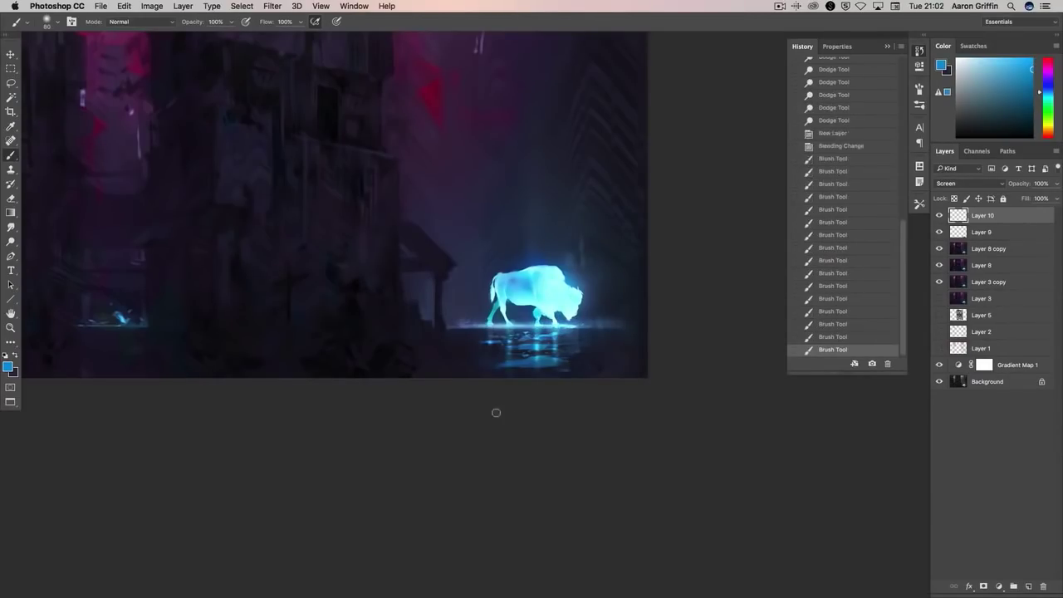
left_click(562, 353)
left_click(572, 341)
left_click(532, 341)
left_click(515, 337)
left_click(540, 345)
left_click(548, 343)
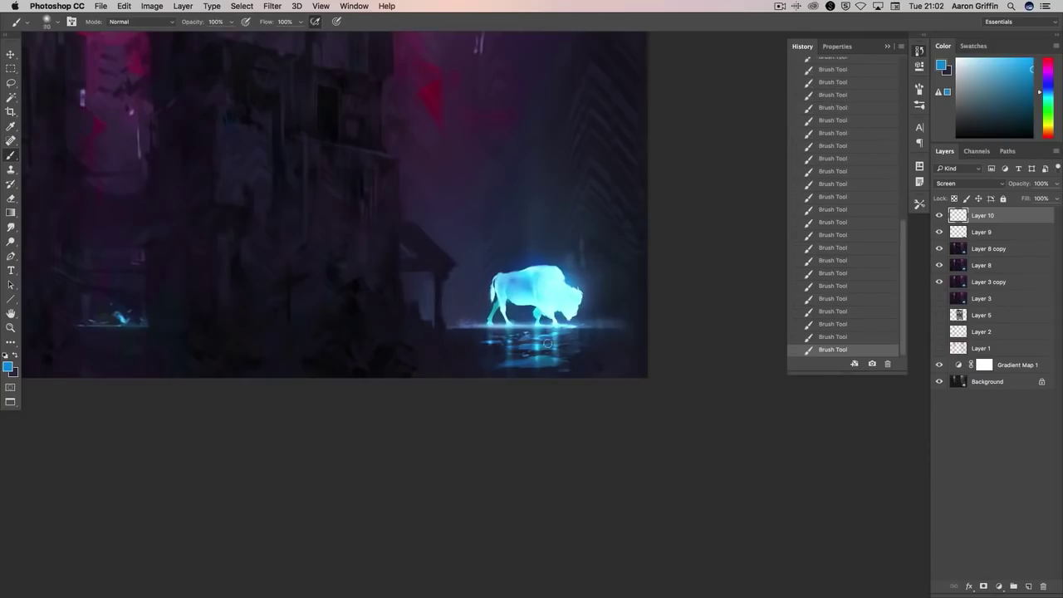
left_click(552, 344)
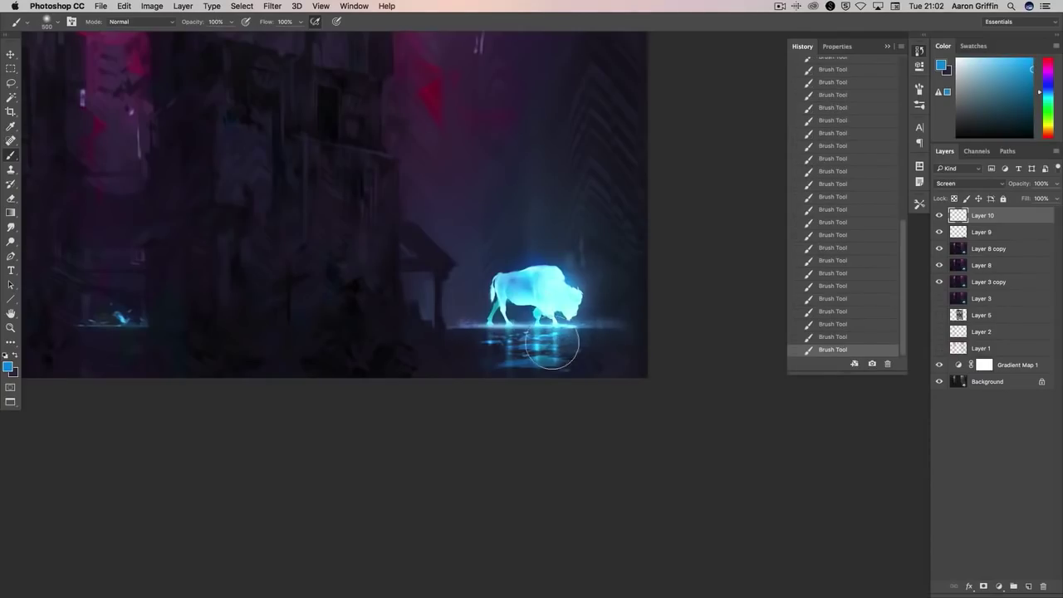
- Merge the glow layer down and add a few more glow dabs to the reflection
right_click(1006, 249)
left_click(914, 439)
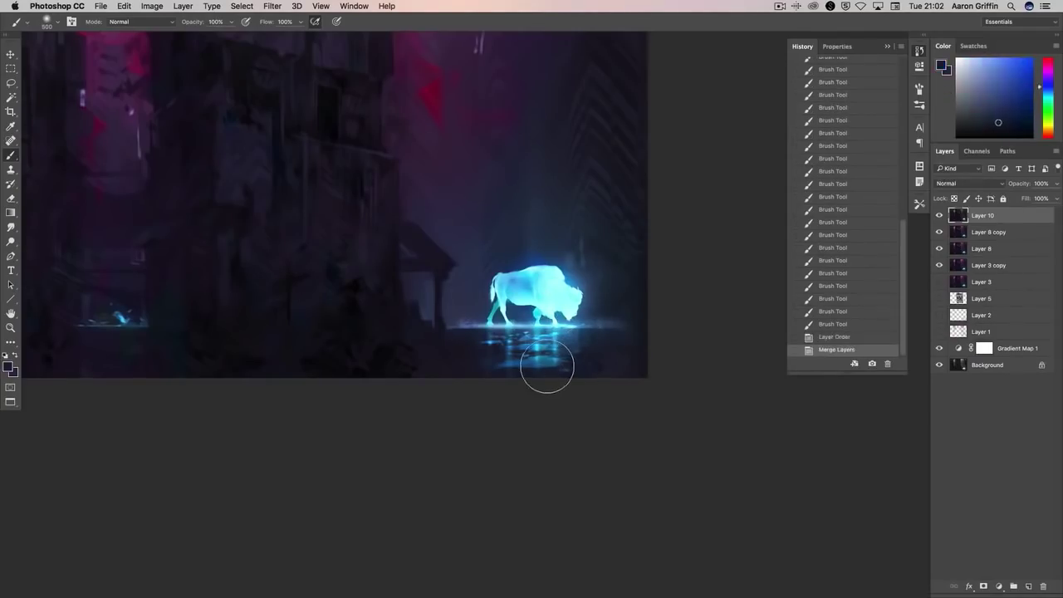
left_click(546, 368)
left_click(541, 356)
- Fit the whole painting in view and flip the canvas horizontally
key("super+minus")
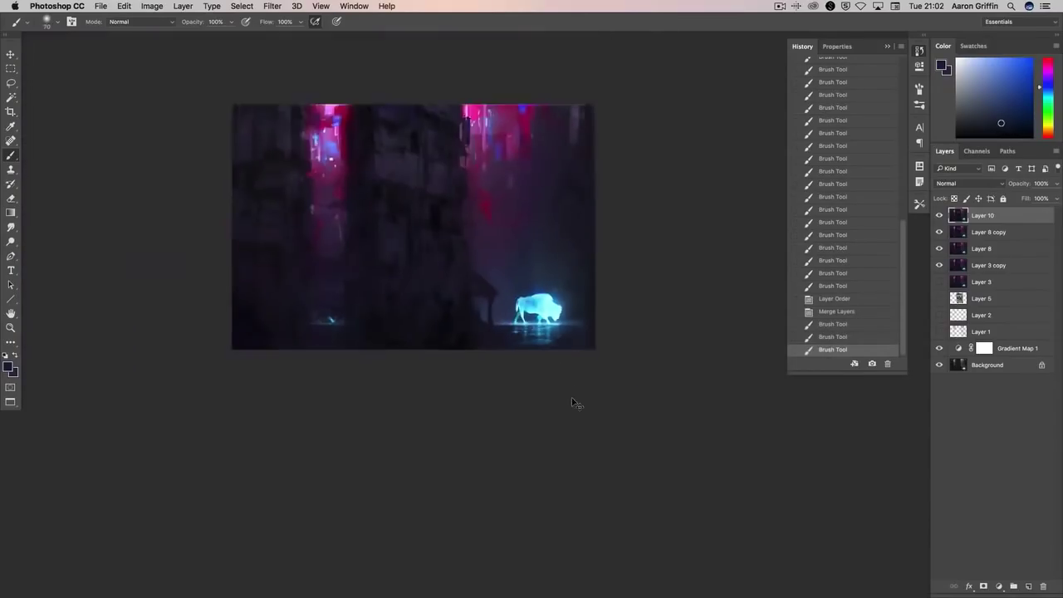
key("super+plus")
left_click(152, 5)
left_click(296, 161)
- Paint magenta light strokes on the buildings with a soft round brush
right_click(441, 219)
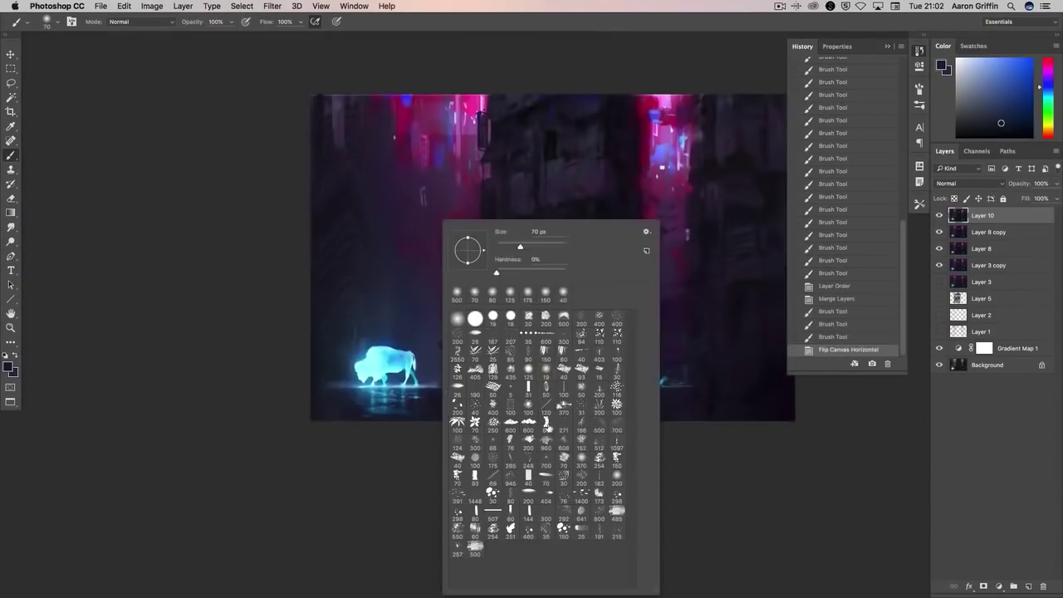
left_click(446, 145, "alt")
left_click(457, 368)
left_click(453, 301)
- Paint magenta light strokes on the buildings, then dark near-black dabs near the bottom
left_click(441, 411)
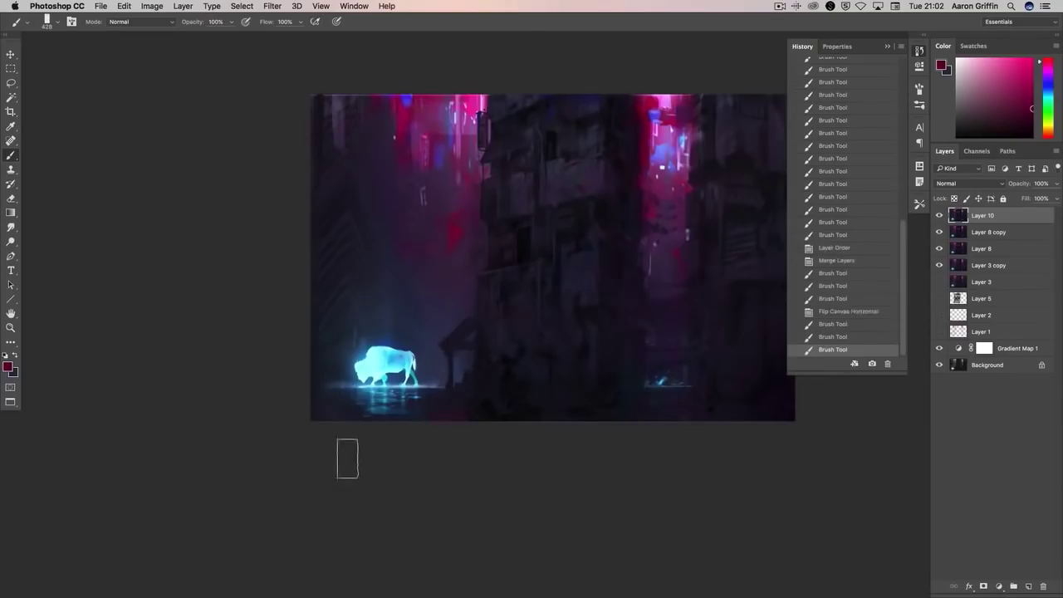
left_click(554, 323)
right_click(545, 365)
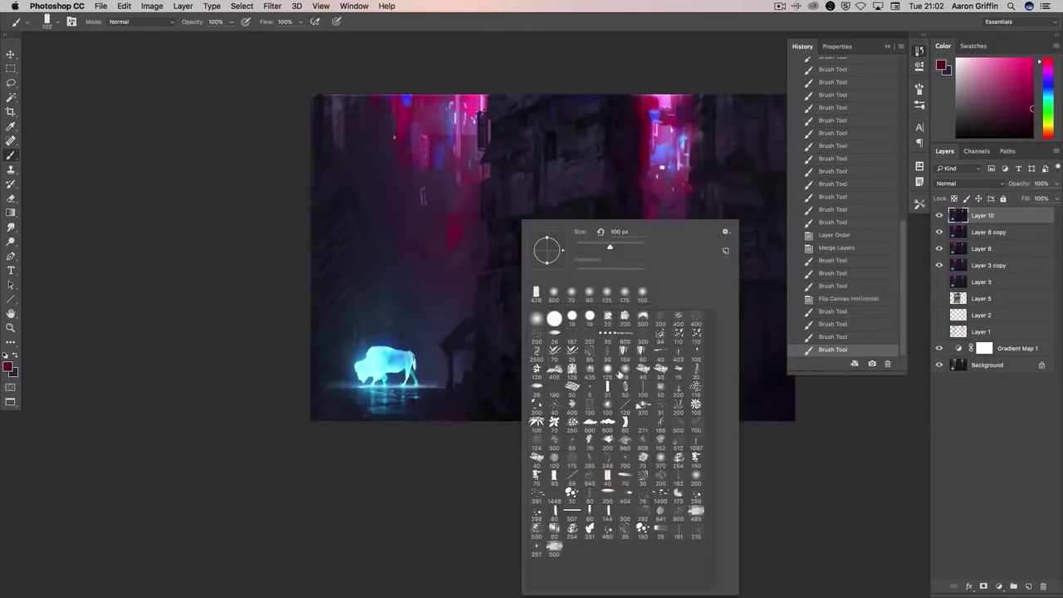
left_click(501, 404, "alt")
left_click(612, 411)
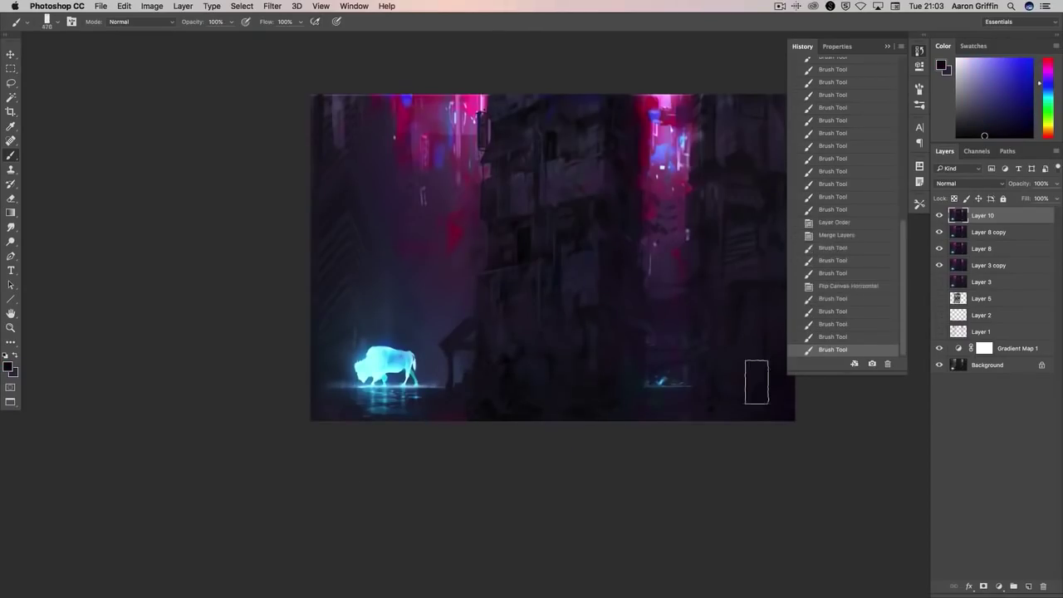
scroll(755, 380, "right", 5)
scroll(754, 380, "up", 2)
left_click(553, 416)
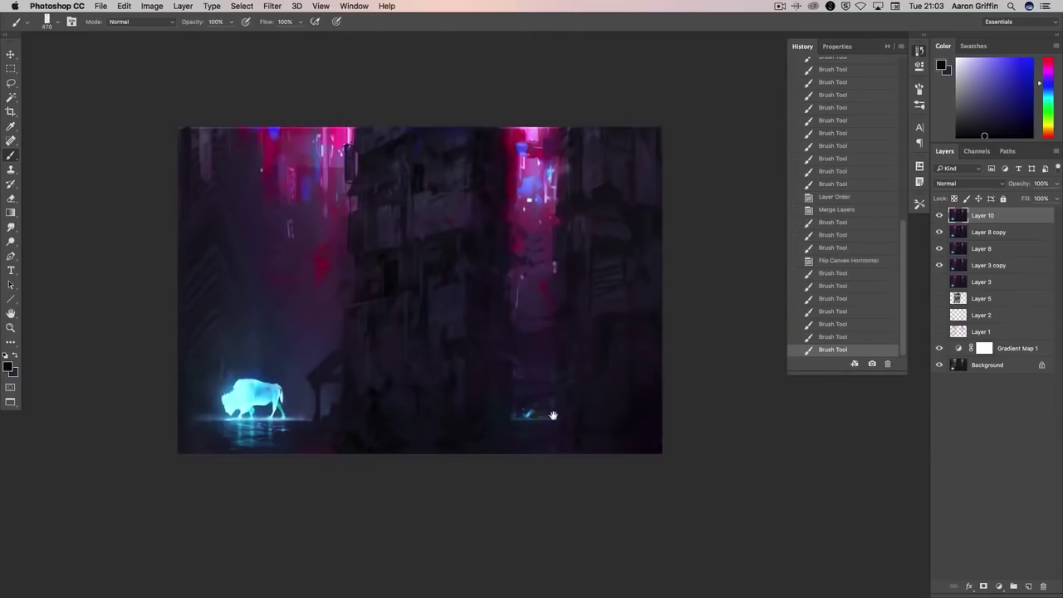
key("bracketleft")
key("bracketleft")
key("bracketleft")
- Clone painted texture onto the wet ground area with the Clone Stamp
key("s")
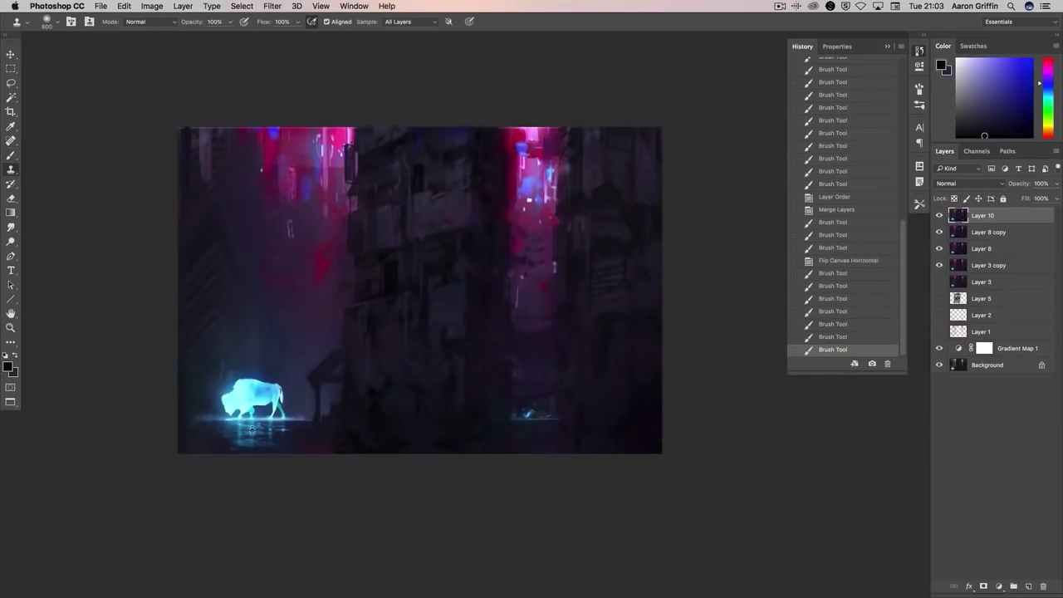
left_click(524, 425)
left_click(526, 424)
left_click(526, 426)
left_click(526, 424)
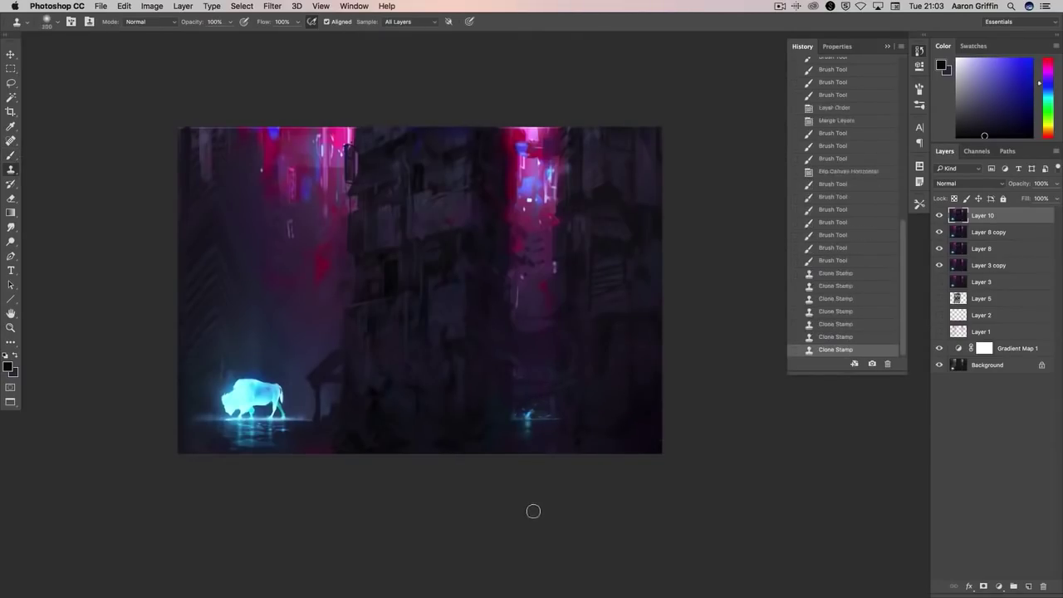
- Sample blues from the painting and dab them near the small glowing plant
key("b")
left_click(528, 425)
left_click(530, 429, "alt")
scroll(626, 470, "up", 5)
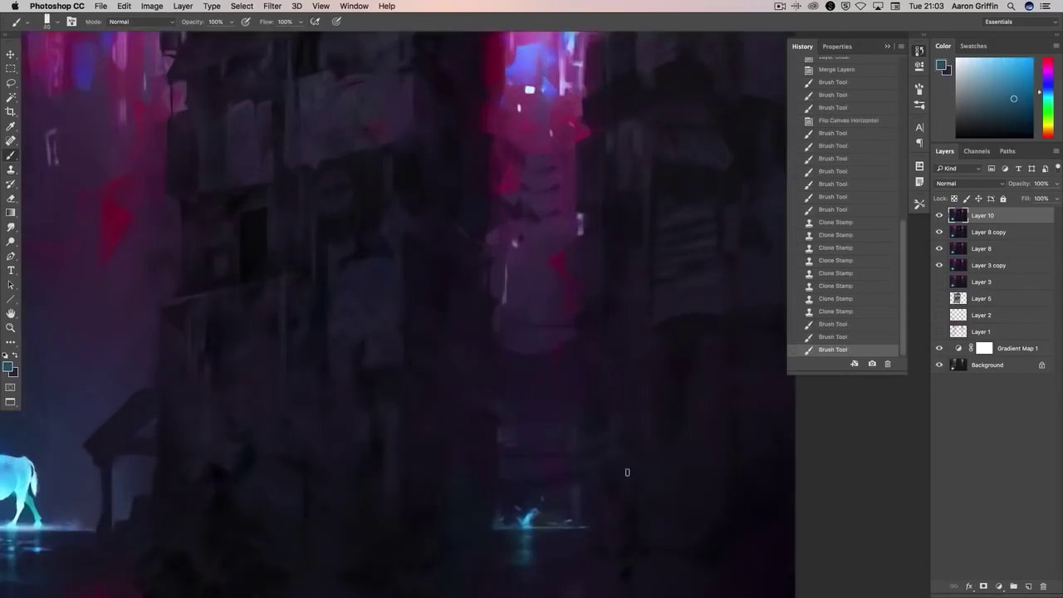
scroll(681, 404, "down", 2)
left_click(88, 403, "alt")
left_click(86, 401)
- Brighten the small plant splash with dabs of light blue
left_click(675, 364, "alt")
left_click(675, 366)
left_click(674, 367)
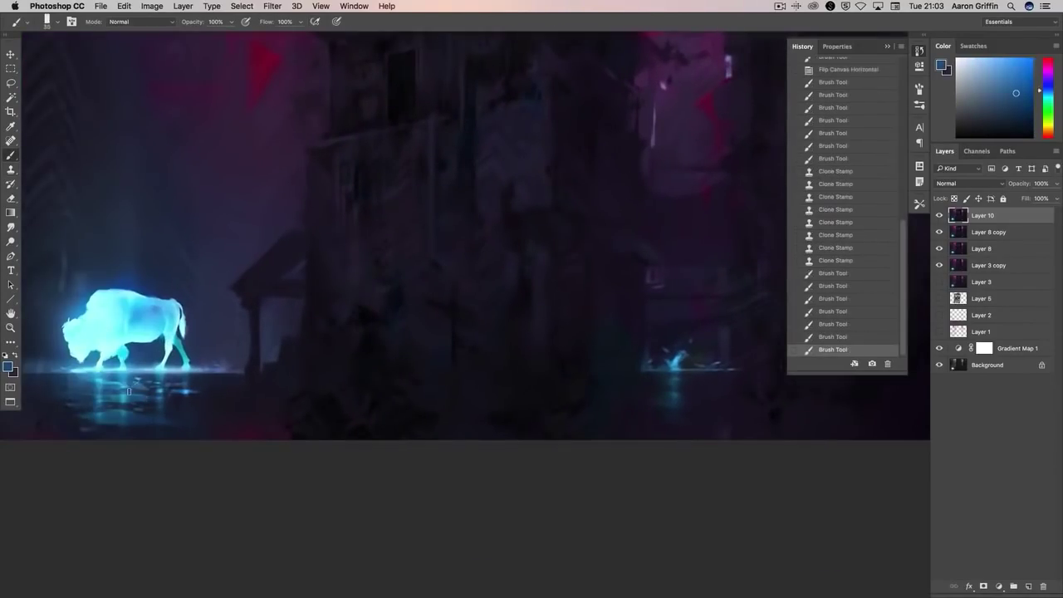
left_click(674, 368)
left_click(675, 368)
left_click(674, 370)
left_click(675, 370)
left_click(674, 370)
left_click(682, 376, "alt")
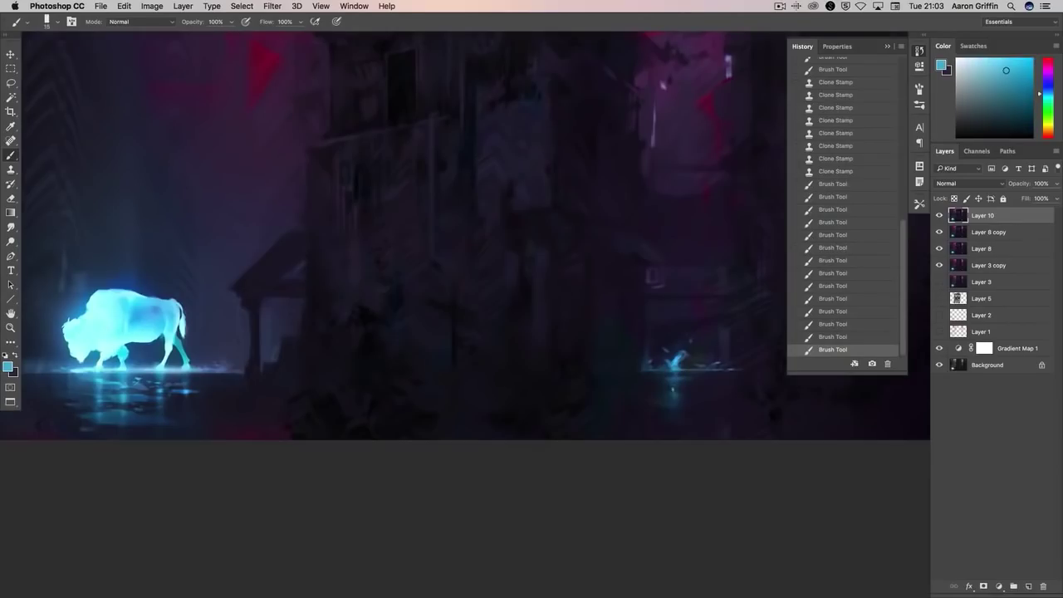
left_click(678, 378)
left_click(677, 379)
- Smudge the plant splash's glow upward to soften it
key("r")
right_click(678, 374)
key("Escape")
left_click_drag(675, 368, 676, 357)
left_click_drag(671, 368, 680, 359)
left_click_drag(674, 370, 675, 360)
left_click_drag(681, 369, 683, 361)
- Paint faint dabs at the painting's bottom near the splash
key("b")
left_click(681, 420)
left_click(697, 425)
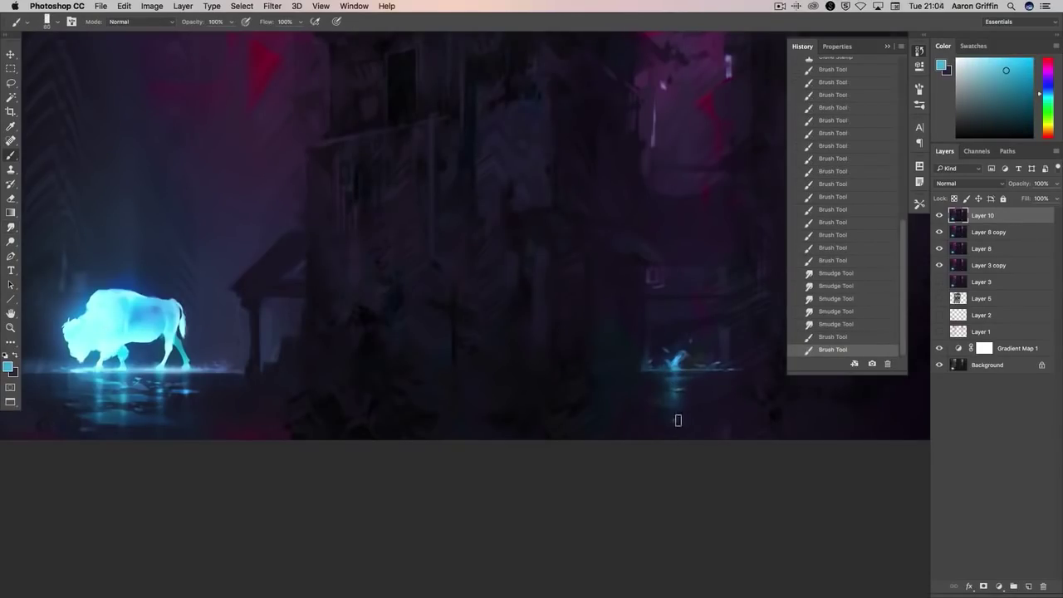
left_click(690, 420)
left_click(713, 440)
scroll(498, 249, "right", 3)
- Pick a new blue hue and paint glow dabs around the plant splash
right_click(629, 220)
left_click(1051, 95)
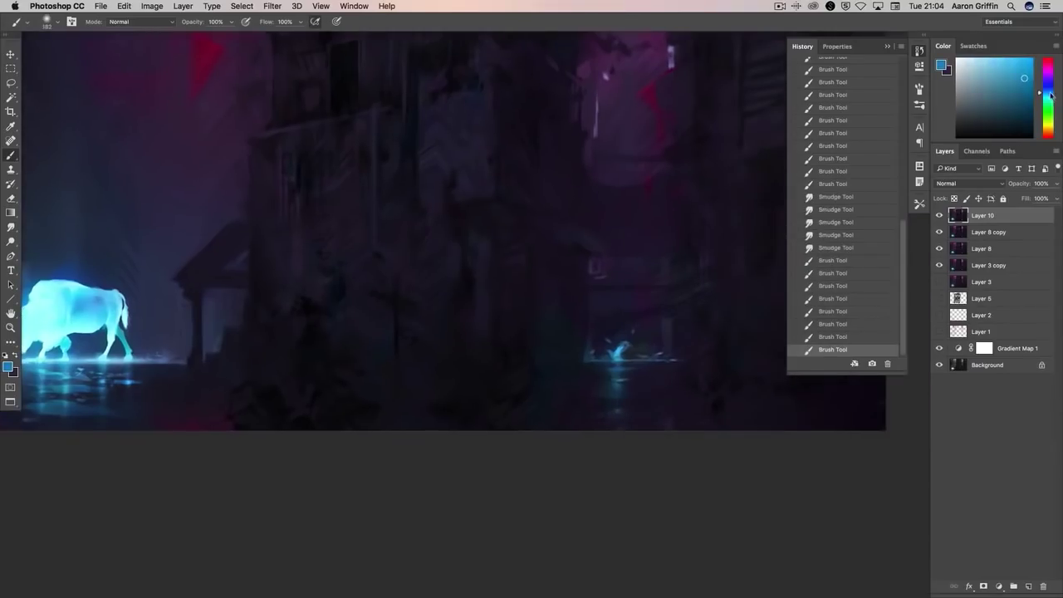
left_click(612, 365)
left_click(615, 359)
left_click(616, 364)
key("bracketleft")
key("bracketleft")
key("bracketleft")
key("bracketleft")
key("bracketleft")
left_click(665, 359)
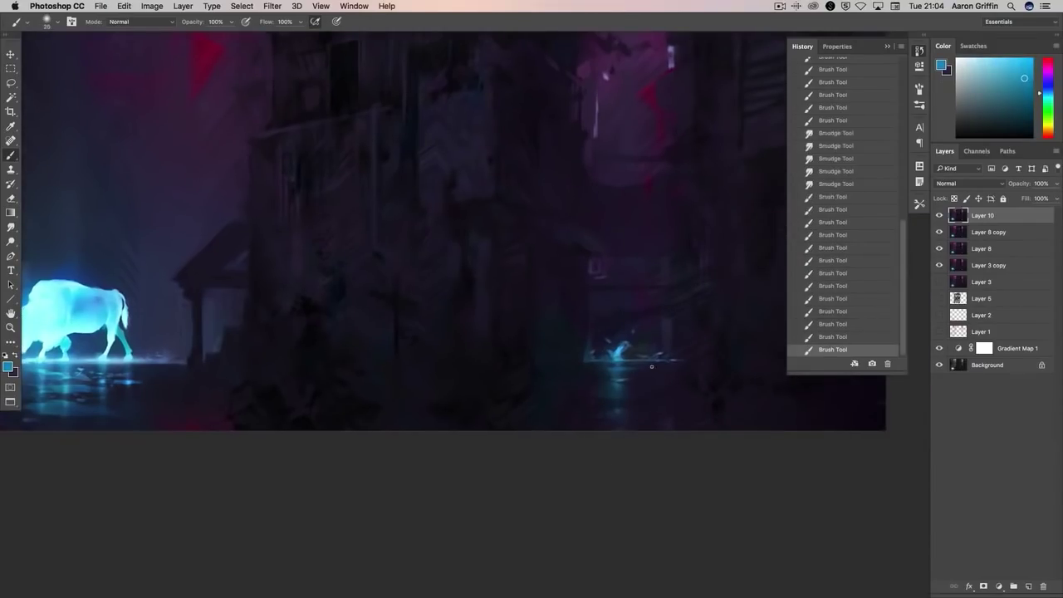
- Add a row of small, faint glow dabs beside the splash
left_click(653, 366)
left_click(656, 366)
left_click(657, 367)
left_click(660, 367)
left_click(662, 368)
left_click(653, 363)
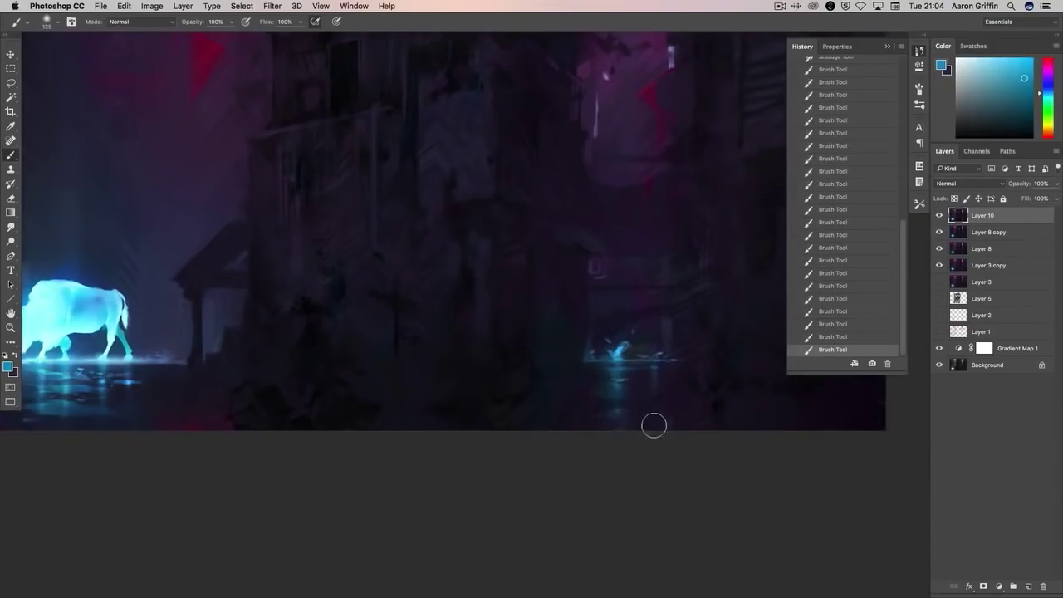
left_click(655, 363)
- Bring the bison area into view, pick a darker blue, and switch to Dodge
left_click_drag(674, 404, 688, 378)
right_click(689, 378)
left_click(704, 365, "alt")
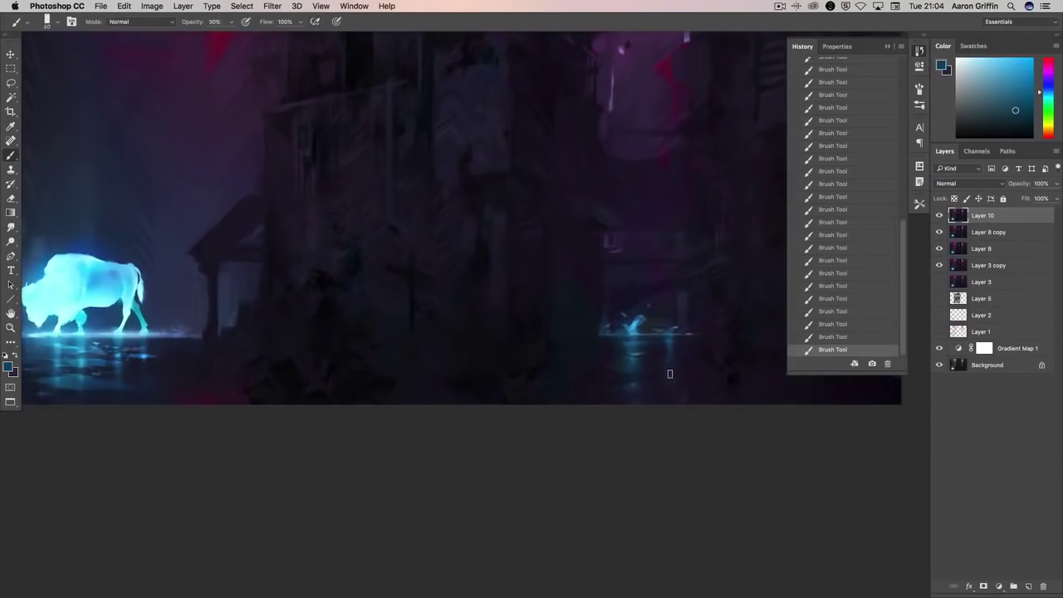
scroll(677, 351, "left", 5)
left_click(11, 240)
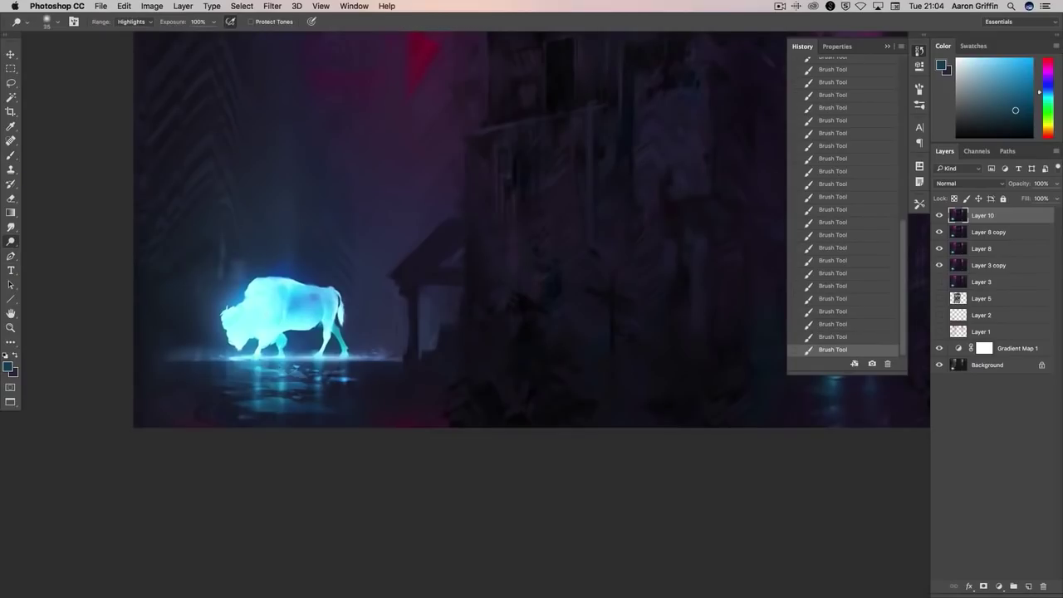
- Step back through the history and restore the dodge strokes on the bison's reflection
key("super+alt+z")
key("super+alt+z")
key("super+shift+z")
key("super+shift+z")
key("super+shift+z")
key("super+shift+z")
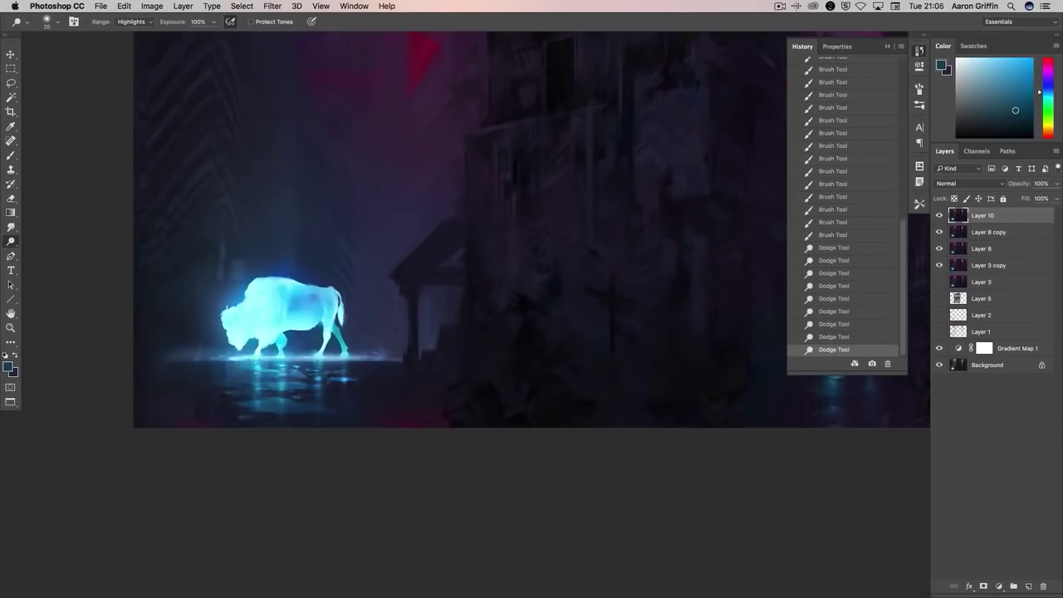
key("super+shift+z")
key("super+shift+z")
key("super+shift+z")
key("super+shift+z")
key("super+shift+z")
key("super+shift+z")
scroll(594, 325, "left", 5)
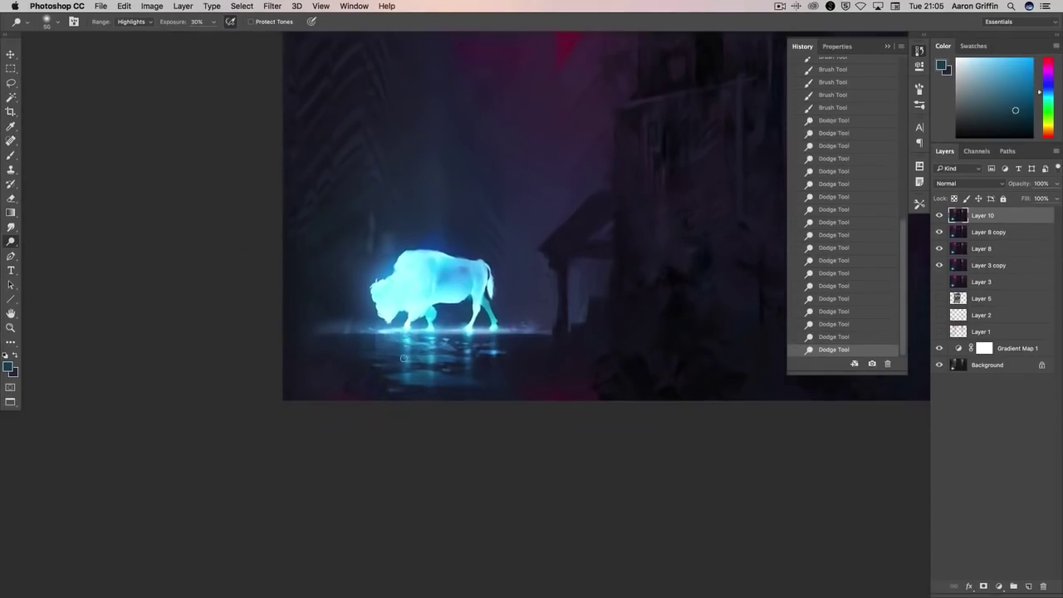
key("super+shift+z")
key("super+shift+z")
key("super+shift+z")
key("super+shift+z")
key("super+shift+z")
key("b")
left_click(416, 340, "alt")
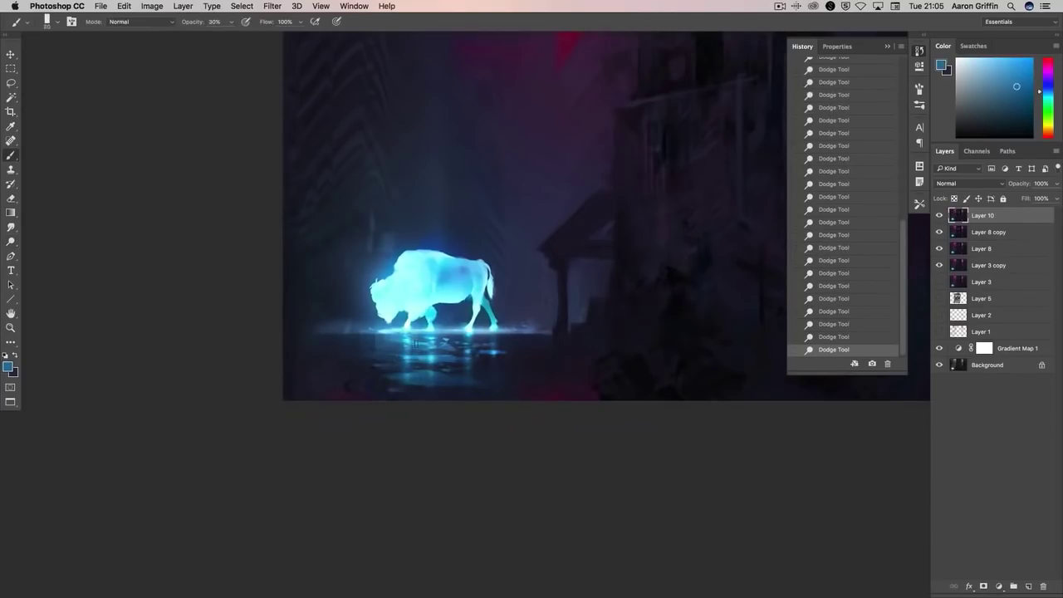
key("super+shift+z")
key("o")
key("super+shift+z")
key("super+shift+z")
key("super+shift+z")
key("super+shift+z")
key("super+shift+z")
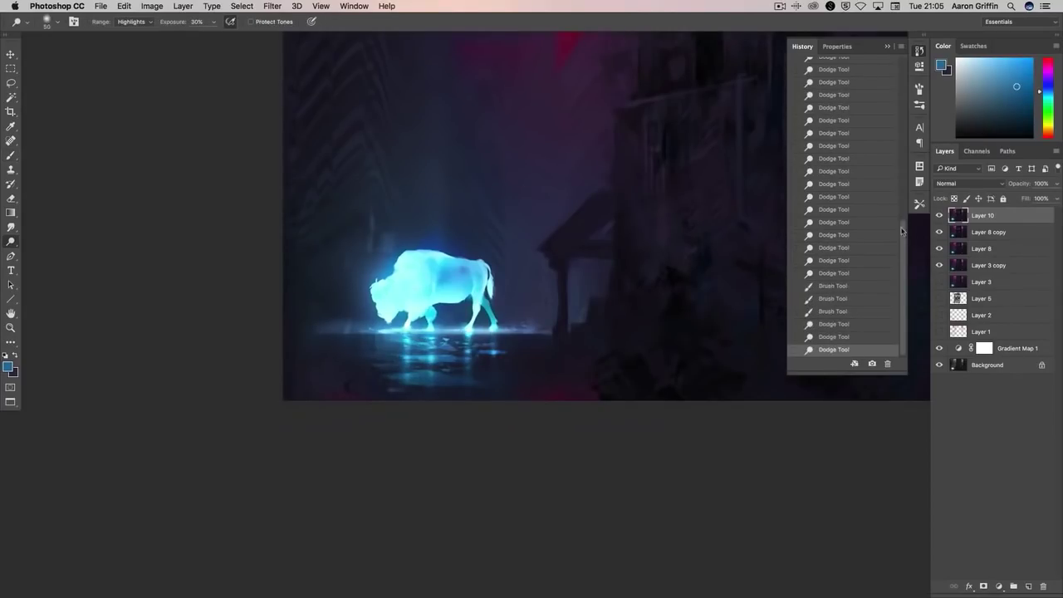
key("super+minus")
key("super+minus")
key("super+minus")
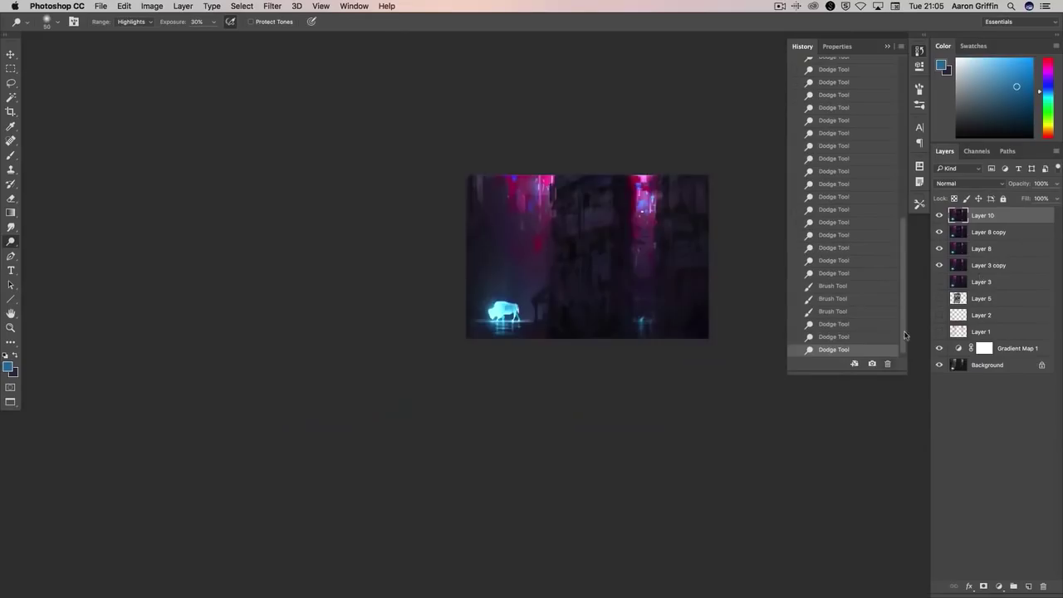
- Select All, Copy Merged and Paste in Place as a new Layer 11
key("super+a")
key("super+shift+c")
key("super+shift+v")
key("super+plus")
key("super+plus")
key("alt+bracketleft")
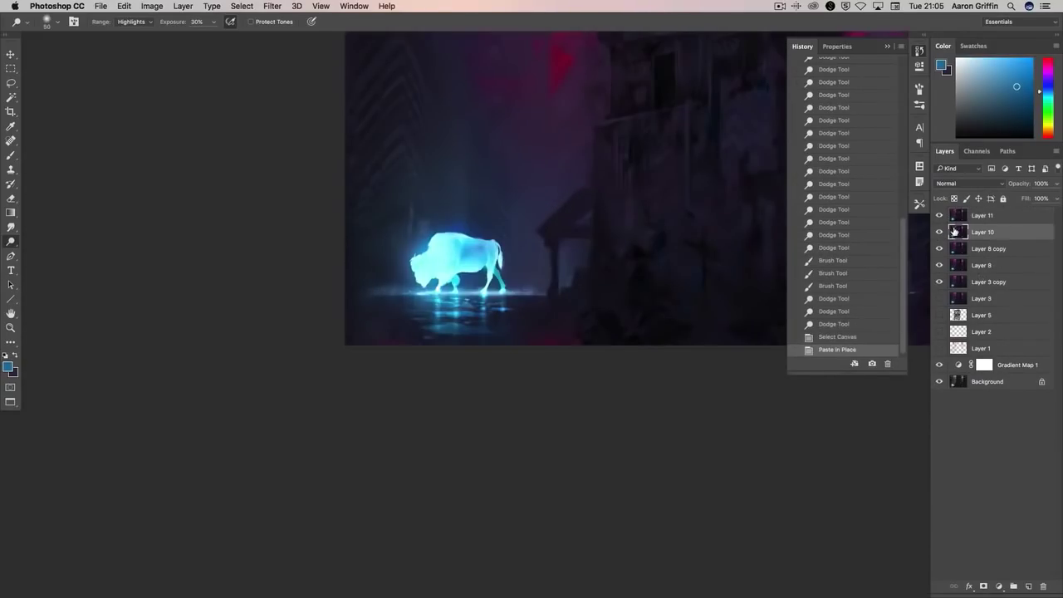
left_click(977, 220)
- Erase strips of the pasted Layer 11, undoing one stray erase stroke
key("e")
left_click_drag(903, 255, 902, 93)
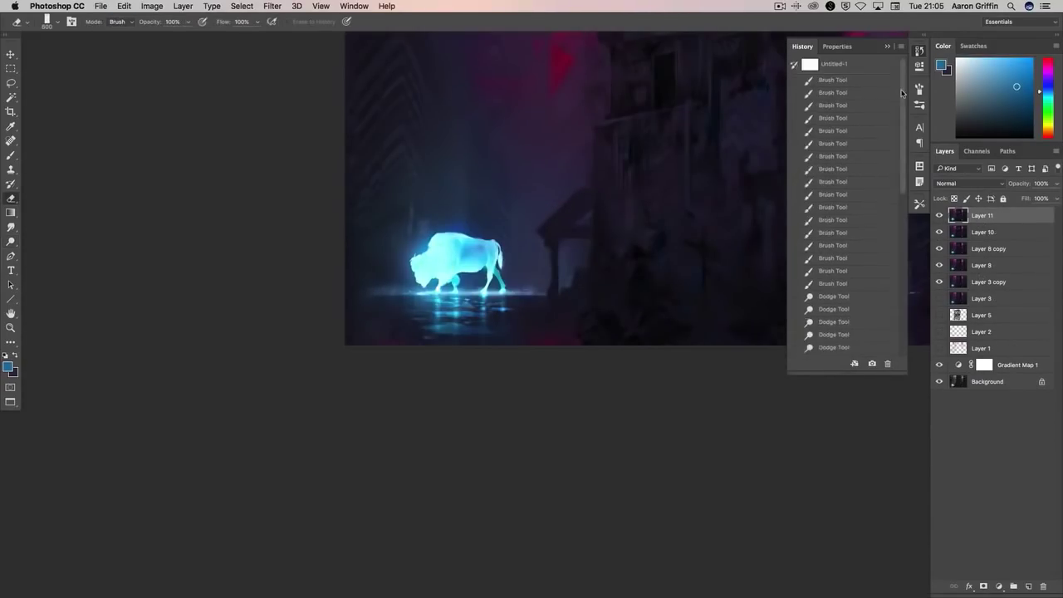
left_click(831, 80)
key("super+shift+v")
key("super+shift+v")
key("super+z")
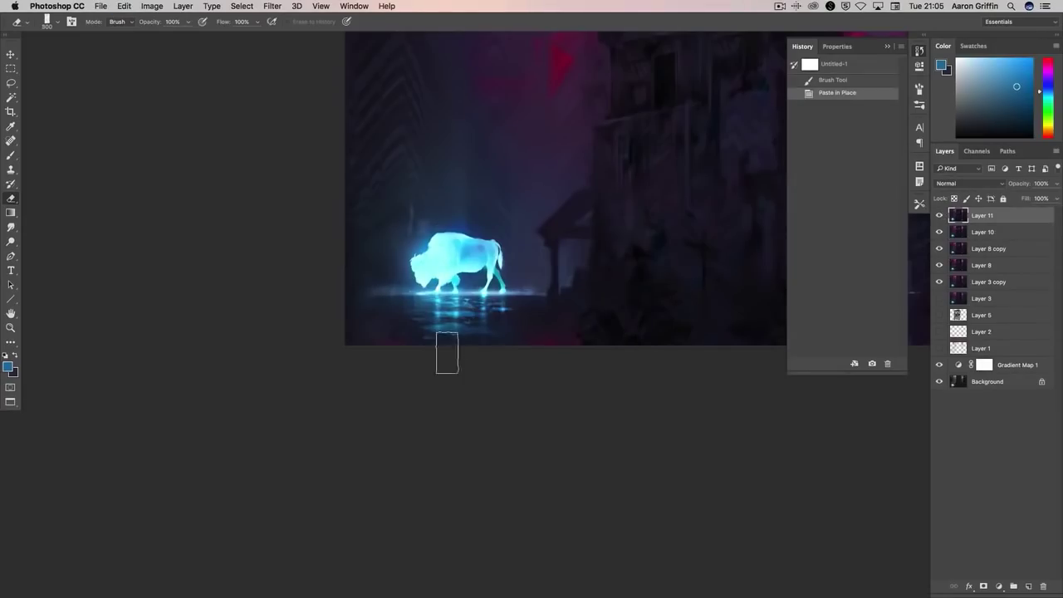
left_click_drag(465, 341, 523, 324)
left_click_drag(573, 314, 639, 303)
left_click_drag(673, 297, 733, 287)
- Smudge the reflection beneath the bison on the pasted layer
key("r")
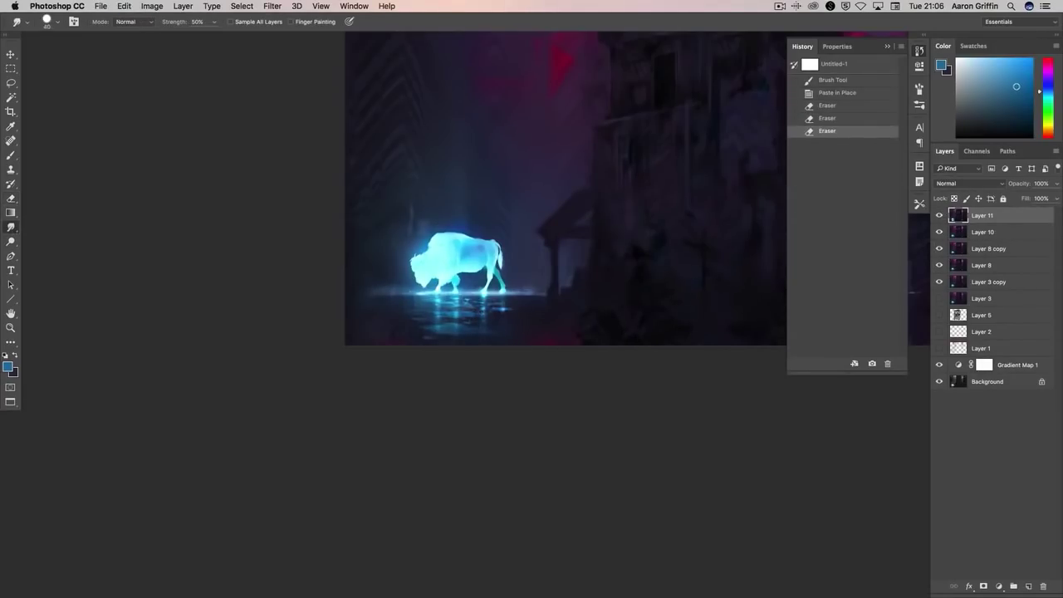
key("super+plus")
left_click_drag(474, 301, 498, 297)
mouse_move(432, 299)
left_mouse_down()
mouse_move(530, 314)
mouse_move(510, 318)
left_mouse_up()
- Merge Layer 11 into Layer 10 and smear the reflection further with a size-30 smudge brush
key("super+e")
key("bracketright")
key("bracketright")
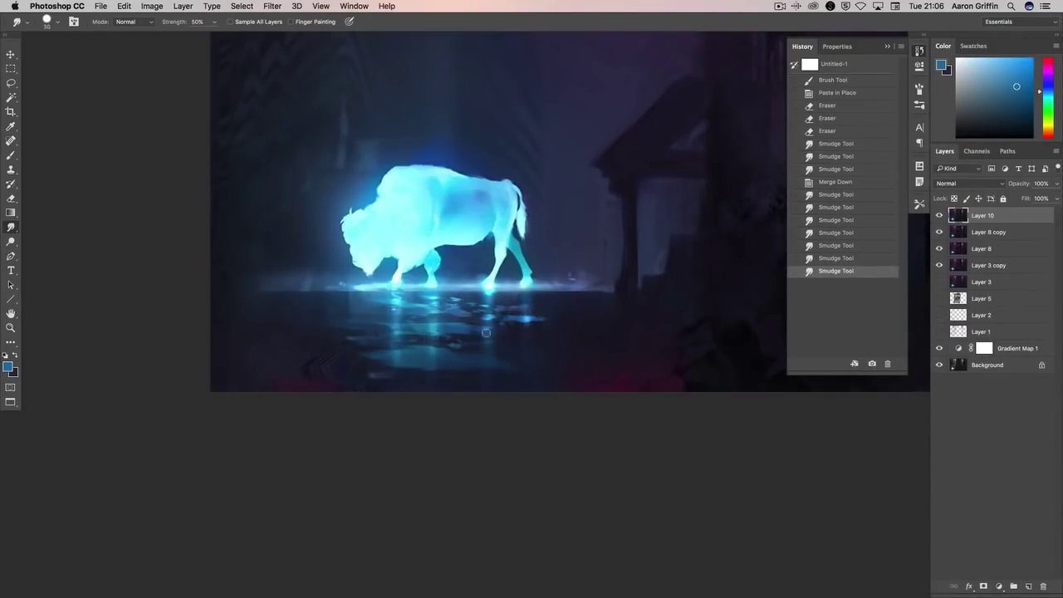
left_click_drag(382, 348, 360, 354)
left_click_drag(601, 352, 484, 415)
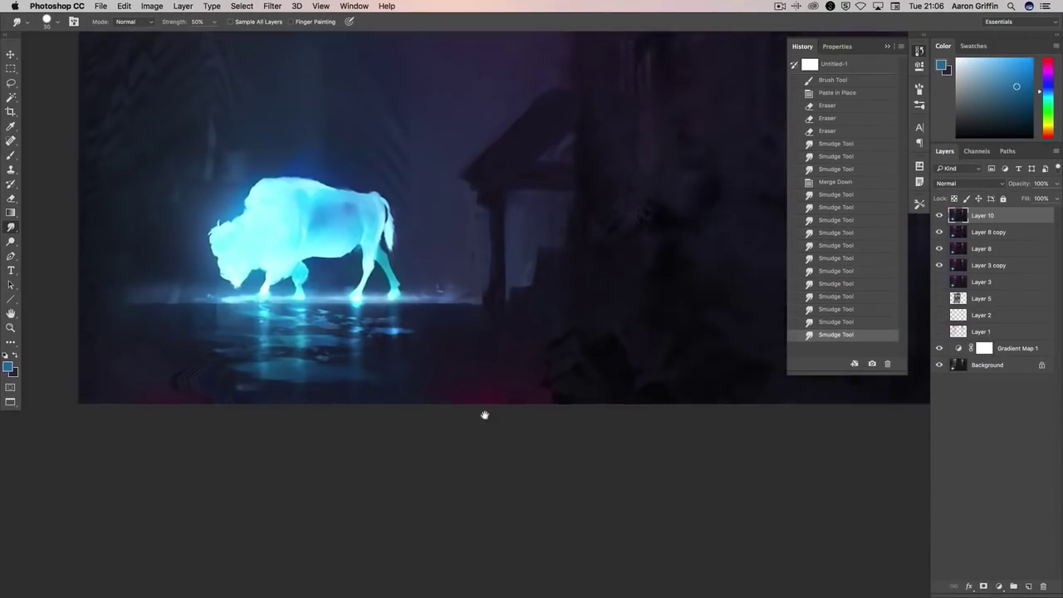
key("super+plus")
key("super+plus")
mouse_move(697, 364)
left_mouse_down()
mouse_move(689, 391)
mouse_move(570, 415)
left_mouse_up()
- Dab bright cyan shapes for the small plant at 100% opacity
key("b")
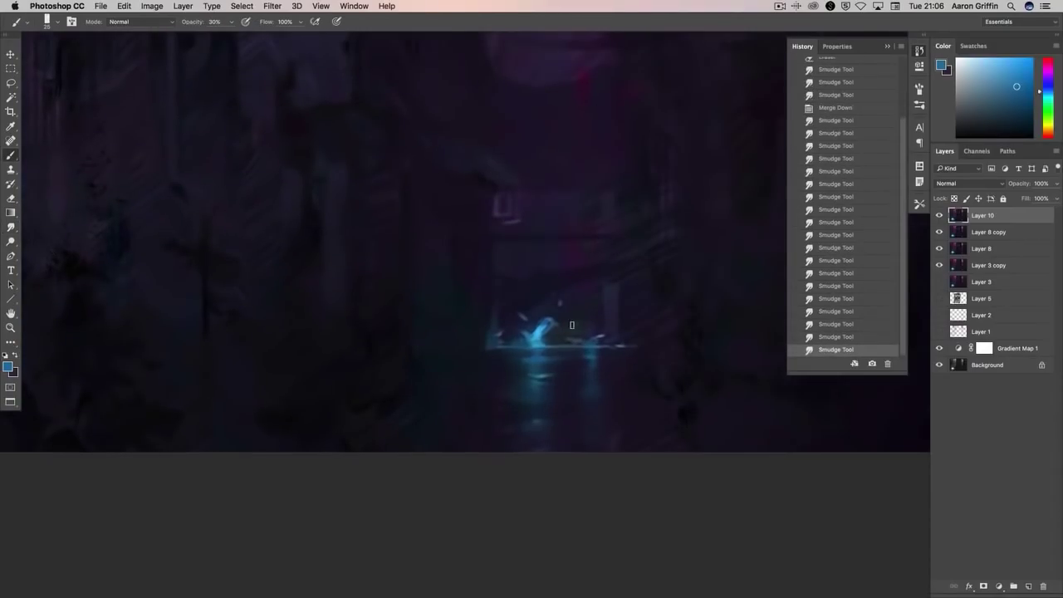
left_click(572, 325)
left_click(525, 330, "alt")
left_click(525, 331)
key("0")
left_click(532, 327)
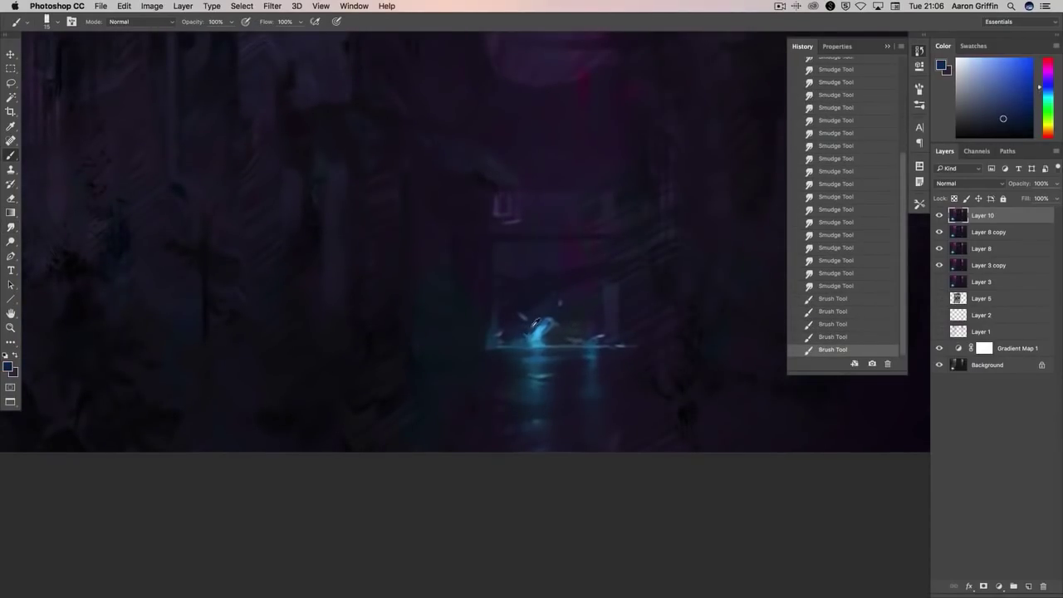
left_click(540, 326, "alt")
left_click(542, 328)
left_click(548, 323, "alt")
left_click(550, 324)
- Paint cyan leaf strokes on the small plant
left_click_drag(528, 334, 539, 321)
left_click_drag(531, 336, 548, 318)
mouse_move(538, 336)
left_mouse_down()
mouse_move(552, 315)
mouse_move(533, 333)
left_mouse_up()
mouse_move(540, 332)
left_mouse_down()
mouse_move(554, 315)
mouse_move(532, 335)
left_mouse_up()
left_click_drag(536, 337, 549, 318)
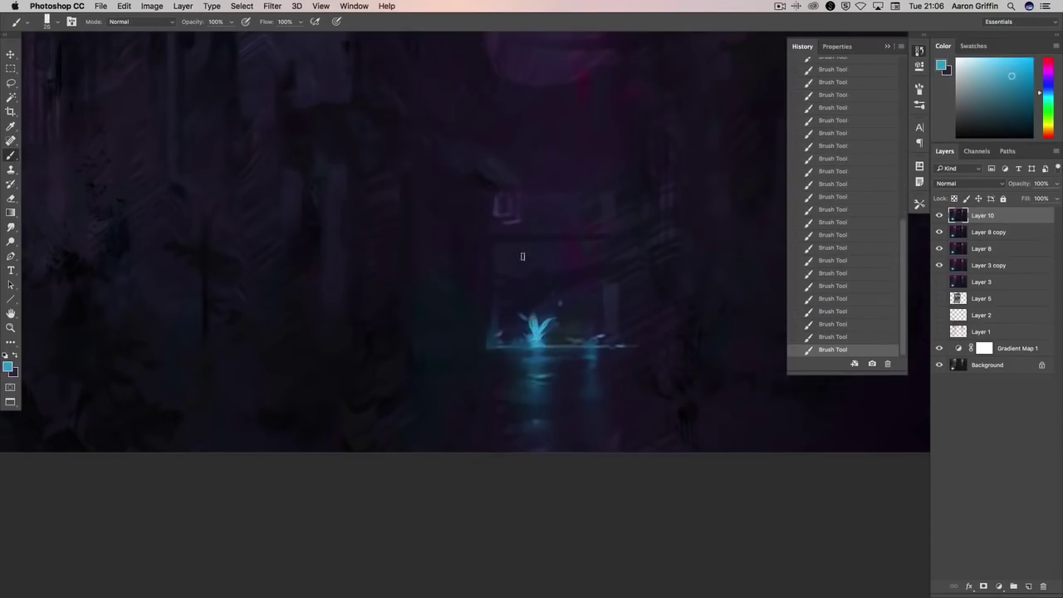
- Pick teal and dark blue colours and smudge the dark wall right of the plant
left_click(1032, 88)
left_click(1003, 119)
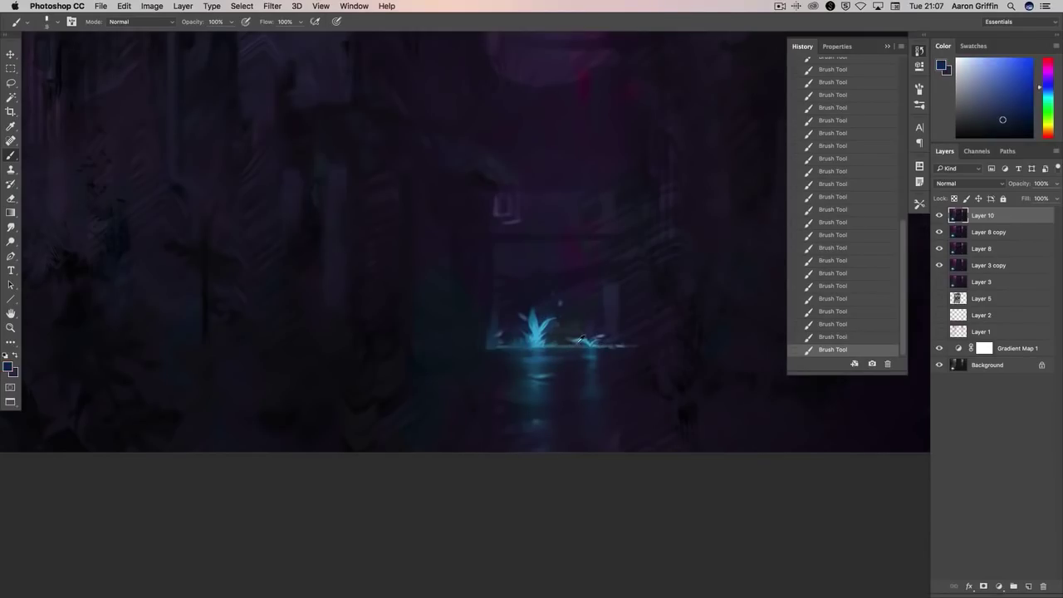
left_click(581, 340, "alt")
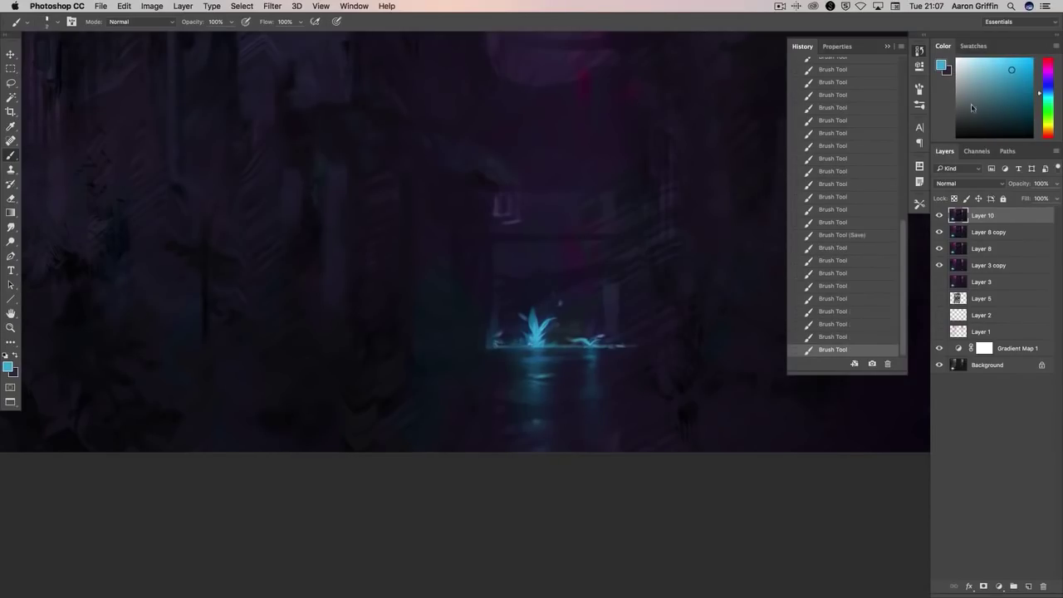
left_click(535, 304, "alt")
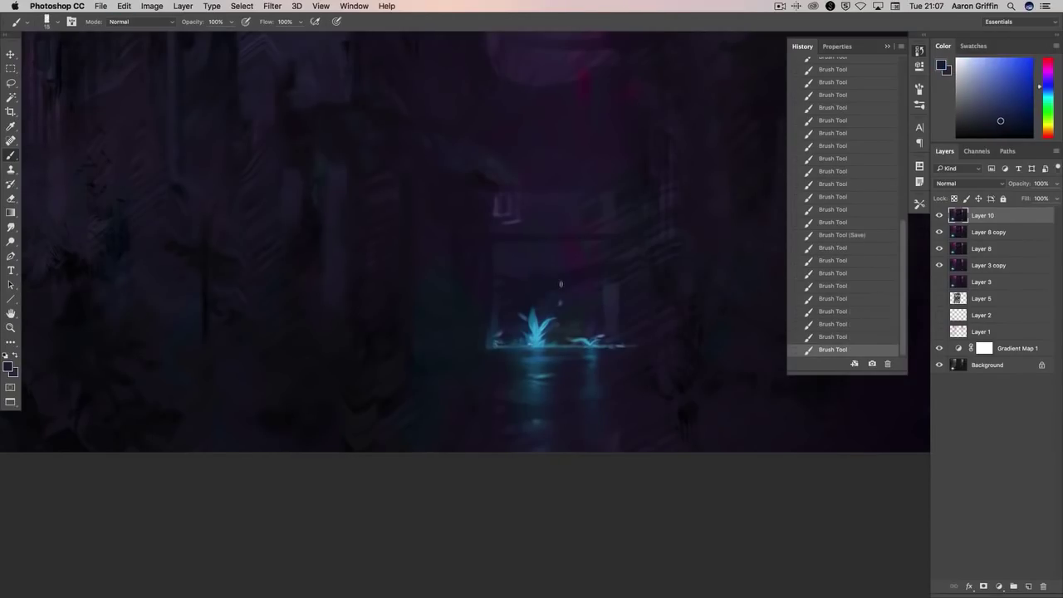
key("r")
right_click(518, 256)
key("Escape")
mouse_move(573, 280)
left_mouse_down()
mouse_move(660, 328)
mouse_move(681, 235)
left_mouse_up()
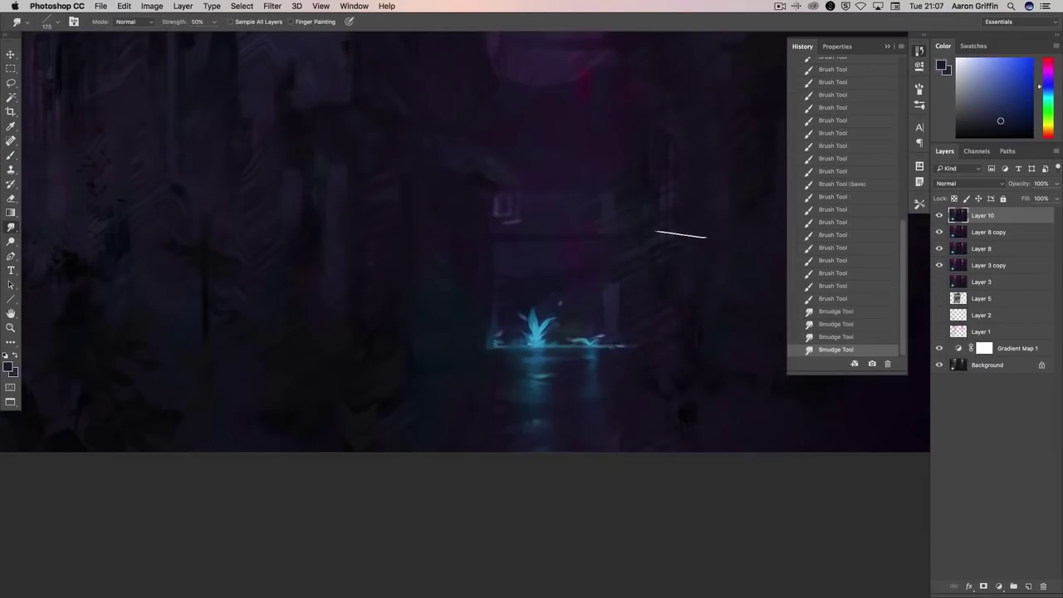
- Paint short vertical strokes on the plant with sampled colours
key("b")
left_click(508, 282, "alt")
left_click_drag(535, 331, 536, 344)
mouse_move(540, 331)
left_mouse_down()
mouse_move(541, 344)
mouse_move(451, 339)
mouse_move(447, 180)
mouse_move(408, 71)
mouse_move(462, 174)
mouse_move(454, 177)
left_mouse_up()
left_click(487, 330, "alt")
right_click(512, 335)
key("Escape")
- On a new layer, reshape the blue stroke with Free Transform Perspective
key("ctrl+alt+shift+n")
key("ctrl+t")
right_click(456, 299)
left_click(505, 358)
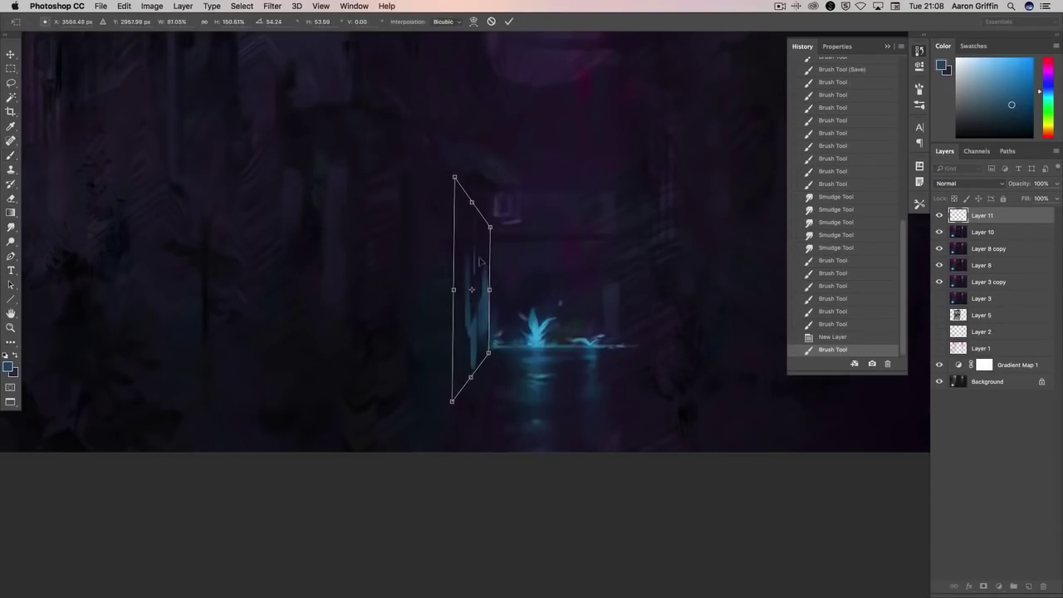
- Apply the perspective transform and erase the edges of the blue streak left of the plant
key("Return")
key("e")
key("bracketleft")
key("bracketleft")
key("bracketleft")
left_click_drag(479, 283, 465, 363)
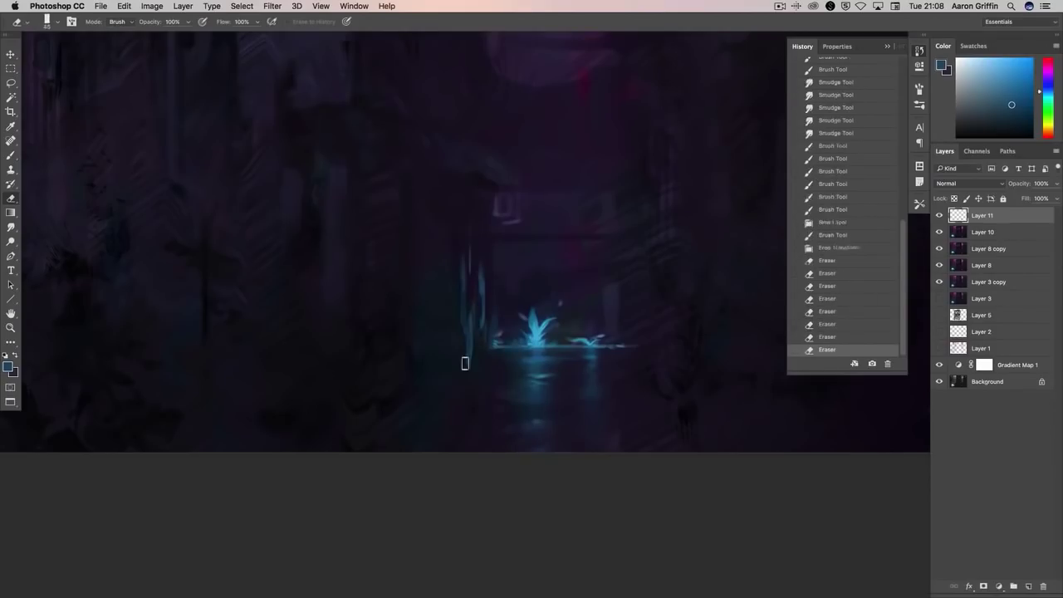
mouse_move(482, 264)
left_mouse_down()
mouse_move(482, 303)
mouse_move(461, 340)
left_mouse_up()
- Paint short glow strokes near the plant and smear them with a different smudge brush
left_click_drag(495, 367, 502, 344)
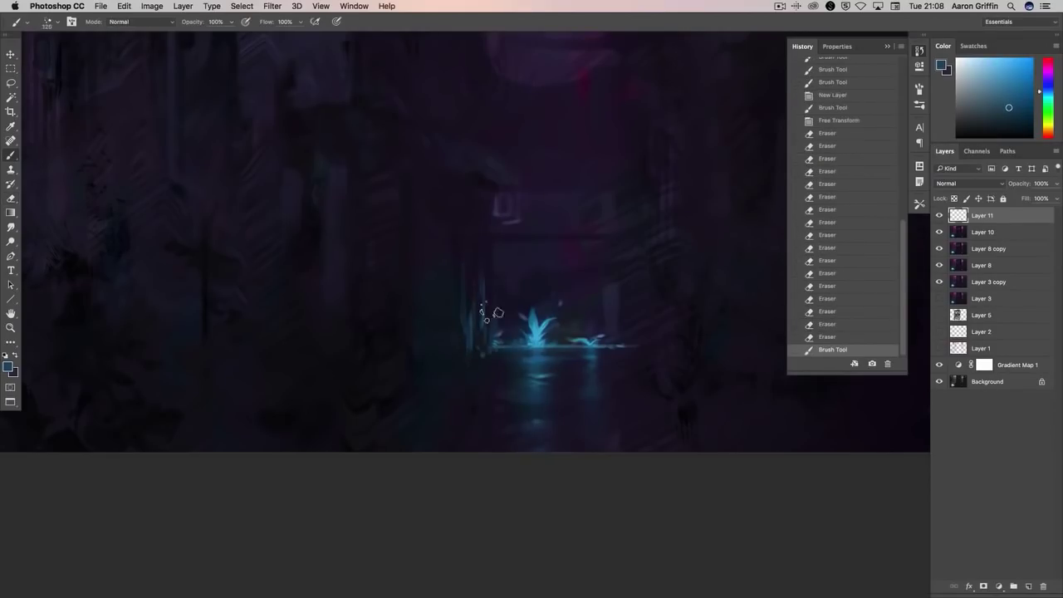
mouse_move(638, 347)
left_mouse_down()
mouse_move(670, 323)
mouse_move(657, 325)
mouse_move(664, 341)
left_mouse_up()
key("r")
right_click(705, 308)
key("Return")
mouse_move(662, 328)
left_mouse_down()
mouse_move(673, 363)
mouse_move(662, 380)
mouse_move(673, 332)
left_mouse_up()
mouse_move(671, 341)
left_mouse_down()
mouse_move(662, 380)
mouse_move(678, 317)
mouse_move(665, 298)
mouse_move(676, 372)
left_mouse_up()
- Erase stray glow, then paint new strokes around the plant and clean up the excess
key("e")
mouse_move(656, 357)
left_mouse_down()
mouse_move(706, 247)
mouse_move(643, 319)
left_mouse_up()
key("b")
right_click(653, 362)
key("Return")
left_click_drag(643, 329, 642, 296)
mouse_move(642, 307)
left_mouse_down()
mouse_move(637, 346)
mouse_move(641, 326)
left_mouse_up()
key("e")
mouse_move(644, 309)
left_mouse_down()
mouse_move(645, 357)
mouse_move(646, 346)
left_mouse_up()
left_click_drag(640, 341, 631, 346)
- Paint cyan leaf strokes beside the glowing plant with another brush
key("b")
right_click(533, 343)
key("Return")
left_click(531, 332, "alt")
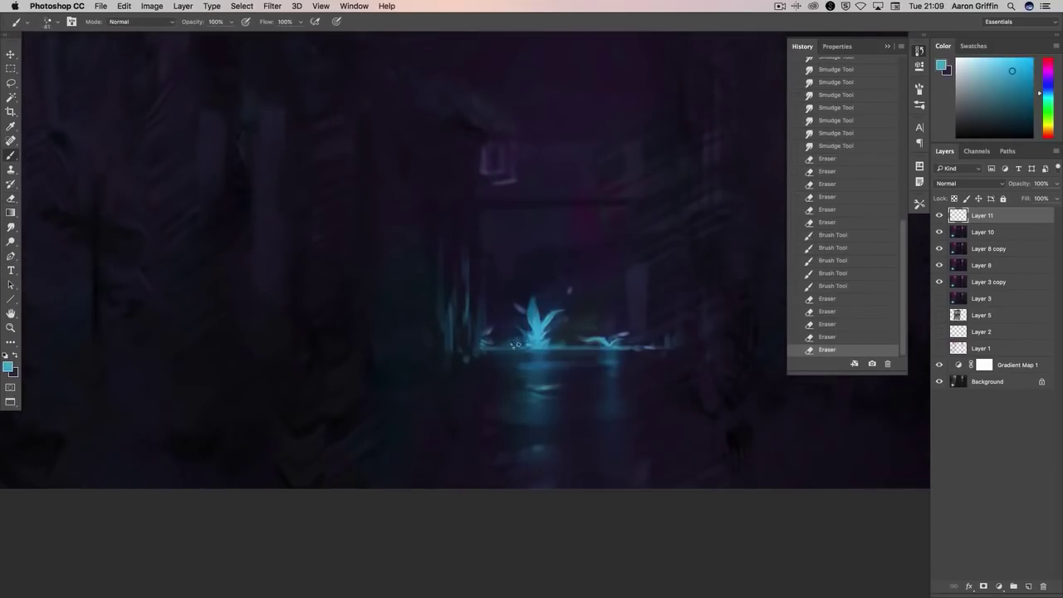
mouse_move(519, 345)
left_mouse_down()
mouse_move(507, 332)
mouse_move(532, 341)
left_mouse_up()
mouse_move(548, 342)
left_mouse_down()
mouse_move(569, 346)
mouse_move(583, 326)
left_mouse_up()
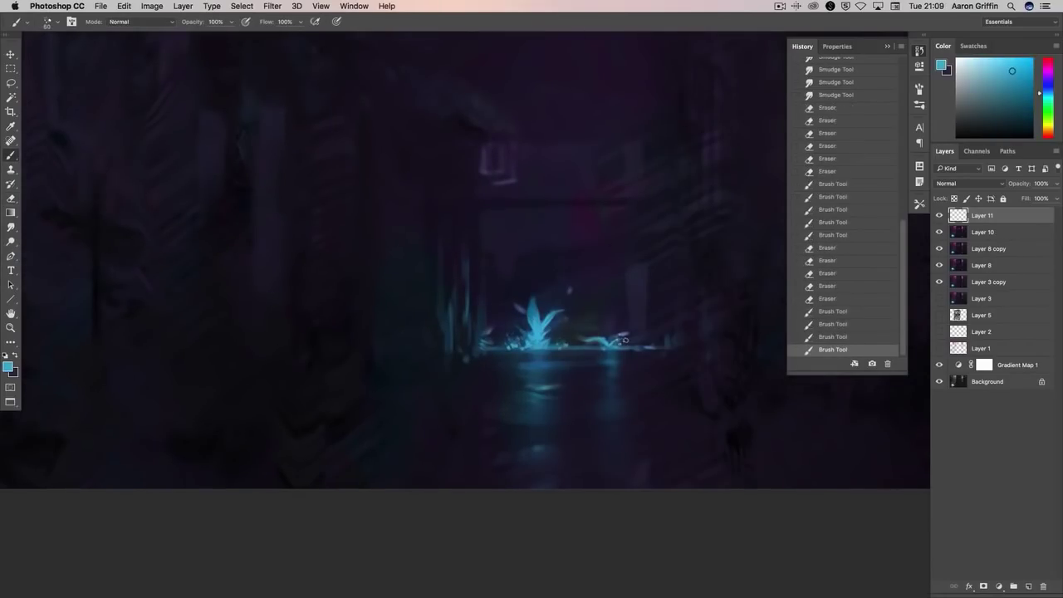
mouse_move(566, 264)
left_mouse_down()
mouse_move(516, 300)
mouse_move(498, 340)
left_mouse_up()
- Dab several light cyan glowing specks above the plant
right_click(515, 301)
left_click(520, 309, "alt")
left_click(1049, 97)
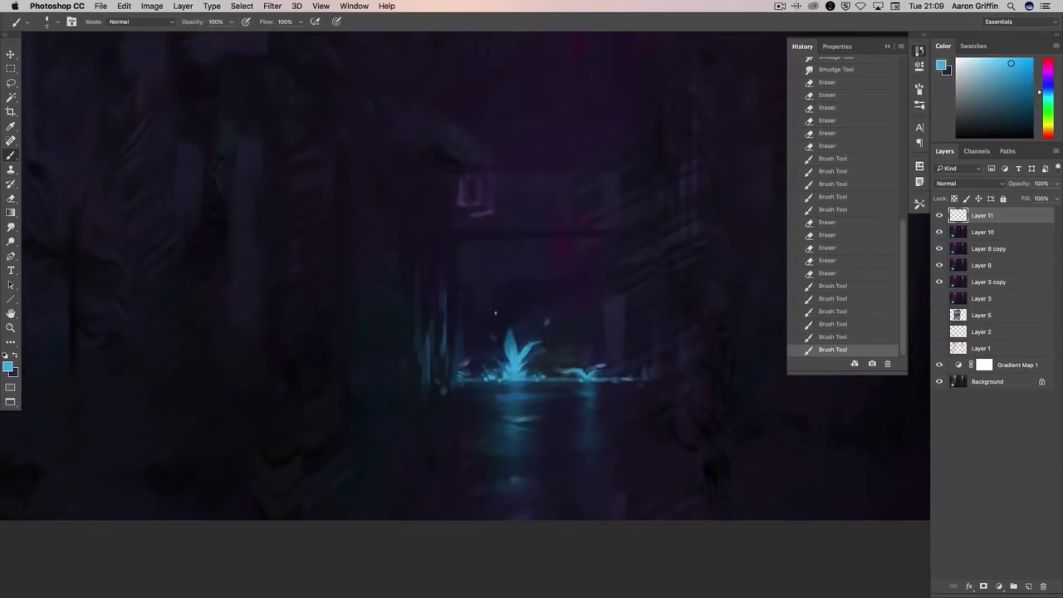
left_click(539, 297)
left_click(545, 307)
left_click(493, 312)
left_click(546, 321)
- Add a couple more small specks and a light stroke near the plant in a slightly adjusted colour
left_click(549, 300, "alt")
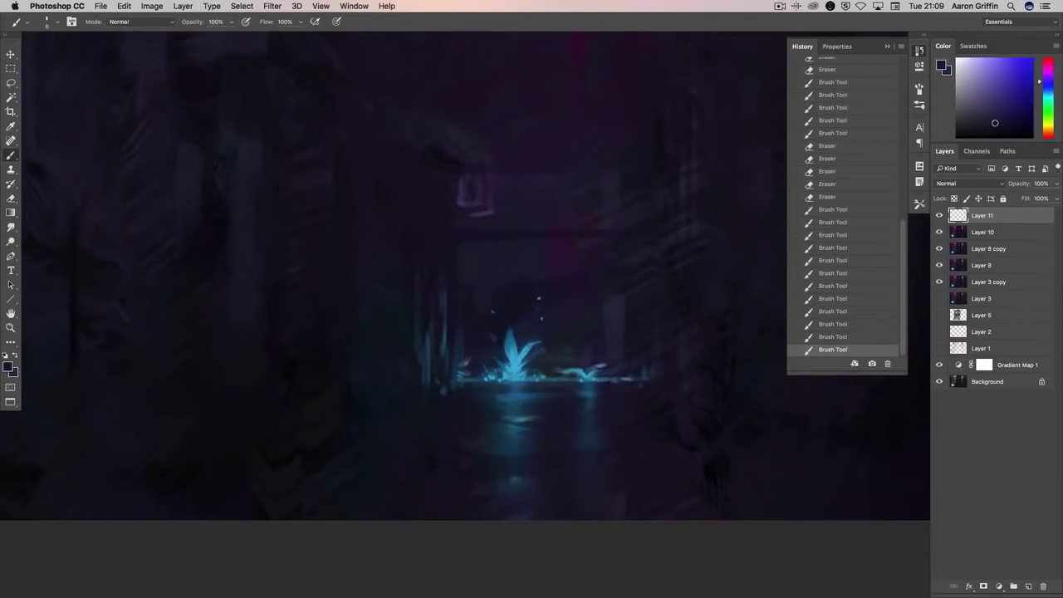
left_click(552, 304)
left_click(550, 306)
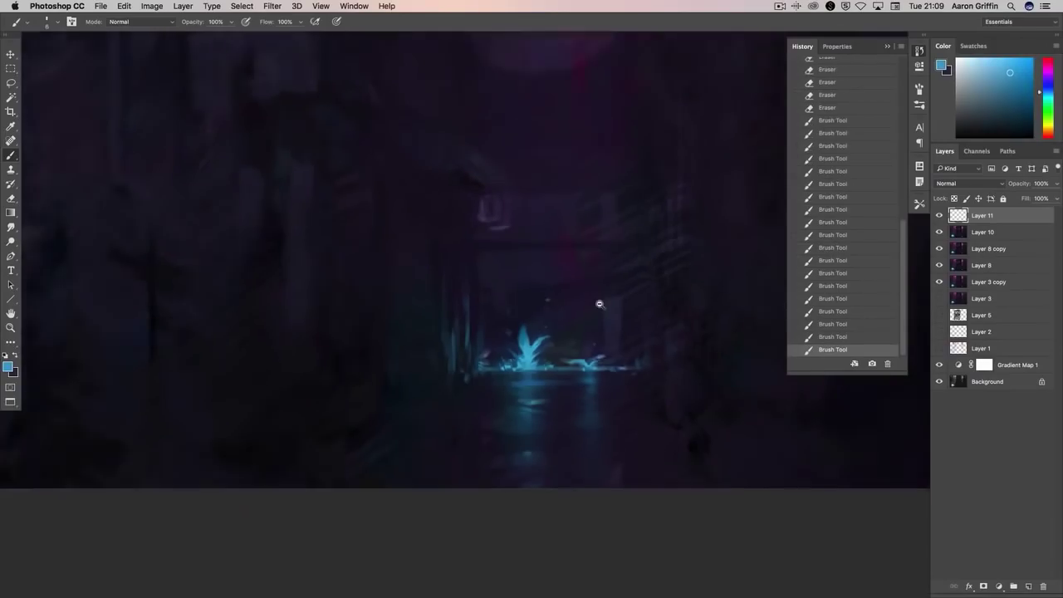
left_click_drag(599, 304, 582, 287)
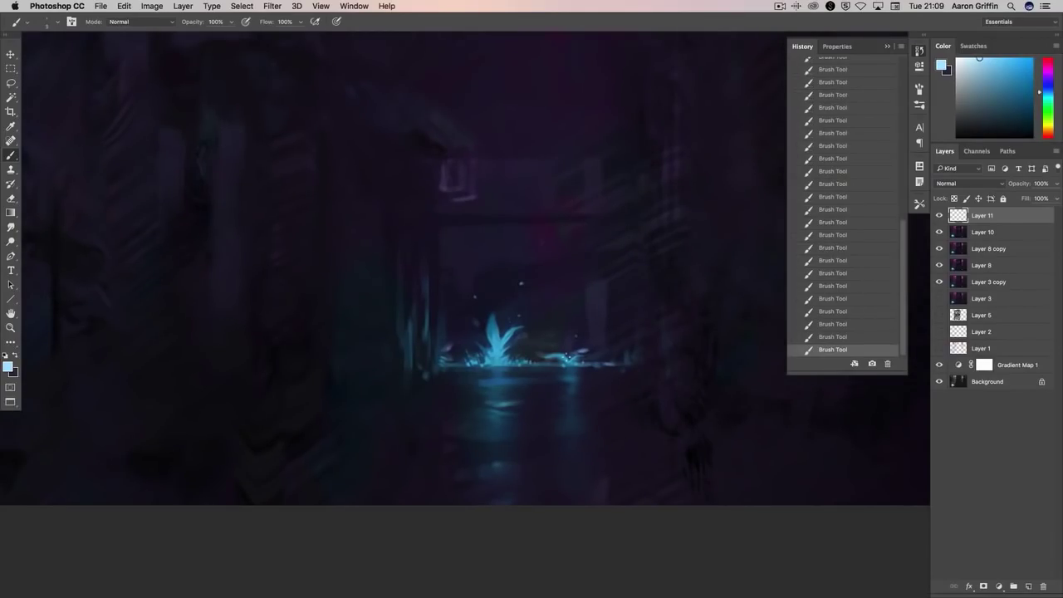
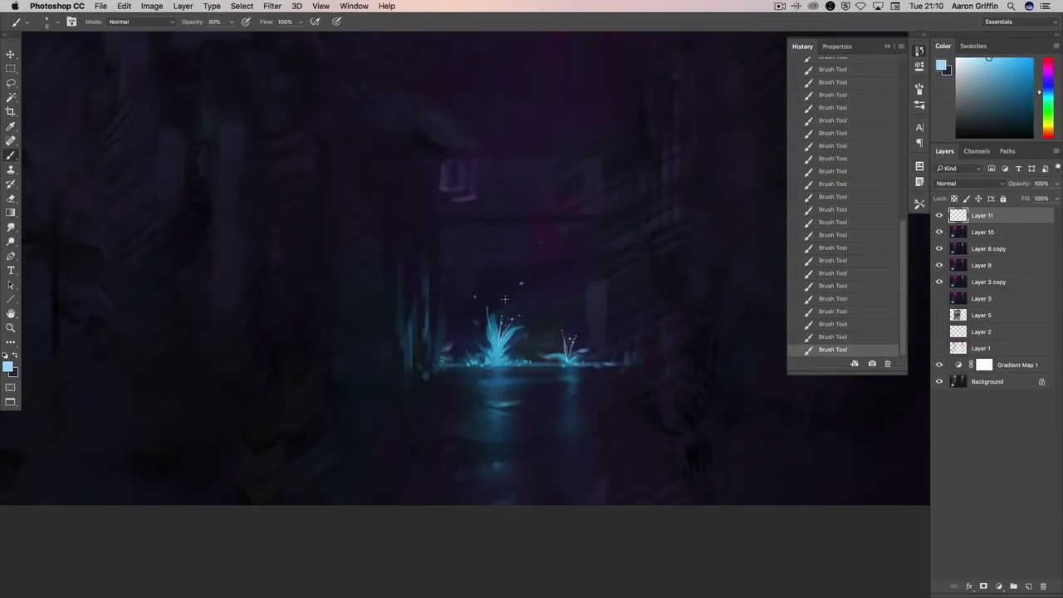
- Merge the top painting layer (Layer 11) down into the layer below
left_click_drag(485, 339, 623, 316)
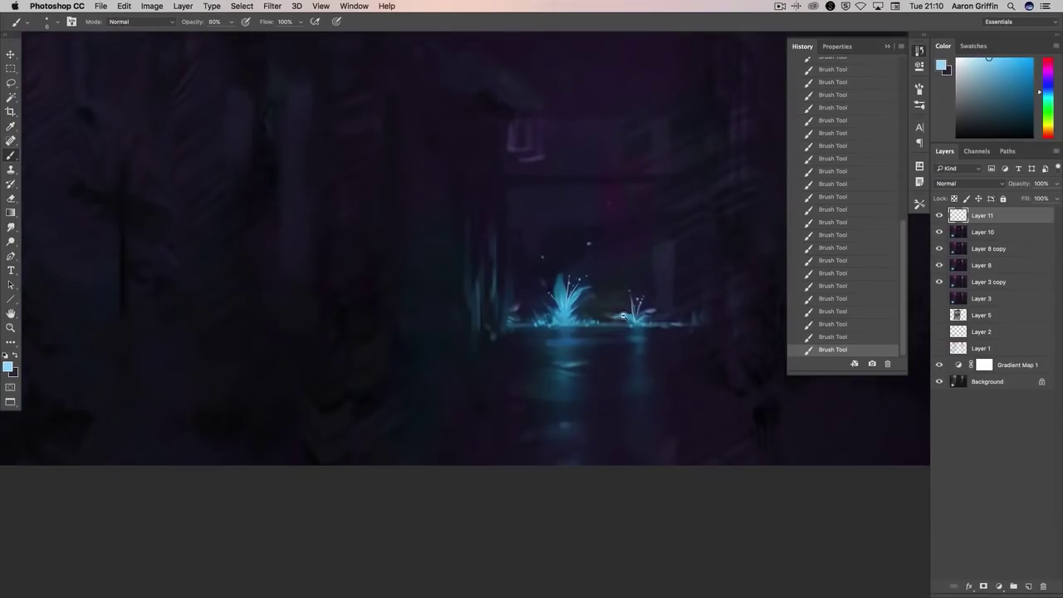
right_click(983, 232)
left_click(868, 439)
- Burn the area around the right plant and add a brush stroke beside it
left_click_drag(11, 241, 49, 250)
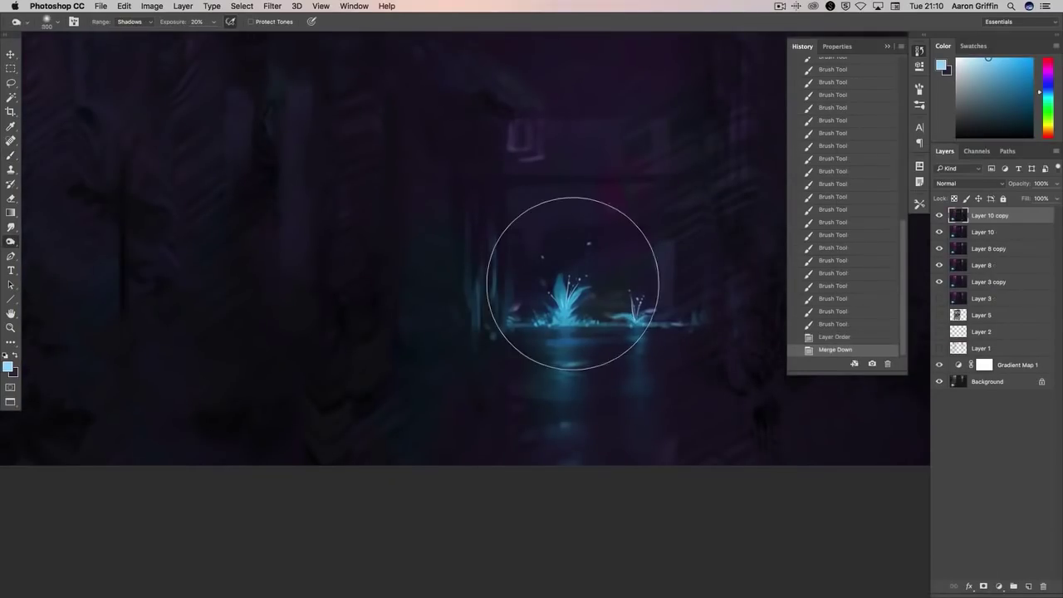
mouse_move(550, 314)
left_mouse_down()
mouse_move(578, 306)
mouse_move(570, 300)
left_mouse_up()
key("b")
left_click(642, 327)
right_click(642, 326)
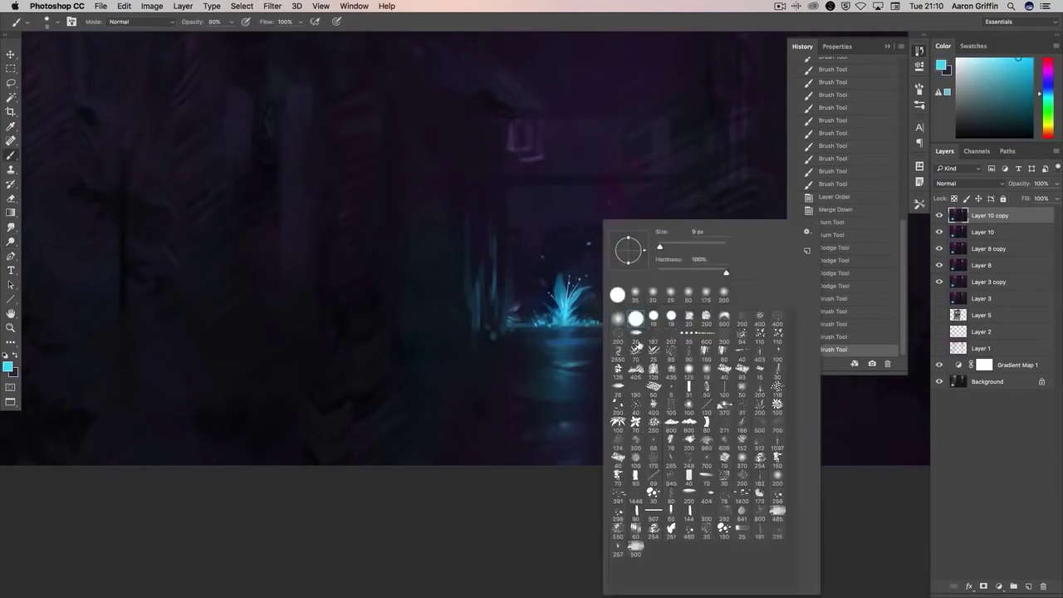
- Dodge the water and the reflection below the plants to brighten them
key("Escape")
key("o")
left_click_drag(566, 341, 568, 326)
left_click_drag(572, 372, 577, 364)
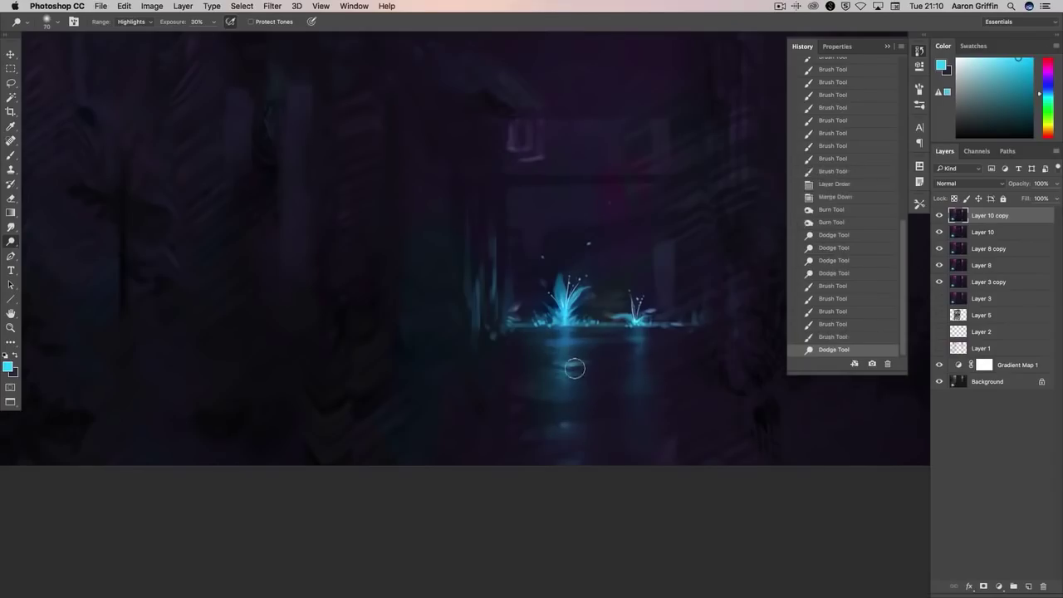
- Paint a soft greyish-teal stroke near the plants with a smaller Hard Light brush
key("b")
right_click(660, 408)
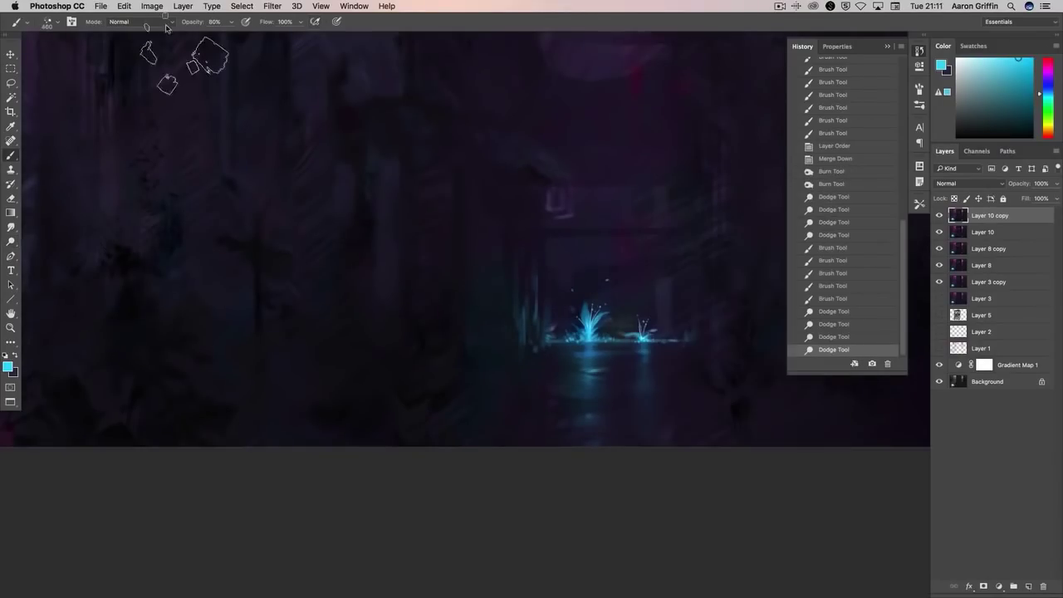
left_click(137, 21)
left_click(125, 198)
left_click(664, 347, "alt")
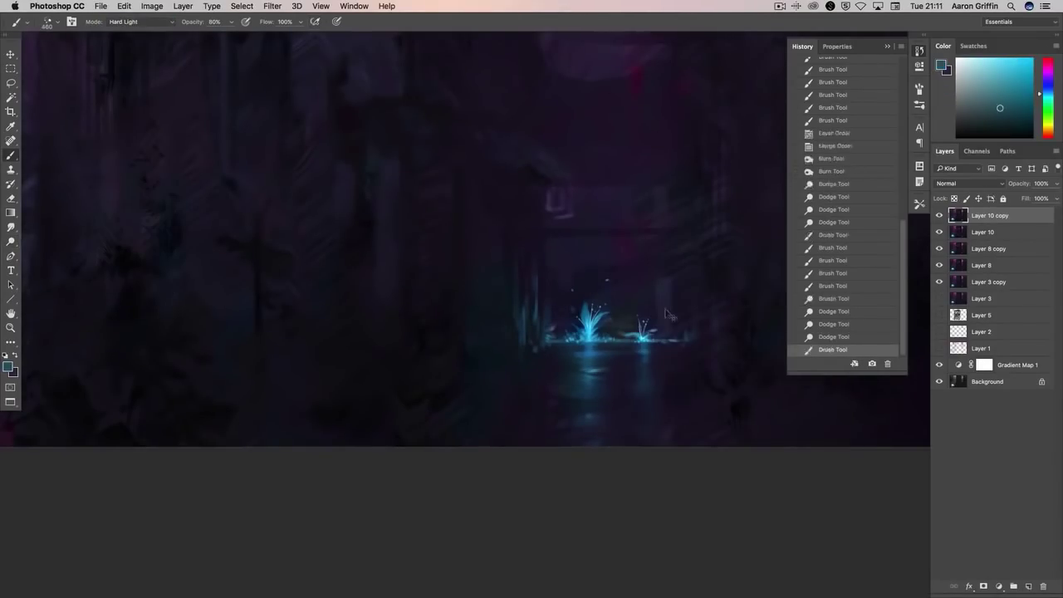
key("bracketleft")
key("bracketleft")
key("bracketleft")
left_click_drag(669, 308, 653, 353)
- Drop the brush opacity to 30% and make the brush smaller
key("3")
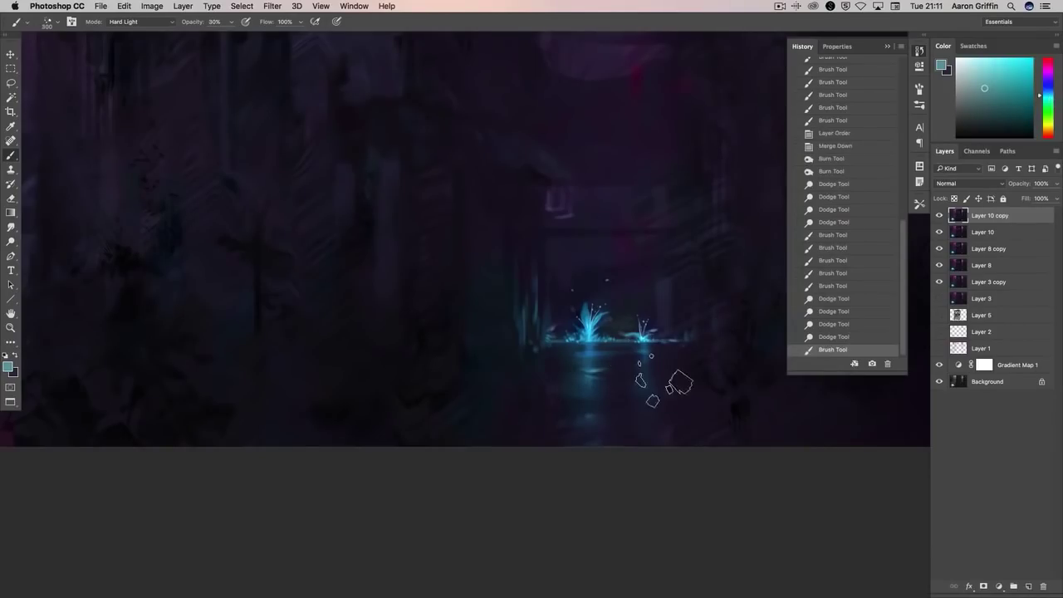
right_click(683, 374)
key("Return")
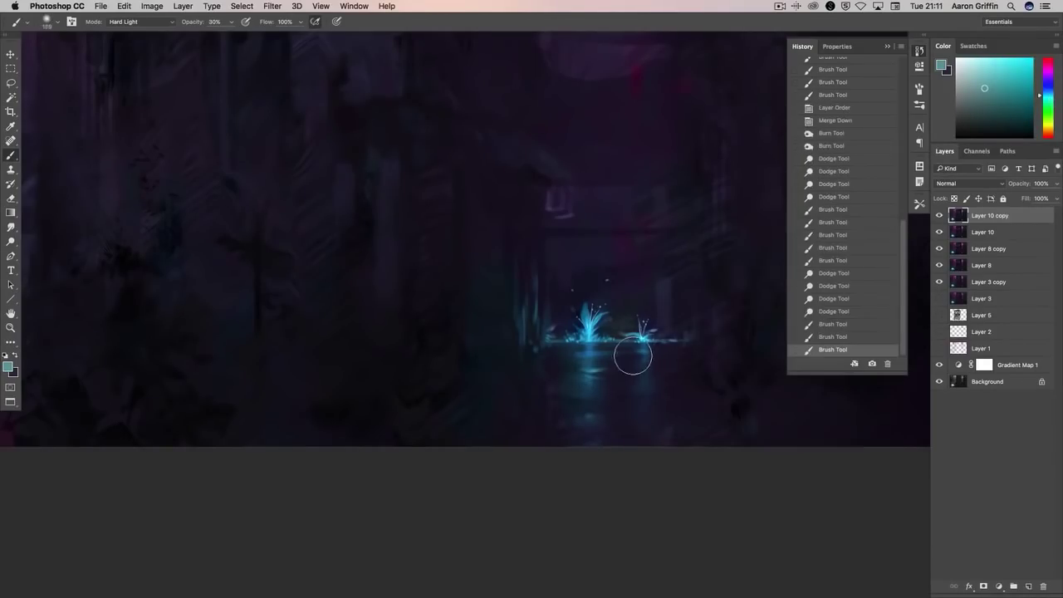
key("super+minus")
key("bracketleft")
key("bracketleft")
key("bracketleft")
- Paint cyan glow beside the right plant and extend it rightward along the grass at brush size 200
left_click_drag(599, 302, 593, 333)
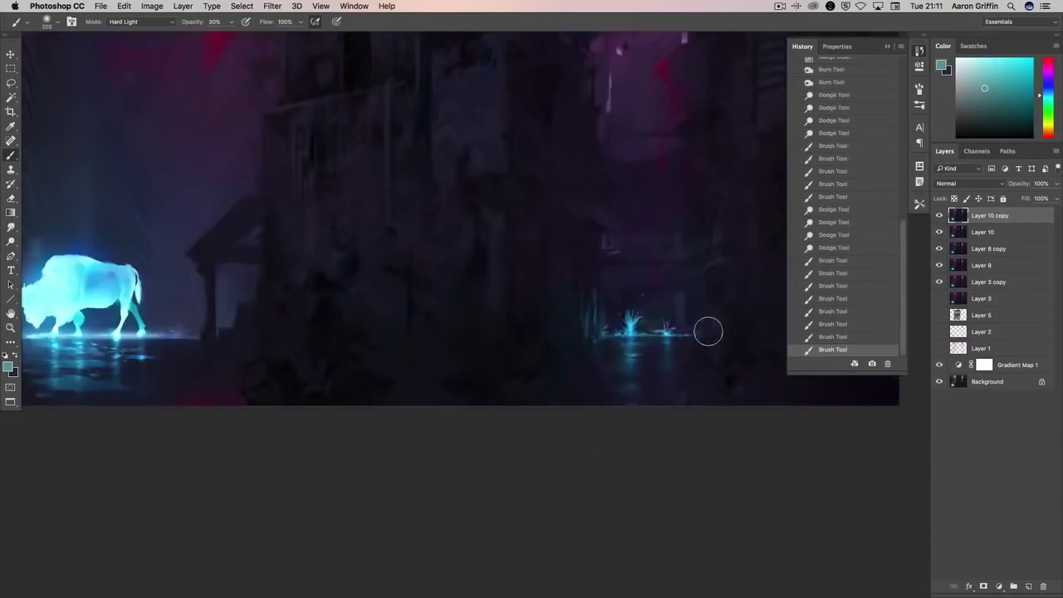
key("bracketright")
key("bracketright")
key("bracketright")
left_click_drag(688, 337, 700, 334)
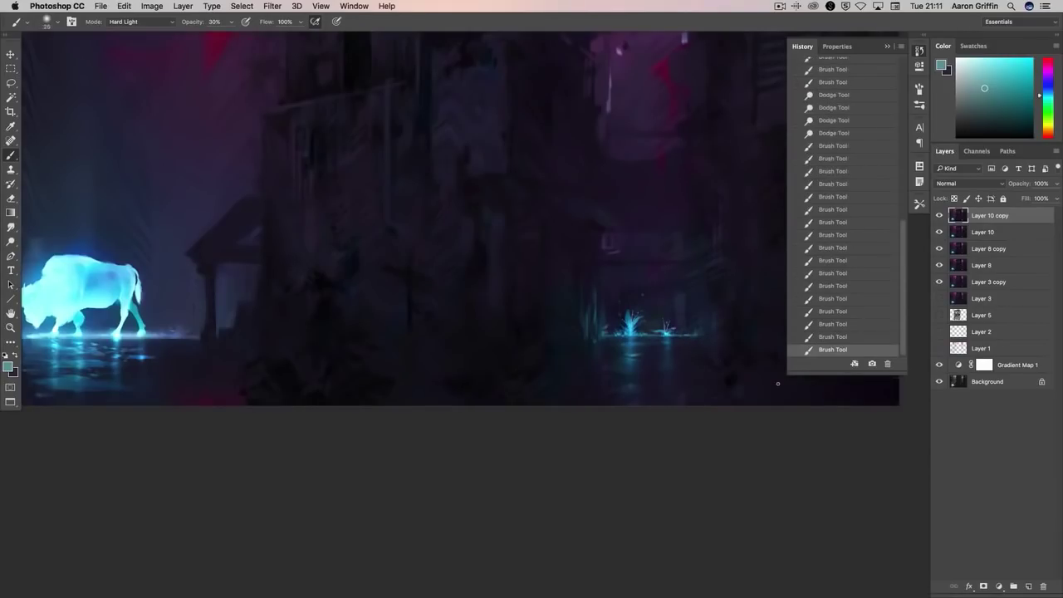
scroll(629, 380, "right", 5)
scroll(629, 380, "up", 3)
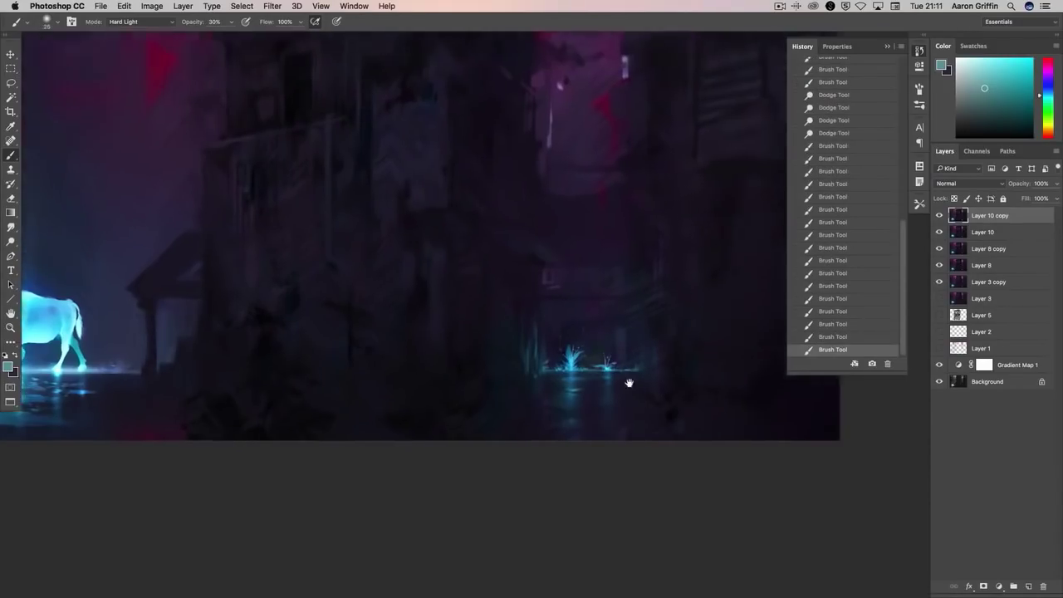
- Dodge a row of small dabs along the glowing grass
key("o")
left_click(572, 385)
left_click(589, 384)
left_click(591, 385)
left_click(593, 385)
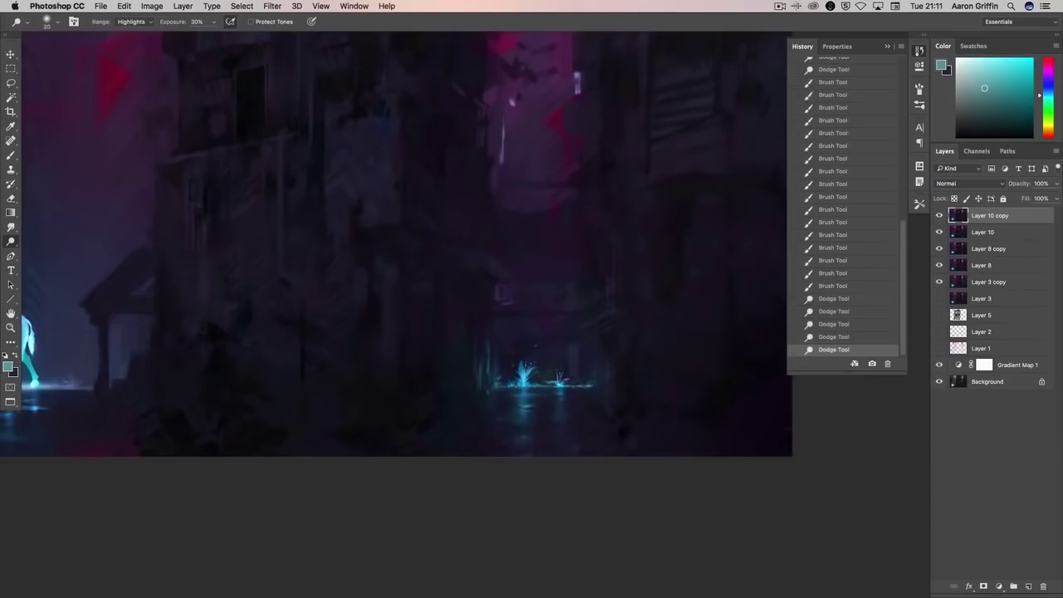
left_click(596, 386)
left_click(598, 386)
left_click(601, 385)
left_click(603, 385)
- Sample purple and blue from the painting, set the brush to Normal, and undo the last stroke
key("b")
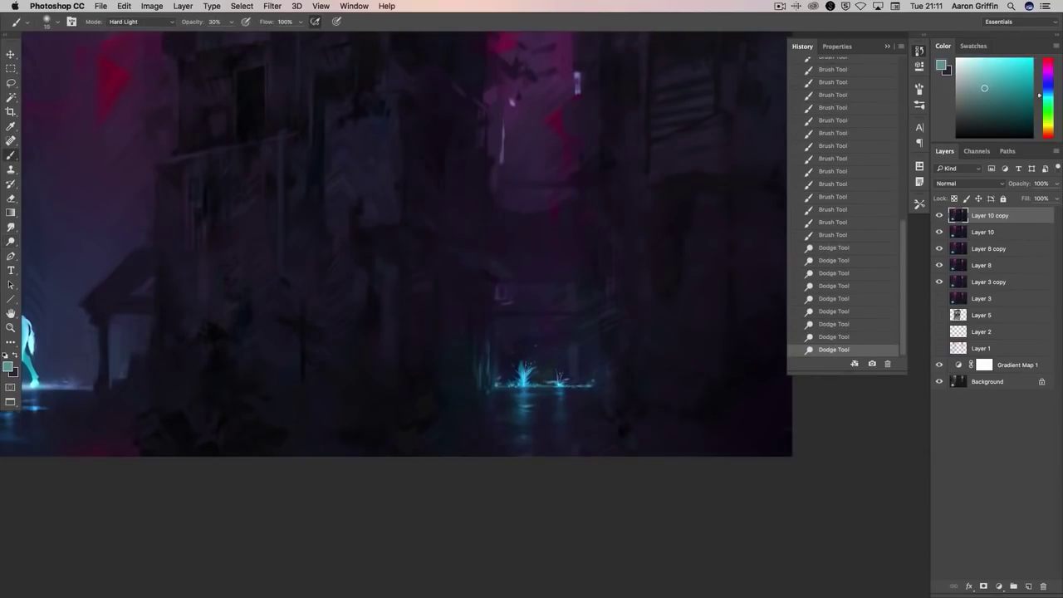
left_click(616, 300, "alt")
left_click(582, 380, "alt")
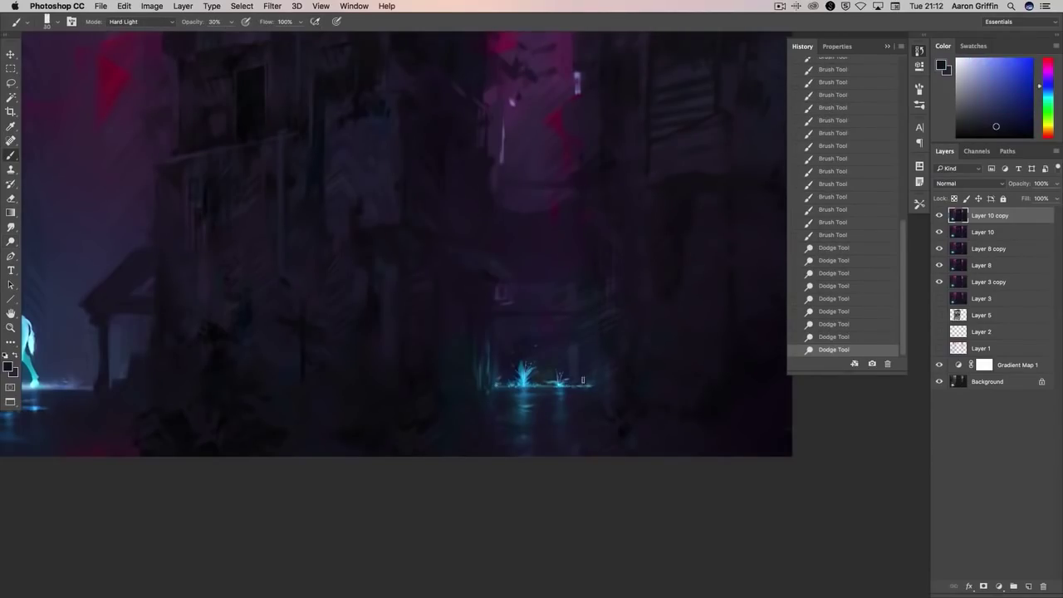
left_click(140, 22)
left_click(125, 11)
key("super+z")
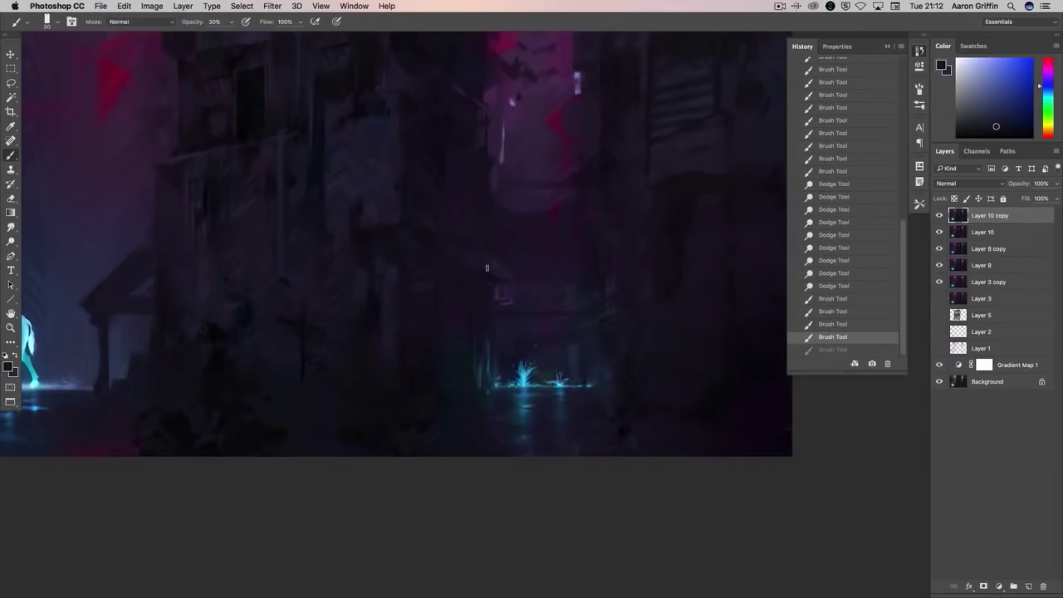
- Dab light teal beside the grass, then step back through the recent brush strokes
left_click(582, 381)
left_click(582, 381)
left_click(584, 378)
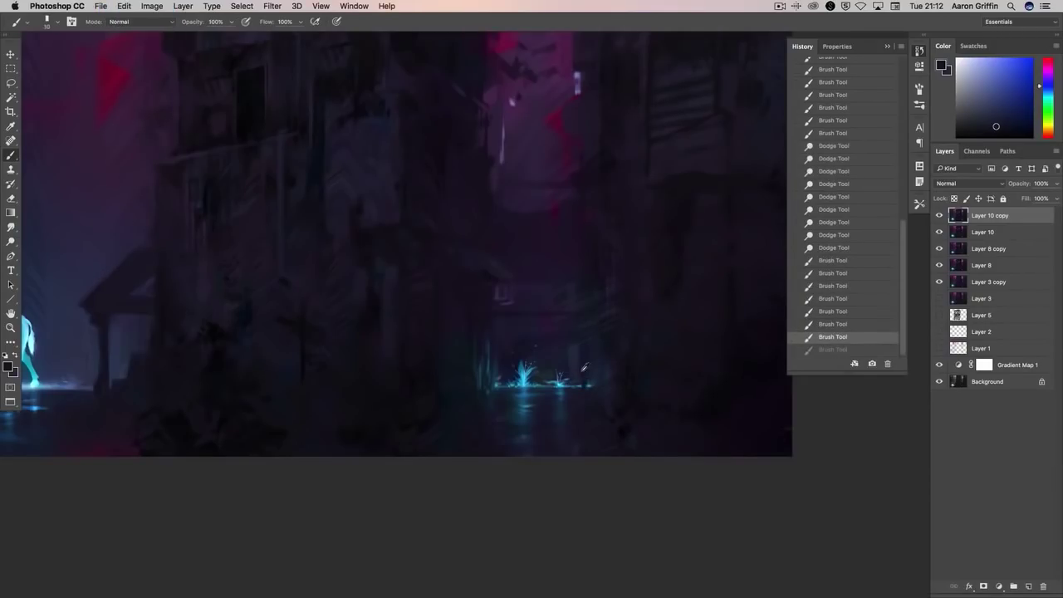
left_click(567, 381, "alt")
left_click(585, 384)
left_click(585, 383)
left_click(585, 380)
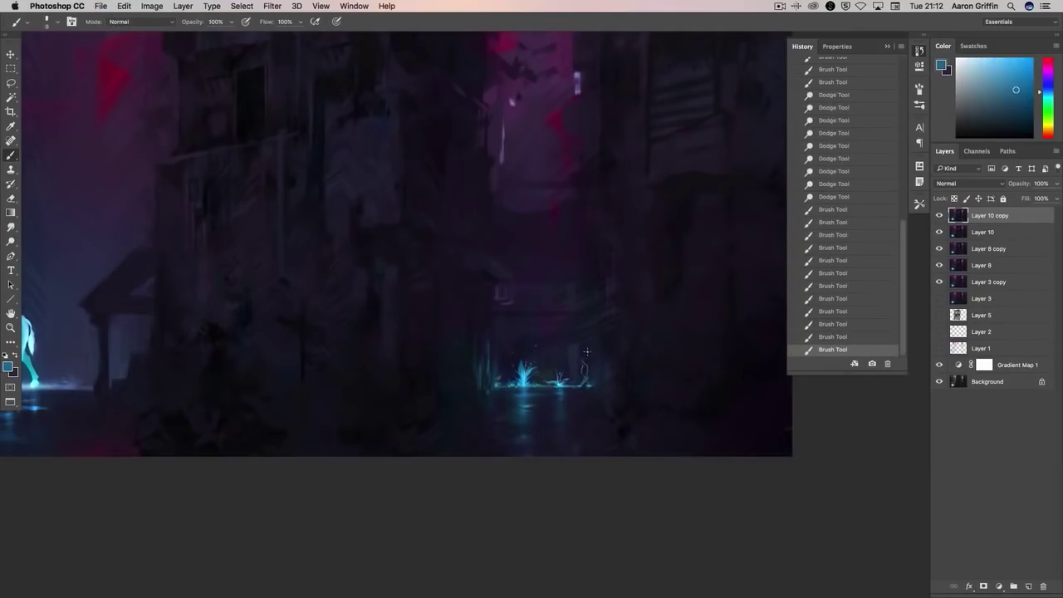
key("alt+super+z")
key("alt+super+z")
key("alt+super+z")
key("alt+super+z")
key("alt+super+z")
key("alt+super+z")
key("alt+super+z")
key("alt+super+z")
key("alt+super+z")
key("alt+super+z")
key("alt+super+z")
key("alt+super+z")
key("alt+super+z")
key("alt+super+z")
key("alt+super+z")
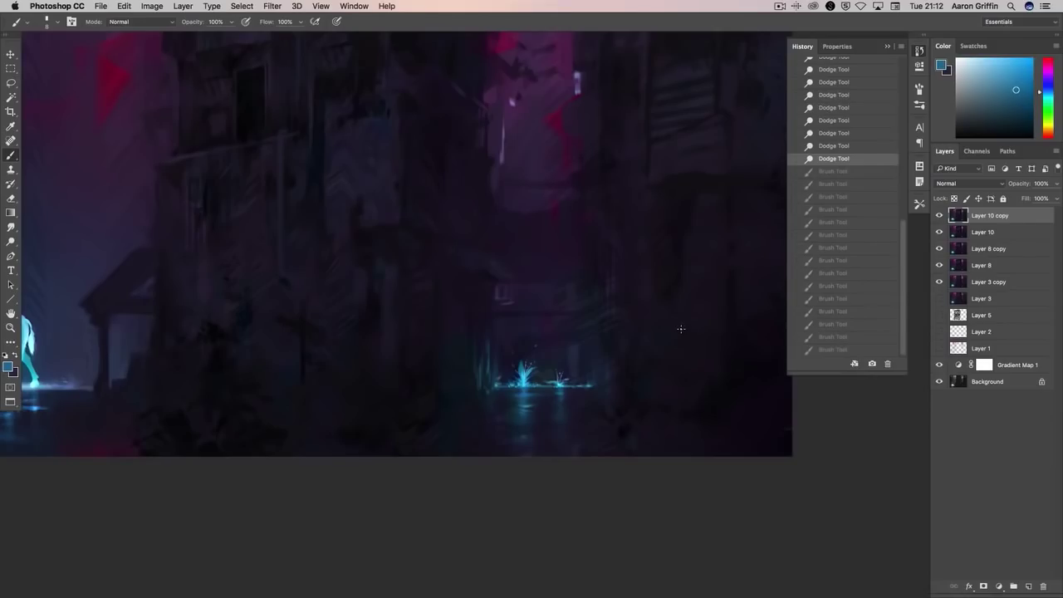
scroll(682, 329, "down", 3)
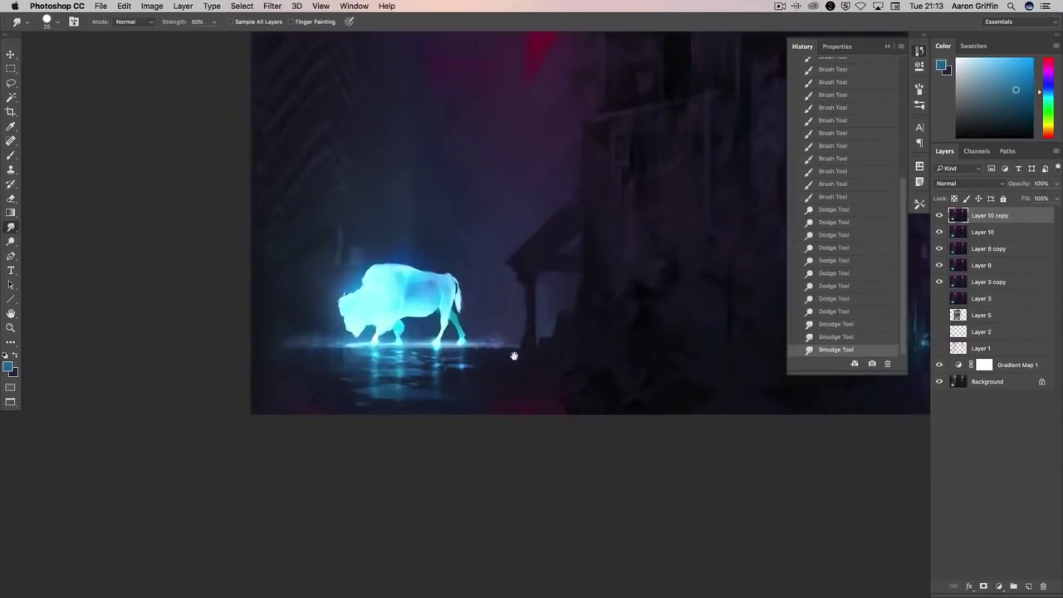
- Paint Saturation-mode brush strokes around the bison
scroll(504, 351, "up", 2)
left_click(137, 21)
left_click(137, 270)
right_click(490, 223)
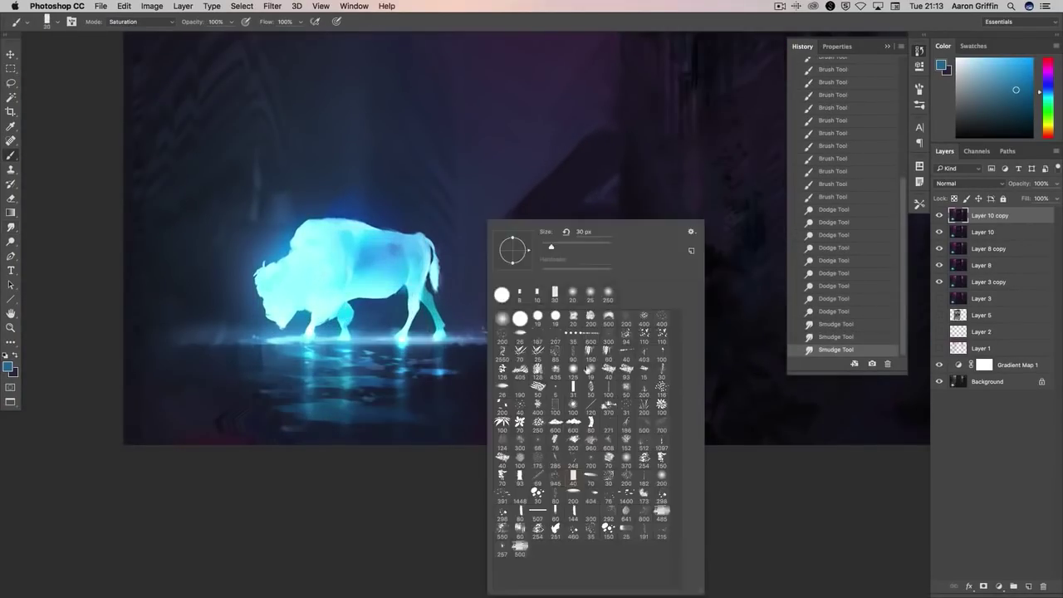
key("Escape")
left_click(497, 338)
left_click(522, 340)
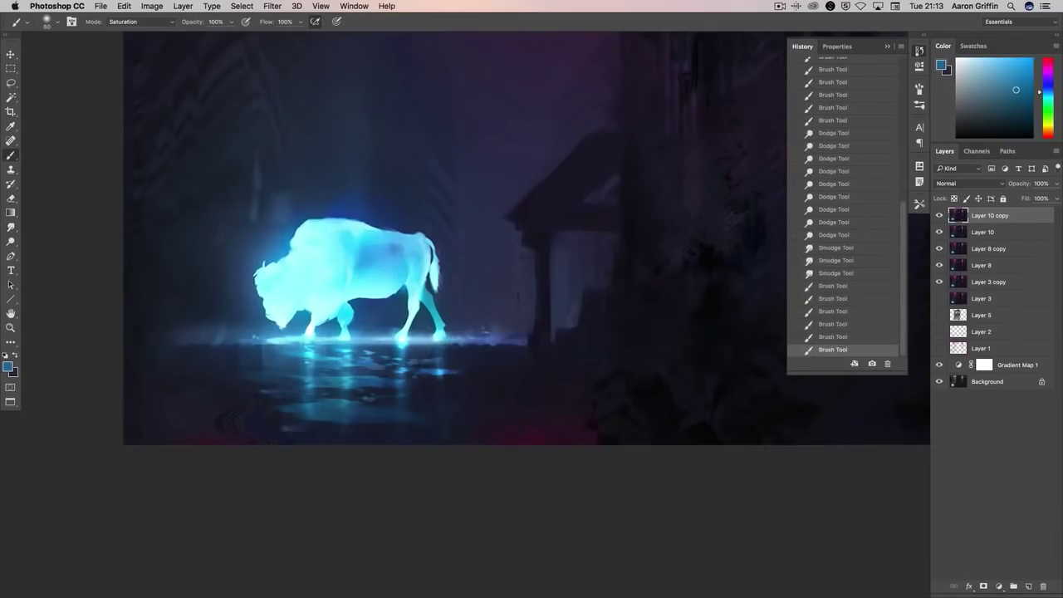
left_click(448, 347)
- Tint the area near the bison with a Color-mode brush, then return the brush to Normal
right_click(453, 222)
left_click(137, 22)
left_click(137, 32)
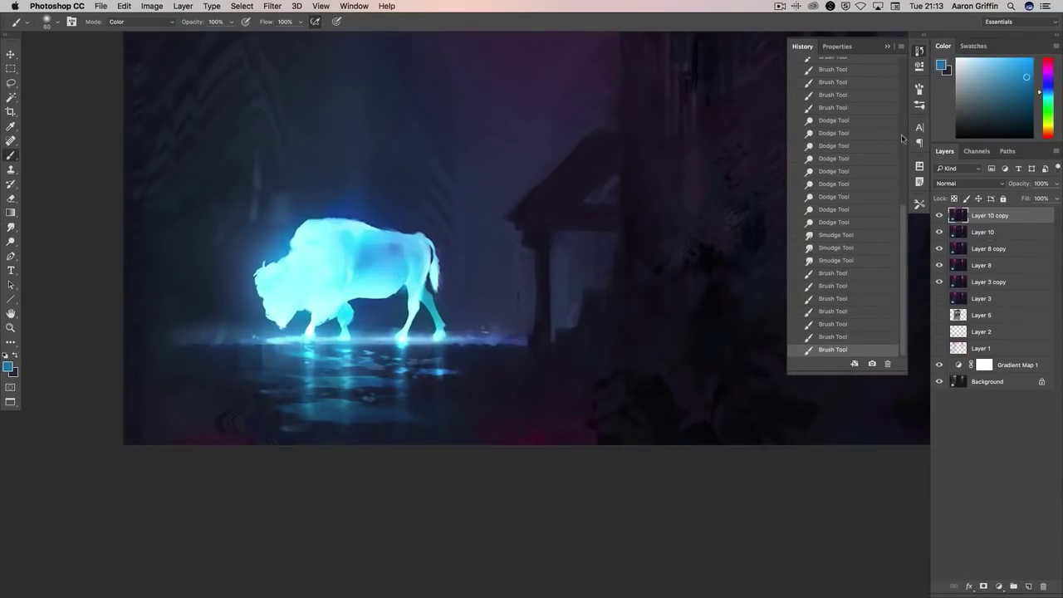
left_click(568, 351)
left_click(455, 334)
left_click(620, 338)
left_click(137, 21)
left_click(133, 33)
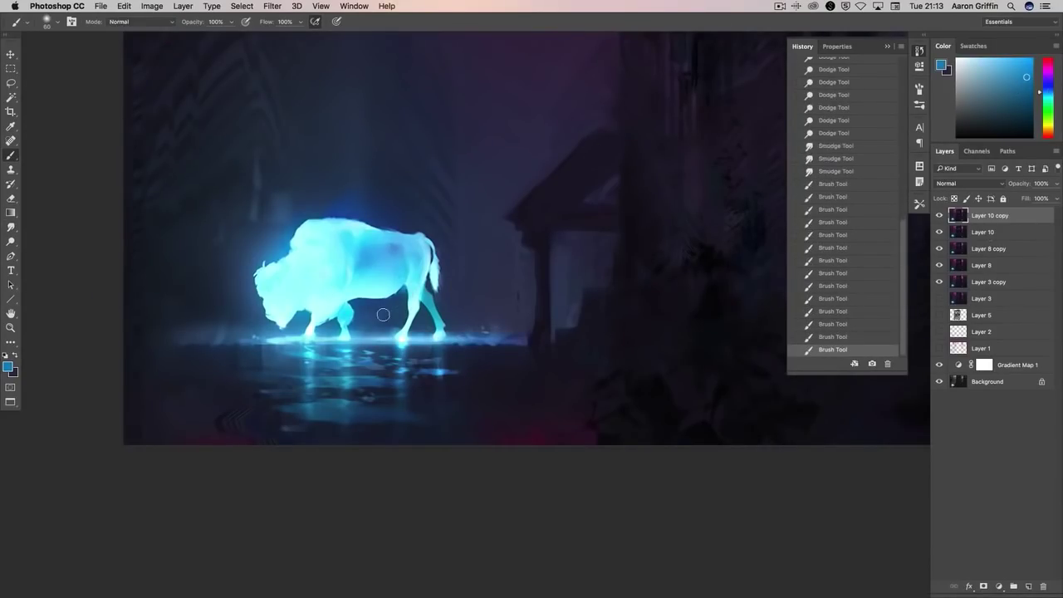
- Paint glowing blue dabs along the water line
right_click(456, 221)
key("Escape")
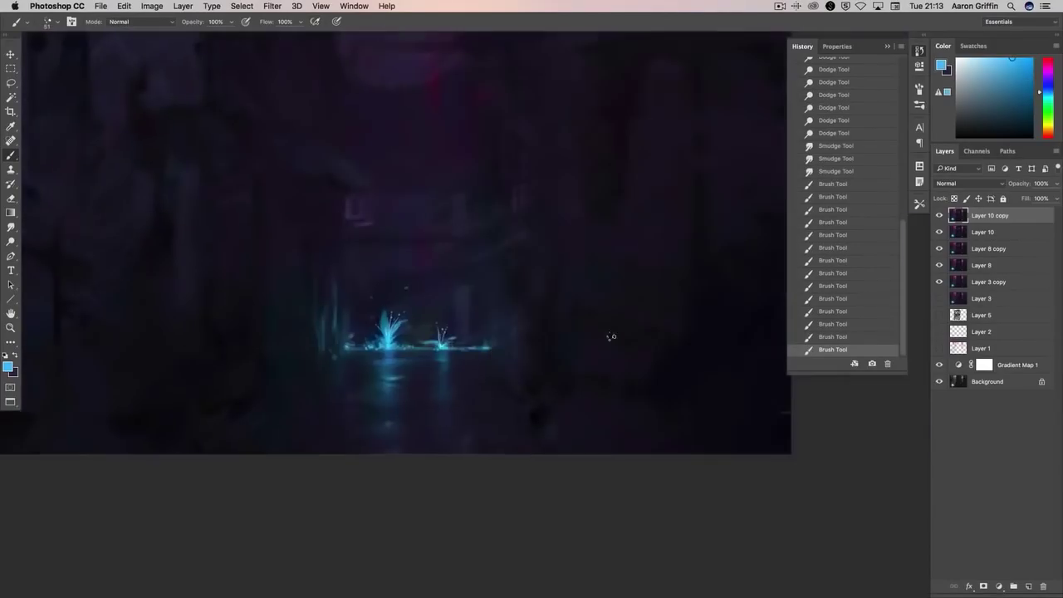
scroll(502, 288, "down", 2)
left_click(439, 285)
left_click(437, 283)
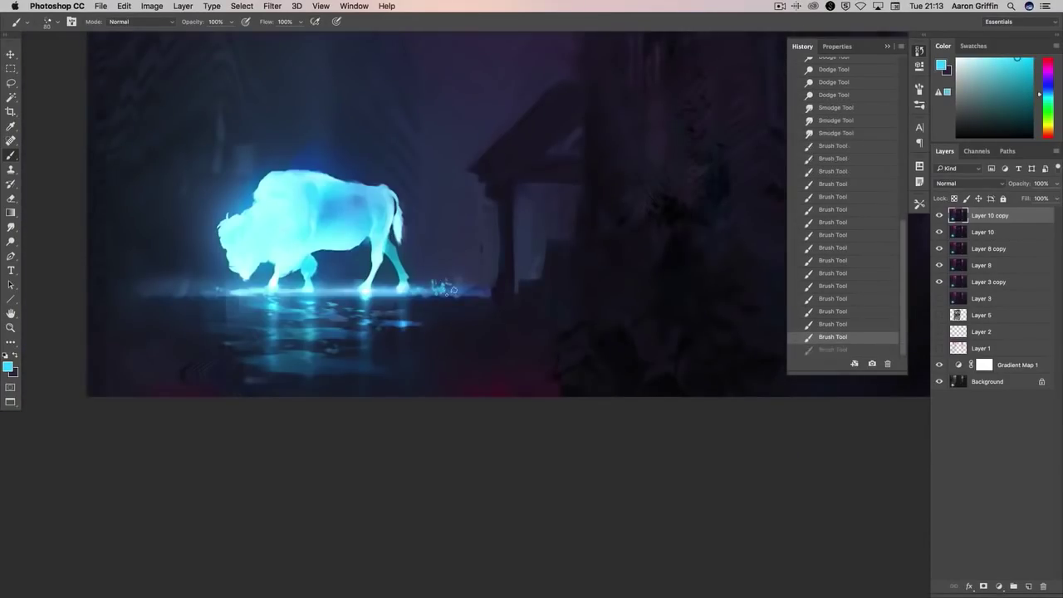
left_click(452, 291)
left_click(477, 290)
- Sample a dark blue from the water line and pick a slightly larger brush preset
left_click(470, 290, "alt")
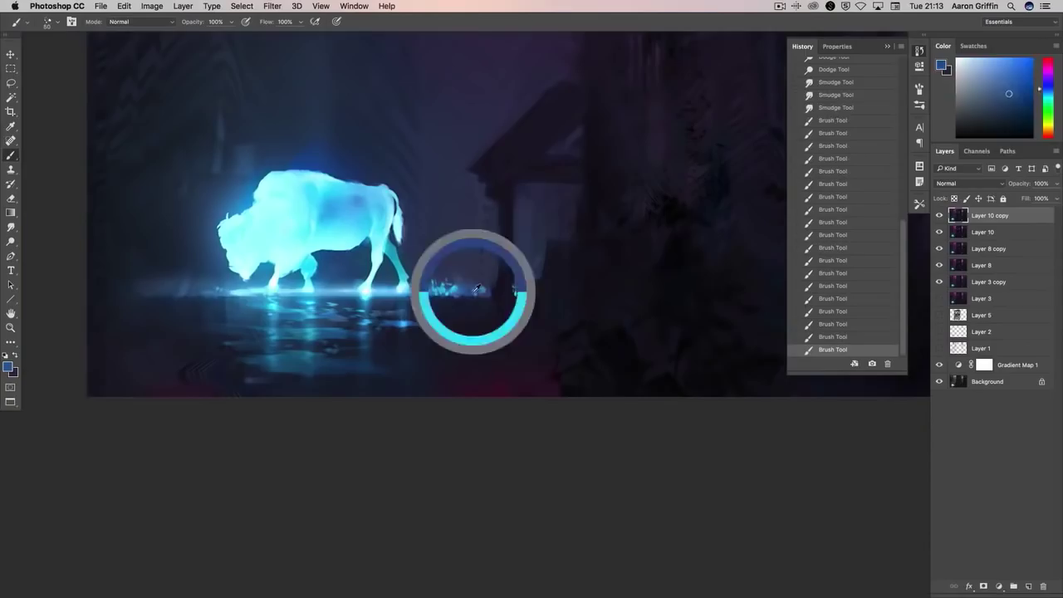
right_click(465, 294)
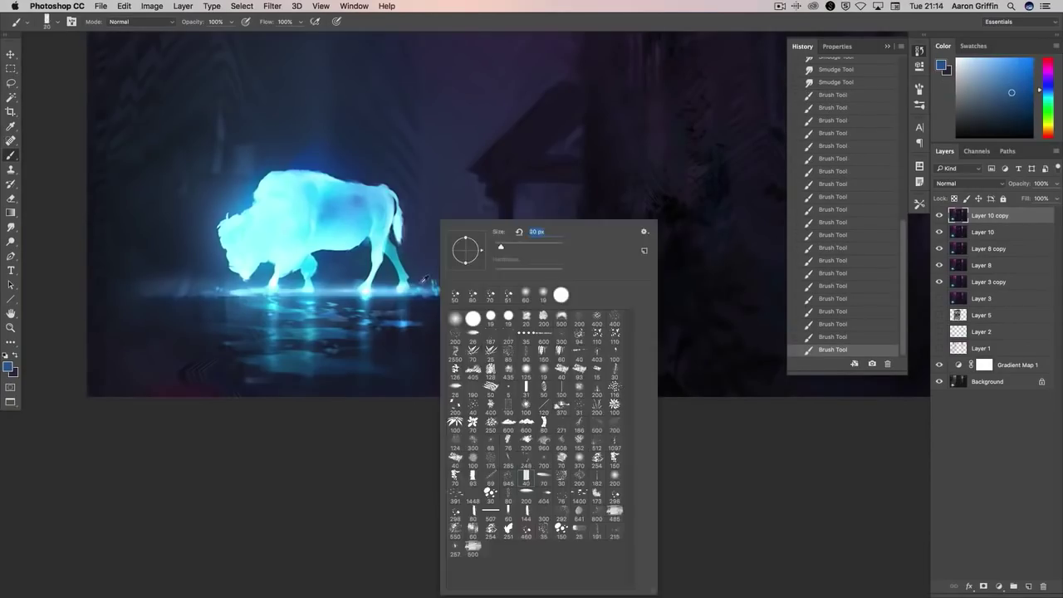
left_click(483, 285, "alt")
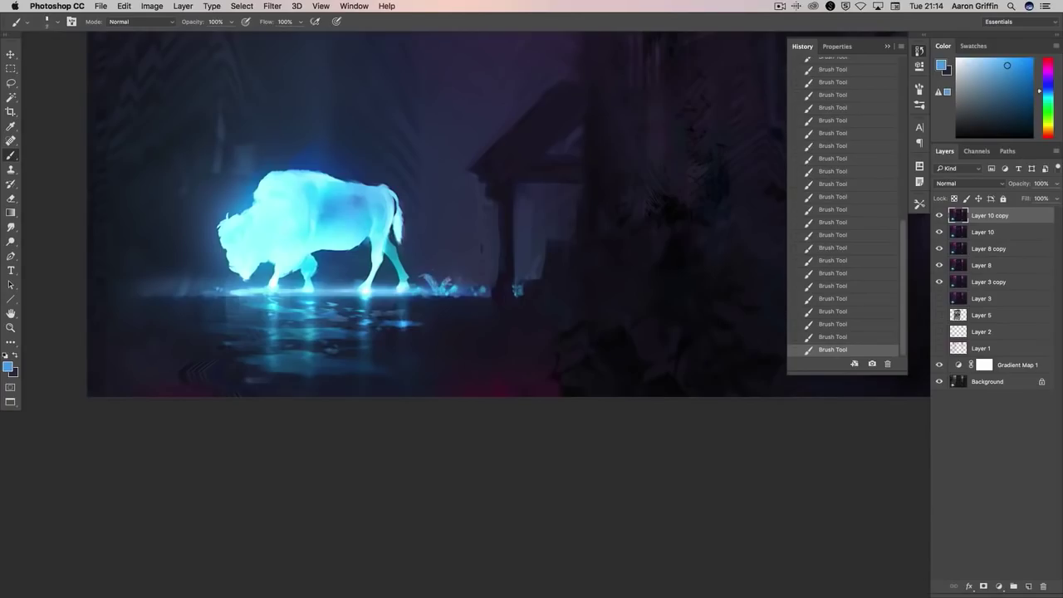
key("bracketright")
- Step back through the water strokes, then redo them all
key("super+alt+z")
key("super+alt+z")
key("super+alt+z")
key("super+alt+z")
key("super+alt+z")
key("super+alt+z")
key("super+alt+z")
key("super+alt+z")
key("super+alt+z")
key("super+alt+z")
key("super+alt+z")
key("super+alt+z")
key("super+alt+z")
key("super+alt+z")
key("super+alt+z")
key("super+alt+z")
key("super+alt+z")
key("super+alt+z")
key("super+alt+z")
key("super+alt+z")
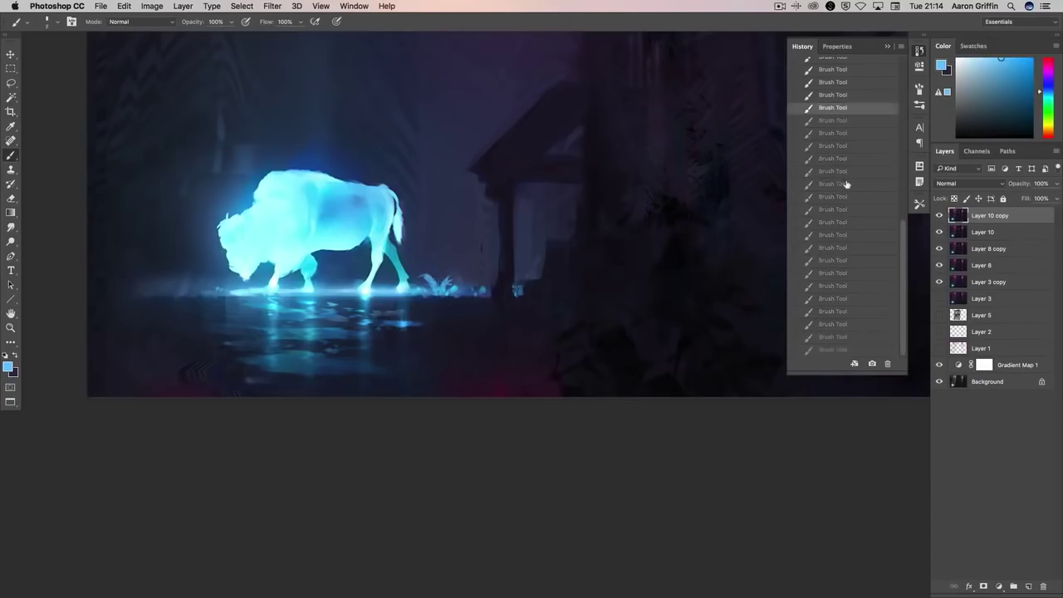
key("super+shift+z")
key("super+shift+z")
key("super+shift+z")
key("super+shift+z")
key("super+shift+z")
key("super+shift+z")
key("super+shift+z")
key("super+shift+z")
key("super+shift+z")
key("super+shift+z")
key("super+shift+z")
key("super+shift+z")
key("super+shift+z")
key("super+shift+z")
key("super+shift+z")
key("super+shift+z")
key("super+shift+z")
key("super+shift+z")
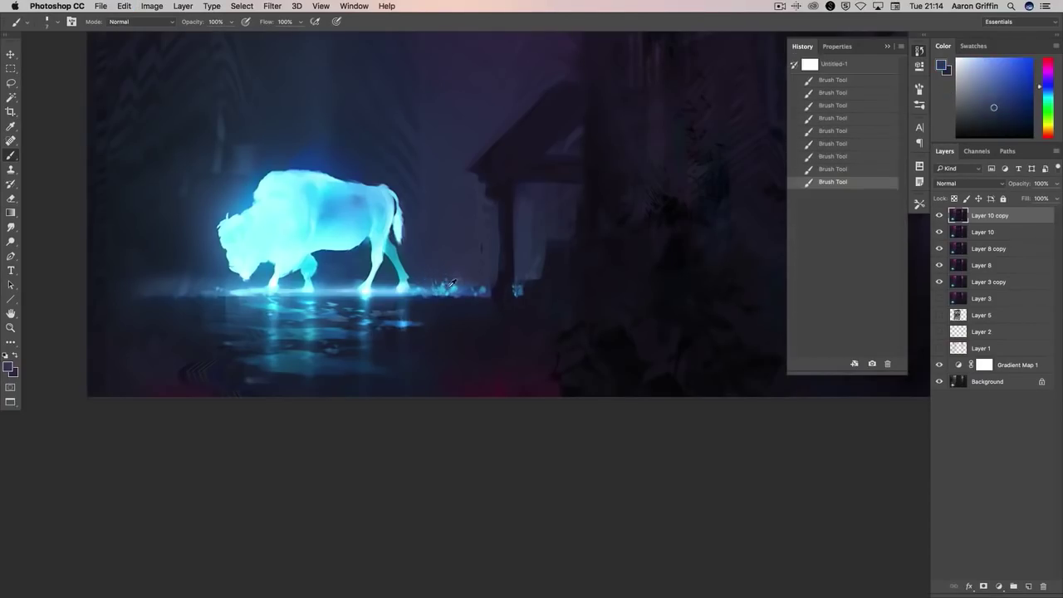
key("super+shift+z")
key("super+shift+z")
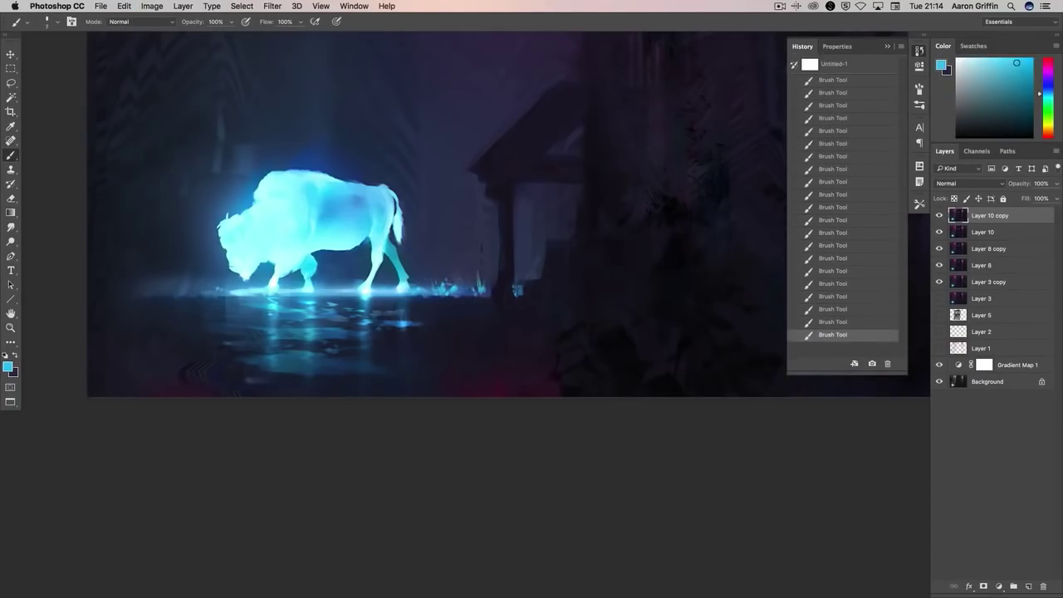
key("super+shift+z")
key("o")
key("super+shift+z")
key("super+shift+z")
key("super+shift+z")
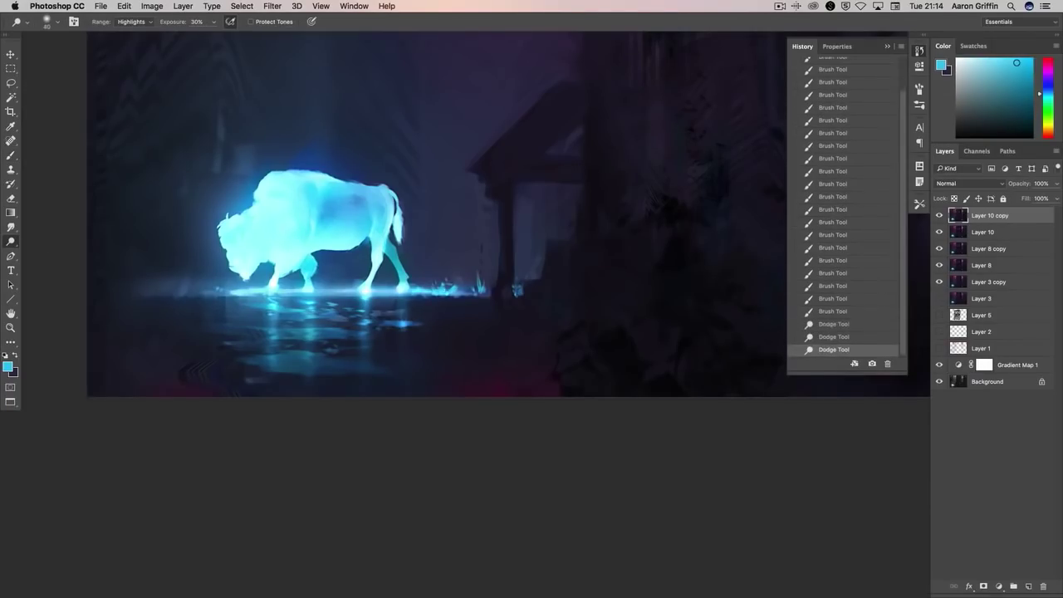
- Set the brush to Screen mode with a deeper blue colour
key("b")
right_click(492, 226)
left_click(125, 21)
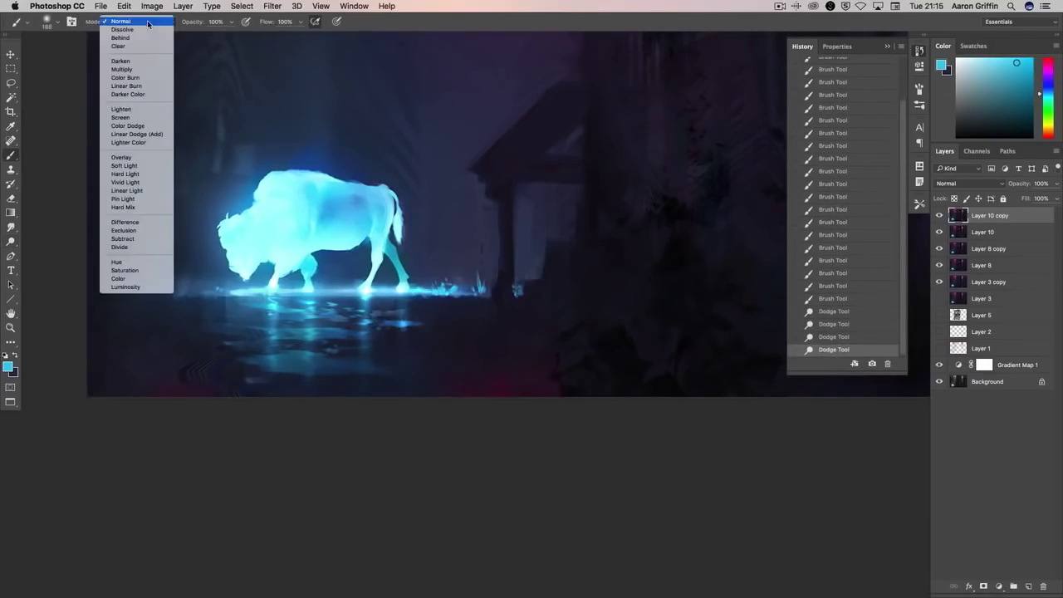
left_click(120, 117)
left_click(402, 286, "alt")
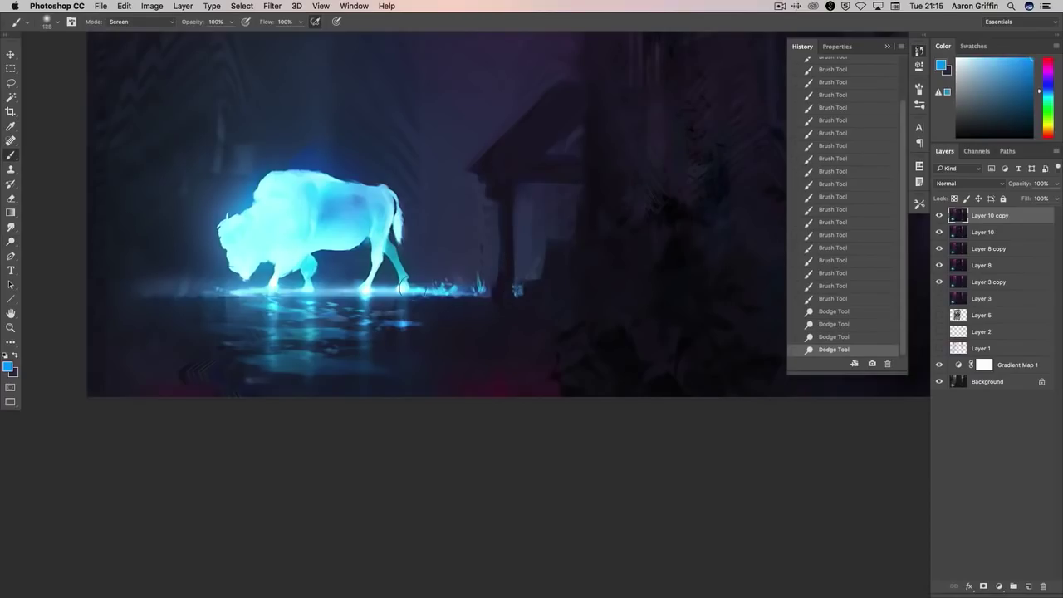
- Paint blue glow dabs around the pillar's base
left_click(455, 289)
left_click(485, 284)
left_click(525, 251)
left_click(520, 293)
left_click(521, 286)
left_click(551, 264)
left_click(540, 248)
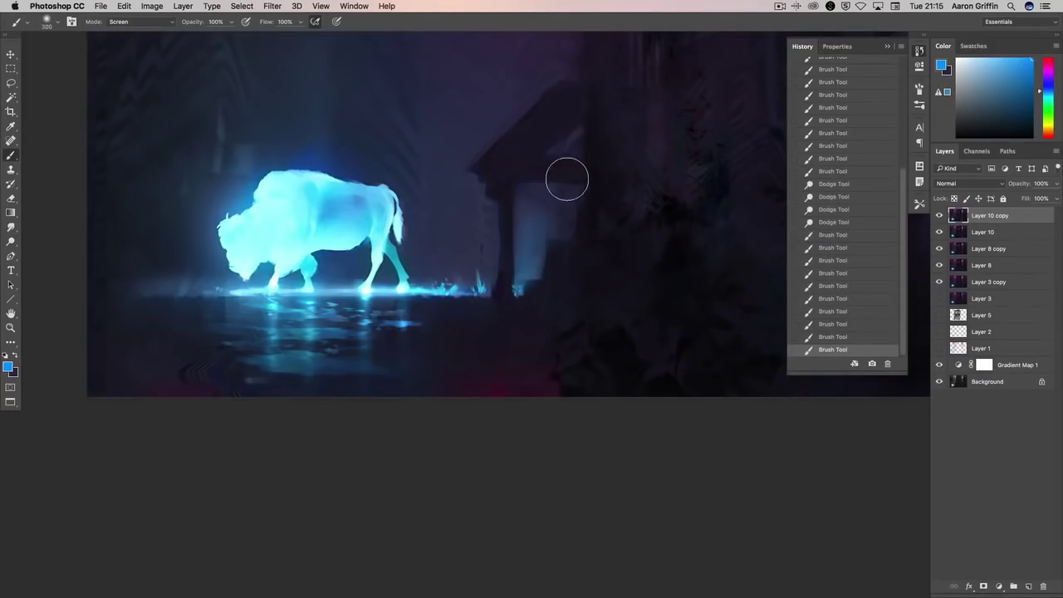
left_click(482, 287)
- Dodge the glow near and beside the pillar base
key("o")
left_click(488, 293)
left_click(487, 293)
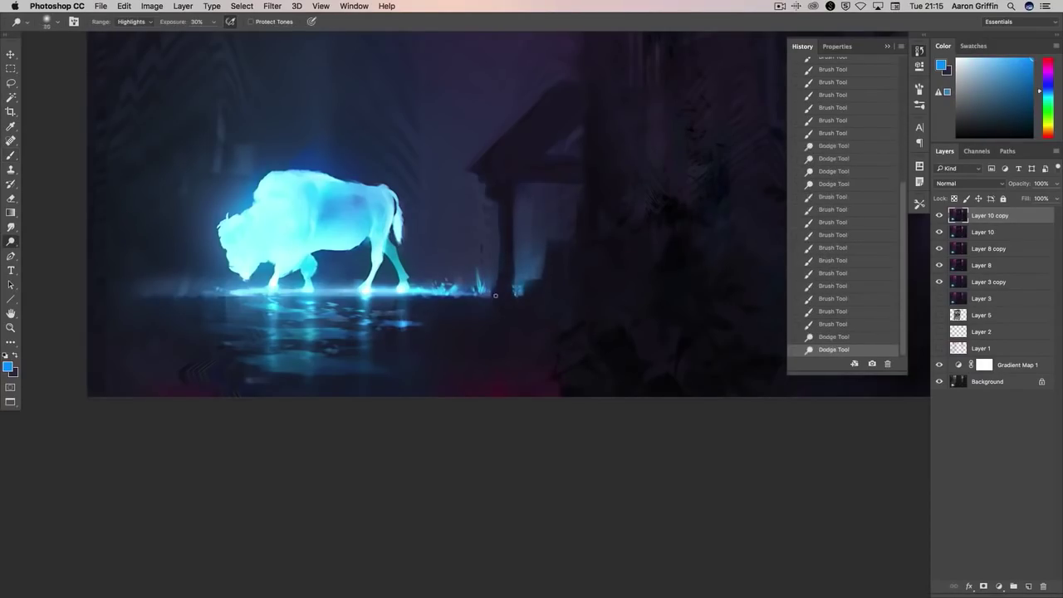
left_click(485, 294)
left_click(515, 286)
left_click(526, 281)
- Brush more blue glow beside the pillar
key("b")
left_click(514, 296)
left_click(512, 294)
left_click(512, 294)
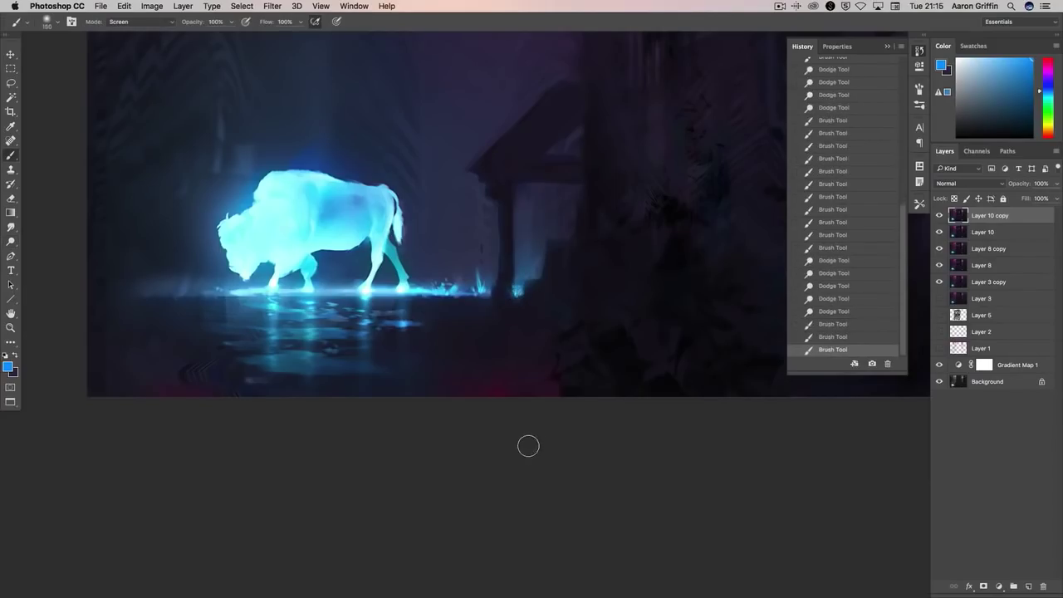
- Paint darker blue at the water right of the pillar and repaint glow on the bison's back
left_click(1050, 90)
left_click(538, 304)
left_click(541, 309)
left_click(541, 309)
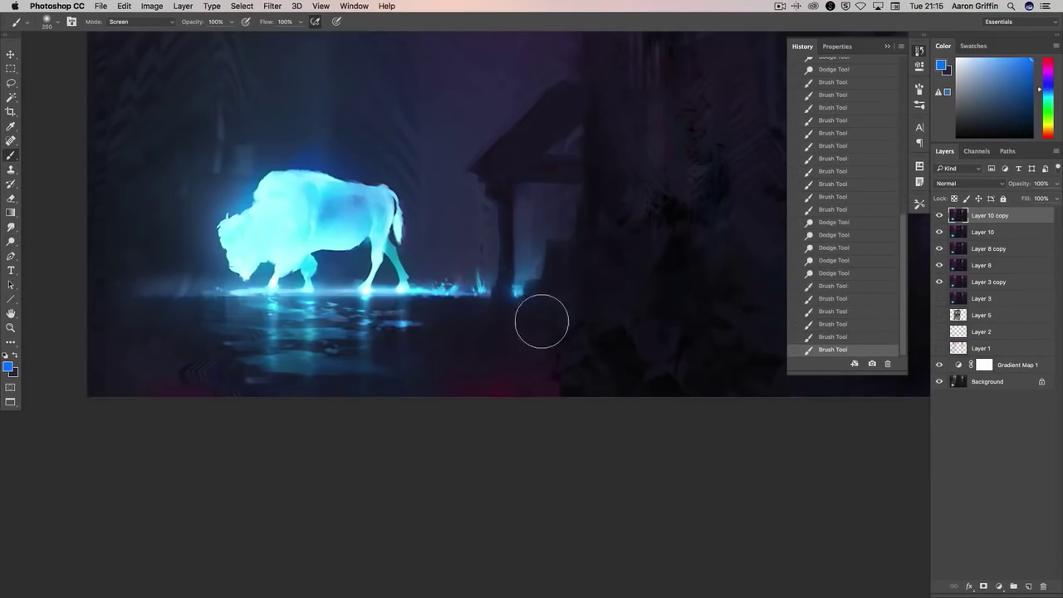
left_click(372, 223)
left_click(374, 218)
left_click(371, 221)
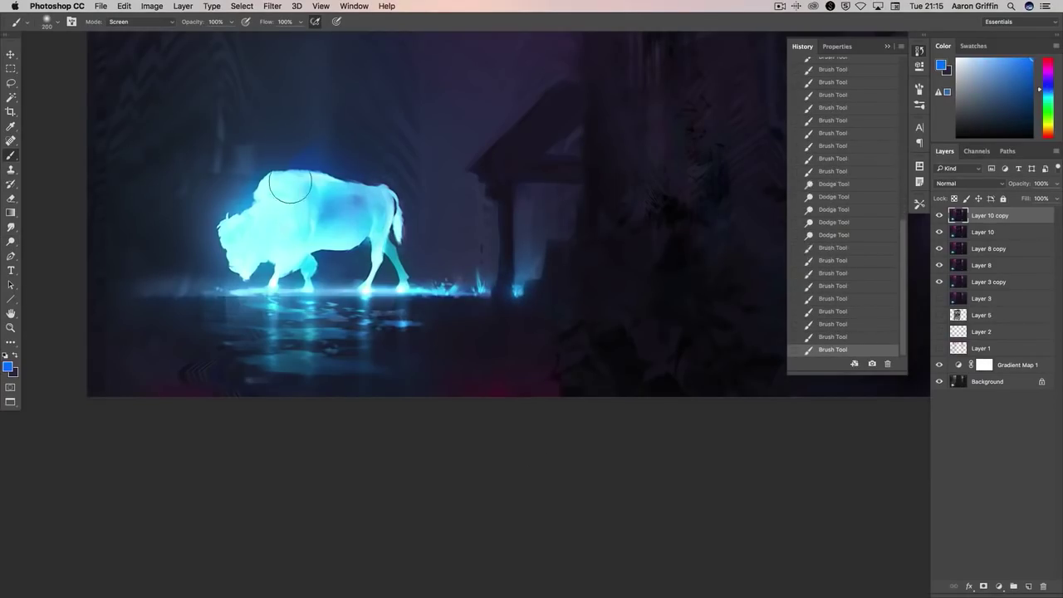
- Fit the painting in view and dodge a small glow near the right-hand water
key("super+minus")
key("super+minus")
key("super+minus")
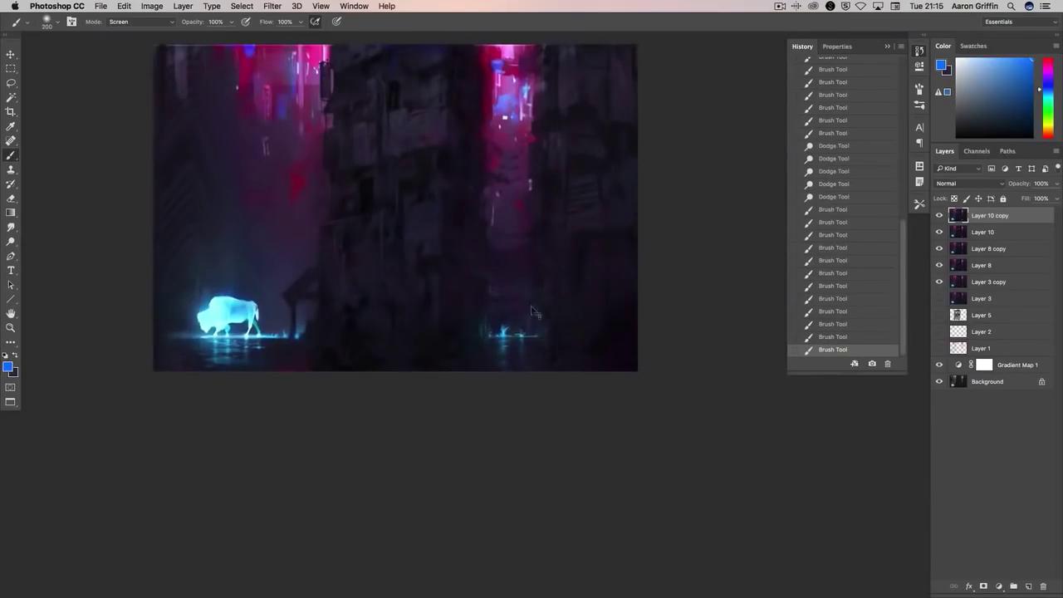
left_click(520, 338)
key("o")
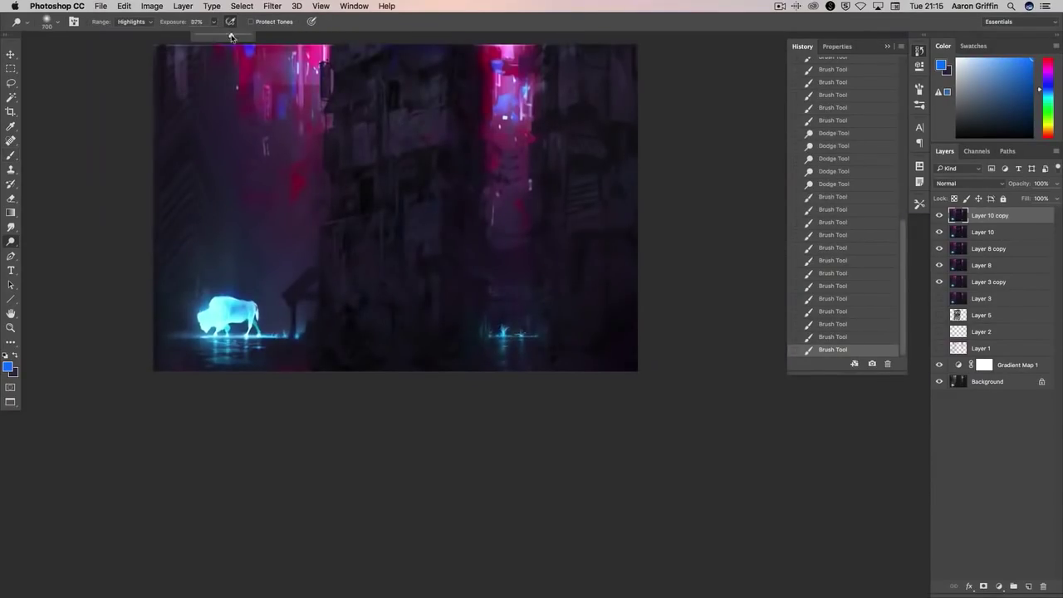
left_click(502, 333)
key("b")
- Sample the pink neon, then dab dark maroon around the lower alley
left_click(493, 73, "alt")
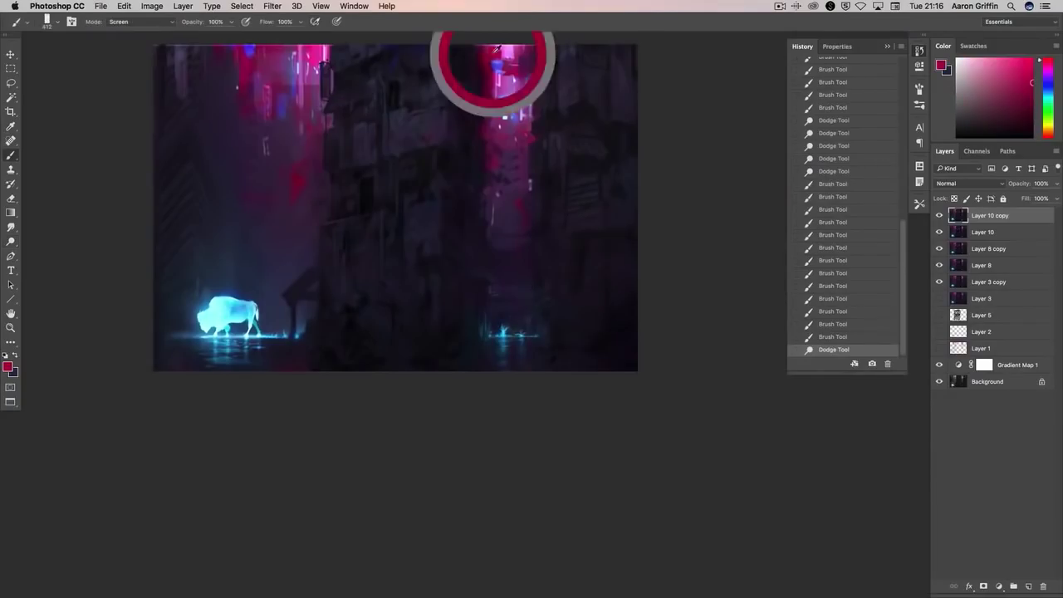
left_click(533, 242)
left_click(554, 378, "alt")
left_click(530, 248)
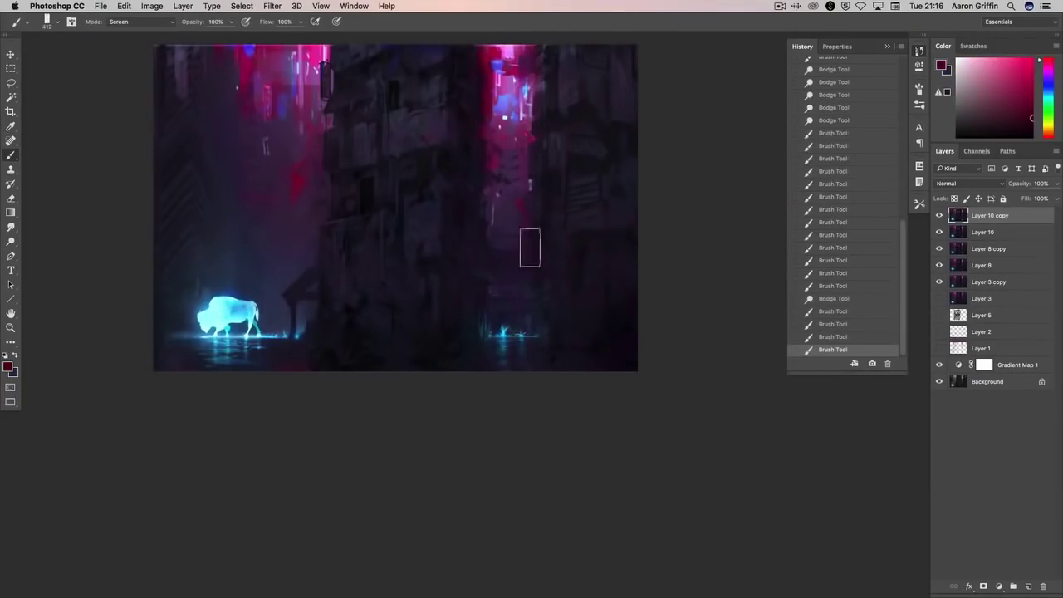
left_click(498, 344)
left_click(482, 297)
left_click(492, 356)
left_click(553, 358)
- Try Screen blending on the layer, then undo it
scroll(553, 358, "left", 5)
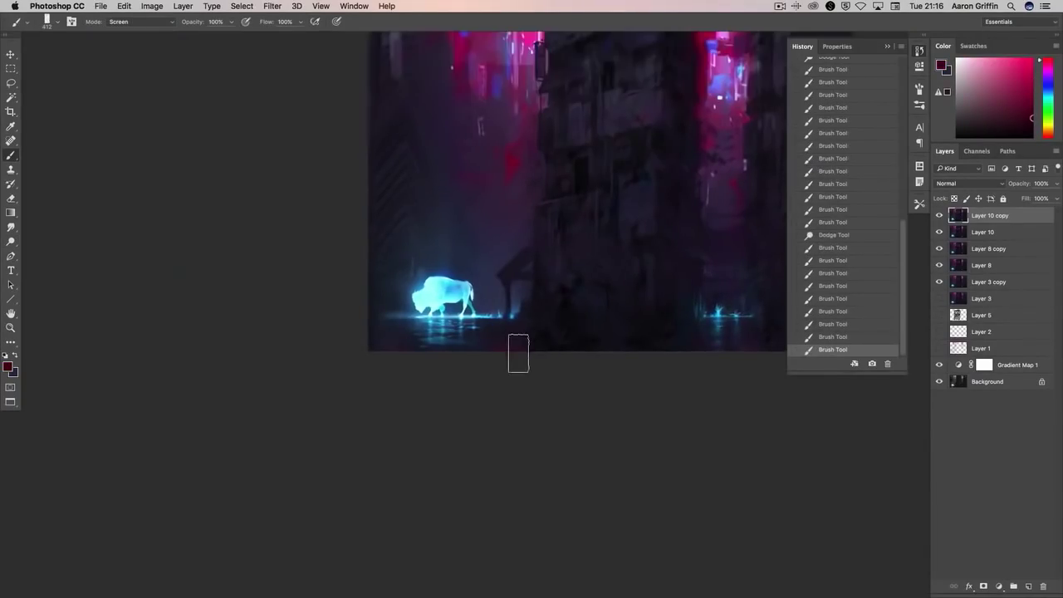
right_click(500, 221)
left_click(968, 182)
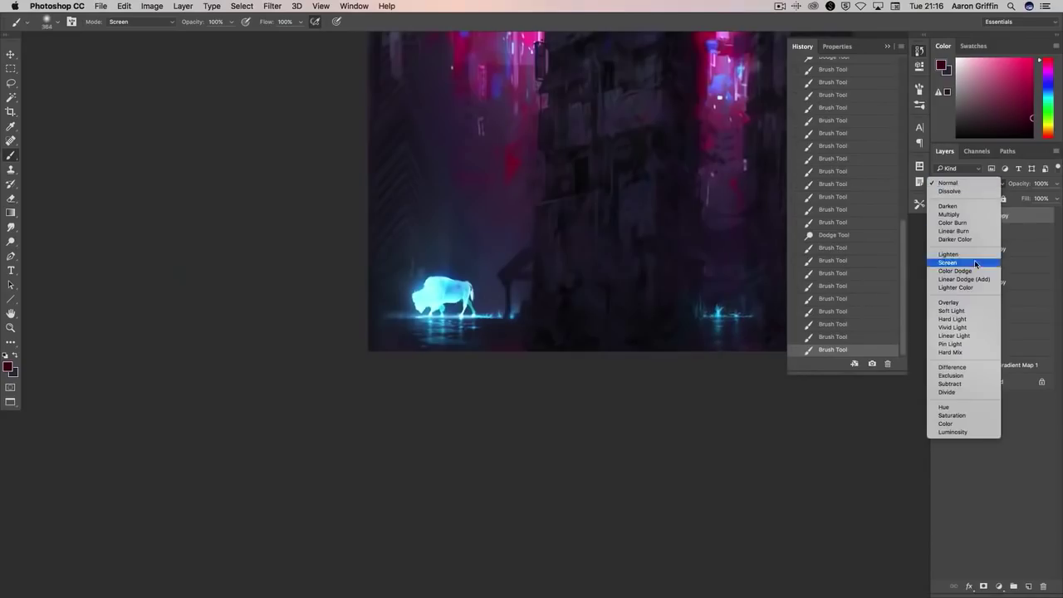
left_click(948, 263)
key("super+z")
- Paint three more maroon strokes in the alley
left_click(475, 325)
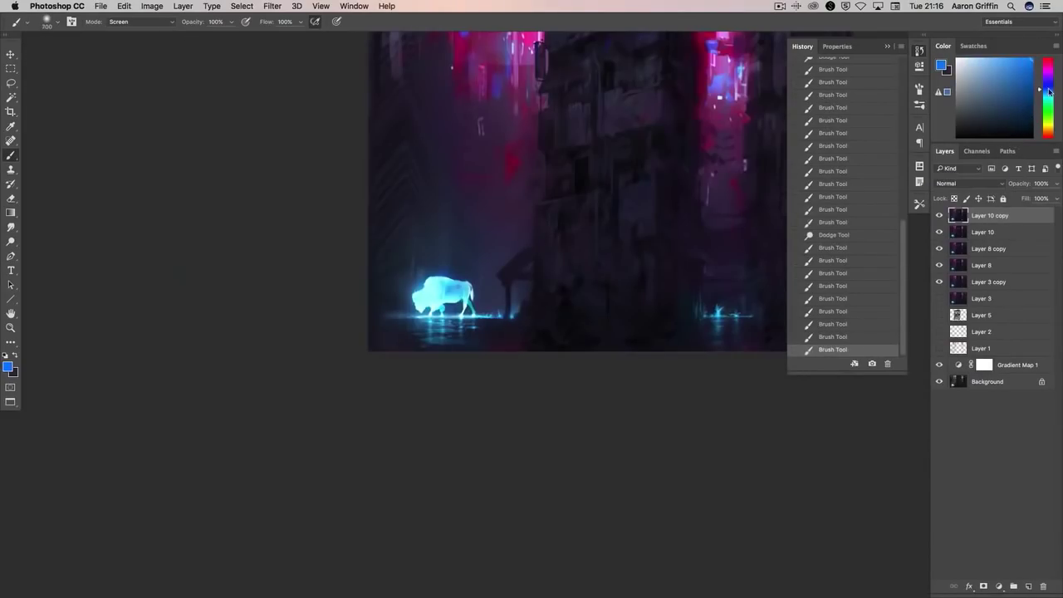
left_click(655, 244)
left_click(495, 331)
left_click(10, 69)
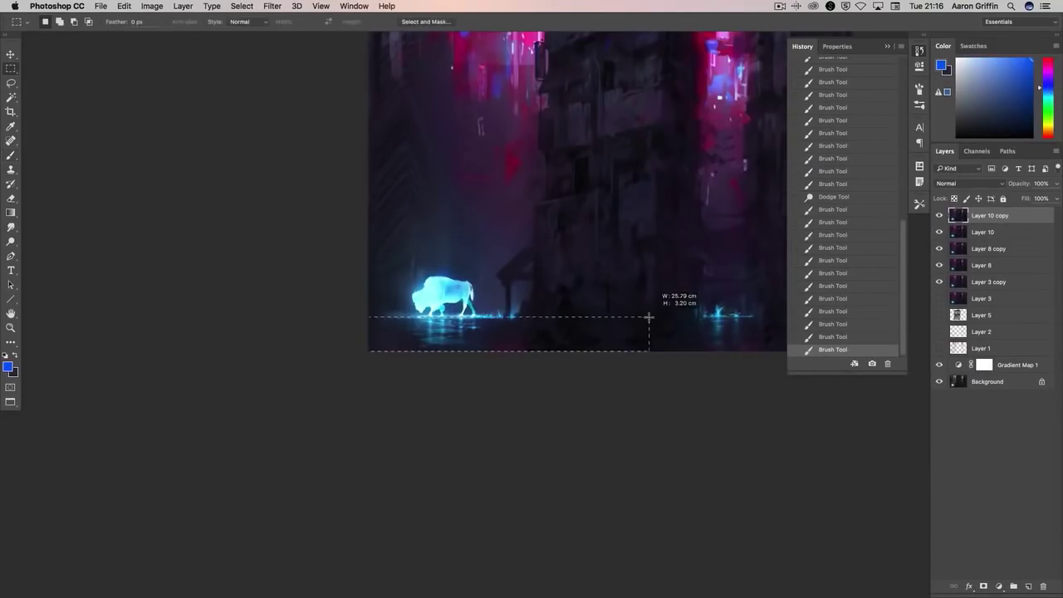
- Select the bottom-left water strip and paint cyan glow in it with a Hard Light brush
left_click_drag(649, 316, 650, 317)
key("b")
left_click(124, 22)
left_click(124, 23)
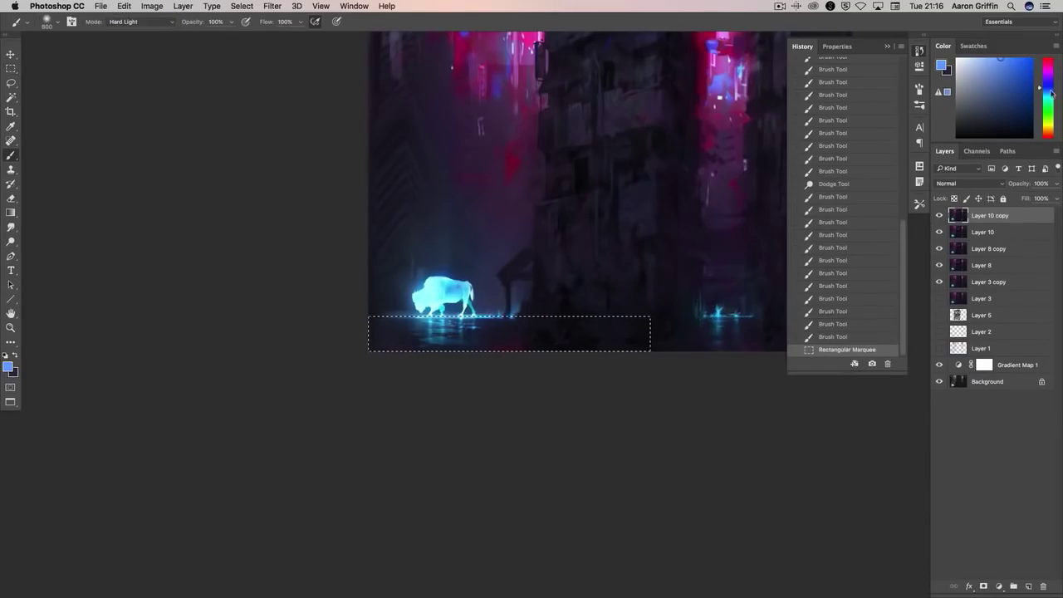
left_click(515, 360)
left_click(515, 361)
left_click(1045, 98)
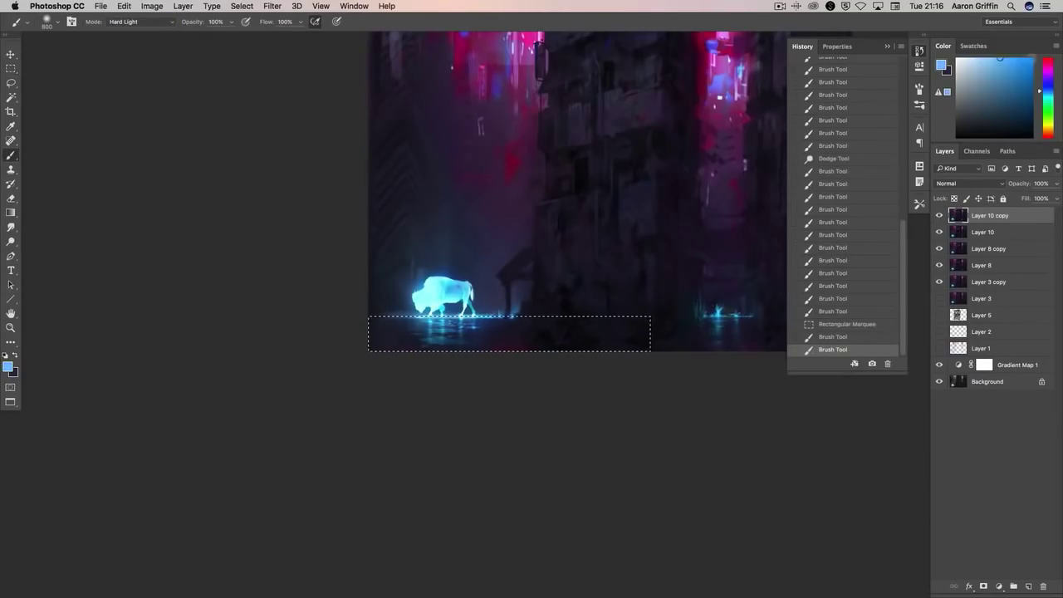
left_click(415, 287)
left_click(413, 283)
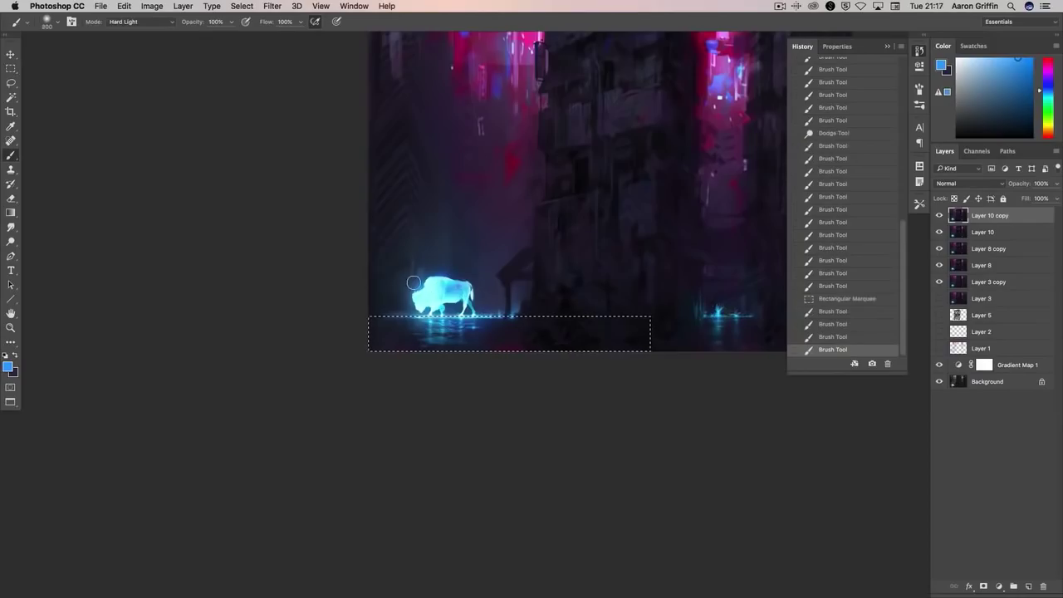
left_click(408, 311)
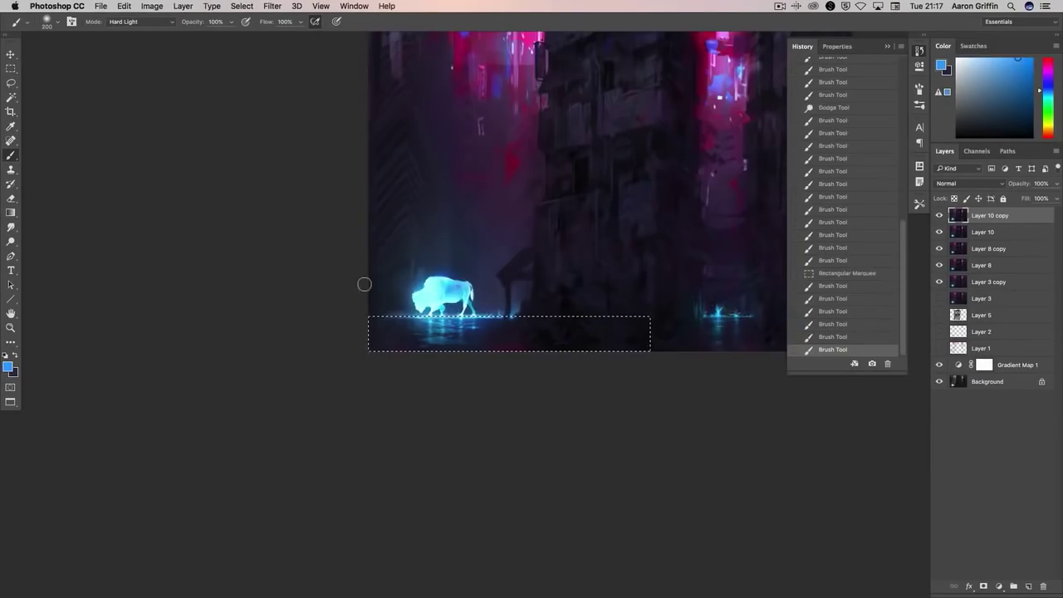
- Tint the water strip with a larger Color-mode brush, then deselect
left_click(151, 22)
left_click(133, 125)
key("bracketright")
key("bracketright")
key("bracketright")
key("bracketright")
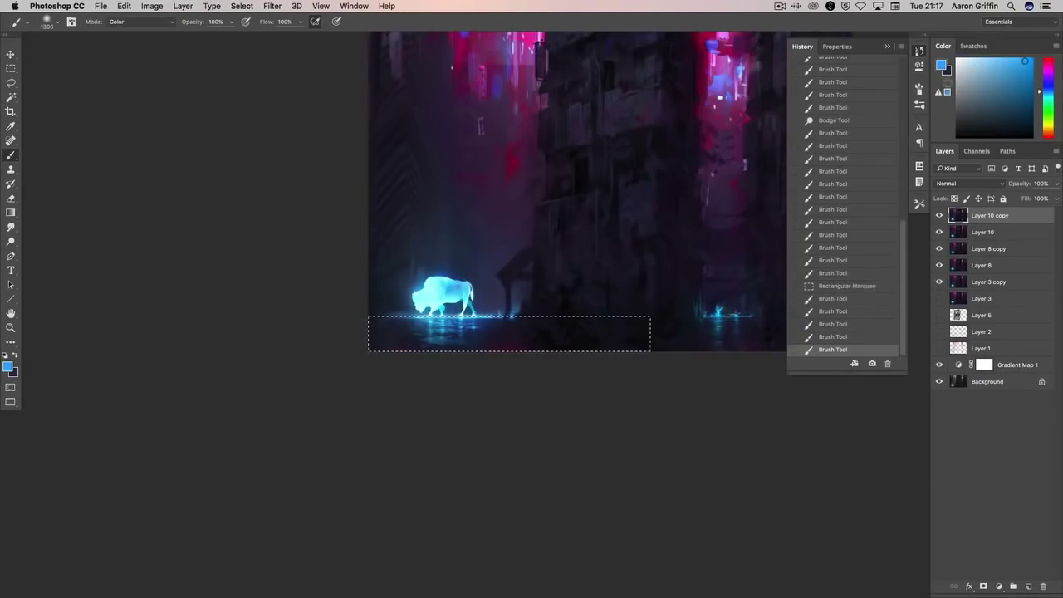
left_click(462, 326)
left_click(462, 326)
key("ctrl+d")
- Toggle Layer 10 copy visibility, undo the deselection, and reset the brush to Normal, black and white
left_click_drag(939, 265, 941, 216)
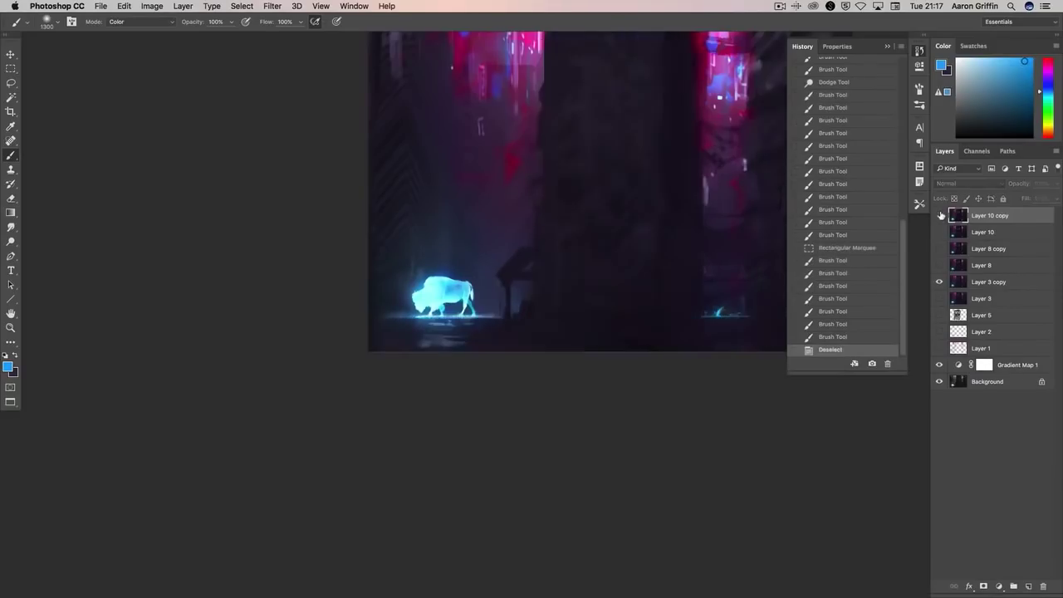
left_click(940, 215)
key("ctrl+alt+z")
key("ctrl+alt+z")
key("d")
left_click(151, 22)
left_click(133, 26)
key("bracketleft")
key("bracketleft")
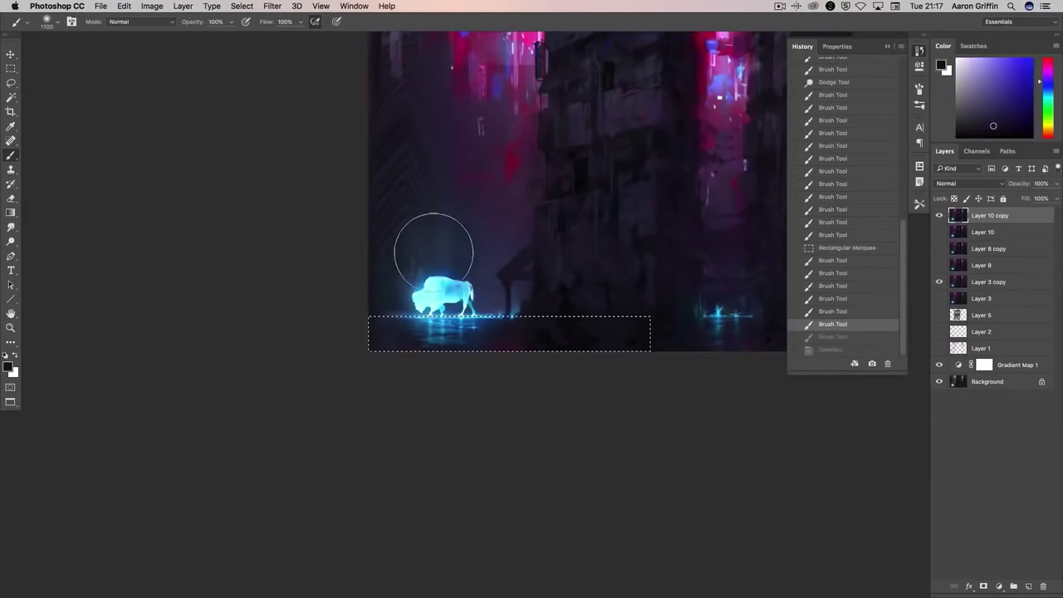
- Paint more glow strokes inside the water selection, then deselect and zoom in on the bison
left_click(498, 332)
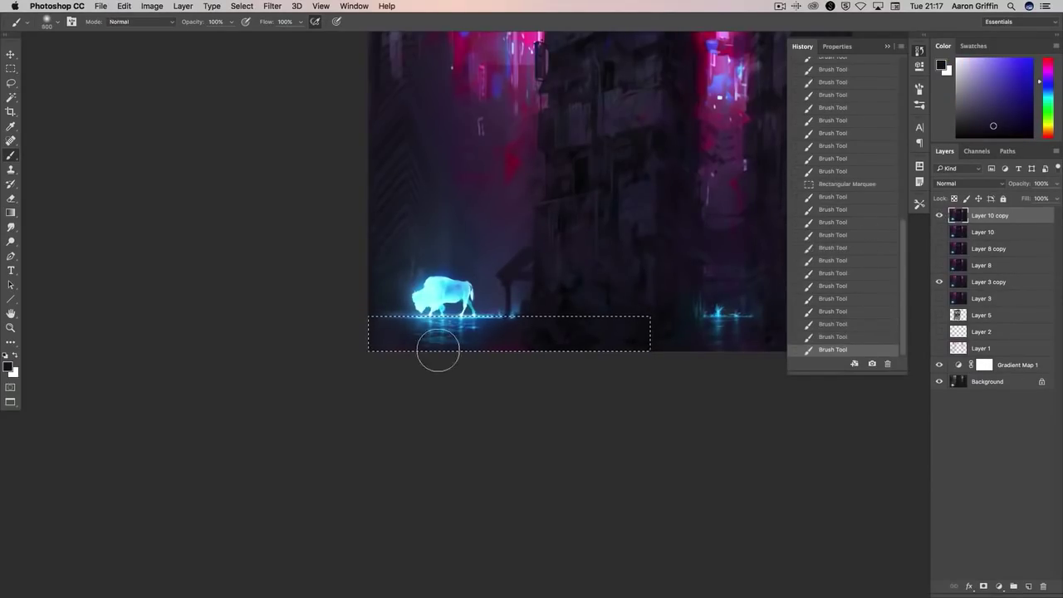
left_click_drag(438, 350, 469, 346)
left_click(434, 297, "alt")
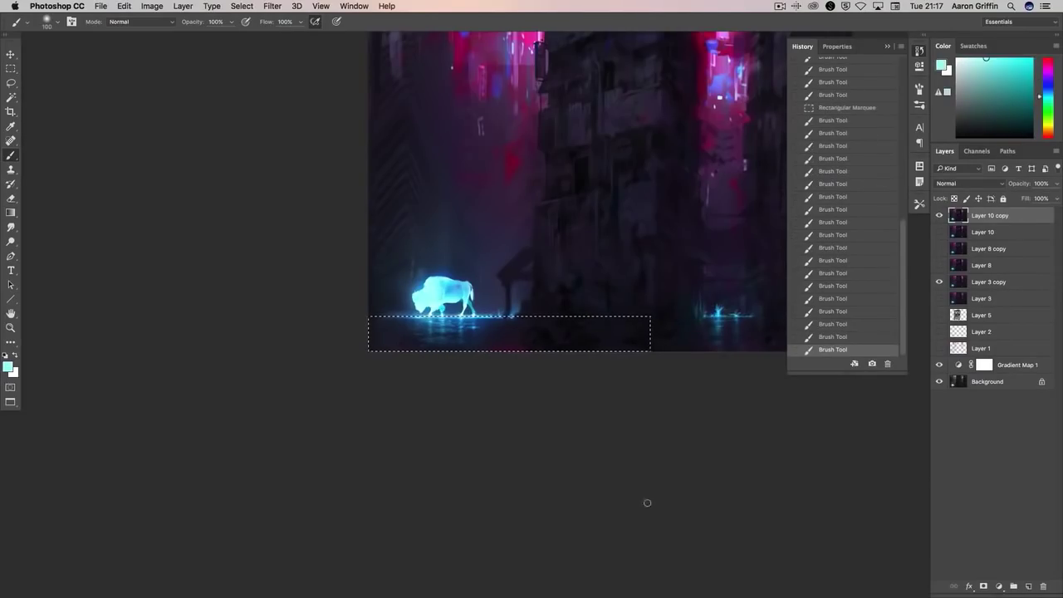
key("super+d")
key("super+equal")
right_click(600, 509)
left_click(579, 531)
- Add a new layer set to Screen blending with a deeper cyan colour
left_click(1036, 562)
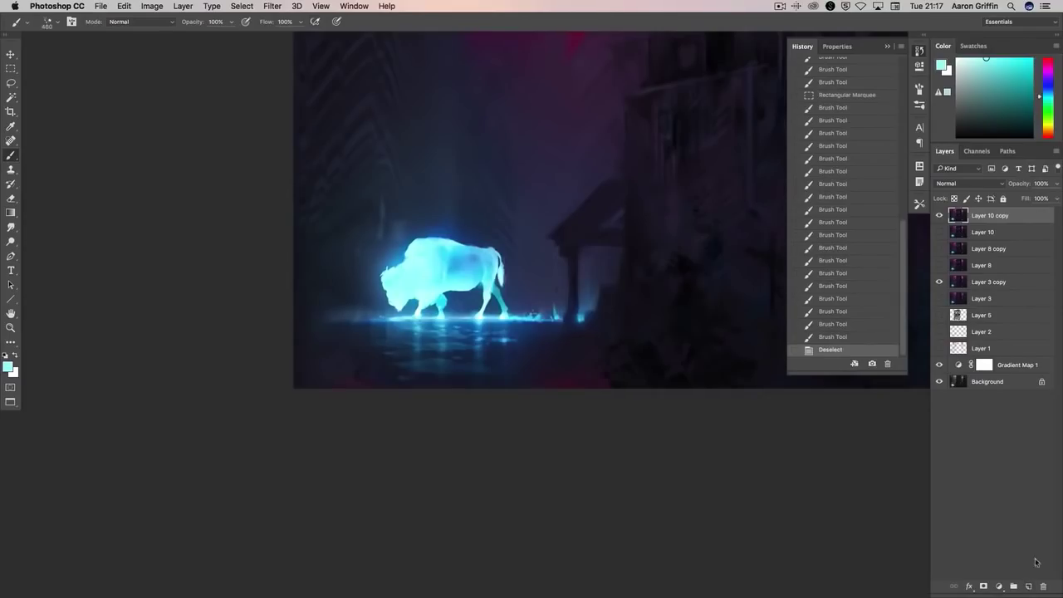
left_click(1029, 587)
left_click(494, 296, "alt")
left_click(969, 183)
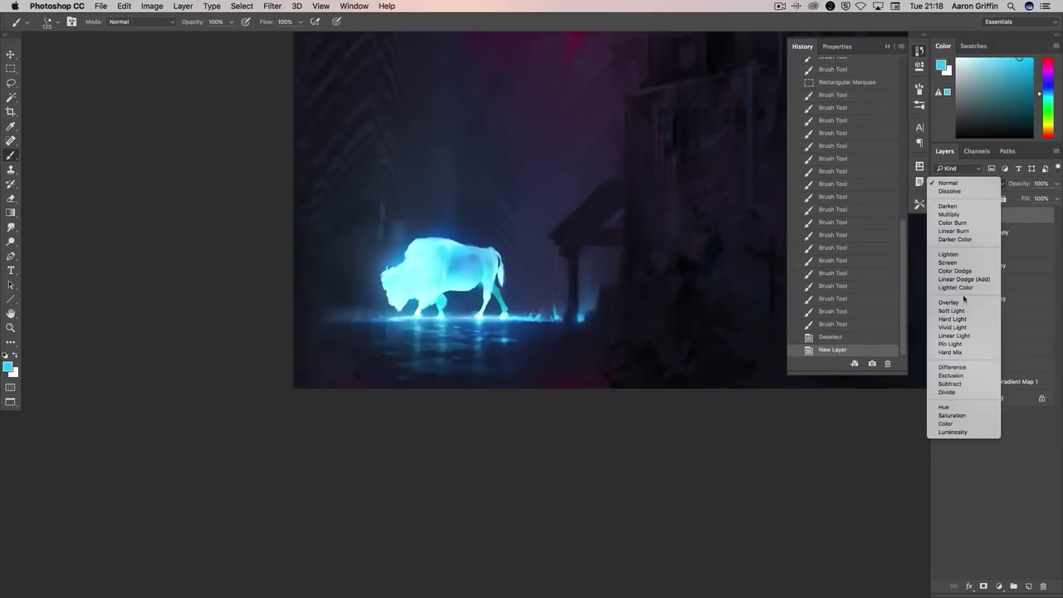
left_click(951, 262)
scroll(494, 287, "down", 1)
- Dab cyan glow on the bison's head, eye and legs
left_click(480, 304)
key("bracketleft")
left_click(419, 275)
left_click(415, 273)
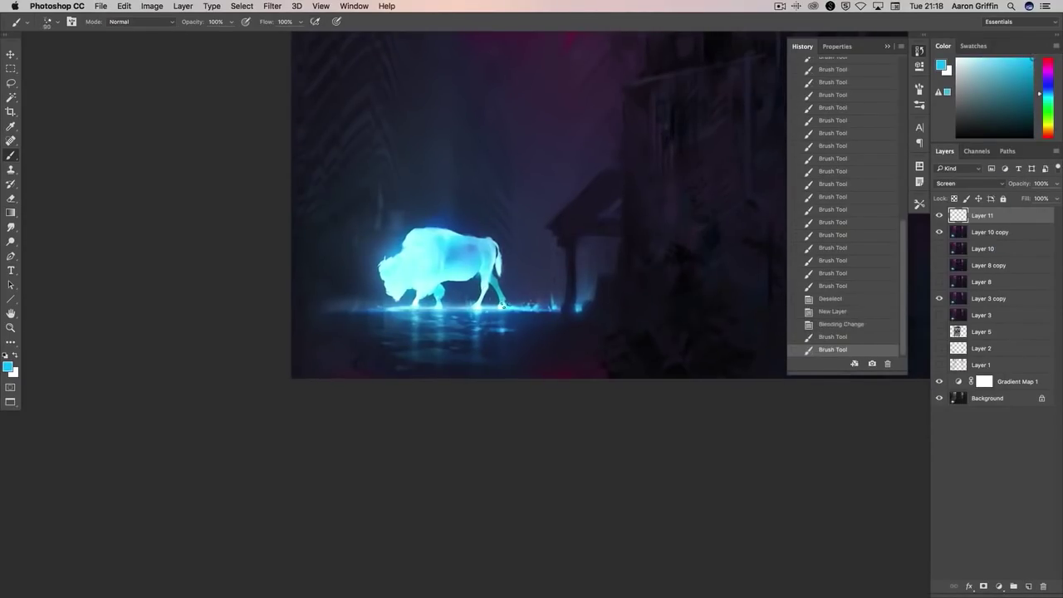
left_click(422, 277)
left_click(417, 275)
left_click(411, 305)
left_click(490, 309)
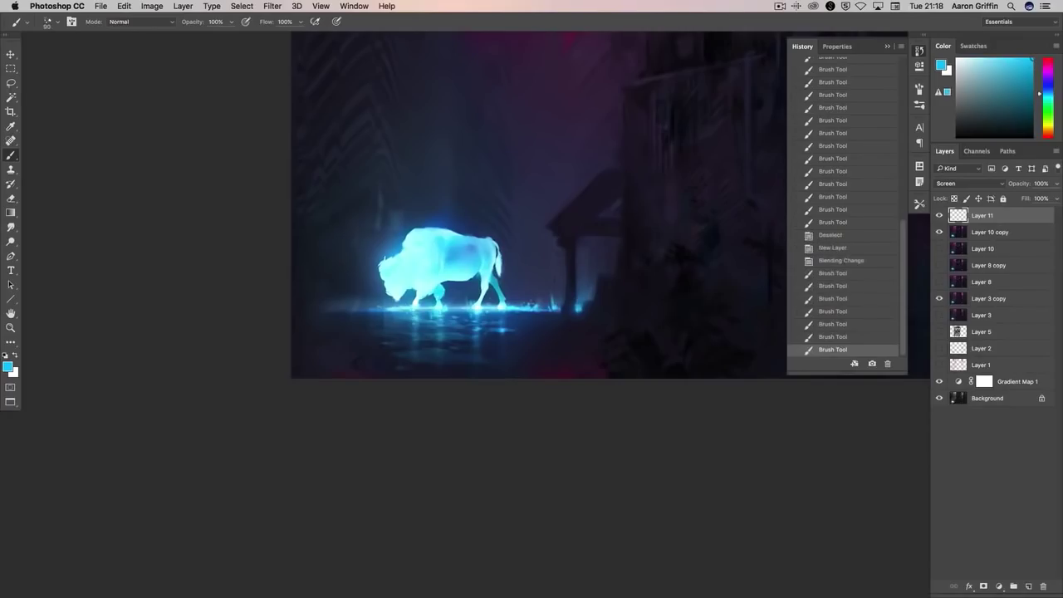
- Switch the colour to black and merge the glow layer down
right_click(491, 309)
key("Escape")
scroll(589, 320, "right", 5)
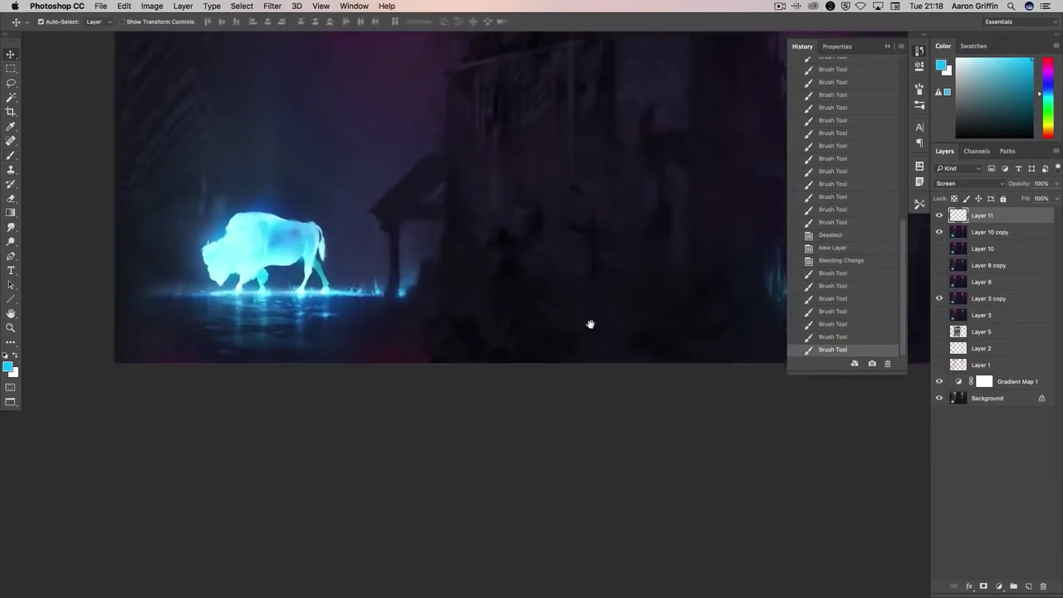
scroll(672, 325, "left", 6)
key("d")
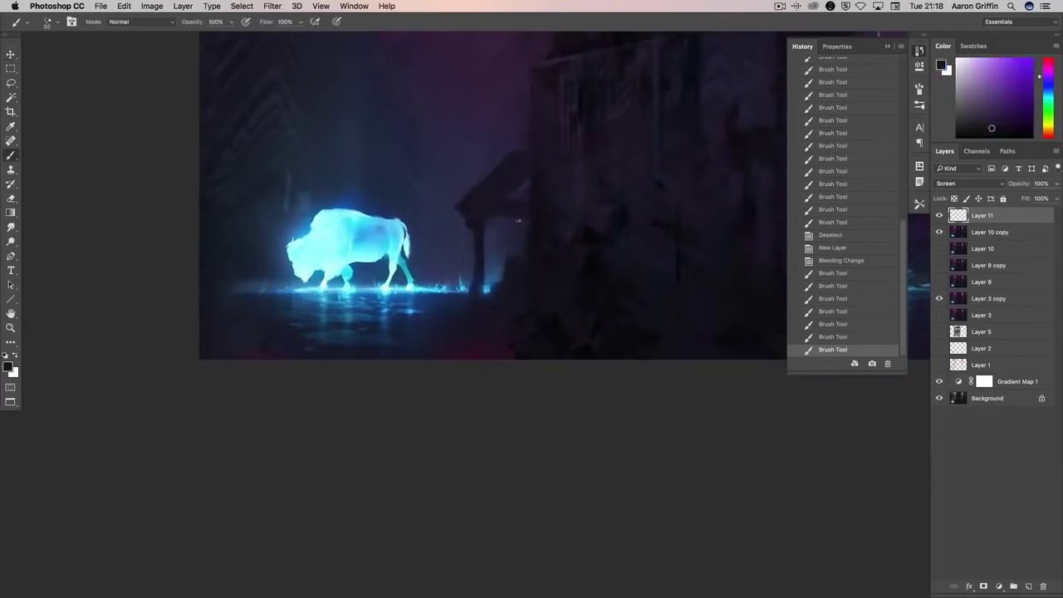
right_click(1009, 218)
left_click(901, 437)
- Choose a different brush and darken the area around the doorway with black strokes
right_click(515, 213)
left_click(604, 478)
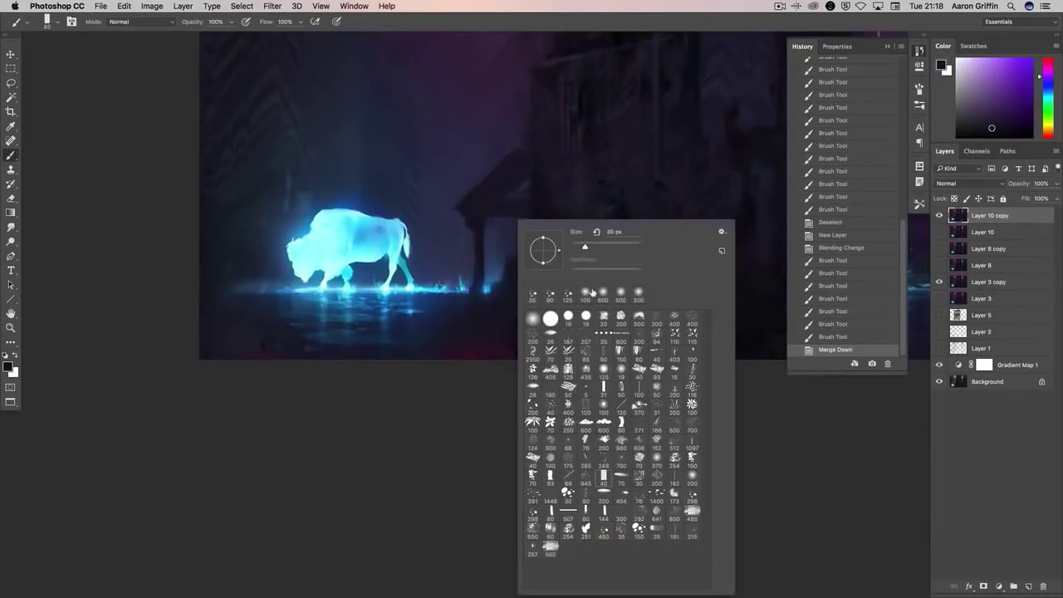
left_click(517, 248)
left_click(517, 248)
left_click(524, 238)
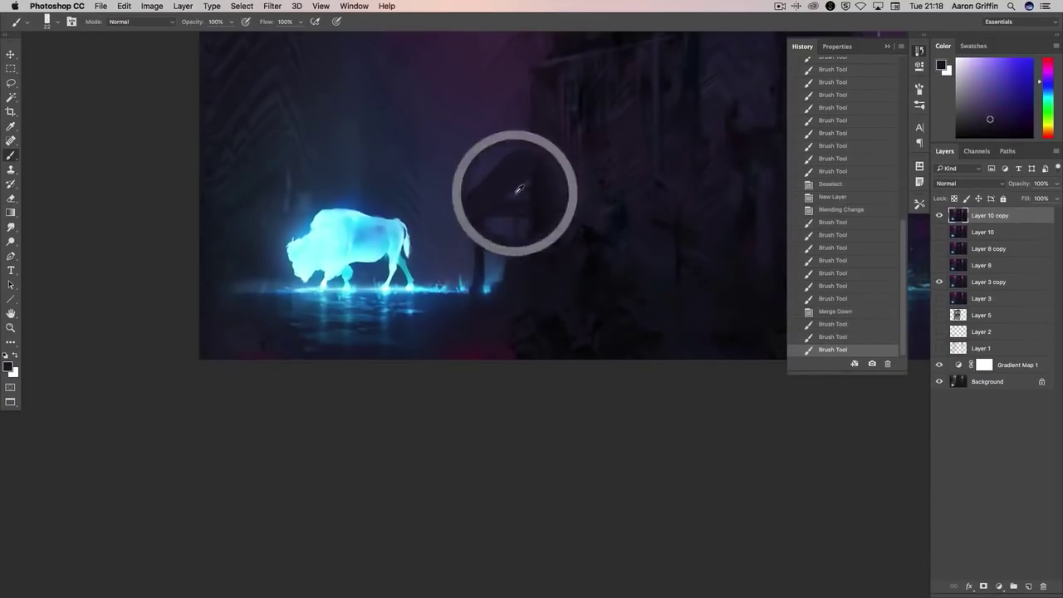
key("super+z")
left_click(505, 240)
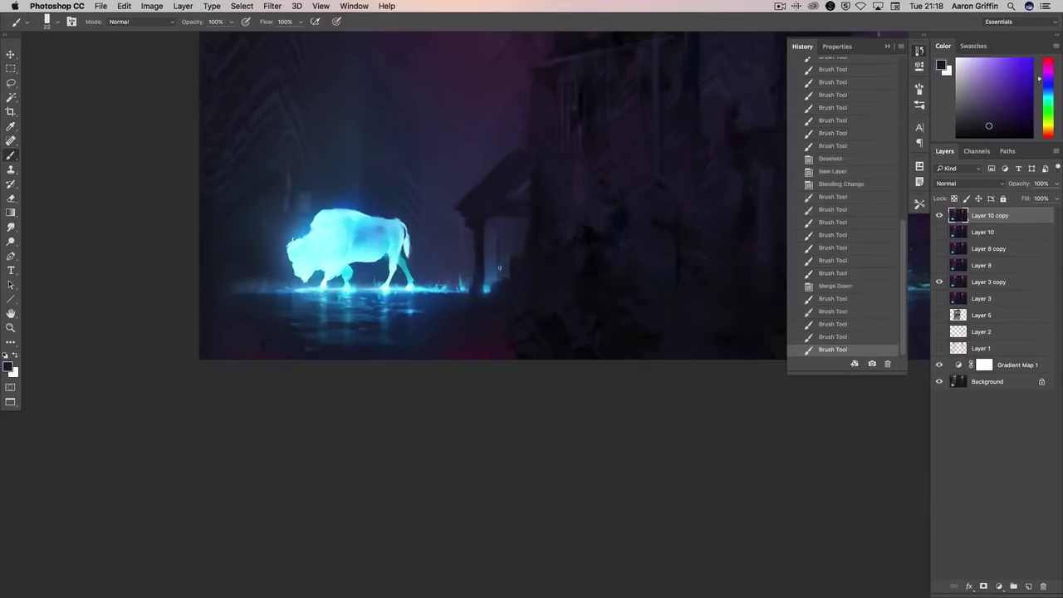
left_click(501, 226)
left_click(500, 224)
left_click(501, 224)
left_click(501, 224)
left_click(502, 228)
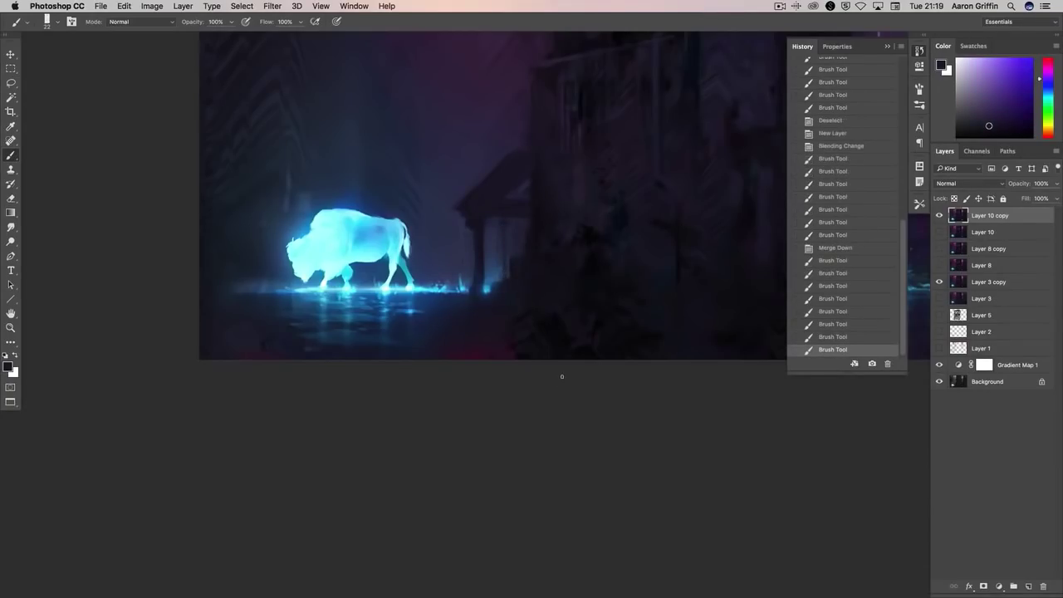
- Paint a small light-blue plant sprig beside the doorway
left_click(508, 286, "alt")
left_click_drag(507, 281, 493, 226)
scroll(509, 271, "up", 2)
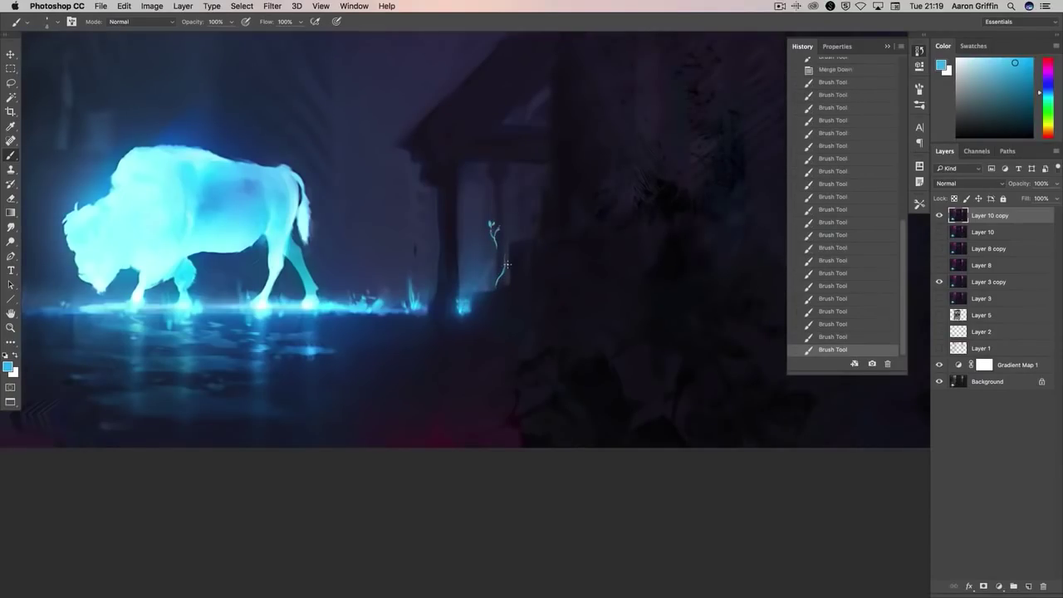
- Revert the painting to an earlier history state
left_click(863, 123)
scroll(902, 256, "up", 6)
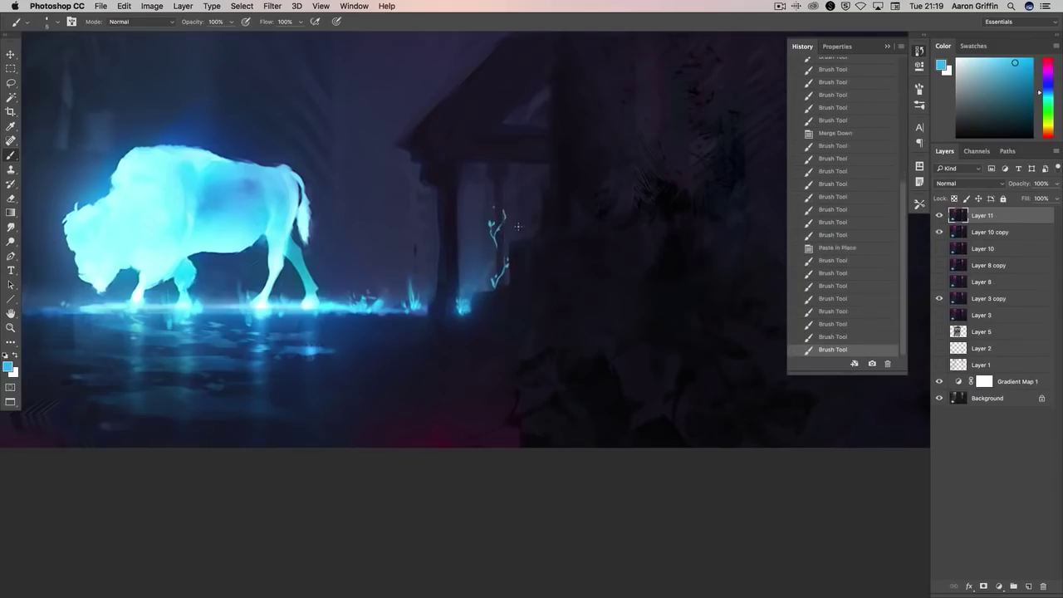
right_click(492, 226)
key("Return")
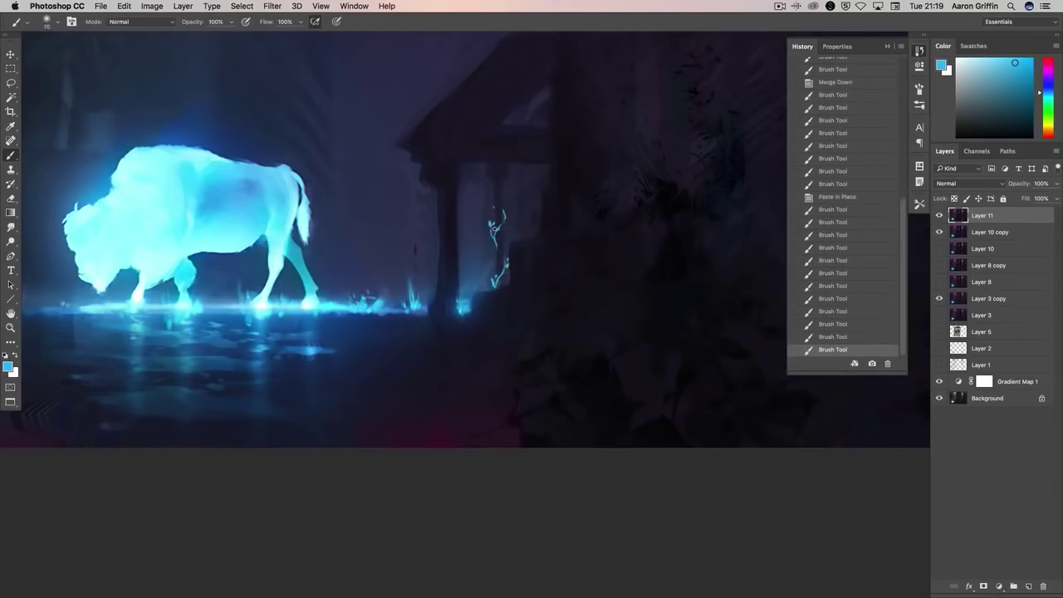
- Brighten the glowing plant by the doorway with Dodge and repaint its branches with a soft brush
key("o")
key("bracketleft")
key("bracketleft")
key("bracketleft")
mouse_move(499, 280)
left_mouse_down()
mouse_move(499, 212)
mouse_move(498, 240)
left_mouse_up()
key("b")
right_click(496, 332)
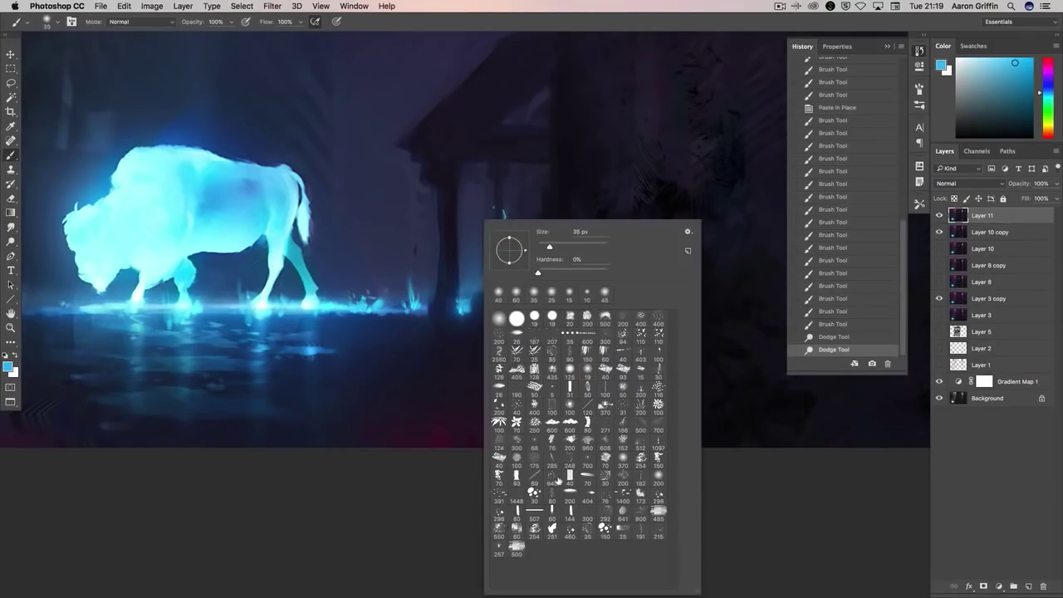
double_click(588, 478)
mouse_move(498, 249)
left_mouse_down()
mouse_move(492, 291)
mouse_move(494, 256)
left_mouse_up()
- Dab cyan leaves, a thin arc and small dots around the glowing plant
key("ctrl+plus")
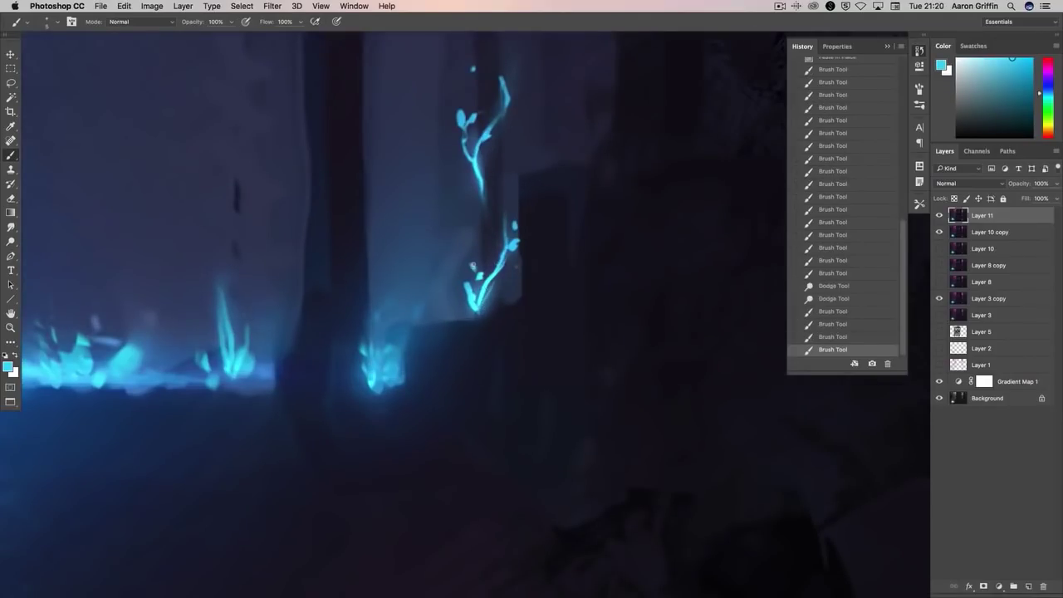
left_click(475, 256)
left_click(474, 265)
left_click(480, 274)
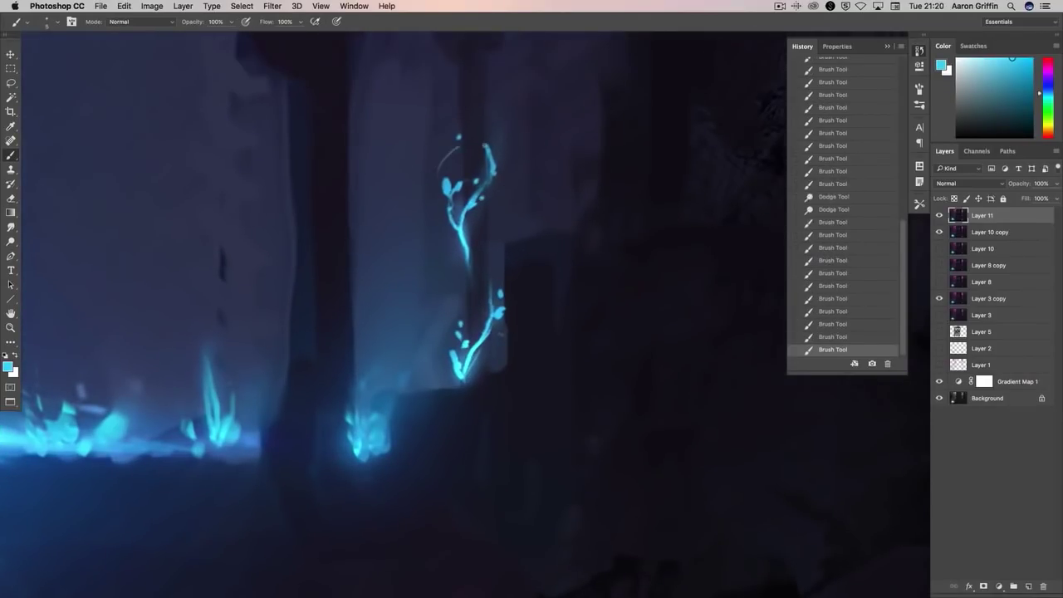
left_click_drag(441, 174, 459, 148)
scroll(426, 237, "up", 3)
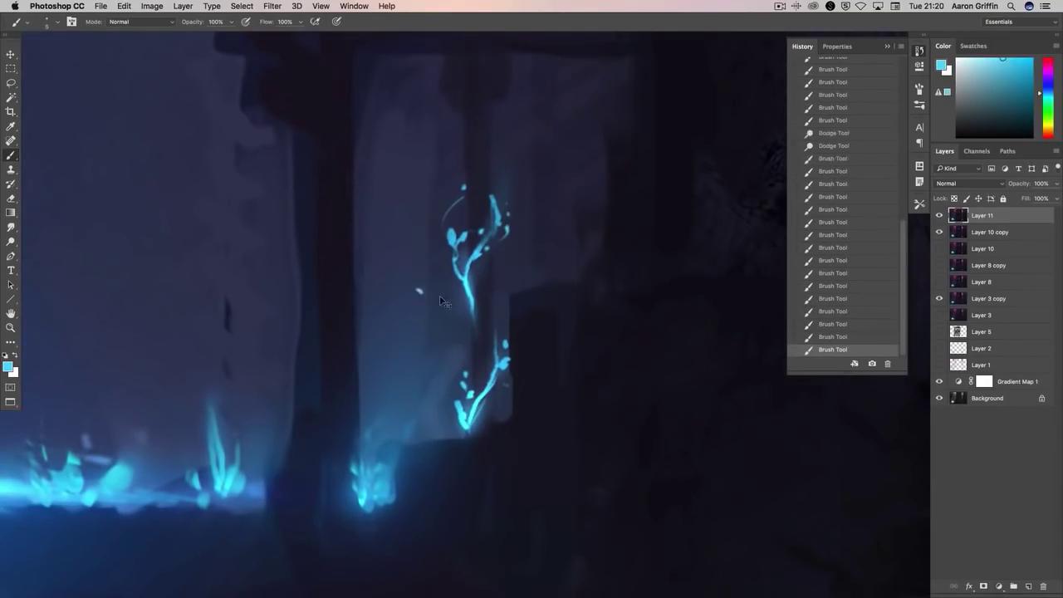
left_click(444, 303)
left_click(499, 310)
scroll(498, 310, "down", 3)
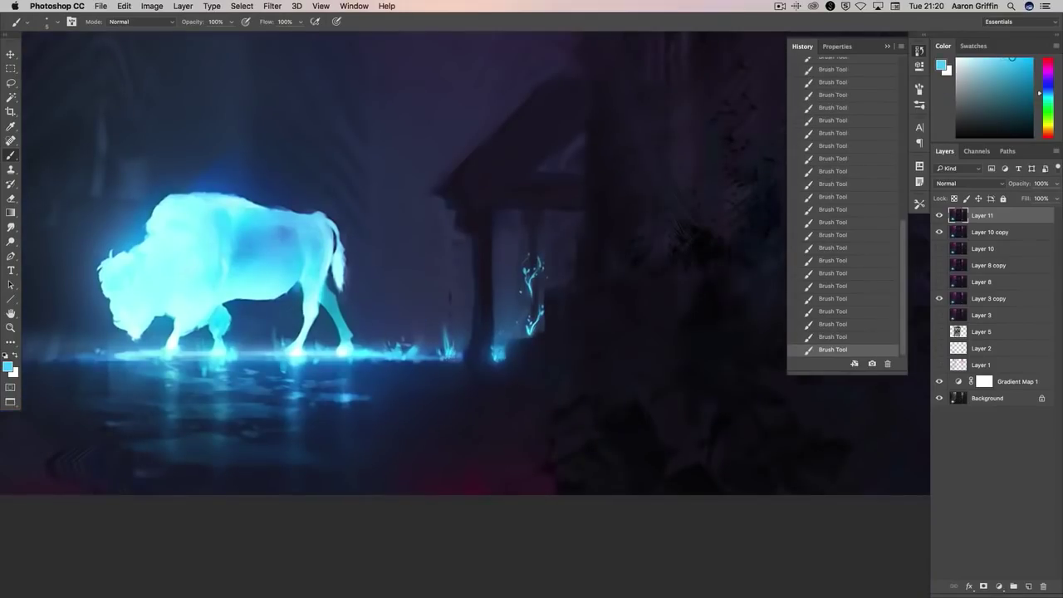
scroll(607, 361, "down", 3)
scroll(577, 316, "up", 3)
- Set up a 40 px brush and sample dark navy from the background
right_click(579, 319)
left_click(562, 311, "alt")
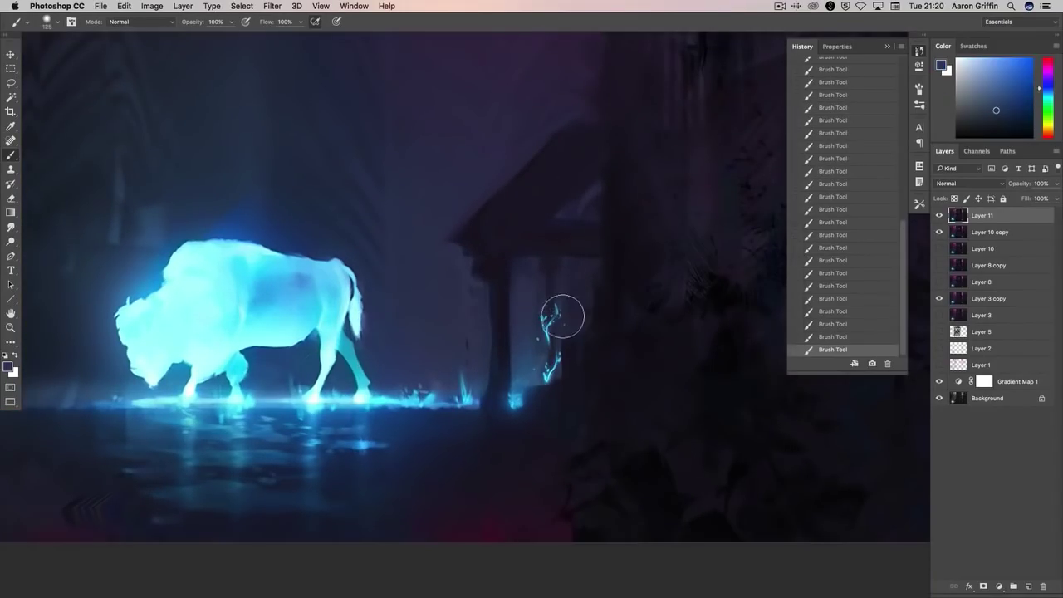
right_click(572, 293)
left_click(548, 315, "alt")
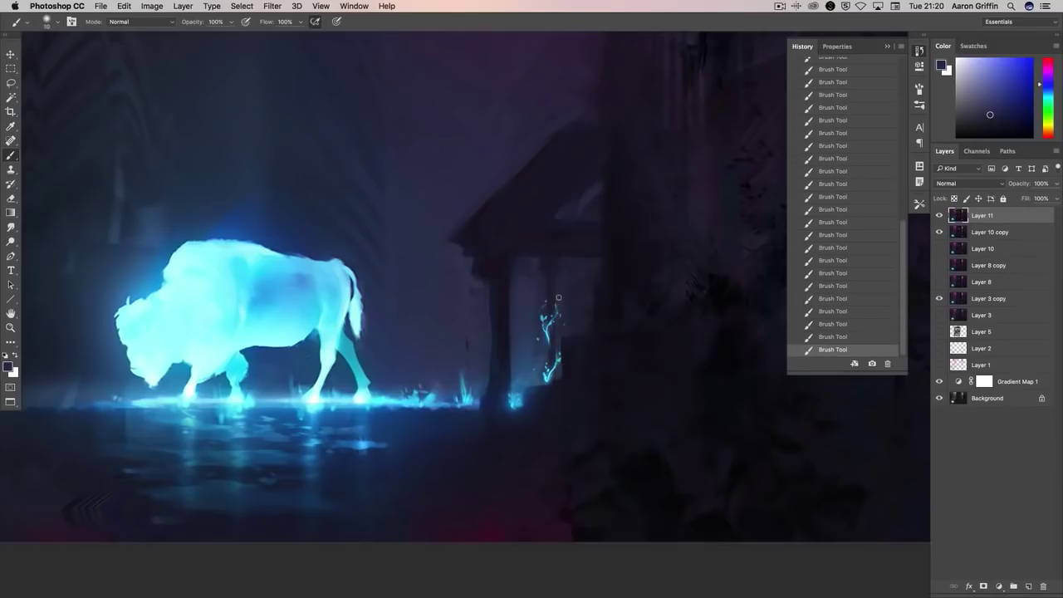
scroll(548, 316, "up", 1)
right_click(653, 292)
double_click(664, 316)
key("bracketleft")
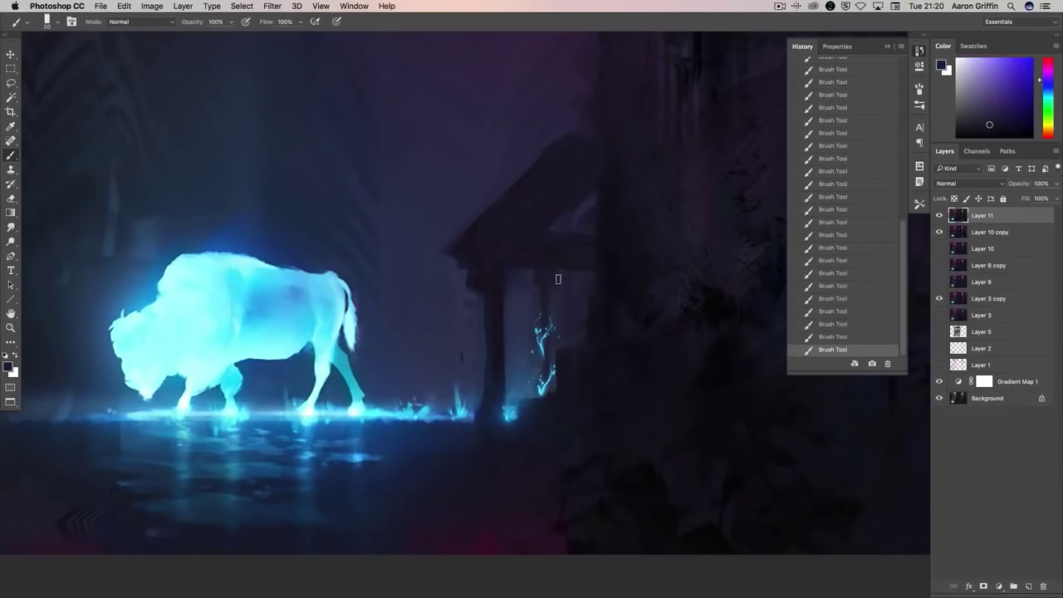
left_click(545, 332, "alt")
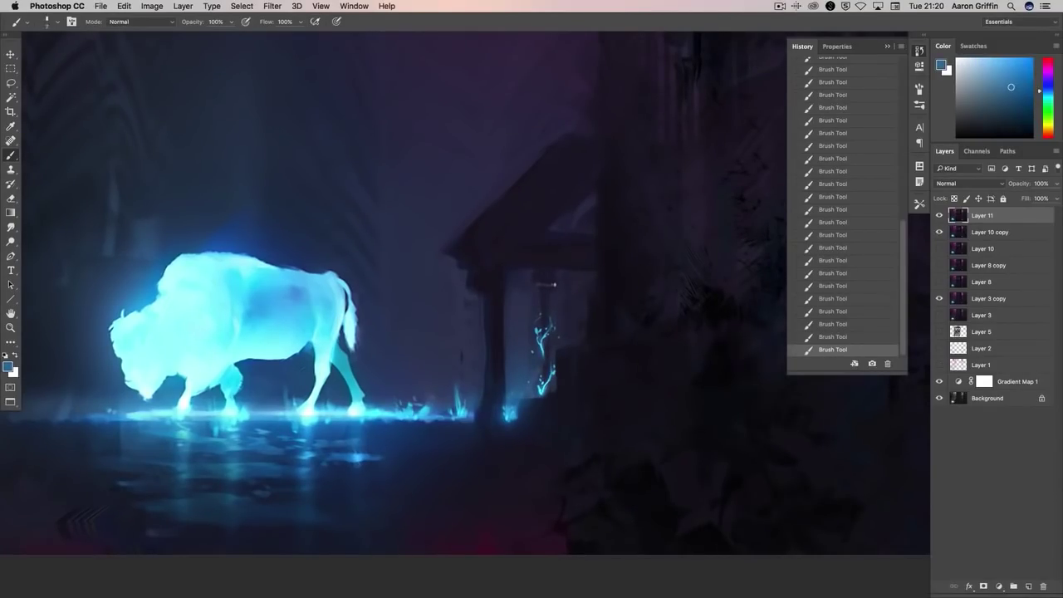
left_click(541, 279, "alt")
- Sample purple and dark tones from the wall and building, adjusting brush size
scroll(541, 279, "down", 2)
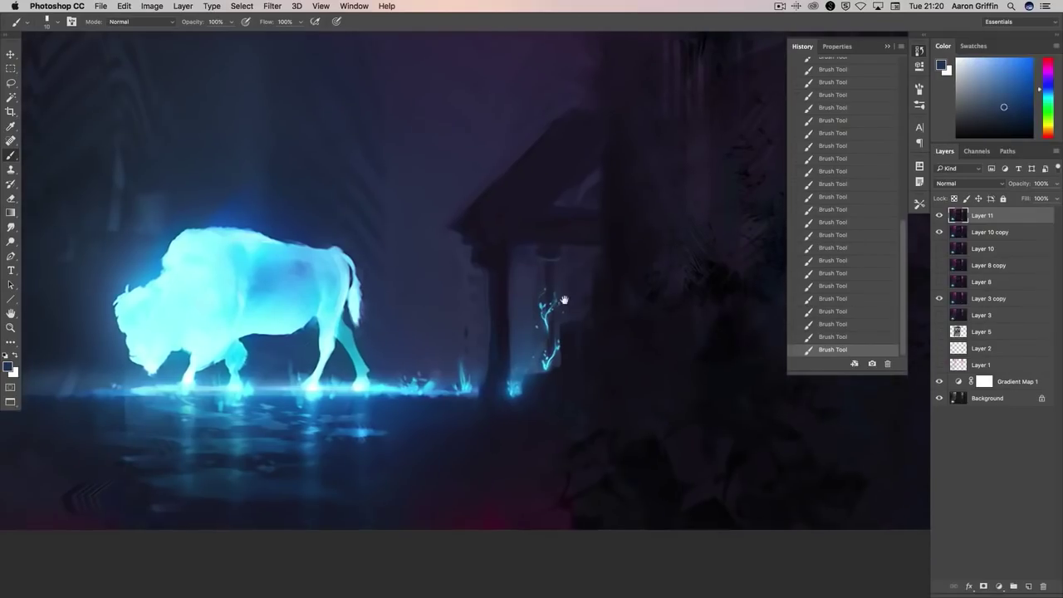
scroll(465, 355, "right", 2)
left_click(465, 354, "alt")
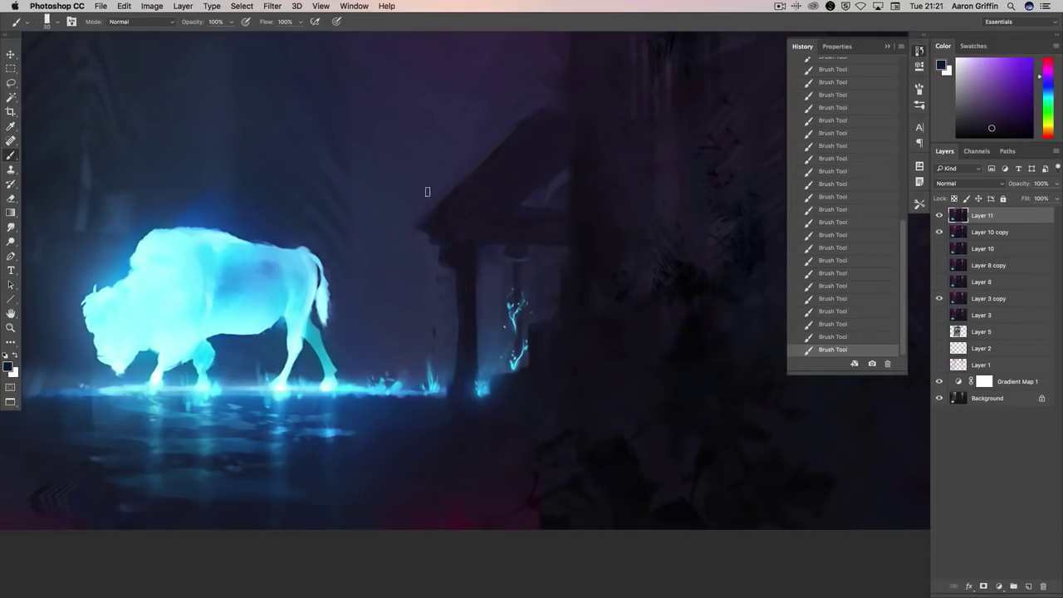
left_click(427, 233, "alt")
scroll(498, 229, "up", 2)
scroll(498, 229, "right", 2)
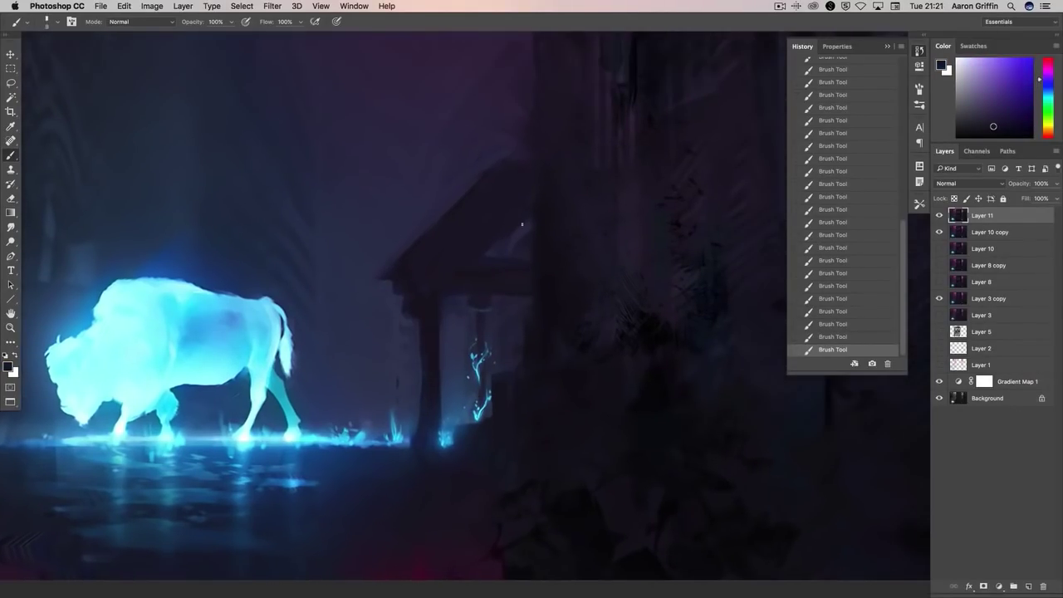
left_click(472, 213, "alt")
left_click(490, 233, "alt")
key("bracketright")
left_click(548, 154, "alt")
scroll(543, 257, "left", 3)
left_click(632, 259, "alt")
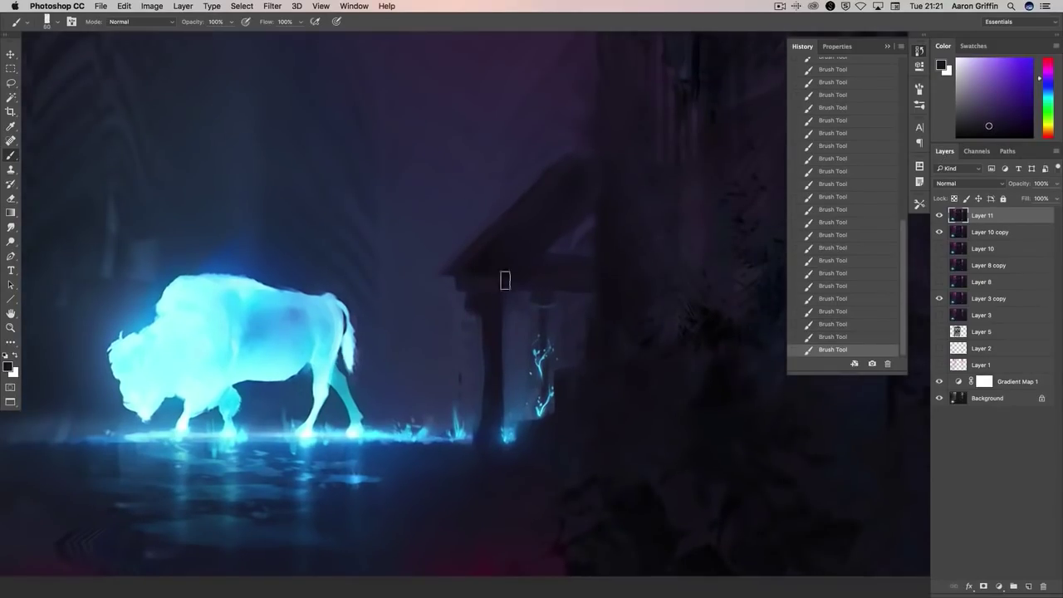
key("bracketleft")
key("bracketleft")
key("bracketleft")
- Paint darker blue and purple strokes on the dark building, undoing unwanted strokes
scroll(633, 249, "down", 3)
scroll(581, 315, "up", 2)
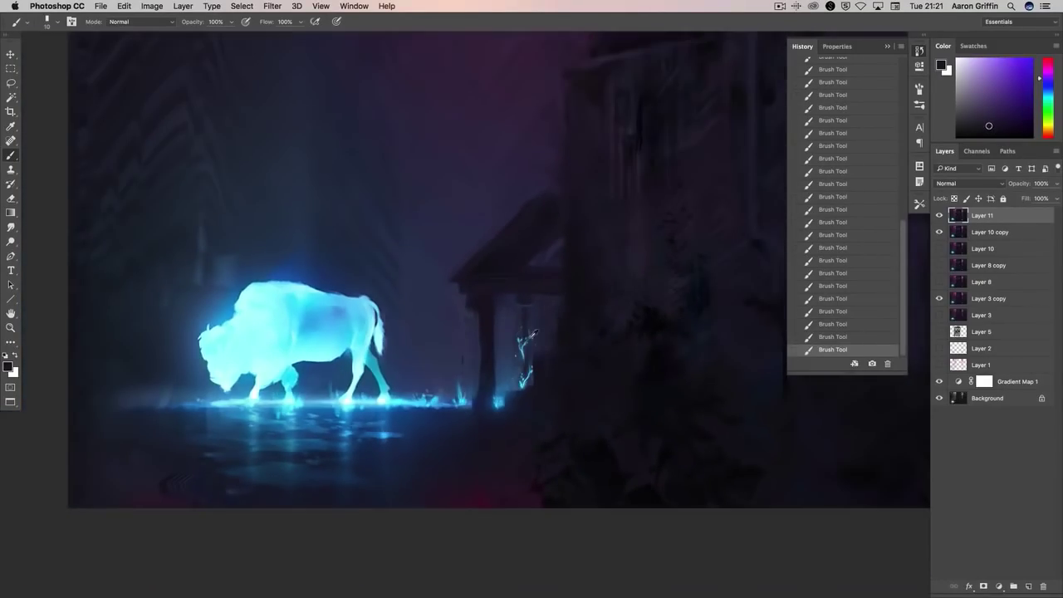
left_click(503, 383, "alt")
left_click(523, 256, "alt")
left_click(544, 232, "alt")
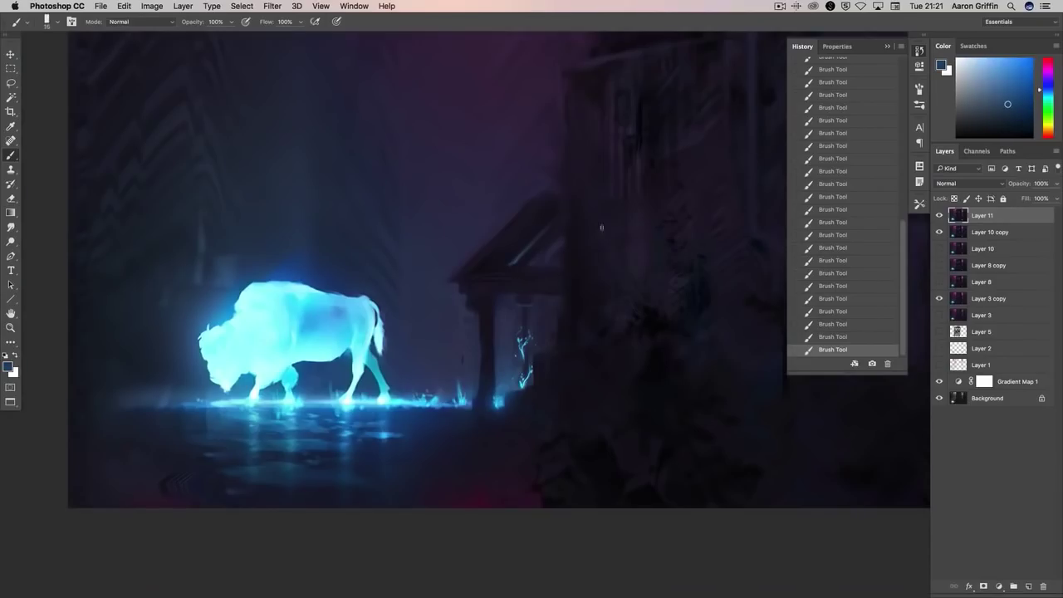
left_click(513, 256, "alt")
left_click(558, 218, "alt")
left_click(506, 263, "alt")
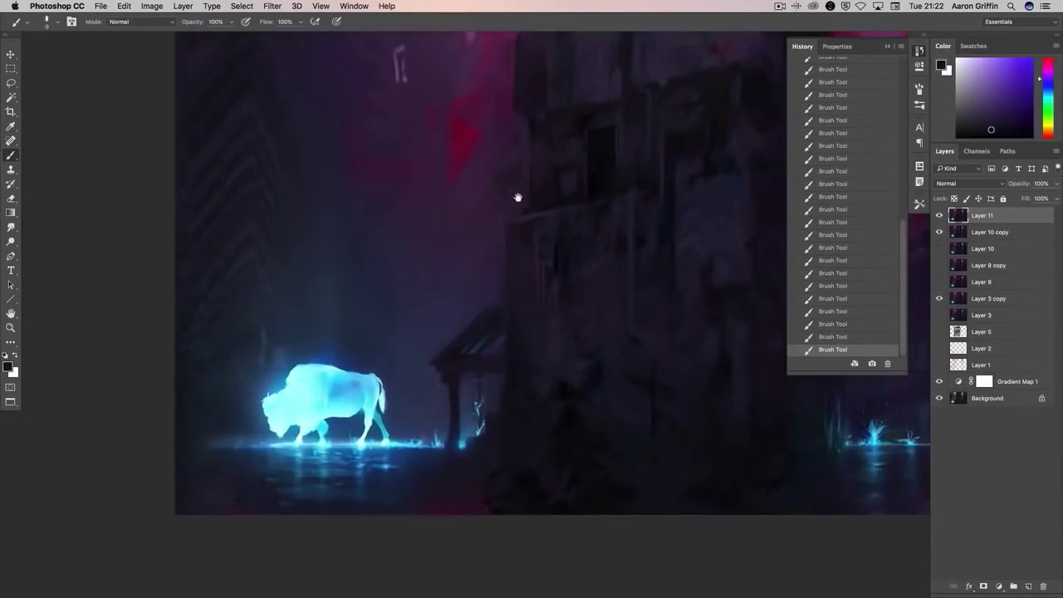
left_click(509, 287, "alt")
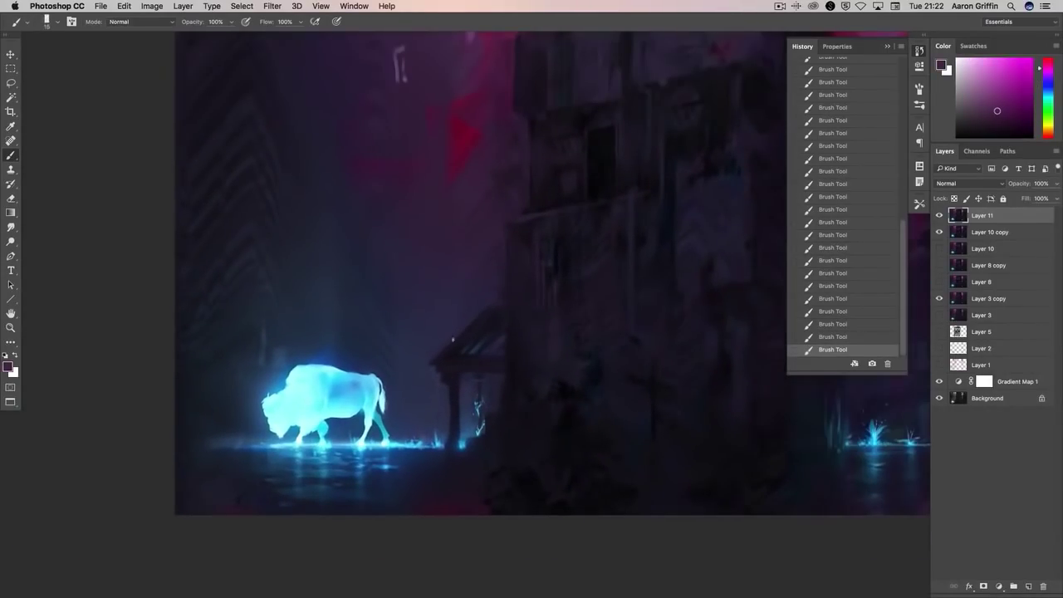
key("super+alt+z")
key("super+alt+z")
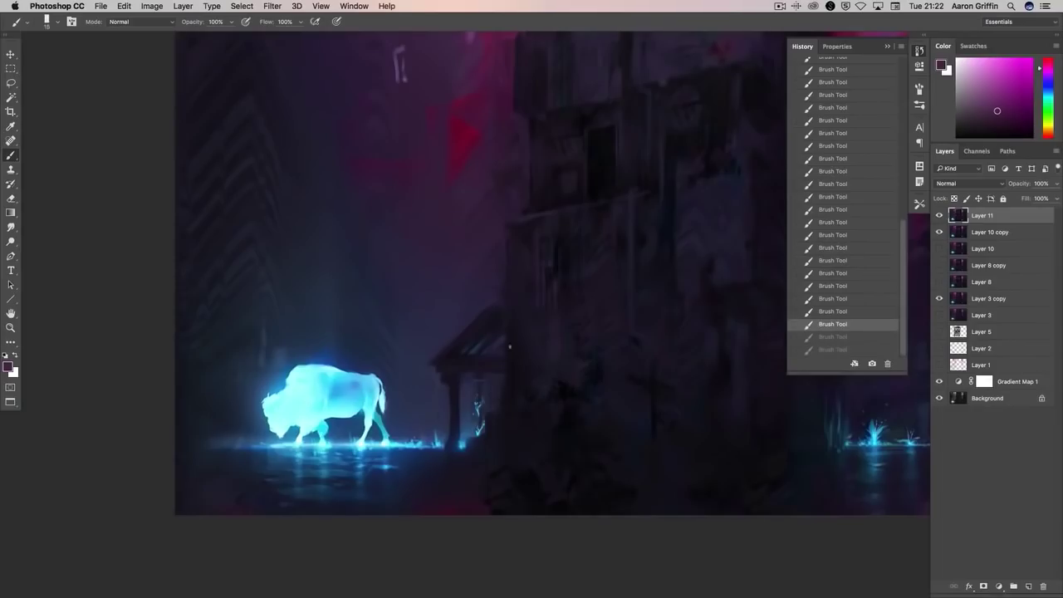
- Paint dark blue-grey and purple strokes over the porch roof
scroll(509, 348, "up", 1)
left_click(456, 354, "alt")
left_click(466, 350, "alt")
left_click(453, 355)
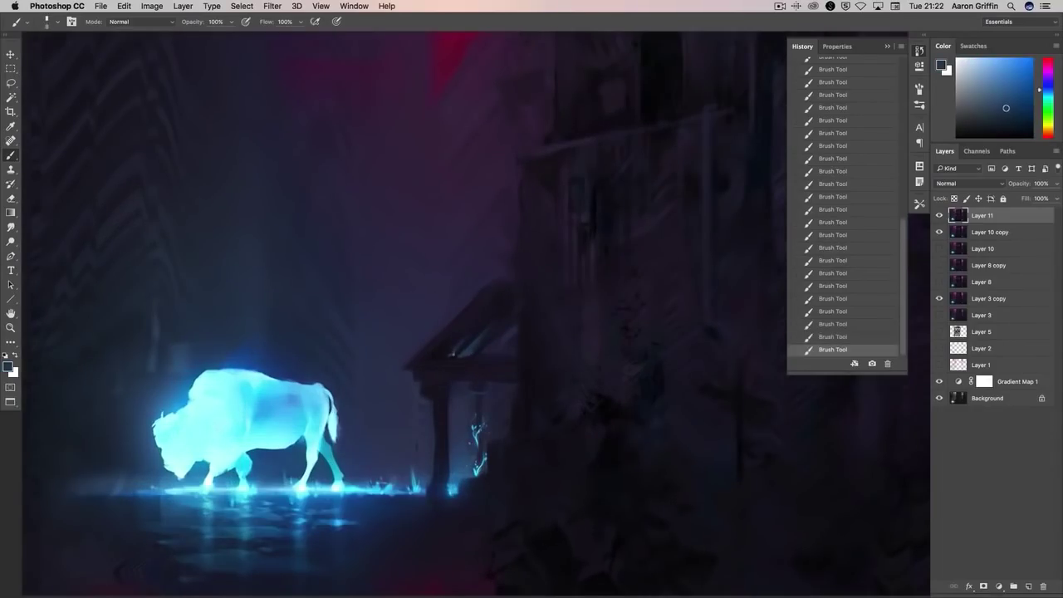
left_click(486, 330, "alt")
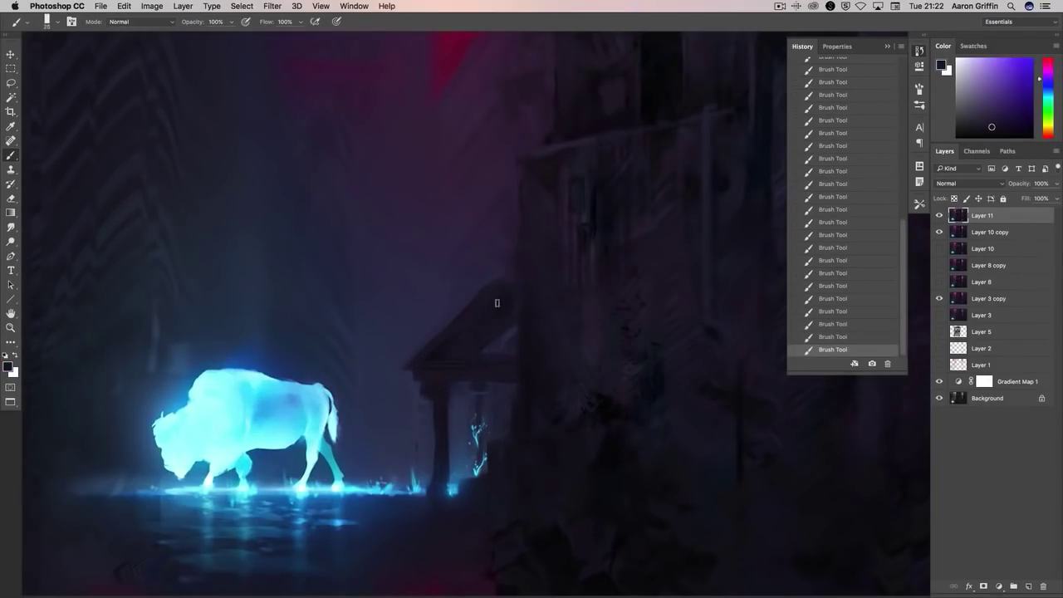
left_click(476, 344, "alt")
left_click(496, 281, "alt")
left_click_drag(538, 268, 452, 359)
left_click(451, 359, "alt")
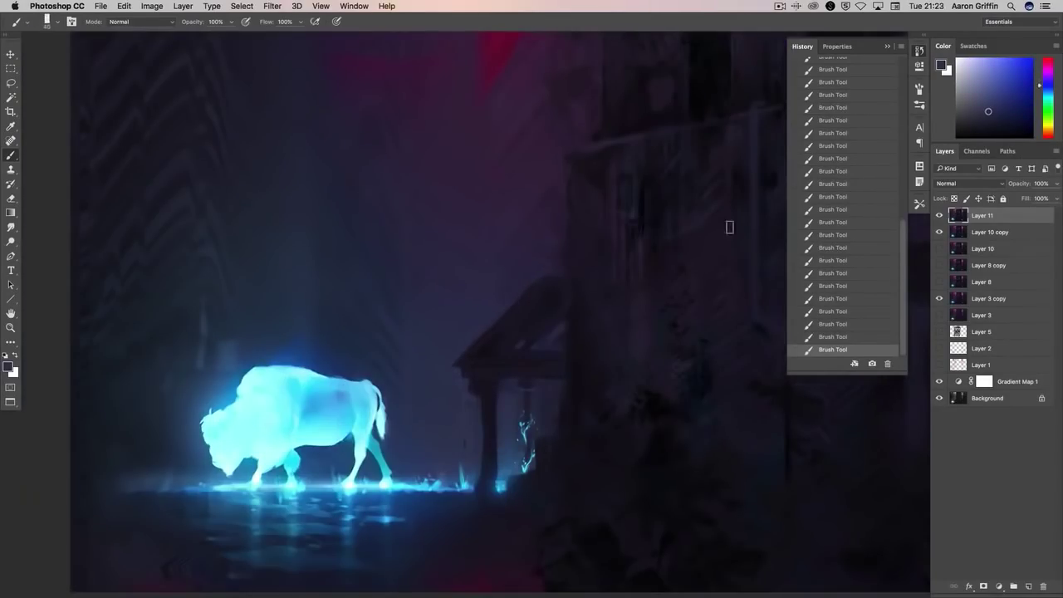
- Sample purple and porch-post colours and switch to a scattered-shape brush tip
left_click(486, 324, "alt")
left_click(480, 335, "alt")
left_click(497, 390, "alt")
right_click(507, 380)
double_click(508, 380)
scroll(636, 427, "right", 3)
right_click(474, 446)
double_click(483, 437)
left_click(483, 437, "alt")
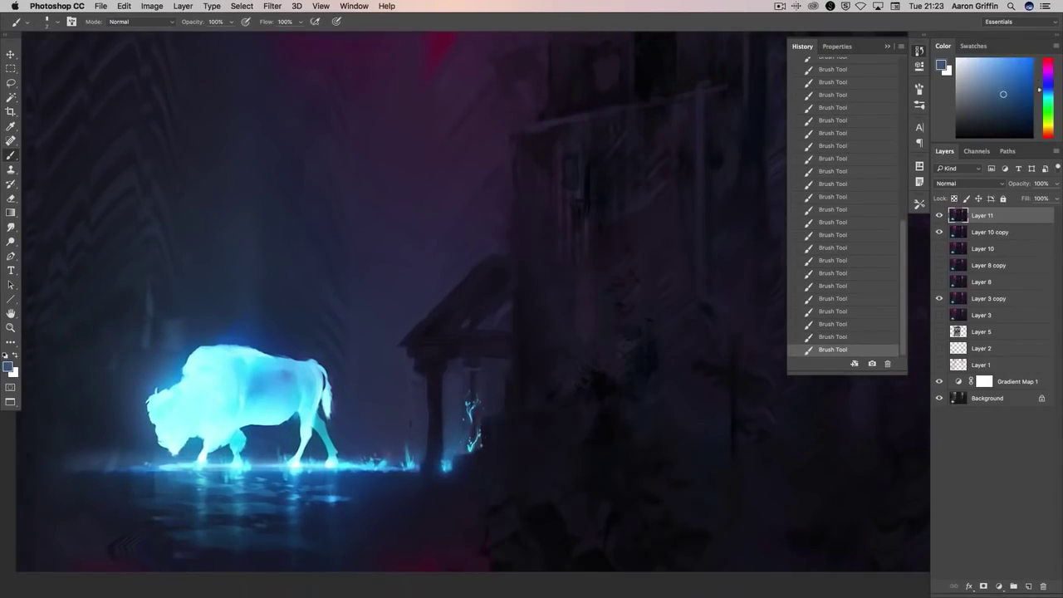
- Add navy, purple and blue-violet touches at 100% opacity with a smaller brush tip
left_click(501, 382, "alt")
key("0")
left_click(541, 288, "alt")
right_click(541, 288)
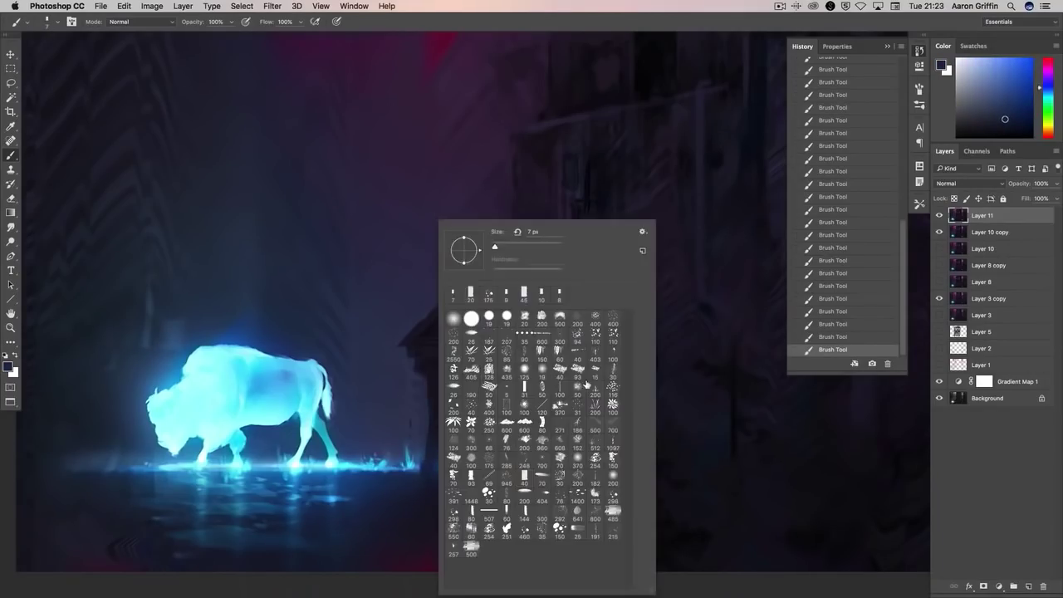
double_click(578, 355)
left_click(476, 330, "alt")
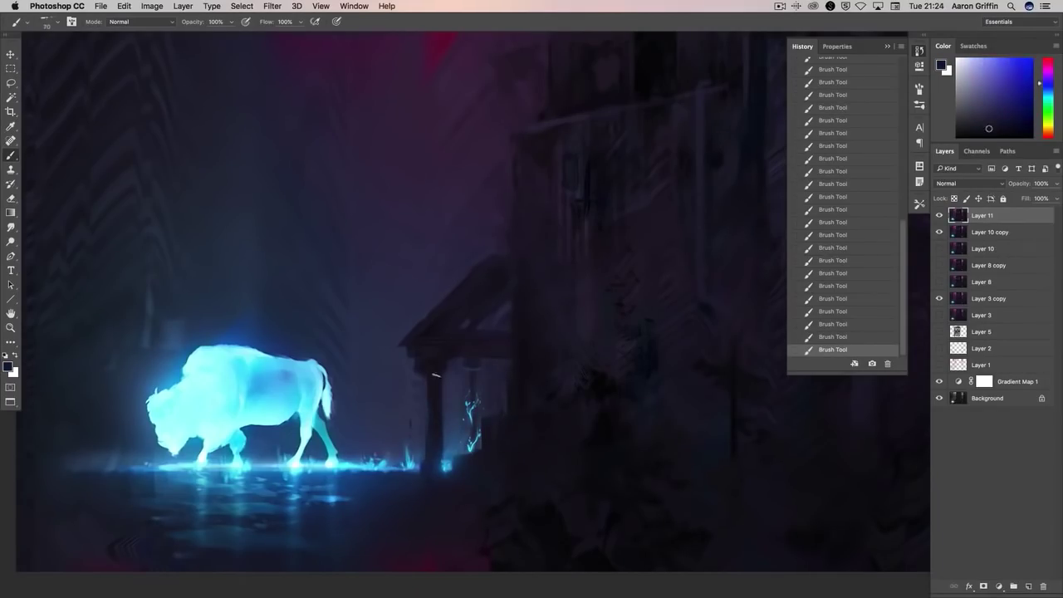
left_click(437, 375, "alt")
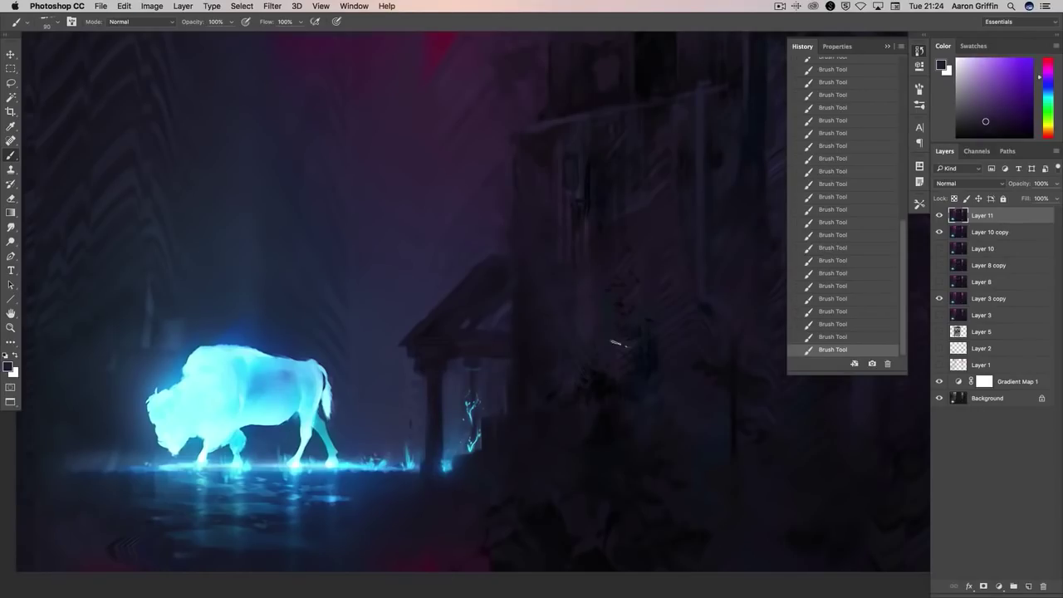
left_click(439, 299, "alt")
key("0")
- Choose a size 125 brush and sample darker colours from the building
left_click(619, 342, "alt")
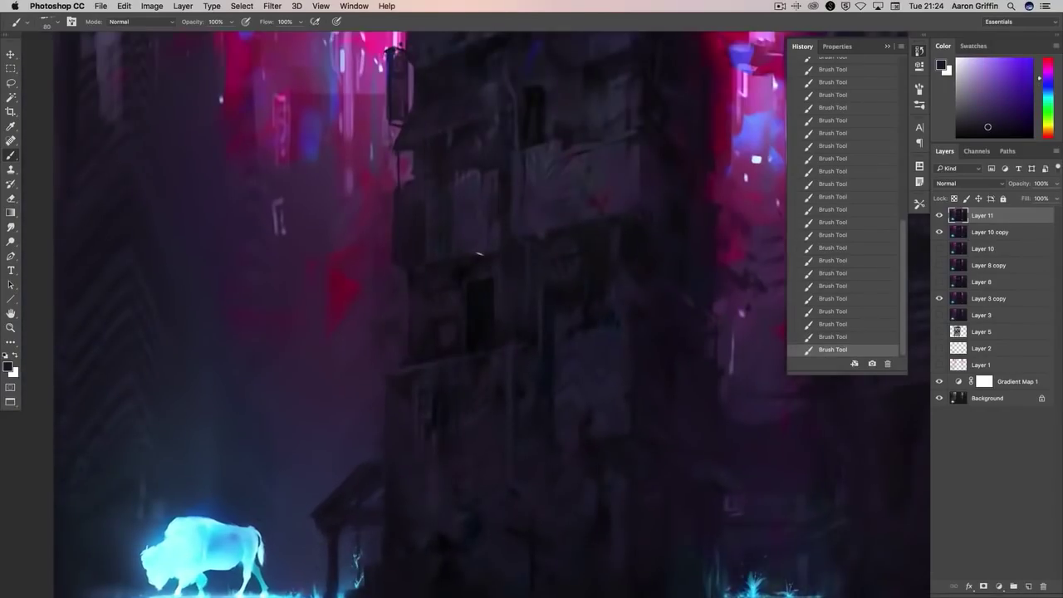
right_click(442, 225)
double_click(467, 306)
left_click(442, 240, "alt")
left_click(417, 246, "alt")
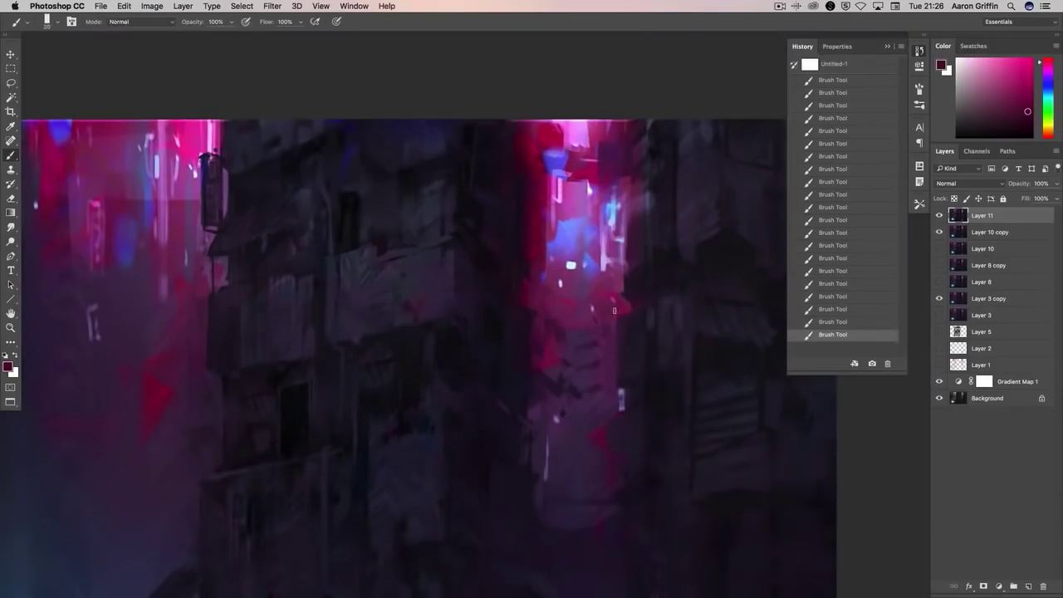
- Paint short lavender strokes in the alley with a size 10 brush
mouse_move(615, 310)
left_mouse_down()
mouse_move(524, 356)
mouse_move(513, 274)
mouse_move(523, 304)
left_mouse_up()
left_click(522, 287, "alt")
left_click(523, 264, "alt")
key("bracketleft")
left_click(520, 299, "alt")
left_click(516, 300, "alt")
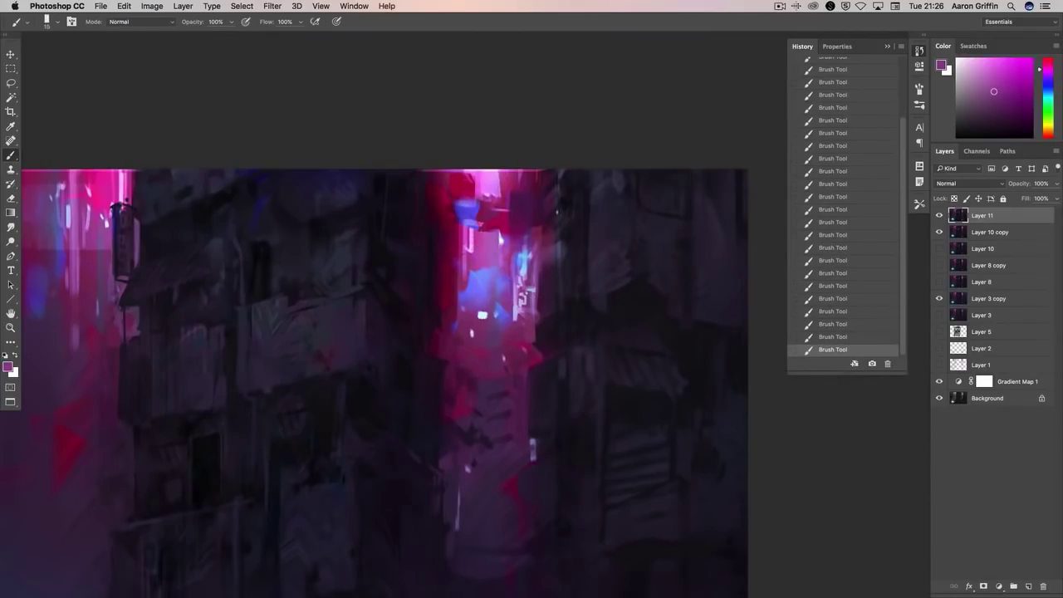
- Paint a thin light-blue neon curve and try brightening it with Dodge
left_click(526, 251, "alt")
left_click_drag(518, 227, 535, 197)
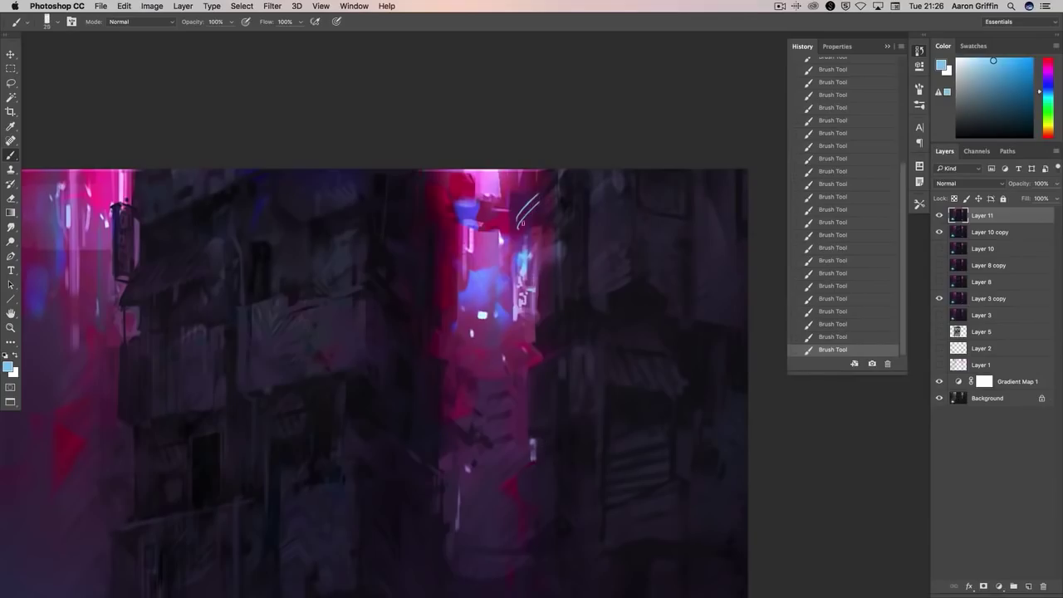
key("super+z")
key("super+z")
key("super+z")
key("super+z")
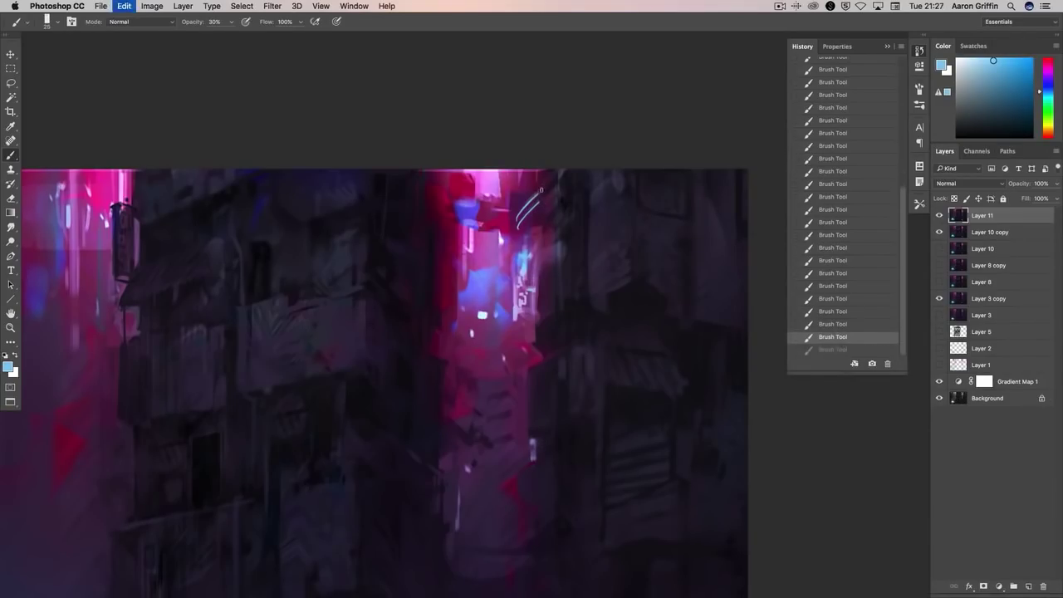
left_click(17, 241)
mouse_move(528, 215)
left_mouse_down()
mouse_move(542, 201)
mouse_move(522, 218)
left_mouse_up()
key("super+z")
key("b")
- Add small pink-purple dabs below the blue light at 100% opacity
scroll(596, 219, "down", 2)
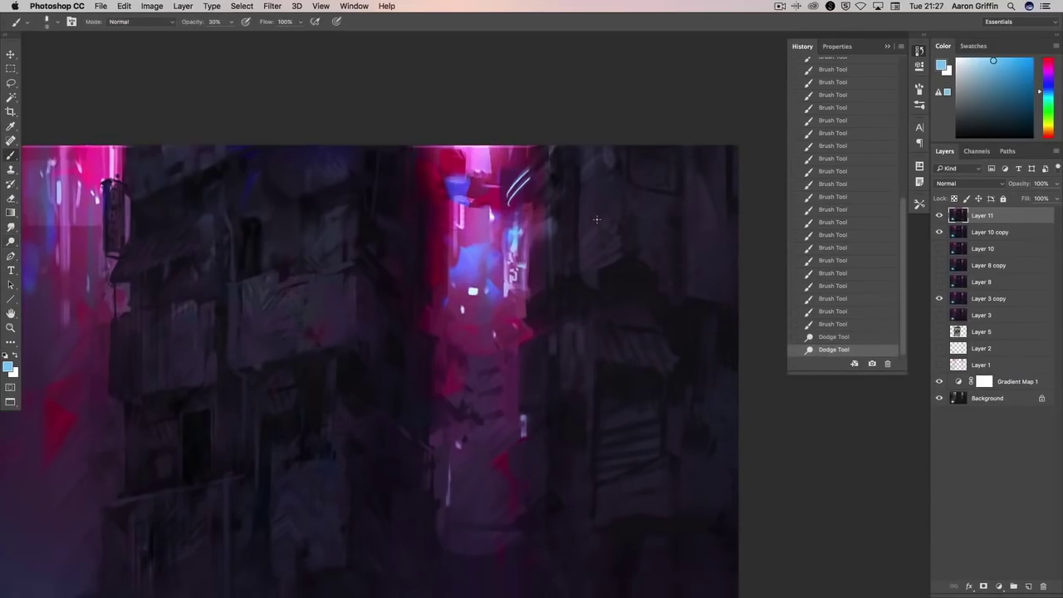
left_click(464, 192, "alt")
key("bracketleft")
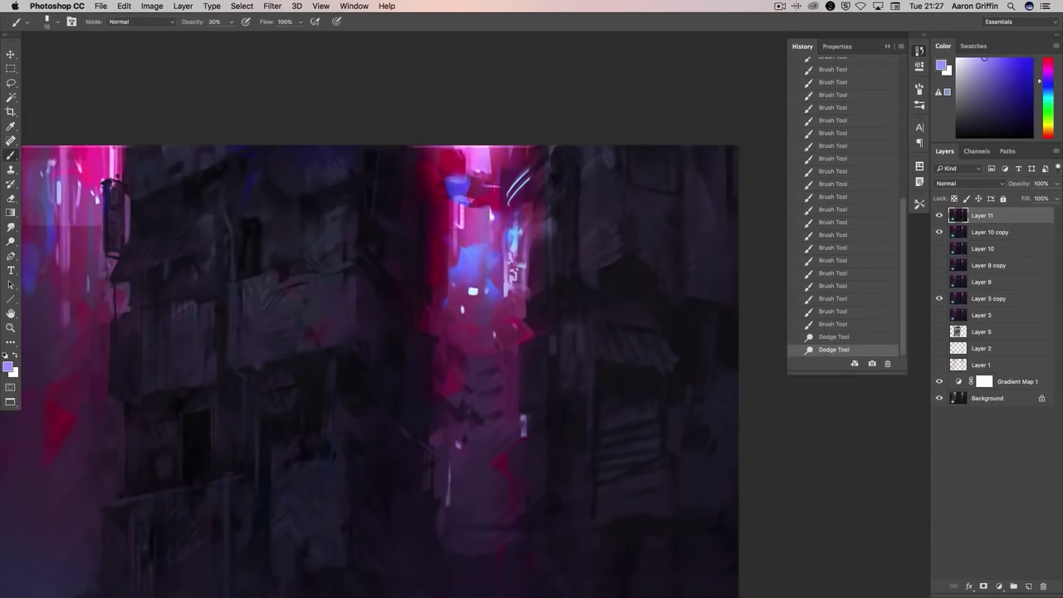
left_click(535, 265)
left_click(535, 265, "alt")
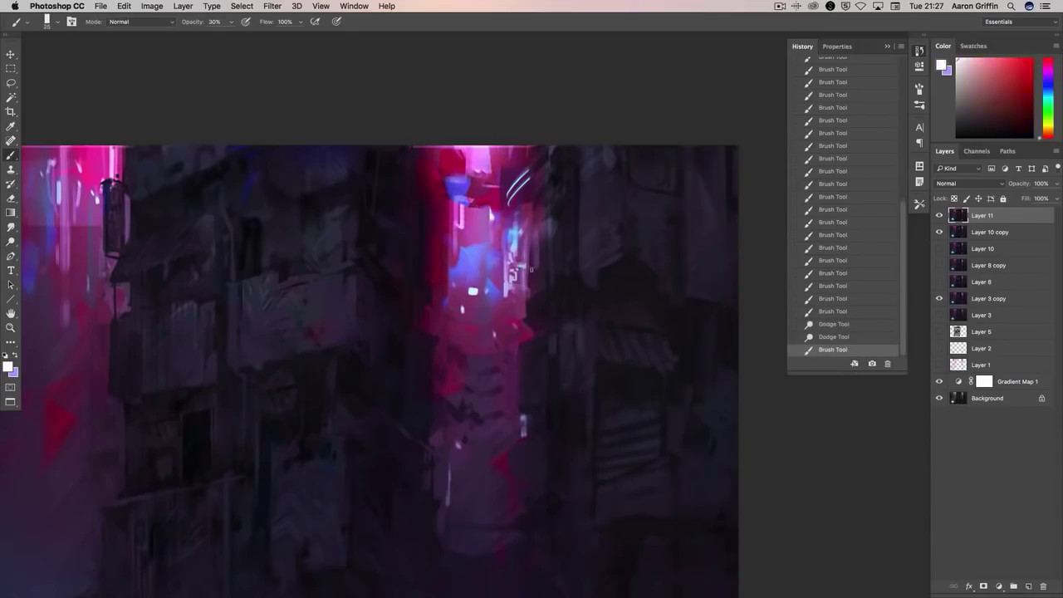
key("0")
left_click(533, 263)
left_click_drag(533, 262, 531, 249)
left_click(530, 262)
left_click(530, 262)
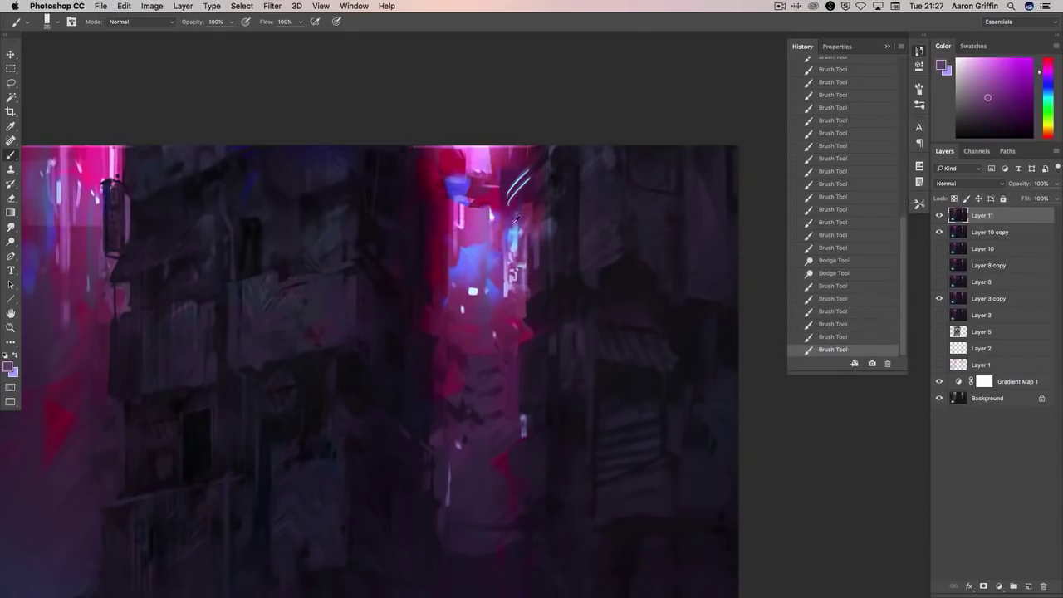
- Paint dark purple and violet strokes on the building with a size 30 brush
left_click(520, 197, "alt")
left_click(419, 208)
key("bracketright")
key("bracketright")
key("bracketright")
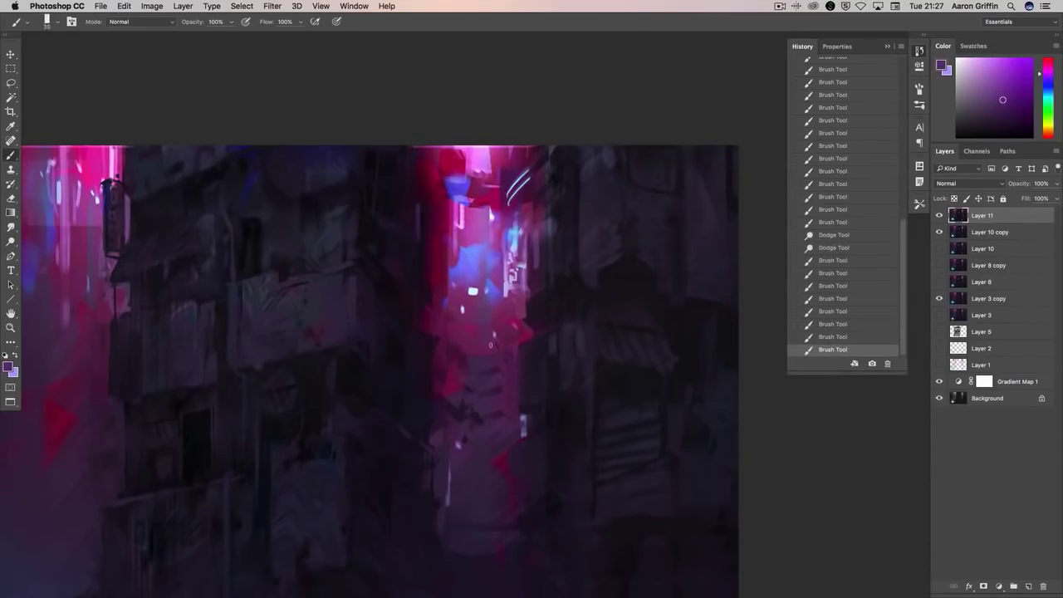
left_click(420, 212, "alt")
left_click(419, 213)
left_click(420, 215, "alt")
left_click(420, 216)
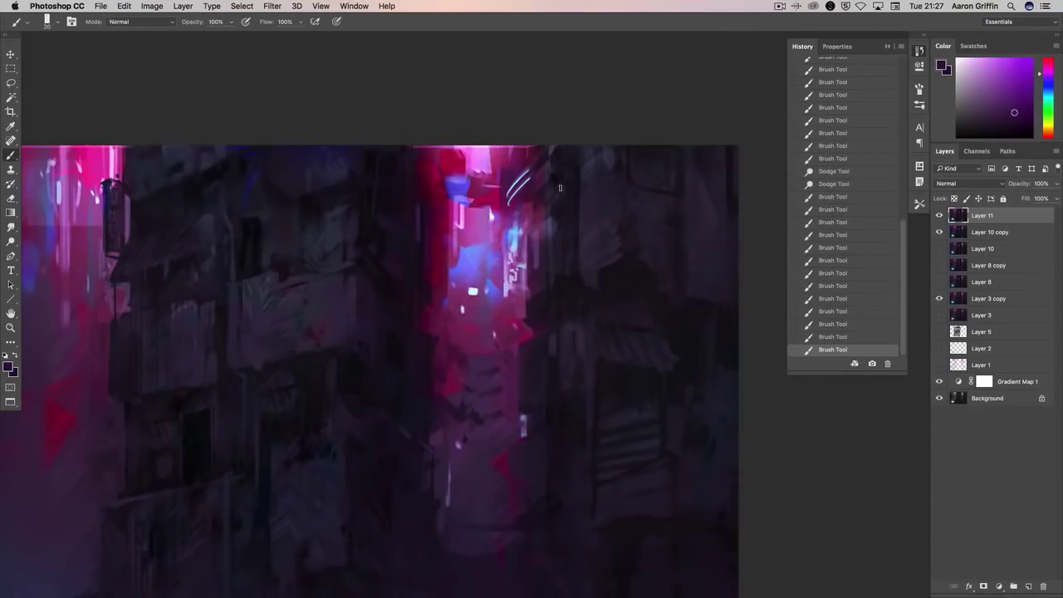
left_click(991, 104)
left_click(1052, 77)
left_click(561, 197, "alt")
left_click(562, 193)
- Add pink strokes in the alley beside the neon light
left_click_drag(576, 370, 626, 334)
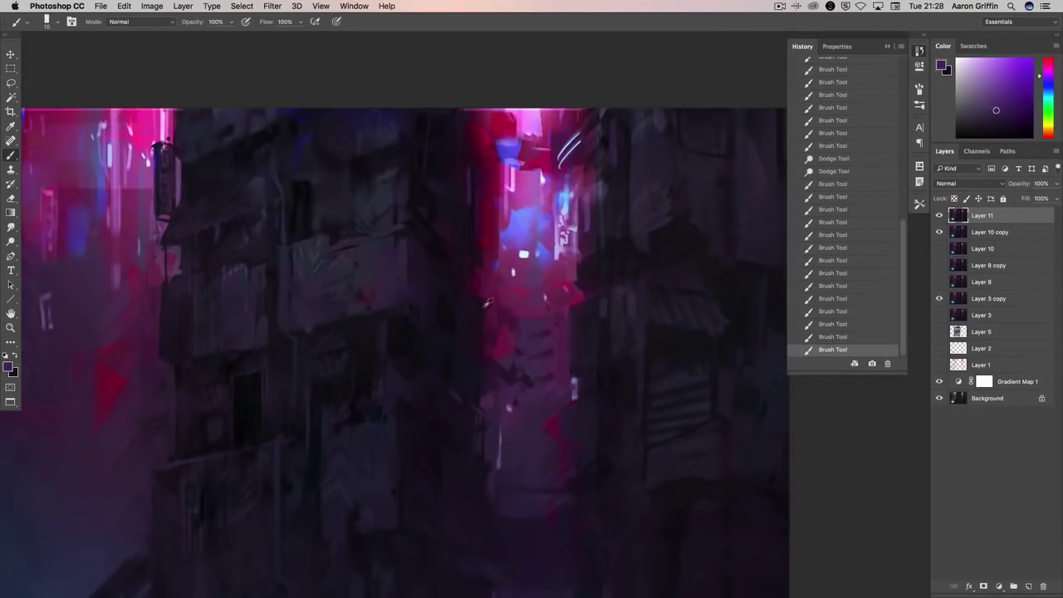
left_click(522, 212, "alt")
left_click(522, 213, "alt")
left_click(514, 205)
left_click(518, 208, "alt")
left_click(507, 211, "alt")
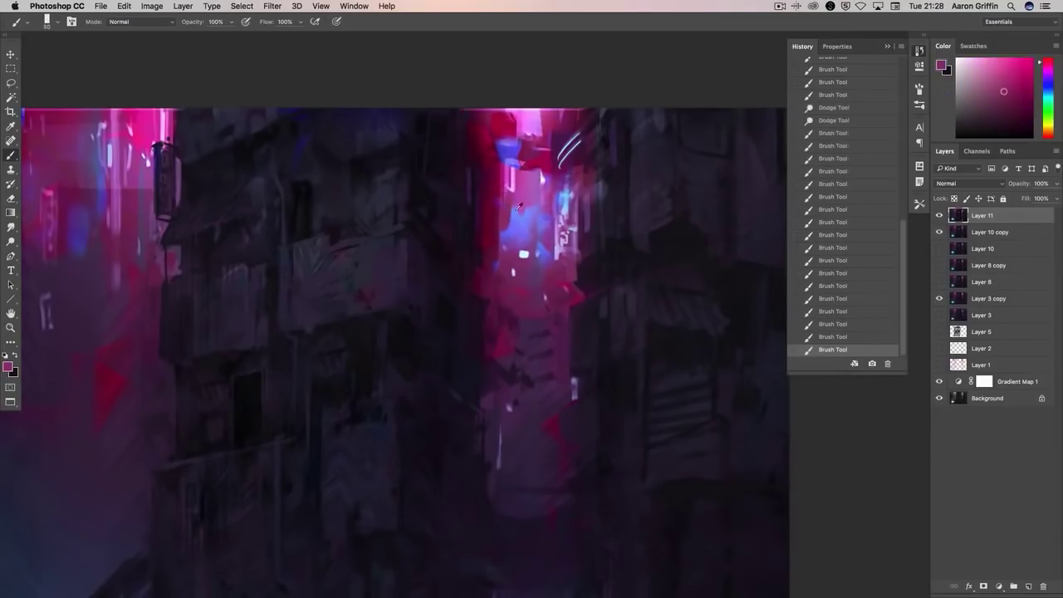
left_click(510, 210)
left_click(537, 221, "alt")
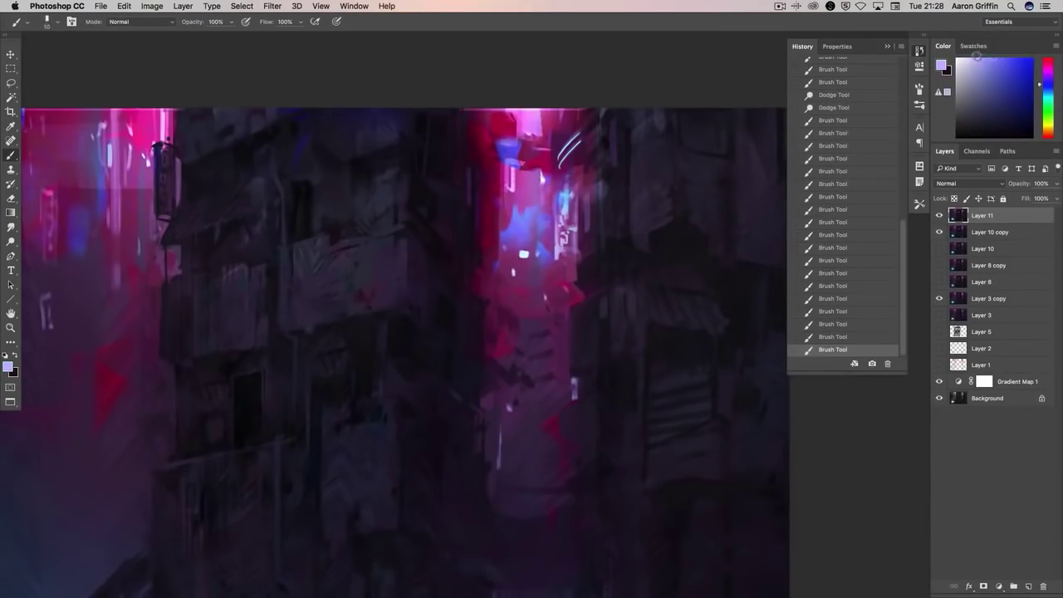
- Brighten the horizontal neon lines blue-white with a blue brush in Color Dodge mode
left_click_drag(547, 239, 562, 239)
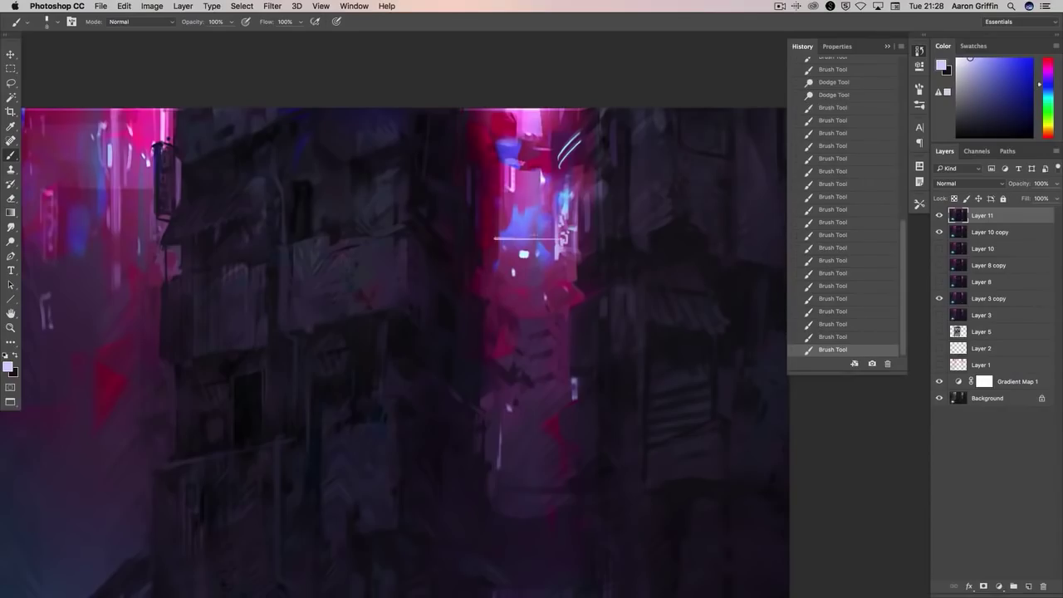
left_click_drag(495, 228, 556, 223)
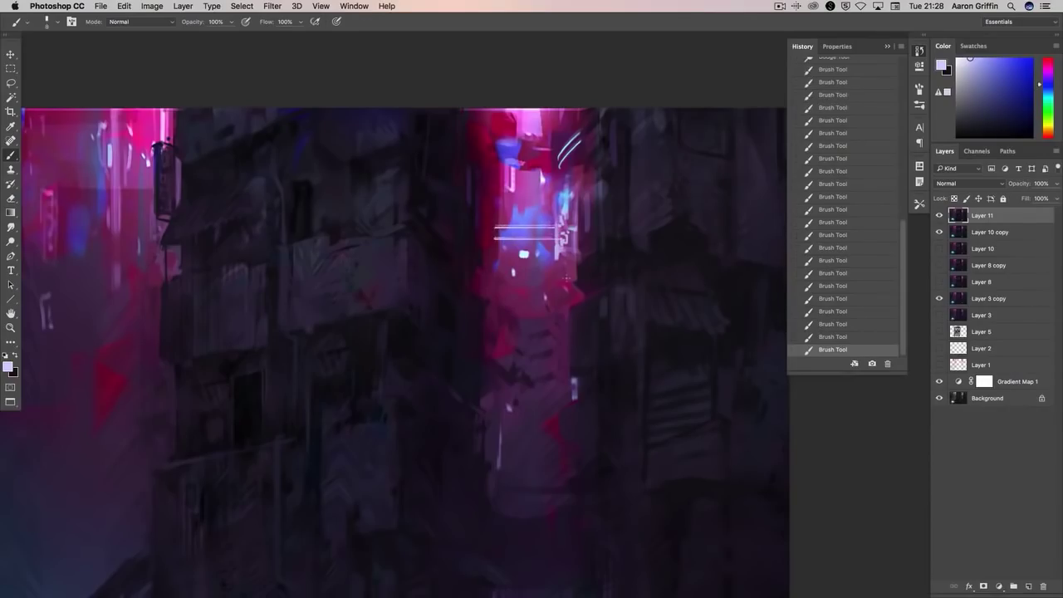
right_click(534, 350)
left_click(511, 150, "alt")
left_click(141, 21)
left_click(137, 119)
left_click(137, 22)
left_click(133, 77)
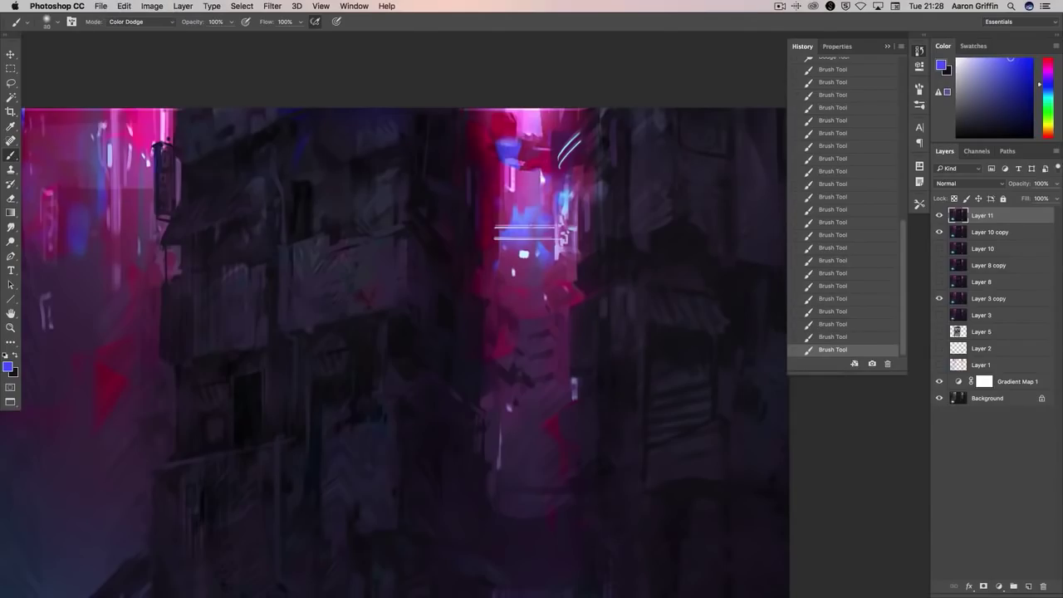
left_click_drag(494, 226, 549, 226)
mouse_move(493, 239)
left_mouse_down()
mouse_move(573, 228)
mouse_move(561, 239)
left_mouse_up()
- Dodge highlights around the neon sign, then dab sampled magenta glow onto the buildings
key("o")
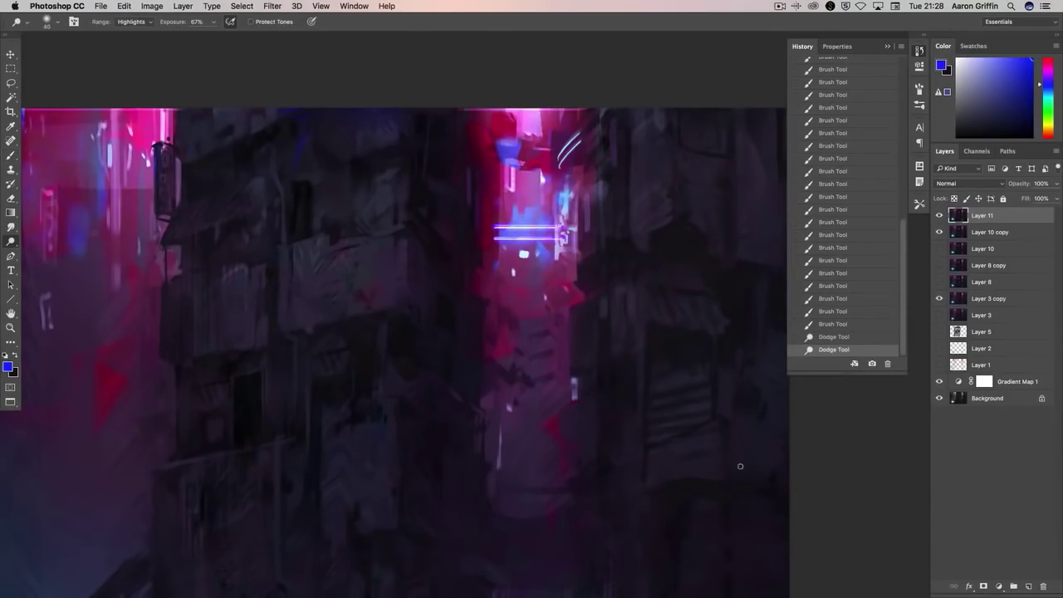
key("b")
right_click(740, 466)
left_click(536, 259)
left_click(535, 259, "alt")
left_click(536, 259)
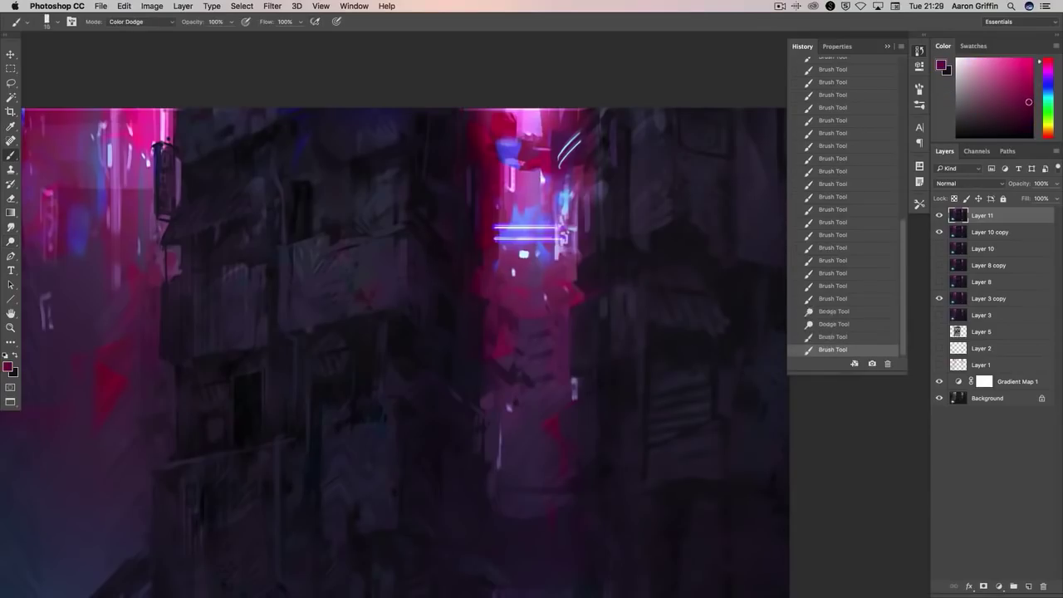
left_click(141, 22)
key("Escape")
left_click(562, 239)
left_click(560, 240)
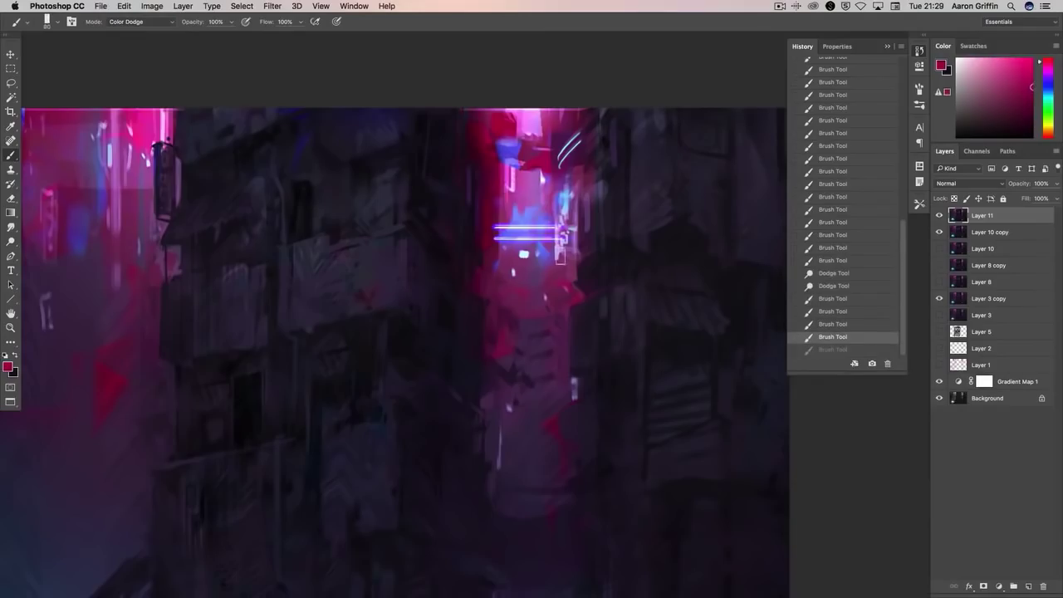
left_click(559, 236)
- Paint glow near the top neon sign with a 300 px brush, plus a 200 px dab
right_click(565, 223)
left_click(654, 530)
key("Return")
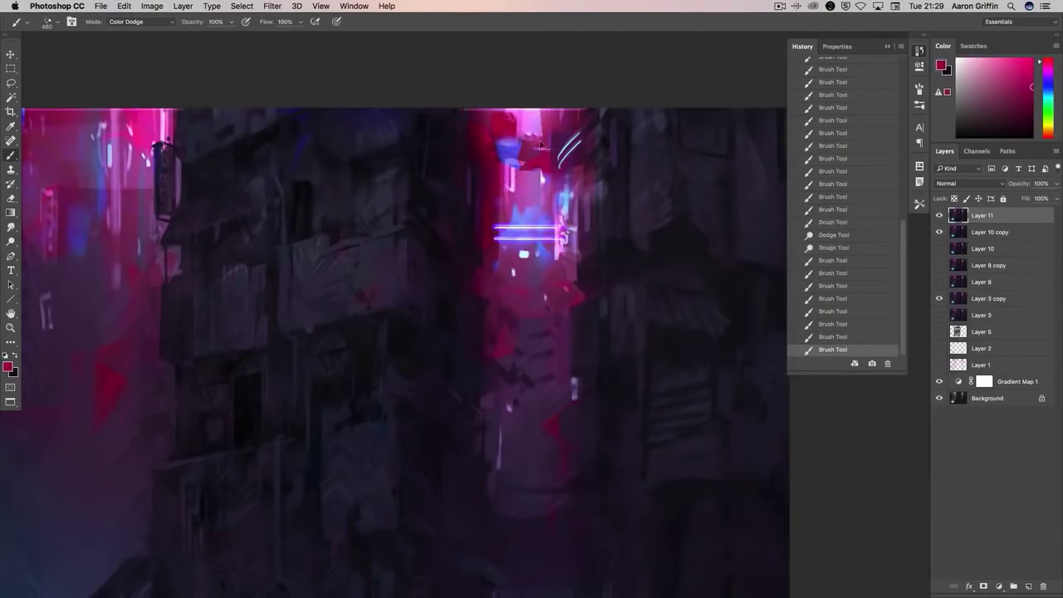
mouse_move(557, 125)
left_mouse_down()
mouse_move(571, 109)
mouse_move(567, 131)
left_mouse_up()
key("bracketleft")
key("bracketleft")
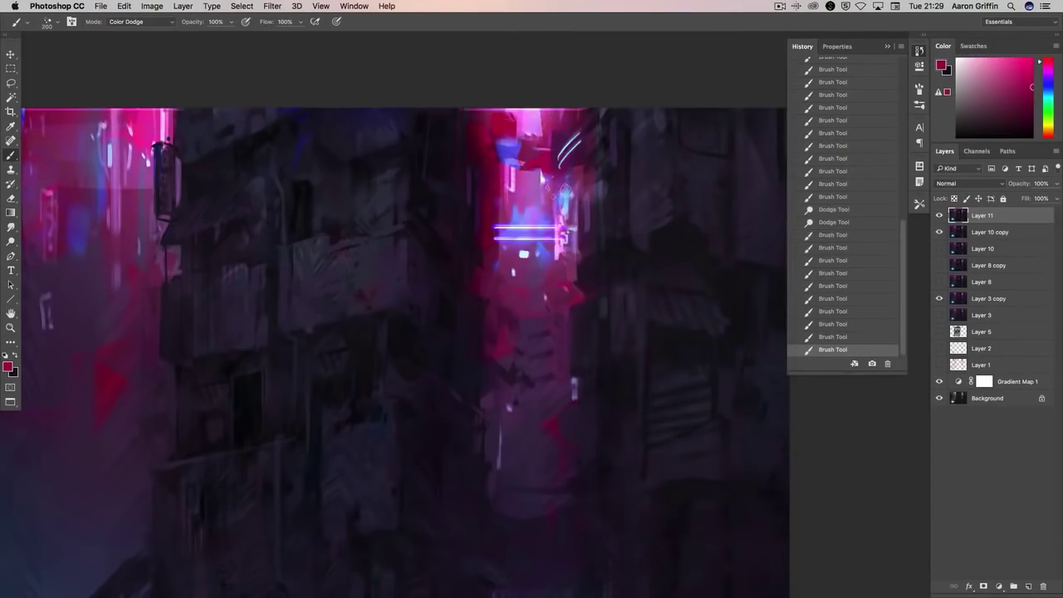
left_click(565, 264)
- Set the brush to Color blending mode and save the painting
right_click(609, 373)
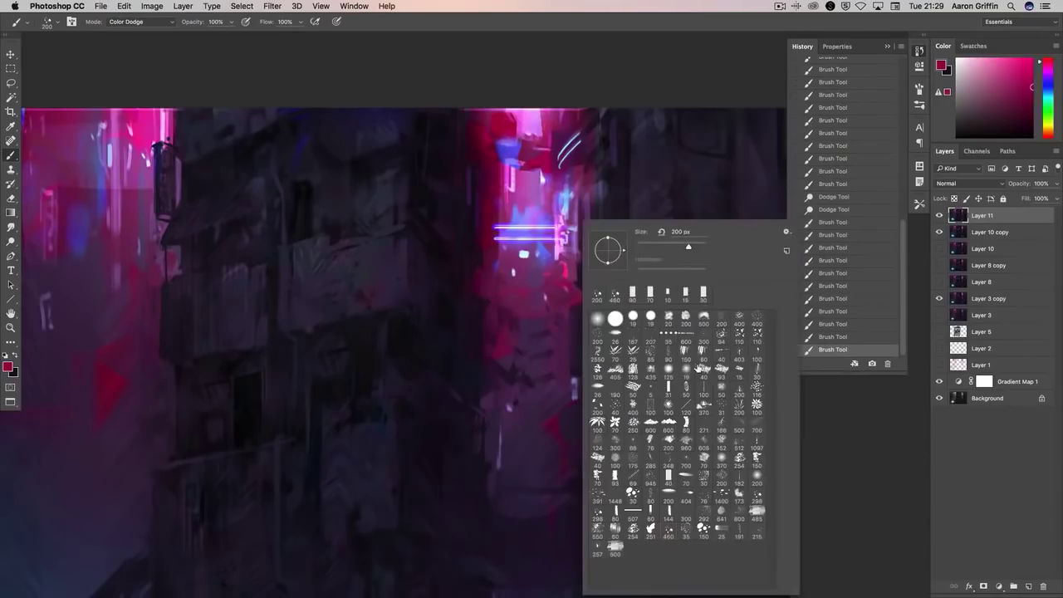
key("Return")
key("shift+alt+c")
key("super+s")
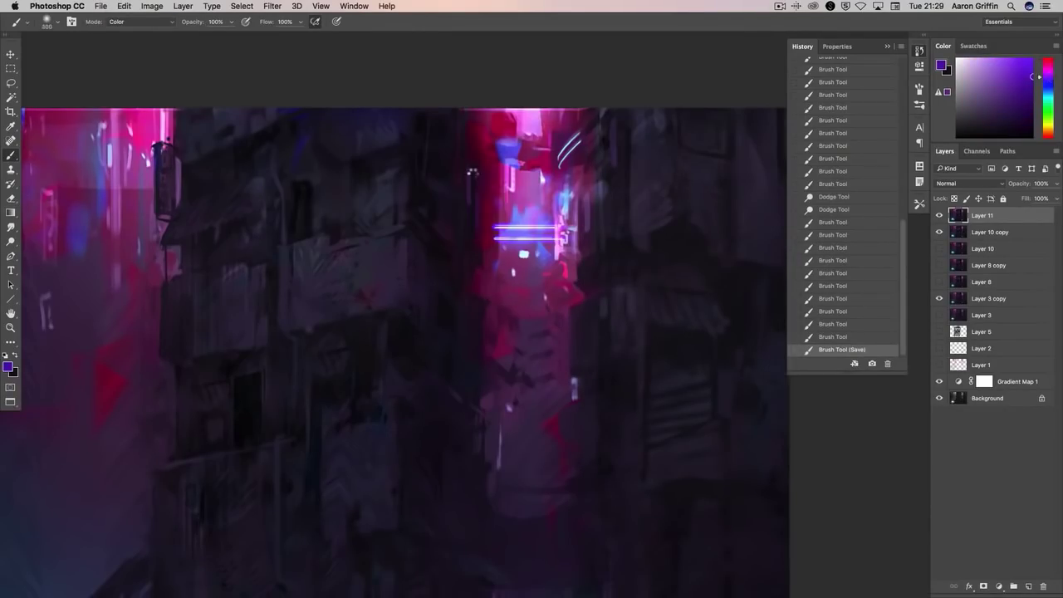
- Tint the upper buildings and top of the painting purple with a 500 px brush
key("bracketright")
key("bracketright")
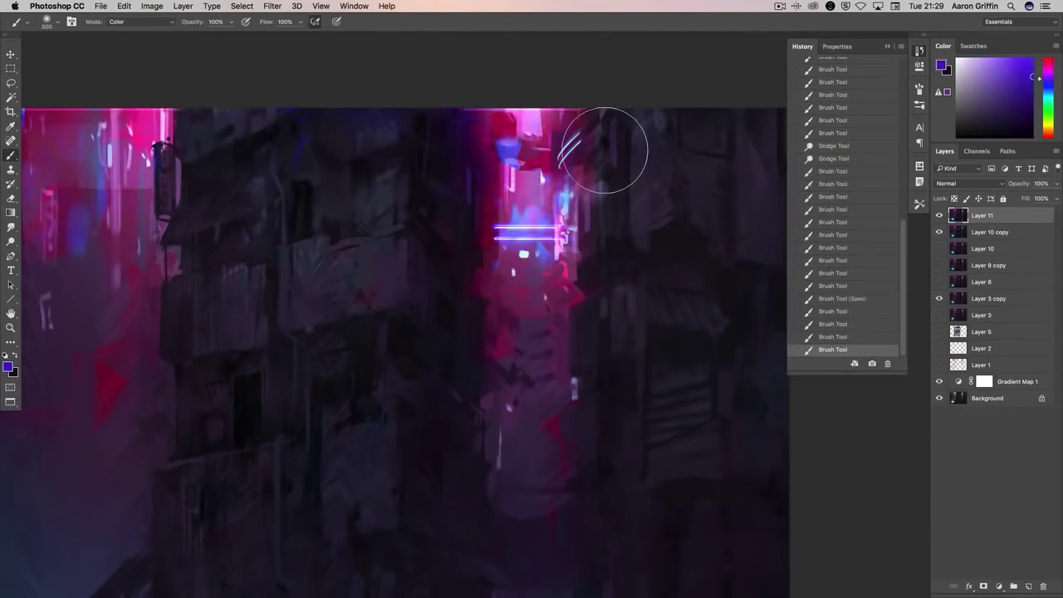
left_click(604, 149)
left_click(601, 266)
left_click(601, 265)
key("super+minus")
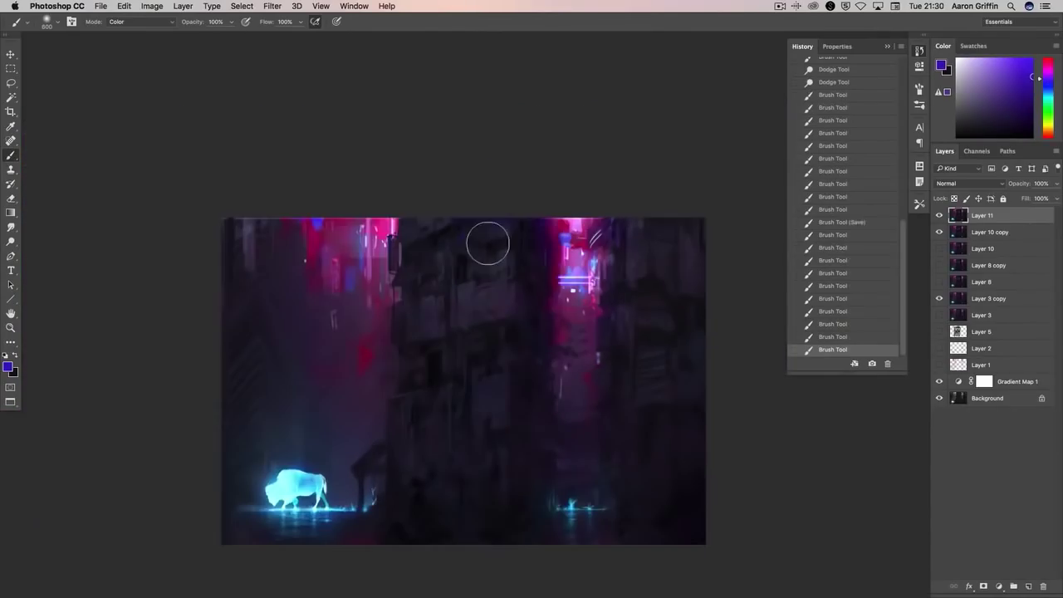
left_click(417, 238)
left_click(404, 214)
scroll(565, 407, "up", 3)
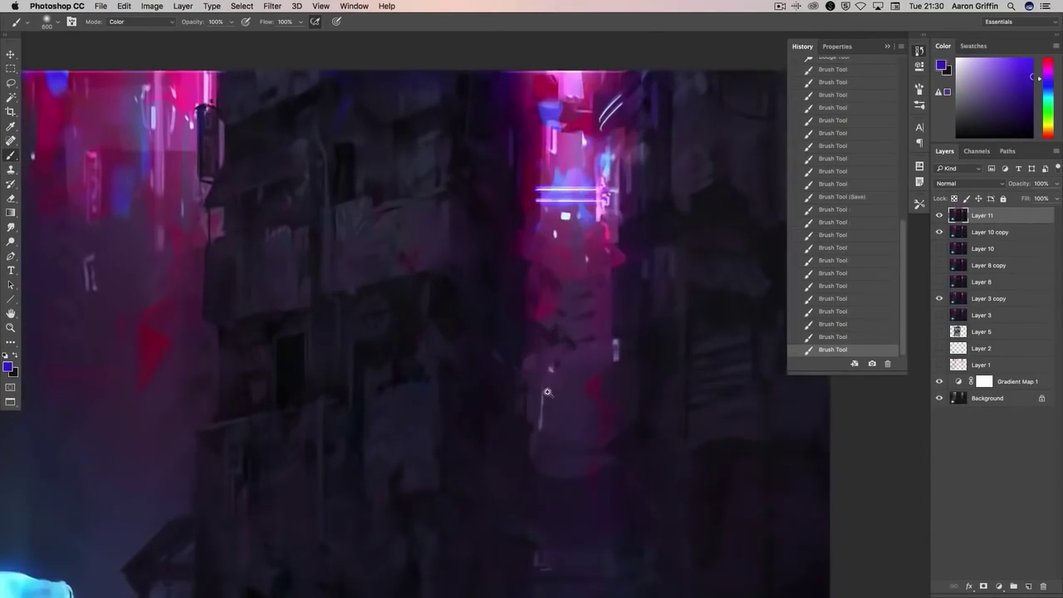
- Return the brush to Normal blending and paint small purple-grey strokes in the alley
right_click(547, 392)
left_click(550, 412, "alt")
left_click(538, 362)
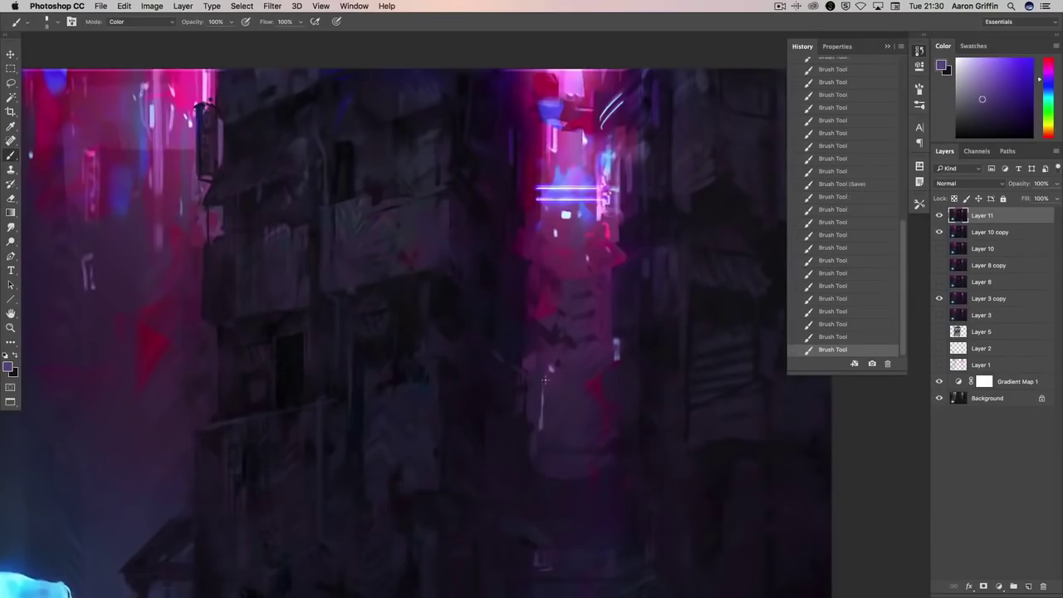
left_click(137, 21)
left_click(125, 27)
left_click(548, 365, "alt")
left_click(556, 364)
- Dab a run of light marks down the alley, then undo them
left_click(555, 365, "alt")
left_click(553, 368)
left_click(551, 370)
left_click(551, 371)
left_click(549, 374)
left_click(548, 378)
left_click(546, 380)
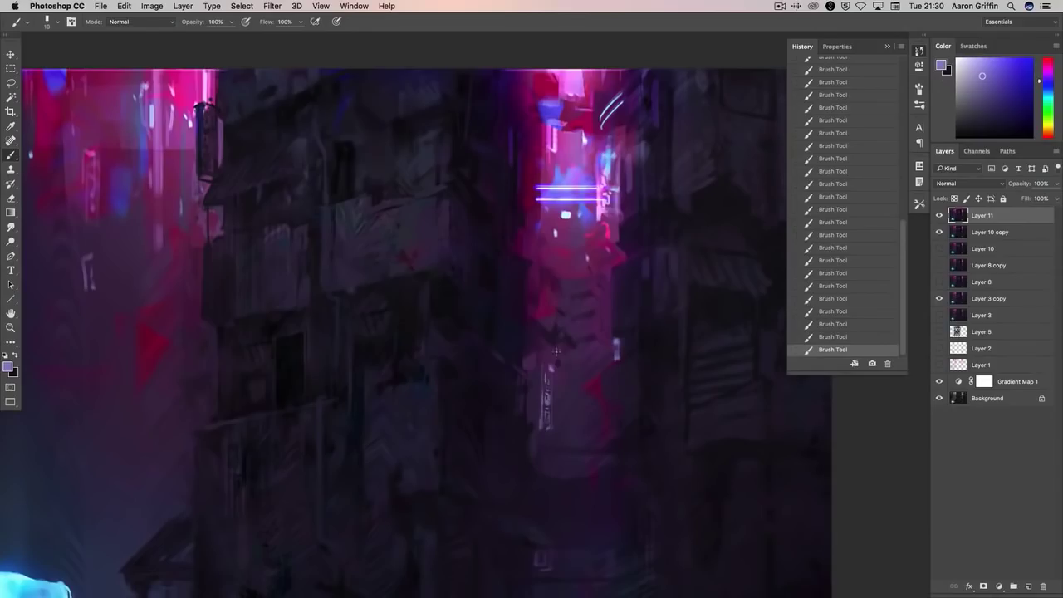
key("ctrl+alt+z")
key("ctrl+alt+z")
key("ctrl+alt+z")
key("ctrl+alt+z")
key("ctrl+alt+z")
key("ctrl+alt+z")
- Draw a thin vertical light cyan line in the alley
left_click(564, 405, "alt")
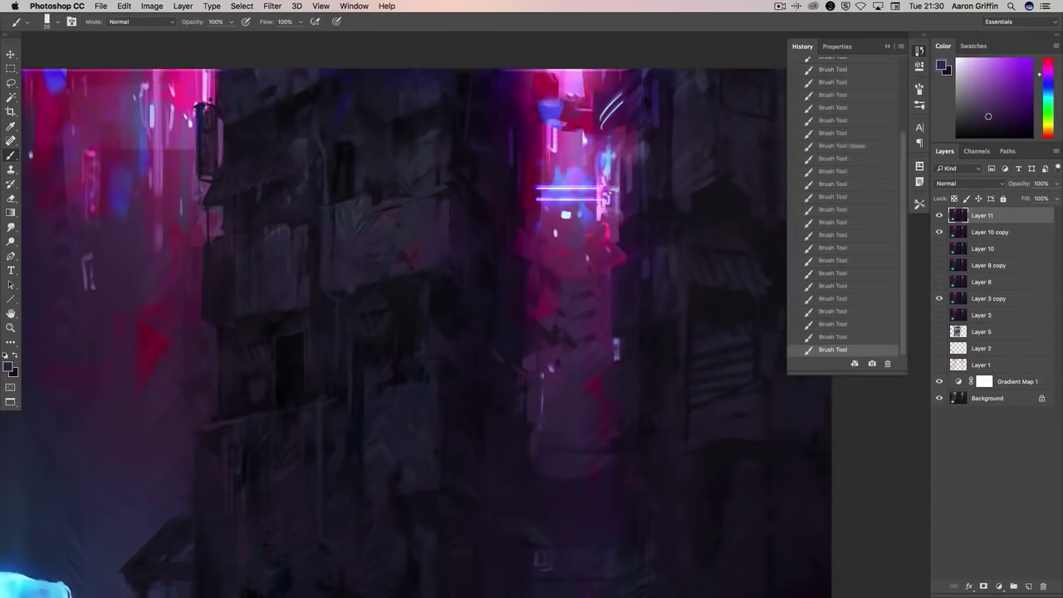
scroll(542, 375, "up", 2)
left_click(551, 466, "alt")
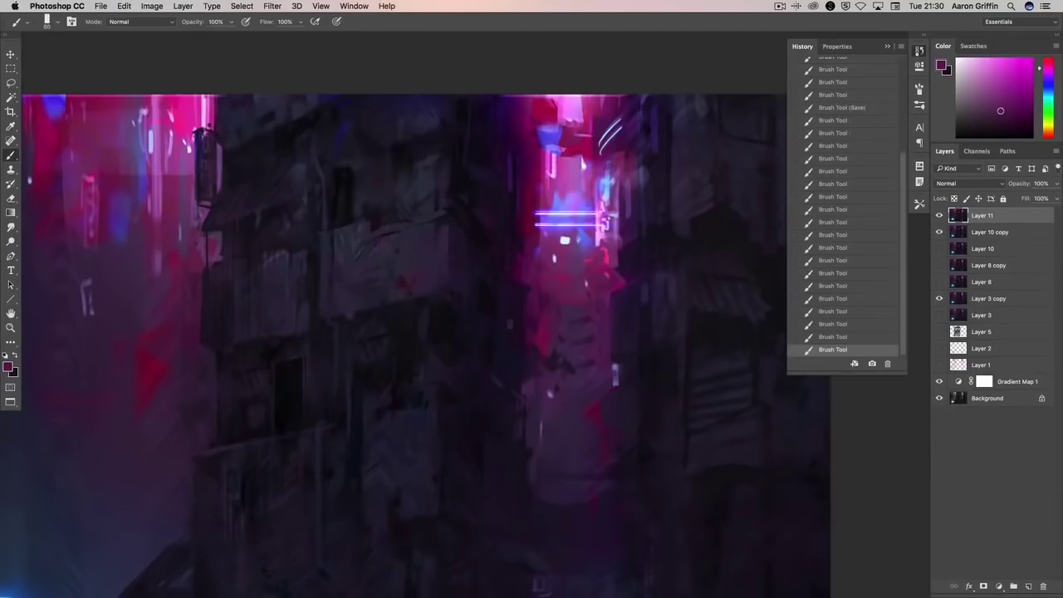
left_click_drag(1048, 68, 1048, 96)
left_click(982, 63)
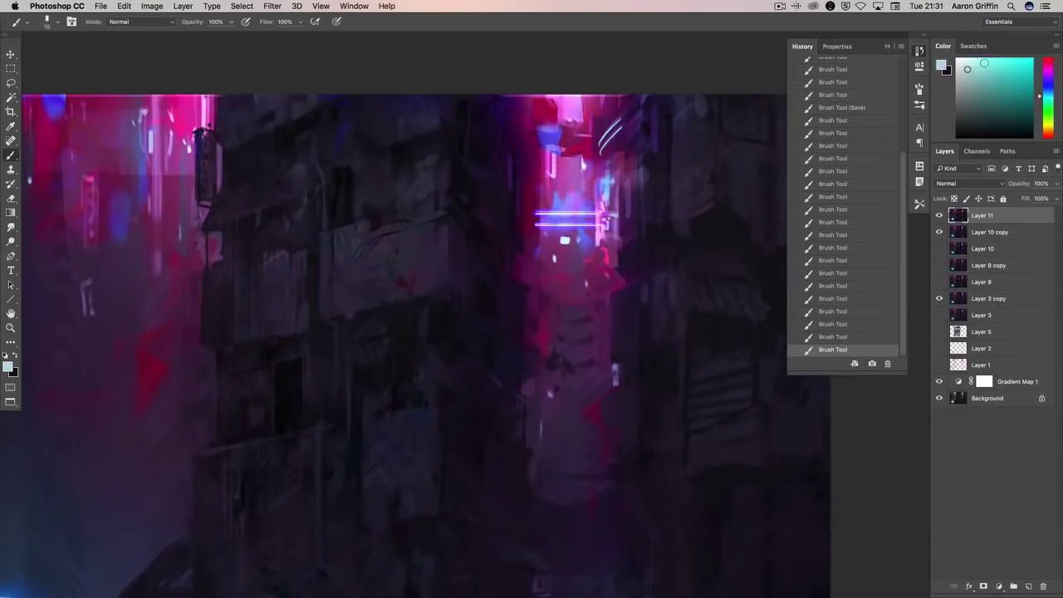
left_click_drag(536, 282, 536, 320)
left_click(540, 276, "shift")
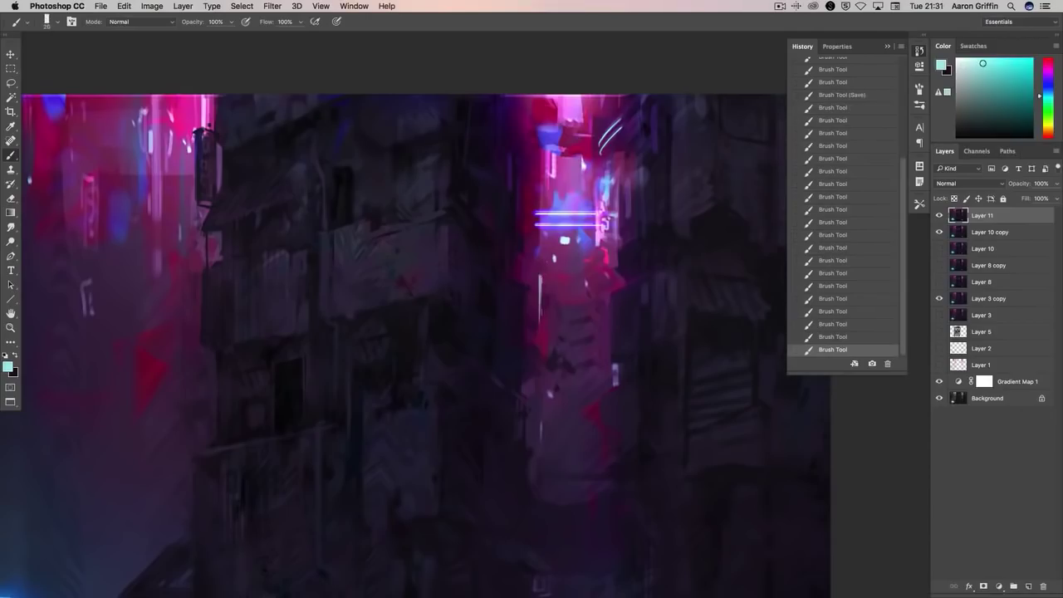
- Restroke the alley line in brighter cyan and dodge it so it glows
right_click(540, 326)
left_click(540, 346)
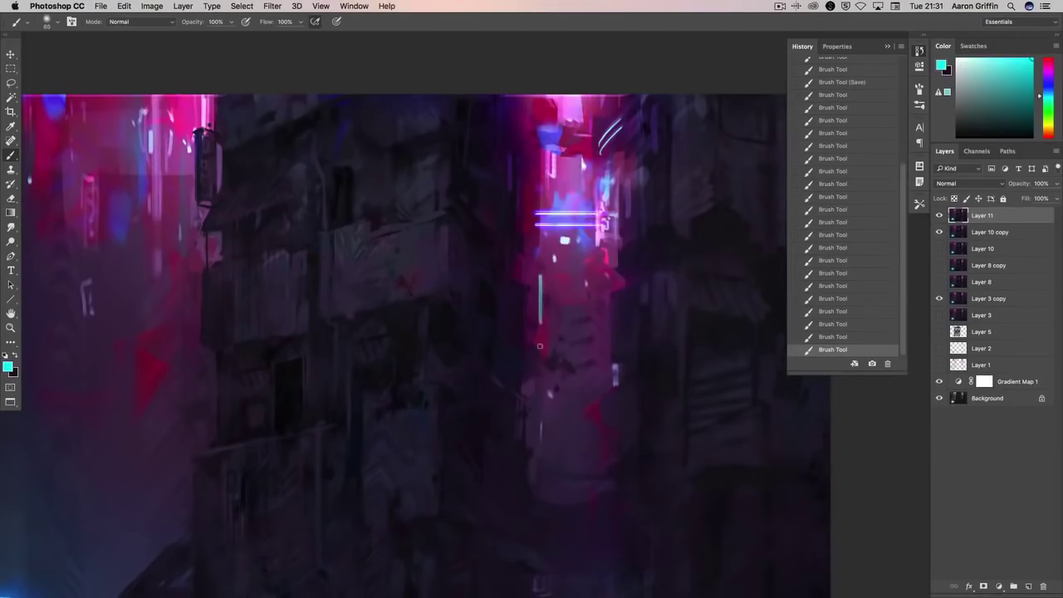
left_click_drag(540, 325, 540, 276)
left_click(10, 240)
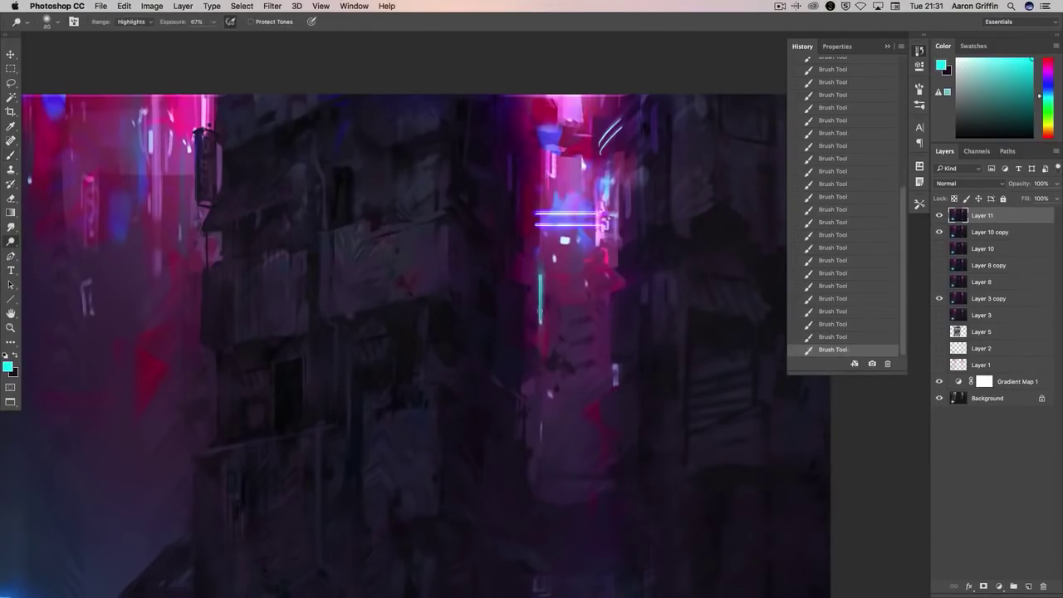
left_click_drag(540, 325, 540, 286)
key("b")
- Paint sampled lavender touches on the cyan line with a smaller brush
right_click(545, 218)
left_click(534, 274)
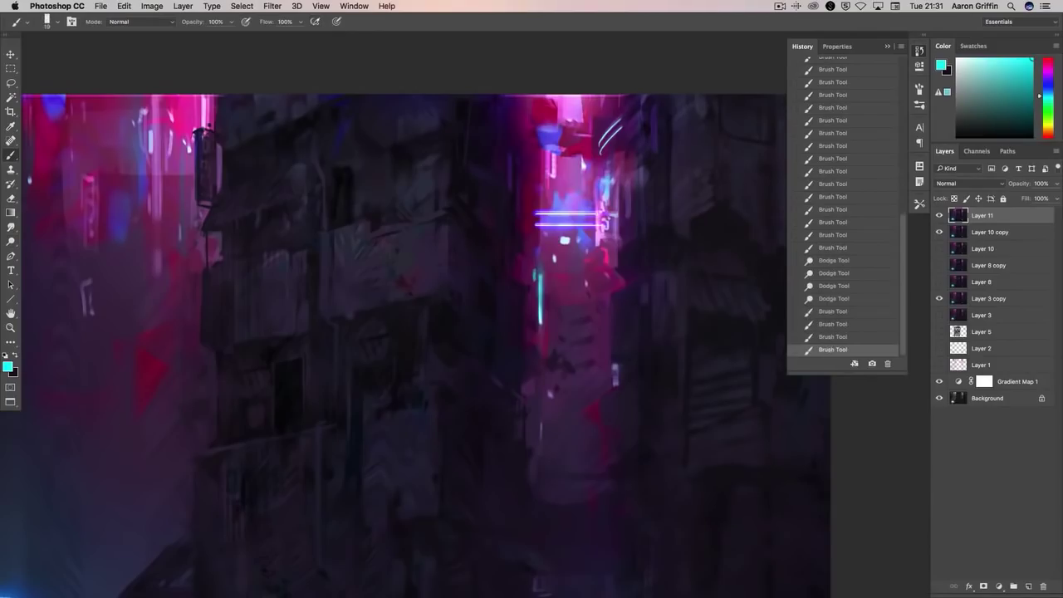
left_click(566, 209, "alt")
mouse_move(536, 265)
left_mouse_down()
mouse_move(536, 287)
mouse_move(536, 274)
left_mouse_up()
left_click(536, 286)
- Add dark purple marks right of the alley and cover the neon lines' right ends in pink-purple
left_click(607, 329)
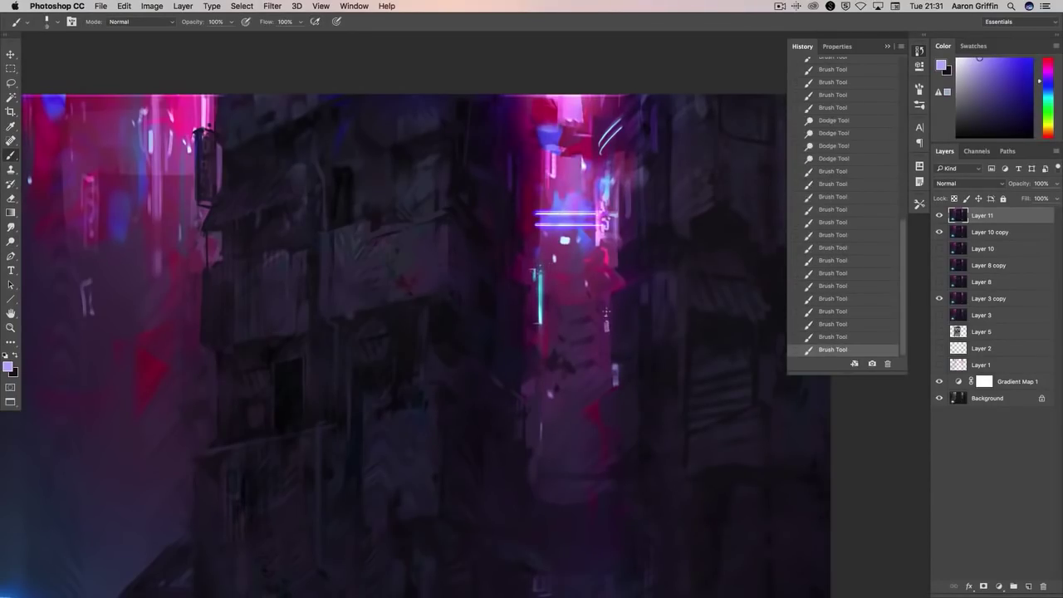
left_click(613, 357, "alt")
left_click_drag(615, 370, 619, 384)
left_click(621, 388, "alt")
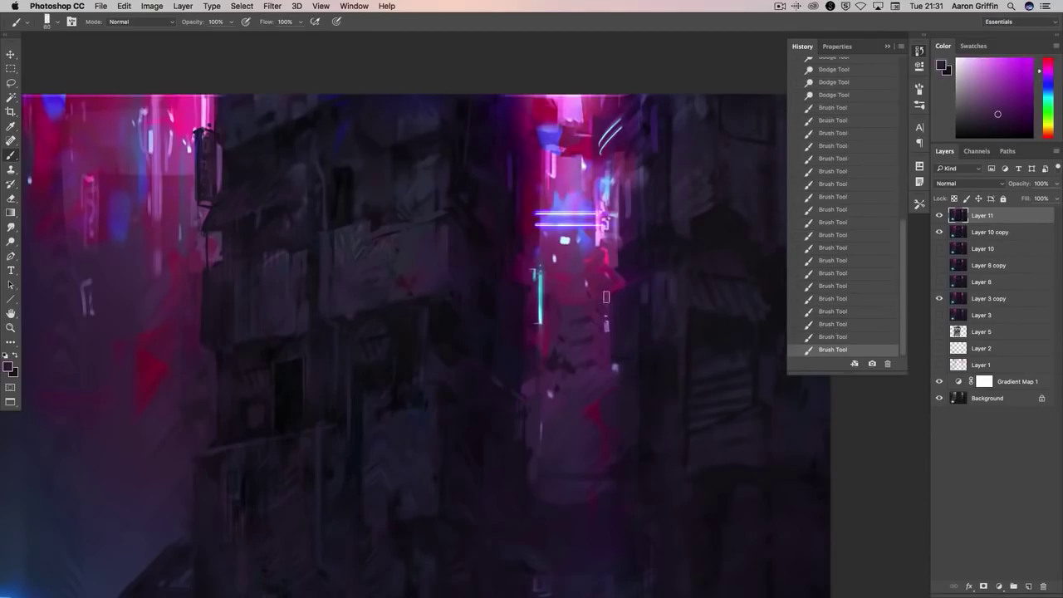
left_click(608, 293, "alt")
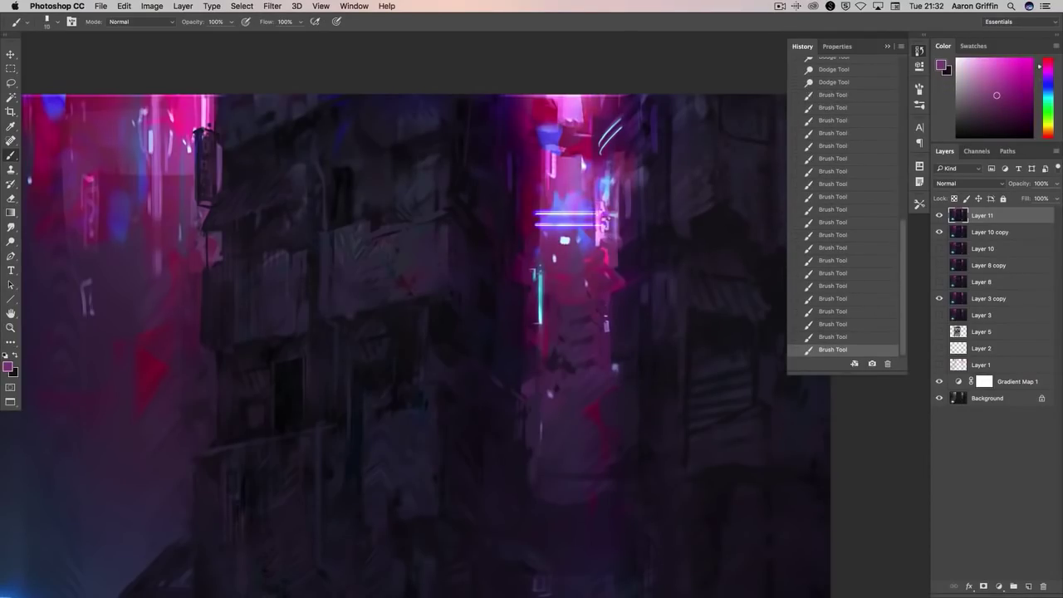
left_click_drag(597, 201, 598, 238)
scroll(404, 345, "up", 4)
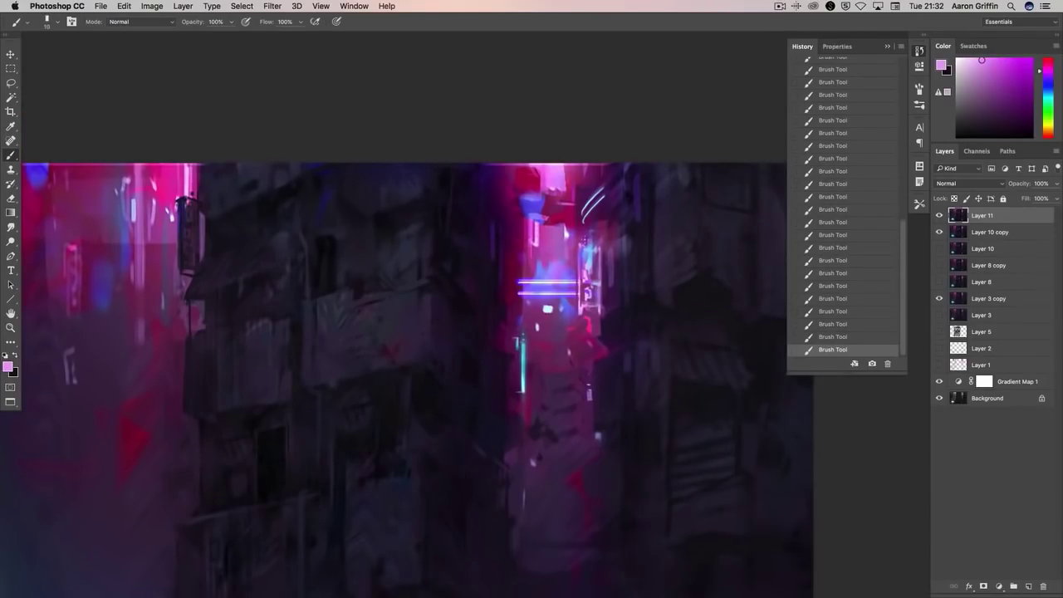
- Dodge the light blue neon light in the alley to brighten it
left_click(593, 255, "alt")
key("o")
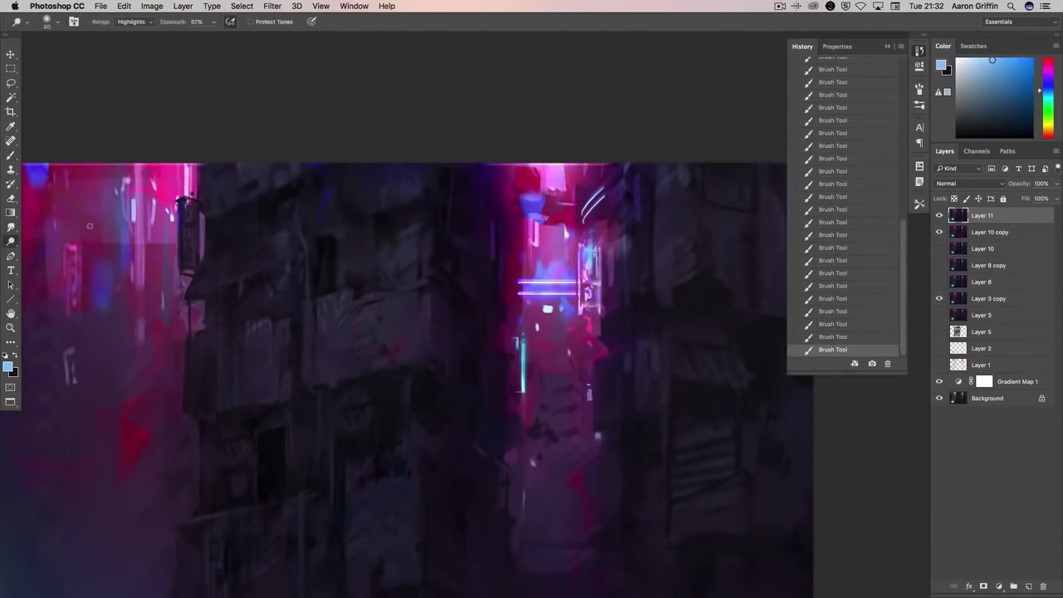
left_click(589, 253)
left_click(589, 255)
left_click(588, 260)
left_click(589, 262)
key("b")
left_click(589, 257, "alt")
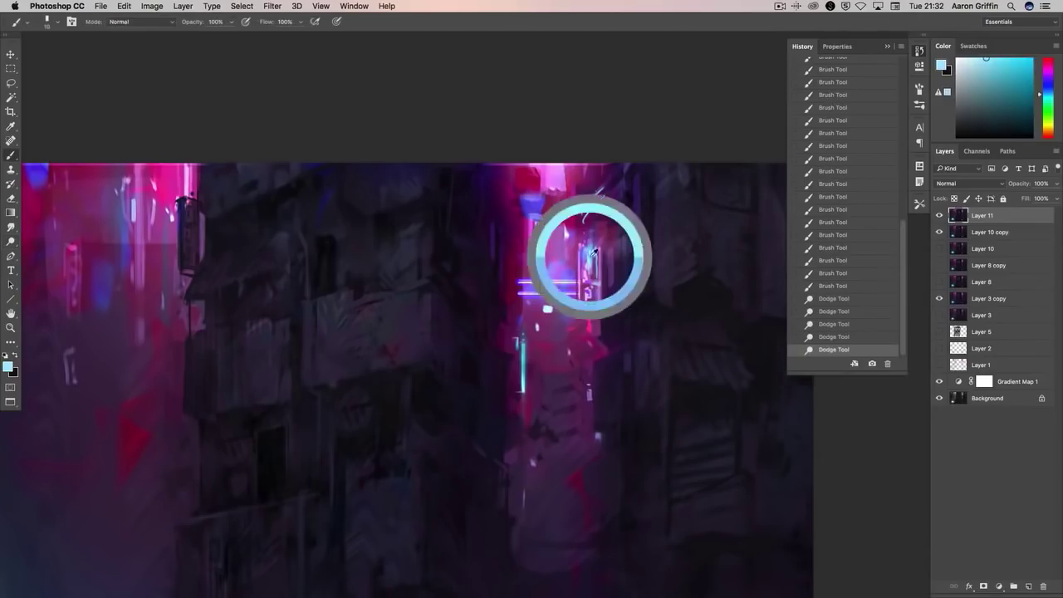
- Repaint the neon sign with sampled pink-purple and light blue touches
left_click(598, 275)
left_click(604, 301, "alt")
left_click(611, 304)
left_click(618, 307, "alt")
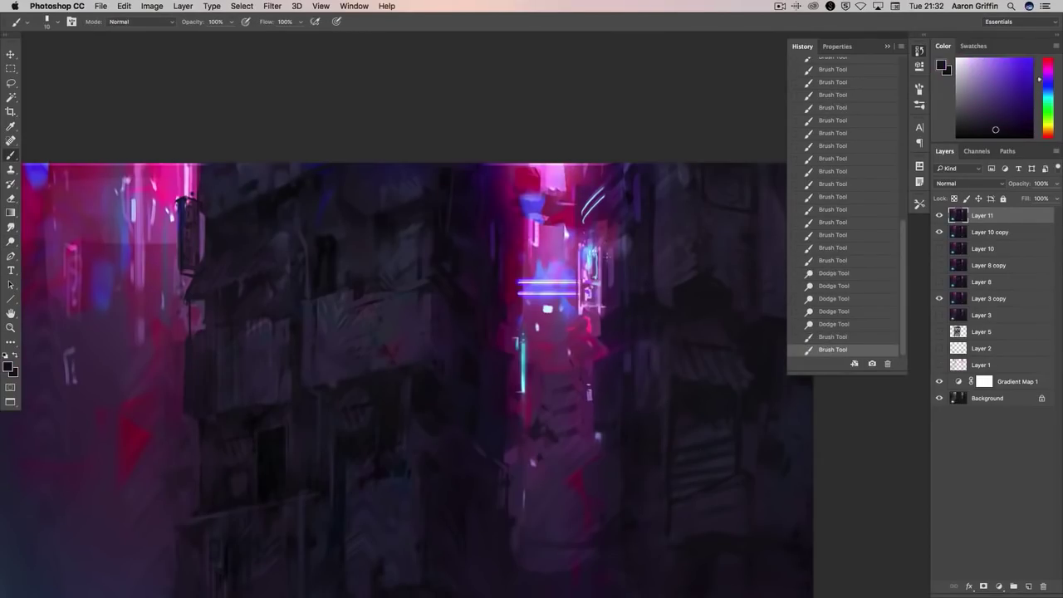
left_click(591, 253)
left_click(594, 254, "alt")
left_click(590, 250, "alt")
left_click(591, 257)
left_click(593, 254, "alt")
left_click(590, 251)
- Add dark purple touches around the sign and touch up its lower part
left_click(592, 253)
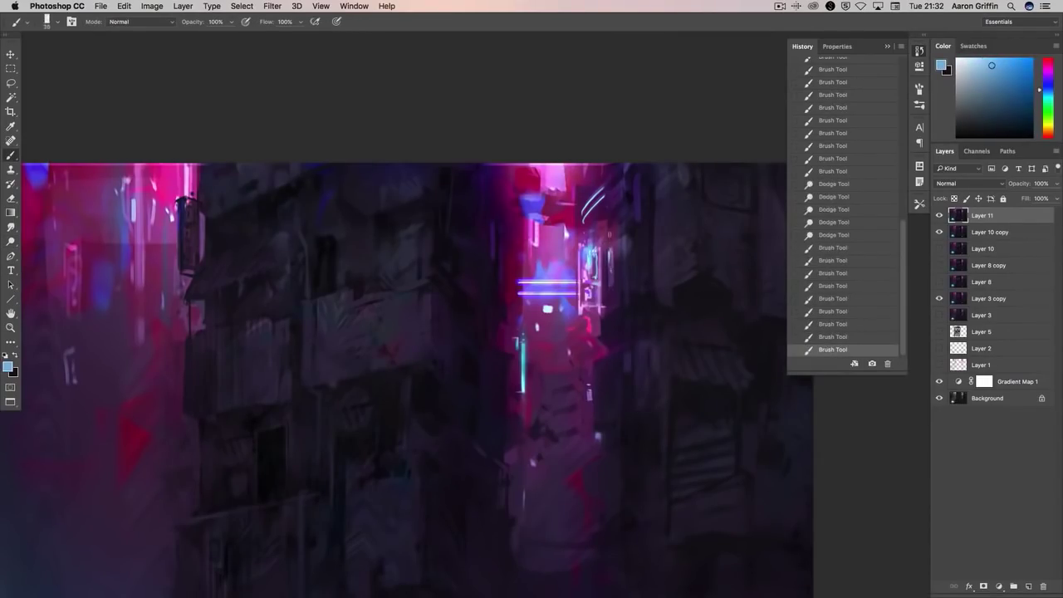
left_click(609, 306, "alt")
left_click(600, 226)
left_click(593, 254, "alt")
left_click(591, 249)
left_click(609, 305, "alt")
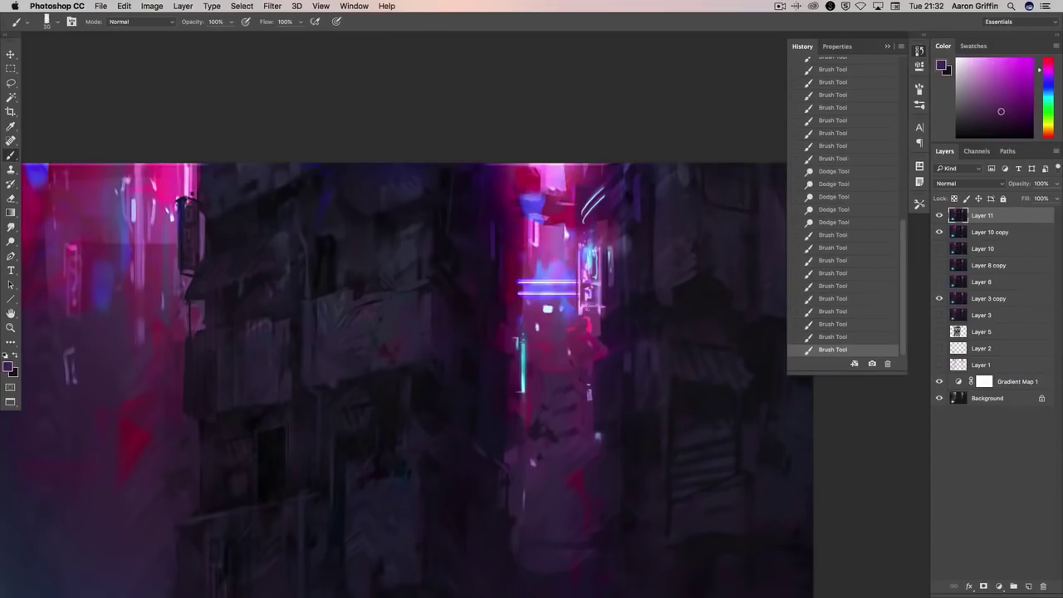
left_click(590, 283)
left_click(592, 313)
left_click(601, 241)
left_click(601, 239)
left_click(593, 249)
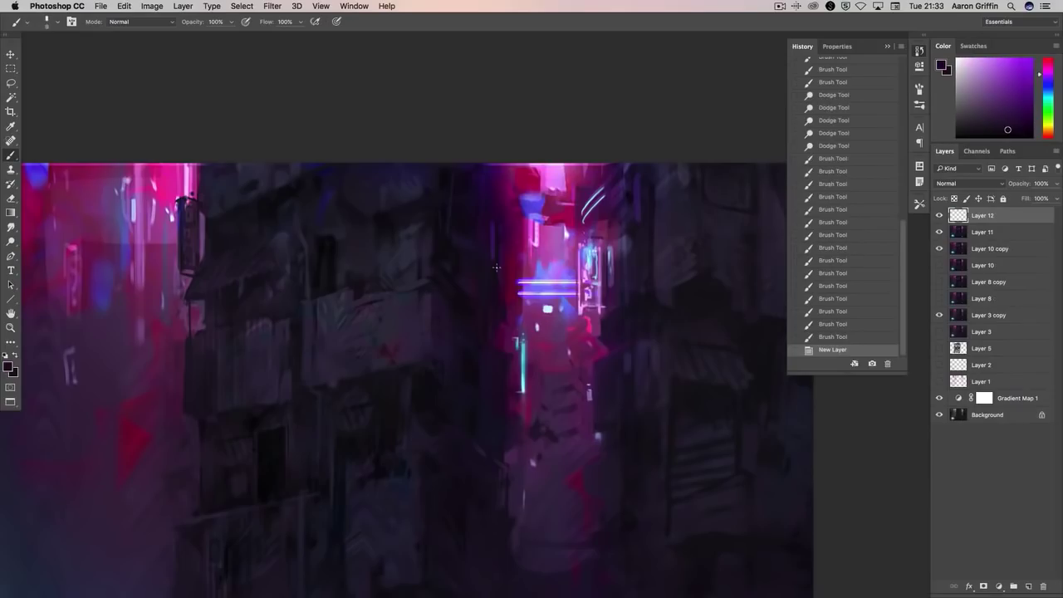
- Paint two dark drooping cables across the neon sign
left_click_drag(520, 281, 605, 292)
left_click_drag(518, 282, 608, 306)
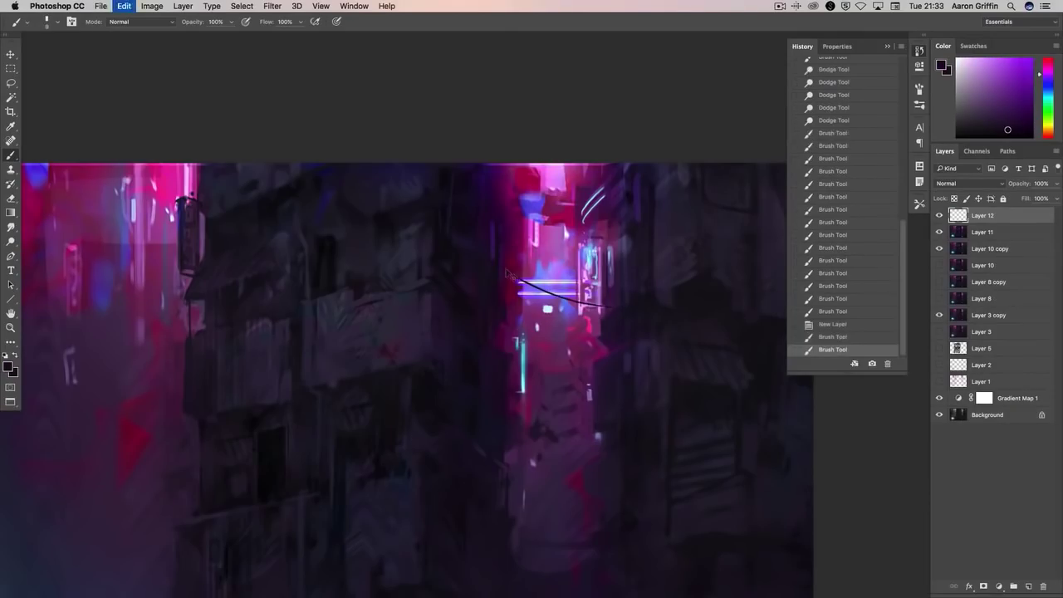
left_click_drag(510, 275, 606, 299)
left_click_drag(513, 310, 601, 326)
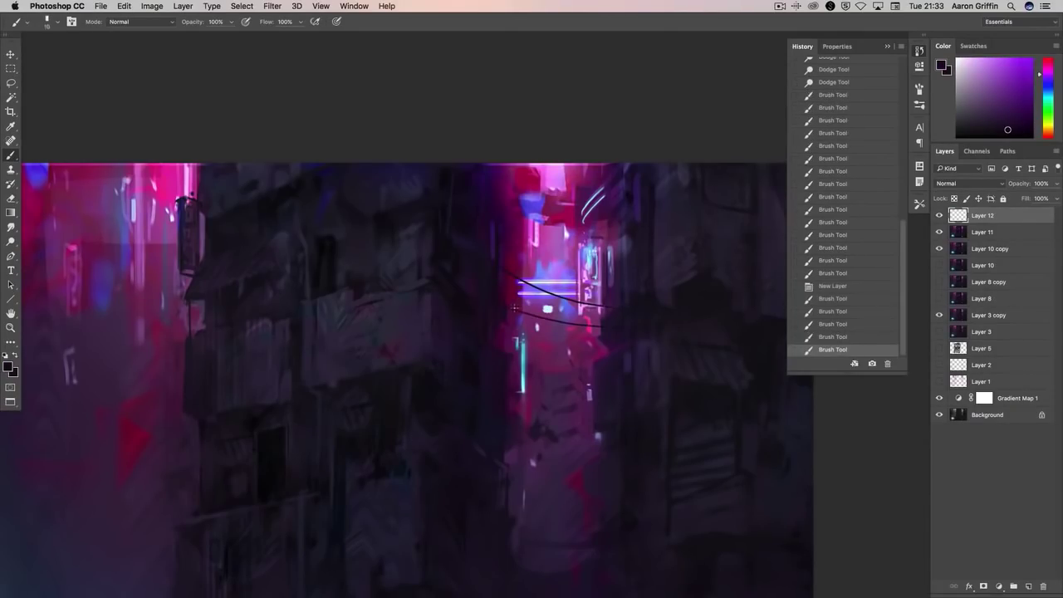
left_click_drag(509, 271, 606, 304)
left_click_drag(512, 308, 602, 325)
left_click_drag(507, 268, 611, 308)
left_click_drag(520, 306, 601, 326)
key("super+alt+z")
key("super+alt+z")
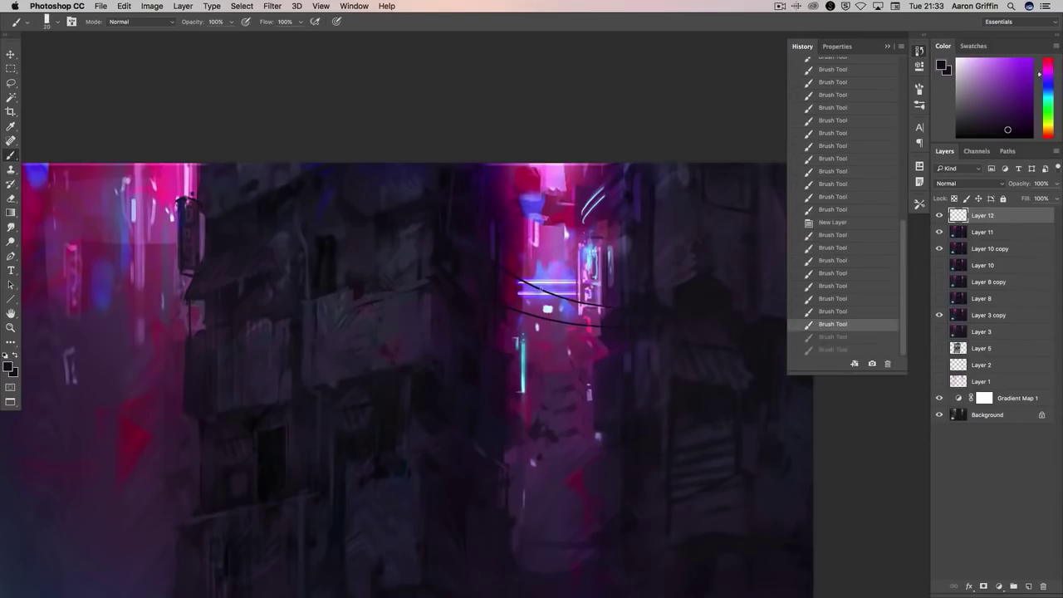
key("super+shift+z")
key("super+shift+z")
- Paint a dark cable across the top of the alley, then set a 60 px brush at 34% opacity
left_click(637, 281)
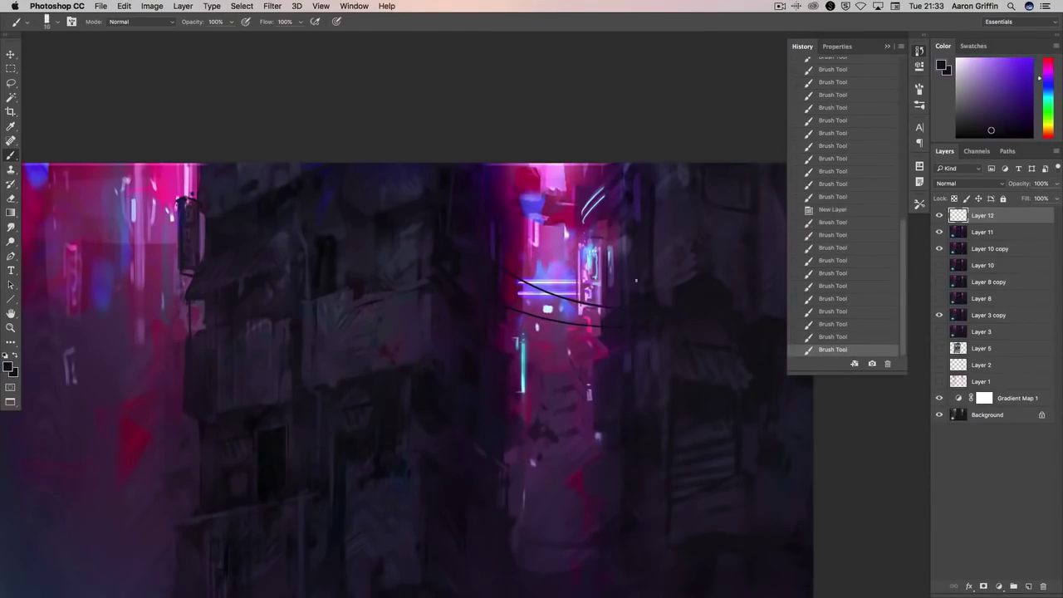
left_click(480, 233, "alt")
left_click_drag(503, 193, 598, 164)
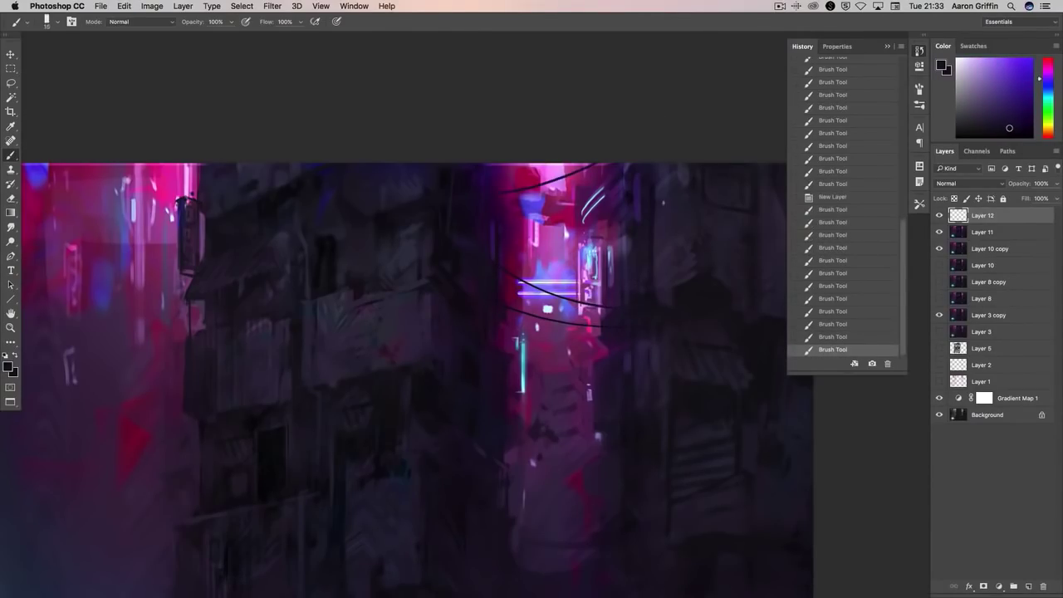
right_click(504, 314)
double_click(573, 514)
left_click(506, 324, "alt")
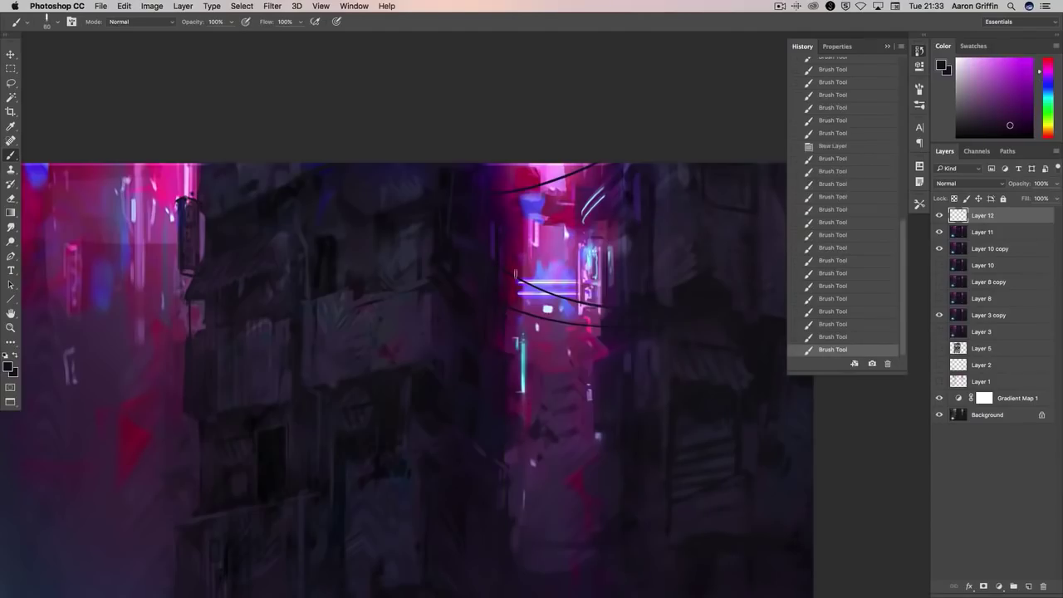
key("3")
key("4")
left_click_drag(624, 379, 621, 342)
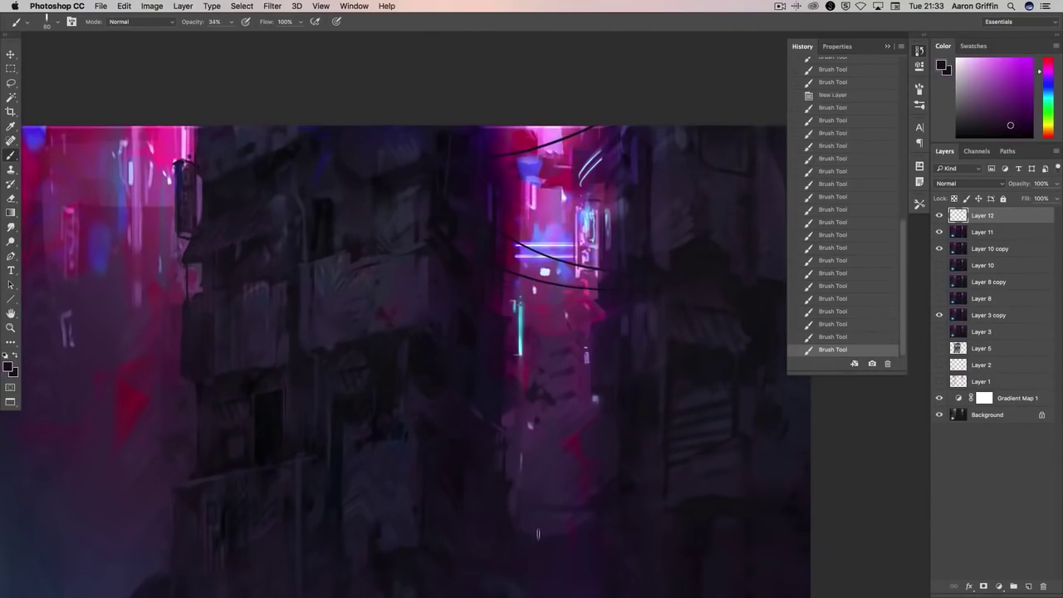
- Sample magenta and dark purple tones and switch to the 70 px brush preset
left_click(520, 268, "alt")
left_click(480, 159, "alt")
key("bracketleft")
key("bracketleft")
left_click_drag(515, 249, 492, 229)
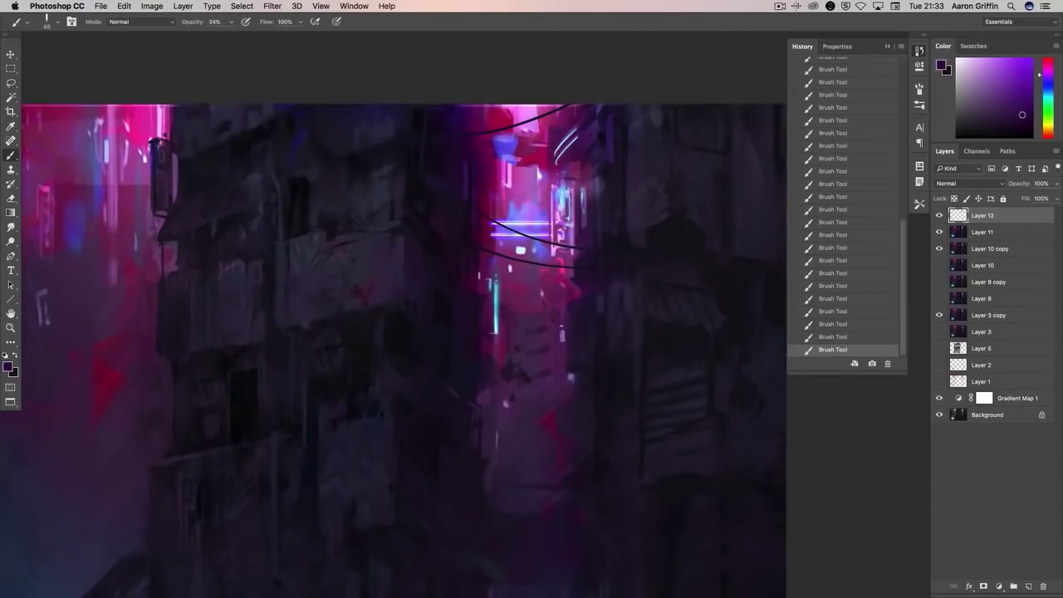
left_click(519, 291, "alt")
left_click_drag(519, 291, 494, 270)
right_click(555, 223)
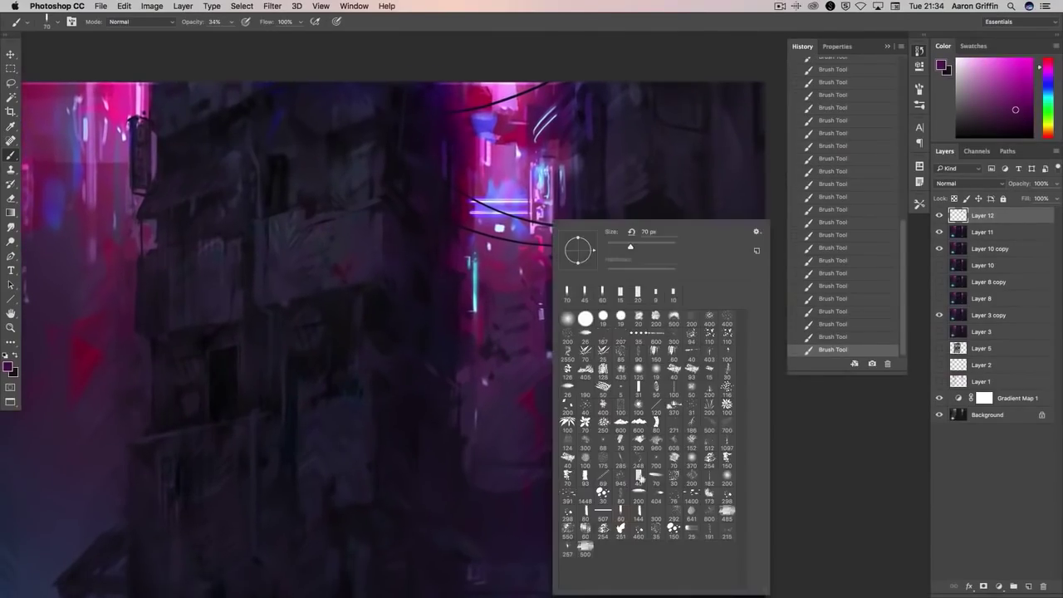
left_click(656, 475)
- Restore brush opacity to 100%, sample a darker purple, and switch to Layer 5
key("Return")
key("0")
left_click(449, 295, "alt")
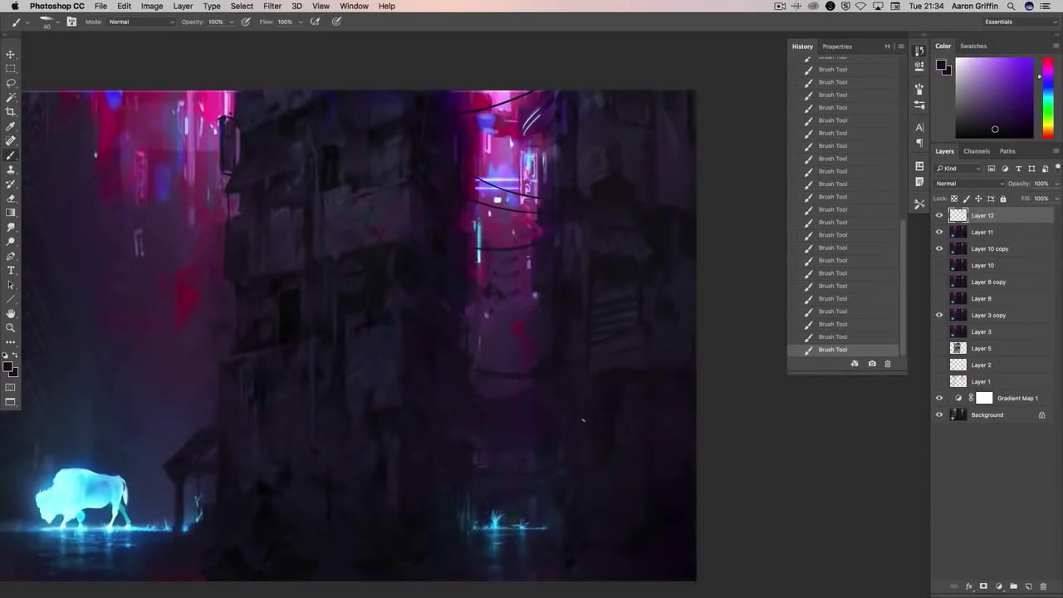
left_click(981, 349)
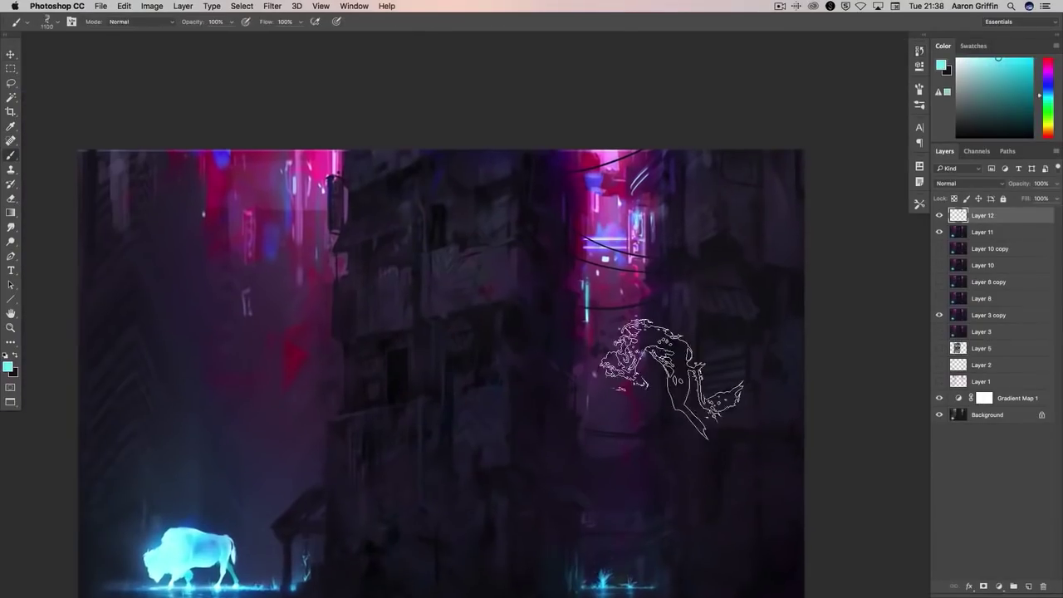
- Choose a 38 px brush preset and sample new dark colours from the painting
right_click(680, 223)
left_click(764, 295)
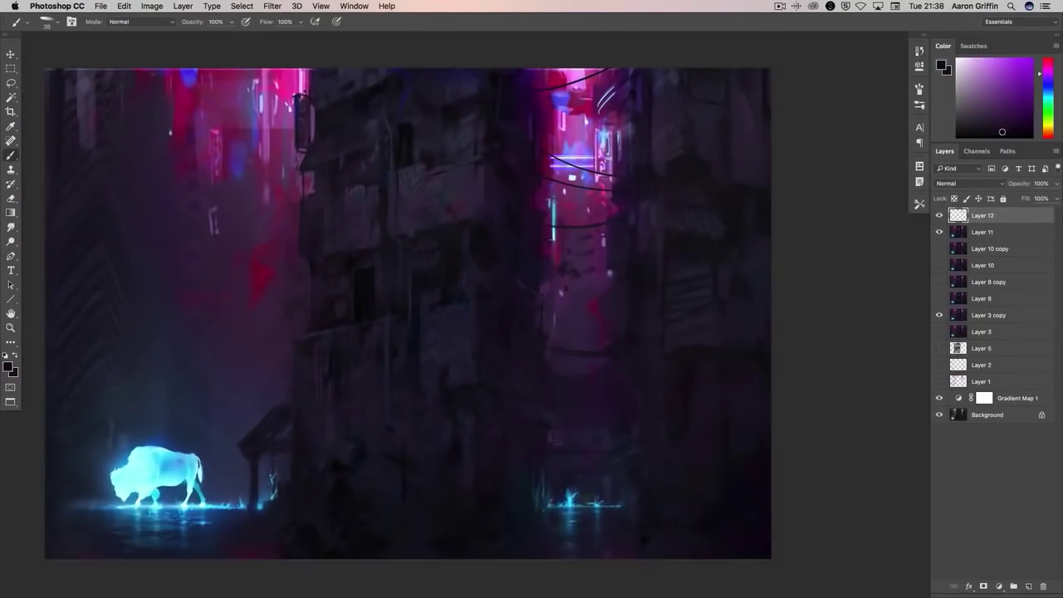
left_click(653, 121, "alt")
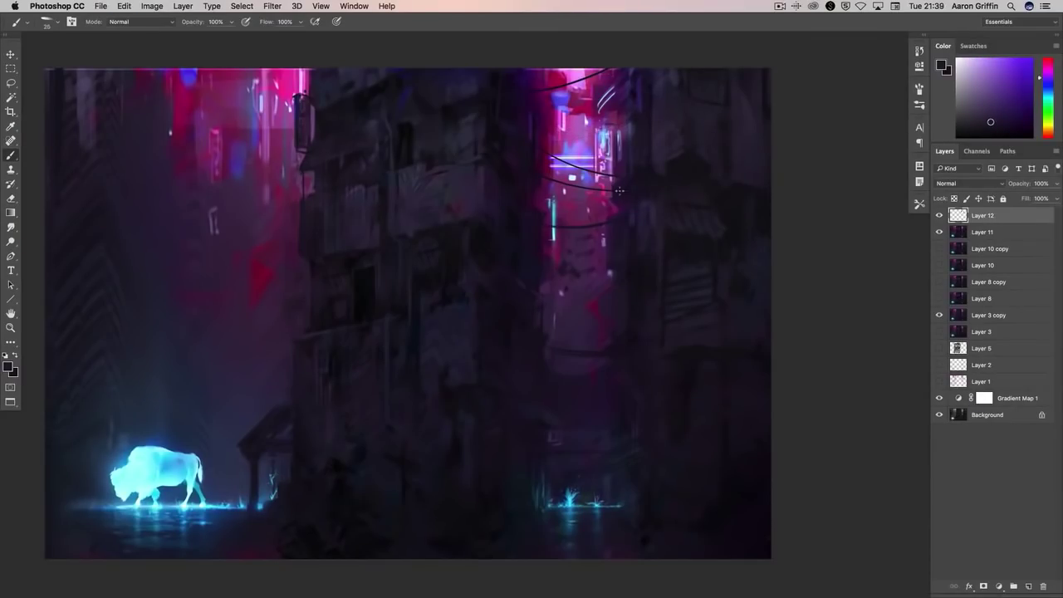
scroll(626, 231, "up", 3)
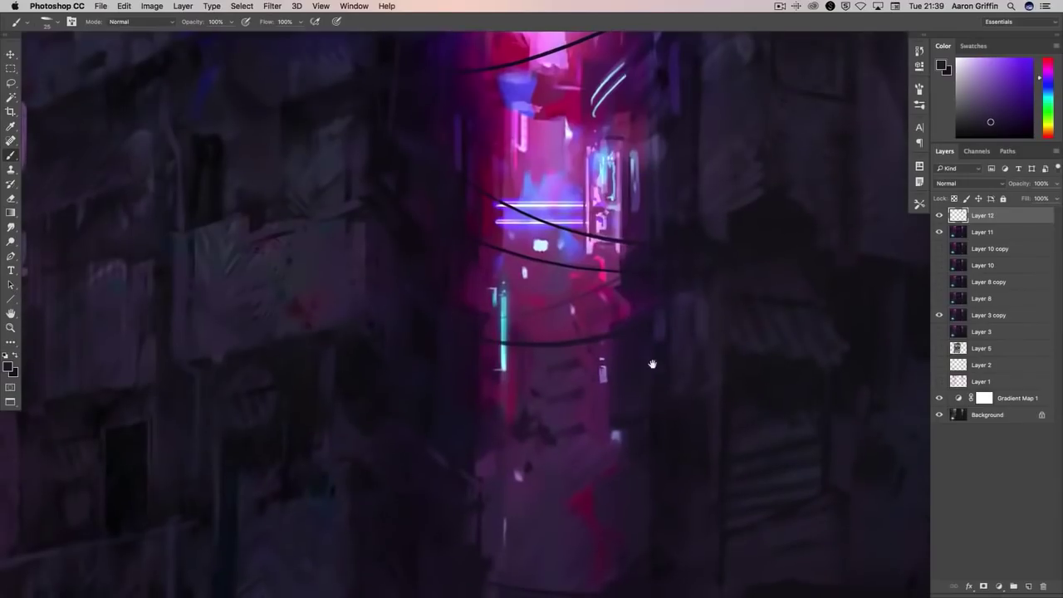
left_click(648, 240, "alt")
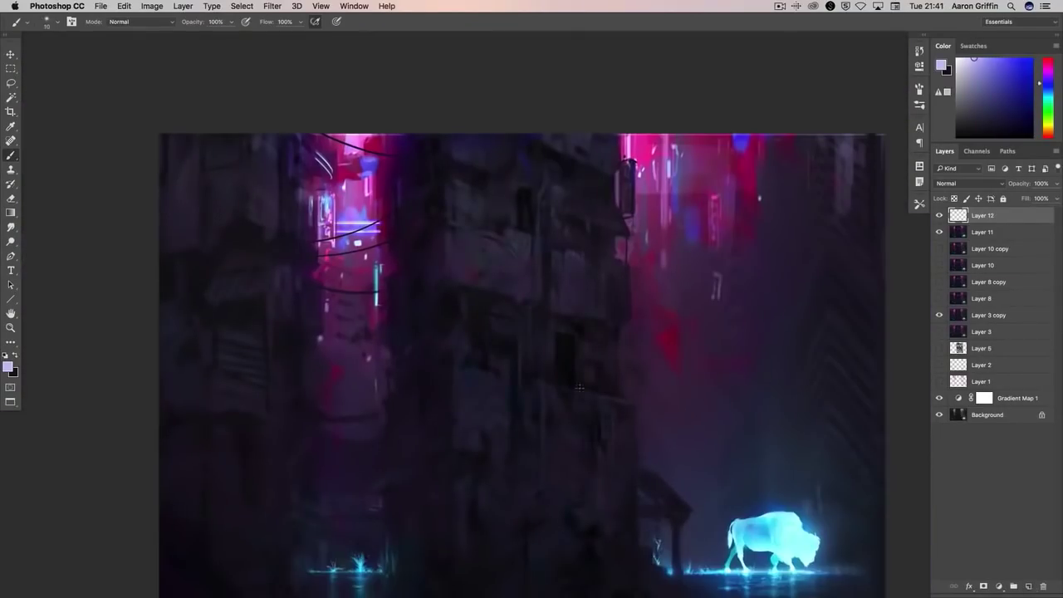
scroll(451, 250, "up", 3)
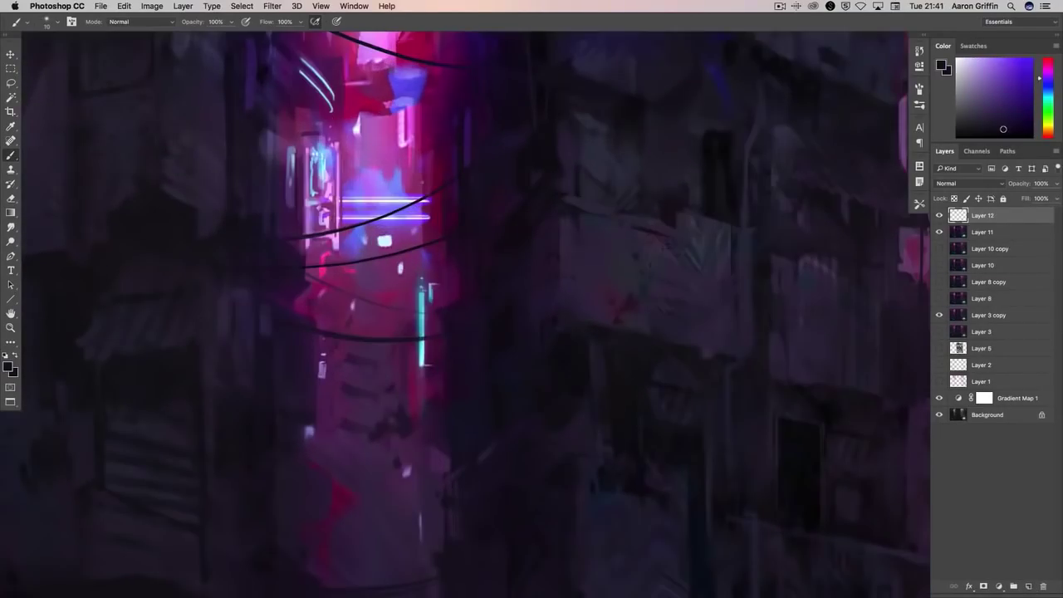
- Sample a dark colour and shift the paint colour toward a dark magenta-crimson
left_click(427, 188, "alt")
right_click(427, 187)
left_click(426, 168)
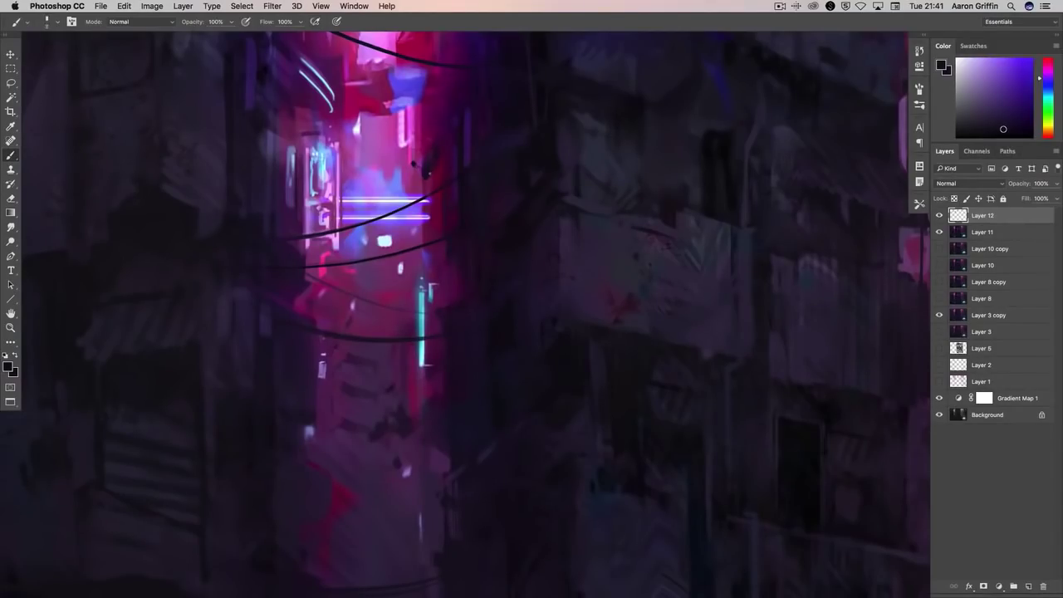
left_click(444, 167, "alt")
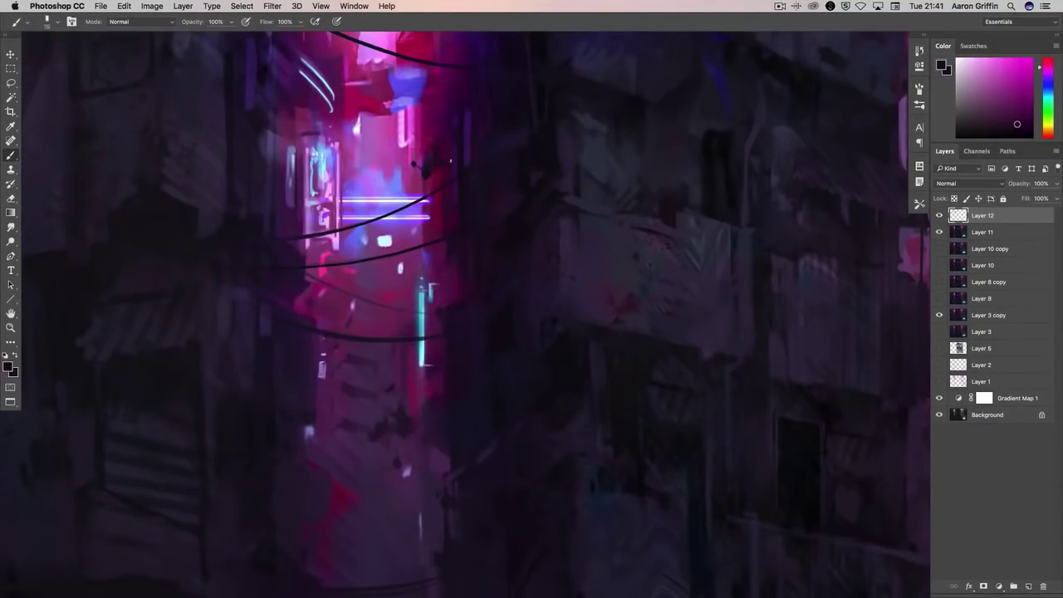
left_click(452, 124, "alt")
left_click(435, 171, "alt")
scroll(702, 372, "left", 5)
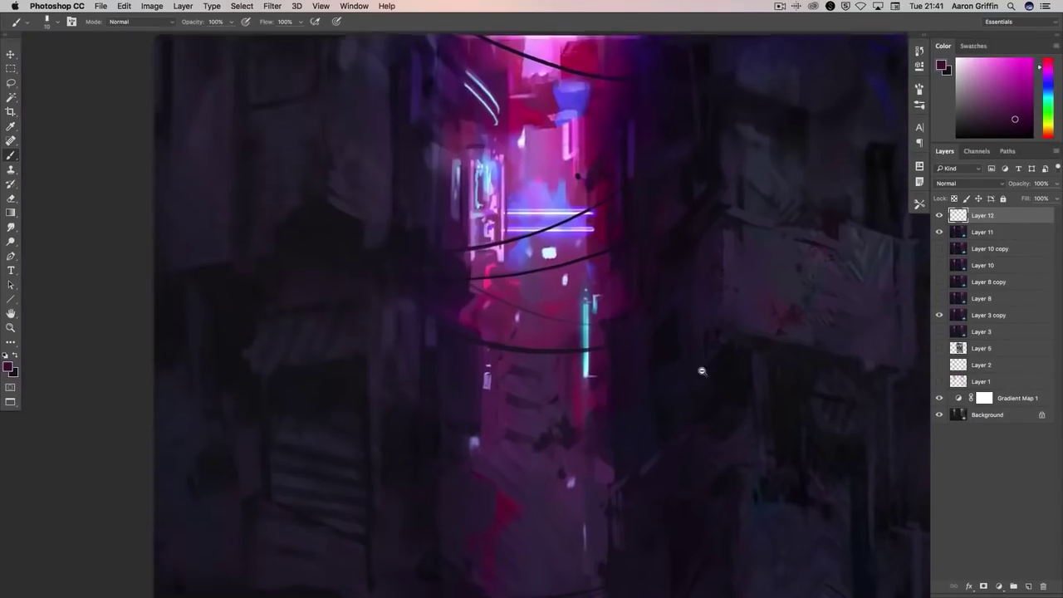
scroll(702, 371, "down", 2)
- Adjust the paint colour toward a darker violet, then sample bright magenta and violet
left_click(522, 269, "alt")
left_click(529, 202, "alt")
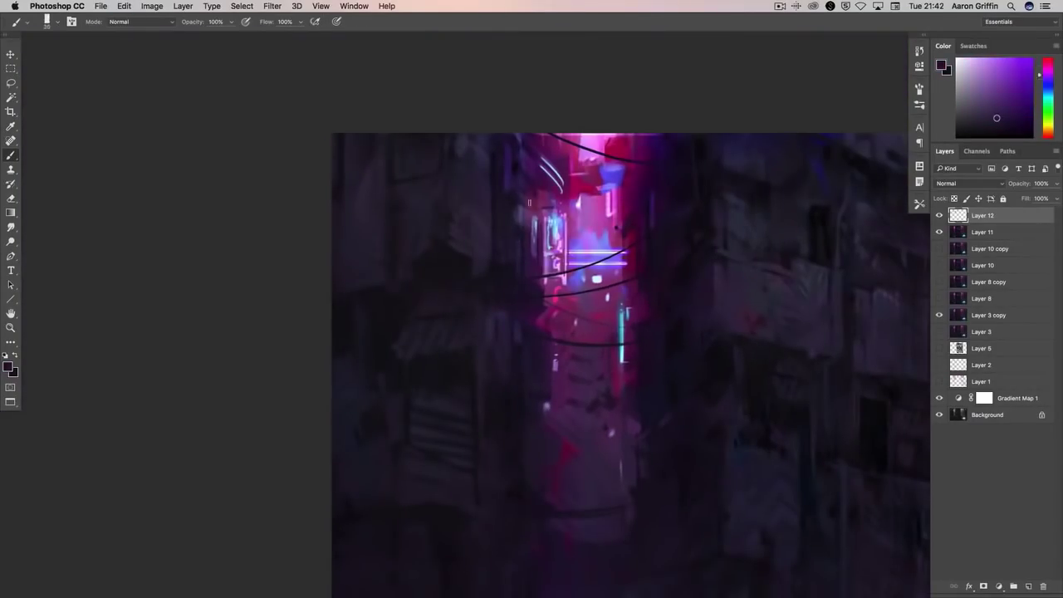
left_click(524, 169, "alt")
left_click_drag(581, 135, 529, 121)
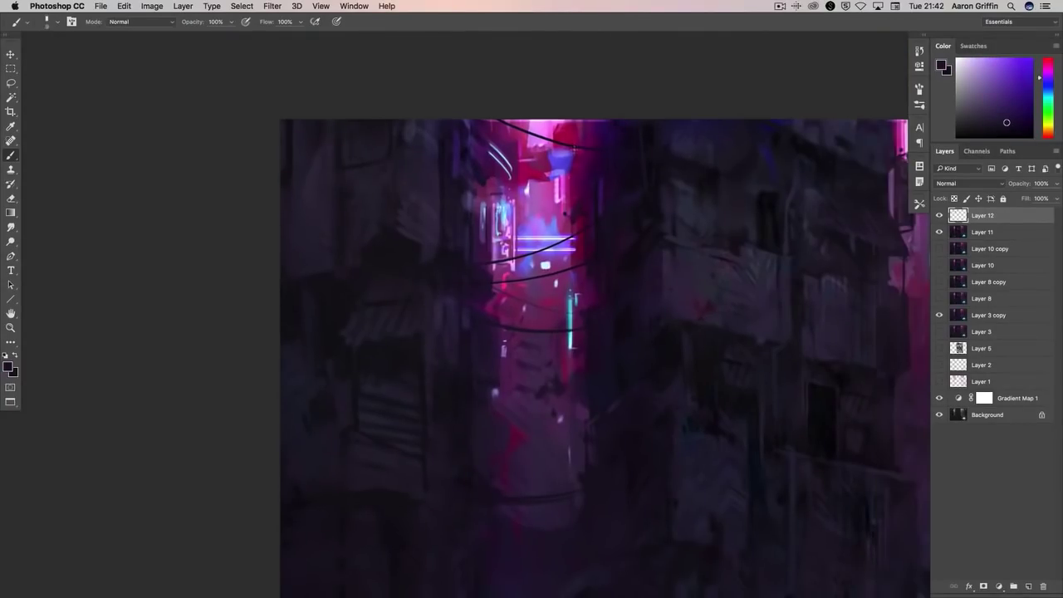
left_click(555, 189, "alt")
left_click(560, 152, "alt")
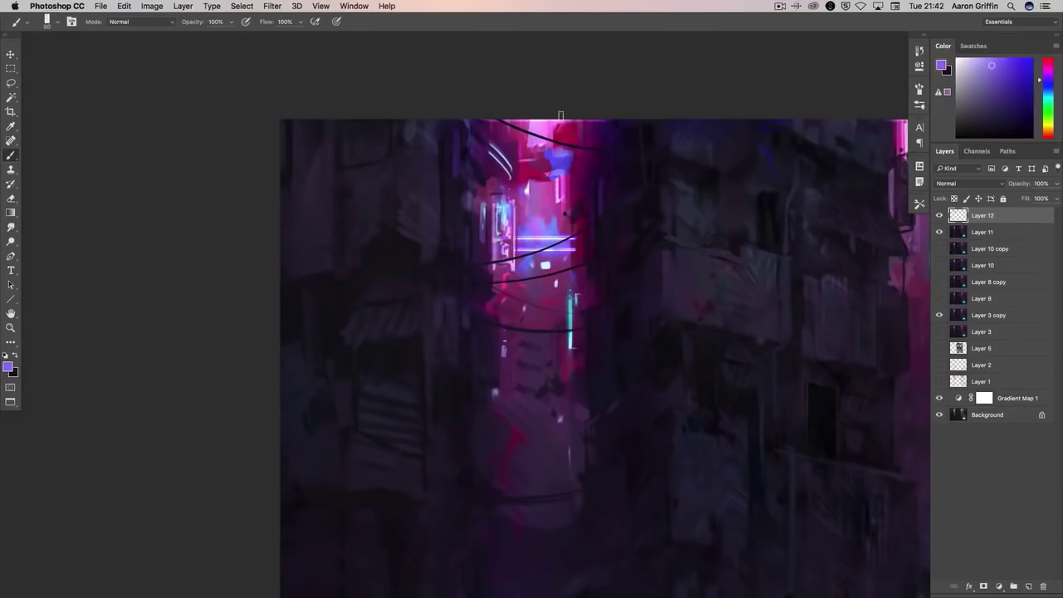
left_click_drag(586, 137, 551, 123)
- Merge all visible layers into Layer 12 and set the Dodge range to Shadows, then back to Highlights
key("o")
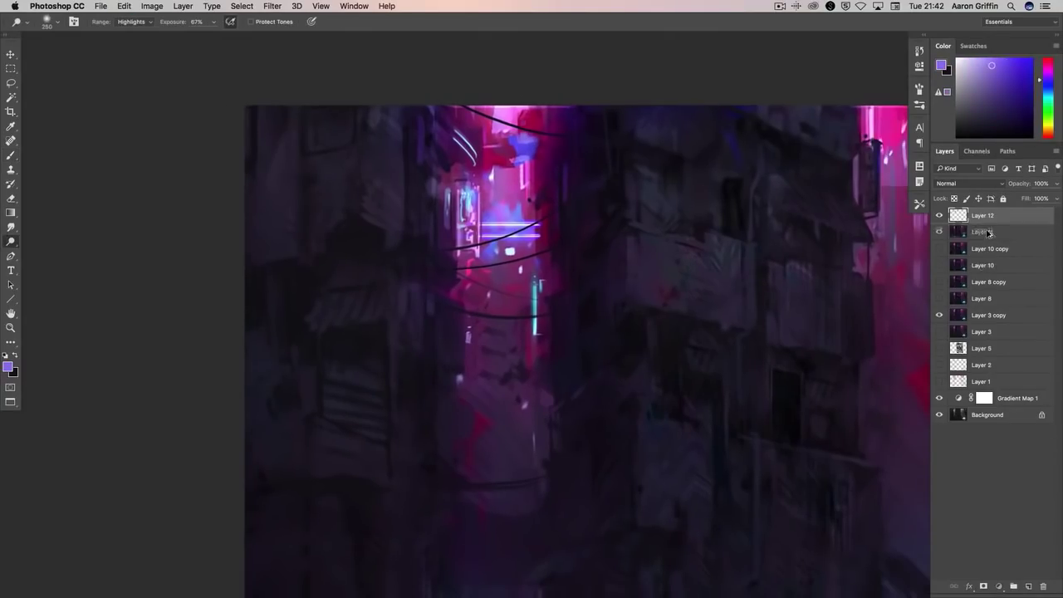
right_click(983, 217)
left_click(848, 441, "alt")
scroll(538, 225, "up", 1)
left_click(152, 23)
left_click(133, 25)
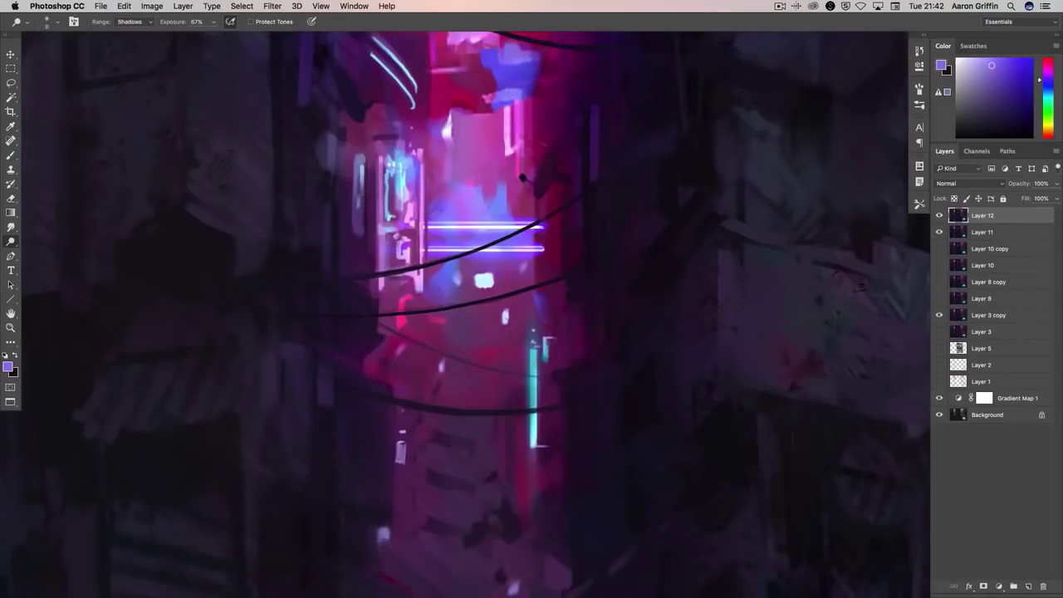
left_click(133, 22)
left_click(131, 42)
scroll(602, 169, "down", 1)
scroll(602, 170, "down", 1)
scroll(615, 227, "up", 1)
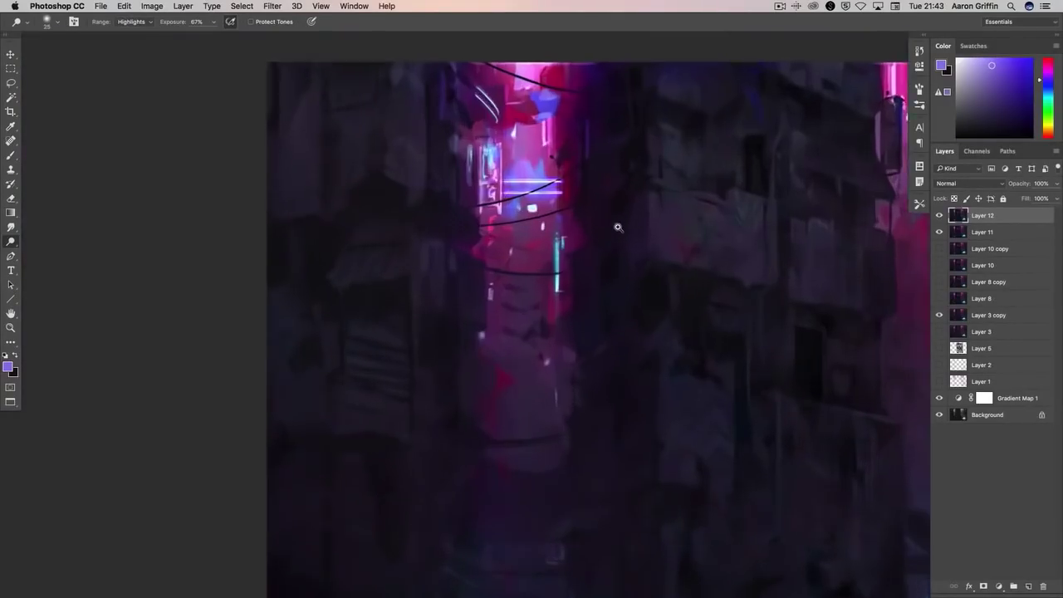
left_click_drag(617, 228, 587, 254)
scroll(527, 237, "up", 1)
- Return to the Brush and pick dark purple, then bright purple paint colours
key("b")
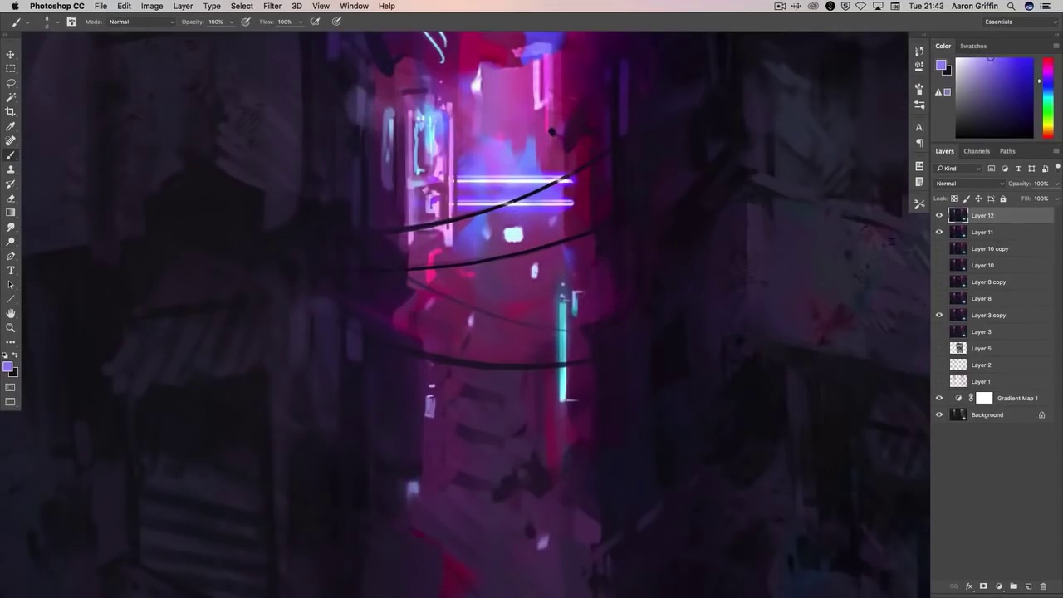
left_click(990, 97)
scroll(577, 141, "up", 1)
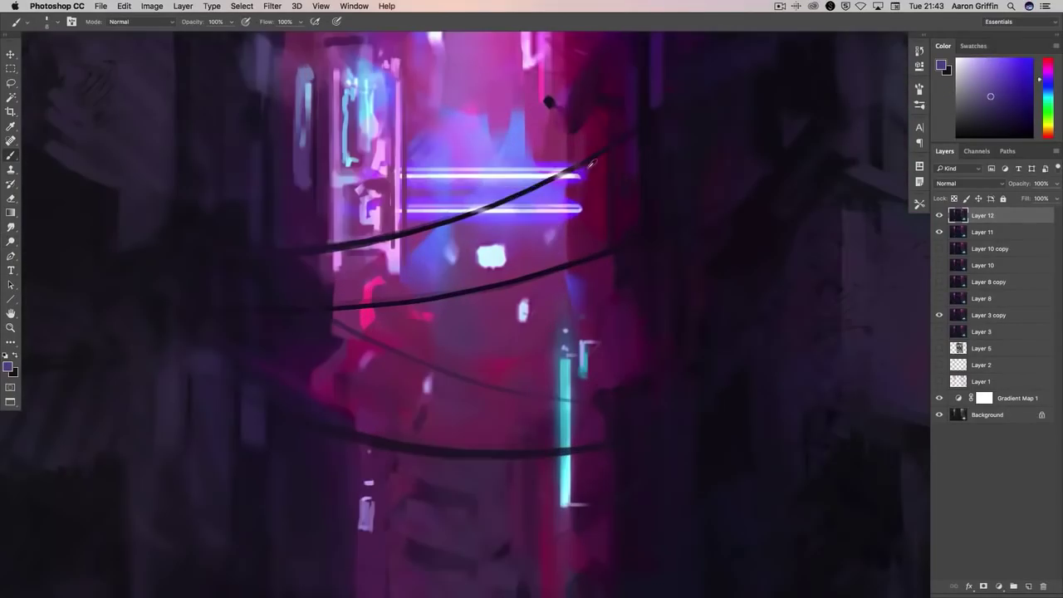
left_click(1011, 58)
left_click_drag(555, 176, 605, 176)
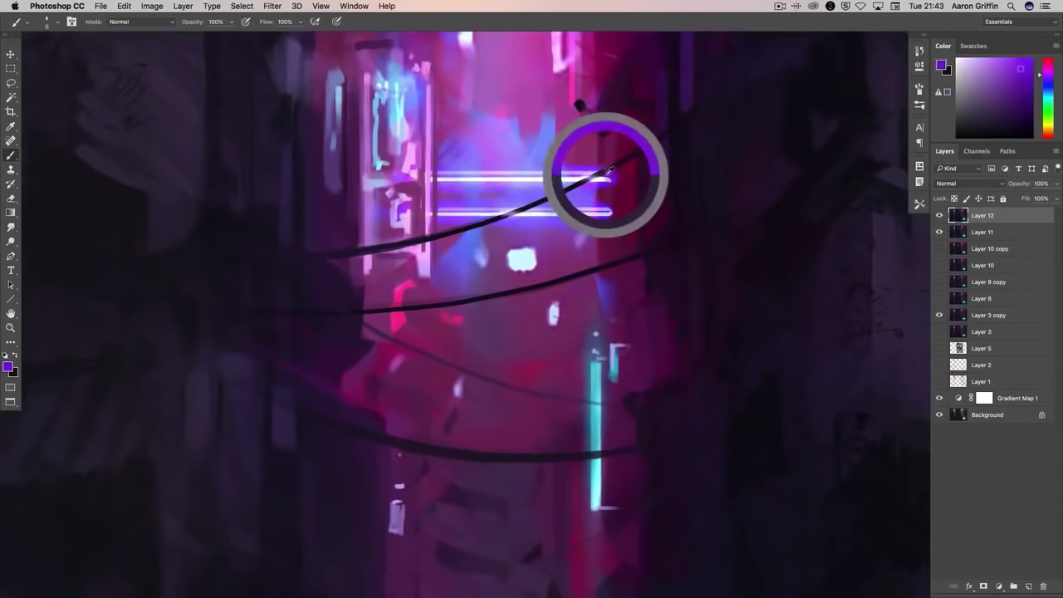
scroll(545, 207, "down", 3)
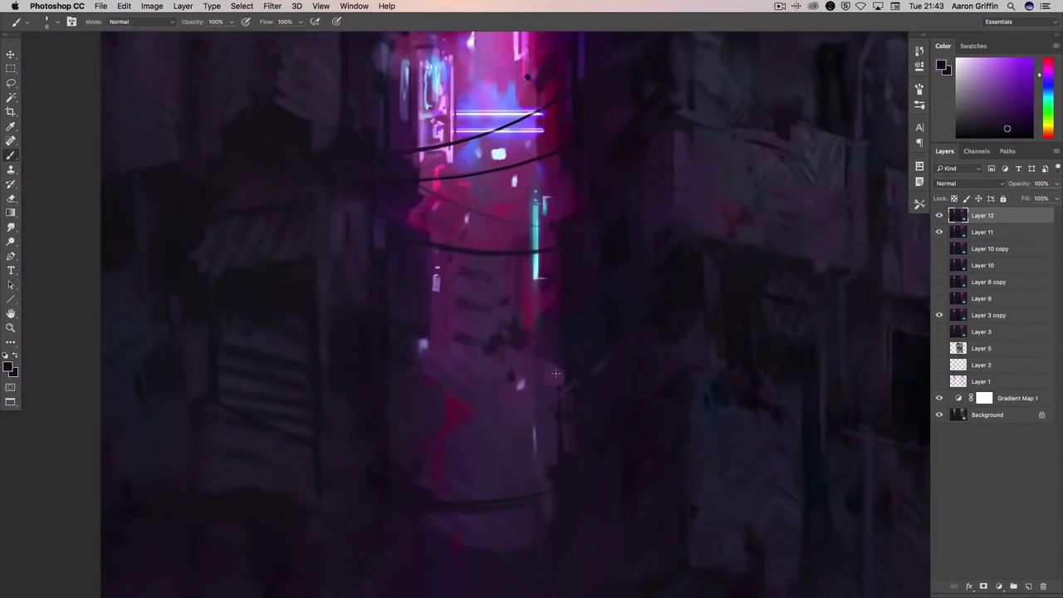
- Sample dark grey-purple, magenta, and finally a bright pink-red from the alley
left_click(540, 378, "alt")
left_click_drag(540, 378, 648, 299)
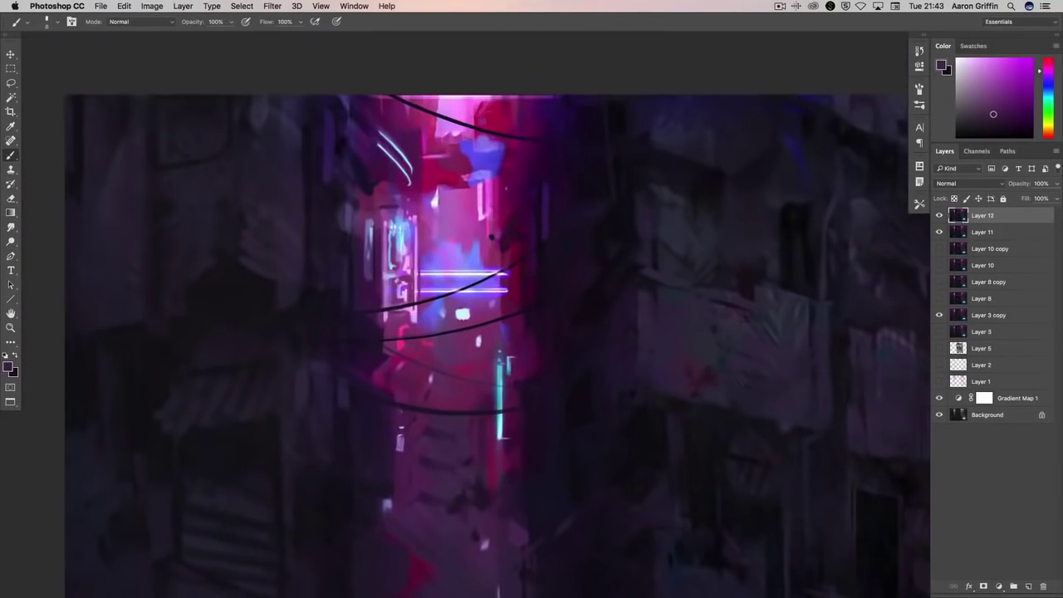
left_click(517, 168, "alt")
left_click(412, 156, "alt")
scroll(698, 297, "down", 5)
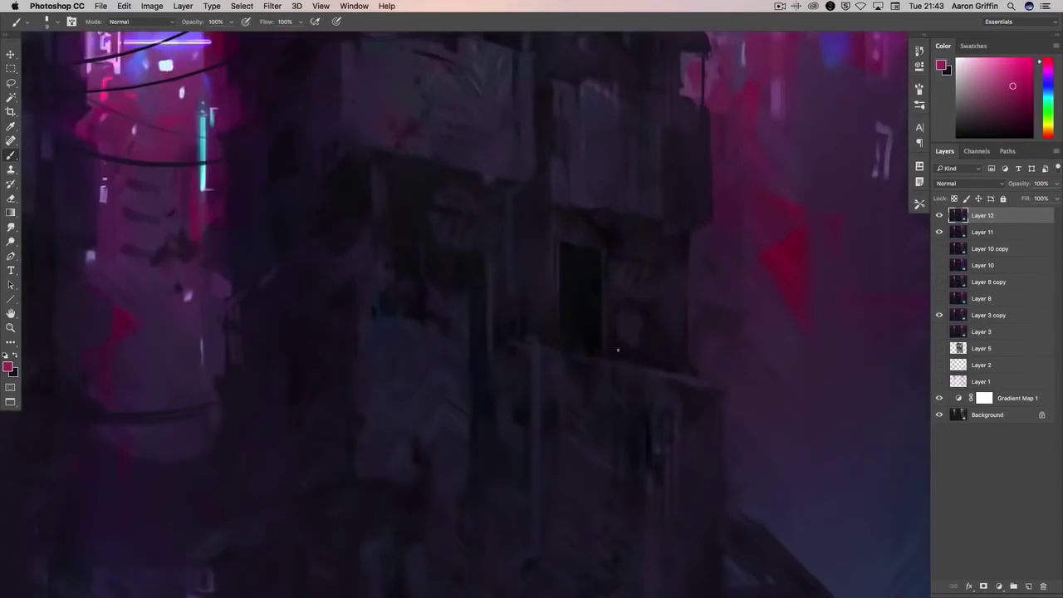
- Pick a brown-orange paint colour and enlarge the brush to size 20
scroll(629, 305, "up", 2)
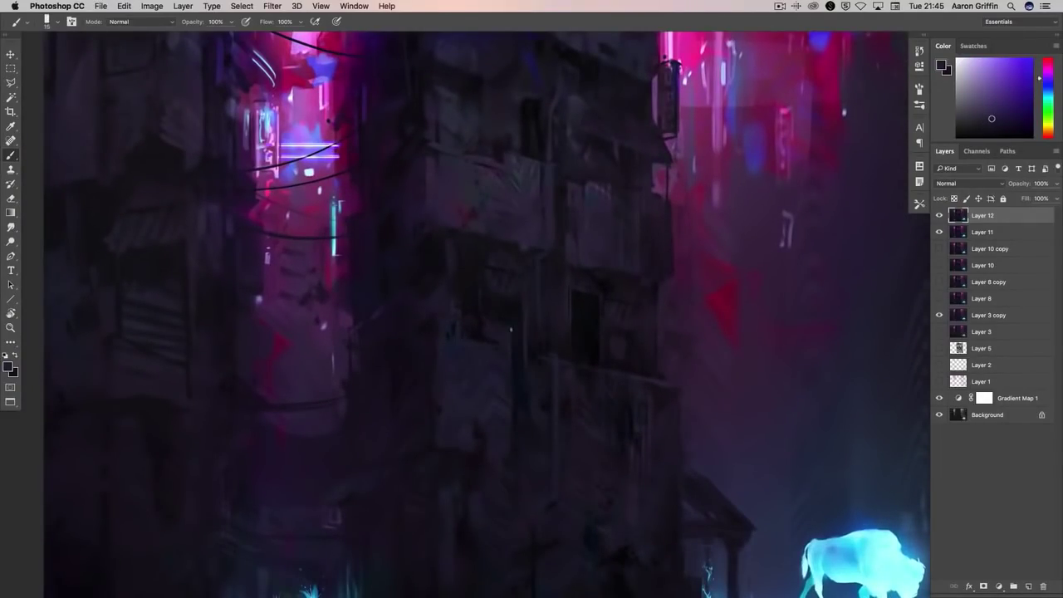
left_click(491, 327, "alt")
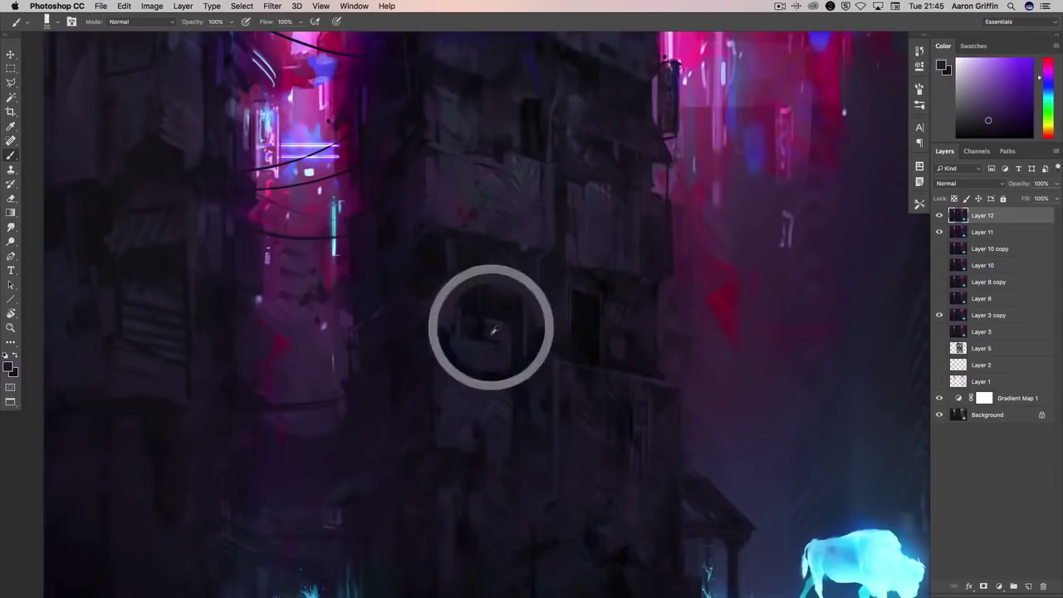
scroll(527, 247, "down", 3)
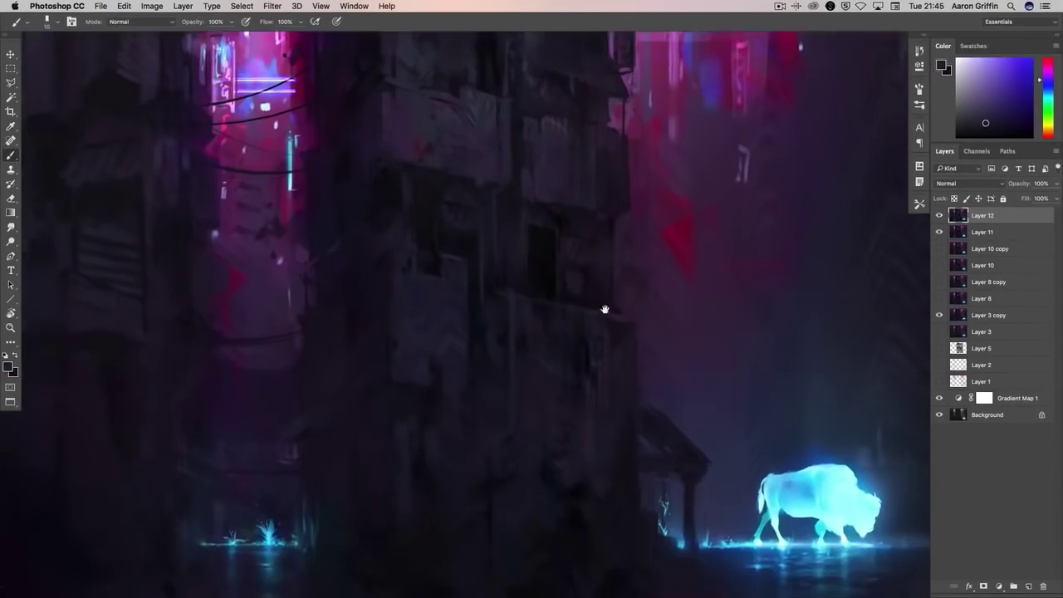
left_click(1049, 132)
left_click_drag(1001, 112, 1012, 97)
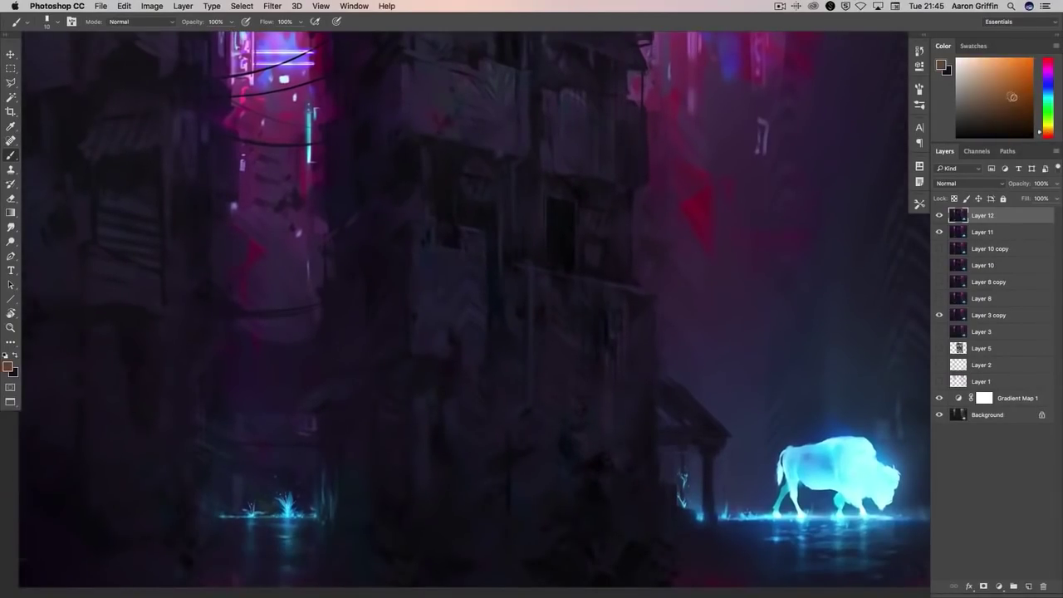
key("bracketright")
- Resample several dark purple shades from the building facade
left_click(389, 318, "alt")
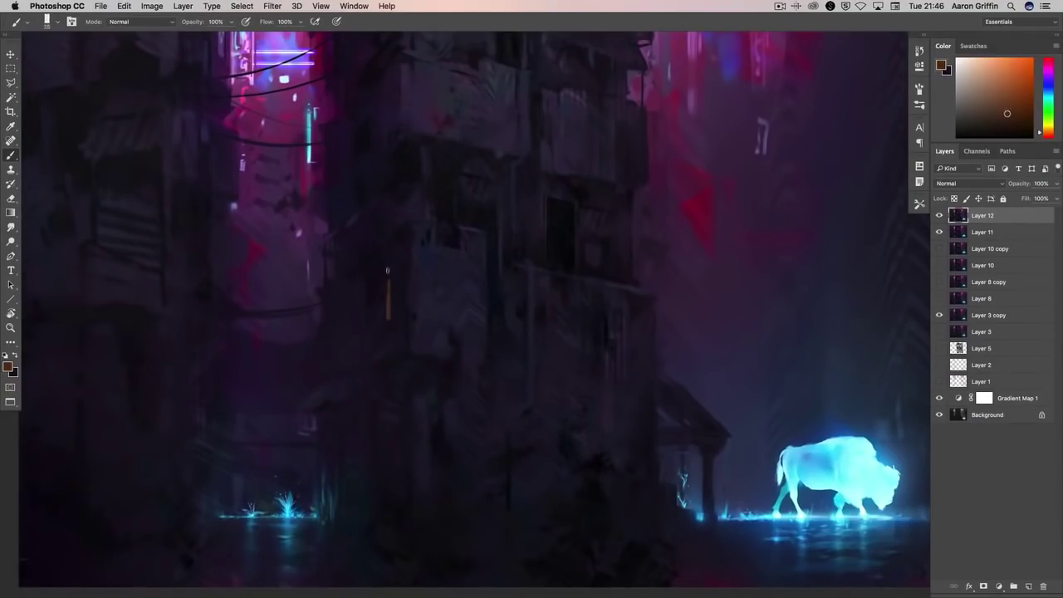
left_click(393, 294, "alt")
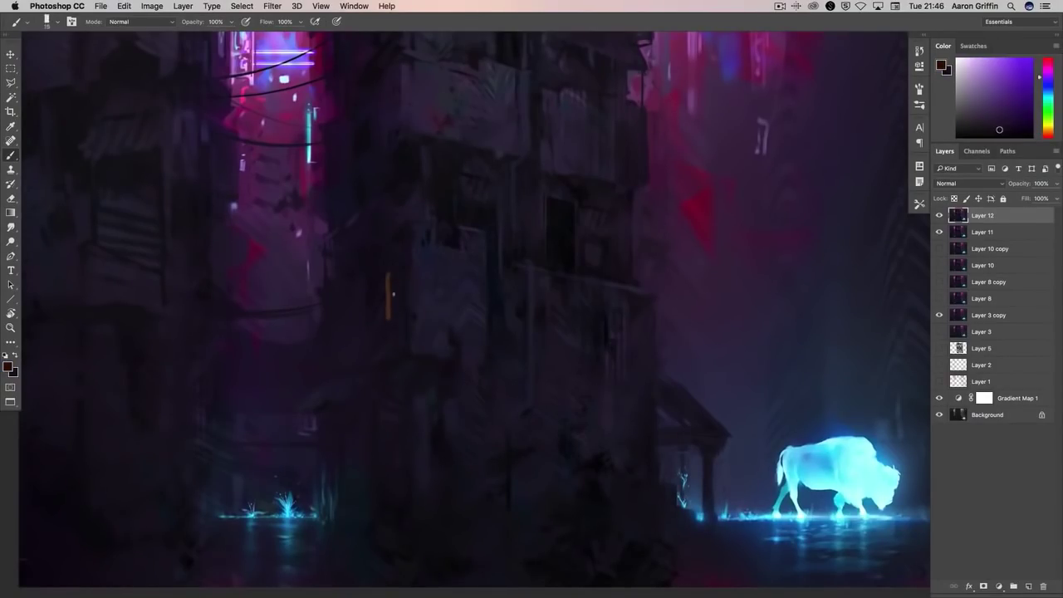
left_click(375, 297, "alt")
left_click(387, 306, "alt")
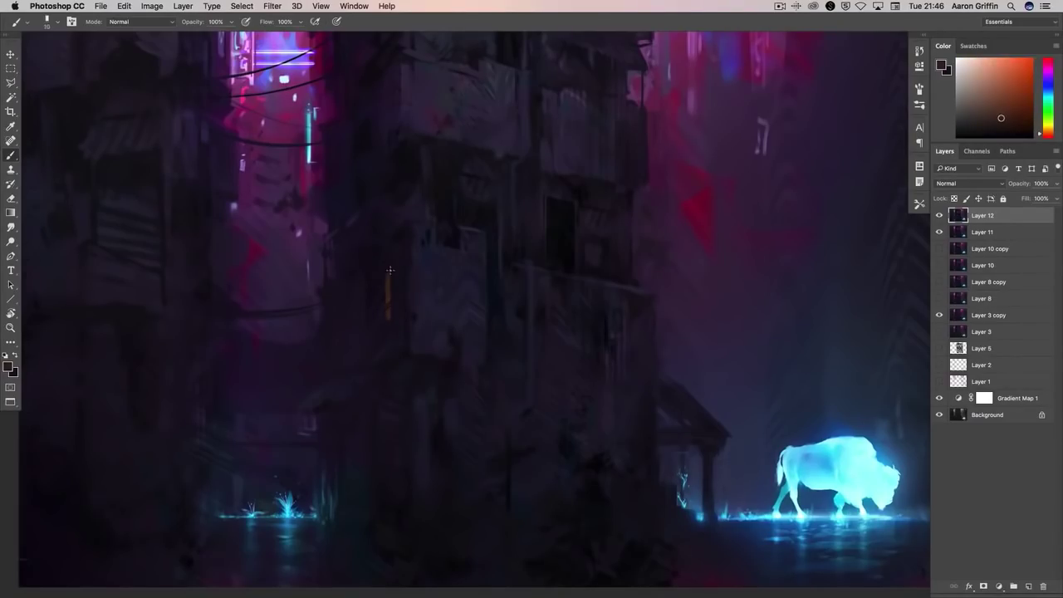
scroll(581, 284, "up", 3)
left_click(628, 293, "alt")
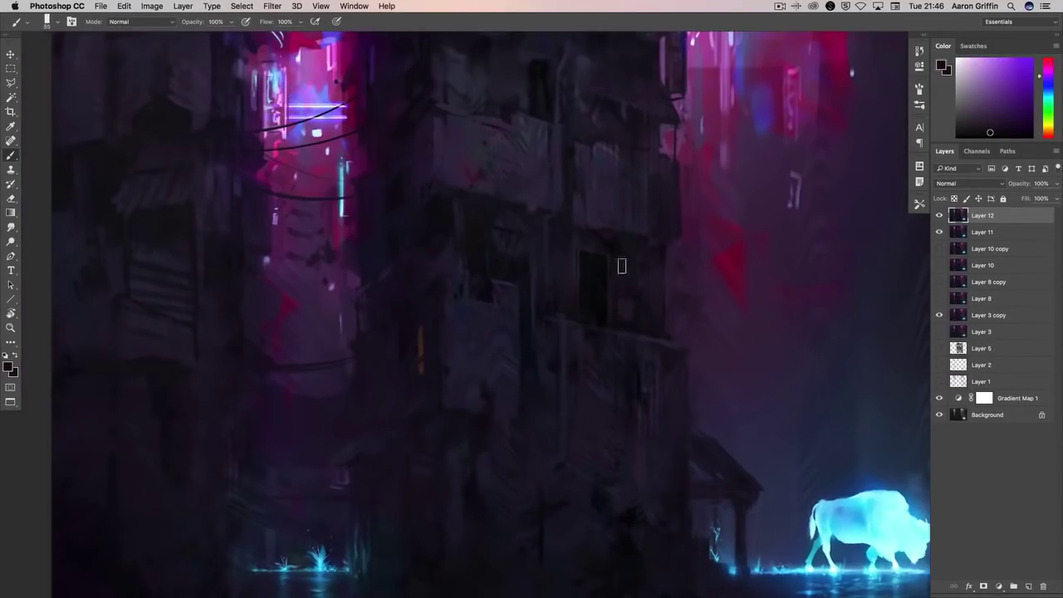
- Sample orange-brown from the small light and saturated oranges and browns for the lit window
left_click(421, 366, "alt")
scroll(638, 292, "up", 1)
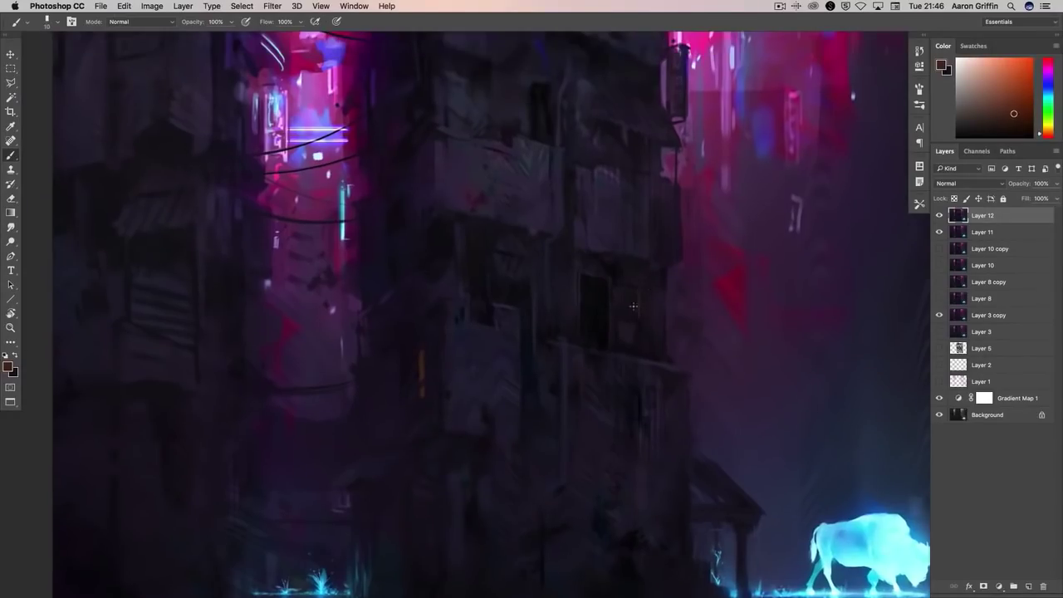
scroll(639, 302, "up", 2)
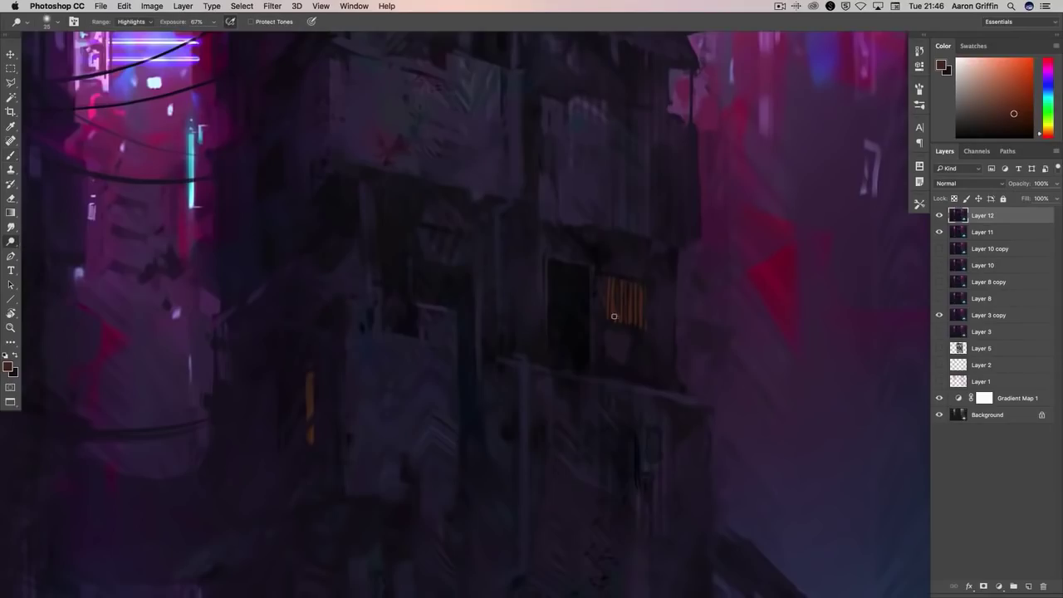
left_click(645, 328, "alt")
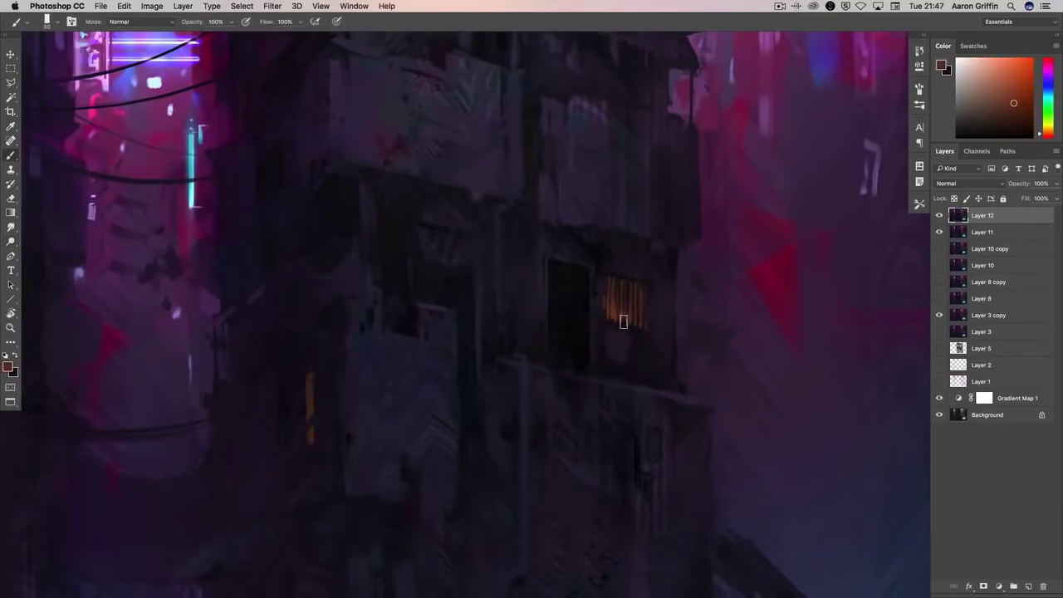
left_click(615, 298, "alt")
left_click(619, 287, "alt")
left_click(635, 313, "alt")
- Sample surrounding purples and red-orange tones to refine the glowing window
scroll(628, 317, "down", 5)
scroll(662, 292, "up", 5)
left_click(634, 313, "alt")
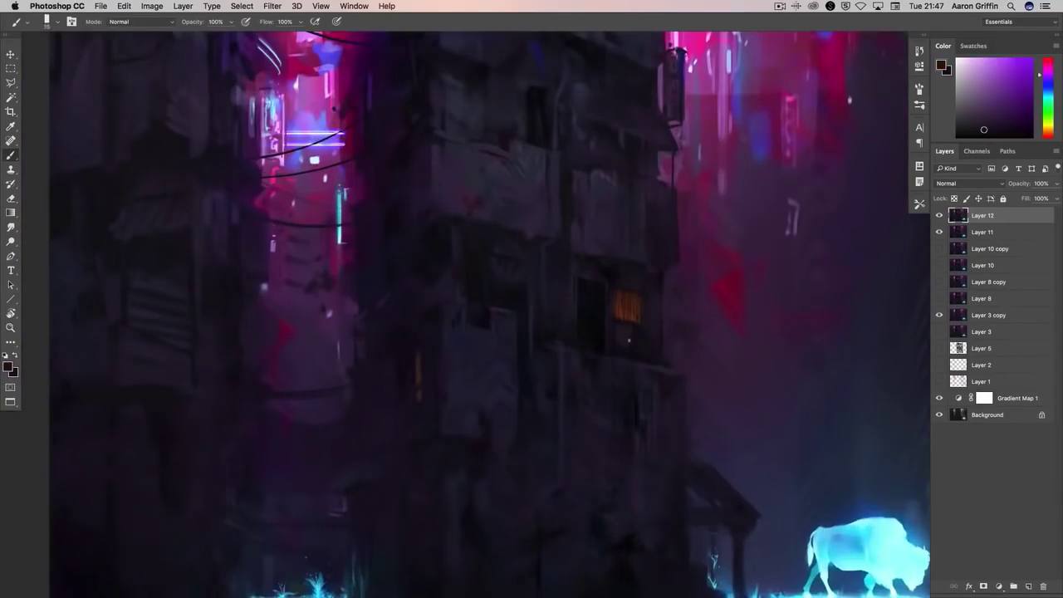
left_click(628, 297, "alt")
left_click(619, 295, "alt")
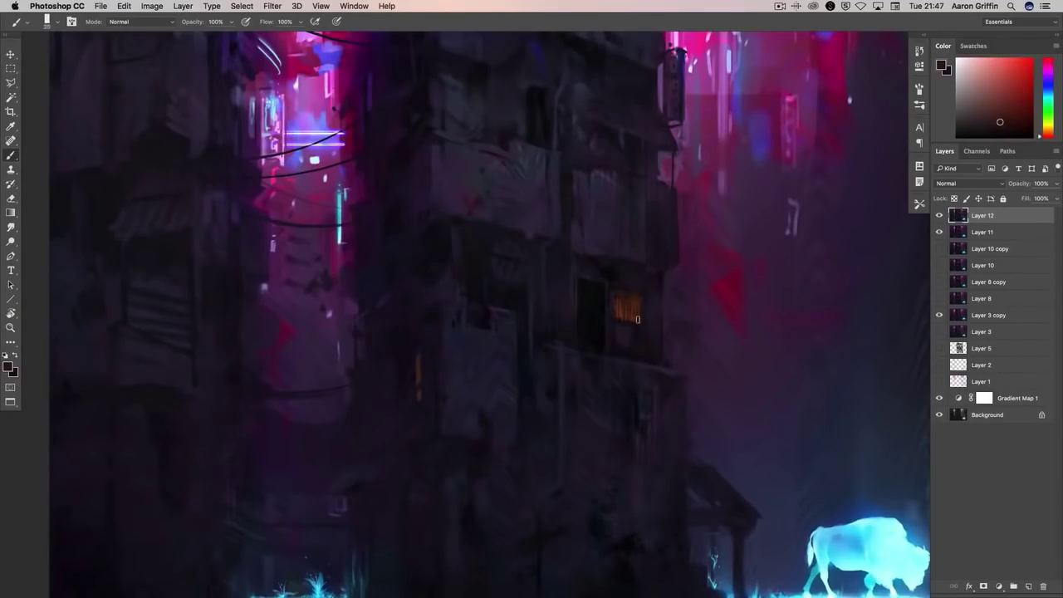
left_click(618, 298, "alt")
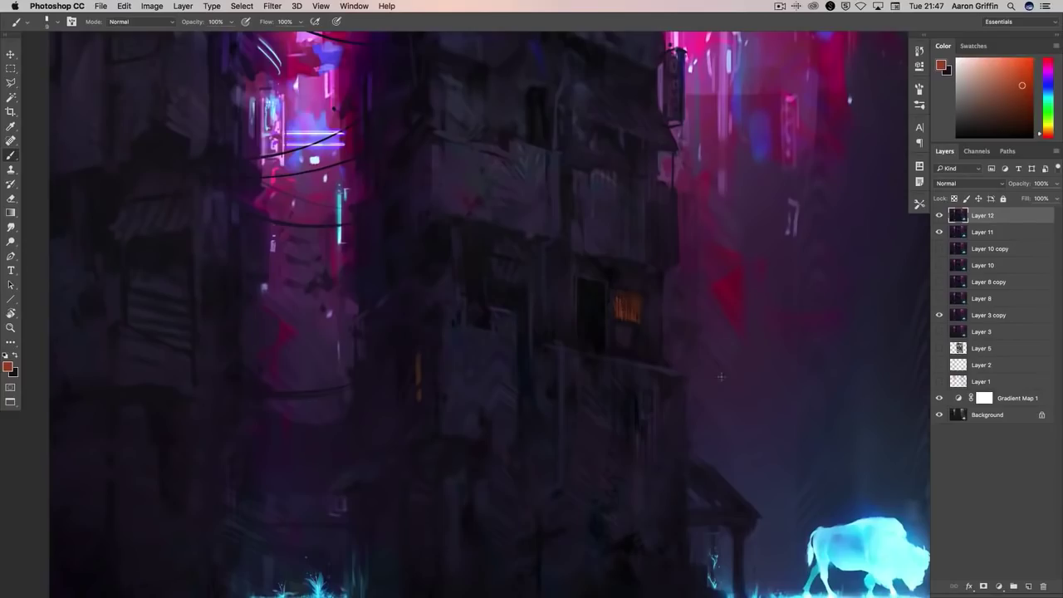
left_click(620, 309, "alt")
left_click(641, 289, "alt")
left_click(621, 313, "alt")
left_click(621, 300, "alt")
- Enlarge the brush to size 175 and move the view to the painting's top
right_click(621, 299)
key("Escape")
key("bracketright")
key("bracketright")
key("bracketright")
key("bracketright")
key("bracketright")
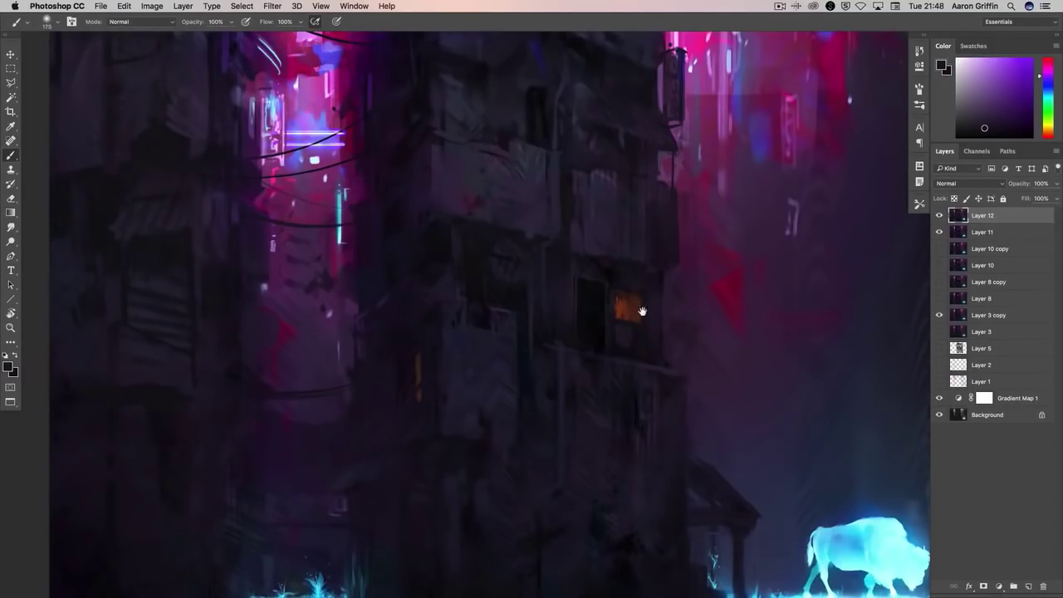
left_click_drag(636, 308, 728, 404)
- With a small brush preset, undo a stray light stroke and paint the green sign
right_click(560, 342)
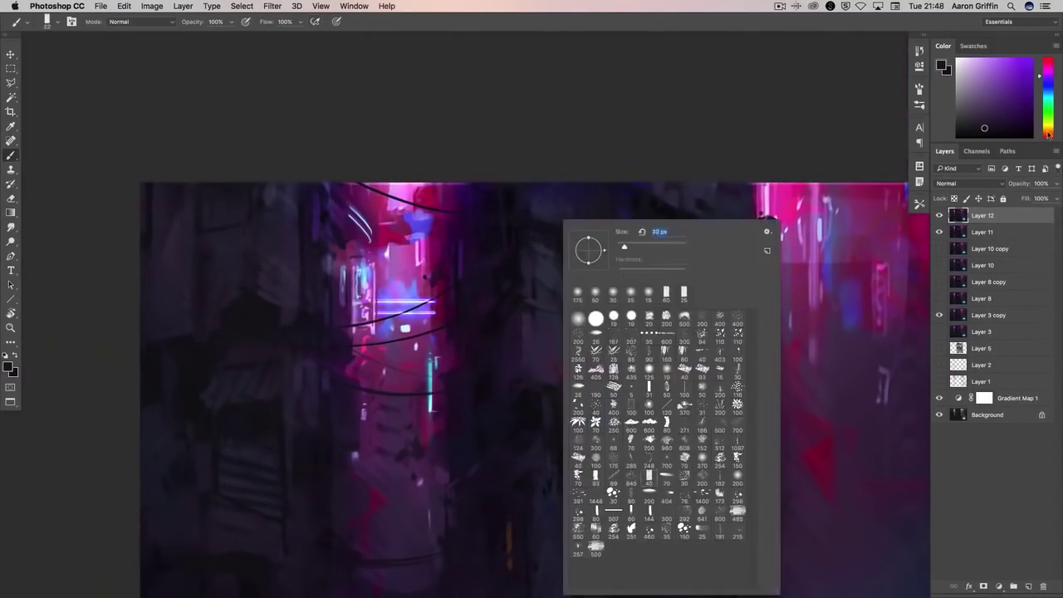
double_click(582, 293)
left_click_drag(500, 334, 501, 379)
key("super+z")
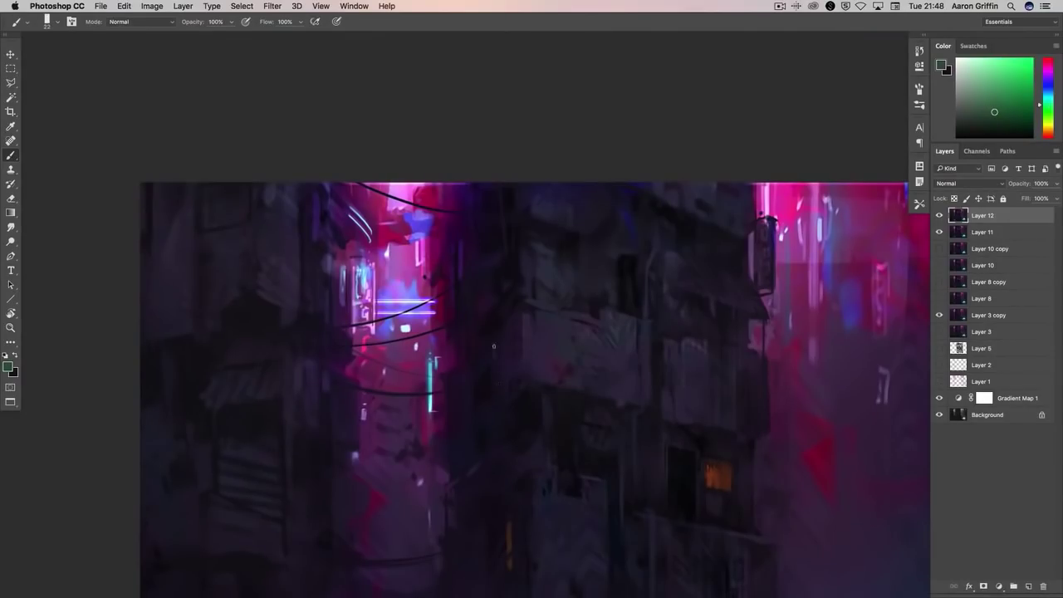
scroll(491, 360, "down", 3)
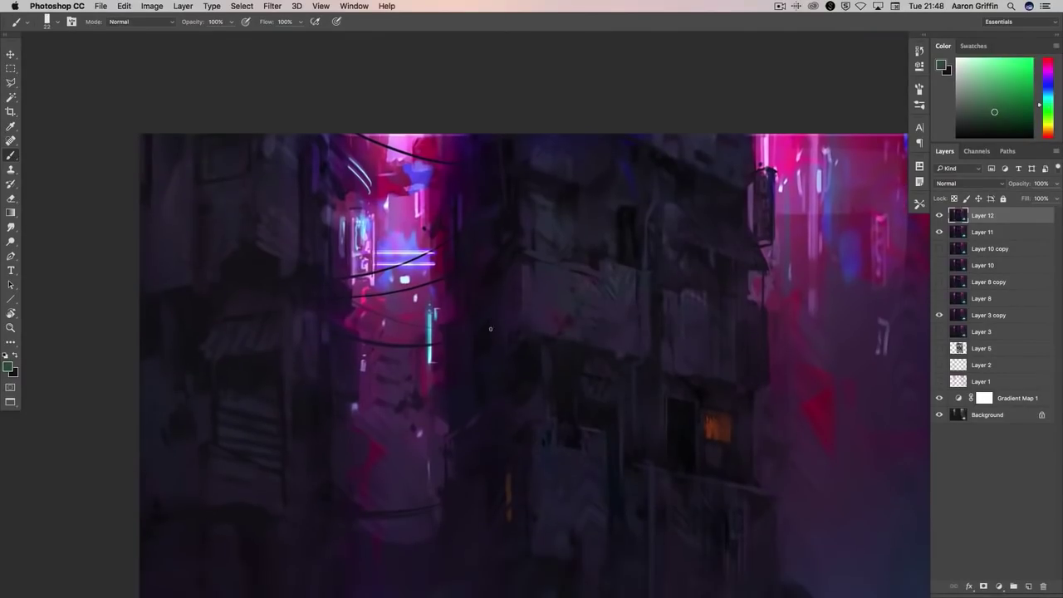
mouse_move(485, 371)
left_mouse_down()
mouse_move(489, 327)
mouse_move(504, 370)
left_mouse_up()
- Sample darker green shades from the sign
left_click(485, 371, "alt")
left_click(584, 399, "alt")
left_click(487, 377, "alt")
scroll(513, 329, "down", 1)
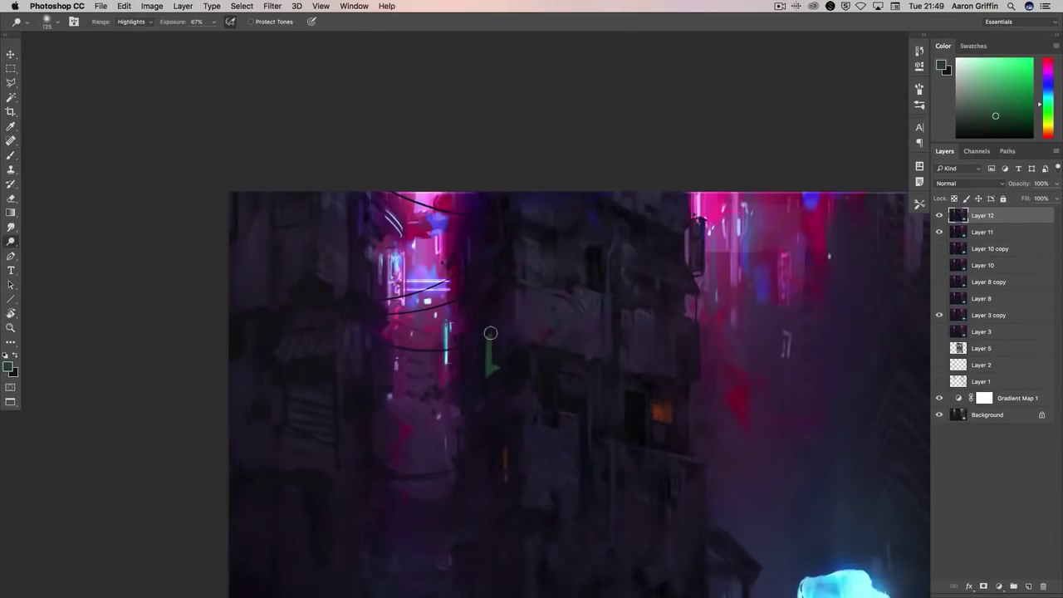
- Switch brush size presets while sampling the wall purple and the sign green
right_click(511, 364)
double_click(620, 375)
left_click(493, 356, "alt")
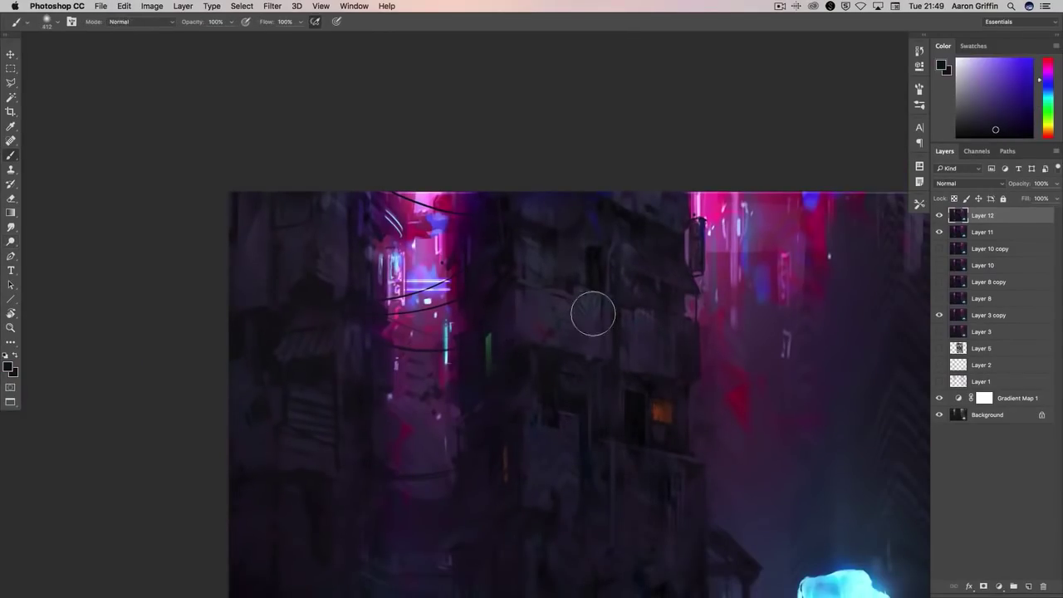
left_click(491, 347, "alt")
right_click(504, 349)
double_click(596, 446)
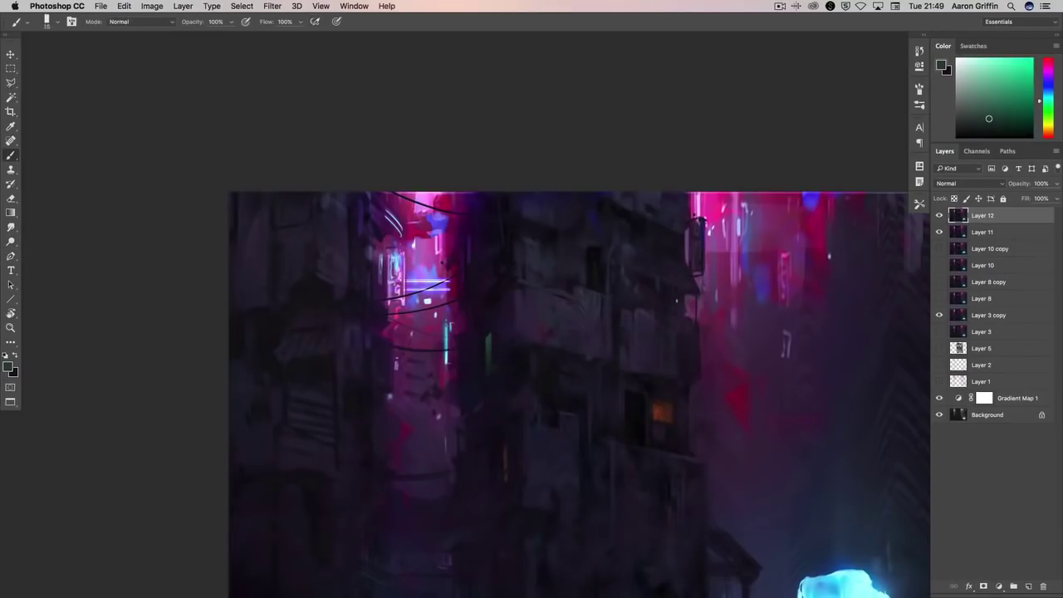
scroll(567, 375, "down", 2)
- Flatten all layers into one Background and add a new empty Layer 1 above it
key("super+shift+e")
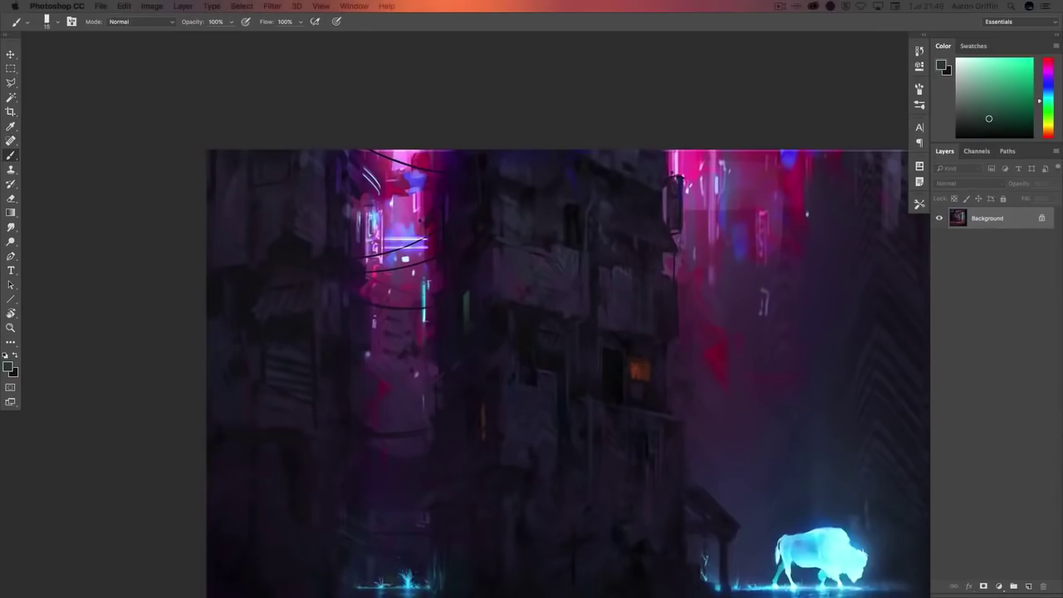
key("super+alt+shift+n")
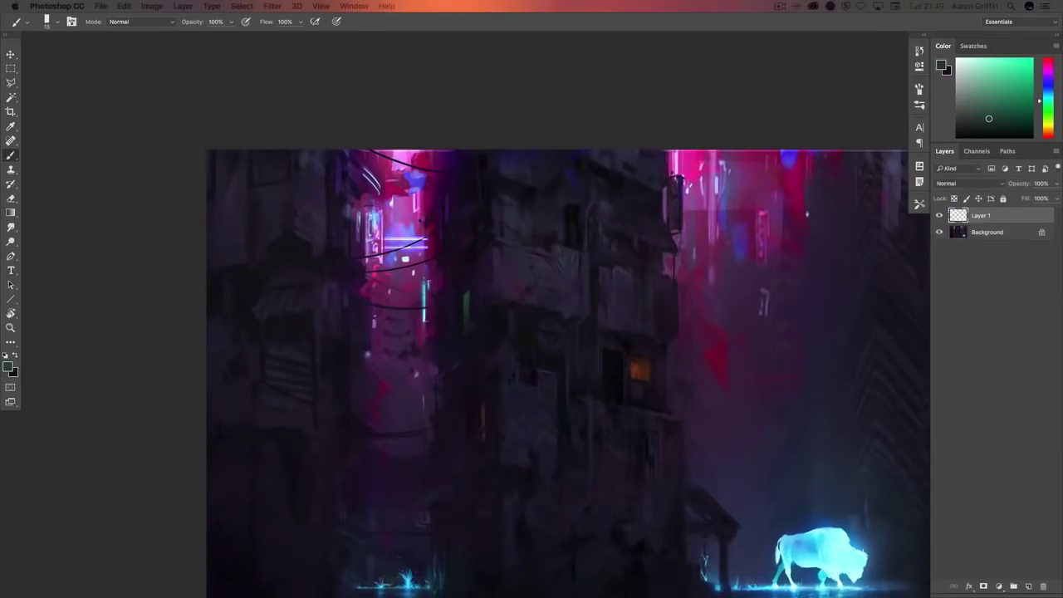
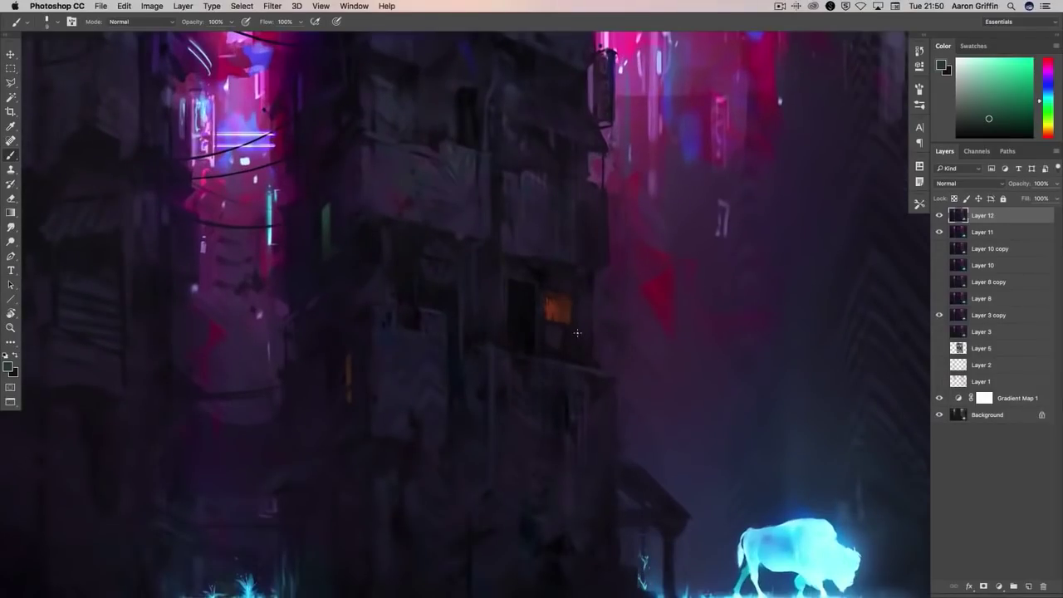
- Add a new empty layer for the lights and choose a small round brush preset
left_click(607, 299, "alt")
key("super+alt+shift+n")
right_click(661, 331)
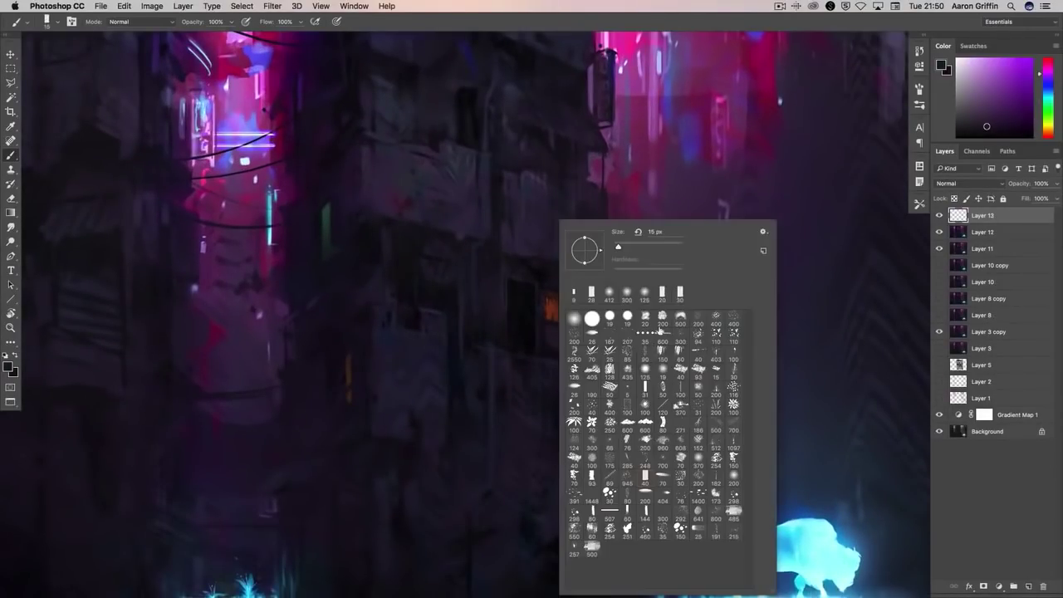
double_click(653, 341)
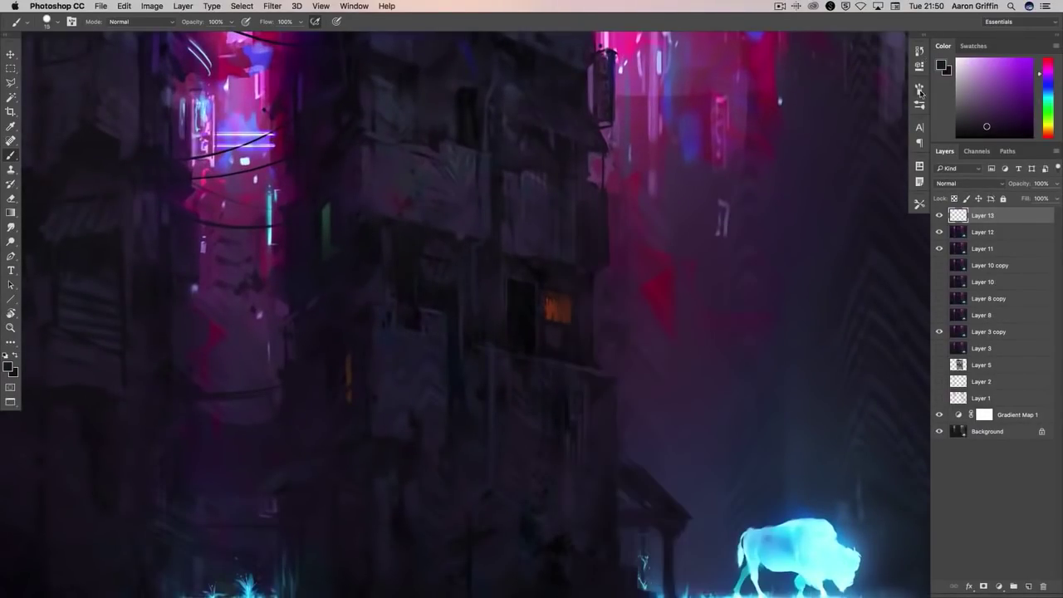
left_click(920, 72)
- Paint light orange dots along the balcony ledge with a 15 px brush
left_click(550, 312, "alt")
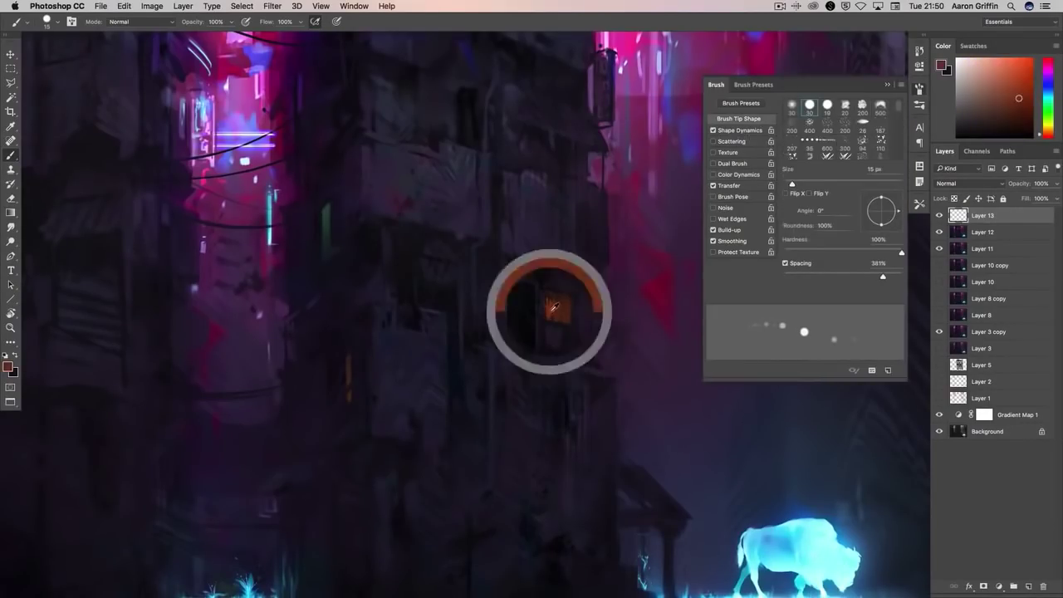
left_click(1004, 64)
key("[")
key("[")
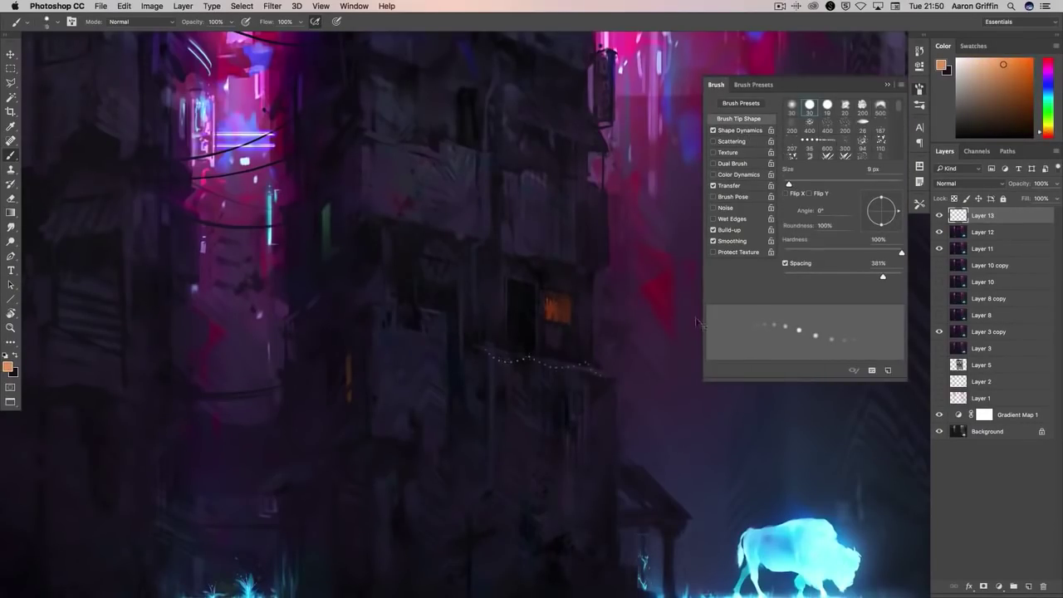
key("bracketright")
key("bracketright")
left_click_drag(539, 261, 552, 264)
- Switch to light green with an 8 px brush, then choose a different brush preset
scroll(634, 292, "up", 3)
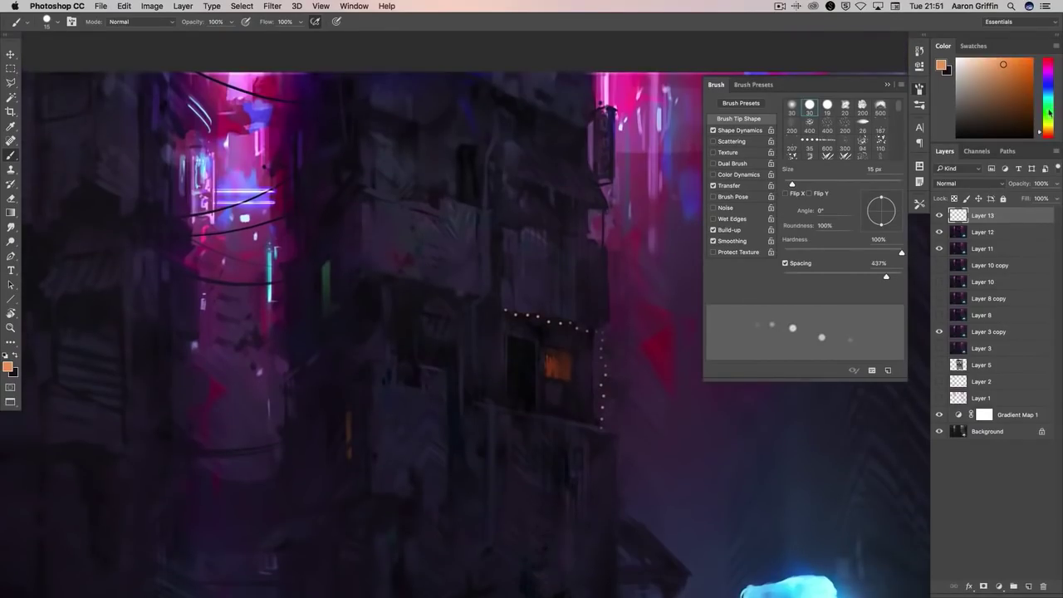
left_click(1048, 113)
left_click(975, 61)
key("bracketleft")
key("bracketleft")
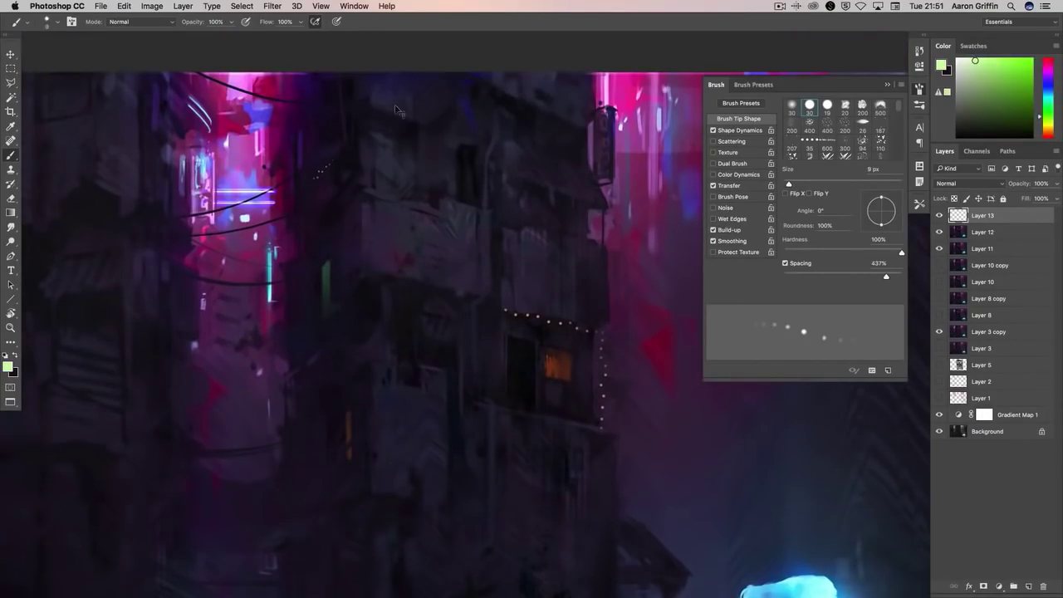
key("bracketright")
mouse_move(411, 263)
left_mouse_down()
mouse_move(459, 203)
mouse_move(458, 228)
left_mouse_up()
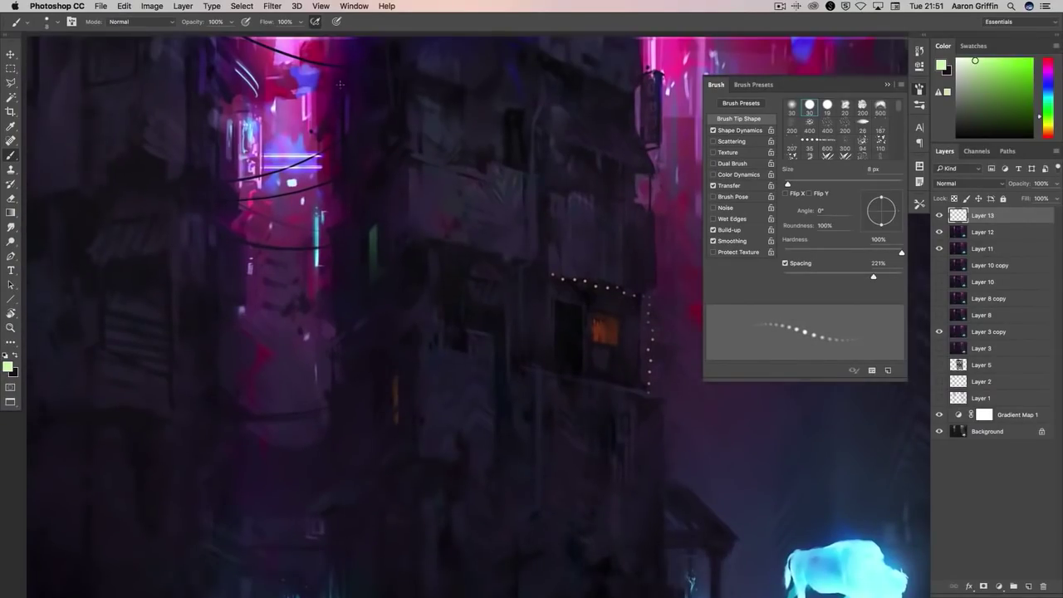
scroll(458, 201, "right", 5)
right_click(490, 217)
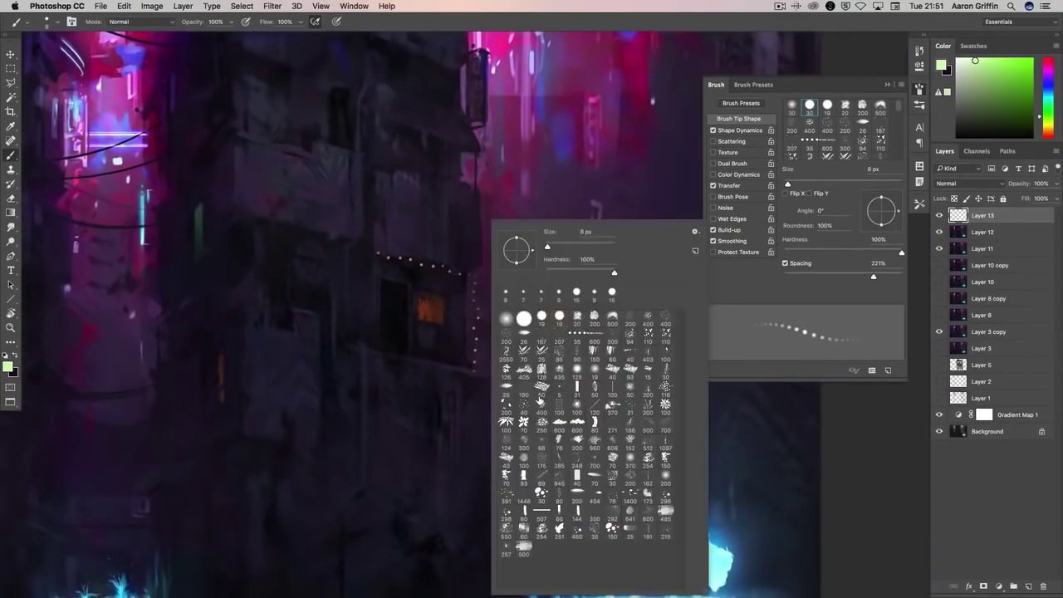
double_click(581, 374)
left_click(498, 249, "alt")
- Add Layer 14 below Layer 13 and sample an orange colour from the painting
left_click(1028, 586)
key("bracketleft")
key("ctrl+bracketleft")
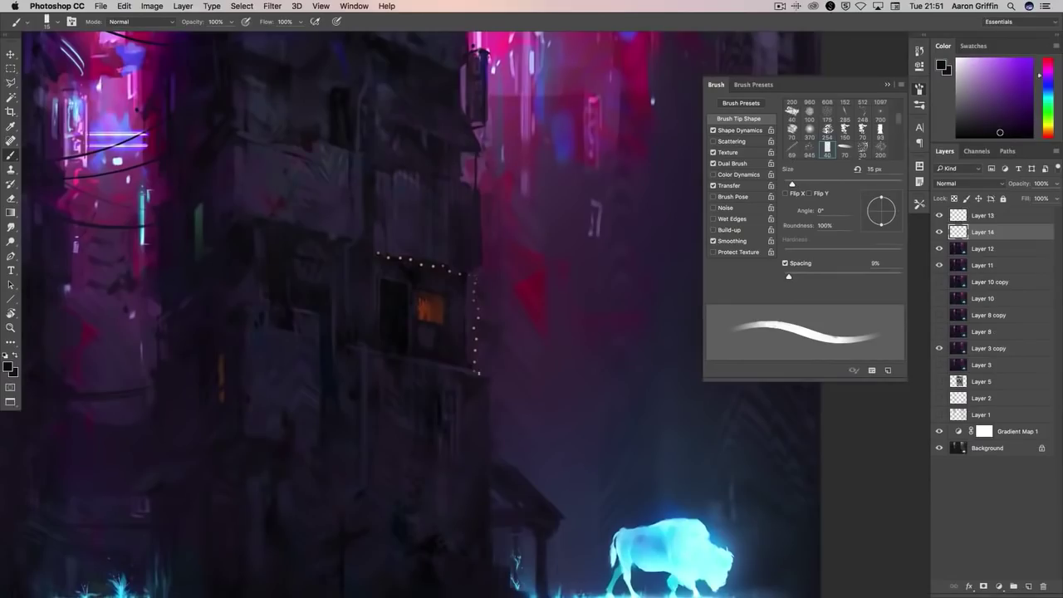
left_click(479, 270, "alt")
left_click(430, 312, "alt")
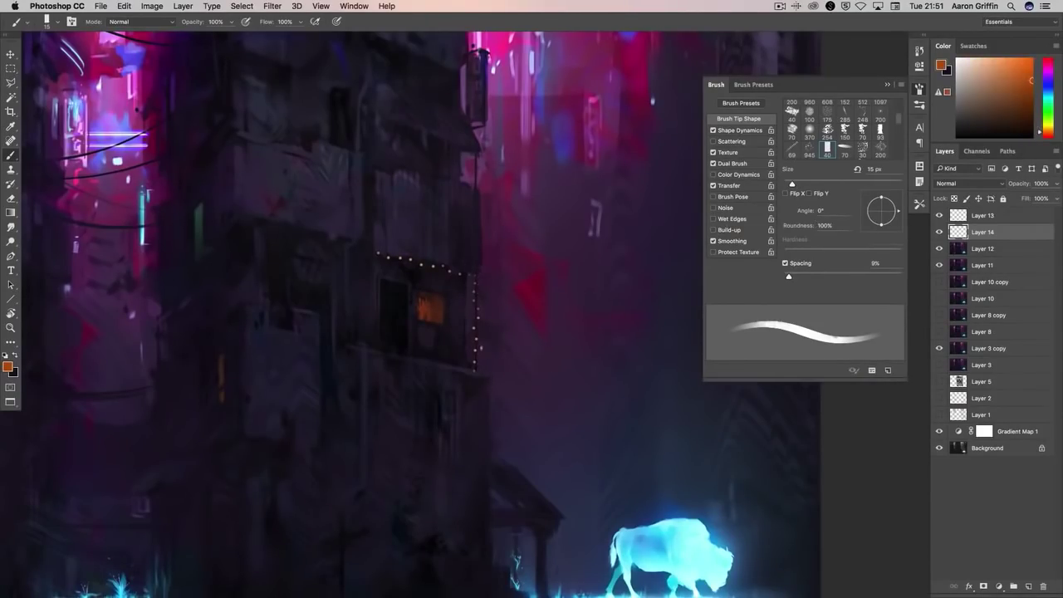
scroll(479, 365, "up", 2)
key("bracketright")
- Paint on Layer 13 with a 30 px soft round brush in Screen blending mode
right_click(475, 367)
double_click(492, 318)
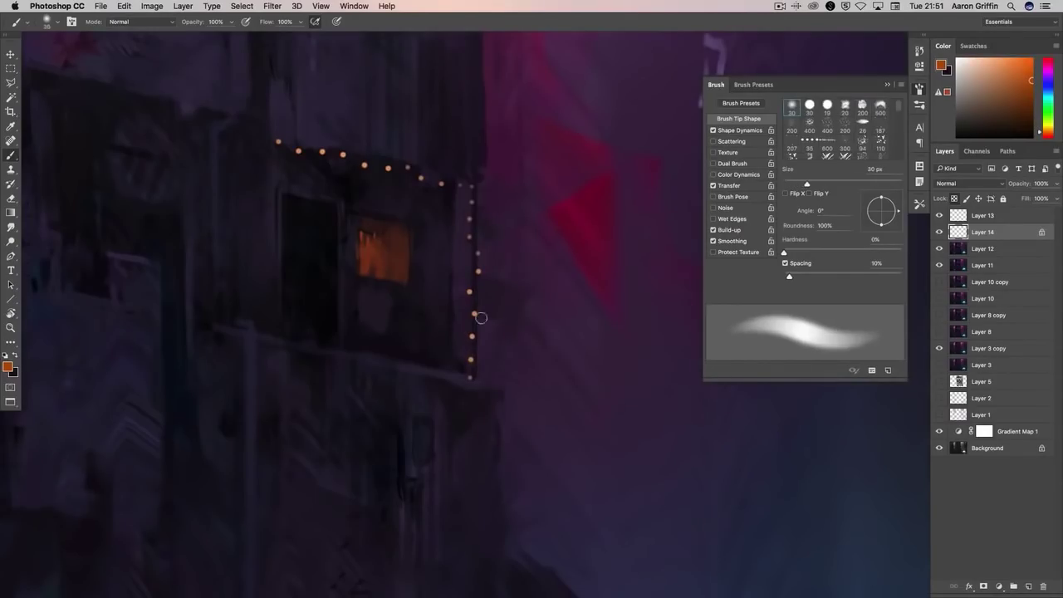
key("bracketleft")
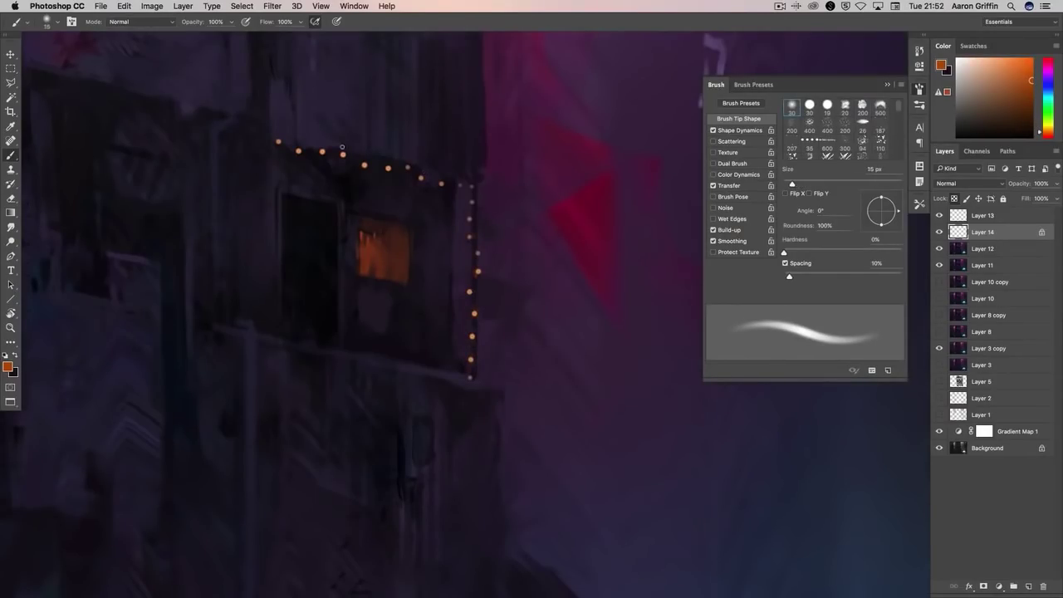
key("alt+bracketright")
key("bracketright")
key("shift+alt+s")
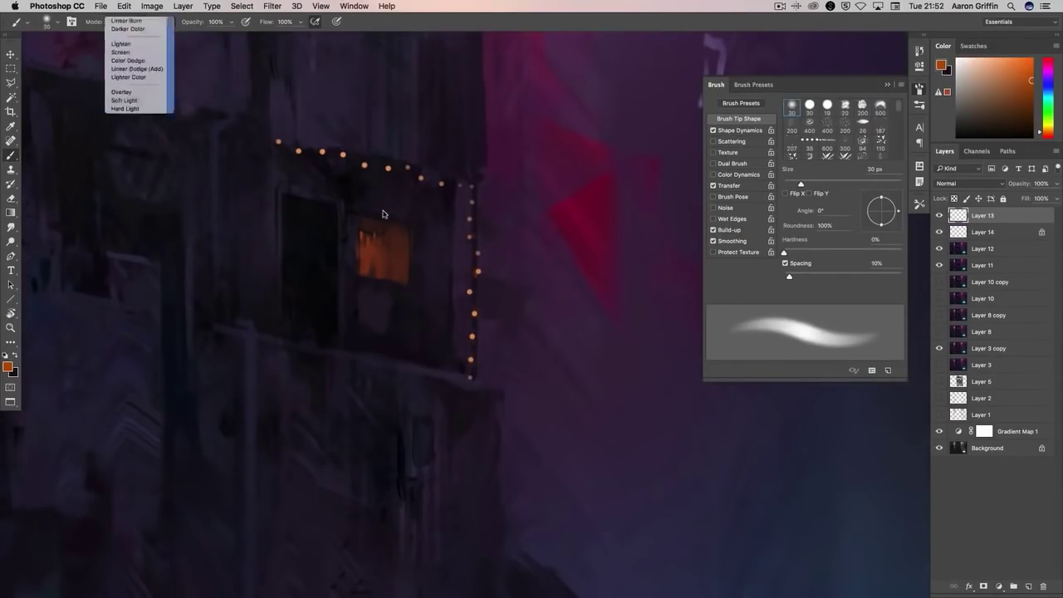
key("bracketright")
key("bracketleft")
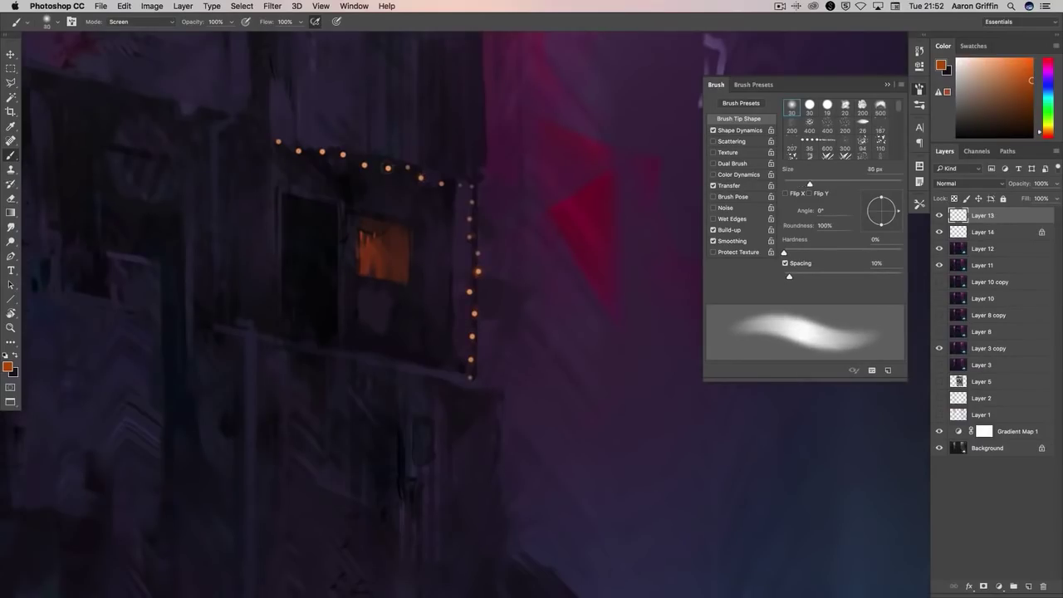
- Delete Layer 14, pick a 10 px textured brush and darker orange, and restore Normal blending
key("super+z")
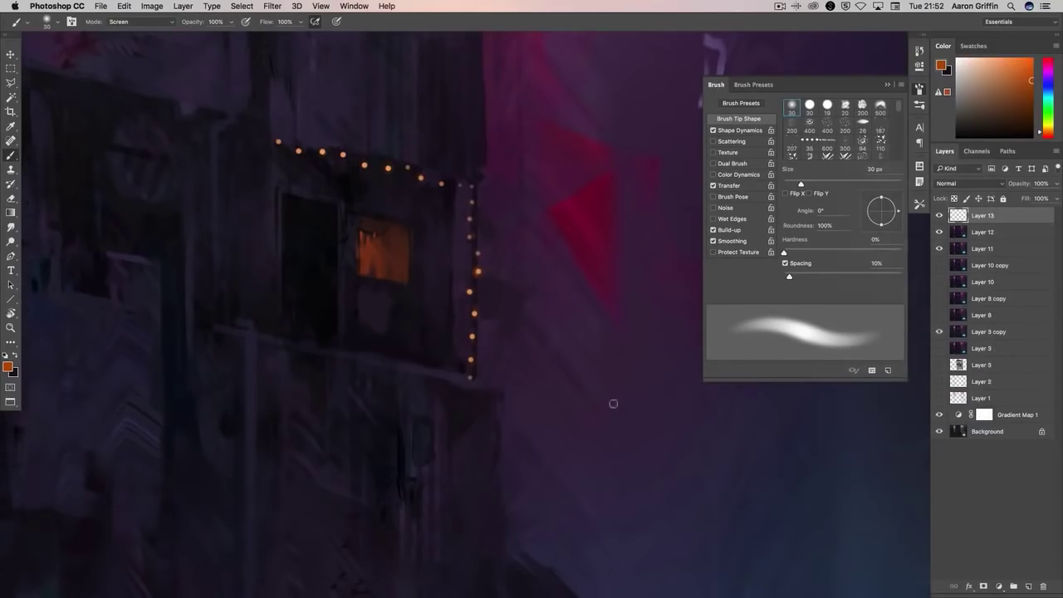
right_click(447, 199)
double_click(481, 316)
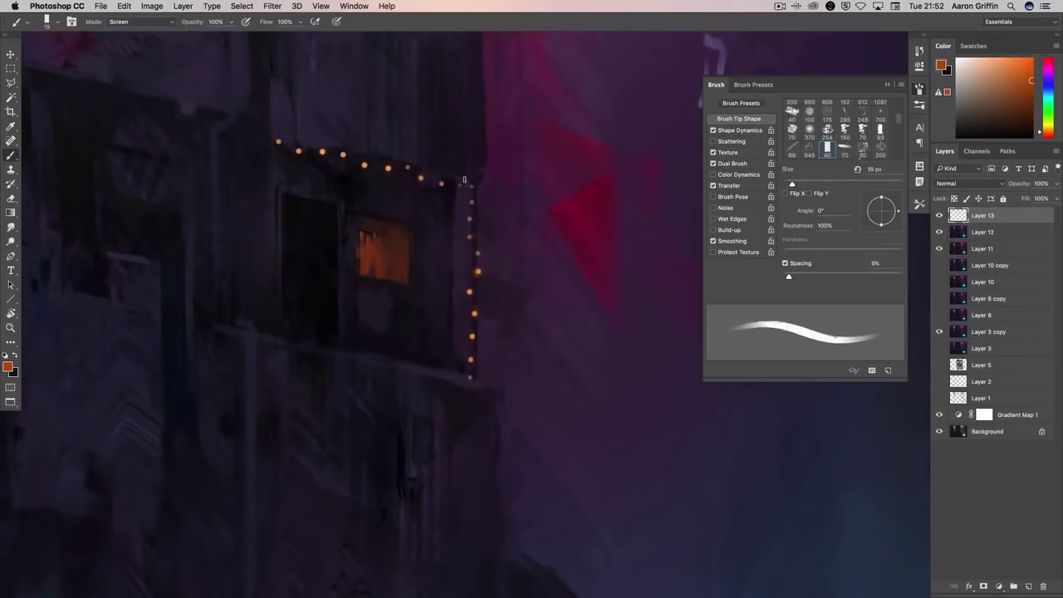
left_click(464, 178, "alt")
left_click(137, 22)
left_click(125, 10)
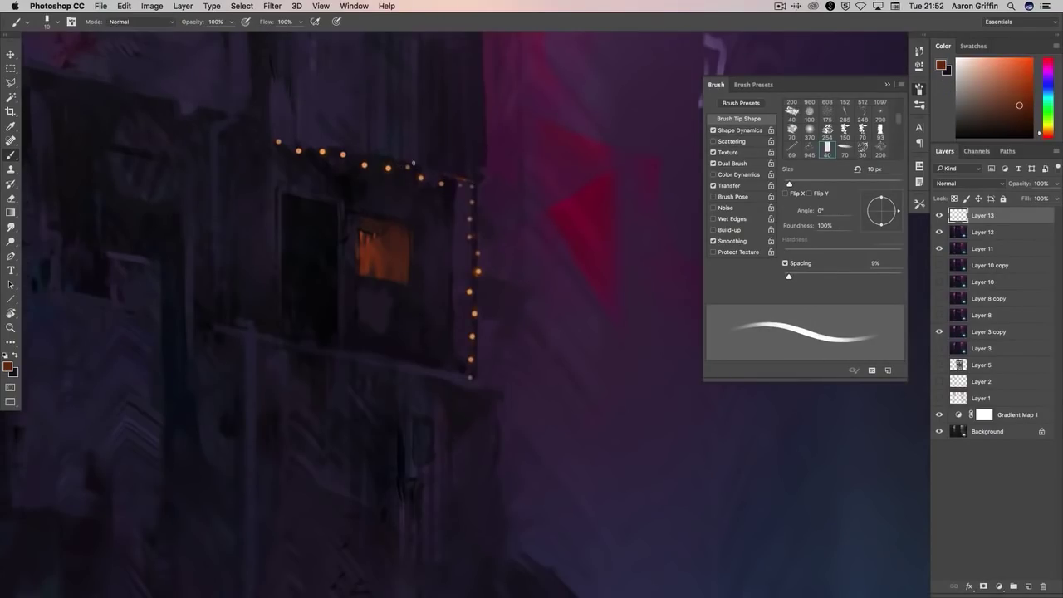
- Zoom out to check the whole painting and enlarge the brush to 45 px
key("h")
left_click_drag(342, 148, 380, 227)
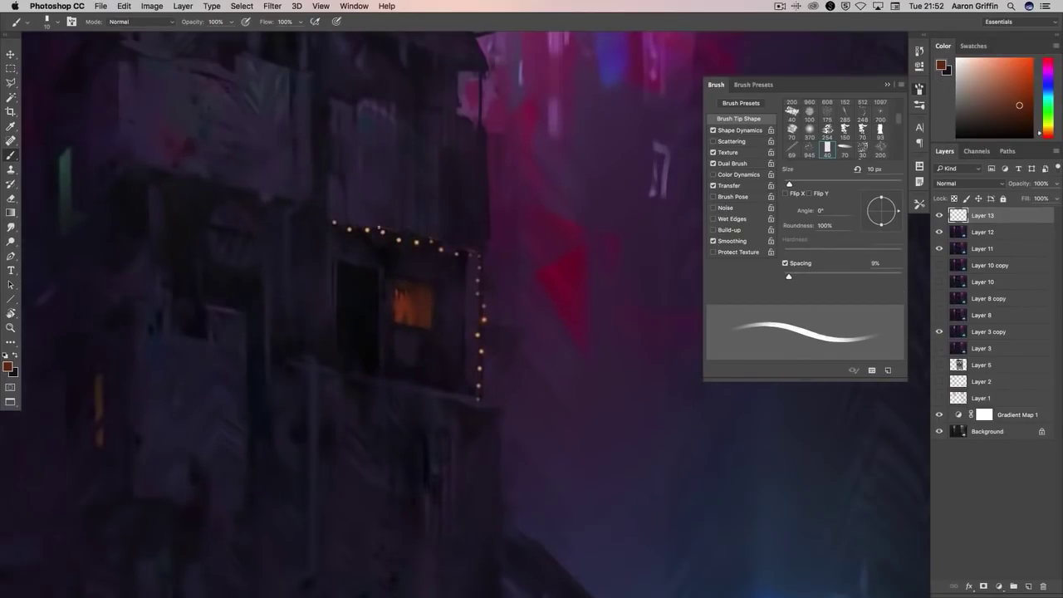
key("bracketright")
key("bracketright")
key("bracketright")
key("bracketright")
key("bracketright")
key("bracketright")
key("bracketright")
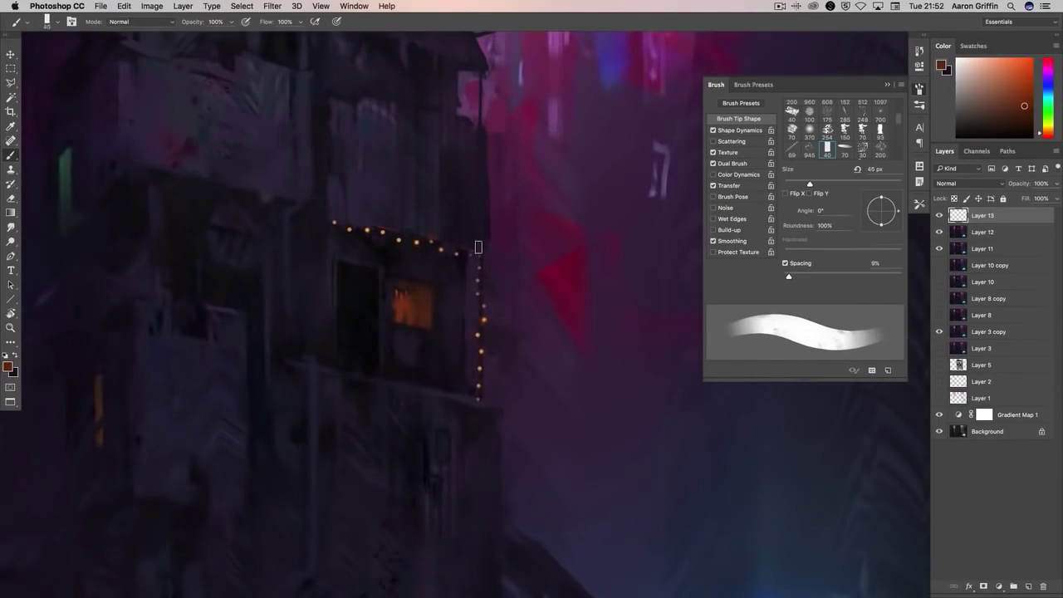
mouse_move(547, 282)
left_mouse_down()
mouse_move(565, 314)
mouse_move(429, 316)
mouse_move(628, 374)
mouse_move(518, 294)
left_mouse_up()
- Paint a thin red-orange vertical stroke on the building with a 40 px textured flat brush
right_click(522, 202)
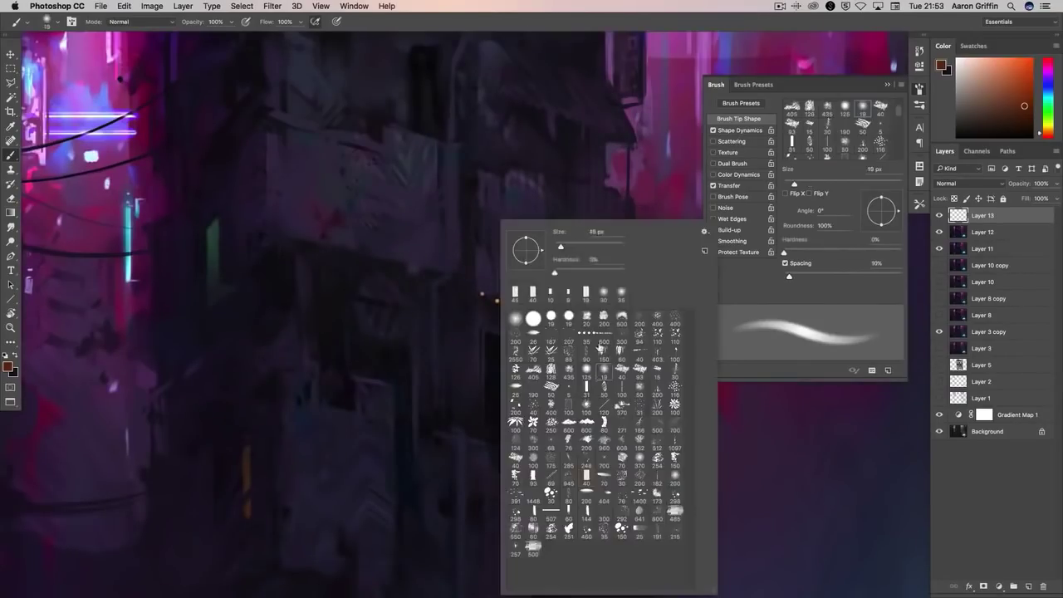
double_click(521, 295)
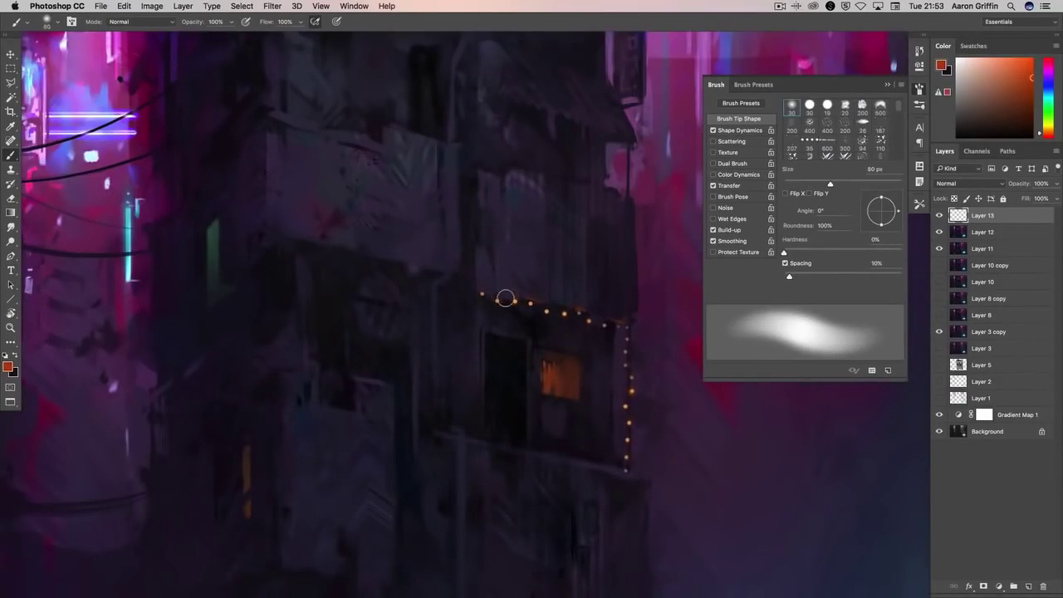
left_click(503, 302, "alt")
mouse_move(501, 305)
left_mouse_down()
mouse_move(515, 338)
mouse_move(503, 303)
mouse_move(483, 293)
left_mouse_up()
mouse_move(543, 438)
left_mouse_down()
mouse_move(565, 306)
mouse_move(588, 314)
mouse_move(576, 359)
left_mouse_up()
right_click(577, 360)
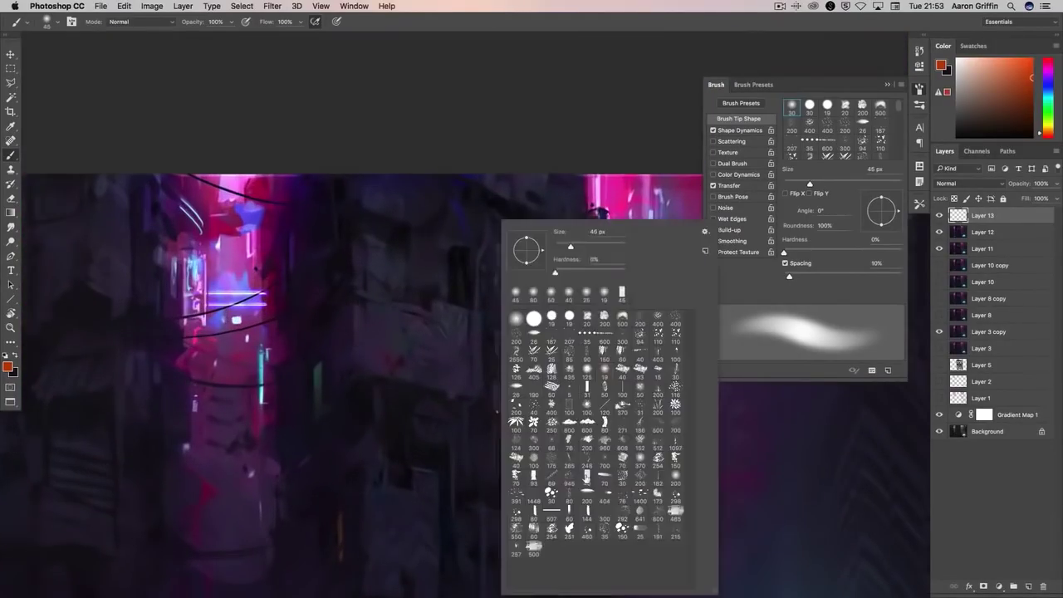
double_click(582, 398)
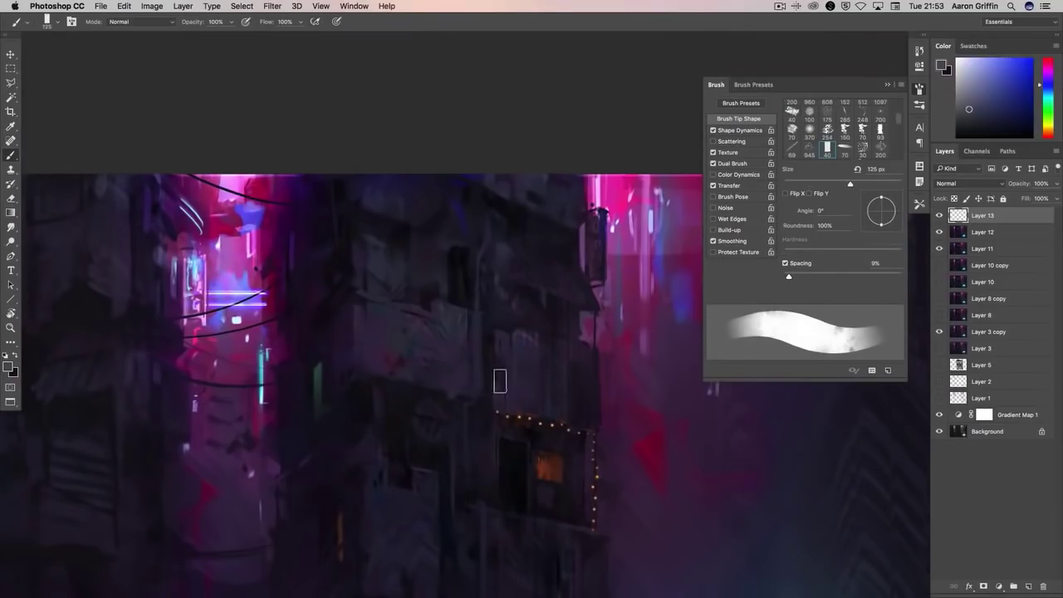
key("bracketleft")
key("bracketleft")
key("bracketleft")
key("bracketleft")
key("bracketleft")
key("bracketleft")
key("bracketleft")
left_click_drag(477, 390, 477, 317)
- Sample darker purple and blue-purple tones for lower-facade strokes, resizing the brush between 9 and 35 px
left_click(480, 332, "alt")
key("bracketleft")
key("bracketleft")
key("bracketleft")
key("bracketleft")
key("bracketleft")
left_click(480, 396, "alt")
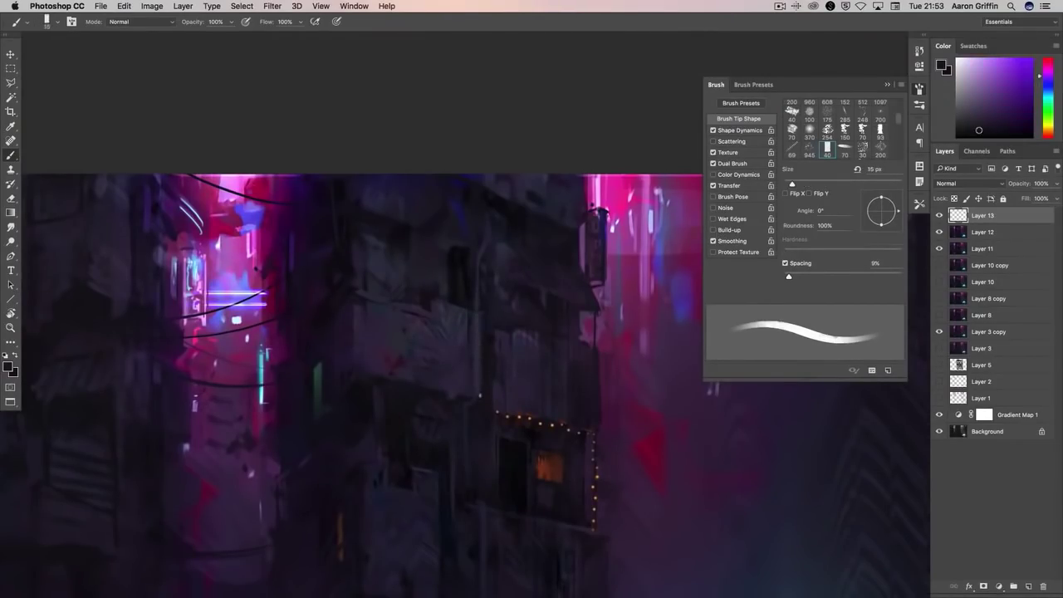
key("bracketleft")
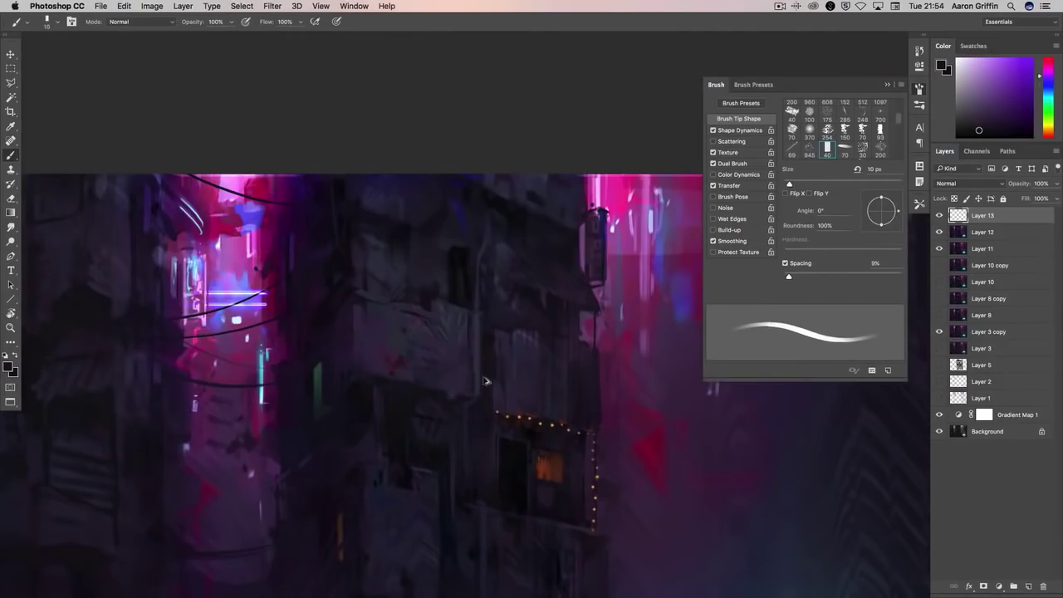
scroll(478, 328, "up", 3)
key("bracketleft")
left_click(589, 360, "alt")
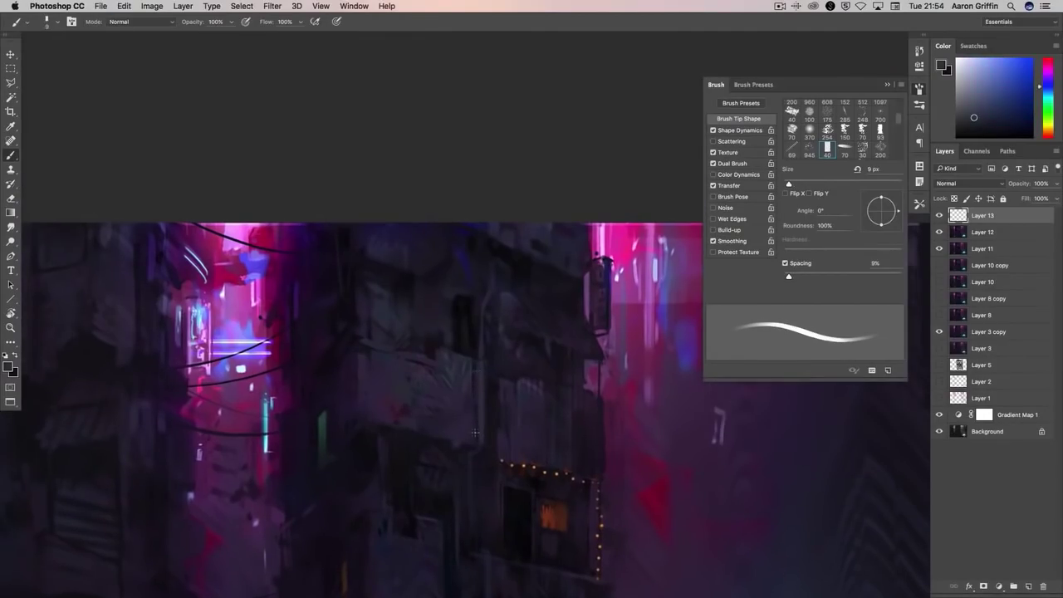
scroll(589, 359, "down", 1)
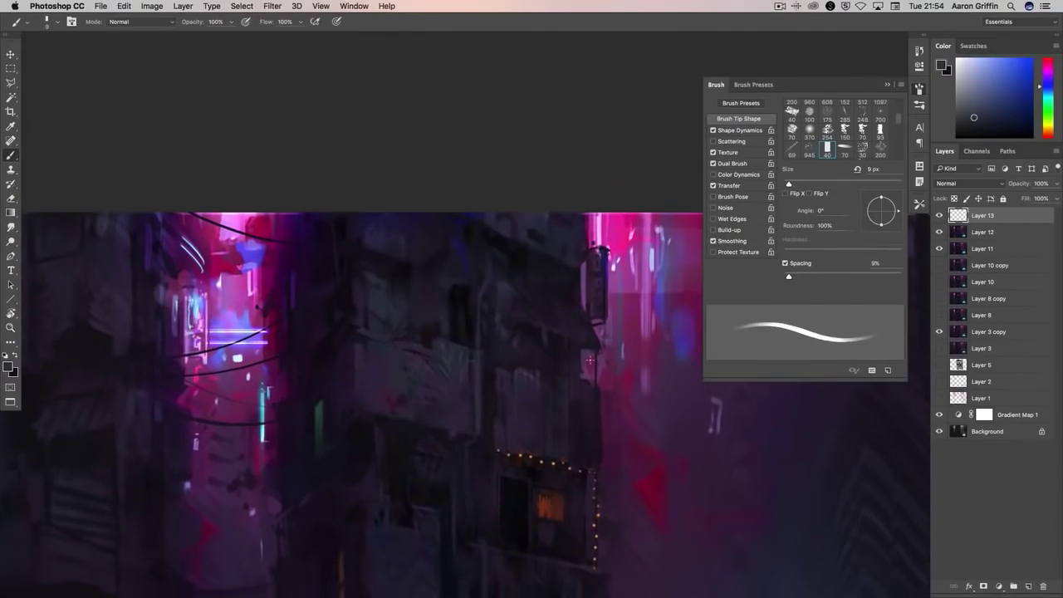
key("bracketright")
key("bracketright")
key("bracketright")
key("bracketright")
key("bracketright")
key("bracketright")
left_click(491, 427, "alt")
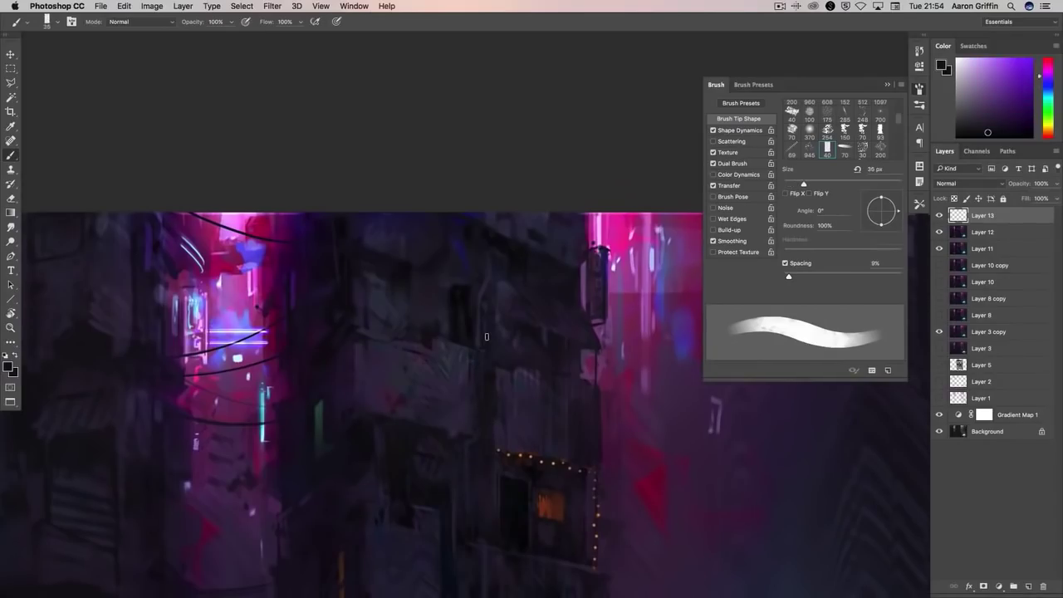
key("bracketleft")
key("bracketleft")
key("bracketleft")
left_click(481, 422, "alt")
key("bracketright")
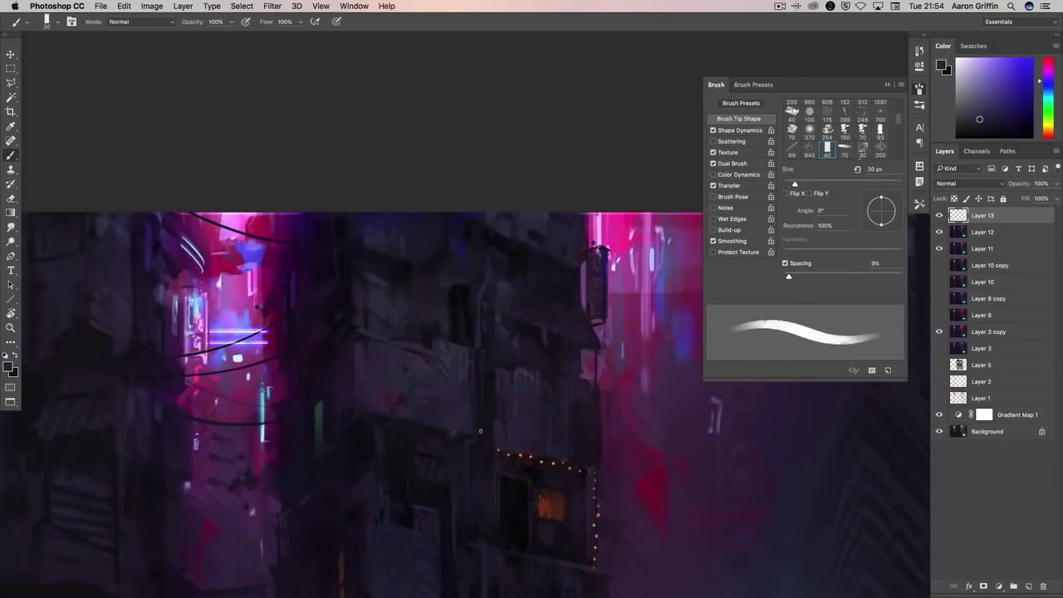
left_click(461, 462, "alt")
left_click(470, 424, "alt")
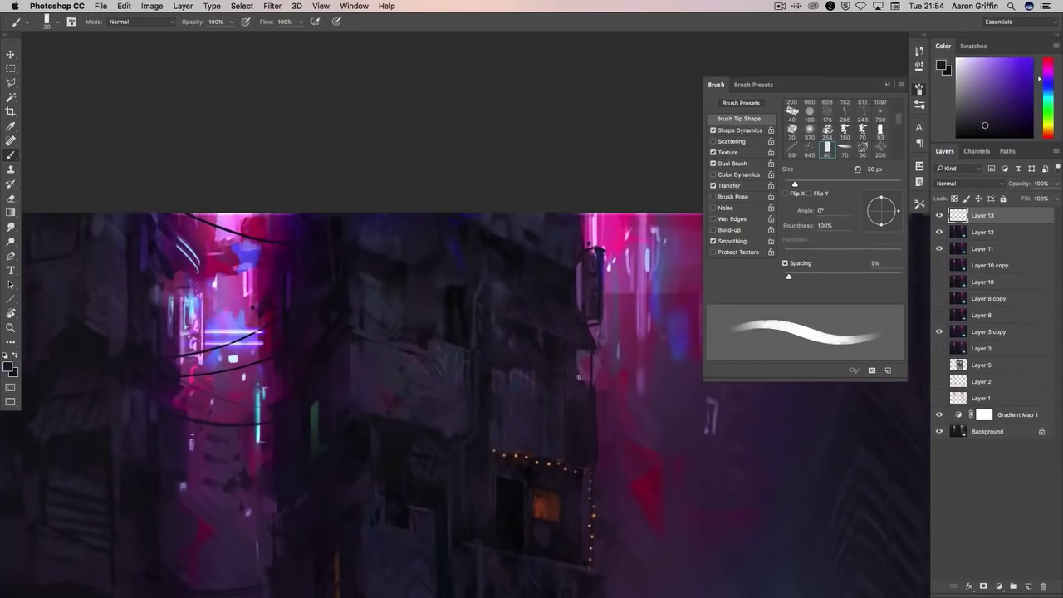
- Sample wall colours up the building facade and paint small strokes with varied brush sizes
scroll(579, 376, "right", 2)
left_click(551, 368, "alt")
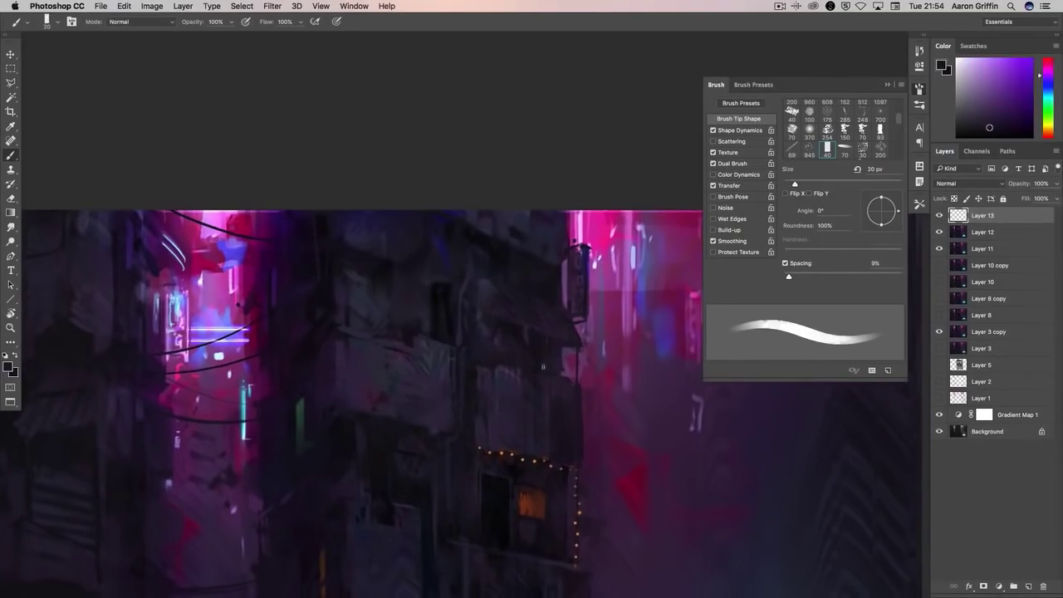
left_click(543, 367, "alt")
key("bracketleft")
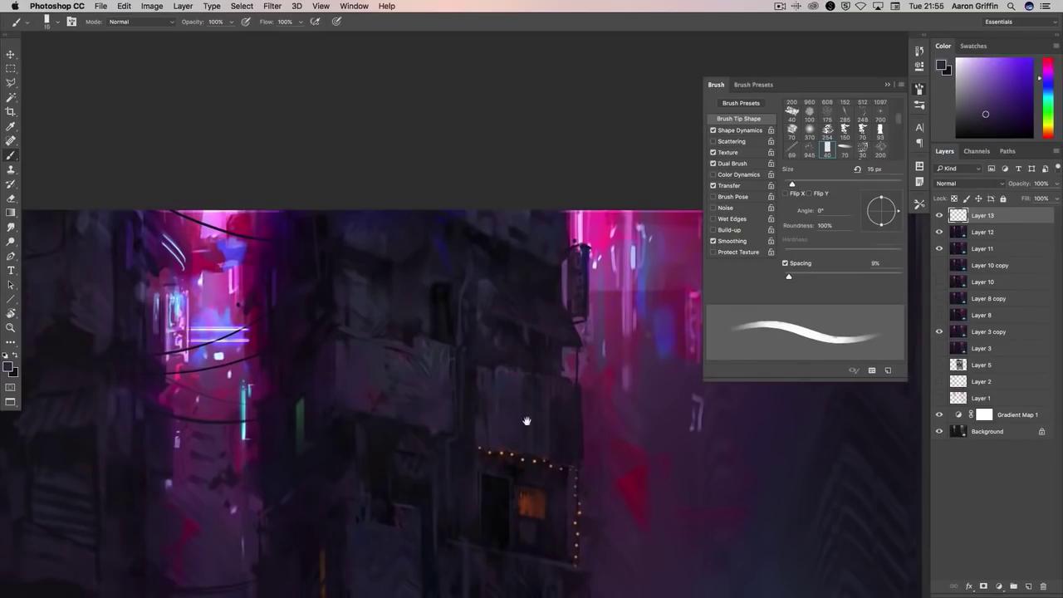
left_click_drag(527, 422, 492, 375)
left_click(485, 371, "alt")
key("bracketright")
key("bracketright")
key("bracketright")
left_click(522, 410, "alt")
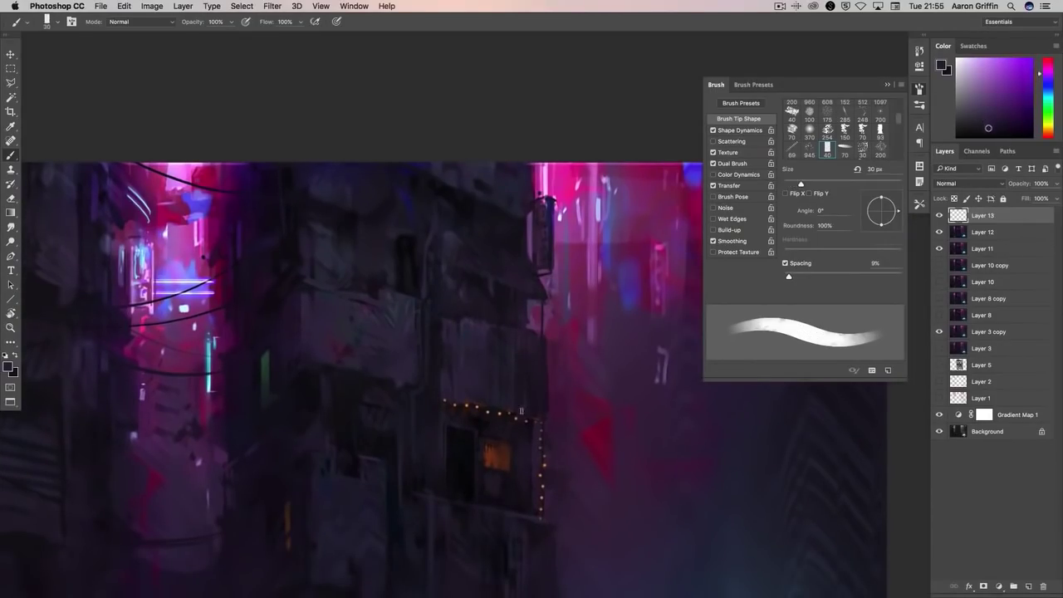
key("super+minus")
key("bracketleft")
key("bracketleft")
key("bracketleft")
key("bracketleft")
key("bracketleft")
key("bracketleft")
left_click(477, 290, "alt")
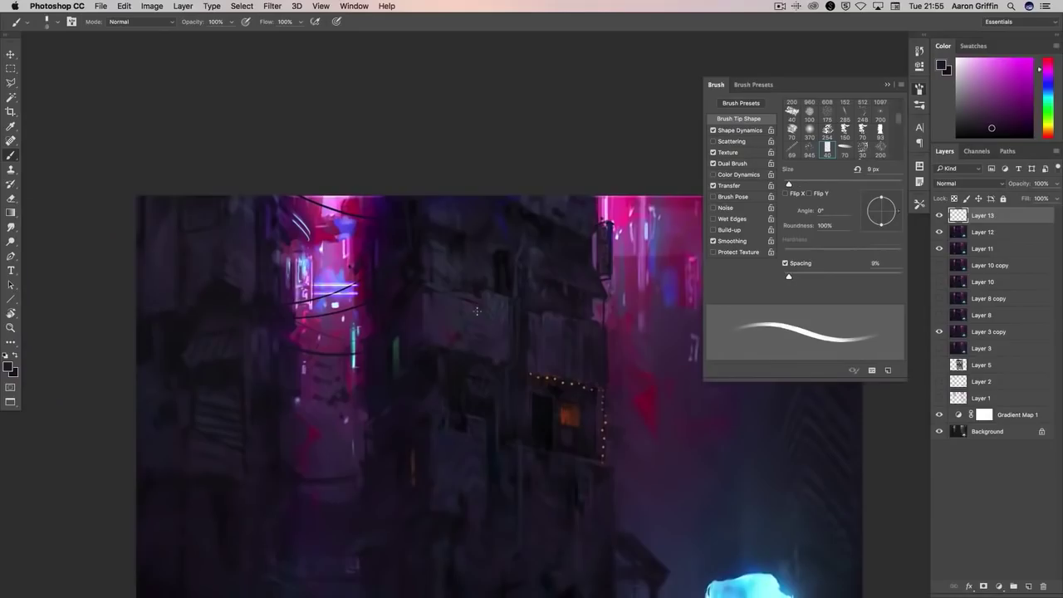
key("bracketright")
key("bracketright")
left_click(473, 358, "alt")
key("bracketright")
key("bracketright")
key("bracketright")
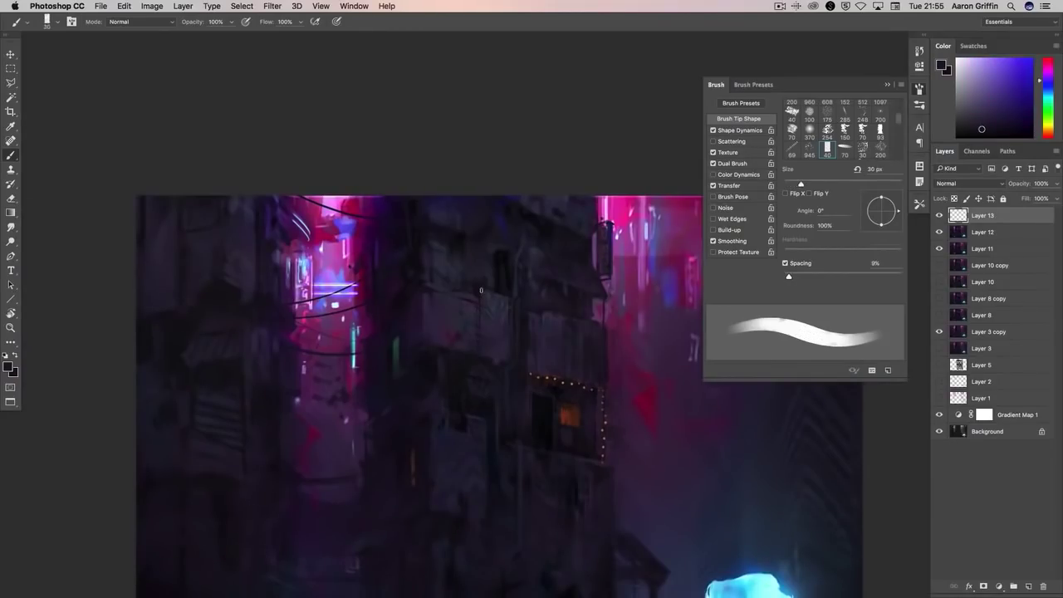
key("bracketleft")
key("bracketleft")
key("bracketleft")
- Sample pink, magenta and purple tones near the building top for its upper strokes
mouse_move(691, 358)
left_mouse_down()
mouse_move(696, 323)
mouse_move(644, 337)
left_mouse_up()
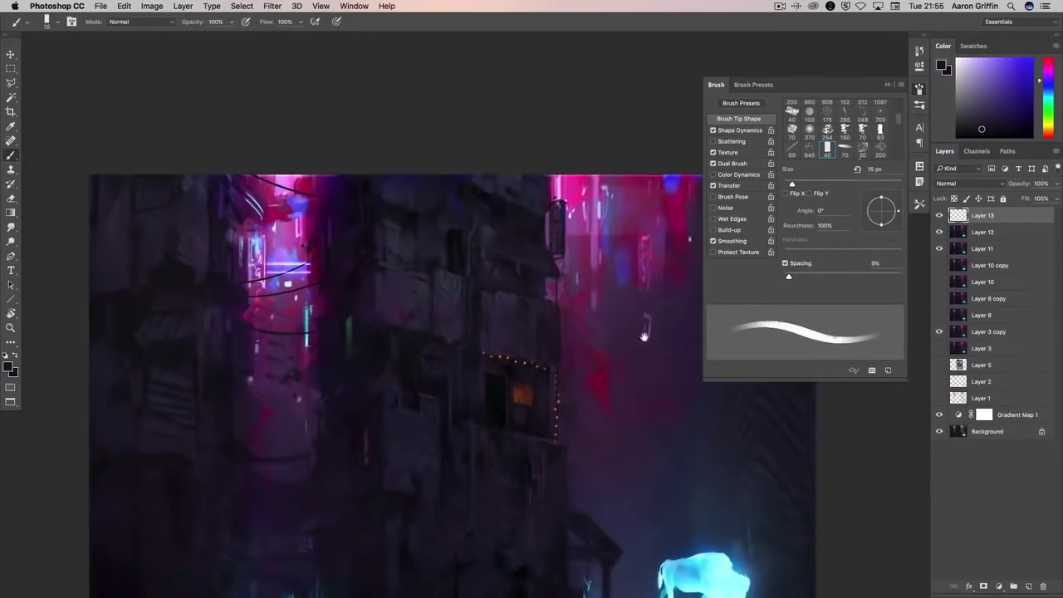
left_click(543, 186, "alt")
left_click(550, 204, "alt")
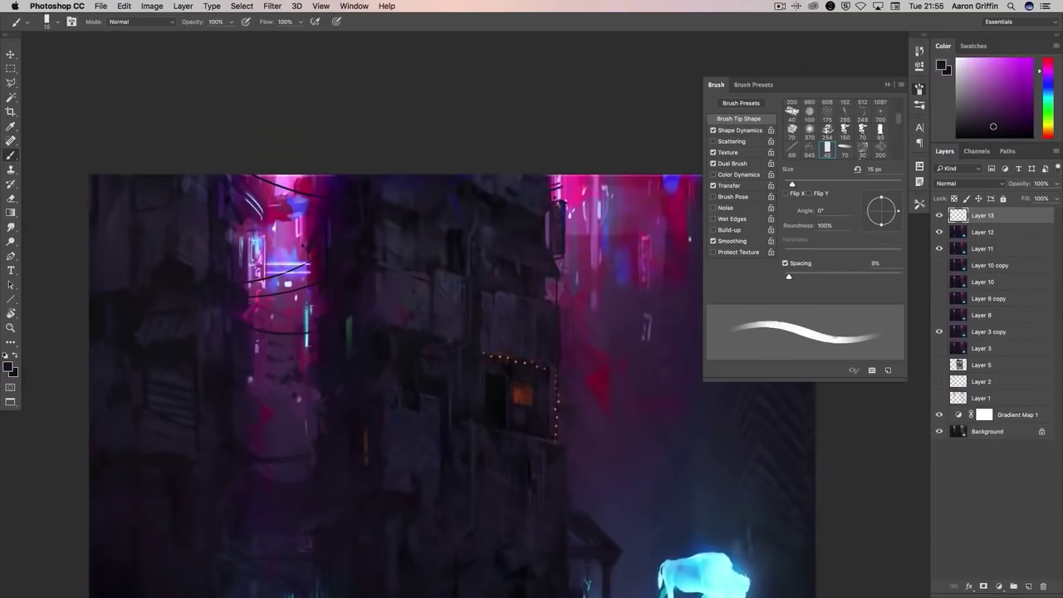
scroll(568, 180, "up", 1)
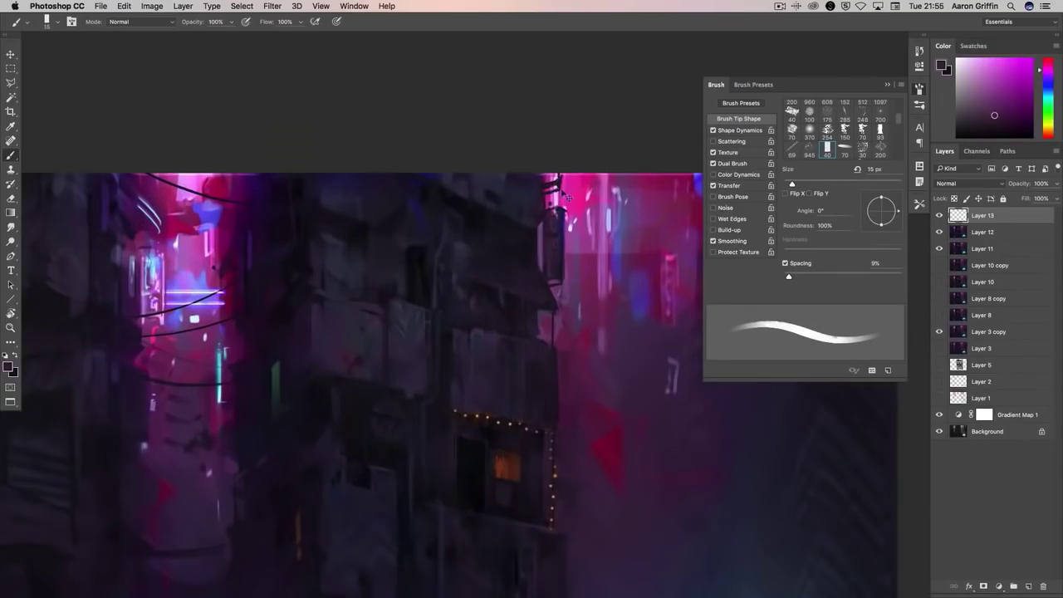
left_click(561, 191, "alt")
scroll(580, 160, "down", 1)
left_click(528, 185, "alt")
- Sample orange from the lit window and dab small light accents on the left building
scroll(560, 260, "down", 2)
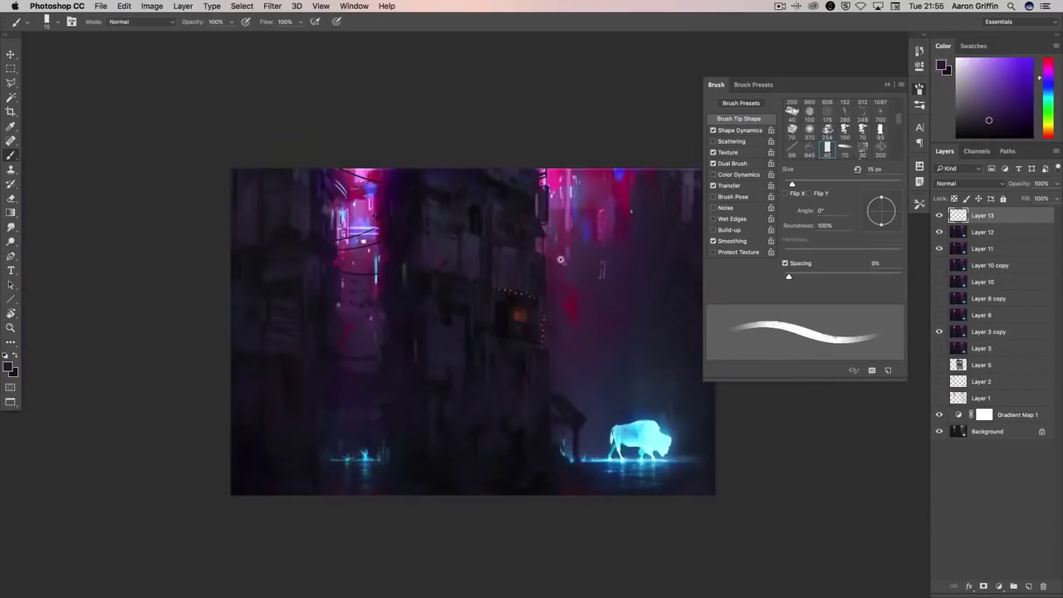
scroll(399, 324, "up", 2)
left_click(645, 291, "alt")
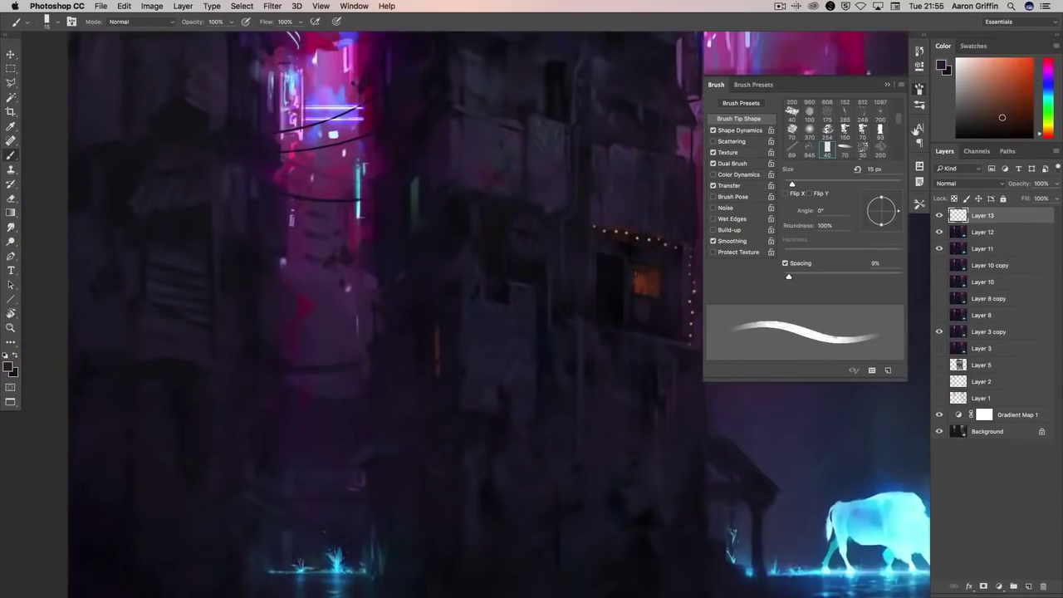
key("bracketleft")
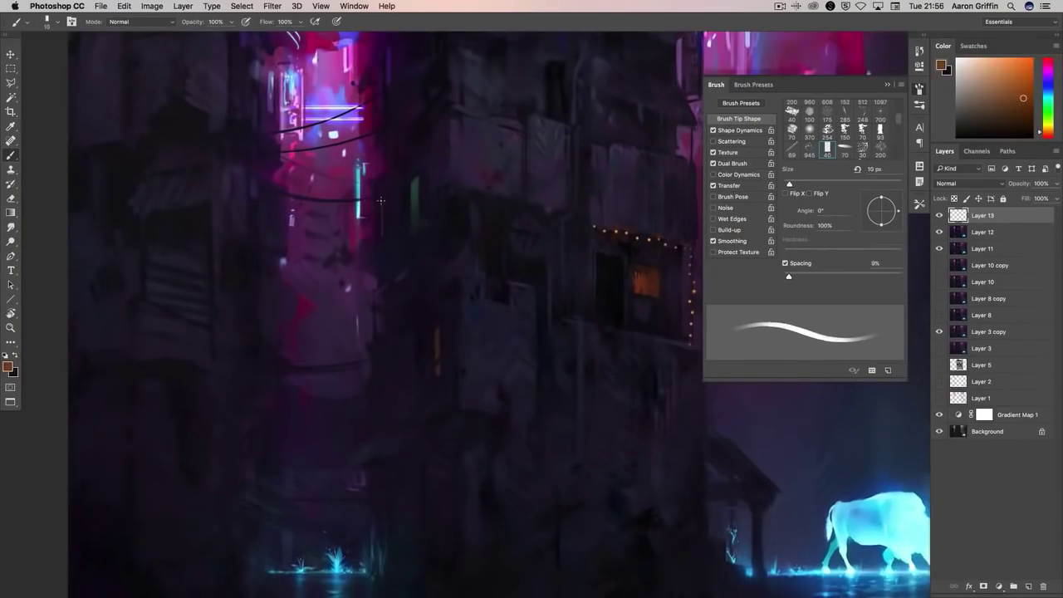
key("bracketright")
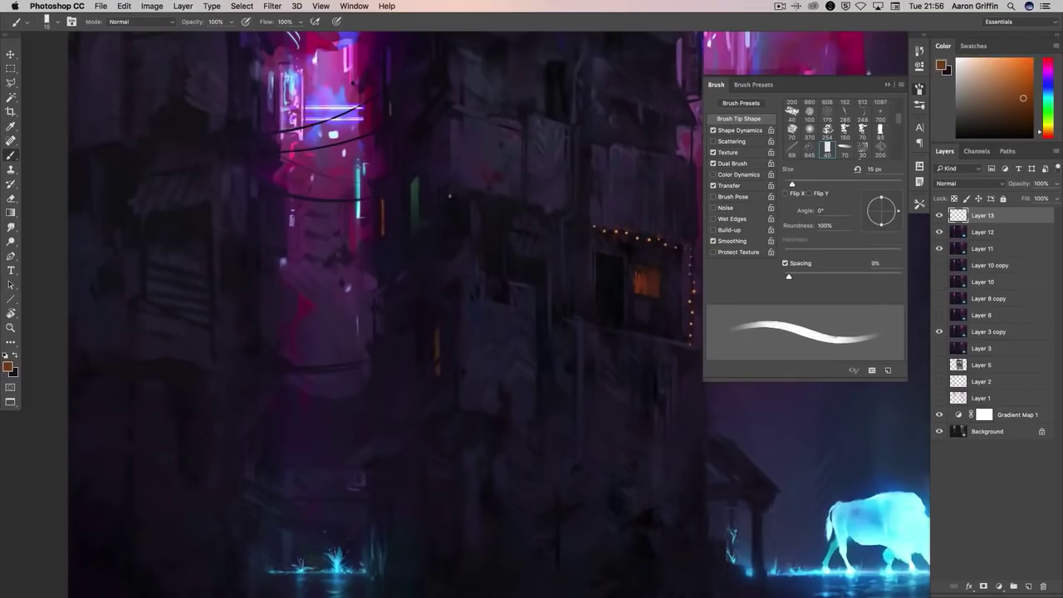
scroll(541, 244, "down", 3)
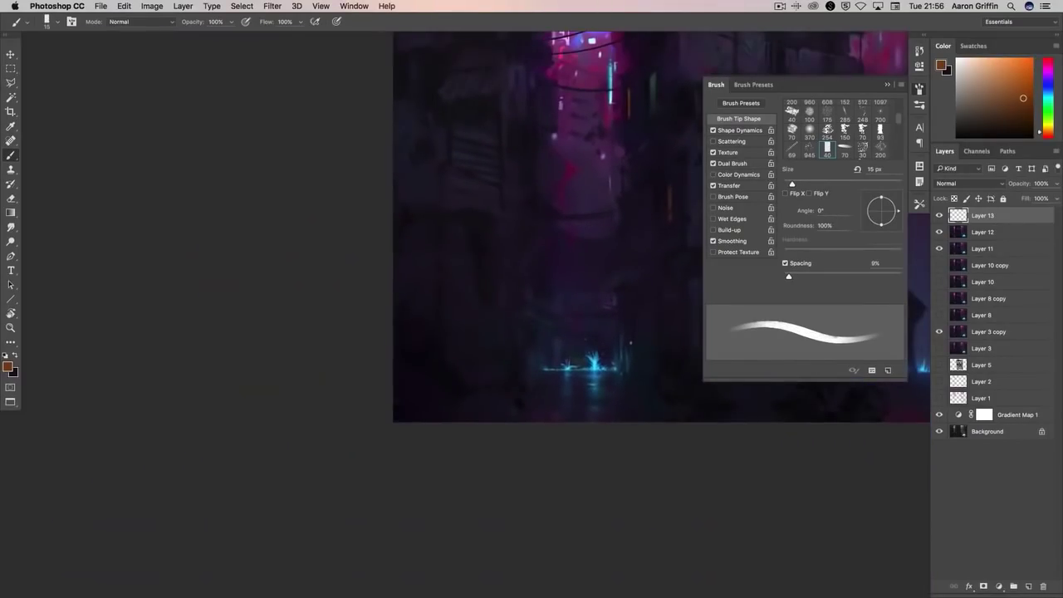
key("bracketleft")
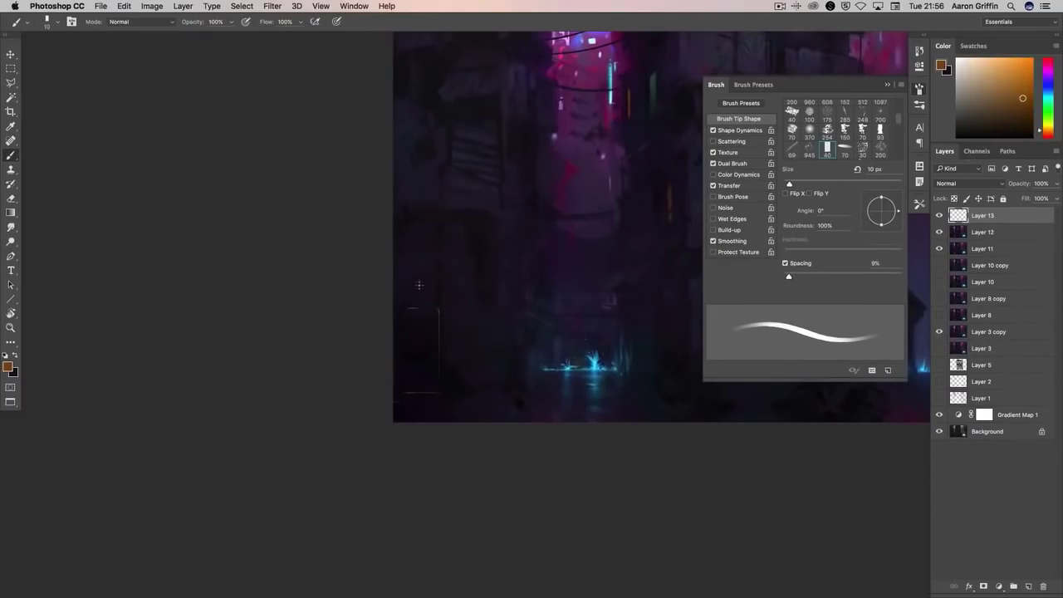
key("bracketleft")
- Select a rectangle at the bottom-left, switch to a textured brush, then clear the selection
right_click(446, 221)
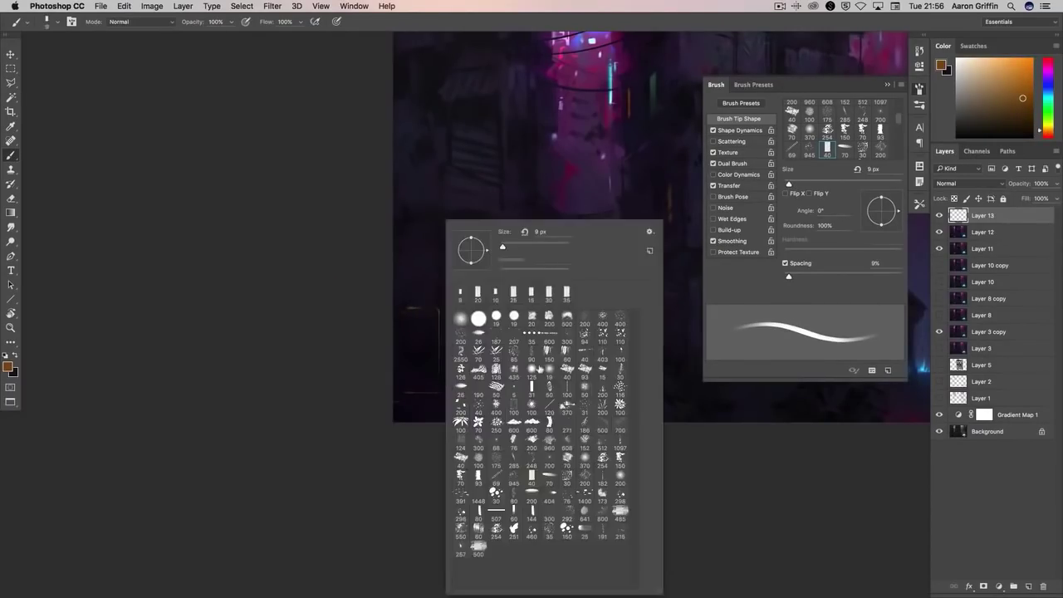
double_click(461, 319)
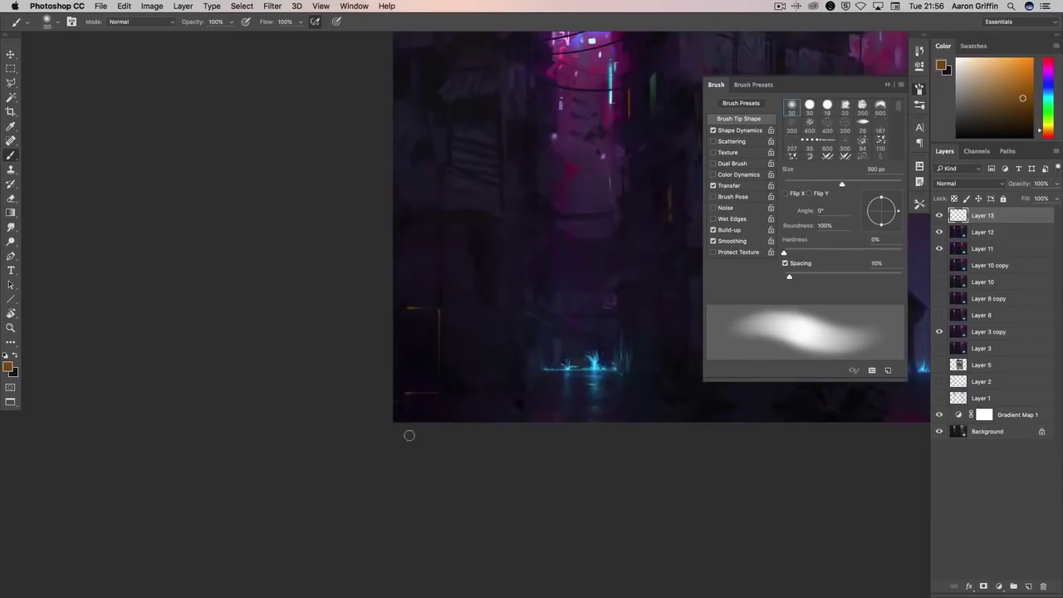
key("m")
left_click_drag(392, 446, 449, 391)
key("b")
right_click(417, 368)
left_click(532, 515)
key("Return")
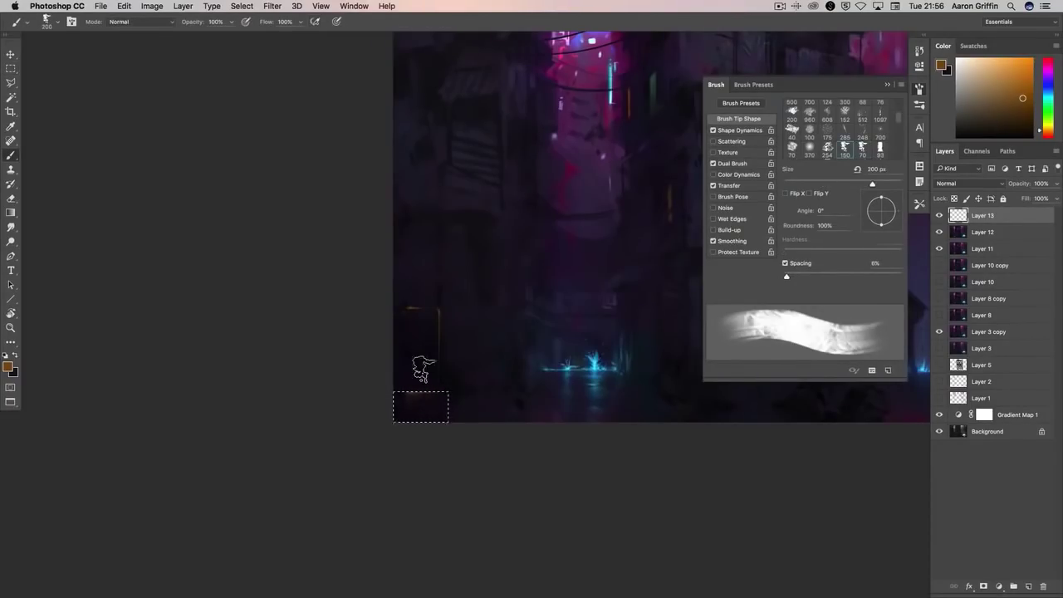
key("super+d")
- Sample dark purple to paint the lower-left walls, then flip the canvas horizontally to check
left_click(423, 415, "alt")
left_click_drag(570, 358, 502, 391)
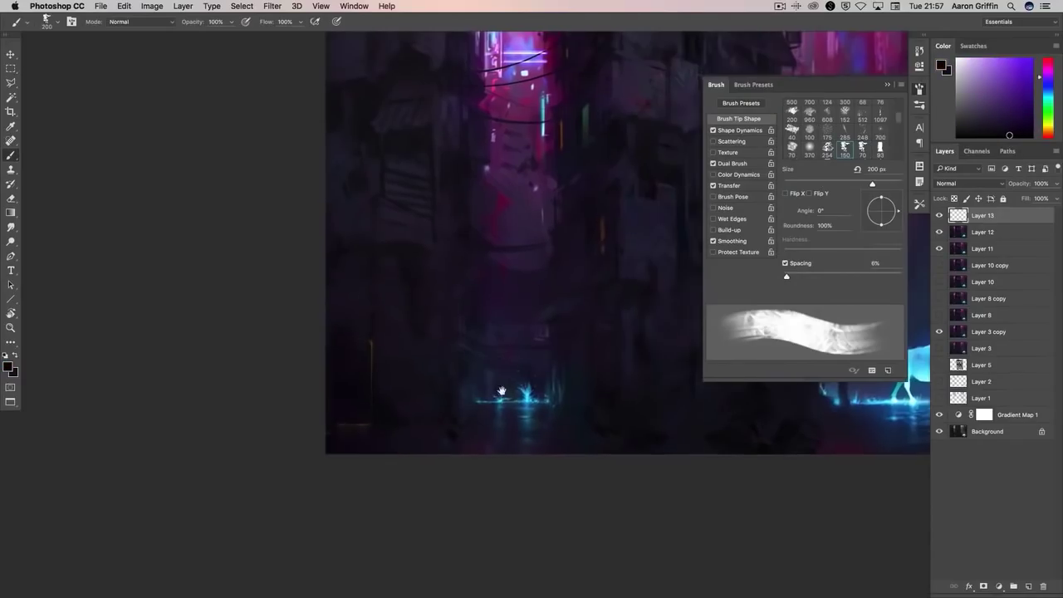
key("bracketleft")
key("bracketleft")
key("bracketleft")
key("bracketleft")
key("bracketleft")
key("bracketleft")
key("bracketleft")
key("bracketleft")
key("bracketleft")
key("bracketleft")
key("bracketleft")
key("bracketleft")
mouse_move(378, 243)
left_mouse_down()
mouse_move(522, 313)
mouse_move(476, 278)
mouse_move(467, 338)
left_mouse_up()
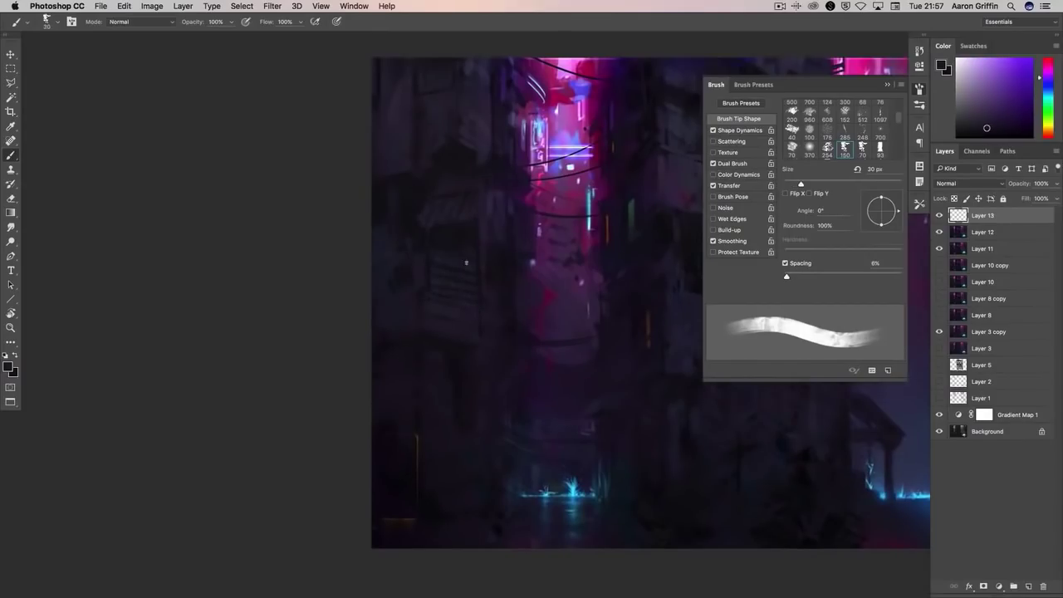
key("bracketleft")
left_click(443, 297, "alt")
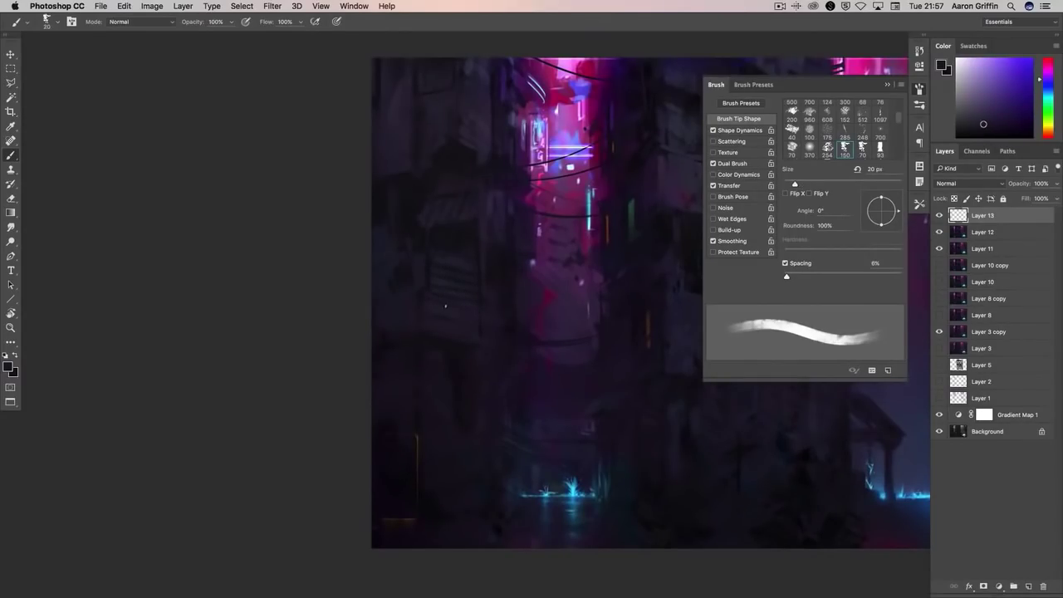
key("bracketright")
left_click(451, 297, "alt")
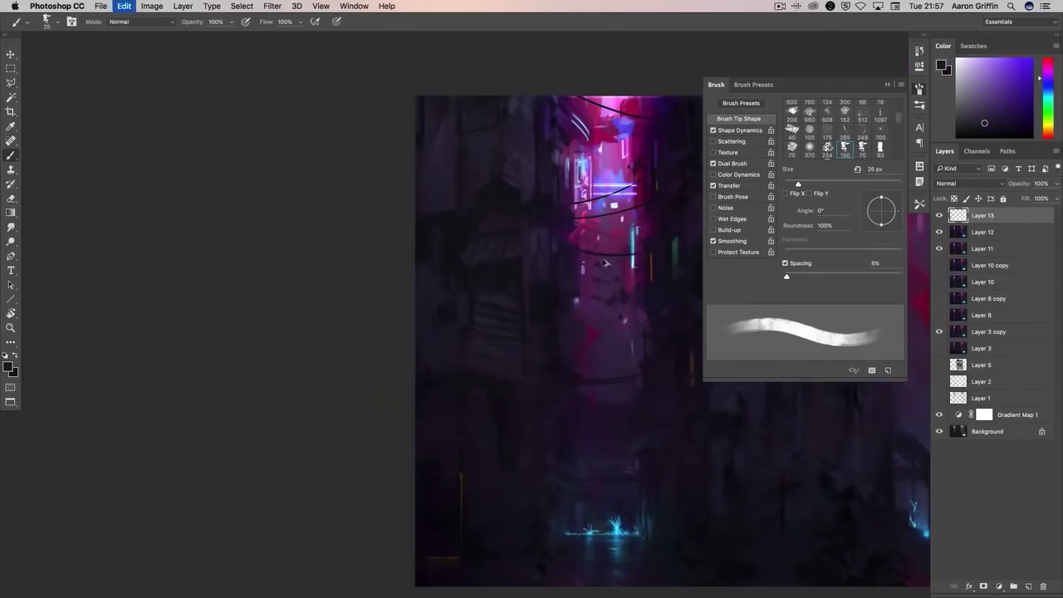
left_click(152, 6)
left_click(297, 161)
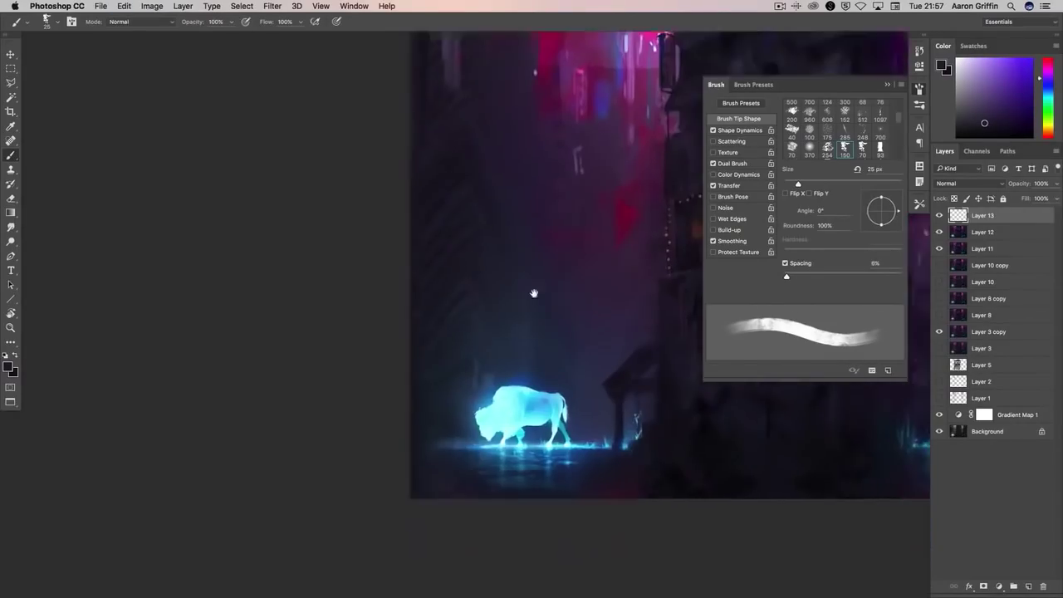
- Lasso the red patch beside the building and switch to a larger textured brush
left_click_drag(534, 294, 452, 270)
right_click(536, 249)
double_click(570, 296)
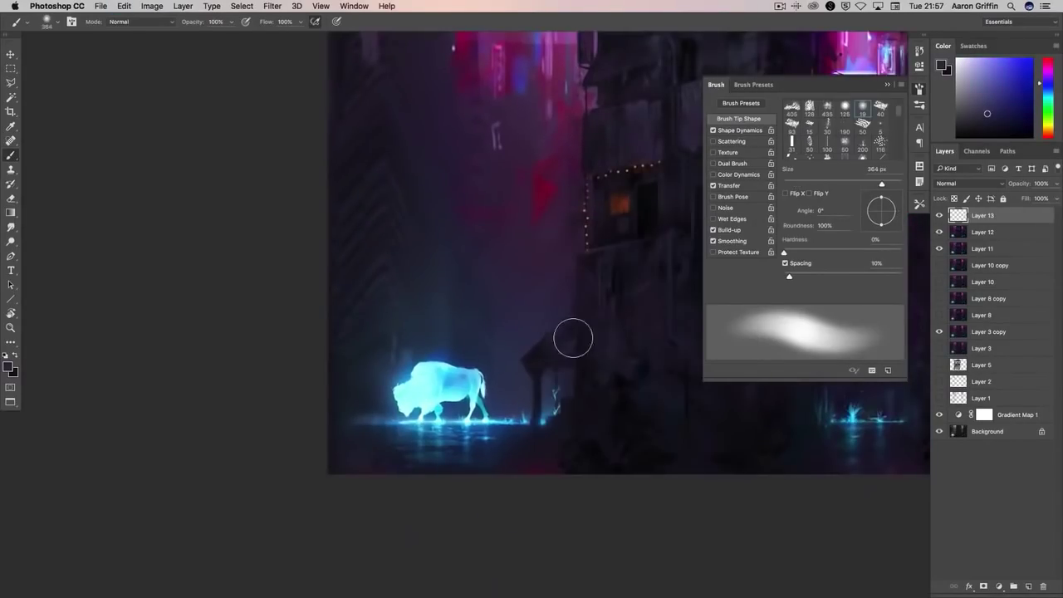
scroll(552, 312, "right", 3)
right_click(499, 218)
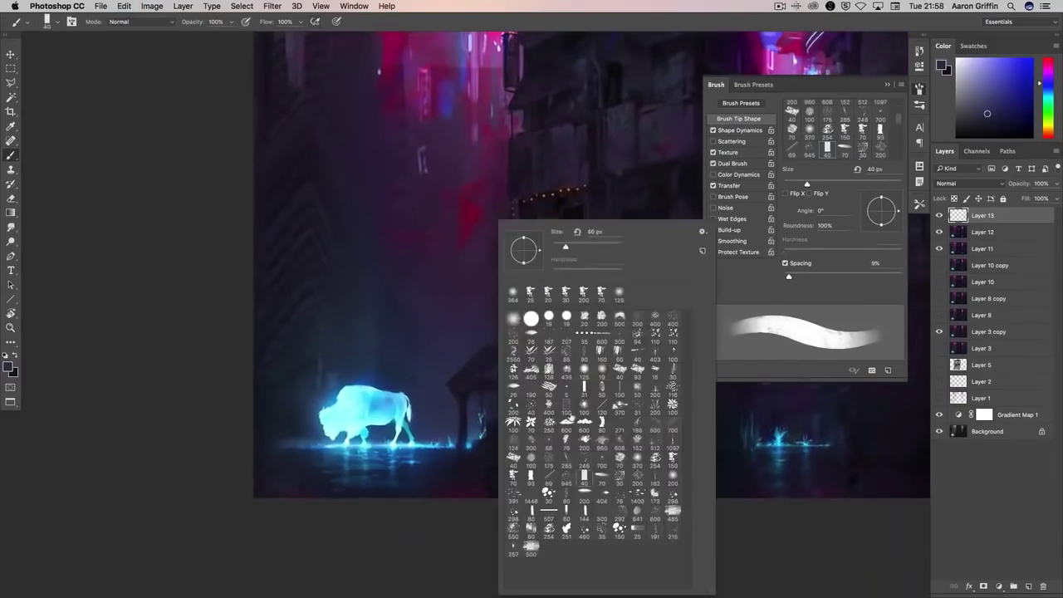
left_click(470, 209, "alt")
key("l")
left_click_drag(514, 146, 508, 140)
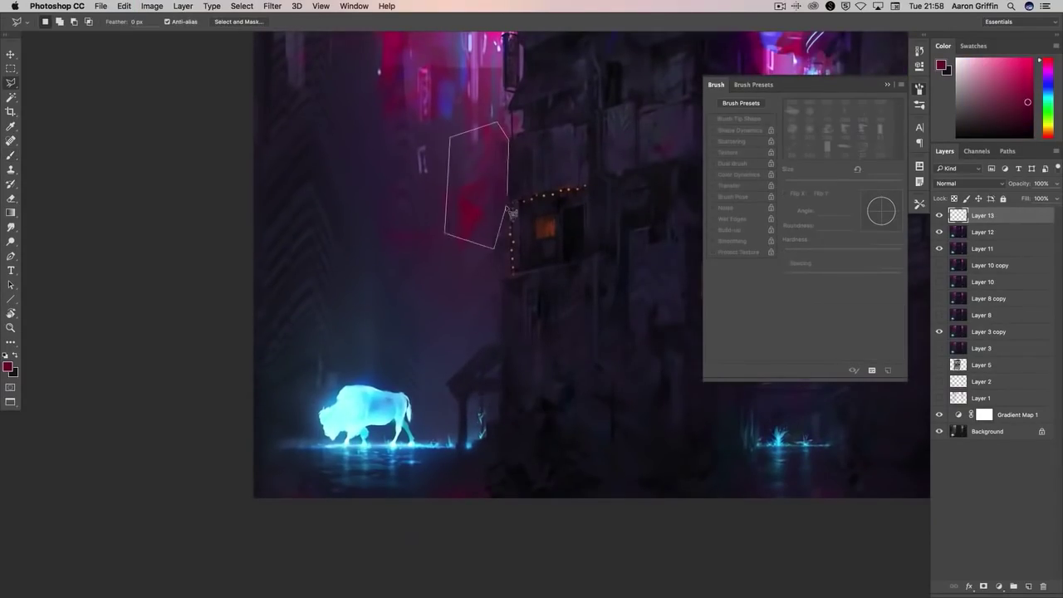
key("b")
key("bracketright")
key("bracketright")
key("bracketright")
key("bracketright")
key("bracketright")
key("bracketright")
key("bracketright")
key("bracketright")
key("bracketright")
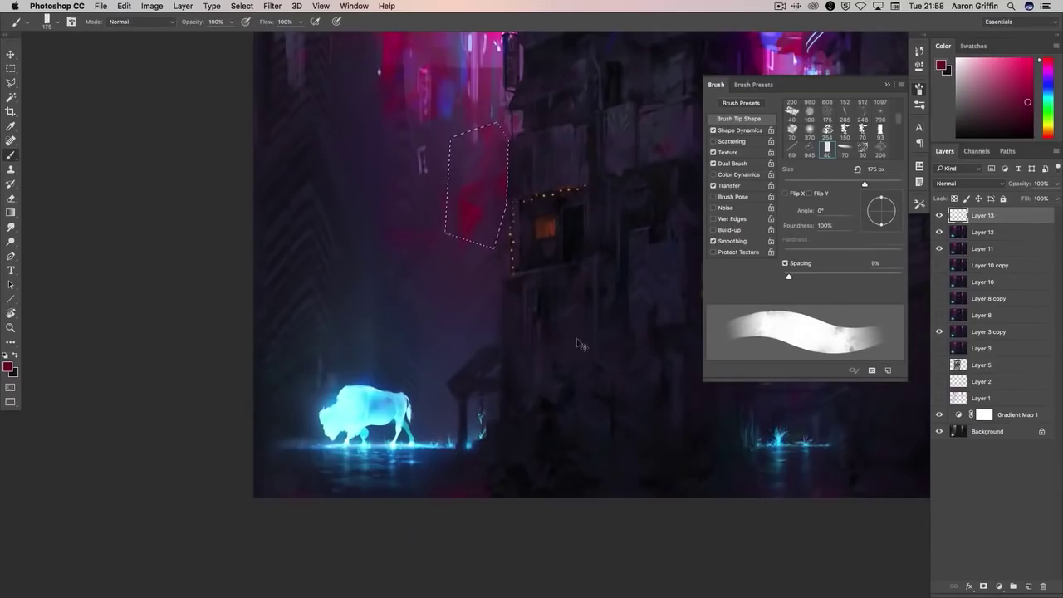
- Spot-heal the dark sky blotch, sample the bison's light blue, and undo the stray Layer 11 duplicate
left_click_drag(555, 329, 540, 407)
key("j")
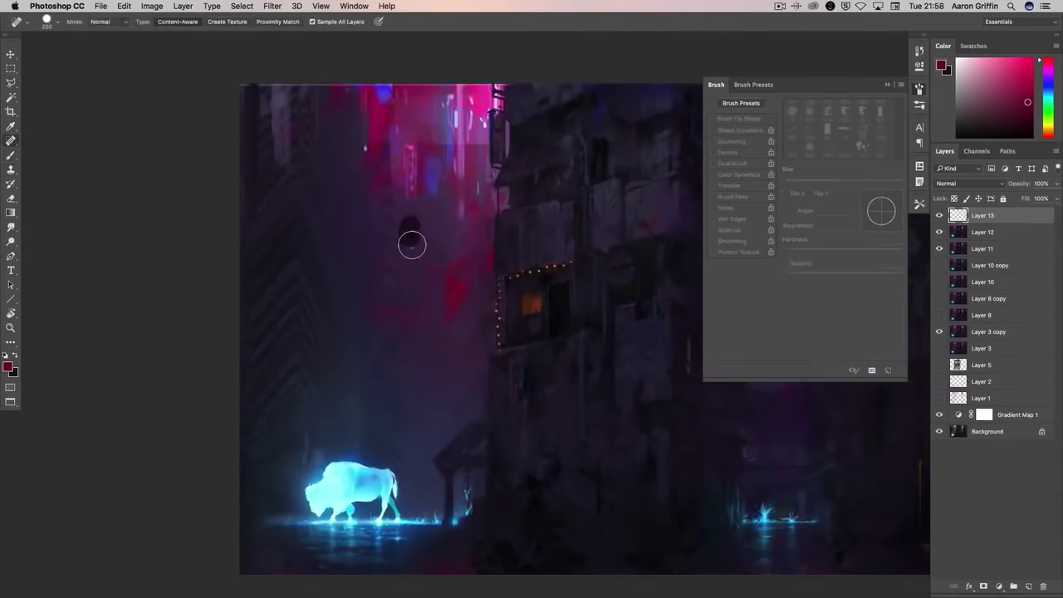
mouse_move(599, 337)
left_mouse_down()
mouse_move(541, 340)
mouse_move(510, 358)
left_mouse_up()
key("b")
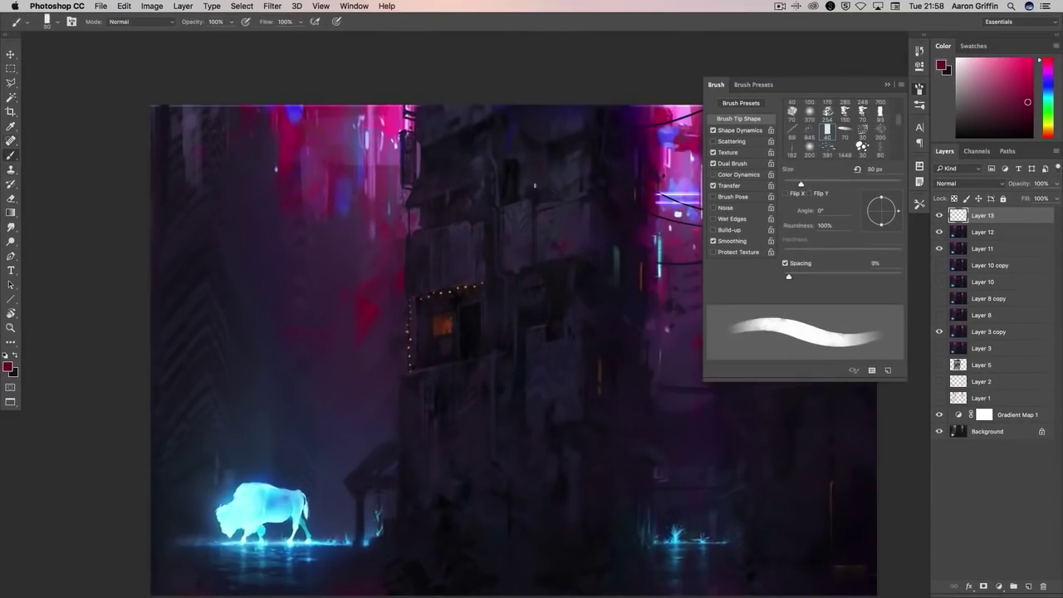
left_click(261, 511, "alt")
key("bracketleft")
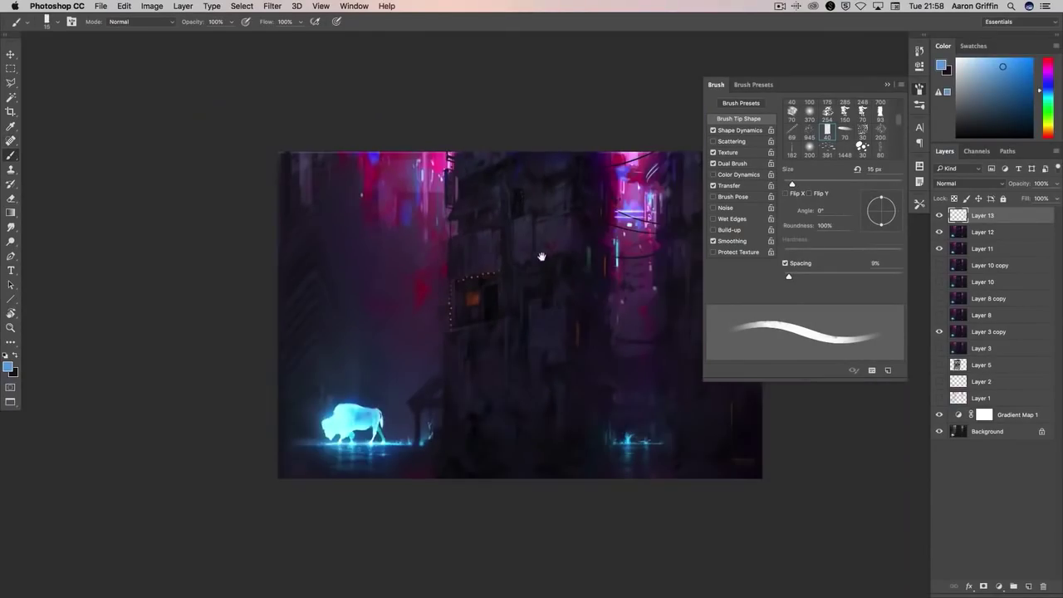
left_click(541, 261, "alt")
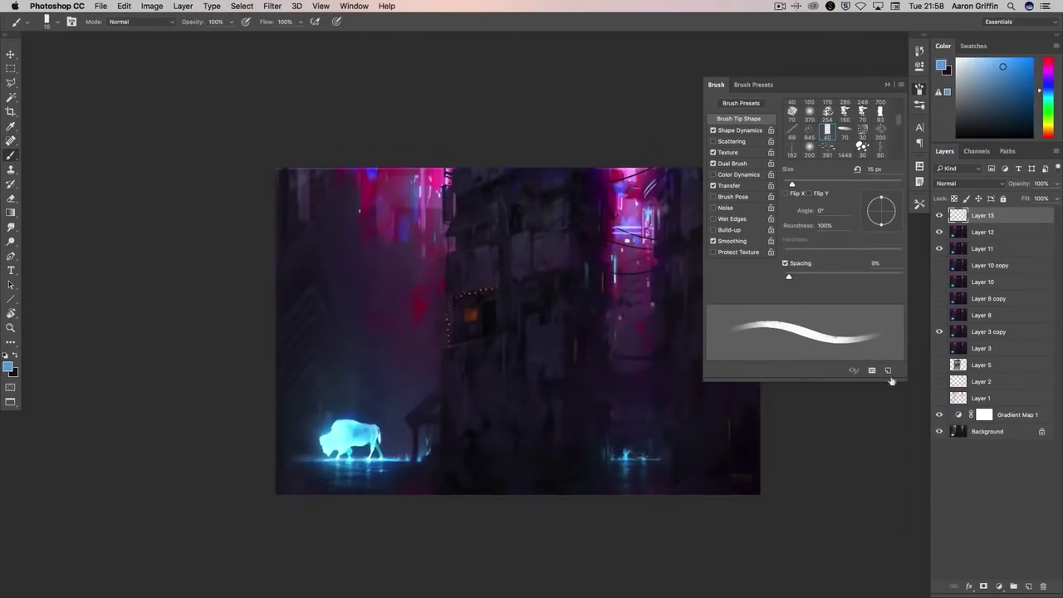
key("super+z")
- Merge the top layer down into Layer 12, then add a new empty layer and pick a brush
right_click(990, 219)
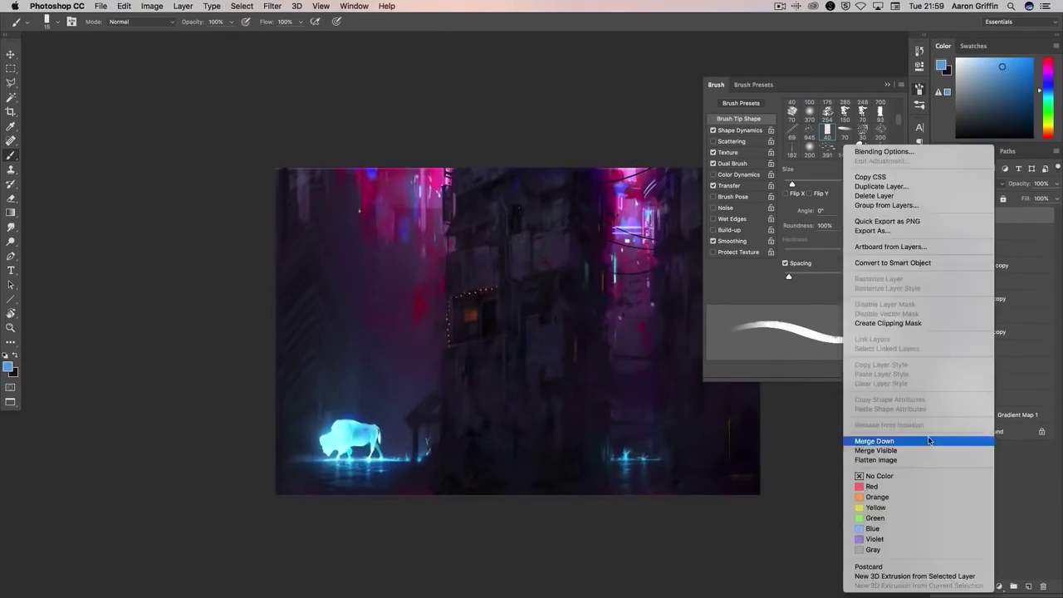
left_click(864, 439)
left_click(920, 51)
left_click(1028, 587)
right_click(453, 218)
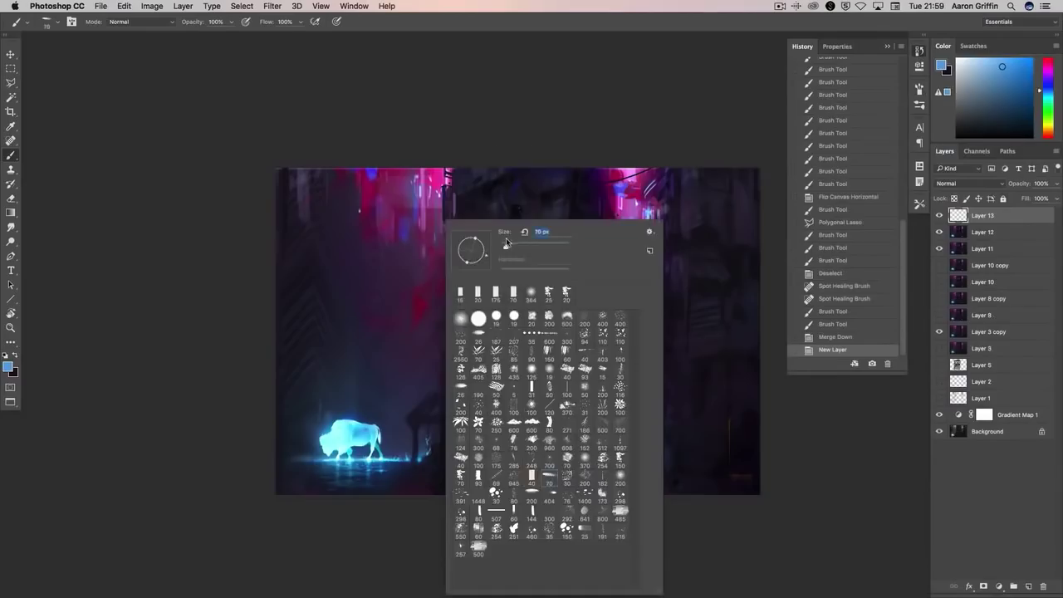
left_click(472, 210, "alt")
scroll(440, 262, "up", 2)
- Paint dark sampled tones over the building facade
left_click(440, 262)
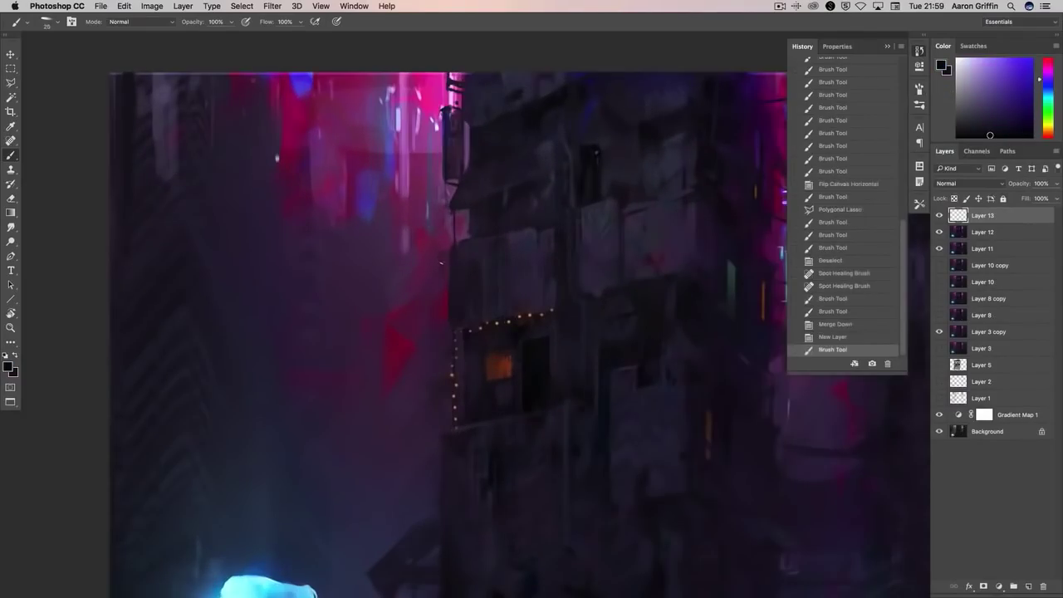
left_click(442, 257, "alt")
left_click(443, 257)
left_click(443, 257)
left_click(442, 256)
left_click(443, 257)
left_click(442, 256)
left_click(443, 257)
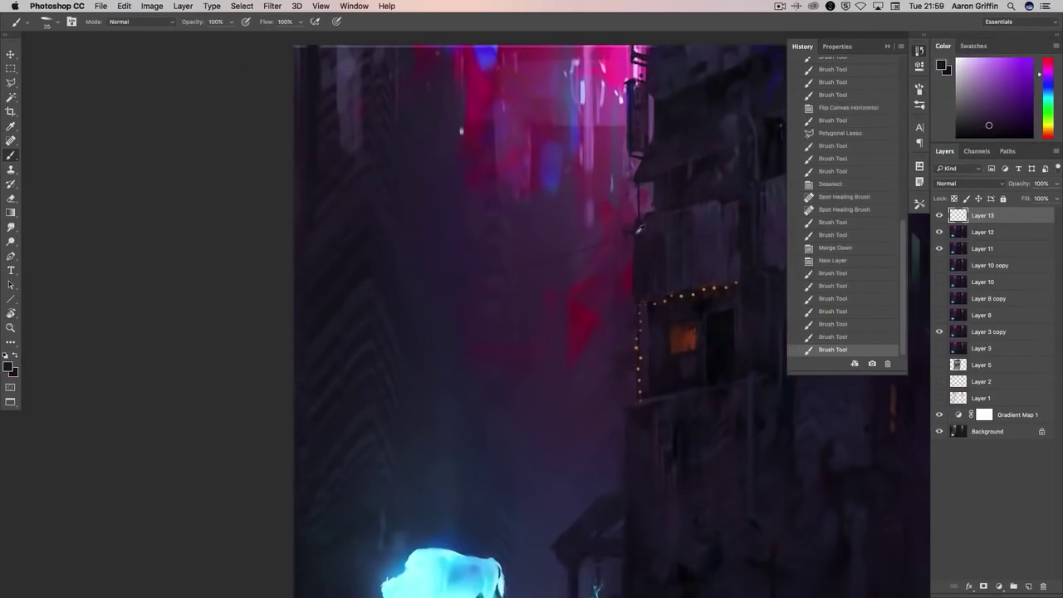
scroll(266, 337, "left", 5)
scroll(267, 337, "right", 3)
left_click(598, 307, "alt")
left_click(597, 307)
left_click(597, 308)
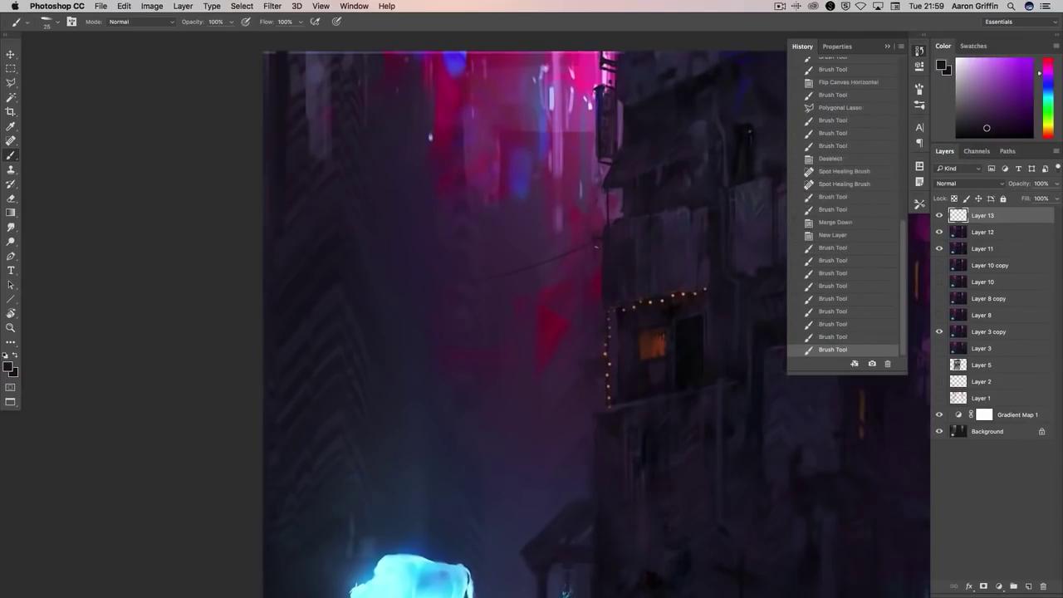
left_click(597, 308)
scroll(597, 308, "up", 2)
scroll(598, 307, "right", 3)
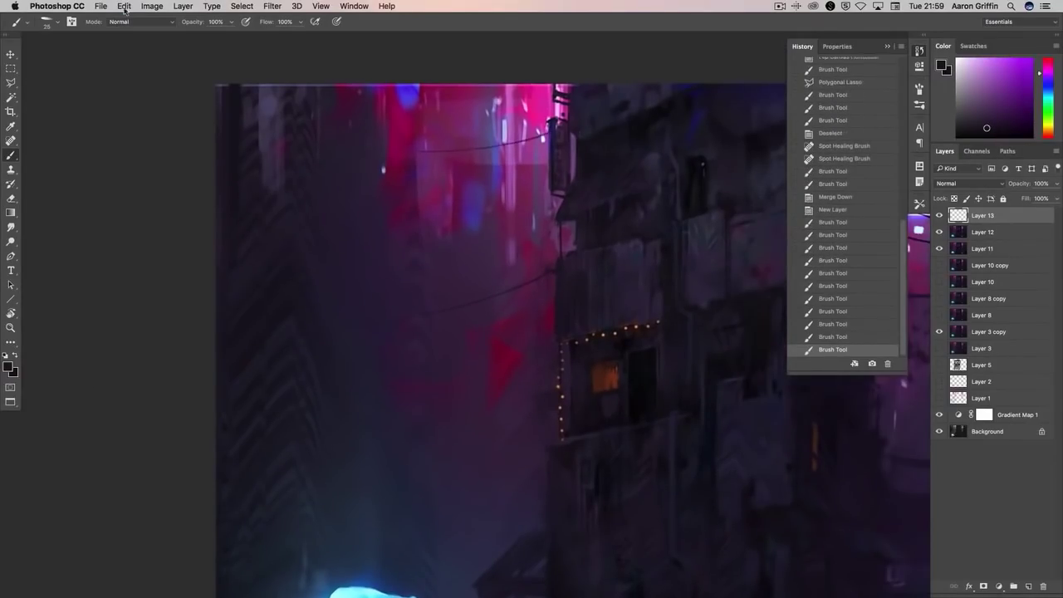
- Draw a thin dark wire across the upper alley
left_click_drag(471, 108, 544, 134)
left_click(561, 144, "alt")
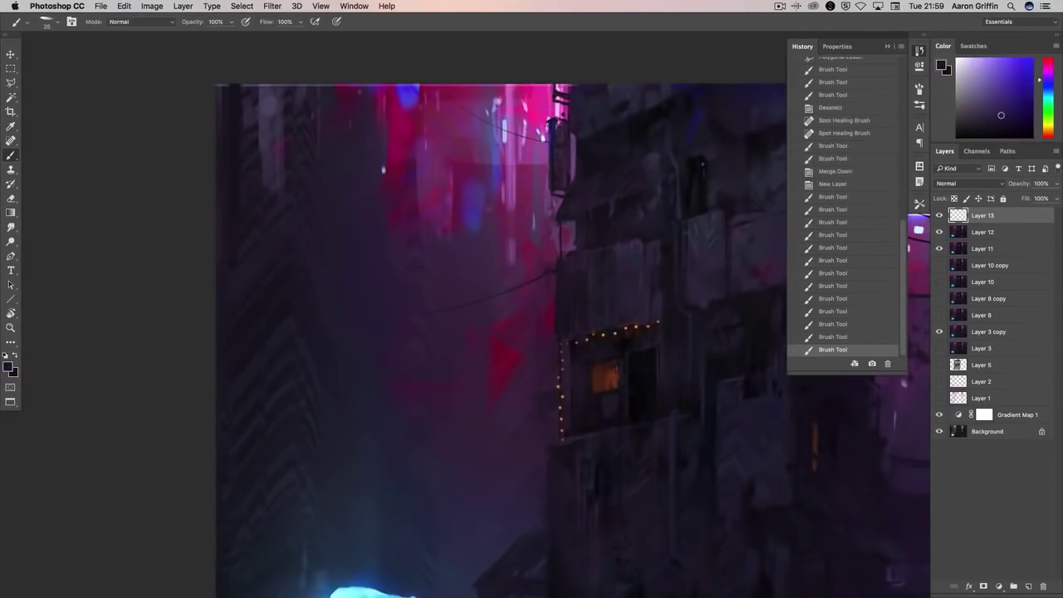
left_click(561, 143)
scroll(643, 342, "right", 8)
scroll(643, 341, "down", 3)
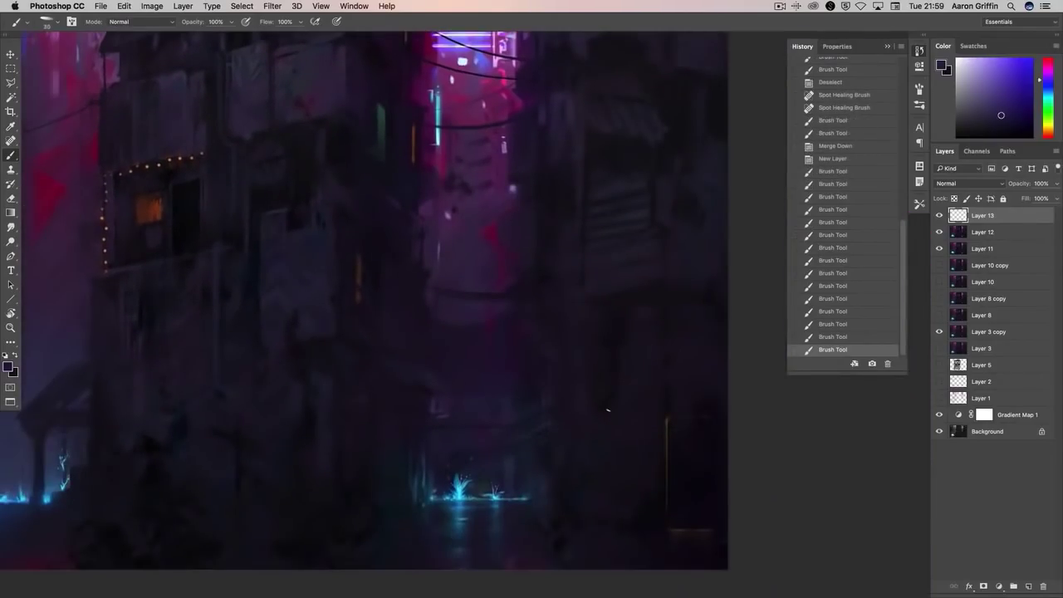
scroll(656, 391, "left", 5)
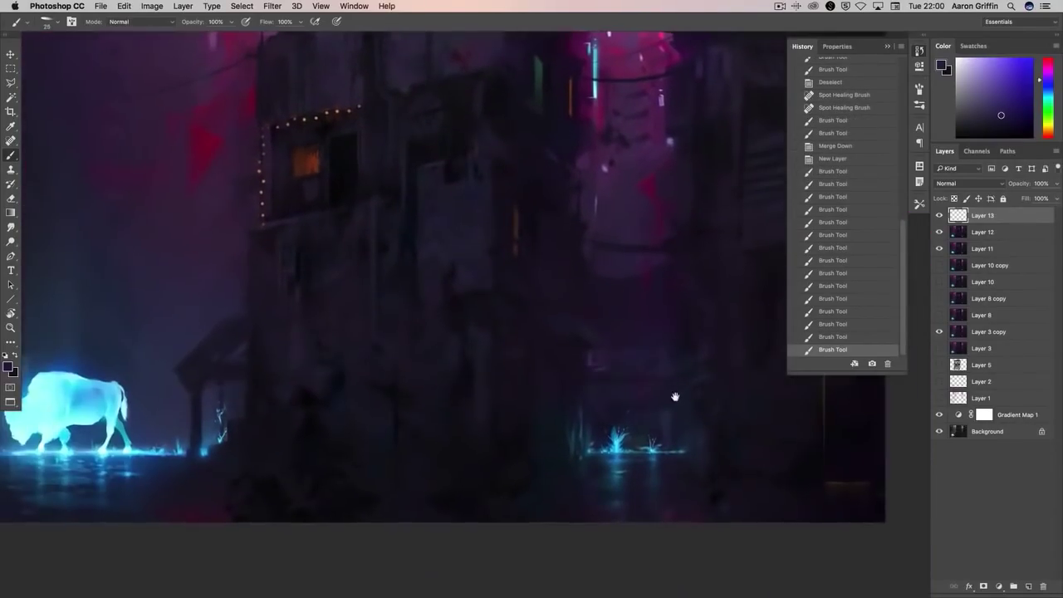
scroll(686, 391, "down", 3)
scroll(551, 329, "up", 1)
scroll(640, 371, "up", 2)
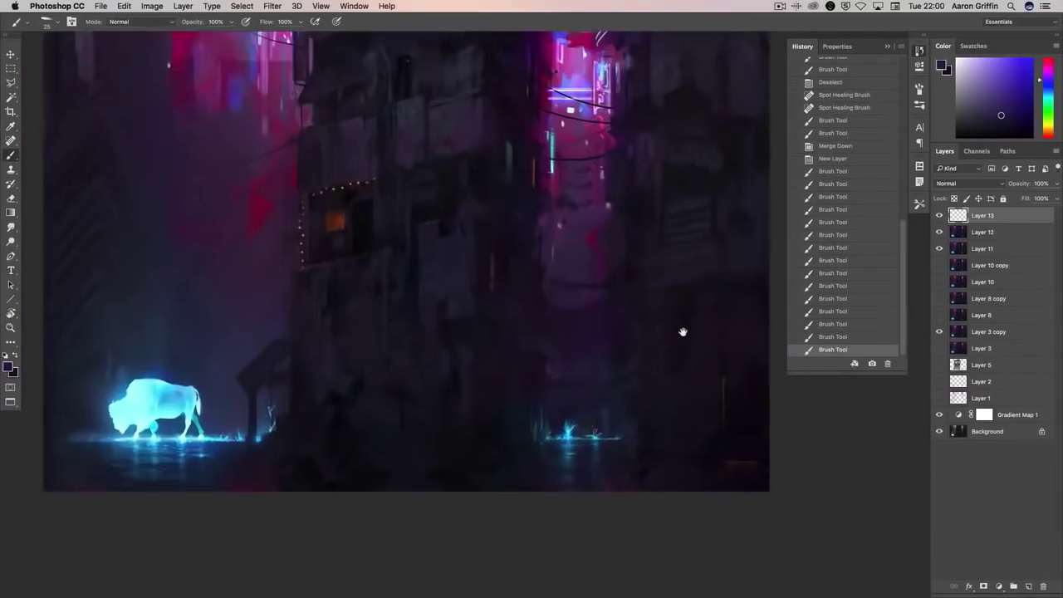
scroll(681, 330, "left", 1)
scroll(673, 342, "right", 1)
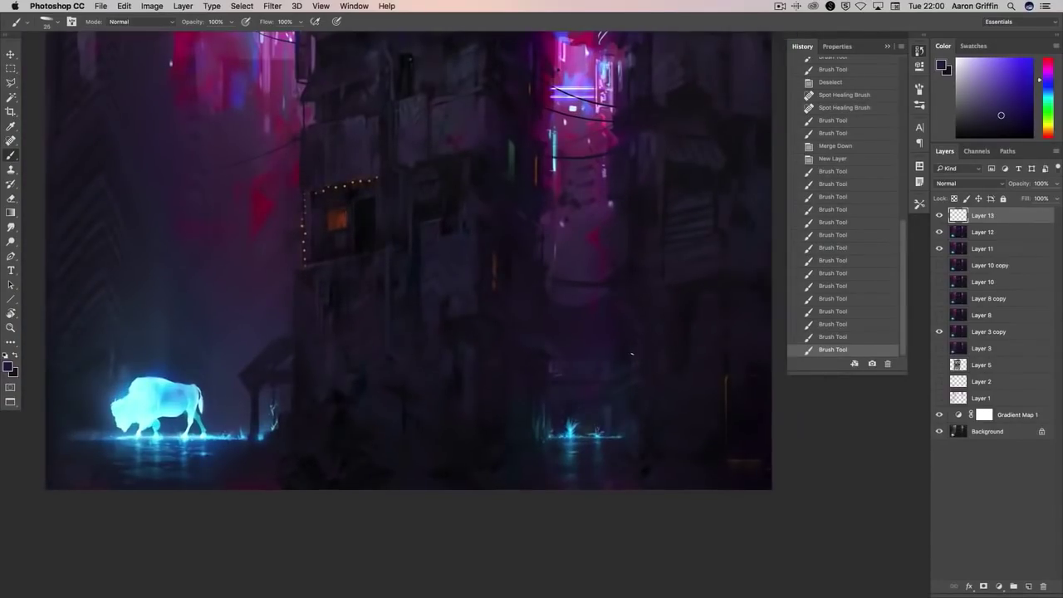
scroll(581, 315, "right", 1)
scroll(582, 316, "up", 2)
- Dab cyan glow onto the ground, undoing and restoring the dabs
right_click(540, 220)
left_click(581, 275)
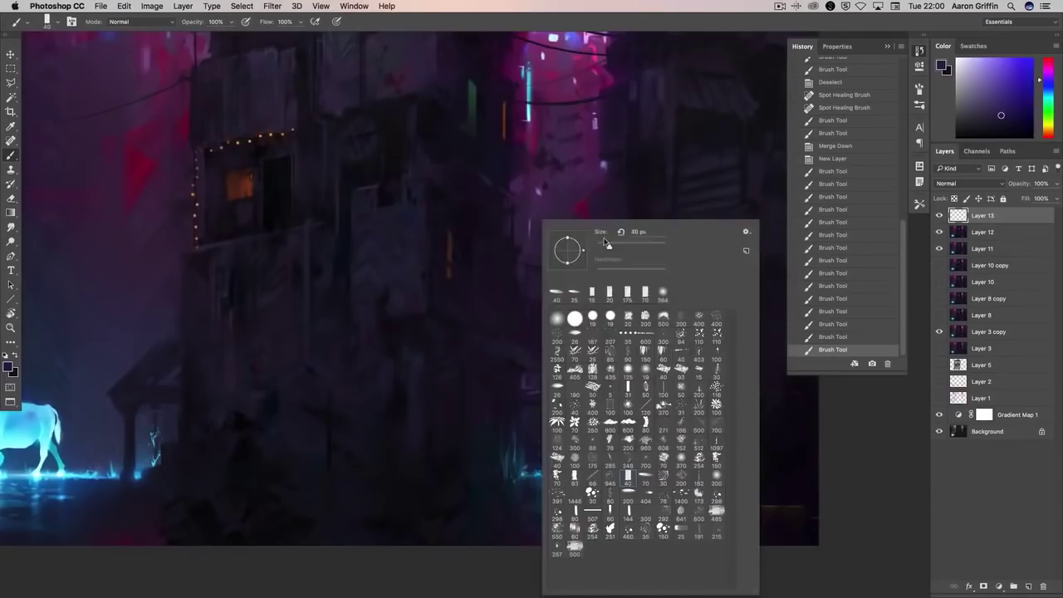
key("Return")
left_click(530, 358)
left_click(522, 336)
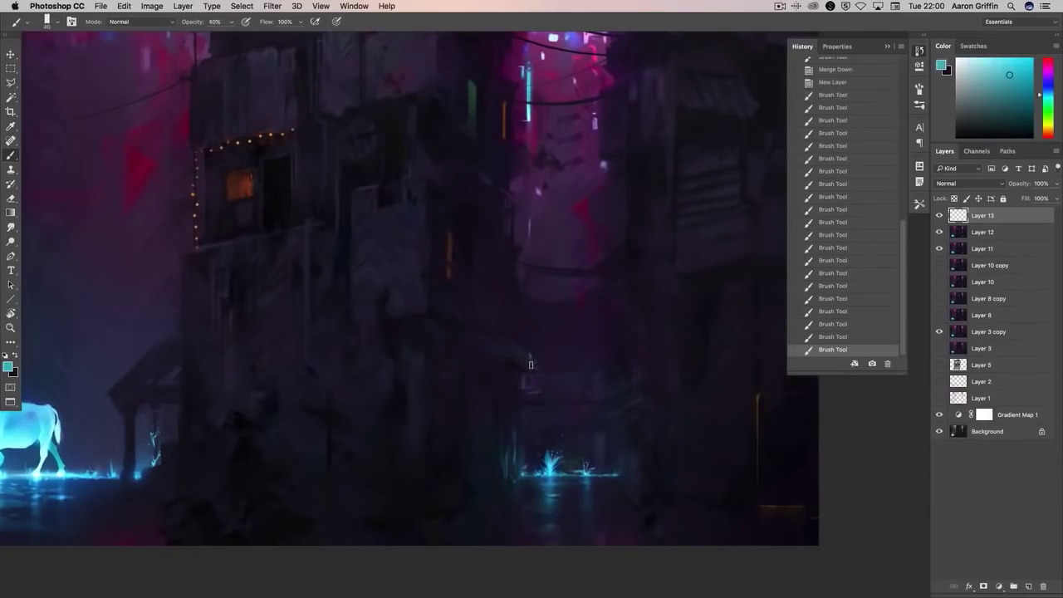
key("ctrl+alt+z")
key("ctrl+alt+z")
key("ctrl+alt+z")
key("ctrl+alt+z")
scroll(581, 399, "up", 2)
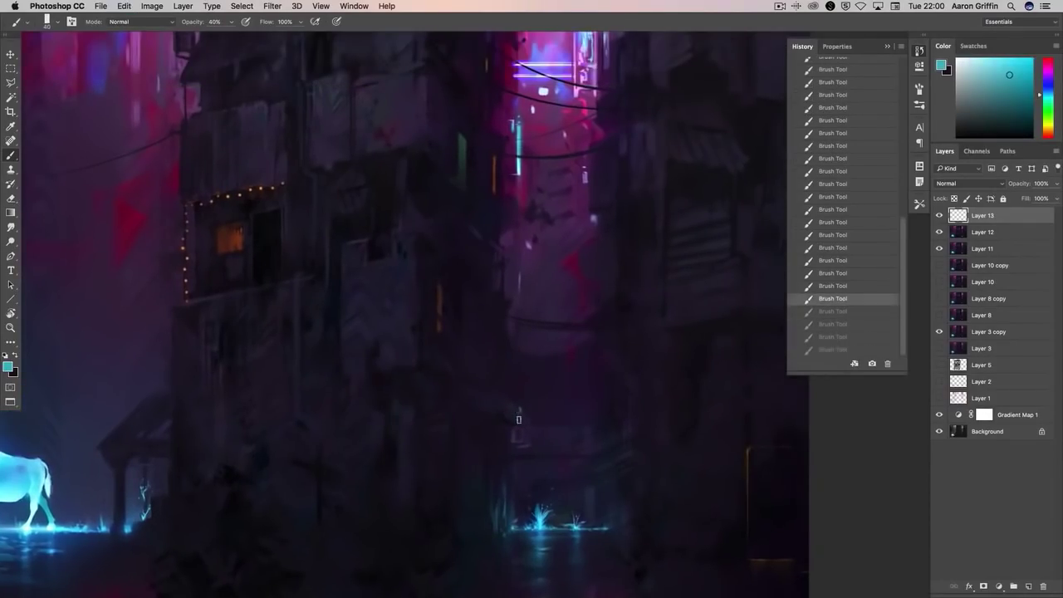
key("ctrl+shift+z")
key("ctrl+shift+z")
key("ctrl+shift+z")
key("ctrl+shift+z")
- Sample dark purple from the building wall and adjust the paint colour
left_click(524, 399, "alt")
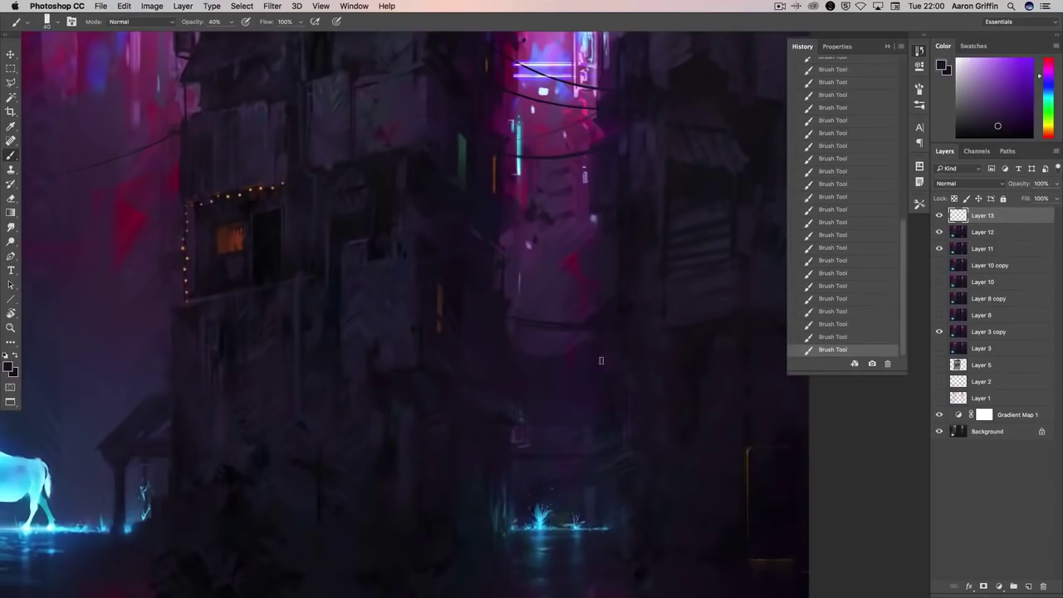
left_click(520, 447, "alt")
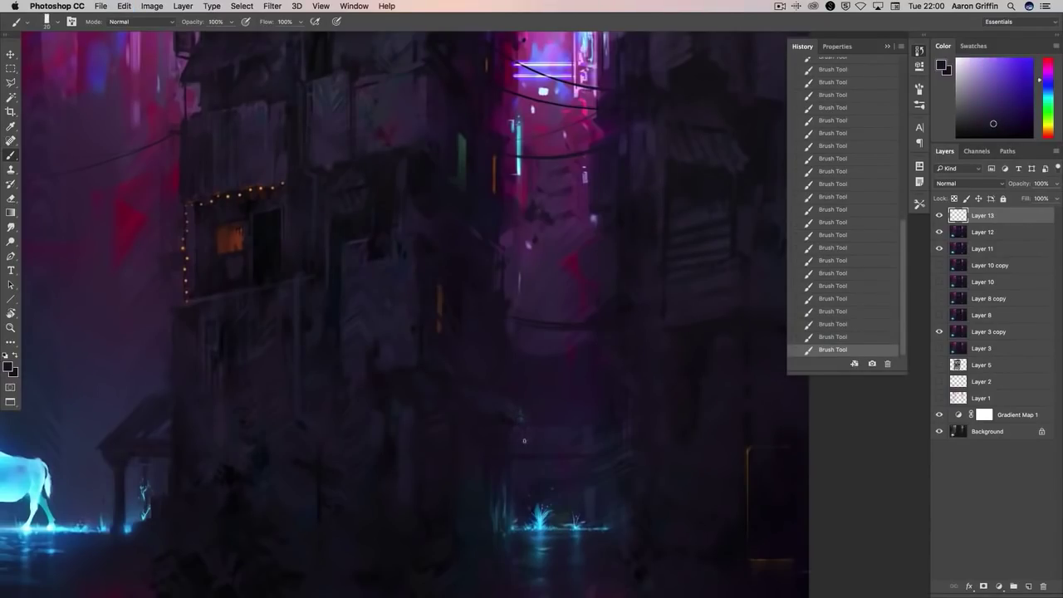
left_click_drag(582, 427, 549, 405)
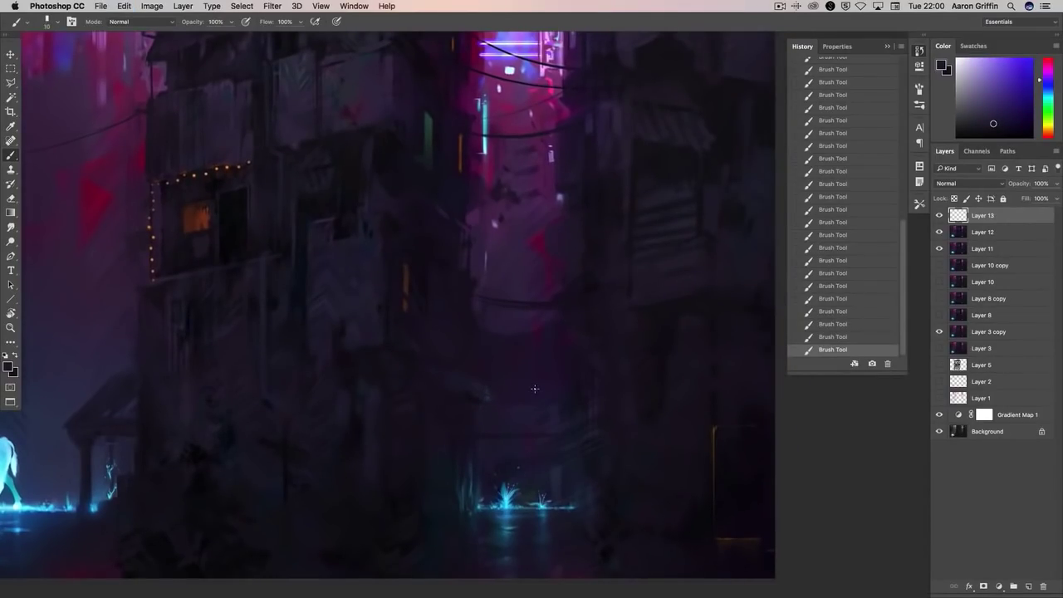
left_click(538, 385, "alt")
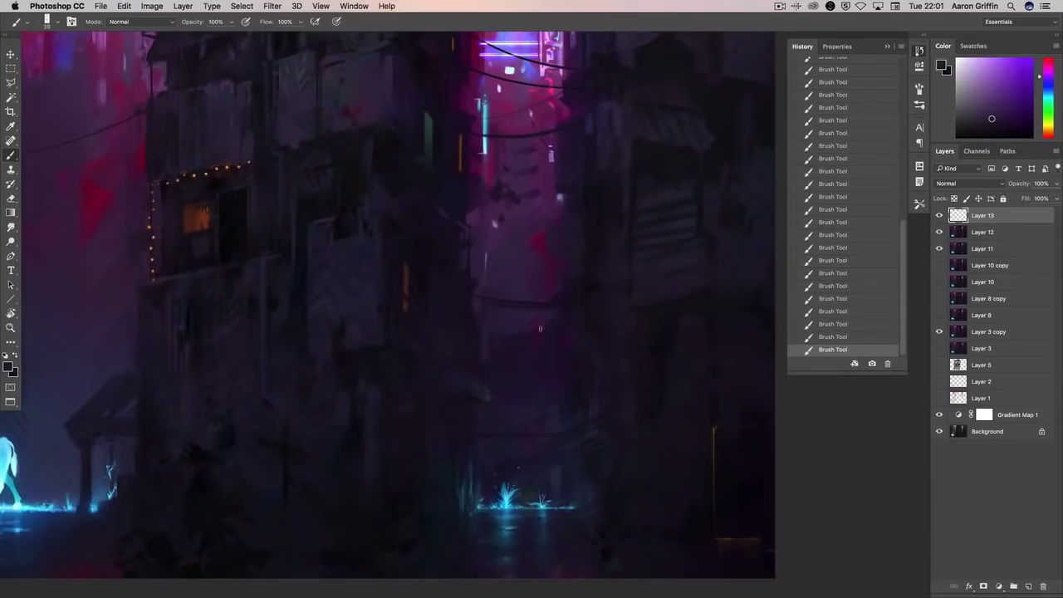
left_click_drag(540, 329, 529, 383)
left_click(498, 349, "alt")
right_click(498, 348)
key("Escape")
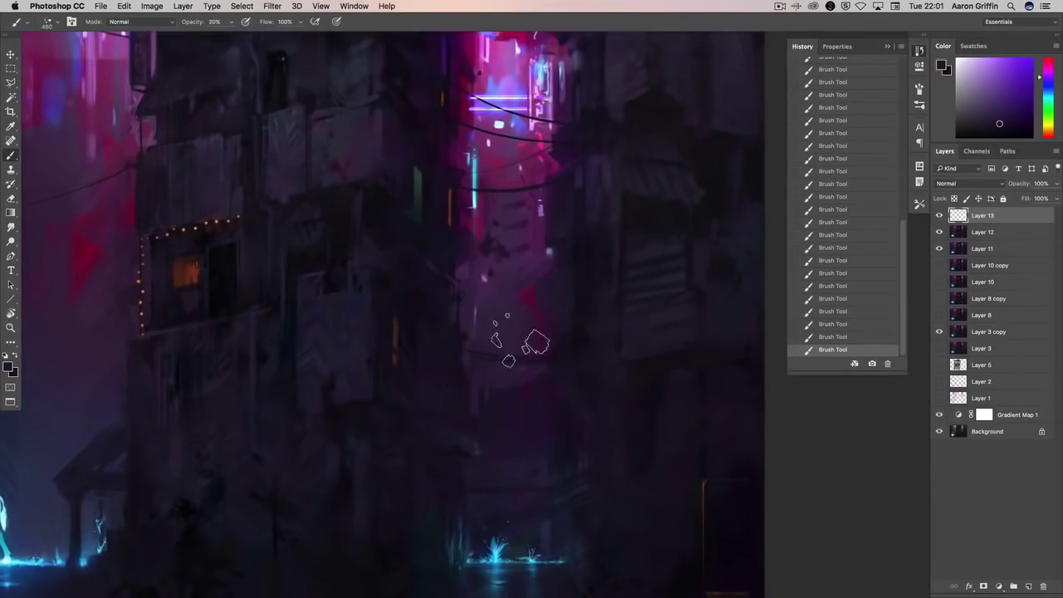
- Lower brush opacity to 60% and switch to a small 40 px brush preset
left_click_drag(535, 325, 519, 379)
key("6")
left_click(544, 391, "alt")
right_click(548, 376)
double_click(550, 372)
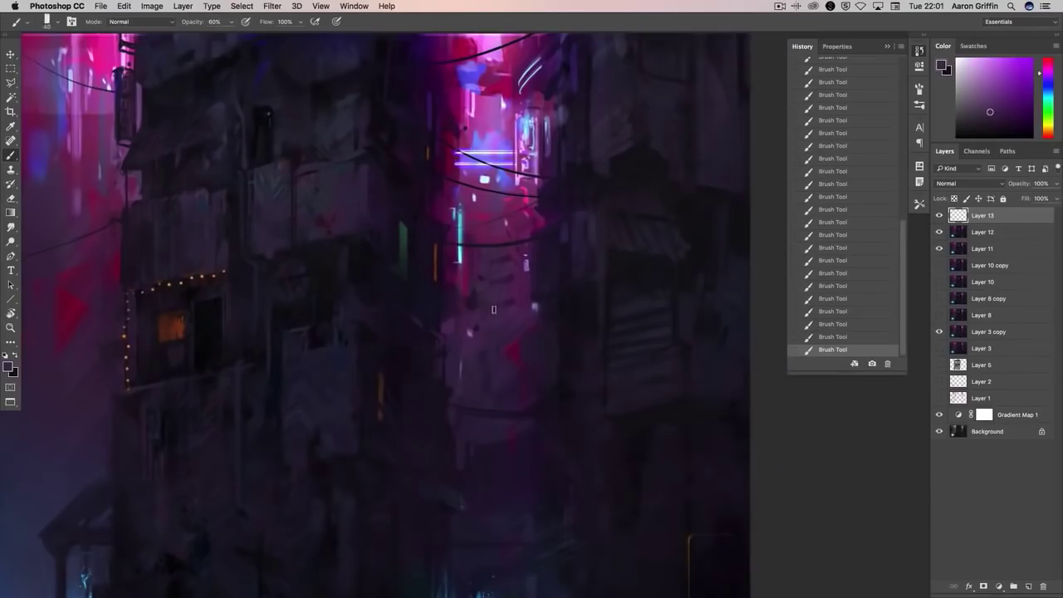
left_click_drag(536, 319, 524, 349)
left_click(535, 341, "alt")
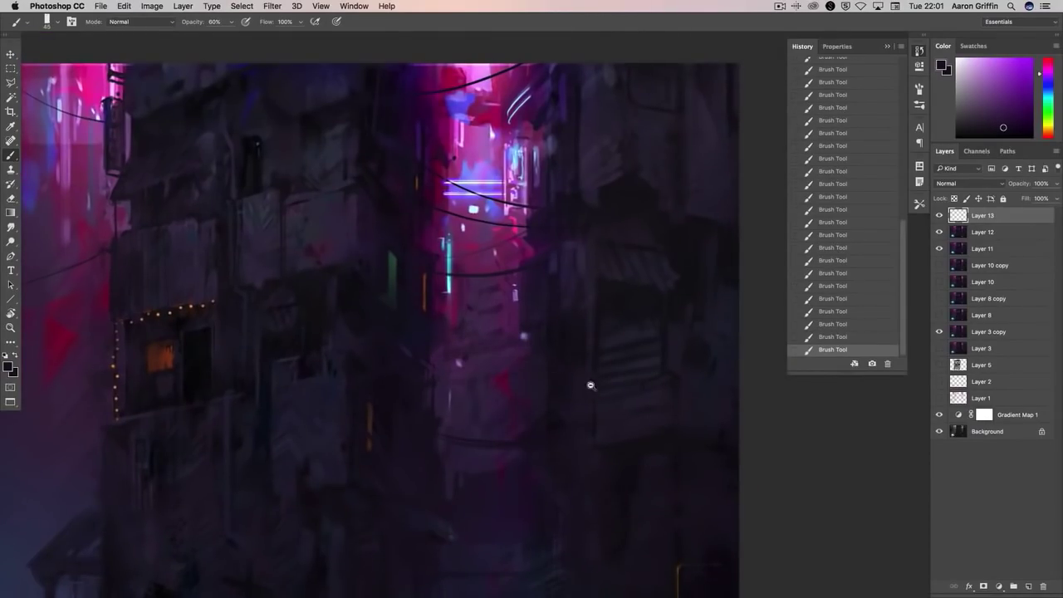
scroll(590, 385, "down", 2)
scroll(461, 365, "up", 2)
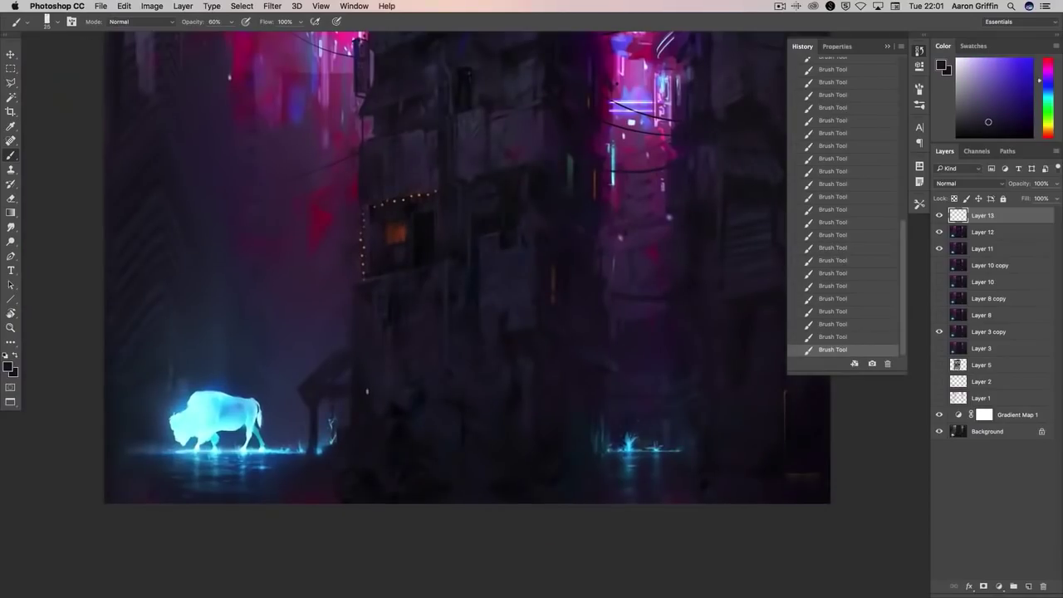
- Set the brush to 20 px at 100% opacity and sample a colour
right_click(425, 408)
key("Return")
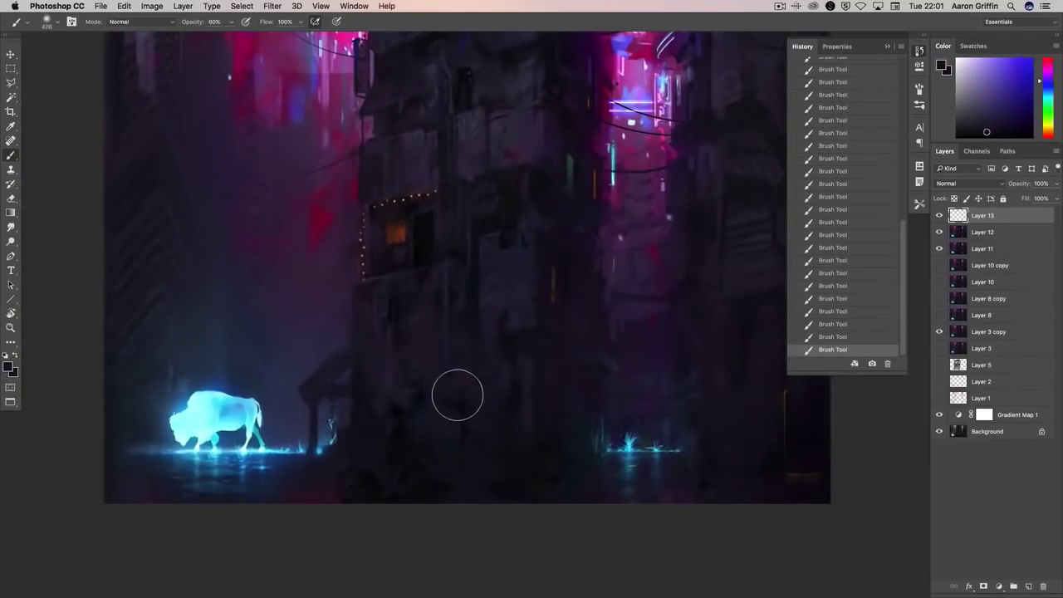
right_click(526, 437)
type("20")
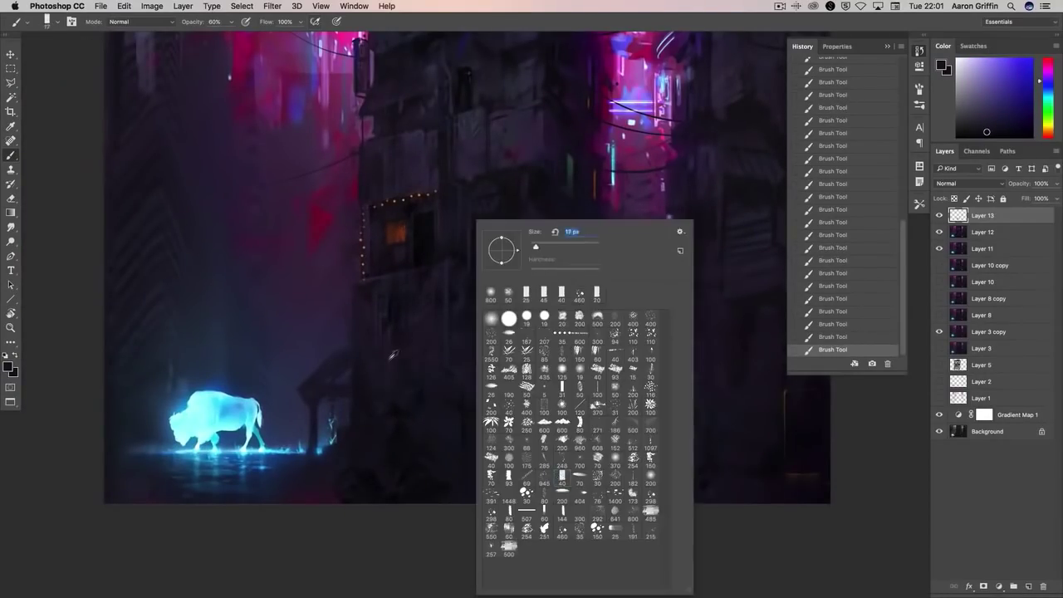
key("Return")
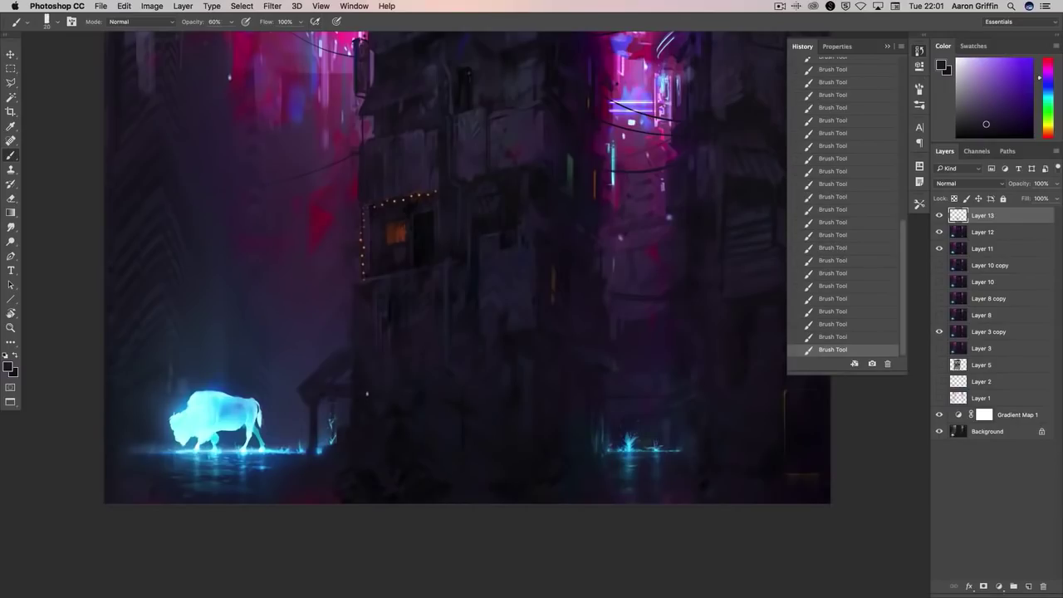
key("0")
scroll(503, 382, "left", 3)
left_click(507, 374, "alt")
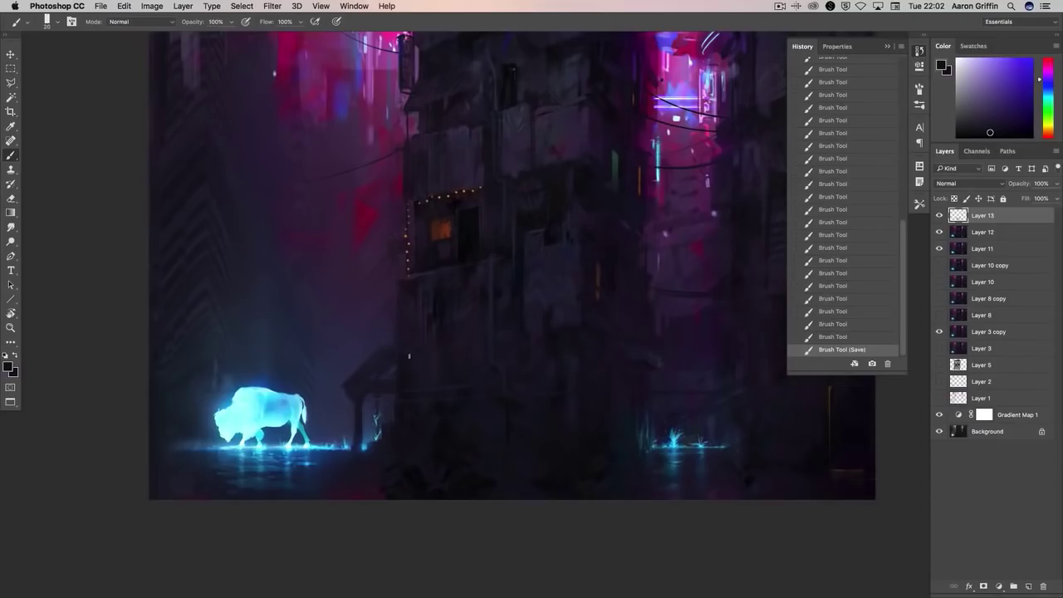
- Paint a thin dark blue lamp post beside the building
scroll(409, 356, "up", 2)
left_click(390, 431, "alt")
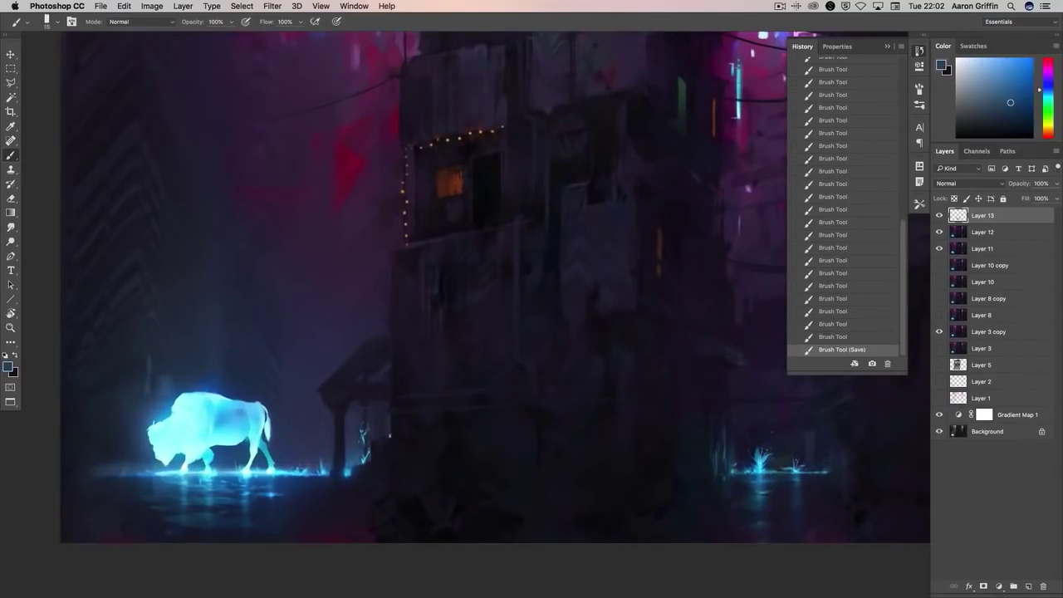
left_click(392, 422, "alt")
left_click(392, 424)
left_click(389, 432)
left_click(392, 407)
left_click(392, 416, "alt")
left_click(392, 406)
left_click(391, 400)
left_click(392, 407)
left_click(392, 412)
left_click(392, 400)
- Refine the lamp post's edge with nearby sampled colours
left_click(397, 391, "alt")
left_click(394, 382)
left_click(394, 374)
left_click(397, 370)
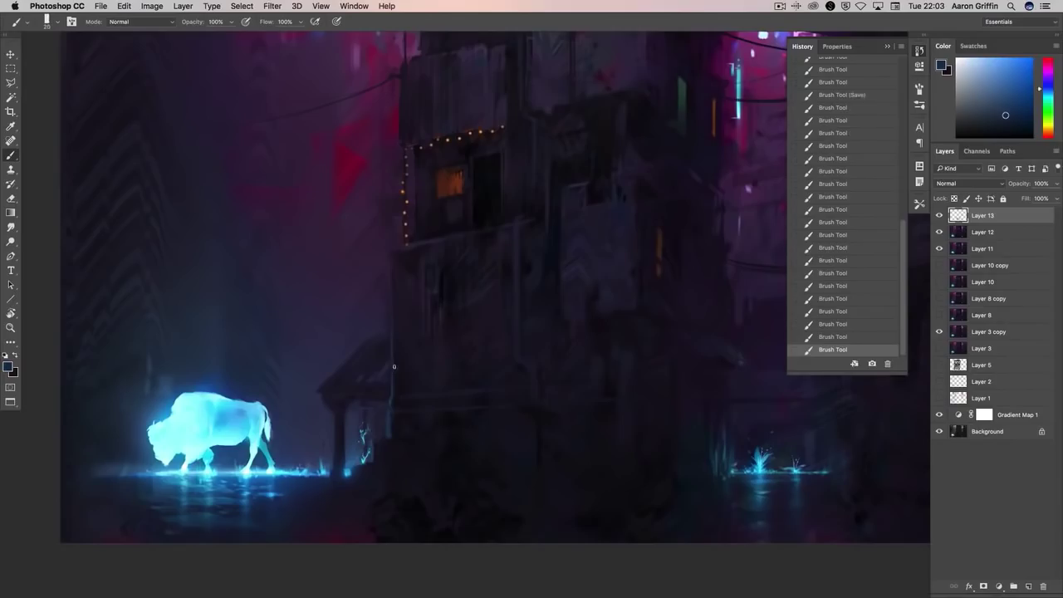
left_click(396, 349)
left_click(396, 326)
left_click(392, 408, "alt")
- Sample a brighter blue from the painting, undoing and redoing the last stroke
left_click(402, 391, "alt")
left_click(390, 380, "alt")
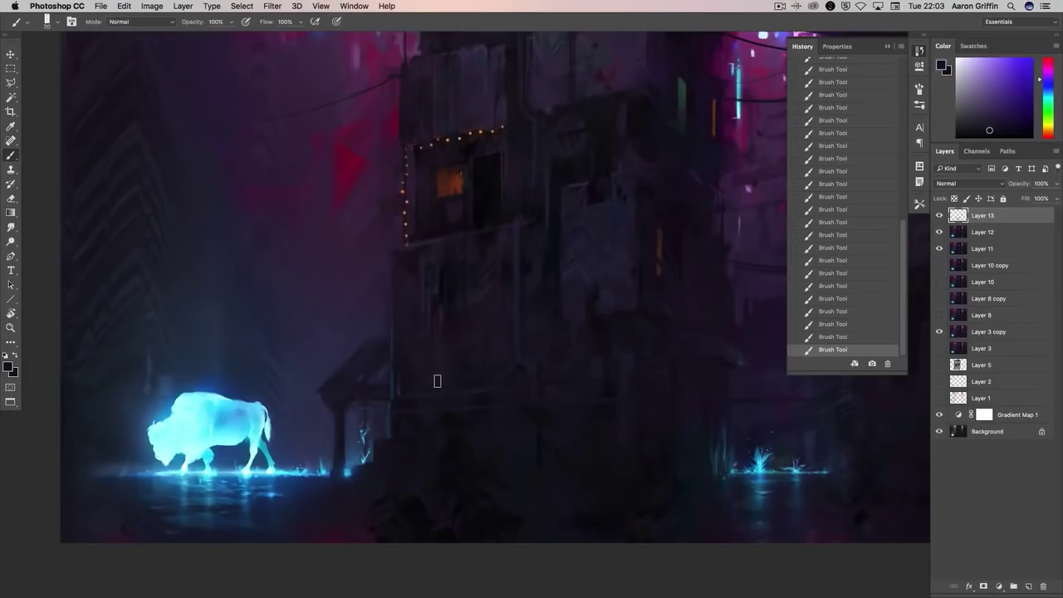
left_click(391, 399, "alt")
left_click(413, 400, "alt")
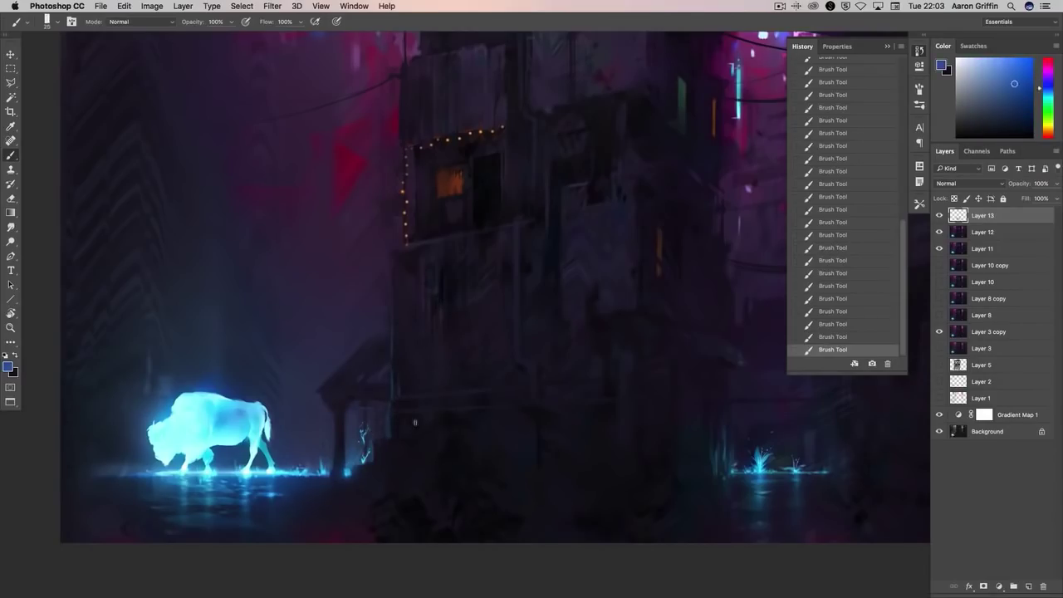
left_click(391, 434, "alt")
key("super+z")
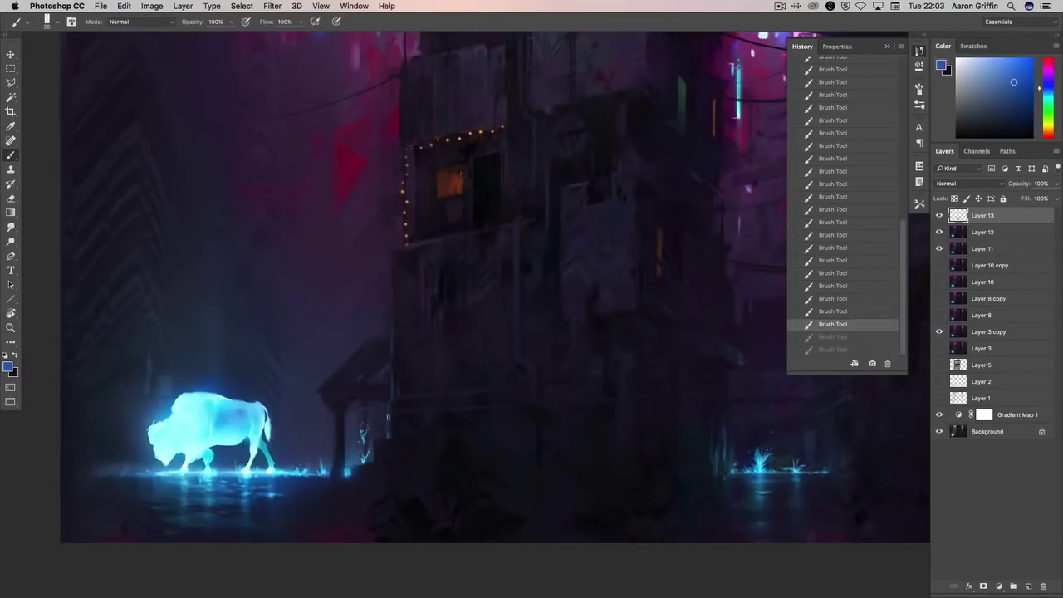
key("super+z")
left_click(390, 428, "alt")
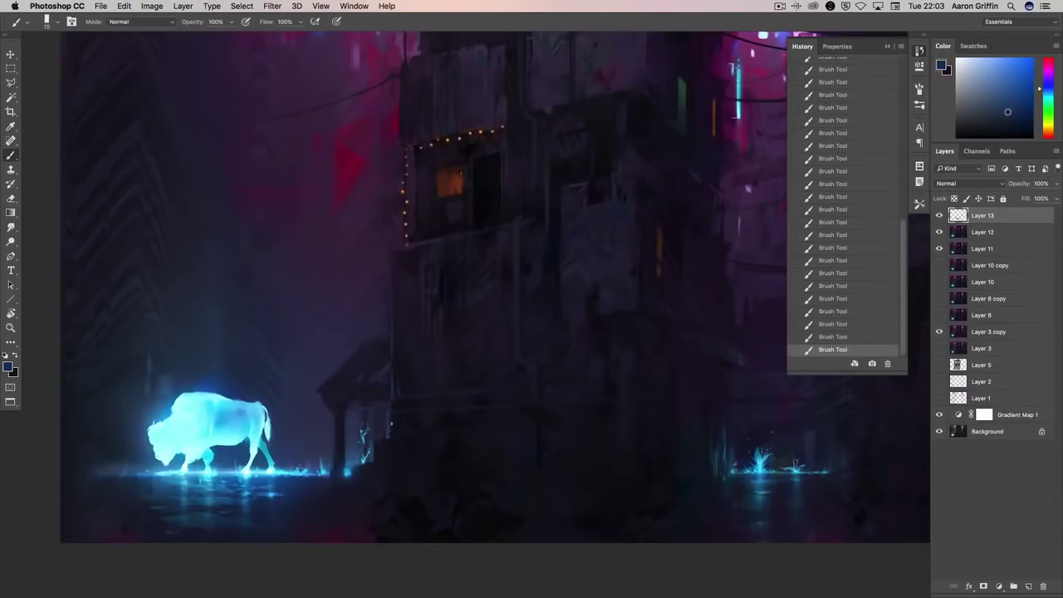
- Flip the canvas horizontally via Image Rotation
left_click(152, 6)
left_click(291, 148)
scroll(639, 170, "right", 10)
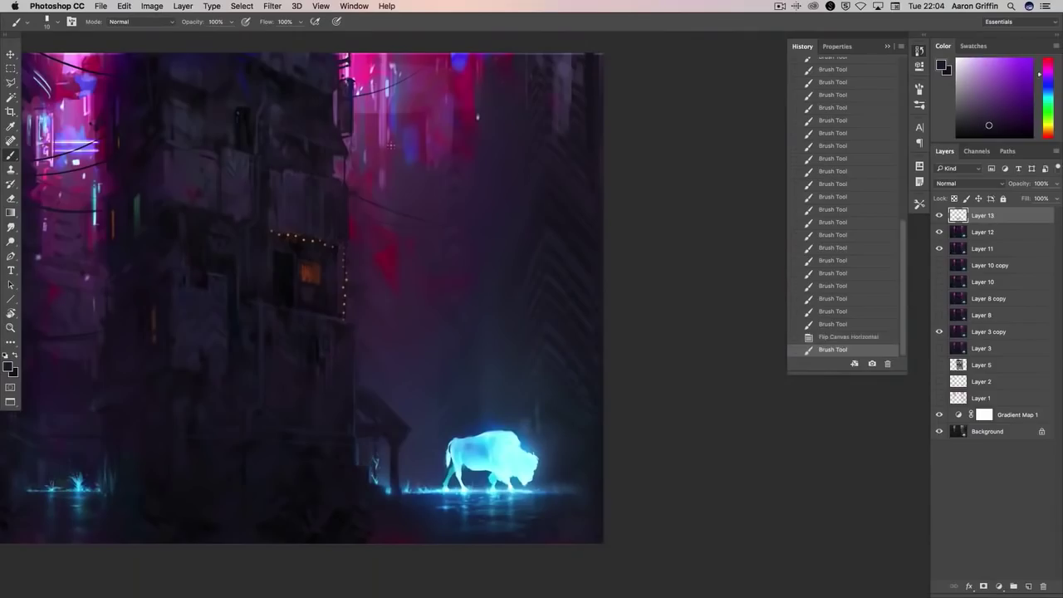
- Paint strokes over the left building on the flipped painting
left_click_drag(345, 152, 359, 168)
left_click_drag(475, 205, 365, 241)
scroll(698, 297, "left", 10)
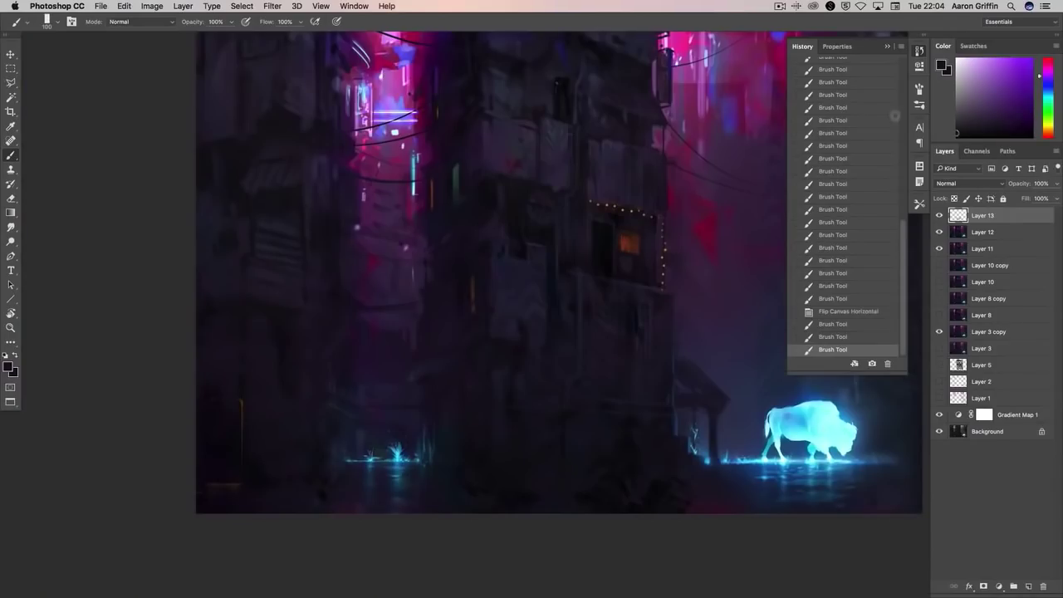
left_click(366, 261, "alt")
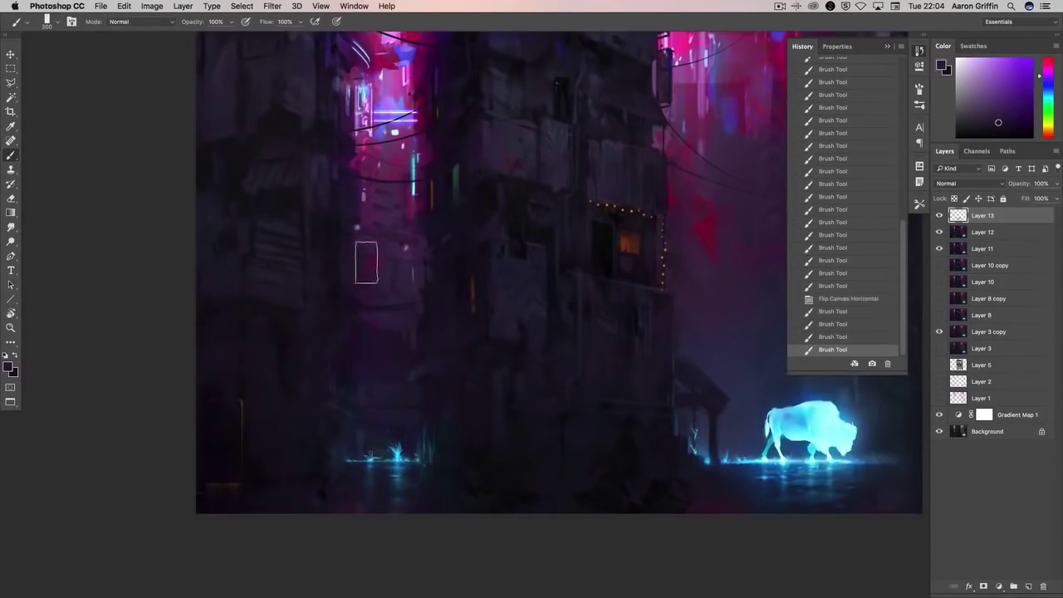
left_click_drag(365, 261, 380, 318)
- Paint magenta and sampled tones across the left building wall
left_click(421, 172, "alt")
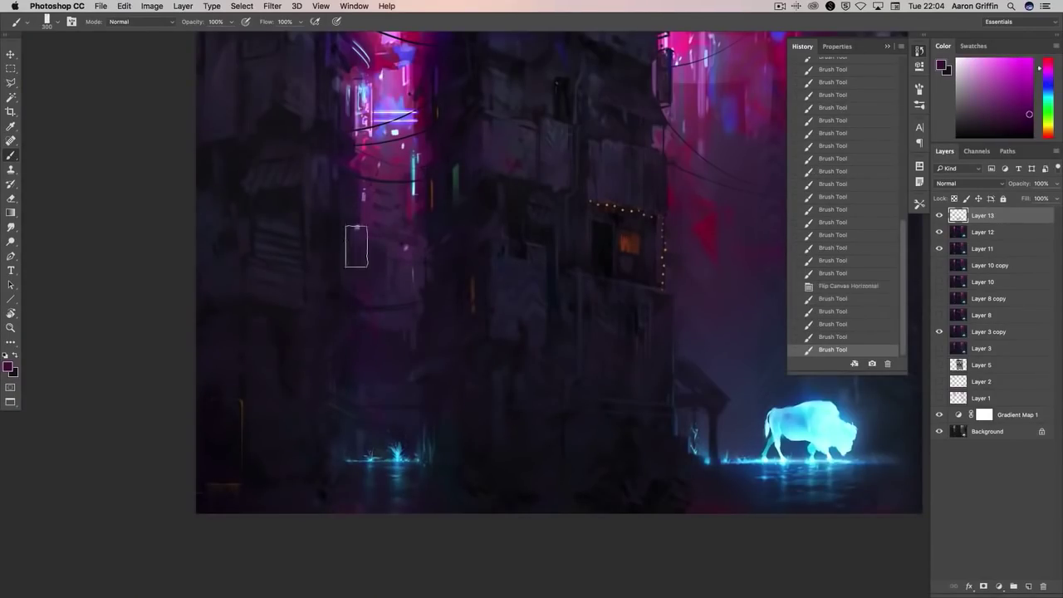
left_click_drag(356, 246, 363, 292)
left_click(408, 262, "alt")
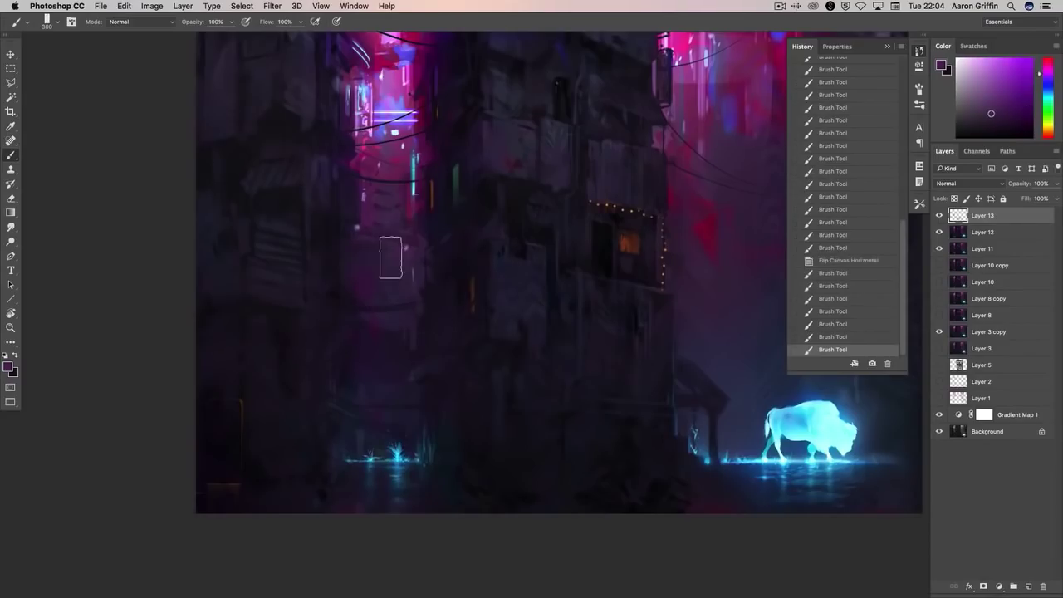
left_click_drag(390, 258, 392, 282)
left_click(384, 250, "alt")
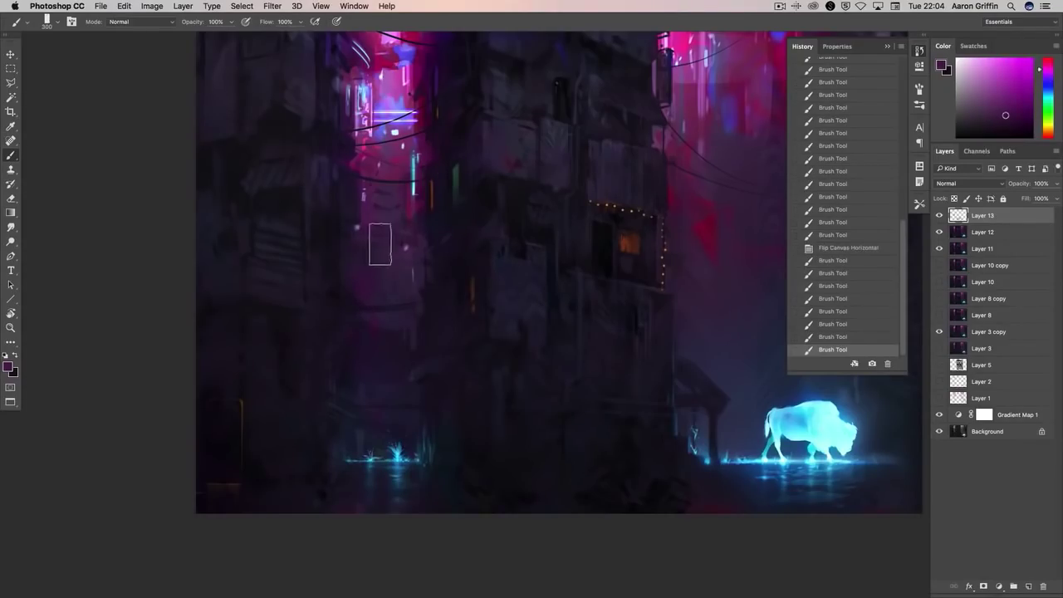
left_click_drag(381, 244, 398, 262)
left_click_drag(407, 266, 422, 281)
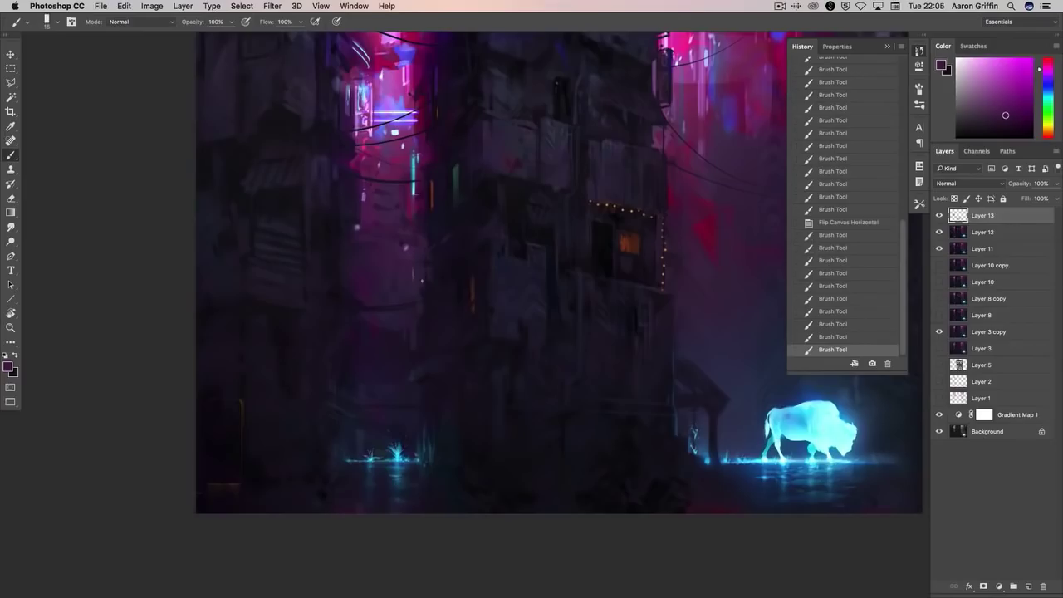
- Paint a straight light-lavender neon line on a rotated view, then reset the view
left_click(396, 106, "alt")
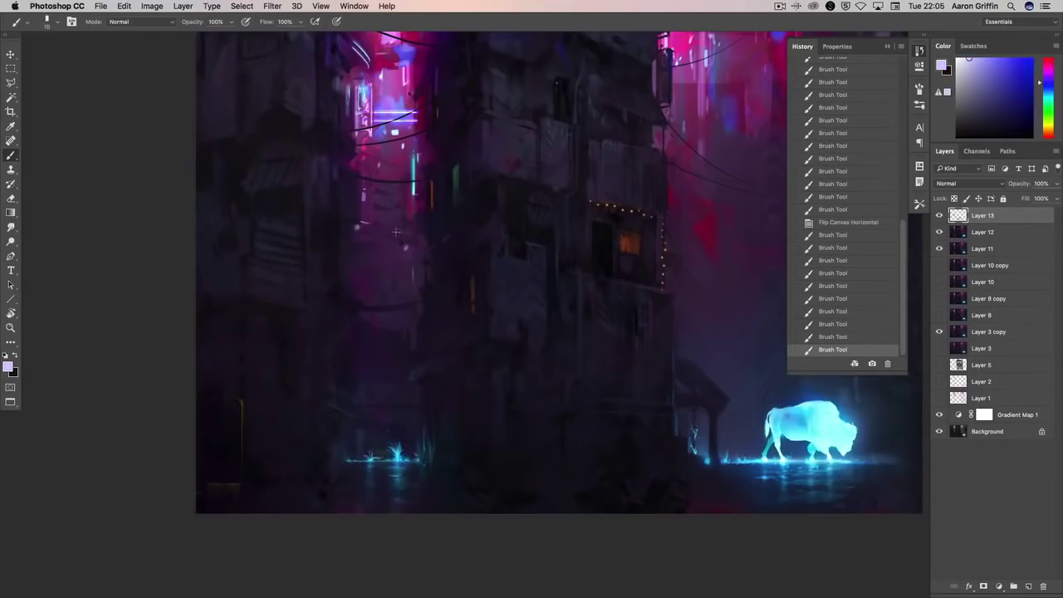
key("r")
mouse_move(396, 232)
left_mouse_down()
mouse_move(355, 246)
mouse_move(391, 266)
left_mouse_up()
key("r")
key("ctrl+z")
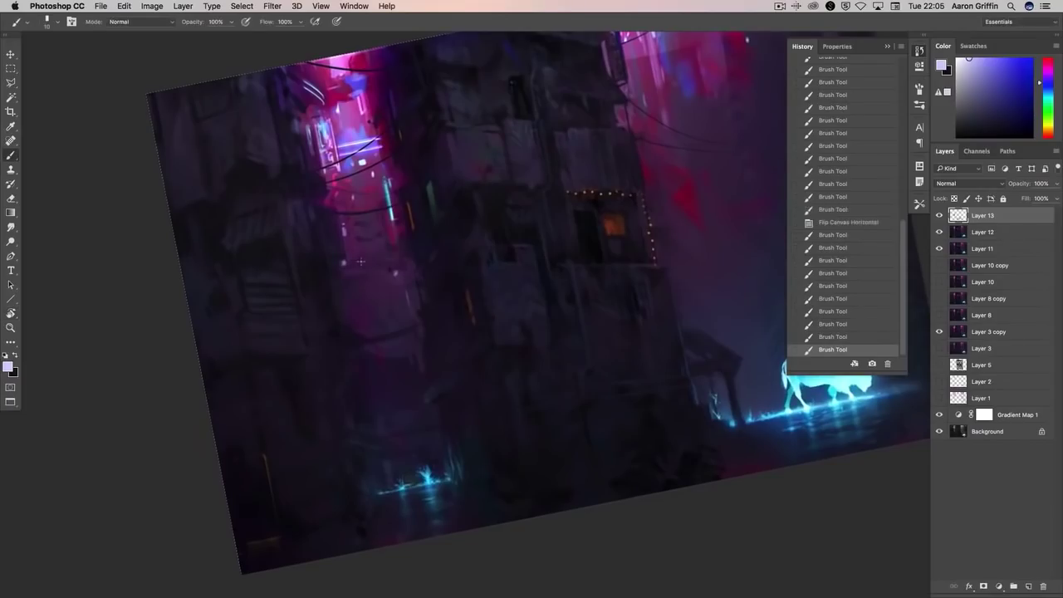
left_click(345, 260, "shift")
key("r")
key("Escape")
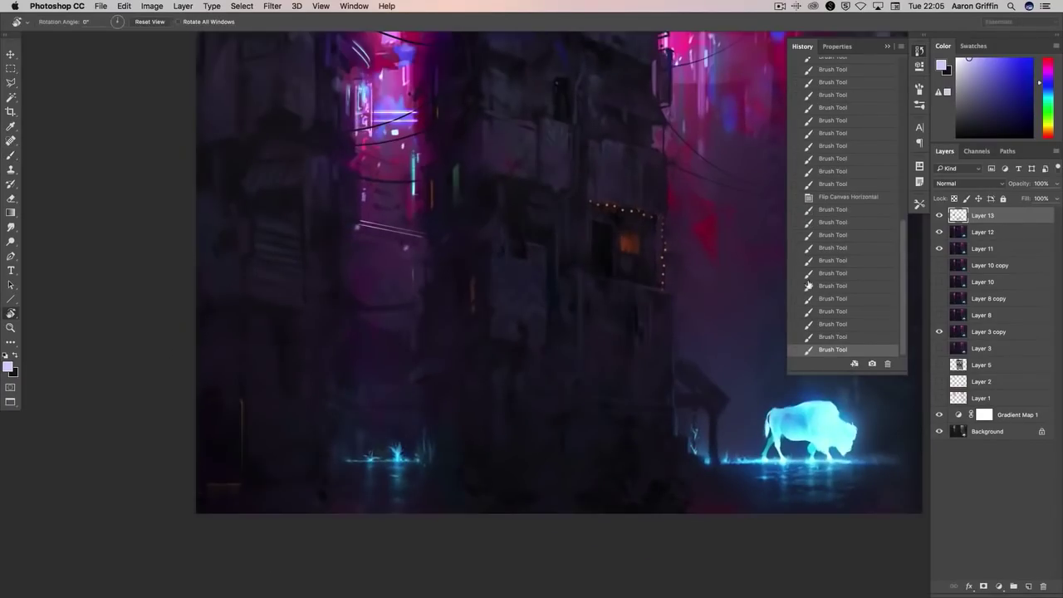
- Set the brush to Color Dodge blending and merge Layer 13 down
right_click(489, 316)
left_click(133, 21)
left_click(130, 135)
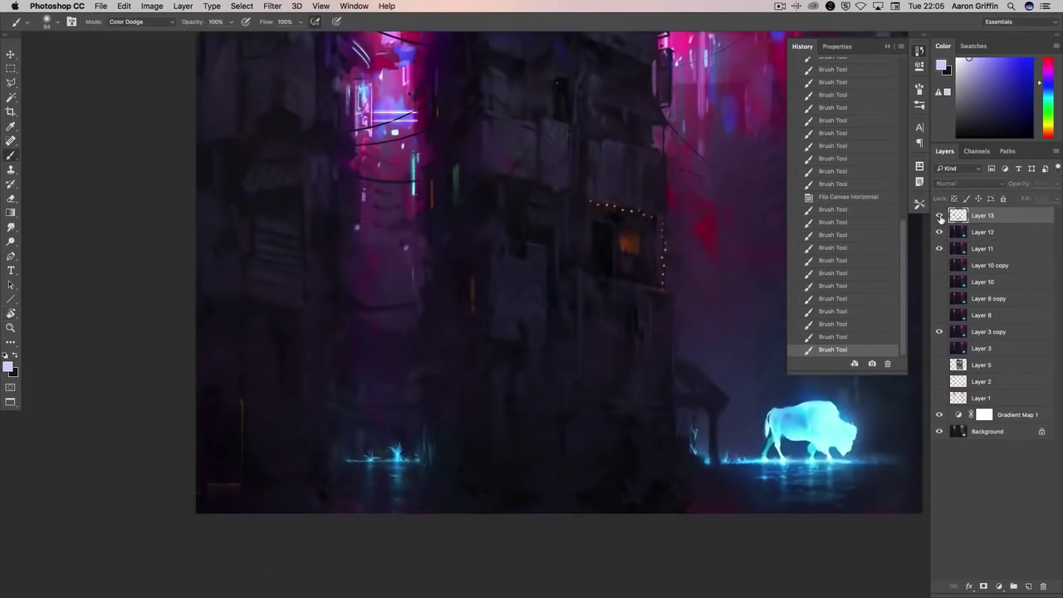
right_click(989, 217)
- Merge Layer 13 down into Layer 12, then darken and brighten the building's neon line
left_click(914, 440)
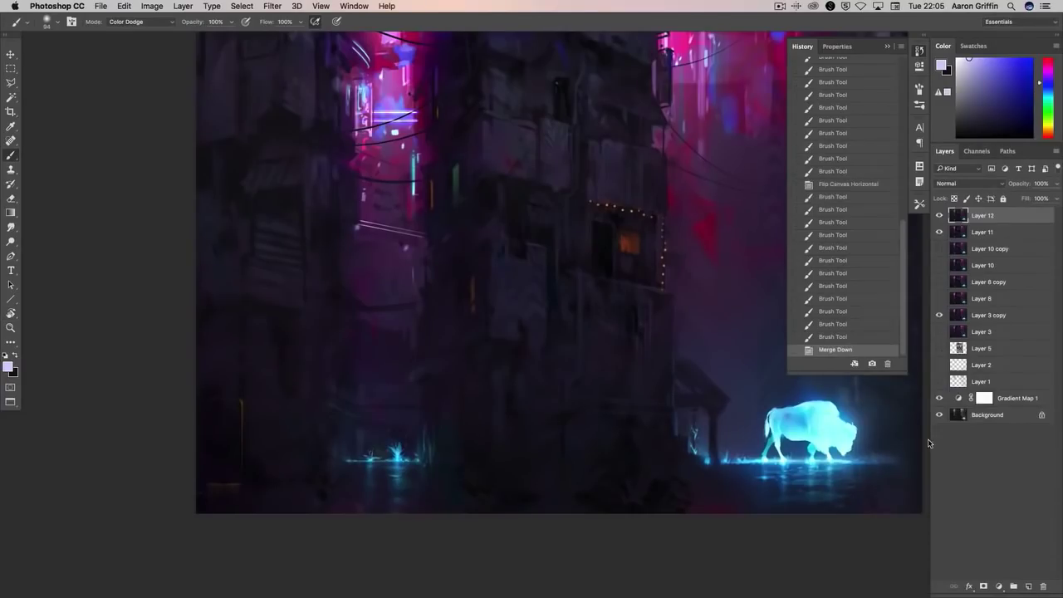
key("o")
left_click_drag(380, 225, 273, 231)
left_click(11, 240)
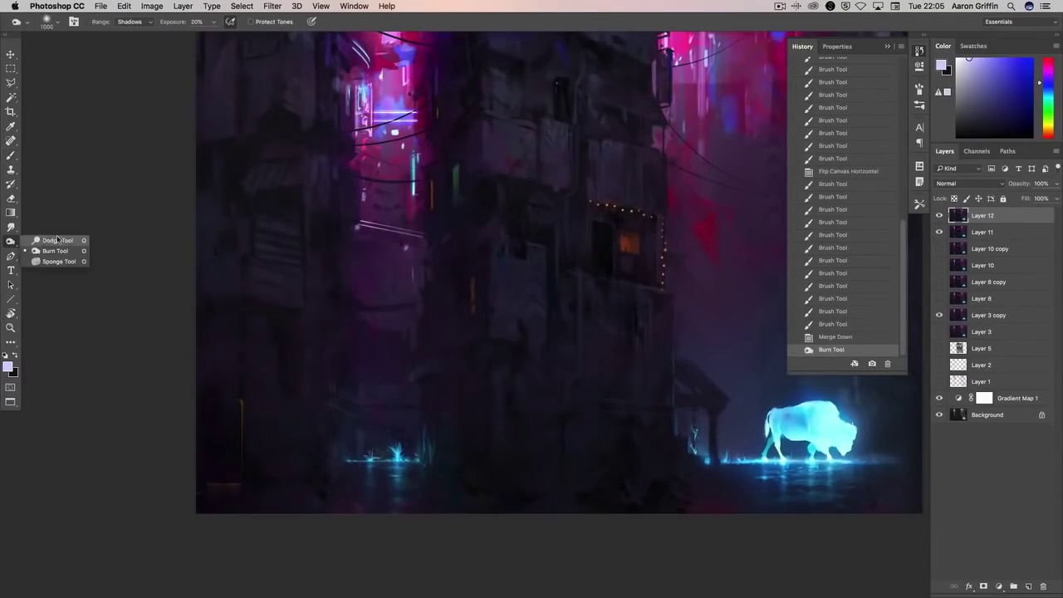
key("b")
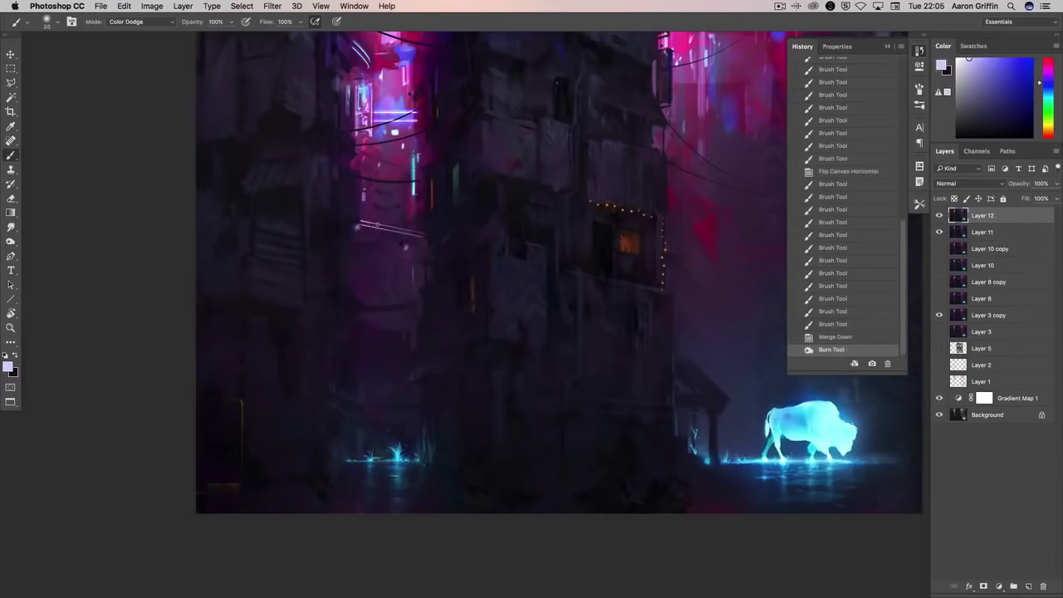
left_click_drag(359, 224, 404, 231)
left_click_drag(357, 225, 412, 235)
- Tint the building's neon line cyan with the brush in Color blending mode
left_click(137, 22)
left_click(149, 78)
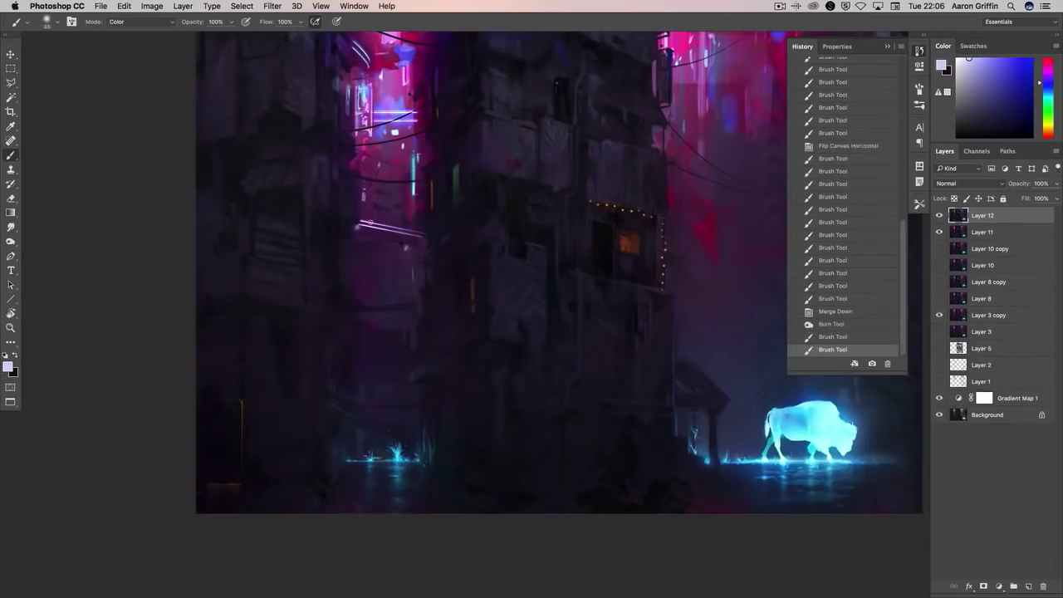
left_click_drag(358, 220, 425, 232)
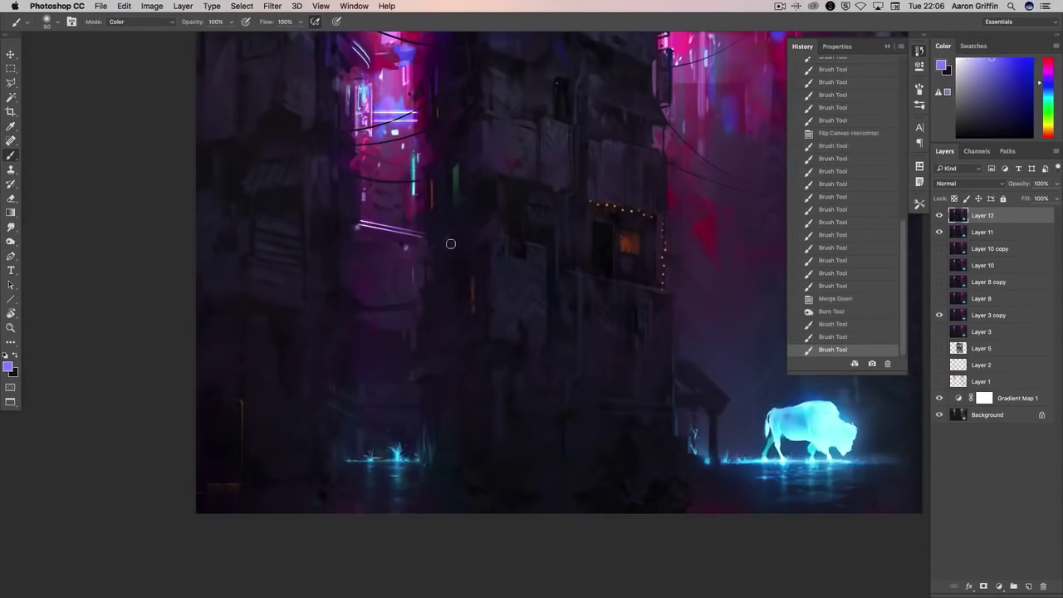
key("ctrl+z")
left_click_drag(356, 221, 424, 231)
left_click(413, 176, "alt")
left_click_drag(357, 223, 424, 232)
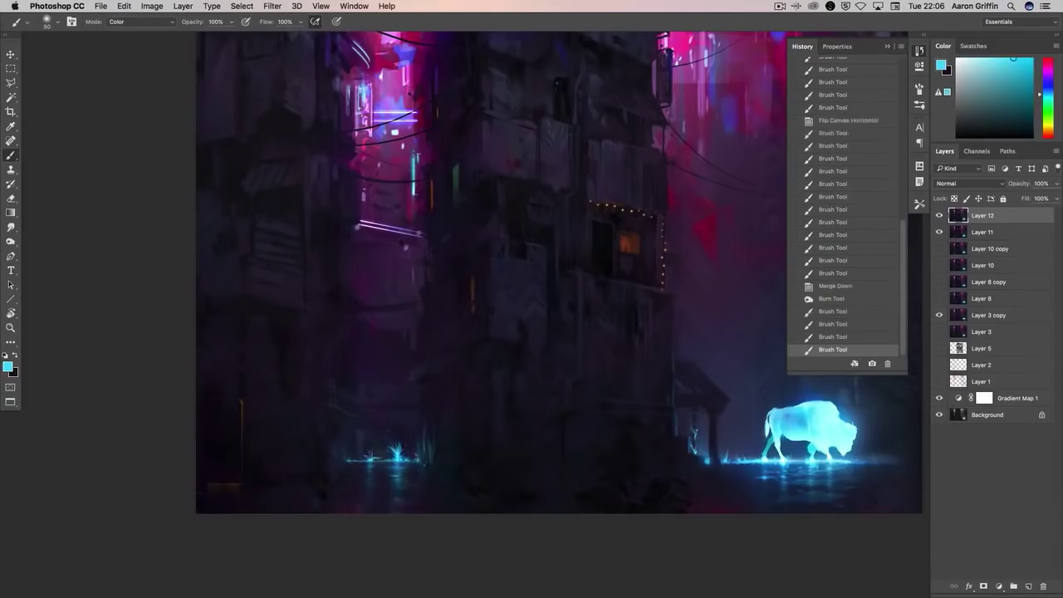
key("ctrl+z")
left_click_drag(358, 222, 509, 242)
- Enlarge the brush to 160 in Normal mode and paint along the neon line
right_click(415, 222)
left_click(432, 250, "alt")
left_click(137, 21)
left_click(152, 34)
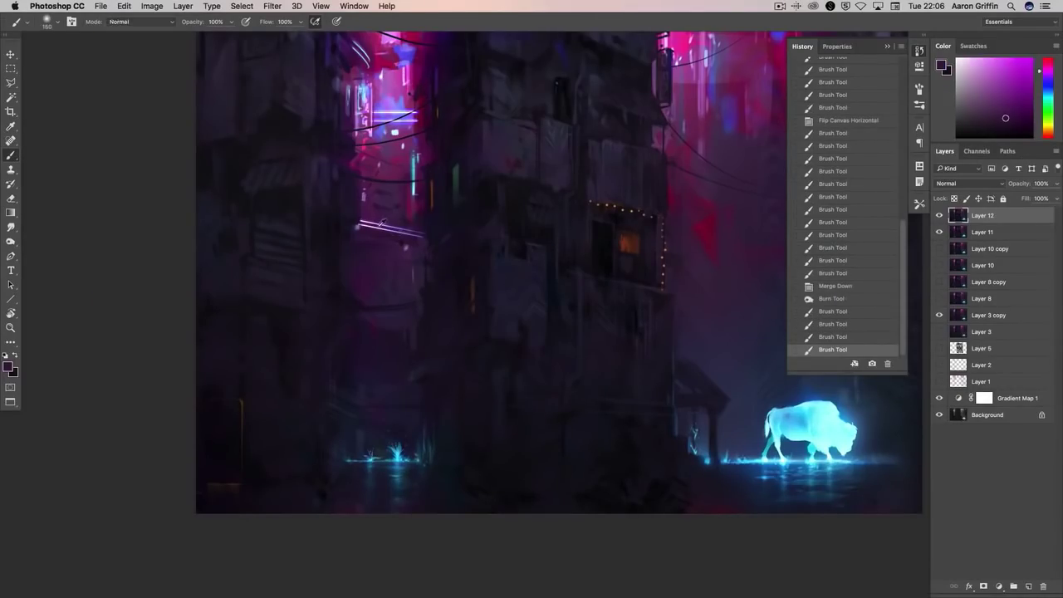
mouse_move(407, 234)
left_mouse_down()
mouse_move(366, 226)
mouse_move(445, 236)
left_mouse_up()
- Switch the brush to Saturation mode at 700 px, then 300 px, to boost the magenta neon
left_click(137, 21)
left_click(125, 270)
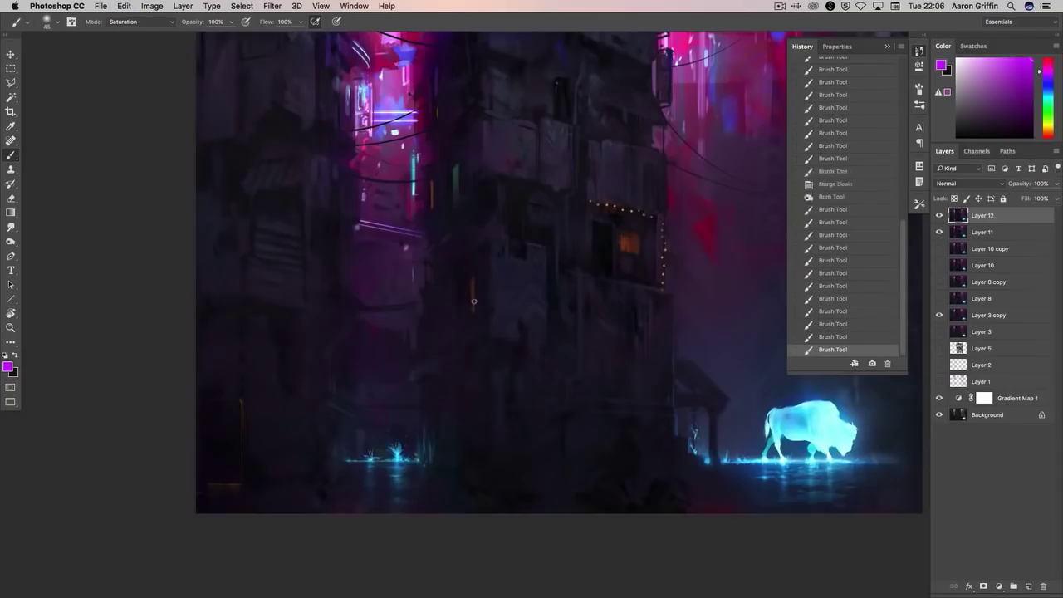
left_click_drag(473, 301, 432, 328)
right_click(581, 439)
key("Return")
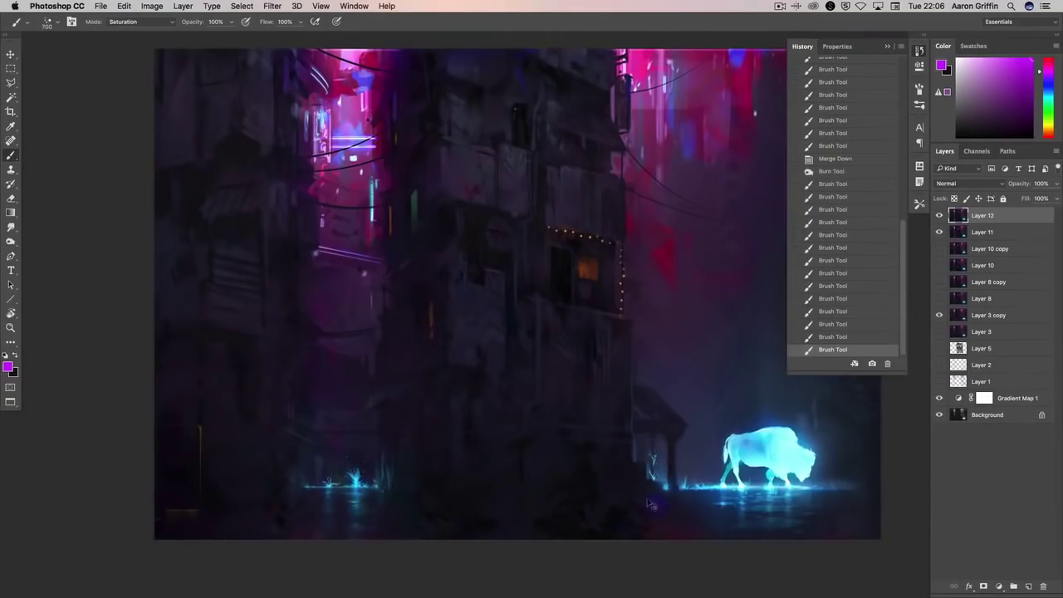
scroll(868, 444, "right", 5)
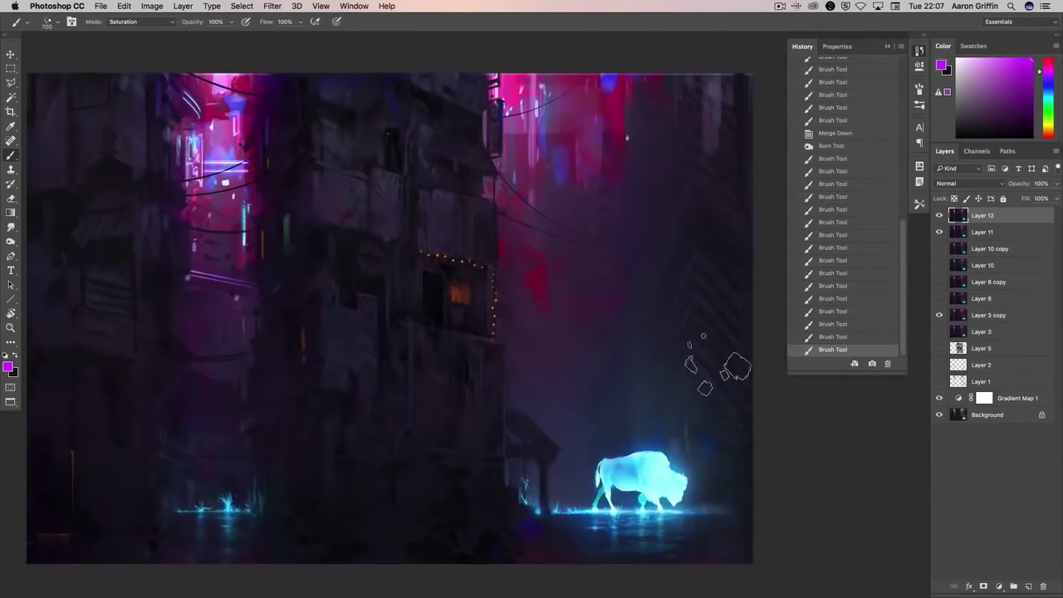
scroll(581, 216, "left", 3)
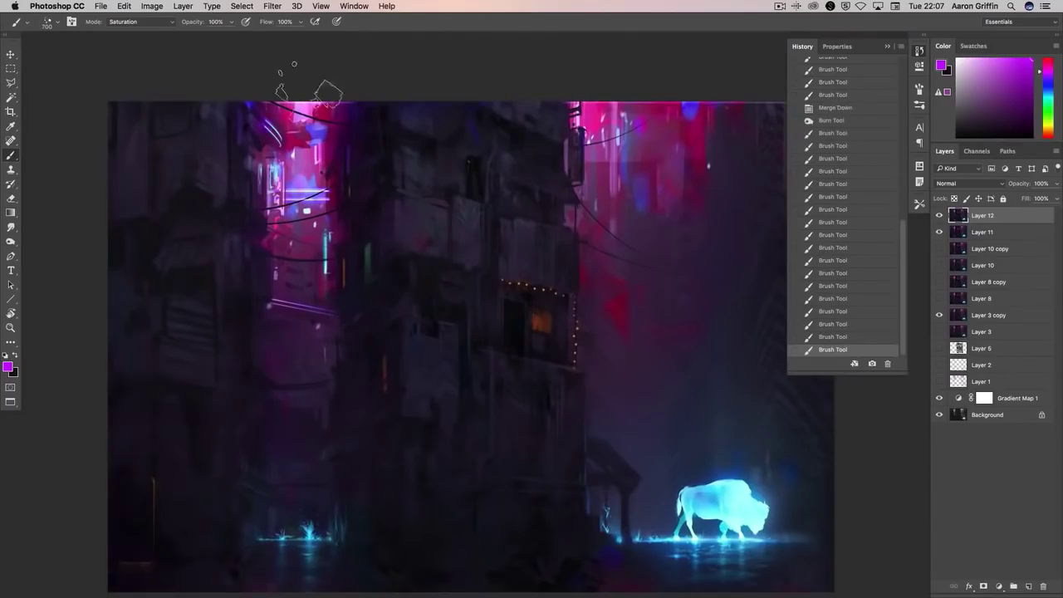
key("bracketleft")
key("bracketleft")
key("bracketleft")
key("bracketleft")
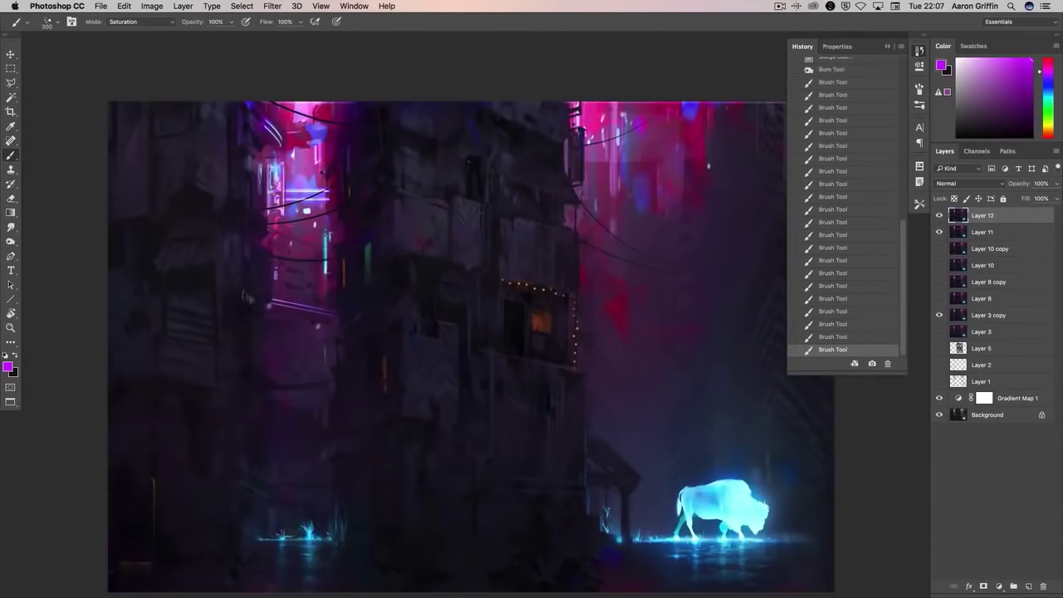
key("super+minus")
key("super+equal")
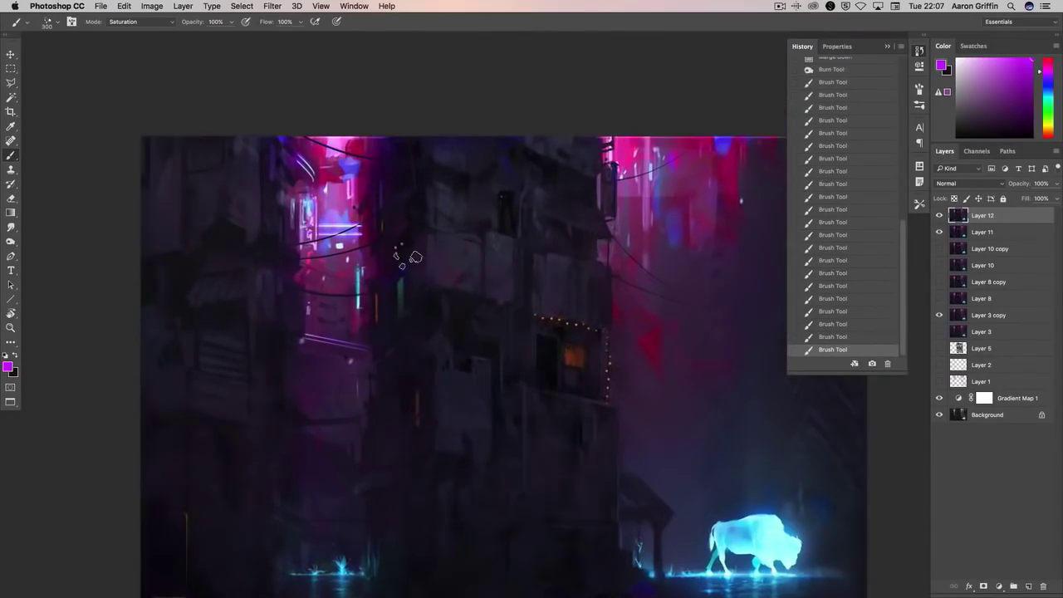
- Sample a dark colour, a grey-purple and a dark red from the painting
right_click(400, 257)
left_click(425, 307, "alt")
left_click(393, 278, "alt")
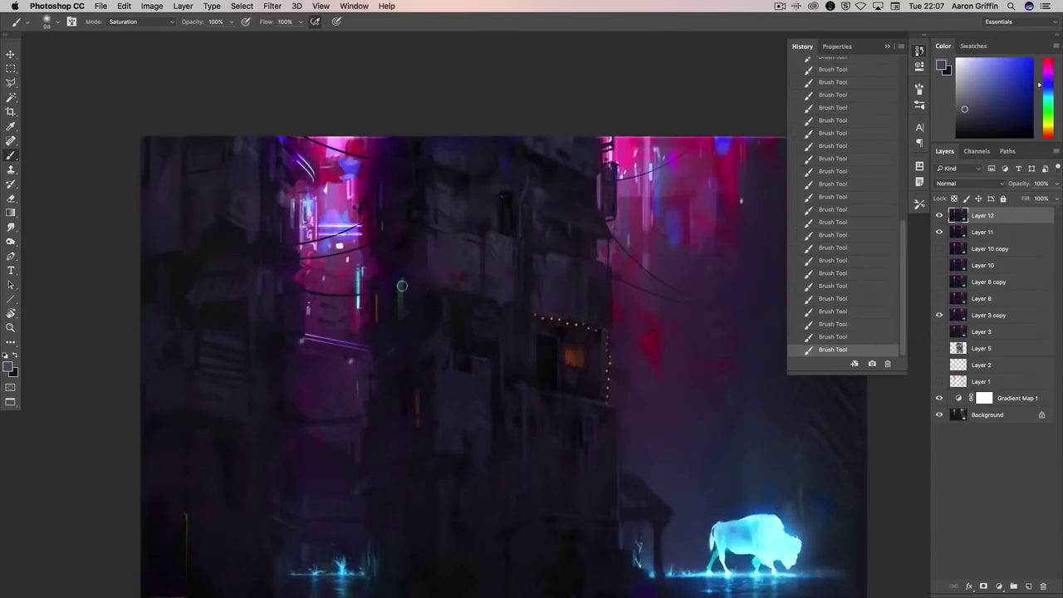
left_click_drag(658, 303, 595, 266)
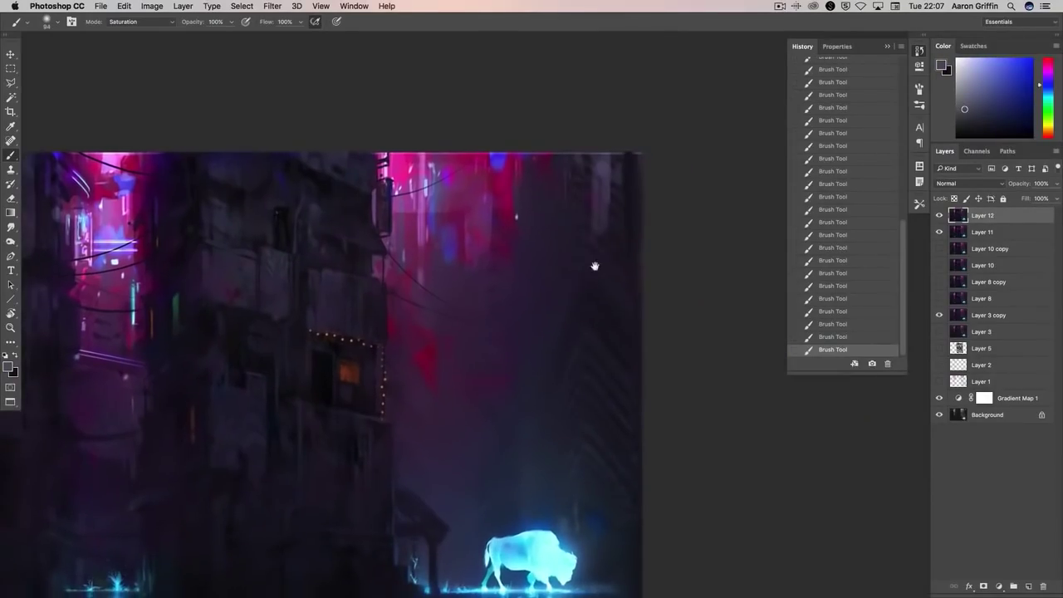
right_click(559, 333)
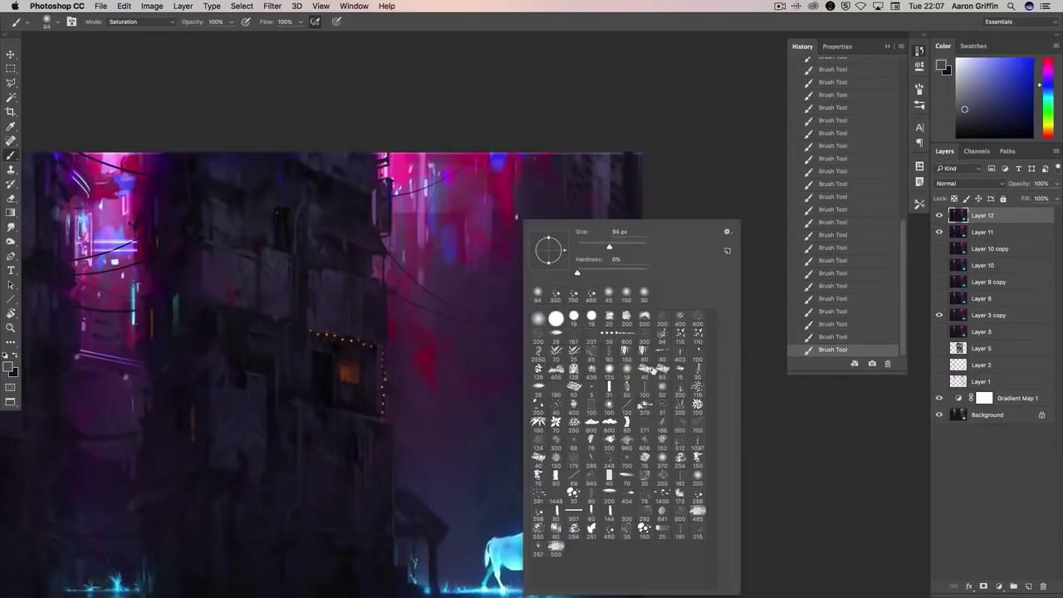
left_click(514, 233, "alt")
- Return the brush to Normal mode with teal, zoomed out and enlarged
left_click(141, 22)
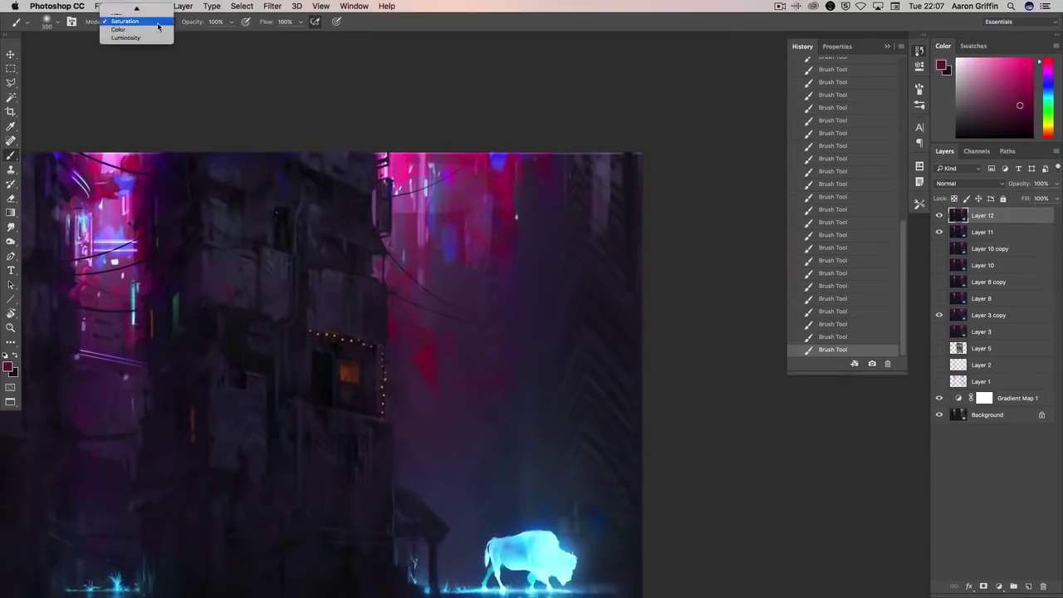
left_click(133, 10)
left_click(1049, 101)
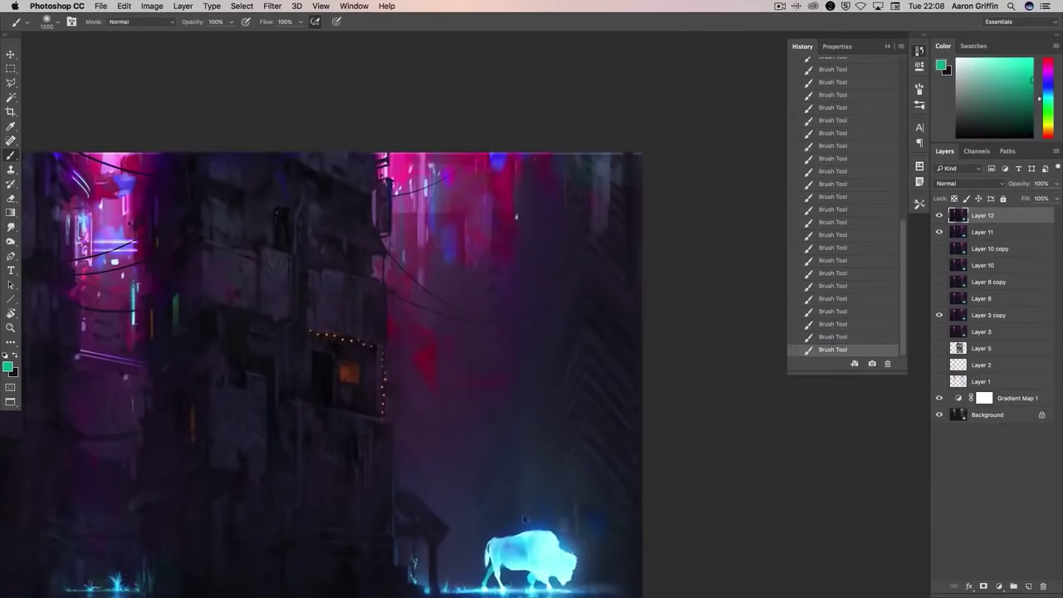
key("ctrl+minus")
key("ctrl+minus")
key("bracketright")
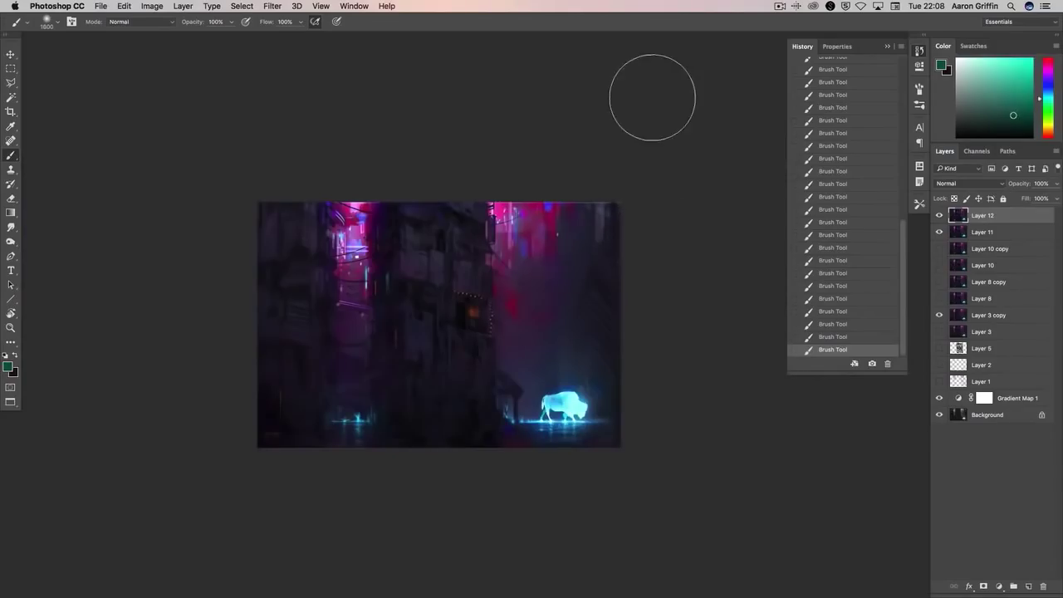
- Pick a lighter teal, enlarge the brush, set Hard Light and sample the bison's cyan glow
left_click(1023, 107)
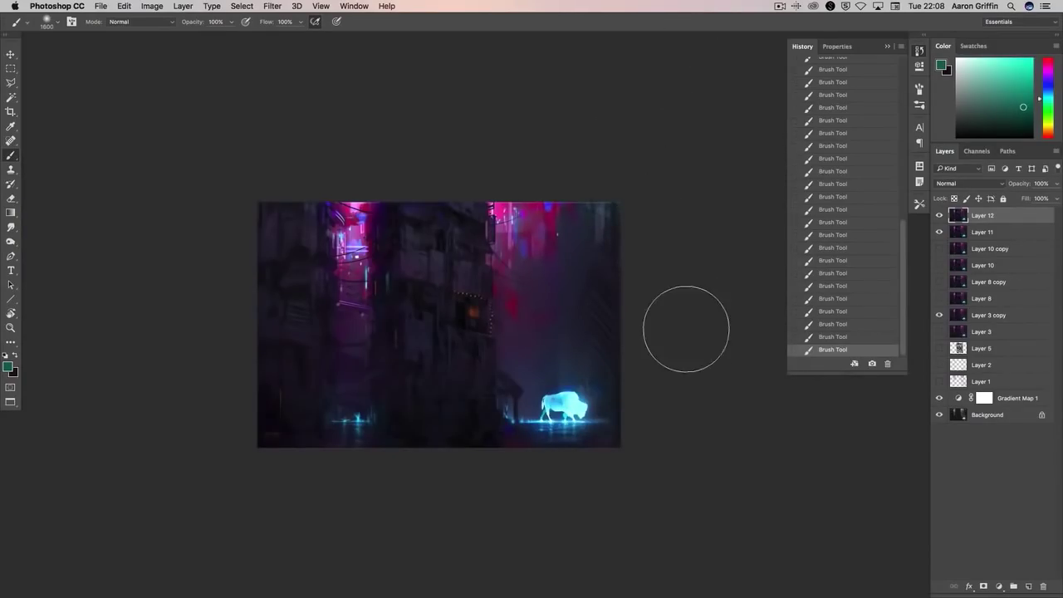
key("bracketright")
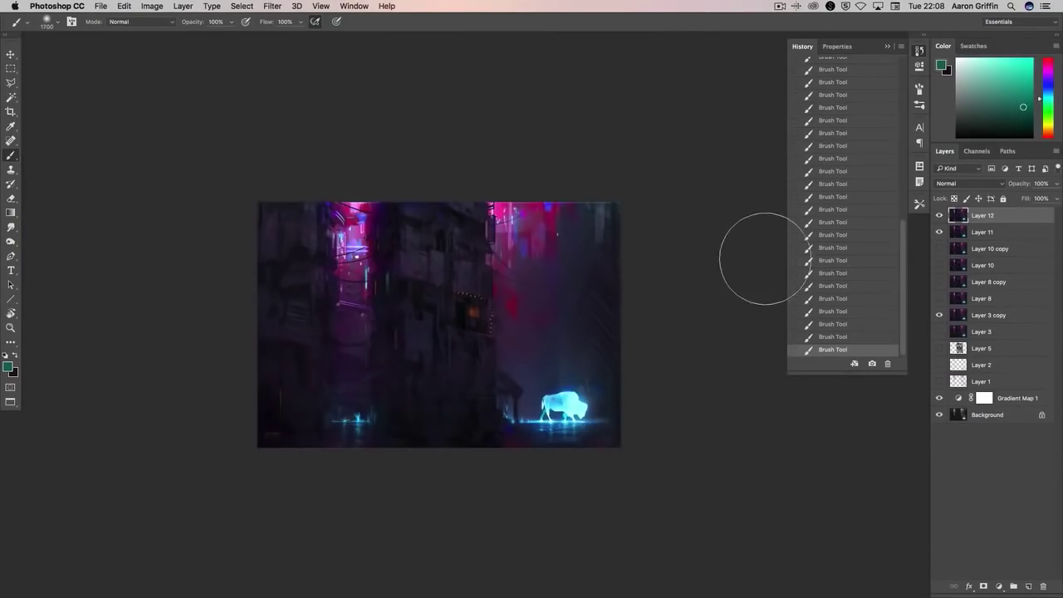
left_click(141, 21)
left_click(137, 283)
left_click(570, 391, "alt")
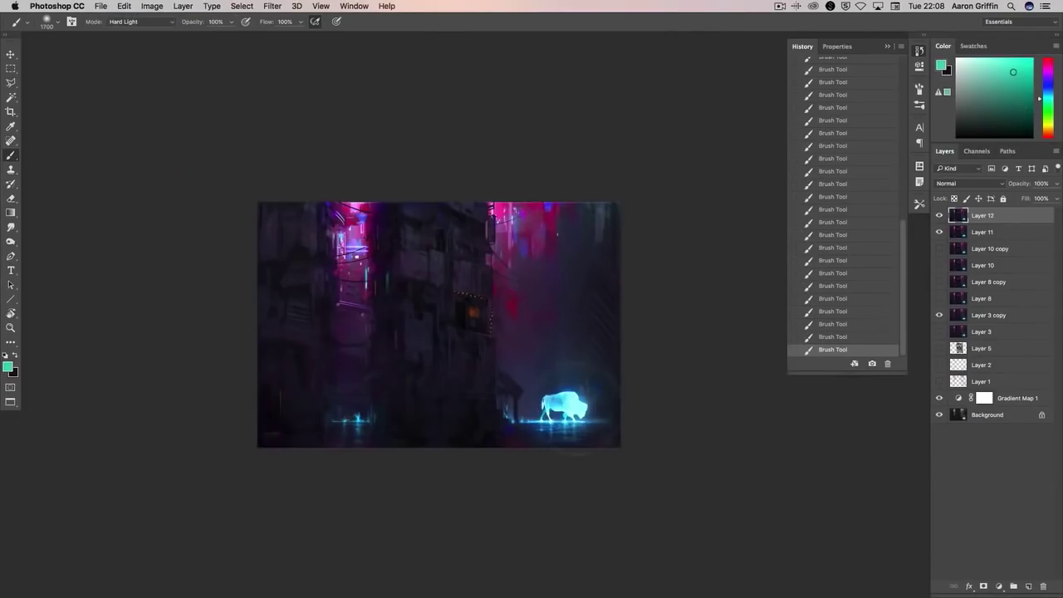
- Zoom into the alley, shrink the brush, return to Normal mode and sample dark purple from the wall
scroll(385, 266, "up", 3)
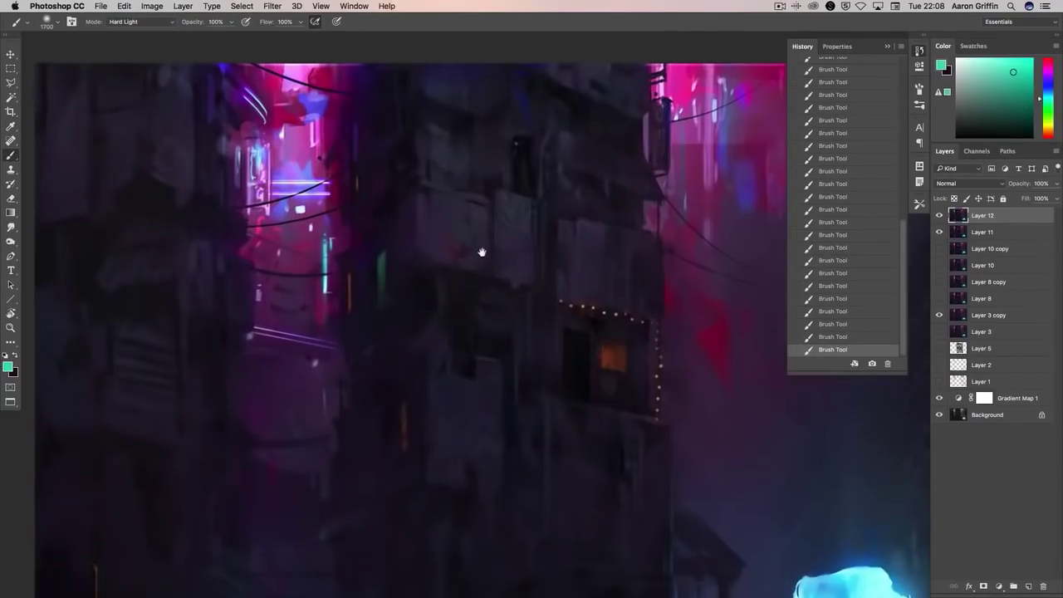
right_click(403, 223)
left_click(339, 258, "alt")
key("shift+alt+n")
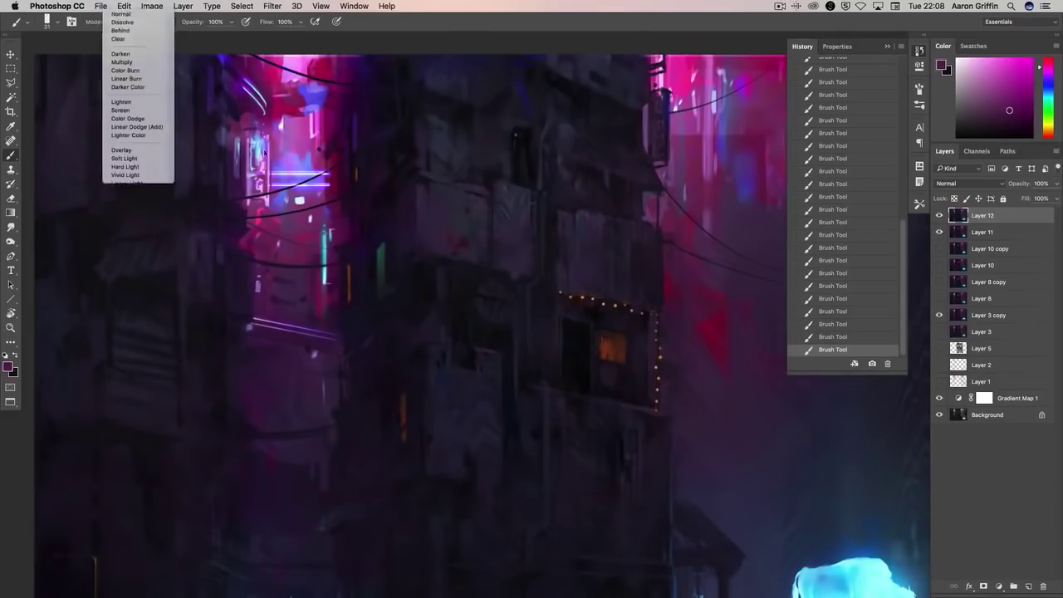
left_click(354, 408, "alt")
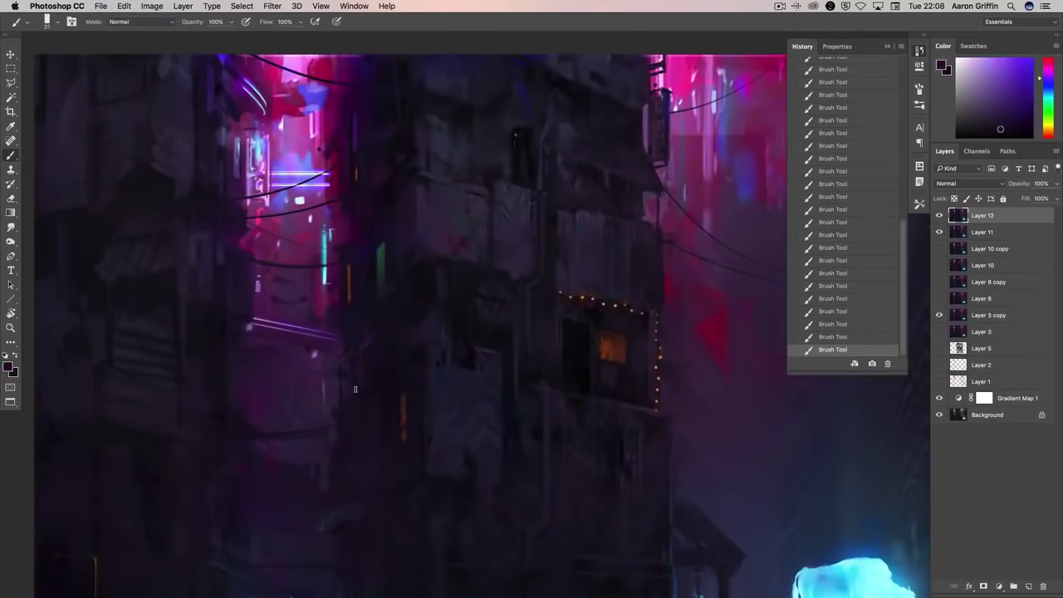
scroll(459, 311, "left", 5)
scroll(459, 310, "up", 3)
scroll(387, 282, "left", 4)
scroll(387, 282, "up", 2)
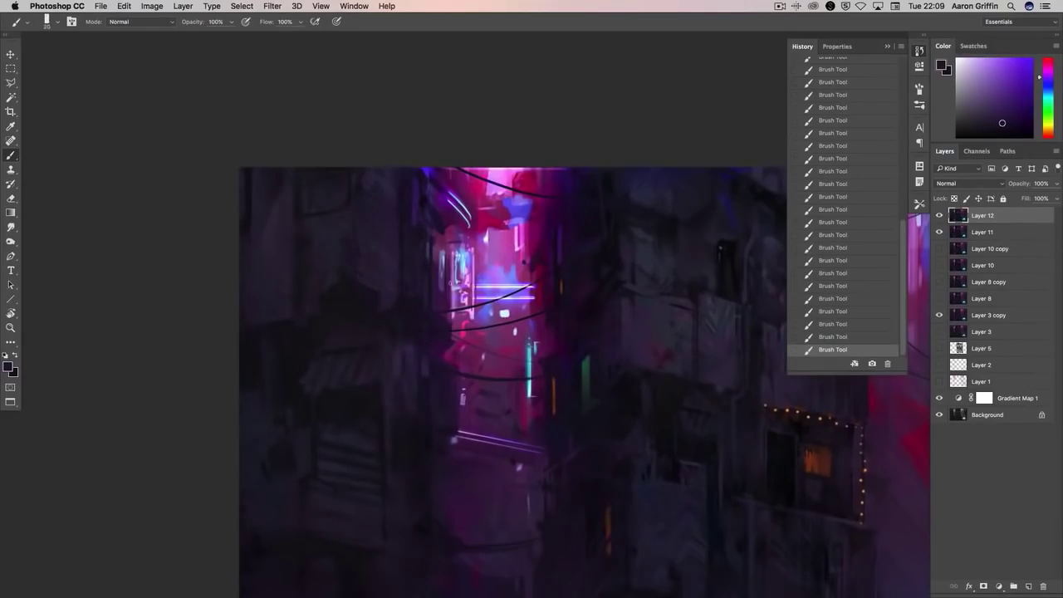
- Copy the neon sign, paste it in place, nudge it left and set 50% opacity
key("m")
key("super+c")
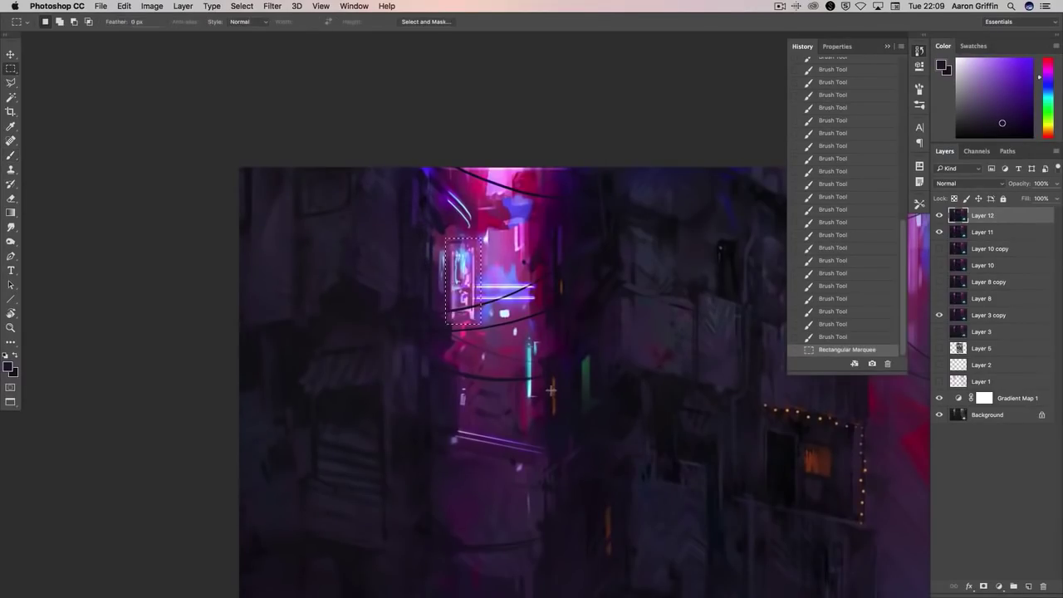
key("super+shift+v")
key("super+t")
left_click_drag(453, 281, 449, 281)
key("Return")
key("5")
- Erase vertical strips and soften the left edge of the sign copy
key("b")
key("e")
right_click(431, 247)
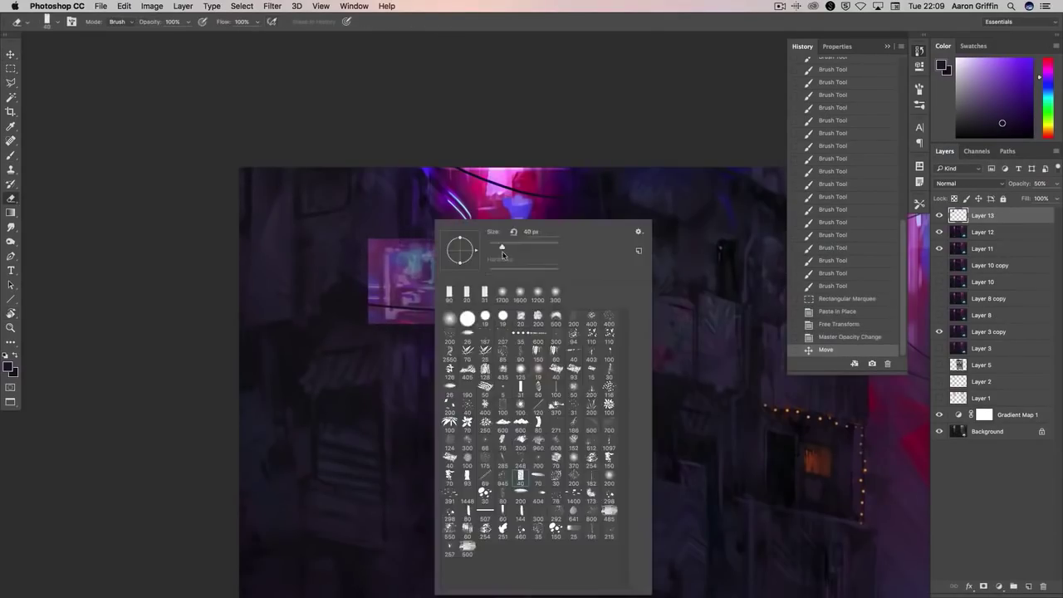
key("Escape")
mouse_move(424, 243)
left_mouse_down()
mouse_move(425, 323)
mouse_move(436, 309)
left_mouse_up()
left_click_drag(457, 245, 457, 315)
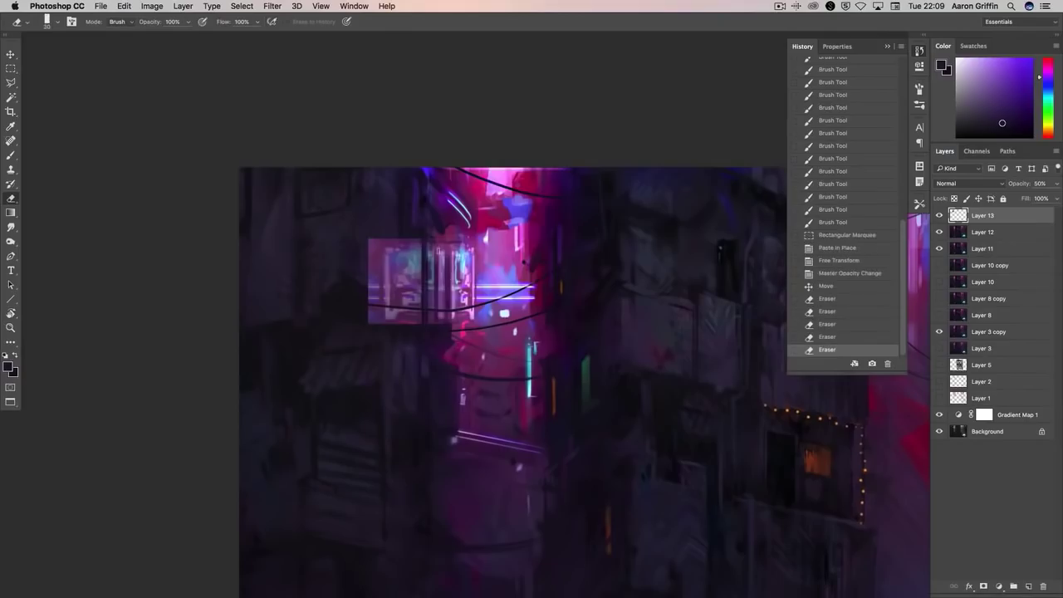
mouse_move(399, 243)
left_mouse_down()
mouse_move(401, 324)
mouse_move(417, 324)
left_mouse_up()
mouse_move(378, 240)
left_mouse_down()
mouse_move(374, 324)
mouse_move(392, 320)
mouse_move(396, 331)
left_mouse_up()
left_click_drag(416, 239, 415, 260)
left_click_drag(400, 315, 407, 339)
key("bracketleft")
key("bracketleft")
key("bracketleft")
key("bracketleft")
key("bracketleft")
key("bracketleft")
key("bracketleft")
key("bracketleft")
key("bracketleft")
left_click_drag(402, 291, 402, 317)
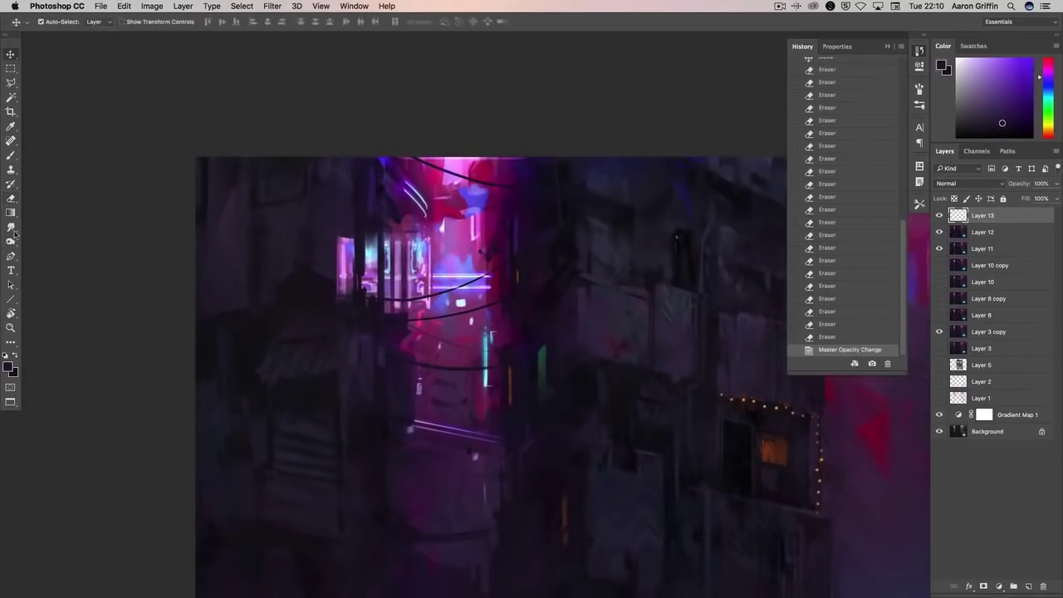
- Burn the sign copy's left edge darker and set its opacity to 70%
left_click(11, 241)
left_click(55, 251)
left_click_drag(346, 241, 346, 290)
key("v")
key("8")
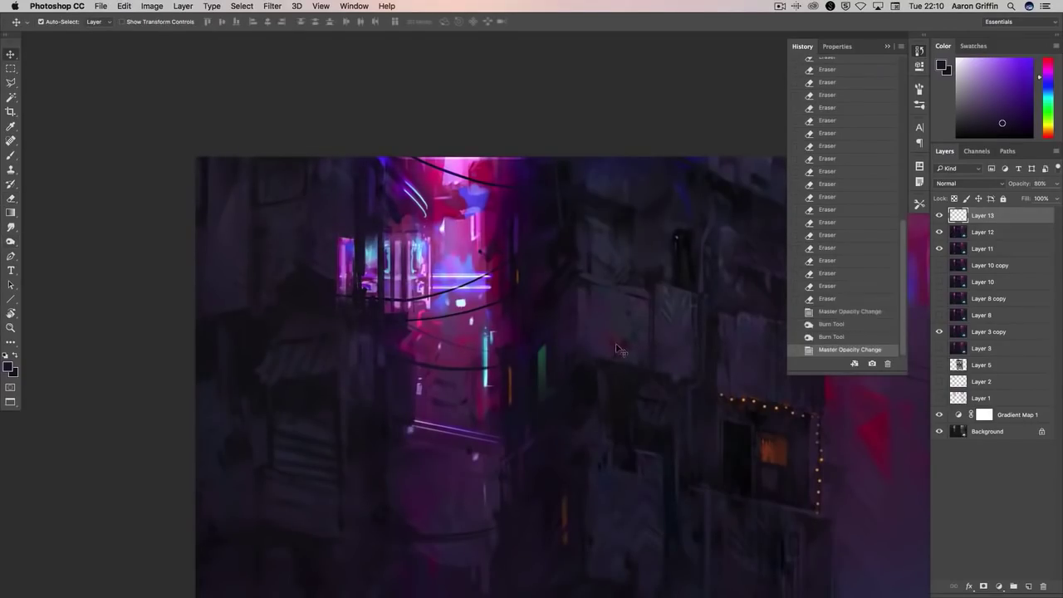
key("7")
- Erase more of the sign copy's lower edge and reposition the layer slightly
key("e")
right_click(403, 221)
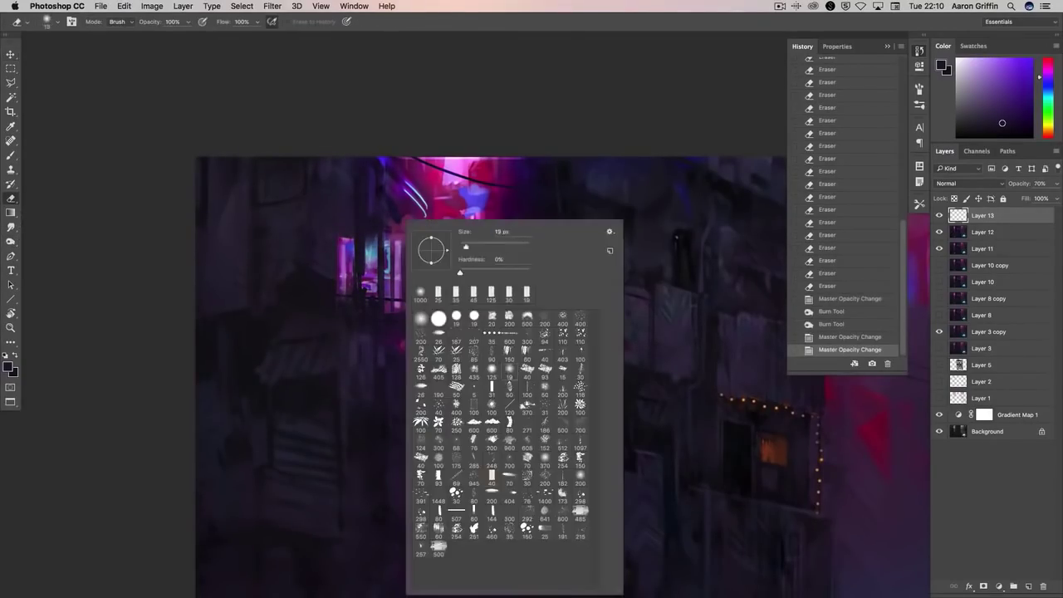
key("Escape")
left_click_drag(366, 316, 373, 333)
left_click_drag(376, 326, 380, 342)
left_click_drag(378, 336, 383, 350)
key("v")
left_click_drag(396, 277, 404, 284)
- Erase leftover parts of the sign copy near the alley and dab away stray bits
key("e")
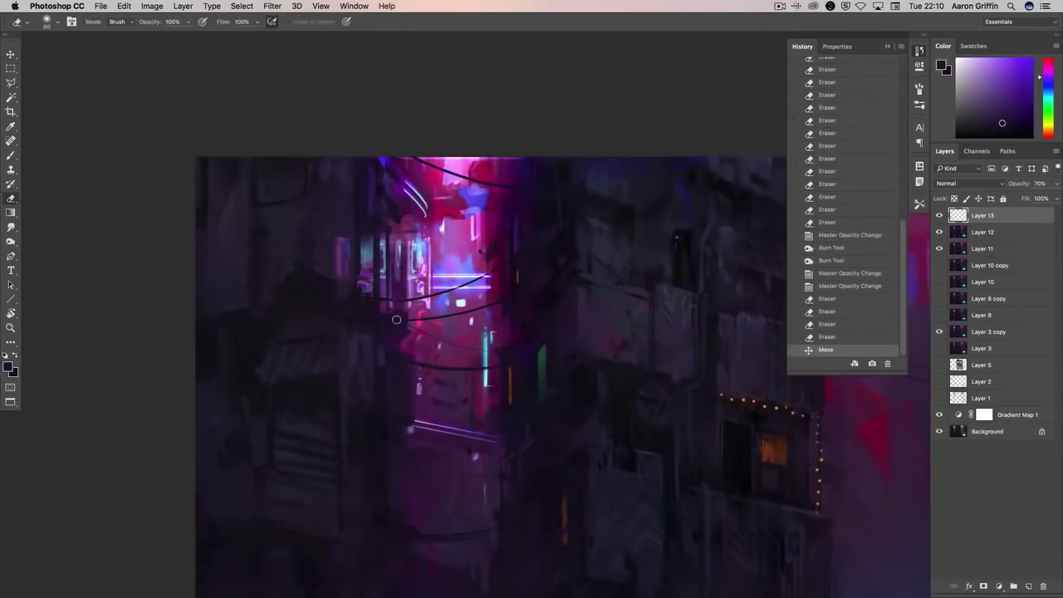
left_click_drag(396, 319, 392, 261)
mouse_move(390, 258)
left_mouse_down()
mouse_move(388, 237)
mouse_move(378, 258)
left_mouse_up()
mouse_move(374, 249)
left_mouse_down()
mouse_move(365, 266)
mouse_move(382, 224)
left_mouse_up()
left_click_drag(374, 233, 365, 250)
left_click_drag(343, 248, 365, 210)
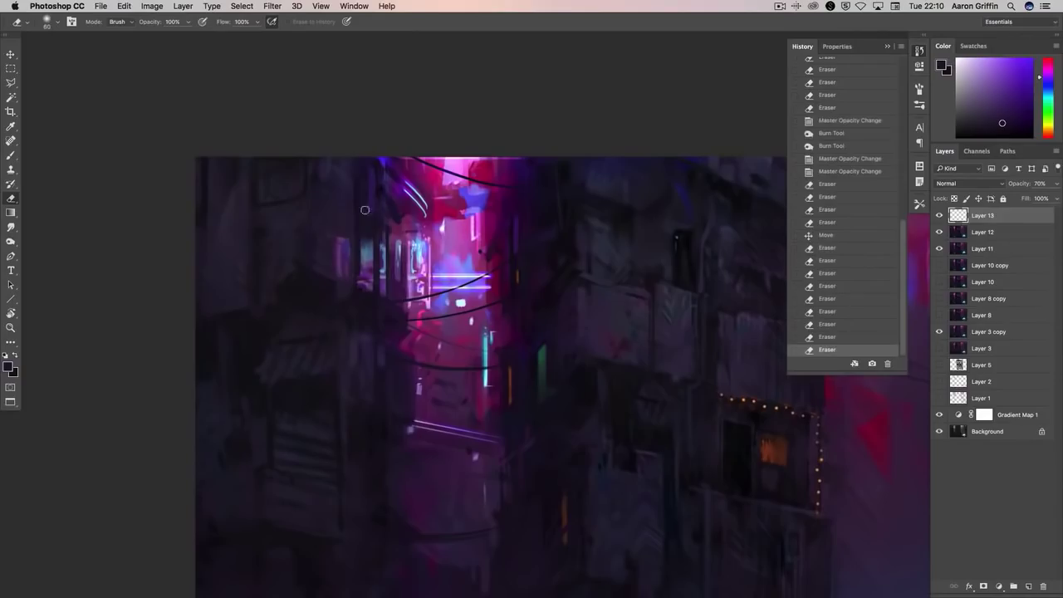
left_click(359, 240)
left_click(457, 333)
left_click(574, 335)
left_click(419, 355)
left_click(319, 263)
left_click(576, 337)
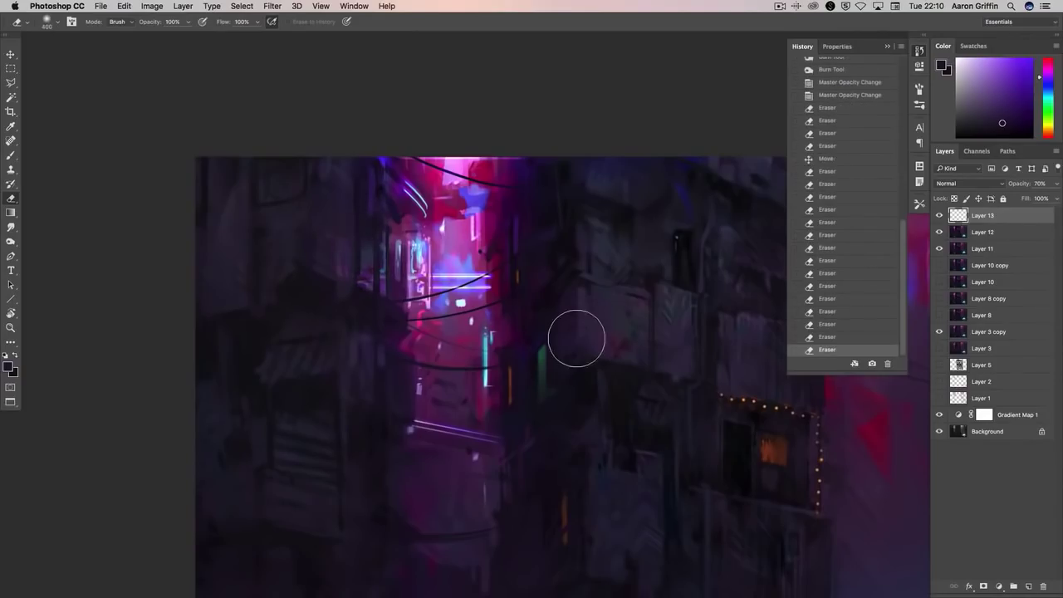
key("v")
mouse_move(522, 395)
left_mouse_down()
mouse_move(597, 343)
mouse_move(555, 408)
left_mouse_up()
- Dab dark purple onto the wall, then sample light pink and pick a bright purple
key("b")
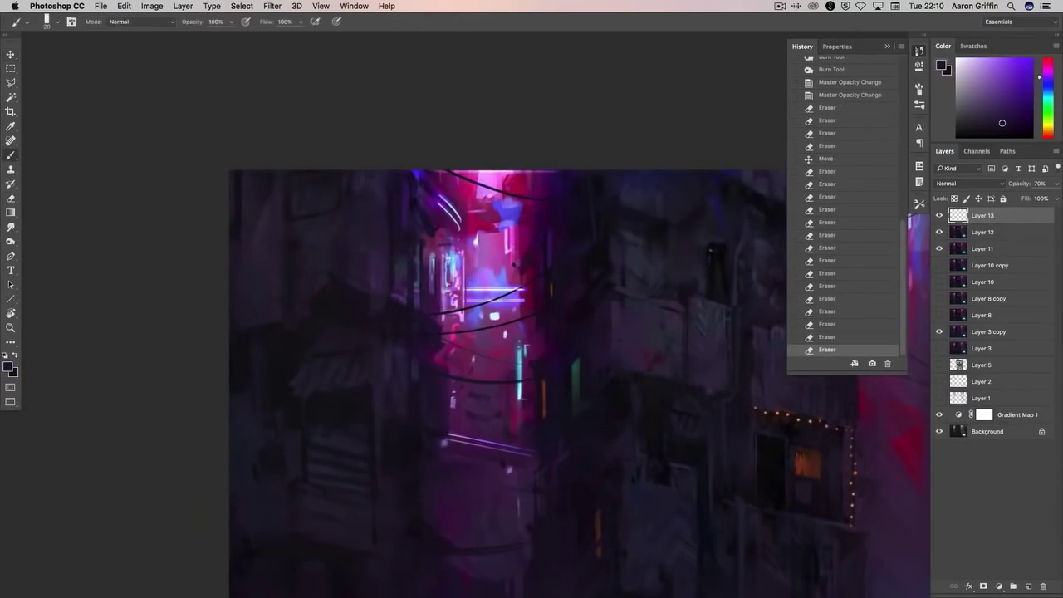
left_click(413, 242)
left_click(376, 228)
left_click(402, 228)
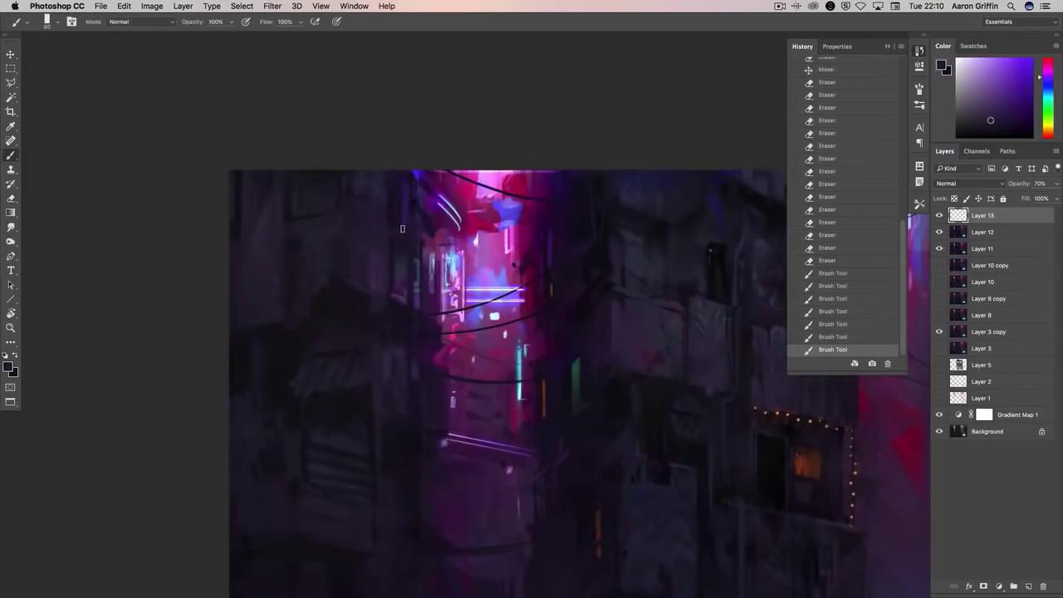
mouse_move(610, 390)
left_mouse_down()
mouse_move(546, 277)
mouse_move(476, 279)
left_mouse_up()
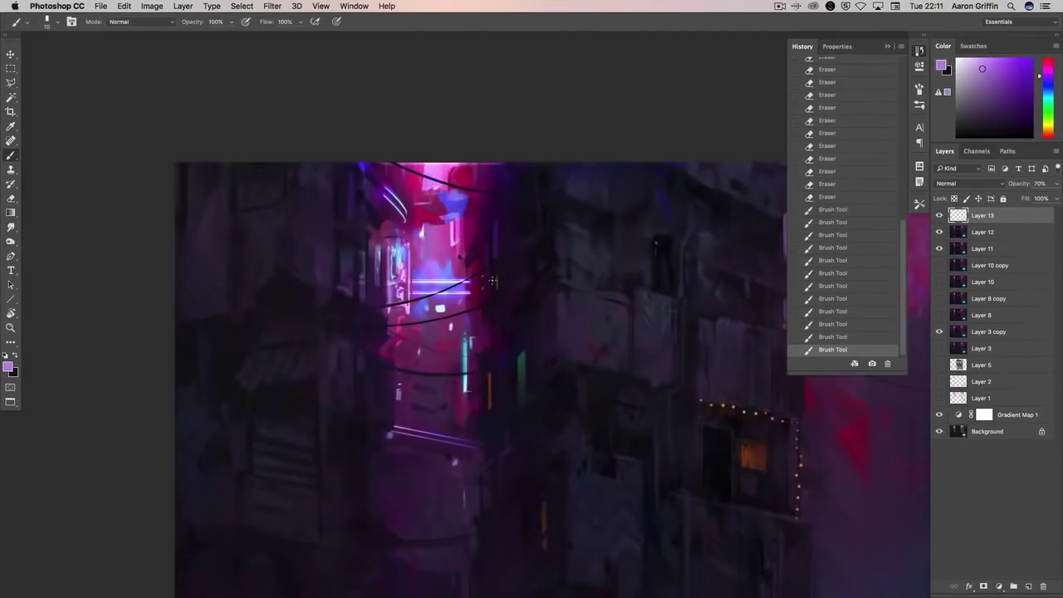
key("bracketright")
left_click(486, 283, "alt")
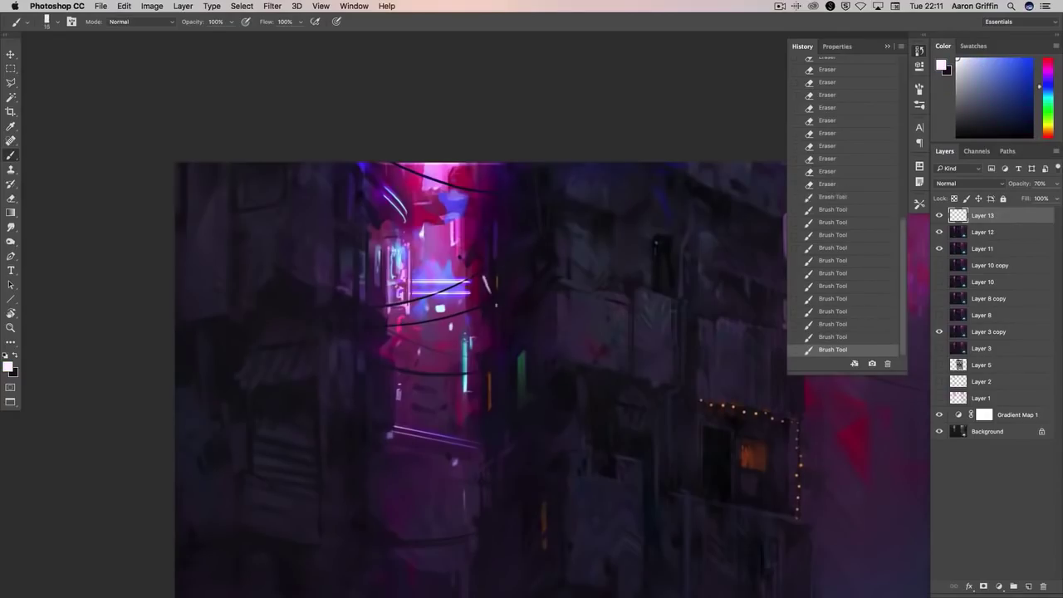
scroll(490, 281, "up", 2)
left_click(490, 281, "alt")
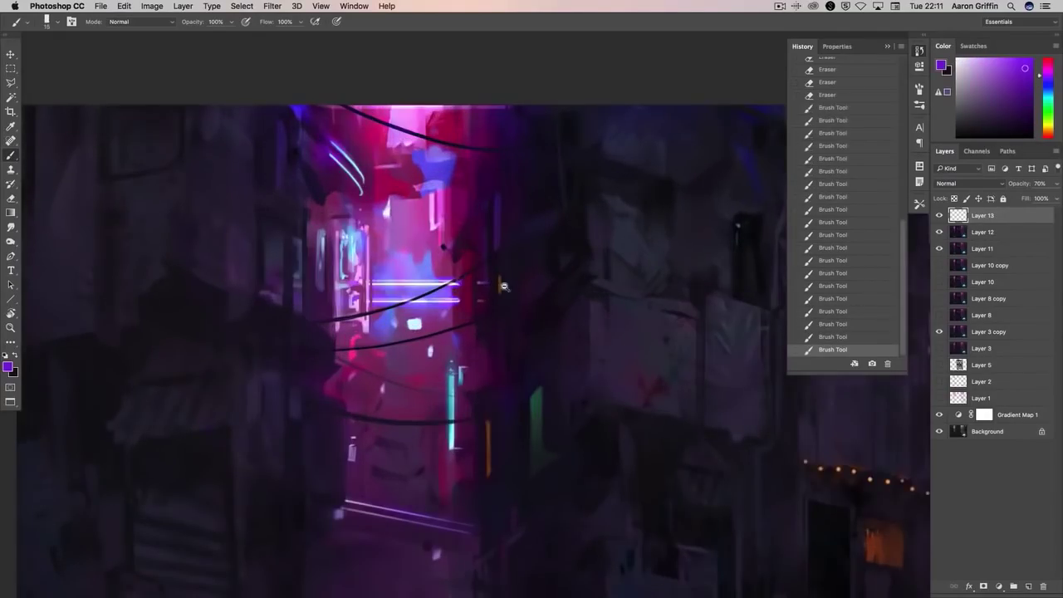
scroll(503, 286, "down", 5)
- Merge the sign copy into the layer below and darken the lower-left ground near the sprouts
key("o")
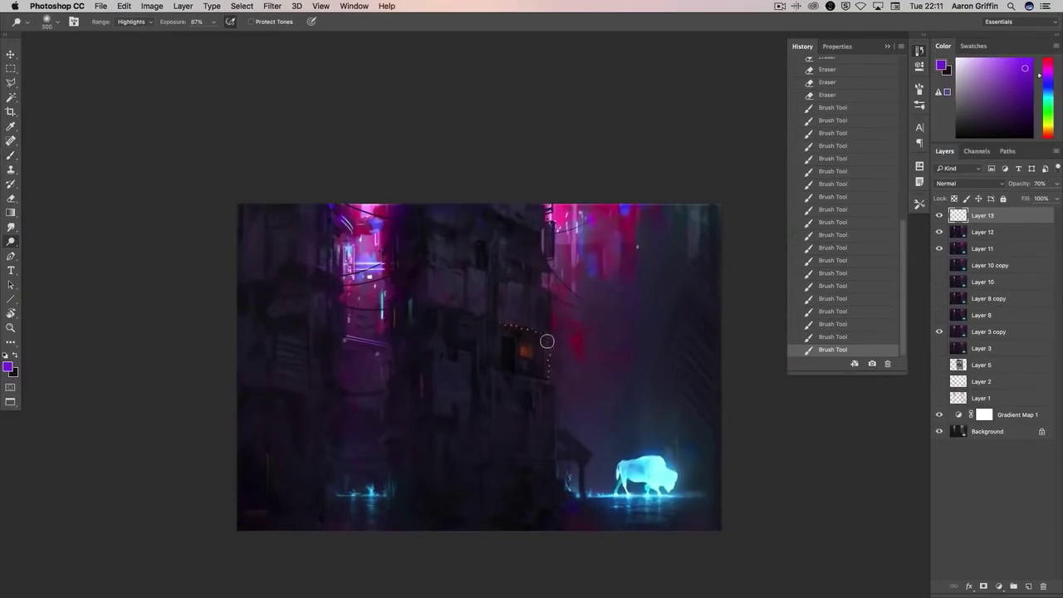
right_click(1010, 215)
left_click(913, 437)
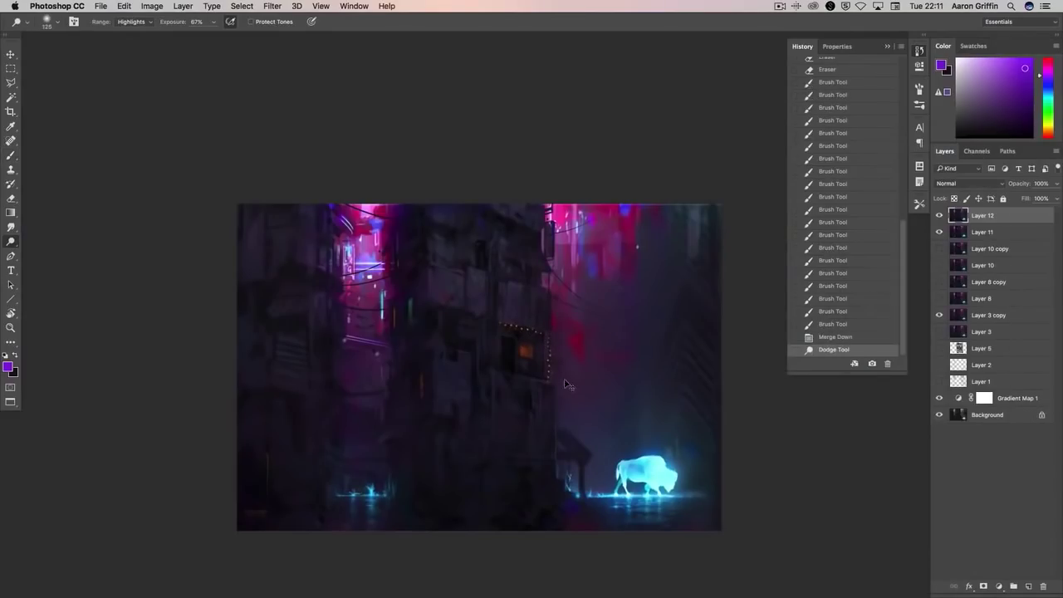
scroll(573, 397, "up", 2)
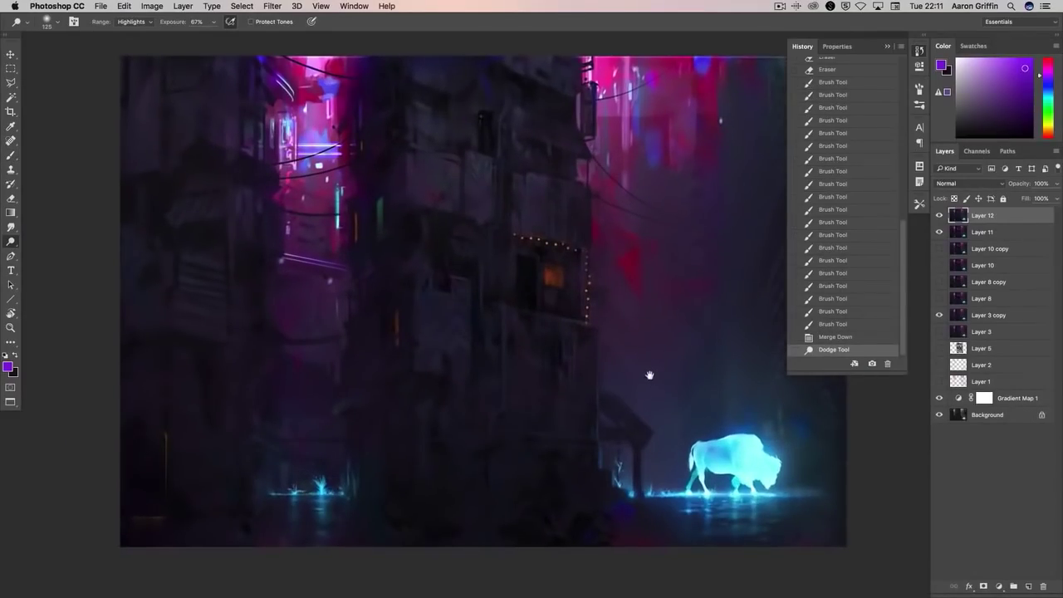
left_click_drag(10, 241, 50, 253)
left_click_drag(271, 440, 315, 418)
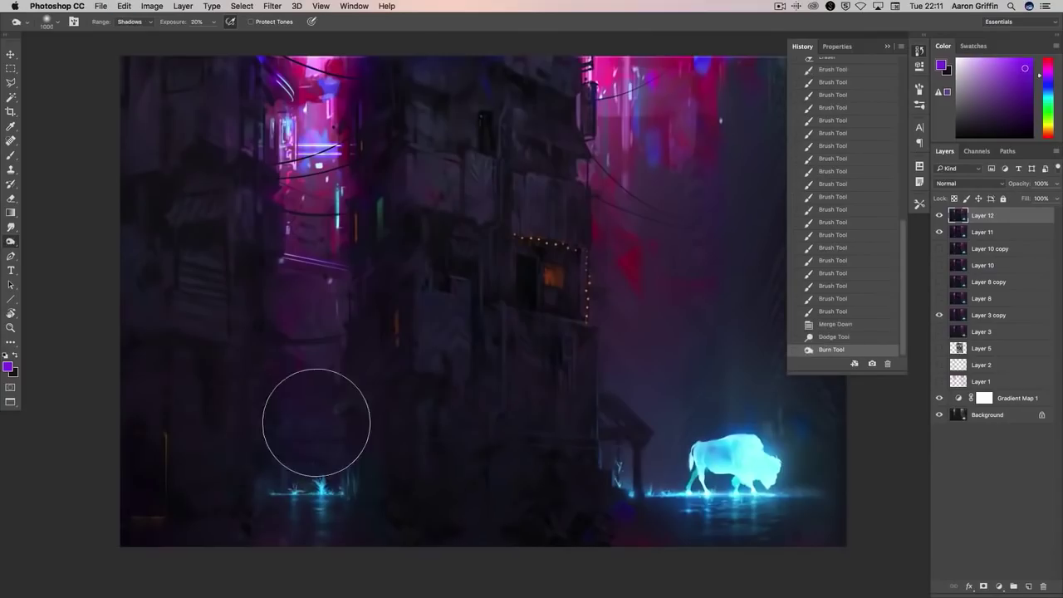
- Paint a small cyan sprout on the alley floor using cyan sampled from the glowing sprouts
scroll(499, 365, "left", 5)
key("b")
left_click(487, 450, "alt")
left_click_drag(439, 450, 437, 434)
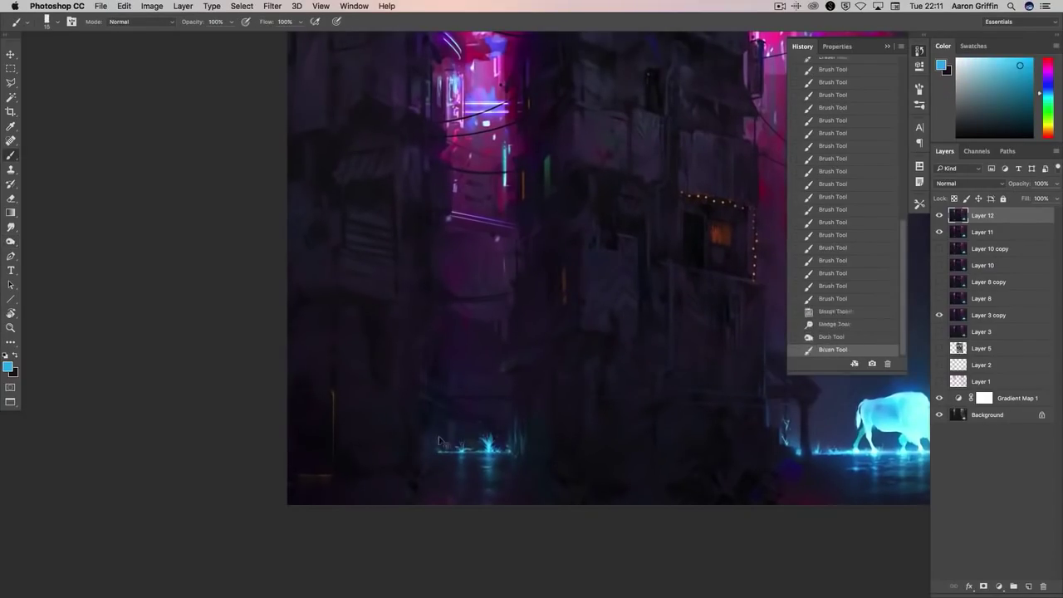
- Paint dark strokes at 30% opacity over the lower alley floor, redoing one stroke
key("3")
scroll(582, 332, "up", 2)
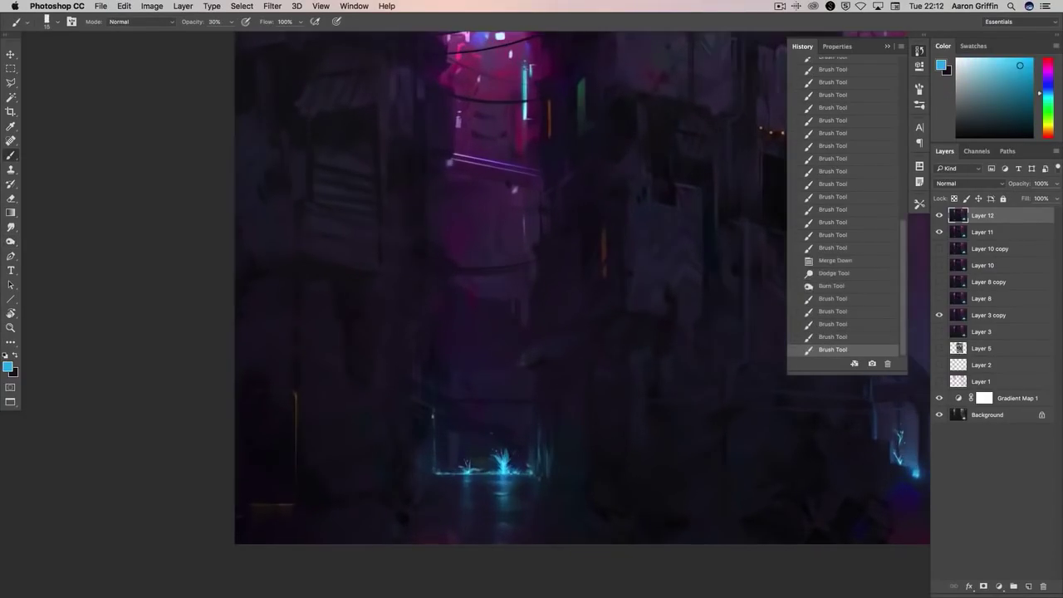
mouse_move(498, 249)
left_mouse_down()
mouse_move(532, 413)
mouse_move(532, 315)
left_mouse_up()
left_click_drag(533, 407, 531, 316)
key("ctrl+z")
left_click_drag(532, 403, 532, 333)
key("ctrl+alt+z")
key("ctrl+alt+z")
key("ctrl+alt+z")
key("ctrl+alt+z")
key("ctrl+alt+z")
key("ctrl+shift+z")
key("ctrl+shift+z")
key("ctrl+shift+z")
key("ctrl+shift+z")
key("ctrl+shift+z")
- Raise brush opacity to 100%, sample dark purple and blue wall tones, and undo the last stroke
scroll(705, 396, "up", 2)
scroll(705, 396, "right", 2)
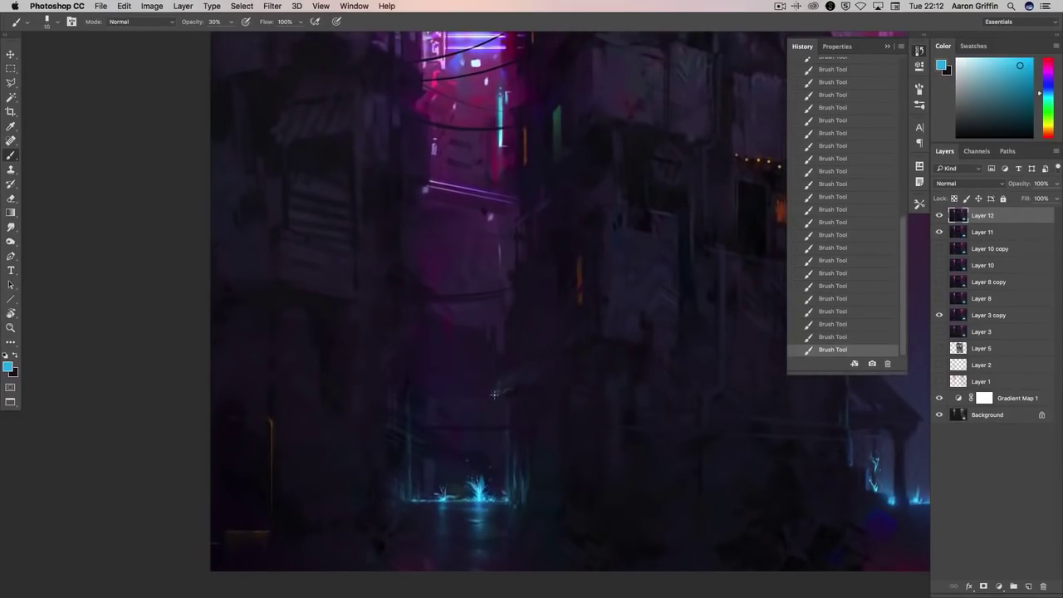
key("ctrl+alt+z")
key("ctrl+alt+z")
key("ctrl+alt+z")
left_click(501, 380, "alt")
key("ctrl+shift+z")
key("ctrl+shift+z")
key("ctrl+shift+z")
key("0")
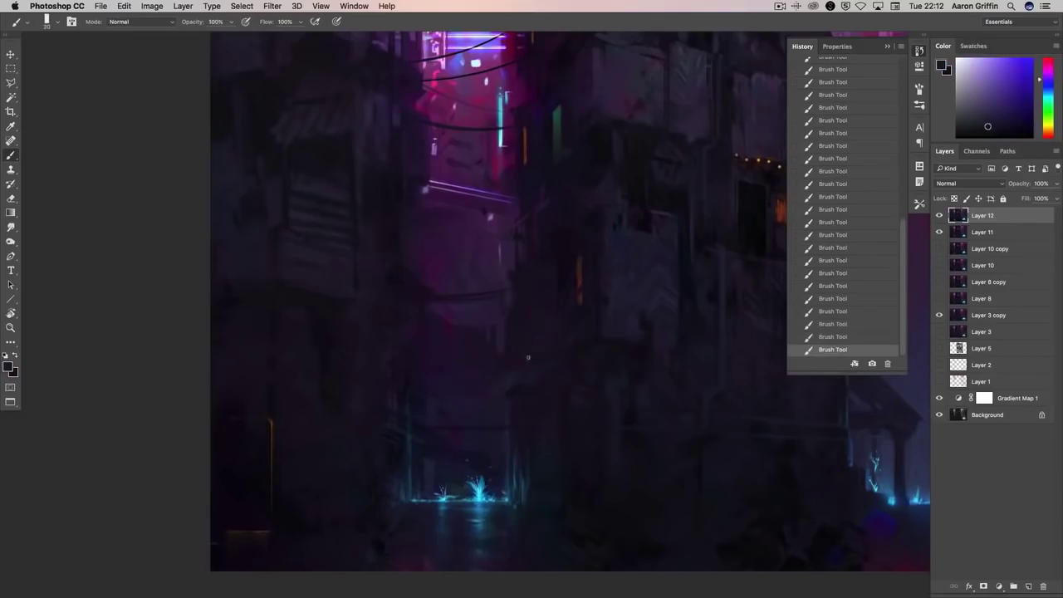
left_click(525, 369, "alt")
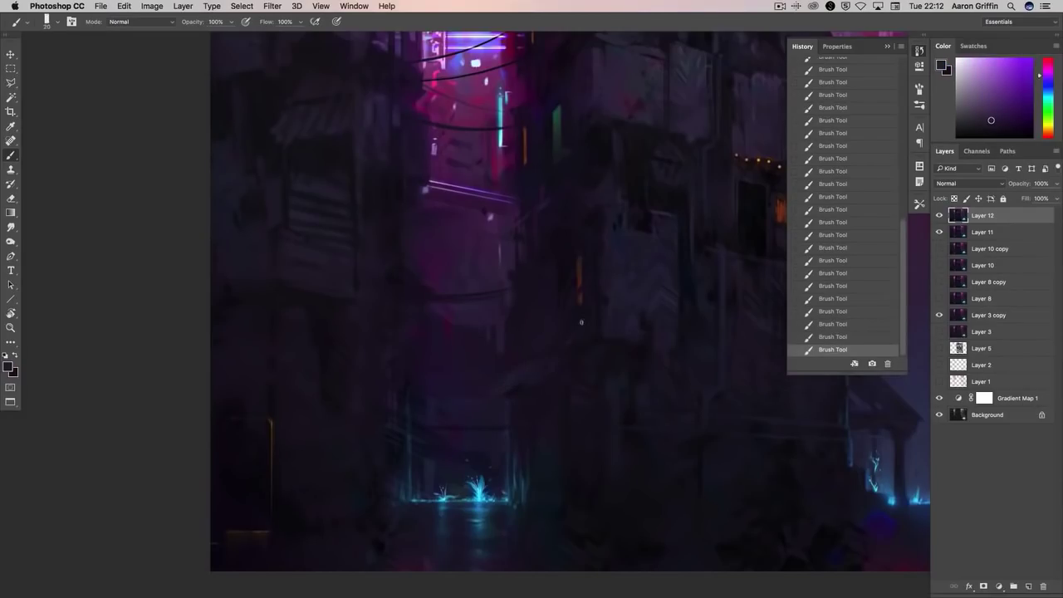
left_click(519, 457, "alt")
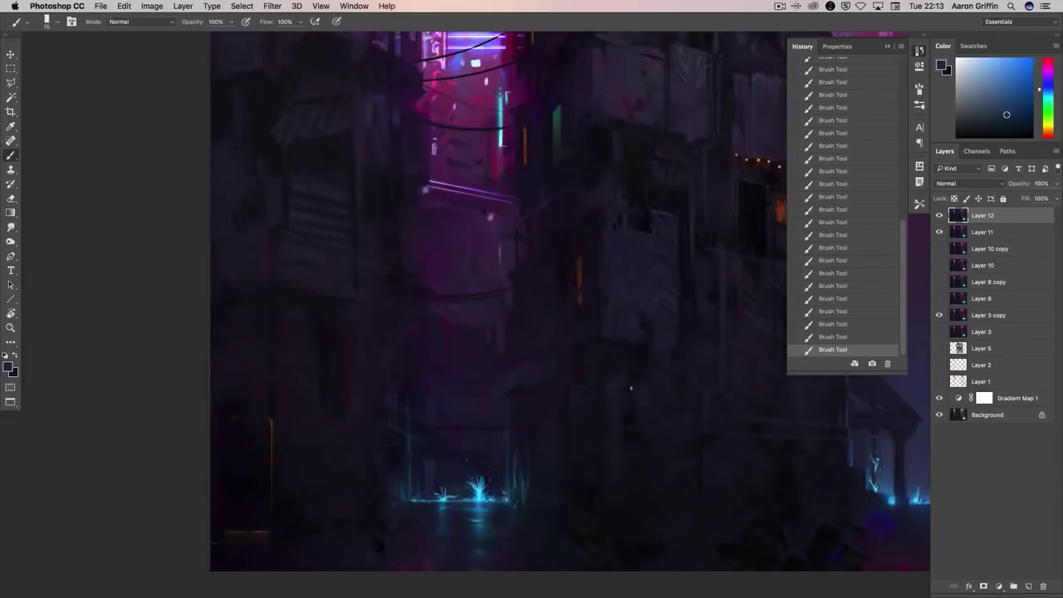
left_click(524, 391, "alt")
key("ctrl+alt+z")
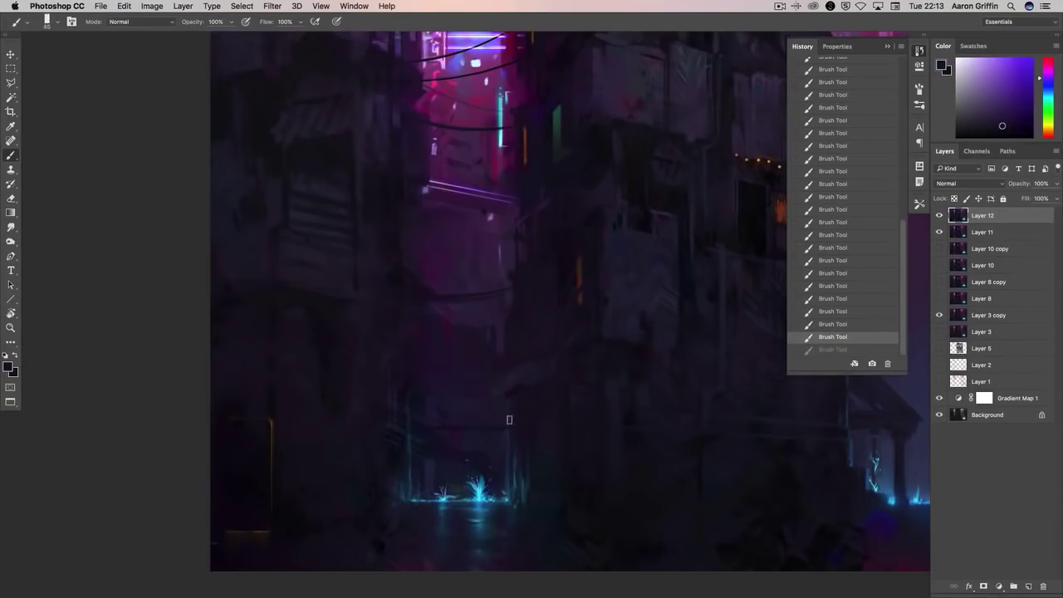
left_click(509, 420, "alt")
left_click(509, 420)
- Paint sampled pink into the neon haze and pick up dark purples from the building
mouse_move(376, 251)
left_mouse_down()
mouse_move(432, 423)
mouse_move(728, 356)
mouse_move(698, 327)
mouse_move(718, 327)
mouse_move(712, 344)
left_mouse_up()
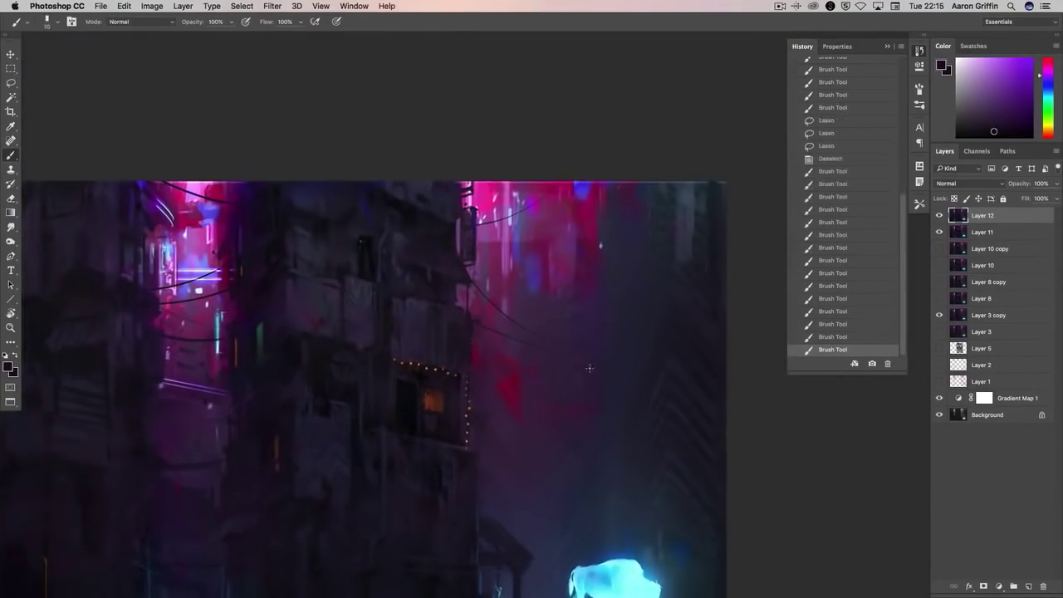
left_click(513, 258, "alt")
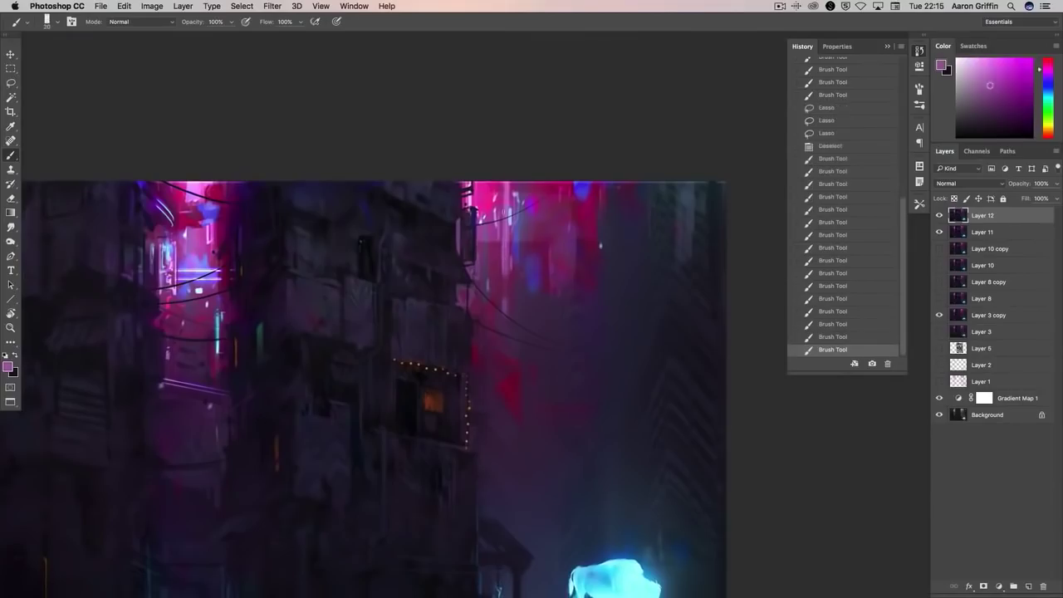
left_click_drag(499, 200, 498, 214)
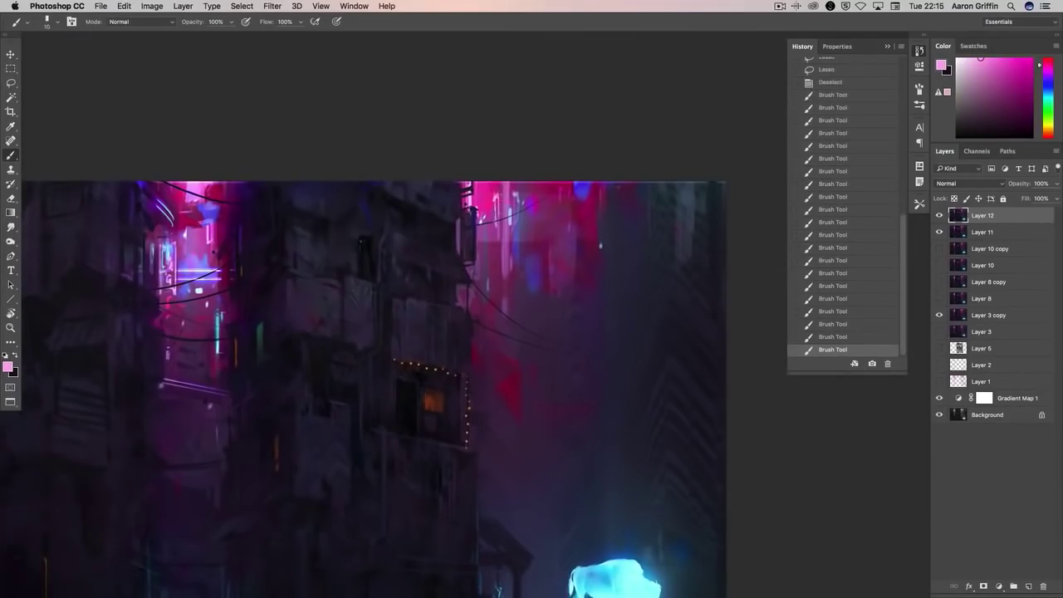
left_click(516, 199, "alt")
left_click_drag(571, 288, 514, 261)
left_click(547, 224, "alt")
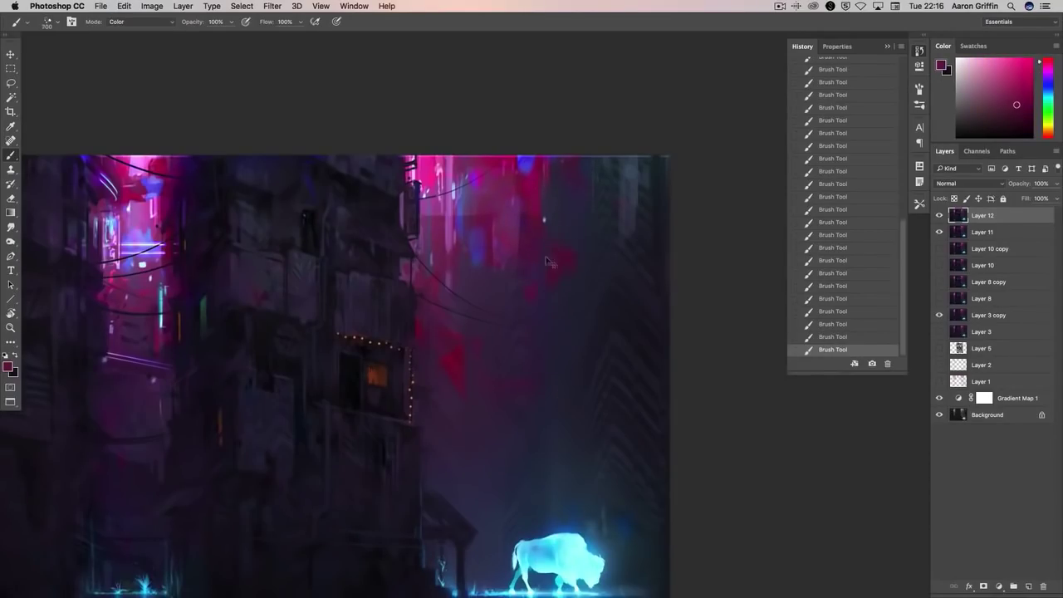
- Set the brush size to 800 px, sample a brighter pink, and undo the last two pink strokes
right_click(610, 223)
type("800")
key("Return")
left_click(502, 216, "alt")
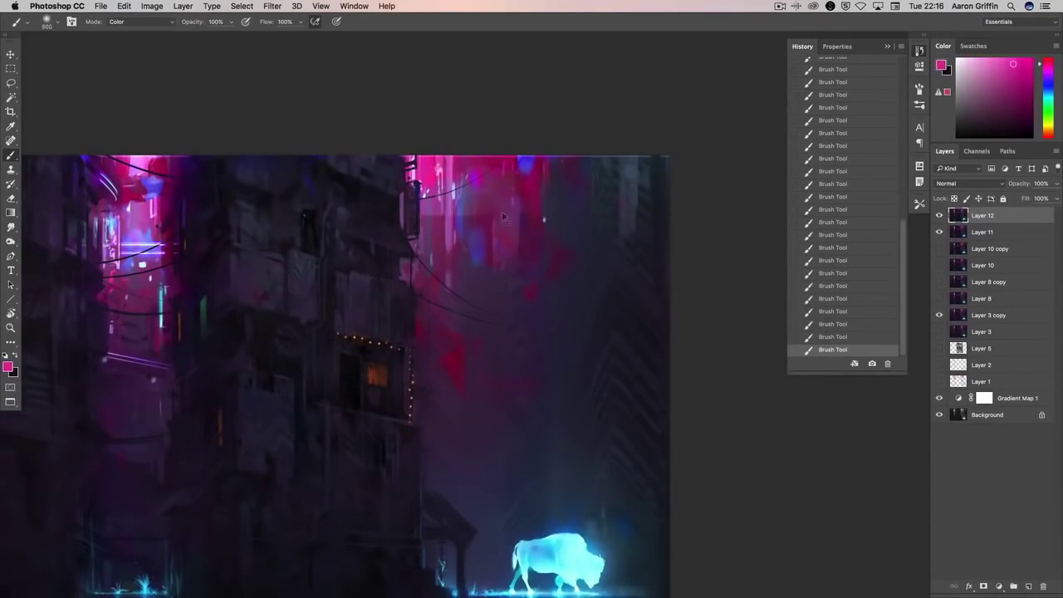
left_click_drag(551, 338, 689, 349)
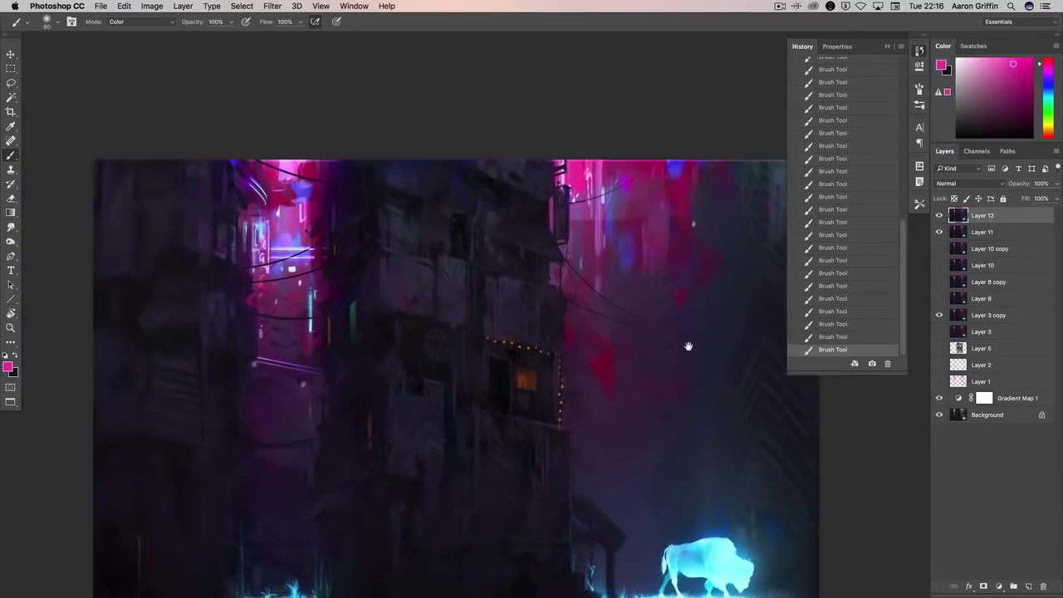
key("super+alt+z")
key("super+alt+z")
scroll(538, 265, "up", 2)
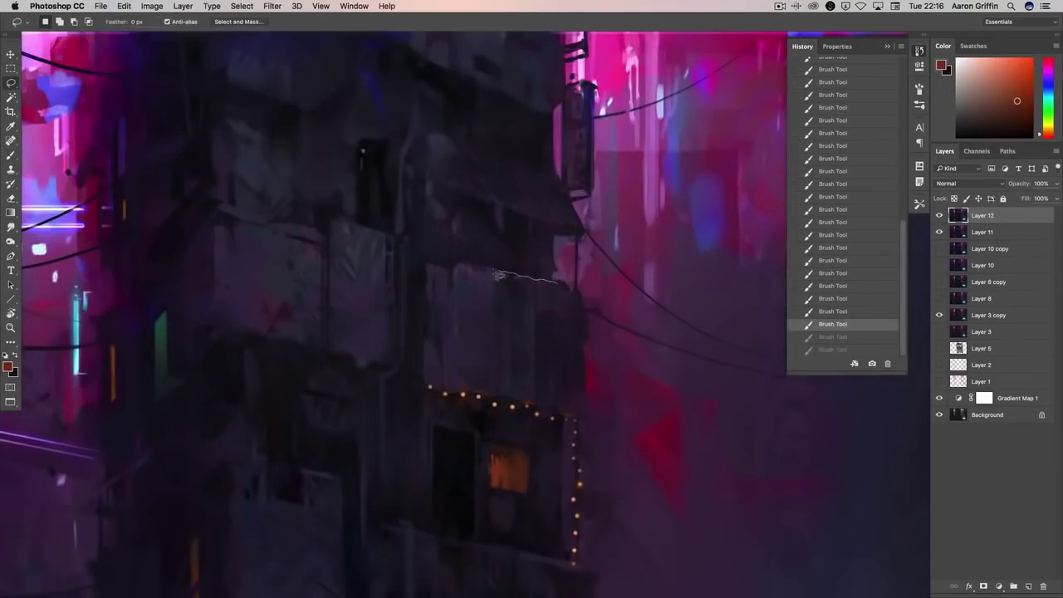
- Lasso the upper balcony and darken it with near-black strokes, leaving the orange-lit window
mouse_move(549, 266)
left_mouse_down()
mouse_move(527, 256)
mouse_move(551, 256)
mouse_move(623, 356)
left_mouse_up()
key("super+d")
left_click(489, 252, "alt")
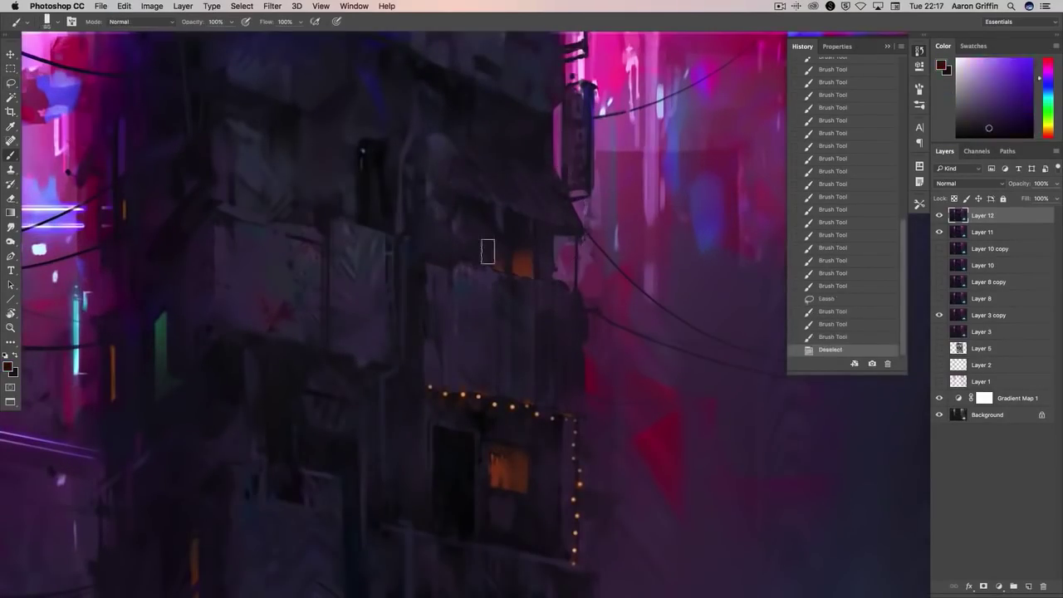
mouse_move(489, 252)
left_mouse_down()
mouse_move(523, 271)
mouse_move(531, 264)
left_mouse_up()
left_click(536, 267, "alt")
left_click(512, 449, "alt")
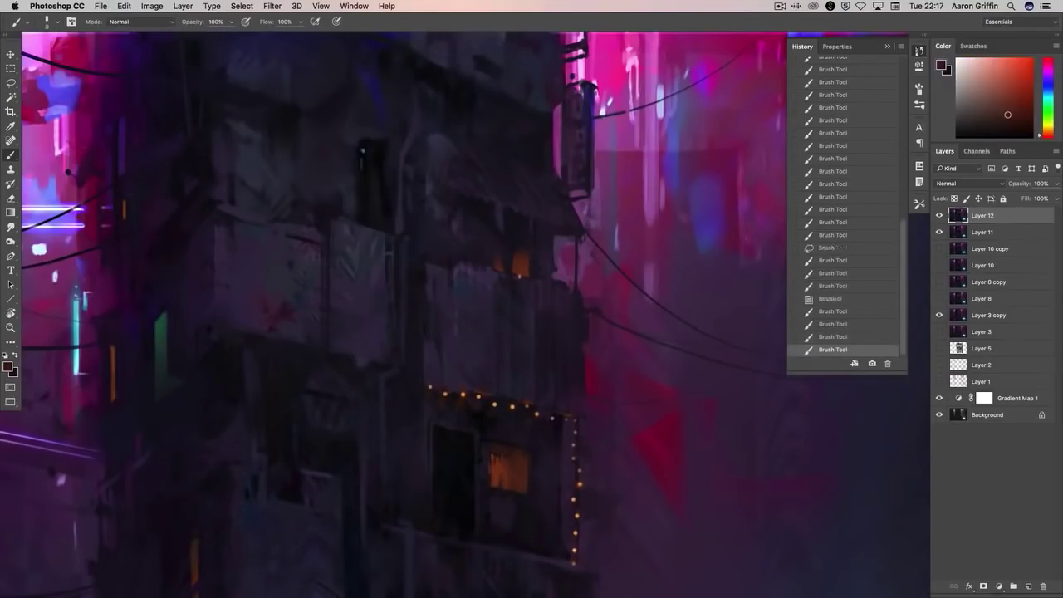
scroll(557, 324, "down", 3)
scroll(647, 325, "up", 1)
- Paint small strokes near the porch in blues sampled from the bison's glow, redoing them once
scroll(636, 422, "up", 2)
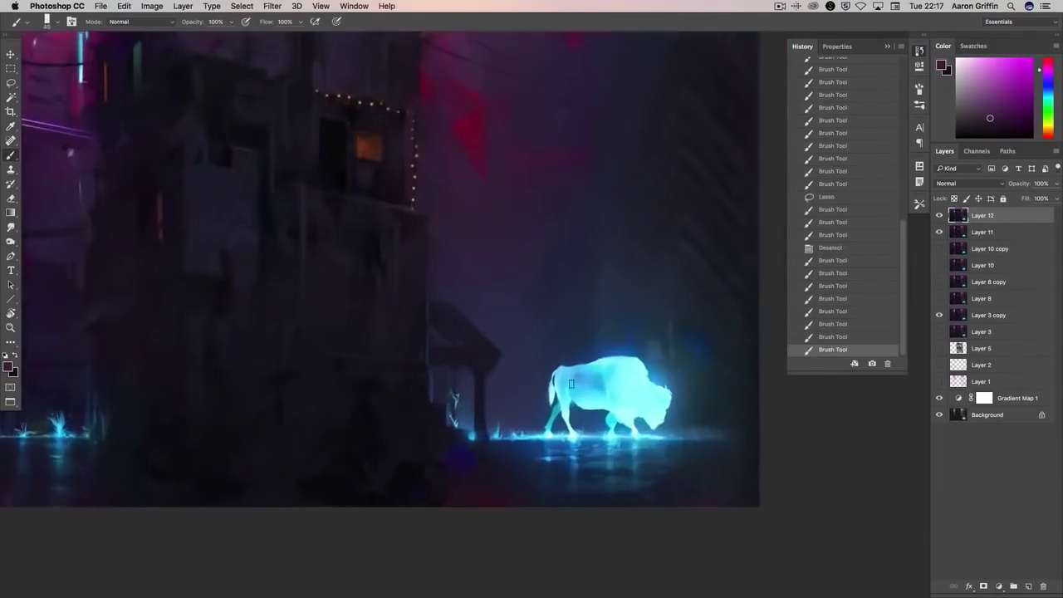
left_click(553, 399, "alt")
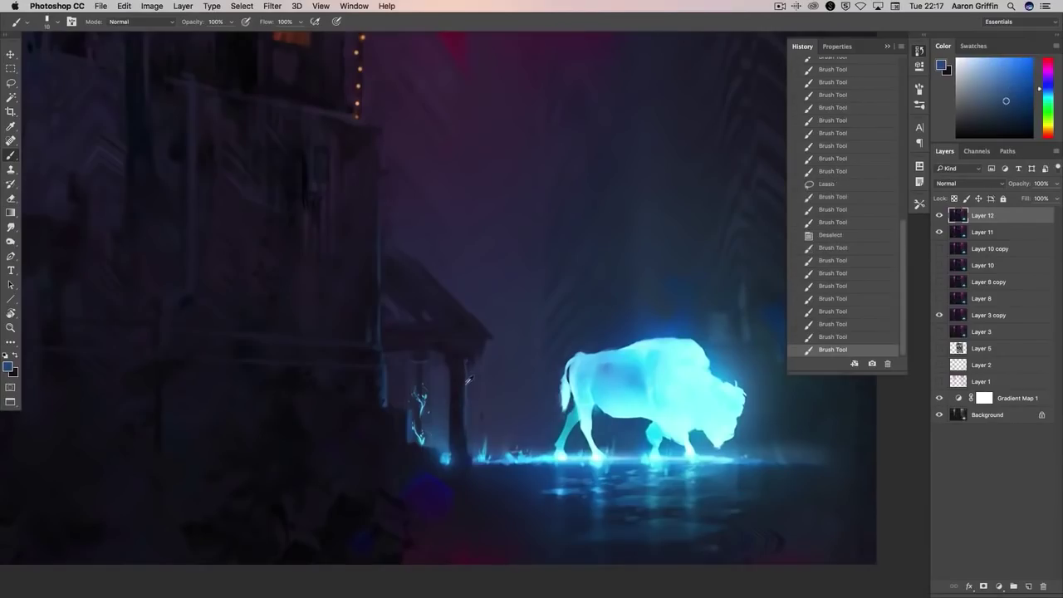
mouse_move(469, 380)
left_mouse_down()
mouse_move(462, 417)
mouse_move(475, 433)
mouse_move(465, 437)
left_mouse_up()
key("alt+super+z")
key("alt+super+z")
left_click(474, 433, "alt")
key("alt+super+z")
key("alt+super+z")
key("alt+super+z")
key("alt+super+z")
key("alt+super+z")
key("alt+super+z")
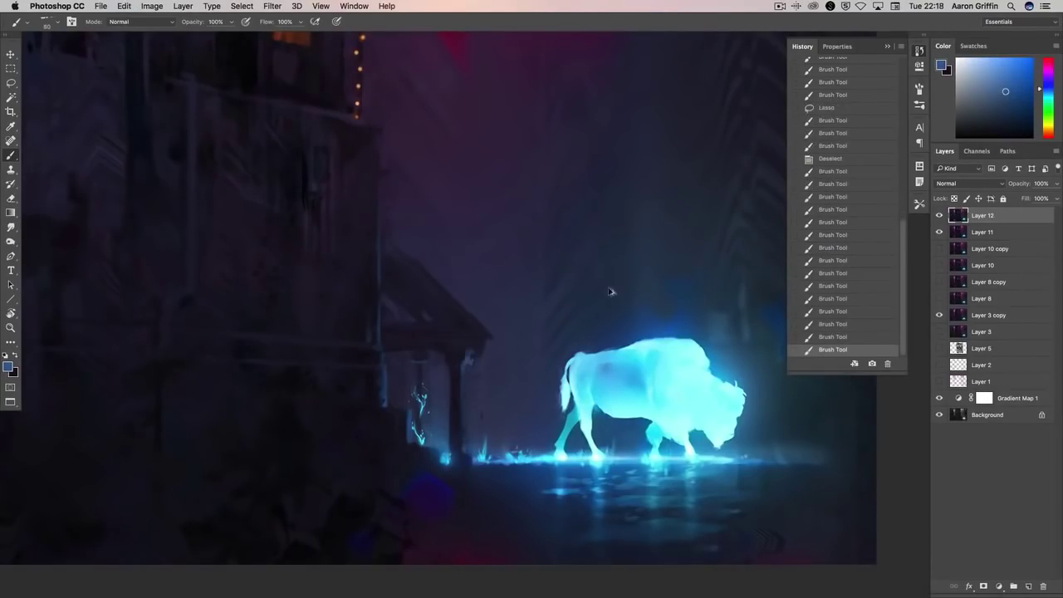
left_click_drag(464, 380, 474, 363)
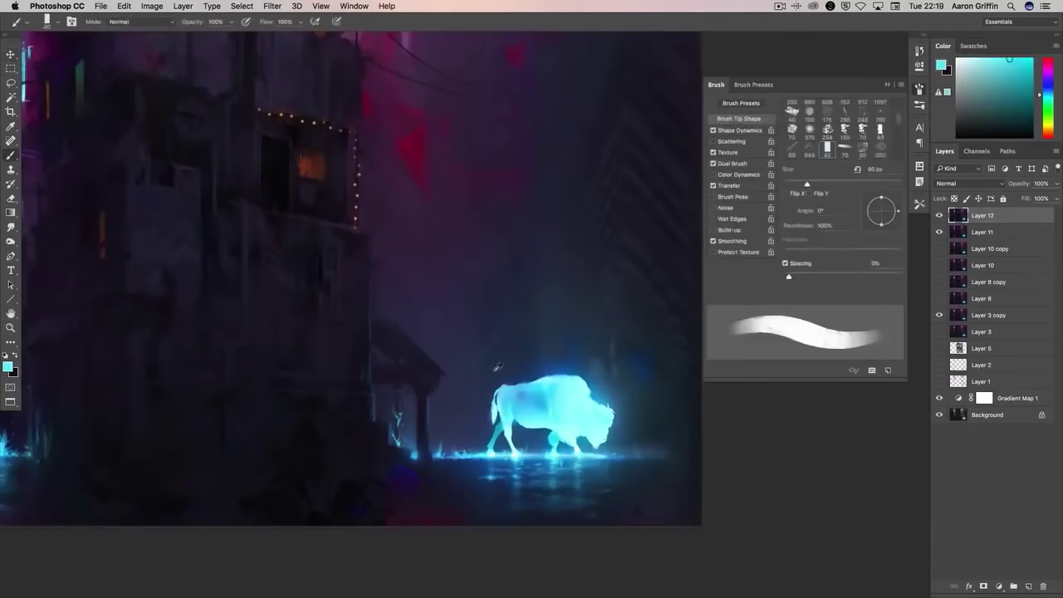
- Enlarge the brush twice, sample dark purple from the building walls, and bring up the brush presets
key("bracketright")
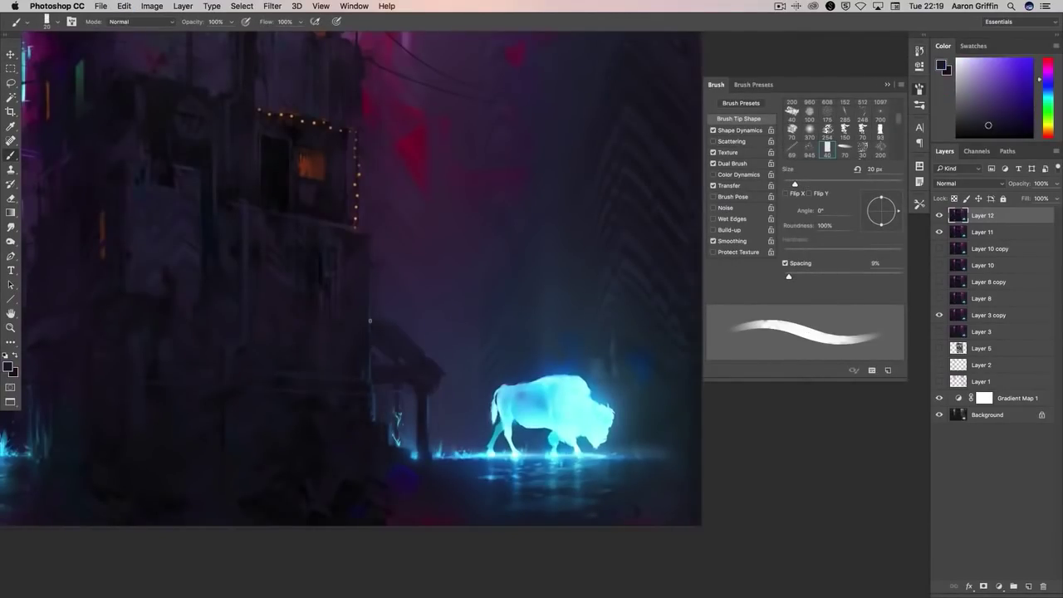
key("bracketright")
key("bracketright")
key("bracketright")
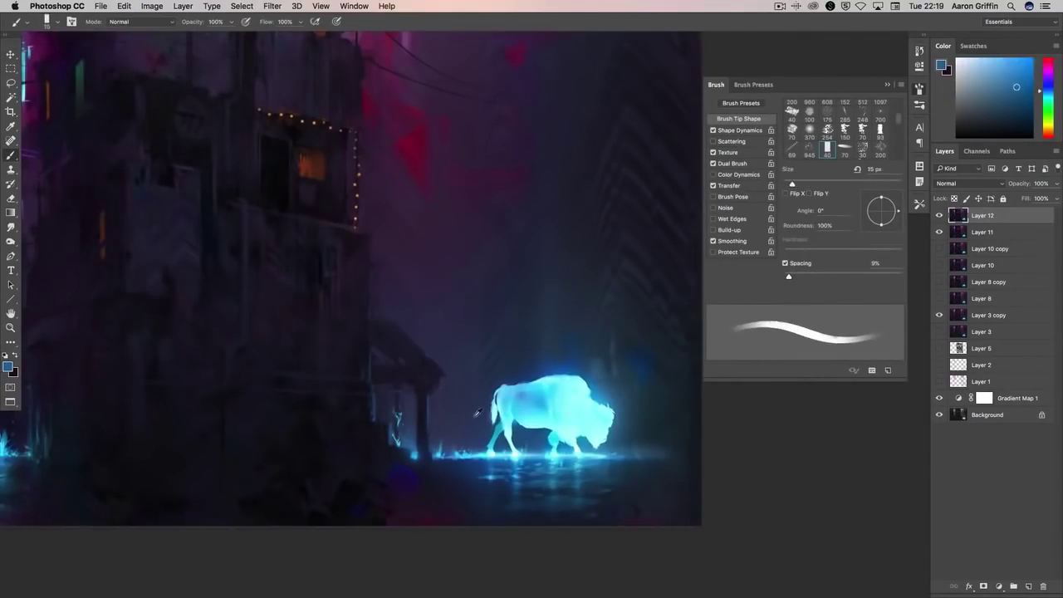
left_click(437, 398, "alt")
left_click(376, 415, "alt")
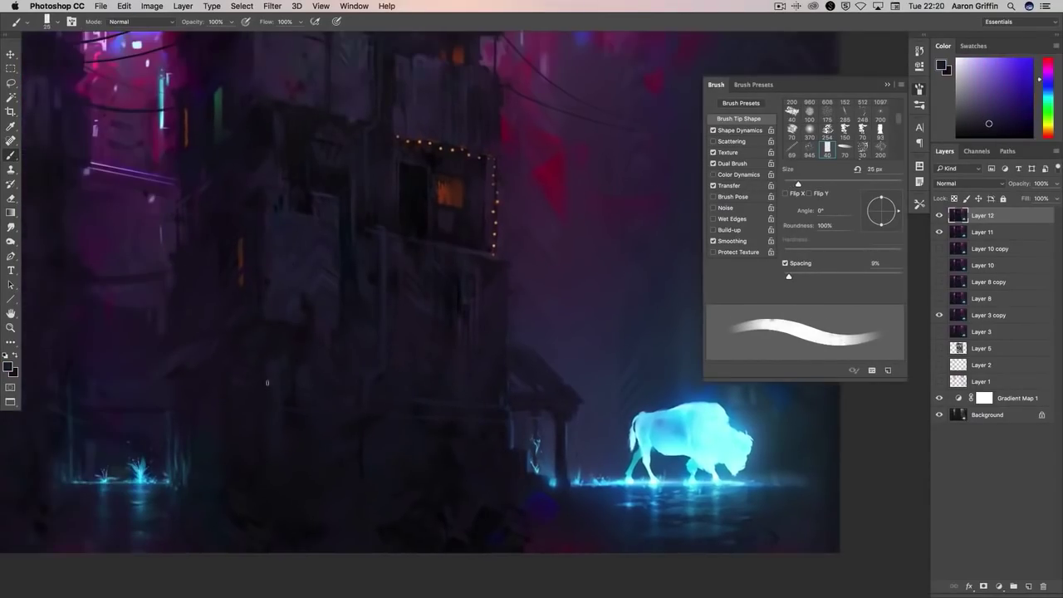
left_click_drag(267, 382, 447, 378)
scroll(647, 372, "down", 5)
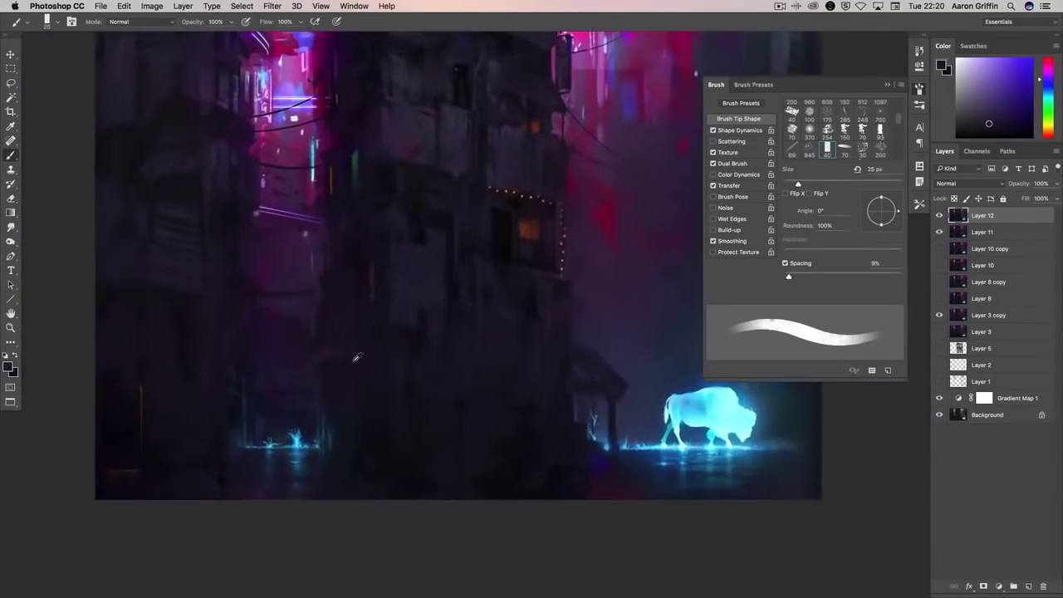
right_click(357, 358)
- Set up a large soft round brush in Screen mode with a dark blue glow colour
double_click(367, 287)
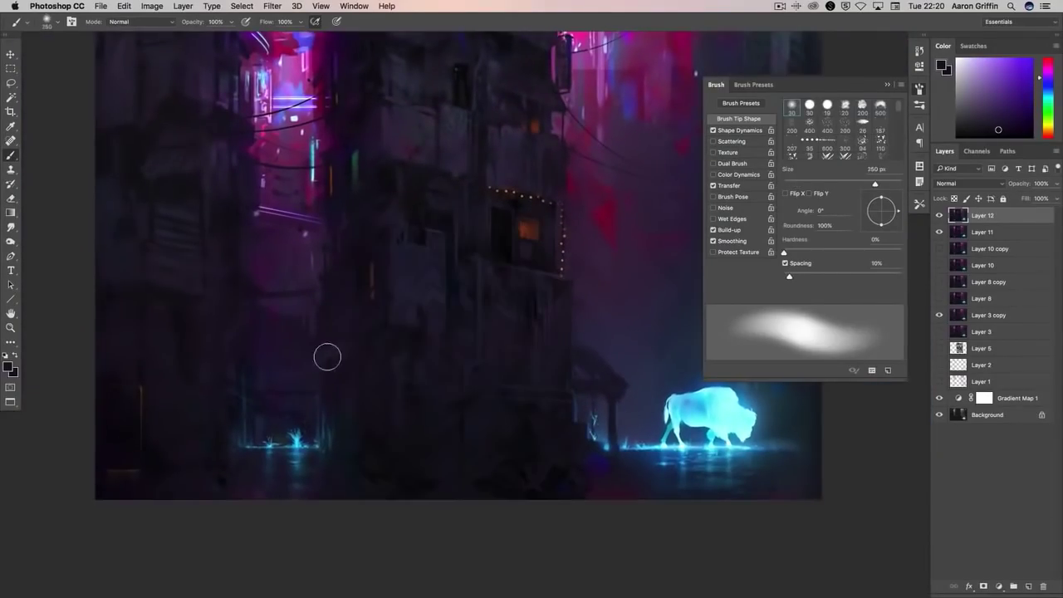
left_click_drag(647, 302, 573, 299)
scroll(605, 361, "down", 4)
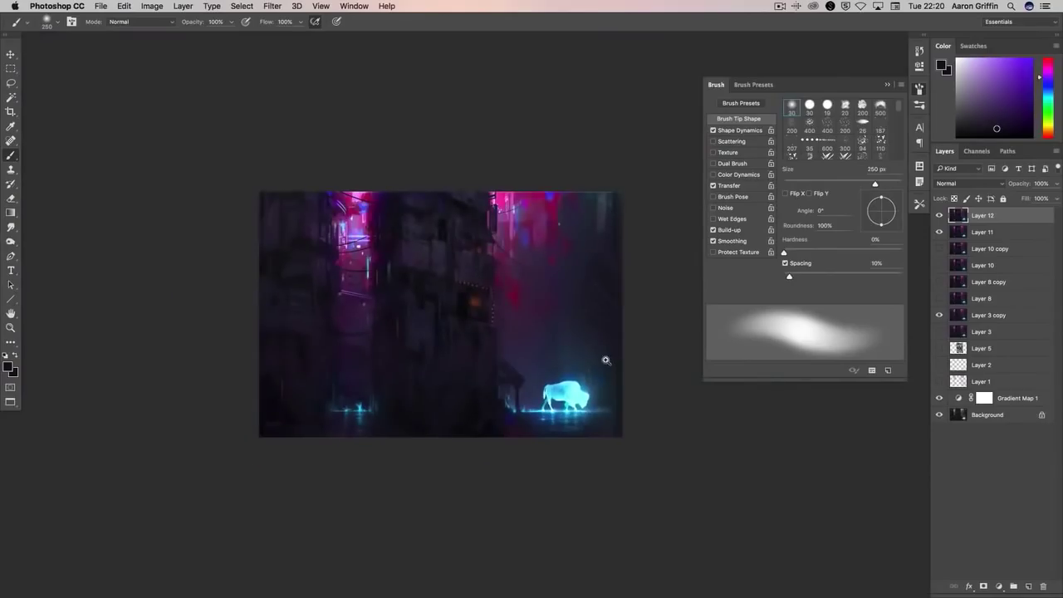
left_click_drag(624, 363, 602, 365)
right_click(603, 364)
left_click_drag(544, 245, 586, 245)
left_click(125, 21)
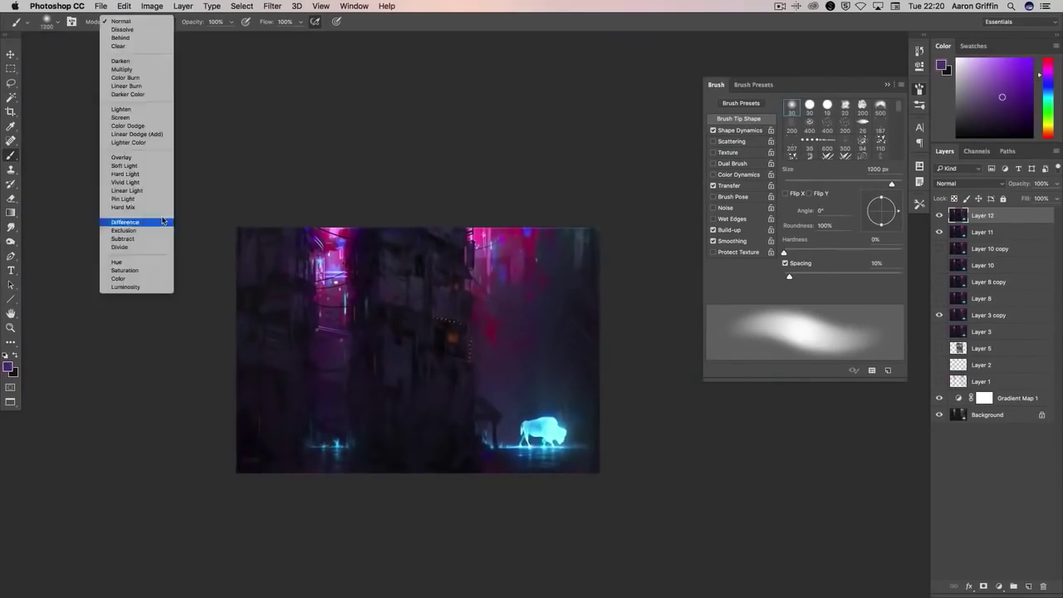
left_click(125, 117)
left_click(1025, 99)
left_click(1049, 89)
left_click_drag(1051, 87, 1051, 84)
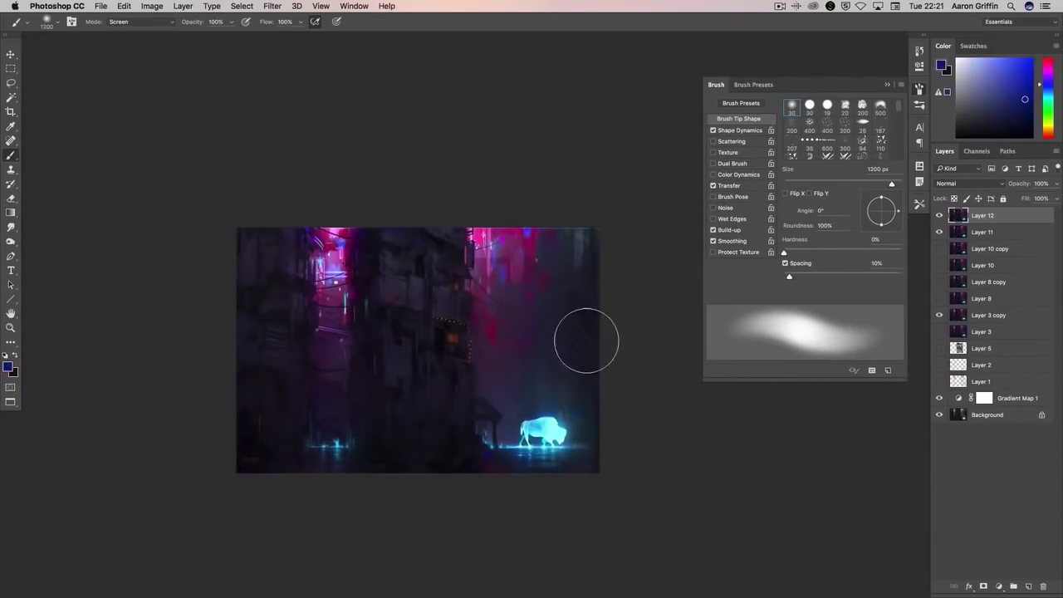
key("bracketright")
key("bracketright")
key("bracketright")
key("bracketright")
key("bracketright")
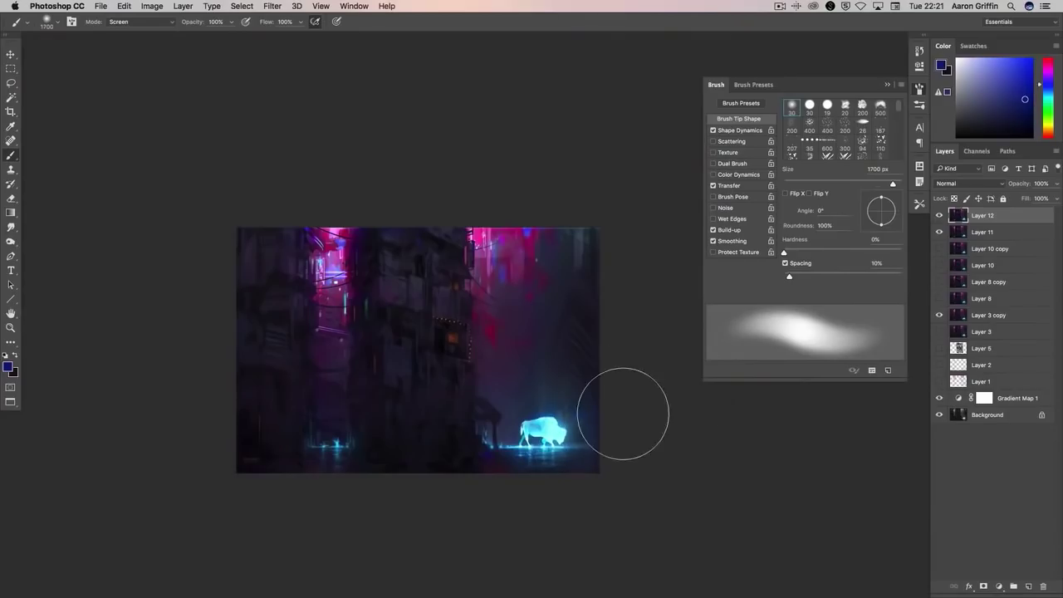
key("bracketleft")
key("bracketleft")
key("bracketleft")
key("bracketleft")
key("bracketleft")
key("bracketleft")
key("bracketleft")
key("bracketleft")
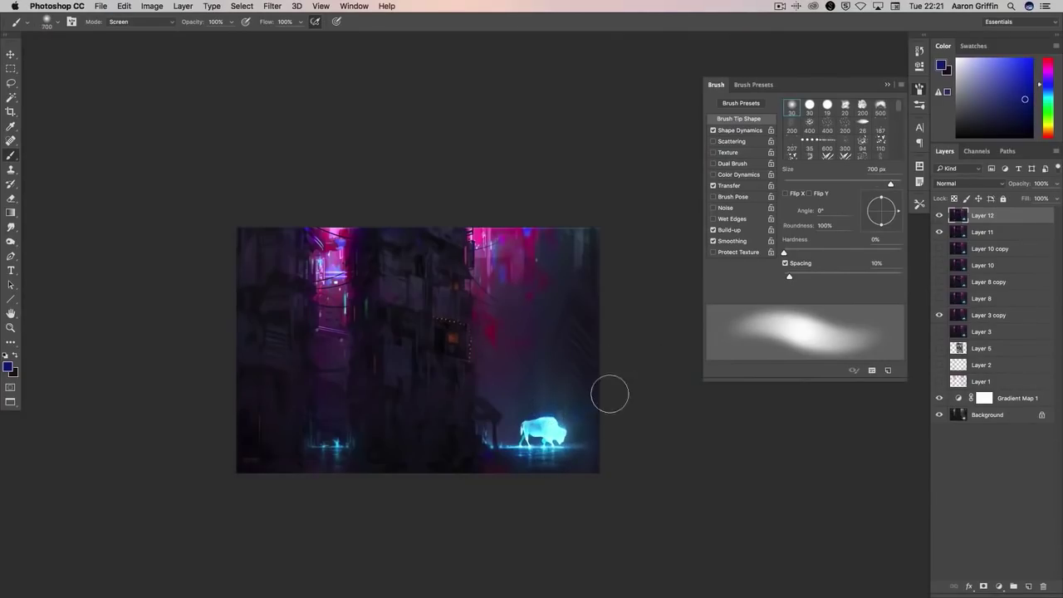
- Try textured brush presets, settling on a 40 px textured brush enlarged for broader strokes
key("super+equal")
right_click(690, 365)
double_click(583, 478)
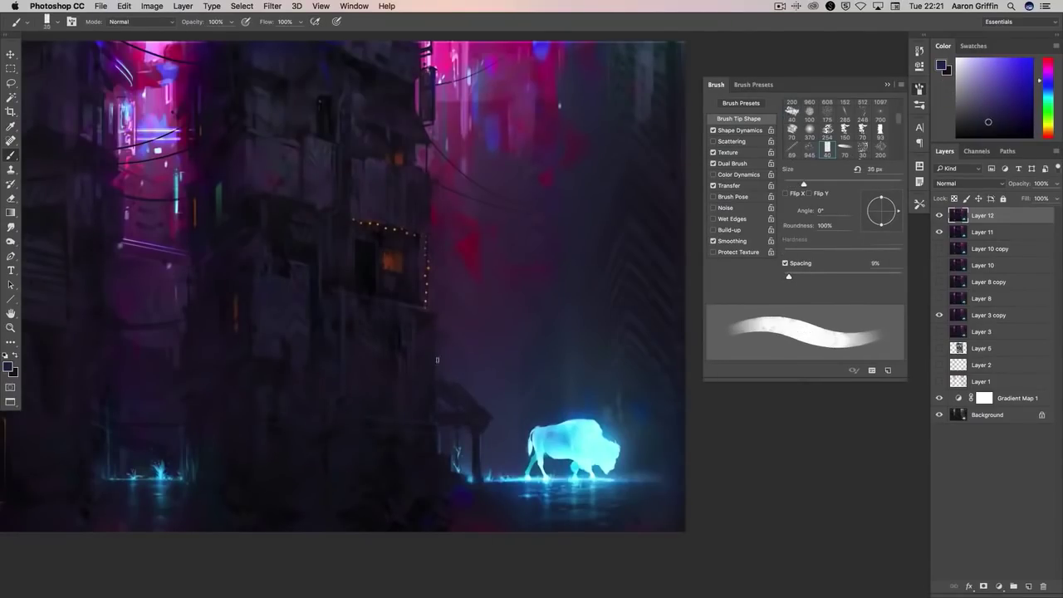
right_click(449, 382)
double_click(450, 382)
scroll(450, 382, "right", 3)
scroll(449, 382, "down", 1)
right_click(389, 380)
double_click(389, 380)
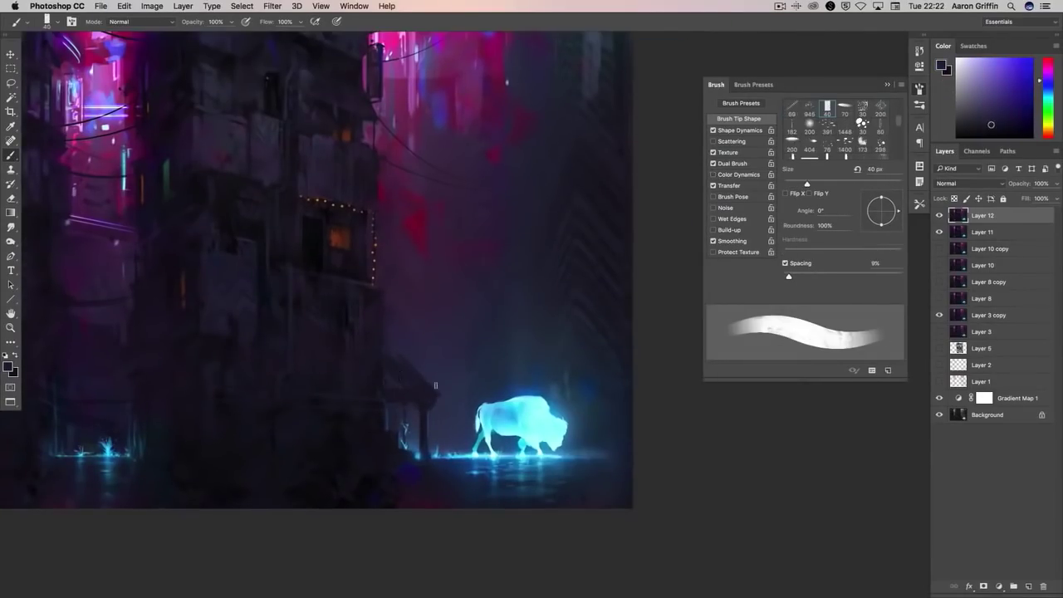
scroll(653, 401, "down", 3)
scroll(653, 401, "up", 2)
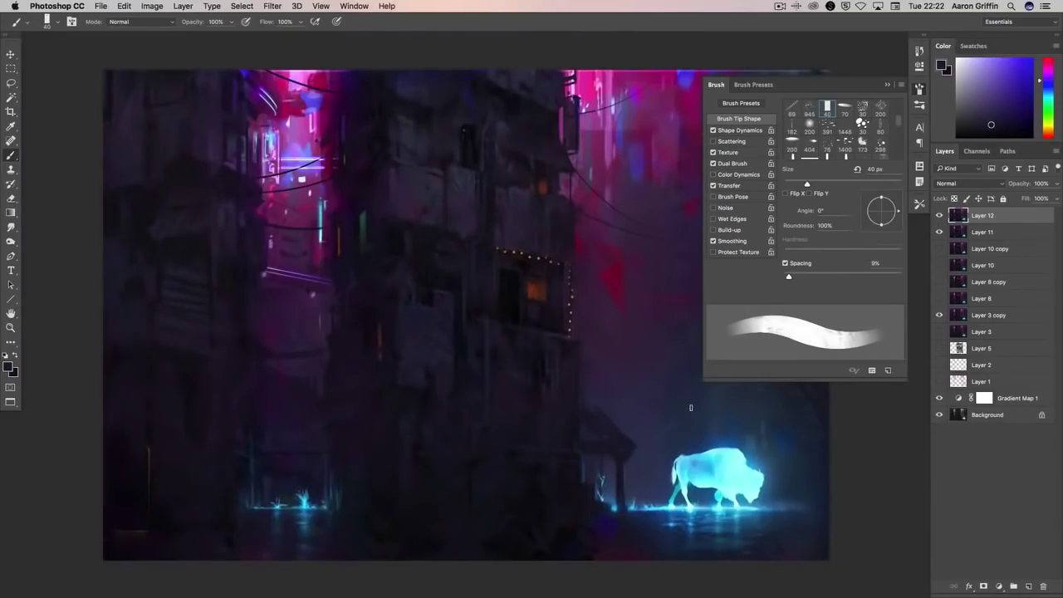
scroll(691, 407, "up", 2)
scroll(690, 407, "down", 2)
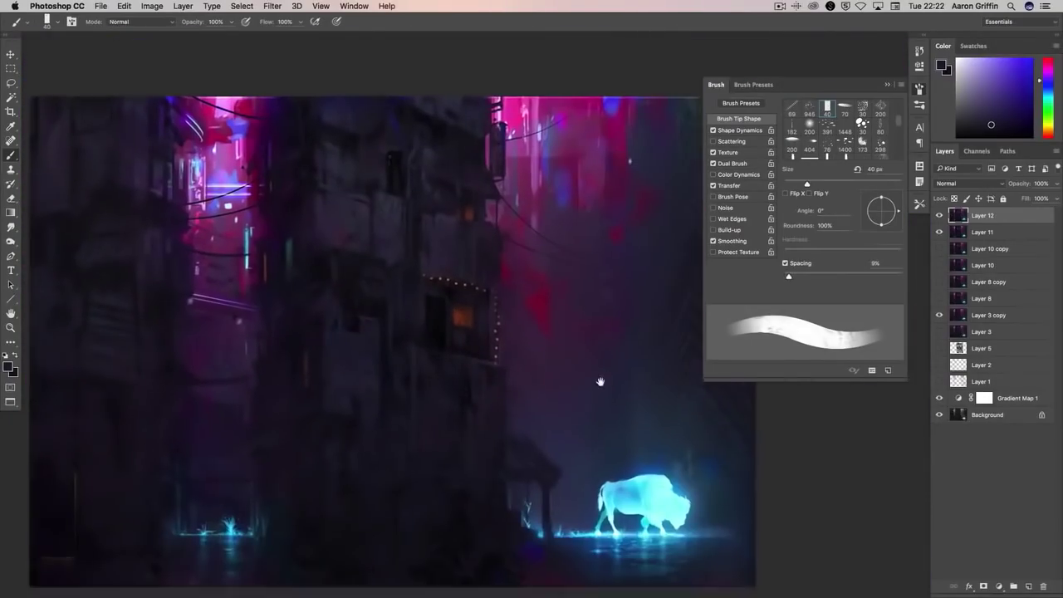
key("bracketright")
key("bracketright")
key("bracketright")
key("bracketright")
key("bracketright")
- Deepen the shadows with Burn and a 1400 px soft brush in sampled dark magenta and blue-purple
left_click(547, 180, "alt")
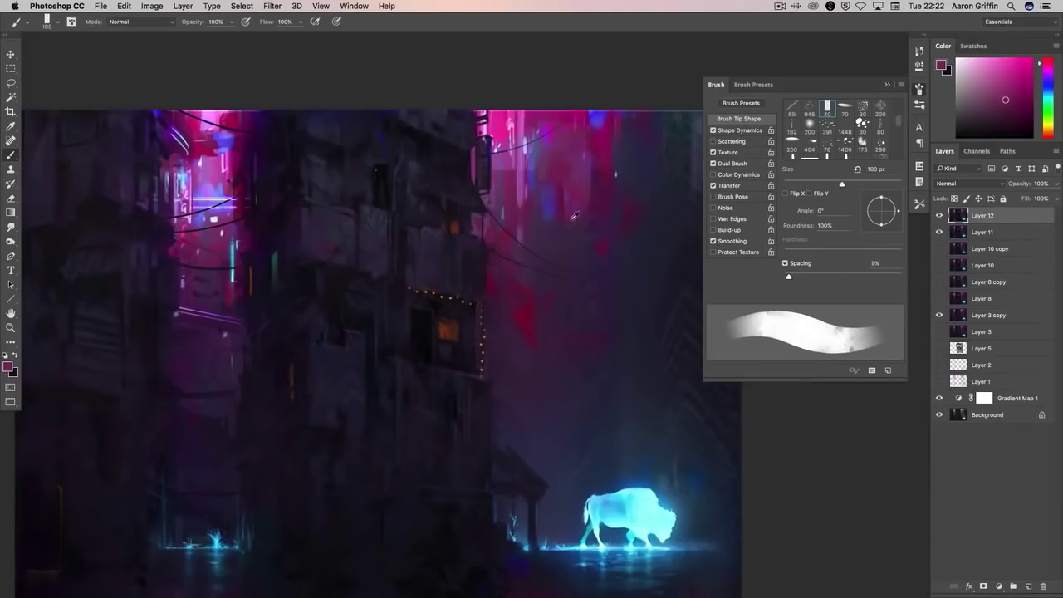
scroll(573, 216, "up", 3)
scroll(573, 216, "right", 4)
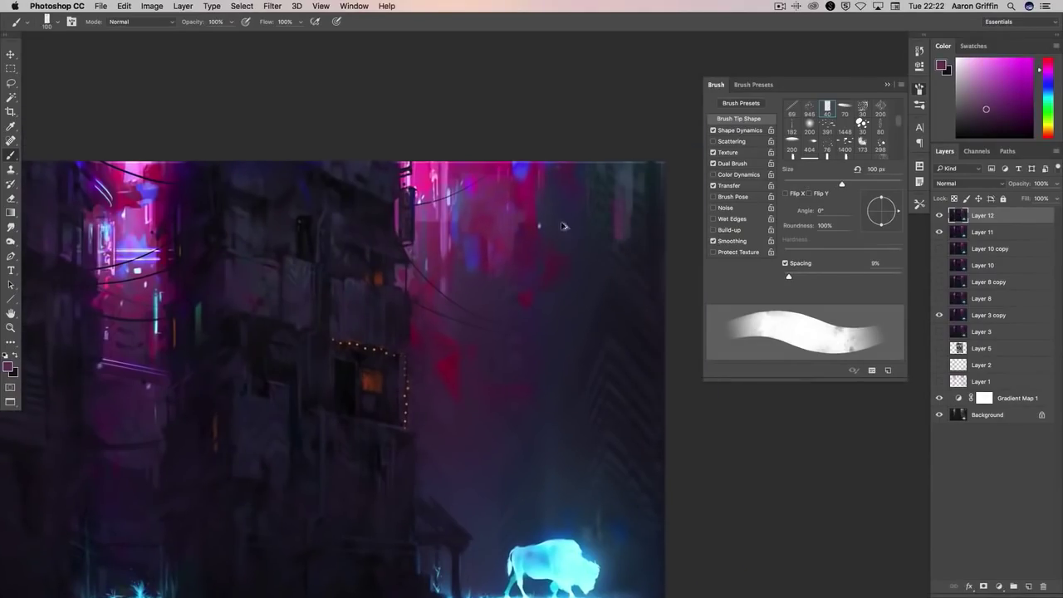
scroll(561, 226, "down", 5)
key("o")
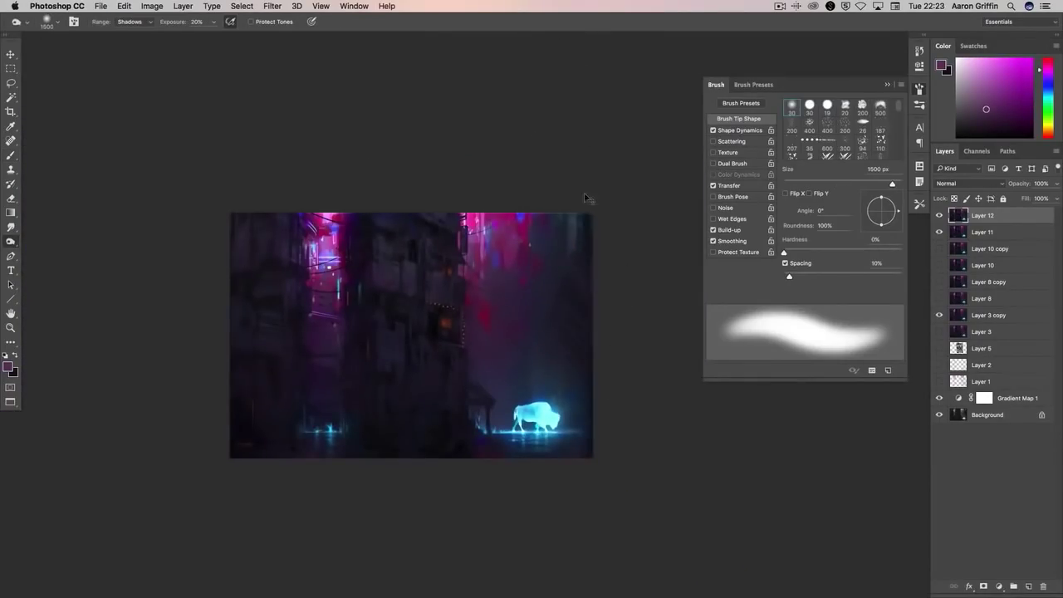
key("b")
left_click(569, 288, "alt")
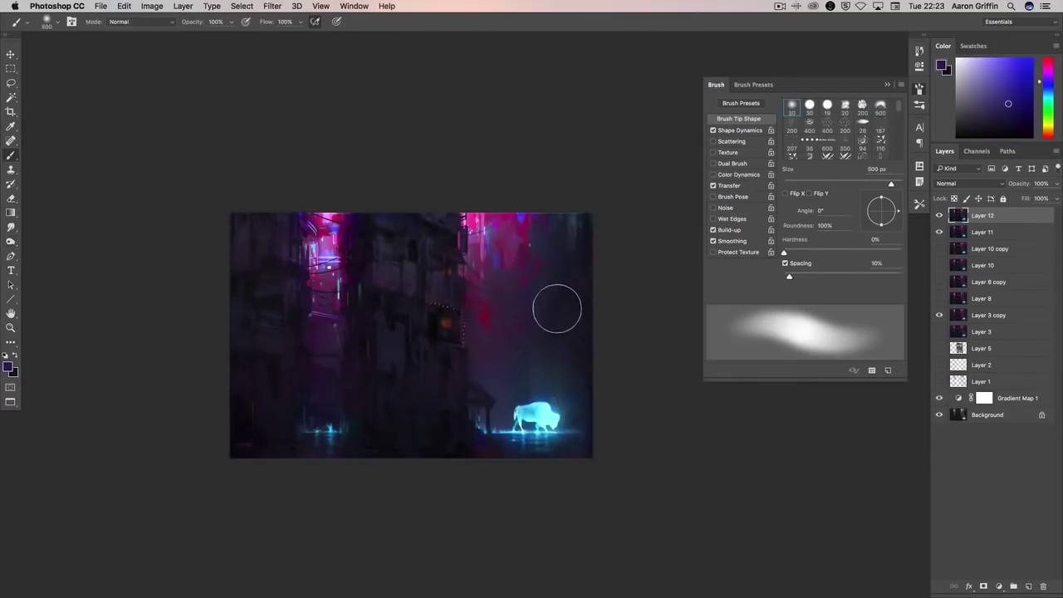
key("bracketright")
key("bracketright")
key("bracketright")
key("bracketright")
key("bracketright")
key("bracketright")
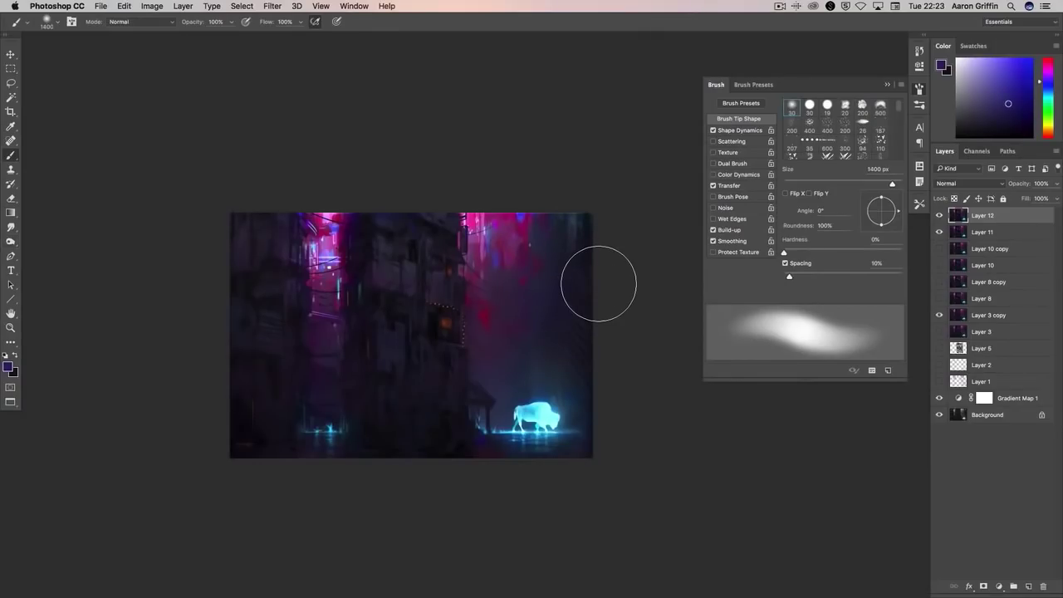
key("super+equal")
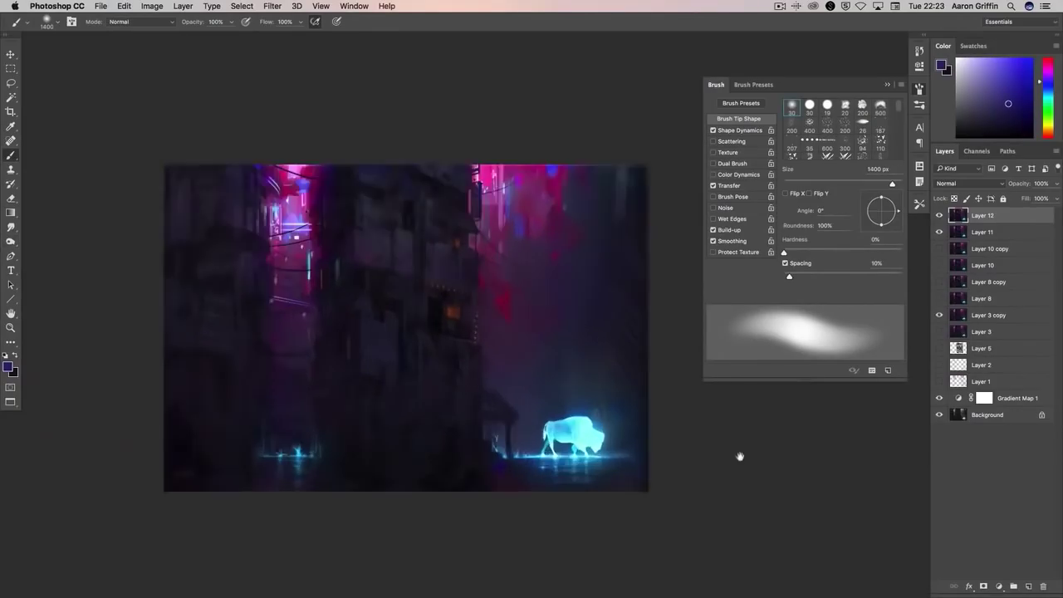
- Flip the canvas, paste onto new Layer 13, and skew its right side taller with Free Transform
key("super+shift+b")
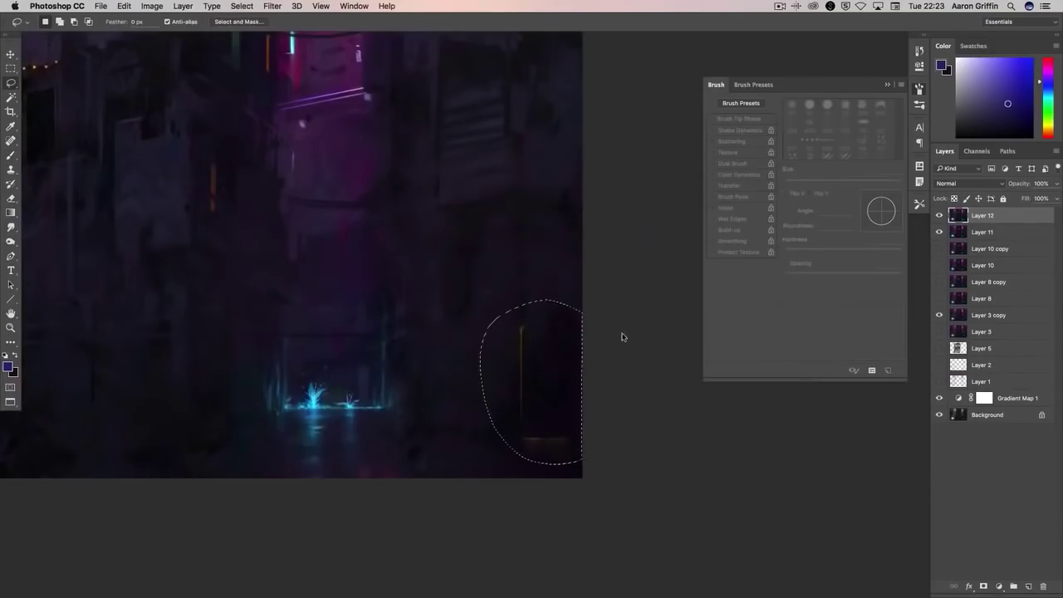
key("super+v")
key("super+t")
left_click_drag(583, 302, 588, 275)
- Commit the Layer 13 transform and sample dark orange and blue tones from the painting
key("Return")
key("b")
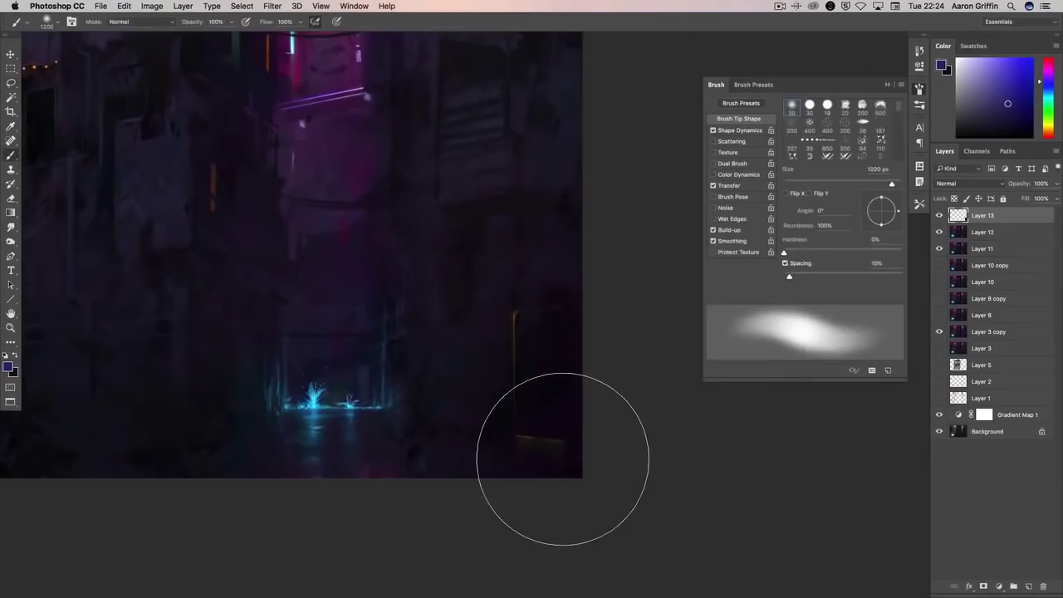
left_click(563, 436, "alt")
key("super+minus")
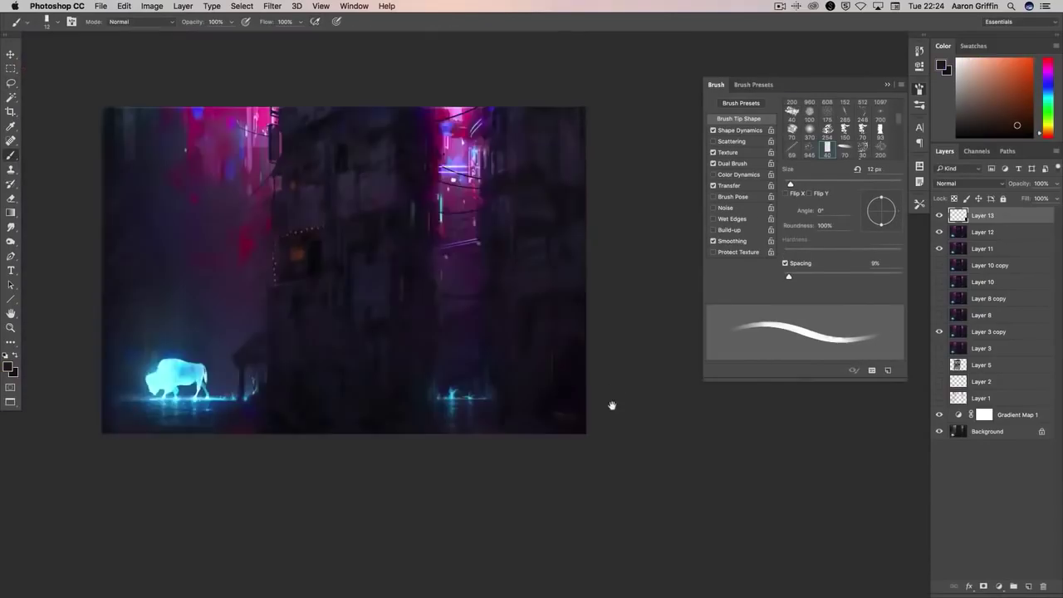
key("super+plus")
key("super+plus")
left_click(420, 166, "alt")
left_click(422, 155, "alt")
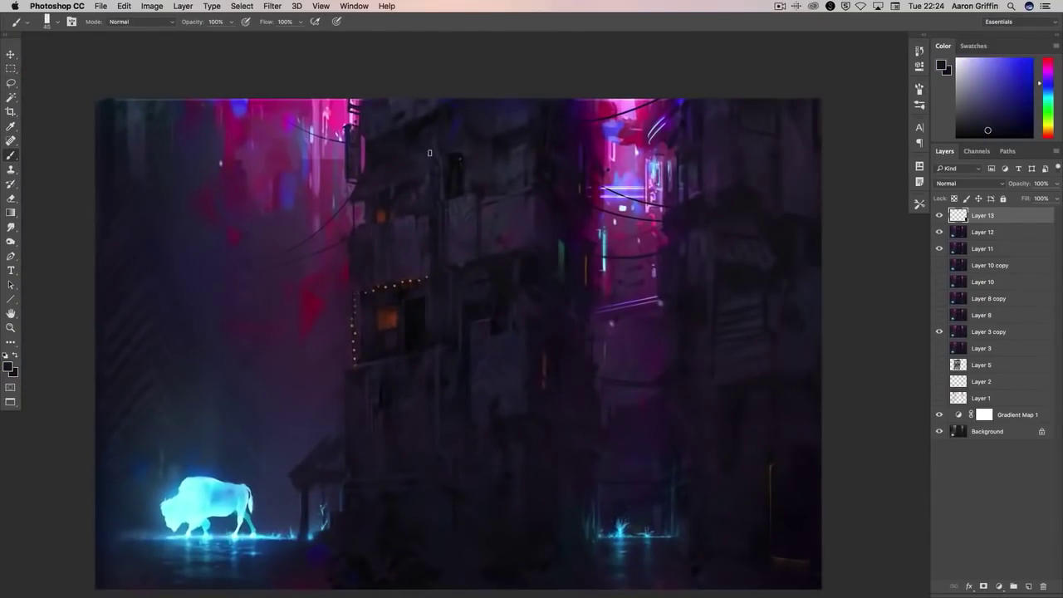
scroll(441, 167, "up", 3)
left_click(431, 165, "alt")
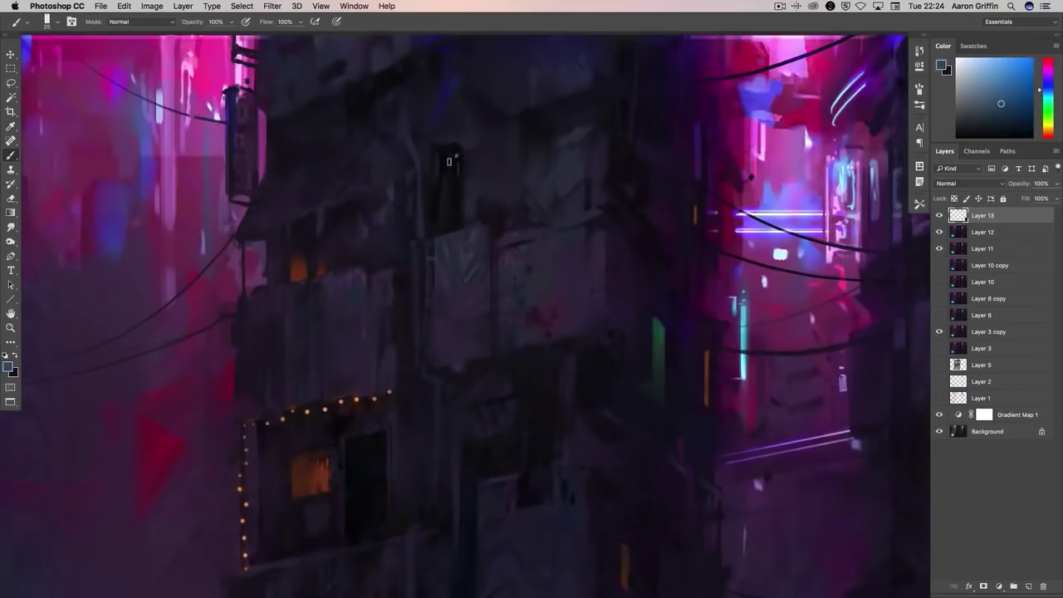
left_click(452, 157, "alt")
scroll(712, 325, "down", 5)
- Blend areas with Smudge and Spot Healing, then merge Layer 12 down into Layer 13
key("r")
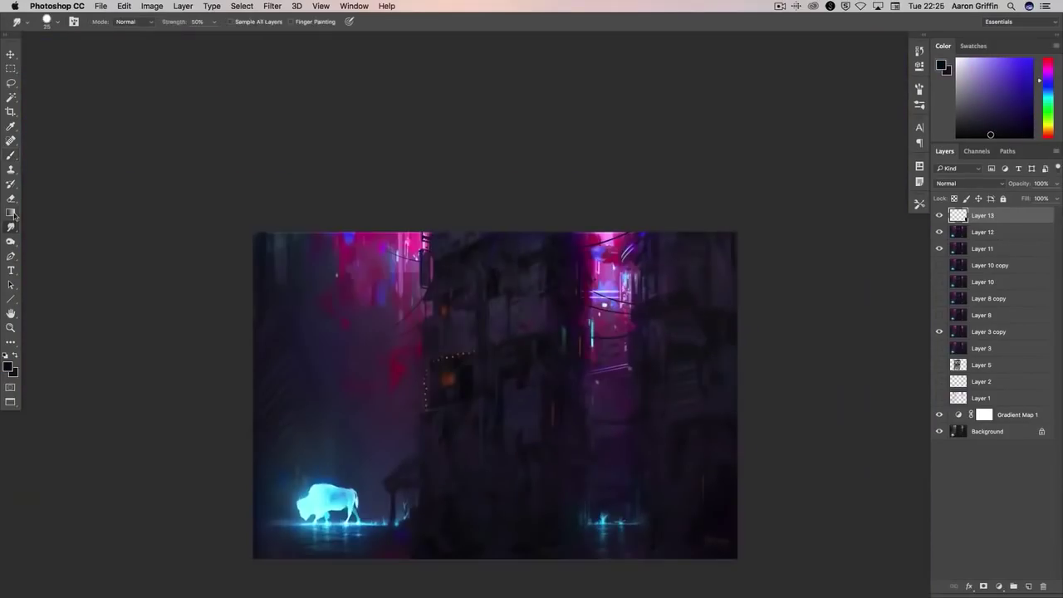
key("j")
scroll(285, 291, "up", 5)
scroll(603, 216, "right", 5)
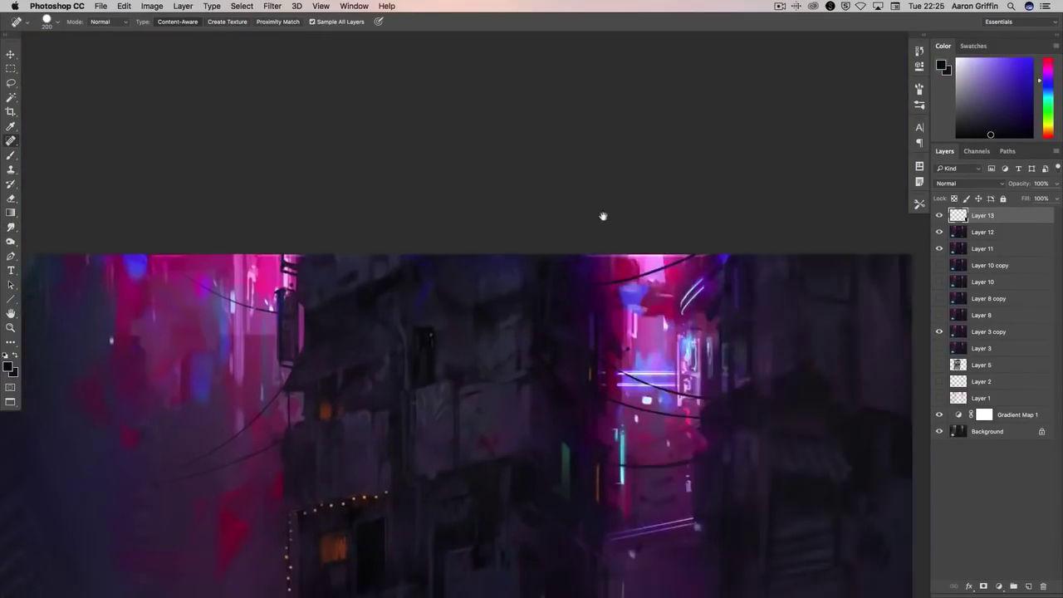
key("r")
right_click(984, 216)
left_click(880, 441)
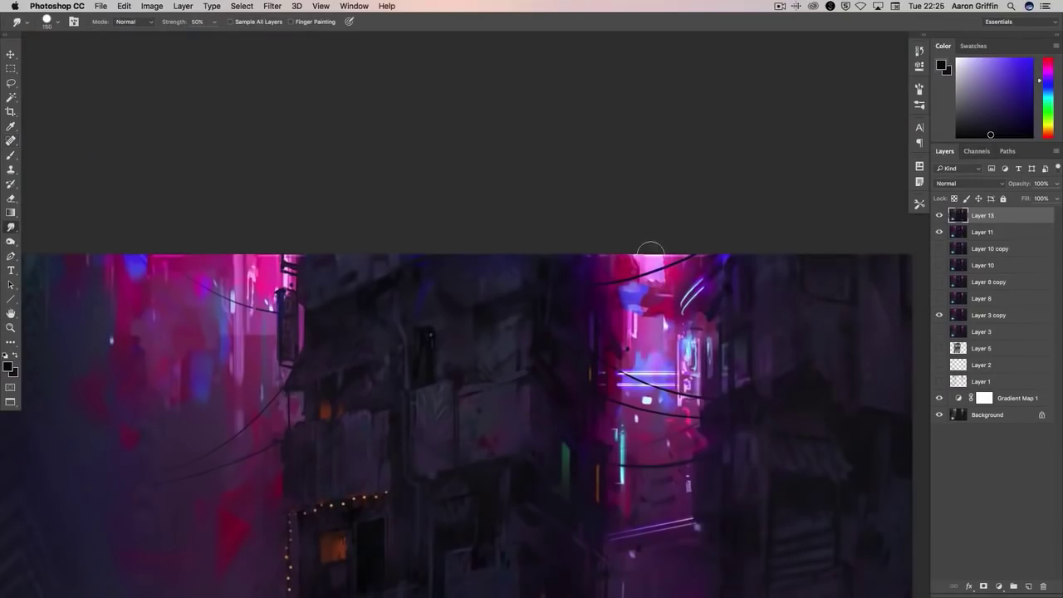
scroll(665, 274, "up", 3)
scroll(817, 504, "down", 5)
scroll(736, 410, "up", 2)
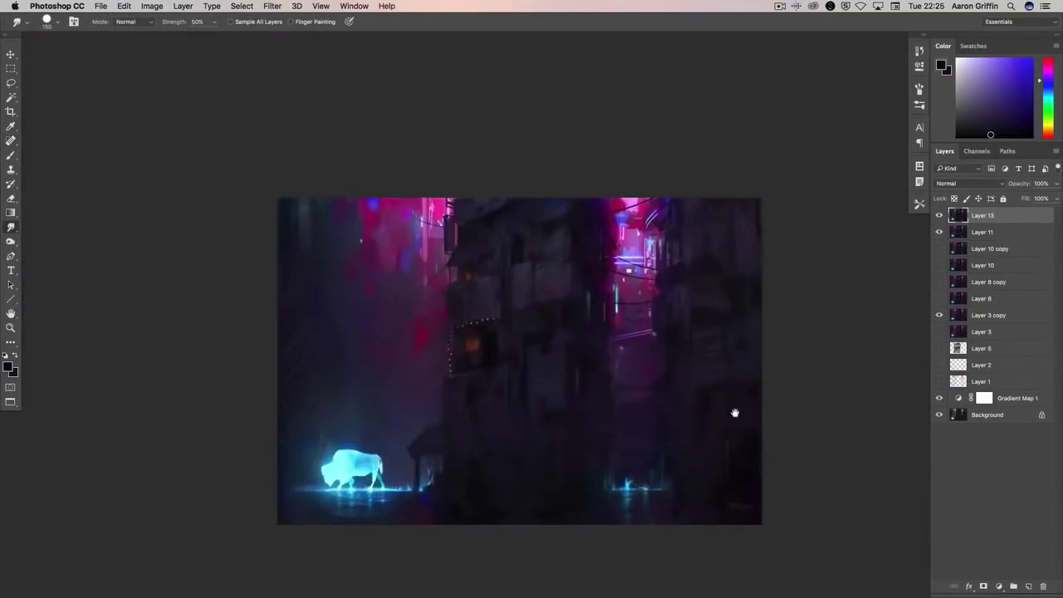
- Set an 800 px dark purple brush, dodge highlights, and duplicate the layer as Layer 13 copy 2
key("b")
right_click(313, 204)
type("800")
key("Return")
left_click(985, 114)
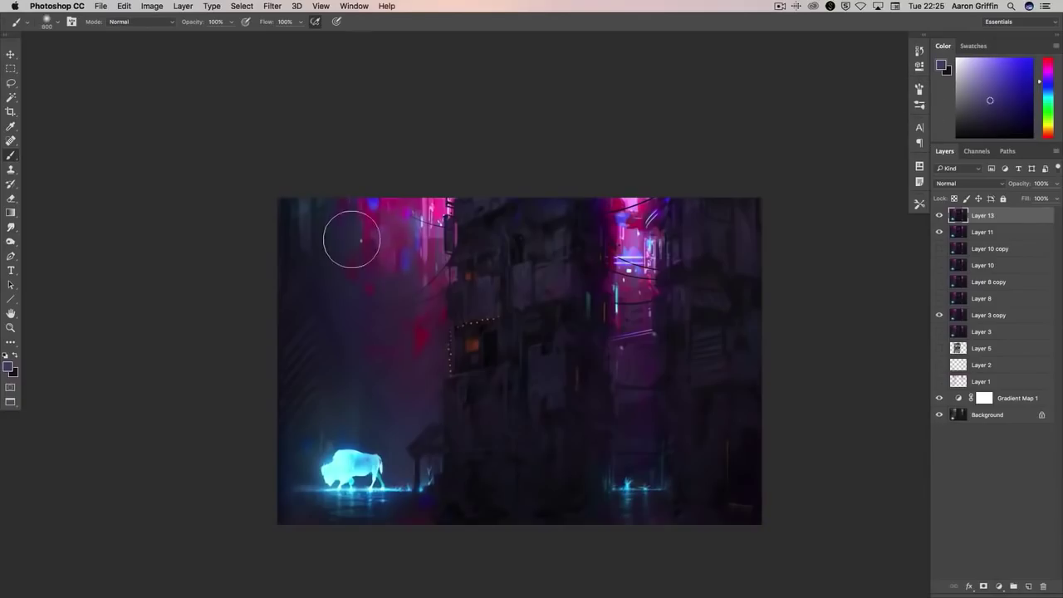
key("o")
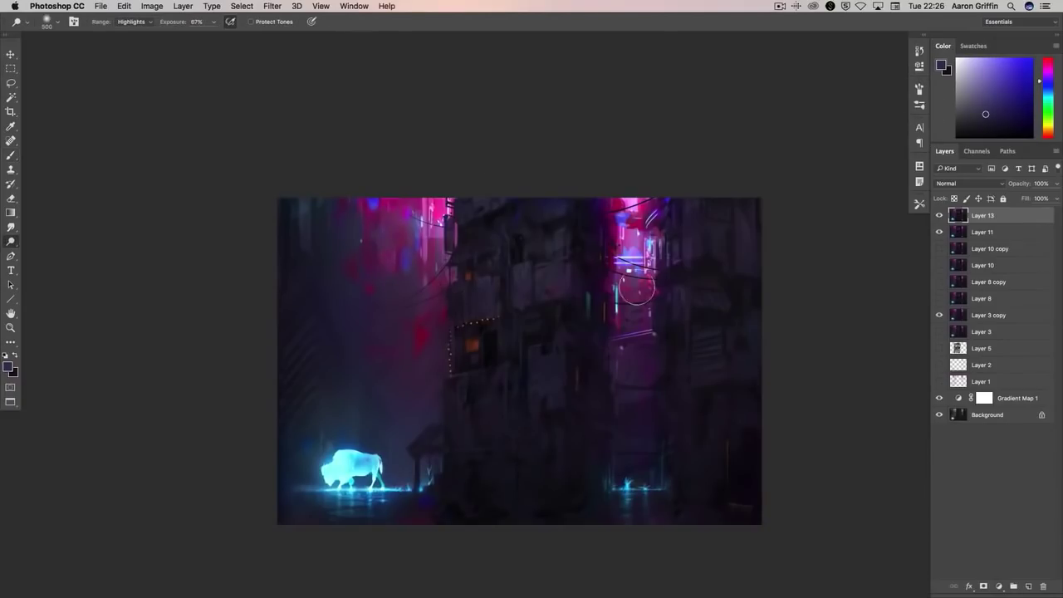
scroll(731, 375, "down", 5)
scroll(739, 465, "up", 5)
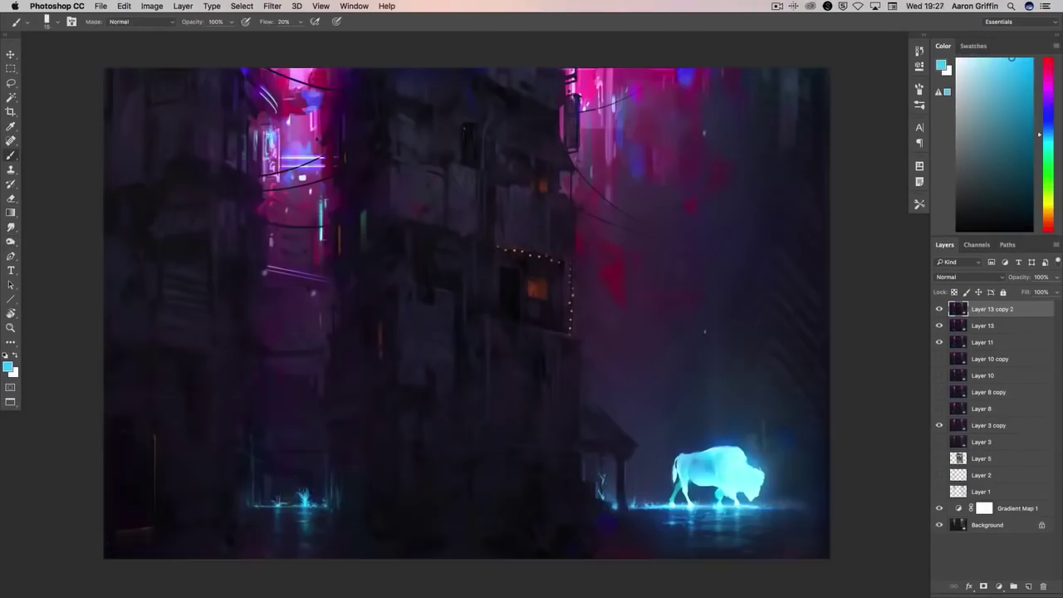
key("j")
scroll(475, 368, "up", 3)
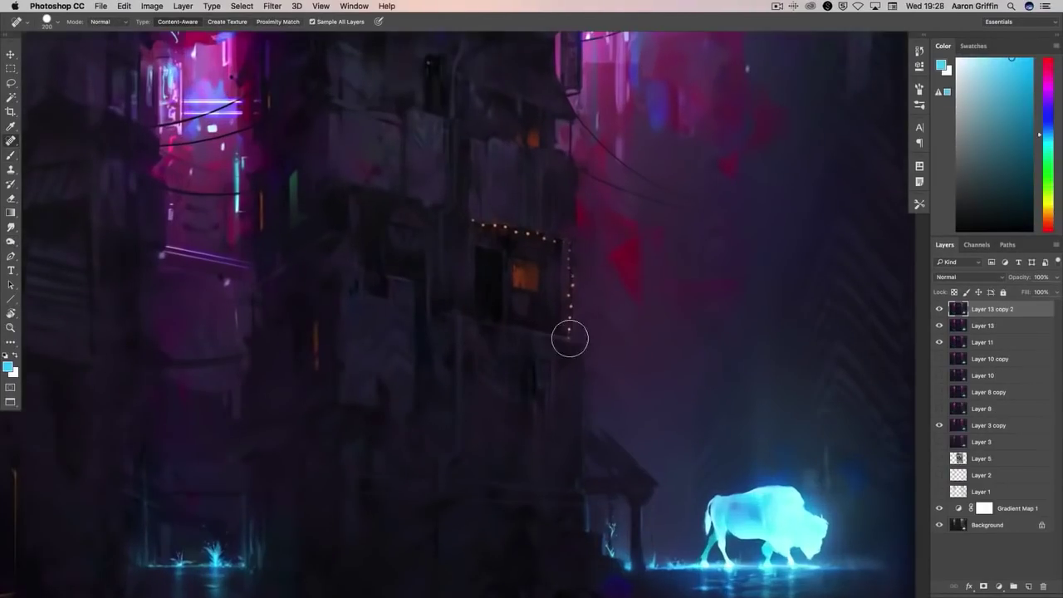
- Heal away the dotted light string and repaint the roof and columns left of the bison
left_click_drag(570, 339, 570, 244)
key("b")
left_click(570, 284, "alt")
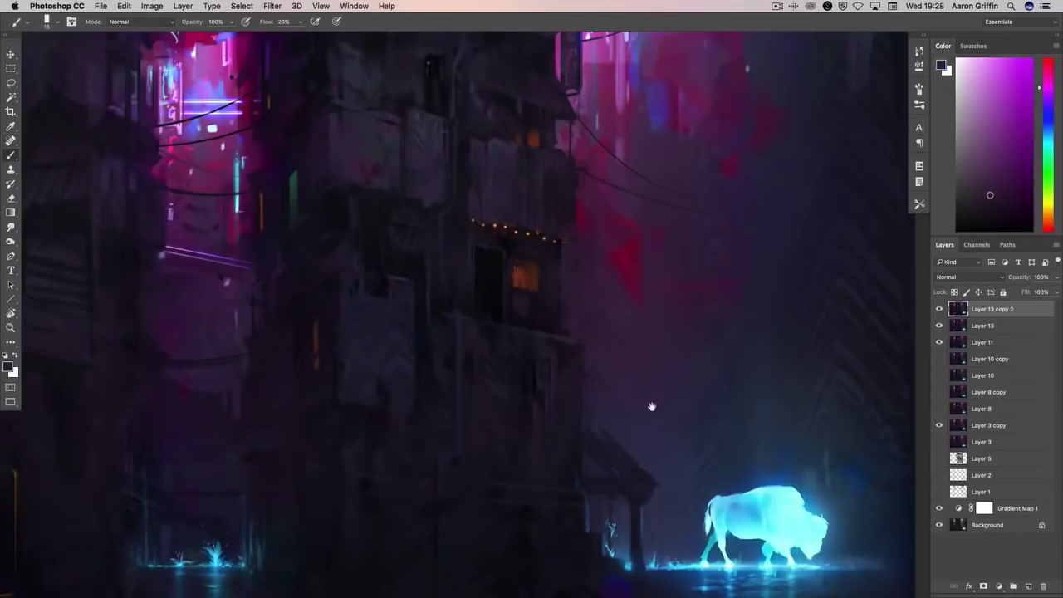
left_click_drag(653, 406, 479, 272)
left_click(418, 355, "alt")
key("shift+0")
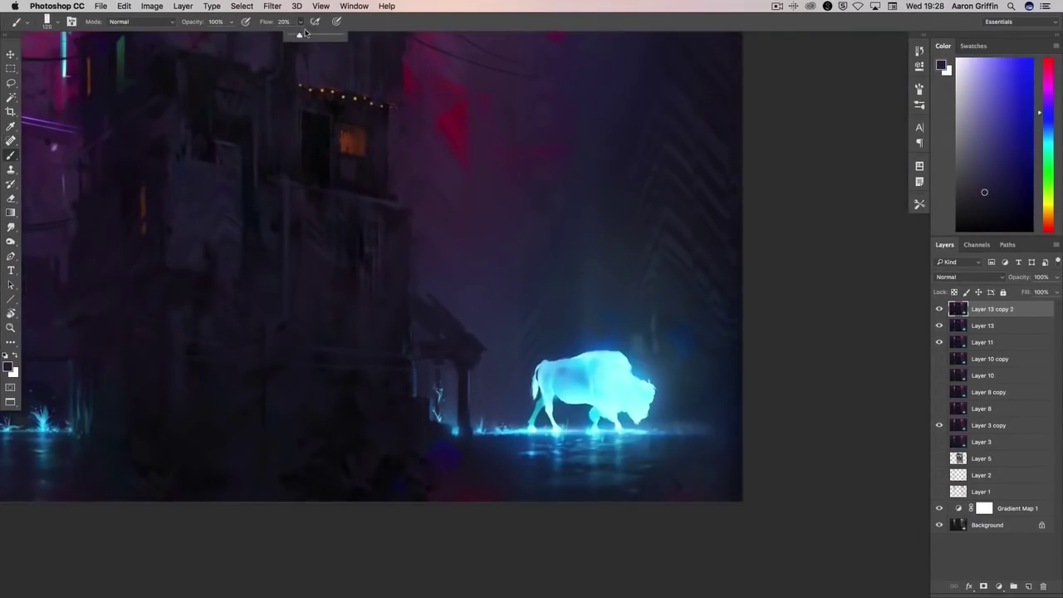
left_click(465, 276, "alt")
left_click_drag(465, 332, 438, 304)
- Lighten the dark pillar left of the bison with a 125 px brush
key("bracketright")
key("bracketright")
key("bracketright")
key("bracketright")
key("bracketright")
left_click(482, 377, "alt")
mouse_move(483, 378)
left_mouse_down()
mouse_move(460, 418)
mouse_move(463, 378)
left_mouse_up()
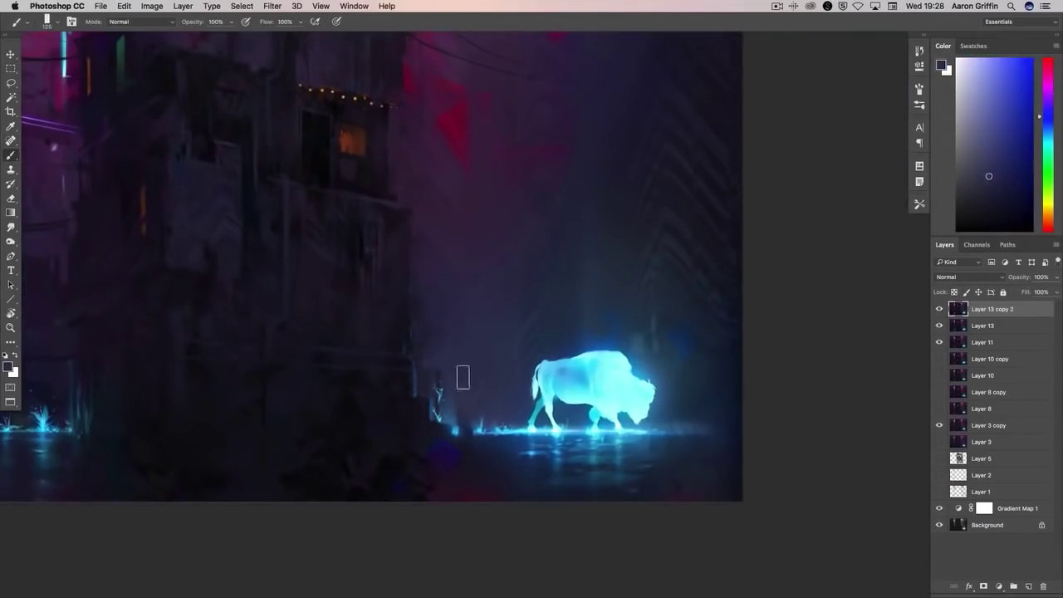
left_click(463, 425, "alt")
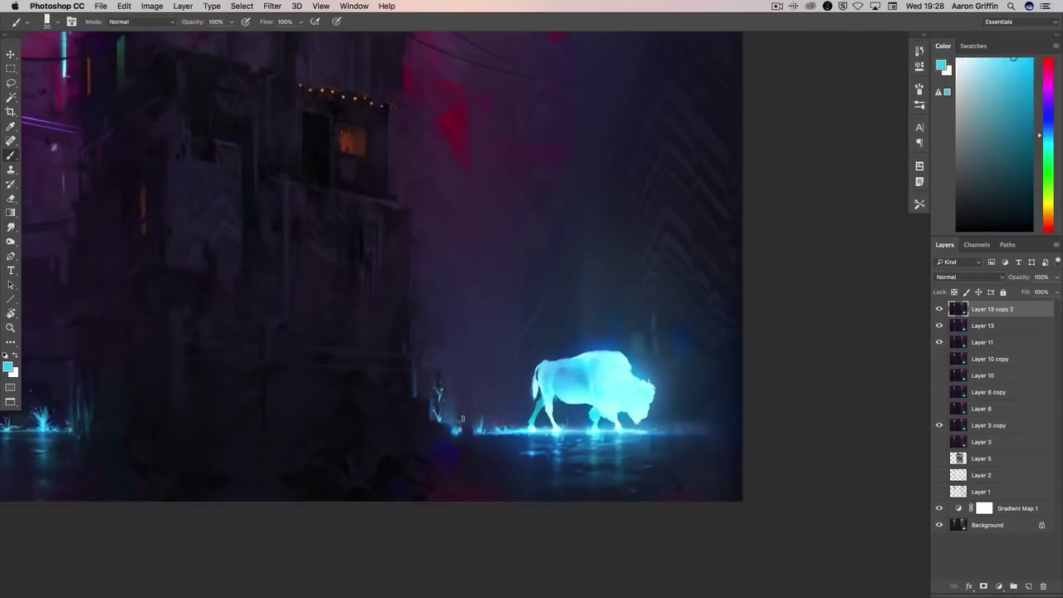
left_click(463, 418, "alt")
key("j")
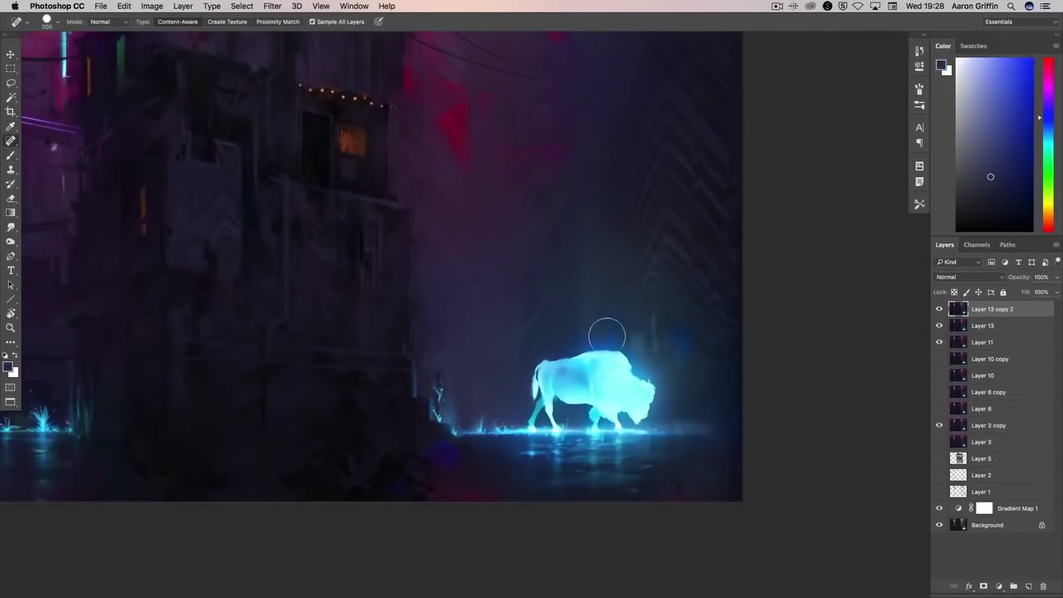
key("b")
left_click(458, 426, "alt")
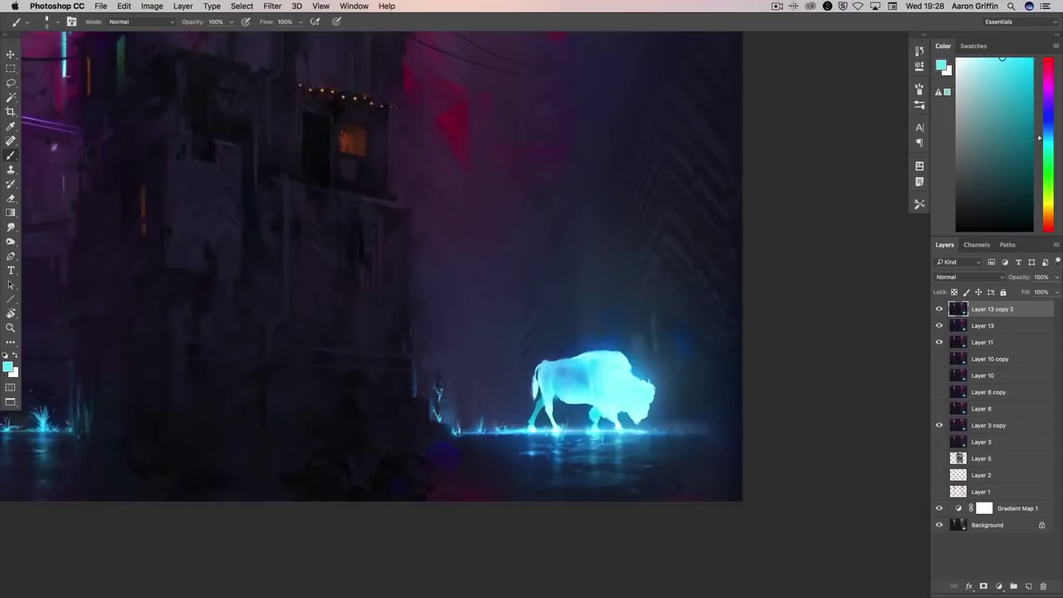
- Blend the area with Smudge, resample blues, and set the brush size to 80
scroll(481, 413, "up", 2)
key("r")
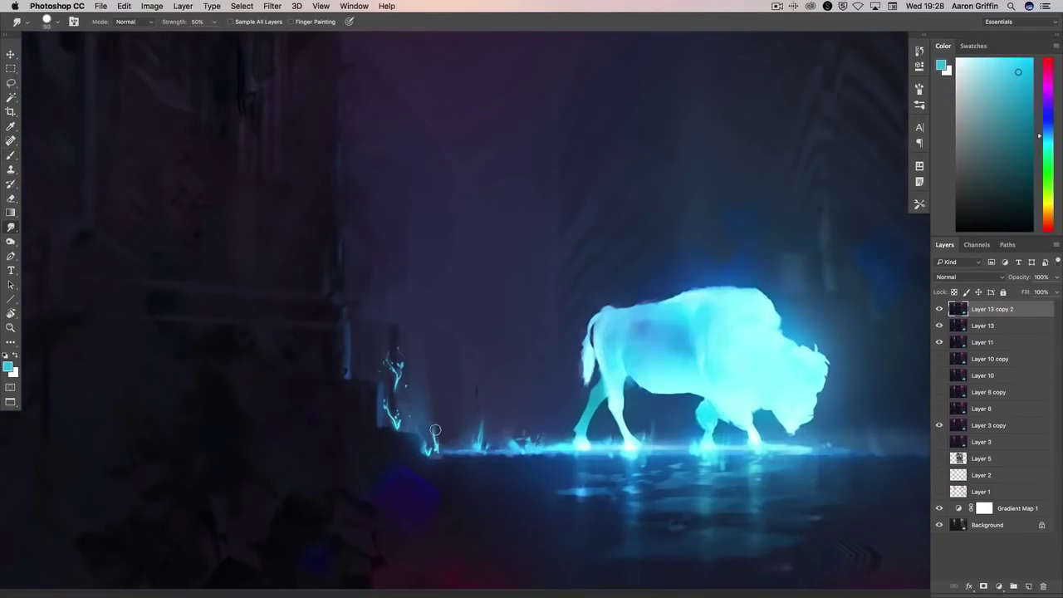
key("b")
left_click(494, 442, "alt")
right_click(444, 453)
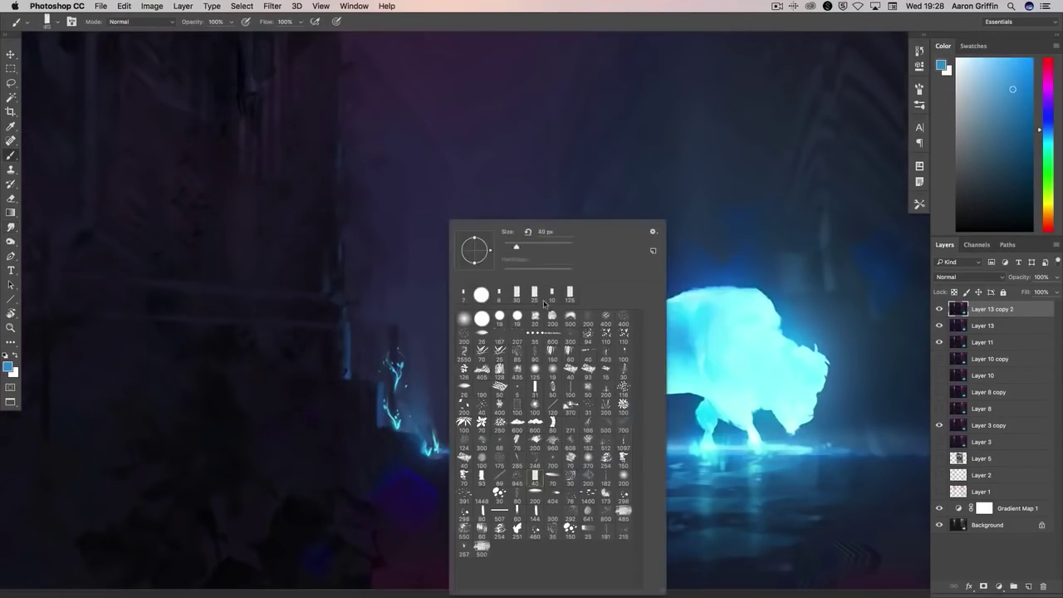
key("Return")
left_click(433, 461, "alt")
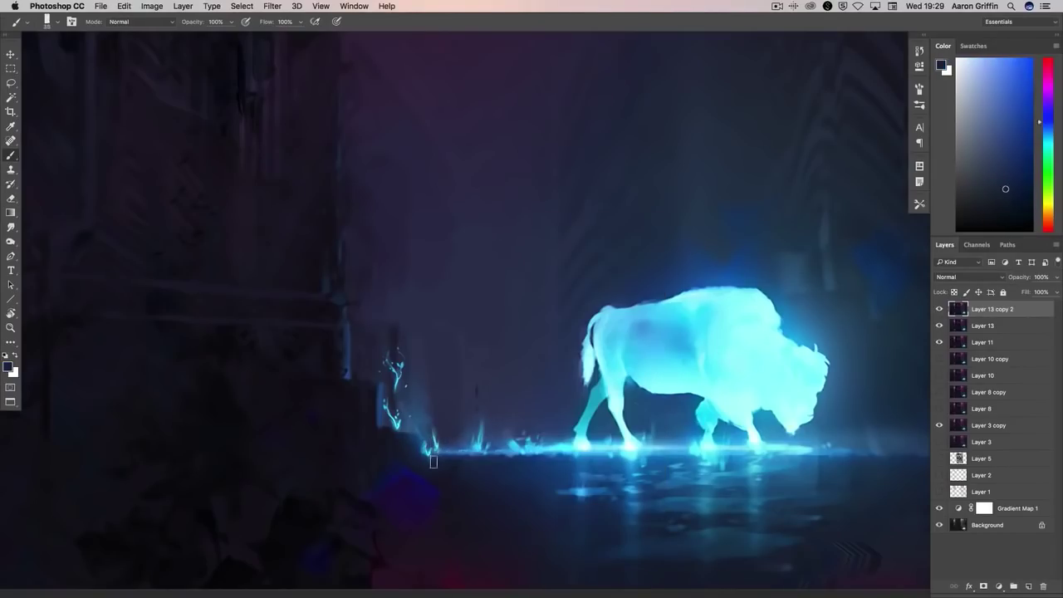
right_click(504, 443)
double_click(575, 478)
left_click(510, 457, "alt")
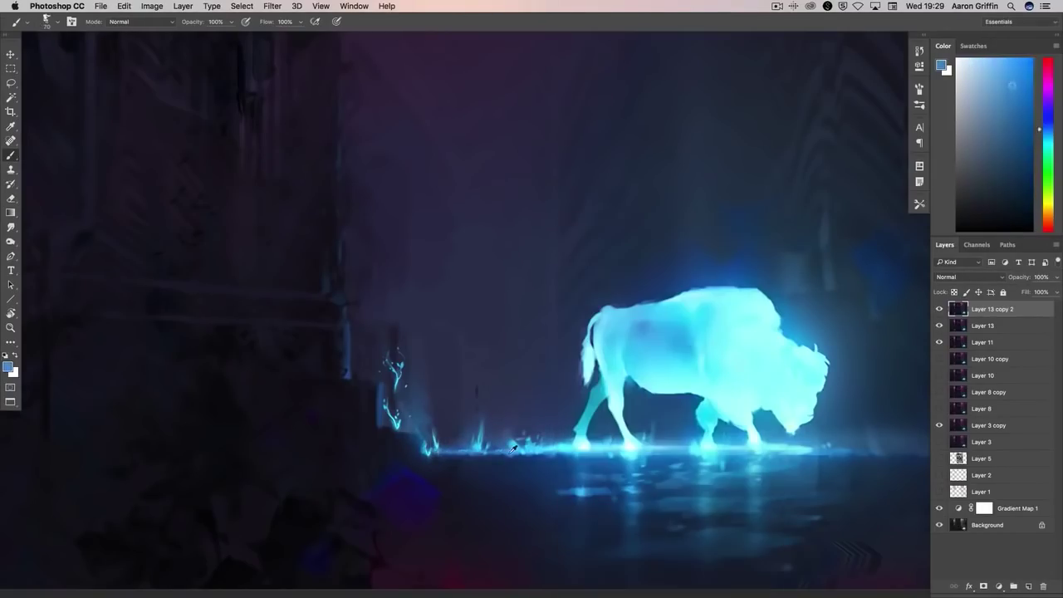
left_click(524, 396, "ctrl+alt")
- Paint a thin dark purple vertical lamp post beside the building
left_click(344, 245, "alt")
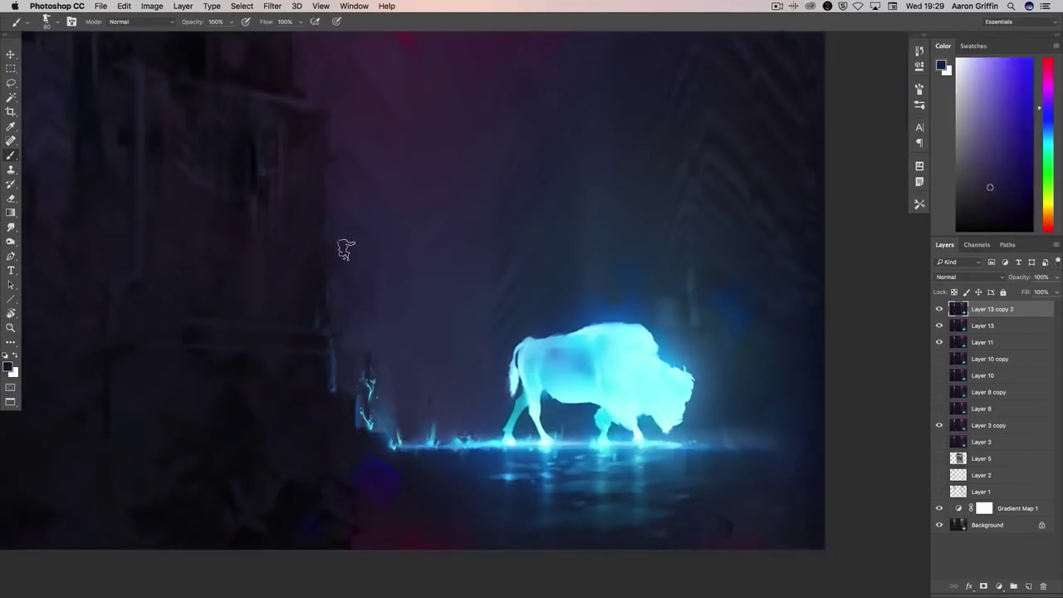
left_click_drag(369, 370, 371, 241)
left_click_drag(368, 373, 370, 201)
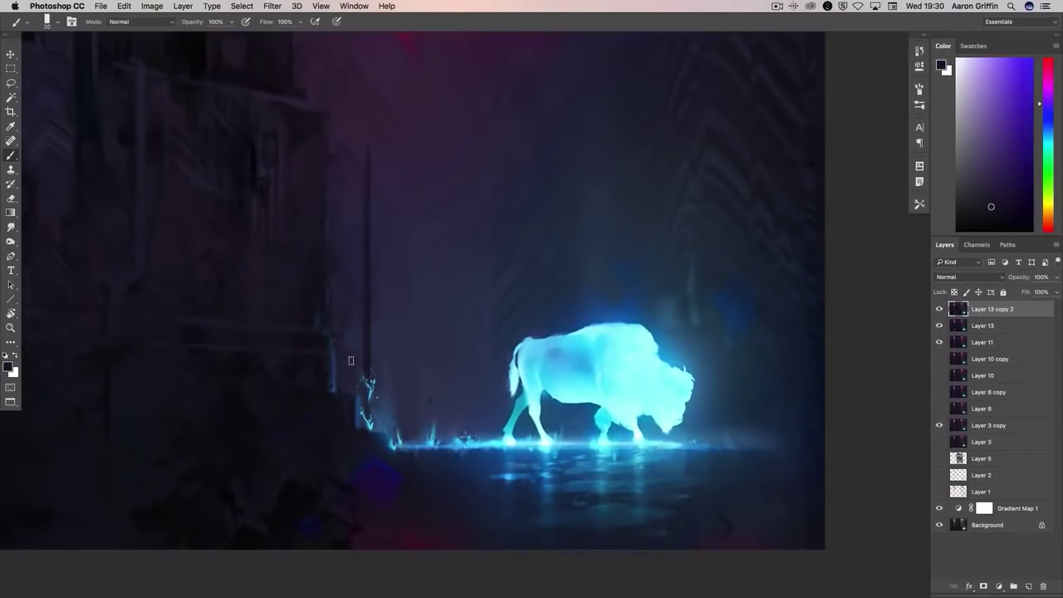
left_click(370, 387, "alt")
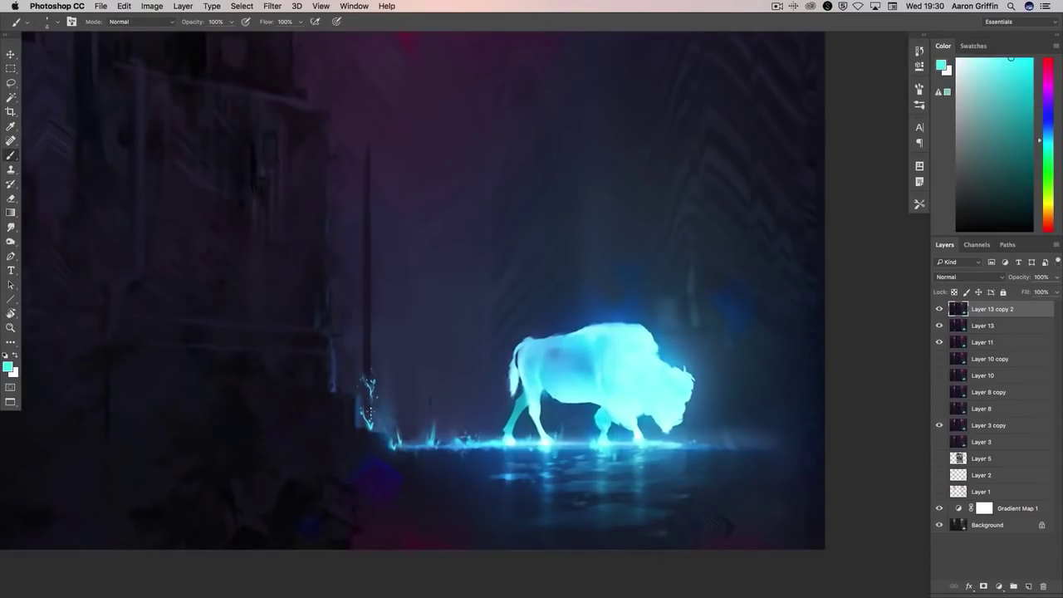
left_click(382, 363, "alt")
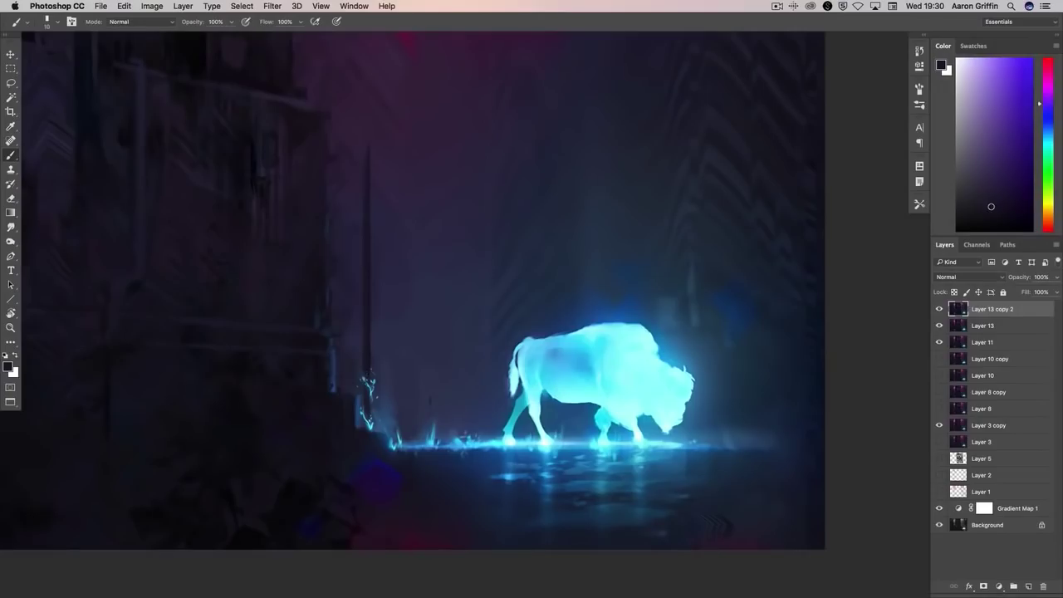
left_click(366, 413, "alt")
- Sample dark purples around the lamp post and dodge its shadows with range set to Shadows
left_click_drag(366, 318, 418, 272)
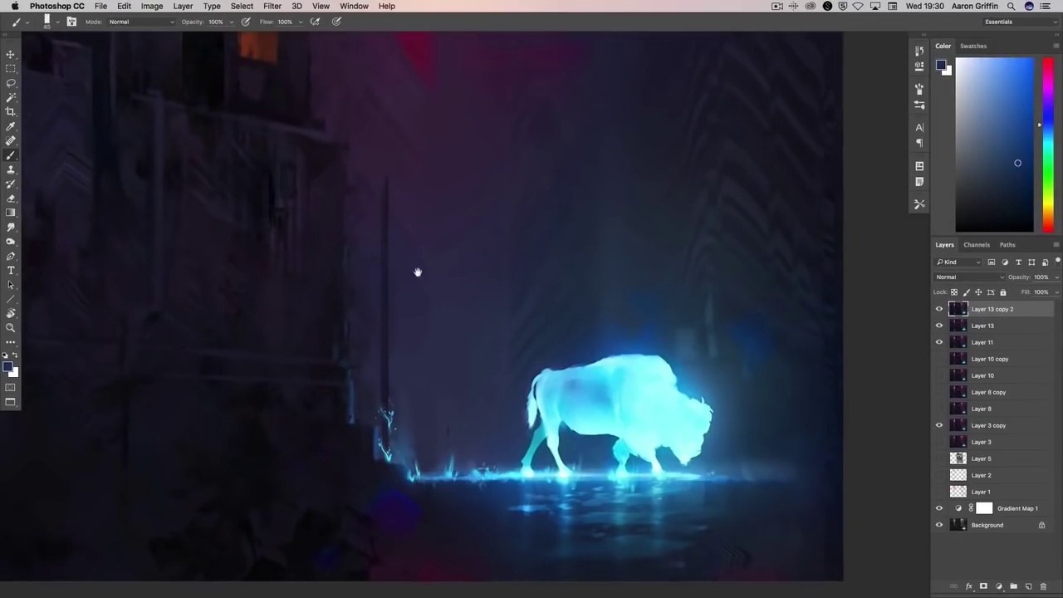
scroll(389, 274, "down", 2)
left_click(371, 291, "alt")
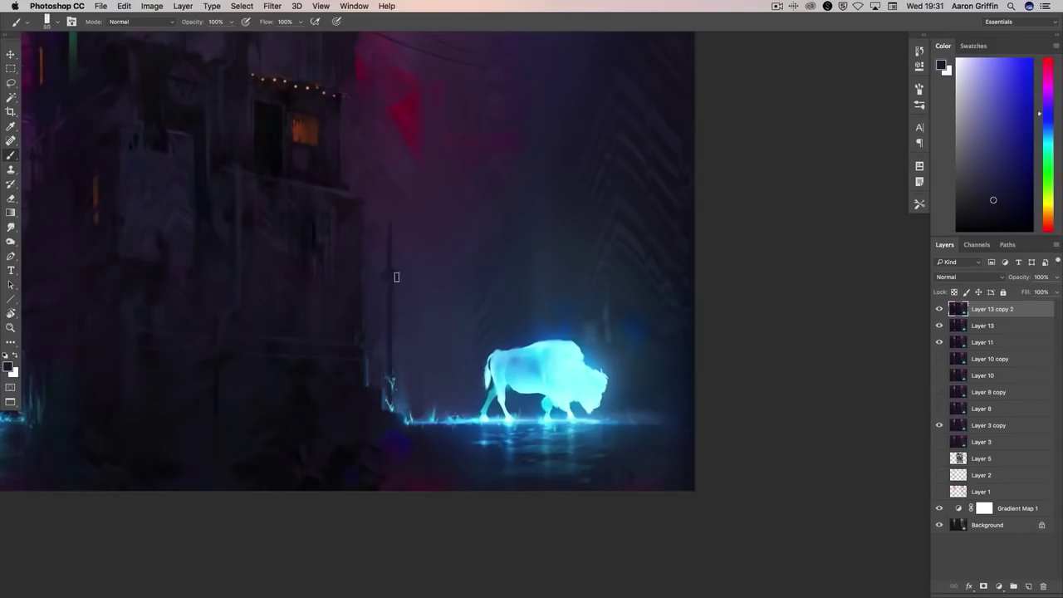
left_click(398, 253, "alt")
left_click(405, 250, "alt")
left_click(389, 250, "alt")
left_click(393, 278, "alt")
left_click(396, 236, "alt")
left_click(11, 241)
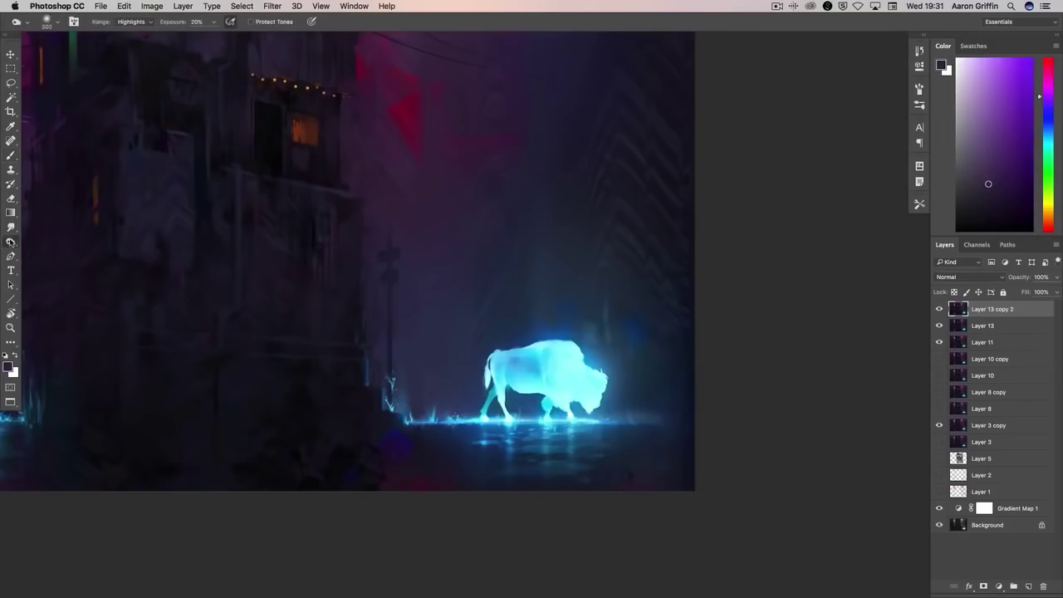
left_click(131, 22)
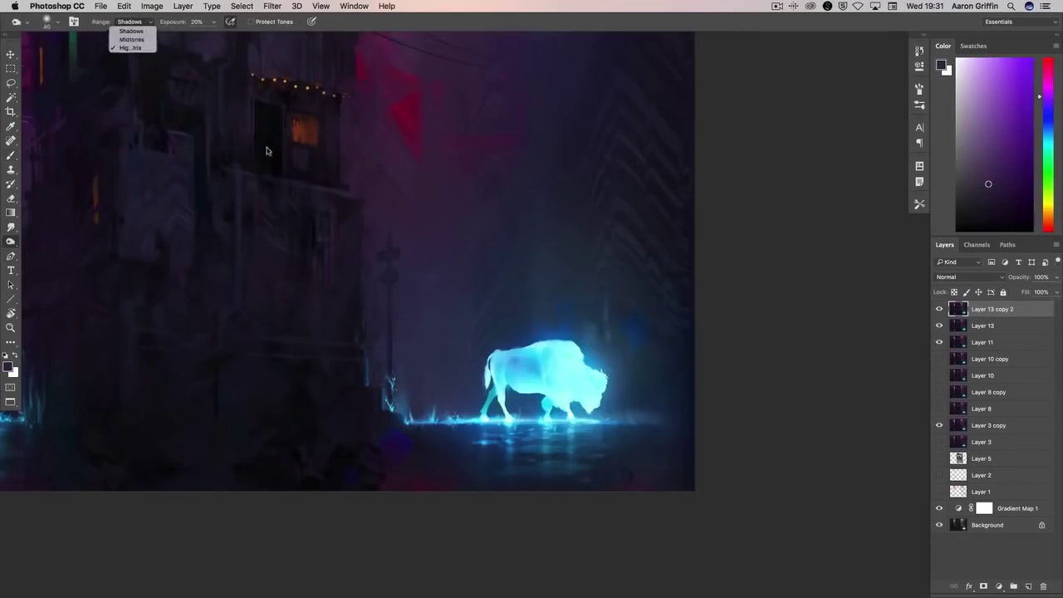
left_click(129, 26)
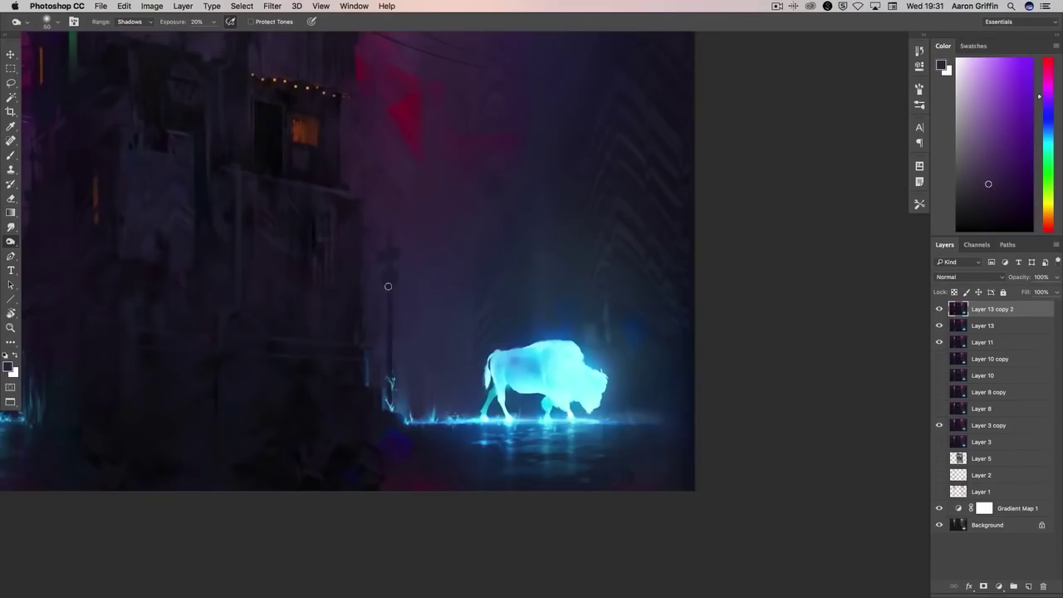
key("b")
- Return to the Brush, sample bright cyan and darker blues, and change the screen mode
scroll(390, 386, "up", 3)
left_click(384, 384, "alt")
right_click(382, 381)
key("Escape")
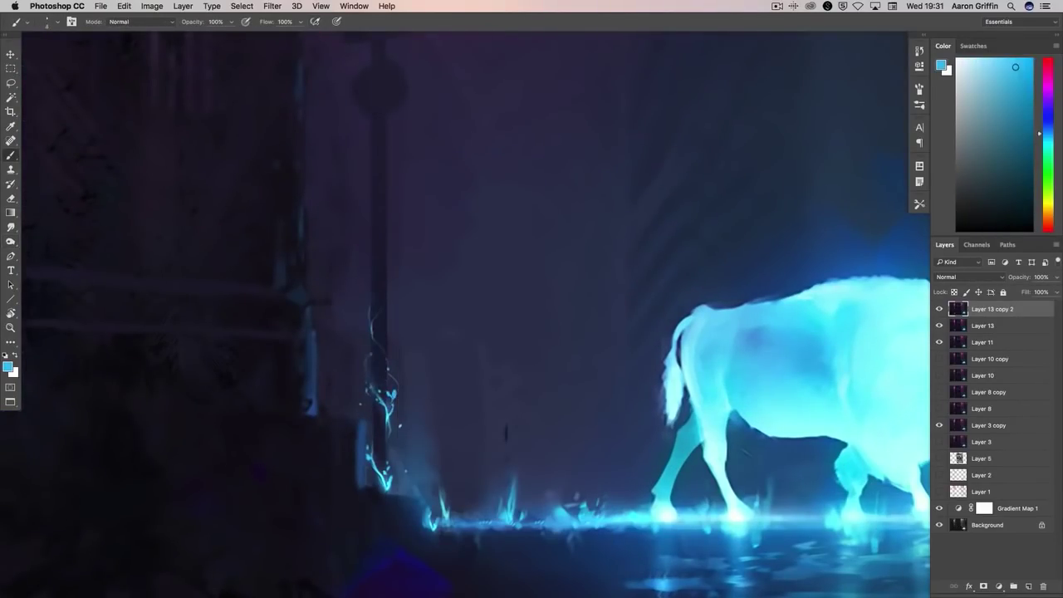
left_click(387, 406, "alt")
key("f")
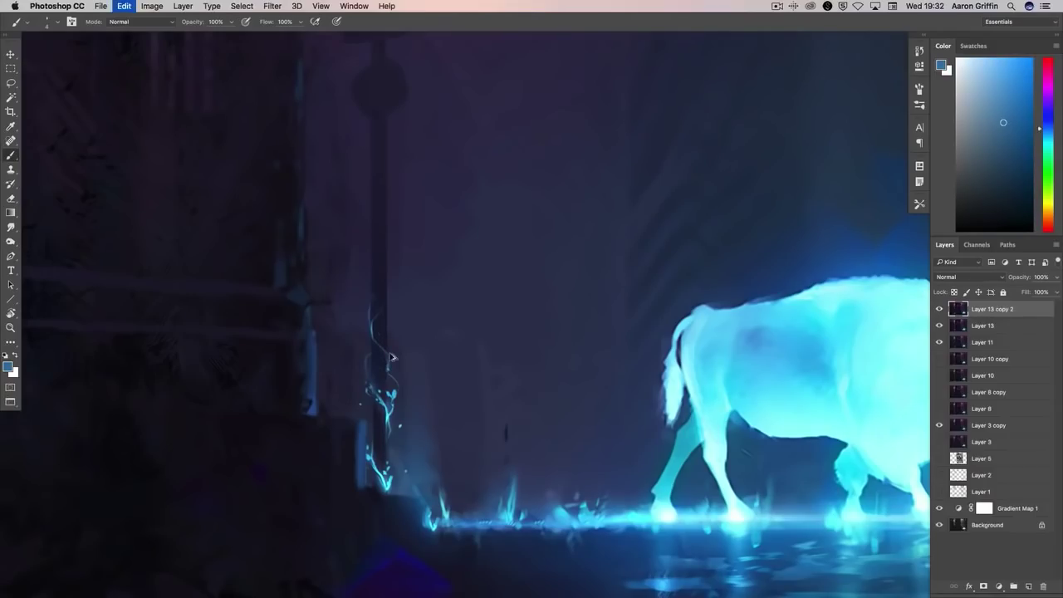
left_click(377, 206, "alt")
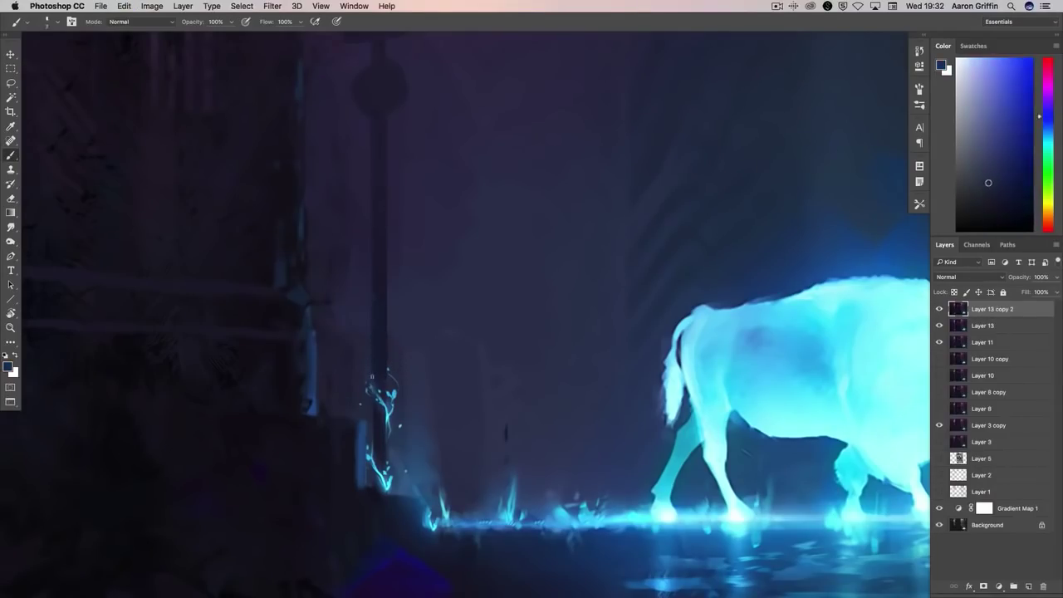
scroll(427, 197, "up", 3)
- Paint a glowing cyan vine curling up the lamp post base
left_click(378, 452, "alt")
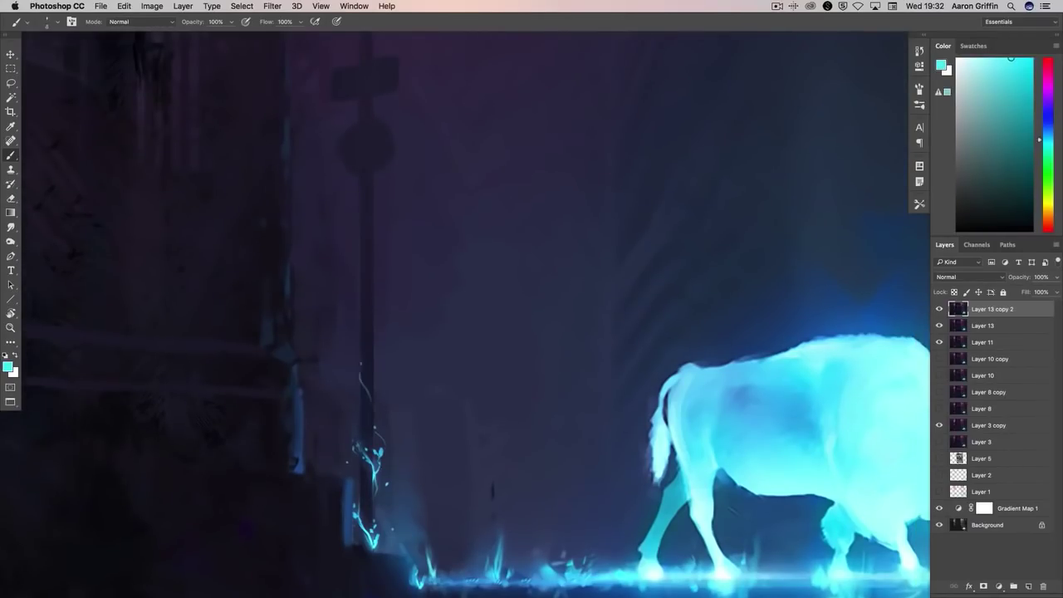
left_click_drag(372, 346, 357, 391)
left_click(355, 362, "alt")
left_click(356, 391, "alt")
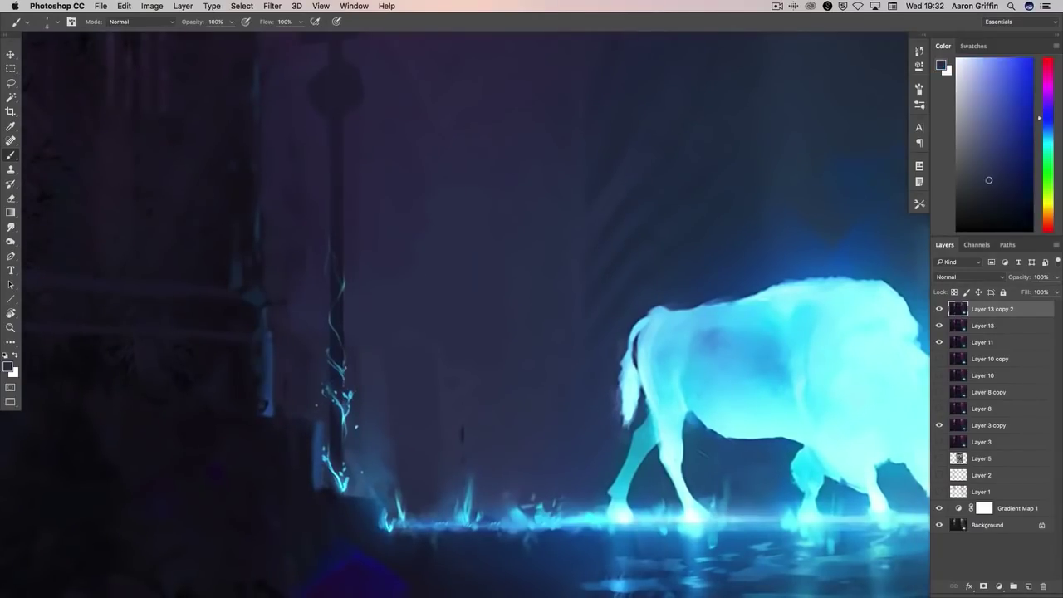
left_click(356, 366, "alt")
scroll(357, 365, "up", 2)
left_click(356, 365, "alt")
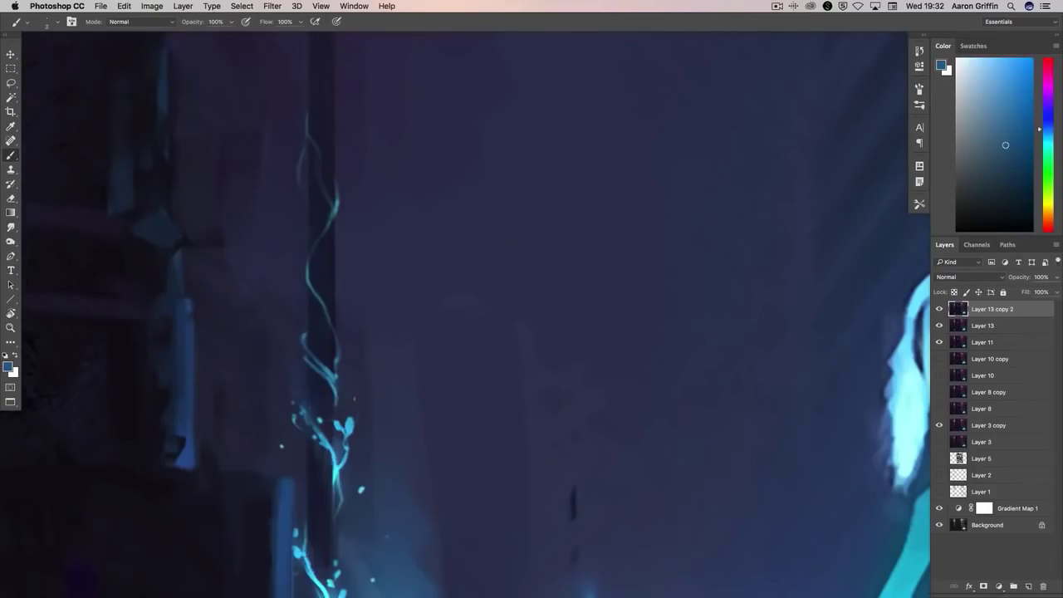
right_click(339, 407)
key("Escape")
left_click(338, 373, "alt")
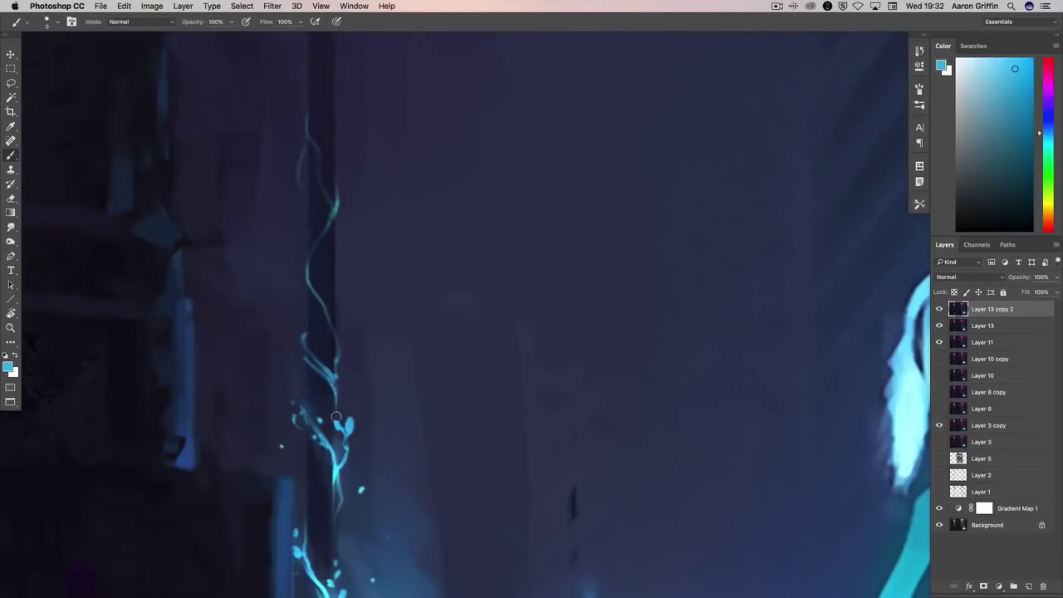
scroll(338, 343, "down", 5)
scroll(363, 368, "up", 3)
- Sample near-black and violet purples from the shadows around the lamp post
left_click(312, 355, "alt")
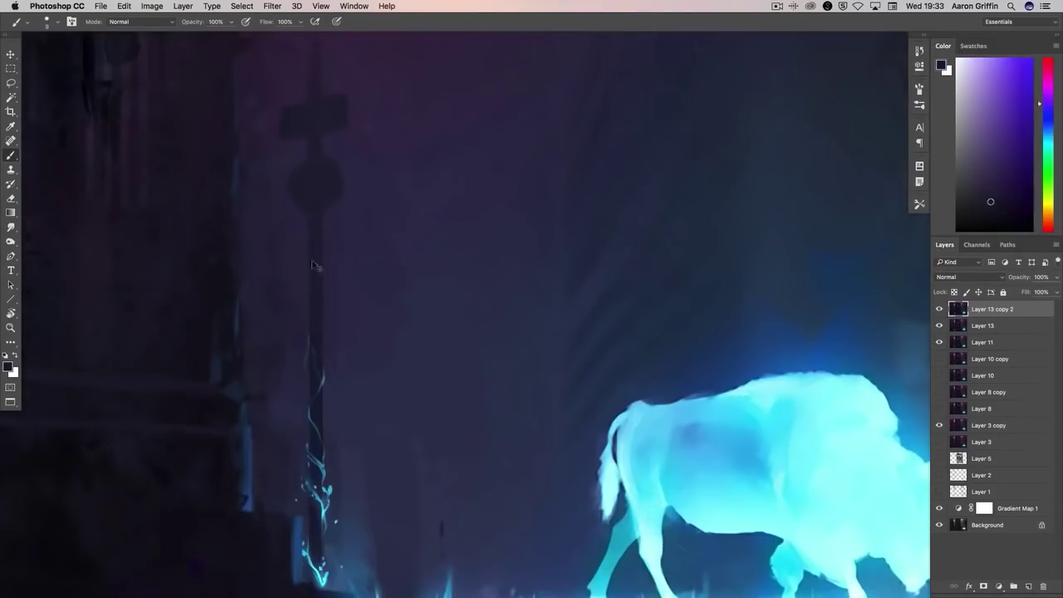
scroll(313, 354, "down", 1)
right_click(557, 349)
key("Escape")
scroll(487, 436, "down", 1)
left_click(486, 437, "alt")
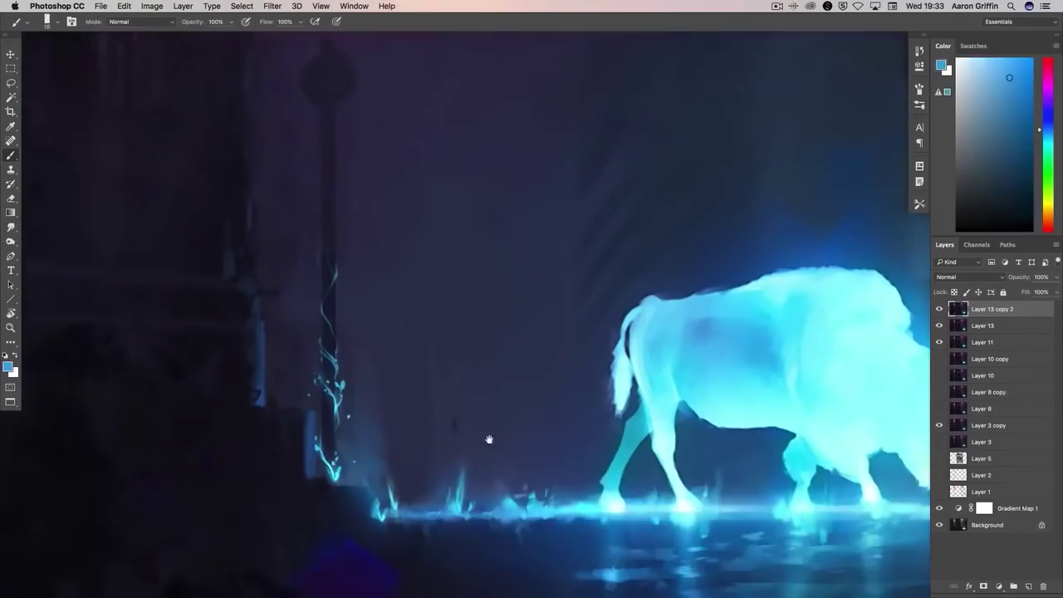
scroll(339, 479, "down", 1)
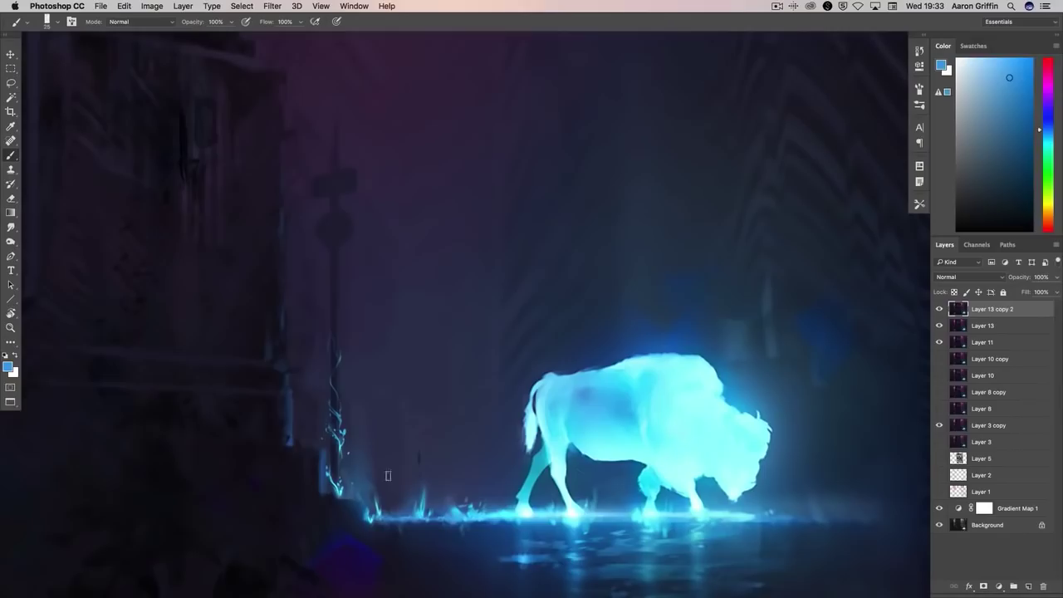
left_click(284, 393, "alt")
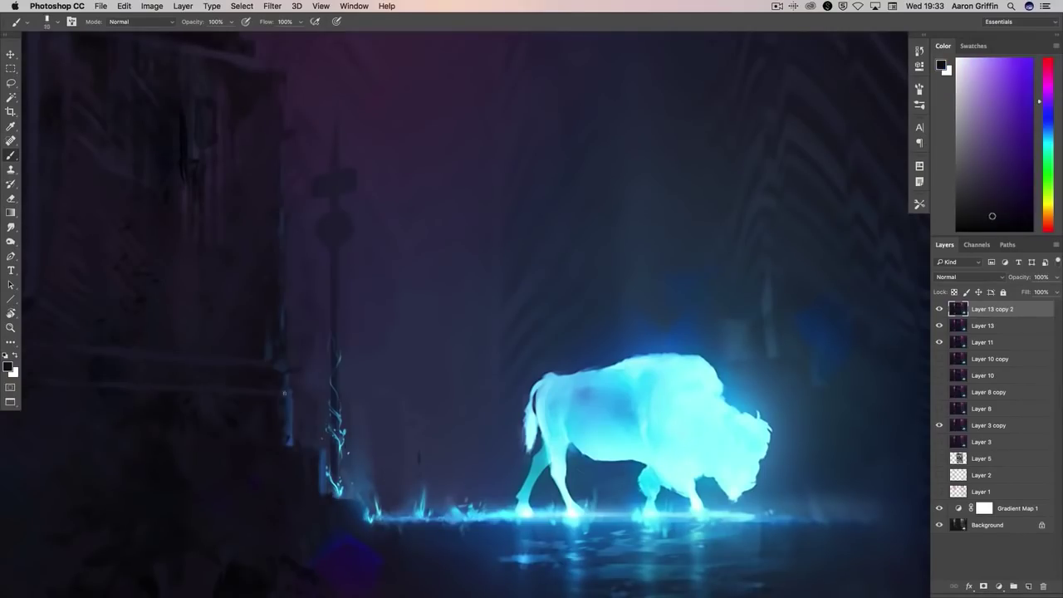
left_click(283, 387, "alt")
left_click(344, 192, "alt")
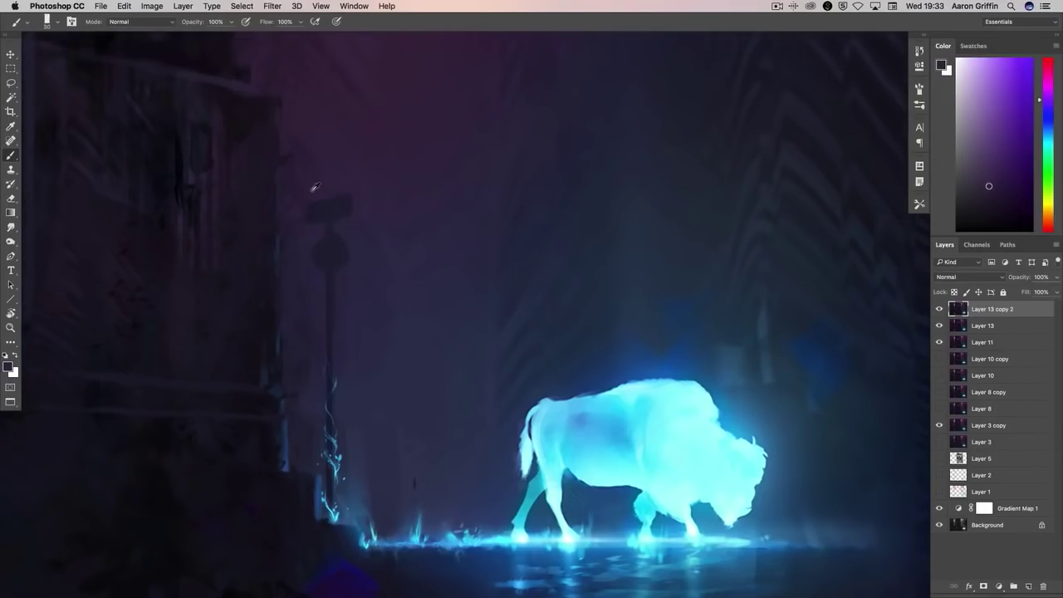
left_click(317, 228, "alt")
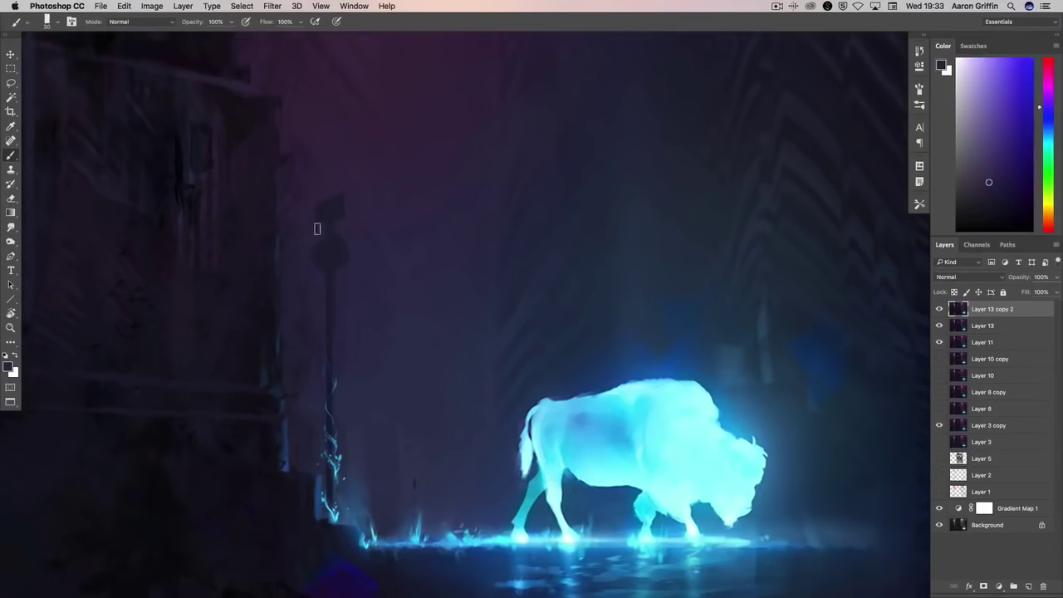
left_click(346, 243, "alt")
- Select the area around the lamp post and reshape its top
key("m")
left_click_drag(308, 159, 356, 294)
key("b")
left_click(314, 186, "alt")
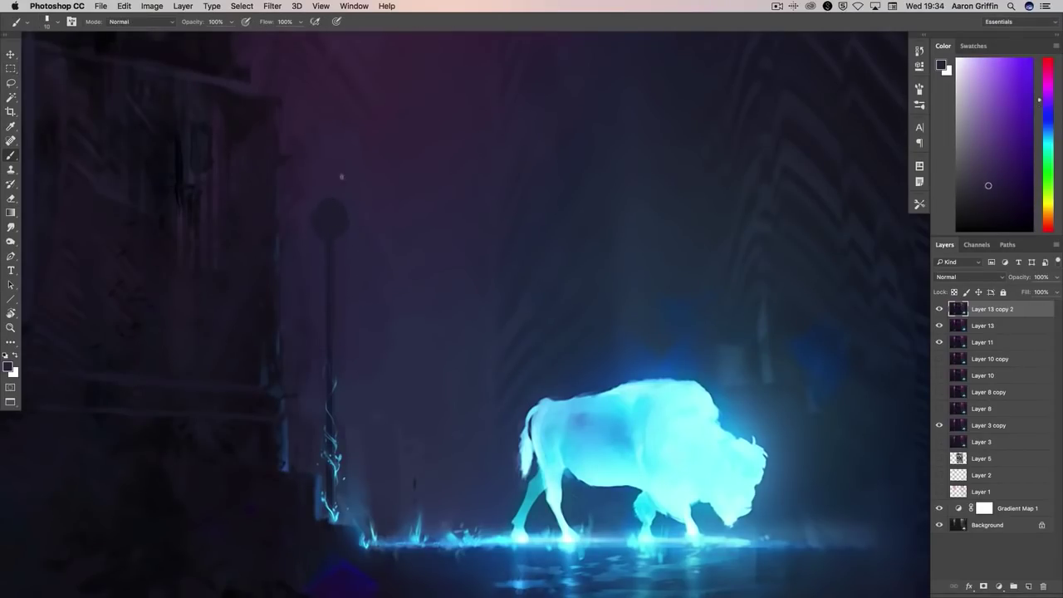
left_click(318, 235, "alt")
left_click(334, 261, "alt")
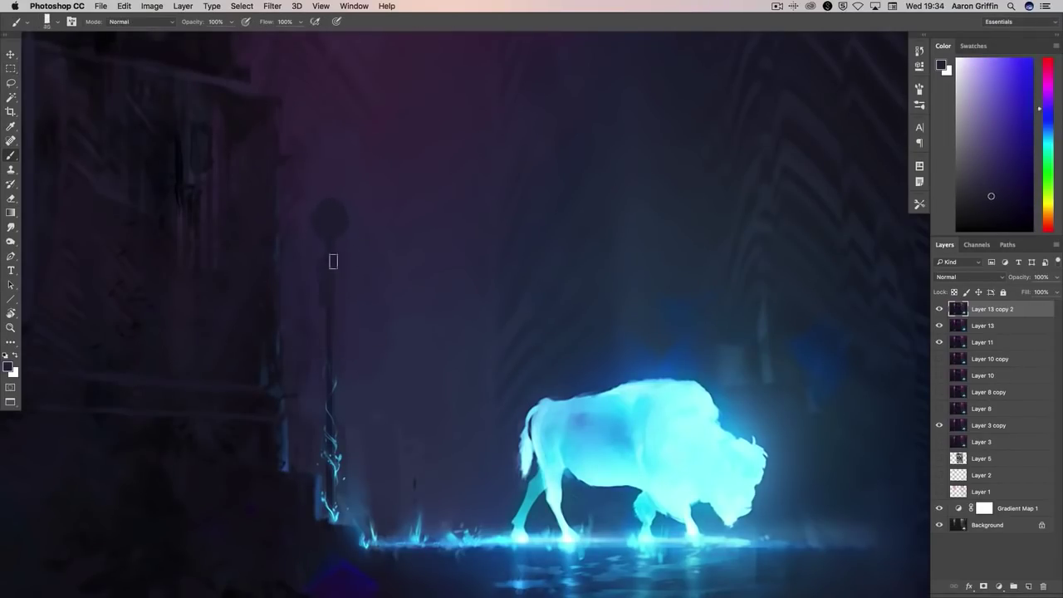
- Expand the layer list and sample blue-grey tones from the lamp post
left_click_drag(1038, 238, 1039, 141)
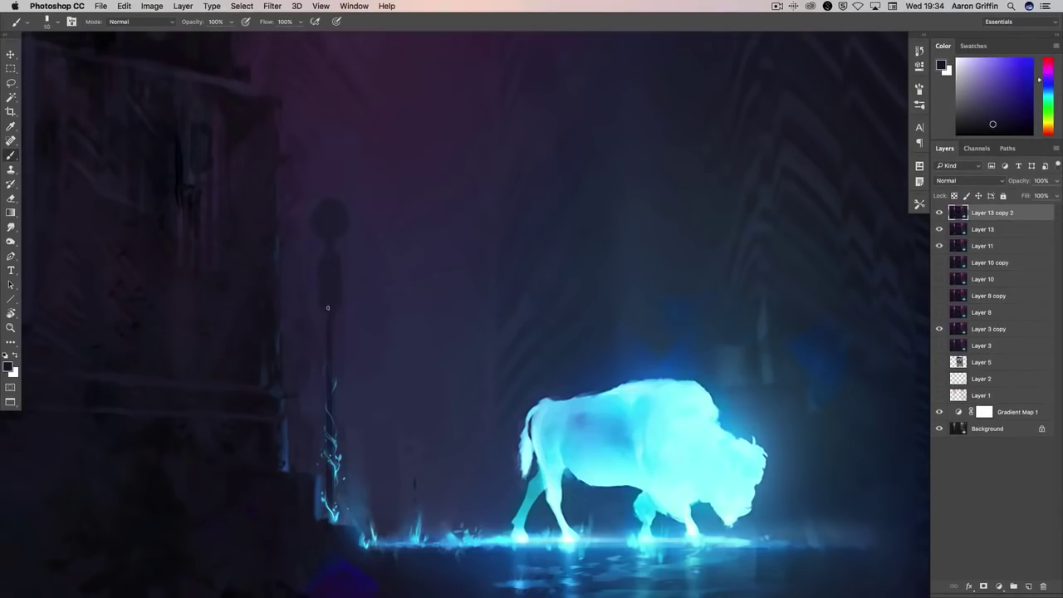
left_click(310, 254, "alt")
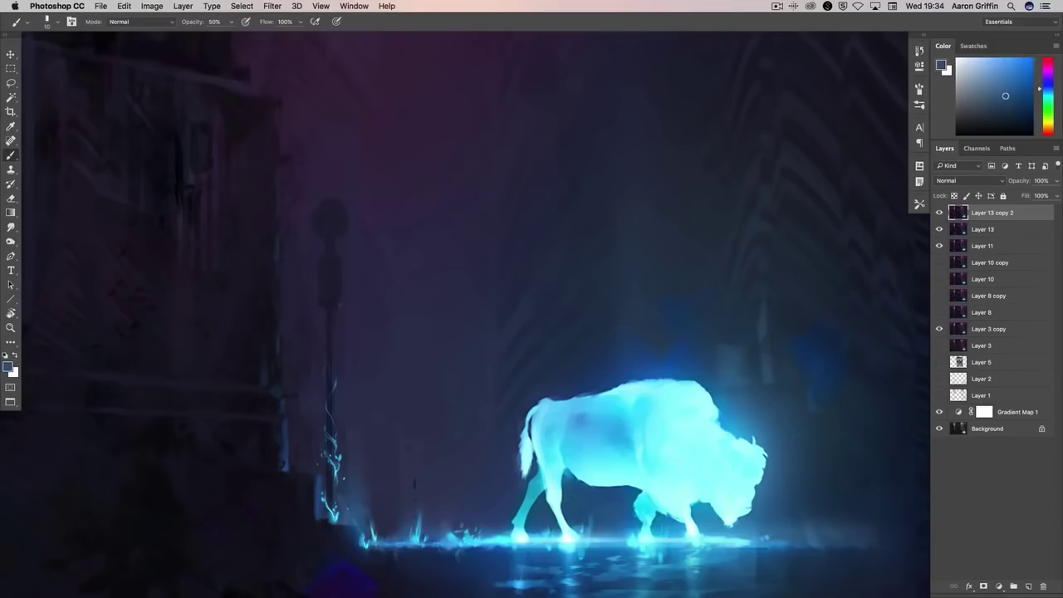
left_click(353, 252, "alt")
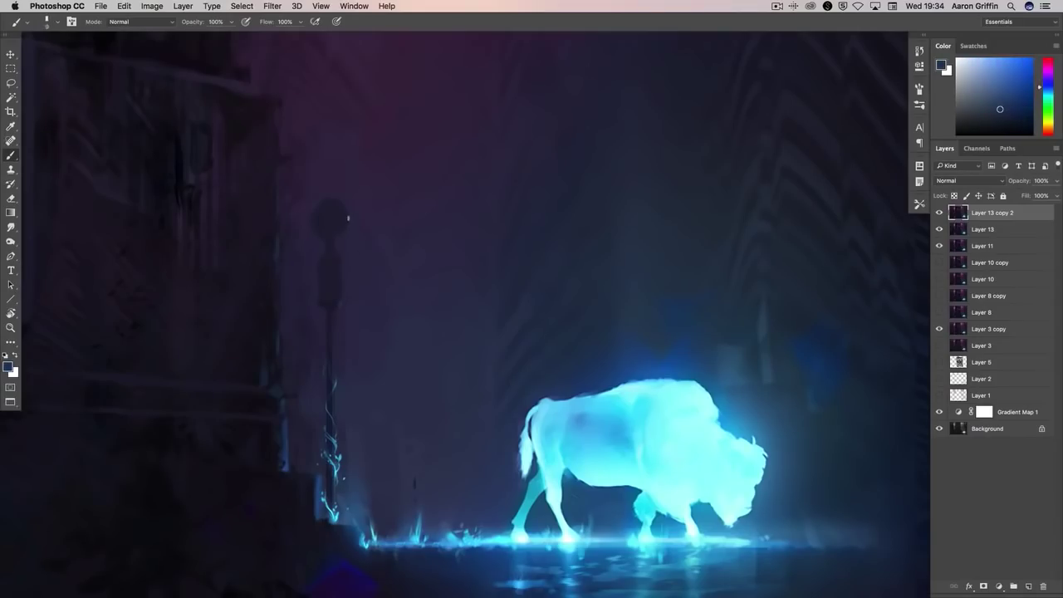
scroll(348, 218, "down", 3)
scroll(355, 195, "up", 3)
left_click(333, 244, "alt")
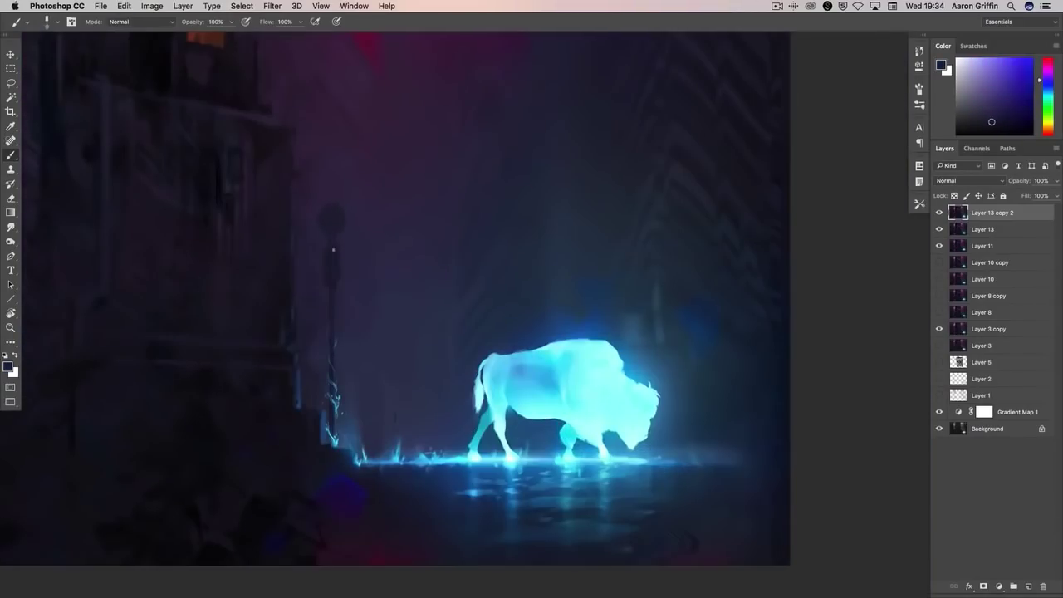
- Enlarge the brush from 188 to 400 px and sample a dark magenta for the haze
right_click(357, 240)
double_click(382, 307)
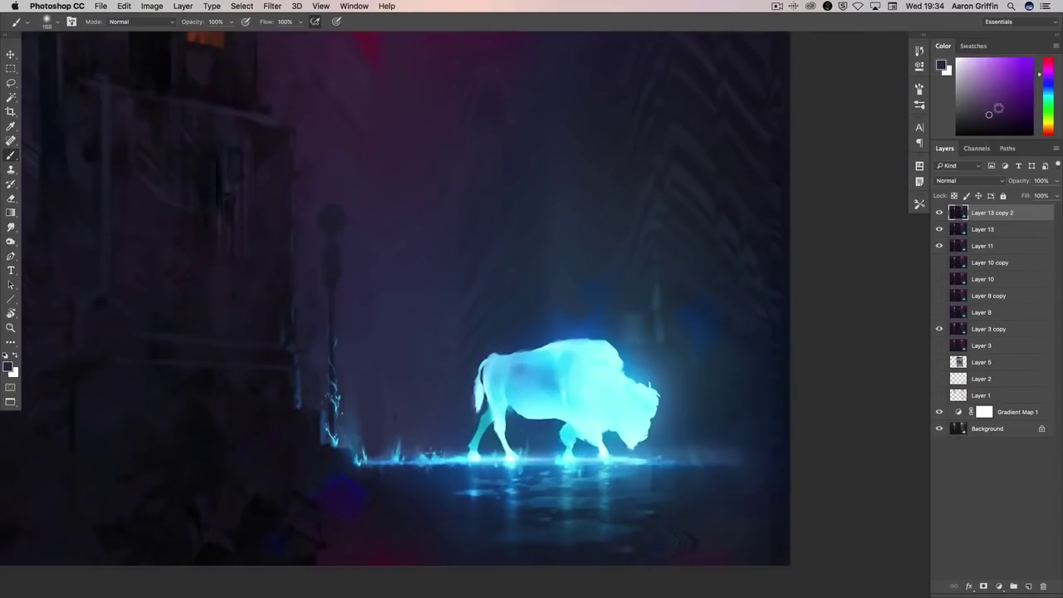
left_click(342, 218, "alt")
left_click(353, 207, "alt")
key("bracketright")
key("bracketright")
key("bracketright")
key("bracketright")
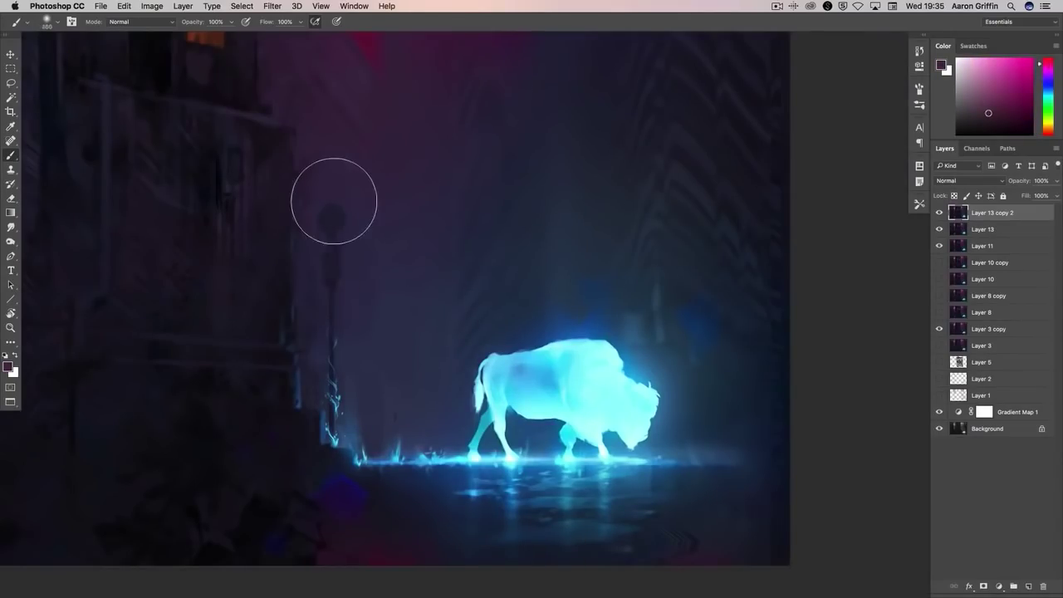
left_click(357, 208, "alt")
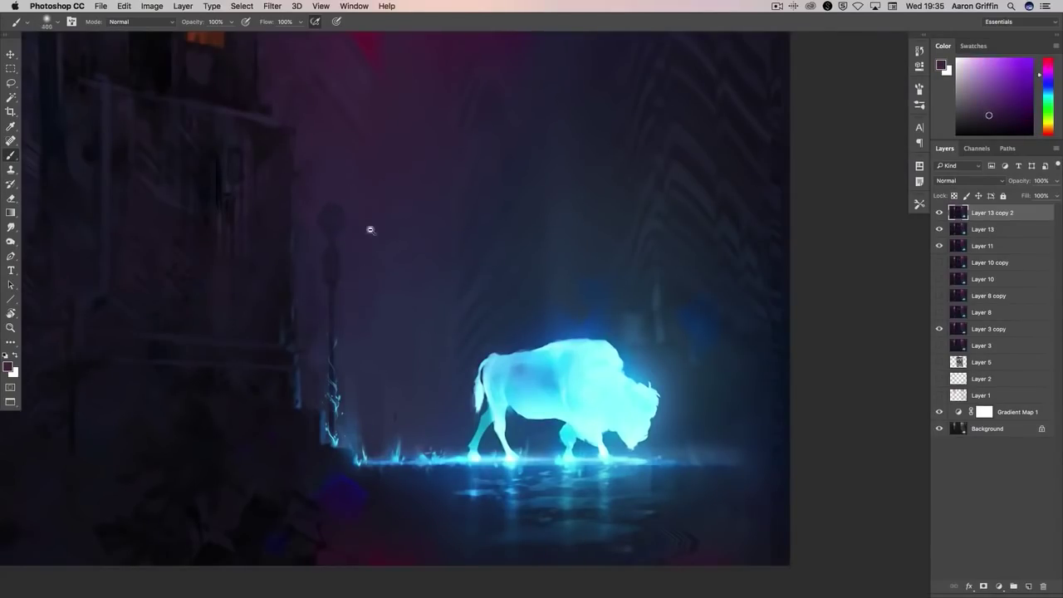
scroll(368, 230, "down", 1)
- Outline a selection around the bison and enlarge the eraser
left_click_drag(435, 226, 506, 342)
scroll(605, 379, "down", 2)
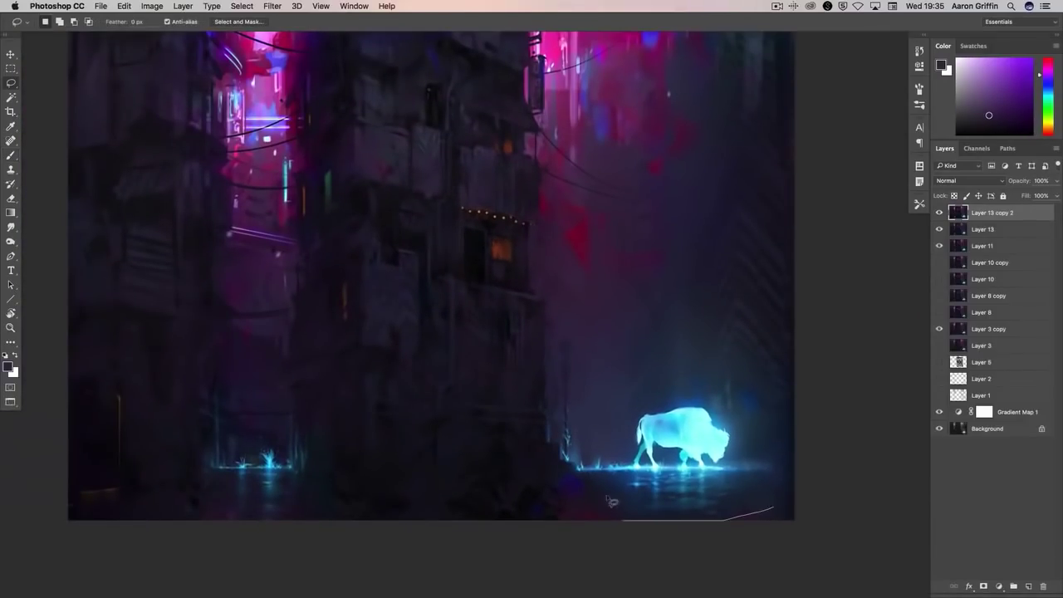
mouse_move(772, 509)
left_mouse_down()
mouse_move(777, 453)
mouse_move(687, 445)
left_mouse_up()
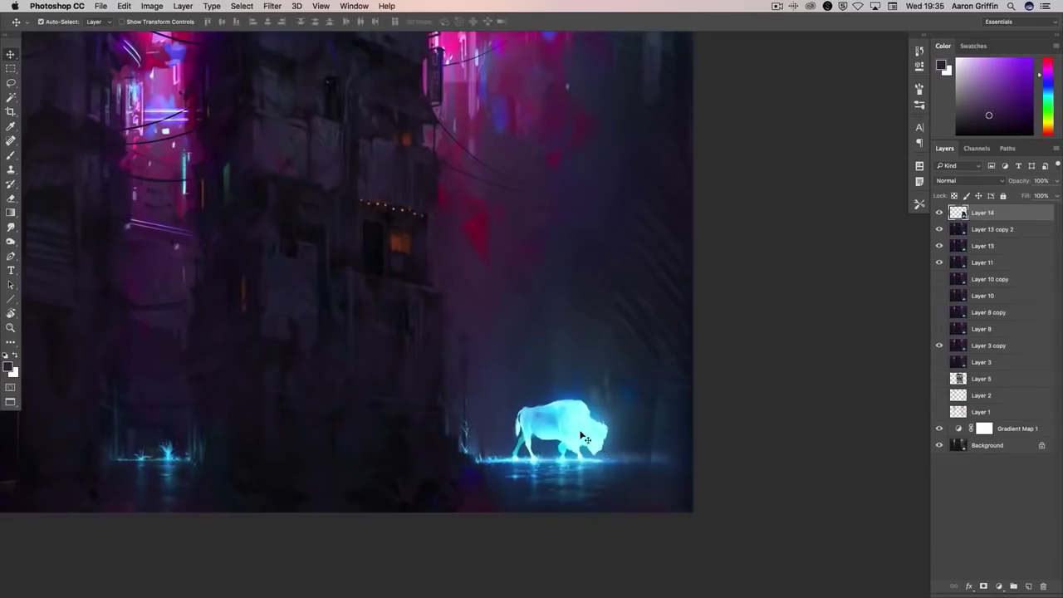
key("e")
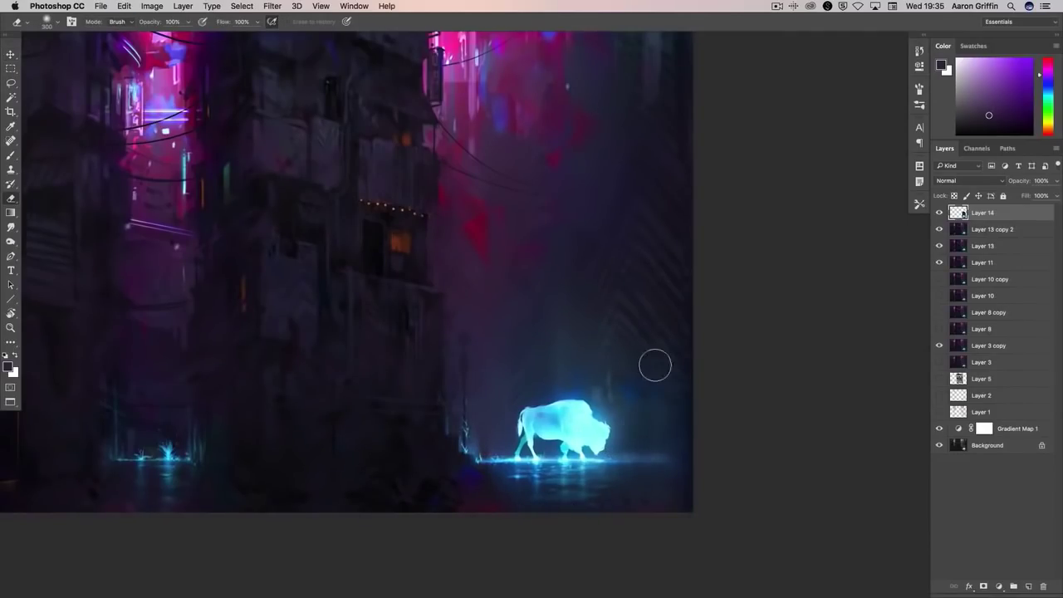
key("bracketright")
key("bracketright")
key("bracketright")
key("bracketright")
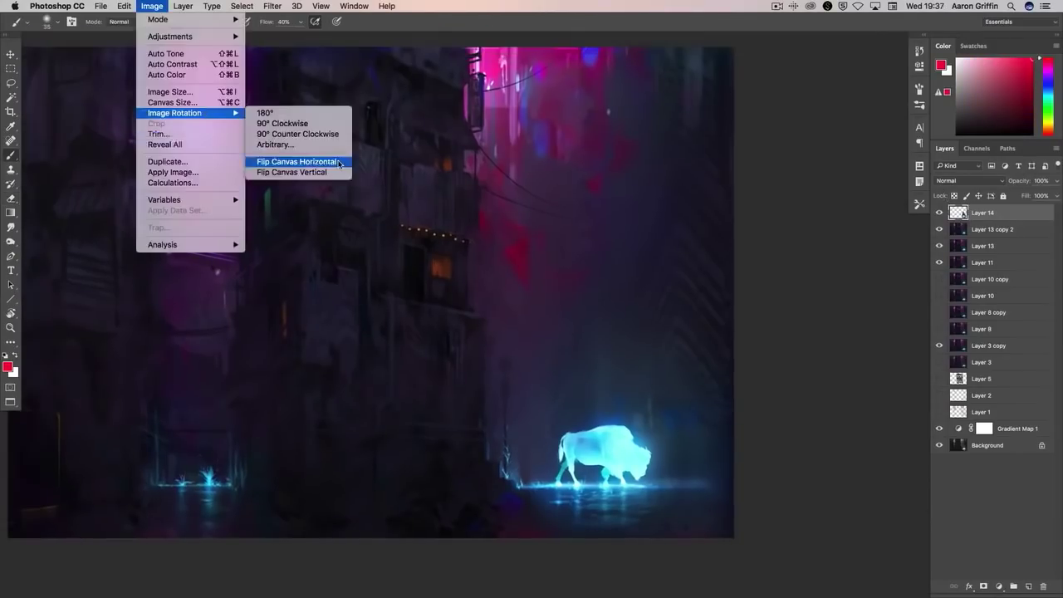
left_click(957, 214)
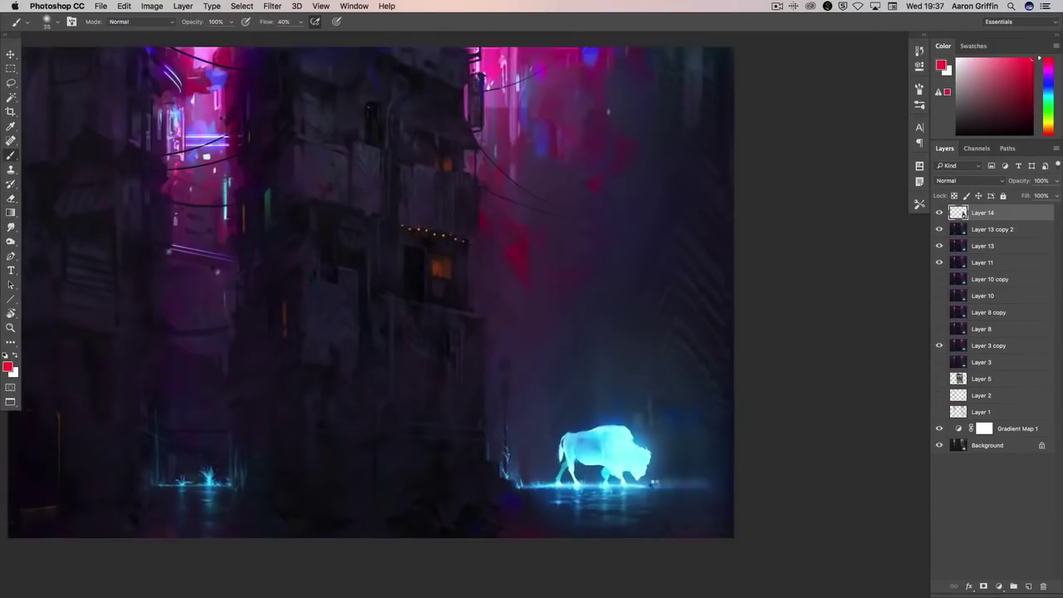
- Flip the canvas horizontally and merge Layer 14 down into Layer 13 copy 2
key("h")
scroll(642, 349, "down", 2)
scroll(642, 349, "right", 2)
key("o")
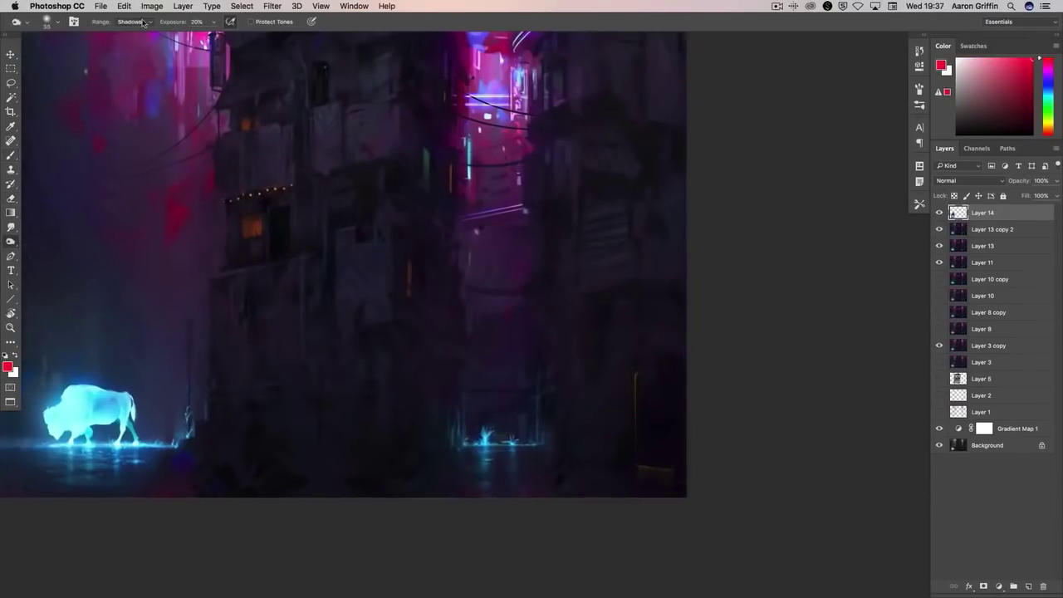
right_click(985, 213)
left_click(871, 438)
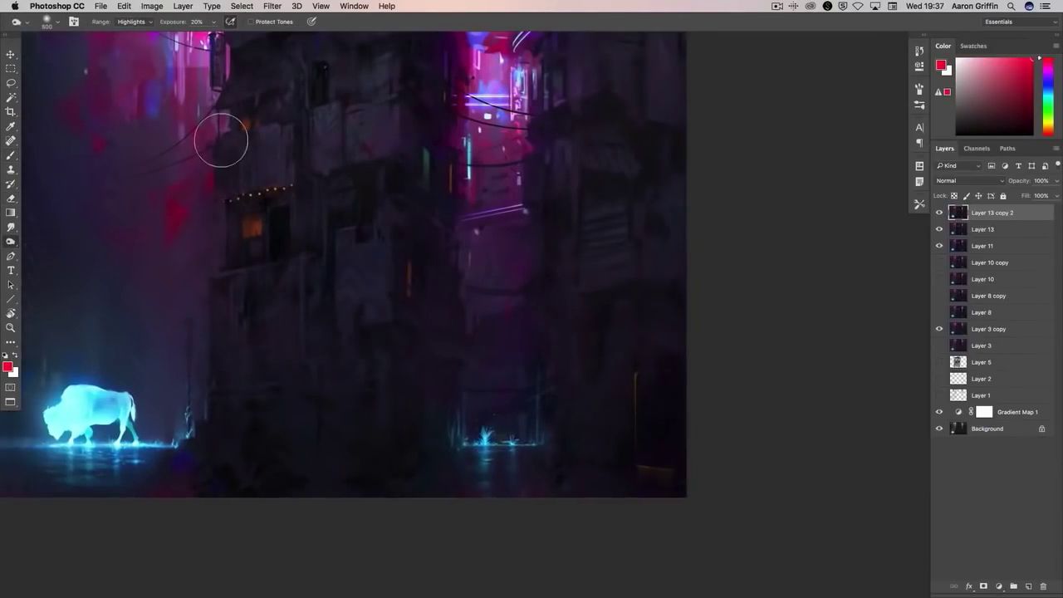
- Shrink the brush to about 50 px with sampled cyan glow and dodge the sprouts
key("b")
right_click(490, 221)
key("Escape")
left_click(491, 439, "alt")
key("bracketleft")
key("bracketleft")
key("bracketleft")
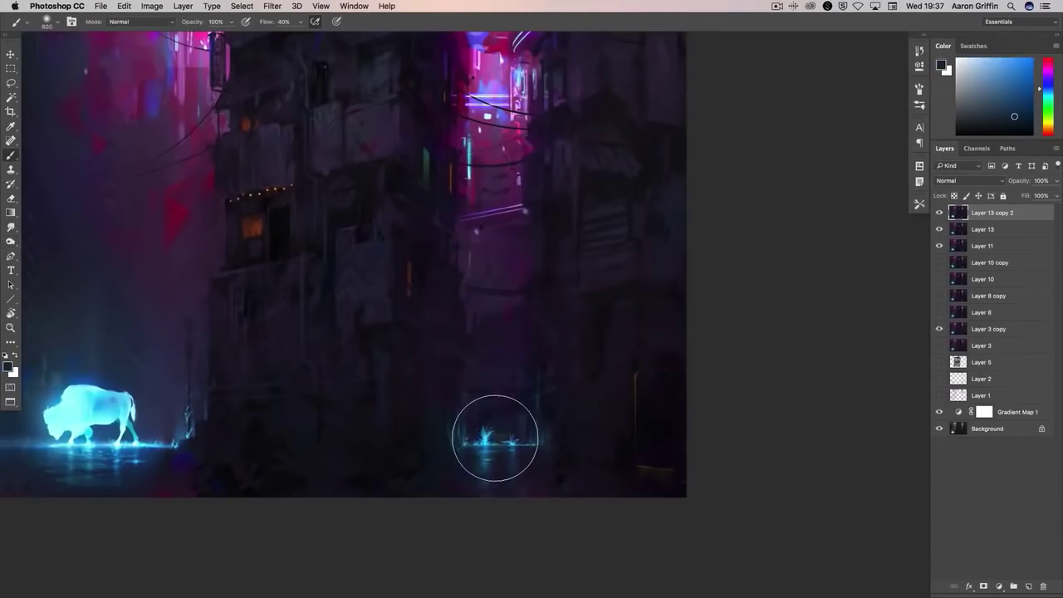
left_click(494, 433, "alt")
key("bracketleft")
key("bracketleft")
key("bracketleft")
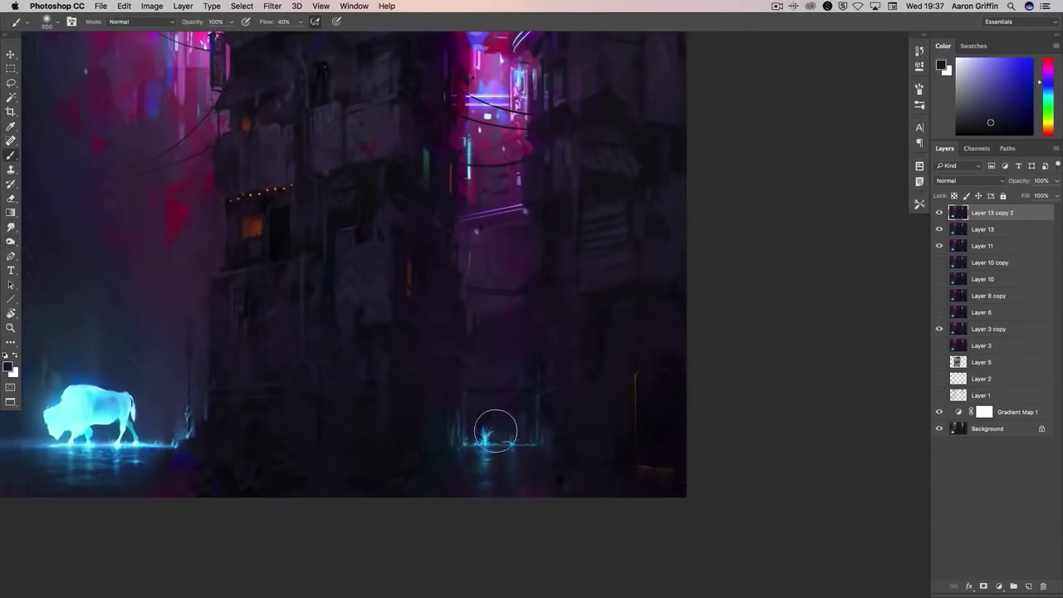
key("o")
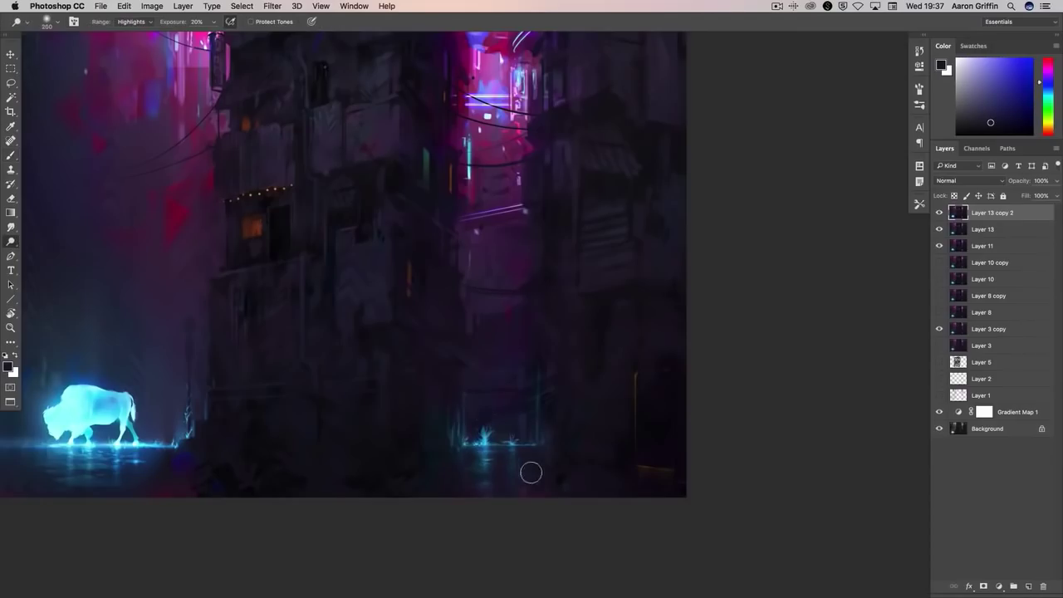
left_click_drag(531, 473, 564, 451)
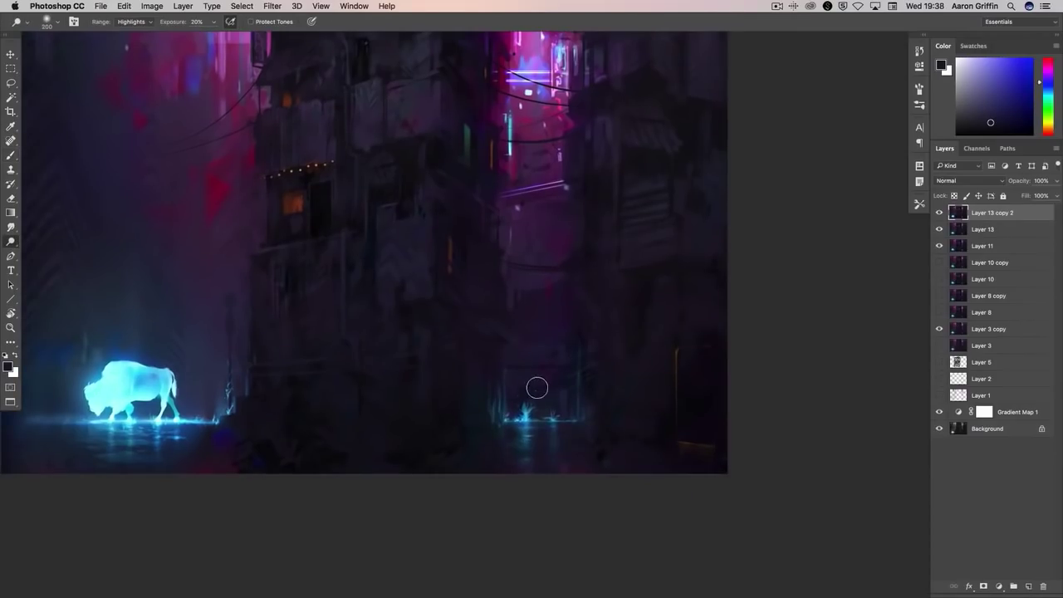
key("b")
left_click_drag(564, 384, 624, 368)
- Choose a 45 px brush and sample cyan and darker blue near the alley sprouts
right_click(391, 223)
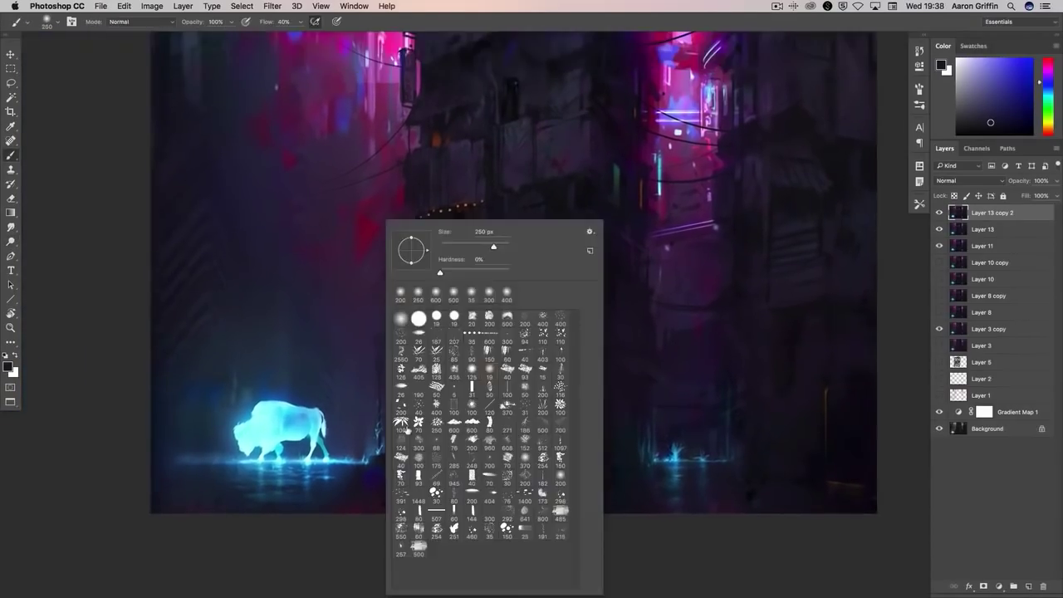
left_click(313, 430, "alt")
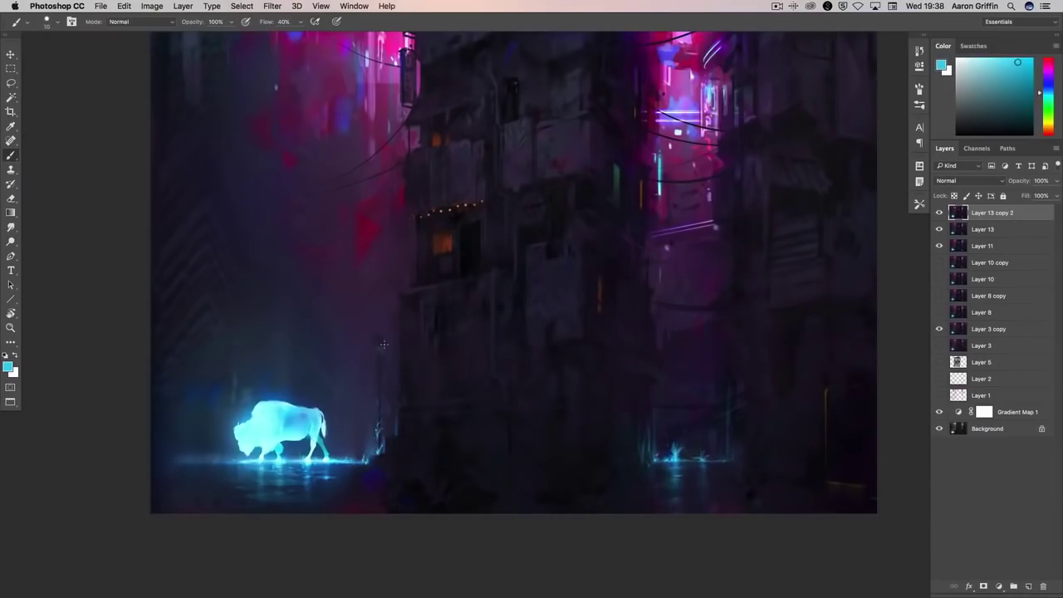
scroll(395, 335, "right", 5)
left_click_drag(557, 391, 511, 372)
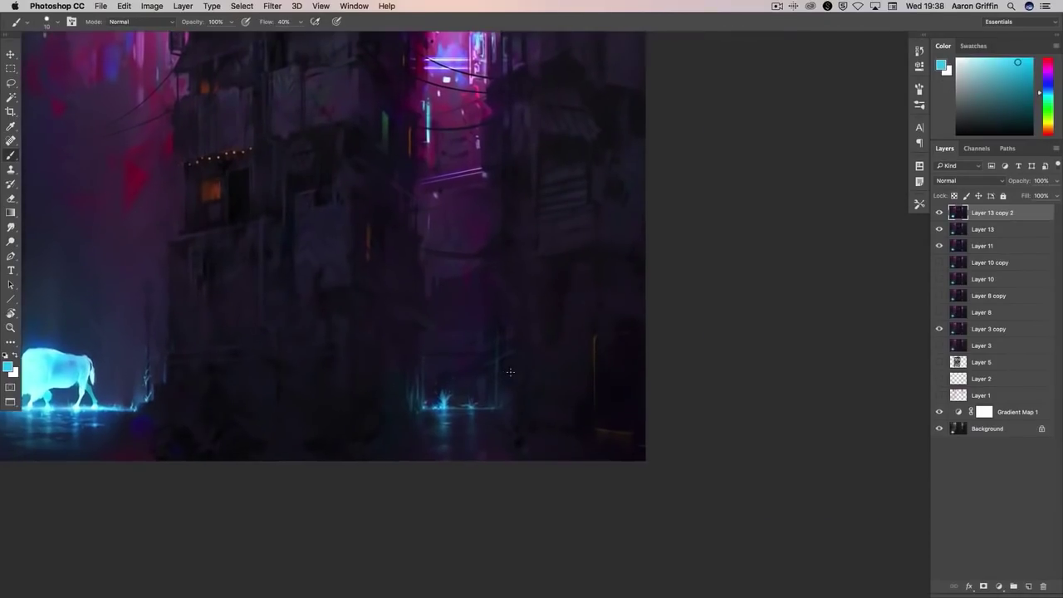
scroll(470, 380, "right", 3)
scroll(476, 366, "up", 2)
right_click(478, 360)
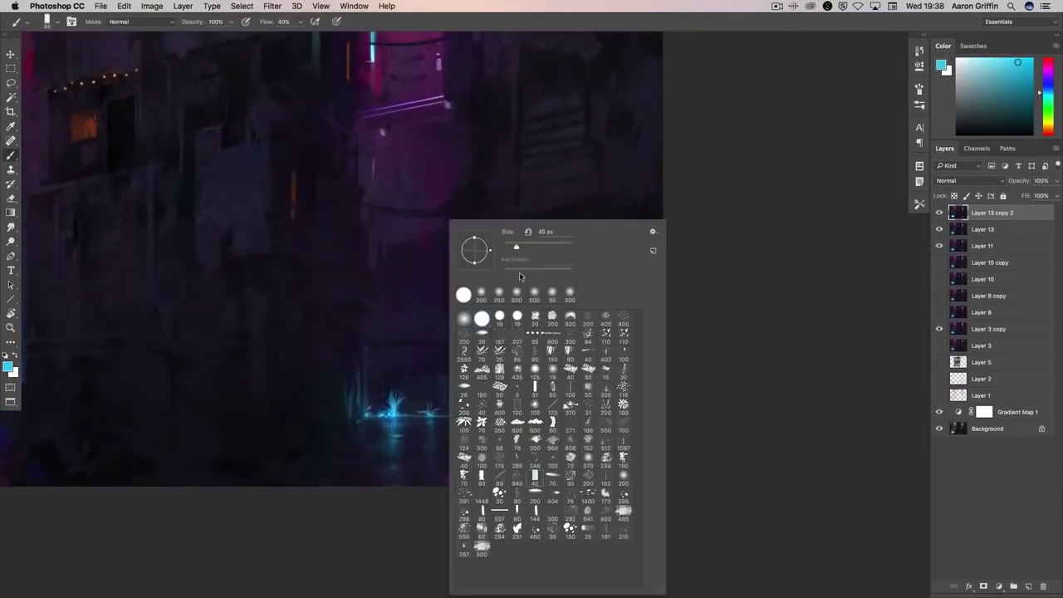
left_click(478, 360, "alt")
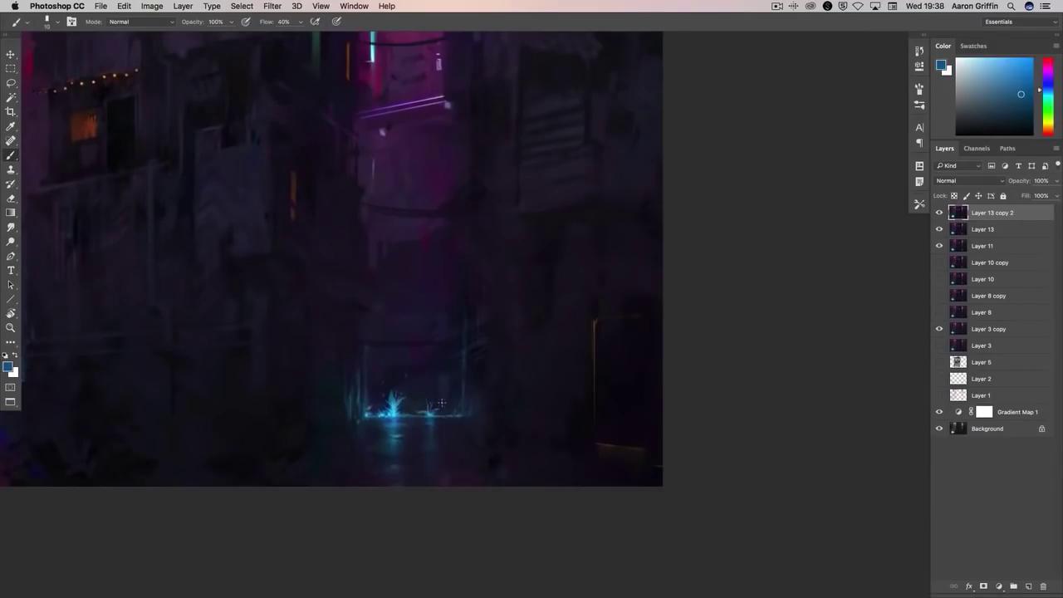
left_click(453, 414, "alt")
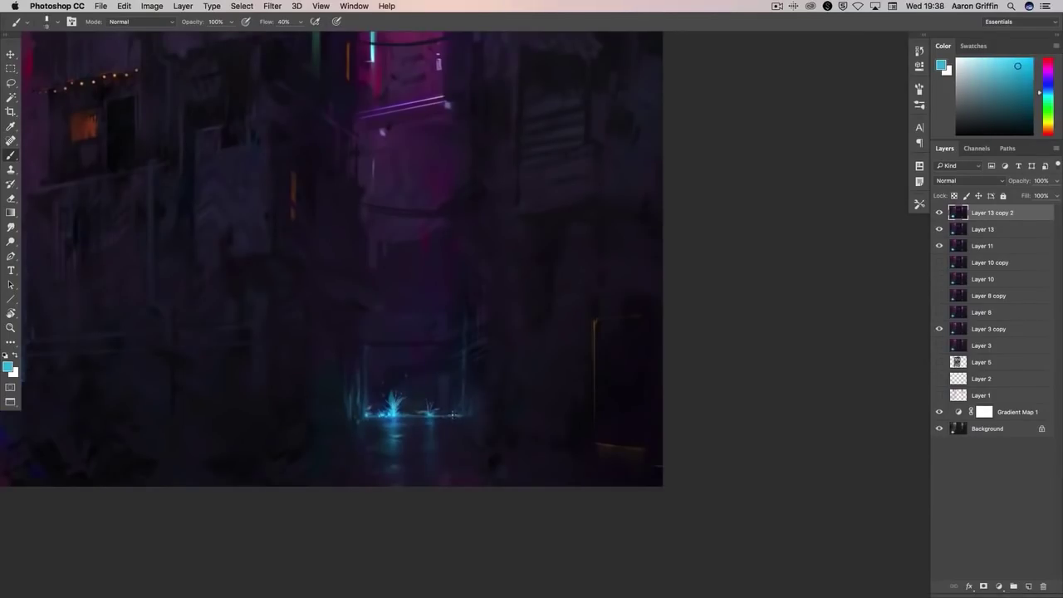
scroll(464, 361, "up", 2)
left_click(451, 357, "alt")
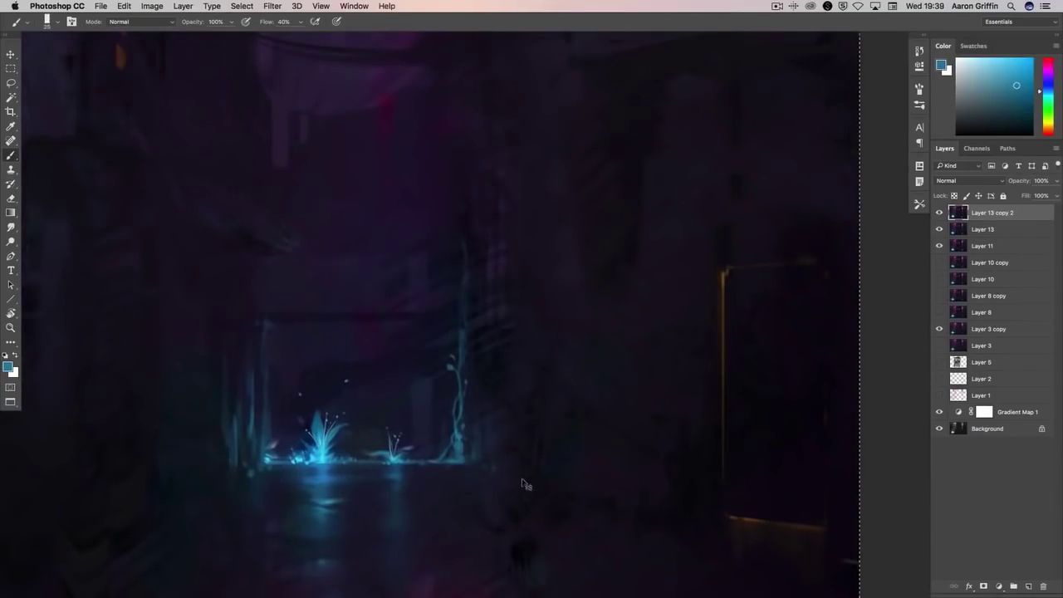
- Paste in place as Layer 14, then paint the vine with dark shaping strokes and glowing twigs
key("super+shift+c")
key("super+shift+v")
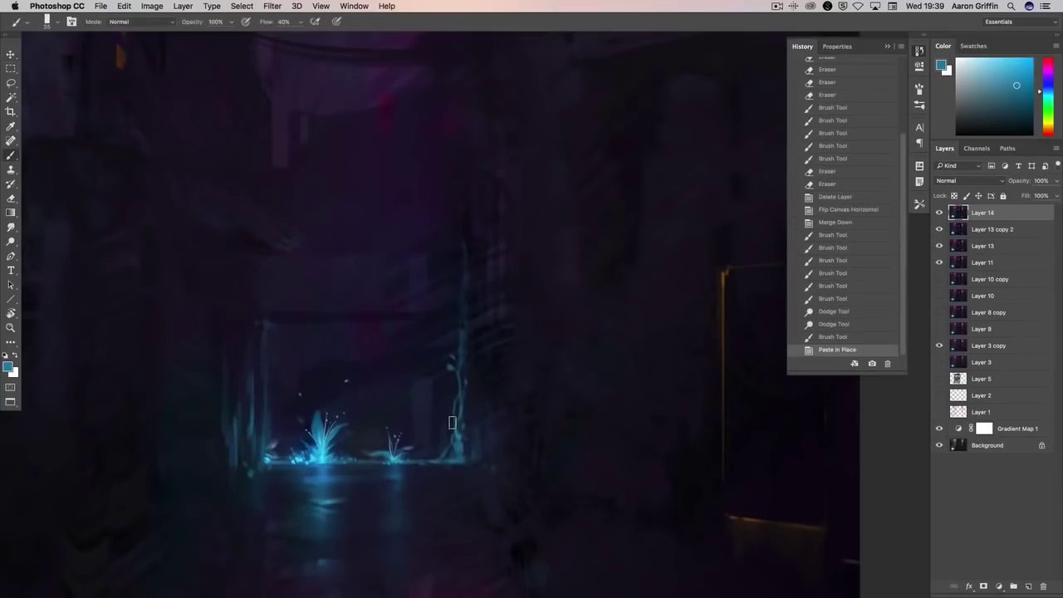
left_click(454, 357, "alt")
left_click_drag(457, 432, 453, 338)
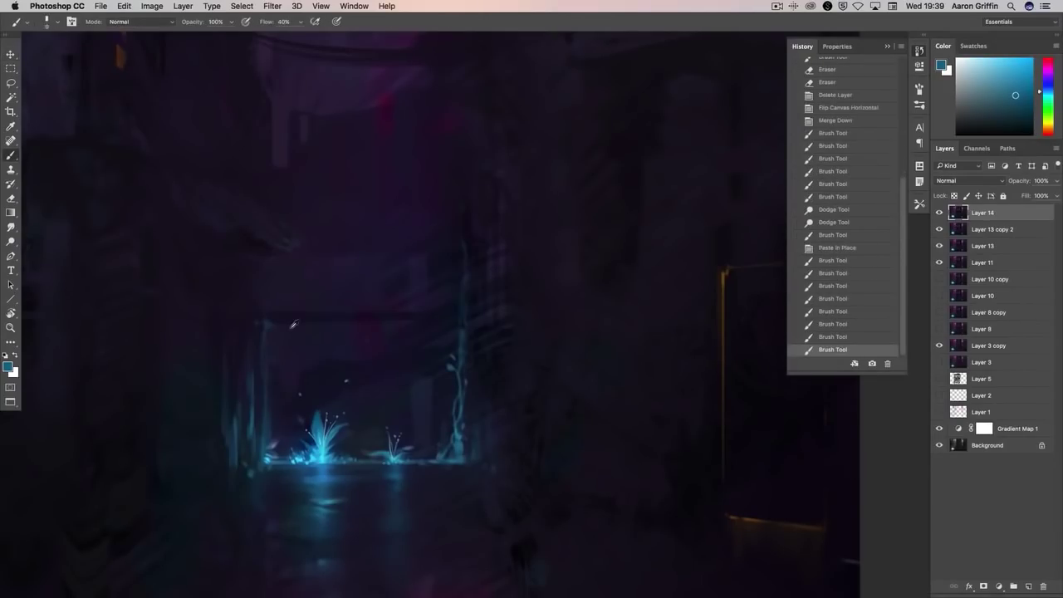
left_click(292, 324, "alt")
mouse_move(342, 302)
left_mouse_down()
mouse_move(347, 322)
mouse_move(286, 323)
mouse_move(481, 491)
left_mouse_up()
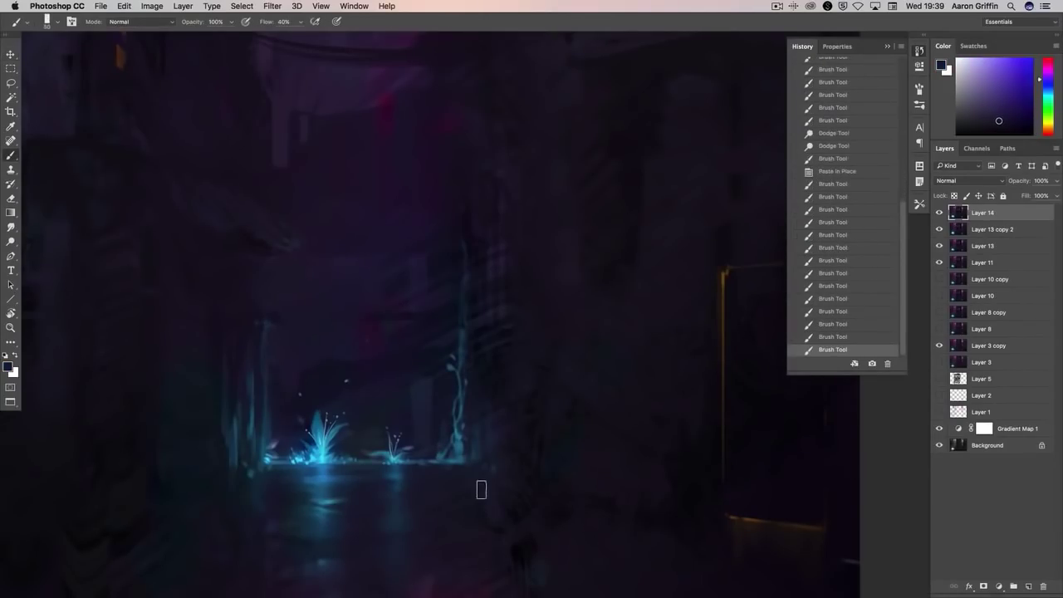
left_click(457, 434, "alt")
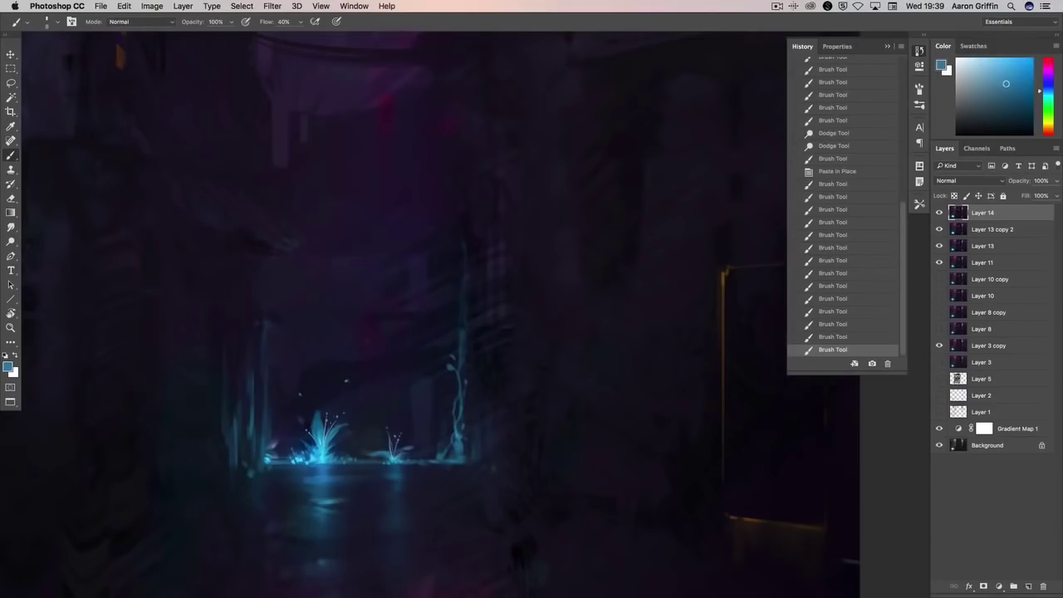
left_click_drag(437, 417, 436, 387)
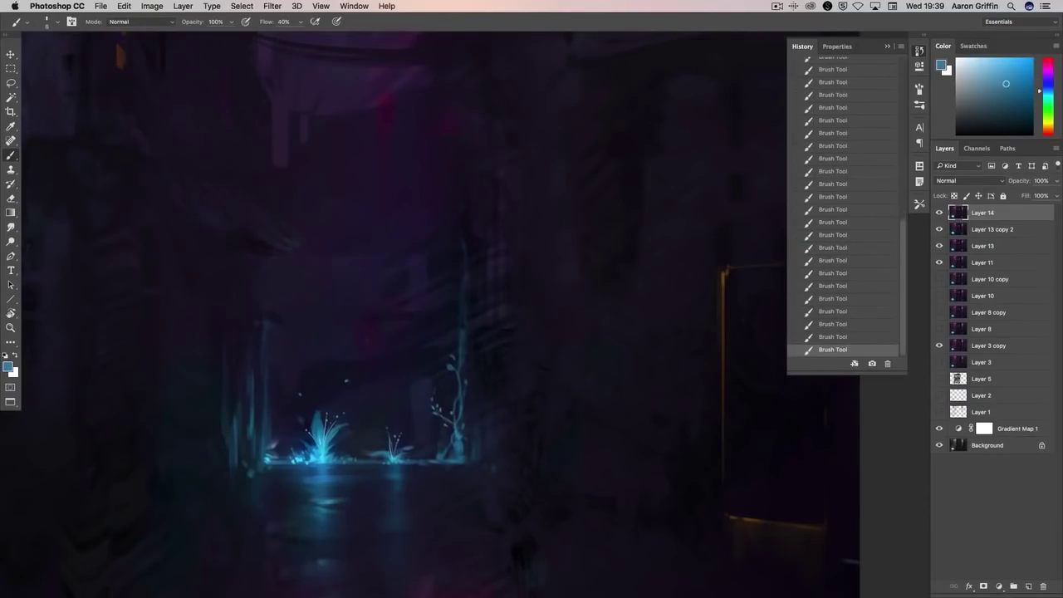
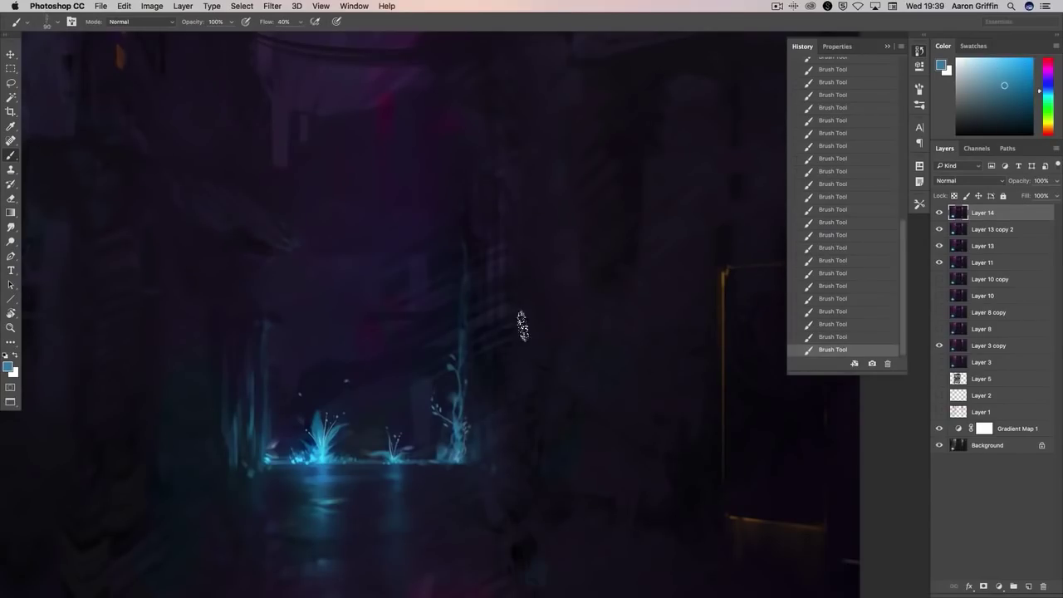
- Repaint the glowing plant stroke at size 100 and full flow, then pick dark purple at 40 px
key("bracketright")
key("super+z")
key("super+z")
key("super+z")
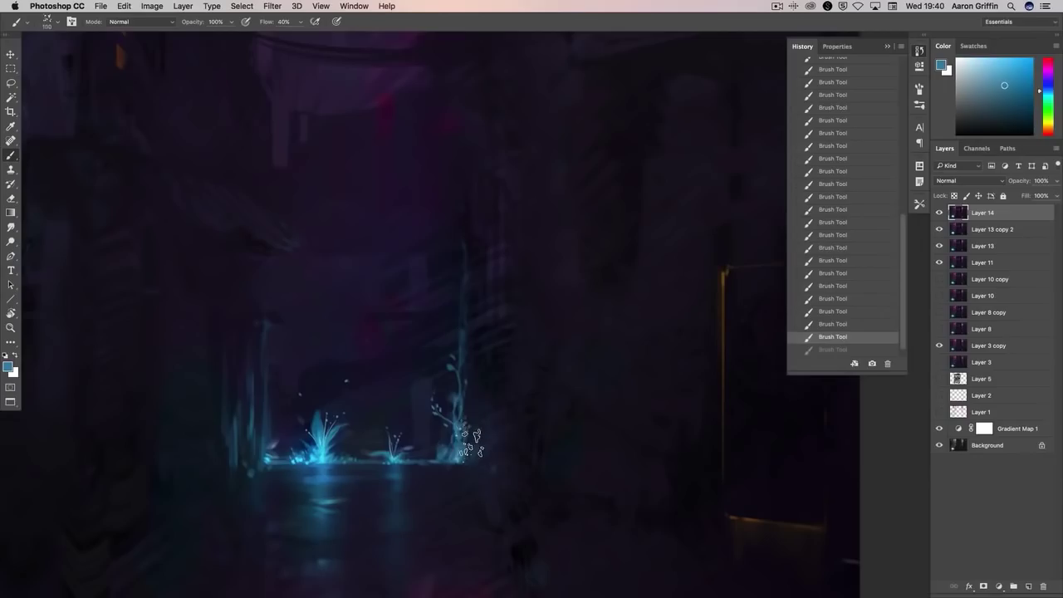
key("shift+0")
left_click_drag(465, 452, 456, 420)
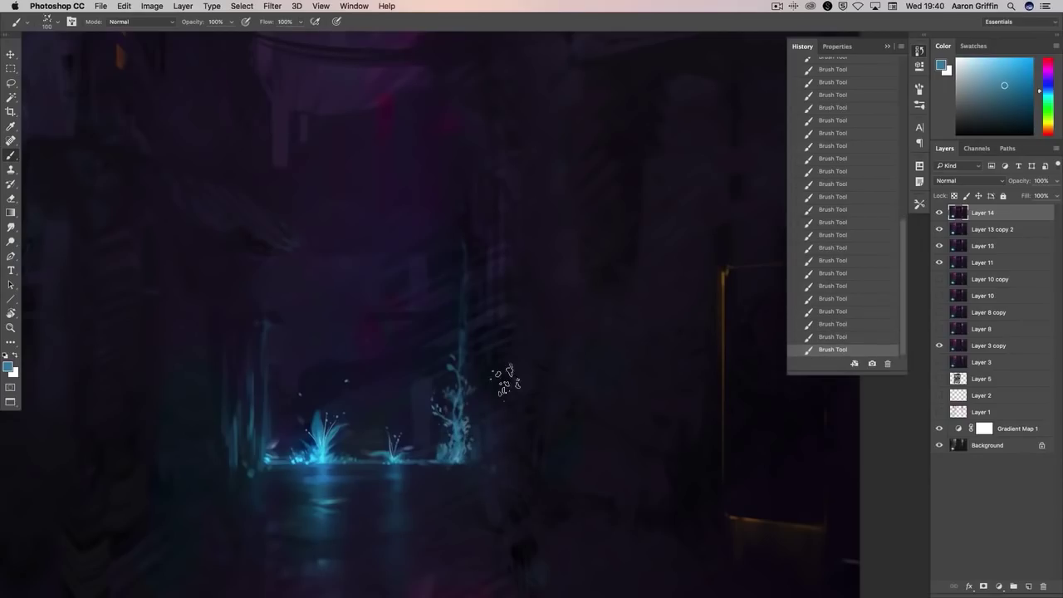
key("bracketleft")
key("bracketleft")
key("bracketleft")
key("bracketleft")
key("bracketleft")
key("bracketleft")
left_click(442, 413, "alt")
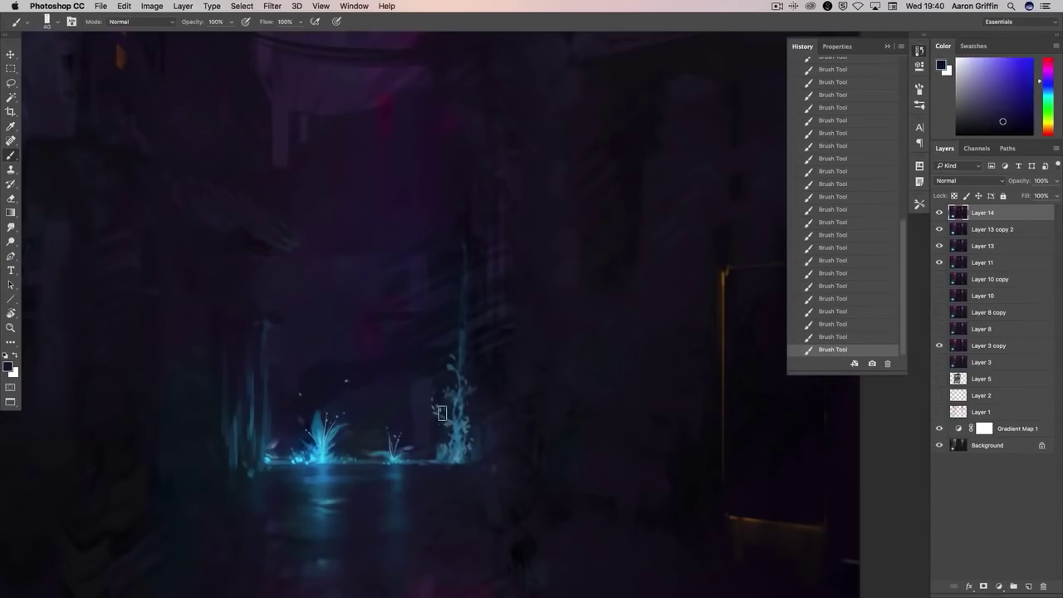
- Toggle Layer 14's visibility, delete Layer 14, and dab redder purple into the alley
left_click(939, 213)
left_click(940, 212)
key("Delete")
left_click(299, 323)
left_click(380, 315)
- Finish the dark purple dabs in the alley, then spot-heal a blemish left of the bison
left_click(408, 322, "alt")
left_click(432, 333)
left_click(455, 341)
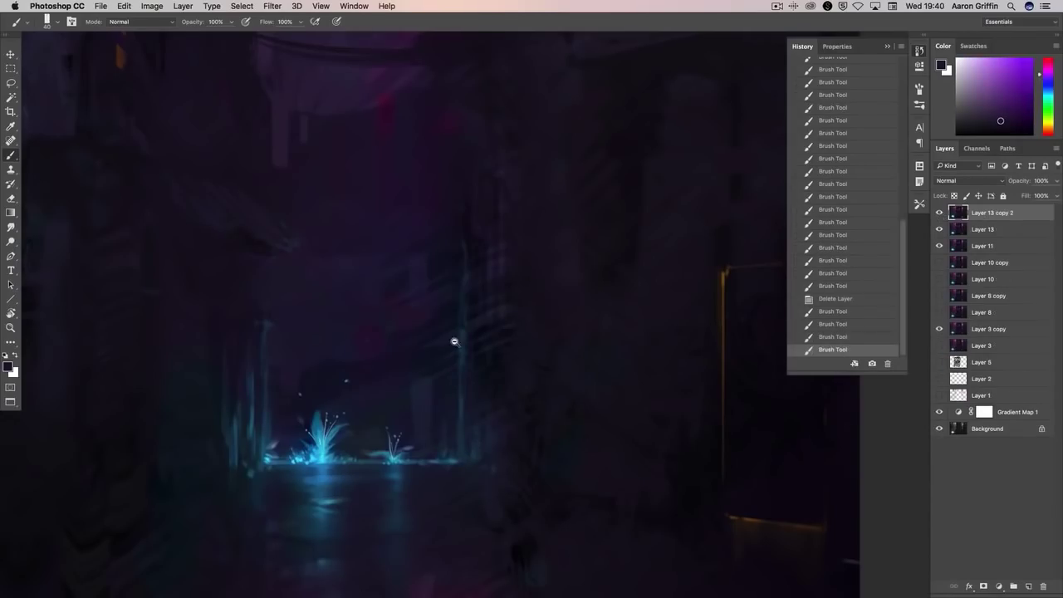
left_click(454, 369, "alt")
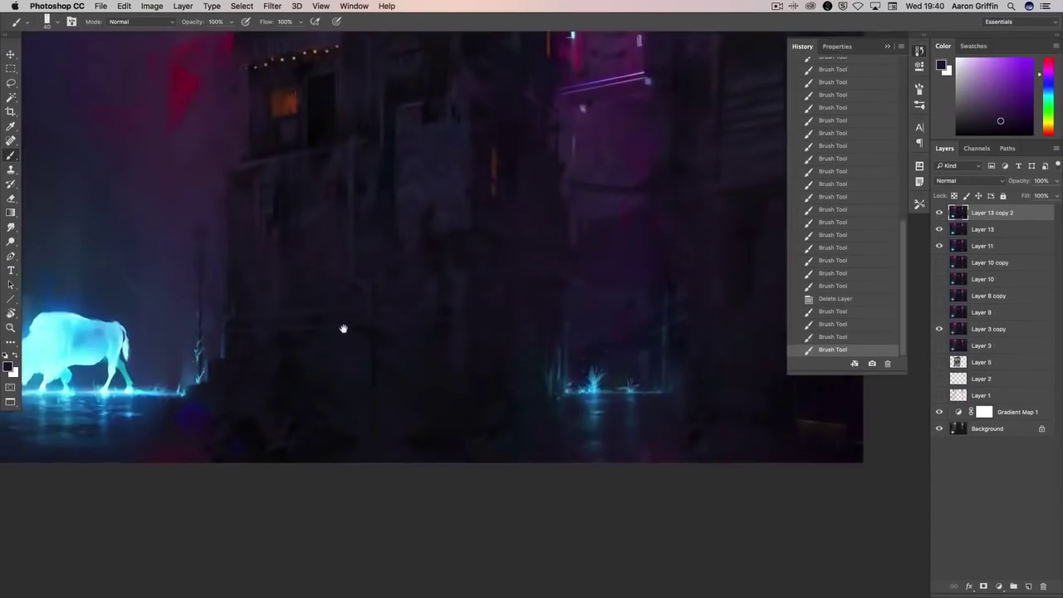
mouse_move(343, 329)
left_mouse_down()
mouse_move(432, 373)
mouse_move(490, 378)
left_mouse_up()
key("j")
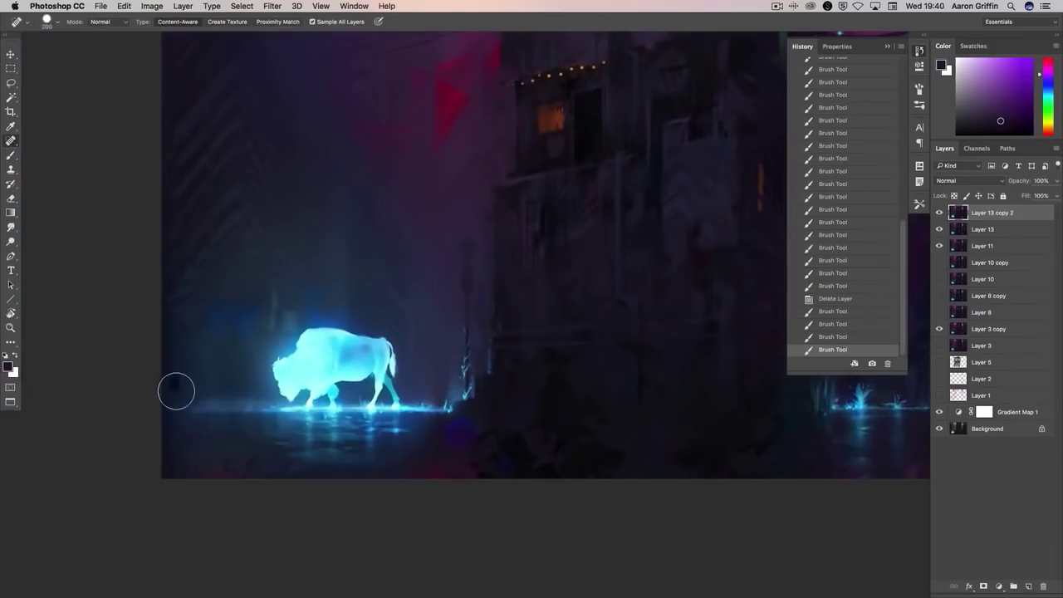
left_click(176, 390)
- Pick a blue colour and lighten highlights in the alley with the Dodge tool
key("b")
left_click(168, 386, "alt")
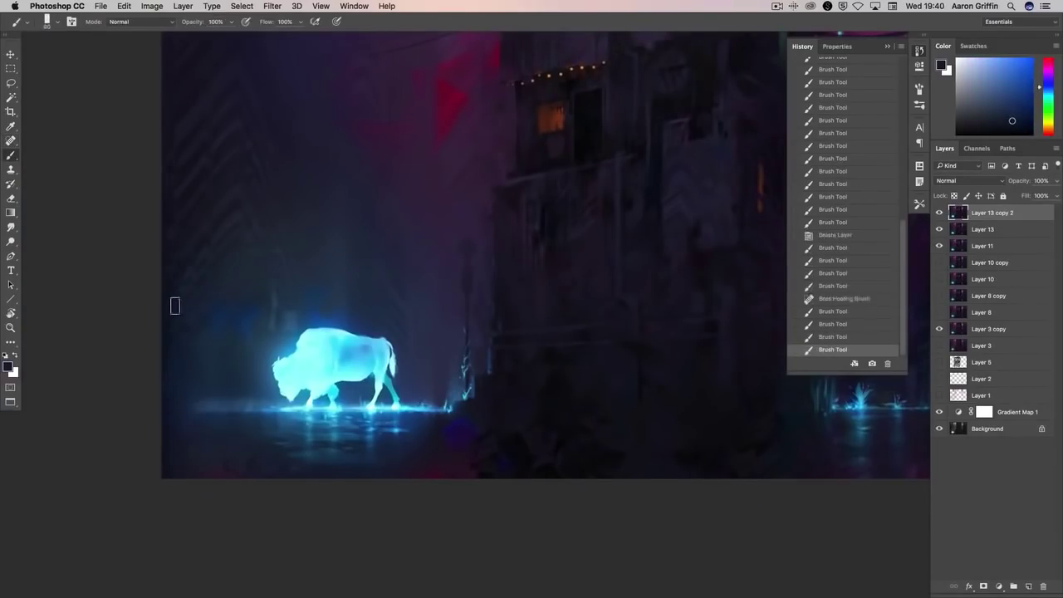
scroll(404, 404, "down", 3)
key("o")
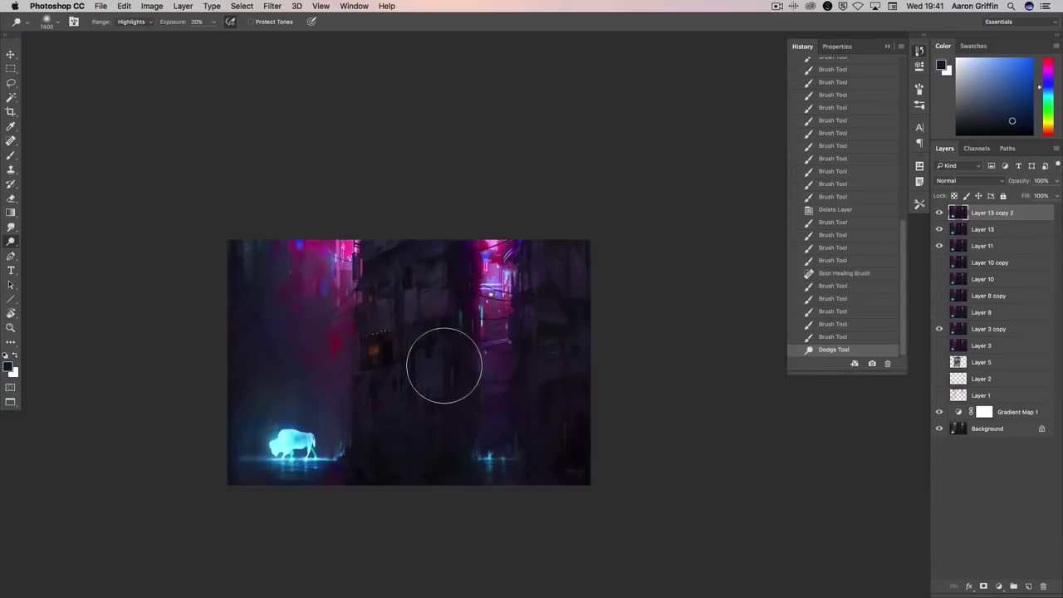
left_click_drag(445, 367, 418, 373)
left_click(570, 373)
key("b")
scroll(580, 347, "up", 2)
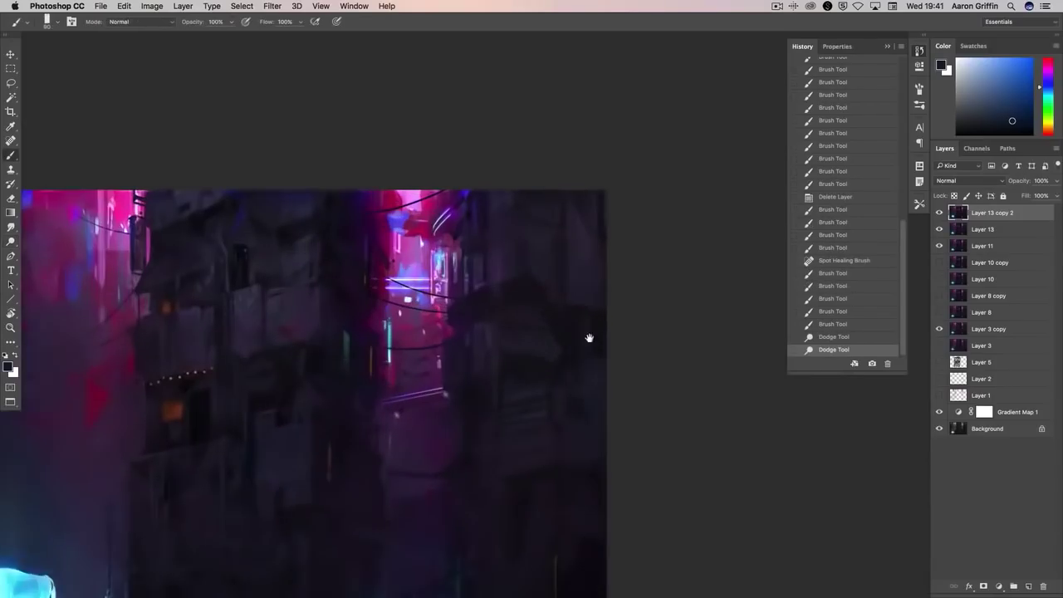
left_click_drag(589, 337, 534, 333)
scroll(534, 332, "down", 2)
key("o")
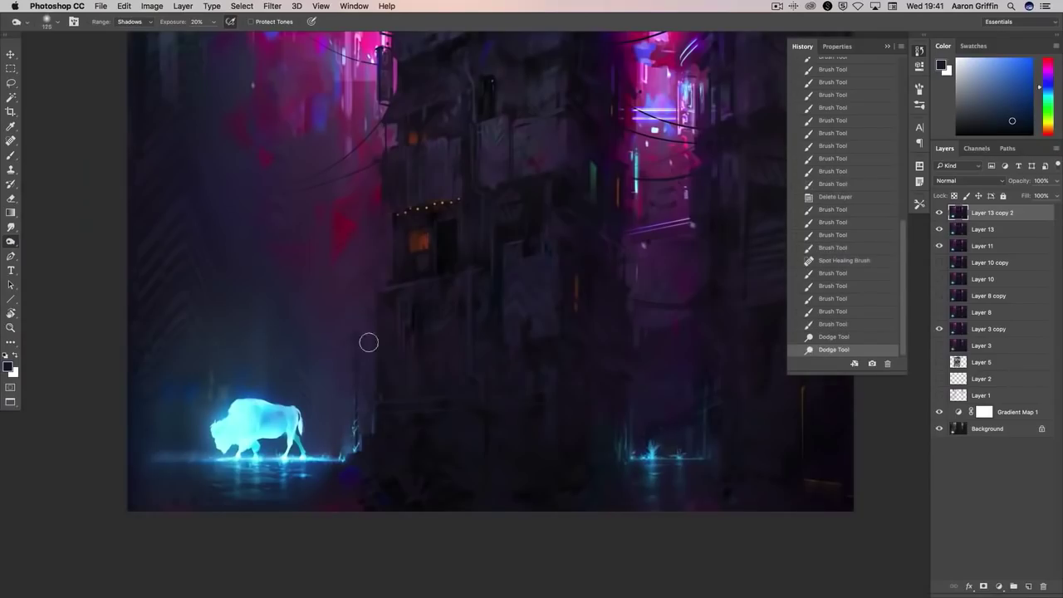
- Lasso-select the dark building edge beside the bison
key("l")
scroll(365, 345, "up", 3)
left_click_drag(351, 594, 348, 392)
mouse_move(345, 324)
left_mouse_down()
mouse_move(487, 276)
mouse_move(397, 257)
mouse_move(539, 219)
mouse_move(349, 398)
left_mouse_up()
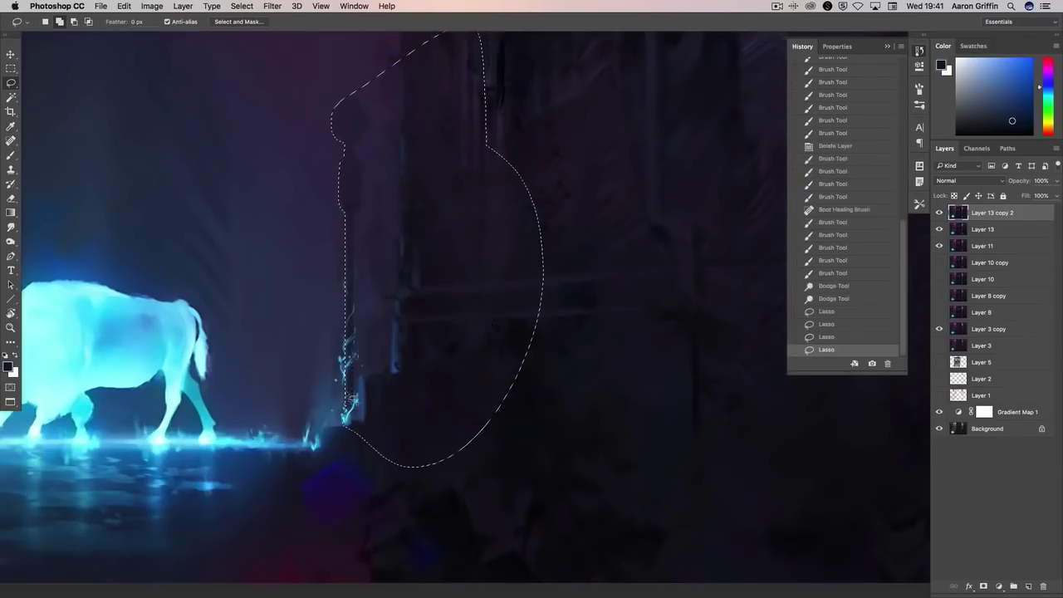
- Try a Burn stroke inside the selected building edge, then undo it
scroll(506, 399, "down", 3)
key("o")
scroll(352, 297, "up", 2)
left_click_drag(351, 297, 397, 345)
key("ctrl+z")
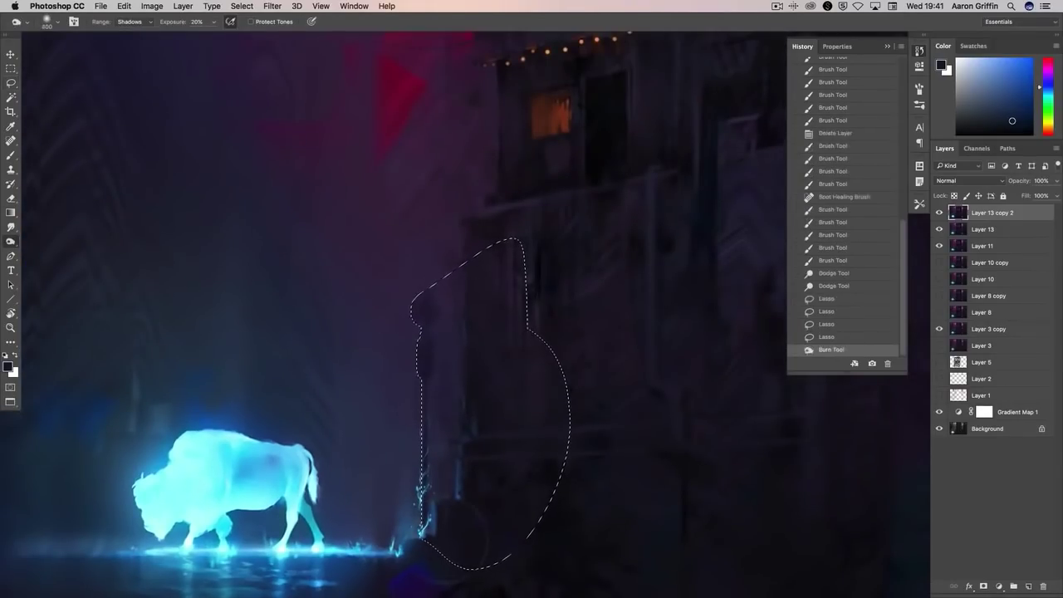
- Sample a dark colour from the painting and brush dark tones inside the lasso selection
key("b")
left_click(495, 384, "alt")
right_click(495, 384)
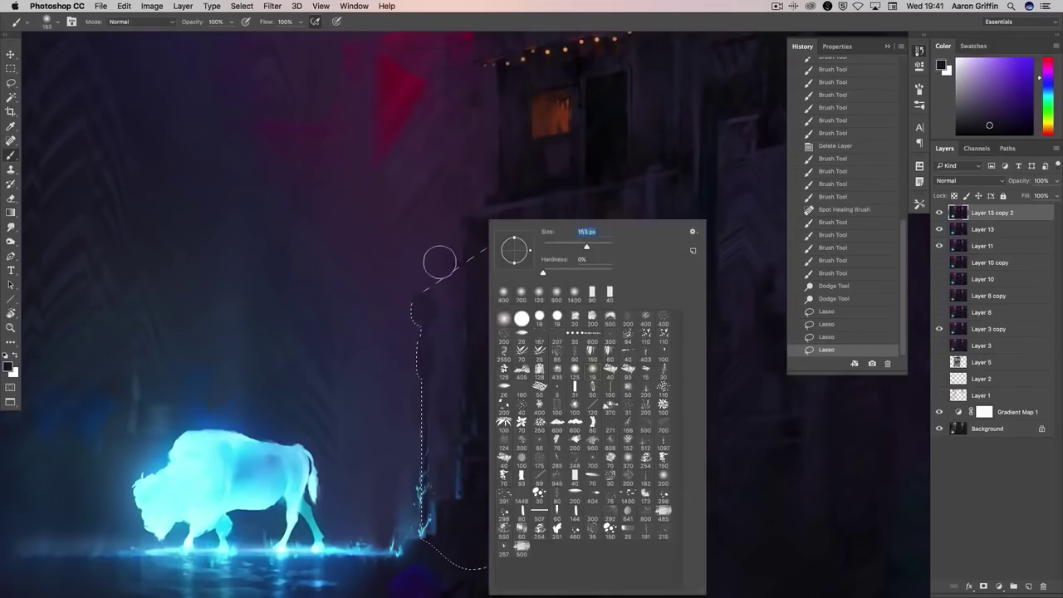
key("Escape")
left_click_drag(439, 422, 440, 357)
mouse_move(532, 274)
left_mouse_down()
mouse_move(549, 246)
mouse_move(541, 211)
left_mouse_up()
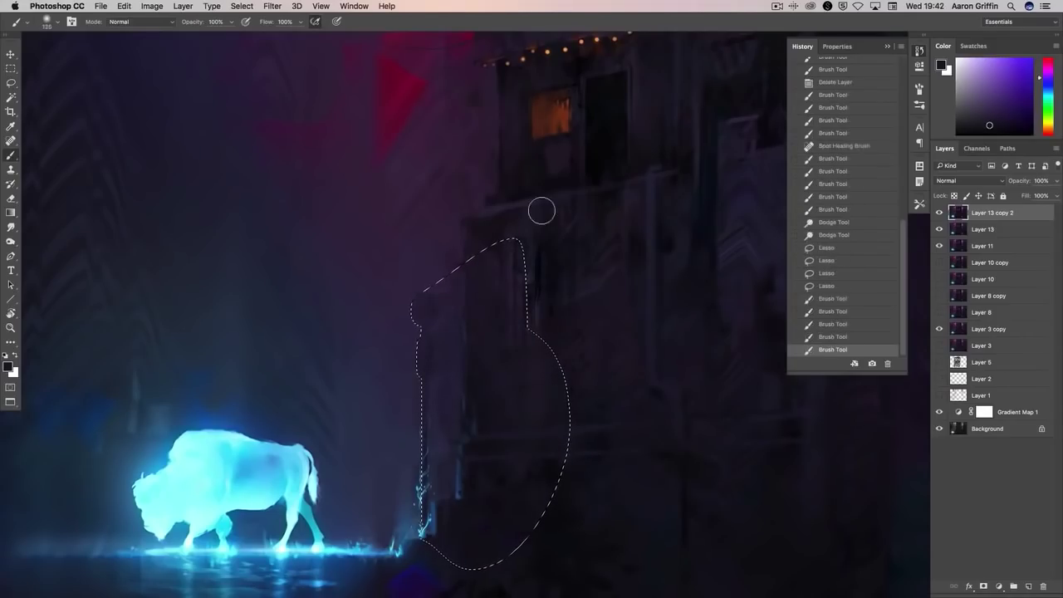
mouse_move(442, 288)
left_mouse_down()
mouse_move(451, 416)
mouse_move(423, 420)
left_mouse_up()
- Sample a darker building colour and add another dark stroke inside the selection
right_click(433, 387)
key("Escape")
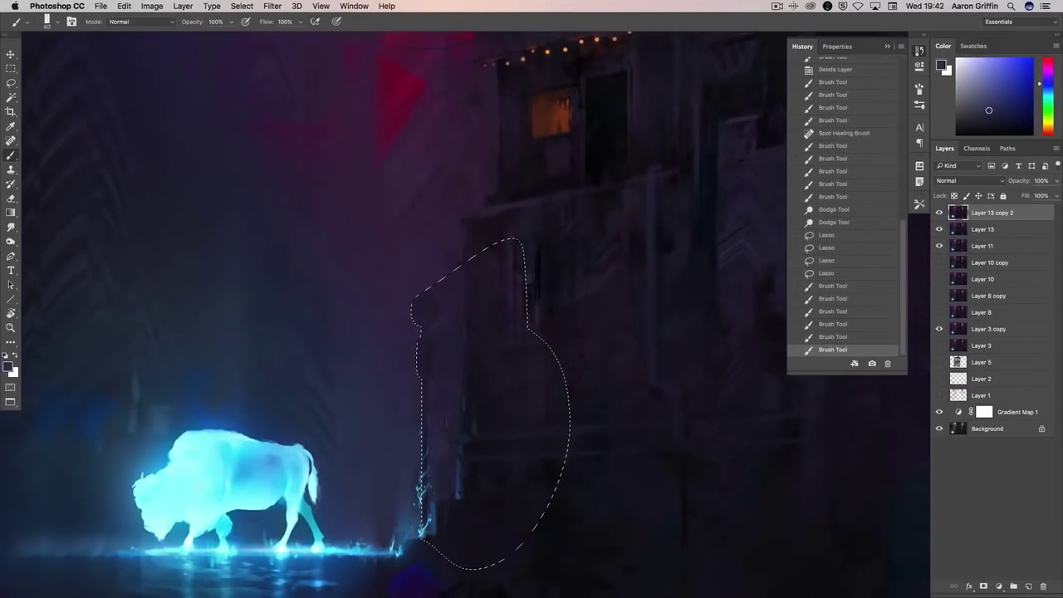
left_click(434, 382, "alt")
mouse_move(434, 382)
left_mouse_down()
mouse_move(438, 316)
mouse_move(435, 329)
left_mouse_up()
- Drop the selection, zoom in on the building, and add sampled small strokes on its edge
key("super+d")
left_click(577, 429, "alt")
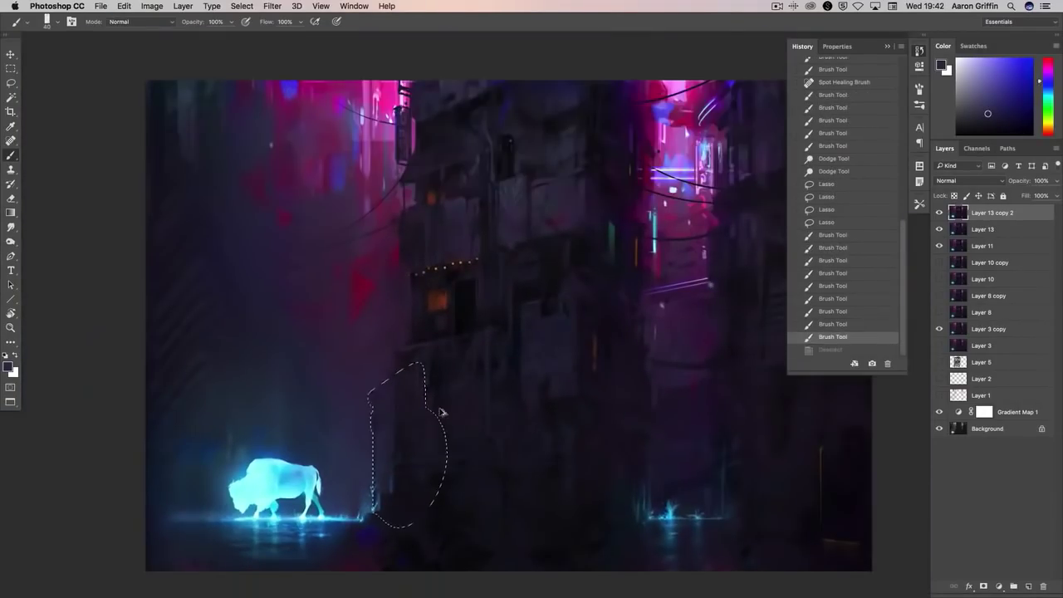
left_click(380, 394, "super")
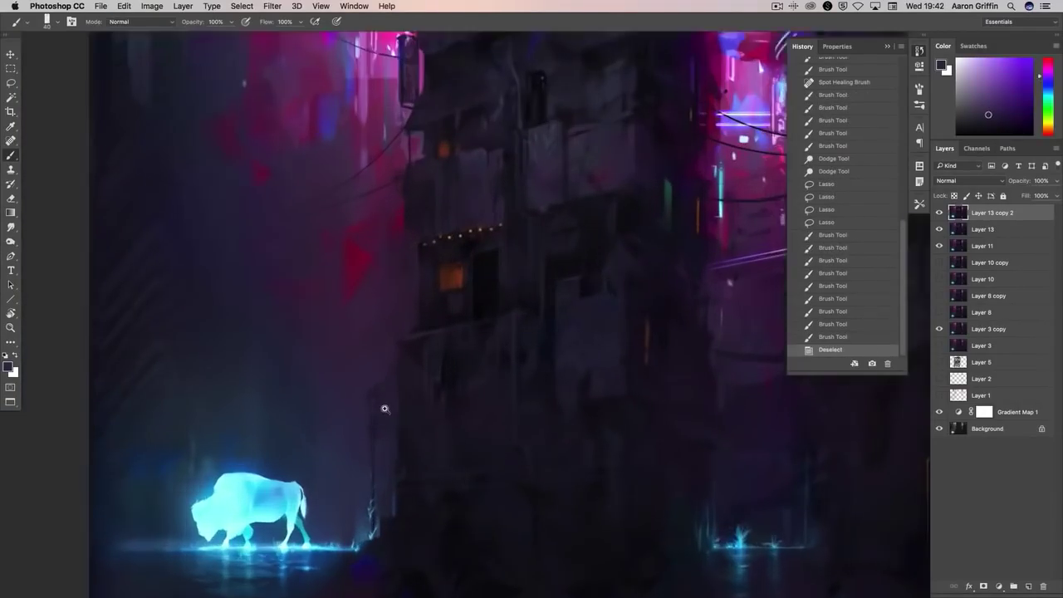
left_click(375, 380, "alt")
left_click_drag(384, 382, 389, 387)
left_click_drag(391, 394, 394, 400)
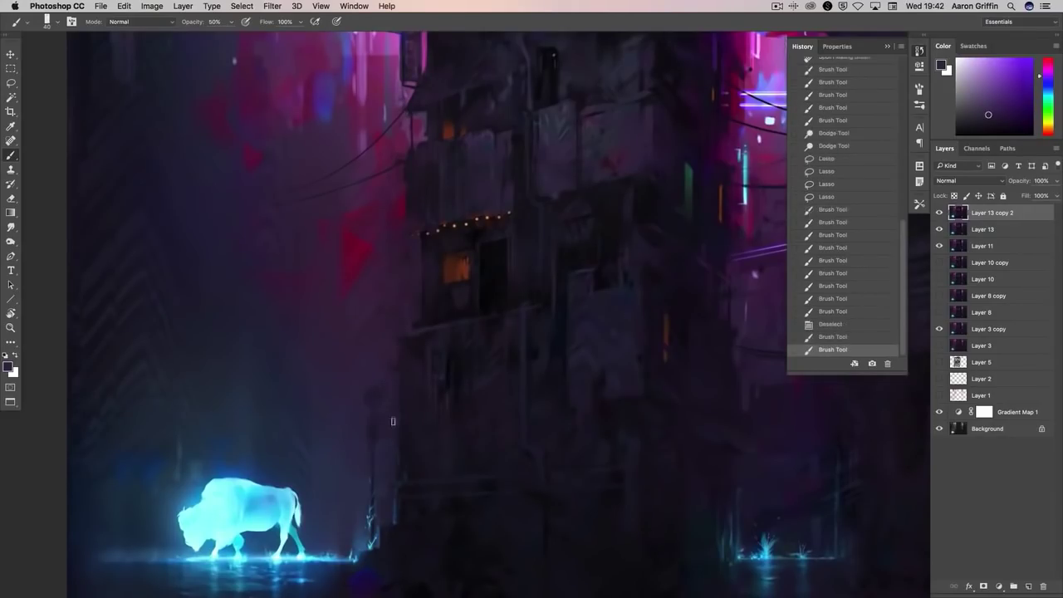
- Sample further building colours and add more small strokes lower on the building edge
left_click(374, 445, "alt")
left_click_drag(400, 444, 402, 451)
left_click_drag(373, 468, 407, 485)
left_click(376, 472)
left_click(403, 480, "alt")
- Sample a dark building tone and lay dark strokes across the facade
scroll(515, 353, "right", 3)
scroll(515, 353, "down", 2)
scroll(532, 333, "down", 2)
scroll(532, 333, "left", 2)
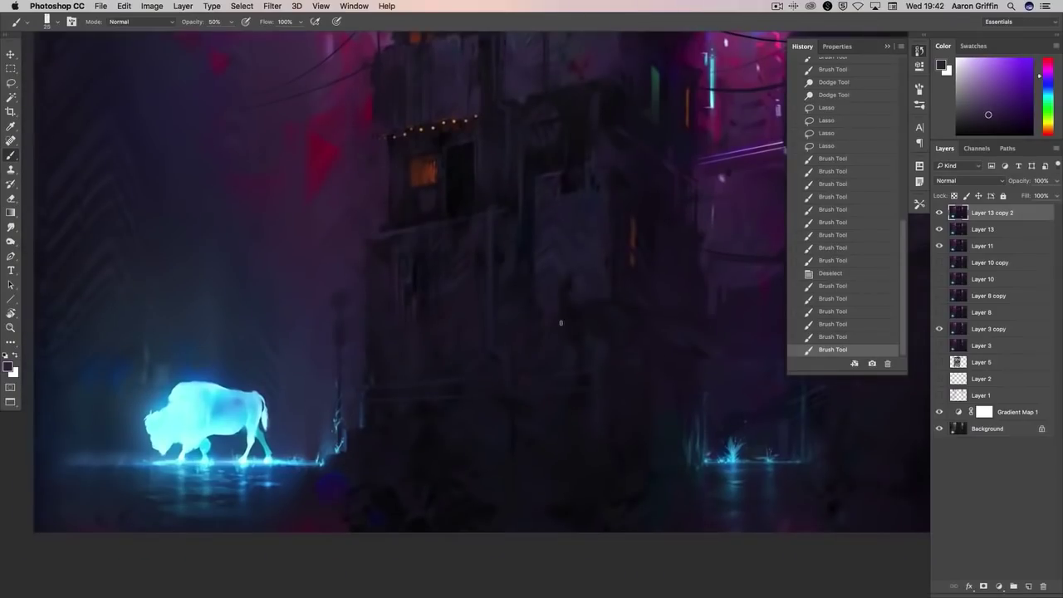
left_click(395, 379, "alt")
left_click(373, 388)
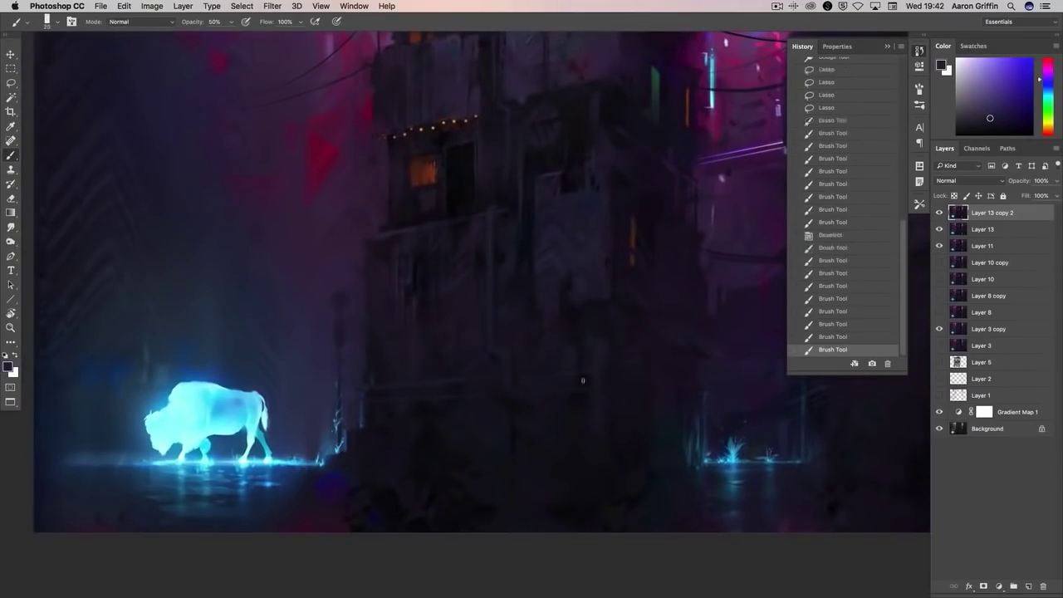
left_click_drag(506, 385, 406, 399)
left_click(406, 398)
- Sample a purple, dab it onto the upper facade, then fit the whole painting on screen
scroll(607, 317, "up", 2)
scroll(607, 316, "right", 1)
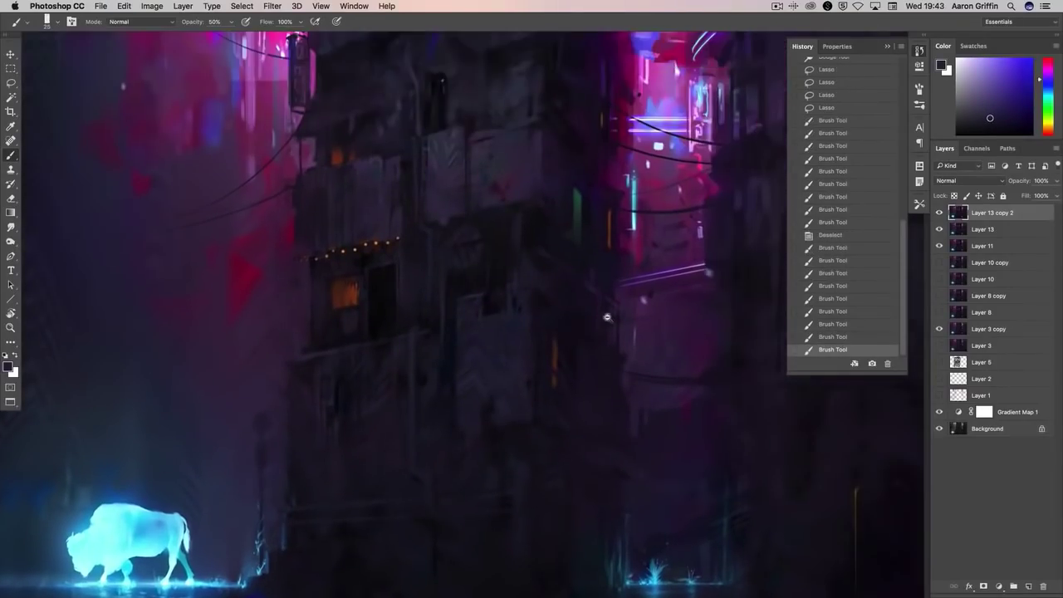
left_click_drag(331, 294, 357, 268)
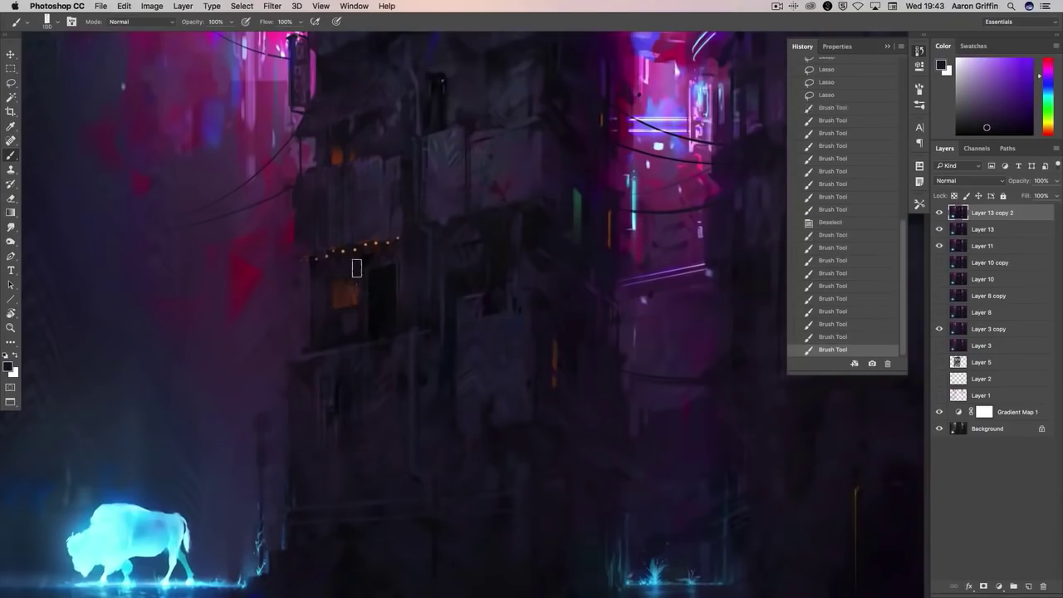
left_click(337, 159)
left_click(347, 158)
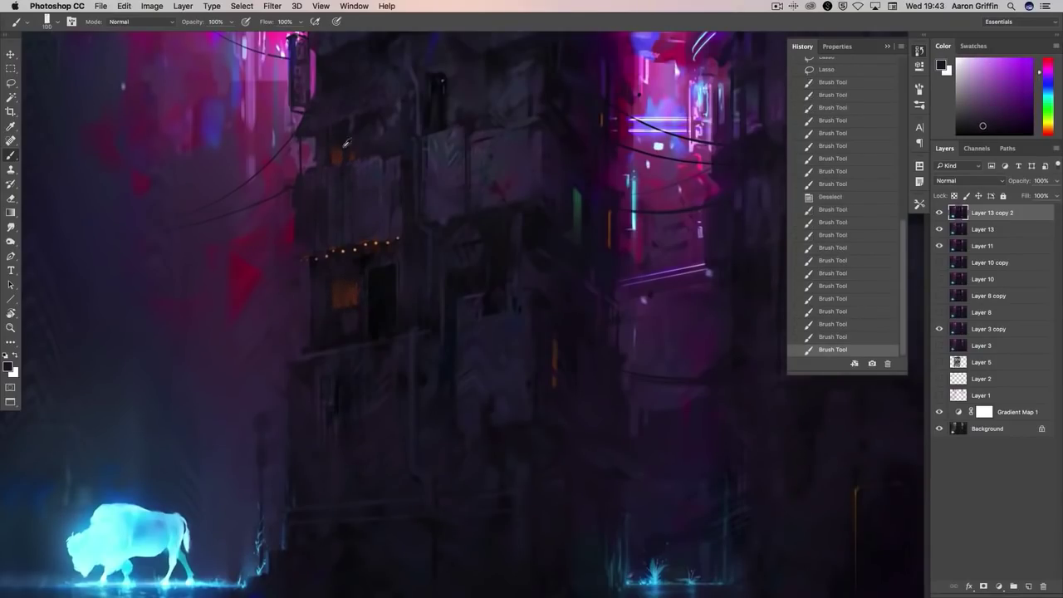
left_click(335, 149)
left_click(557, 384, "alt")
key("super+0")
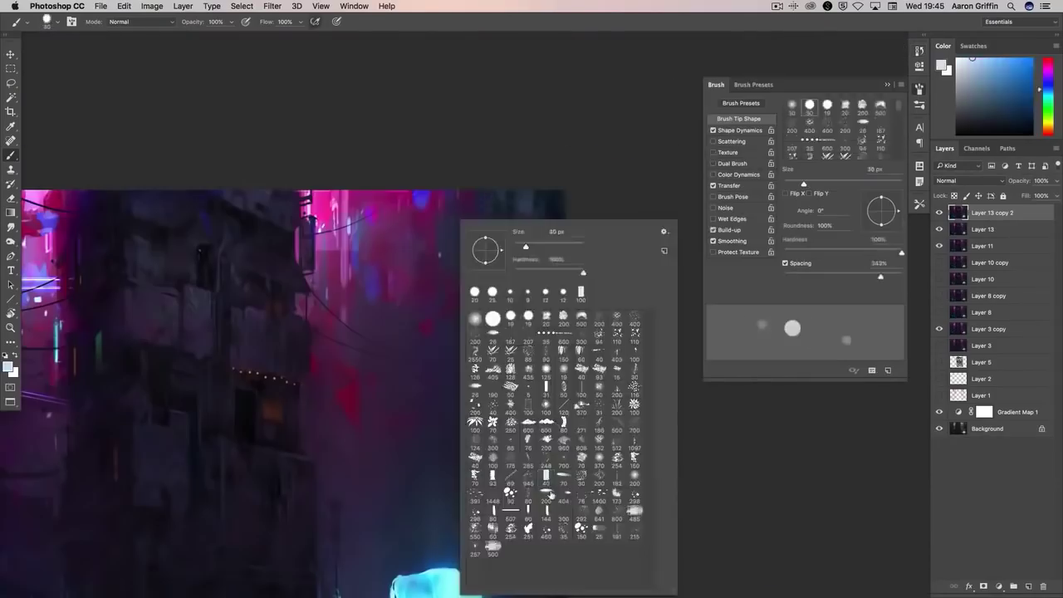
key("Return")
- Add a new empty layer, then merge the top layers down into Layer 15
left_click(454, 229, "alt")
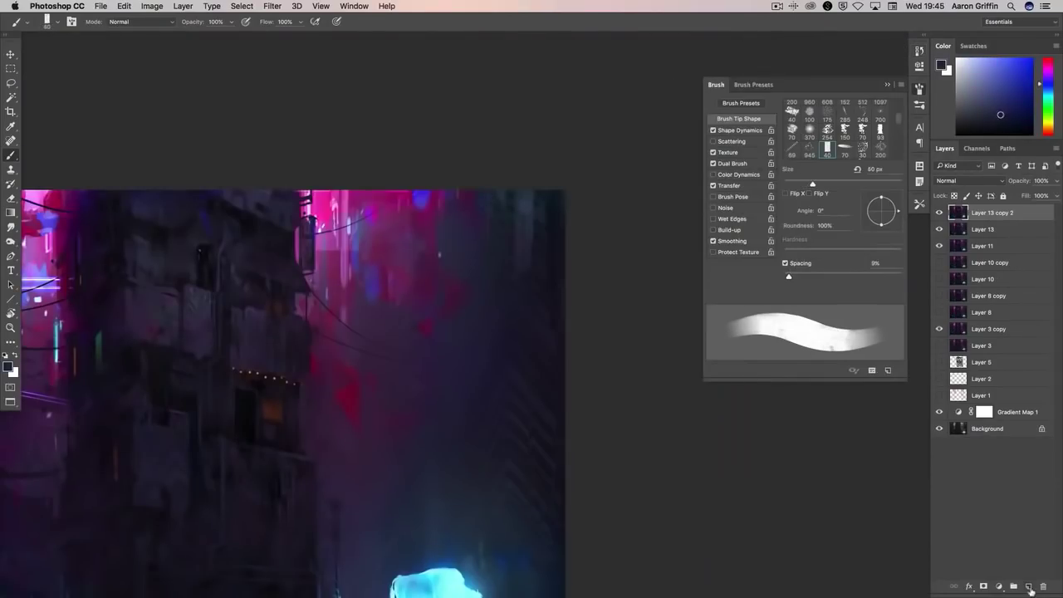
key("super+shift+alt+n")
key("bracketleft")
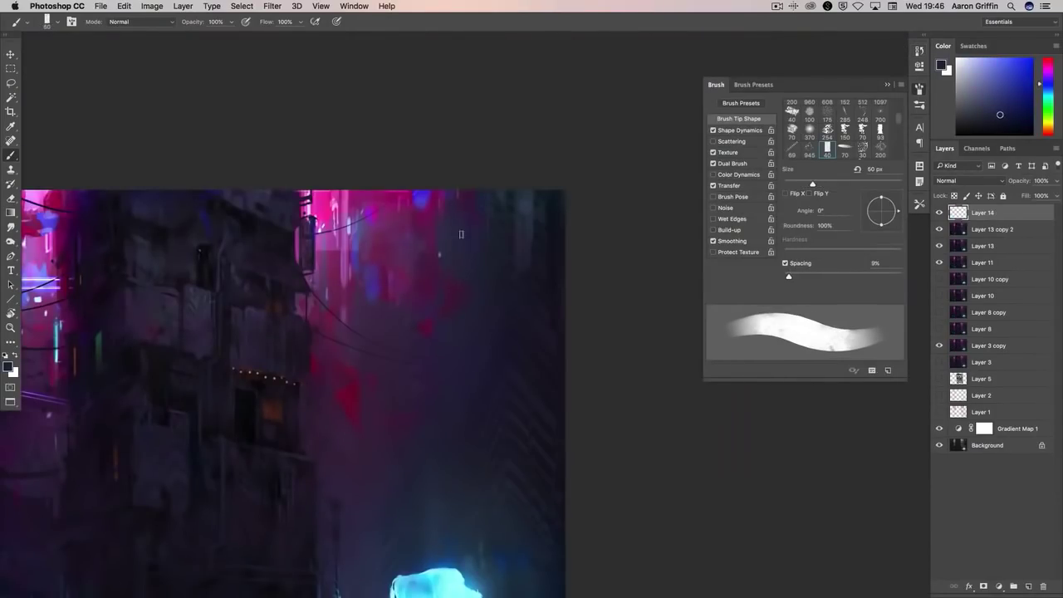
scroll(461, 234, "down", 5)
scroll(461, 234, "left", 3)
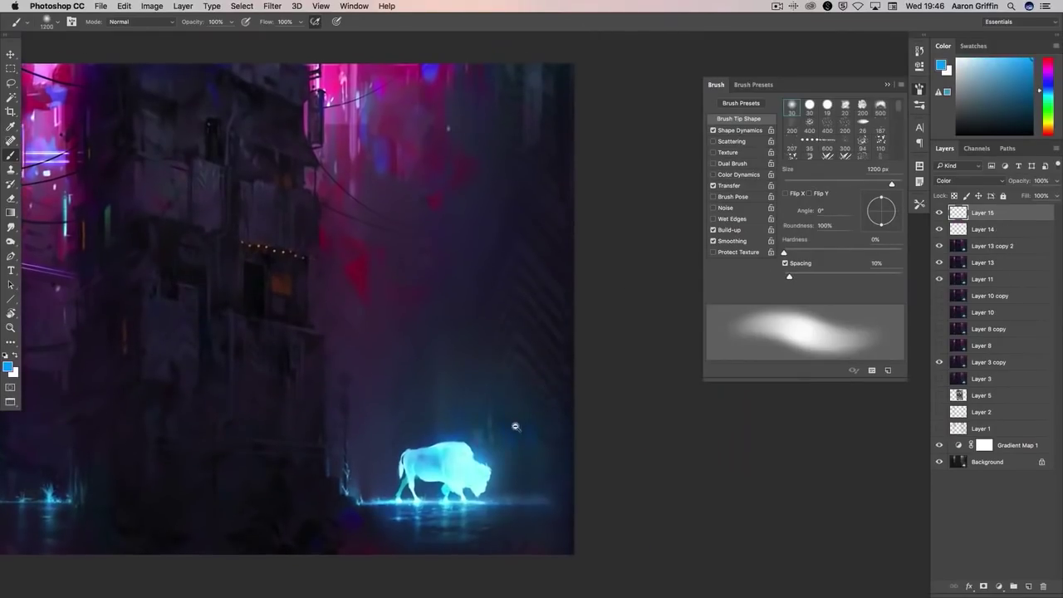
scroll(517, 416, "down", 3)
key("ctrl+e")
- Choose a new brush tip and shrink the brush to 10 px
scroll(451, 446, "up", 3)
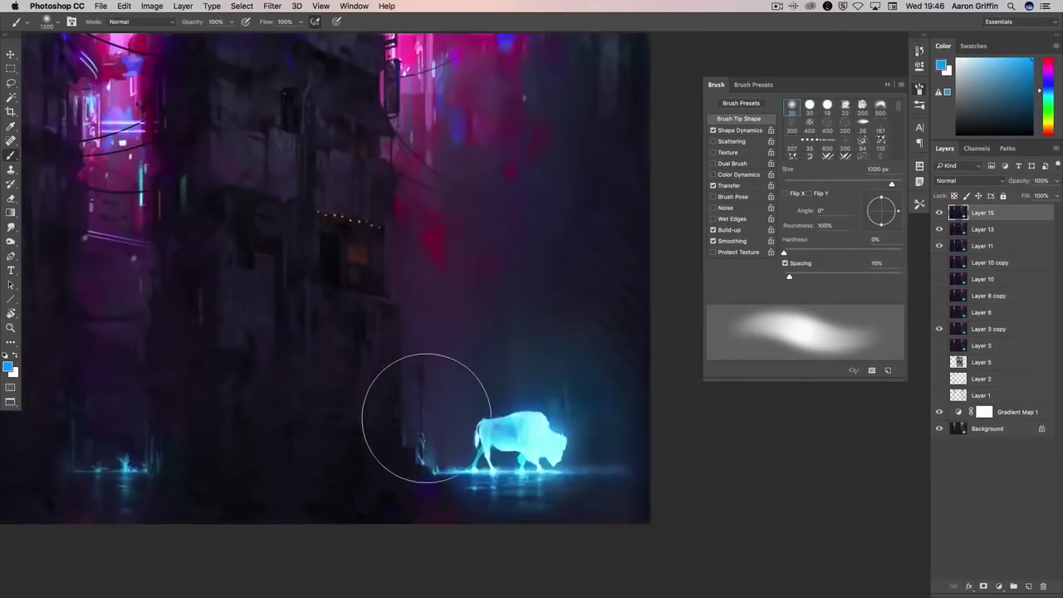
right_click(434, 219)
key("Return")
key("bracketleft")
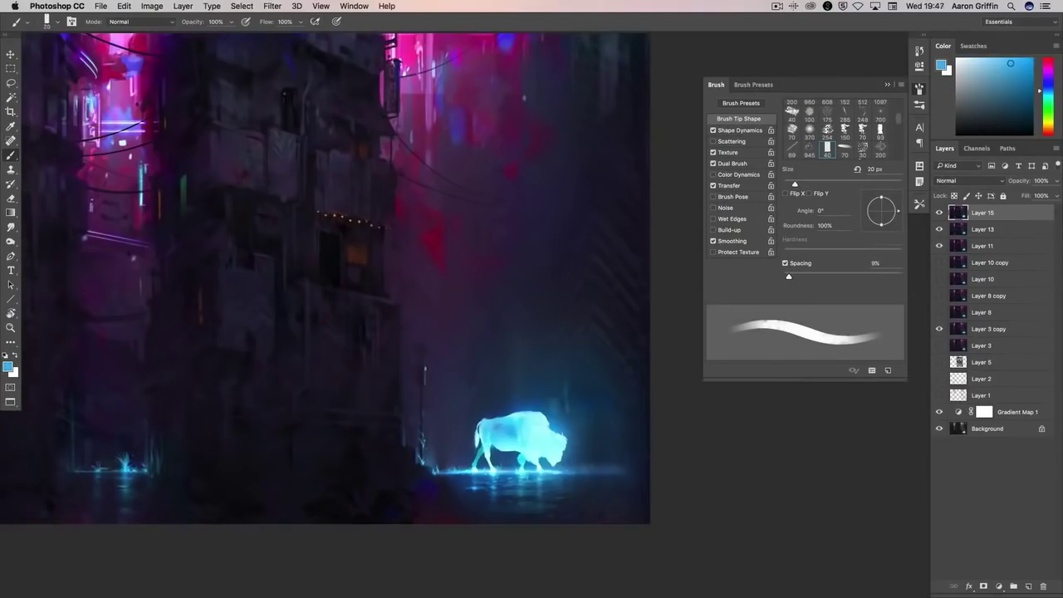
scroll(424, 363, "up", 2)
key("bracketleft")
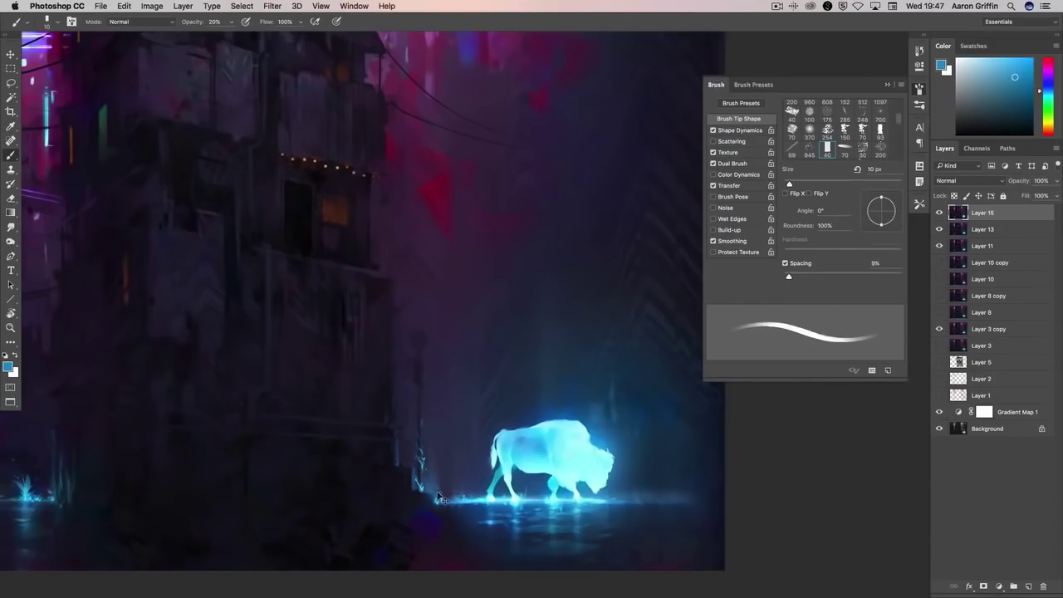
scroll(437, 497, "down", 3)
- Make a brief dodge pass at 800 px, then add Layer 16 on top
key("o")
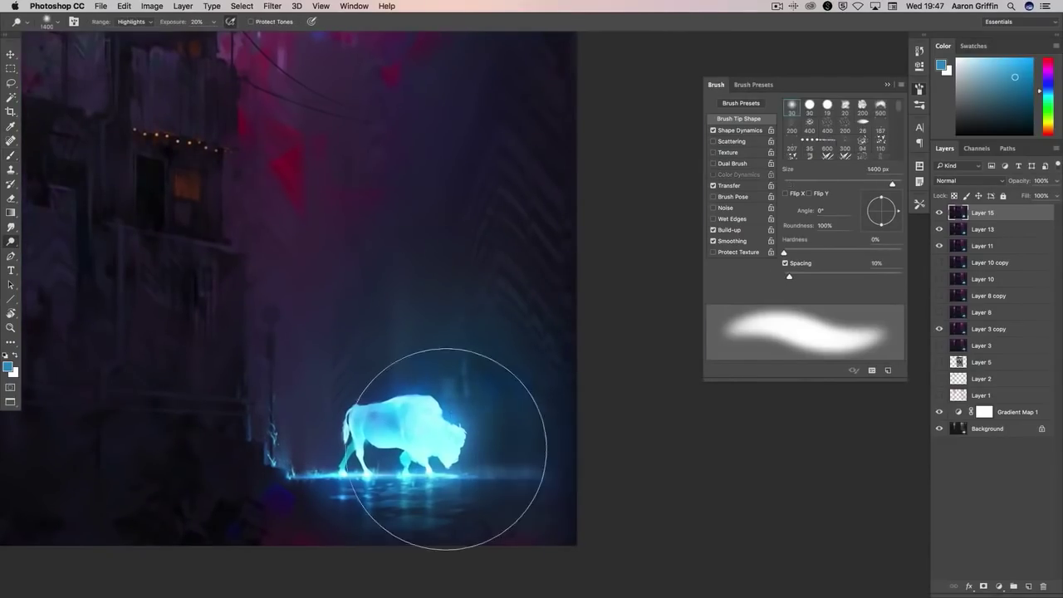
key("bracketleft")
key("bracketleft")
key("bracketleft")
key("bracketleft")
key("bracketleft")
key("bracketleft")
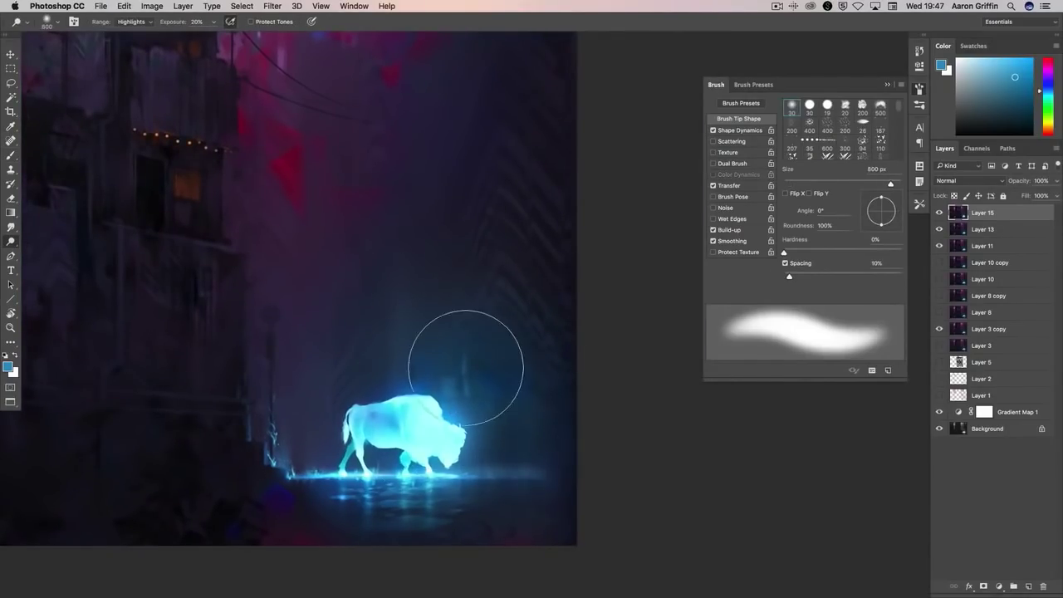
scroll(501, 437, "down", 2)
scroll(501, 436, "up", 2)
key("b")
left_click(1028, 587)
- Pick saturated cyan, then a deeper teal, with the brush sized to 35 px
right_click(373, 219)
double_click(379, 359)
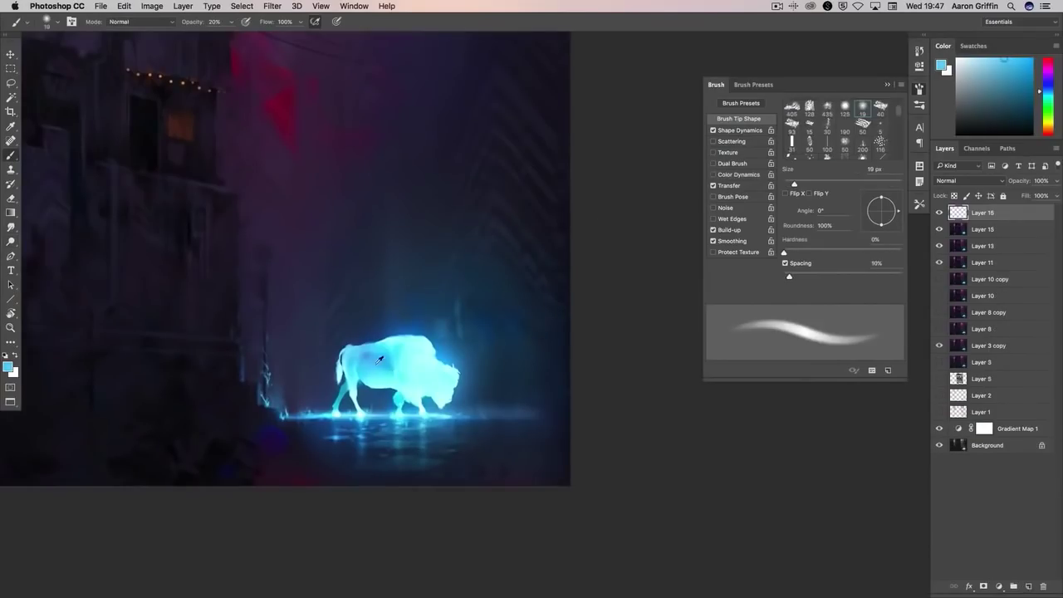
left_click(380, 359, "alt")
key("bracketright")
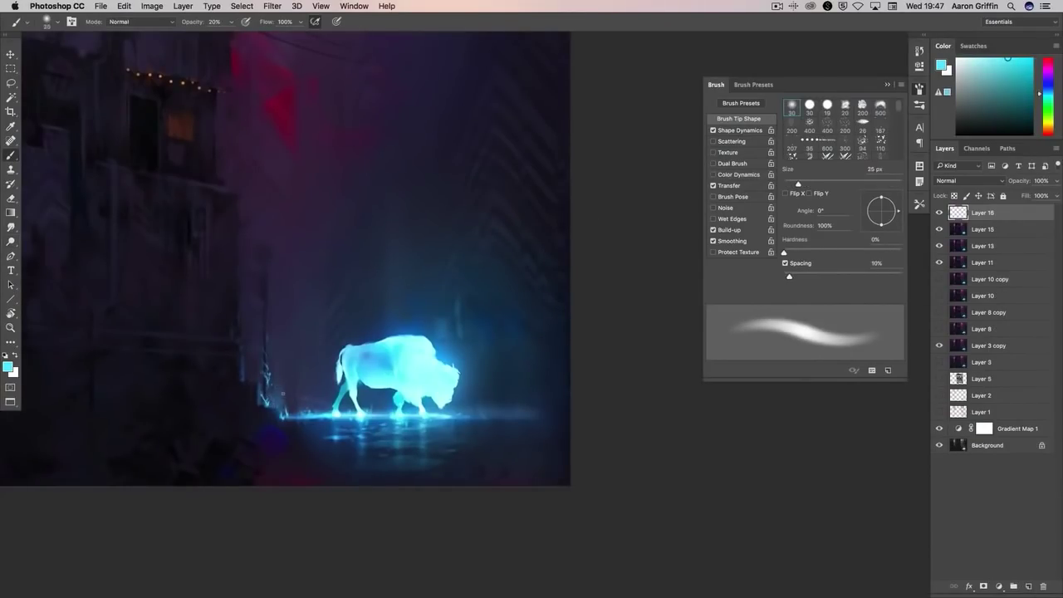
key("bracketright")
key("bracketright")
key("bracketright")
key("bracketright")
key("bracketright")
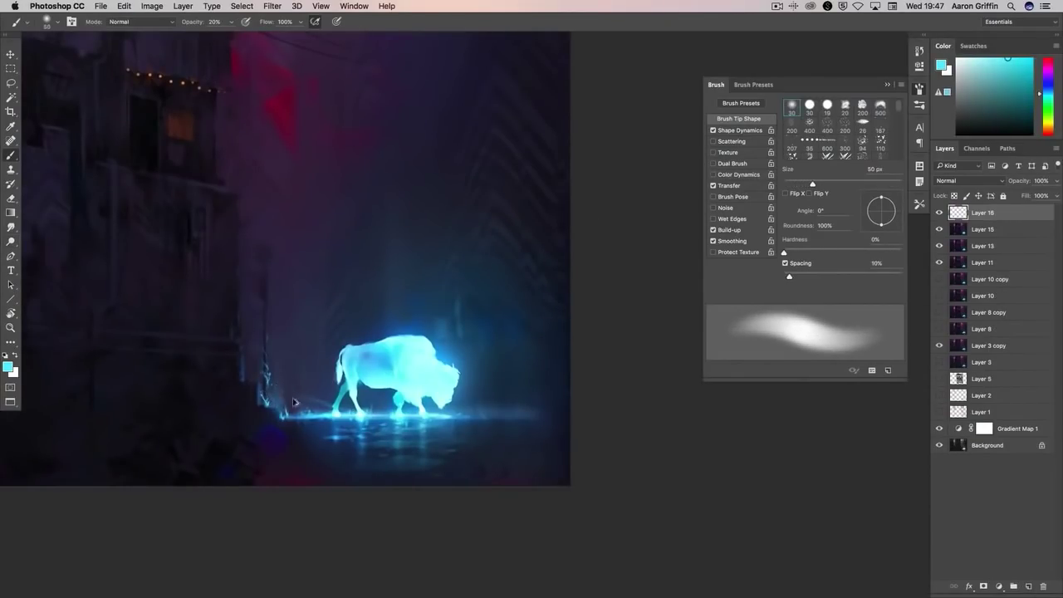
key("bracketleft")
key("bracketleft")
key("bracketleft")
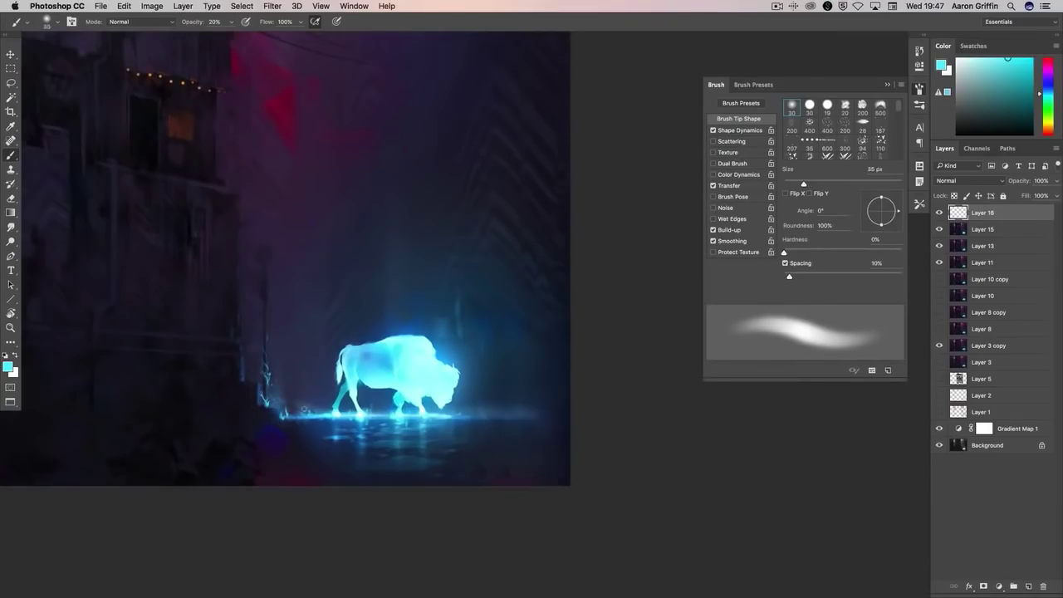
left_click(342, 403, "alt")
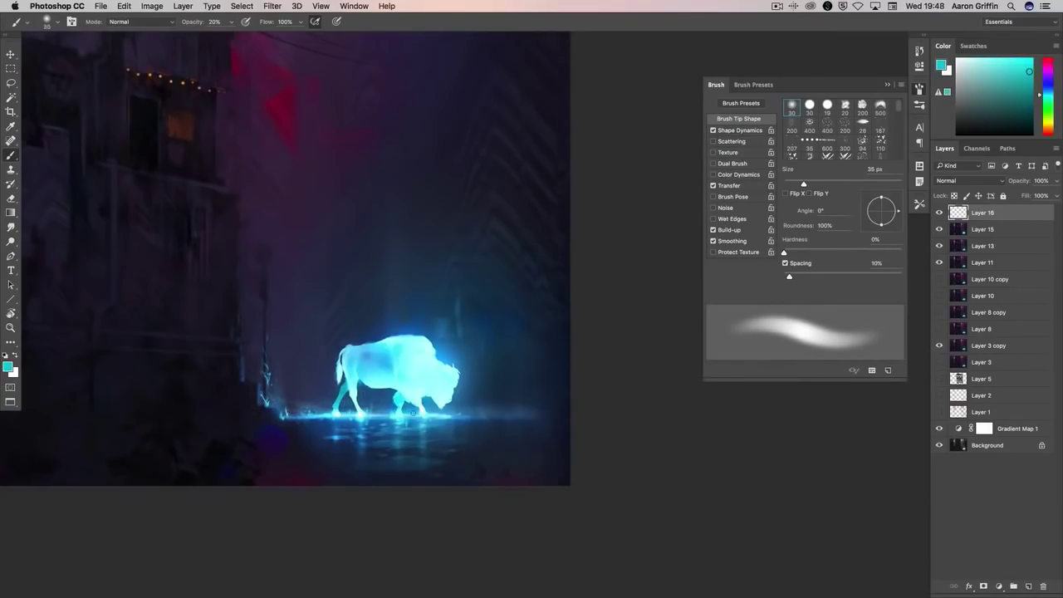
- Set Layer 16 to Screen blending and choose a deeper blue, enlarging the brush to 125 px
left_click(968, 181)
left_click(957, 264)
left_click(345, 402, "alt")
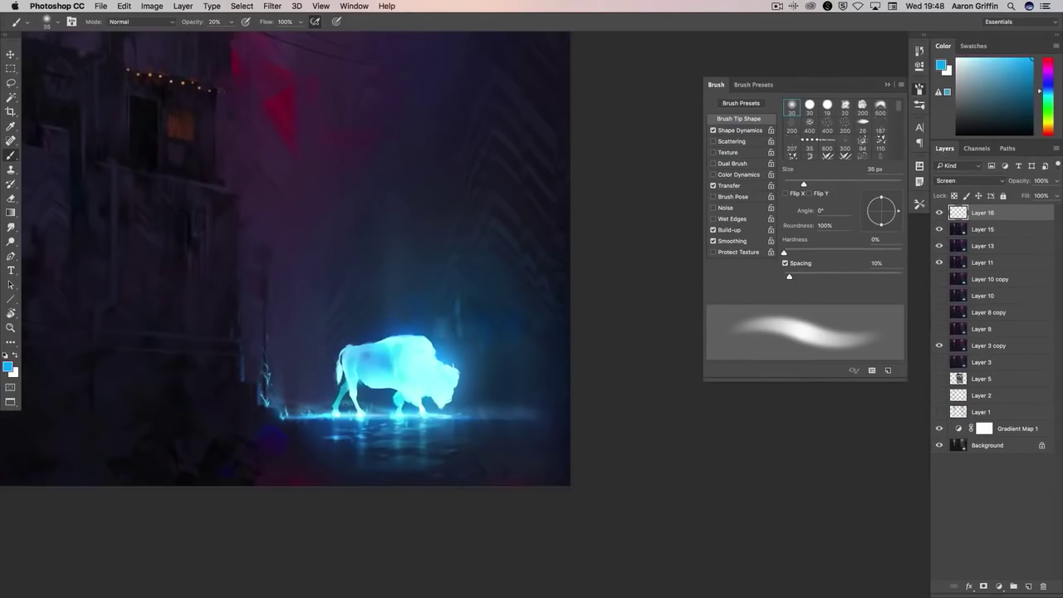
key("bracketright")
key("bracketright")
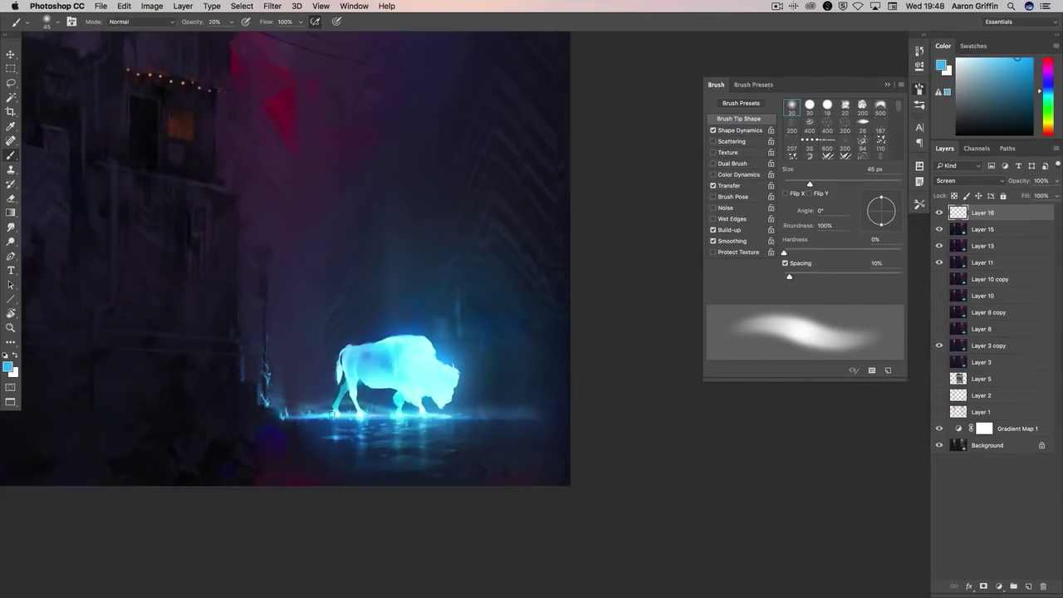
key("bracketright")
key("bracketright")
key("bracketright")
key("bracketright")
key("bracketright")
key("bracketright")
key("bracketright")
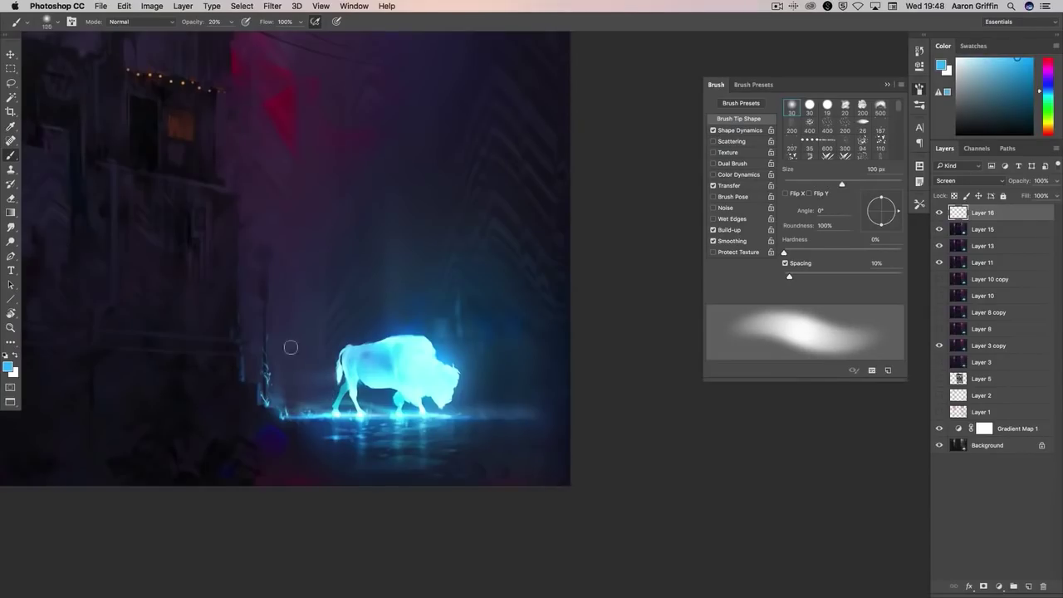
- Undo a glow stroke and refine the glow, alternating Eraser and Brush at around 85–90 px
key("super+z")
key("bracketleft")
key("bracketleft")
key("bracketleft")
key("bracketleft")
key("bracketleft")
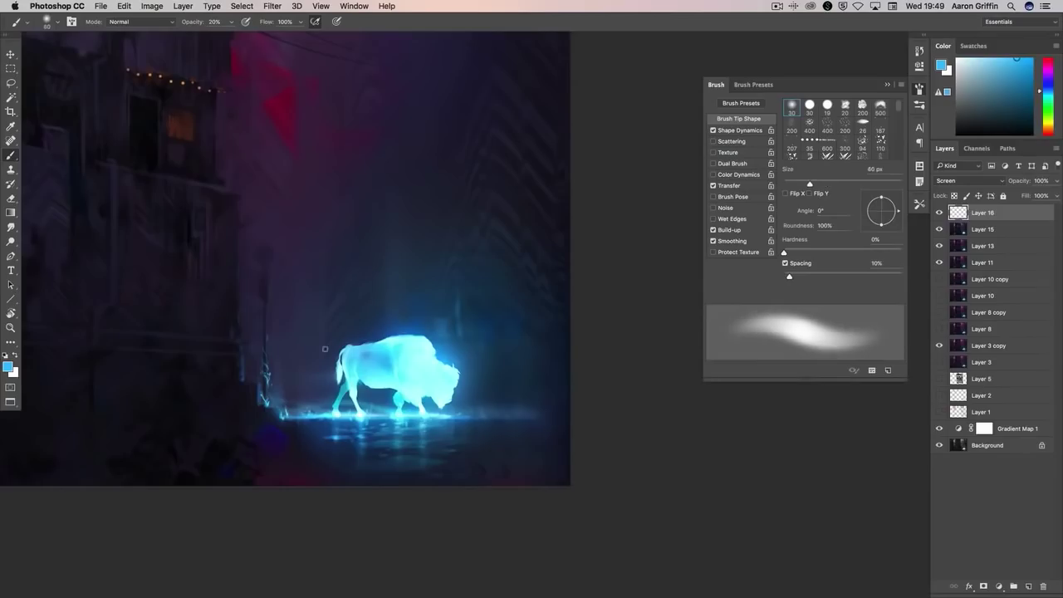
key("bracketright")
key("bracketright")
key("bracketright")
key("bracketright")
key("bracketright")
key("bracketright")
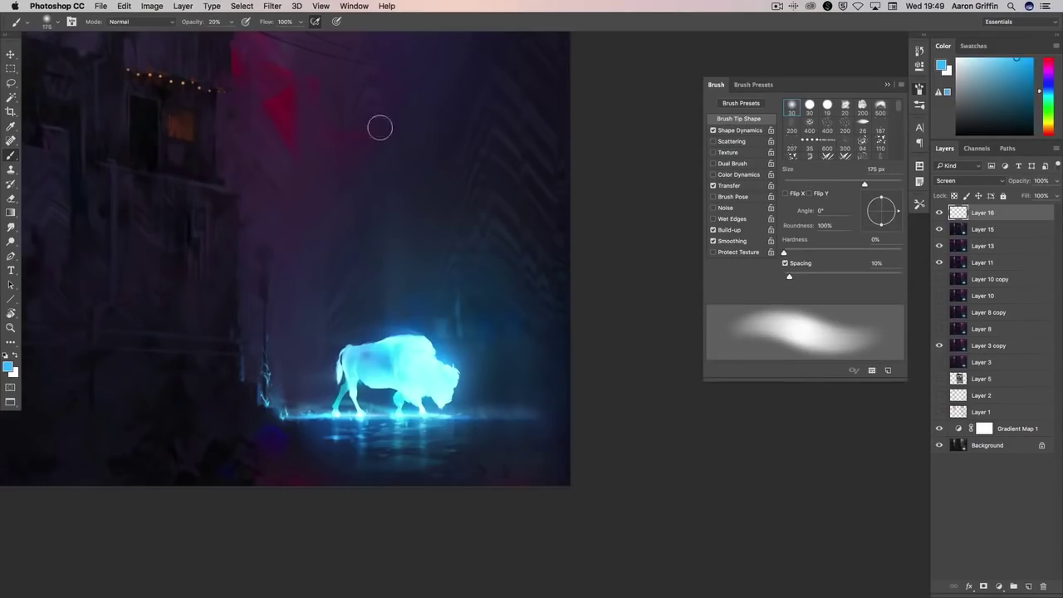
key("e")
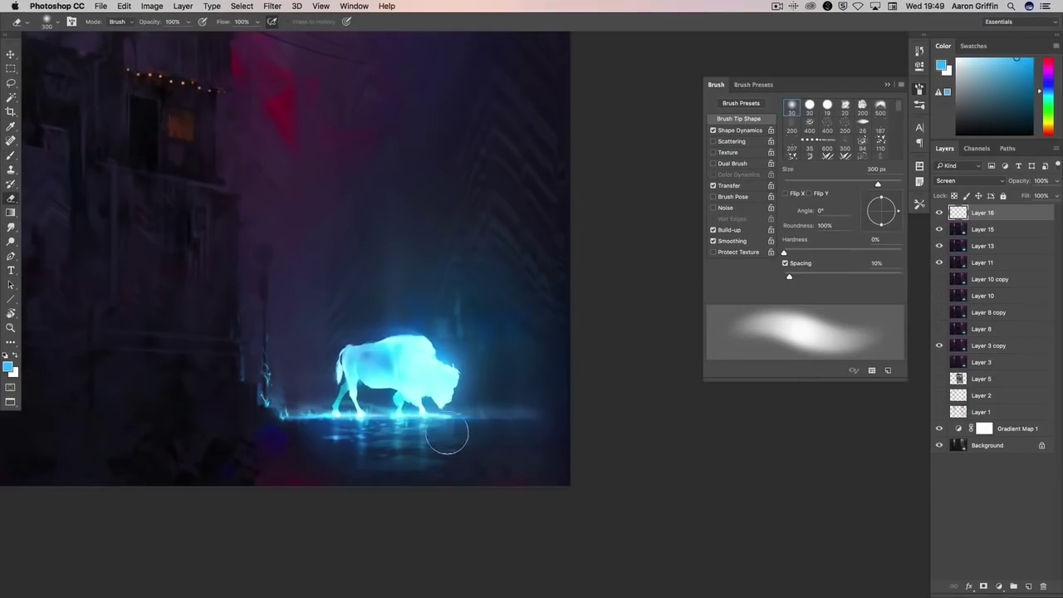
key("b")
key("bracketleft")
key("bracketleft")
key("bracketleft")
key("bracketleft")
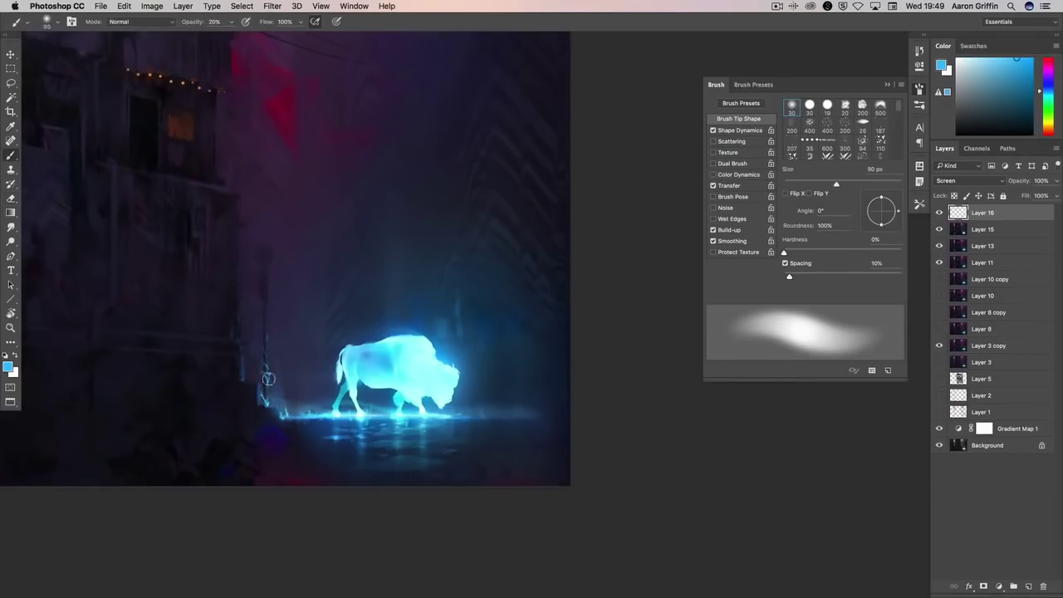
key("bracketleft")
key("bracketleft")
key("bracketleft")
key("bracketleft")
key("bracketleft")
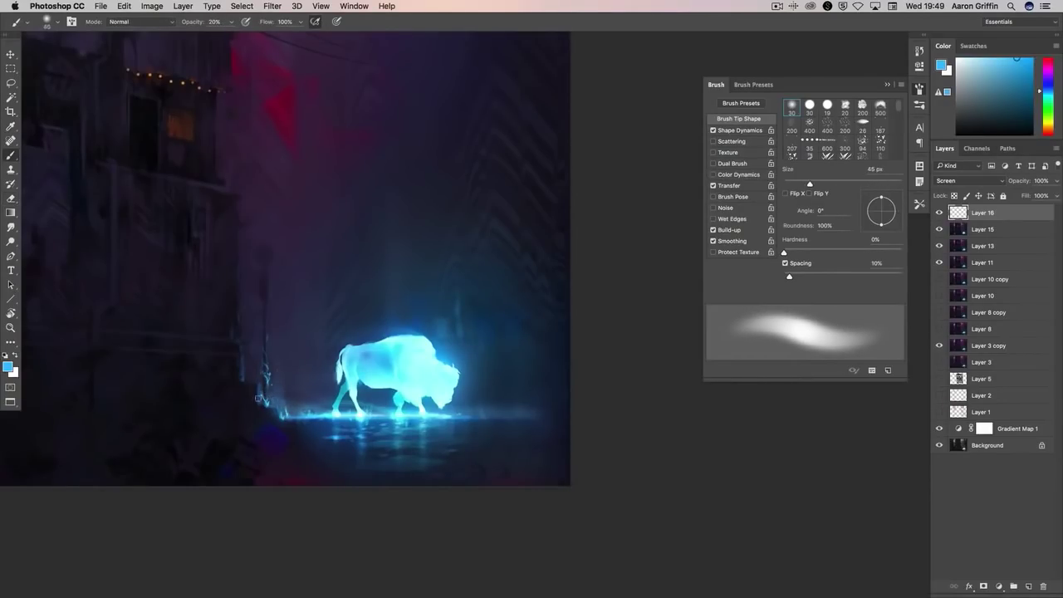
key("bracketleft")
key("bracketleft")
key("bracketleft")
key("e")
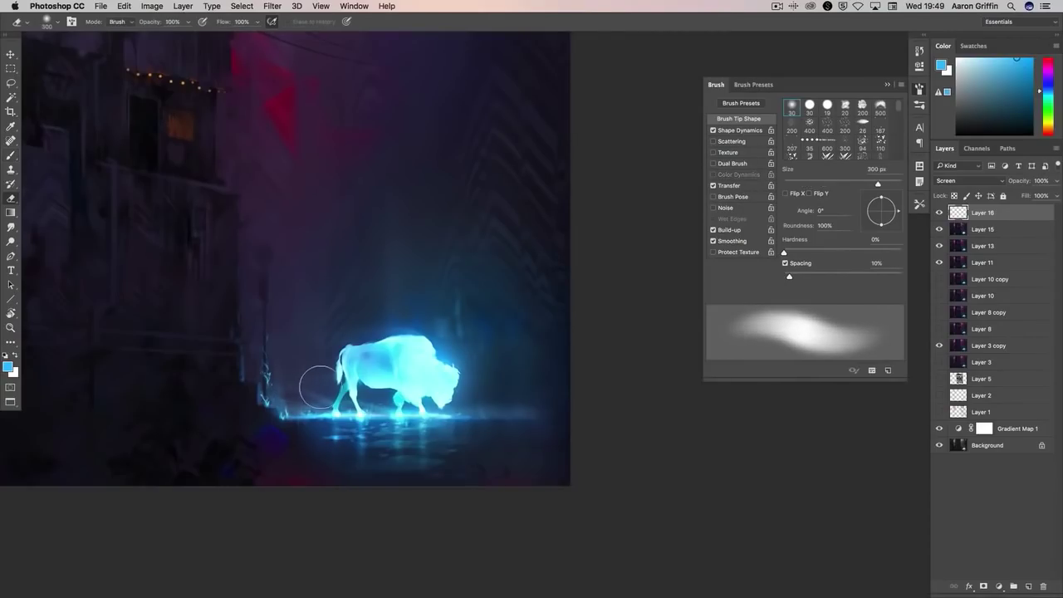
key("b")
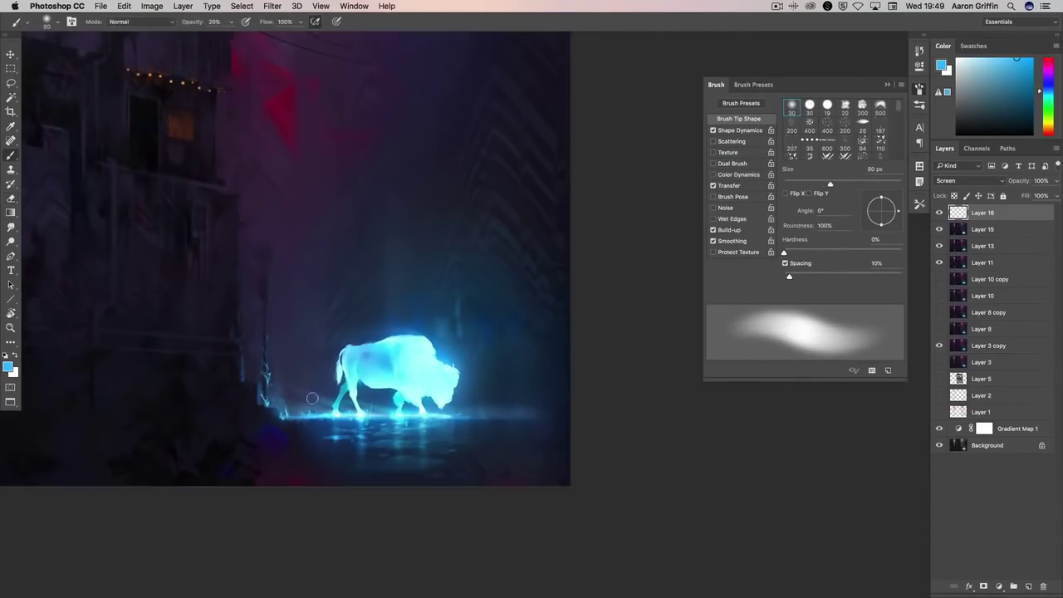
- Sample pale cyan and saturated blue at 100% opacity and brush glow on the left side at 600 px
key("bracketleft")
key("bracketleft")
key("bracketleft")
key("bracketleft")
key("bracketleft")
key("bracketleft")
left_click(390, 365, "alt")
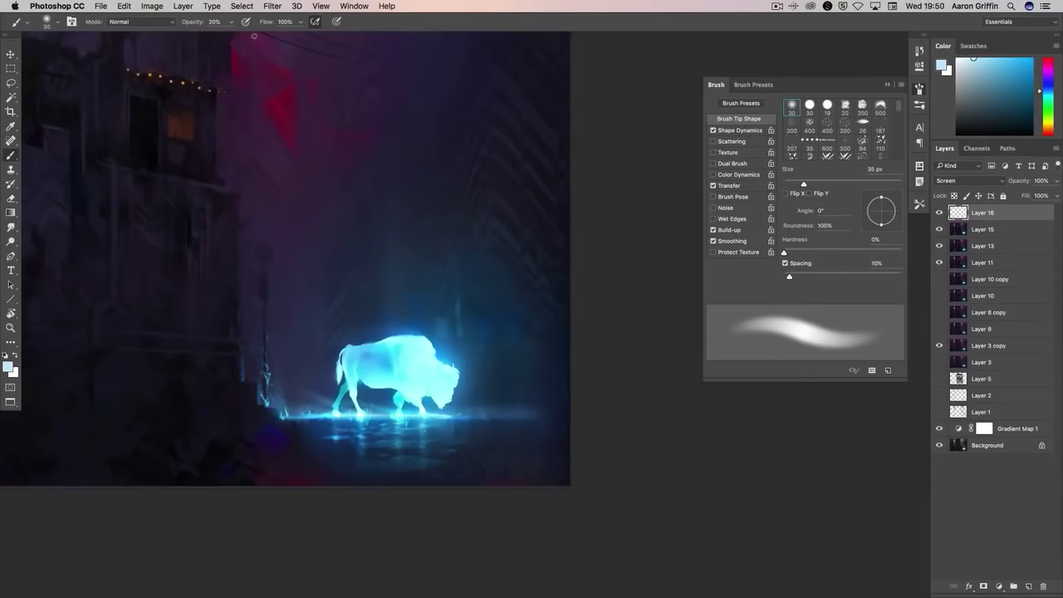
key("0")
left_click(314, 395, "alt")
key("bracketright")
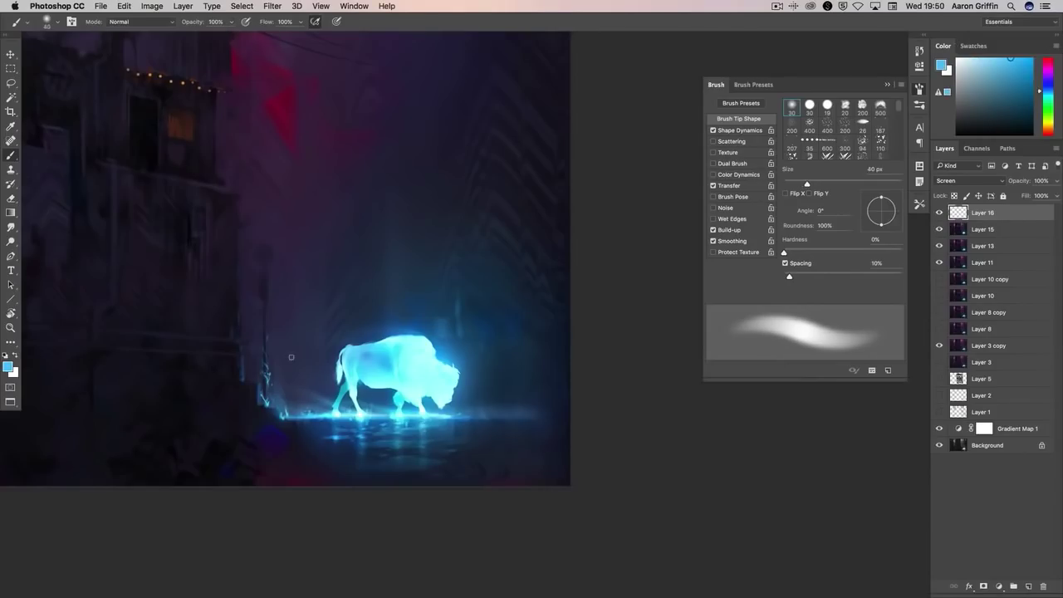
left_click_drag(187, 235, 677, 215)
key("bracketright")
key("bracketright")
key("bracketright")
key("bracketright")
key("bracketright")
key("bracketright")
key("bracketright")
key("bracketright")
key("bracketright")
key("bracketright")
key("bracketright")
key("bracketright")
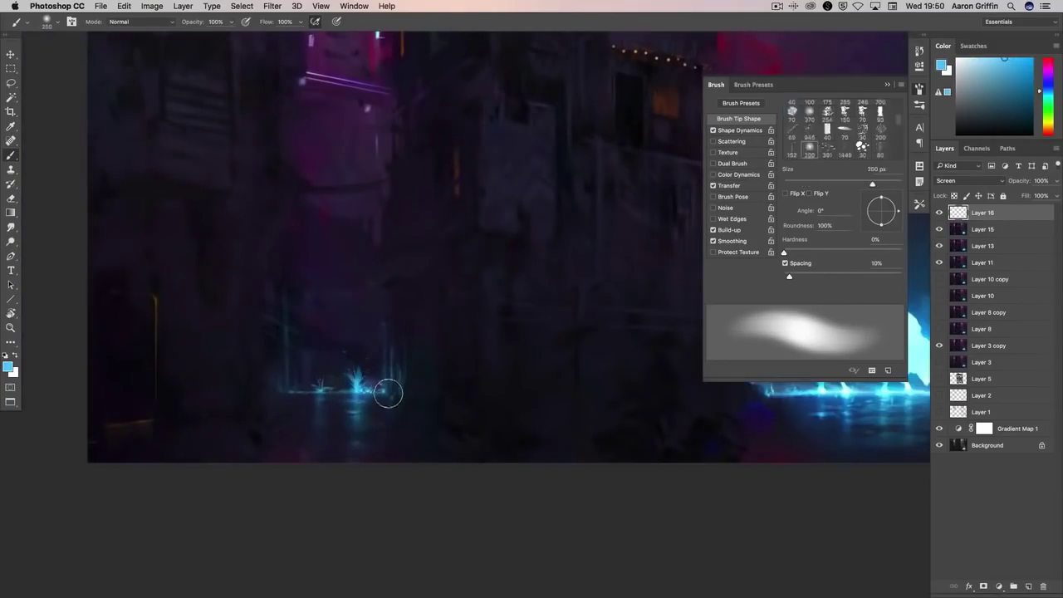
key("bracketright")
key("bracketright")
key("bracketright")
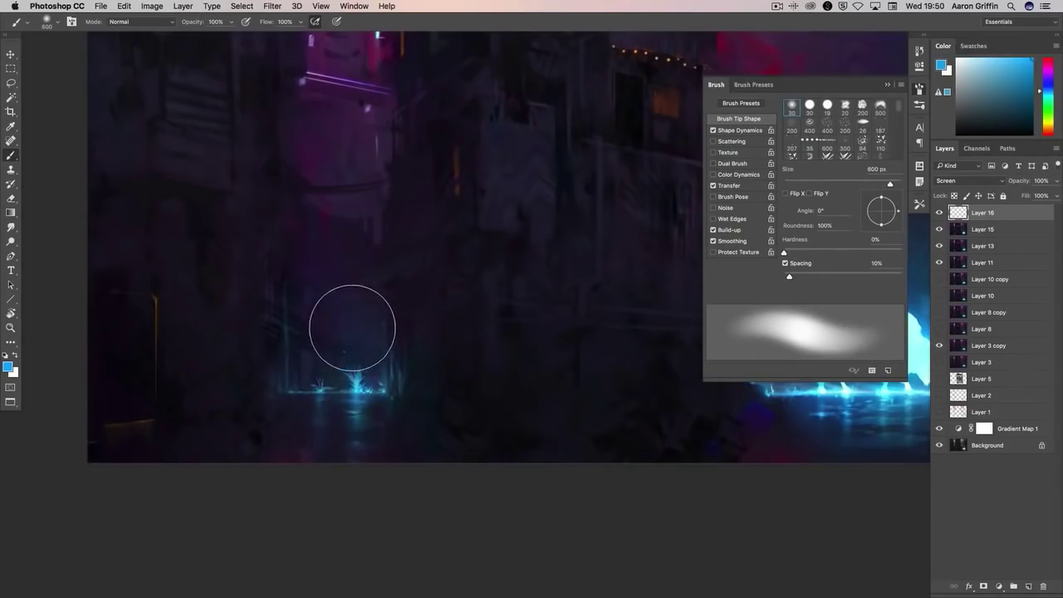
- Zoom back in around the bison and touch up the glow with the Eraser and a 90 px brush
key("h")
left_click_drag(467, 346, 582, 354)
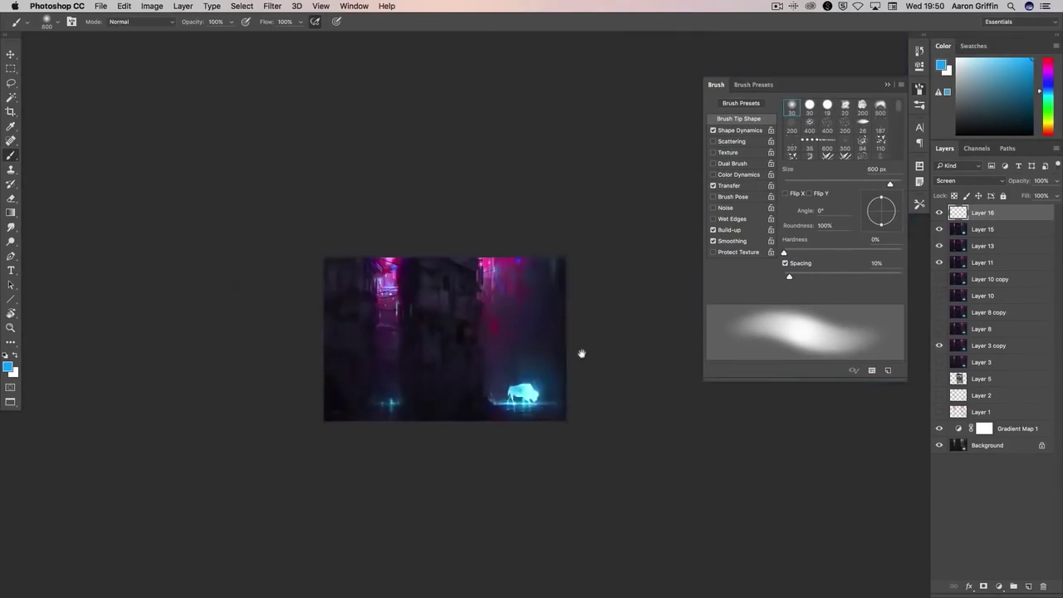
left_click_drag(940, 214, 451, 408)
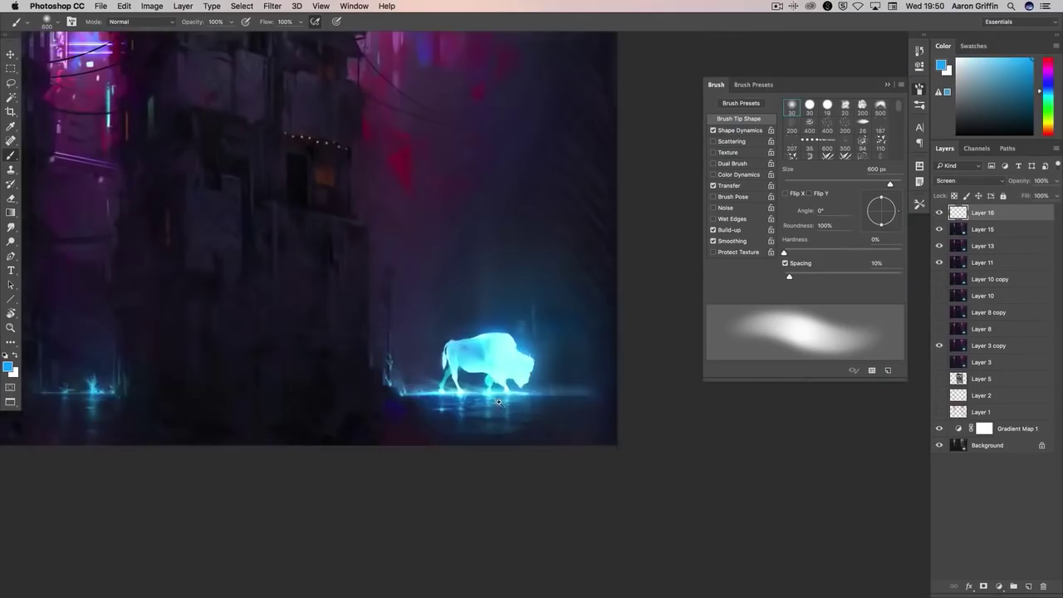
key("e")
key("b")
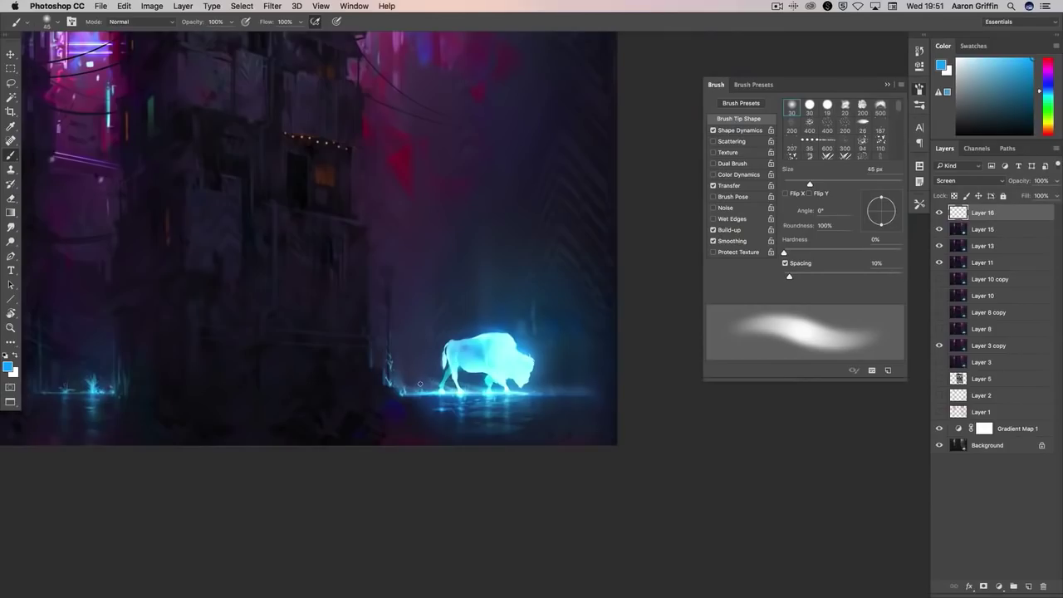
key("bracketright")
key("bracketright")
key("bracketright")
key("bracketright")
key("bracketright")
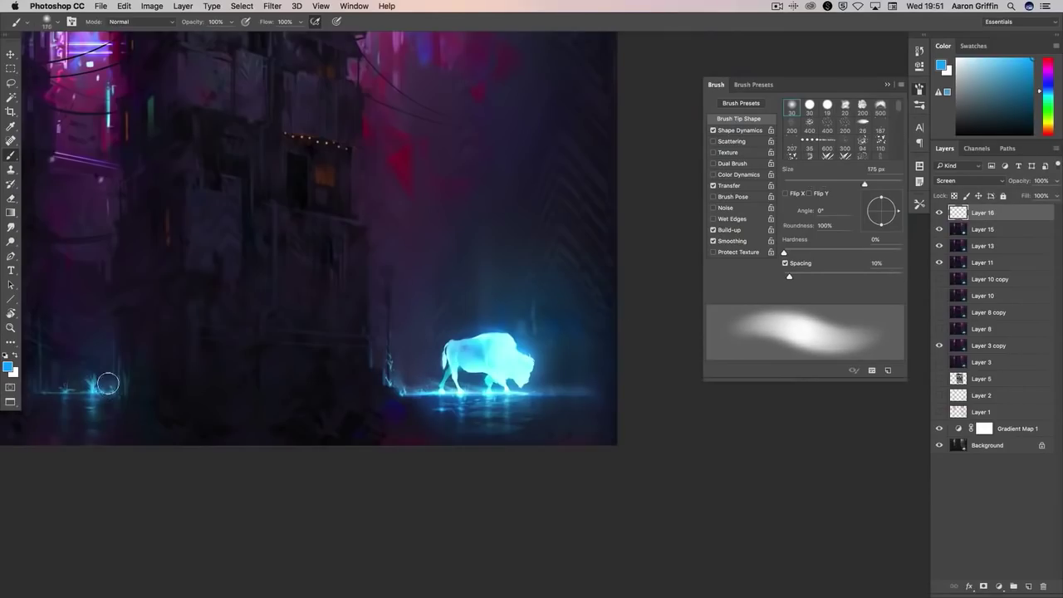
scroll(351, 308, "up", 5)
key("v")
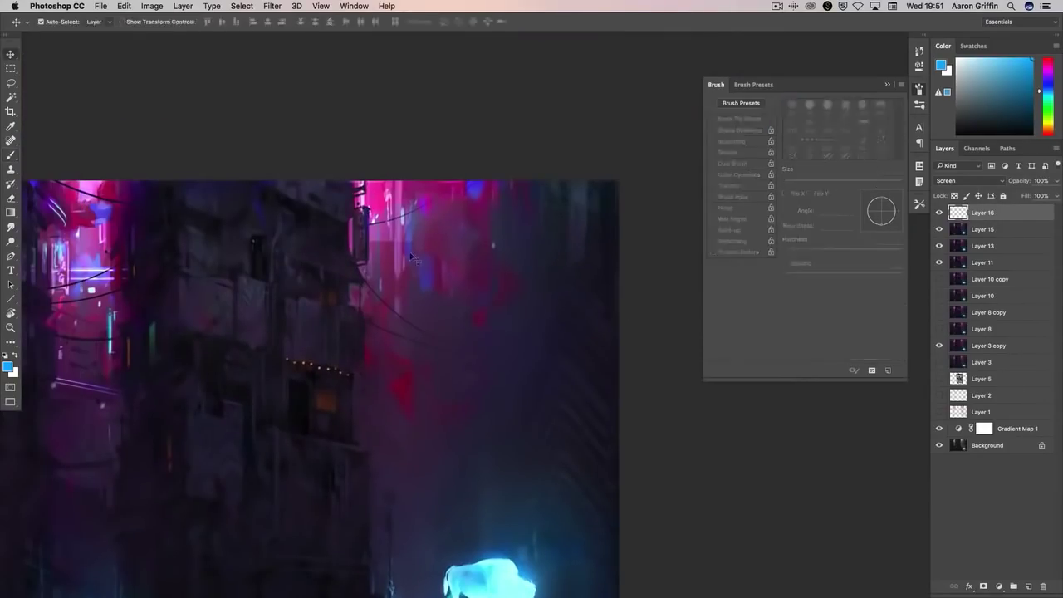
key("b")
right_click(410, 256)
- Duplicate the top layer, check the History panel, and pick a new paint colour at a 400 px brush
double_click(512, 232)
right_click(992, 216)
left_click(1025, 308)
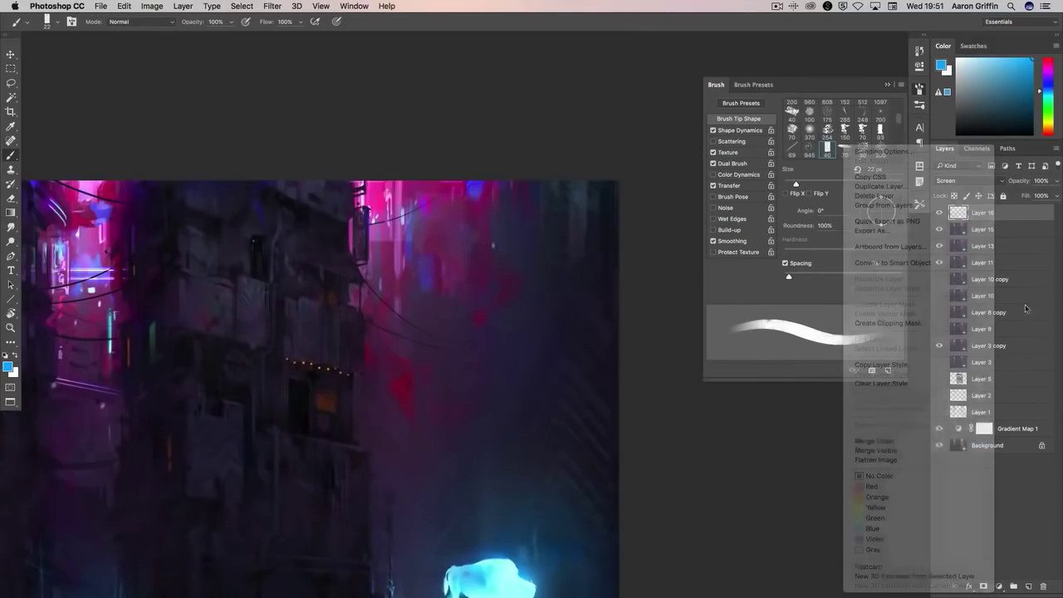
left_click(919, 60)
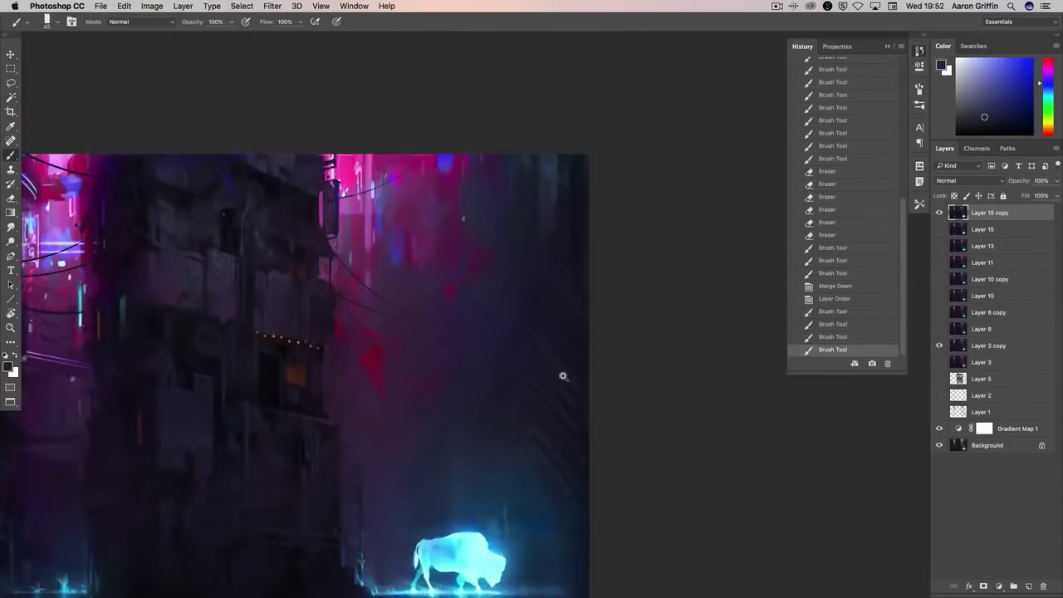
left_click(502, 427, "alt")
key("bracketright")
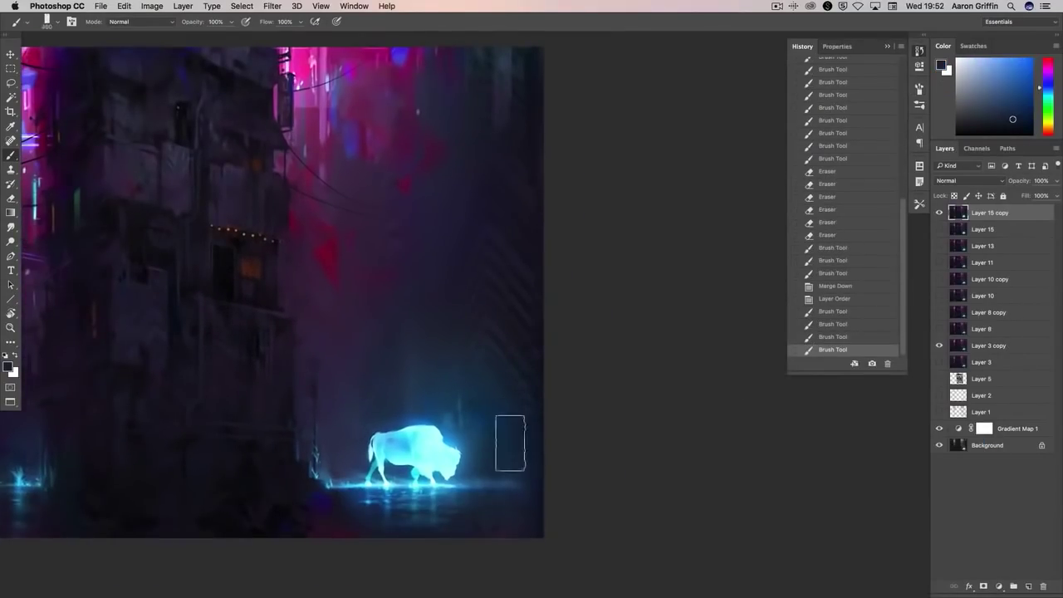
key("super+z")
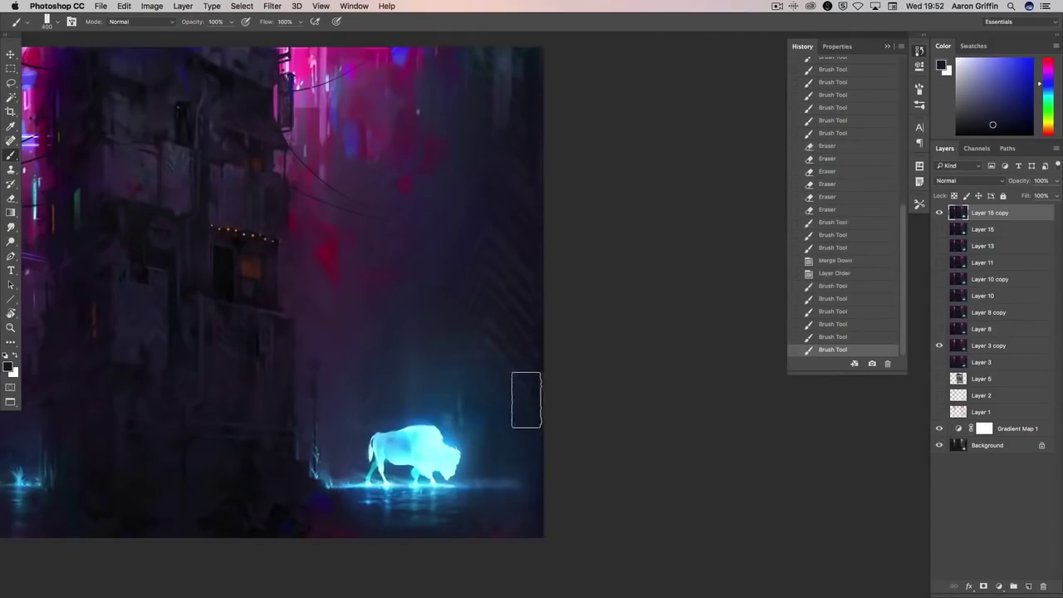
- Burn the haze right of the bison and paint small dark strokes near it
left_click(12, 242)
key("shift+o")
left_click_drag(462, 351, 507, 384)
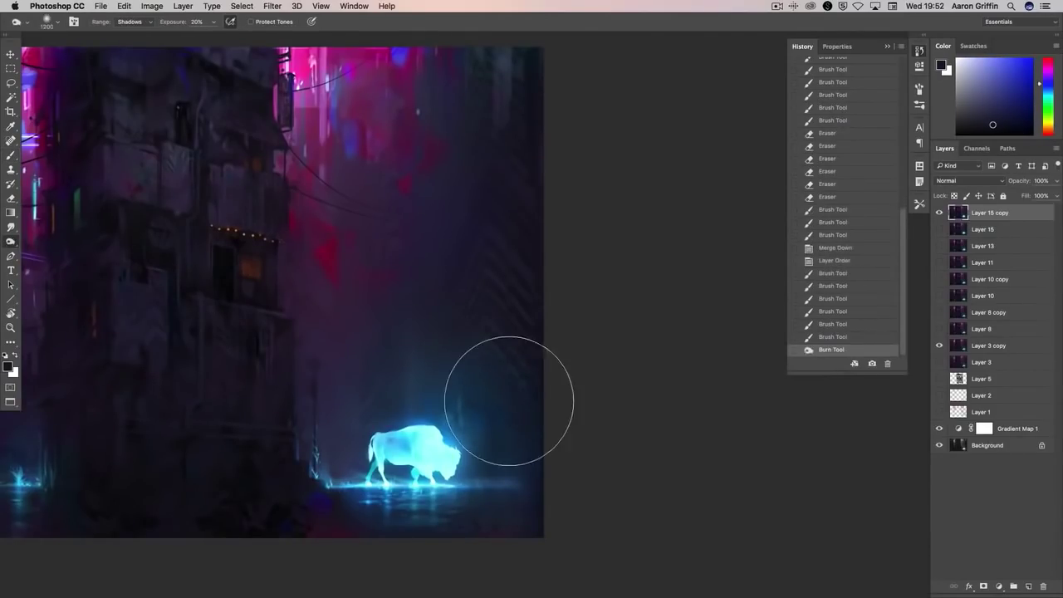
key("b")
left_click(473, 462, "alt")
mouse_move(476, 478)
left_mouse_down()
mouse_move(520, 482)
mouse_move(507, 484)
left_mouse_up()
left_click(495, 484)
left_click(495, 483, "alt")
- Spot-heal the blemishes on the bison's hind leg
key("j")
key("b")
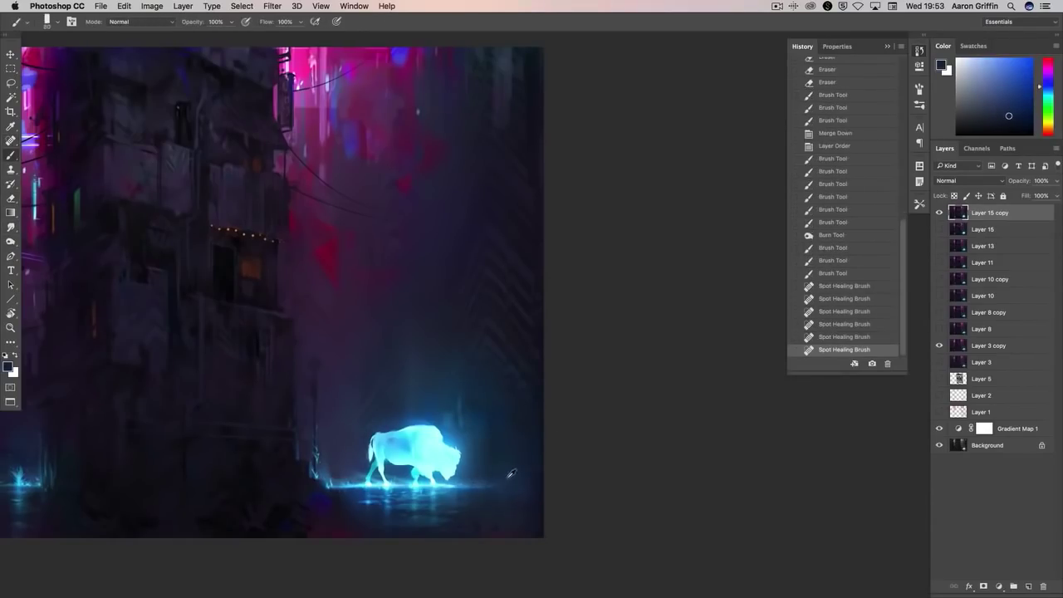
scroll(449, 465, "down", 1)
scroll(449, 466, "up", 3)
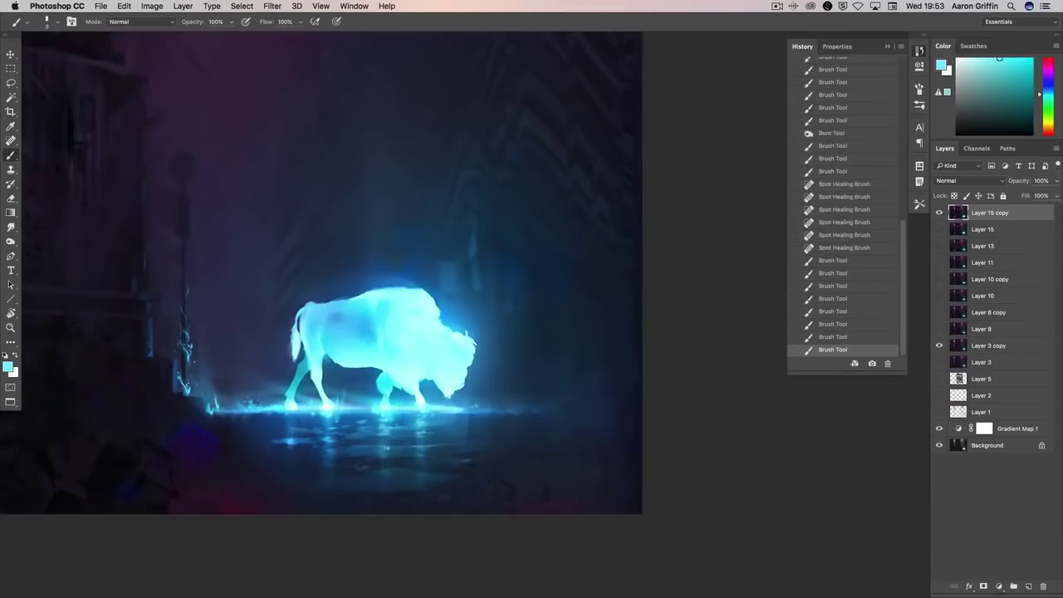
left_click(12, 233)
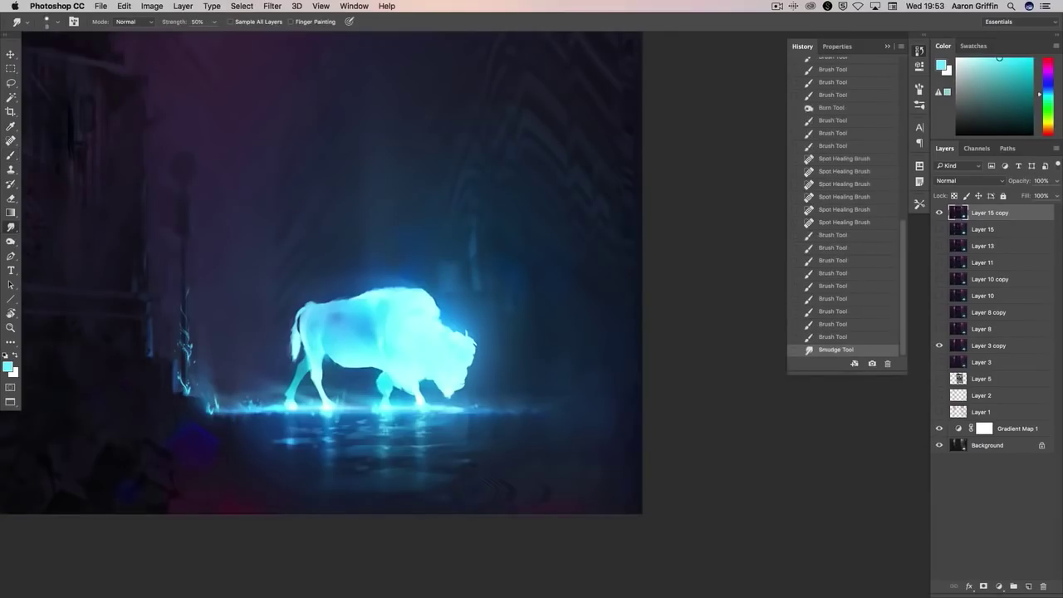
key("j")
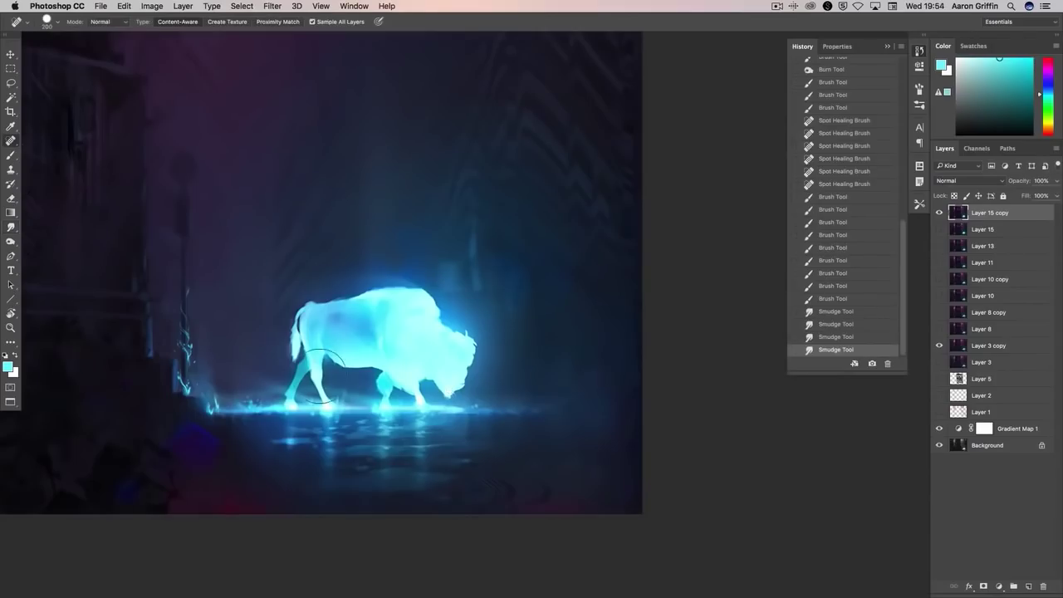
left_click(344, 378)
left_click(320, 370)
left_click(287, 366)
- Heal stray spots around the bison and the haze right of its head
left_click(285, 314)
left_click(487, 301)
left_click(517, 363)
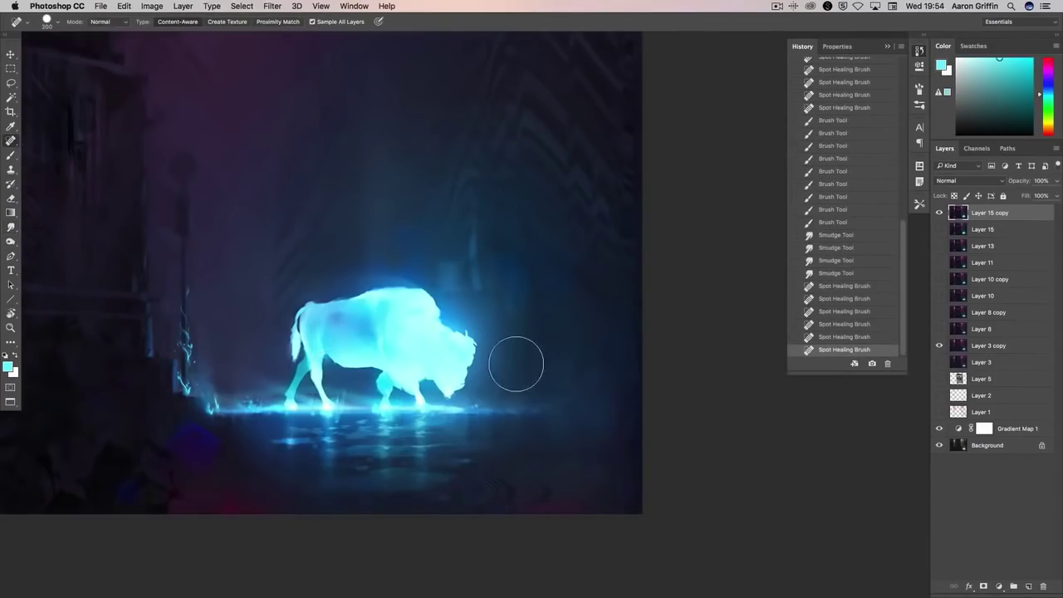
left_click_drag(511, 373, 568, 359)
scroll(567, 358, "down", 5)
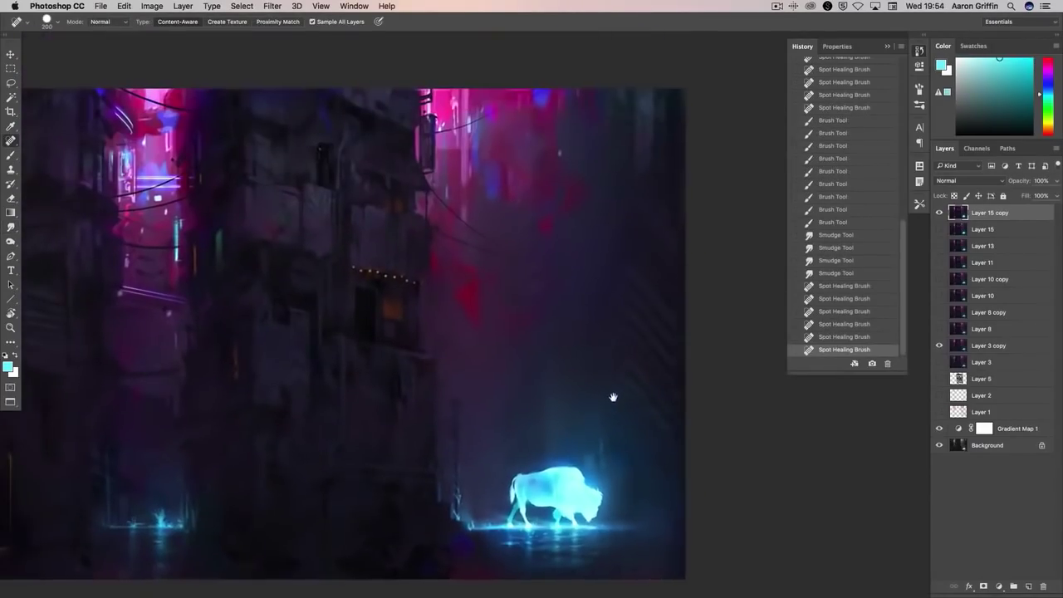
- Paint dark red and purple strokes sampled from the building wall onto the wall
key("l")
scroll(361, 289, "up", 2)
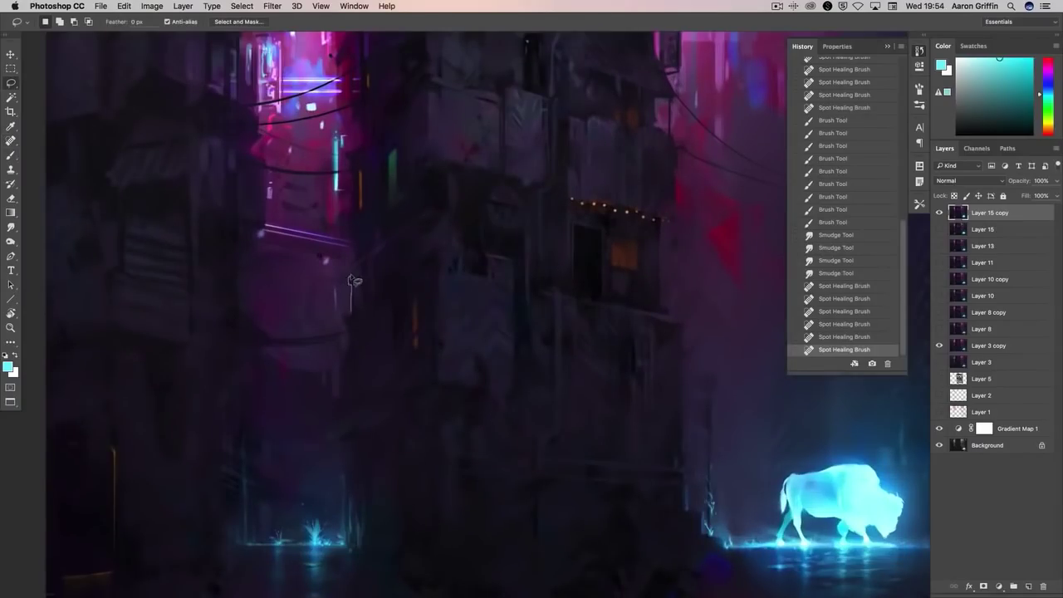
mouse_move(353, 281)
left_mouse_down()
mouse_move(325, 333)
mouse_move(352, 273)
mouse_move(358, 297)
mouse_move(333, 266)
left_mouse_up()
key("b")
left_click(344, 271, "alt")
key("ctrl+d")
left_click(351, 273, "alt")
left_click_drag(337, 275, 341, 333)
left_click_drag(333, 231, 332, 203)
key("h")
left_click_drag(553, 385, 595, 394)
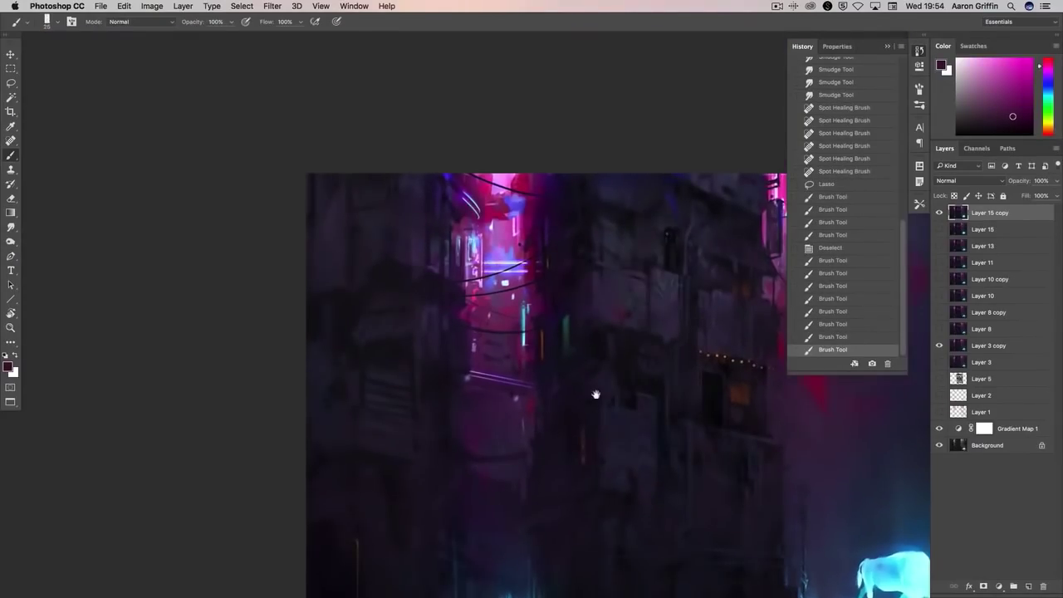
mouse_move(343, 339)
left_mouse_down()
mouse_move(379, 348)
mouse_move(361, 334)
mouse_move(380, 338)
mouse_move(344, 351)
mouse_move(379, 355)
mouse_move(349, 359)
left_mouse_up()
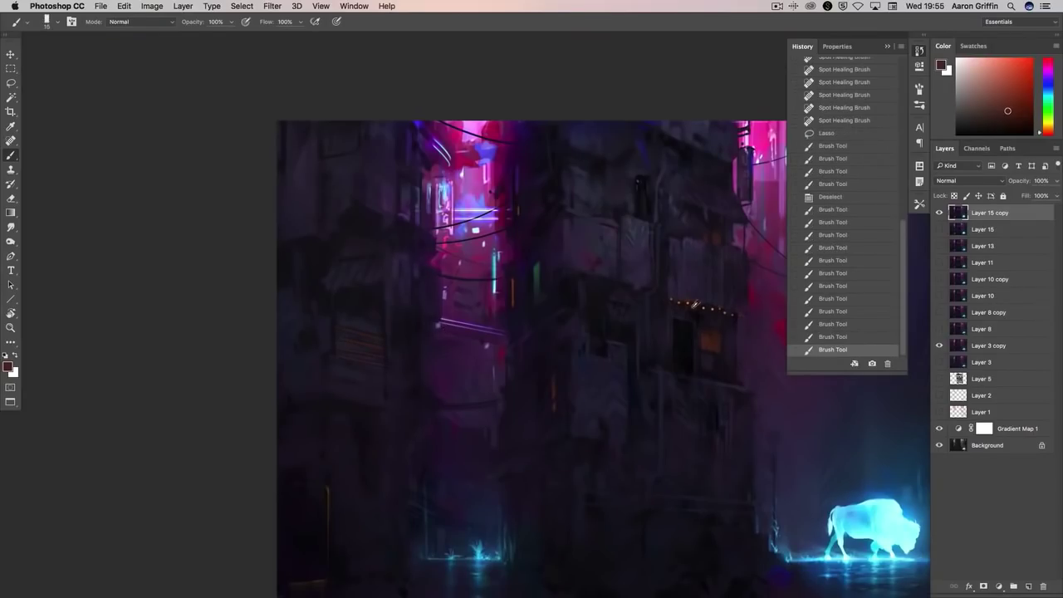
- Paint a stroke in a newly sampled wall colour, then sample dark purple and violet
left_click(710, 335, "alt")
left_click_drag(384, 365, 450, 254)
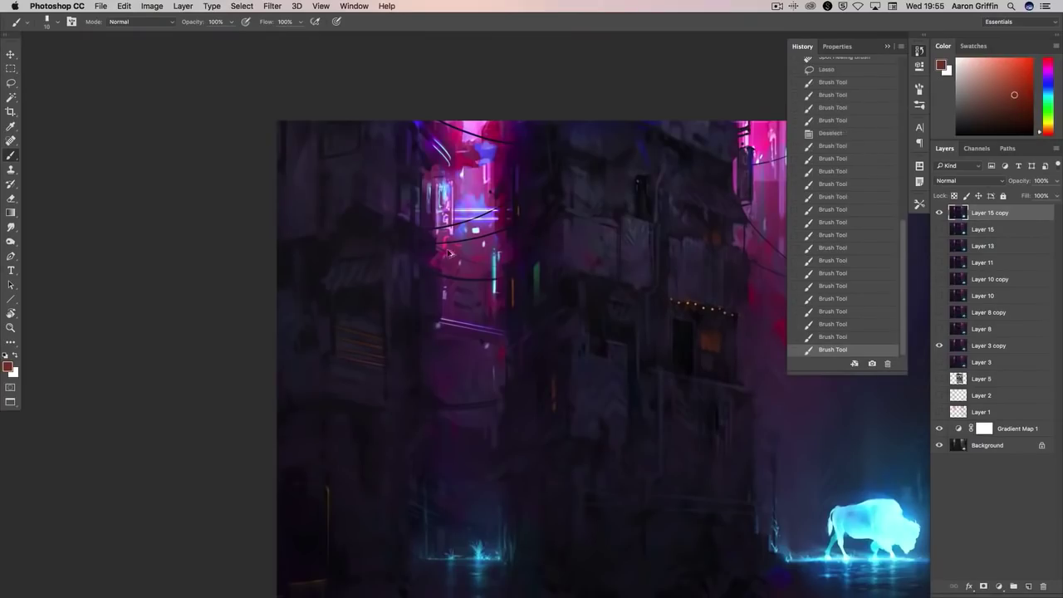
left_click(358, 332, "alt")
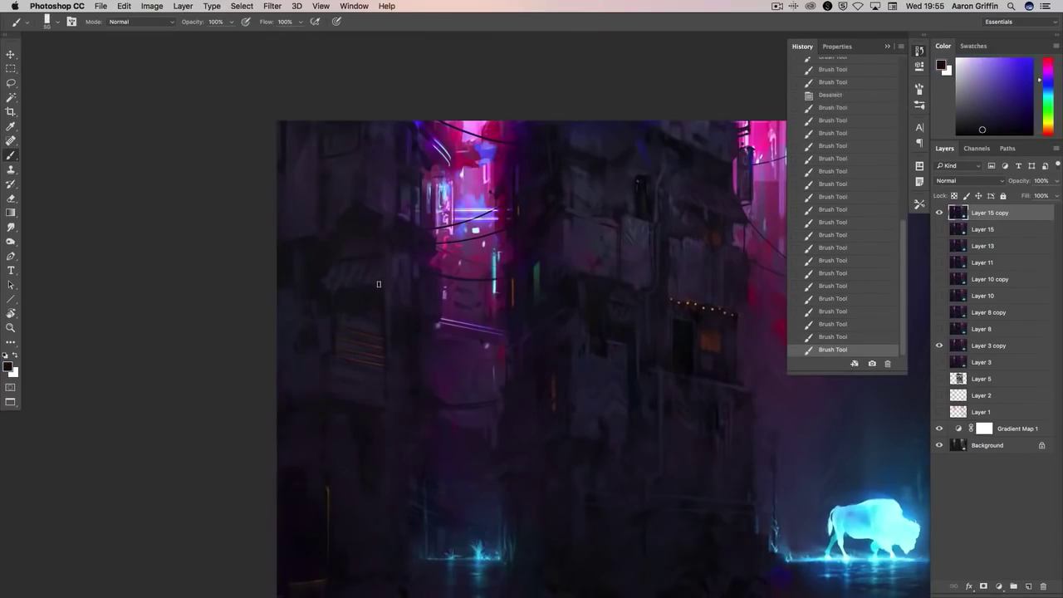
left_click(386, 359, "alt")
scroll(498, 407, "up", 8)
scroll(498, 407, "right", 3)
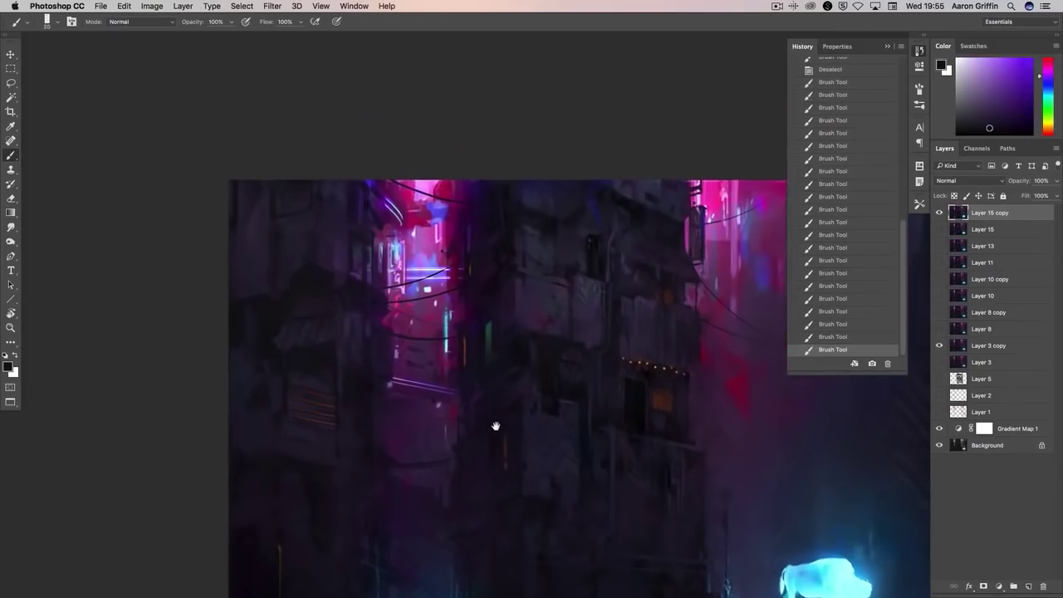
- Sample a dark blue from the painting and brush it onto the wall
key("l")
scroll(583, 402, "down", 2)
scroll(582, 402, "right", 3)
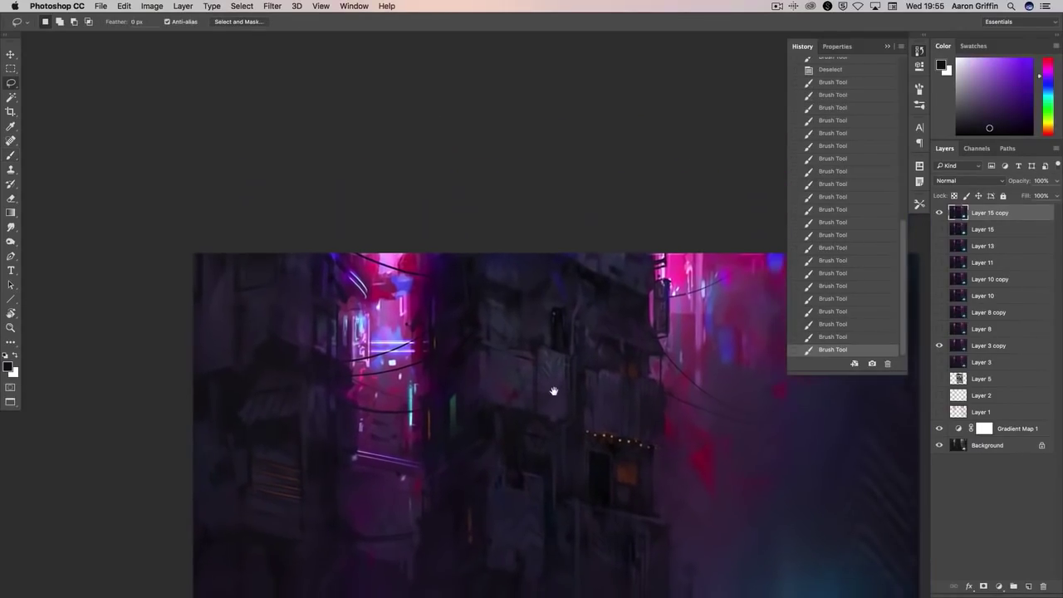
scroll(640, 374, "down", 3)
scroll(657, 352, "up", 1)
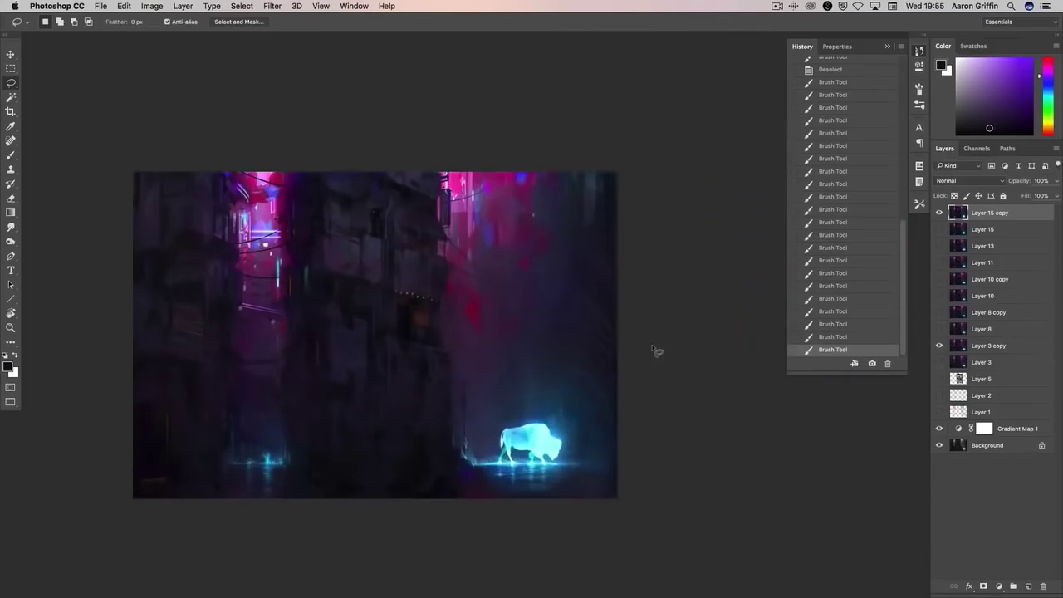
key("b")
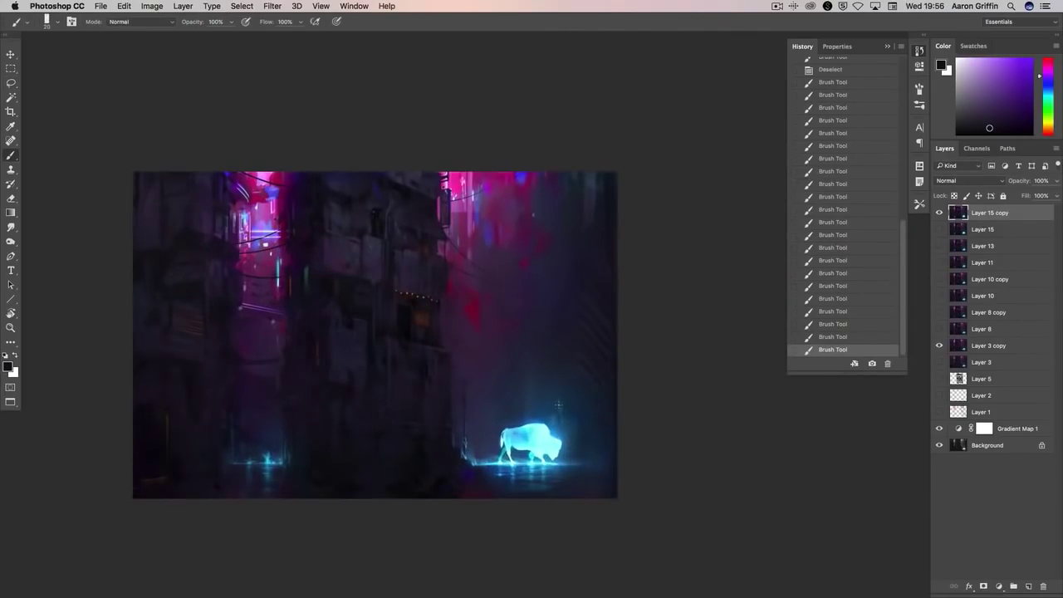
scroll(467, 344, "up", 3)
left_click(344, 406, "alt")
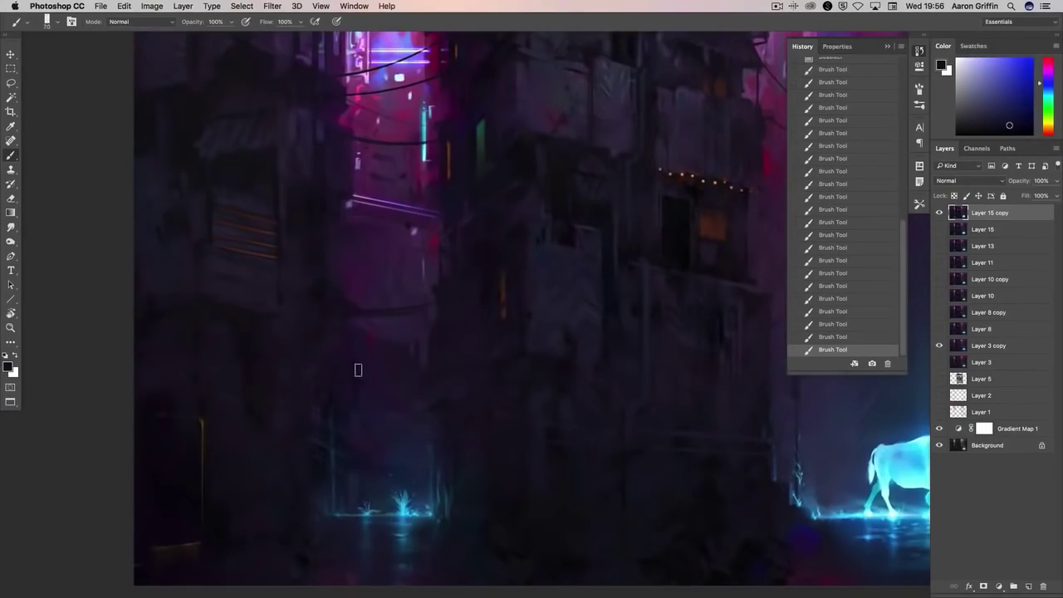
left_click_drag(363, 378, 355, 391)
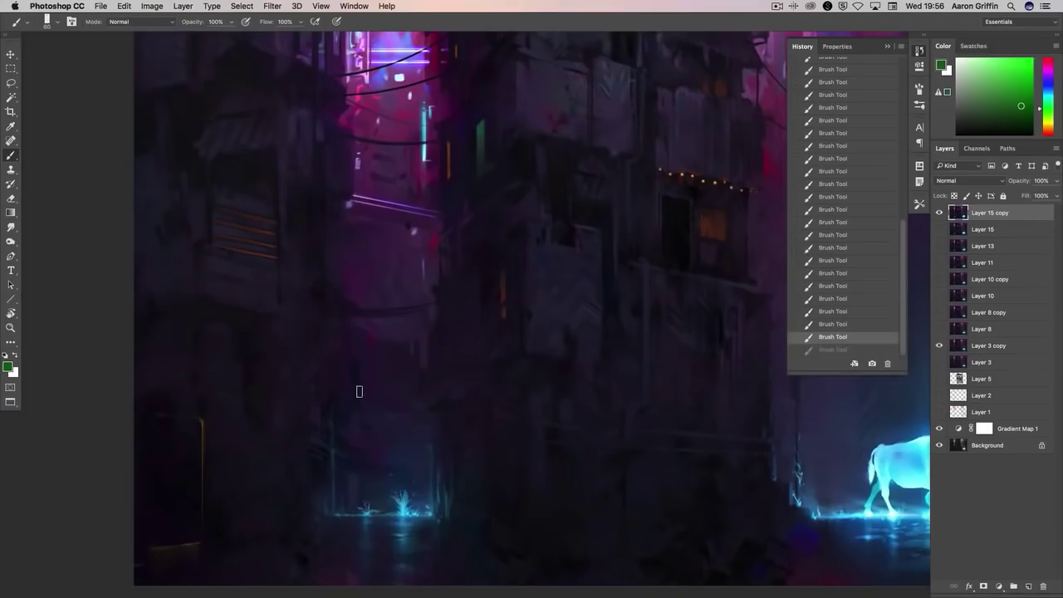
- Compare the last three brush strokes by undoing and redoing them
scroll(355, 405, "right", 3)
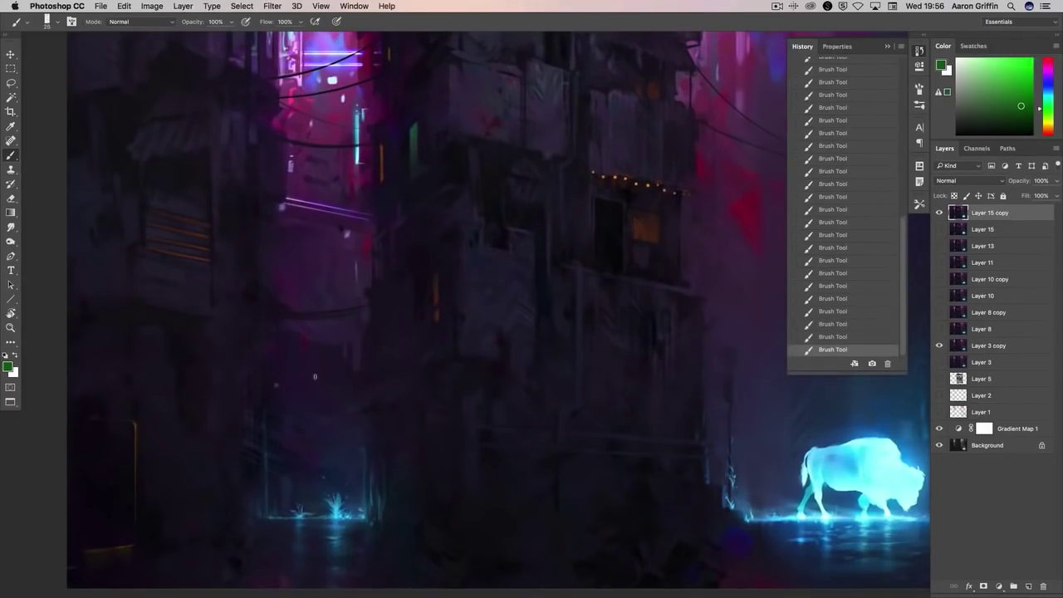
scroll(315, 377, "up", 5)
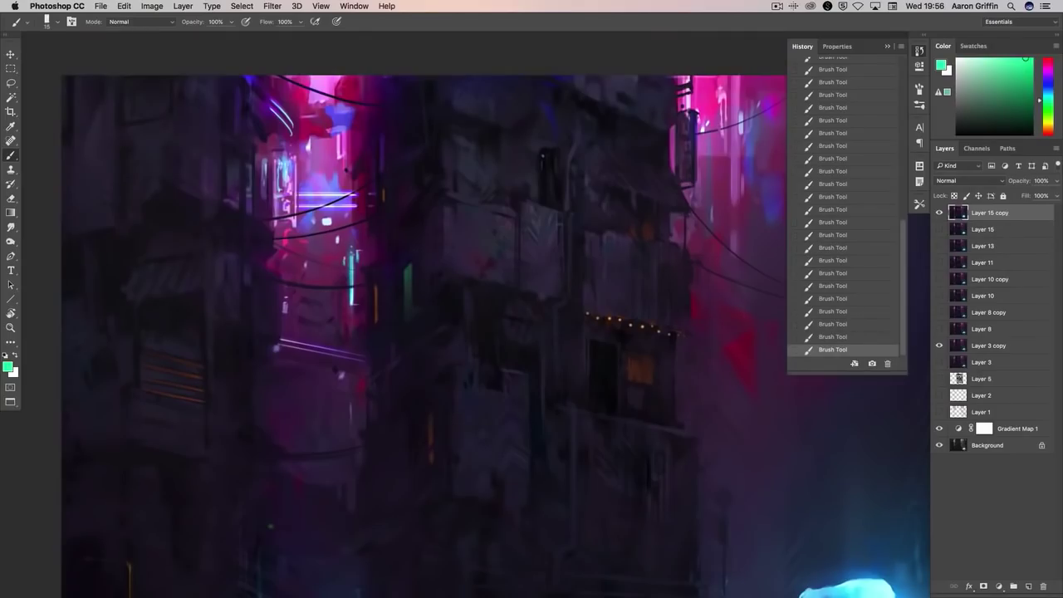
scroll(560, 288, "right", 6)
scroll(560, 288, "up", 2)
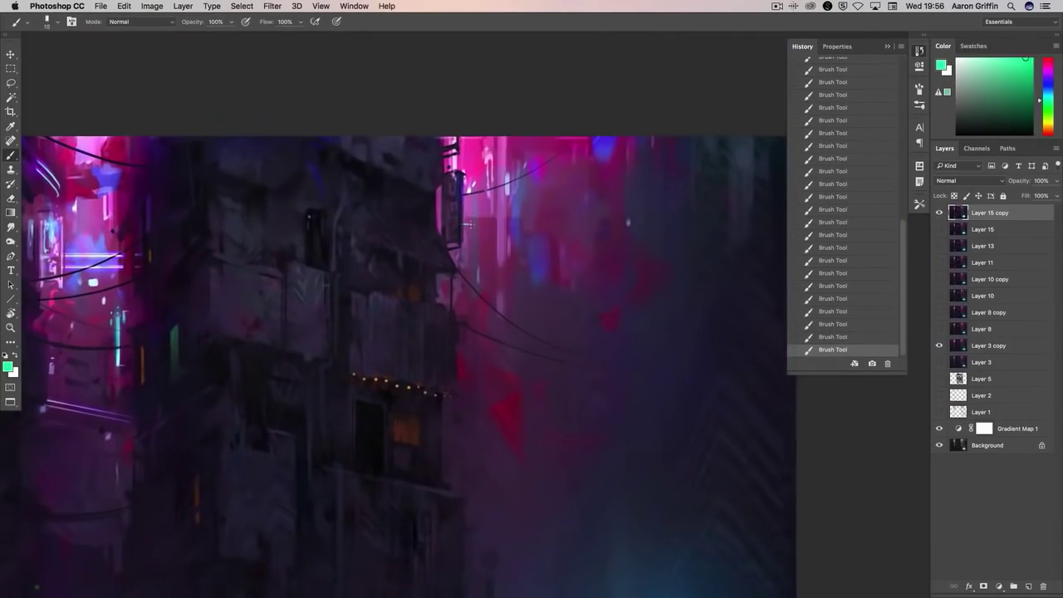
key("super+alt+z")
key("super+alt+z")
key("super+alt+z")
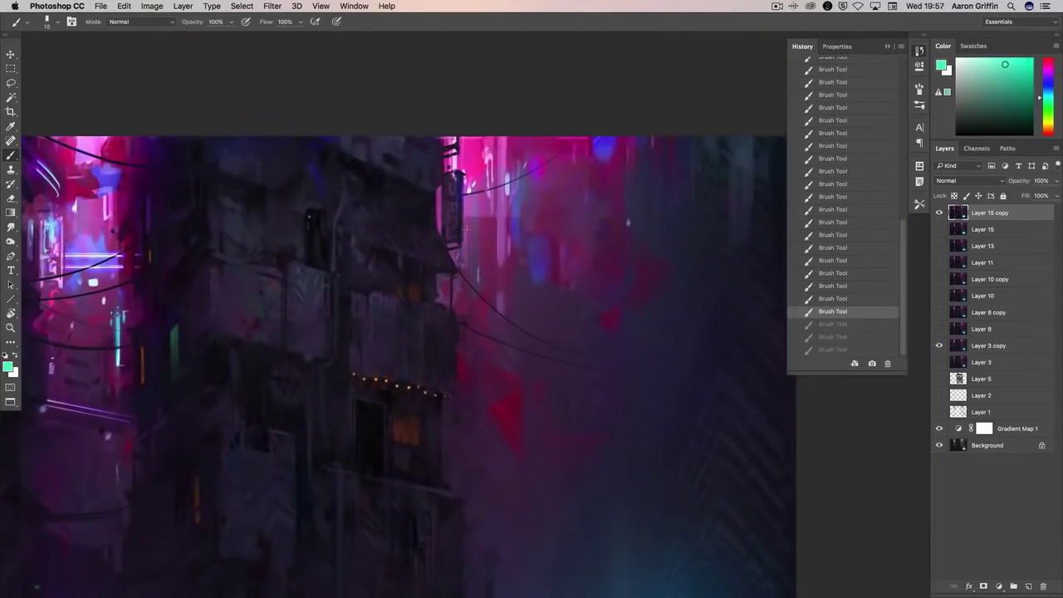
key("super+shift+z")
key("super+shift+z")
key("super+shift+z")
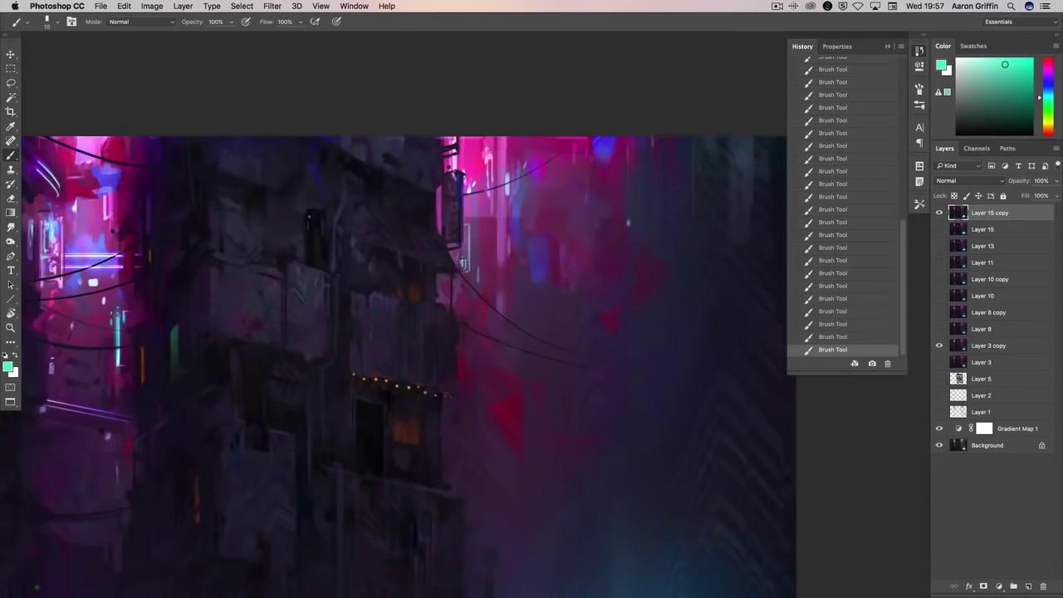
- Choose a brush preset and sample teal from the neon sign
left_click(471, 307, "alt")
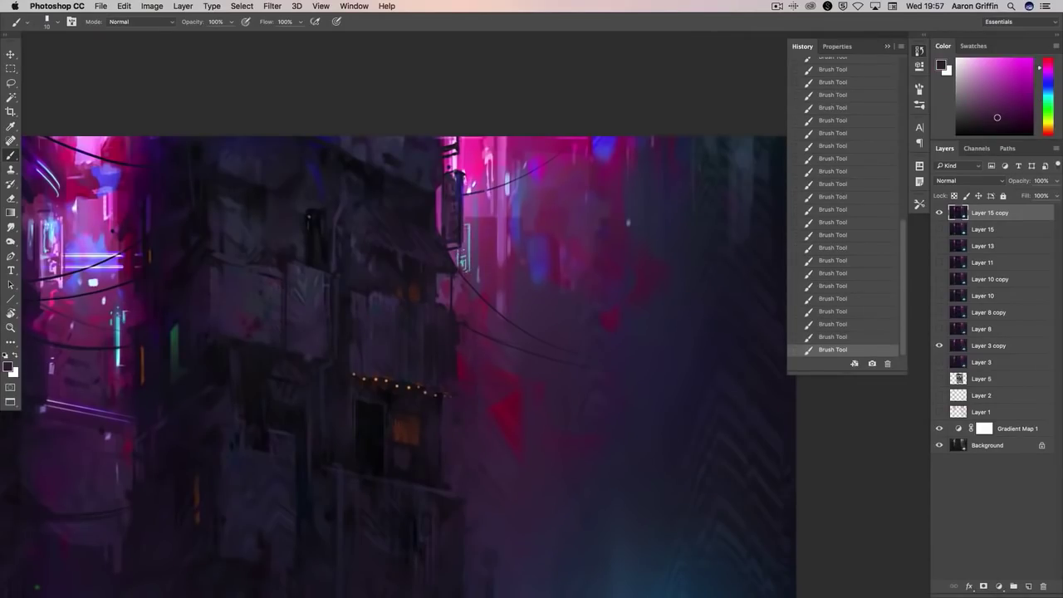
left_click(472, 239, "alt")
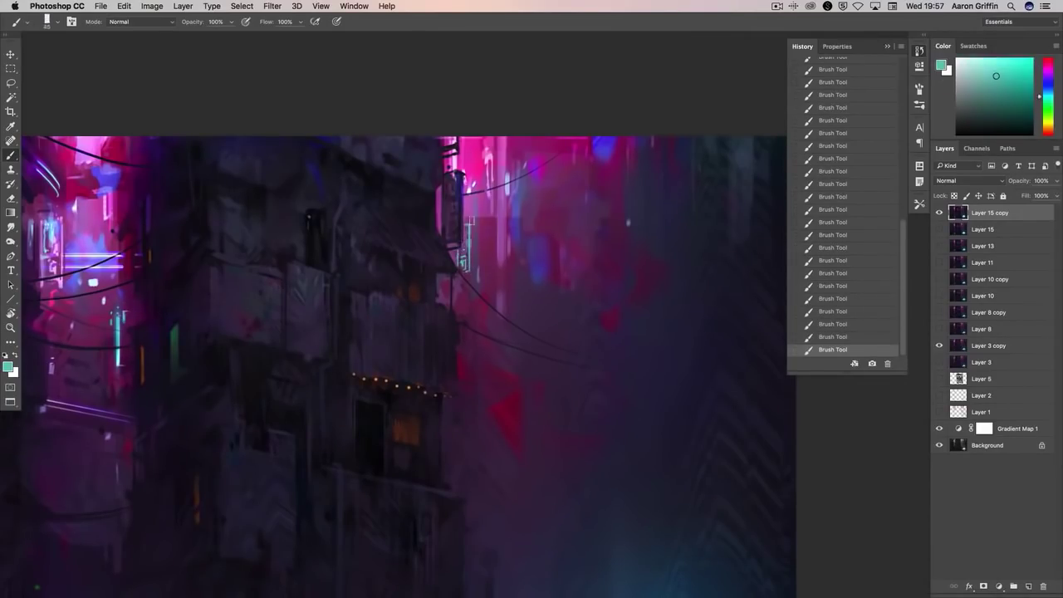
left_click(475, 245, "alt")
left_click(472, 239, "alt")
right_click(472, 238)
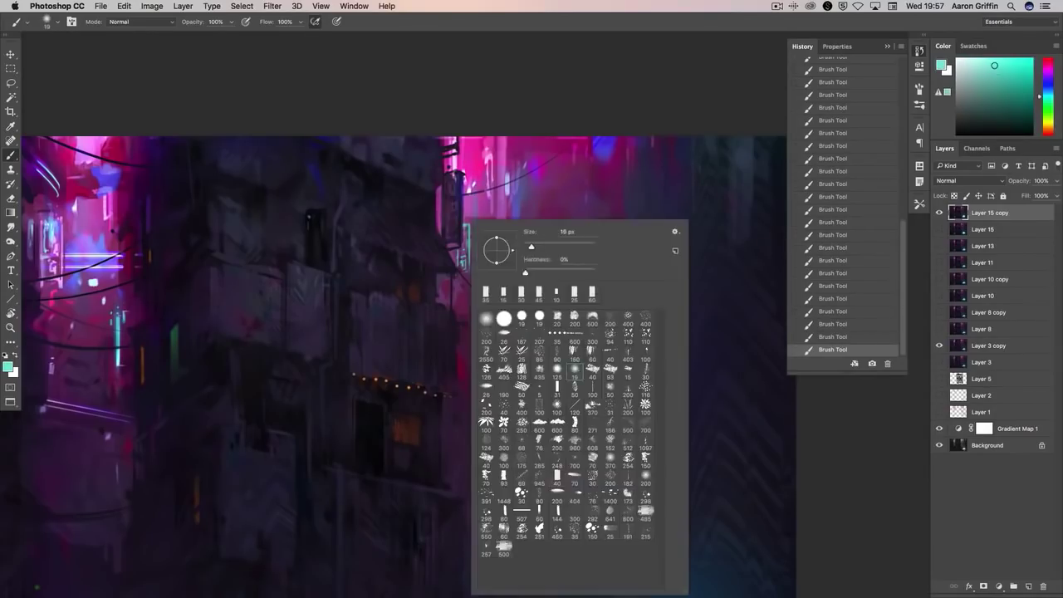
key("Escape")
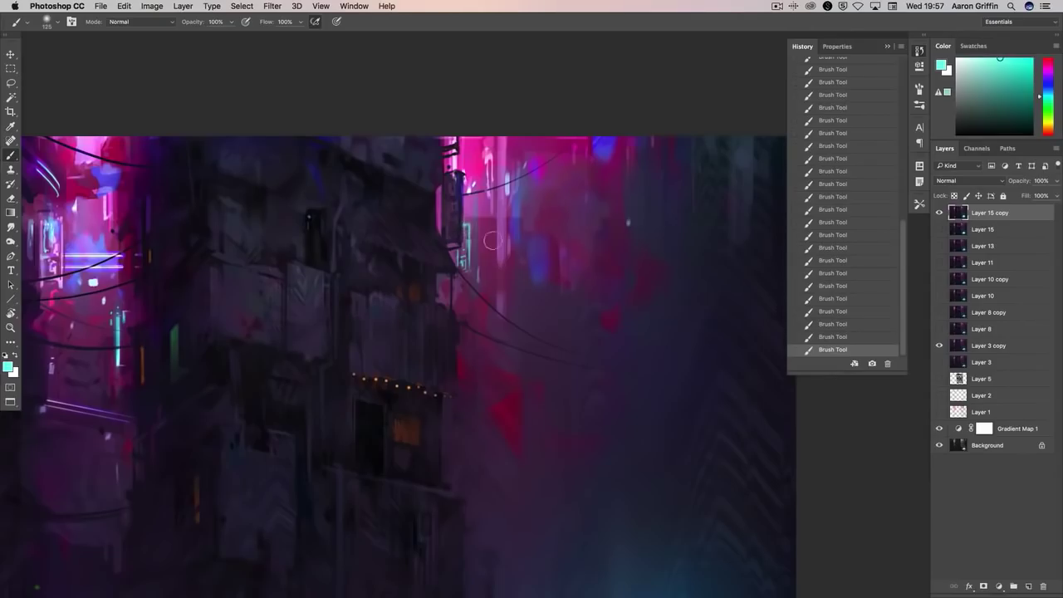
right_click(492, 241)
left_click(492, 241, "alt")
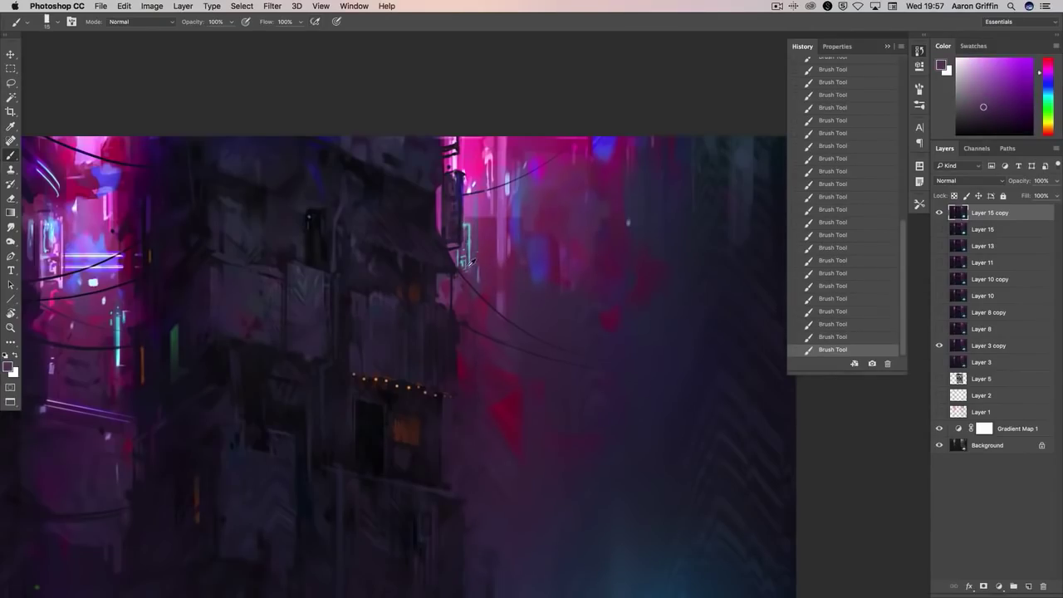
left_click(473, 242, "alt")
- Dodge the teal sign on the wall with a roughly 90 px brush to brighten it
left_click(11, 256)
left_click(11, 241)
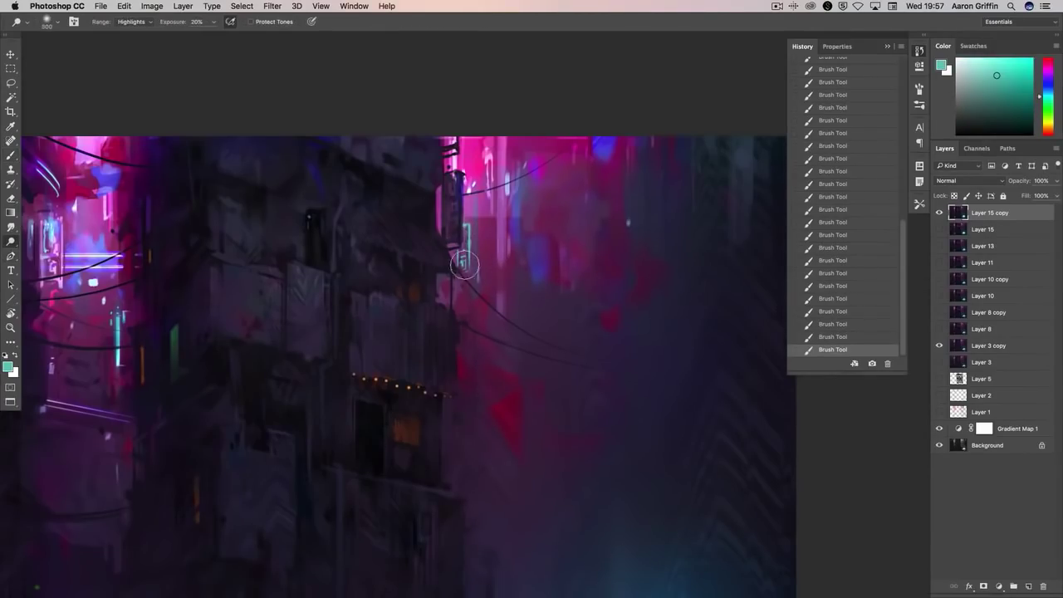
key("bracketleft")
key("bracketleft")
key("bracketleft")
key("bracketleft")
key("bracketleft")
key("bracketleft")
key("bracketleft")
left_click_drag(456, 242, 463, 249)
left_click_drag(464, 249, 465, 240)
- Paint neon-haze pink strokes down the right side and dabs into the upper alley haze
key("b")
key("x")
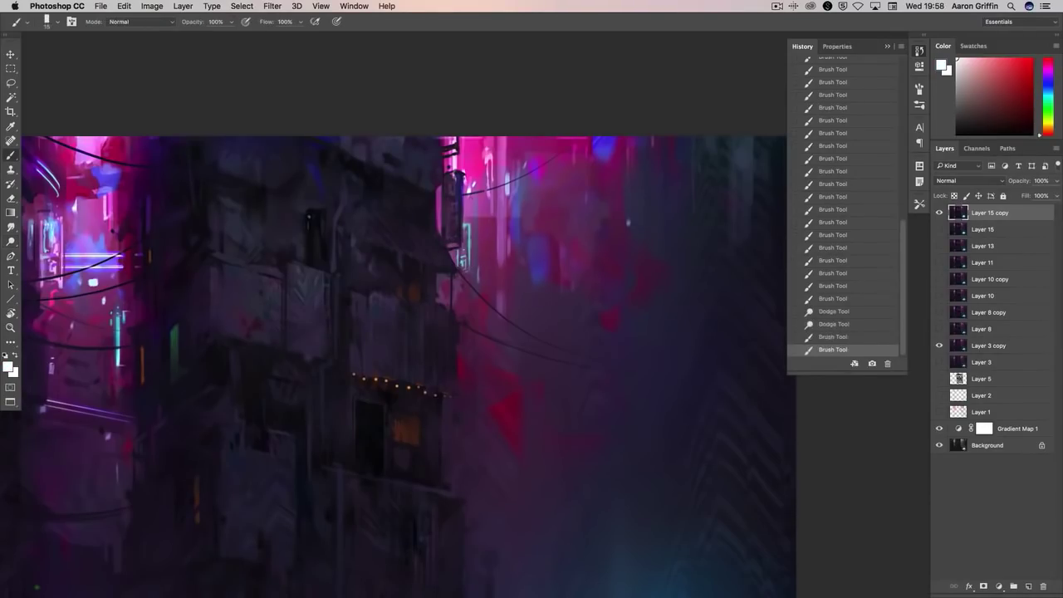
left_click(110, 206, "alt")
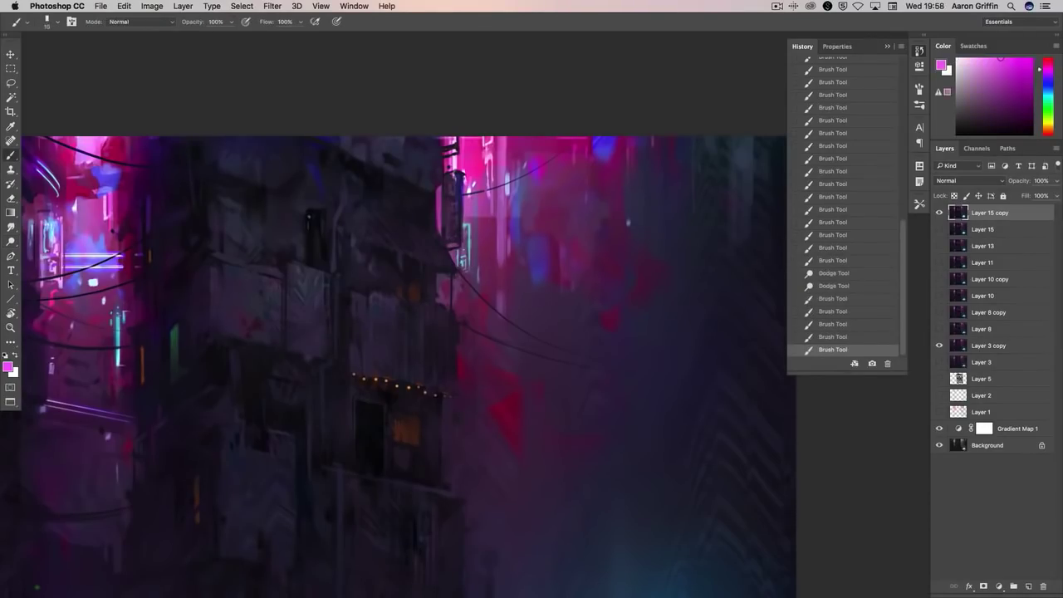
key("bracketright")
left_click_drag(662, 182, 714, 332)
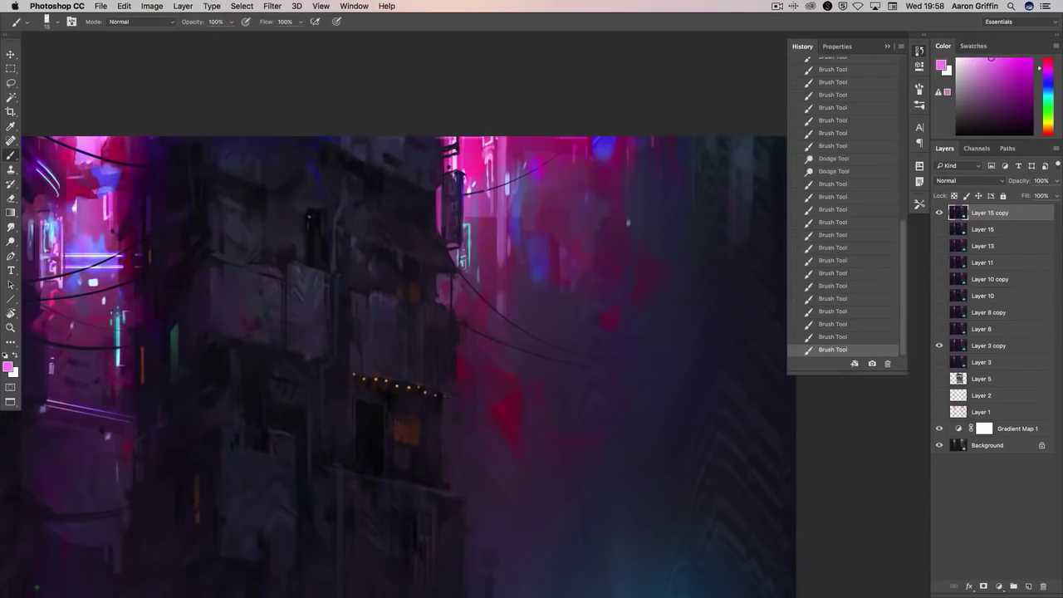
left_click(523, 210)
left_click(535, 196)
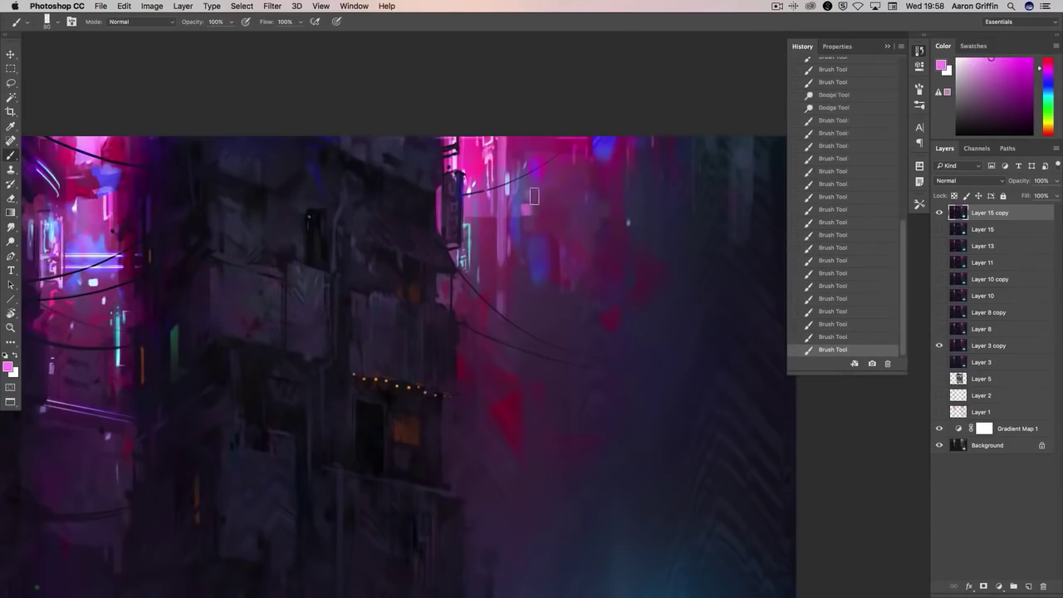
- Dab dark maroon into the haze, switch to a light pink, and zoom out
left_click(506, 256, "alt")
left_click(499, 229)
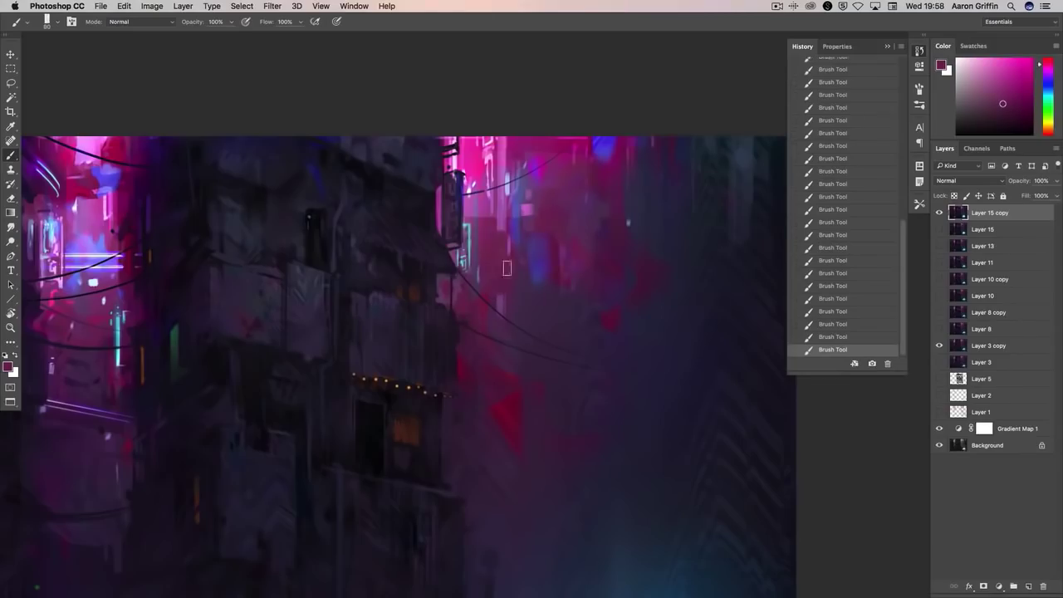
left_click(983, 59)
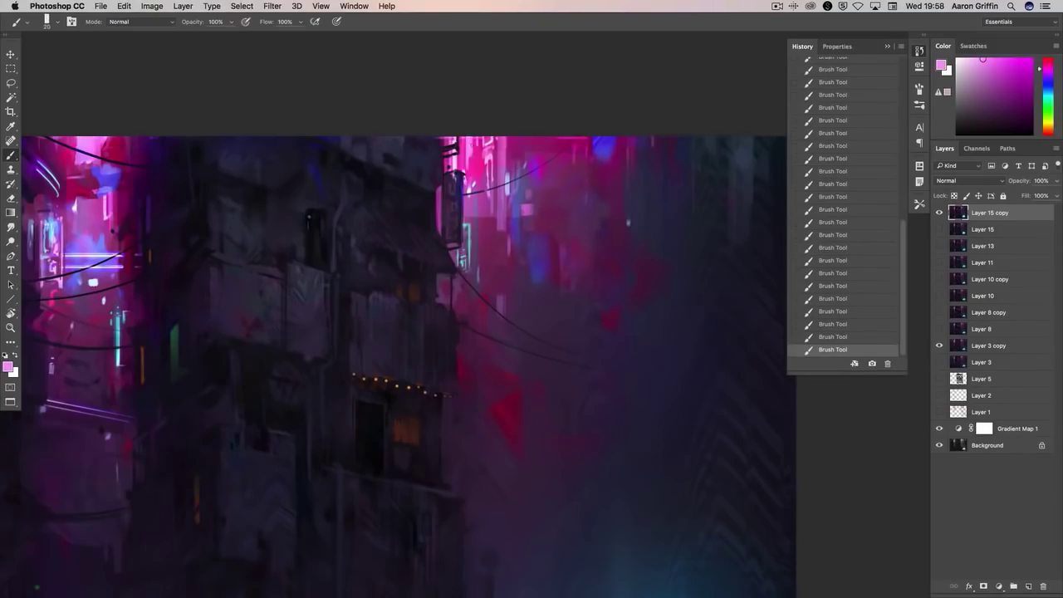
key("ctrl+minus")
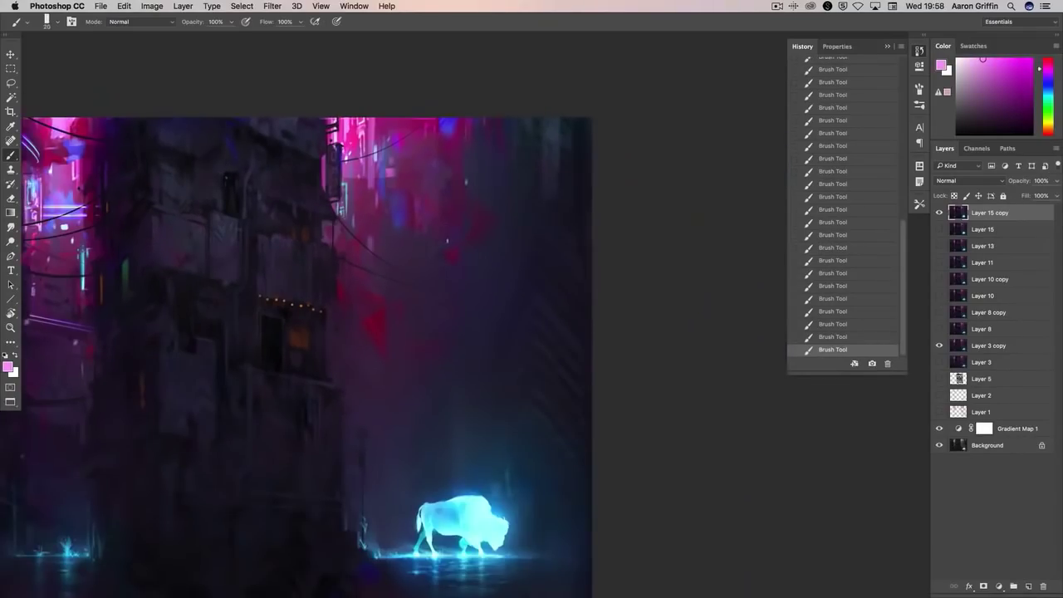
- On a new layer, stamp a dark mark with the large scattered brush
right_click(449, 220)
left_click(449, 260)
left_click(503, 185, "alt")
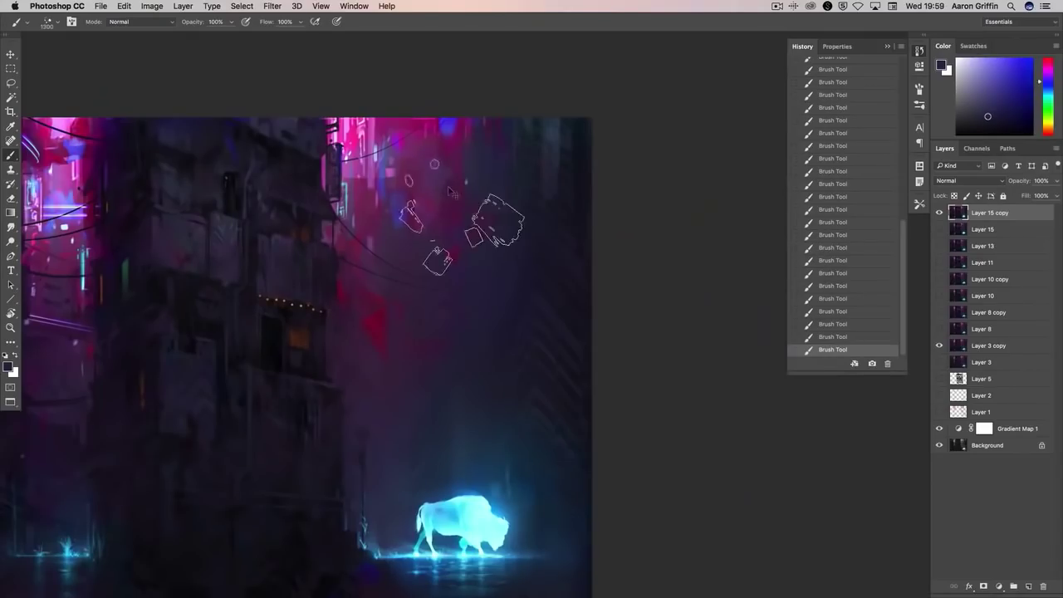
key("ctrl+shift+alt+n")
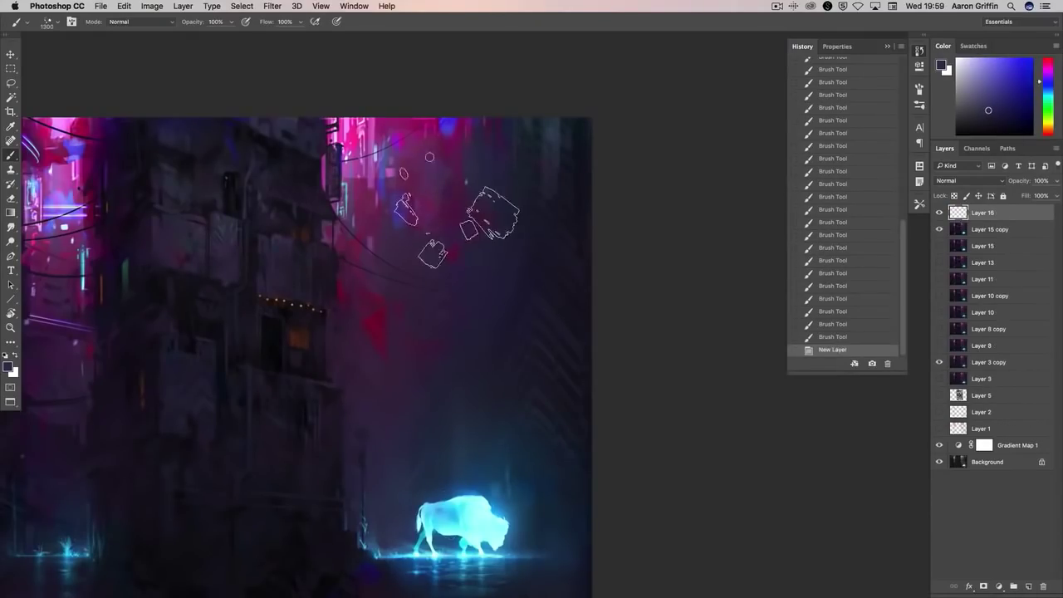
left_click(465, 212)
- Flip the stamped marks horizontally, move them up and right, and apply Levels
key("ctrl+t")
right_click(468, 204)
left_click(497, 361)
left_click_drag(483, 248, 513, 221)
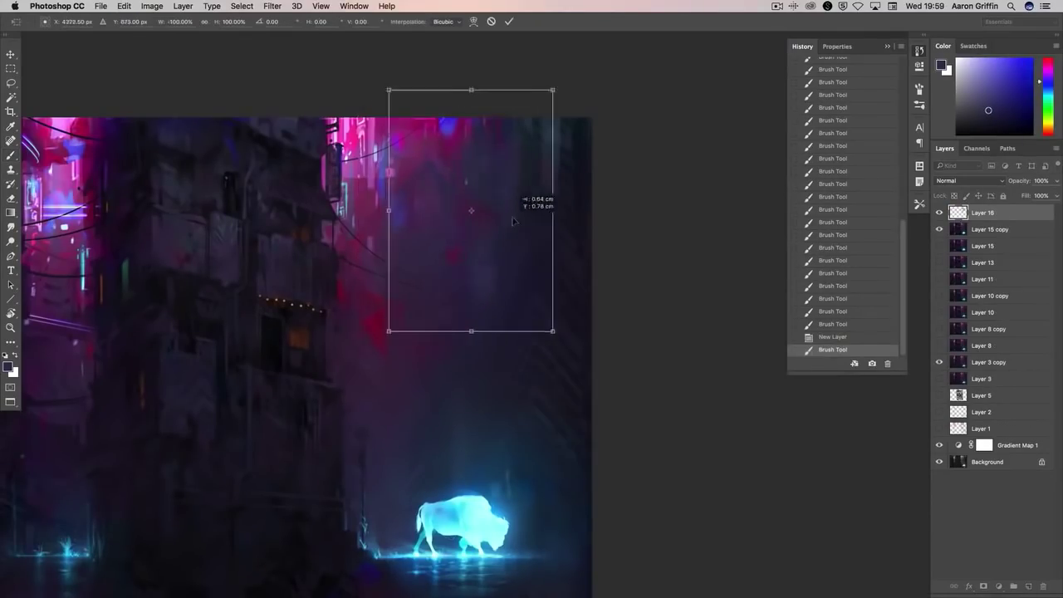
key("Return")
key("ctrl+l")
key("Return")
- At 50% opacity and a 250 px brush, paint a dark stroke near the top of the alley
right_click(513, 329)
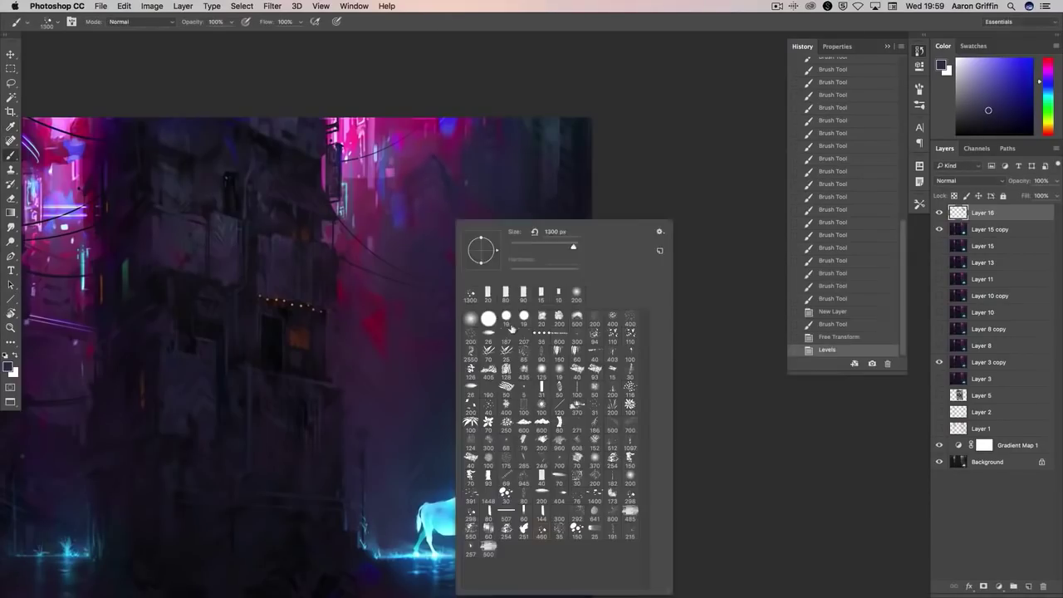
key("Escape")
key("bracketright")
key("bracketright")
key("bracketright")
key("bracketright")
key("5")
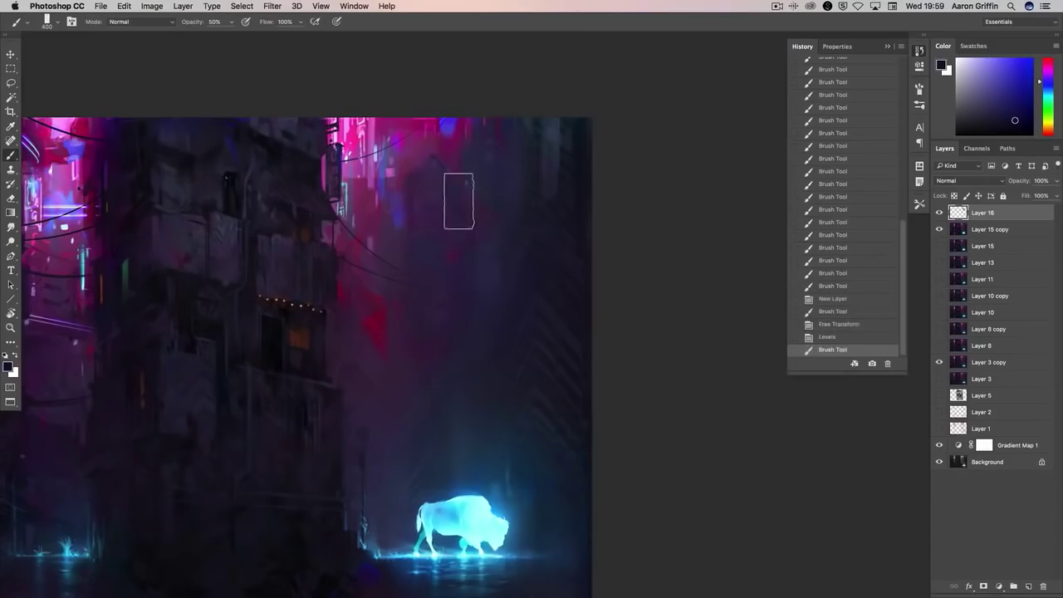
left_click(1006, 115)
key("bracketleft")
key("bracketleft")
left_click(430, 177)
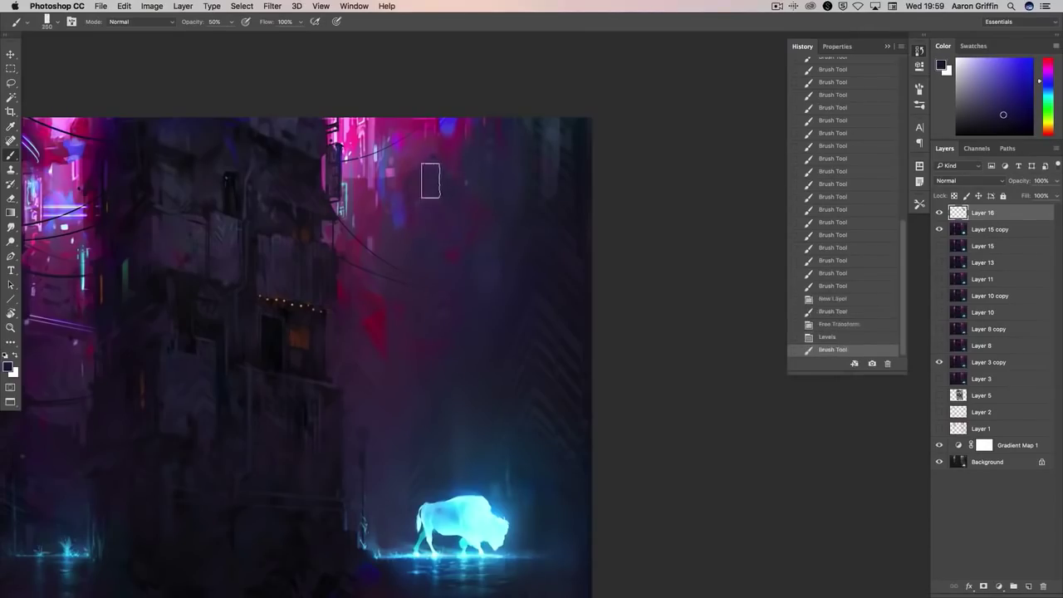
mouse_move(429, 177)
left_mouse_down()
mouse_move(438, 154)
mouse_move(441, 228)
mouse_move(456, 193)
mouse_move(466, 198)
left_mouse_up()
left_click(434, 173, "alt")
- Erase parts of the new texture marks in the upper right
key("e")
left_click(440, 317)
left_click(388, 189)
left_click(424, 193)
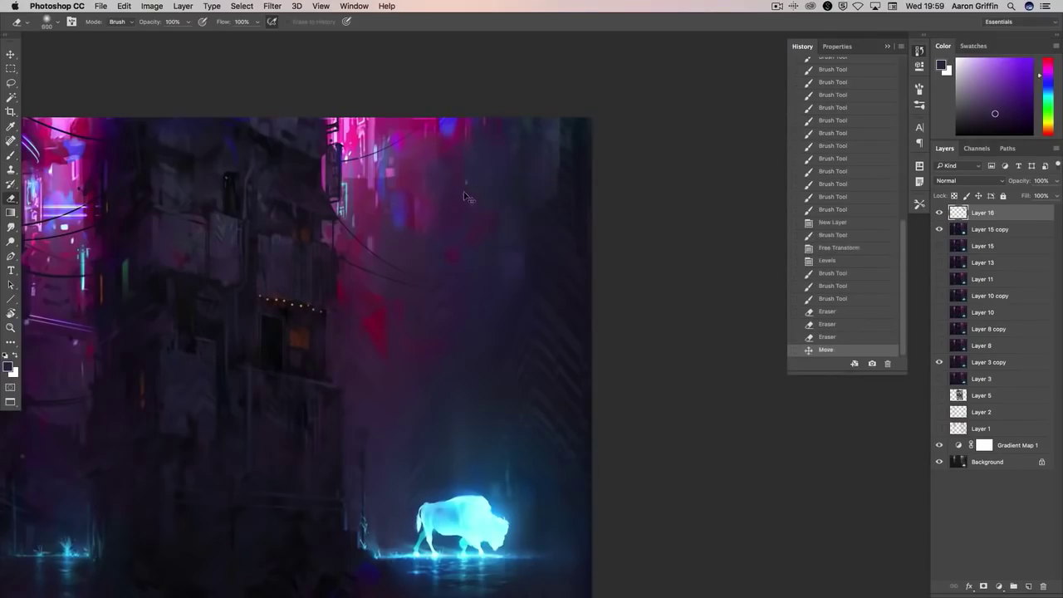
left_click(558, 251)
left_click(550, 399)
key("super+z")
- Stamp more scattered-brush marks along the right edge of the painting
key("b")
left_click(530, 200, "alt")
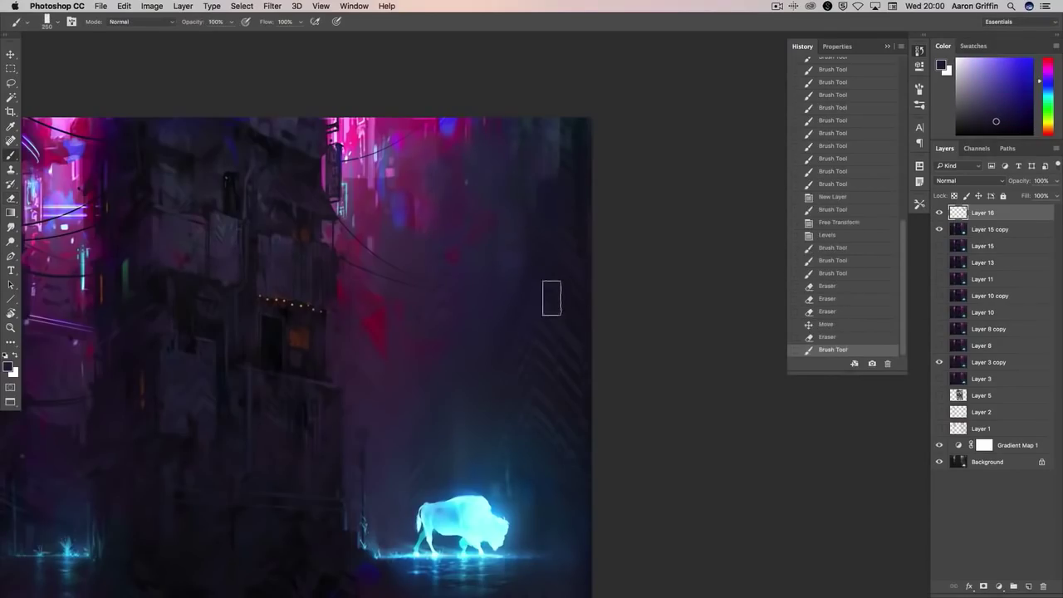
key("super+0")
right_click(482, 224)
left_click(449, 203, "alt")
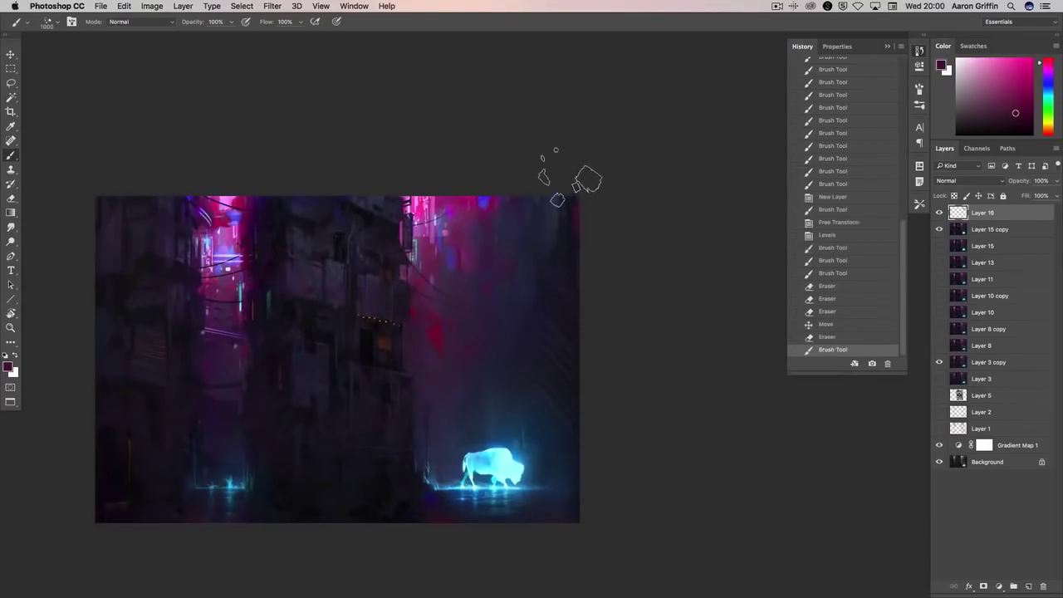
left_click(573, 241)
left_click(559, 357)
- Merge the texture layer down, then try dodging the upper alley haze and undo it
key("o")
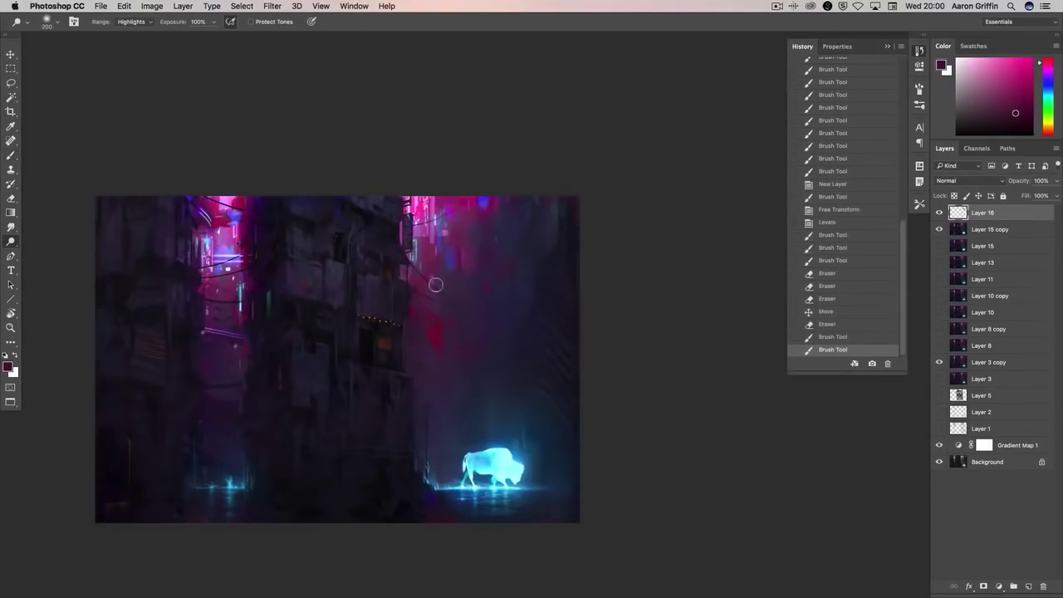
right_click(993, 212)
left_click(881, 440)
mouse_move(415, 207)
left_mouse_down()
mouse_move(443, 335)
mouse_move(491, 404)
mouse_move(504, 457)
left_mouse_up()
left_click(523, 406, "alt")
left_click(524, 406, "alt")
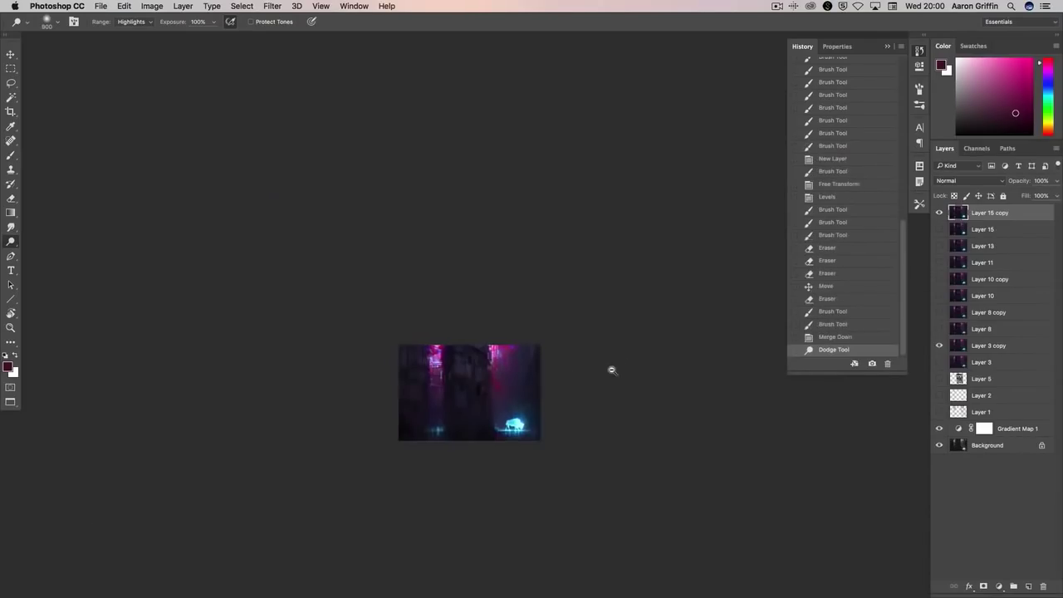
left_click(613, 368, "alt")
left_click(629, 373, "ctrl")
left_click_drag(438, 412, 472, 468)
key("ctrl+alt+z")
key("ctrl+alt+z")
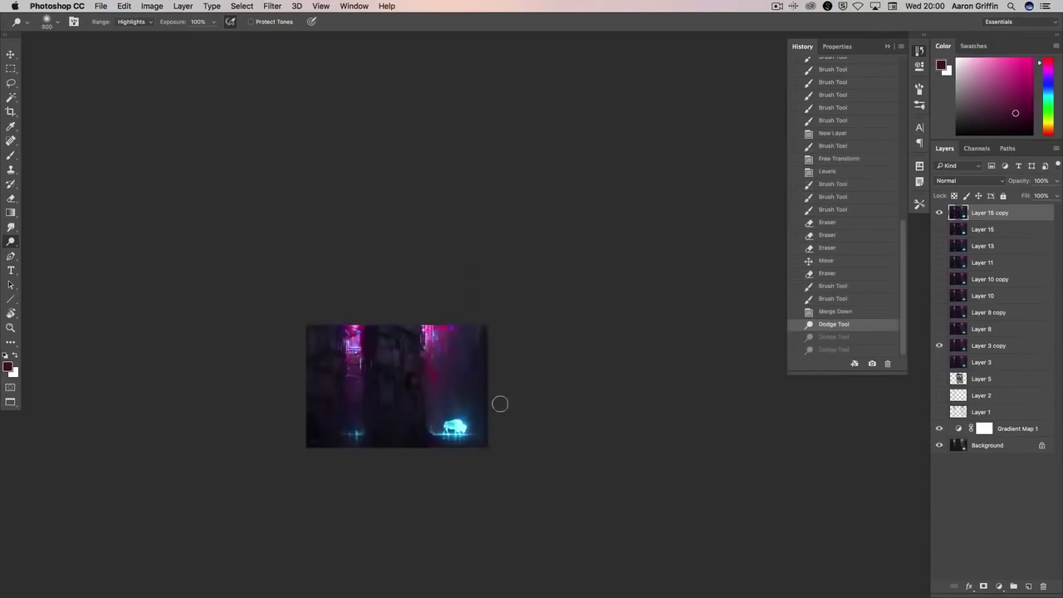
left_click(503, 403, "ctrl")
- Duplicate the painting layer with Ctrl+J
key("b")
right_click(487, 423)
key("ctrl+j")
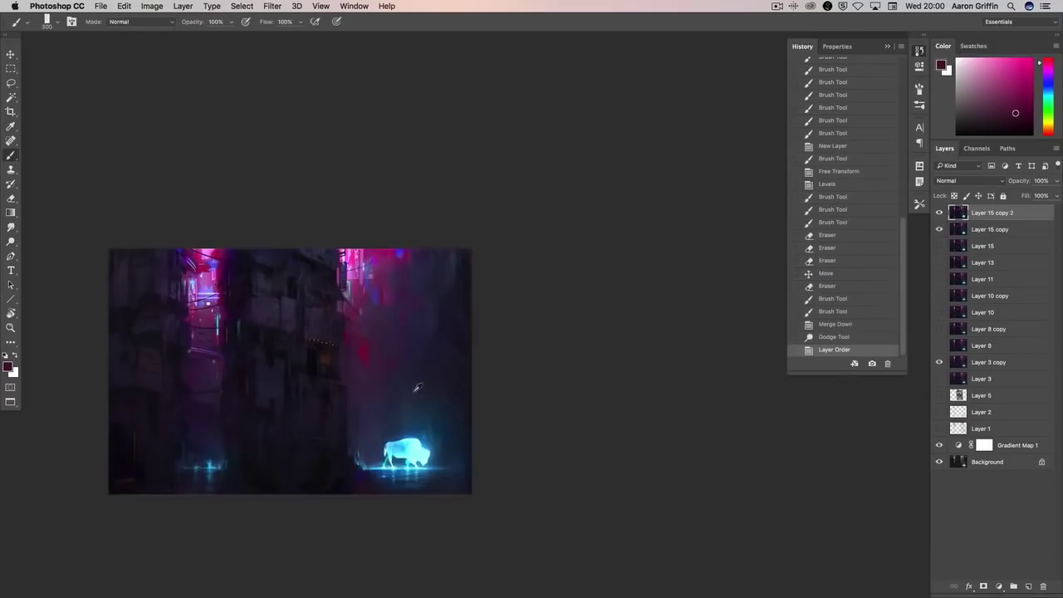
- Sample blue from the bison's glow and set the brush blend mode to Screen
left_click(418, 387, "alt")
left_click_drag(449, 437, 462, 453)
right_click(416, 440)
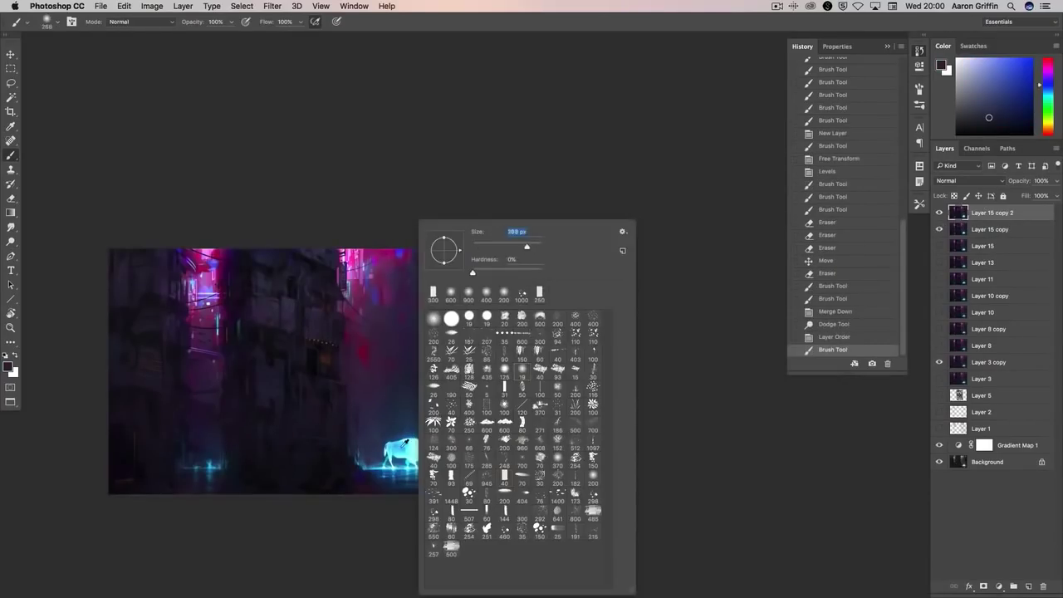
key("Return")
left_click(141, 22)
left_click(133, 118)
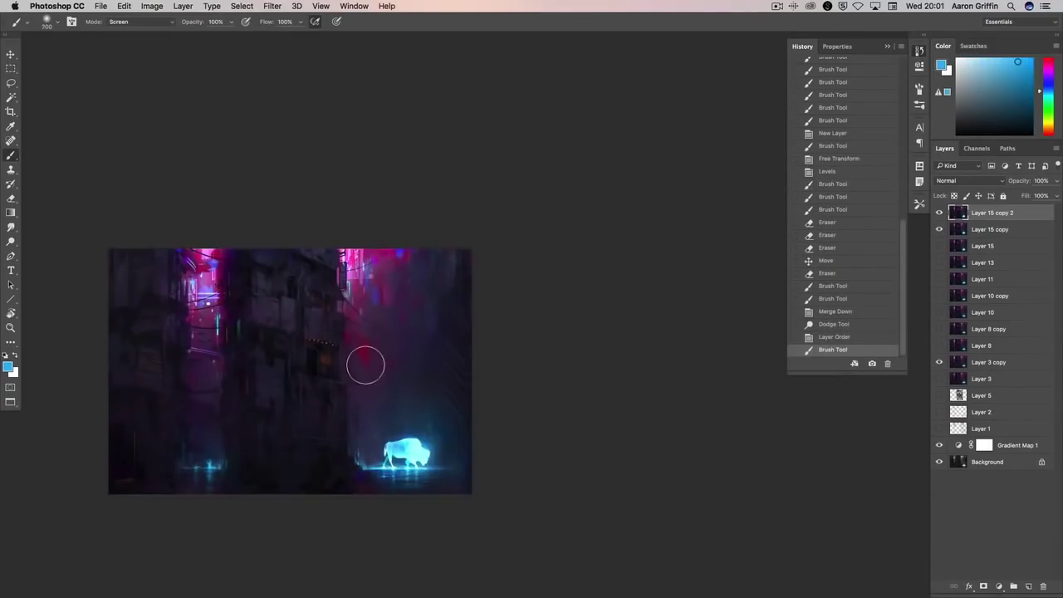
- Paint small deeper-blue glow dabs around and above the bison
key("bracketleft")
key("bracketleft")
key("bracketleft")
key("bracketleft")
left_click(369, 373, "alt")
left_click(382, 384)
left_click(399, 398)
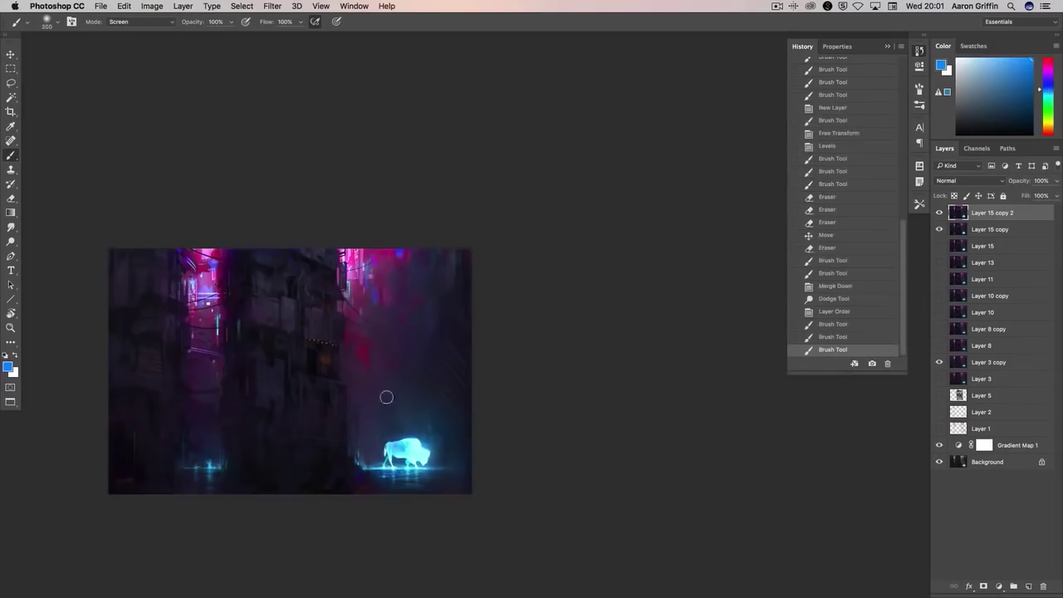
key("bracketright")
key("bracketright")
left_click(341, 329)
left_click(358, 343)
- Build up more blue glow around the bison and check it zoomed out
key("bracketright")
key("bracketright")
left_click(406, 408)
left_click(405, 389)
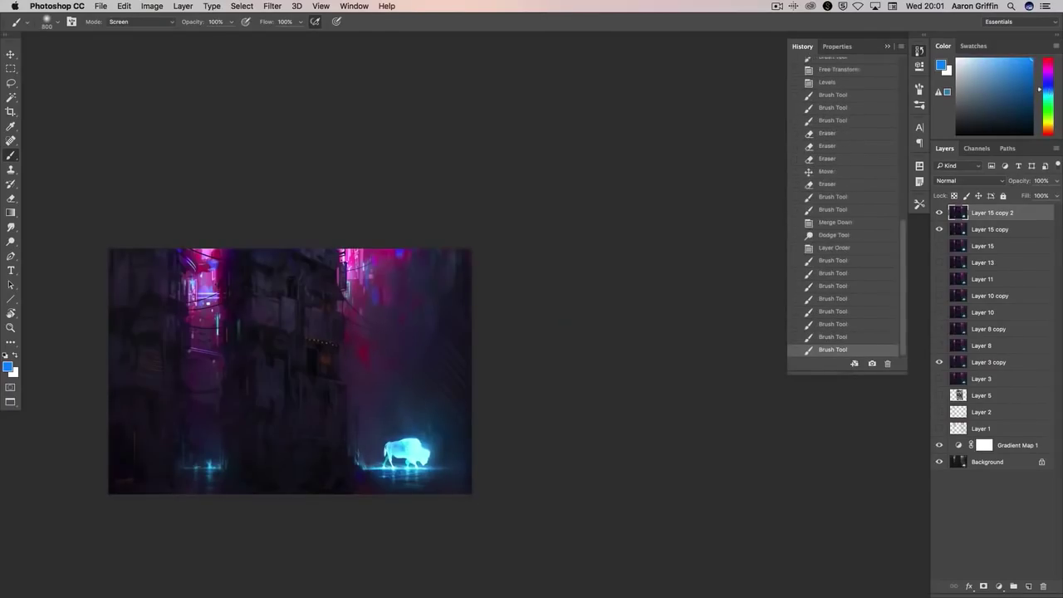
left_click(375, 365)
left_click(406, 411)
key("super+minus")
key("super+equal")
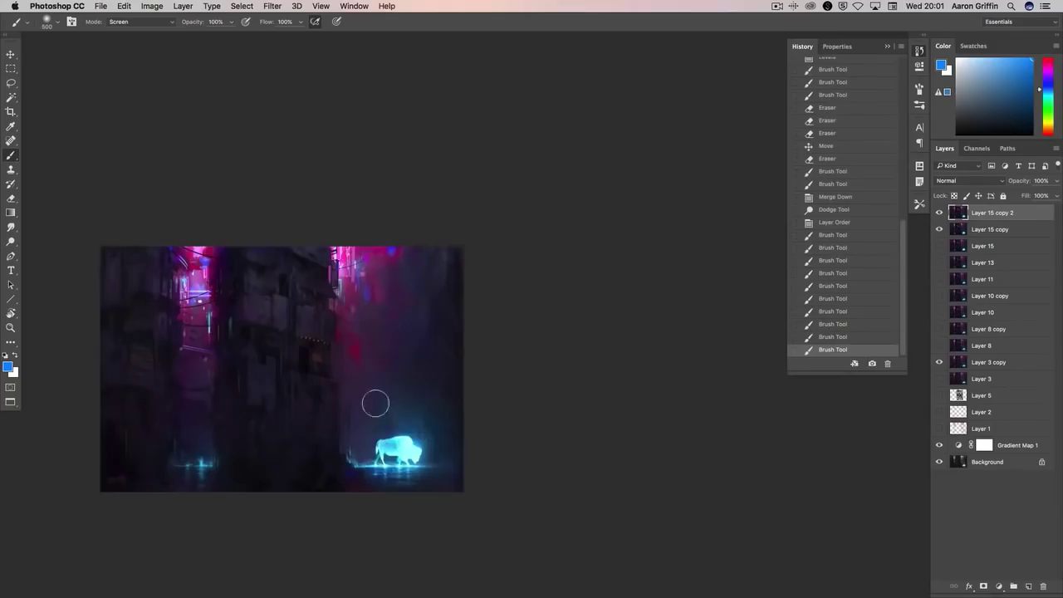
key("super+minus")
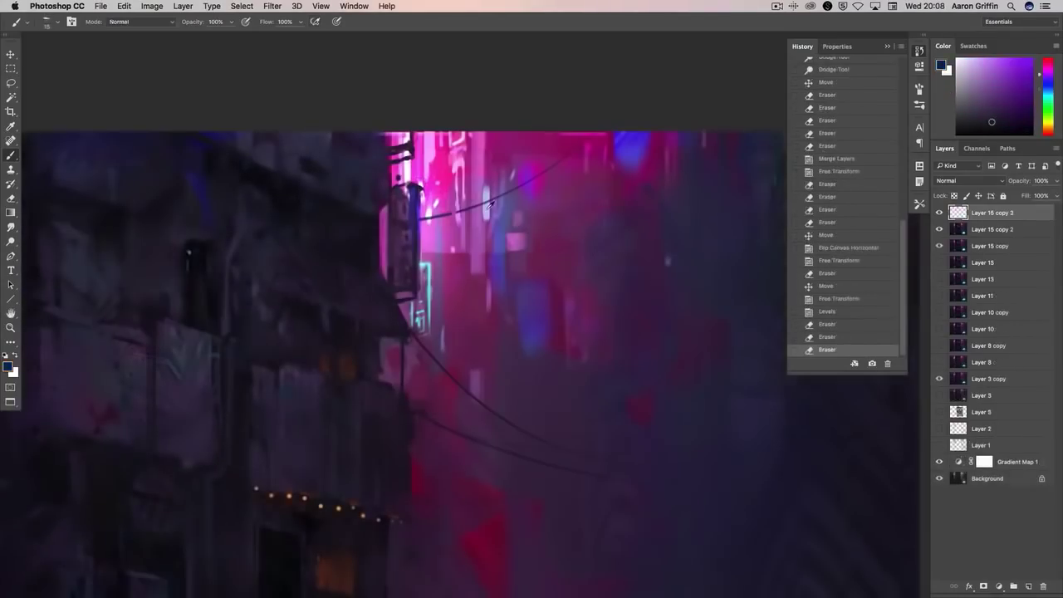
- Paint light-blue cable lines across the pink haze and erase parts of them
left_click(490, 202, "alt")
left_click_drag(523, 228, 579, 194)
key("super+z")
left_click_drag(515, 221, 585, 187)
mouse_move(522, 213)
left_mouse_down()
mouse_move(592, 177)
mouse_move(523, 214)
left_mouse_up()
key("e")
left_click_drag(582, 187, 572, 212)
key("b")
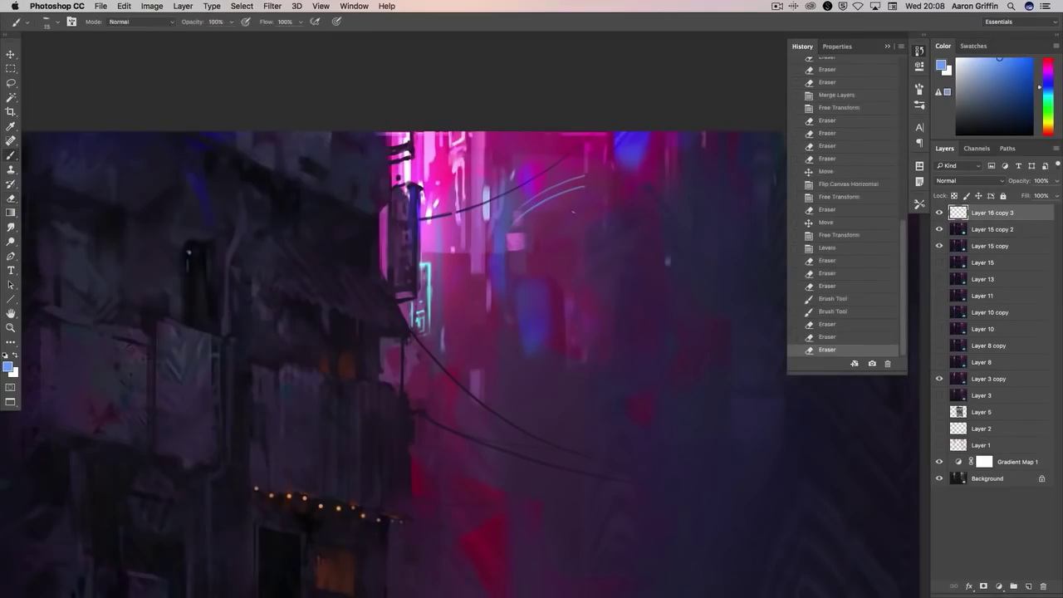
key("super+minus")
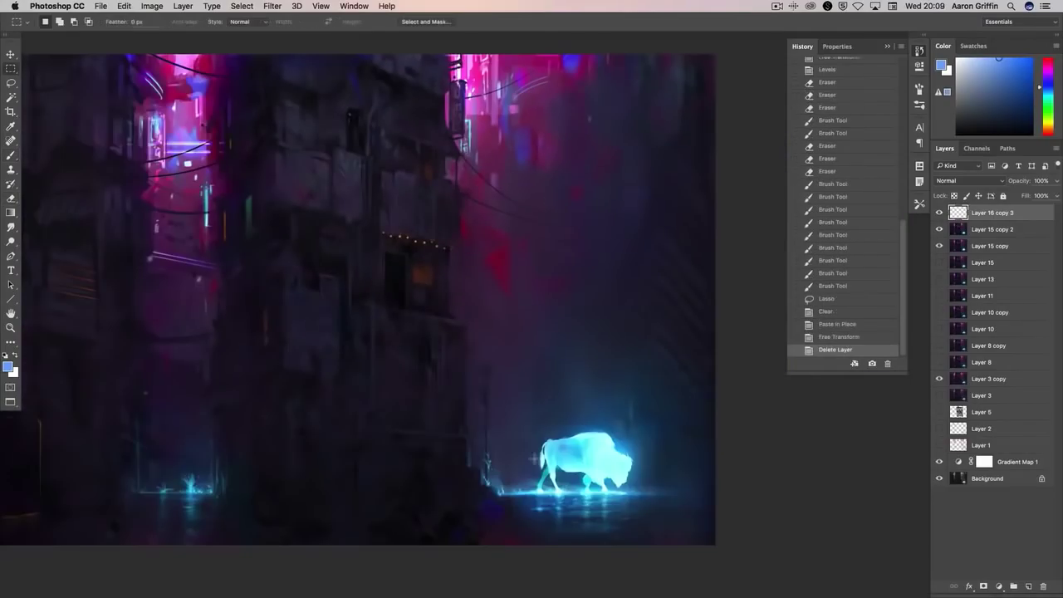
mouse_move(474, 491)
left_mouse_down()
mouse_move(689, 482)
mouse_move(679, 499)
left_mouse_up()
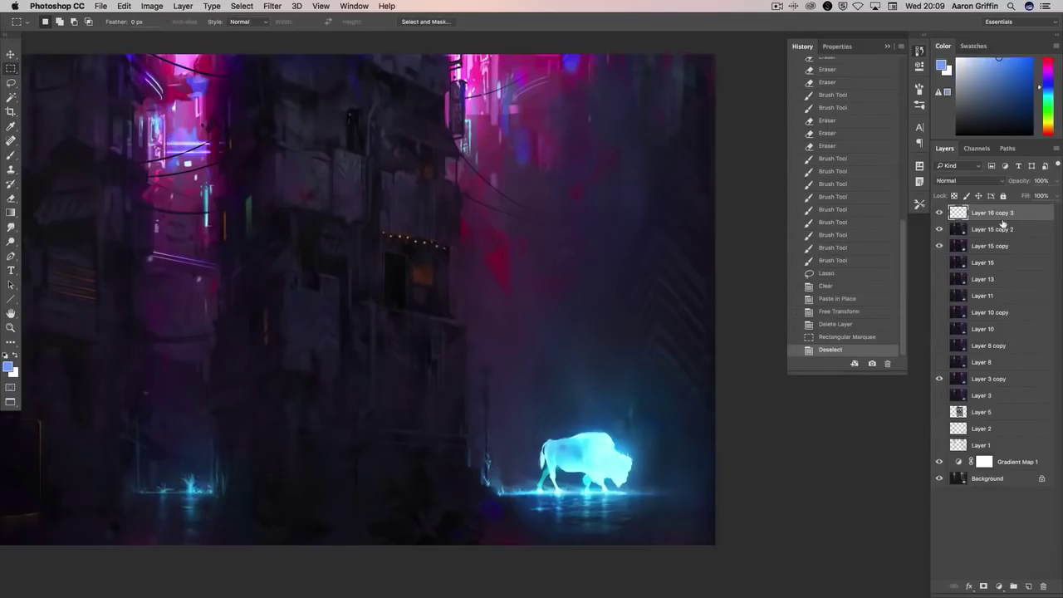
- Merge the top layer down and nudge the area near the bison with Liquify
key("super+e")
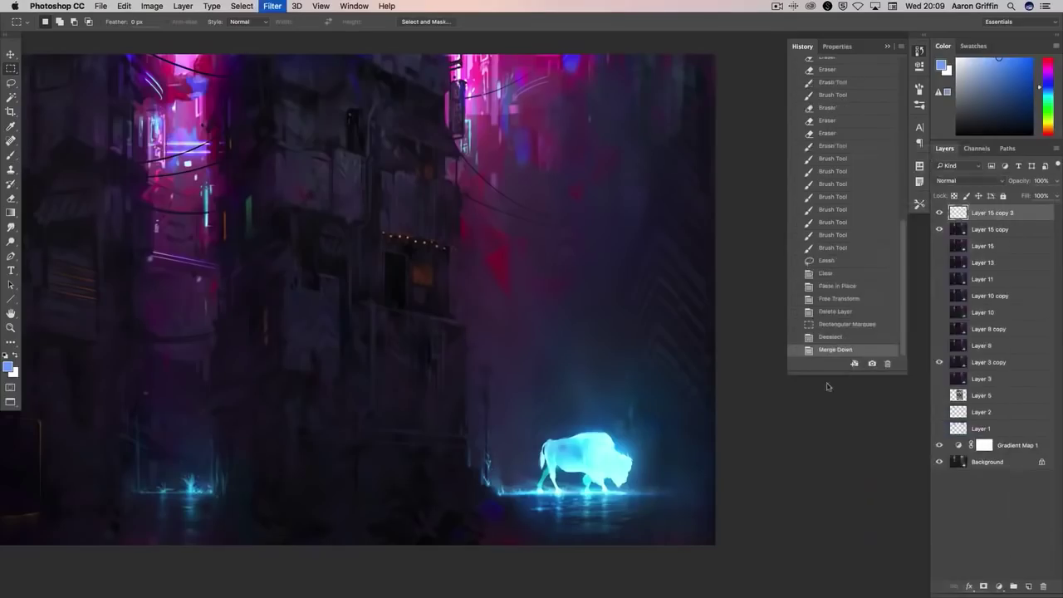
key("super+shift+x")
left_click_drag(569, 504, 570, 510)
key("Return")
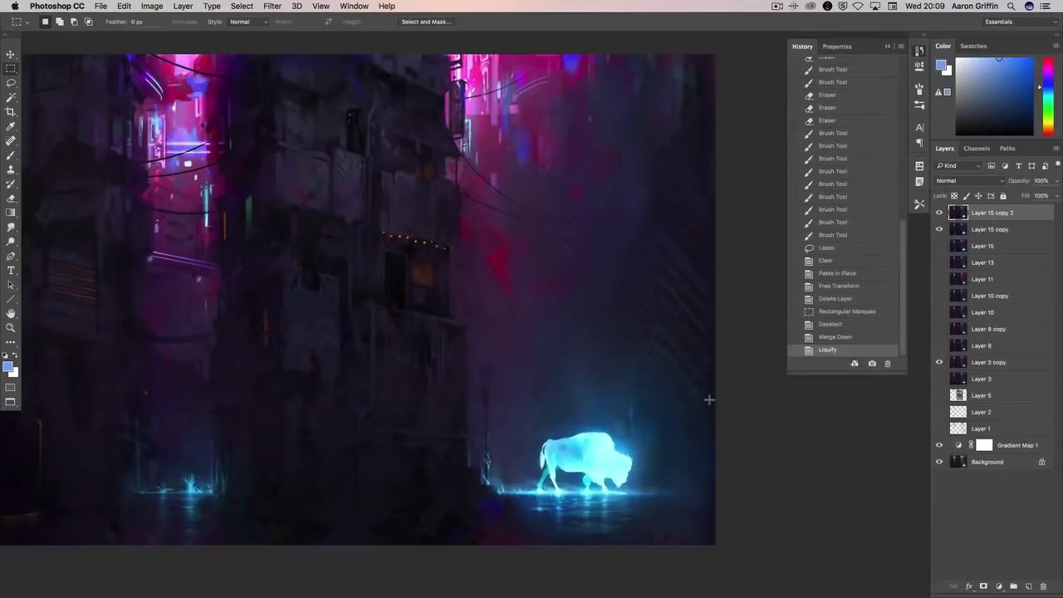
- Smudge the cyan ground glow at and around the bison's feet
left_click(10, 226)
left_click(26, 233)
mouse_move(515, 498)
left_mouse_down()
mouse_move(506, 503)
mouse_move(513, 514)
left_mouse_up()
left_click_drag(536, 521, 543, 528)
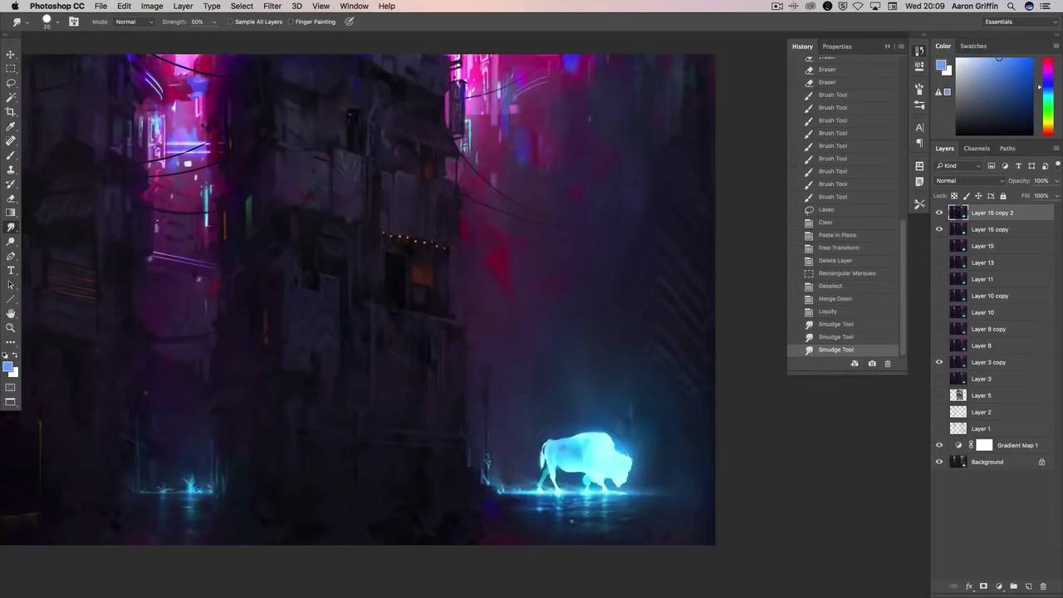
left_click_drag(635, 513, 640, 515)
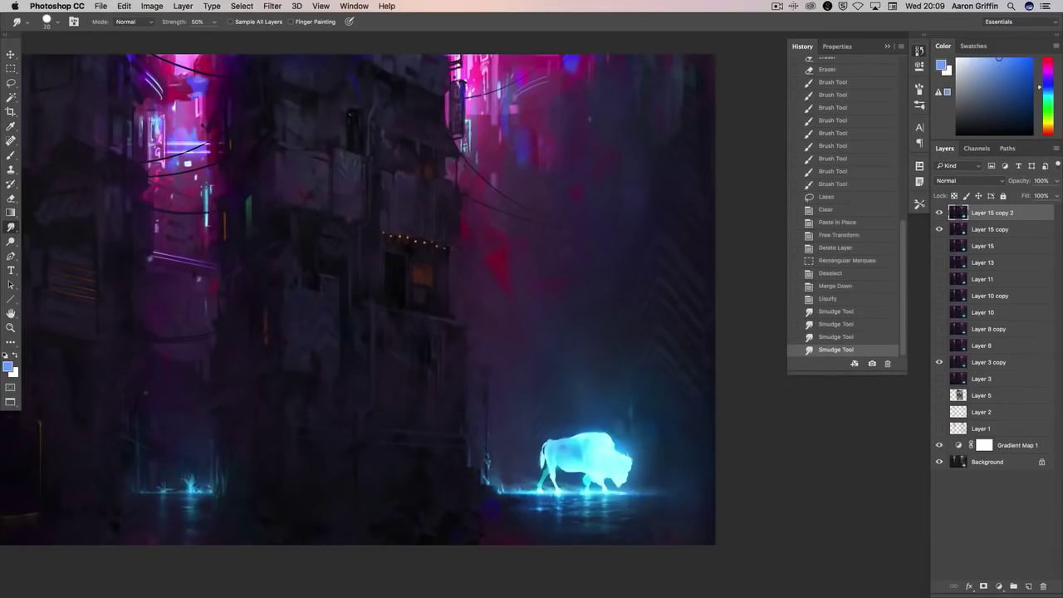
- Dab sampled cyan light onto the ground glow near the hooves, then undo the extra dabs
key("b")
left_click(576, 516, "alt")
left_click(567, 516)
left_click(567, 516)
left_click(569, 515)
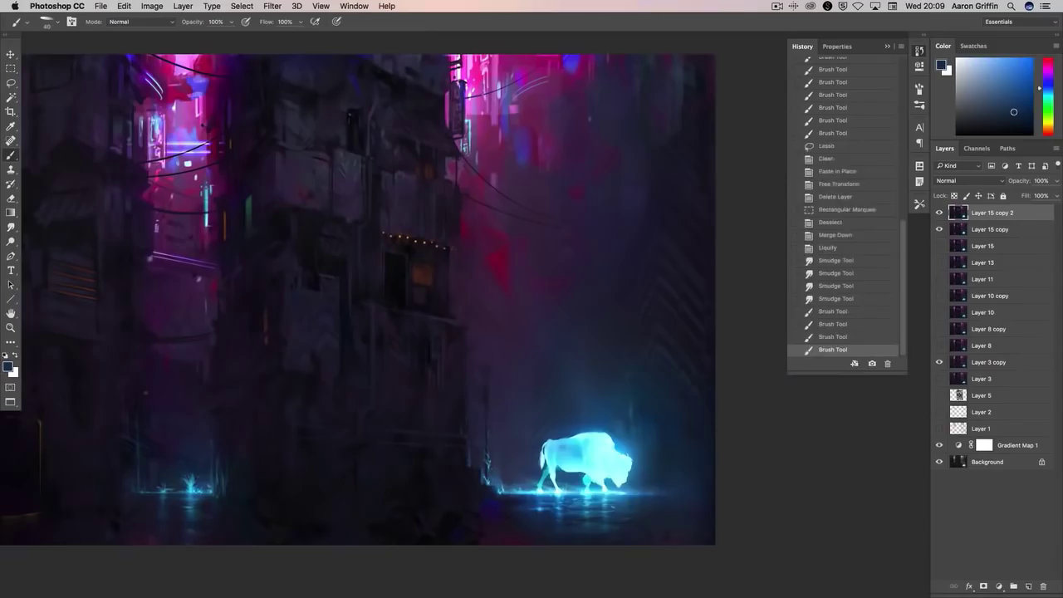
left_click(565, 506)
left_click(560, 493, "alt")
left_click(573, 508)
left_click(586, 511, "alt")
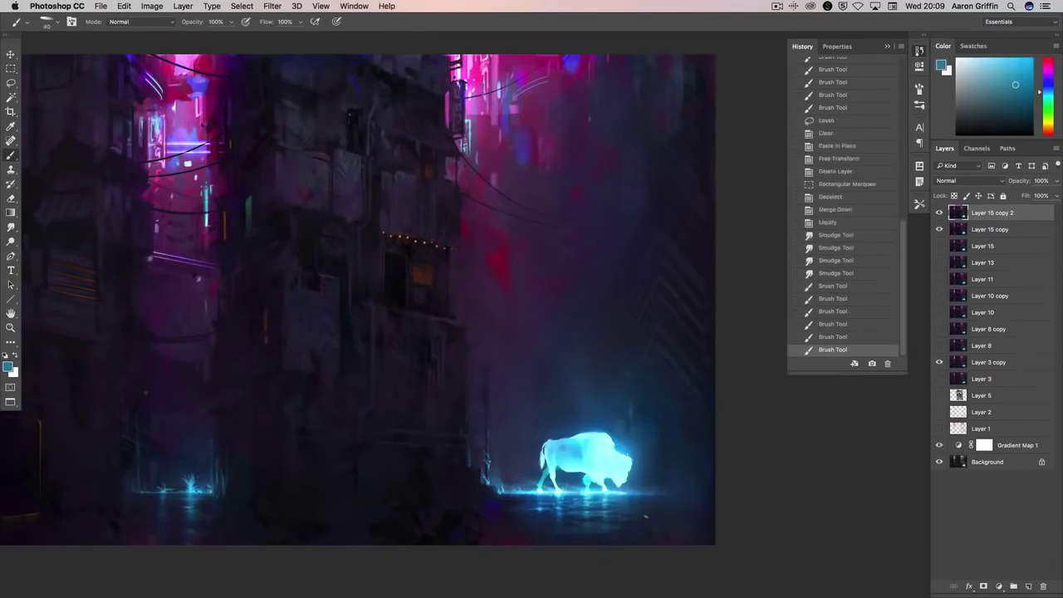
key("super+alt+z")
key("super+alt+z")
key("super+alt+z")
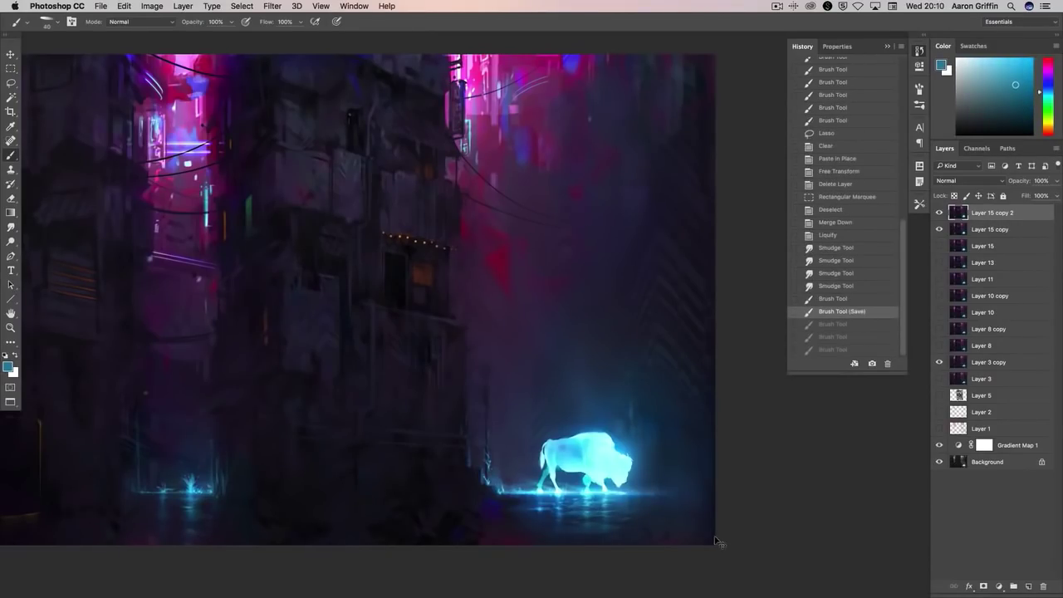
scroll(718, 542, "right", 5)
scroll(718, 542, "up", 1)
right_click(536, 223)
- Paint soft dark haze beside the bison with a large round soft brush
left_click(570, 362, "alt")
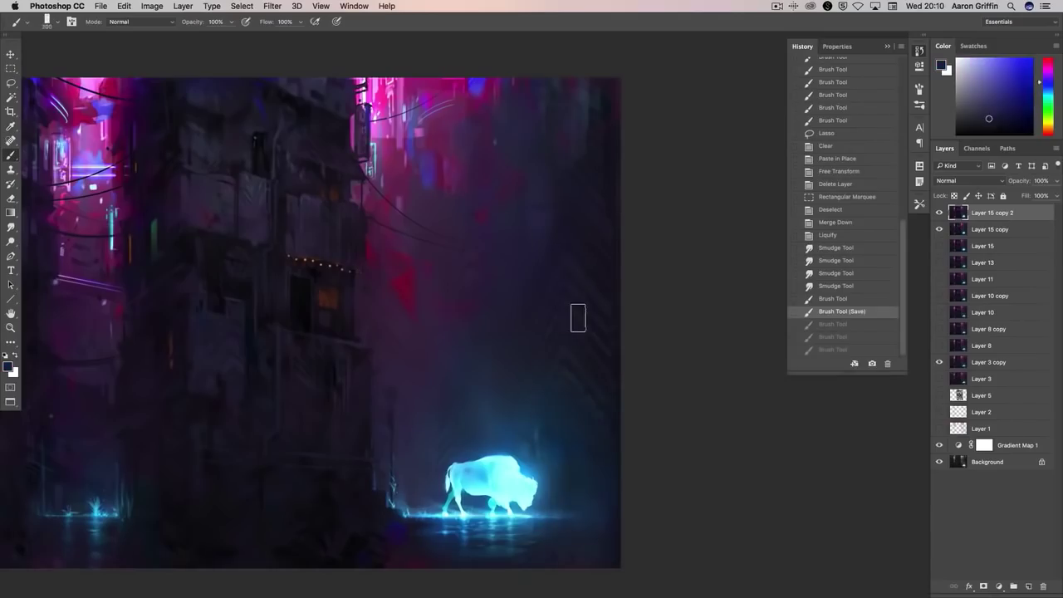
left_click(580, 363)
mouse_move(540, 353)
left_mouse_down()
mouse_move(535, 294)
mouse_move(581, 404)
left_mouse_up()
right_click(494, 315)
left_click(586, 439, "alt")
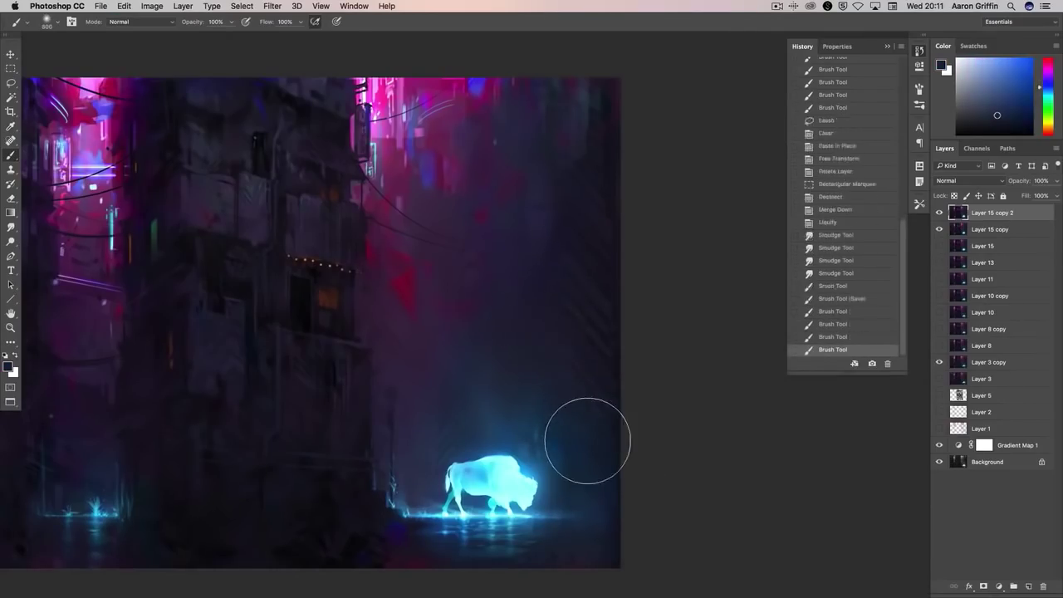
mouse_move(521, 285)
left_mouse_down()
mouse_move(611, 500)
mouse_move(569, 431)
left_mouse_up()
- Paint blue haze above the bison and soft glow to its right
left_click(511, 396, "alt")
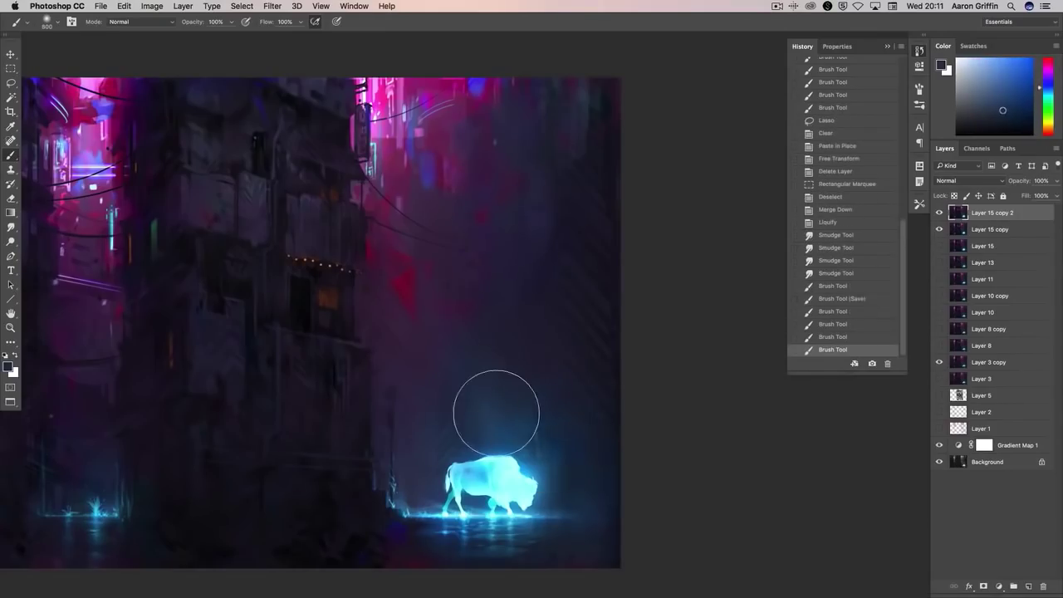
mouse_move(487, 396)
left_mouse_down()
mouse_move(478, 407)
mouse_move(536, 368)
mouse_move(587, 454)
left_mouse_up()
left_click(510, 386, "alt")
left_click(463, 393, "alt")
left_click(535, 368, "alt")
left_click_drag(567, 352, 603, 356)
- Dodge the highlights around the bison's feet and ground glow, then review the painting full screen
key("o")
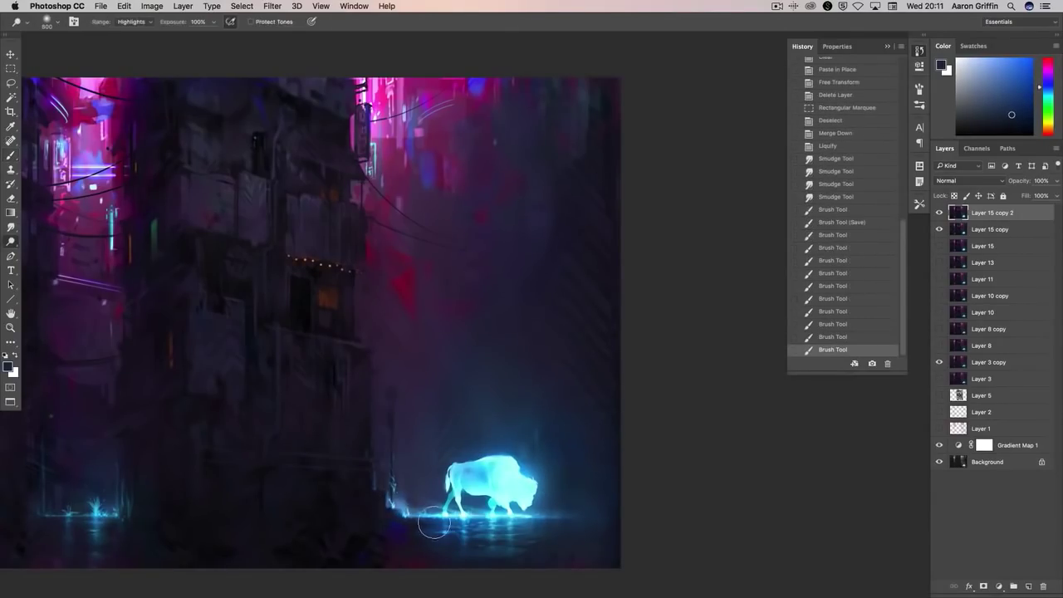
left_click_drag(413, 491, 435, 537)
left_click_drag(366, 465, 399, 474)
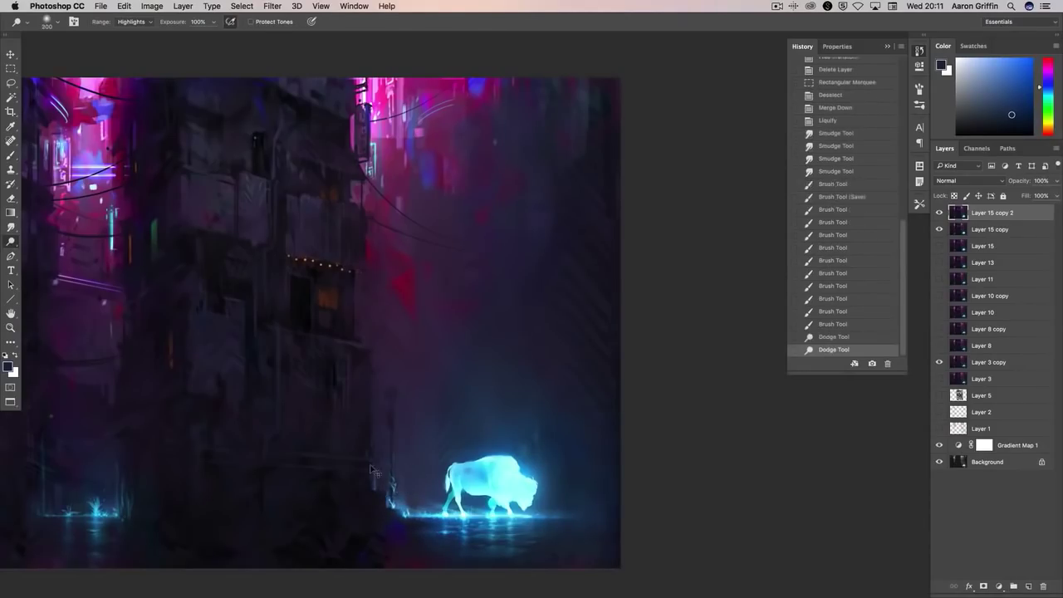
key("b")
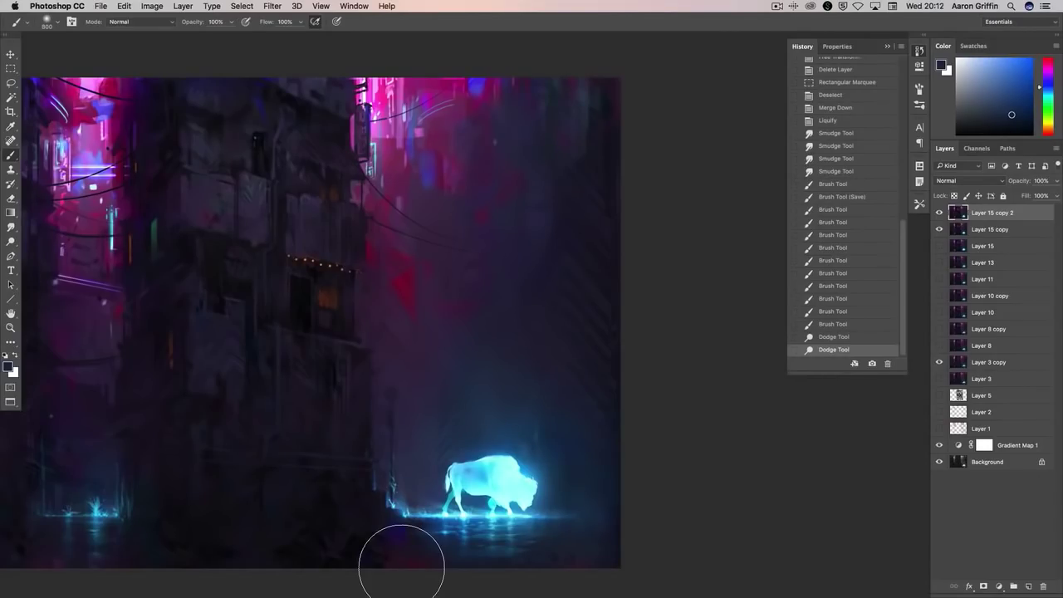
key("f")
key("f")
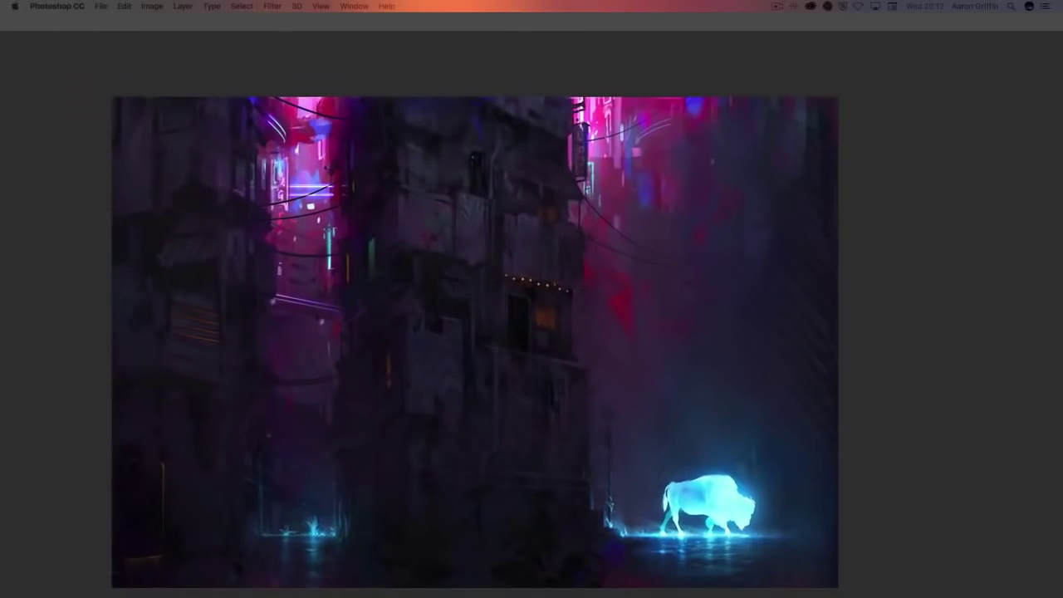
key("Tab")
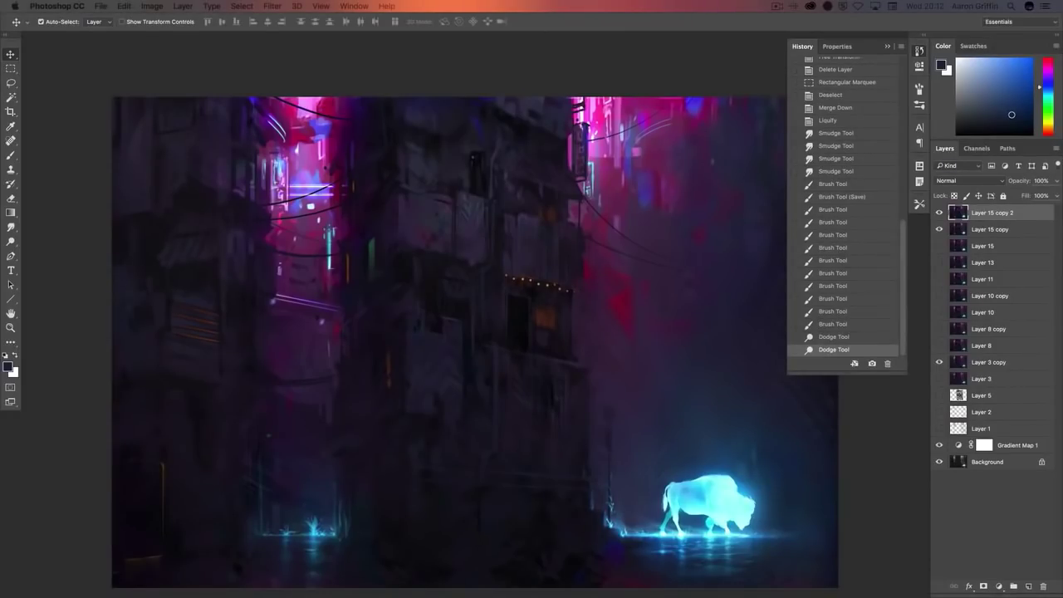
key("b")
- Paint over the lower alley and dodge the glowing grass on the left
mouse_move(352, 517)
left_mouse_down()
mouse_move(338, 505)
mouse_move(351, 541)
mouse_move(384, 474)
mouse_move(367, 462)
mouse_move(369, 444)
left_mouse_up()
key("o")
mouse_move(368, 444)
left_mouse_down()
mouse_move(365, 455)
mouse_move(370, 440)
left_mouse_up()
left_click_drag(370, 441, 371, 439)
key("super+alt+z")
key("super+alt+z")
key("super+alt+z")
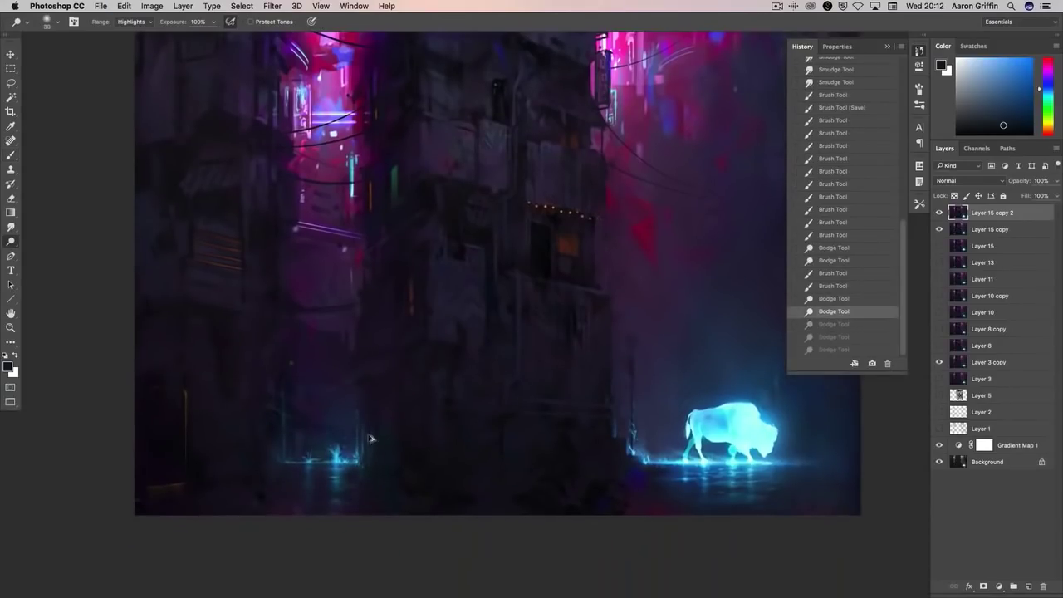
scroll(358, 459, "up", 1)
key("super+shift+z")
key("super+shift+z")
key("super+shift+z")
key("super+shift+z")
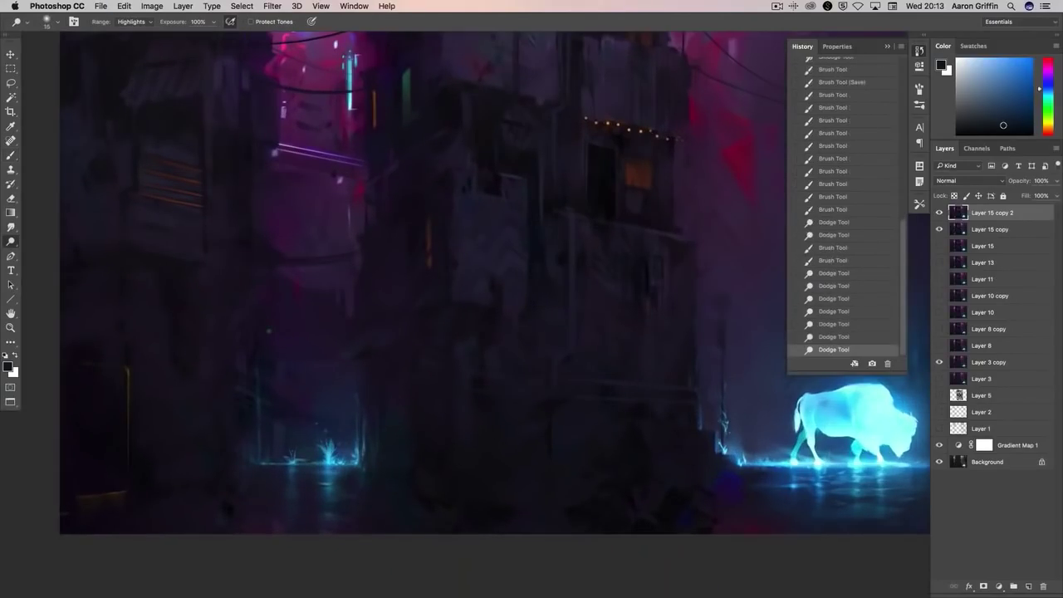
left_click_drag(332, 452, 315, 445)
left_click_drag(282, 448, 270, 438)
left_click_drag(448, 456, 396, 439)
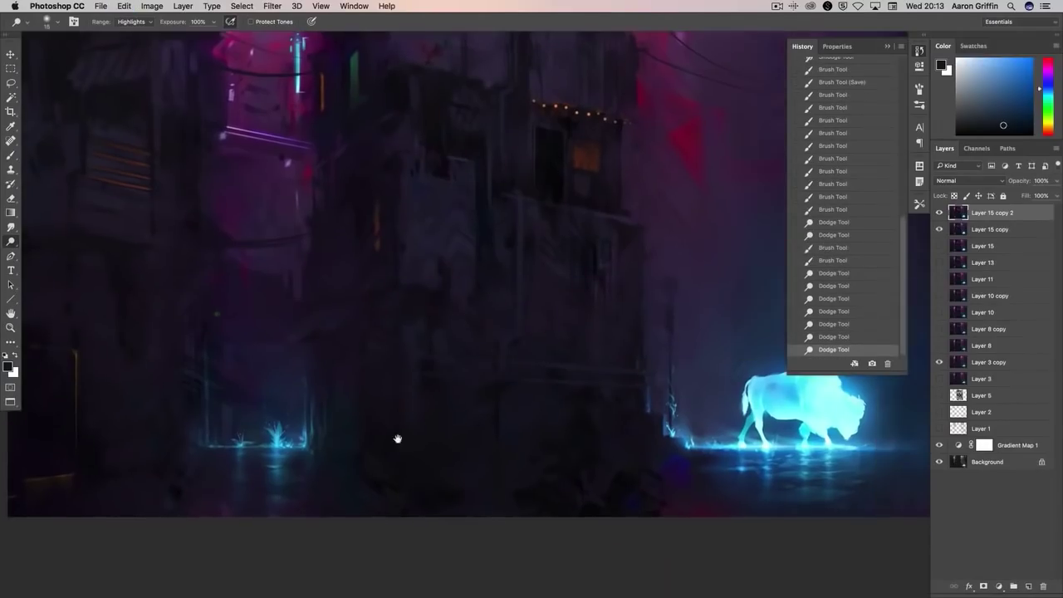
scroll(434, 446, "down", 3)
left_click_drag(581, 424, 606, 466)
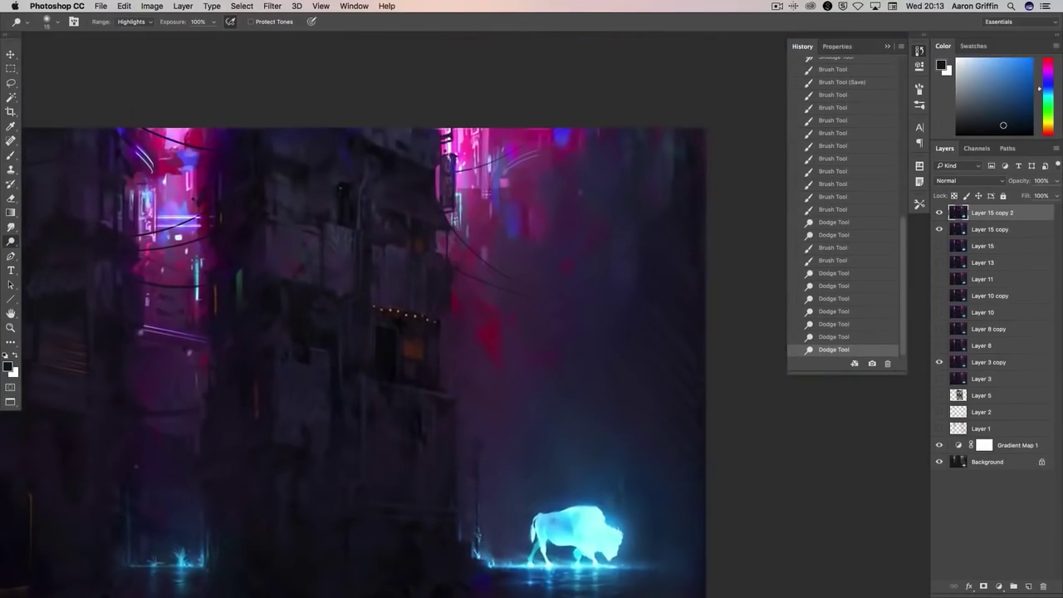
- Brighten the pink neon spots near the top with the Dodge tool
left_click(488, 196)
left_click(488, 197)
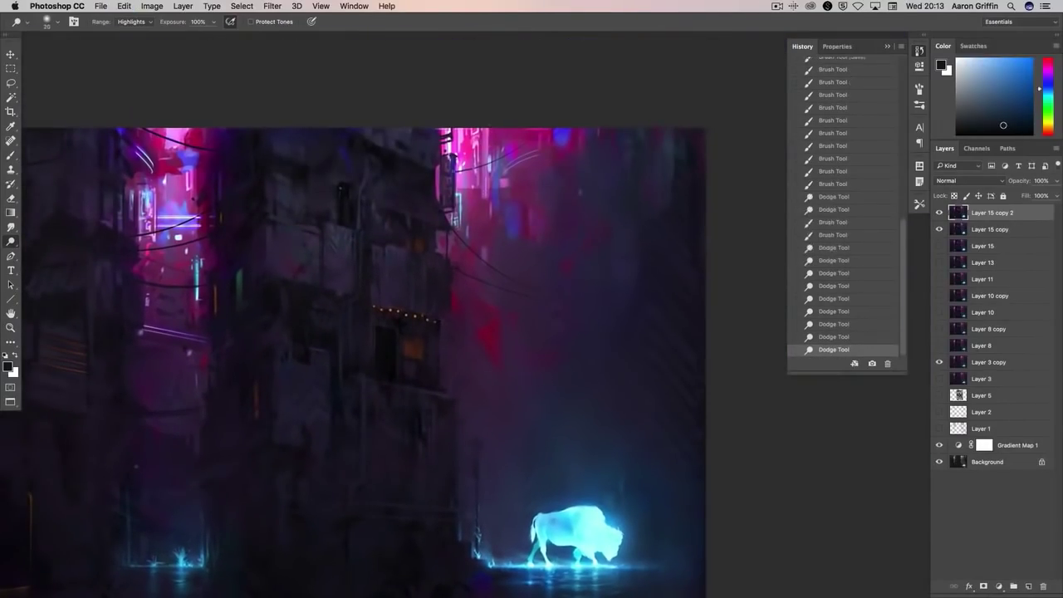
left_click(438, 171)
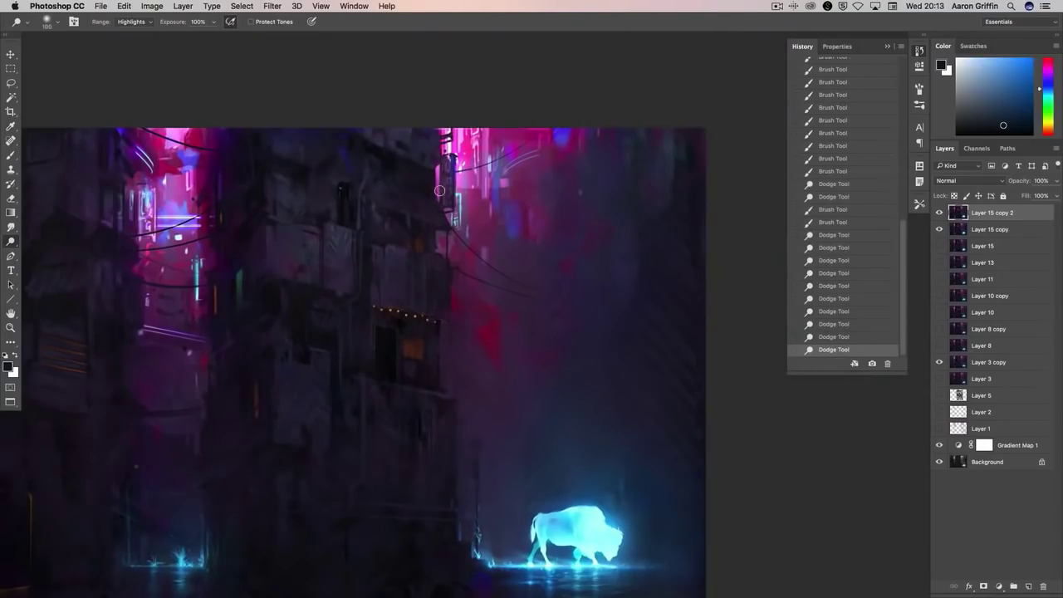
left_click_drag(375, 293, 491, 331)
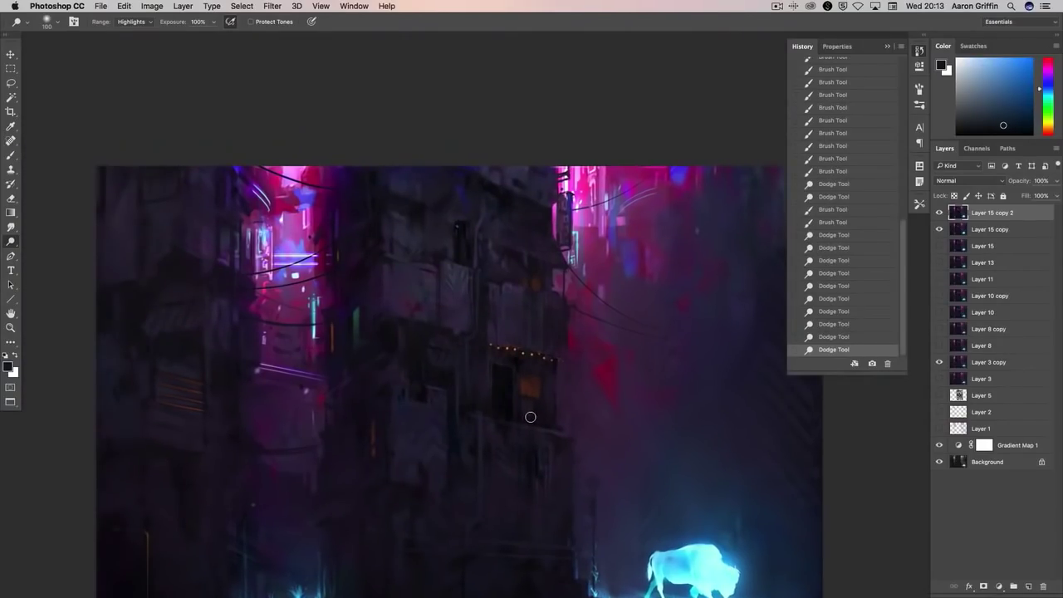
- Sample a lighter purple from the buildings and dab it onto the facade
key("b")
left_click(315, 339, "alt")
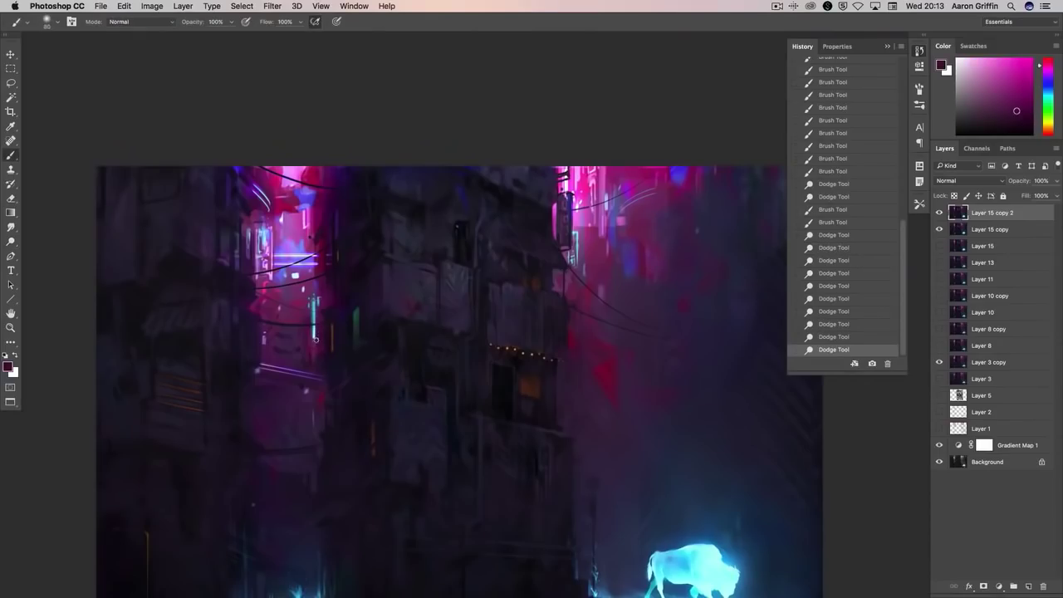
left_click(316, 337, "alt")
left_click(323, 352)
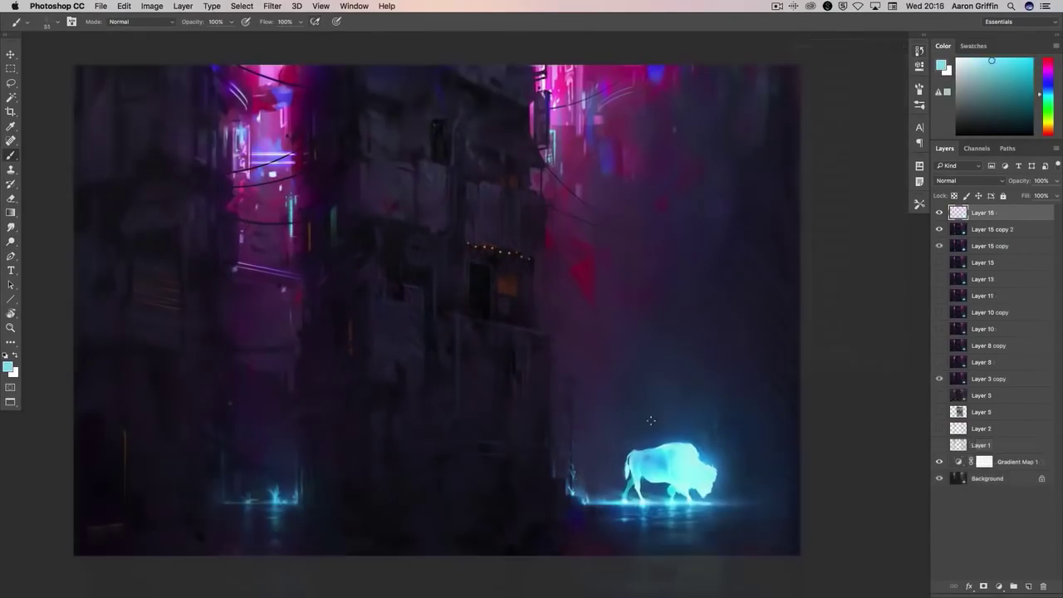
- Darken the neon area at the top with the Burn tool
left_click(152, 5)
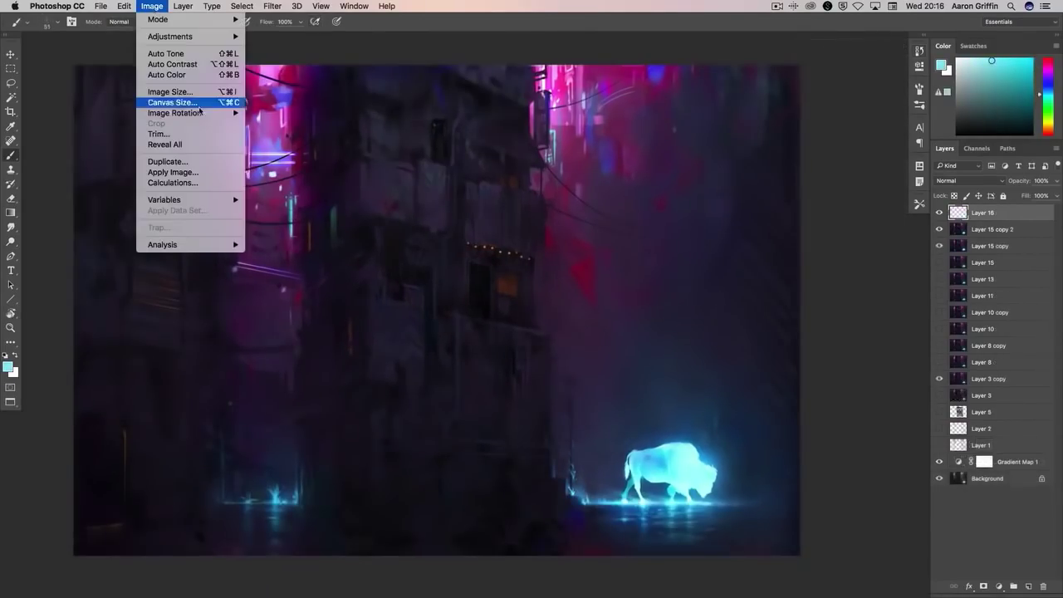
key("Escape")
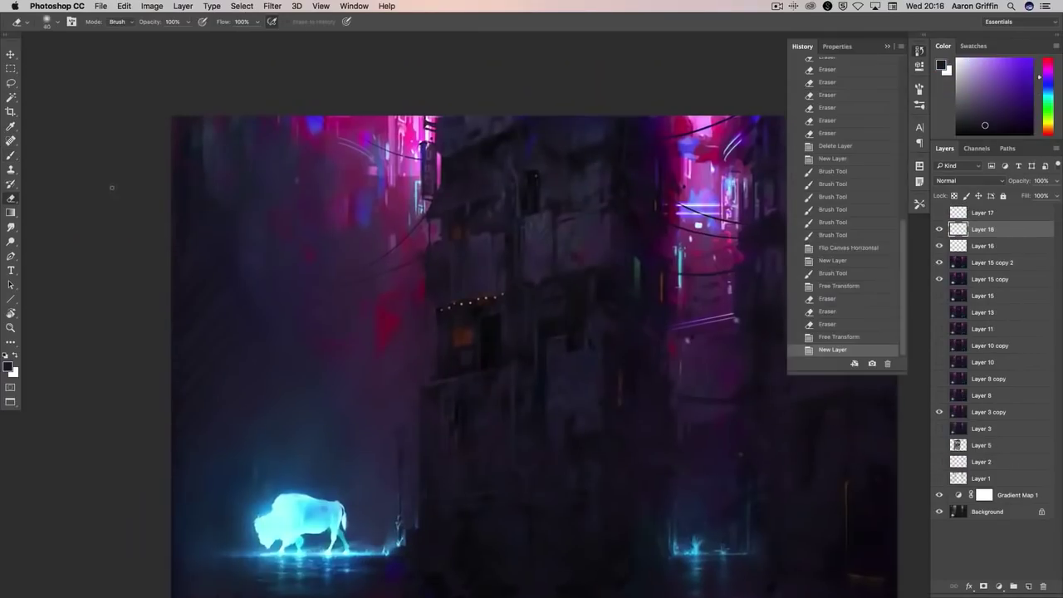
left_click(327, 149)
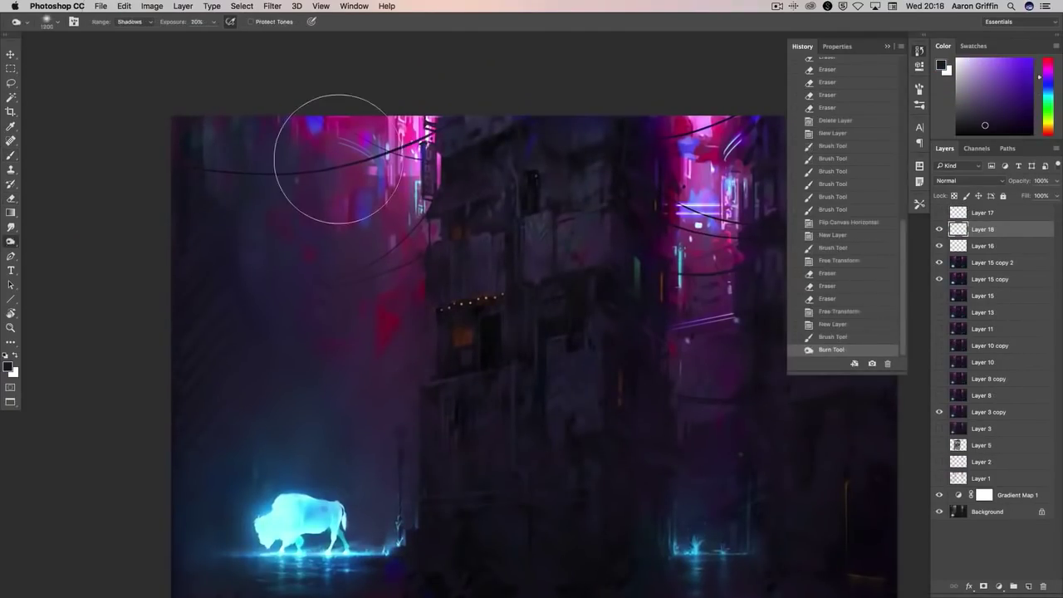
- Rotate, move and warp the Layer 18 content with Free Transform and commit it
key("ctrl+t")
left_click_drag(302, 144, 306, 106)
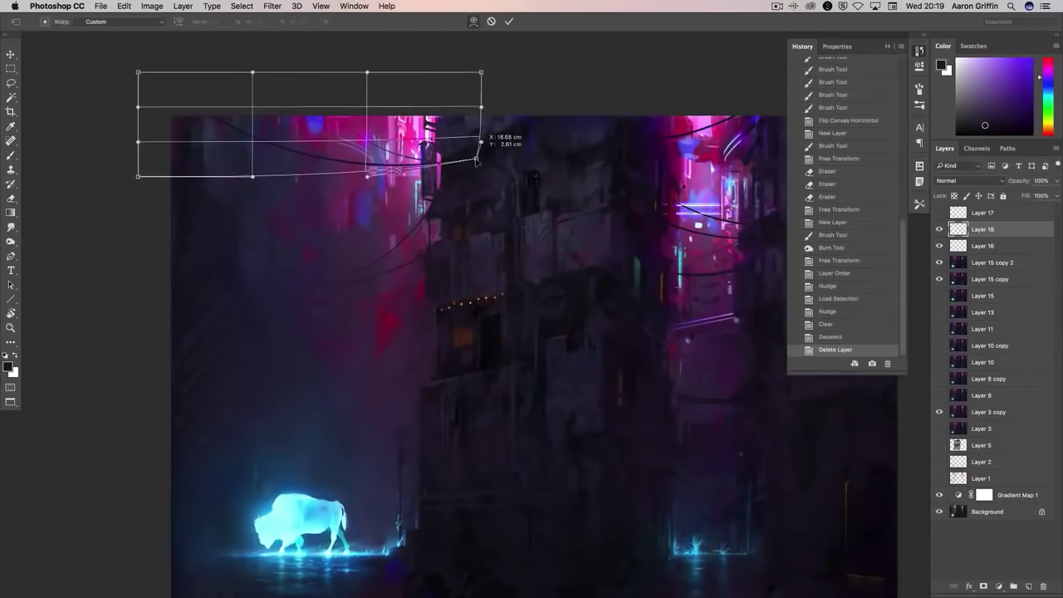
left_click_drag(484, 170, 472, 162)
key("Return")
scroll(613, 384, "down", 3)
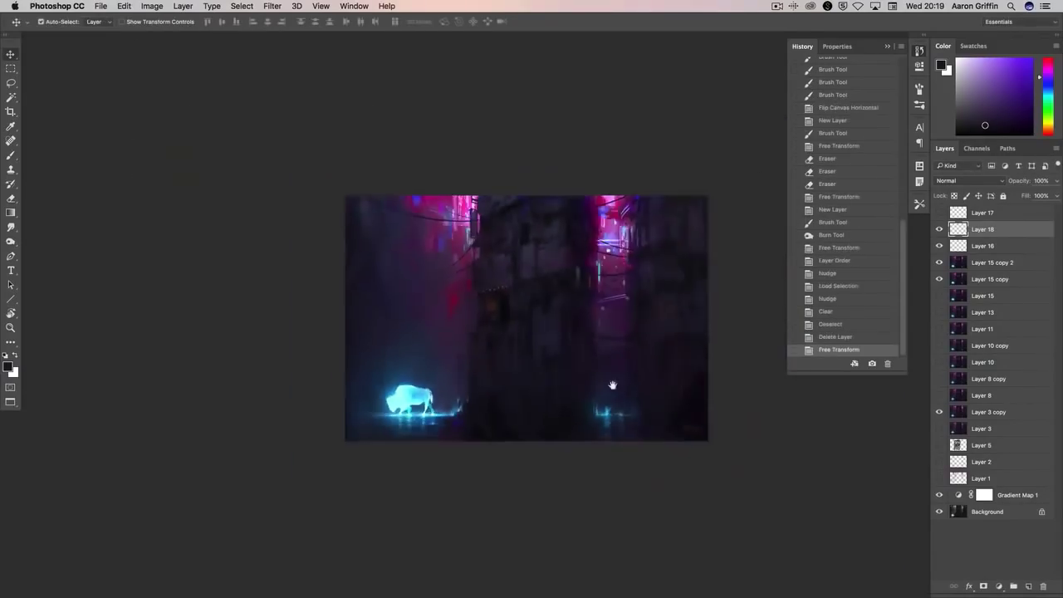
scroll(549, 404, "up", 6)
- Paint cyan flame sparks beside the bison's hoof using colour sampled from its glow
key("b")
left_click(377, 375, "alt")
left_click_drag(378, 375, 416, 336)
left_click(1010, 67)
key("r")
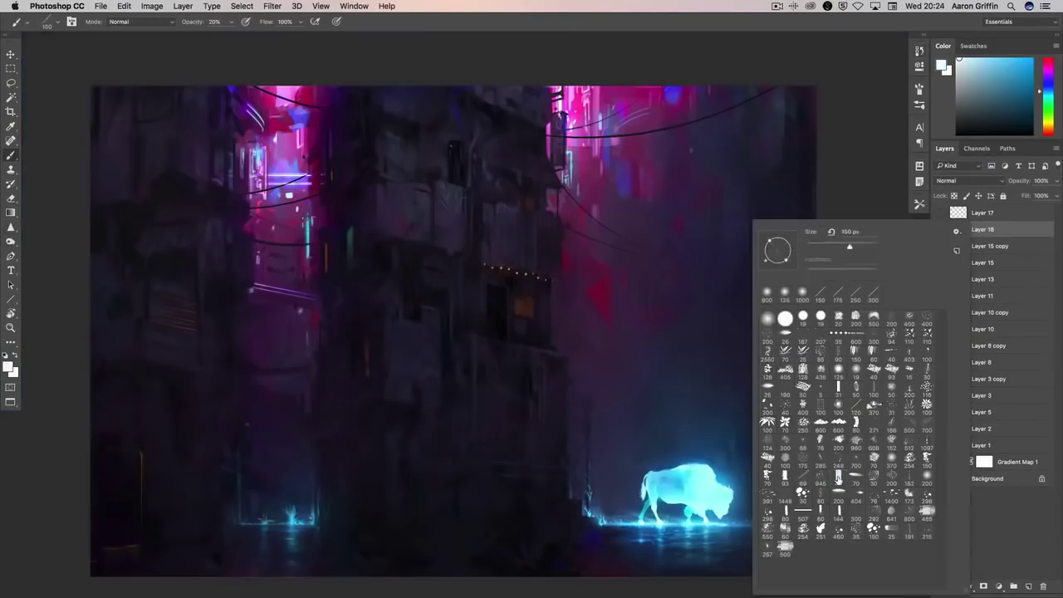
double_click(838, 479)
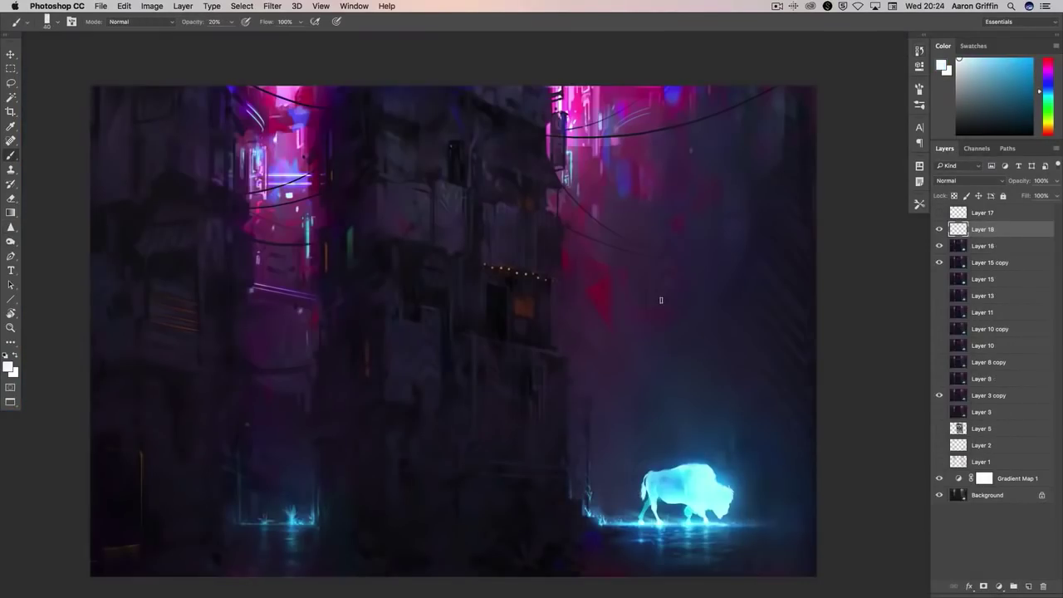
- Sample pink-lavender from the neon, erase a few spots, and nudge the current layer slightly down
left_click(289, 171, "alt")
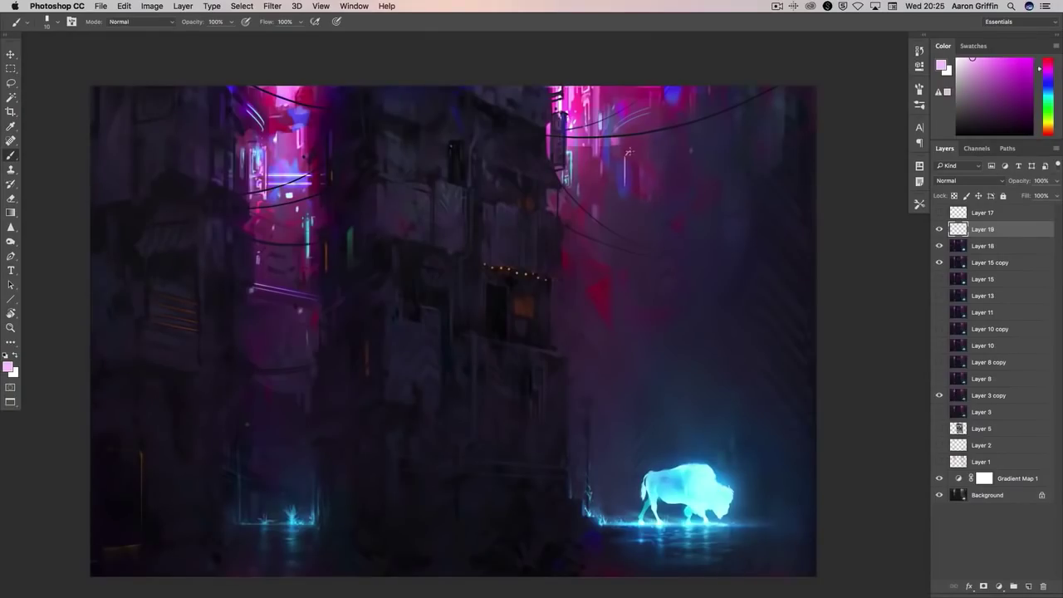
scroll(630, 155, "up", 1)
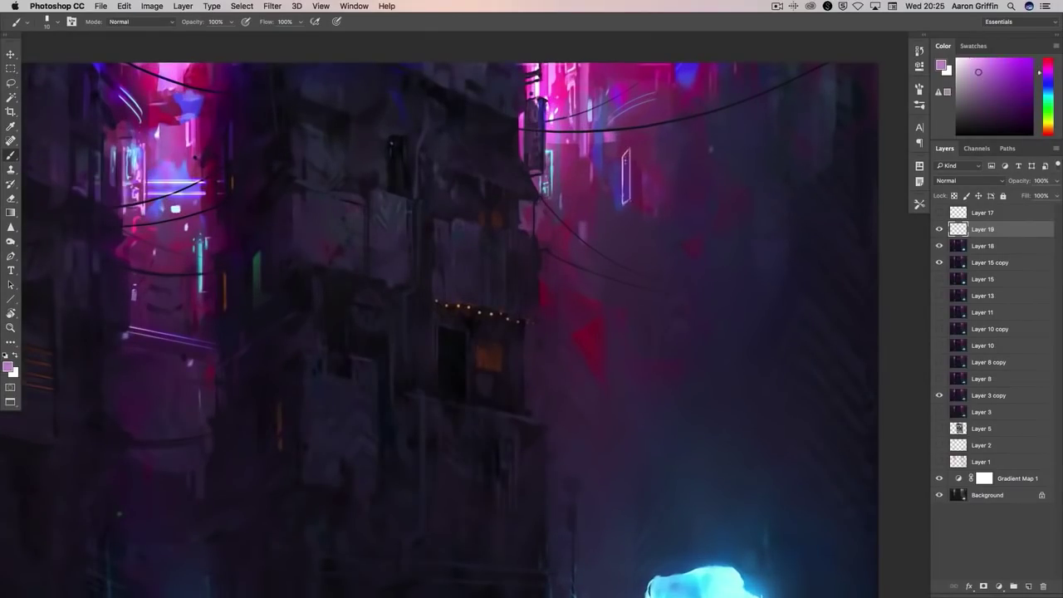
key("e")
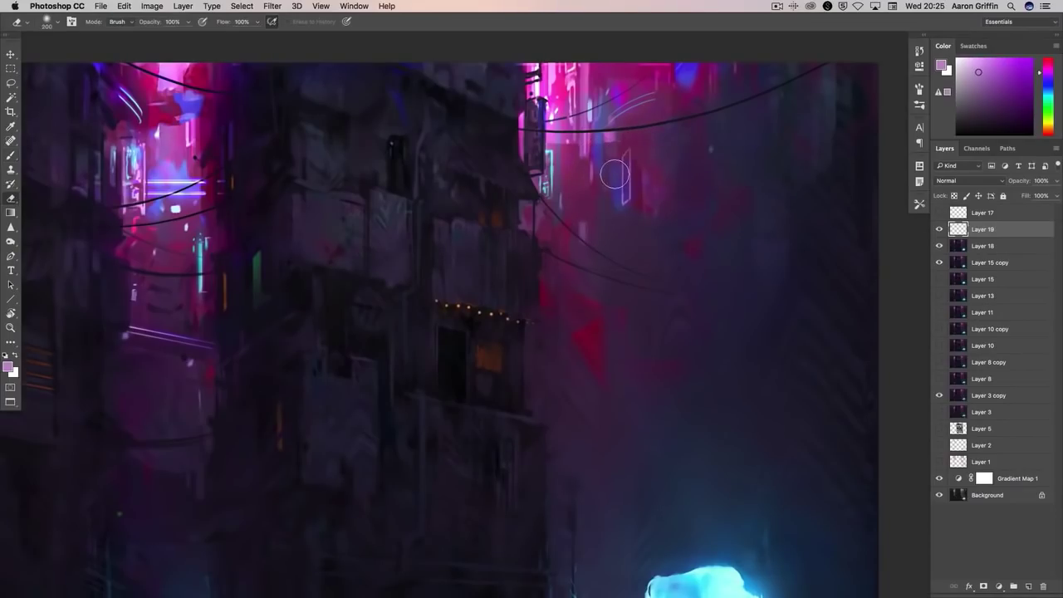
key("v")
mouse_move(645, 209)
left_mouse_down()
mouse_move(635, 200)
mouse_move(643, 268)
mouse_move(667, 237)
mouse_move(669, 253)
mouse_move(667, 156)
mouse_move(635, 254)
left_mouse_up()
- Paint the buildings with a size-10 brush in dark purple sampled from the painting, erasing touch-ups
key("b")
scroll(669, 361, "up", 3)
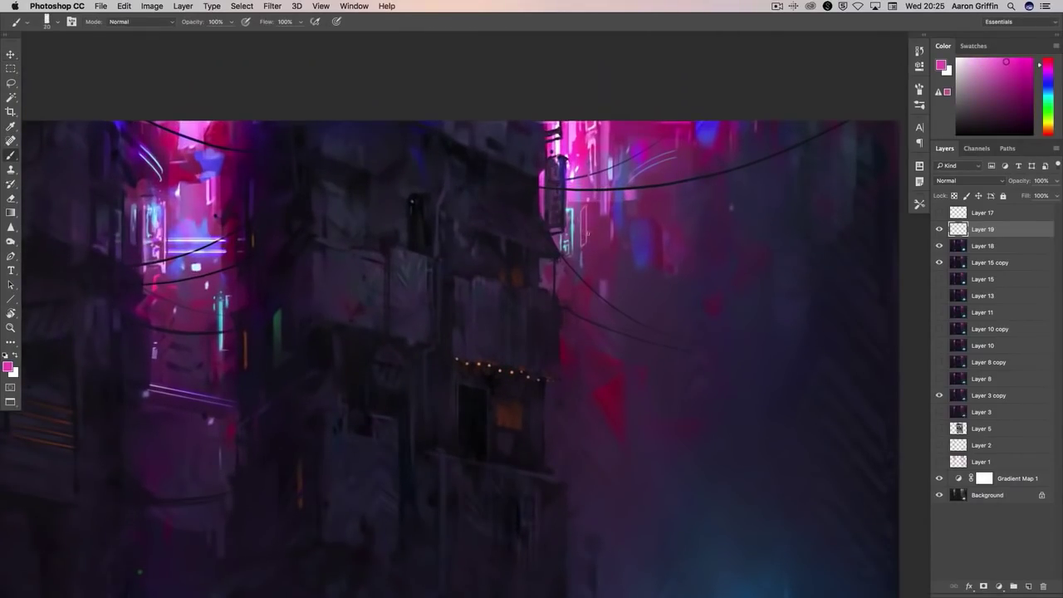
key("bracketleft")
scroll(670, 368, "down", 5)
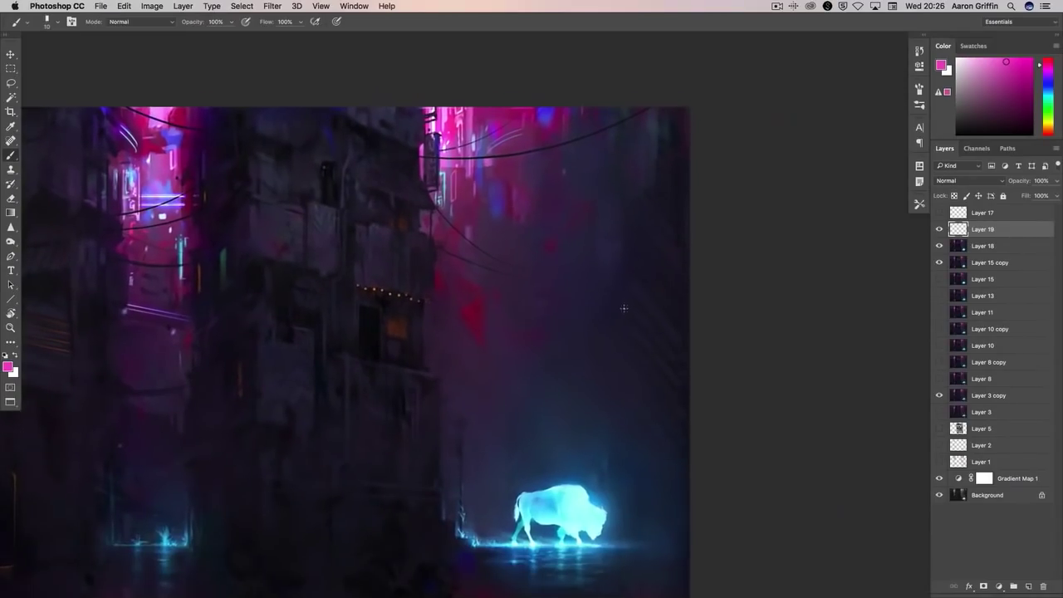
key("bracketright")
left_click(623, 276, "alt")
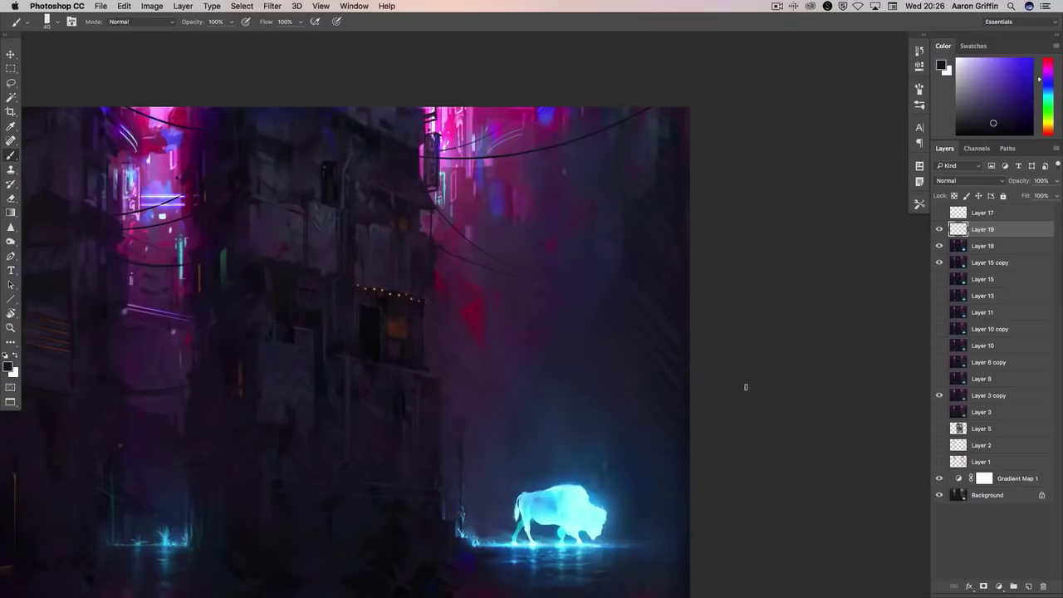
key("e")
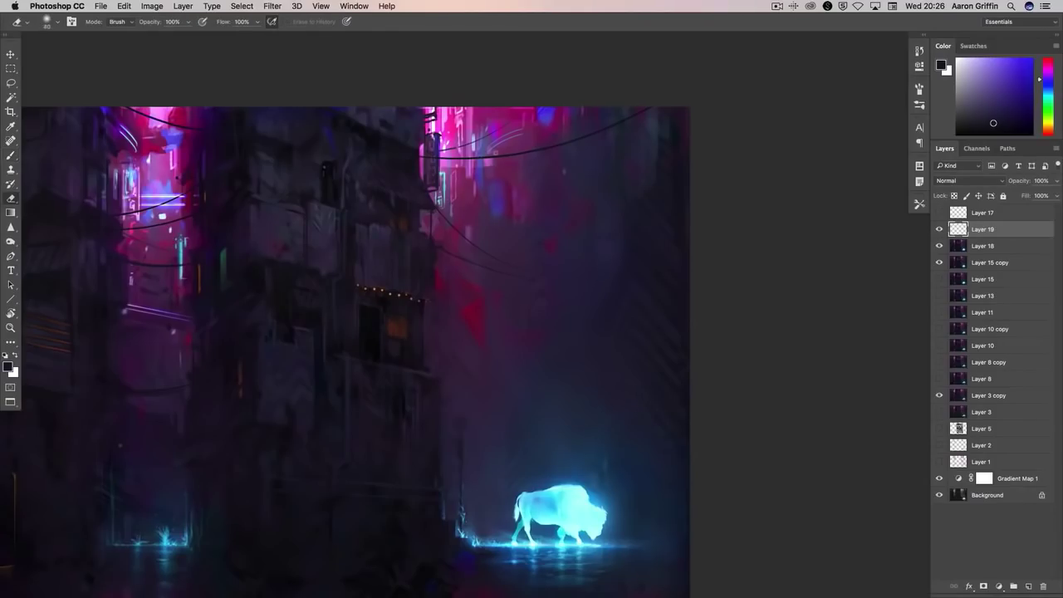
scroll(465, 223, "left", 5)
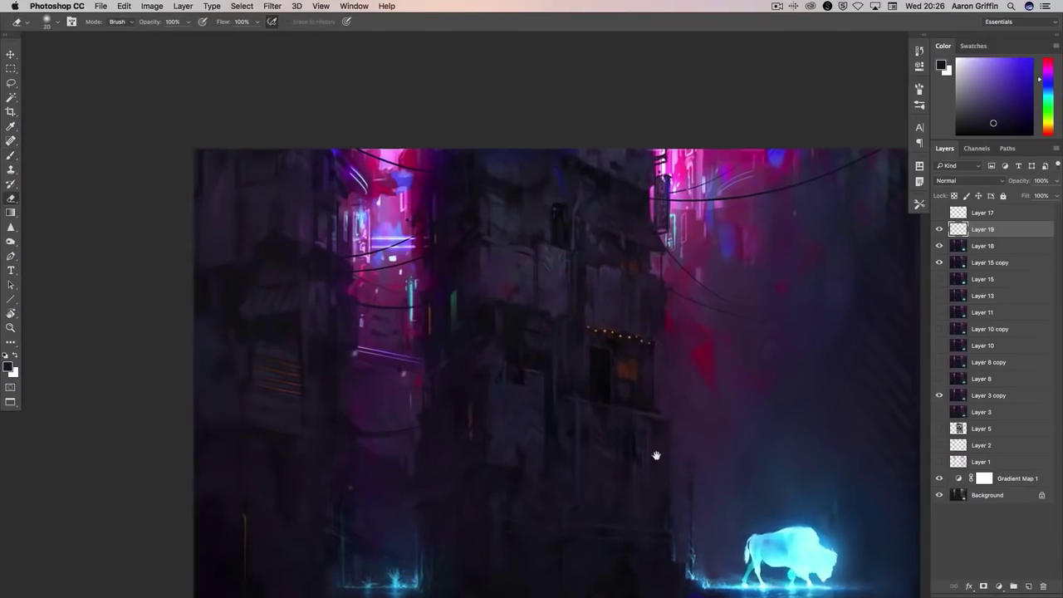
- Choose a preset brush tip and paint the alley in sampled dark red, maroon and purple
key("b")
right_click(286, 218)
left_click(348, 247, "alt")
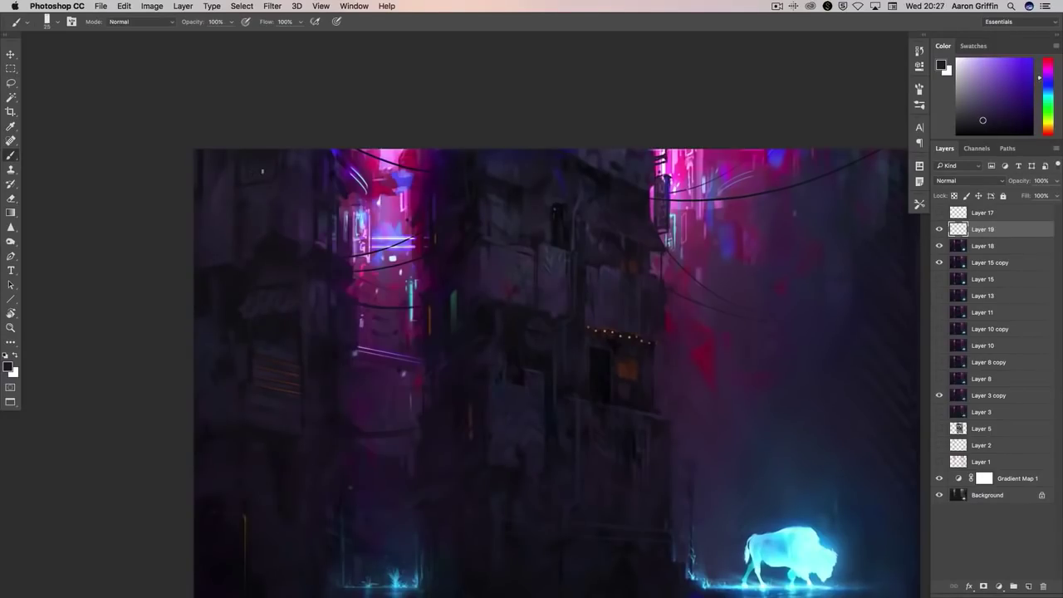
scroll(263, 171, "down", 2)
scroll(263, 171, "right", 2)
left_click(389, 279, "alt")
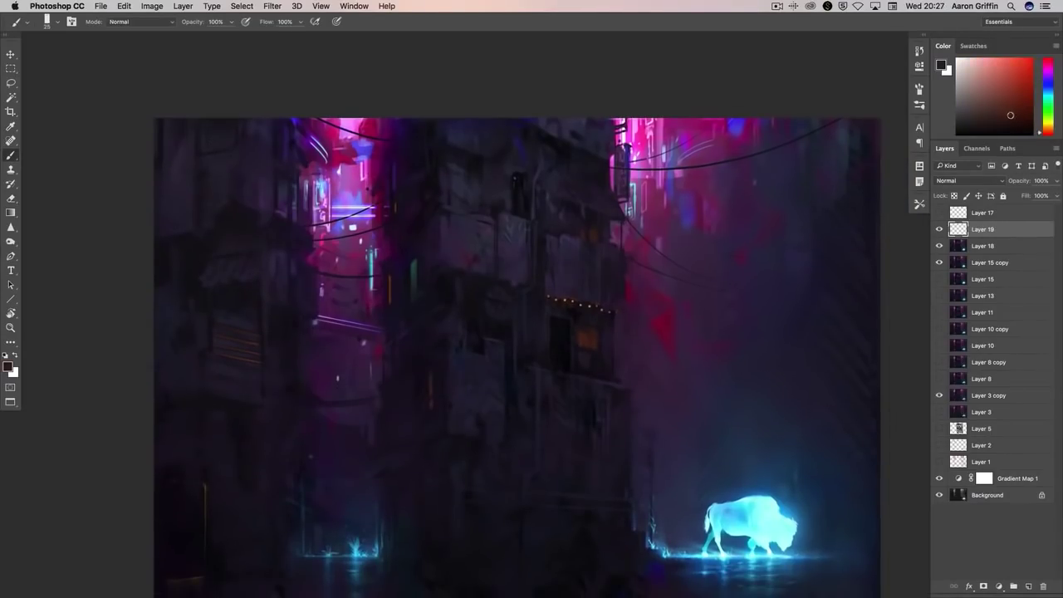
left_click(358, 440, "alt")
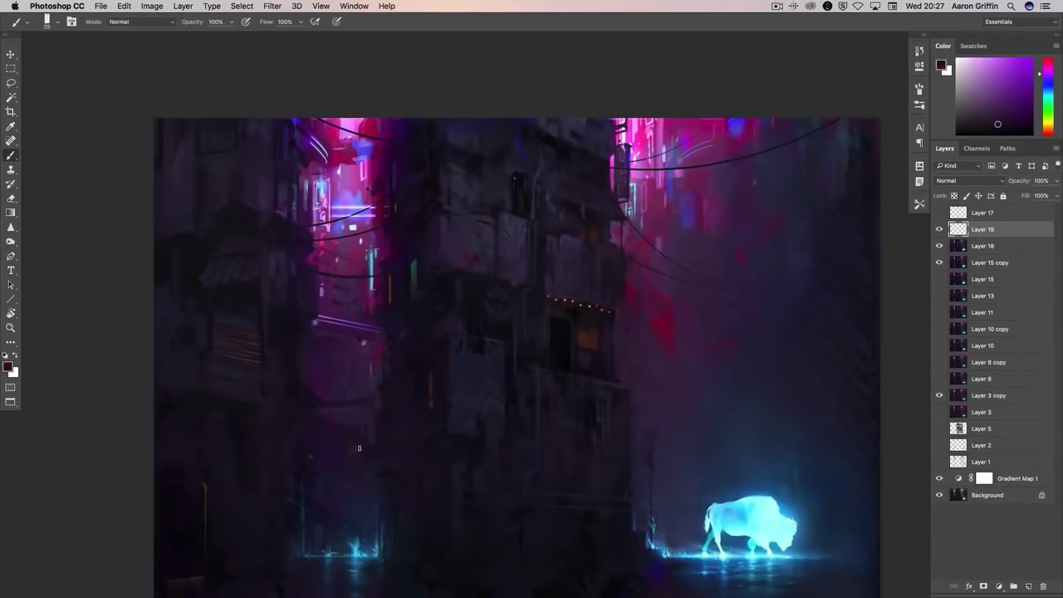
scroll(359, 449, "up", 1)
left_click(353, 446, "alt")
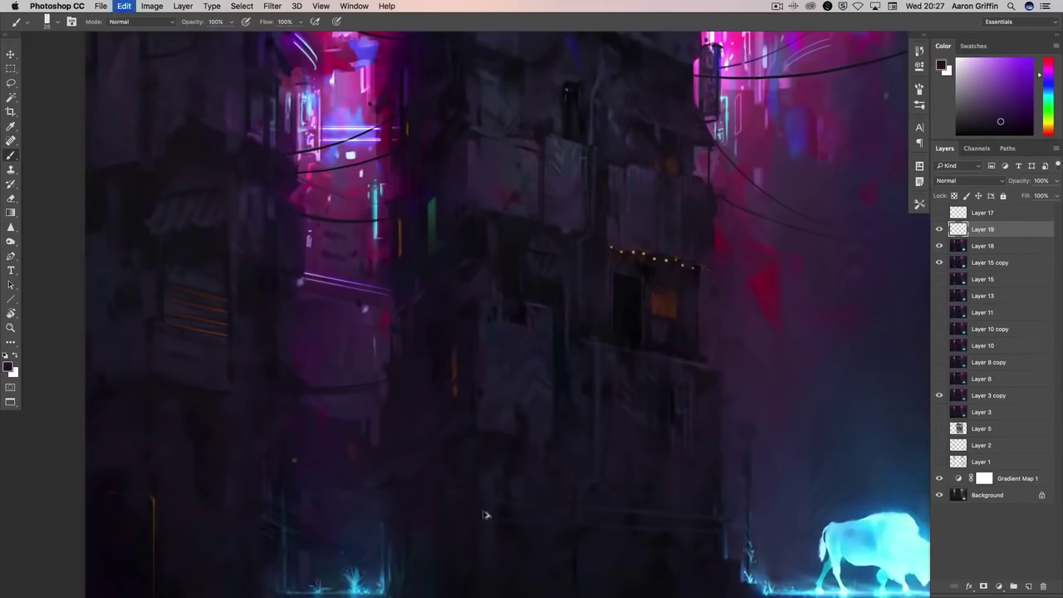
- Centre the bison in view and paint with building colours and a blue sampled near it
key("h")
left_click_drag(485, 512, 450, 331)
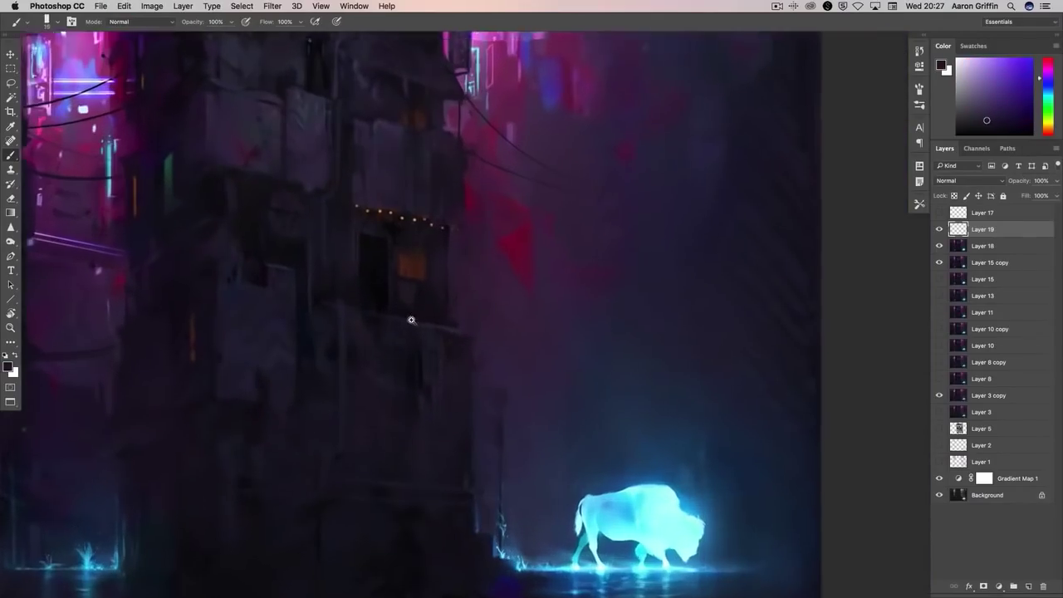
scroll(410, 316, "up", 2)
left_click(469, 338, "alt")
left_click(455, 330, "alt")
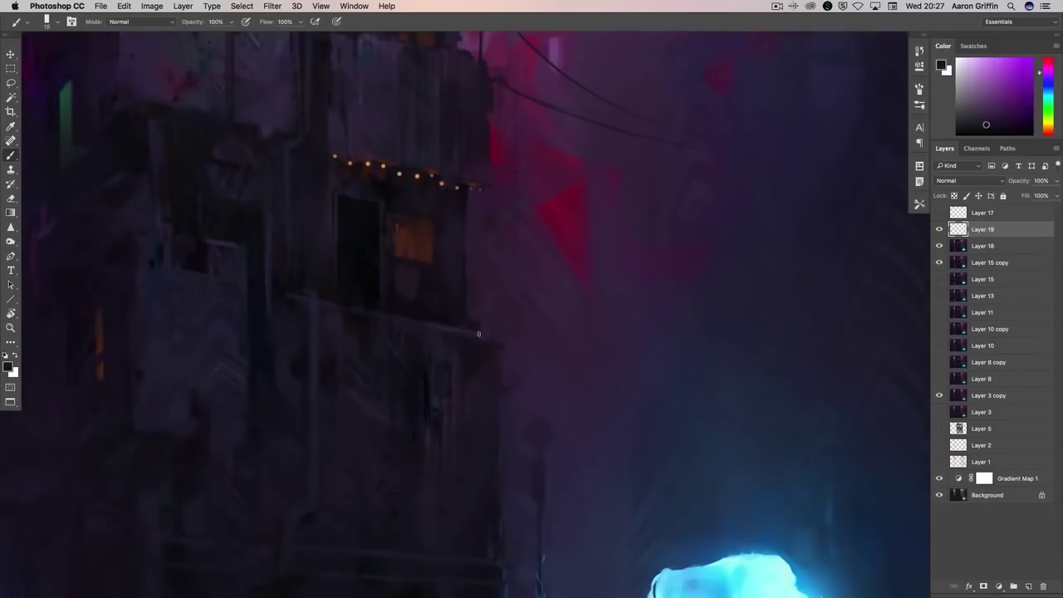
scroll(567, 399, "down", 2)
left_click(396, 378, "alt")
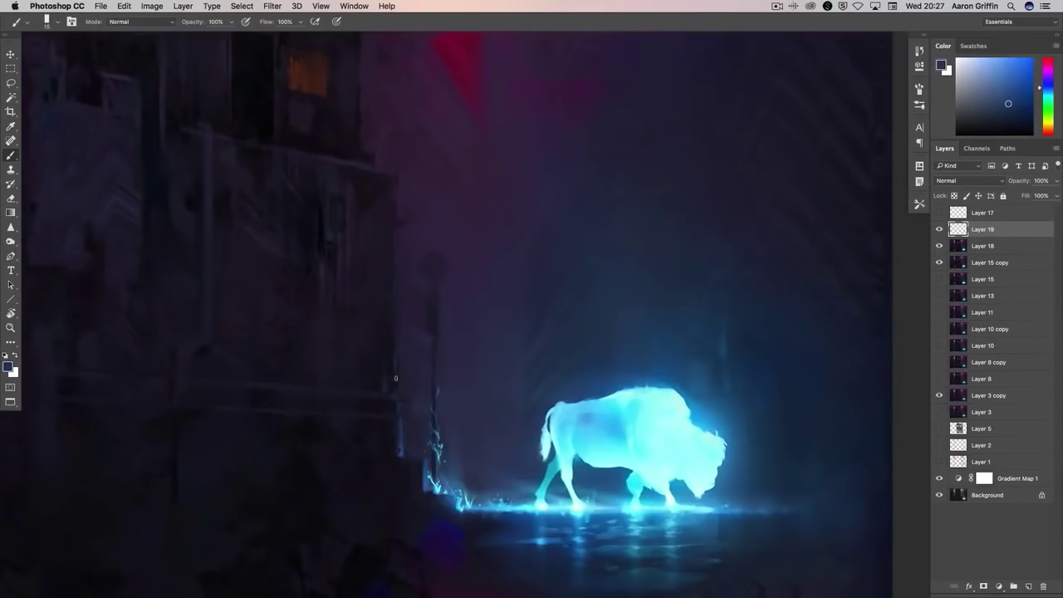
- Paint the bison's glow with a large scattered brush in light cyan from its splash
right_click(426, 438)
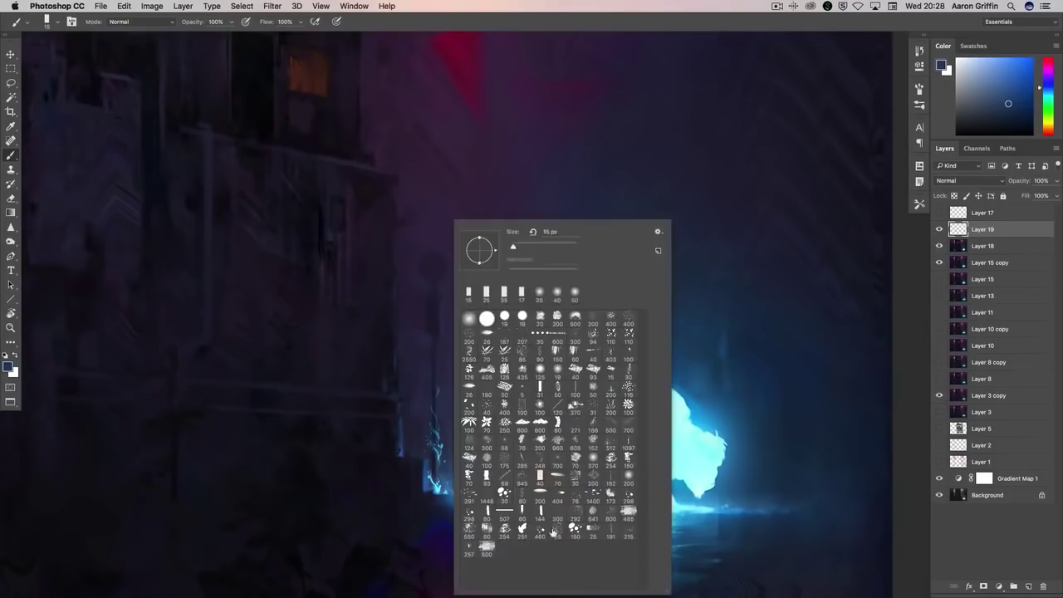
key("Return")
left_click(448, 488, "alt")
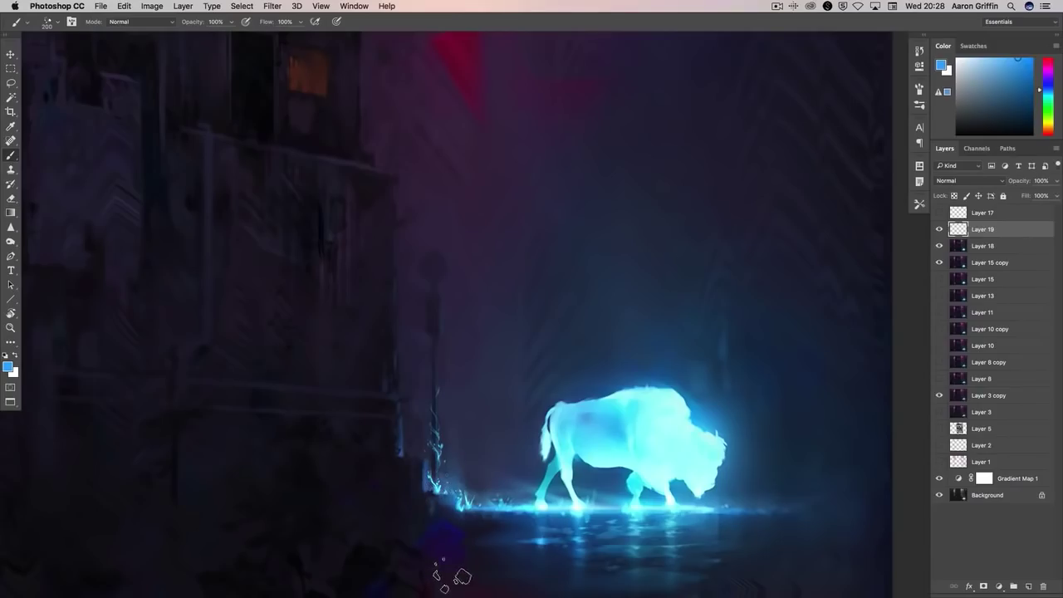
left_click_drag(483, 390, 537, 432)
left_click(537, 432, "alt")
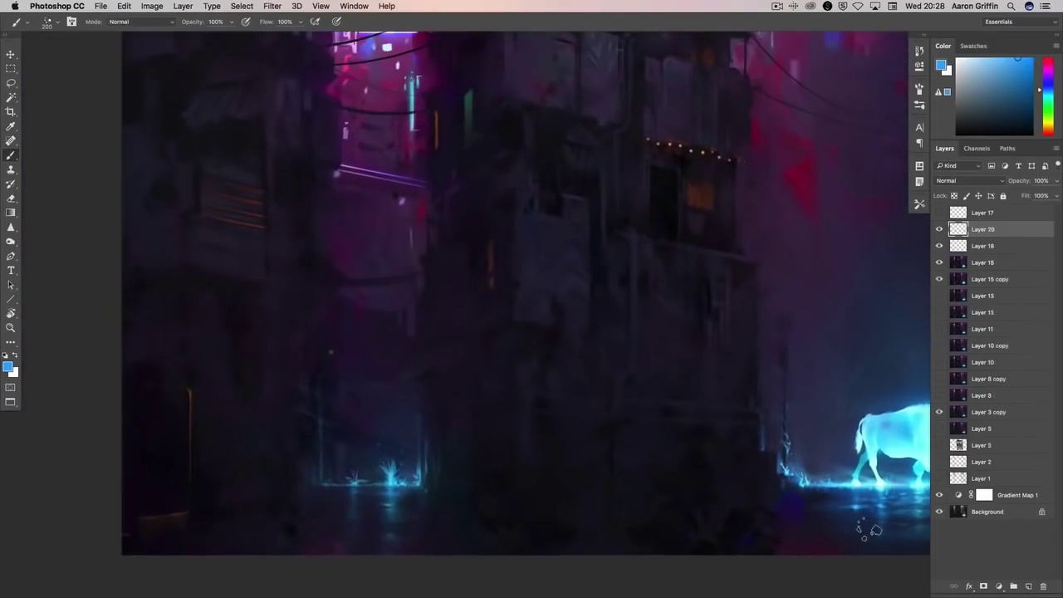
right_click(513, 221)
- Paint with a 25 px tip, then a ~125 px brush, in magentas sampled from the neon
key("d")
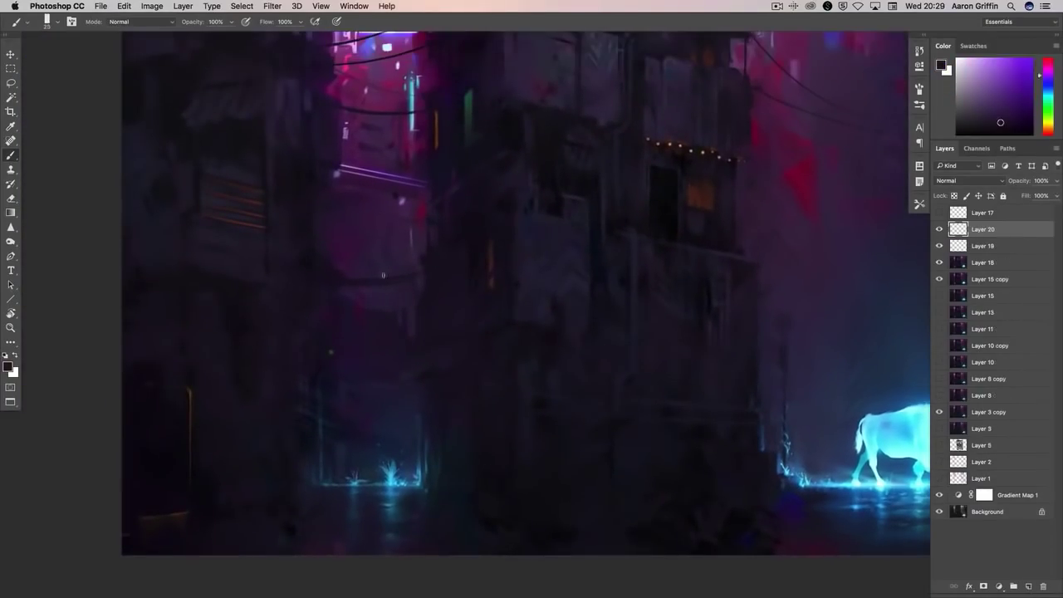
left_click(368, 292, "alt")
left_click(371, 225, "alt")
left_click_drag(418, 225, 480, 316)
left_click(882, 247, "alt")
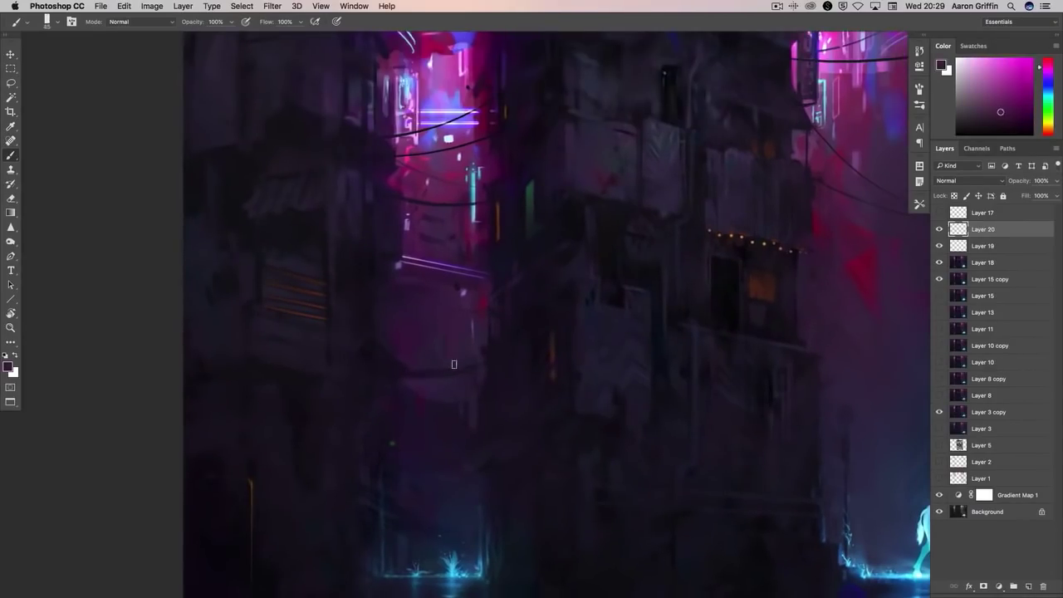
left_click_drag(399, 288, 397, 312)
left_click(404, 304, "alt")
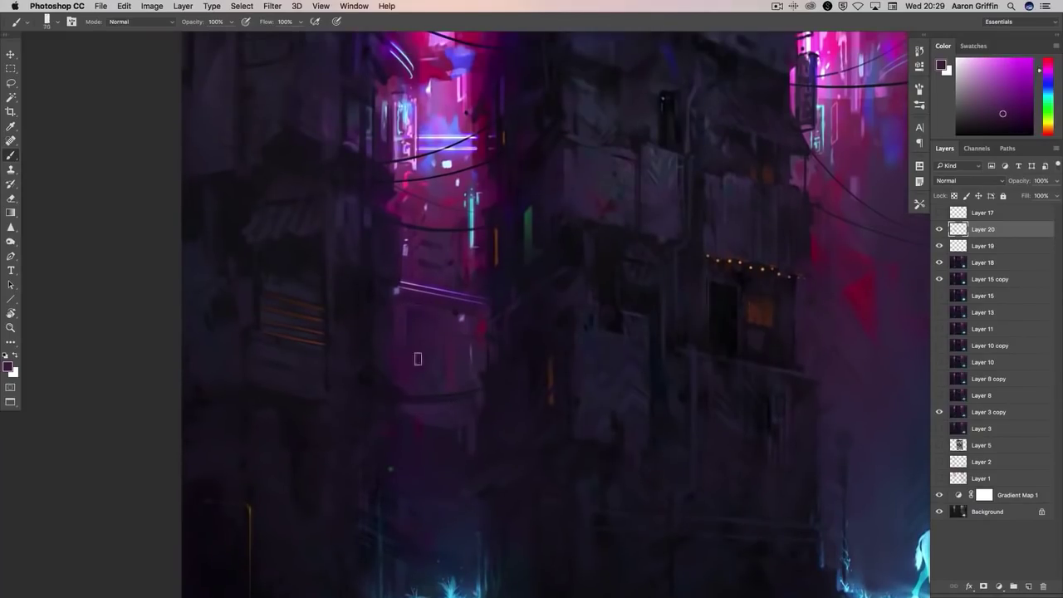
key("bracketright")
key("bracketright")
key("bracketright")
key("bracketright")
left_click_drag(418, 327, 405, 349)
left_click(405, 348, "alt")
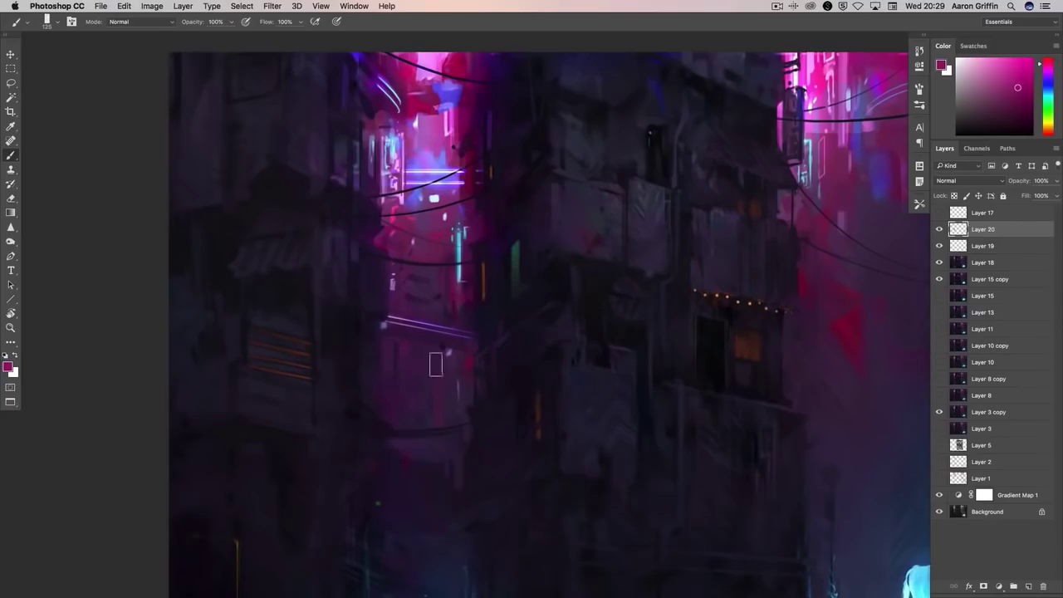
- Try a short light pink stroke near the top with sampled neon pink, then undo it
scroll(440, 373, "right", 15)
scroll(439, 373, "up", 6)
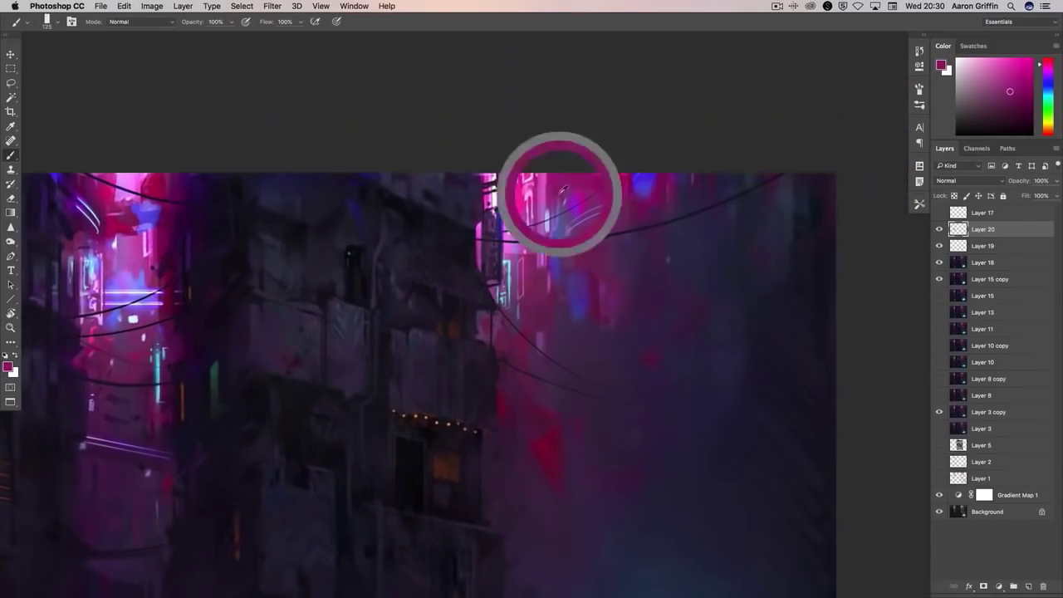
left_click(520, 255, "alt")
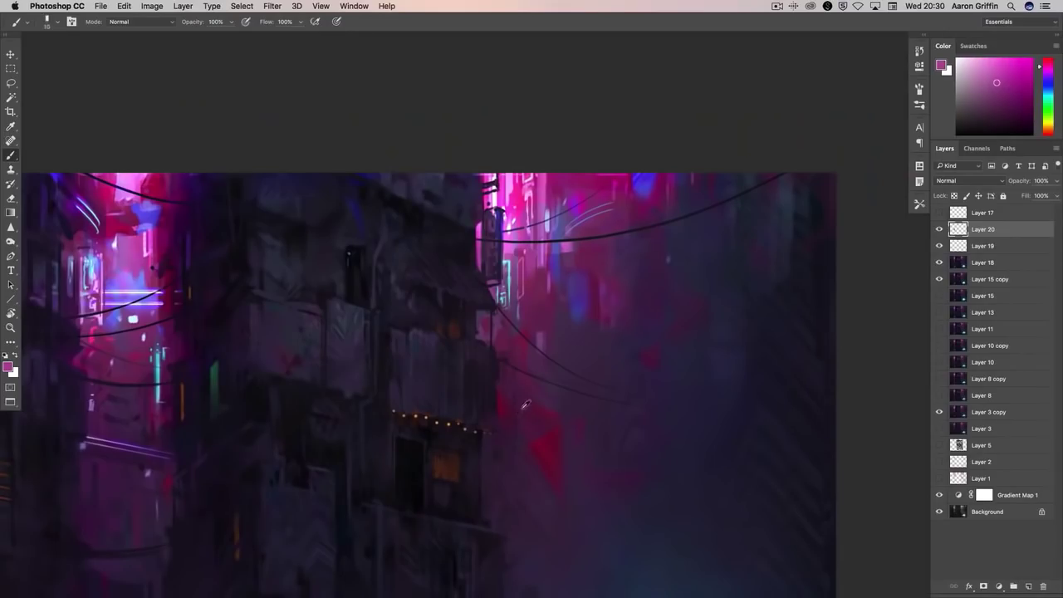
left_click(147, 249, "alt")
left_click_drag(520, 192, 582, 174)
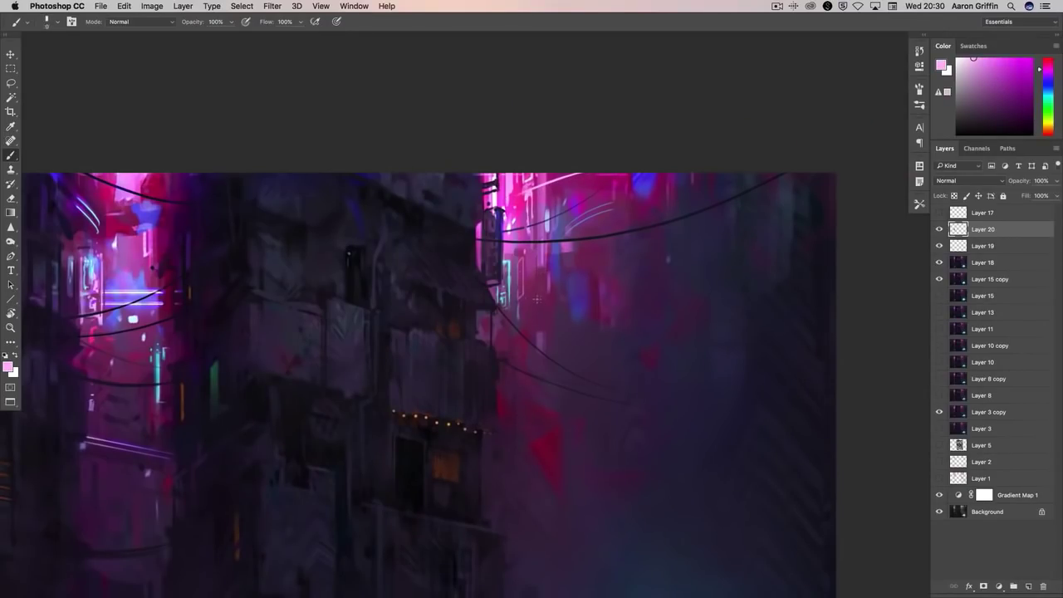
key("super+z")
key("super+z")
key("super+z")
- Merge Layers 19 and 18 into Layer 20, then undo a pale blue brush attempt
key("j")
right_click(984, 263)
left_click(922, 439)
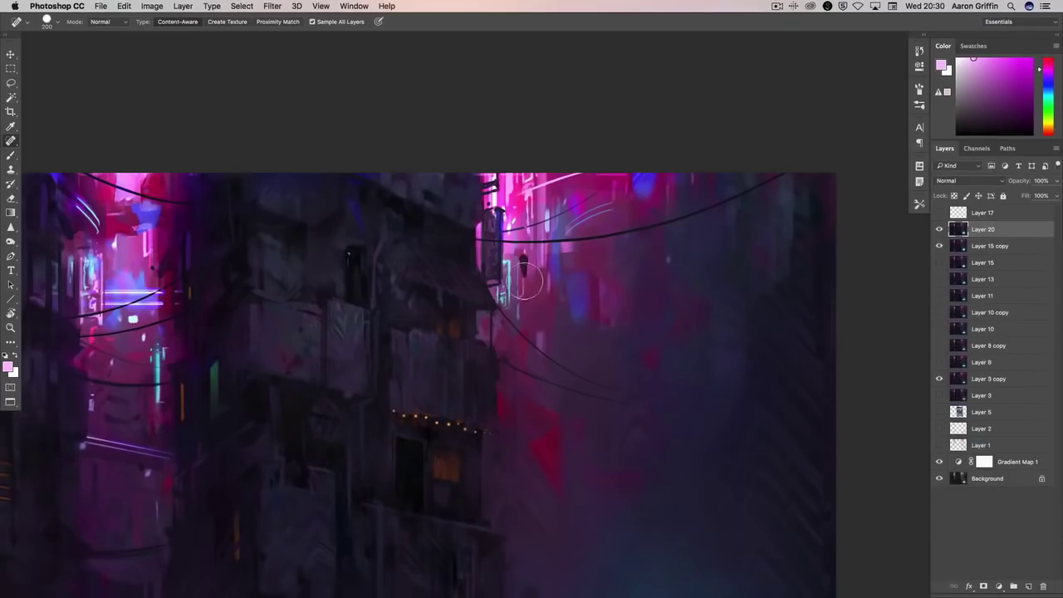
key("b")
left_click(164, 290, "alt")
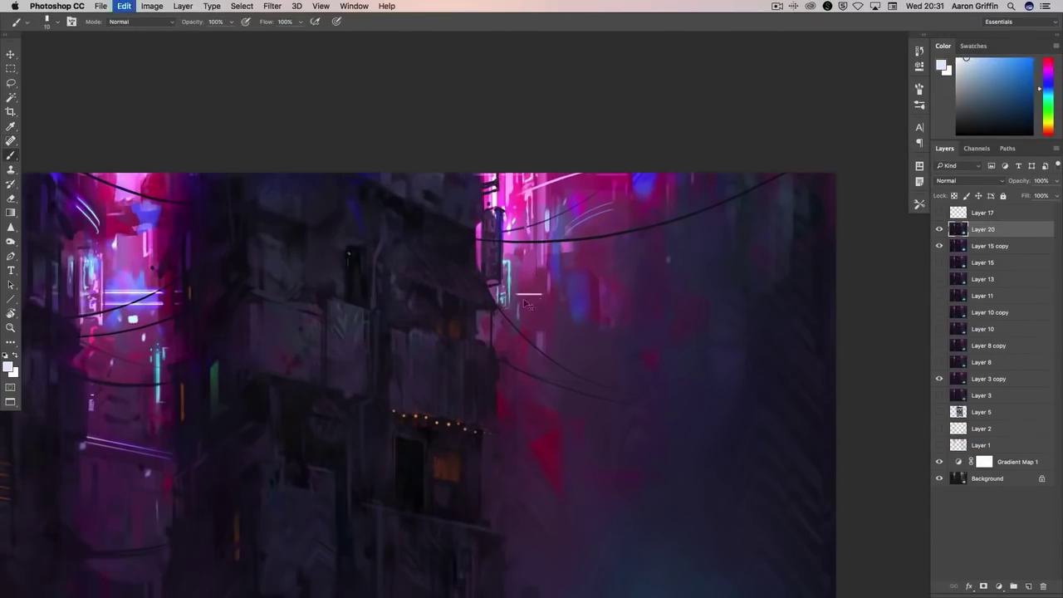
key("super+z")
- Touch up with sampled dark magenta and lighten highlights with a 350 px Dodge brush
left_click_drag(591, 270, 549, 291)
left_click(549, 292, "alt")
left_click(542, 281, "alt")
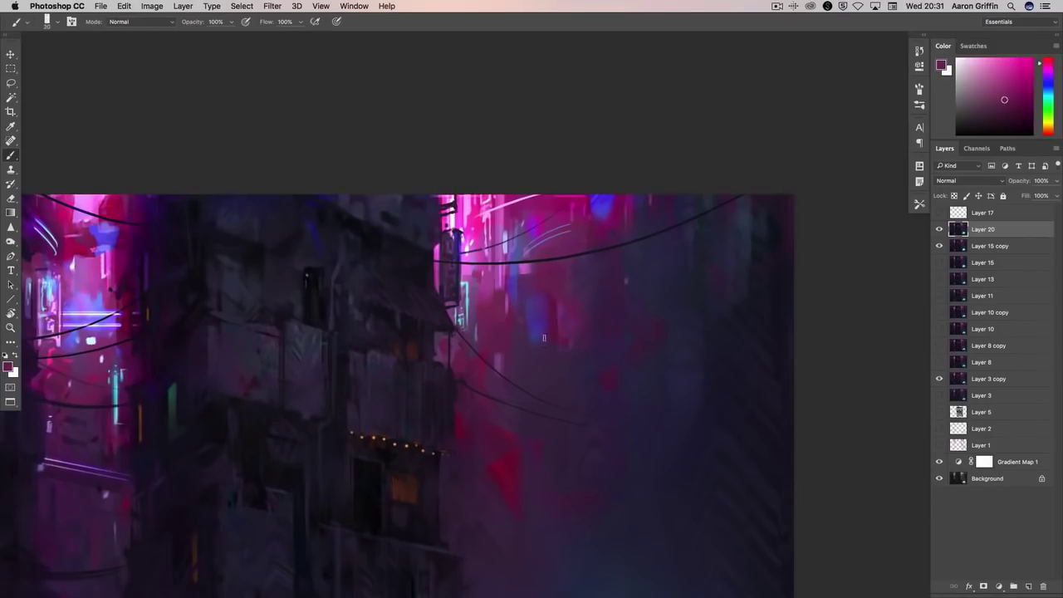
key("o")
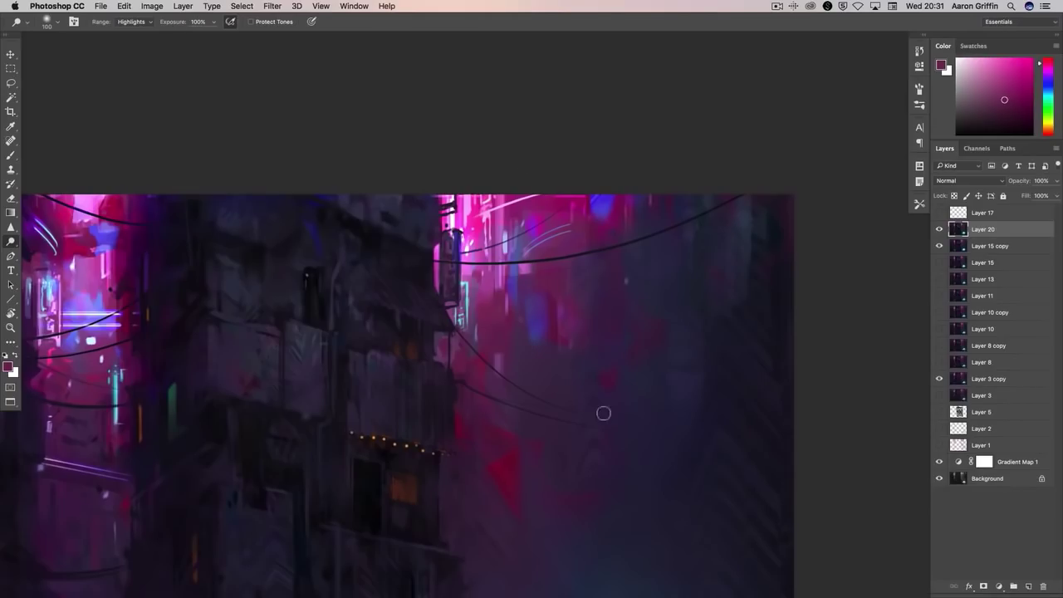
key("bracketright")
key("bracketright")
key("bracketright")
key("bracketright")
key("bracketright")
key("bracketright")
key("bracketright")
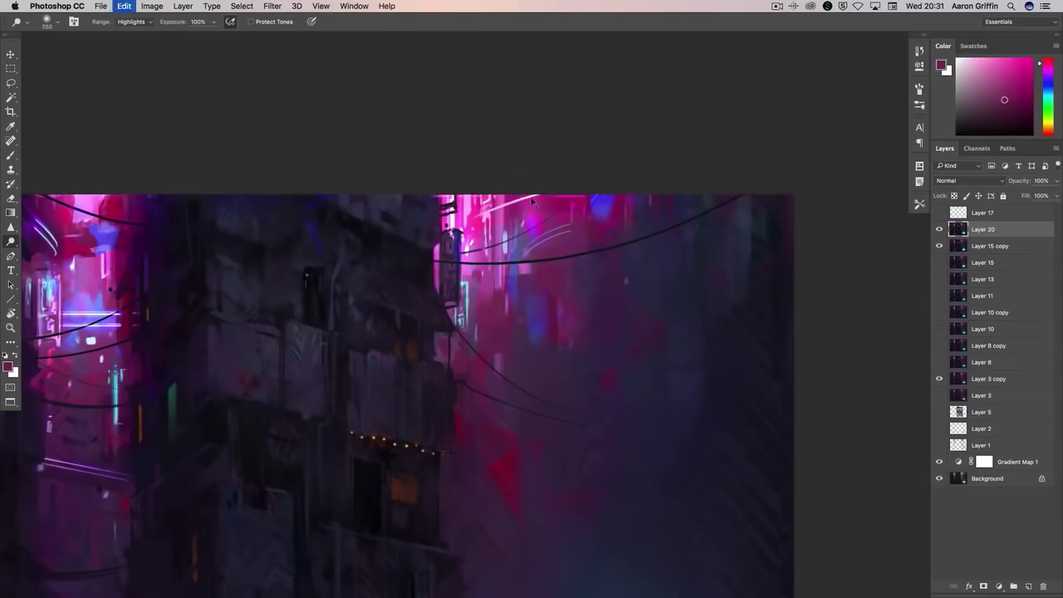
key("b")
left_click(515, 240, "alt")
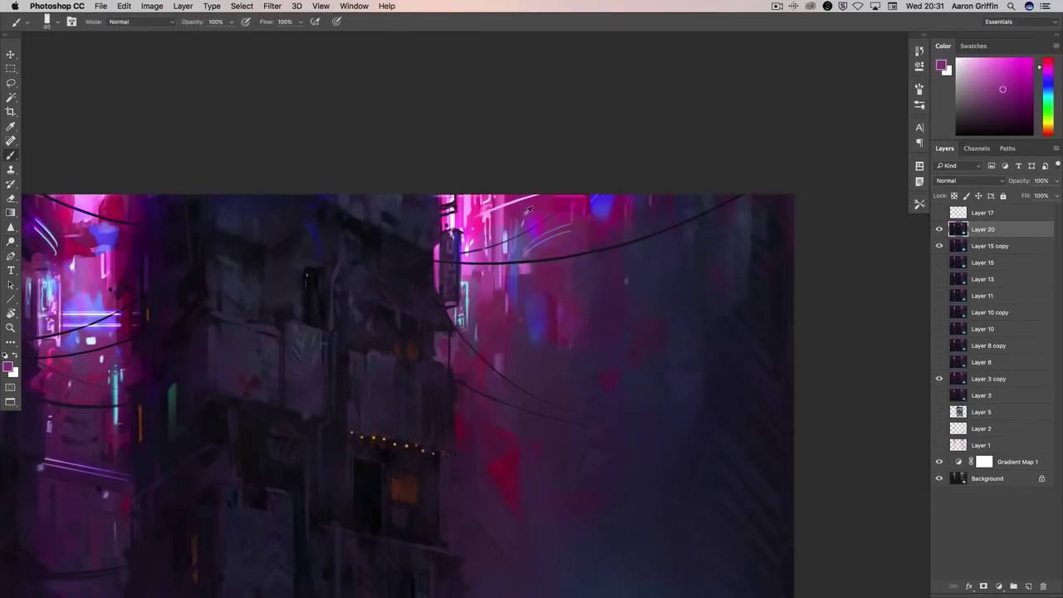
- Set the brush blending mode to Color with a 300 px brush for broad tinting
right_click(528, 210)
key("Return")
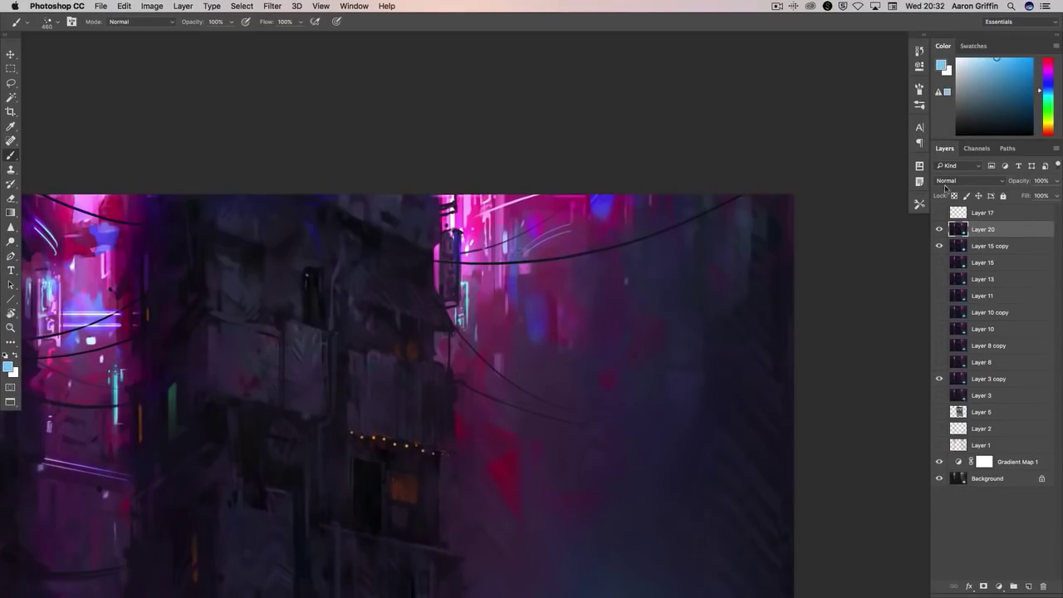
left_click(137, 22)
left_click(125, 275)
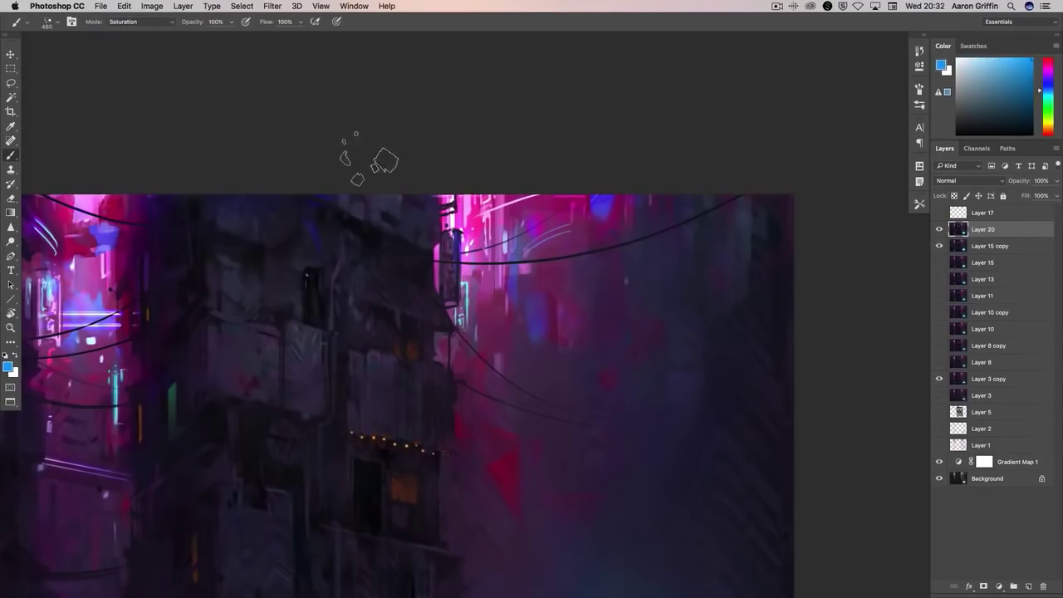
key("shift+plus")
key("bracketleft")
key("bracketleft")
key("bracketleft")
key("bracketleft")
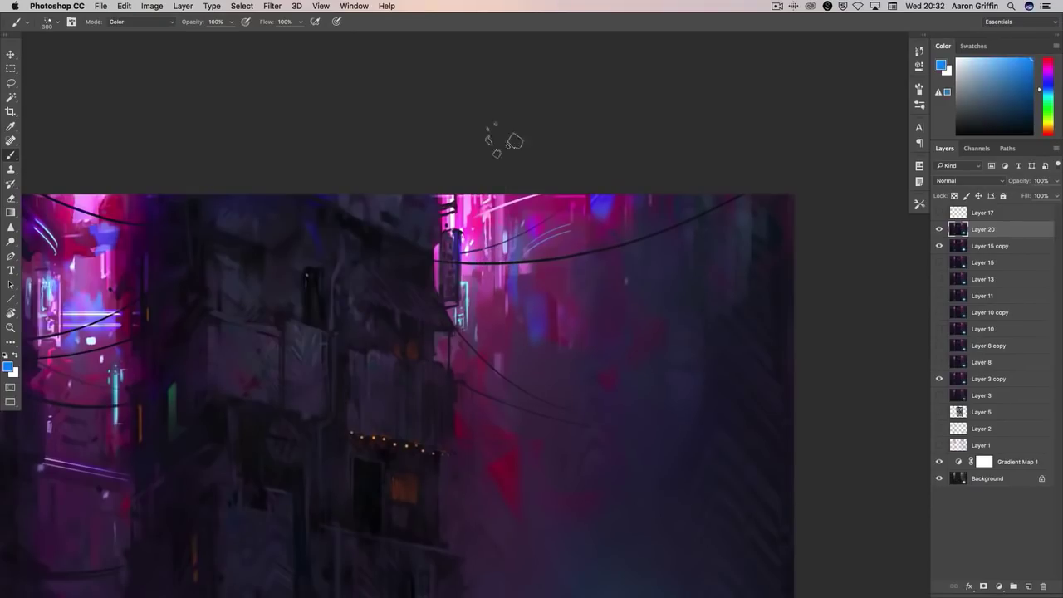
right_click(531, 322)
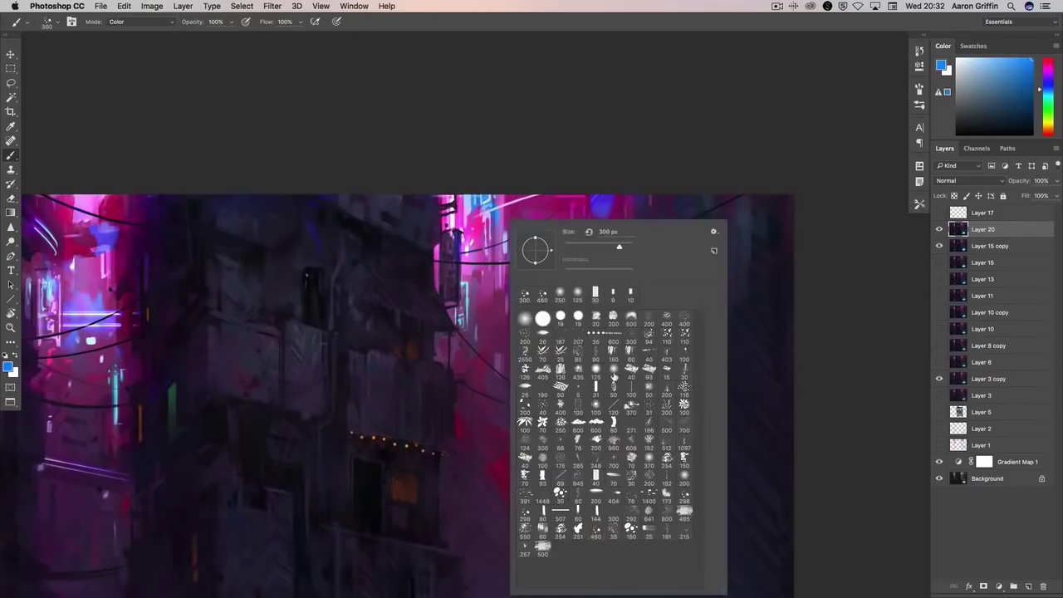
left_click(494, 300, "alt")
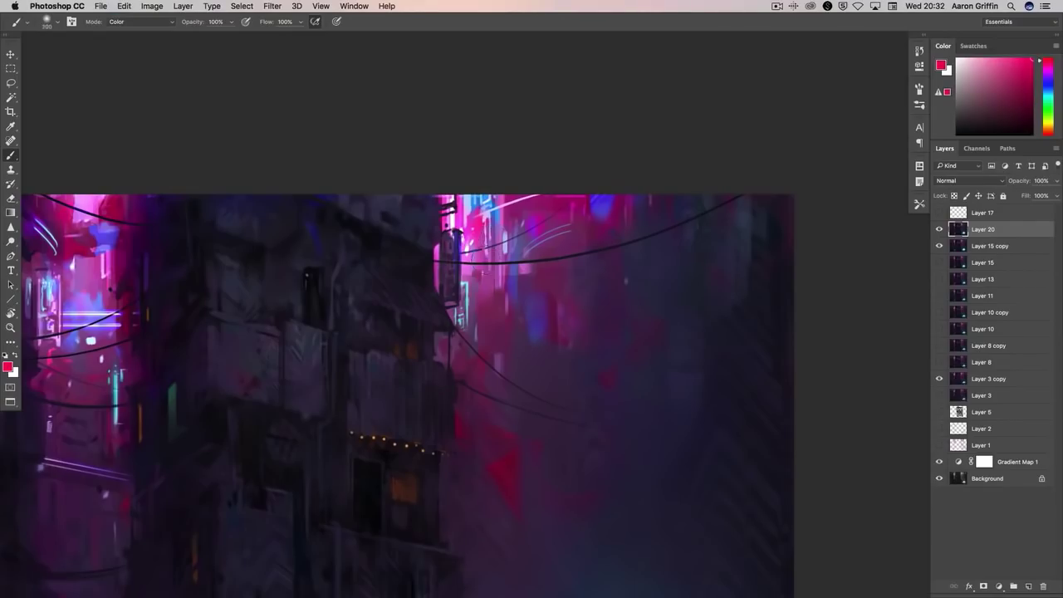
- Tint the alley with bright cyan sampled from the bison's glow, then add Layer 21 above Layer 20
key("super+minus")
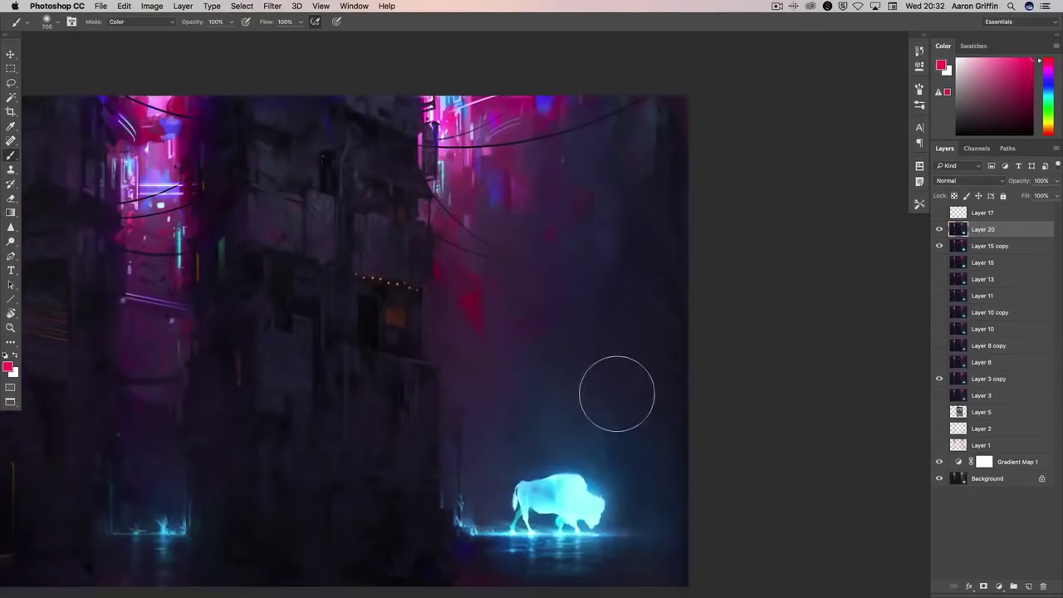
right_click(617, 394)
left_click(602, 449, "alt")
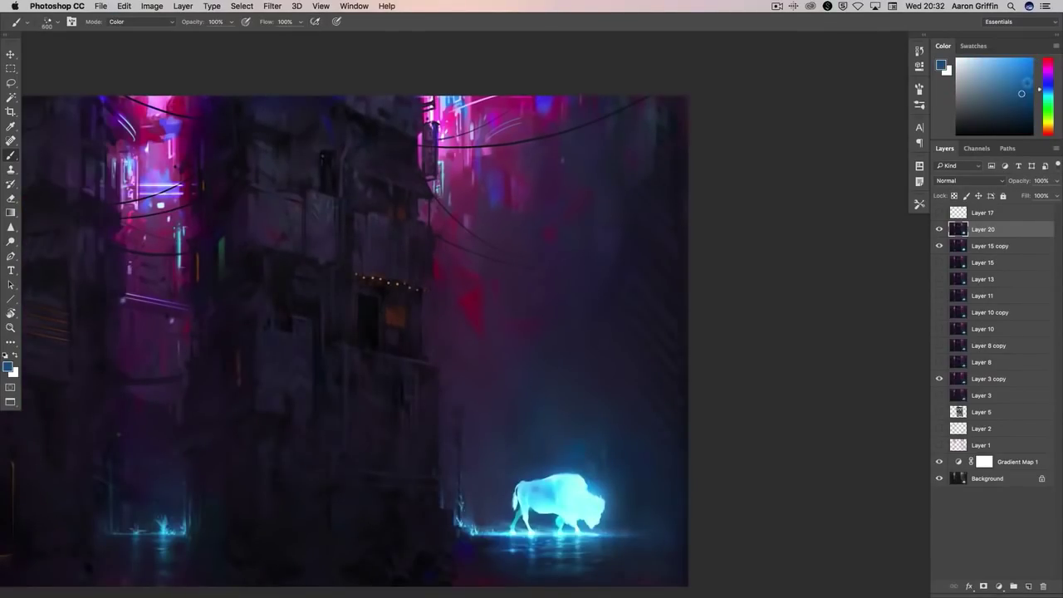
left_click(557, 467, "alt")
key("super+shift+alt+n")
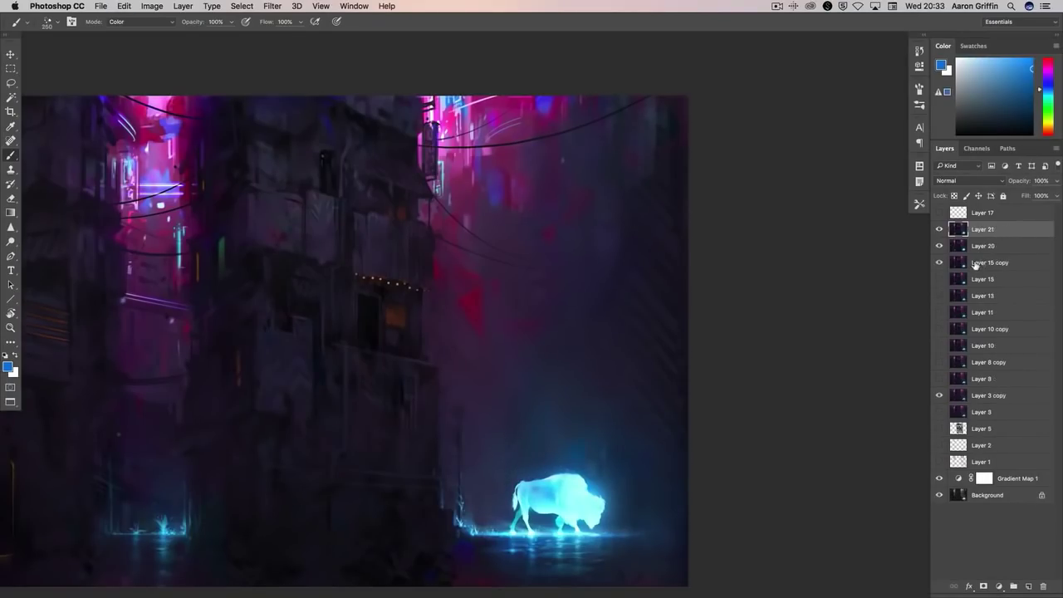
- Delete Layer 20, tint the haze above the bison with lighter cyan, and reset the brush to Normal
key("e")
right_click(1003, 248)
left_click(914, 439)
key("b")
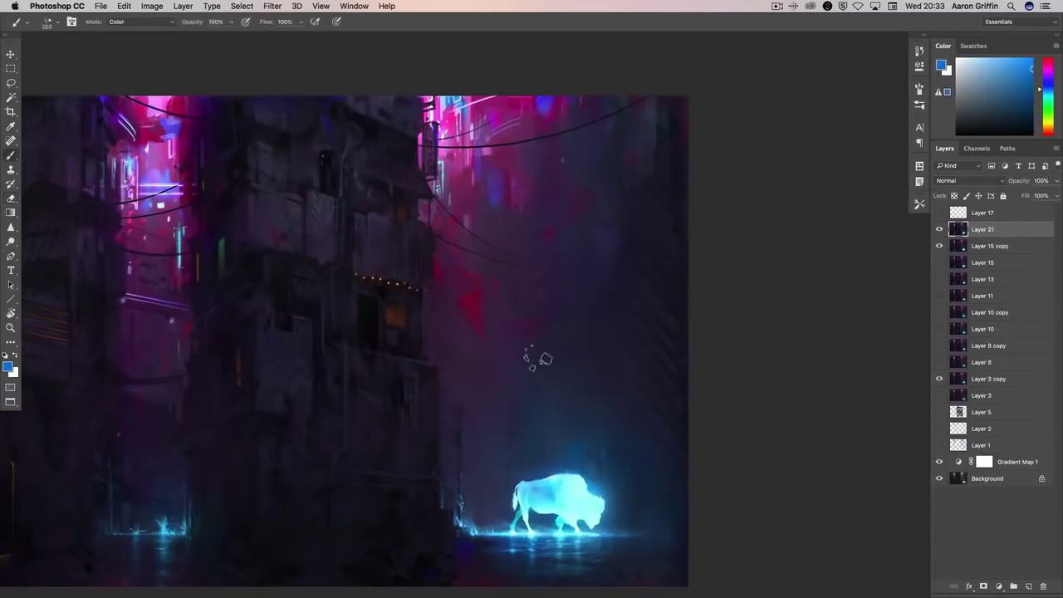
left_click(527, 422, "alt")
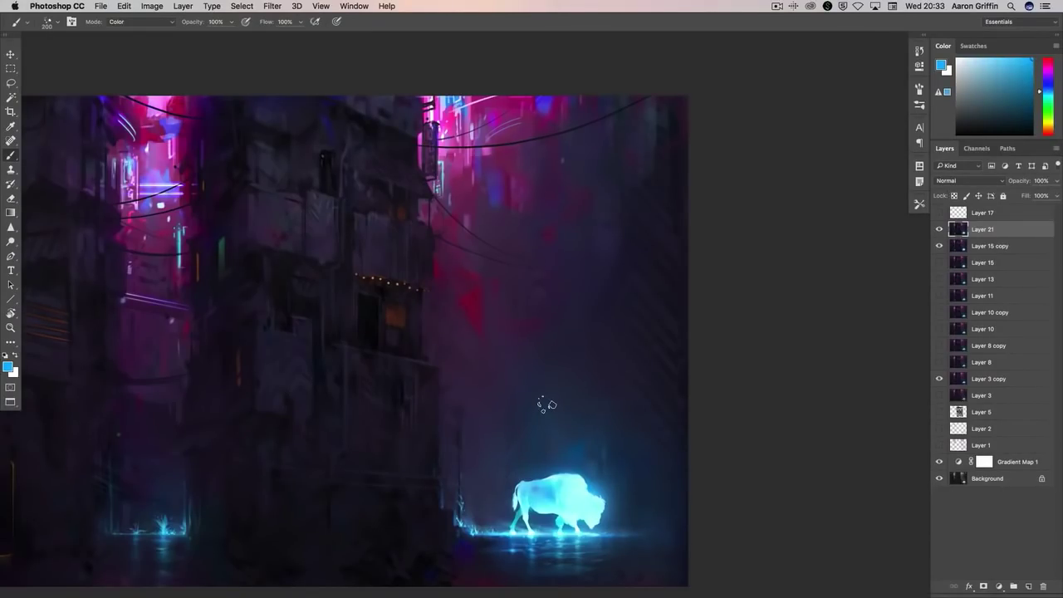
left_click(125, 22)
left_click(117, 26)
- Paint with a 168 px brush tip in sampled dark blue, then switch to a smaller tip
right_click(584, 461)
left_click(565, 409, "alt")
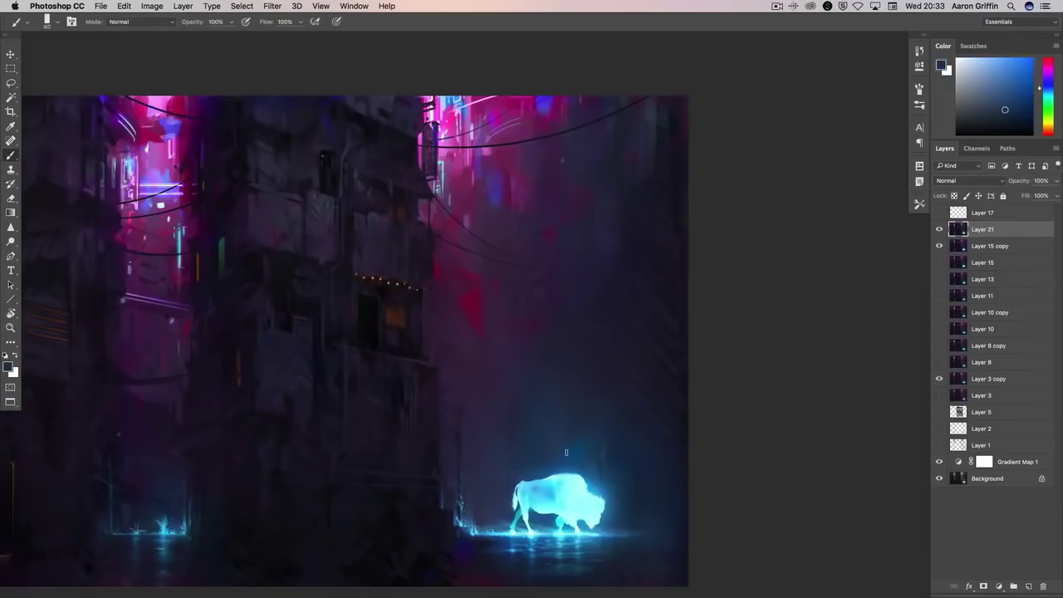
right_click(582, 462)
left_click(669, 369)
left_click(605, 425, "alt")
left_click_drag(605, 425, 738, 541)
right_click(482, 347)
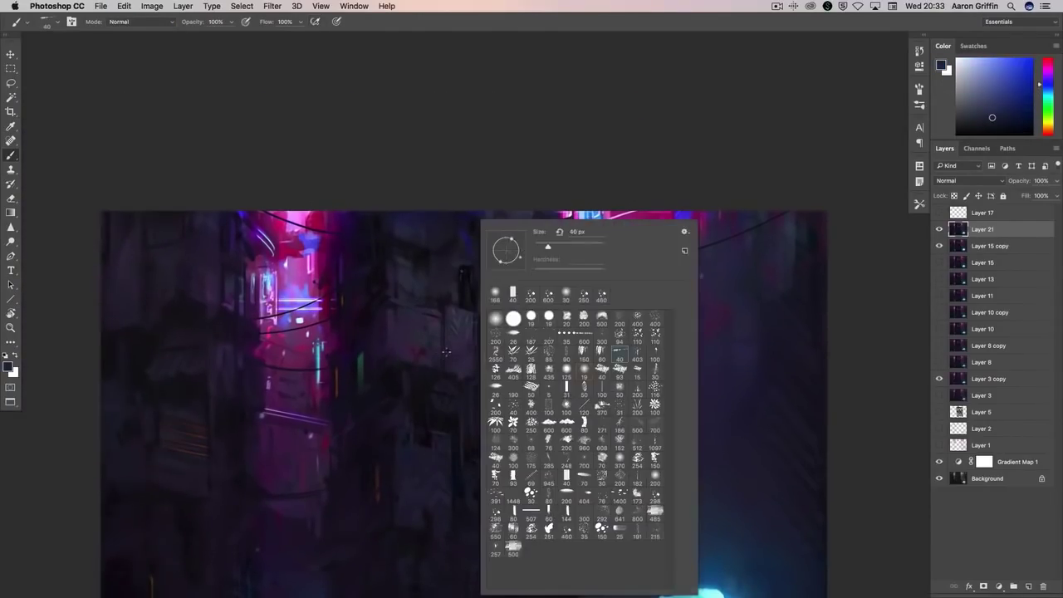
left_click(476, 366, "alt")
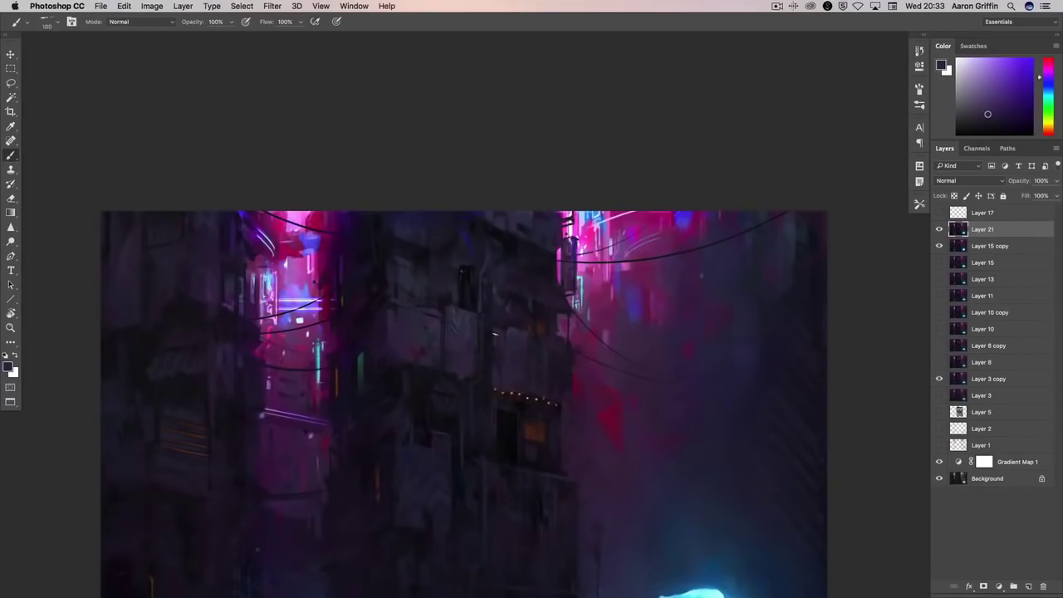
- Darken the building wall with sampled purples, alternating brush opacity between 30% and 100%
scroll(519, 349, "down", 2)
key("3")
left_click(496, 301, "alt")
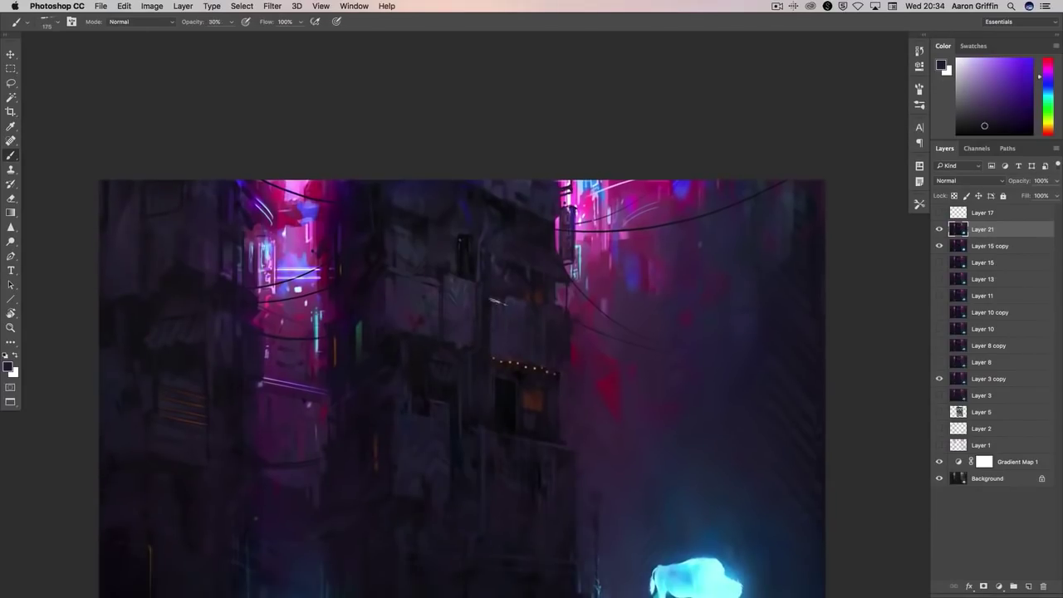
left_click(435, 430, "alt")
key("0")
left_click(441, 457, "alt")
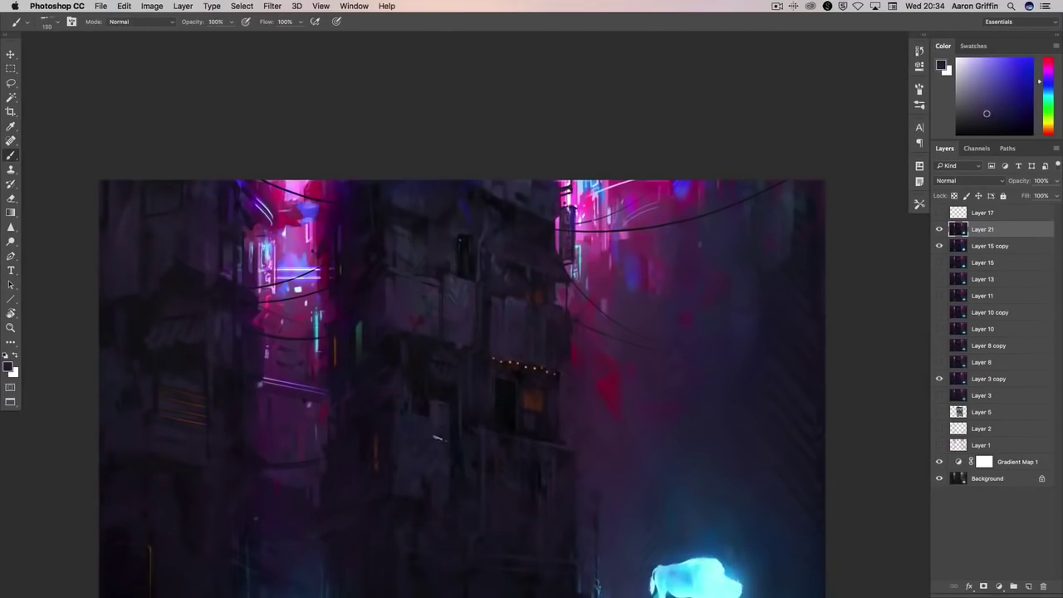
key("3")
left_click(436, 394, "alt")
key("0")
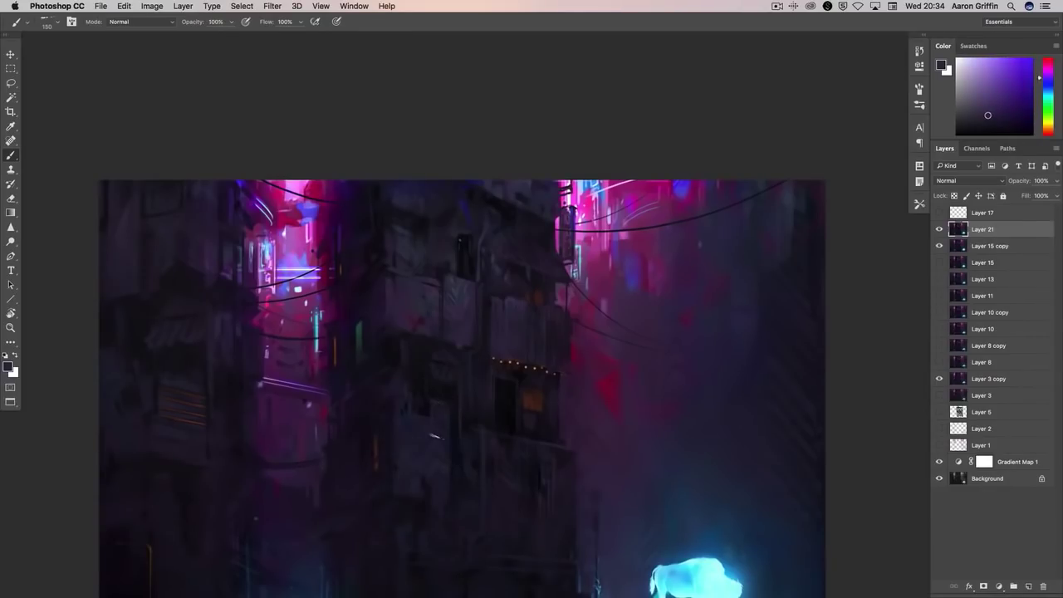
- Switch to the 40 px round brush and add a new empty Layer 22
right_click(441, 400)
double_click(456, 404)
left_click_drag(598, 427, 607, 316)
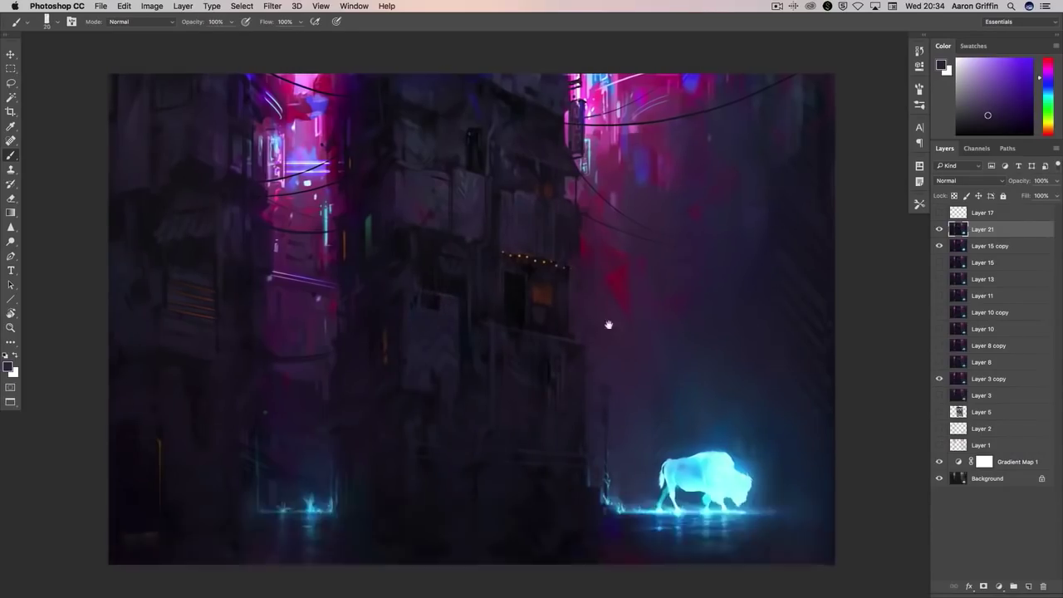
left_click(1028, 586)
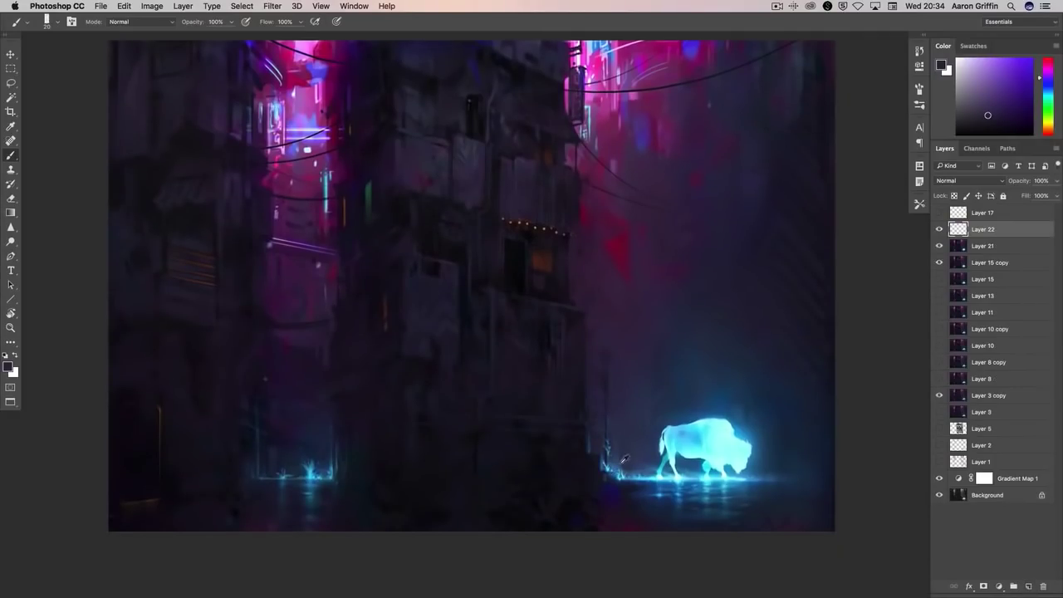
- Paint a thin blue light streak at the building's base and lasso-select it
left_click(621, 462, "alt")
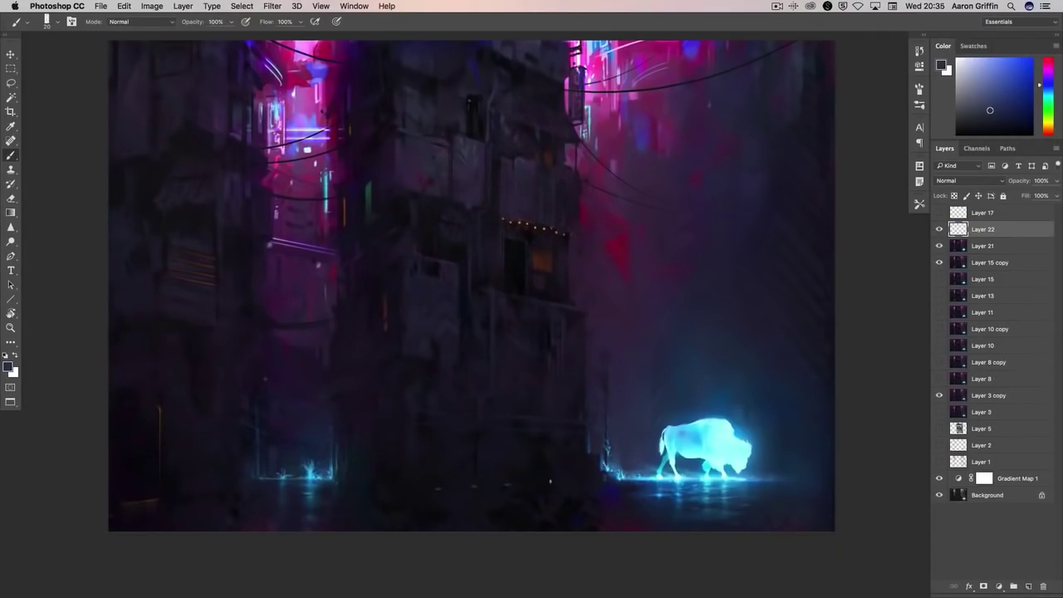
right_click(438, 488)
key("Return")
left_click_drag(473, 472, 473, 489)
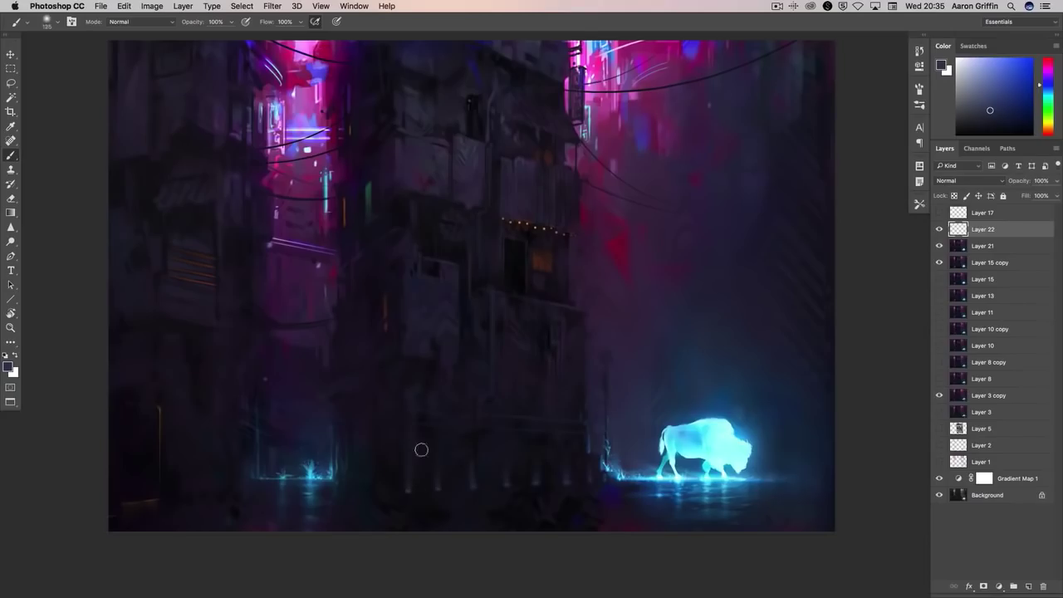
key("l")
mouse_move(464, 506)
left_mouse_down()
mouse_move(473, 432)
mouse_move(495, 499)
mouse_move(508, 467)
mouse_move(506, 488)
mouse_move(546, 503)
mouse_move(606, 465)
mouse_move(600, 495)
left_mouse_up()
- Brighten and blend the streaks using Dodge, a 90 px brush and the Smudge tool
key("o")
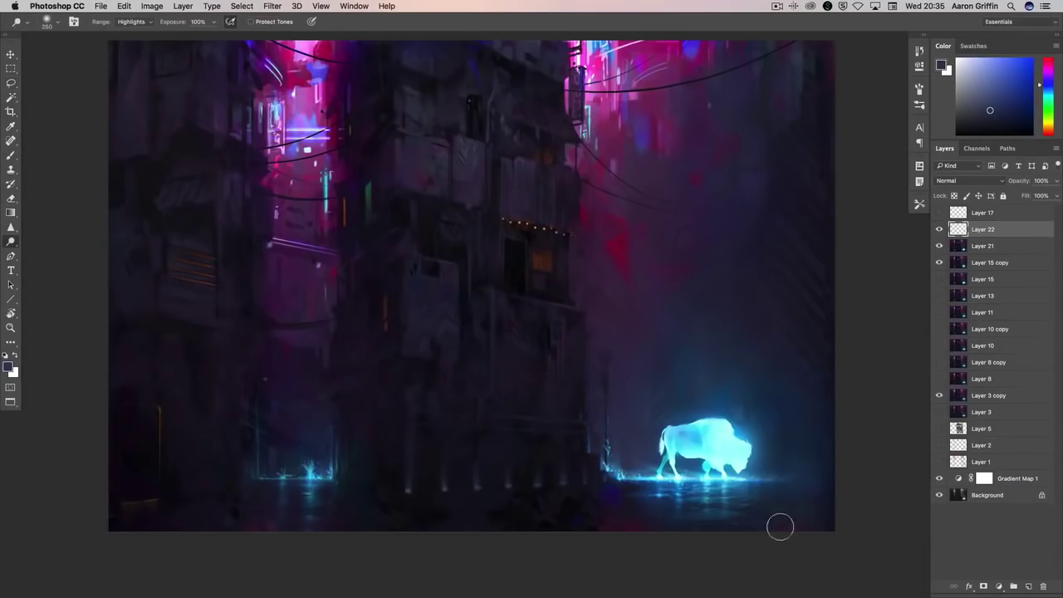
scroll(482, 473, "up", 1)
key("b")
right_click(427, 482)
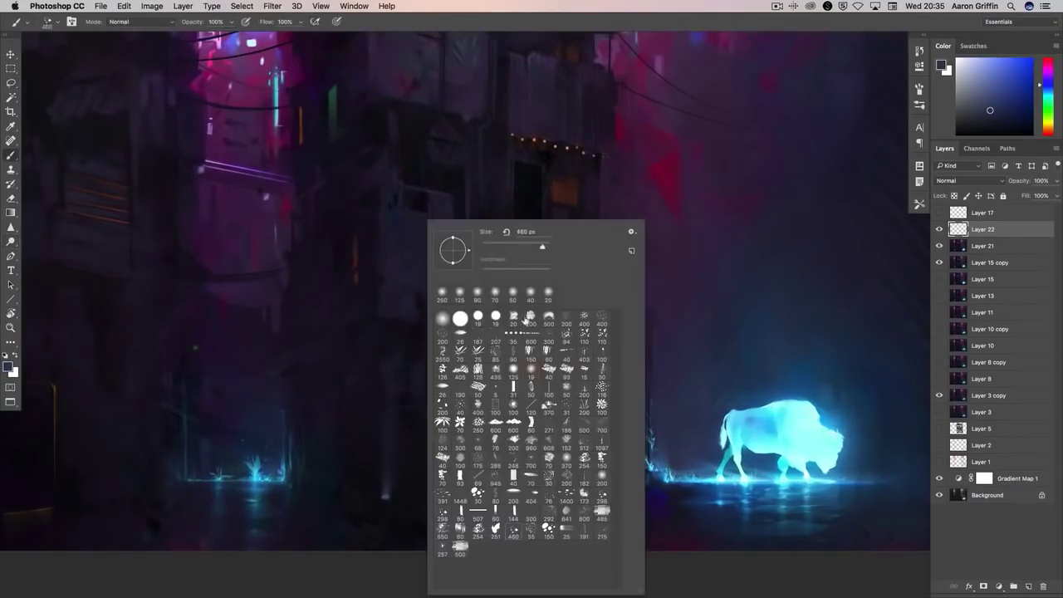
left_click(388, 491)
key("bracketright")
key("bracketright")
key("bracketright")
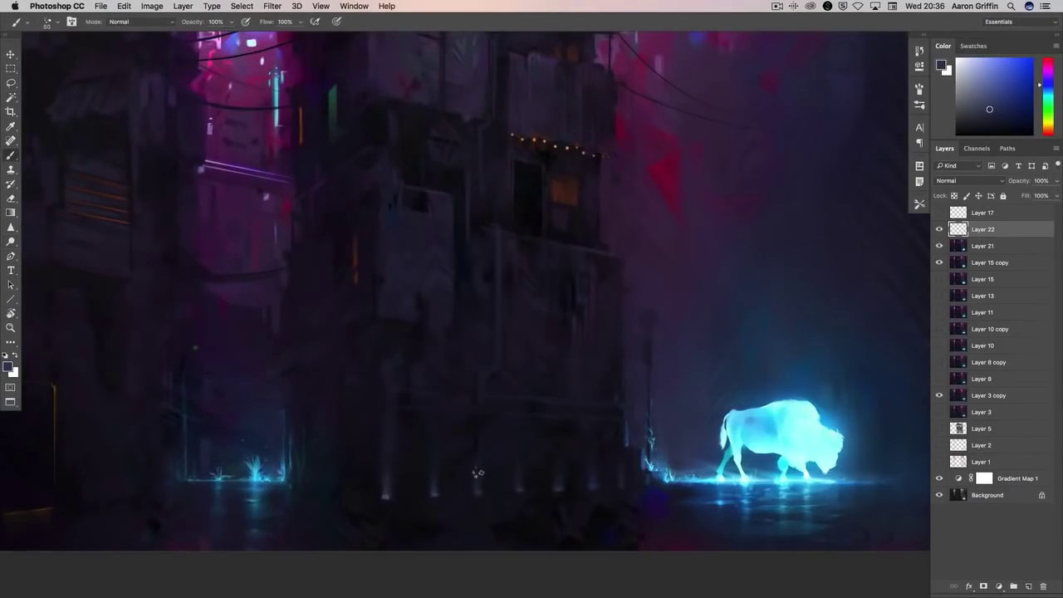
scroll(631, 433, "up", 1)
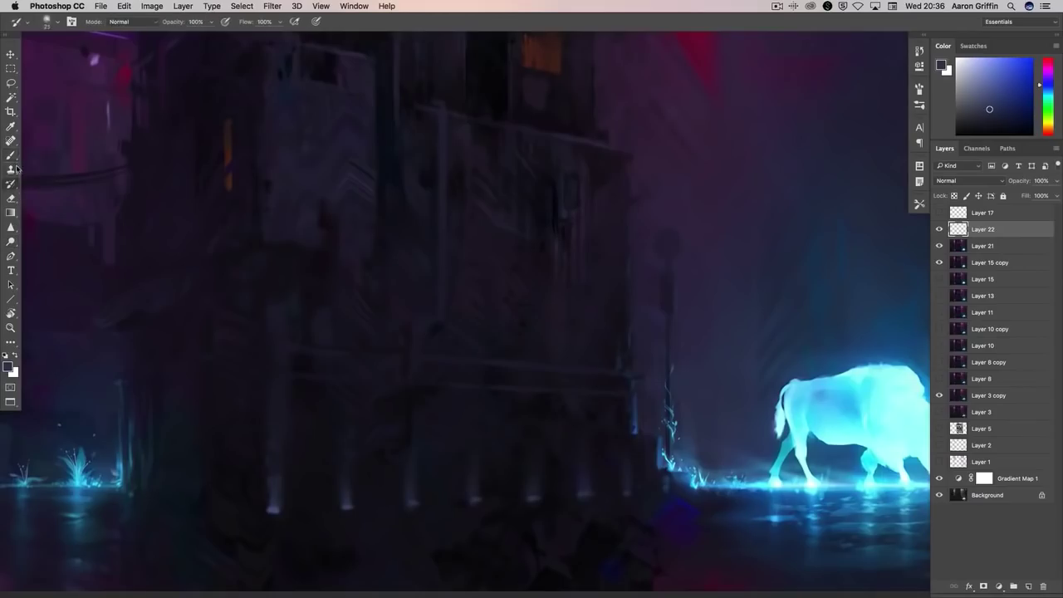
right_click(10, 226)
left_click(46, 247)
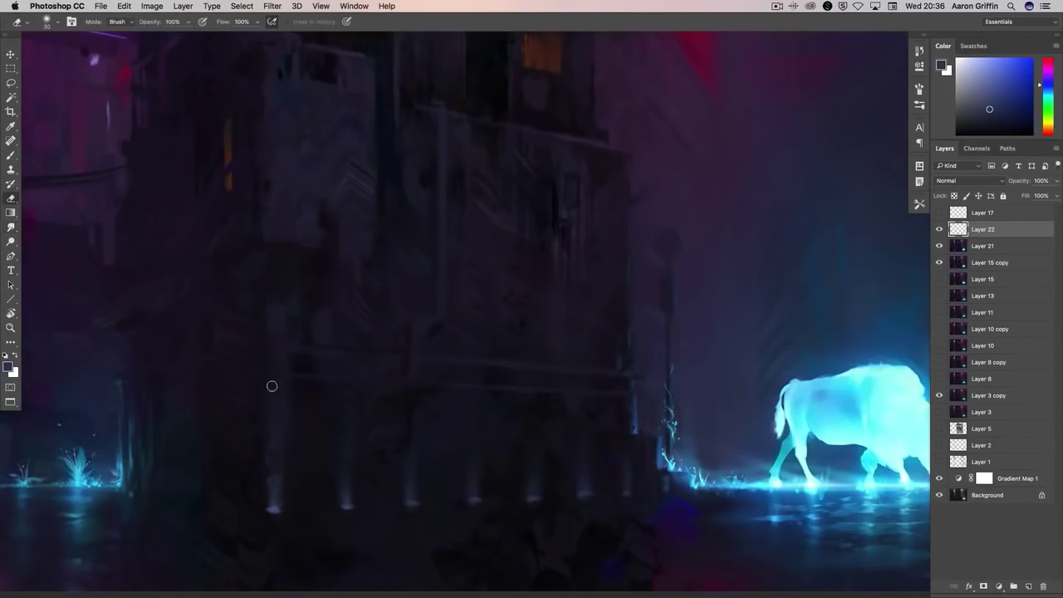
- Move the light streaks left and down, then skew them along the building with Free Transform
key("v")
left_click_drag(694, 528, 681, 540)
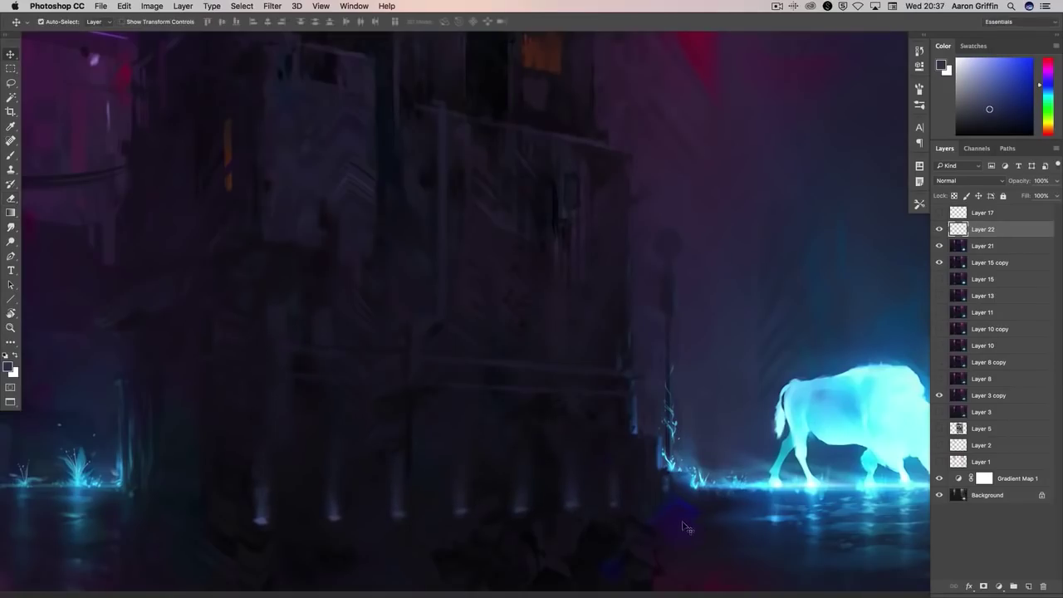
key("super+0")
key("super+t")
mouse_move(674, 412)
left_mouse_down()
mouse_move(677, 384)
mouse_move(673, 422)
left_mouse_up()
key("Return")
- Nudge the streaks into place with another transform and trim them with a ~250 px eraser
key("e")
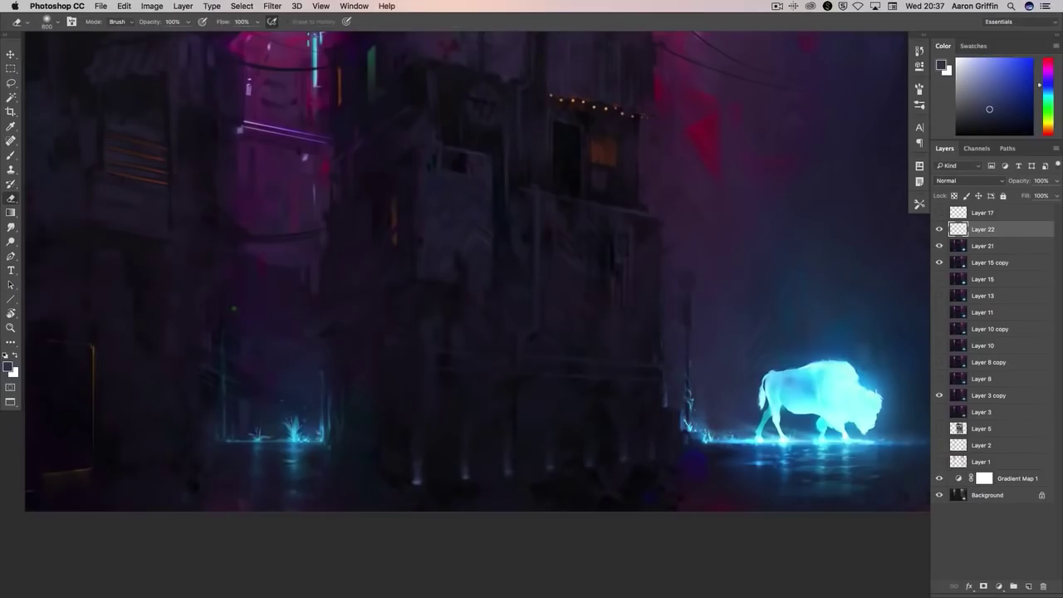
scroll(785, 405, "down", 5)
scroll(786, 405, "up", 6)
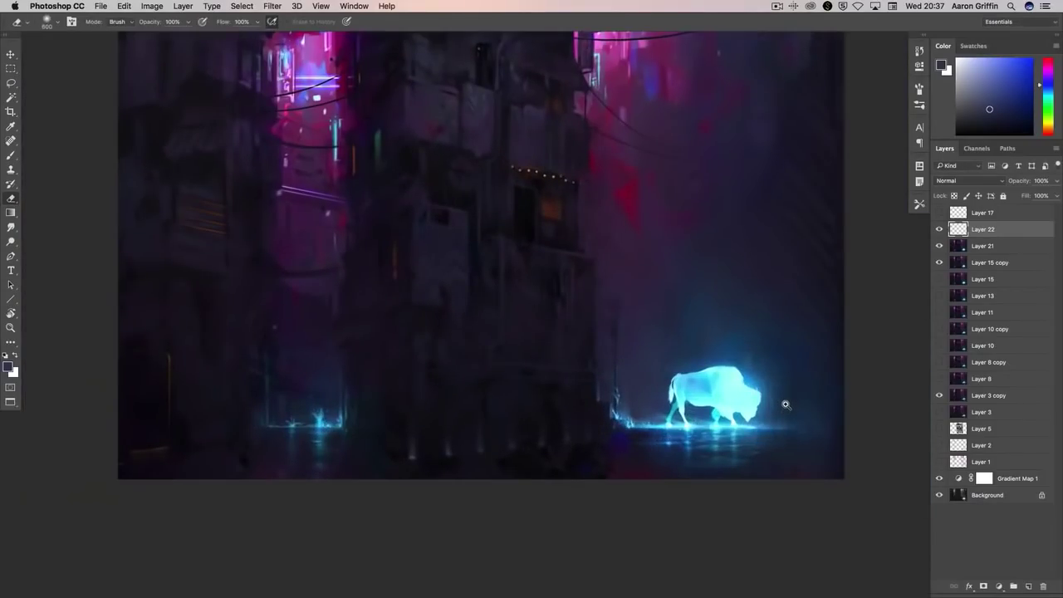
key("super+t")
left_click_drag(592, 425, 590, 433)
key("Return")
key("bracketleft")
key("bracketleft")
key("bracketleft")
key("bracketleft")
scroll(414, 457, "down", 5)
scroll(619, 438, "up", 3)
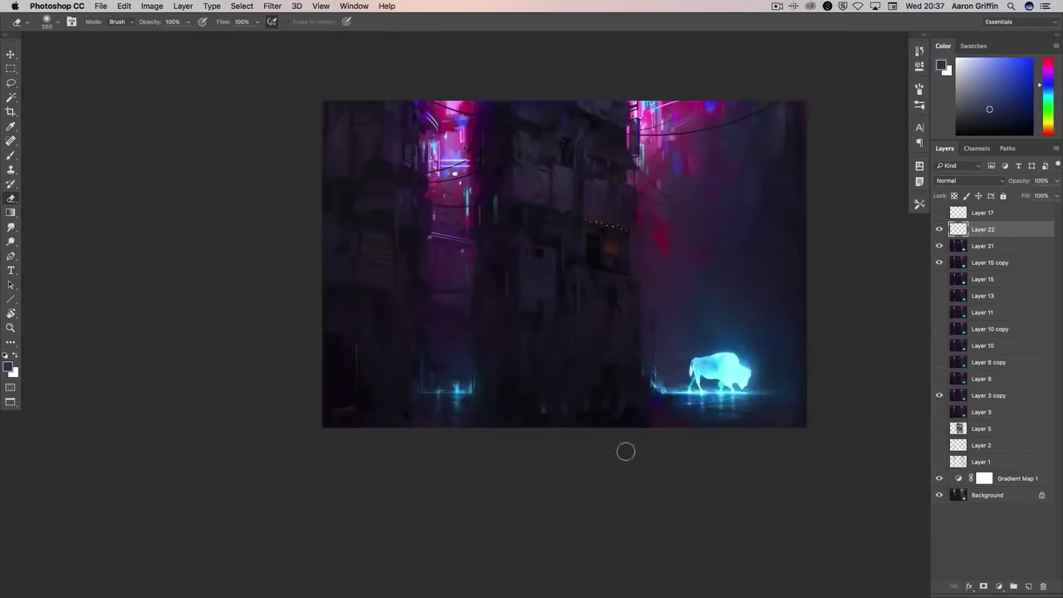
key("super+t")
- Stretch the copied light streaks to about 118%, rotate and skew them, then merge into Layer 22
mouse_move(643, 392)
left_mouse_down()
mouse_move(629, 370)
mouse_move(498, 378)
left_mouse_up()
right_click(499, 378)
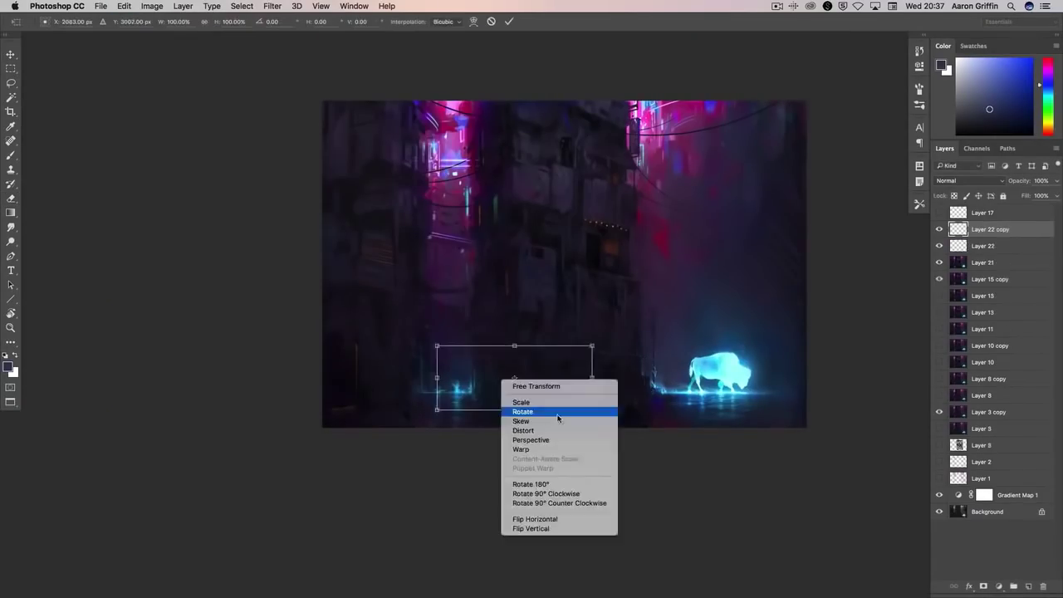
left_click(523, 408)
left_click_drag(613, 381, 542, 362)
key("Return")
key("ctrl+e")
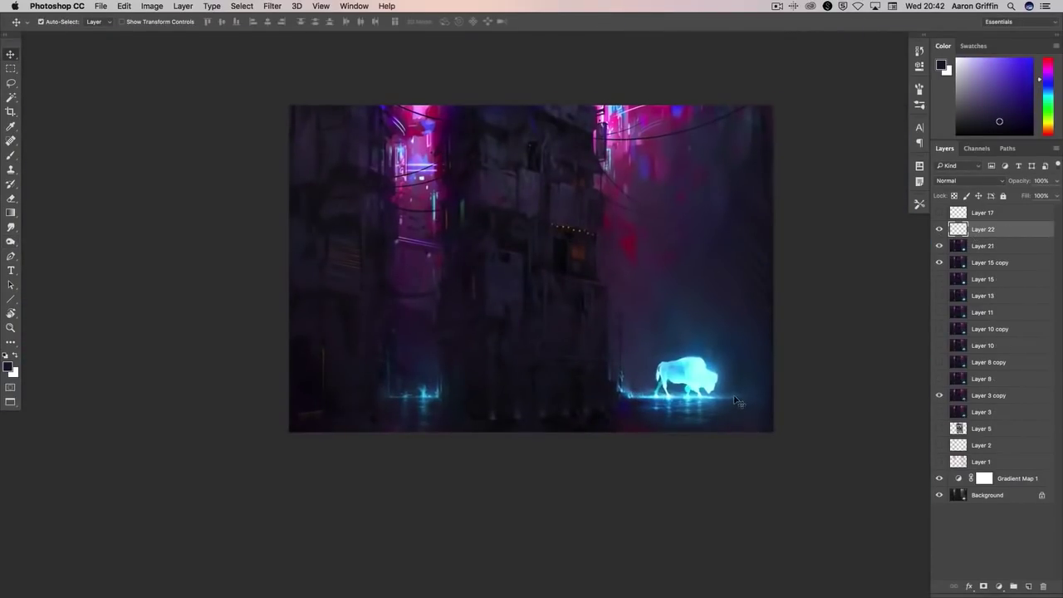
- Pick a brush preset and sample a darker colour from the canvas
key("b")
key("ctrl+plus")
right_click(611, 221)
left_click(696, 303, "alt")
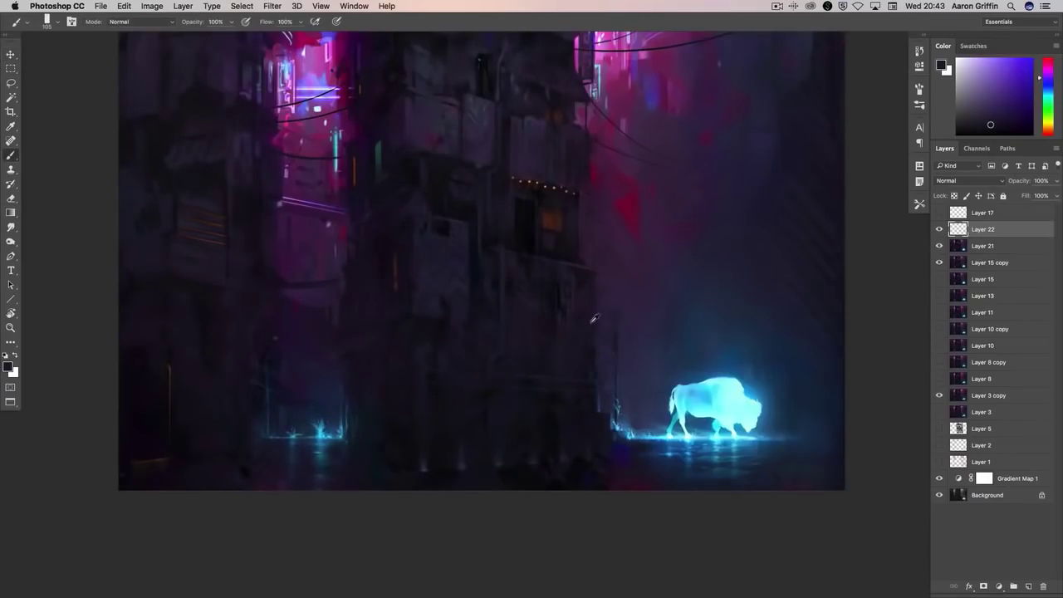
left_click(606, 324, "alt")
scroll(638, 383, "down", 3)
- Delete the copied Layer 22, then copy the alley's left part to a new layer and widen its bottom
key("v")
key("Delete")
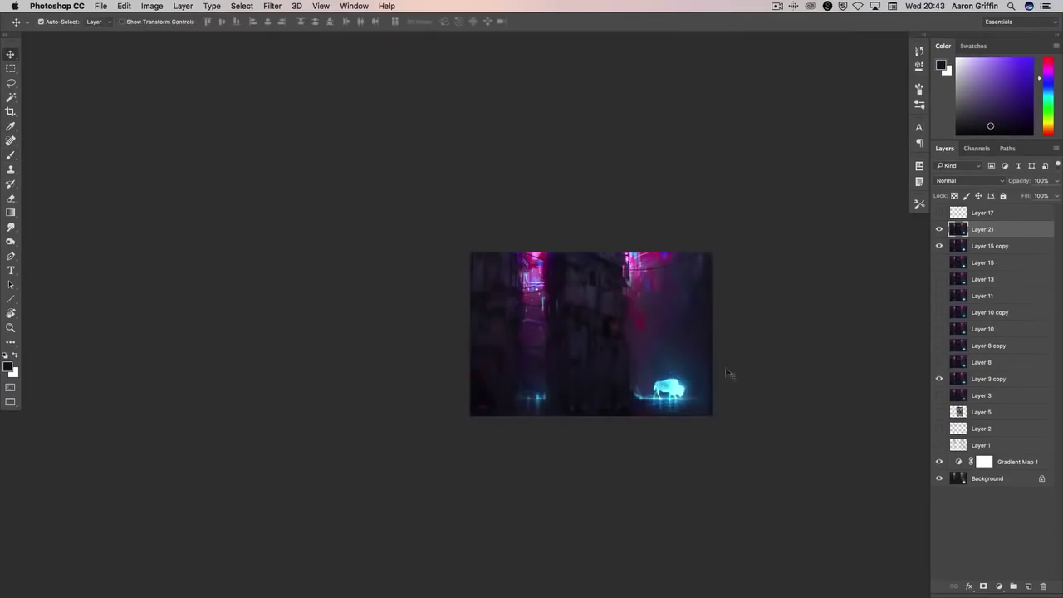
key("m")
left_click_drag(467, 249, 639, 420)
key("ctrl+j")
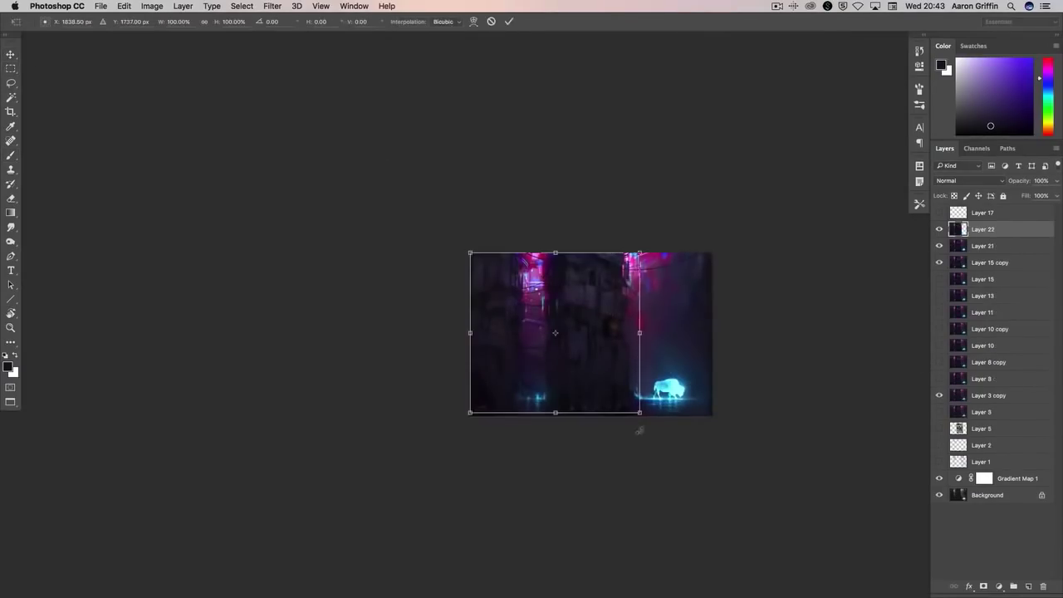
key("ctrl+t")
left_click_drag(470, 414, 466, 414)
left_click_drag(641, 411, 642, 413)
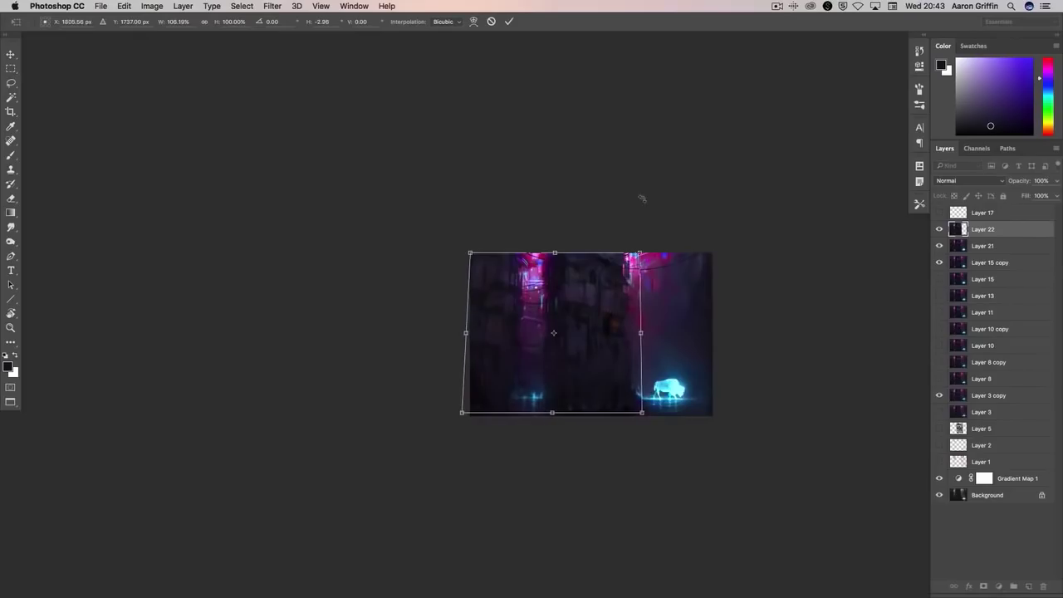
key("Return")
- Lasso the glowing bison and copy it onto its own layer
scroll(646, 333, "up", 3)
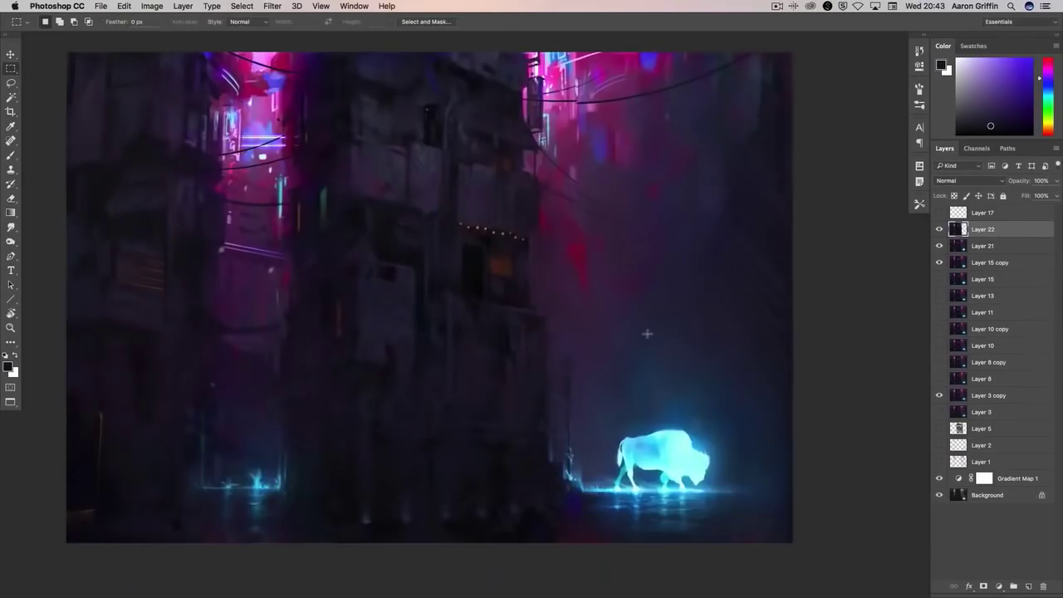
scroll(639, 379, "down", 1)
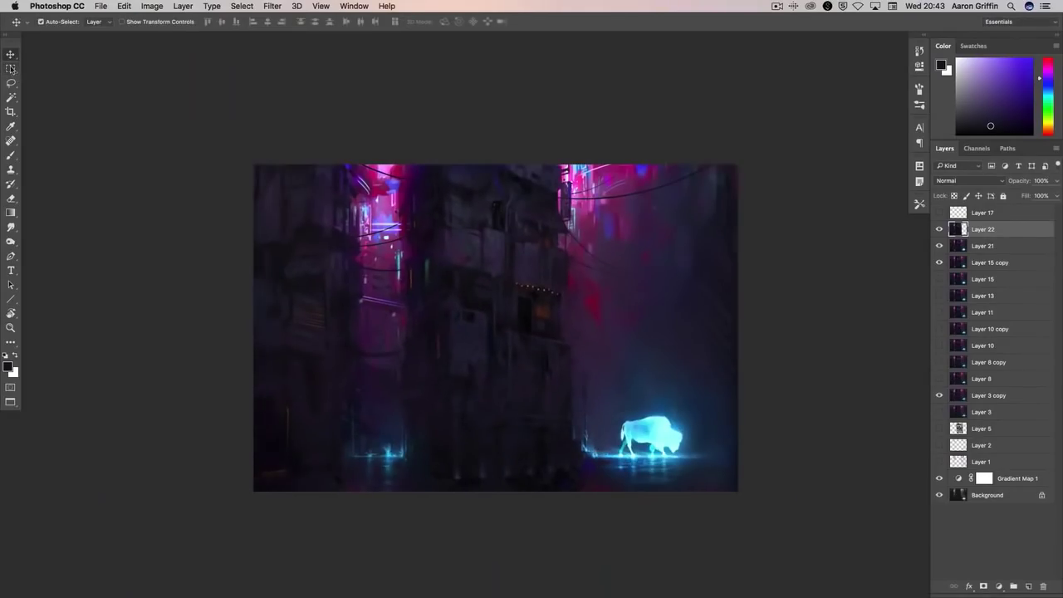
key("l")
mouse_move(619, 491)
left_mouse_down()
mouse_move(686, 499)
mouse_move(656, 495)
left_mouse_up()
key("ctrl+j")
- Duplicate the alley layer and distort it, pulling the top-right corner in and spreading the bottom corners
left_click(983, 248)
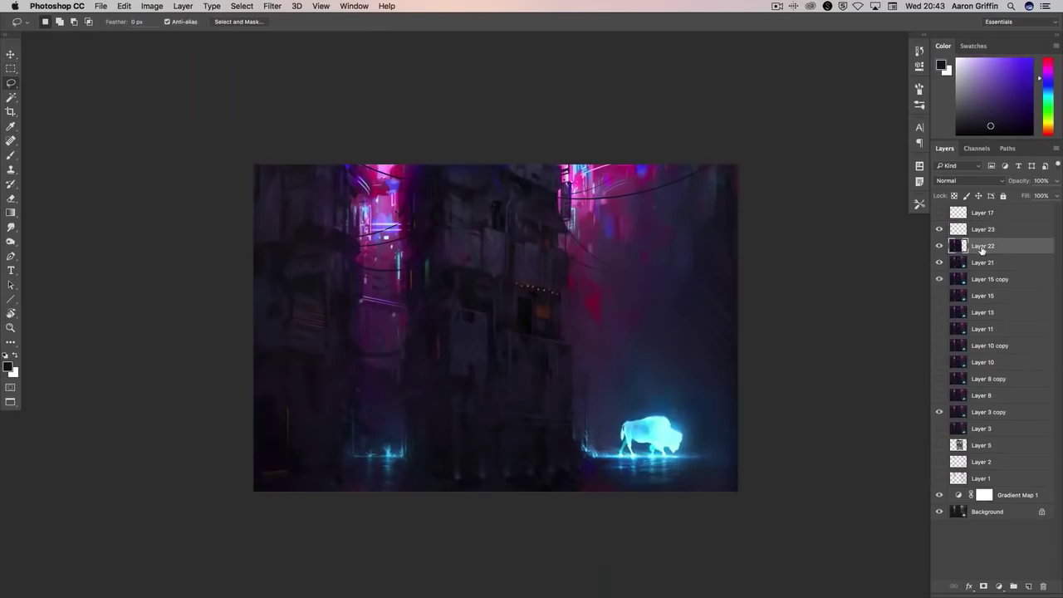
key("Delete")
key("ctrl+j")
key("ctrl+t")
right_click(570, 355)
key("Escape")
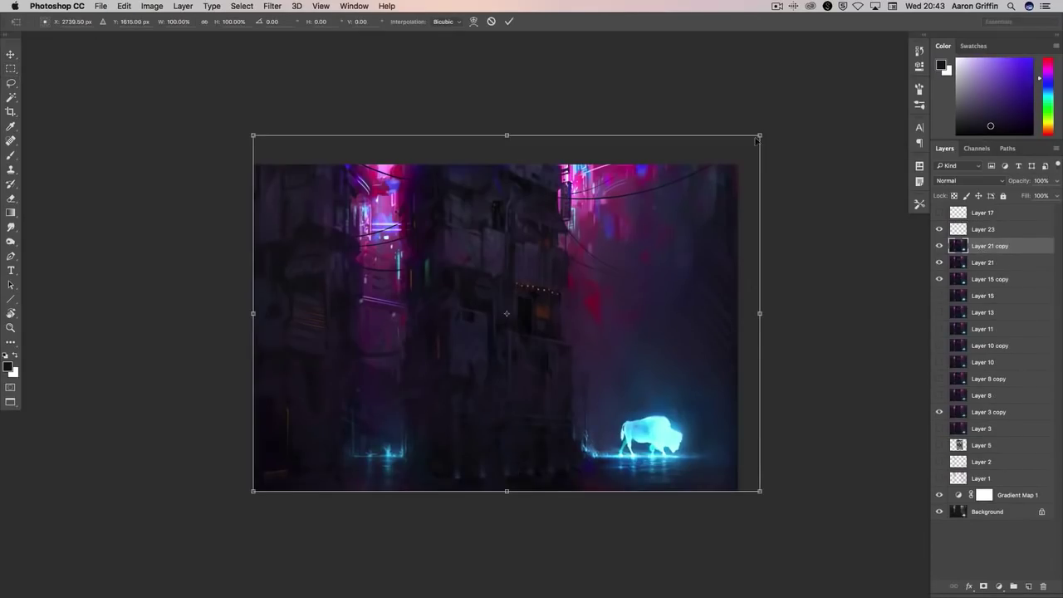
left_click_drag(757, 139, 749, 135)
left_click_drag(759, 491, 770, 492)
mouse_move(760, 313)
left_mouse_down()
mouse_move(777, 313)
mouse_move(746, 326)
left_mouse_up()
left_click_drag(771, 493, 772, 491)
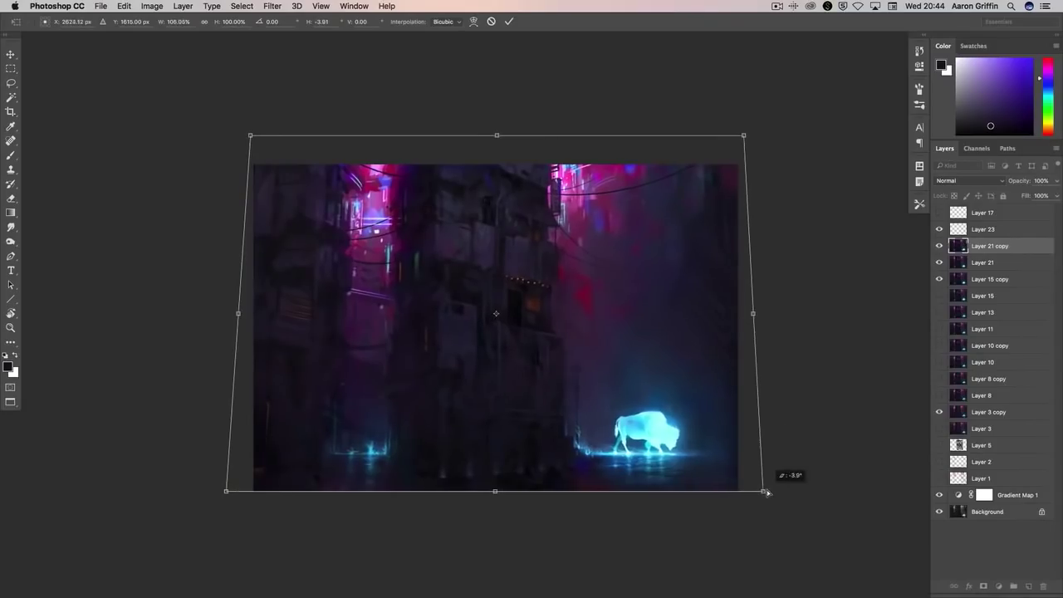
key("Return")
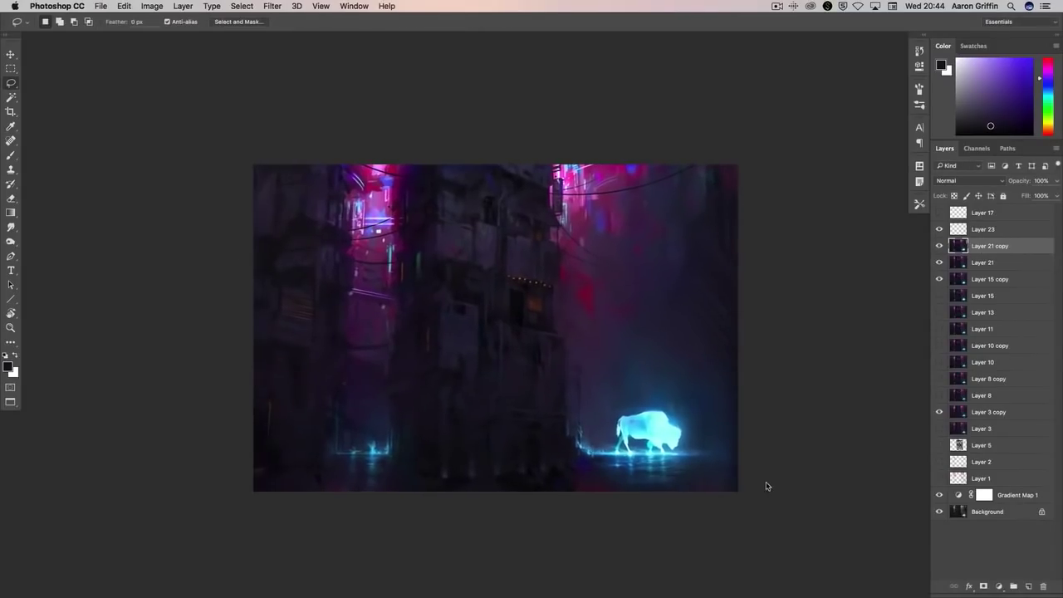
- Make Layer 23 visible, select it, and merge the distorted copy into Layer 21
key("ctrl+minus")
key("ctrl+minus")
key("ctrl+minus")
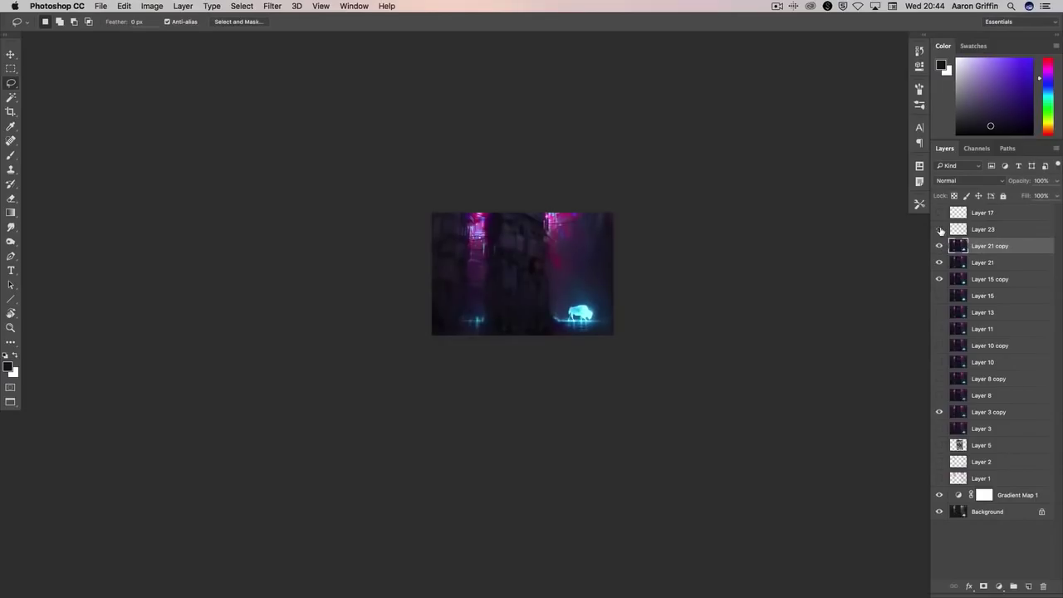
left_click_drag(634, 310, 662, 302)
left_click(939, 229)
key("v")
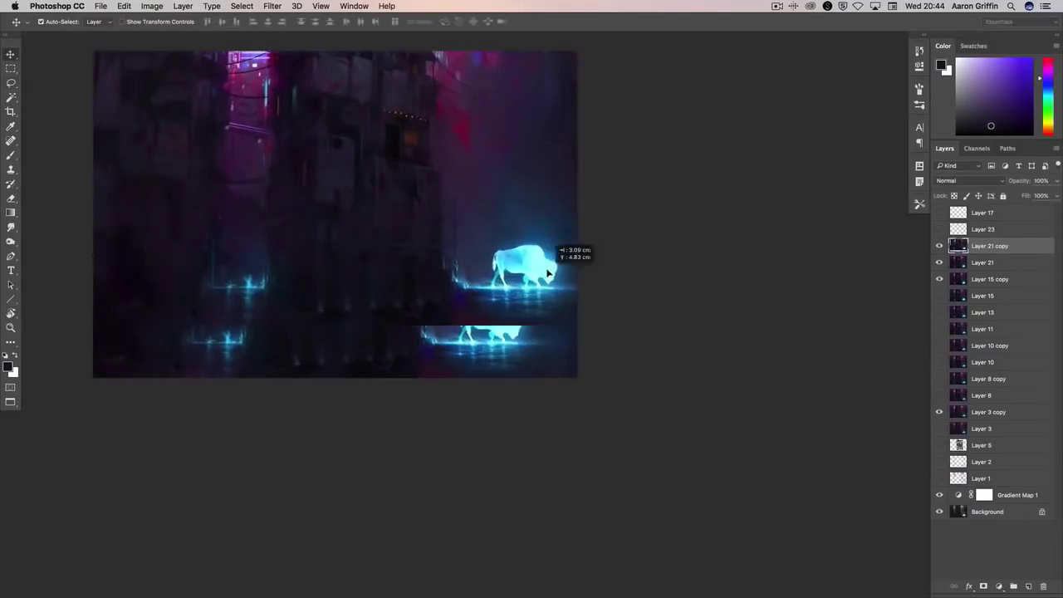
left_click(983, 229)
key("ctrl+minus")
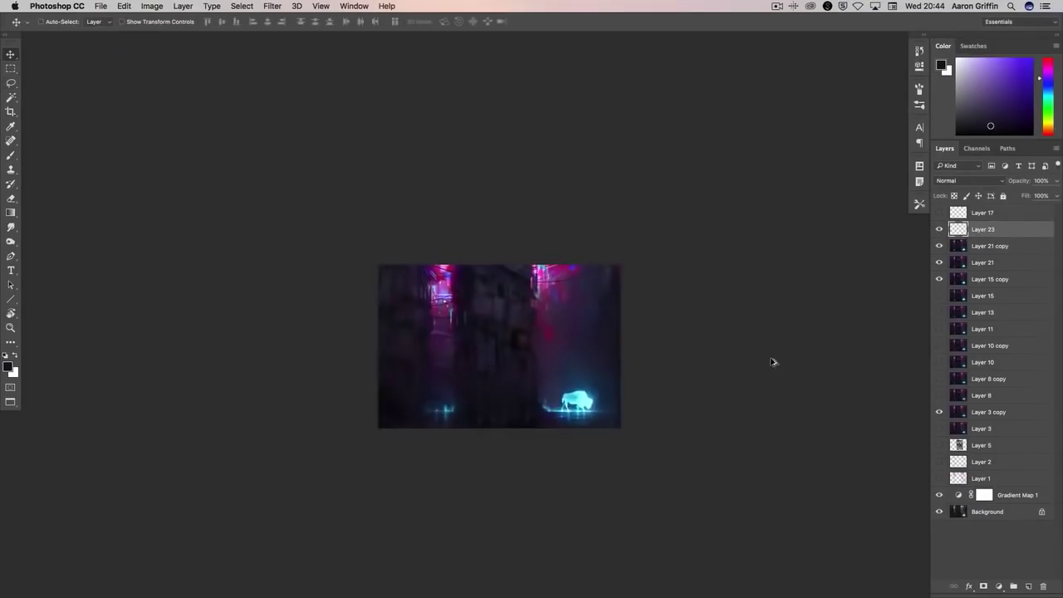
key("ctrl+e")
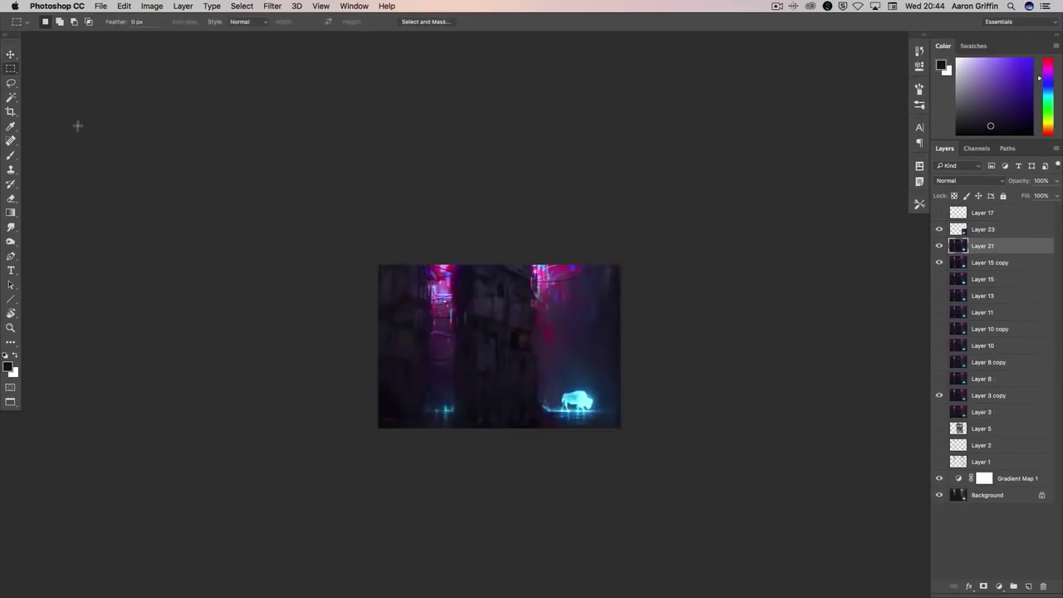
- Begin transforming Layer 21, skewing its top-left corner about 2°
key("ctrl+plus")
key("ctrl+t")
left_click_drag(257, 221, 264, 221)
- Spread Layer 21's bottom-left and bottom-right corners slightly outward and commit the transform
left_click_drag(257, 486, 255, 486)
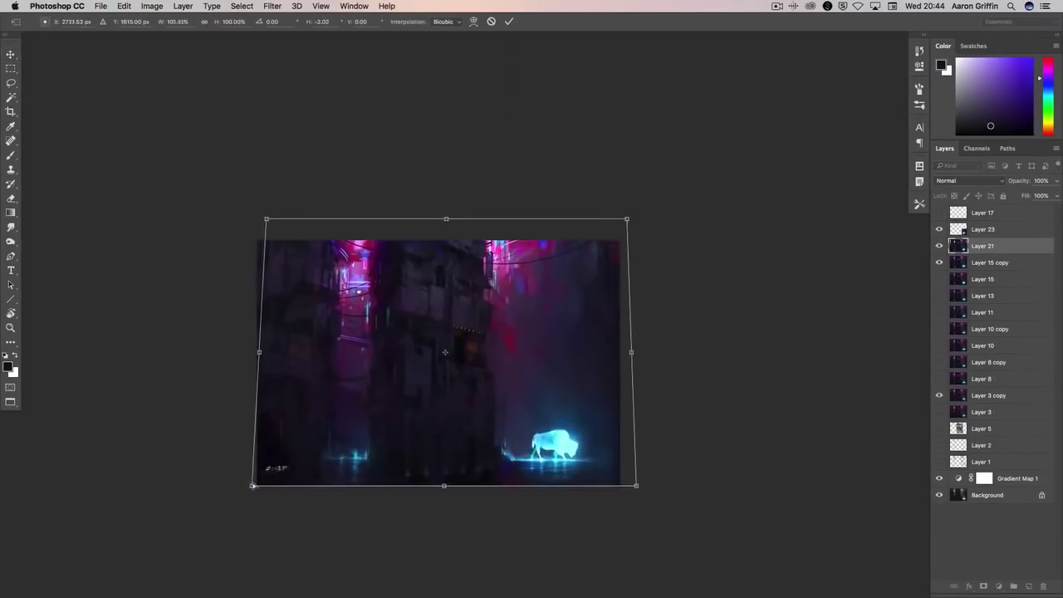
left_click_drag(636, 486, 641, 487)
key("Return")
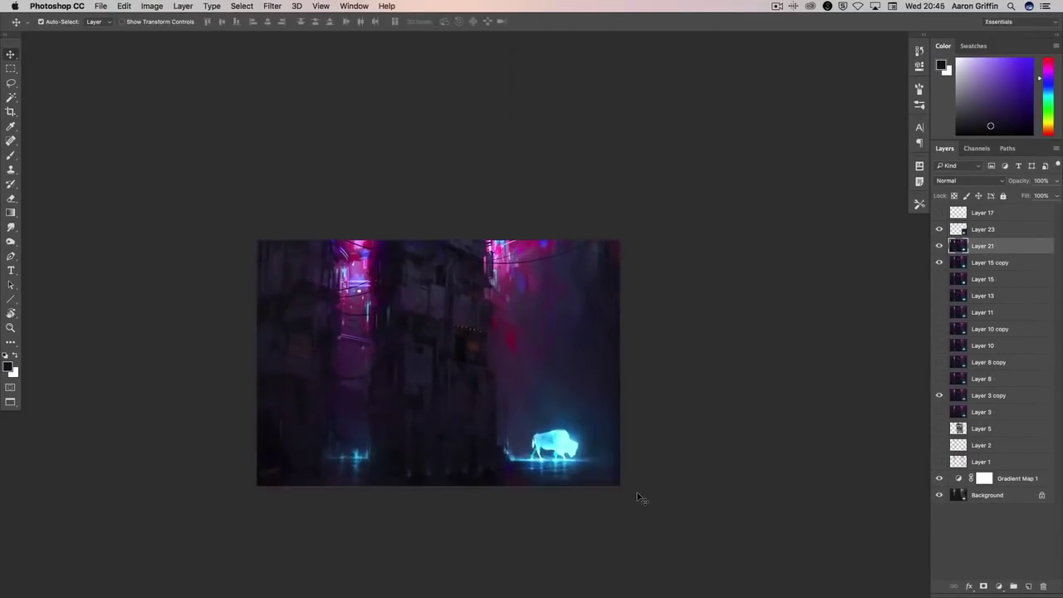
scroll(587, 379, "down", 3)
scroll(636, 388, "up", 3)
- Retransform Layer 21 with a small bottom-right corner adjustment, then switch to the Eraser
key("ctrl+t")
mouse_move(569, 478)
left_mouse_down()
mouse_move(579, 485)
mouse_move(570, 484)
left_mouse_up()
key("Return")
key("e")
key("alt+bracketright")
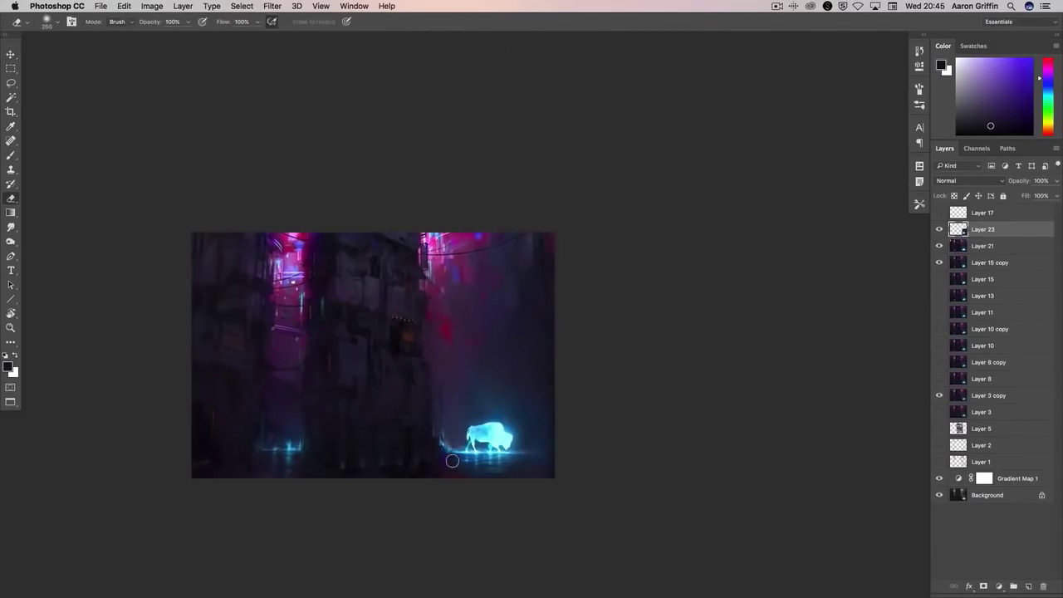
scroll(476, 436, "up", 2)
scroll(722, 340, "down", 3)
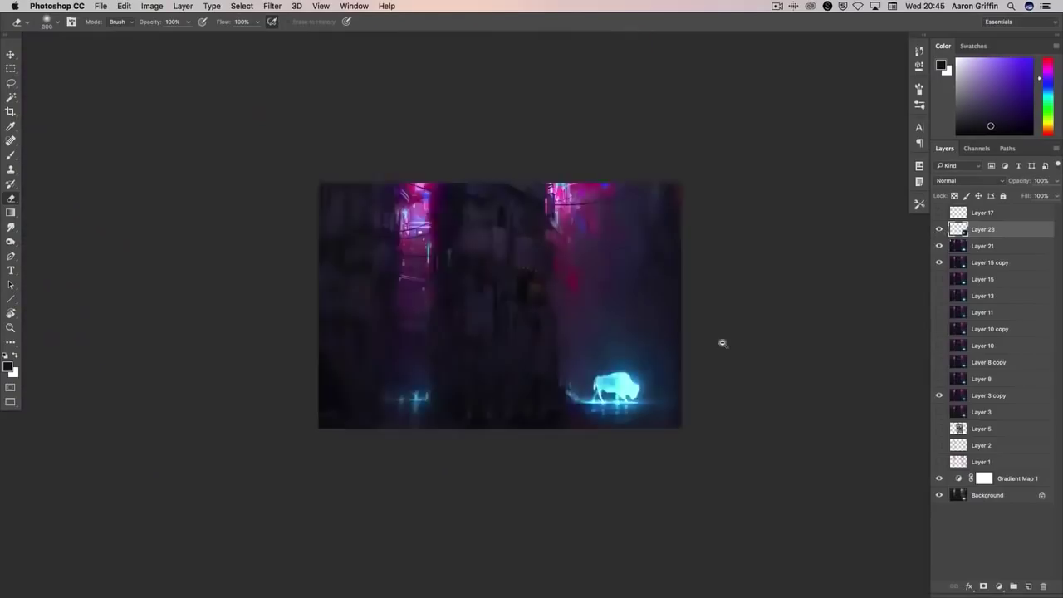
scroll(752, 340, "up", 1)
- Open Liquify on Layer 21, then close it and undo
left_click(987, 247)
key("super+shift+x")
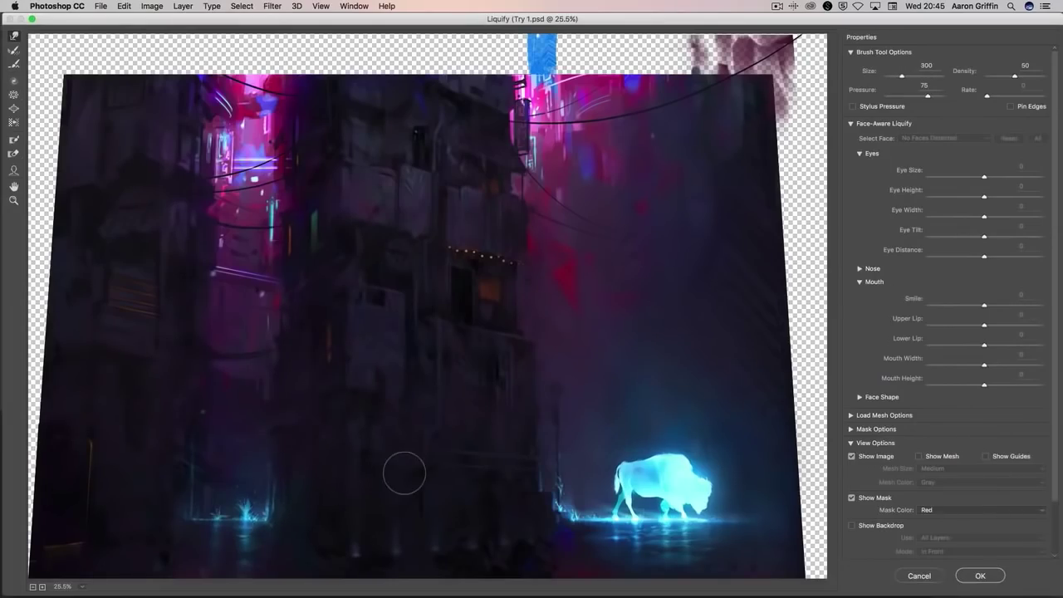
key("Return")
key("super+z")
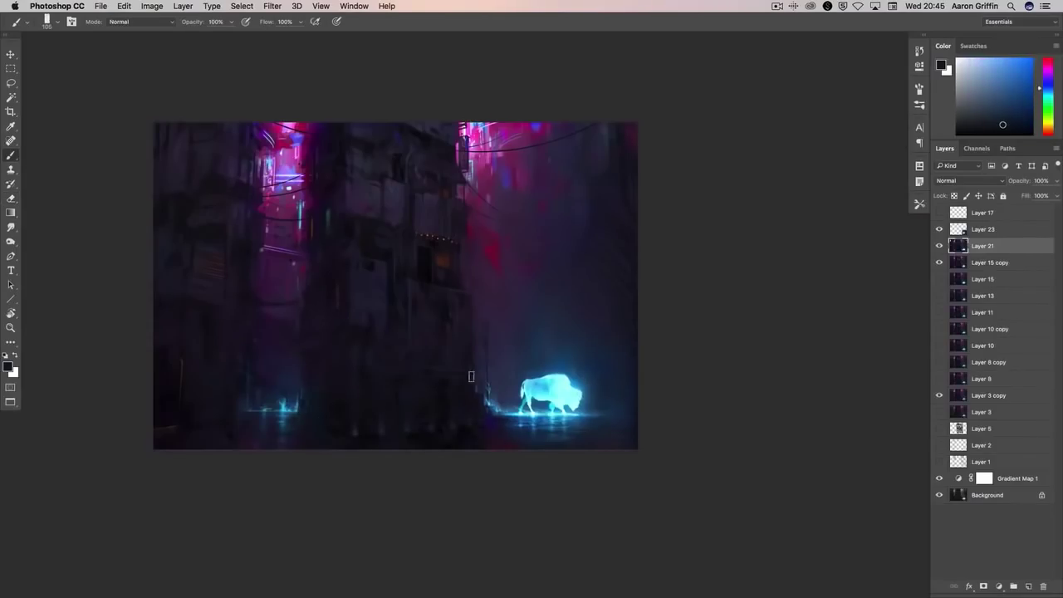
- Sample the bison's light cyan and then the wall's dark purple
scroll(762, 380, "down", 2)
scroll(562, 415, "up", 2)
scroll(563, 415, "left", 2)
scroll(585, 449, "up", 5)
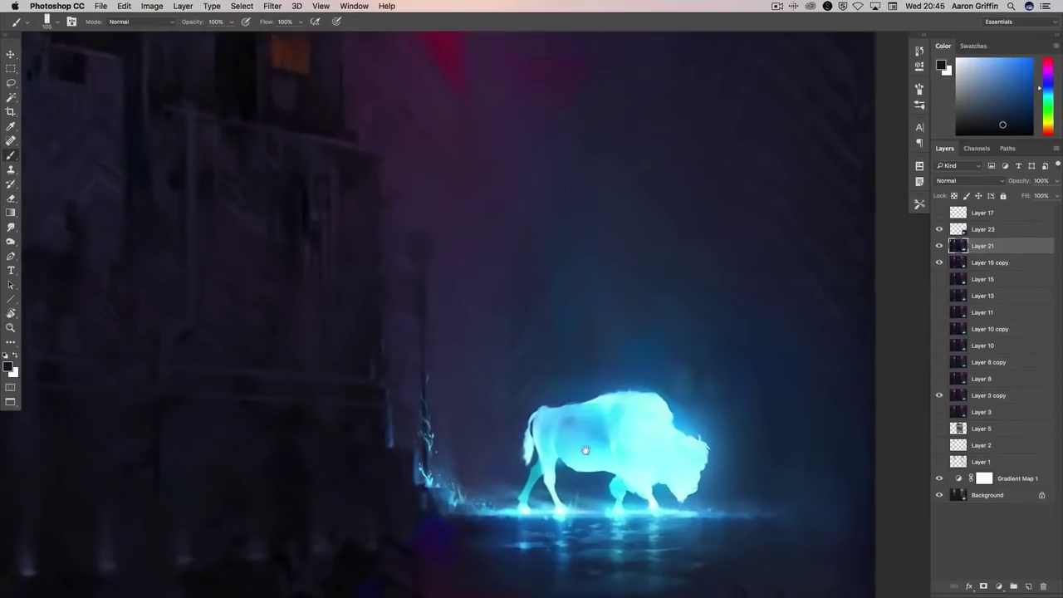
left_click(586, 450, "alt")
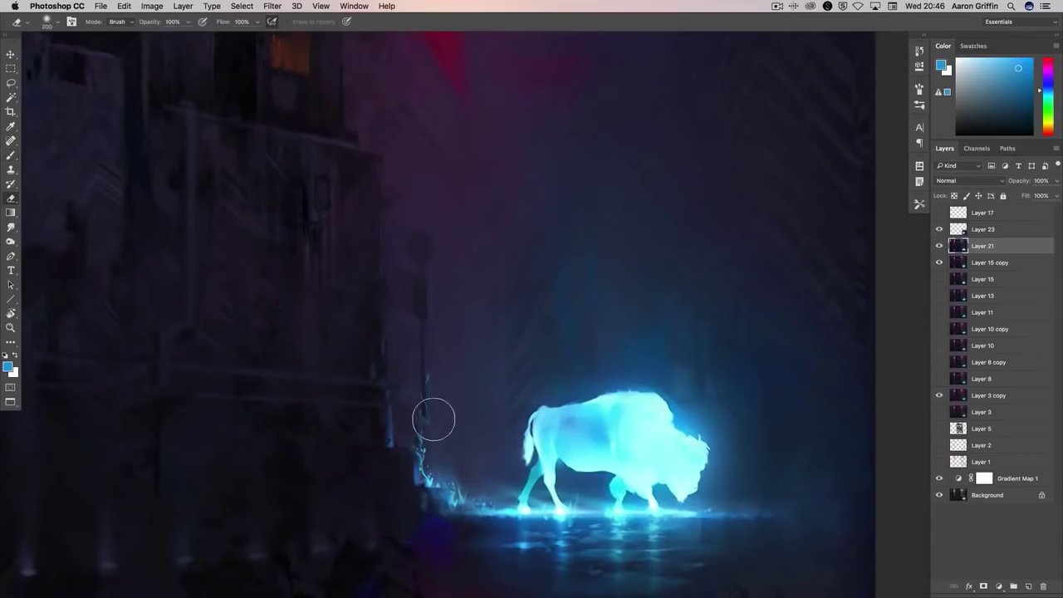
left_click(443, 263, "alt")
- Heal the glowing streaks on the building edge, then add a layer and erase the pale crescent's top
key("j")
left_click_drag(420, 228, 434, 491)
left_click(986, 263)
key("ctrl+shift+alt+n")
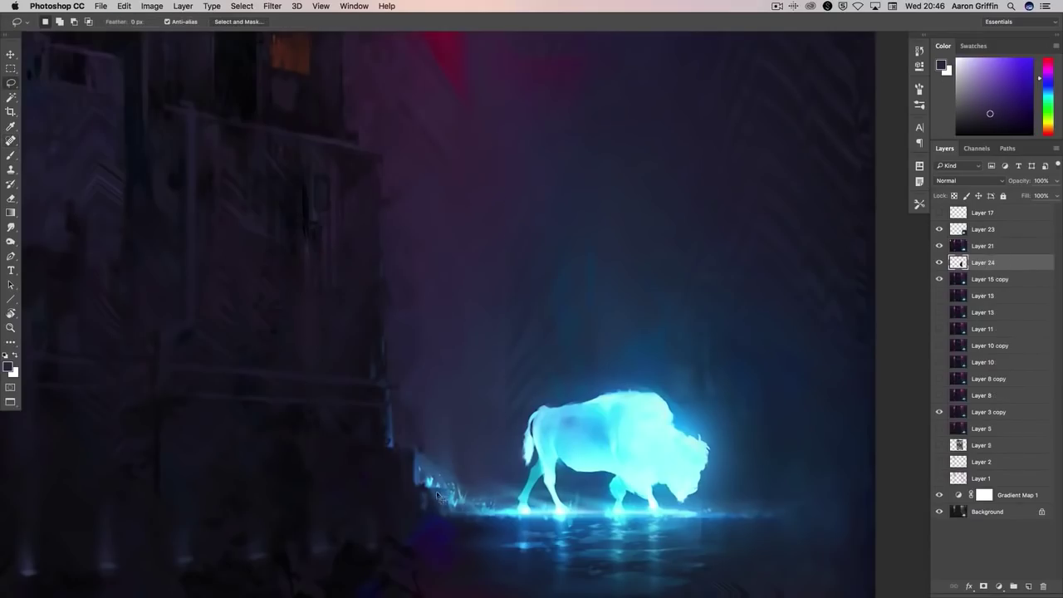
key("e")
mouse_move(375, 541)
left_mouse_down()
mouse_move(504, 393)
mouse_move(483, 143)
mouse_move(361, 553)
mouse_move(420, 499)
left_mouse_up()
key("bracketright")
- Move Layer 24 above Layer 23, merge it with Layers 23 and 21, then undo the merge
key("v")
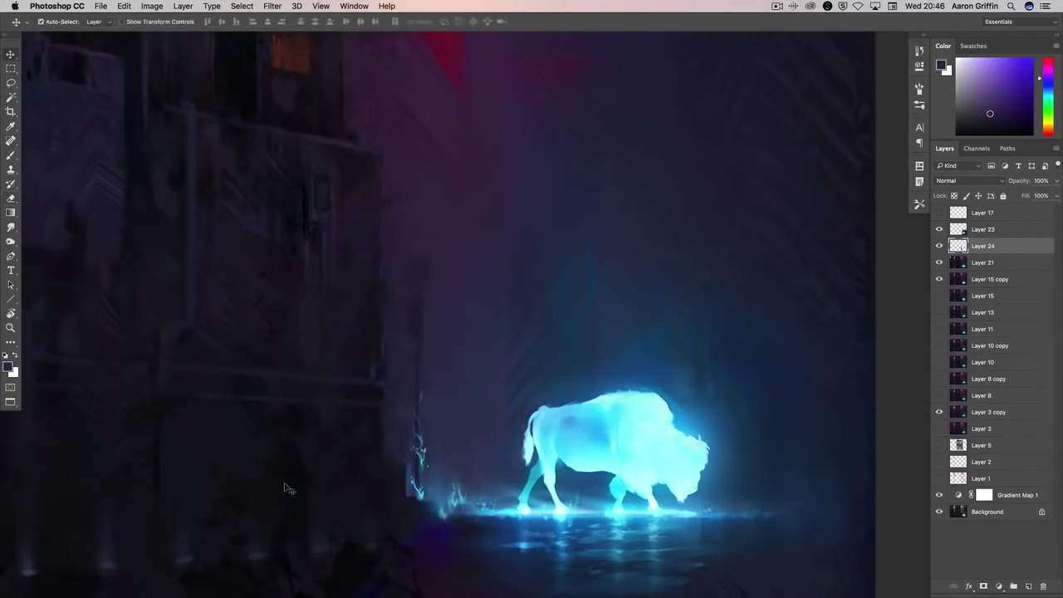
key("ctrl+bracketright")
key("e")
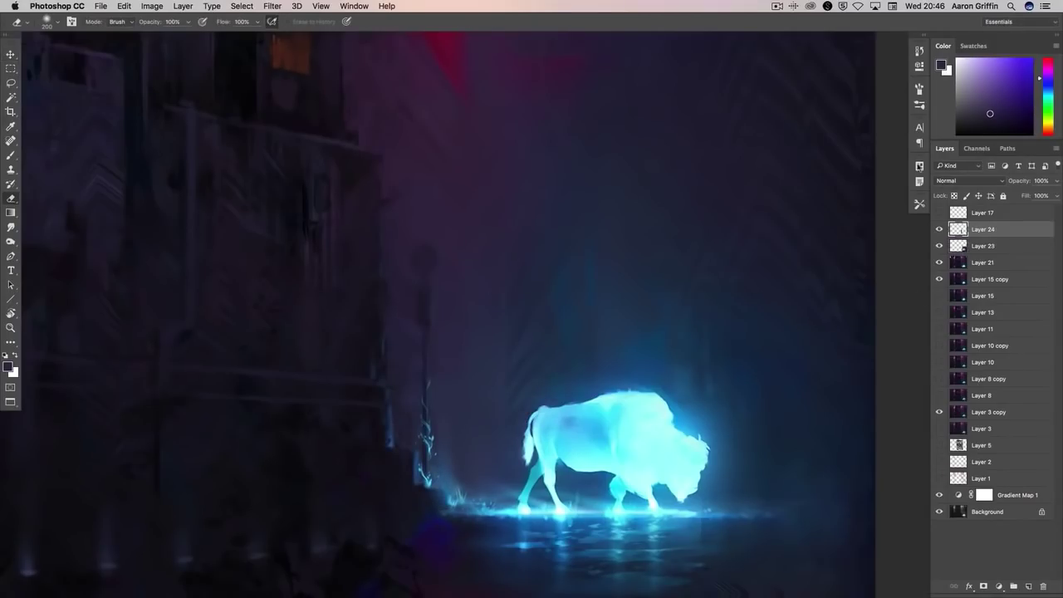
left_click(985, 263, "shift")
right_click(984, 262)
left_click(878, 439)
key("ctrl+z")
- Nudge the bison layer down slightly and heal the area along the canvas bottom
key("v")
left_click_drag(762, 422, 700, 357)
left_click_drag(642, 407, 642, 416)
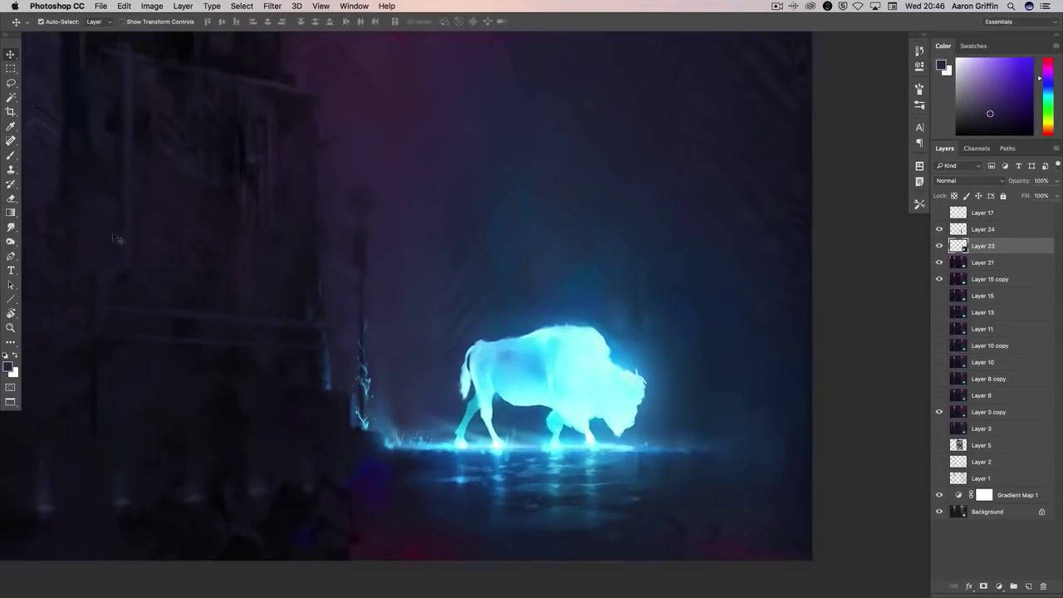
key("j")
left_click_drag(653, 551, 761, 553)
- Set the brush to about 80 px and sample a lighter blue from the glow
key("b")
right_click(864, 374)
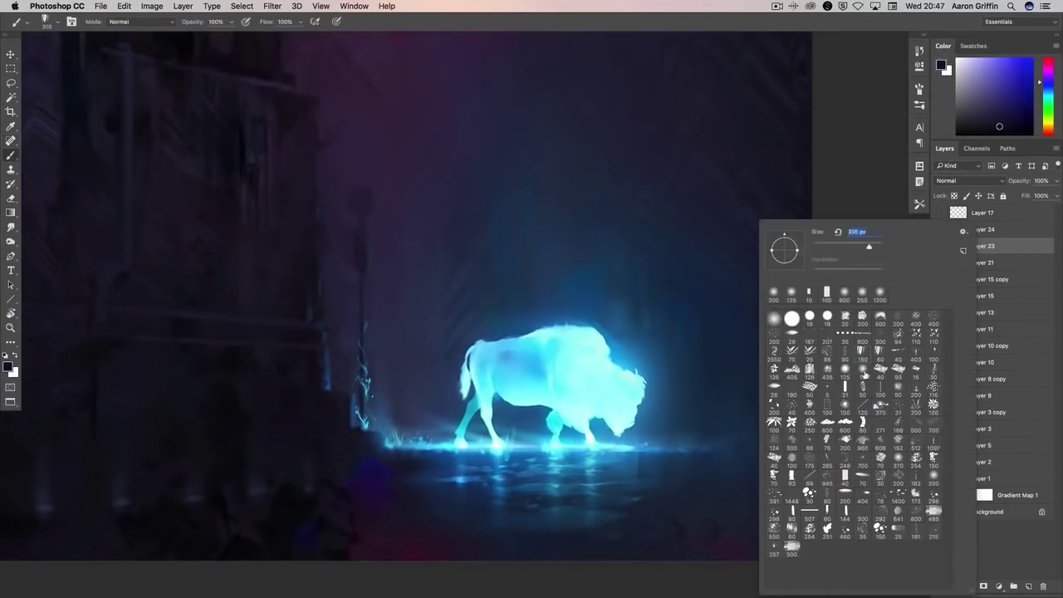
key("Escape")
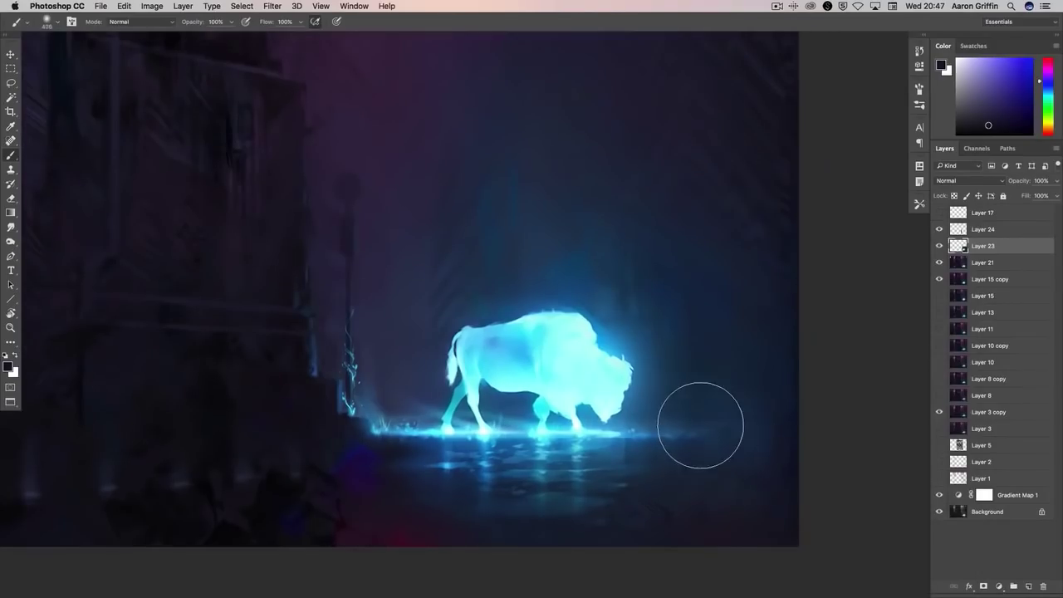
key("bracketleft")
key("bracketleft")
key("bracketleft")
key("bracketleft")
key("bracketleft")
key("bracketleft")
key("bracketleft")
key("bracketleft")
key("bracketleft")
key("bracketleft")
left_click(702, 409, "alt")
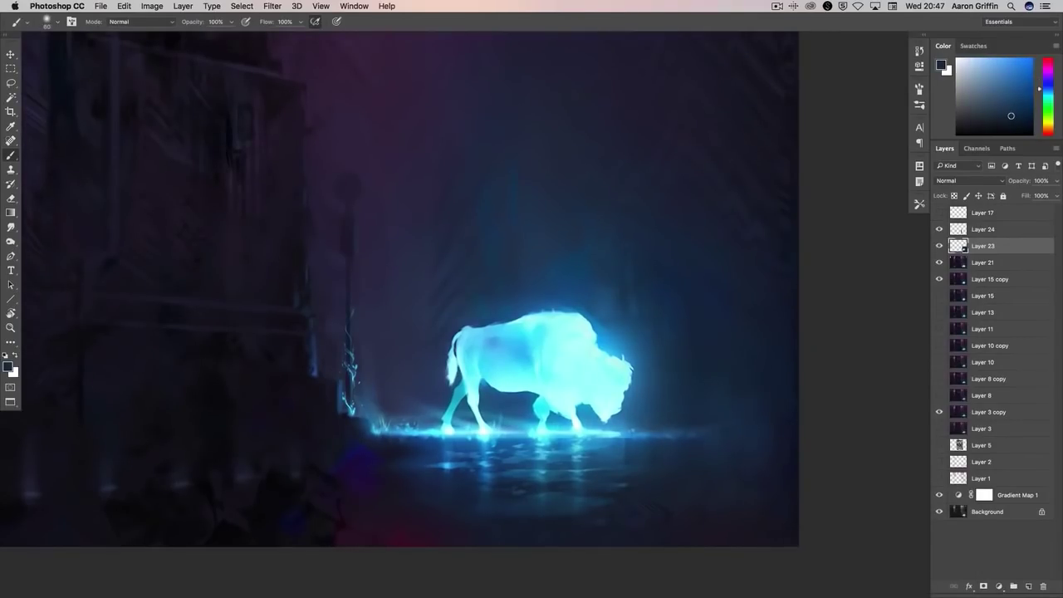
- Merge the selected layers into Layer 24 and set the Dodge tool to Midtones at size 400
key("o")
right_click(980, 245)
left_click(856, 428)
left_click(133, 21)
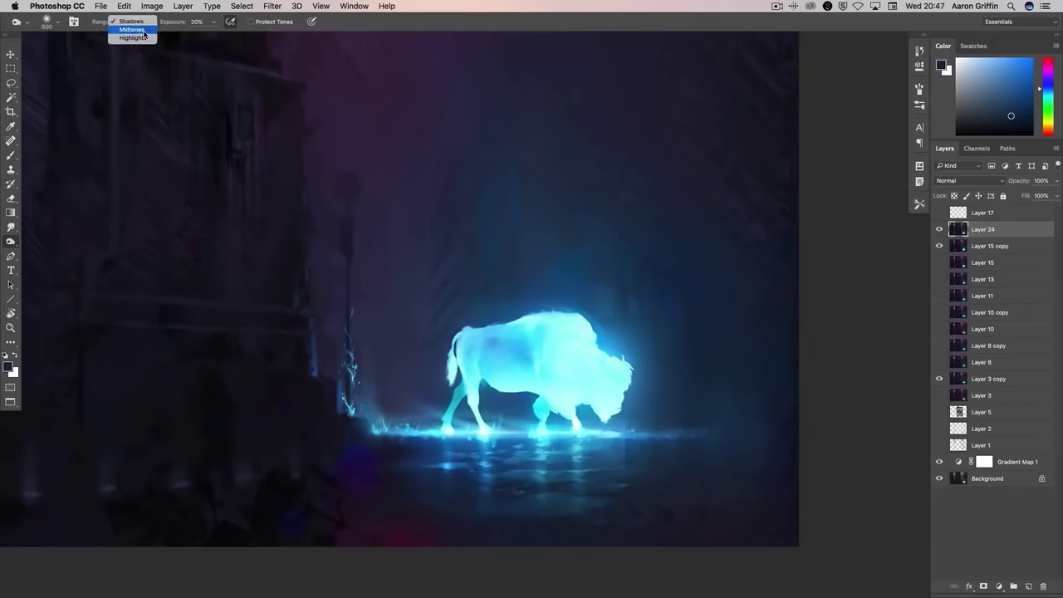
left_click(139, 30)
key("bracketleft")
key("bracketleft")
key("bracketleft")
key("bracketleft")
key("bracketleft")
- Open and dismiss Levels without changes, then switch to the Burn tool
scroll(752, 373, "down", 3)
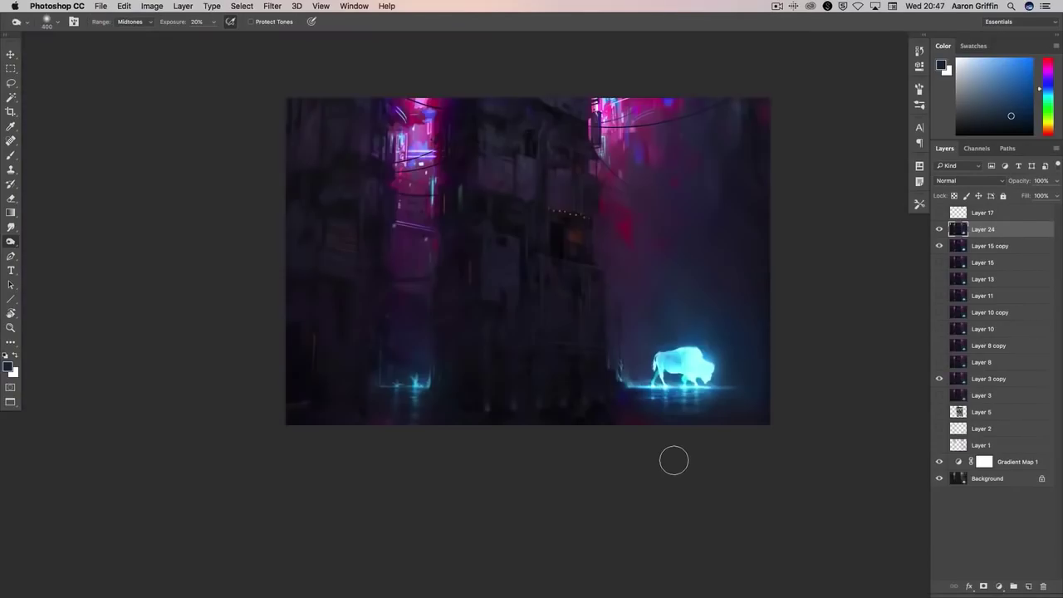
scroll(781, 399, "down", 3)
scroll(689, 441, "up", 3)
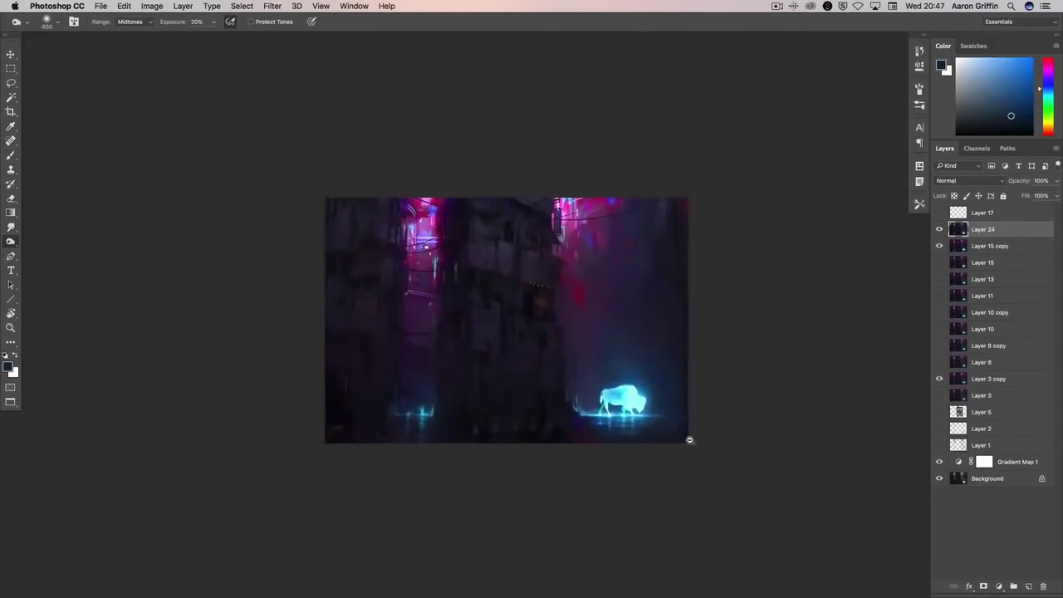
key("super+l")
key("Return")
right_click(10, 241)
left_click(50, 251)
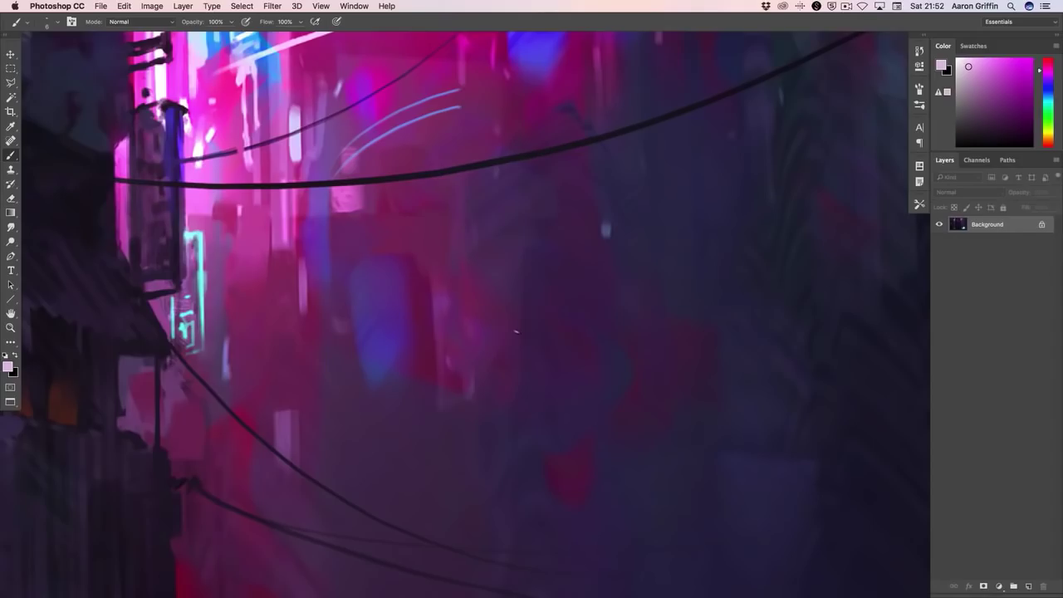
- Paint a thin pale curved stroke, then dodge along it into a pink glow
mouse_move(464, 375)
left_mouse_down()
mouse_move(528, 324)
mouse_move(672, 279)
left_mouse_up()
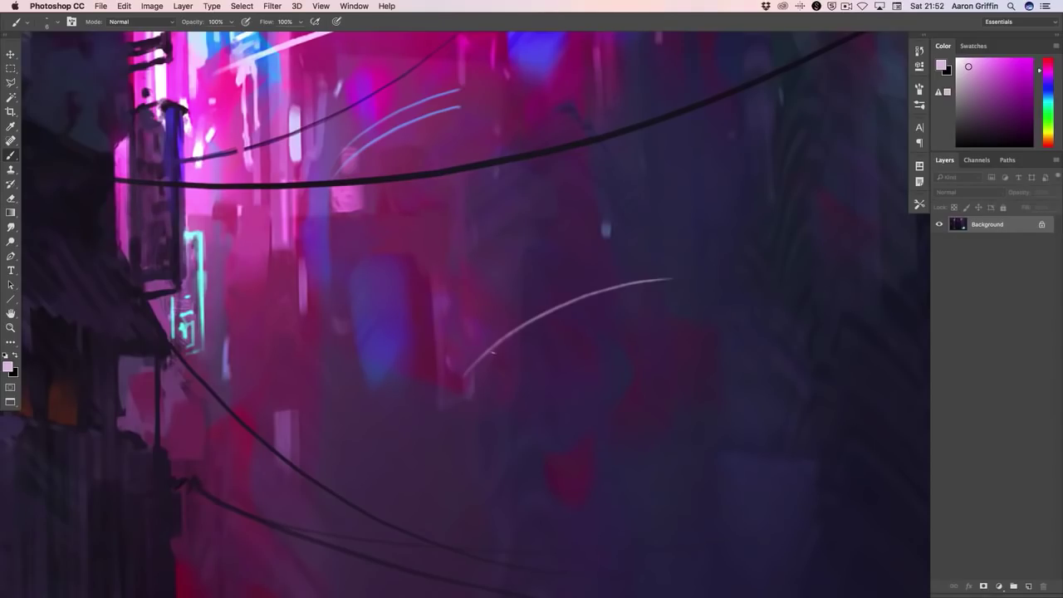
left_click_drag(466, 374, 582, 297)
left_click(13, 241)
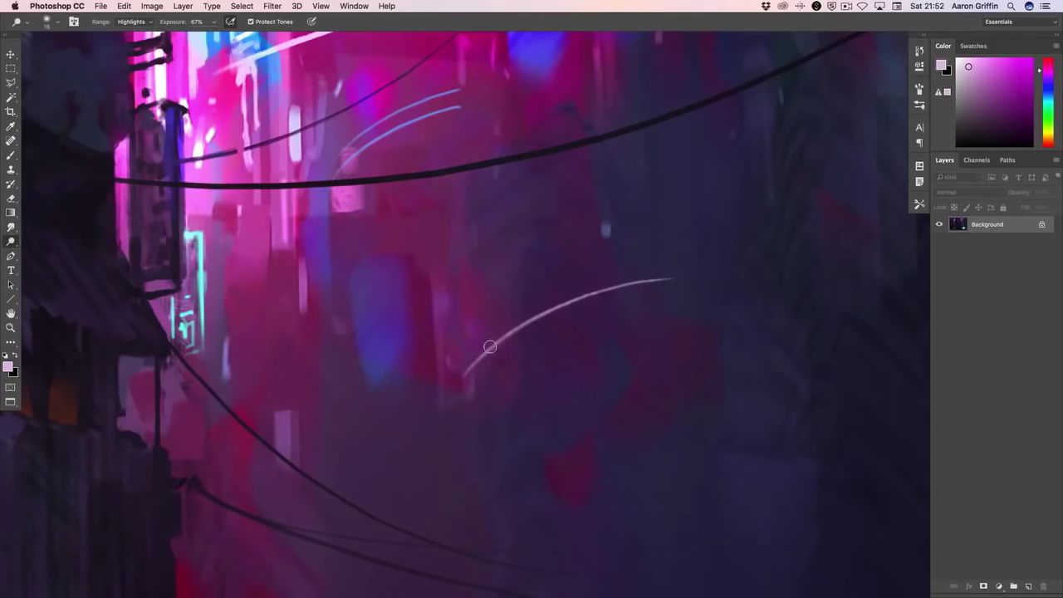
mouse_move(498, 343)
left_mouse_down()
mouse_move(489, 352)
mouse_move(579, 299)
mouse_move(512, 335)
mouse_move(672, 279)
left_mouse_up()
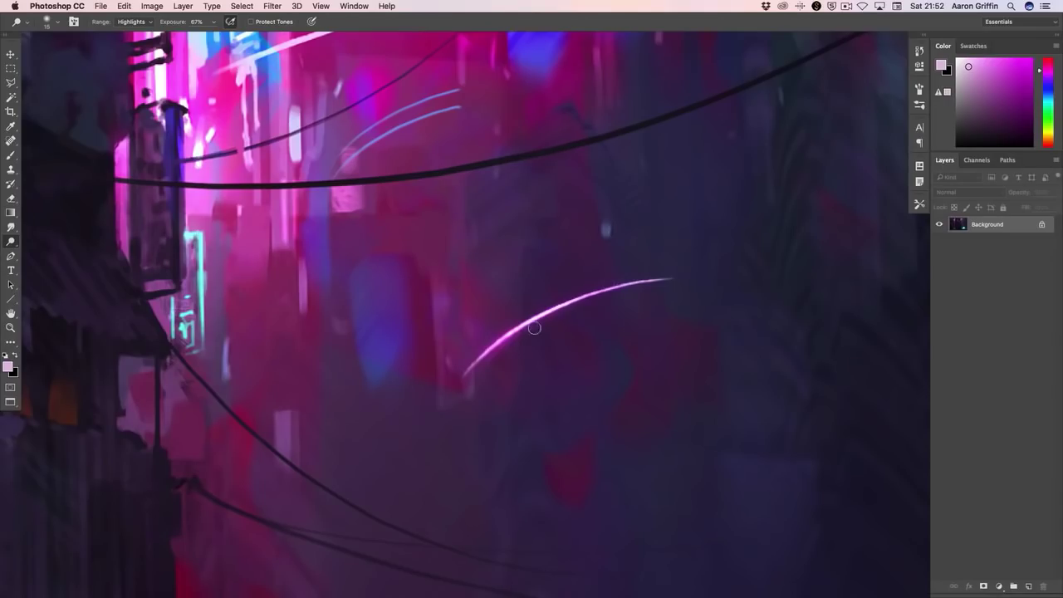
left_click_drag(478, 361, 540, 316)
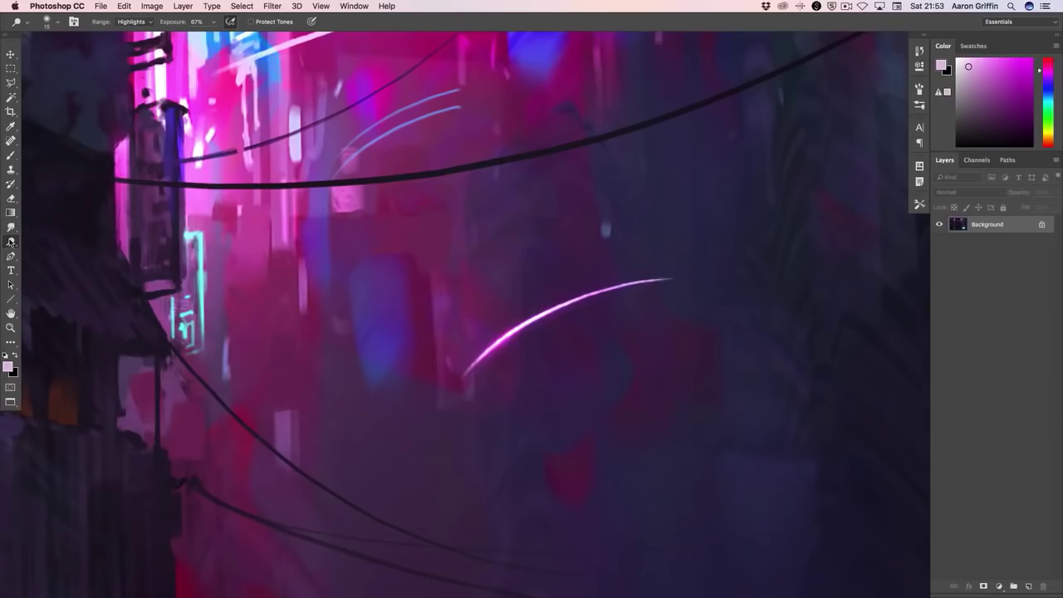
left_click_drag(11, 241, 41, 240)
- Dodge the arc with Range set to Shadows, lightening it to pale grey end to end
left_click(53, 240)
left_click(130, 22)
left_click(126, 27)
left_click_drag(545, 311, 472, 365)
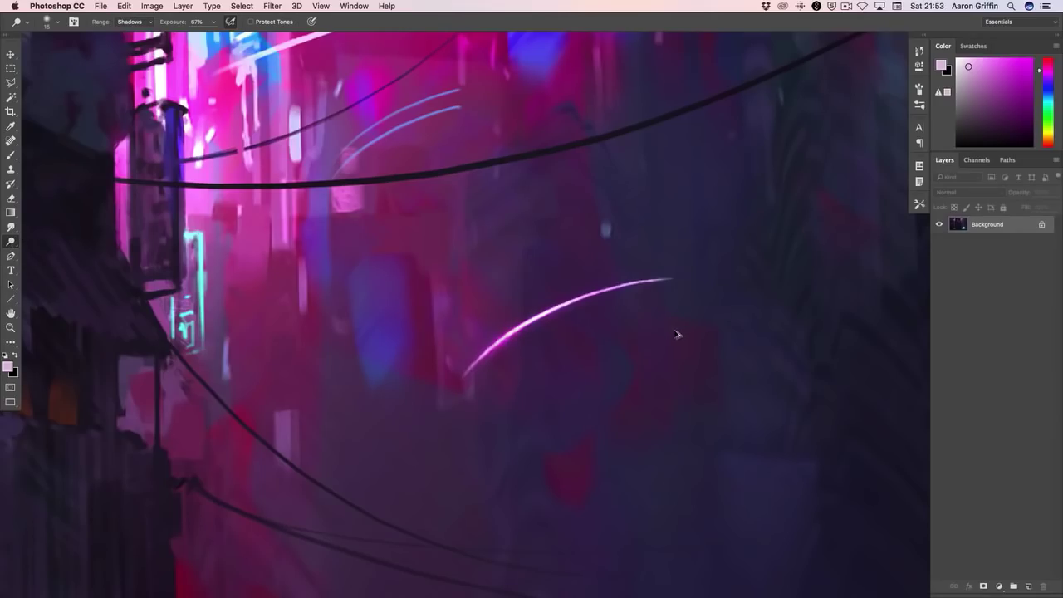
mouse_move(658, 279)
left_mouse_down()
mouse_move(468, 373)
mouse_move(596, 299)
left_mouse_up()
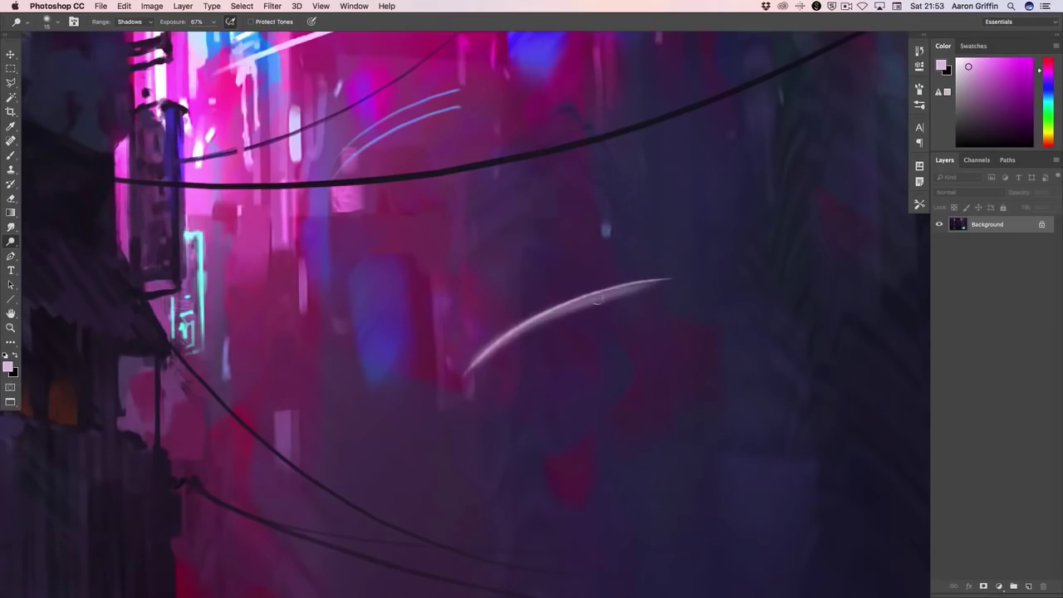
left_click_drag(475, 363, 651, 281)
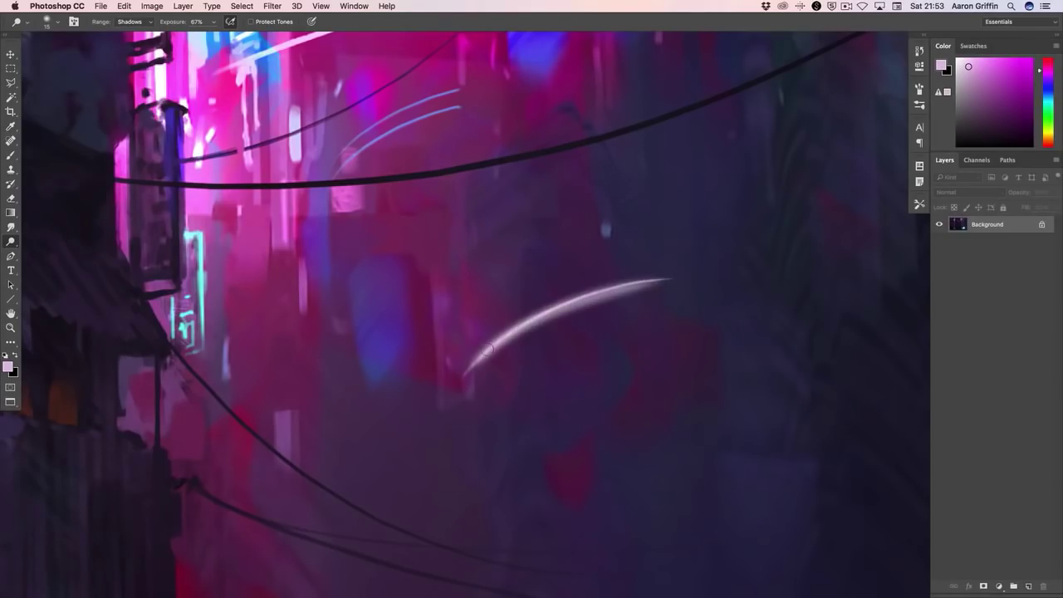
left_click_drag(487, 349, 663, 281)
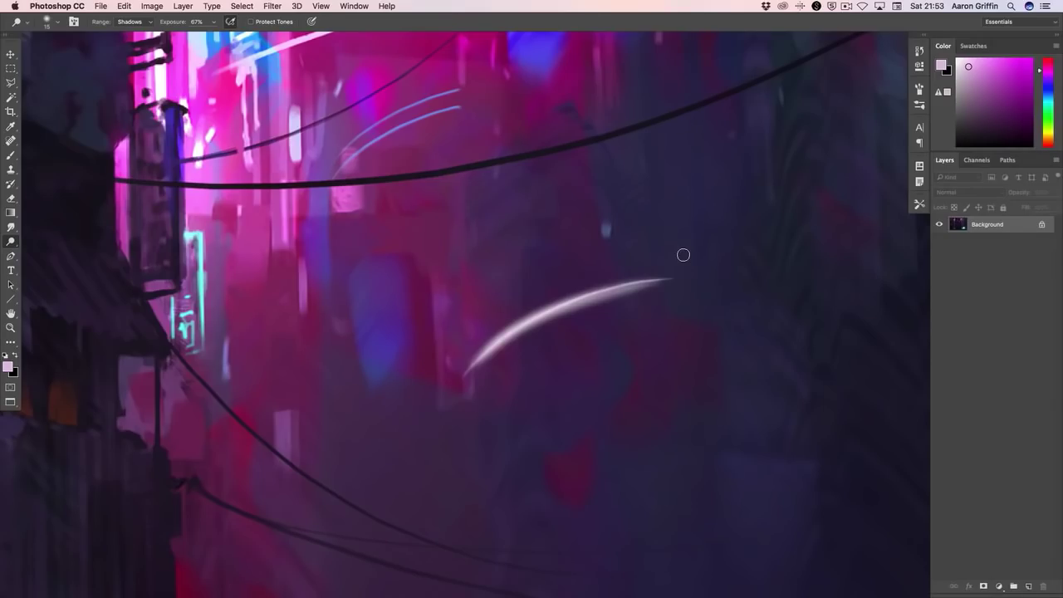
- Switch the range to Midtones and brush along the arc several times
left_click(130, 22)
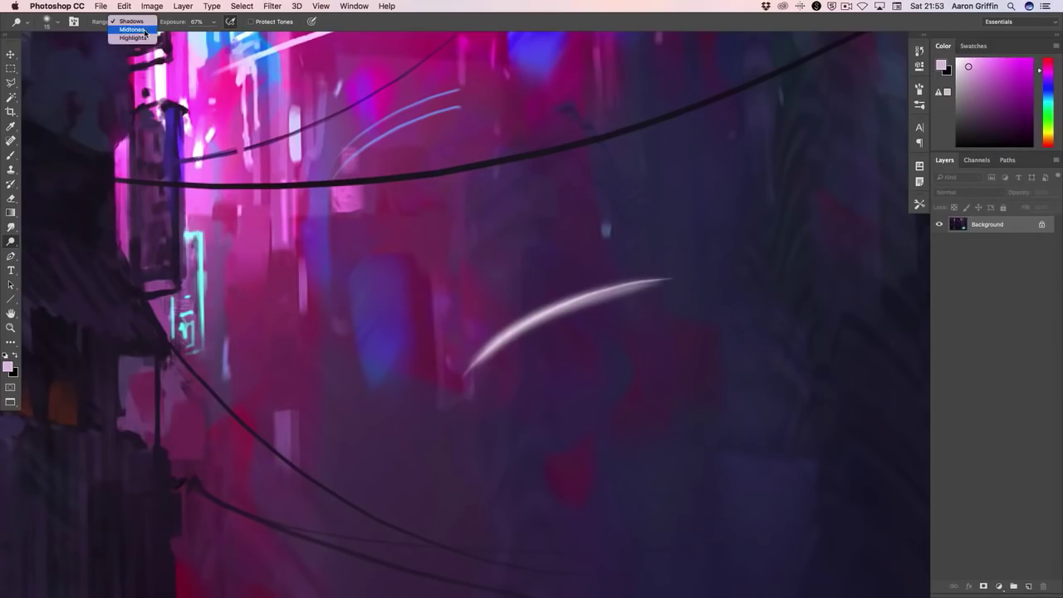
left_click(141, 36)
mouse_move(482, 349)
left_mouse_down()
mouse_move(598, 291)
mouse_move(658, 279)
left_mouse_up()
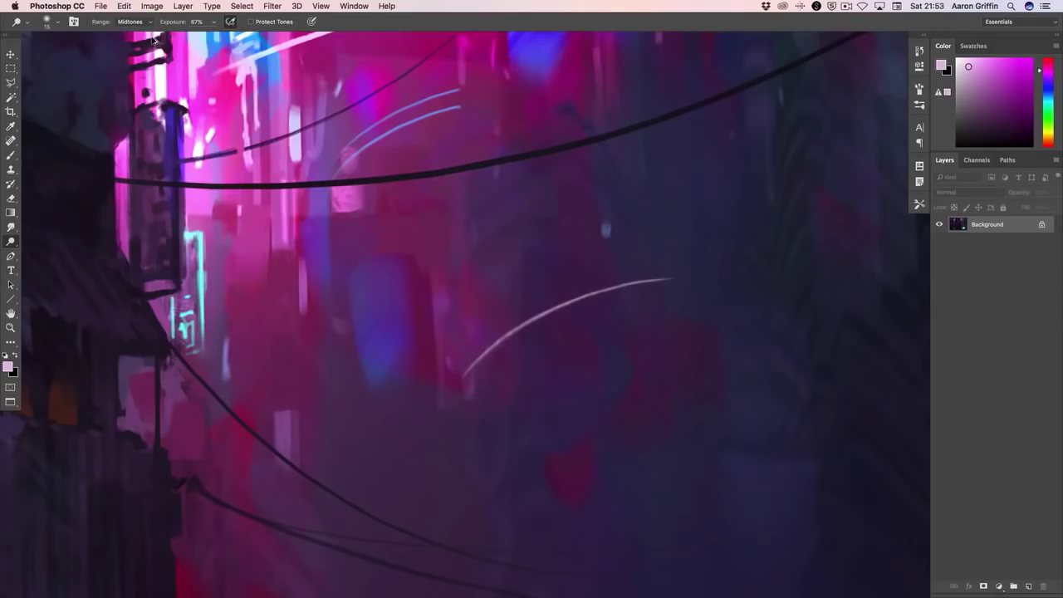
left_click_drag(469, 370, 661, 279)
mouse_move(490, 344)
left_mouse_down()
mouse_move(657, 279)
mouse_move(691, 281)
left_mouse_up()
left_click_drag(530, 319, 694, 280)
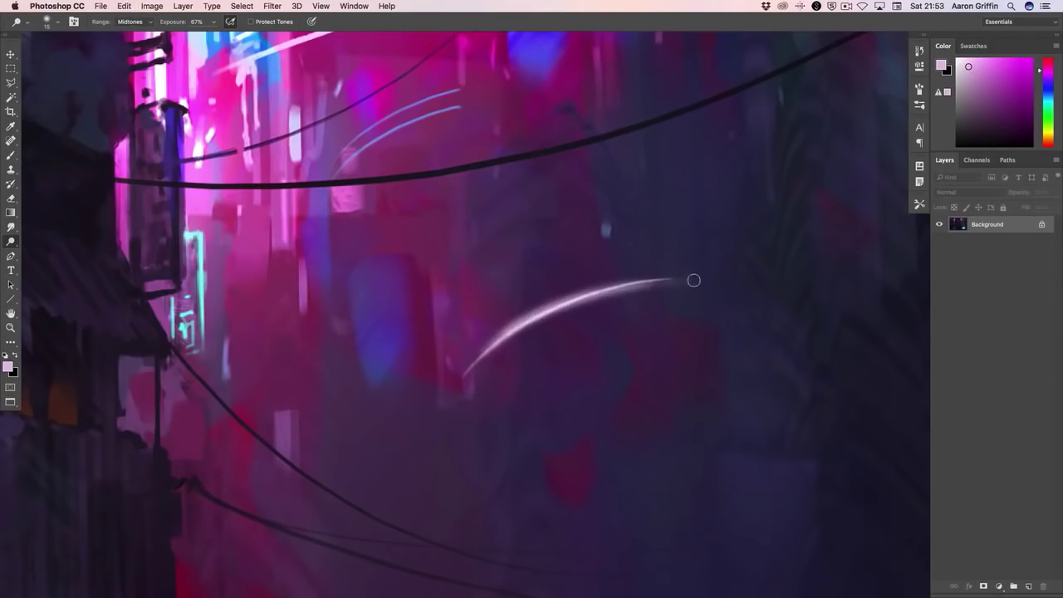
left_click_drag(491, 350, 698, 277)
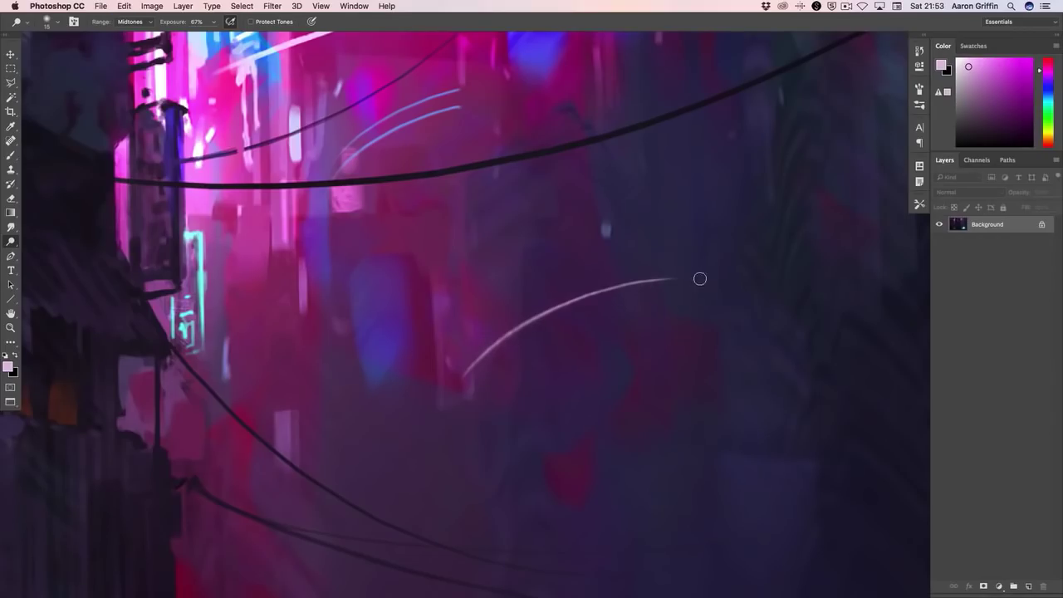
- Set the range to Highlights and dodge the curved stroke along its full length
left_click(132, 21)
left_click(146, 30)
left_click(141, 21)
left_click(149, 25)
mouse_move(470, 365)
left_mouse_down()
mouse_move(619, 279)
mouse_move(707, 277)
left_mouse_up()
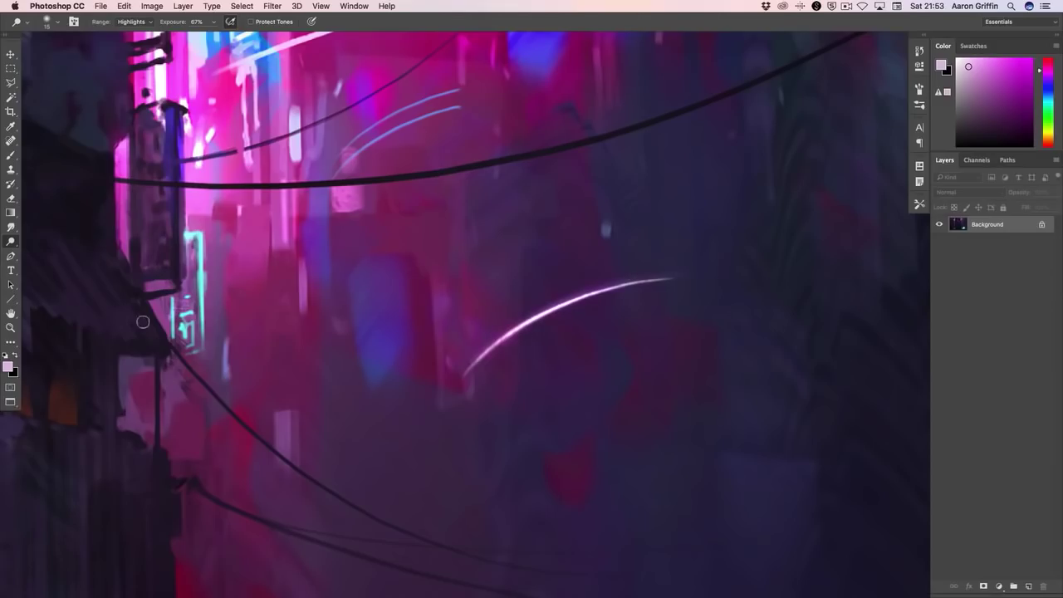
- Switch to the Burn tool with Range set to Highlights and darken the band left of and above the arc
right_click(11, 241)
left_click(50, 252)
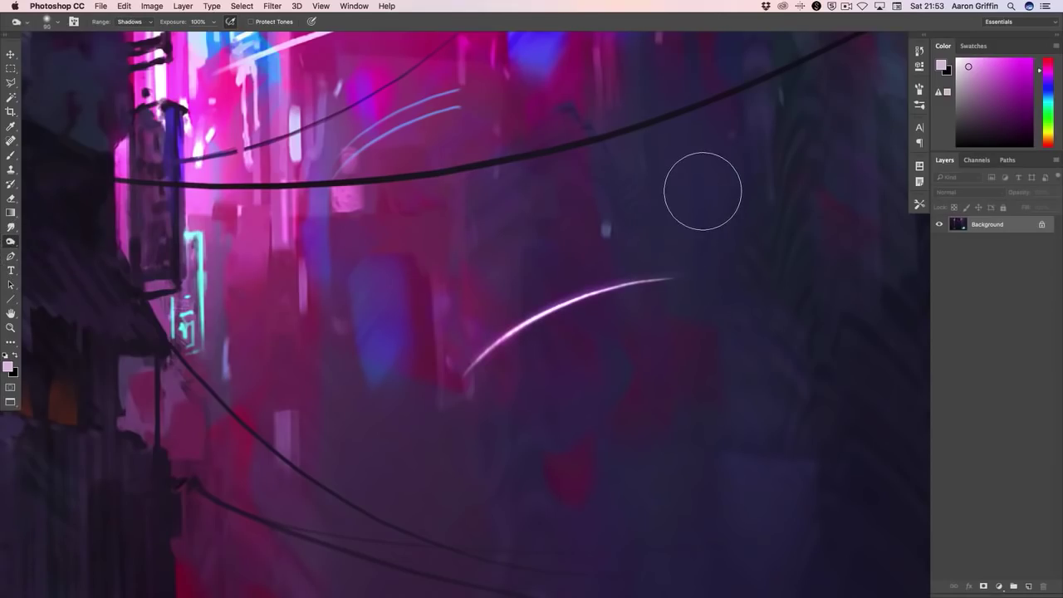
left_click(133, 22)
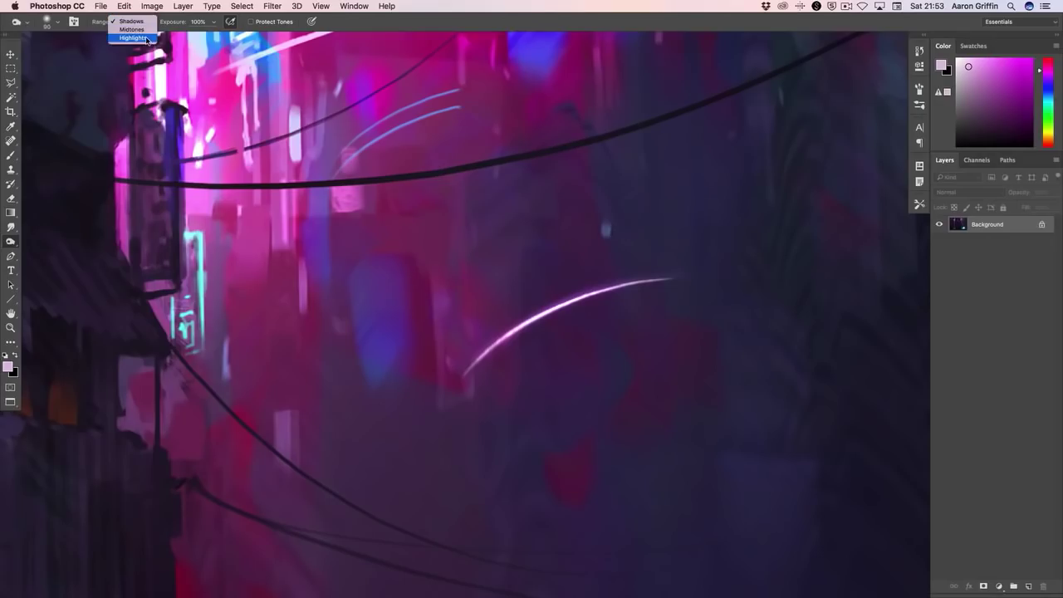
left_click(131, 41)
mouse_move(417, 272)
left_mouse_down()
mouse_move(333, 240)
mouse_move(391, 415)
left_mouse_up()
left_click_drag(337, 262, 455, 408)
mouse_move(372, 246)
left_mouse_down()
mouse_move(411, 294)
mouse_move(420, 273)
mouse_move(402, 227)
mouse_move(474, 296)
left_mouse_up()
- Change the Burn range to Shadows at 100% exposure and darken streaks along the overhead wire
scroll(475, 296, "up", 2)
scroll(527, 285, "left", 3)
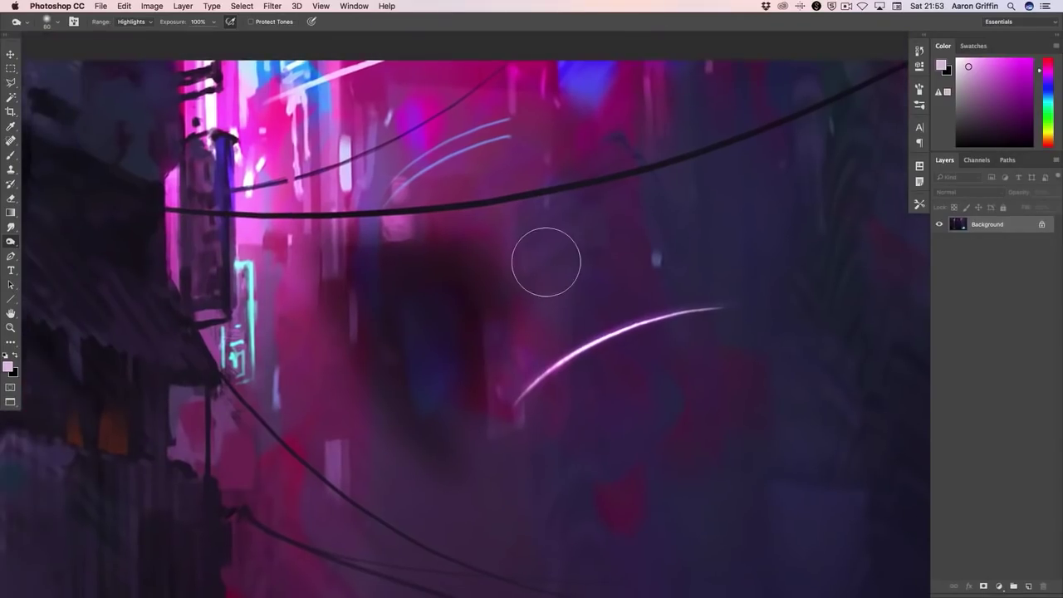
left_click(146, 22)
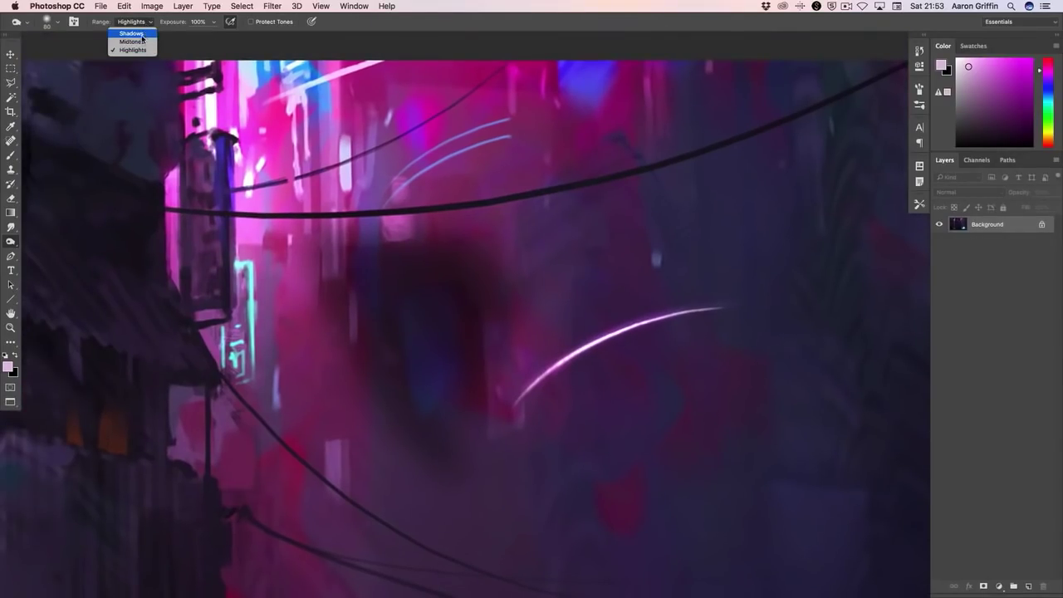
left_click(131, 33)
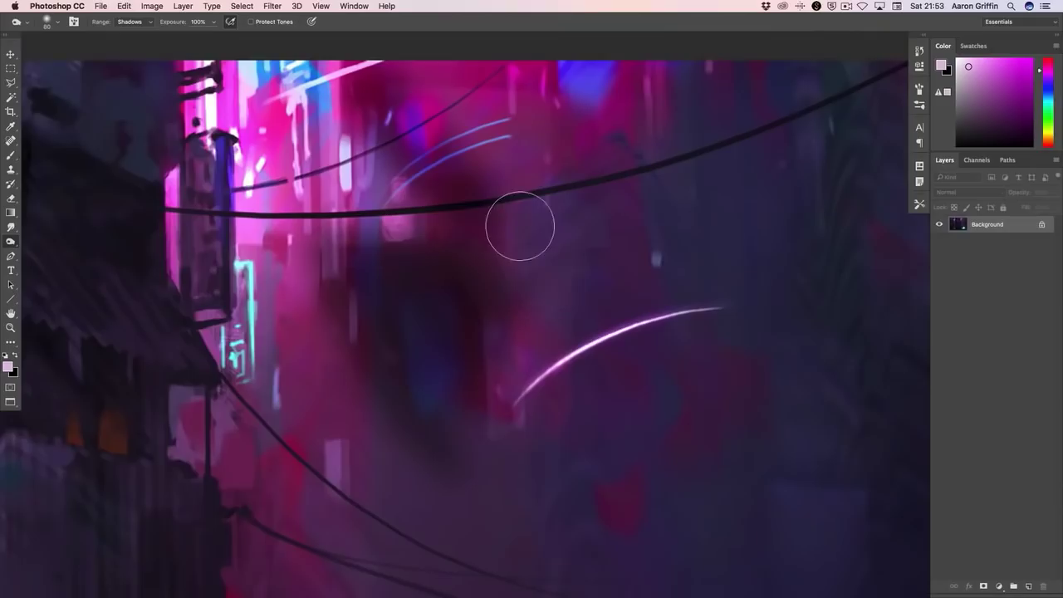
scroll(517, 225, "up", 3)
scroll(465, 245, "right", 3)
left_click_drag(321, 169, 407, 249)
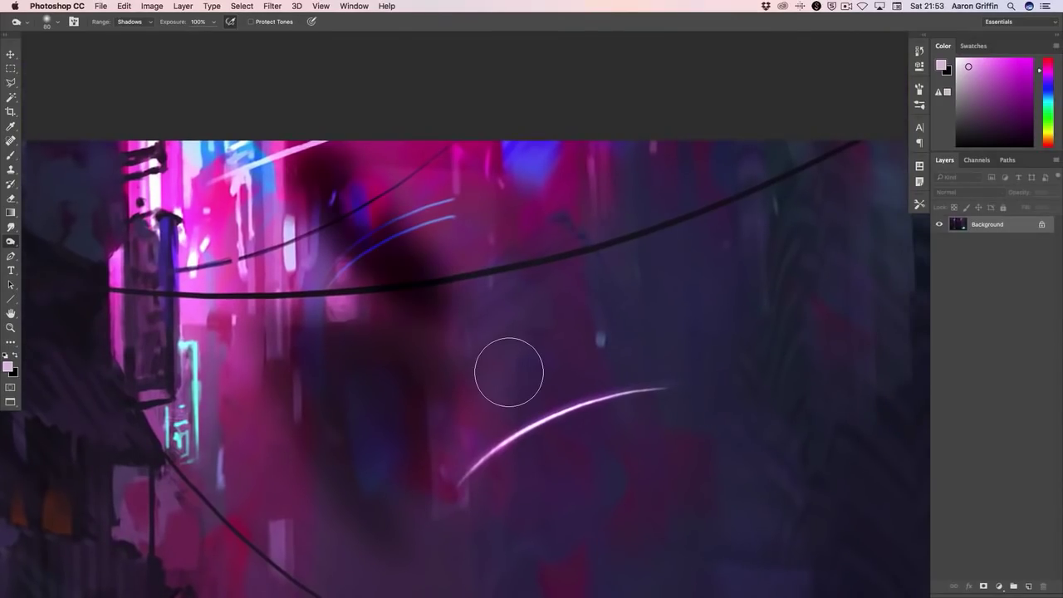
mouse_move(443, 318)
left_mouse_down()
mouse_move(422, 263)
mouse_move(399, 244)
mouse_move(398, 264)
mouse_move(415, 238)
mouse_move(399, 260)
mouse_move(406, 268)
mouse_move(373, 225)
left_mouse_up()
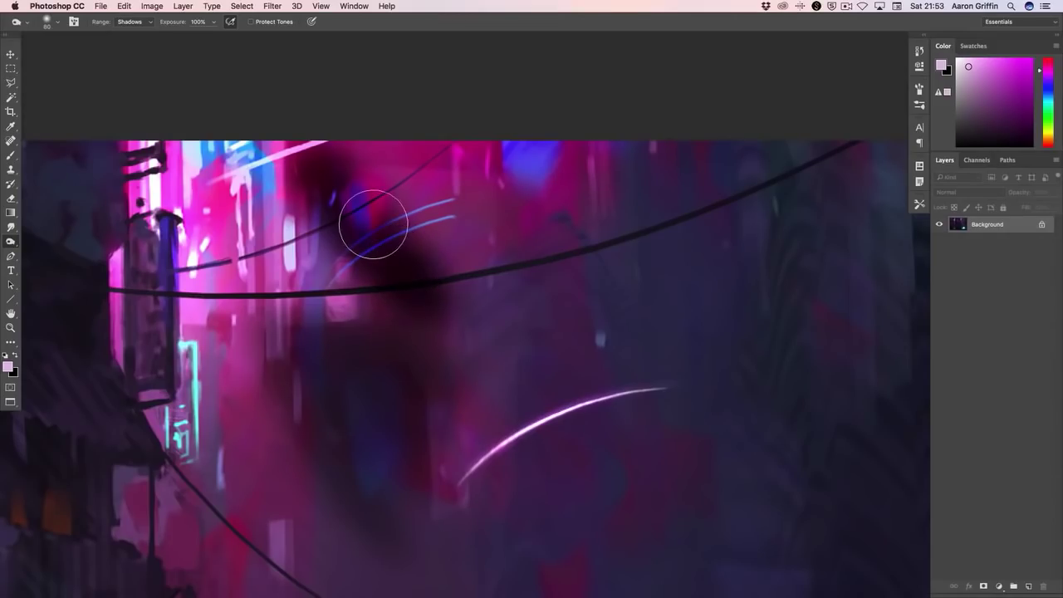
mouse_move(656, 385)
left_mouse_down()
mouse_move(690, 370)
mouse_move(679, 322)
left_mouse_up()
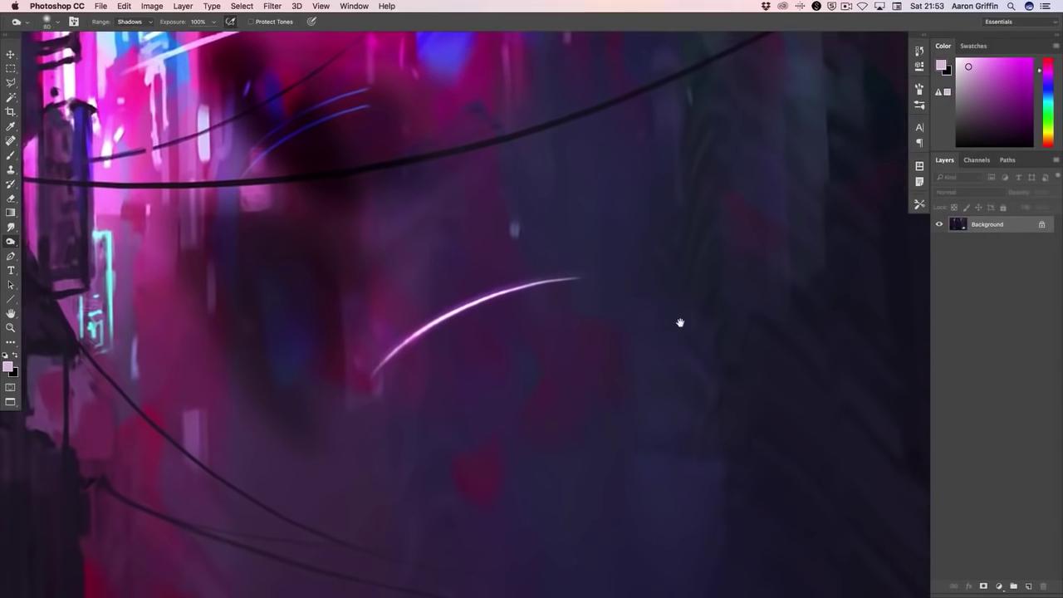
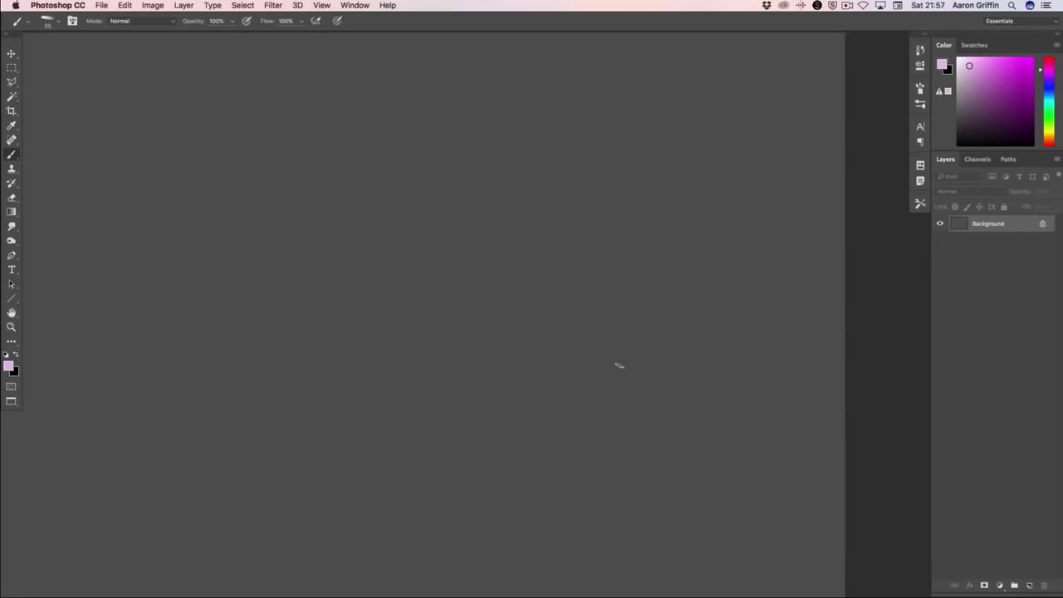
- Paint broad pink strokes with the 460 px scattered and 500 px textured brushes
right_click(332, 200)
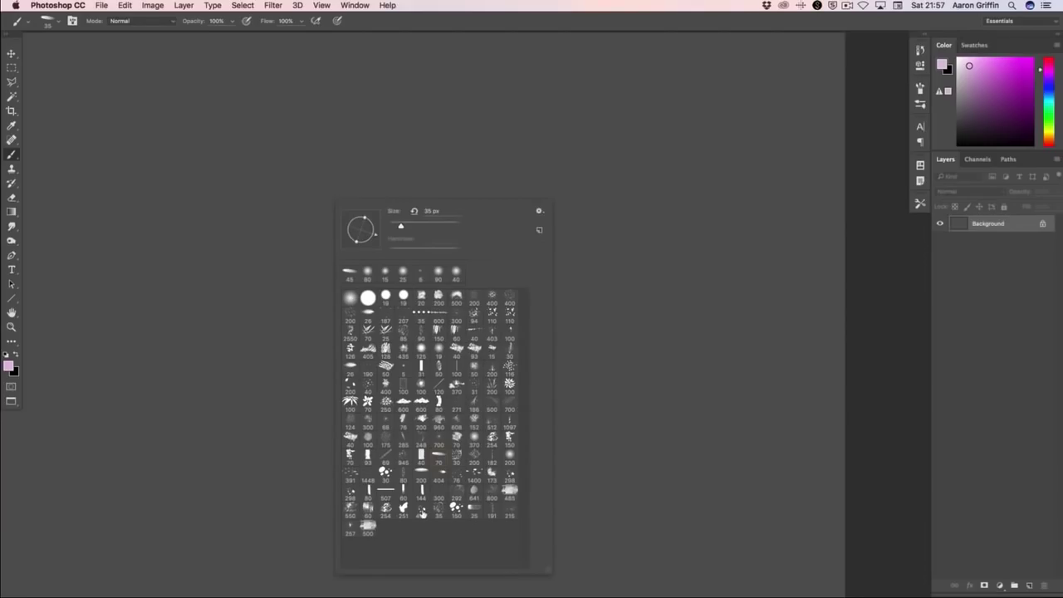
left_click(421, 509)
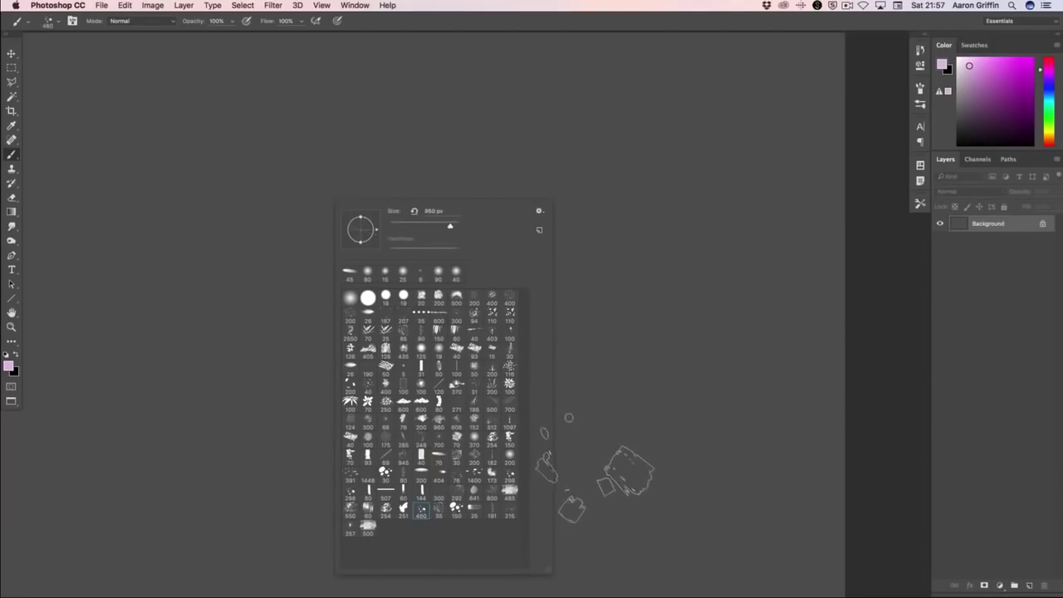
mouse_move(724, 219)
left_mouse_down()
mouse_move(519, 592)
mouse_move(493, 473)
mouse_move(595, 286)
mouse_move(731, 190)
left_mouse_up()
right_click(731, 189)
left_click(764, 512)
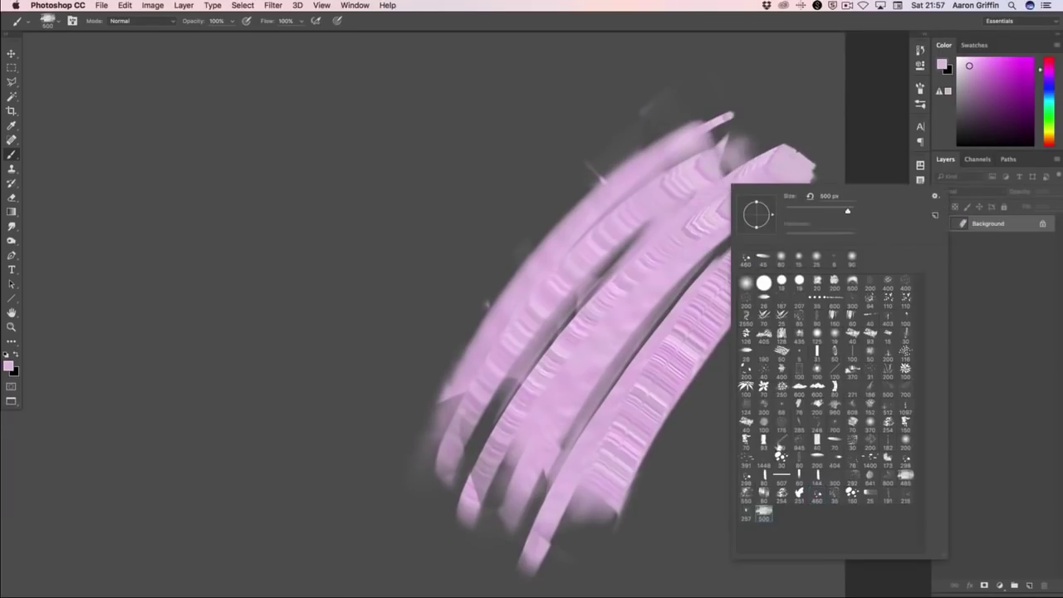
mouse_move(349, 465)
left_mouse_down()
mouse_move(622, 161)
mouse_move(581, 116)
mouse_move(308, 410)
left_mouse_up()
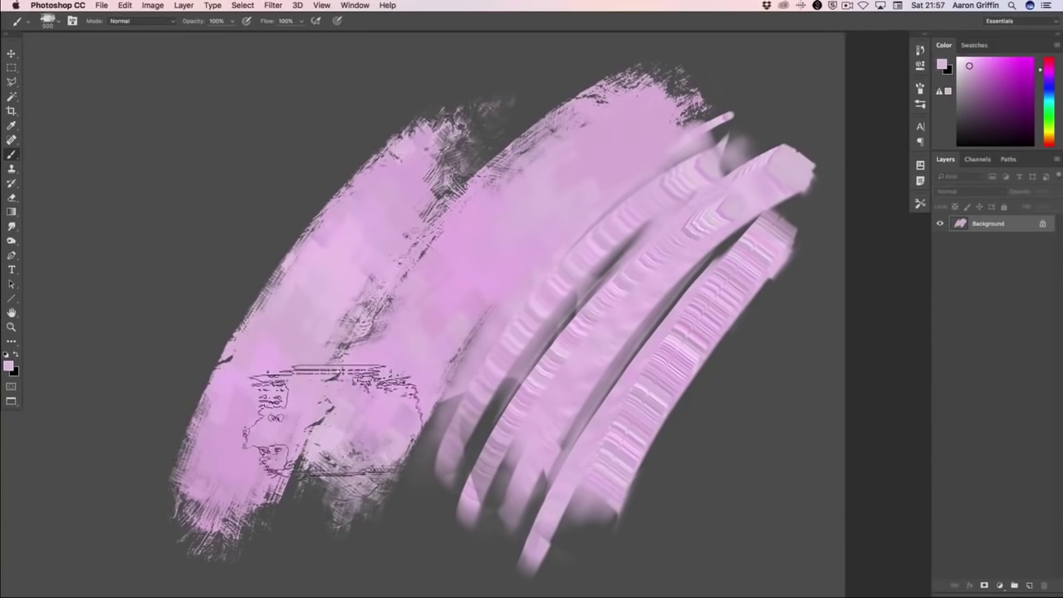
- Lay a dark purple stroke over the pink, zoom in on it, and open the Brush settings
left_click_drag(320, 483, 631, 166)
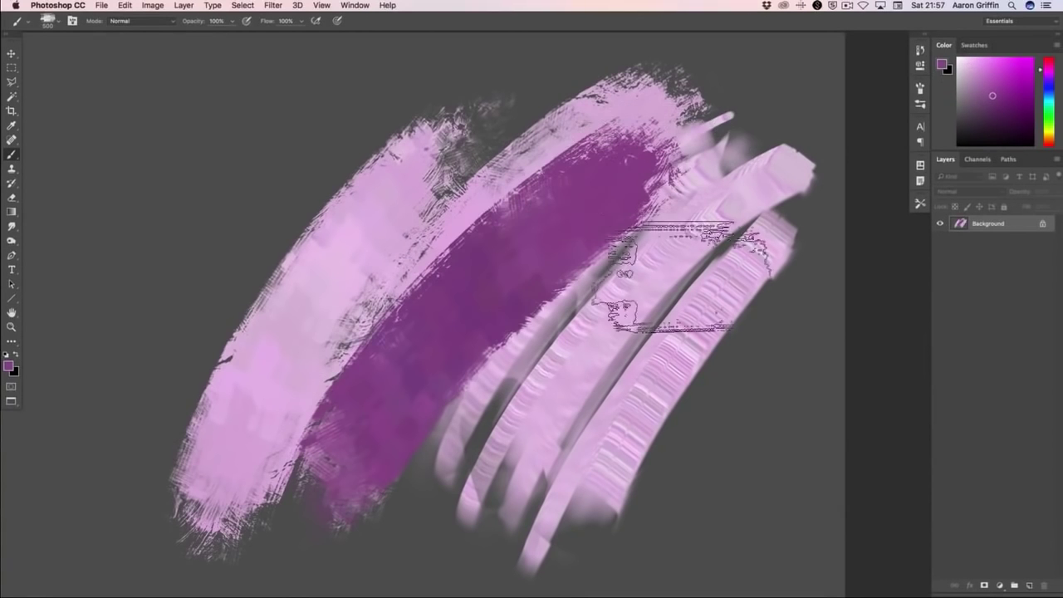
scroll(524, 266, "up", 6)
left_click_drag(582, 296, 653, 249)
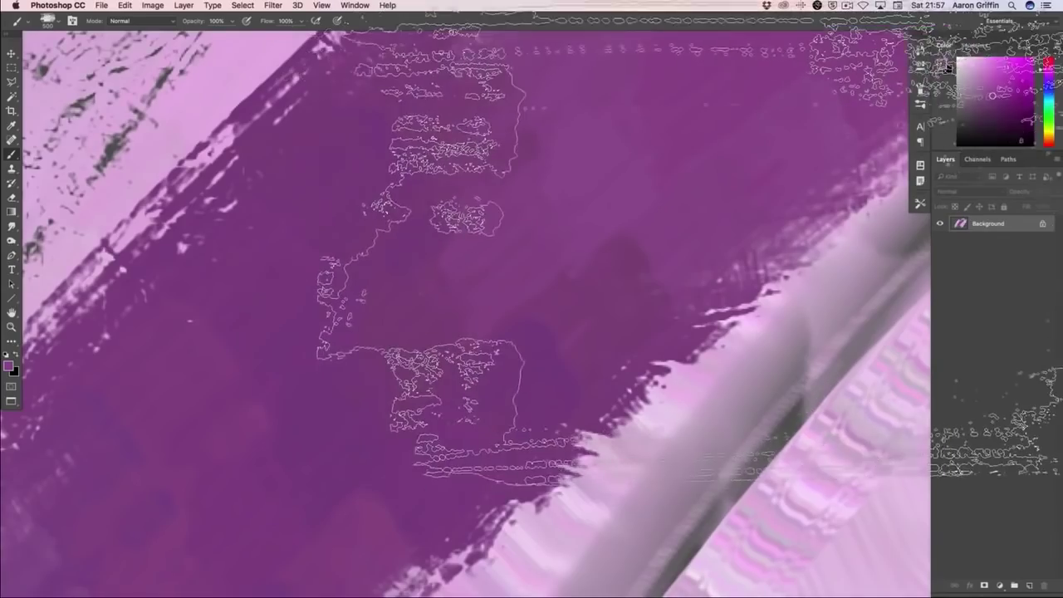
left_click(921, 87)
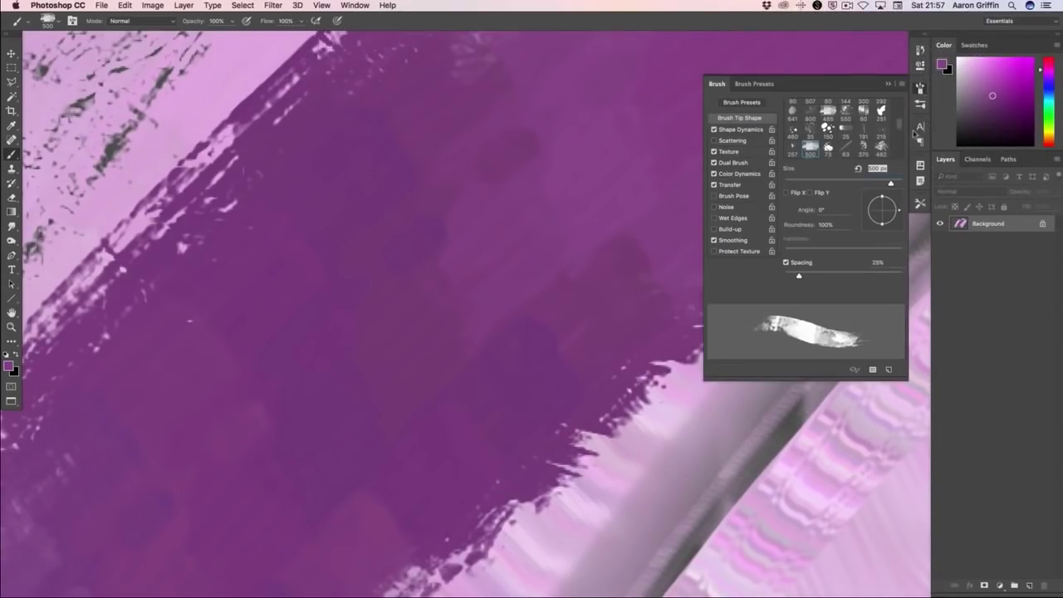
- In Color Dynamics set Hue Jitter to 31% and paint jittered strokes across the purple band
left_click(744, 174)
mouse_move(793, 165)
left_mouse_down()
mouse_move(811, 189)
mouse_move(796, 190)
left_mouse_up()
key("super+0")
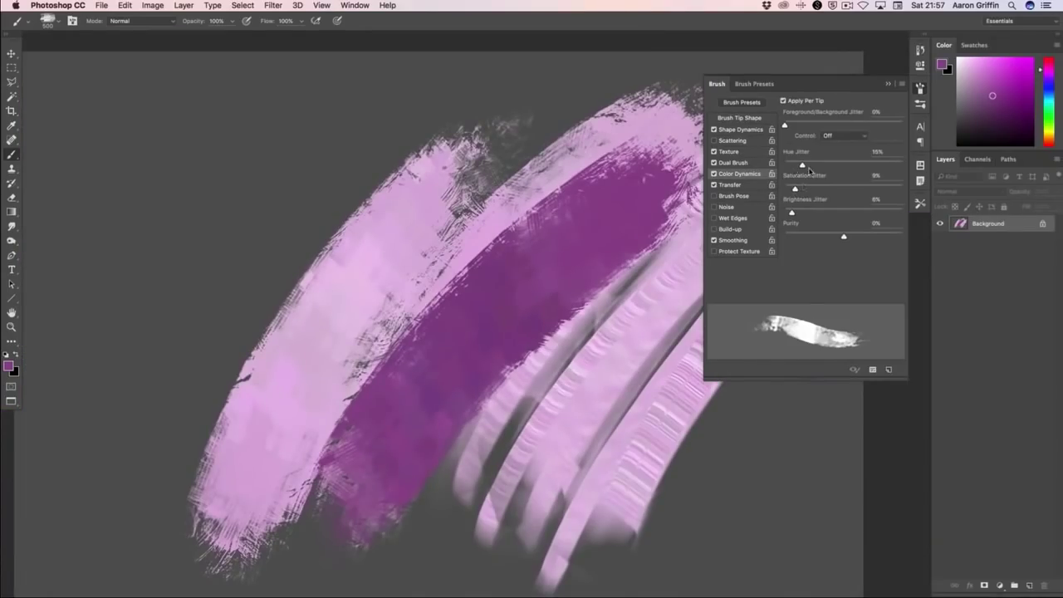
left_click_drag(807, 167, 822, 166)
mouse_move(357, 439)
left_mouse_down()
mouse_move(581, 238)
mouse_move(313, 461)
mouse_move(614, 141)
left_mouse_up()
mouse_move(290, 507)
left_mouse_down()
mouse_move(343, 255)
mouse_move(508, 127)
left_mouse_up()
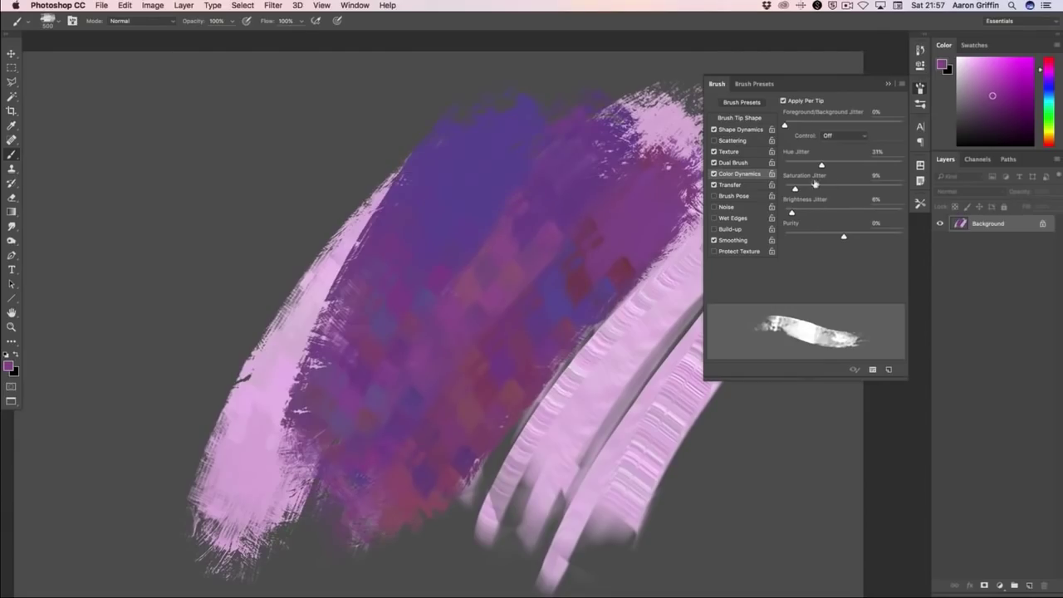
- Raise Saturation and Brightness Jitter and Hue Jitter to 55%, then paint colour-jittered strokes
left_click_drag(815, 185, 842, 211)
mouse_move(831, 167)
left_mouse_down()
mouse_move(849, 165)
mouse_move(846, 189)
left_mouse_up()
mouse_move(167, 482)
left_mouse_down()
mouse_move(391, 210)
mouse_move(511, 140)
left_mouse_up()
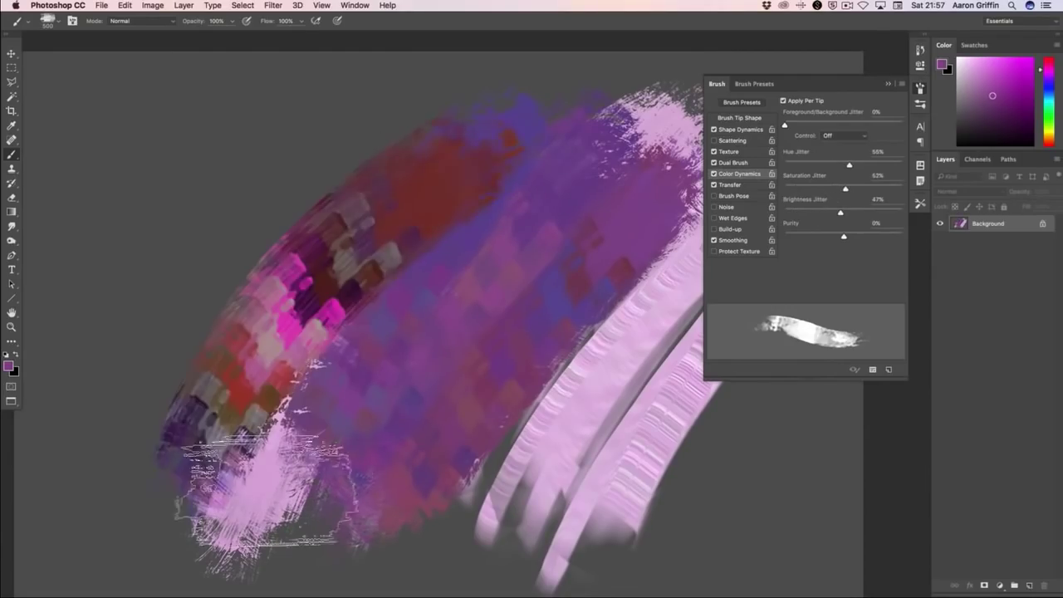
mouse_move(257, 498)
left_mouse_down()
mouse_move(386, 324)
mouse_move(494, 274)
mouse_move(357, 469)
mouse_move(657, 246)
left_mouse_up()
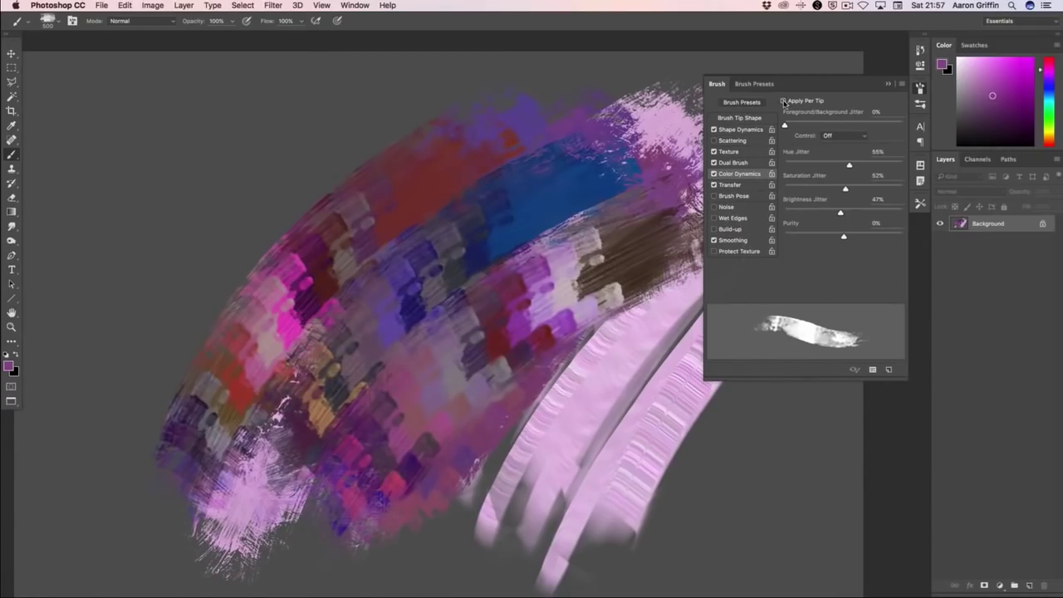
- Turn off Apply Per Tip and paint a row of vertical and diagonal strokes in varied colours
left_click(785, 103)
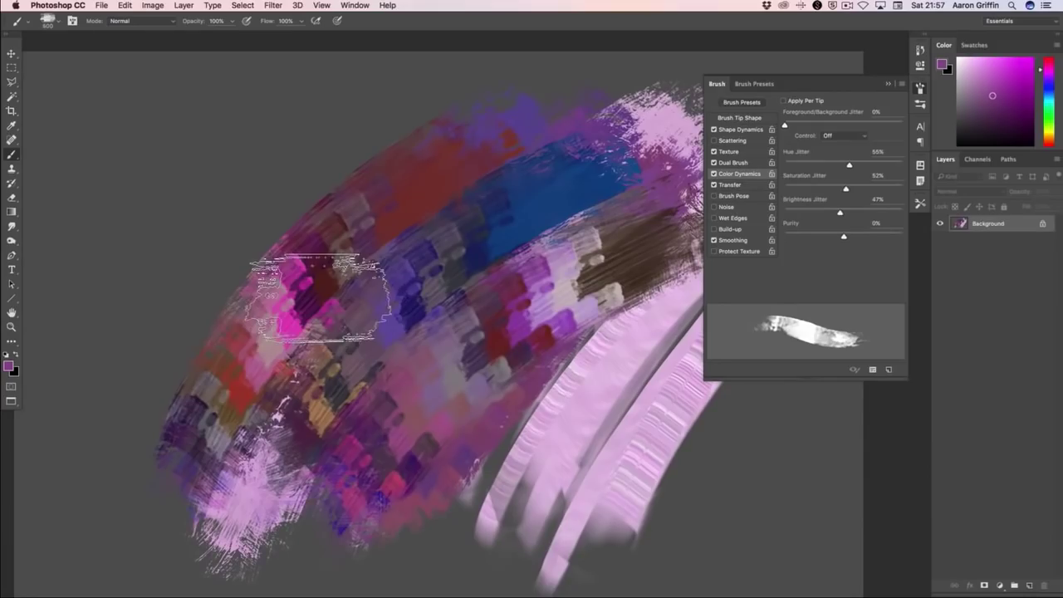
left_click_drag(249, 137, 291, 216)
left_click_drag(304, 98, 336, 250)
left_click_drag(366, 93, 374, 266)
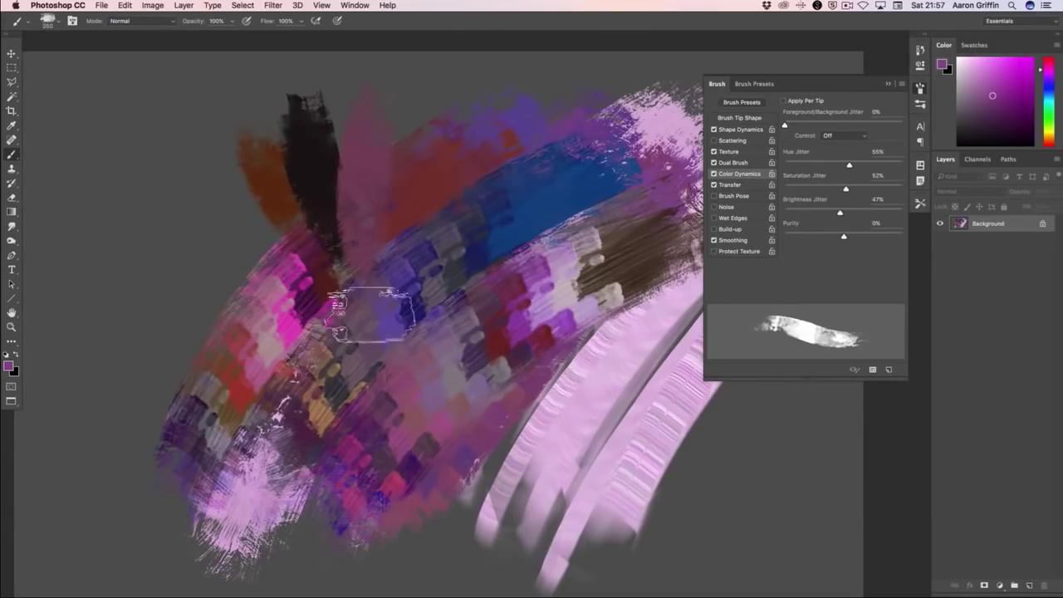
left_click_drag(432, 116, 399, 274)
left_click_drag(490, 141, 449, 320)
left_click_drag(528, 171, 527, 349)
left_click_drag(573, 146, 558, 332)
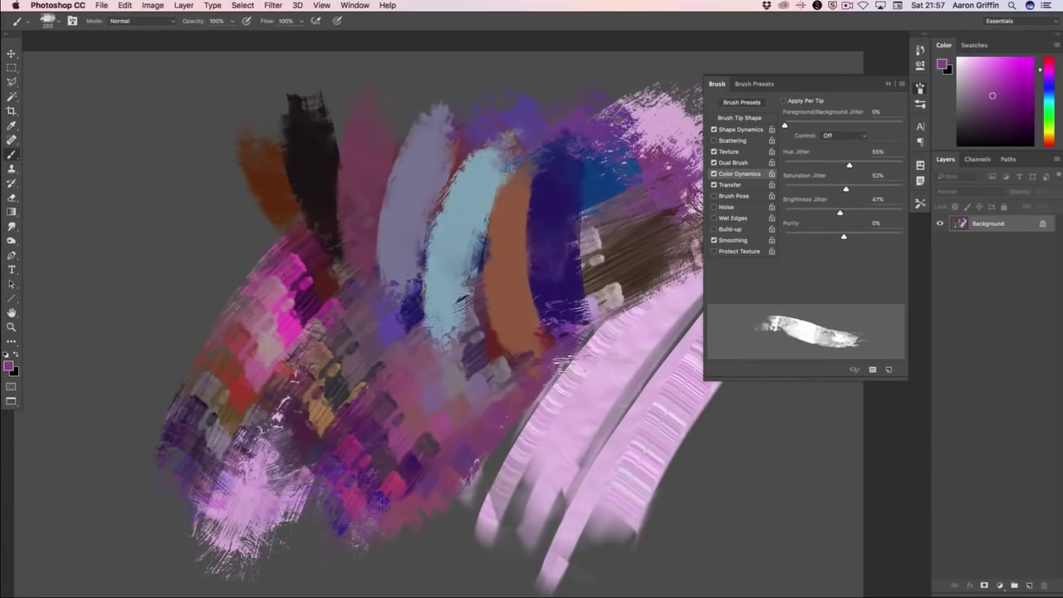
left_click_drag(600, 124, 585, 324)
left_click_drag(640, 124, 621, 336)
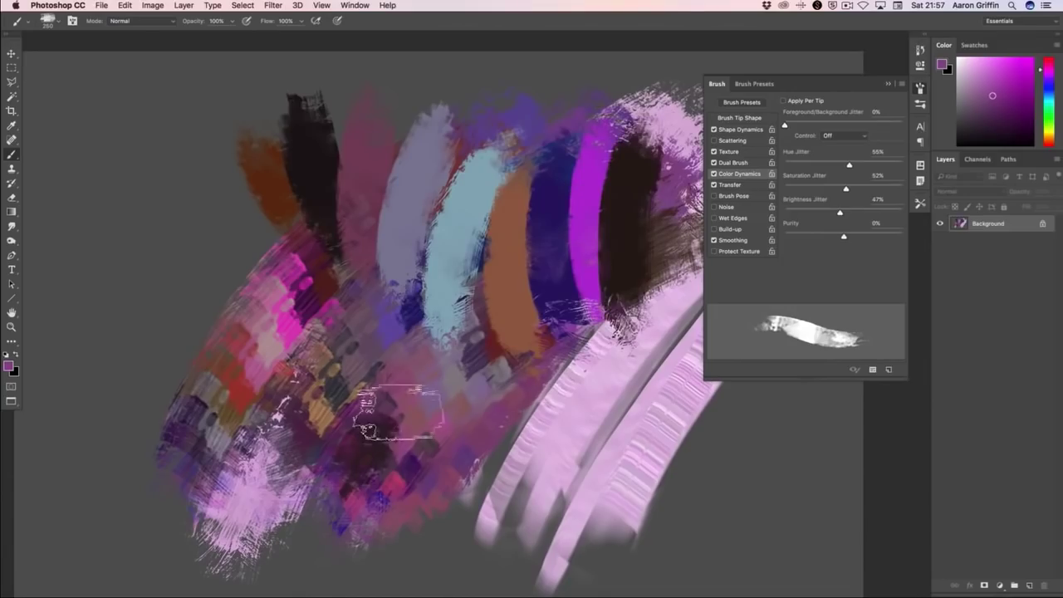
left_click_drag(357, 457, 511, 333)
left_click_drag(423, 445, 548, 340)
left_click_drag(490, 448, 615, 336)
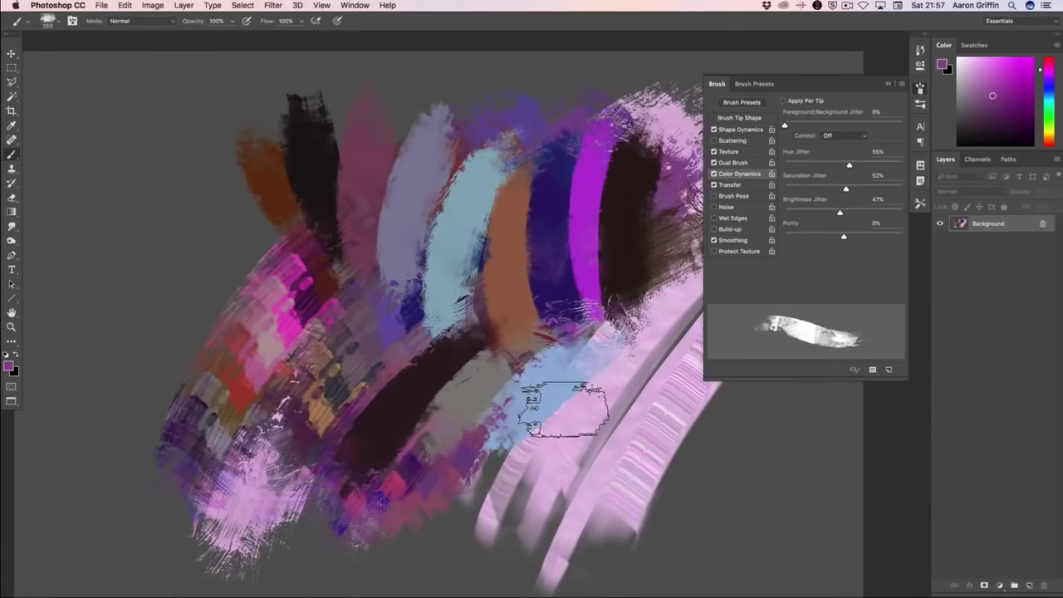
- Turn Apply Per Tip back on
scroll(582, 374, "left", 10)
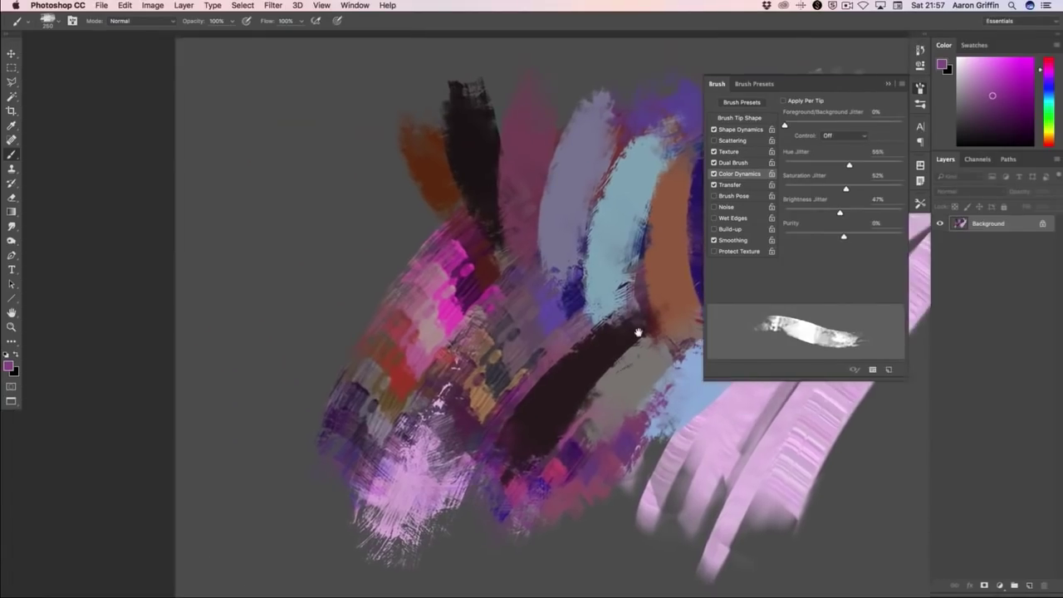
left_click(782, 101)
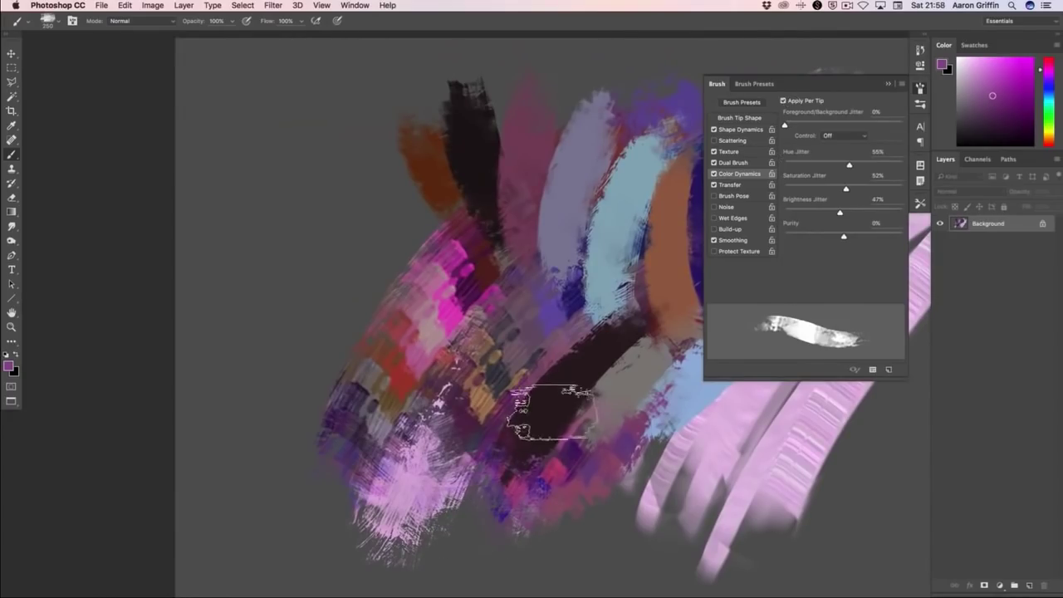
right_click(555, 407)
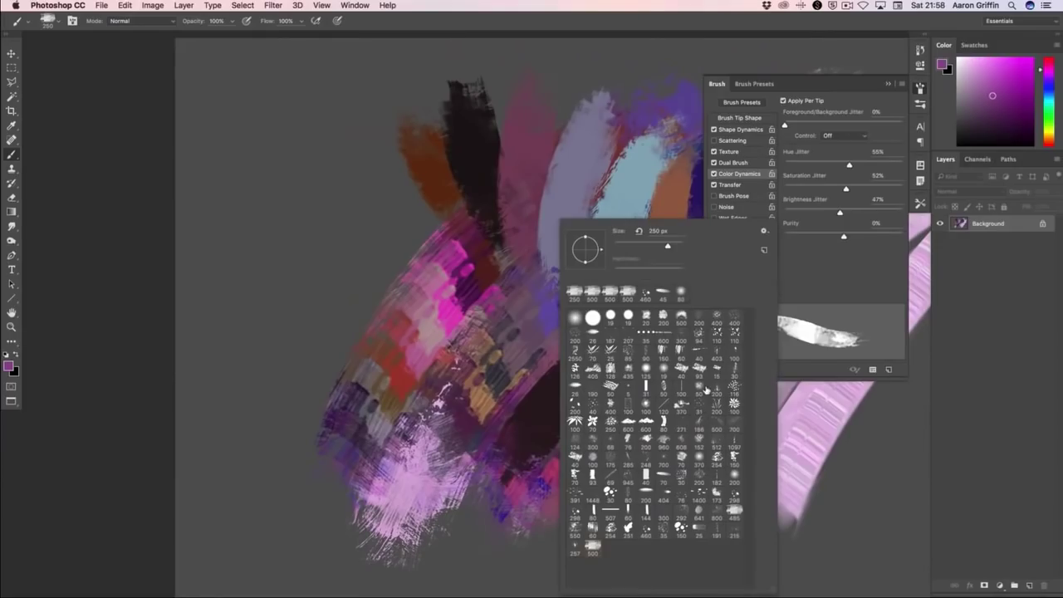
- Switch to another preset at 220 px, enable Color Dynamics, and paint multicoloured jittered strokes
left_click(688, 368)
left_click_drag(627, 246, 682, 241)
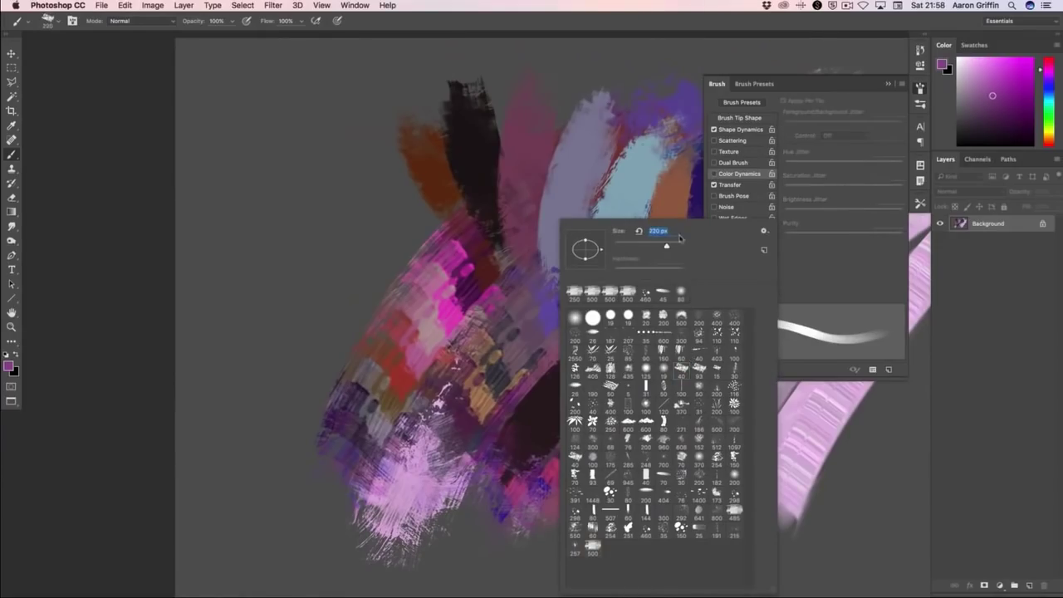
mouse_move(368, 225)
left_mouse_down()
mouse_move(391, 266)
mouse_move(449, 282)
left_mouse_up()
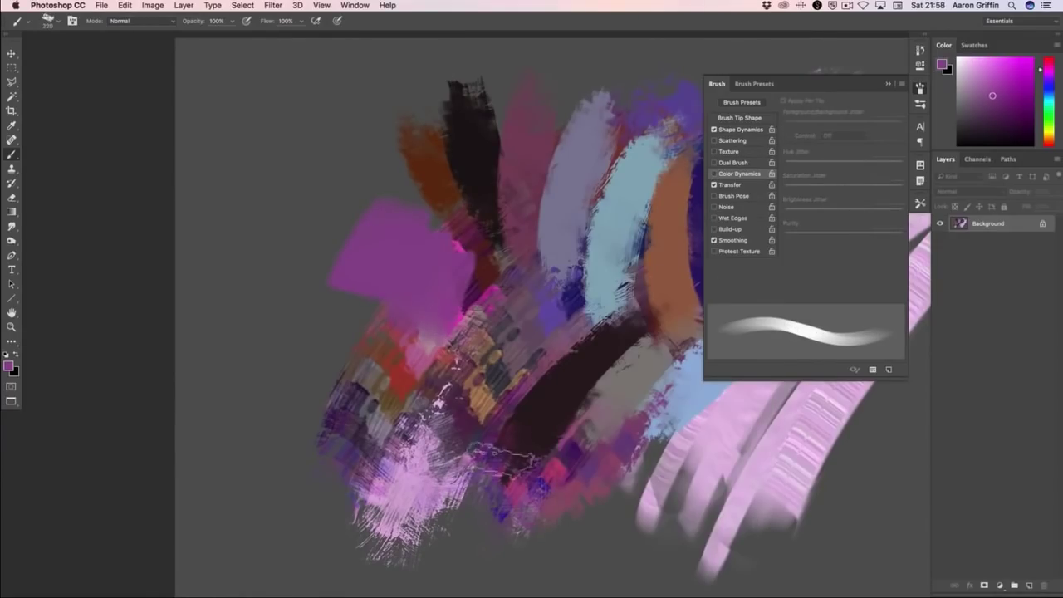
left_click(723, 173)
mouse_move(365, 179)
left_mouse_down()
mouse_move(415, 258)
mouse_move(440, 258)
mouse_move(461, 204)
mouse_move(482, 282)
mouse_move(440, 365)
left_mouse_up()
left_click_drag(465, 416, 627, 211)
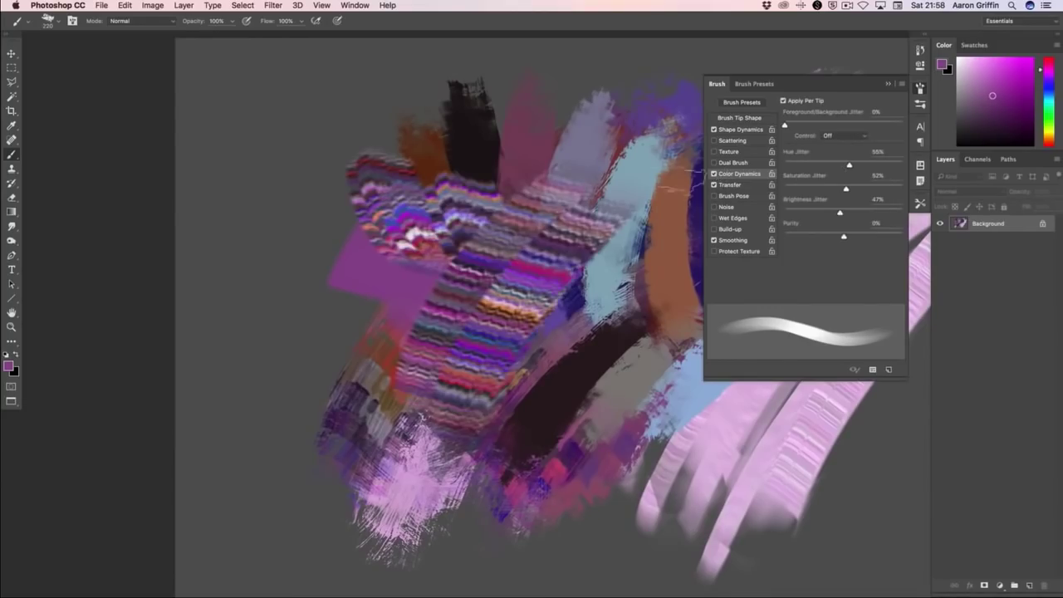
left_click_drag(486, 503, 664, 245)
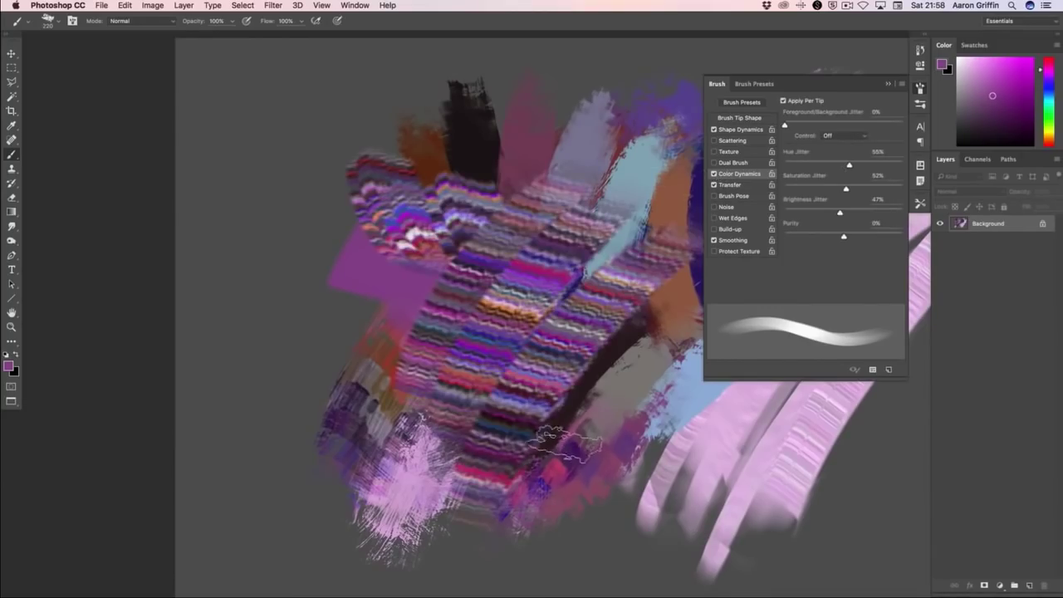
- Test the 19 px hard round brush with Color Dynamics on a multicoloured stroke
right_click(582, 452)
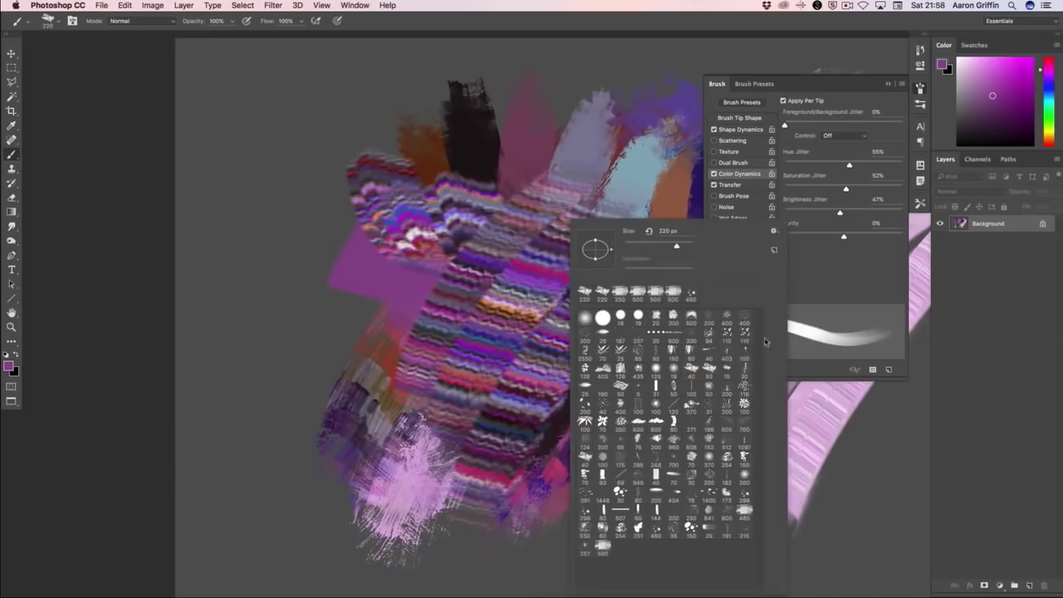
left_click(620, 318)
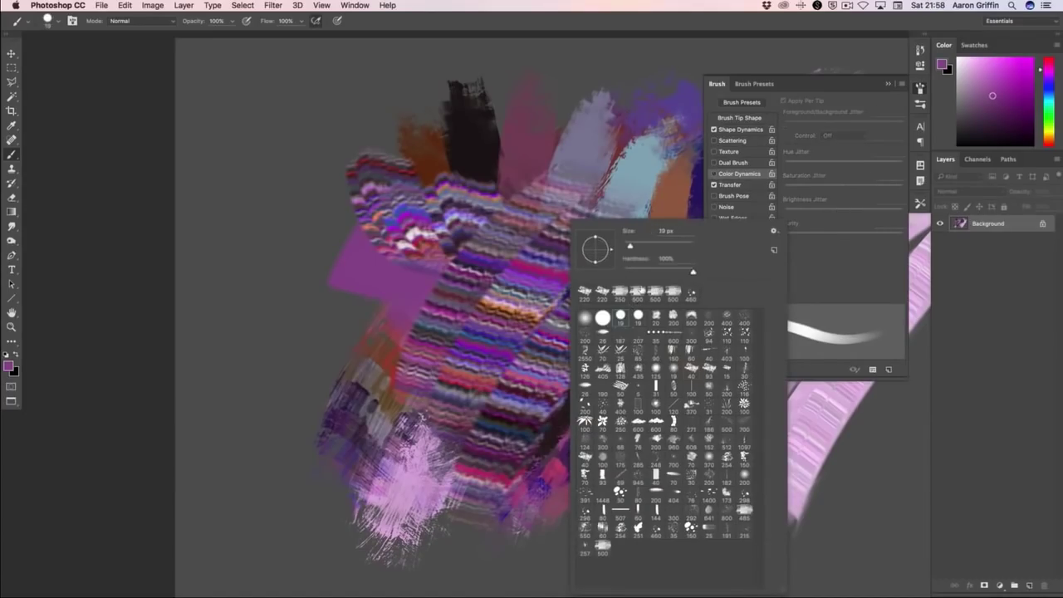
mouse_move(527, 319)
left_mouse_down()
mouse_move(557, 378)
mouse_move(586, 390)
left_mouse_up()
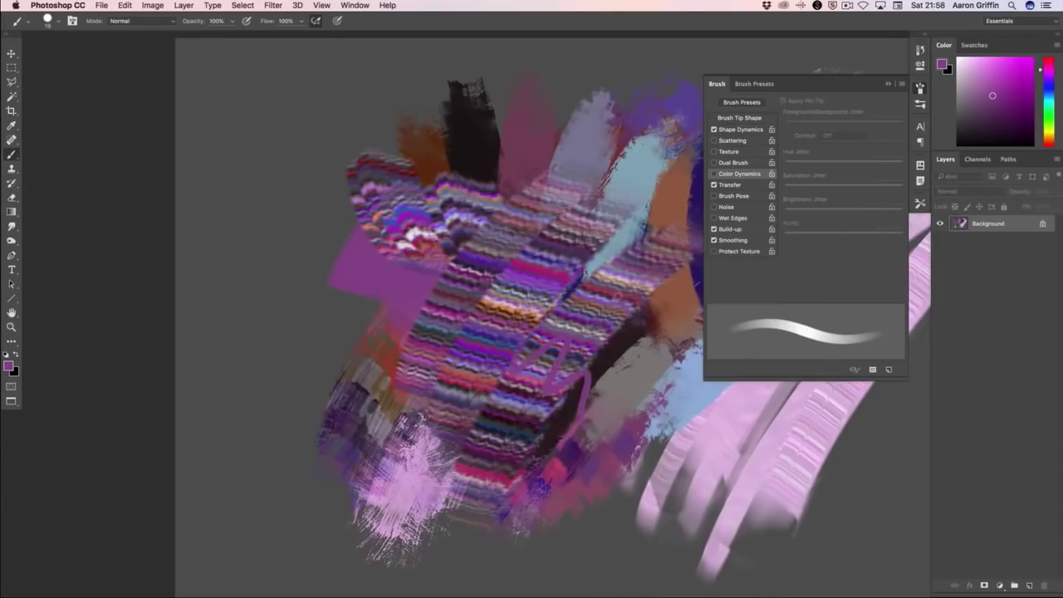
left_click(737, 174)
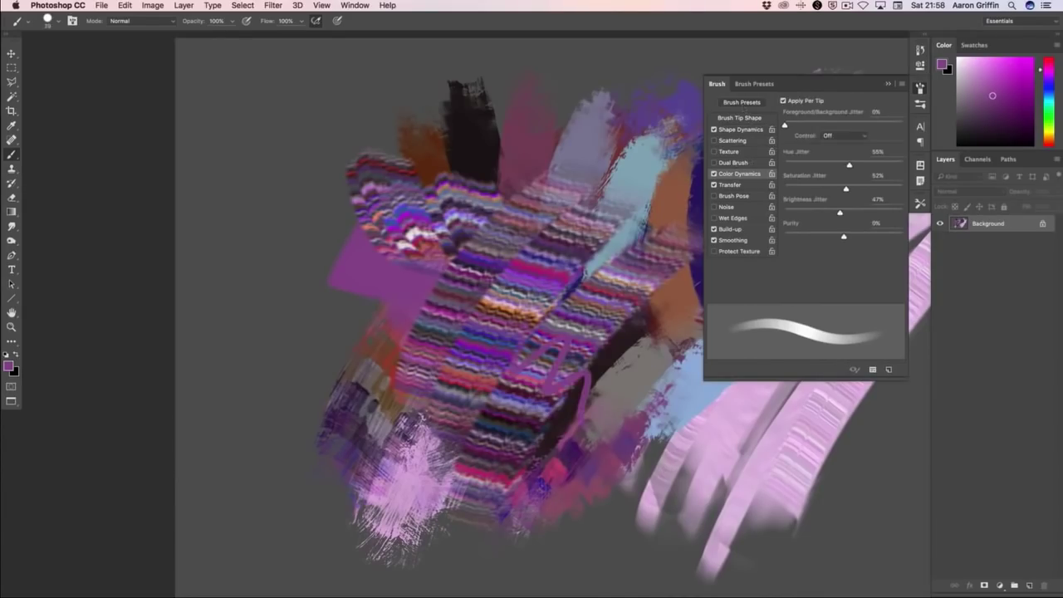
mouse_move(297, 249)
left_mouse_down()
mouse_move(353, 304)
mouse_move(304, 203)
mouse_move(317, 366)
mouse_move(505, 161)
mouse_move(325, 416)
mouse_move(565, 175)
left_mouse_up()
- Turn off per-tip colour, paint one more stroke, reset colours to black and white, and clear the canvas
left_click(783, 101)
mouse_move(389, 253)
left_mouse_down()
mouse_move(415, 240)
mouse_move(486, 261)
left_mouse_up()
left_click_drag(535, 462, 555, 336)
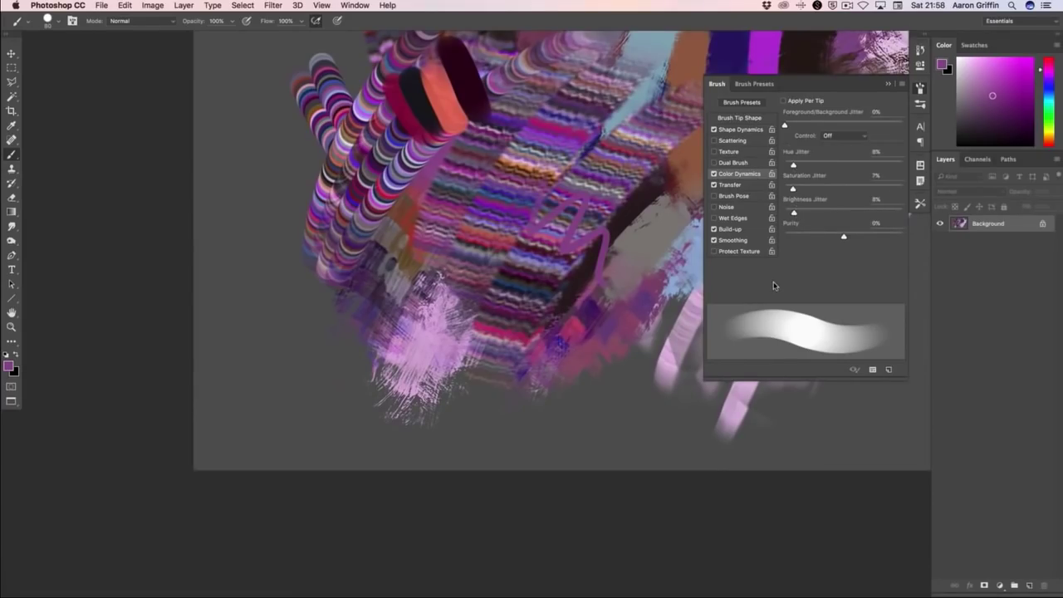
key("d")
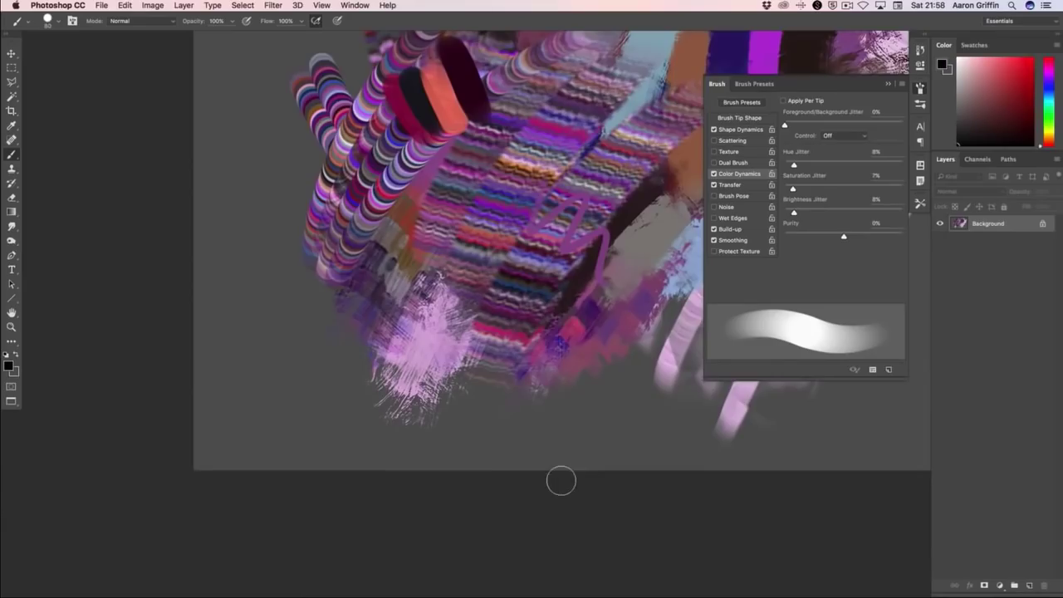
key("F12")
- Discard a dark test stroke and paint two pinkish strokes in a light grey colour
mouse_move(573, 274)
left_mouse_down()
mouse_move(607, 247)
mouse_move(581, 324)
left_mouse_up()
key("F12")
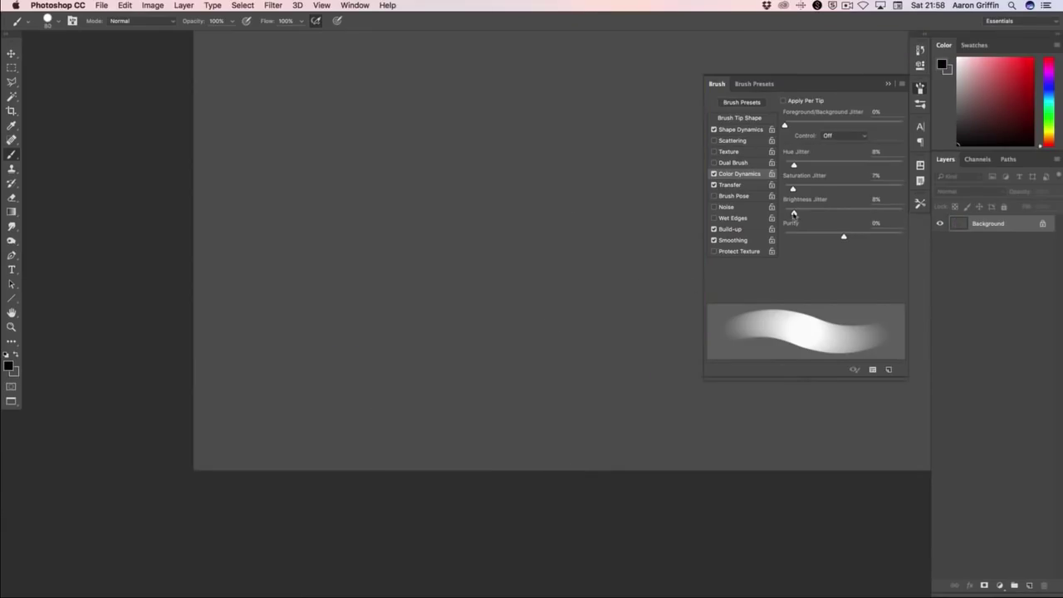
left_click(967, 96)
mouse_move(581, 187)
left_mouse_down()
mouse_move(540, 257)
mouse_move(574, 383)
left_mouse_up()
left_click_drag(644, 200, 623, 378)
- With Color Dynamics off, sample the pink and paint three strokes to the right, then zoom out
mouse_move(665, 284)
left_mouse_down()
mouse_move(545, 384)
mouse_move(551, 373)
left_mouse_up()
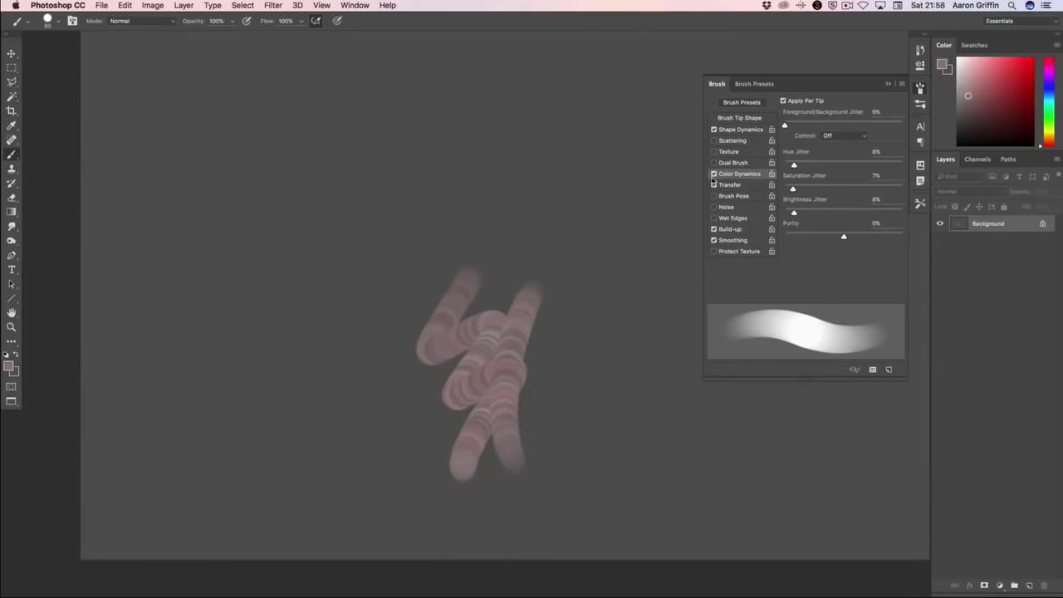
left_click(714, 173)
left_click(516, 348, "alt")
left_click_drag(552, 264, 581, 366)
left_click(530, 315, "alt")
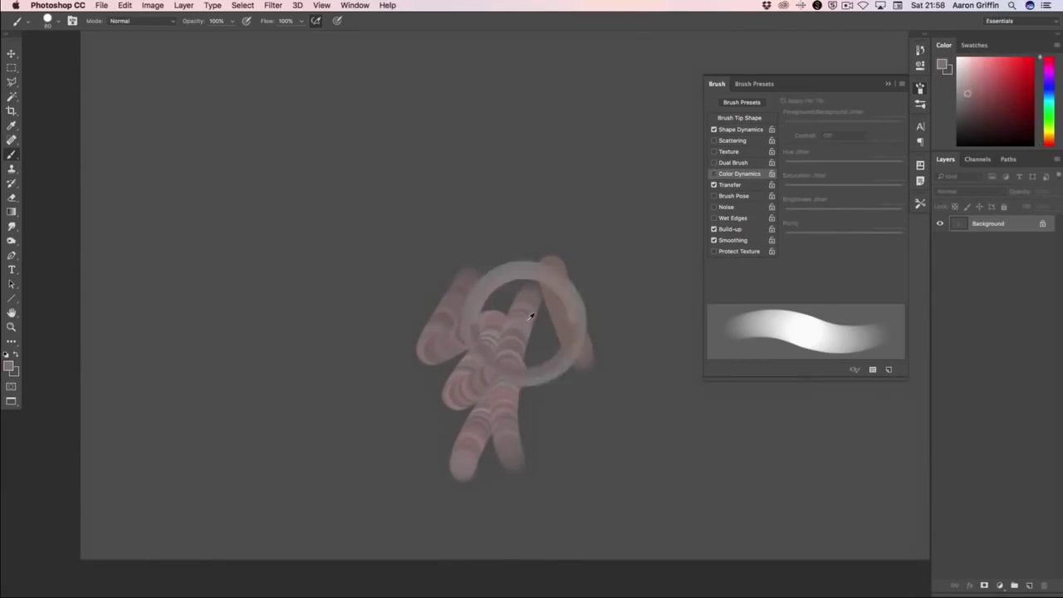
left_click_drag(571, 260, 590, 353)
left_click(510, 289, "alt")
left_click_drag(596, 247, 615, 361)
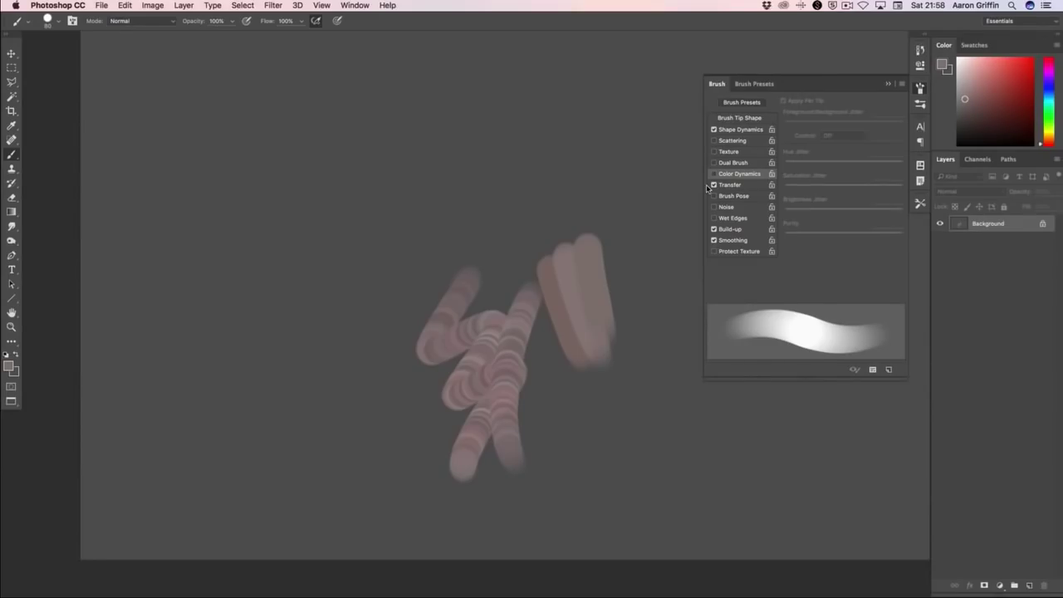
key("super+minus")
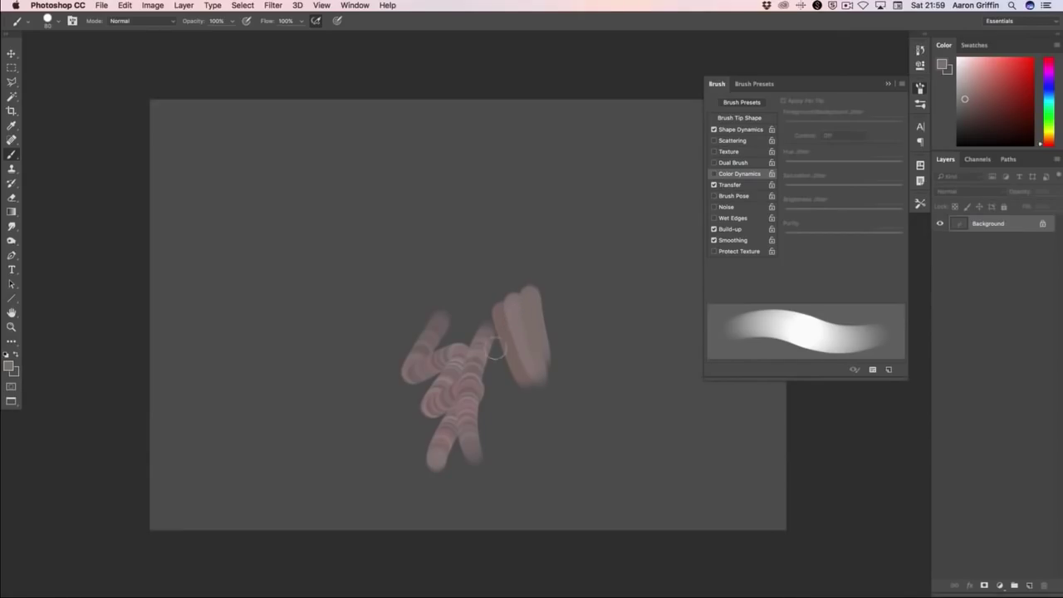
- Pick the 460 px textured brush, set blend mode to Color, and tint the pink strokes red
right_click(246, 140)
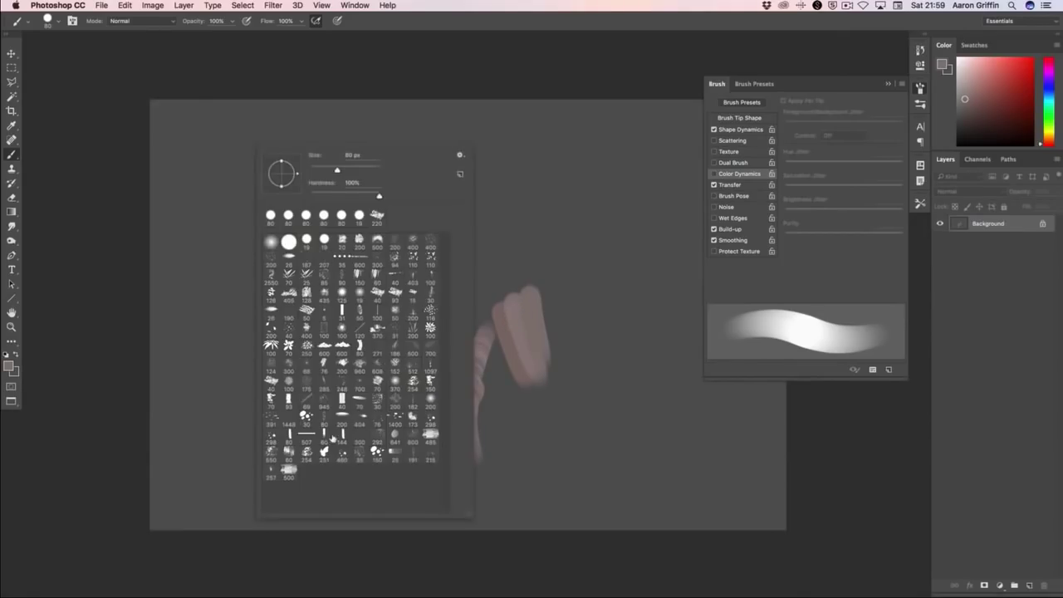
left_click(347, 455)
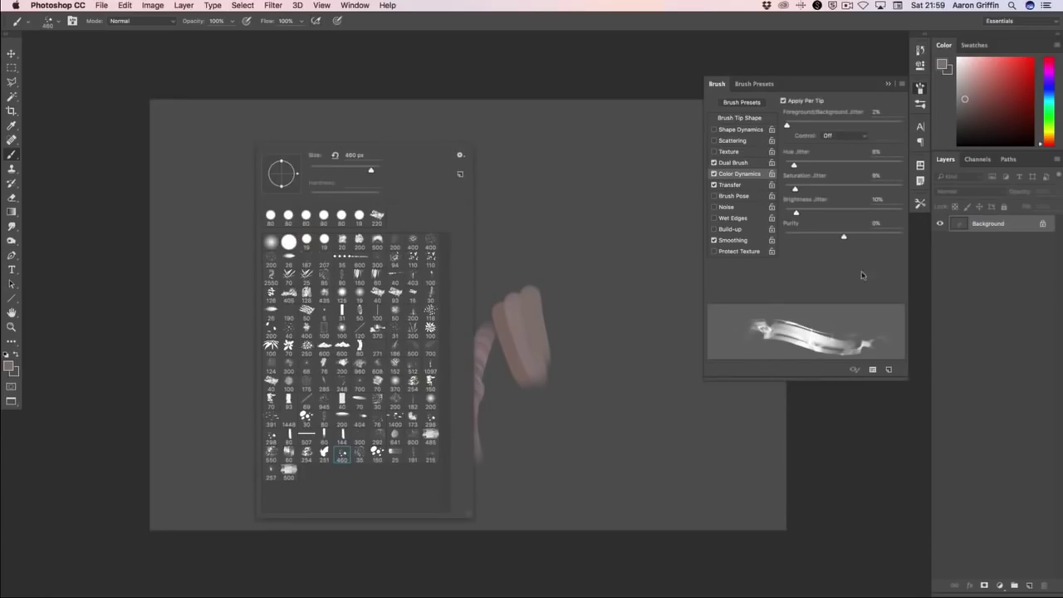
left_click_drag(436, 320, 436, 461)
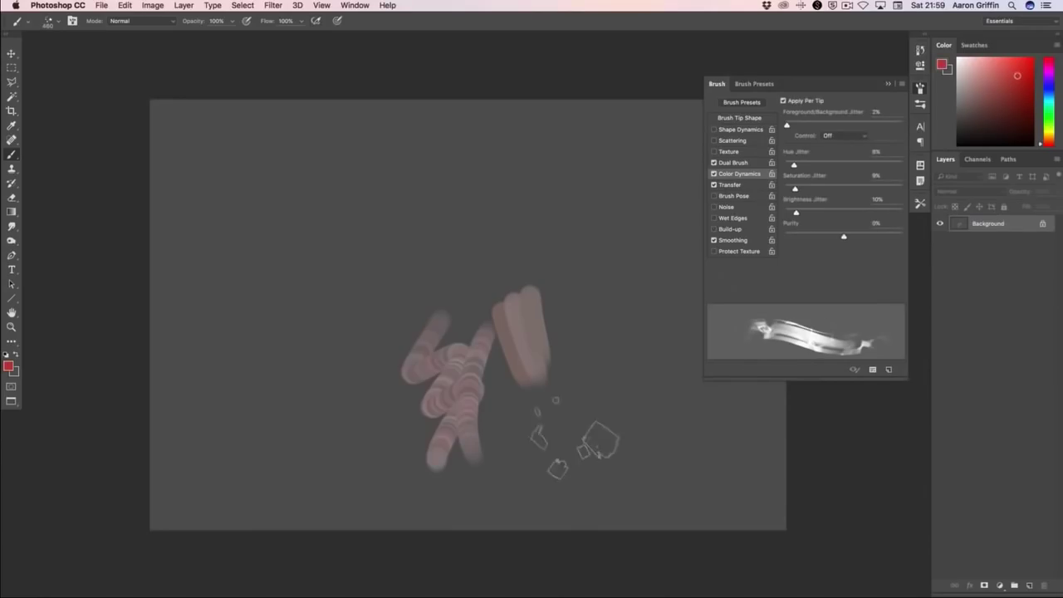
left_click(145, 21)
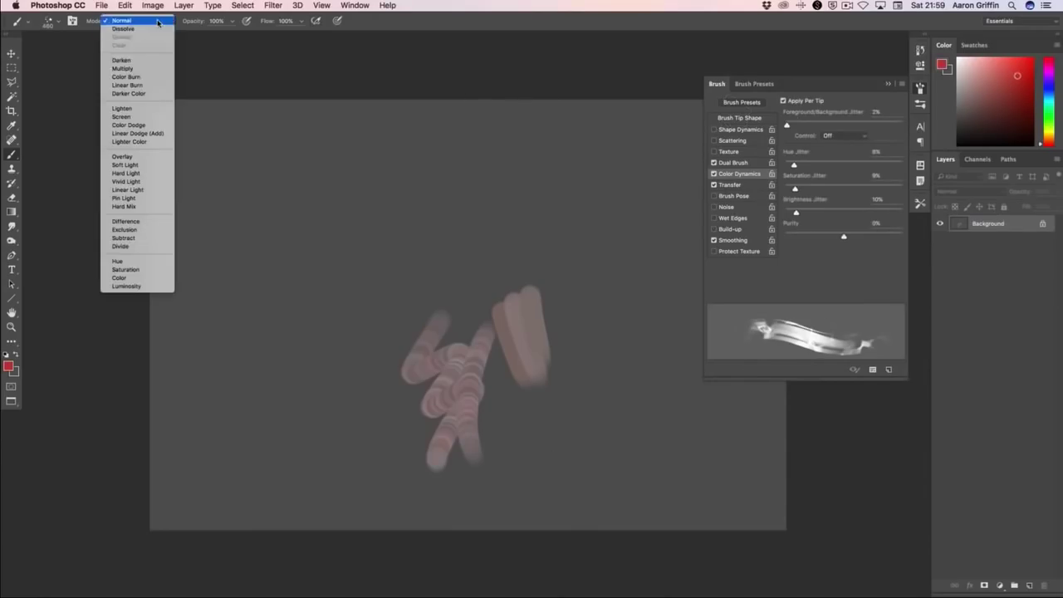
left_click(150, 278)
mouse_move(441, 378)
left_mouse_down()
mouse_move(482, 390)
mouse_move(465, 407)
left_mouse_up()
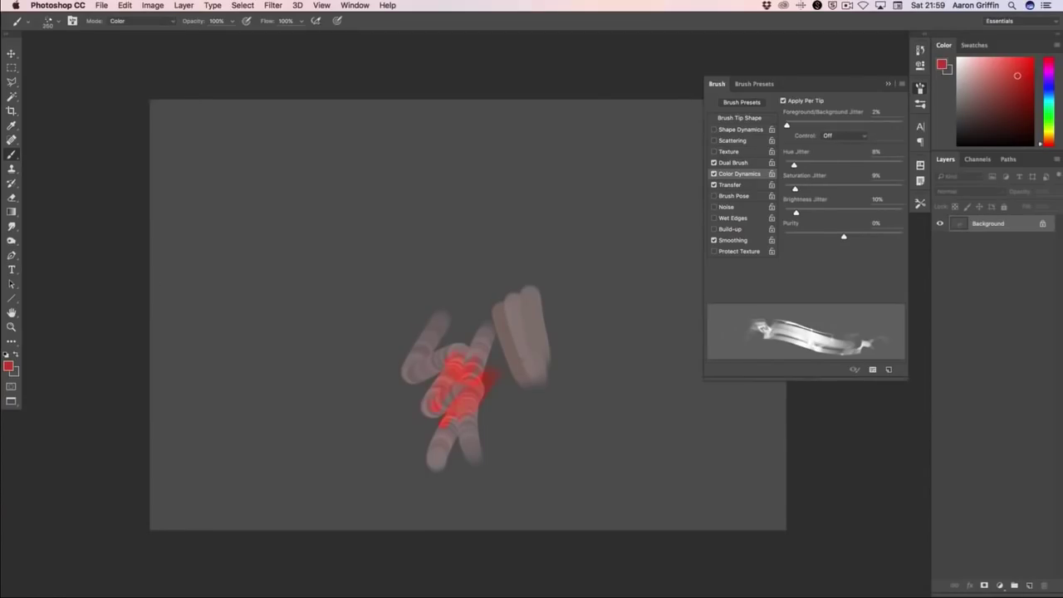
key("super+z")
key("super+z")
- Raise Brightness Jitter to 34% and paint red over and down the figure
left_click(821, 214)
mouse_move(478, 376)
left_mouse_down()
mouse_move(520, 388)
mouse_move(474, 334)
left_mouse_up()
mouse_move(546, 352)
left_mouse_down()
mouse_move(503, 435)
mouse_move(468, 476)
left_mouse_up()
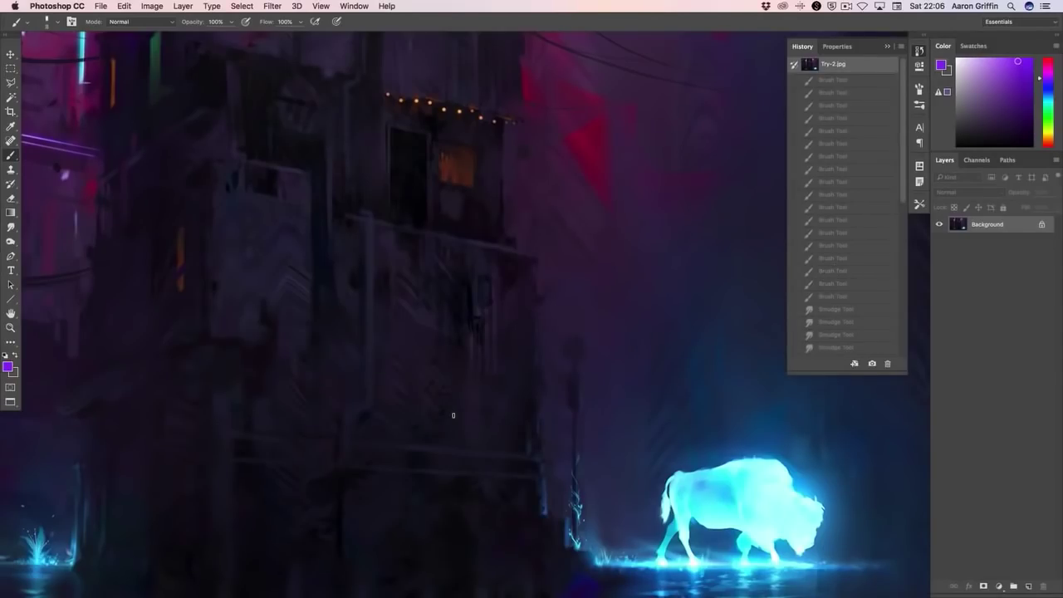
- Enlarge the brush, sample dark purples, and paint over the building wall
key("bracketright")
key("bracketright")
mouse_move(555, 267)
left_mouse_down()
mouse_move(520, 290)
mouse_move(567, 270)
left_mouse_up()
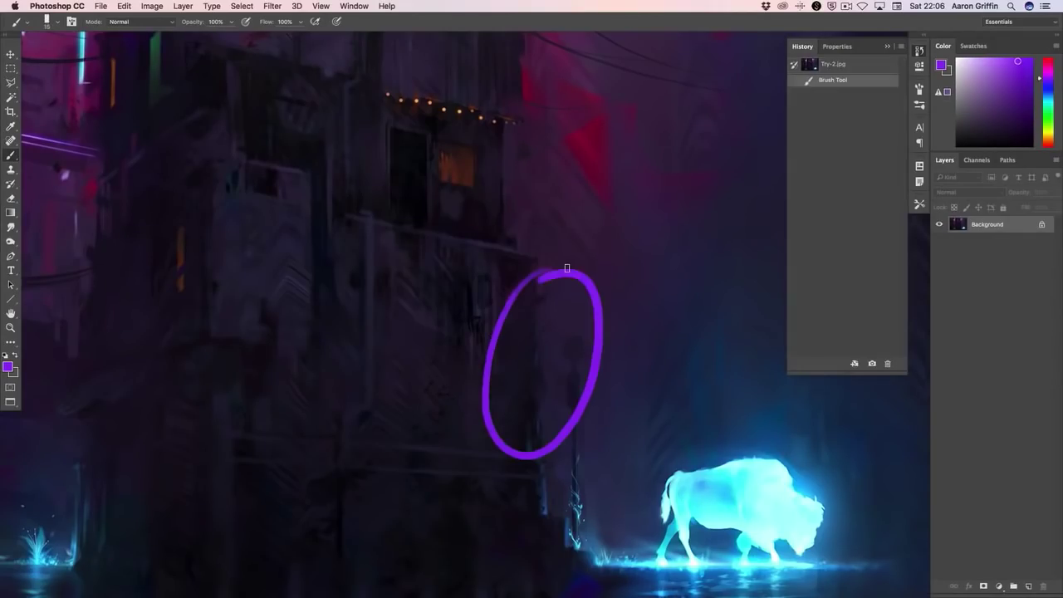
key("ctrl+z")
left_click(548, 318, "alt")
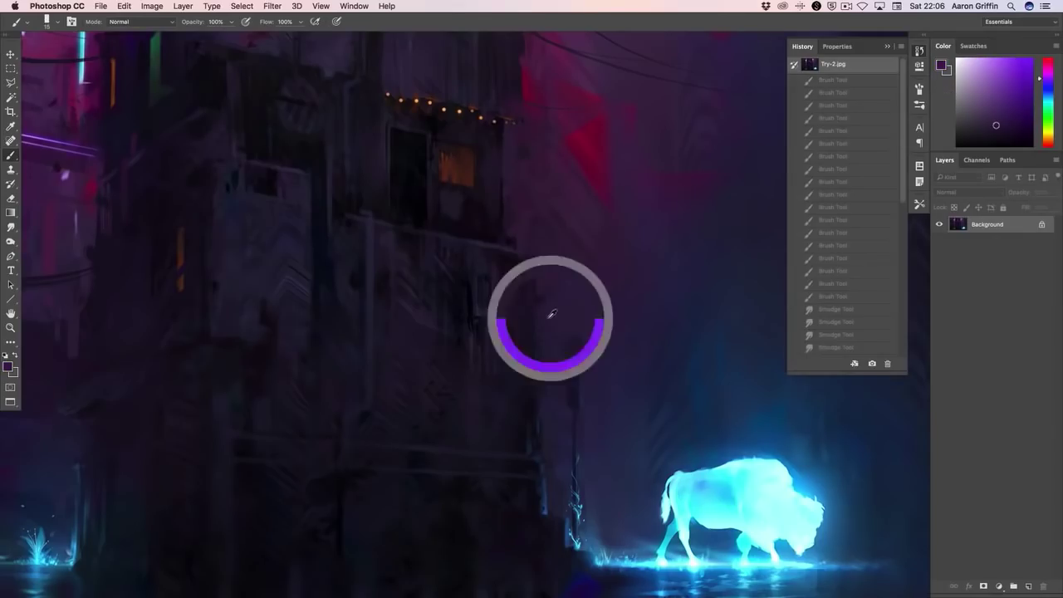
mouse_move(543, 303)
left_mouse_down()
mouse_move(548, 374)
mouse_move(546, 214)
left_mouse_up()
left_click(548, 374, "alt")
left_click(547, 390)
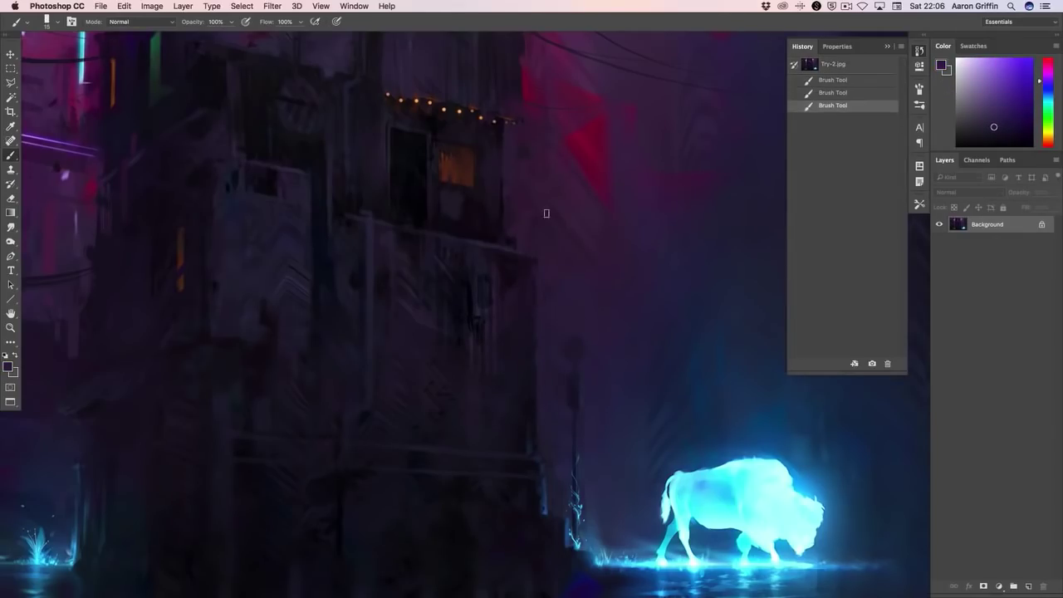
left_click(557, 371, "alt")
left_click_drag(558, 371, 560, 485)
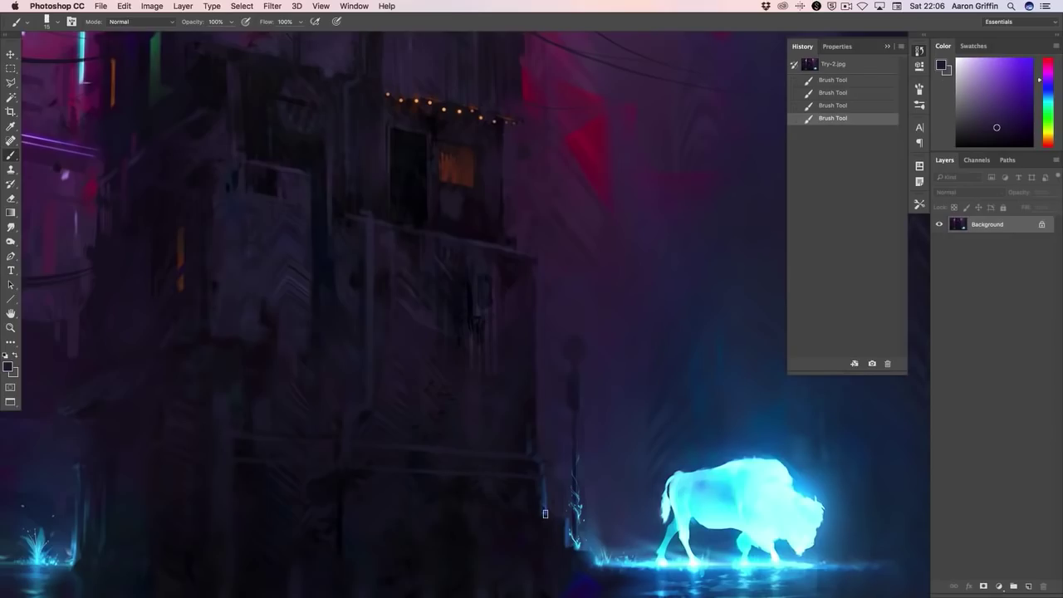
- Sample nearby purples and paint strokes along the building's edges
left_click(530, 363, "alt")
left_click(544, 384)
left_click(532, 385)
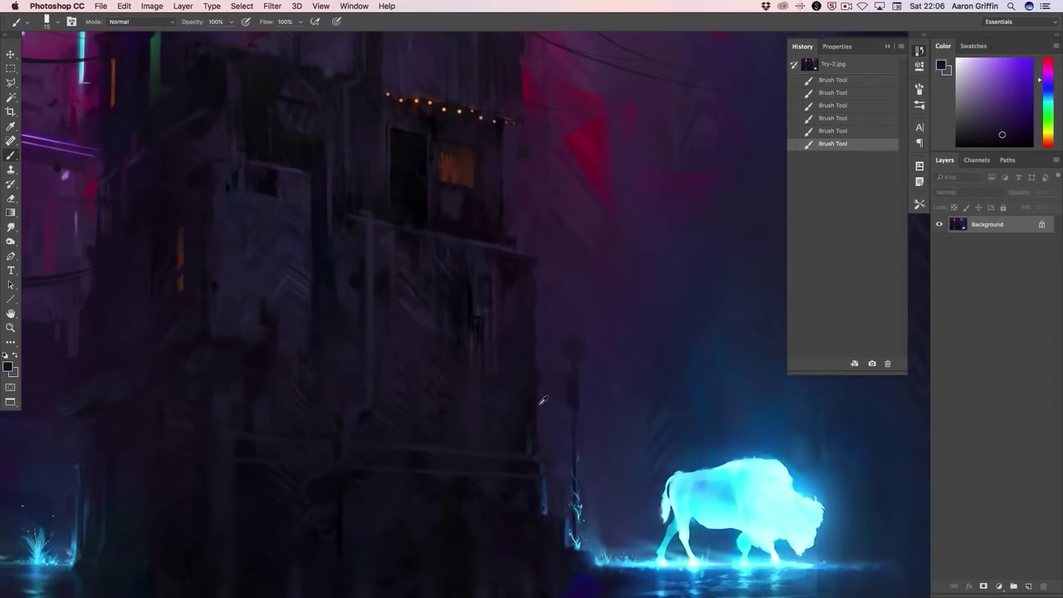
left_click(540, 403, "alt")
left_click_drag(540, 402, 537, 453)
left_click(544, 380, "alt")
left_click_drag(536, 353, 535, 277)
left_click(550, 330, "alt")
left_click(550, 329)
left_click(541, 319, "alt")
mouse_move(541, 319)
left_mouse_down()
mouse_move(533, 422)
mouse_move(559, 454)
left_mouse_up()
left_click(539, 371, "alt")
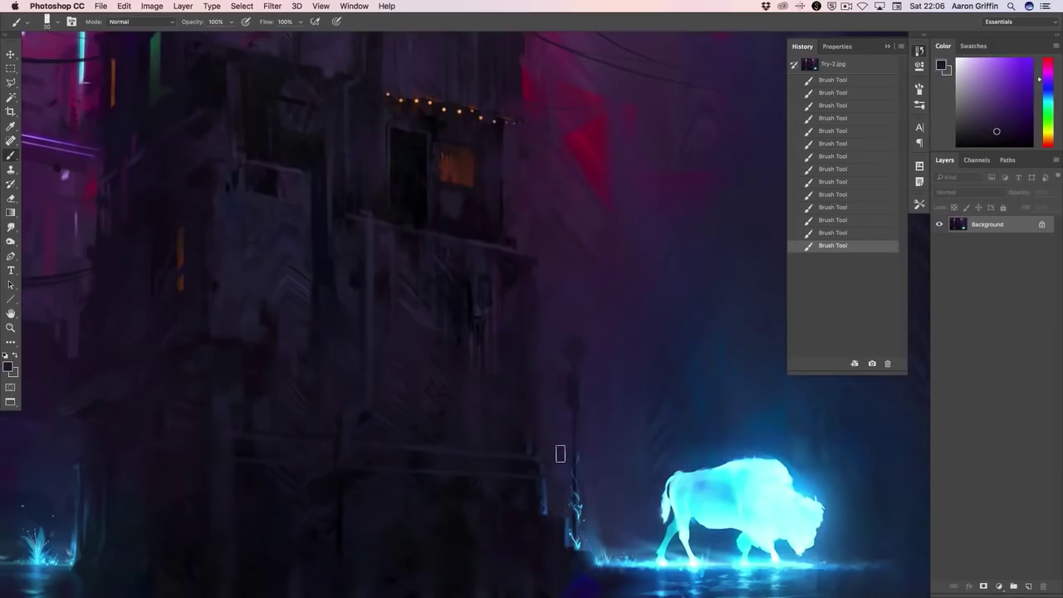
- Paint strokes down the building edge and near the lamp post, then compare before and after
scroll(556, 370, "up", 3)
left_click(529, 352, "alt")
left_click_drag(525, 390, 513, 505)
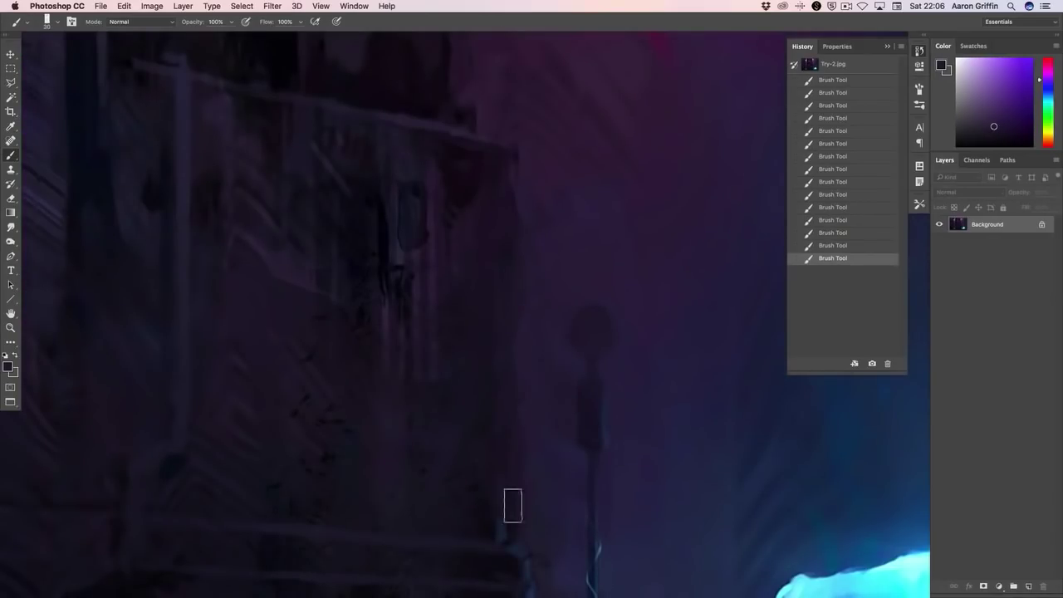
mouse_move(484, 375)
left_mouse_down()
mouse_move(473, 416)
mouse_move(473, 491)
mouse_move(519, 507)
left_mouse_up()
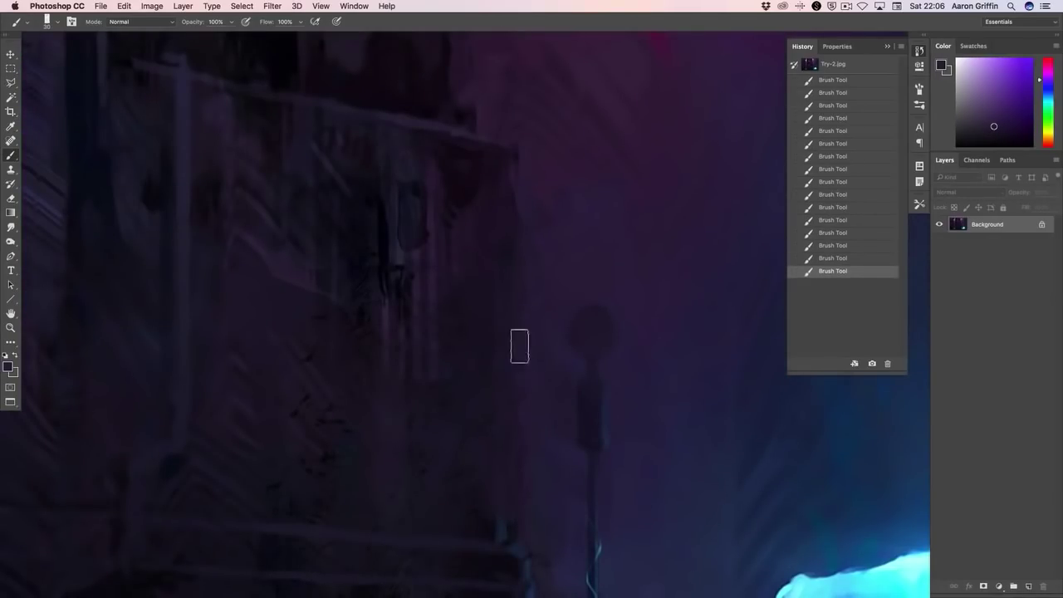
left_click_drag(532, 181, 586, 299)
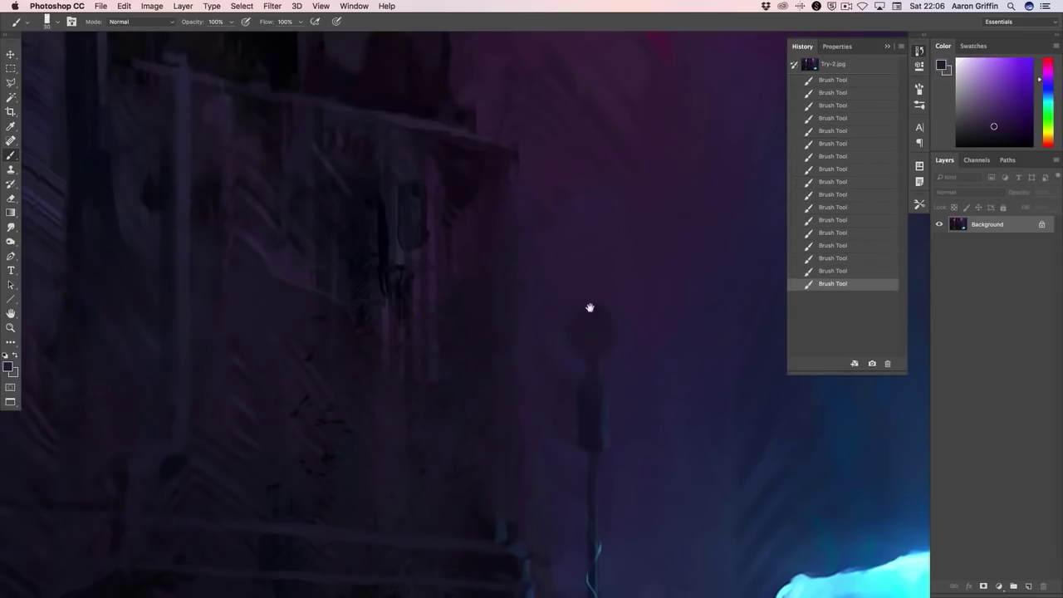
scroll(594, 333, "down", 5)
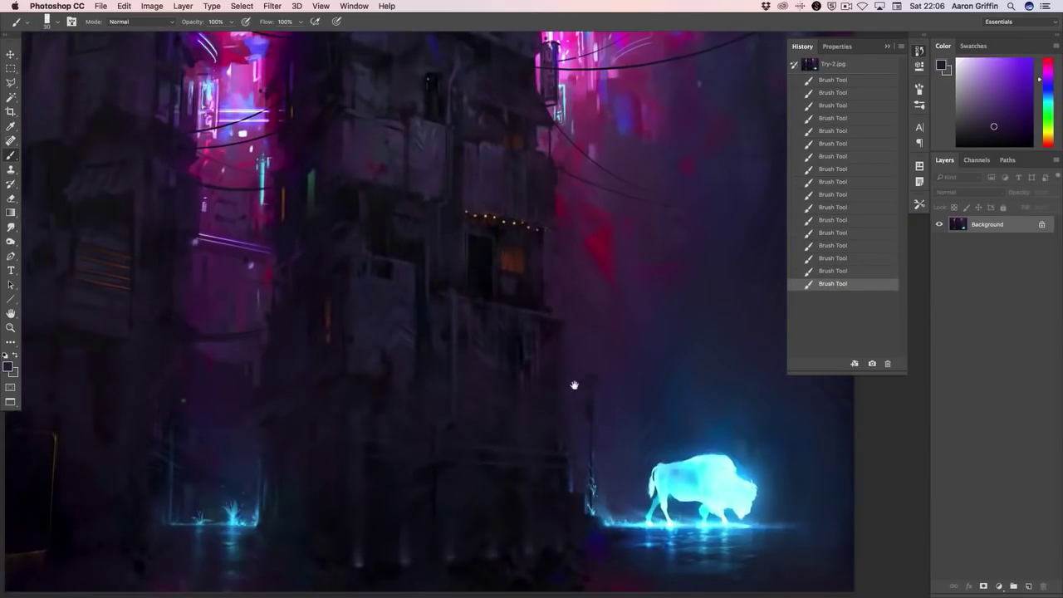
left_click(847, 80)
key("ctrl+z")
key("ctrl+z")
key("ctrl+z")
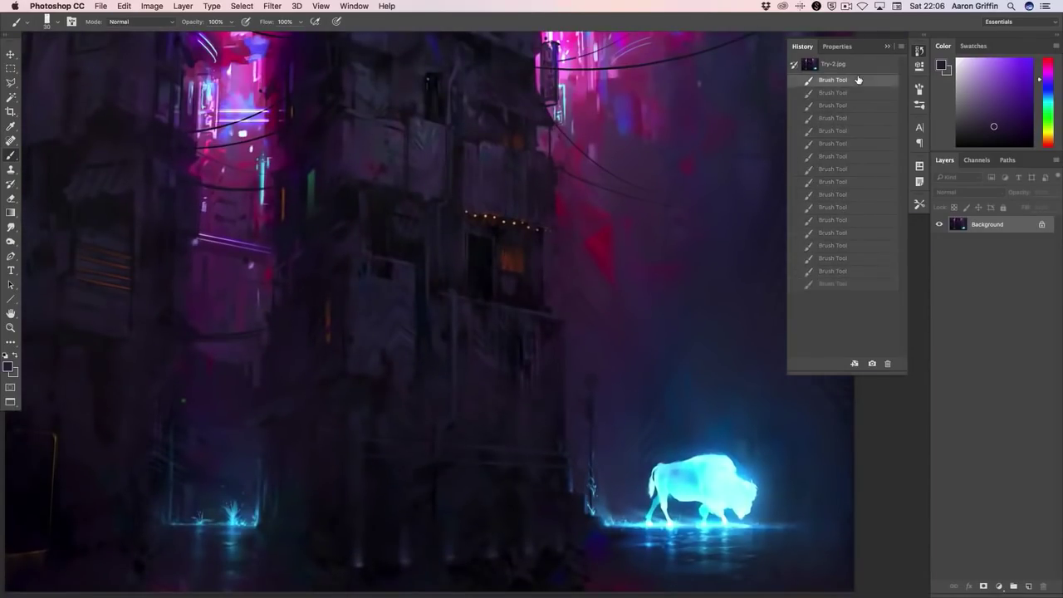
scroll(598, 383, "up", 3)
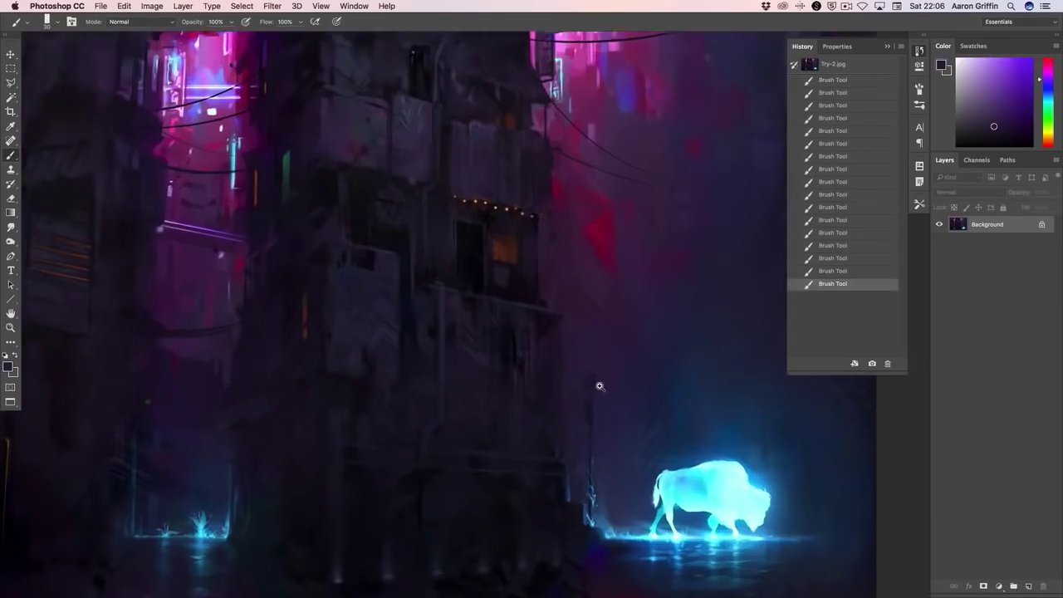
- Switch to the Smudge tool and smear paint vertically beside the building
left_click(11, 229)
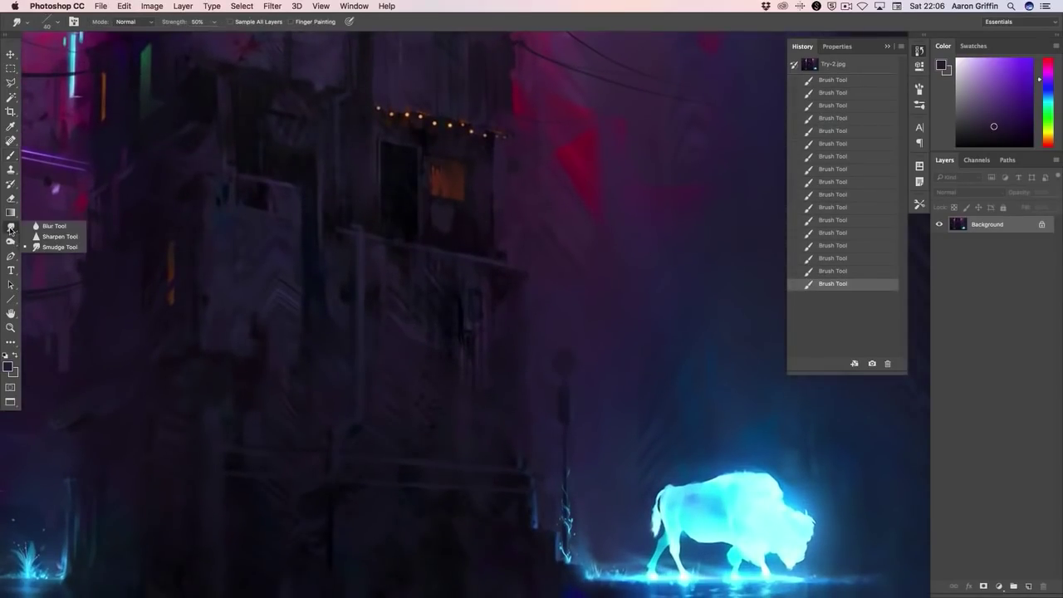
right_click(308, 284)
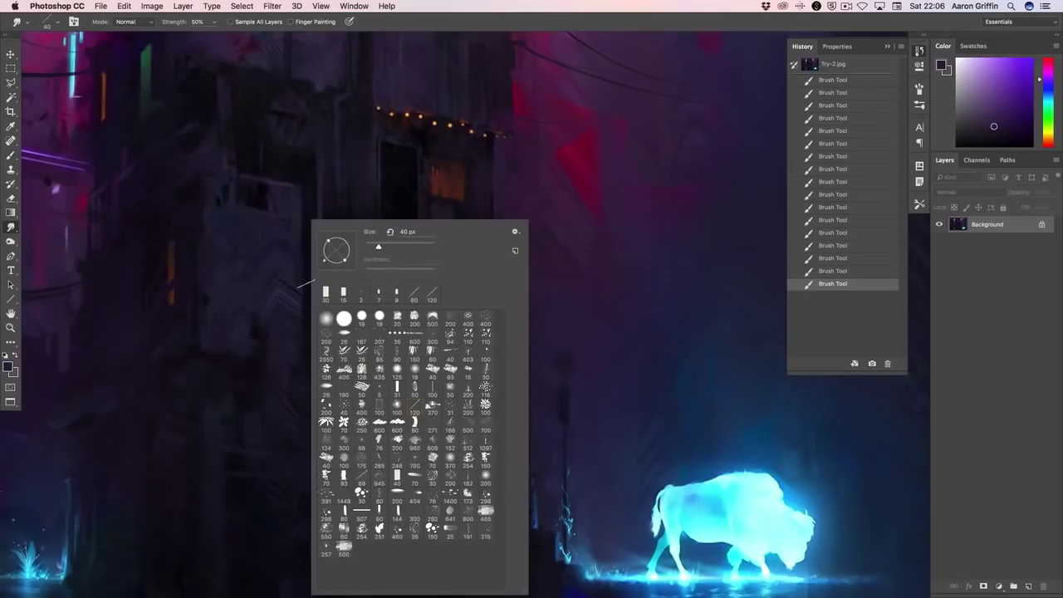
left_click(567, 354)
mouse_move(534, 349)
left_mouse_down()
mouse_move(523, 464)
mouse_move(527, 375)
mouse_move(553, 421)
mouse_move(536, 356)
mouse_move(538, 473)
left_mouse_up()
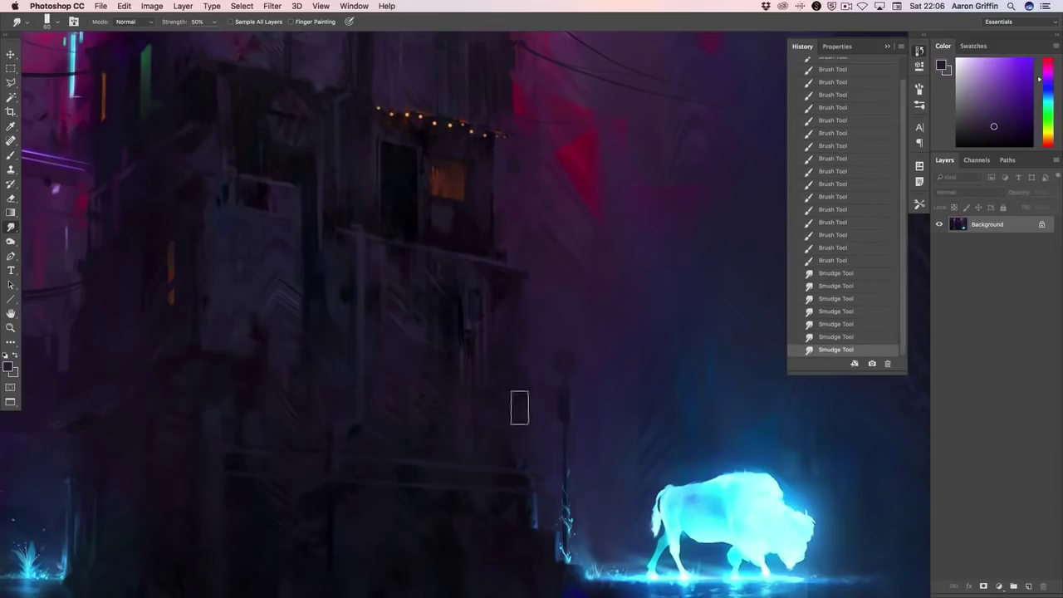
- Try the 126, 500 px and scatter presets, shrink the scatter brush, and smudge near the building edge
right_click(521, 334)
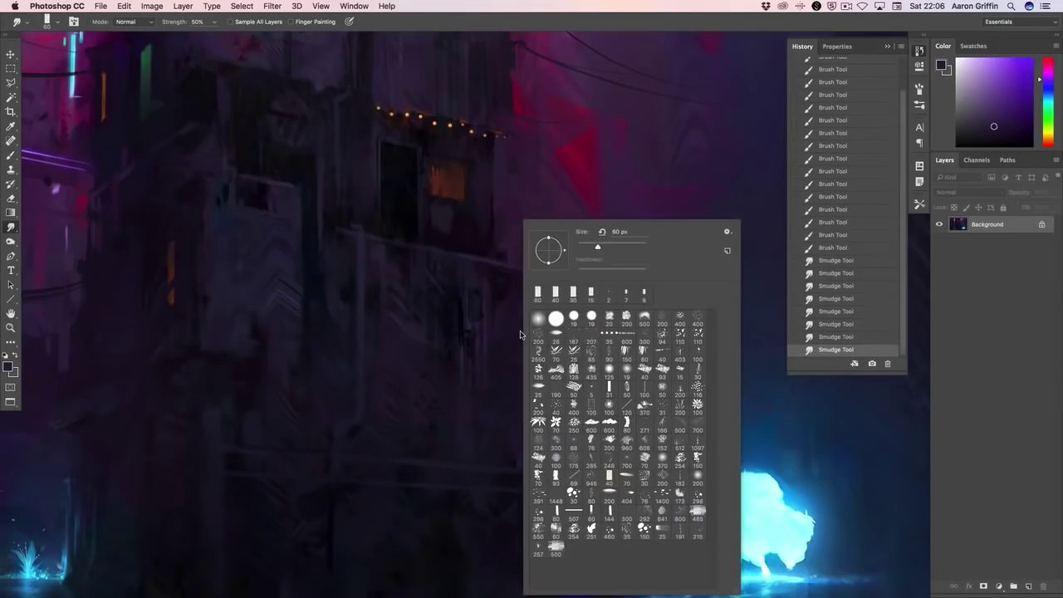
left_click(538, 368)
right_click(538, 371)
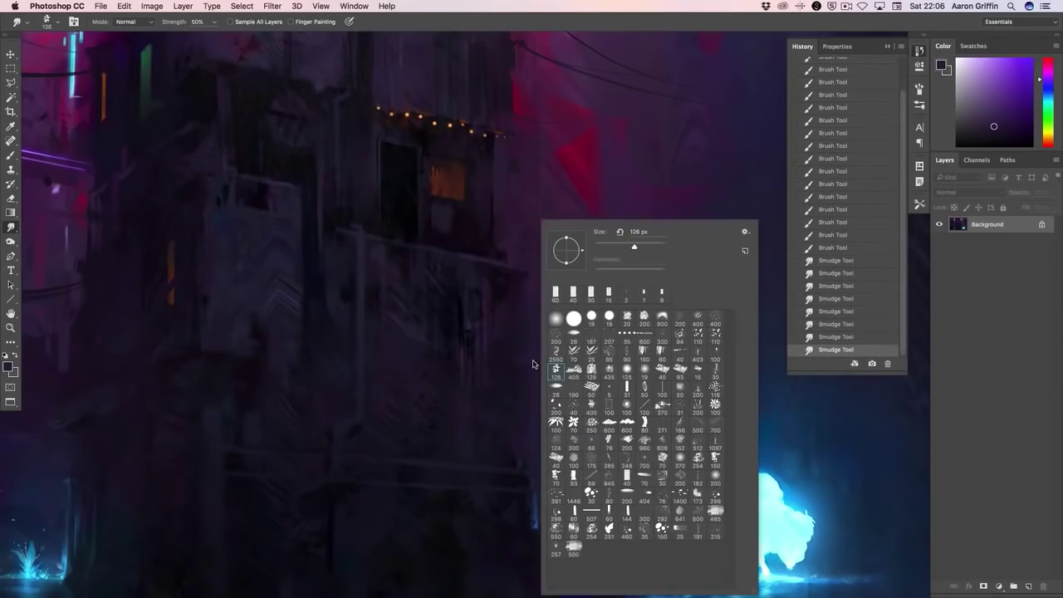
left_click(698, 422)
right_click(614, 344)
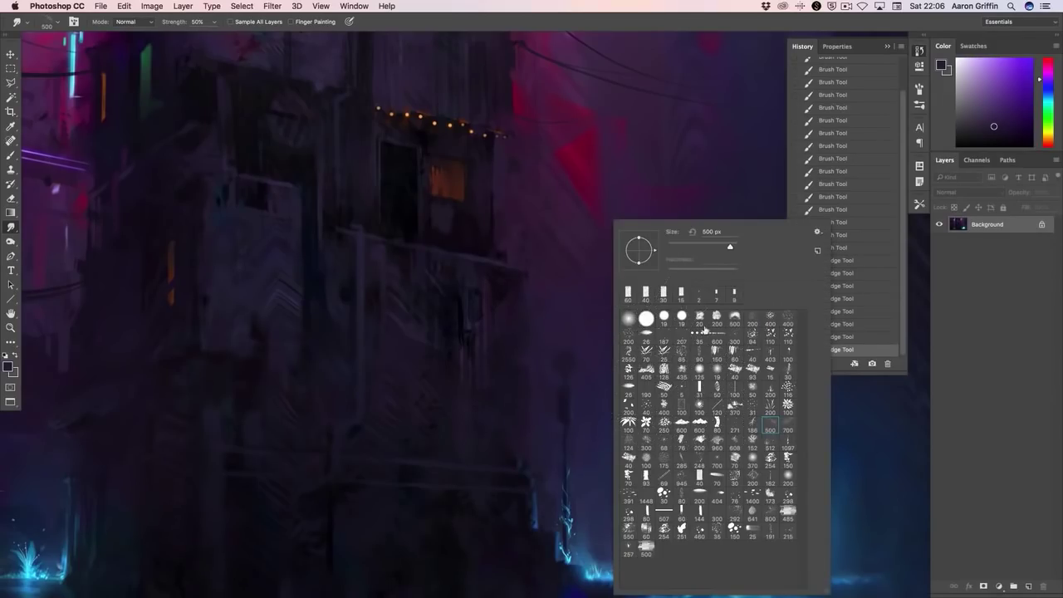
left_click(789, 318)
key("bracketleft")
key("bracketleft")
key("bracketleft")
key("bracketleft")
left_click(525, 303)
scroll(539, 290, "up", 3)
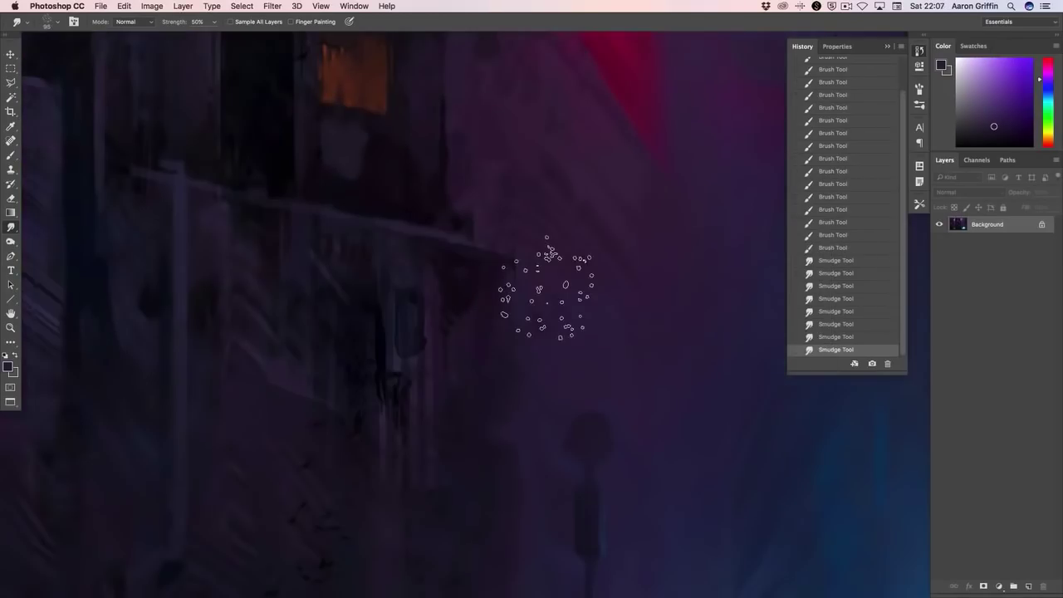
left_click_drag(546, 290, 487, 373)
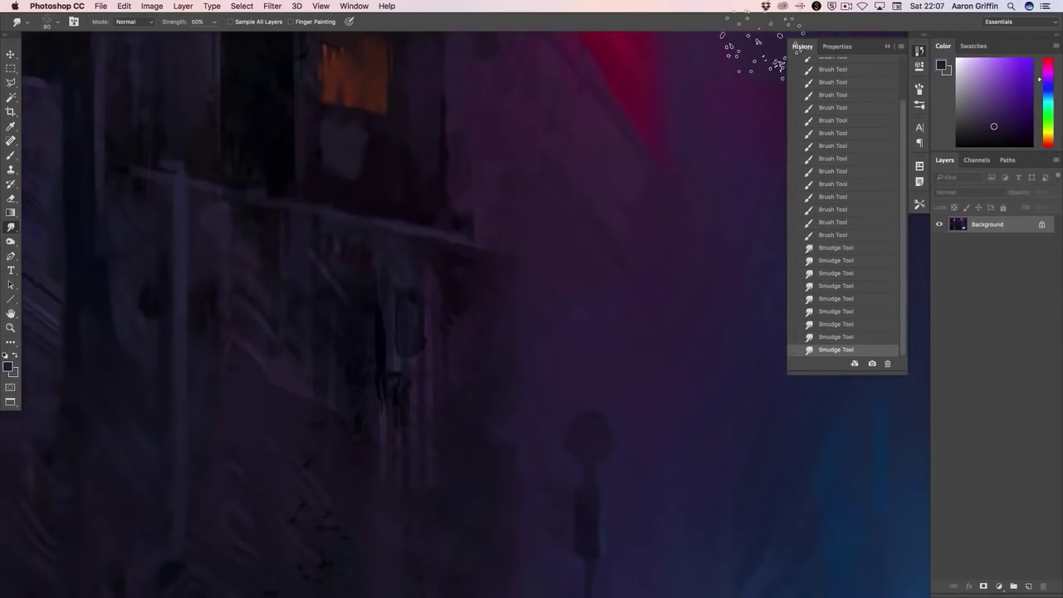
- Revert to an earlier History state and smudge along the building's wall edge
left_click_drag(902, 118, 908, 83)
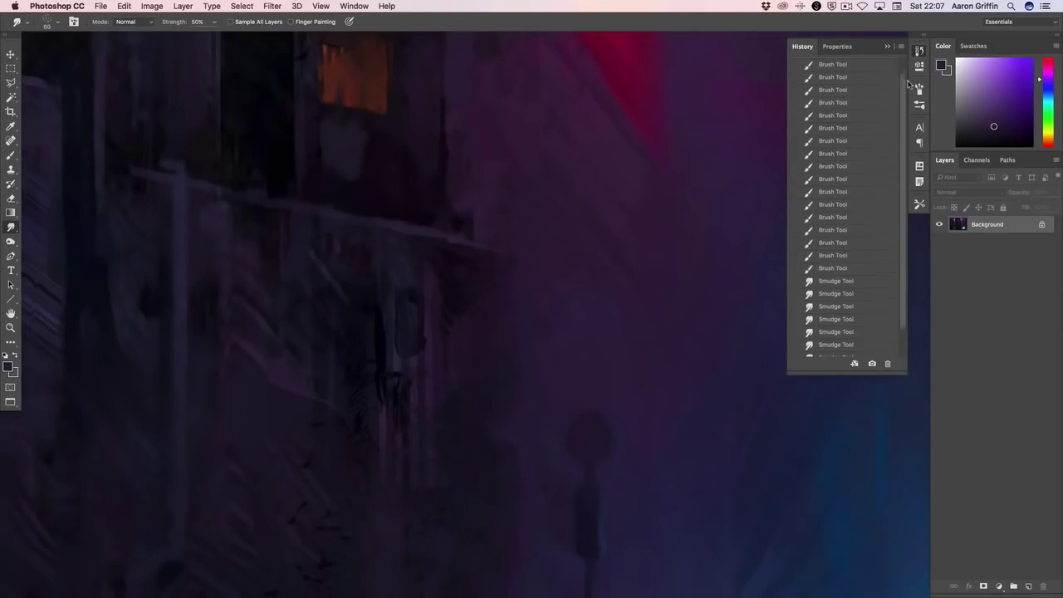
left_click(855, 65)
left_click_drag(503, 451, 659, 226)
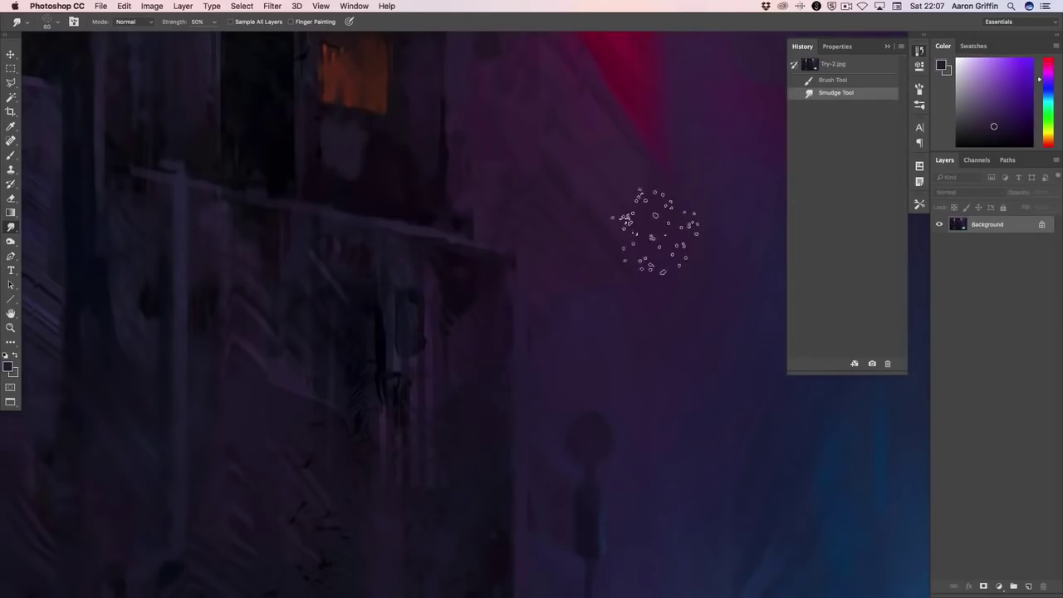
left_click_drag(501, 445, 489, 386)
scroll(599, 315, "down", 5)
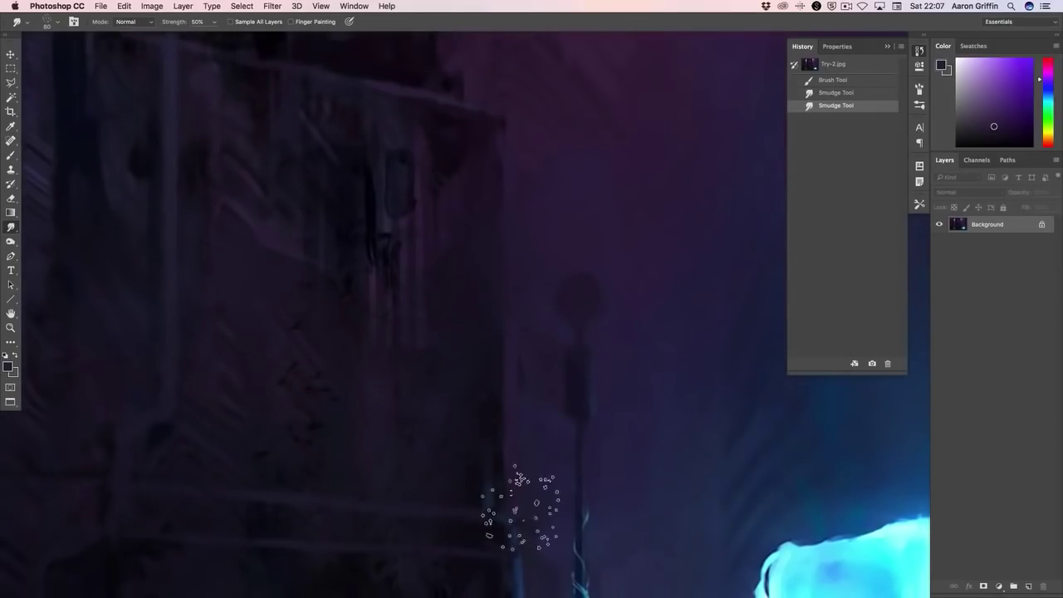
left_click_drag(517, 499, 516, 519)
left_click_drag(561, 563, 519, 499)
mouse_move(515, 531)
left_mouse_down()
mouse_move(511, 147)
mouse_move(499, 361)
mouse_move(521, 535)
left_mouse_up()
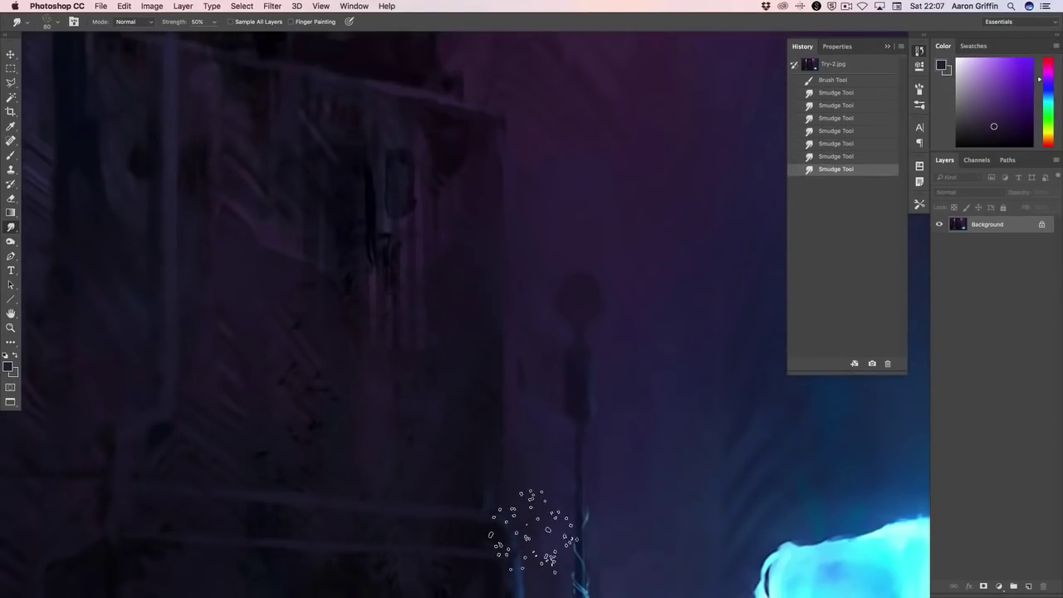
- Smudge the wall with a 25 px rectangular brush tip
right_click(503, 337)
left_click(560, 292)
left_click_drag(573, 247, 555, 247)
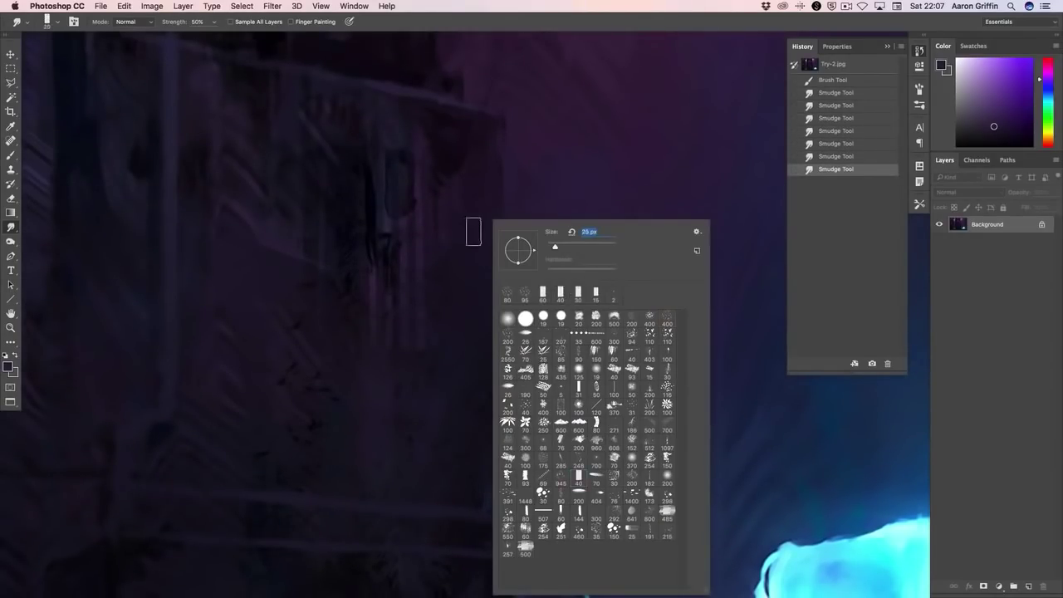
left_click(473, 230)
left_click(485, 264)
- With a smaller brush, paint dabs of colours sampled from the scene along the building edge
key("b")
right_click(612, 208)
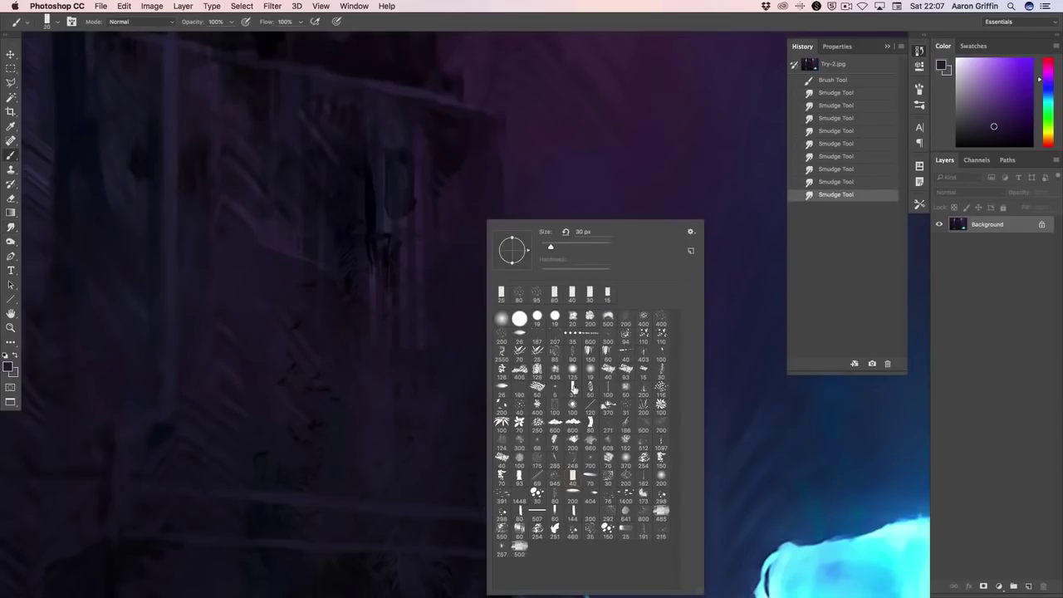
left_click(495, 199)
left_click(485, 241, "alt")
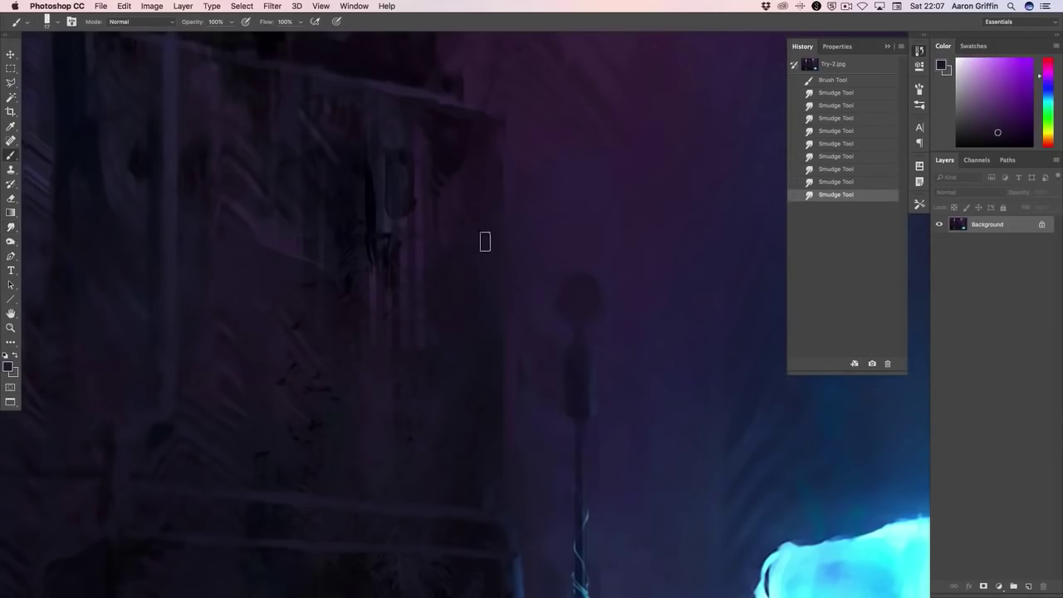
key("bracketleft")
key("bracketleft")
left_click(500, 201)
left_click(488, 192, "alt")
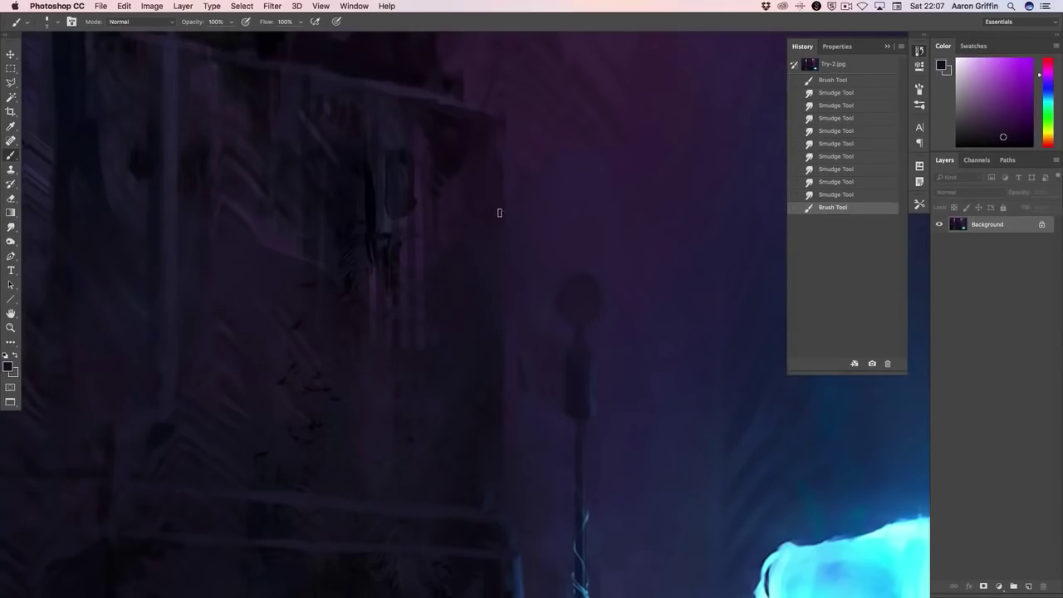
left_click(499, 212)
left_click(495, 239)
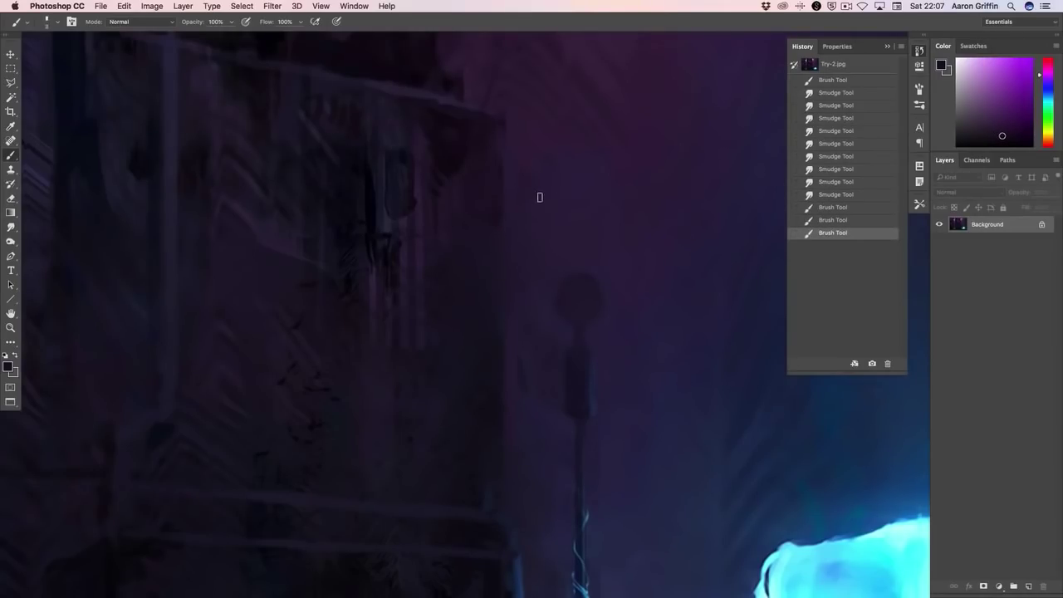
- Enlarge the brush and paint more dabs with newly sampled scene colours near the building
key("bracketright")
left_click(510, 216)
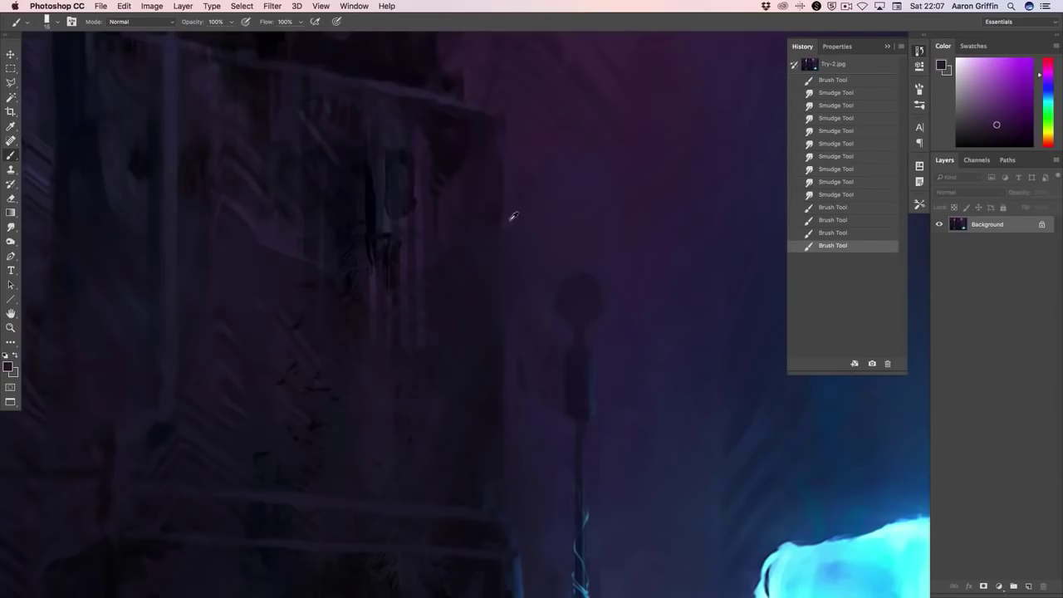
left_click(510, 242, "alt")
left_click(523, 276)
left_click(510, 224, "alt")
left_click(503, 238)
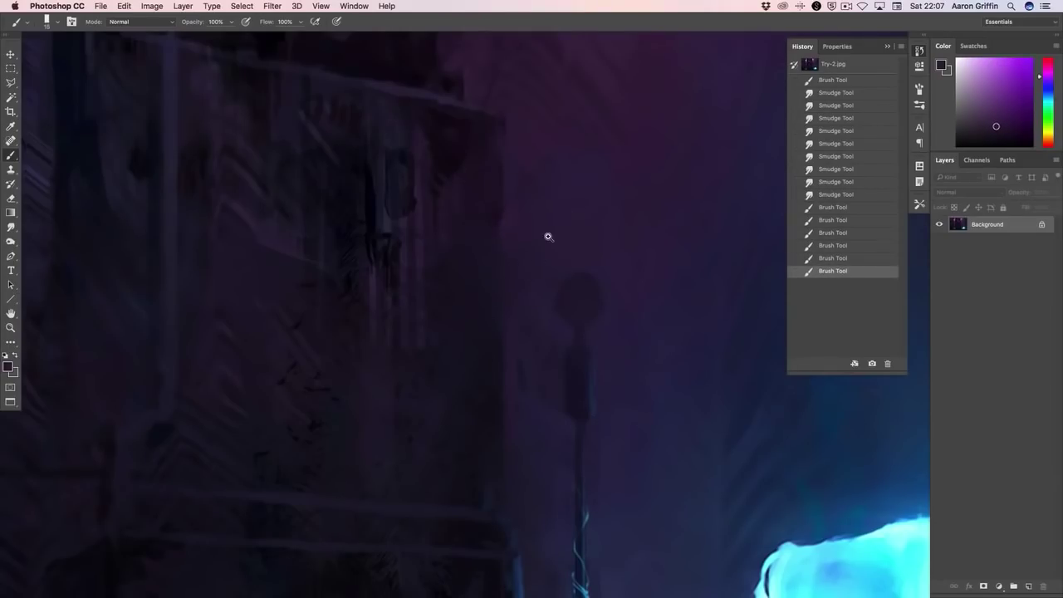
scroll(539, 249, "up", 3)
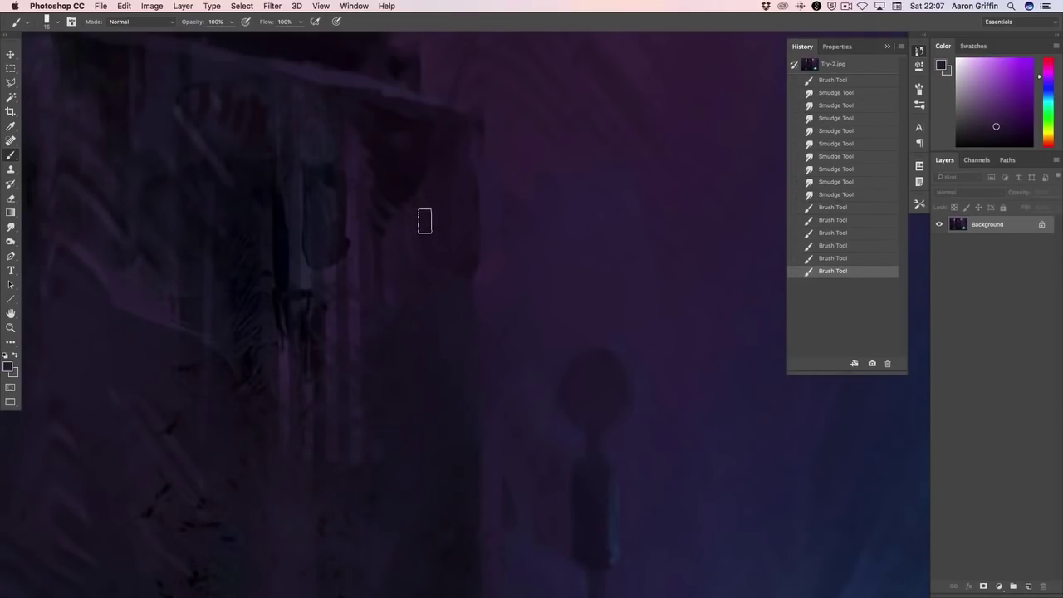
- Pick bright purple, paint an arrow toward the building edge with a smaller brush, then undo it
key("bracketleft")
left_click(999, 58)
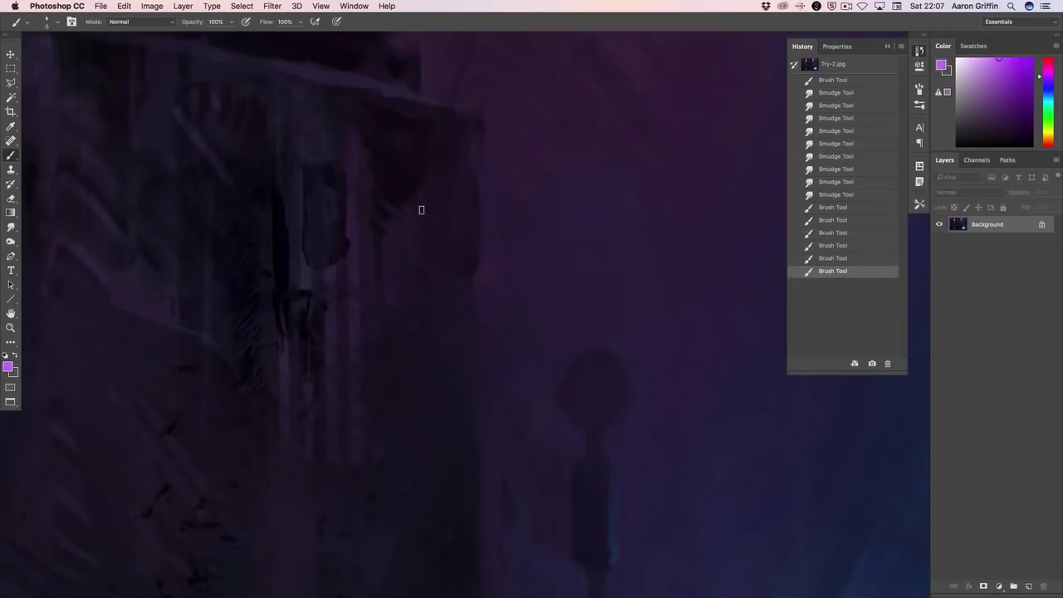
mouse_move(411, 199)
left_mouse_down()
mouse_move(476, 246)
mouse_move(470, 226)
left_mouse_up()
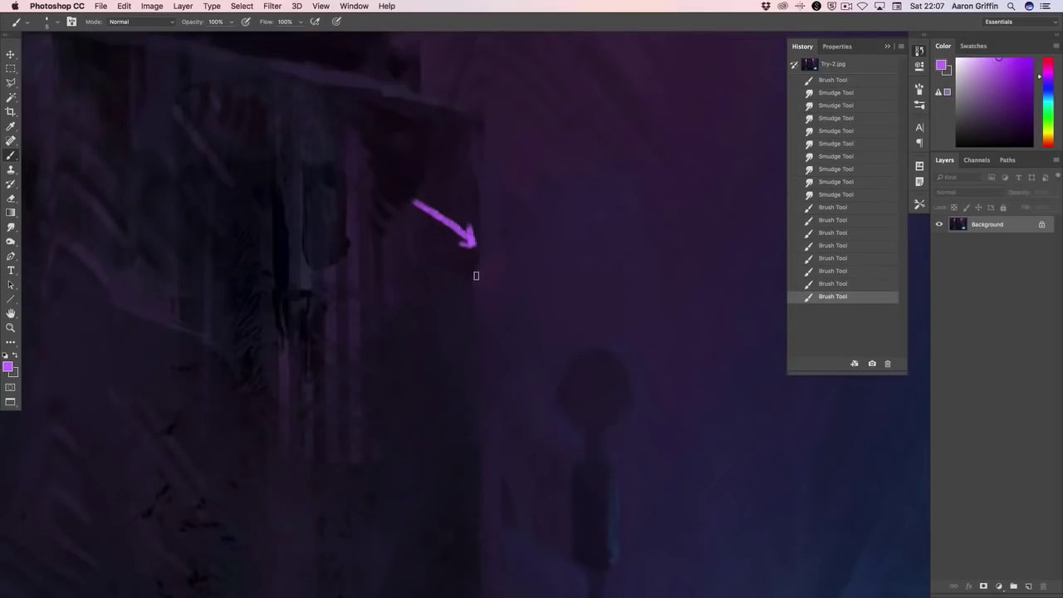
left_click_drag(474, 280, 504, 226)
key("super+alt+z")
key("super+alt+z")
key("super+alt+z")
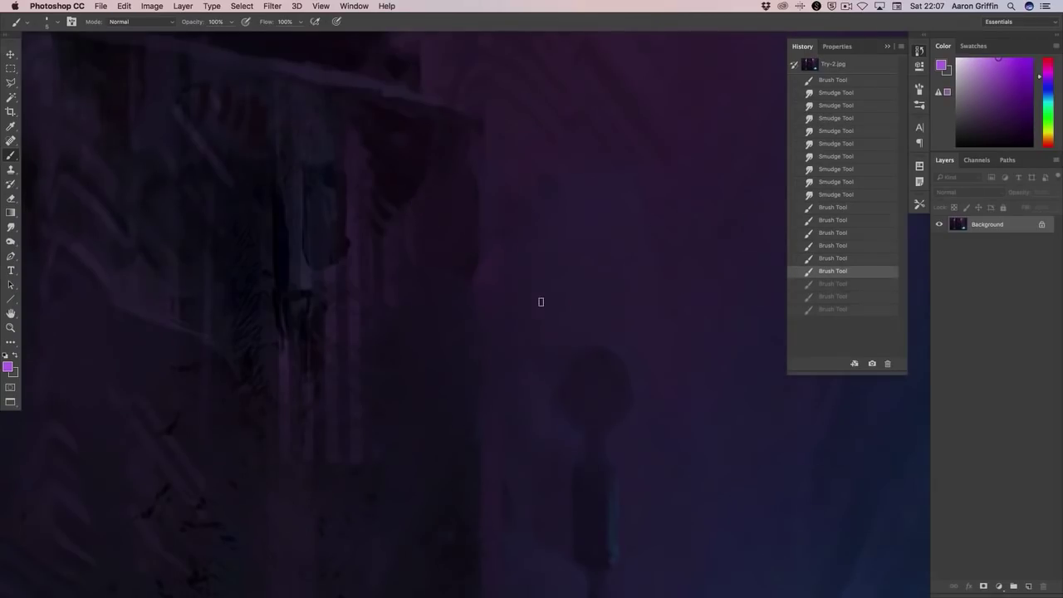